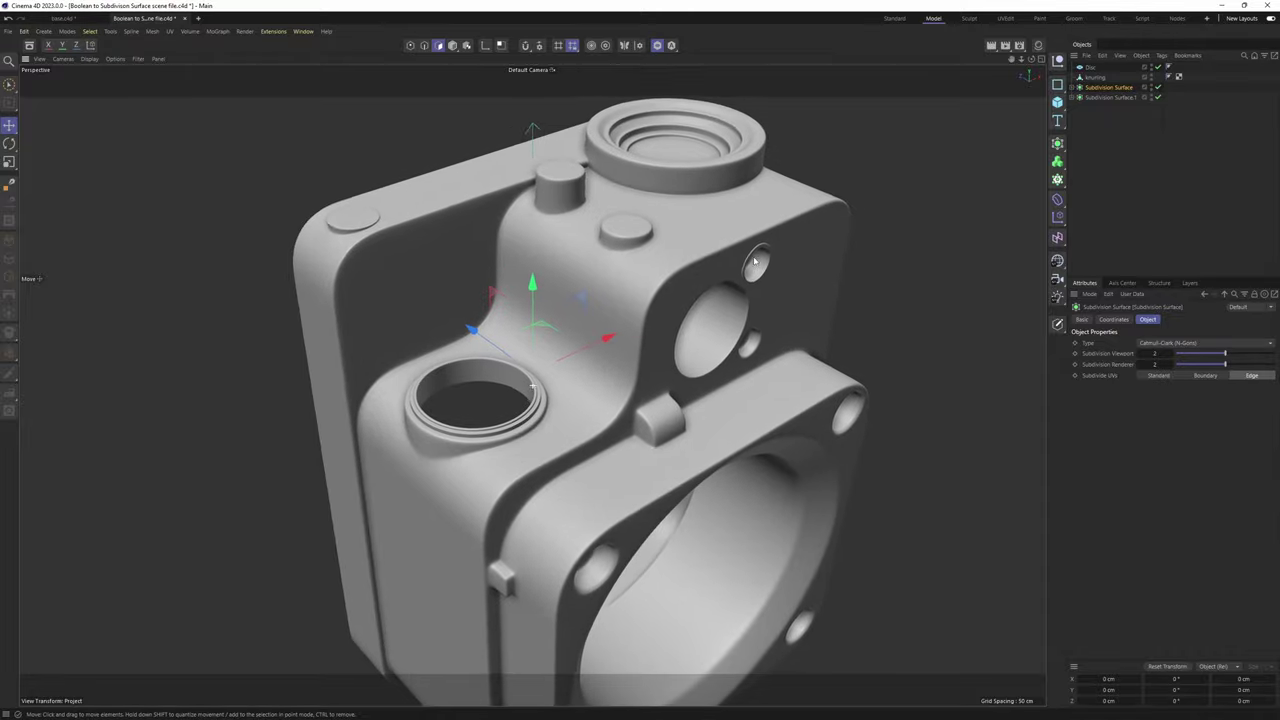
Deselect everything and examine the finished subdivision housing, displaying its mesh with Gouraud Shading (Lines) to inspect the edge flow
alt+drag(798, 212, 642, 322)
click(1128, 174)
alt+drag(700, 240, 545, 250)
alt+right_drag(532, 386, 711, 240)
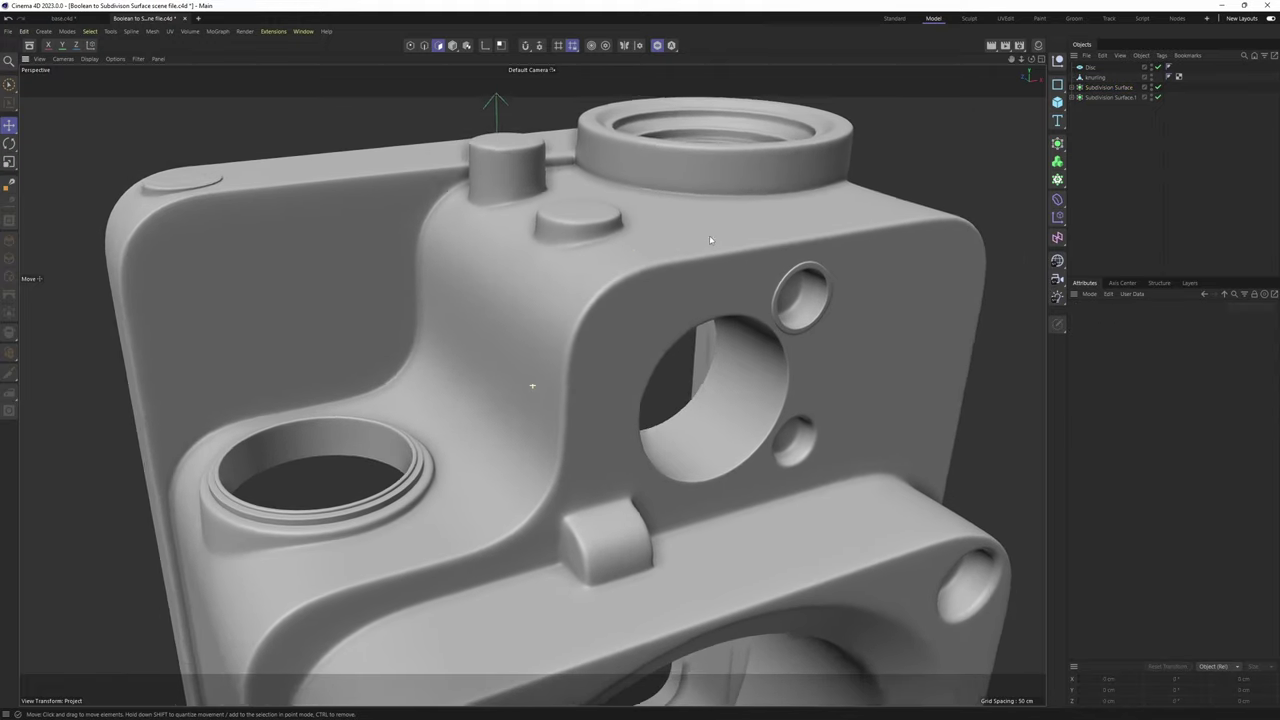
alt+drag(711, 240, 688, 268)
key(n)
key(b)
alt+right_drag(687, 268, 633, 244)
alt+drag(633, 244, 629, 230)
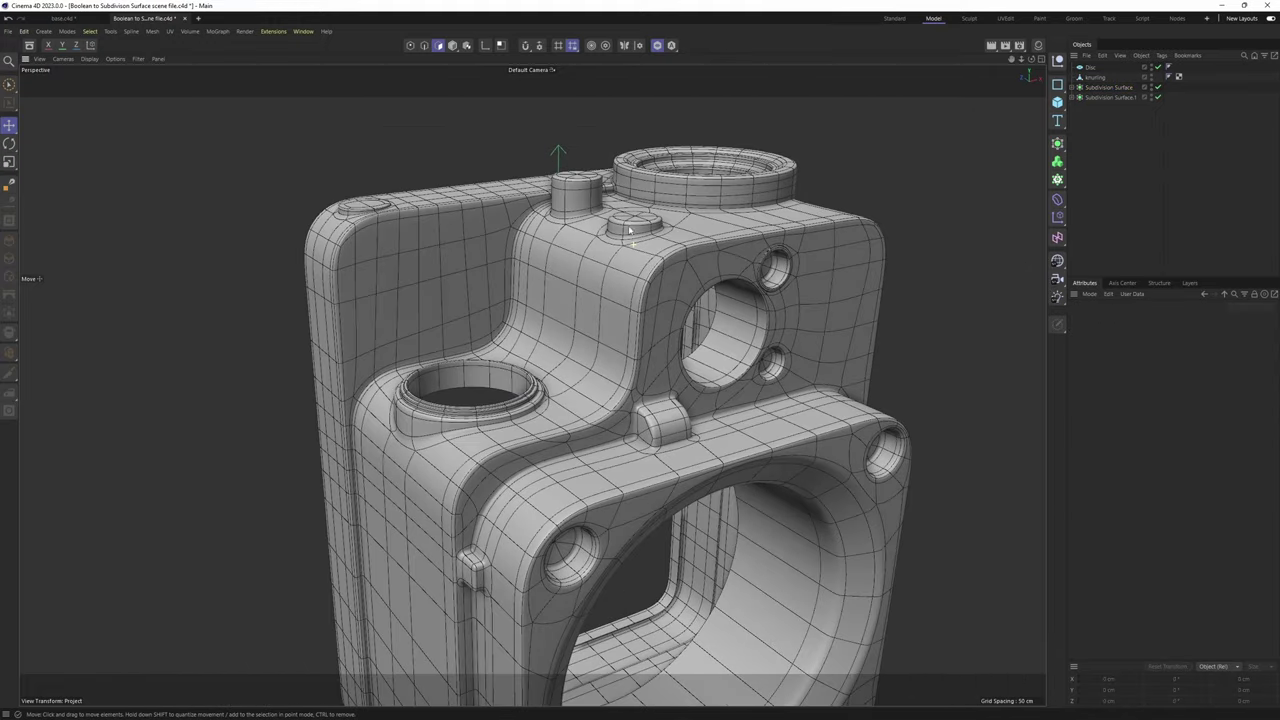
scroll(629, 231, down, 2)
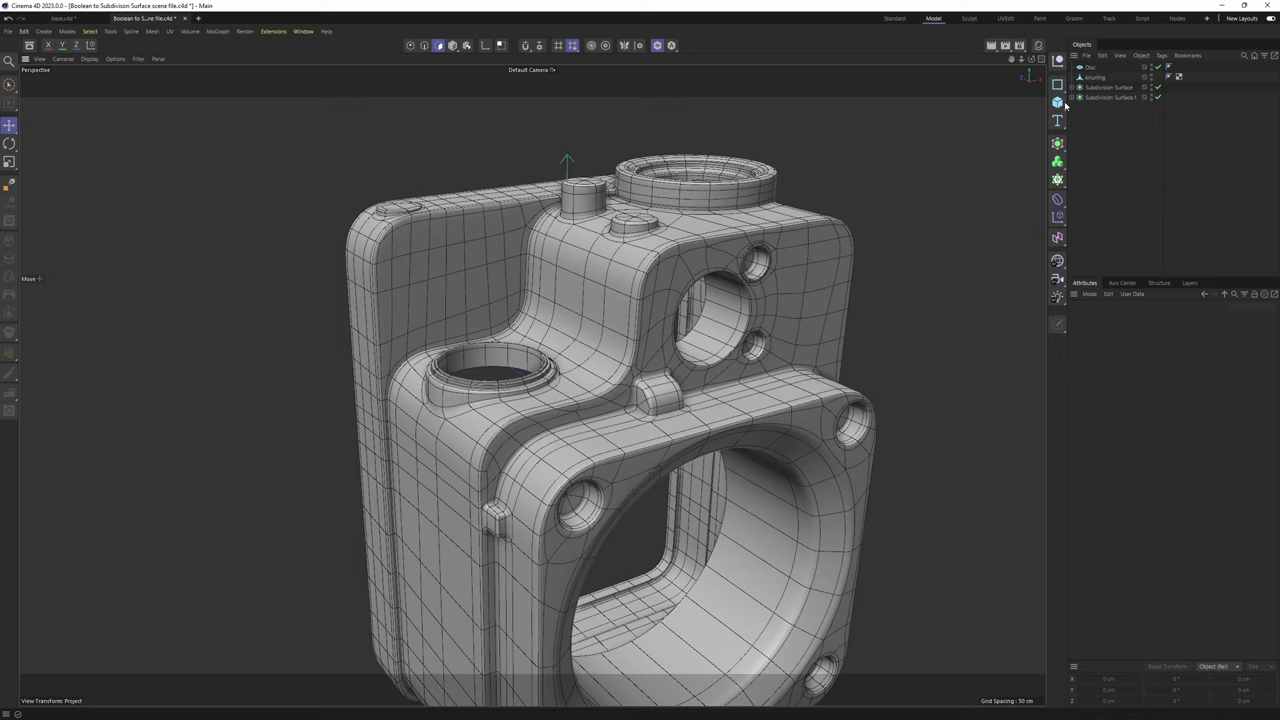
alt+middle_drag(712, 142, 635, 164)
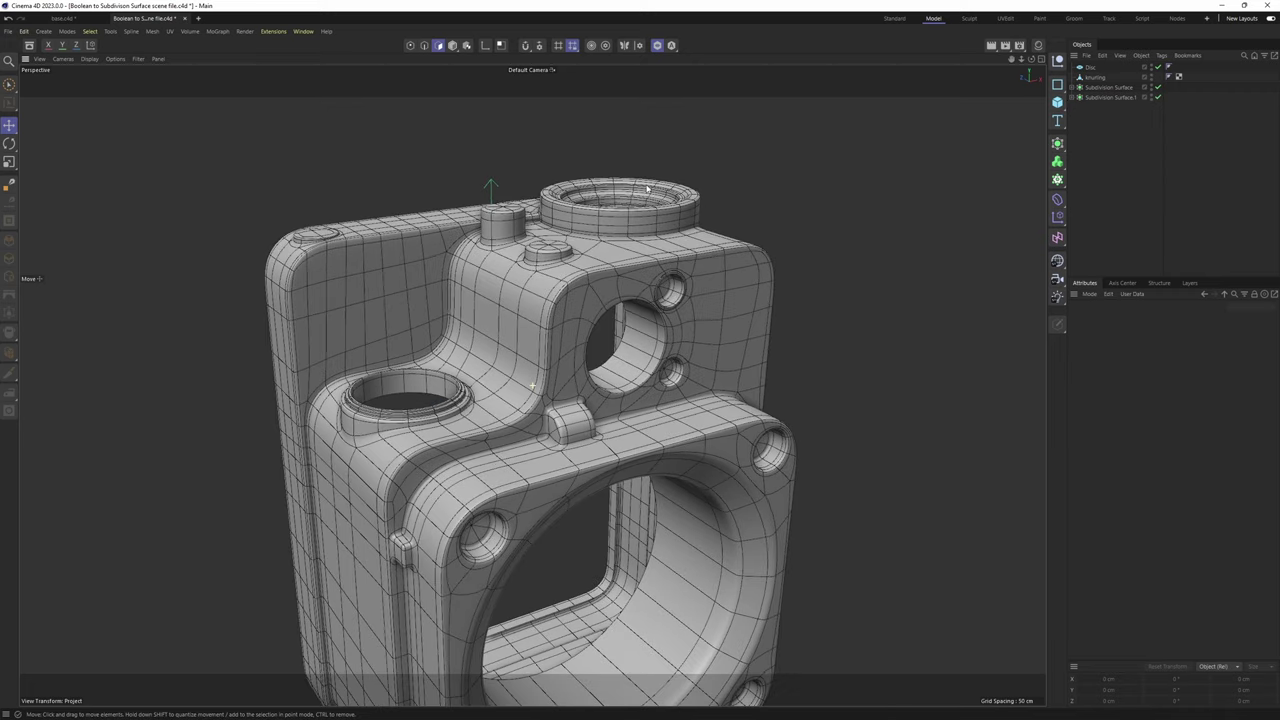
alt+drag(635, 164, 668, 200)
scroll(672, 212, up, 2)
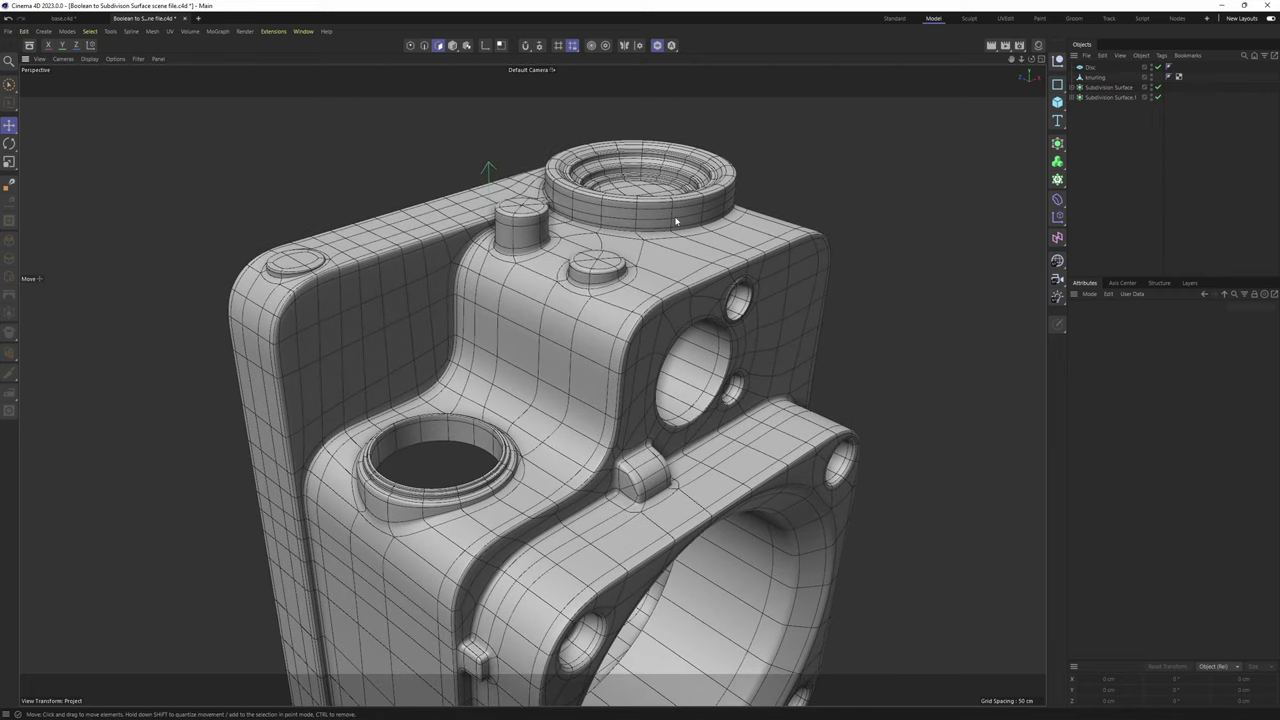
Hide the mesh lines by returning to plain Gouraud Shading and examine the whole housing
key(n)
key(a)
scroll(688, 213, down, 2)
alt+drag(688, 213, 655, 259)
scroll(655, 259, down, 2)
alt+middle_drag(655, 259, 624, 274)
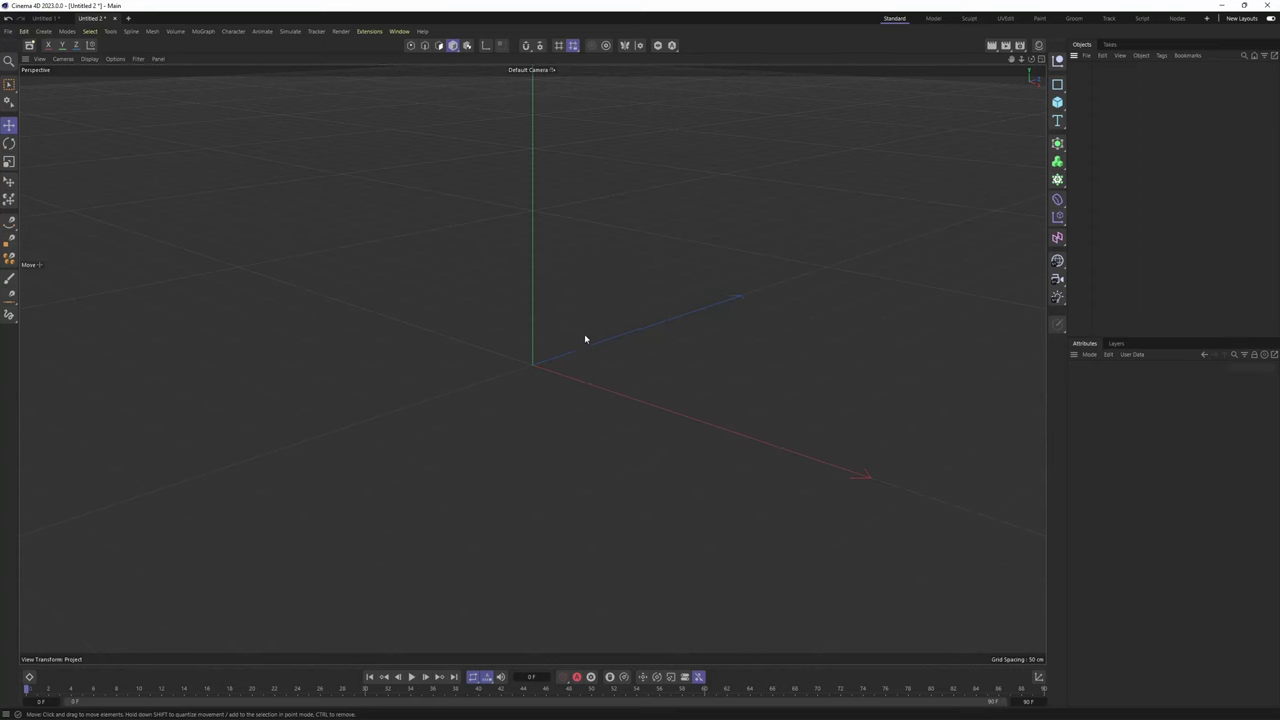
Load the green_3000x image as the Front view's background and set its transparency to 60%
middle_click(534, 318)
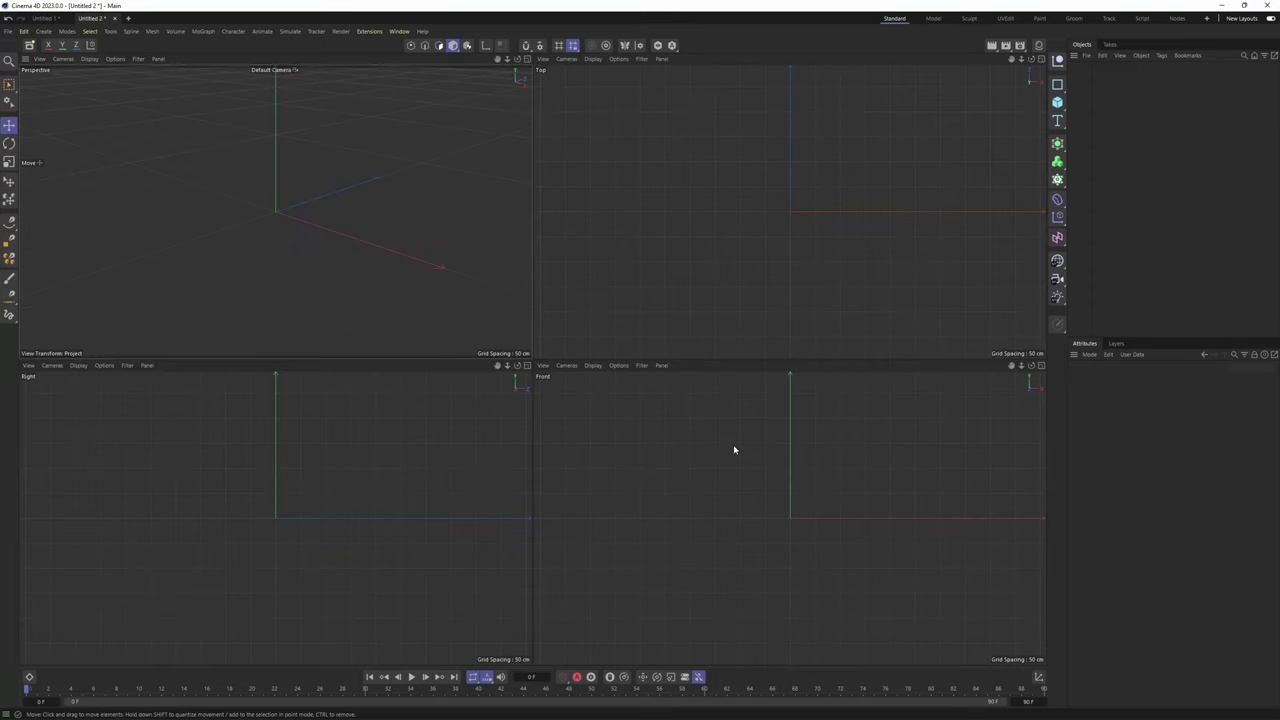
middle_click(734, 450)
middle_click(563, 302)
middle_click(751, 457)
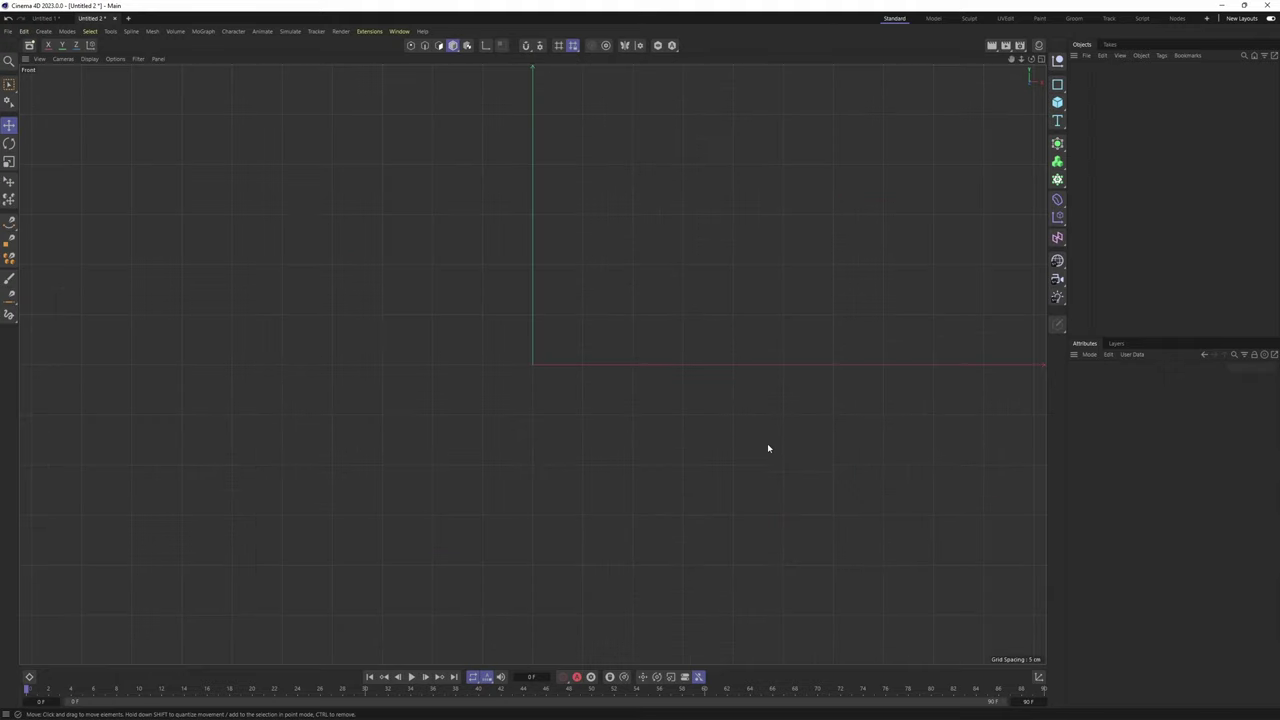
key(shift+v)
click(1168, 380)
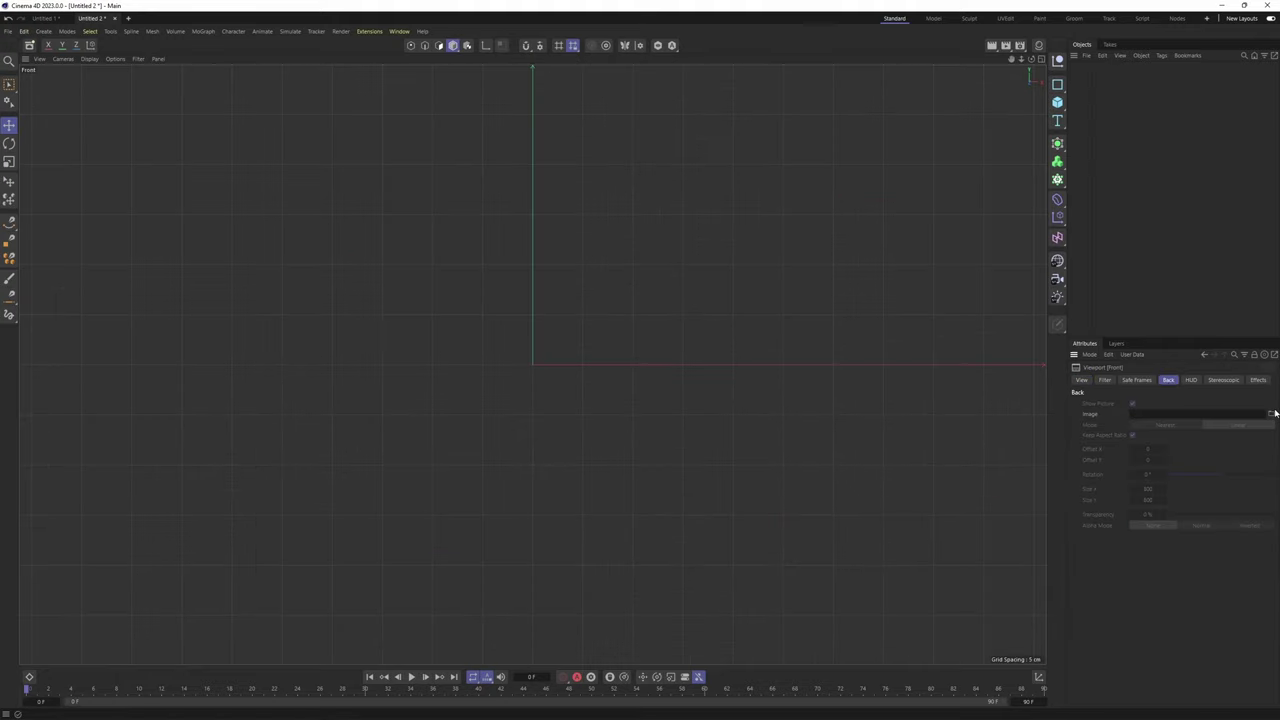
click(1270, 413)
click(237, 130)
double_click(237, 130)
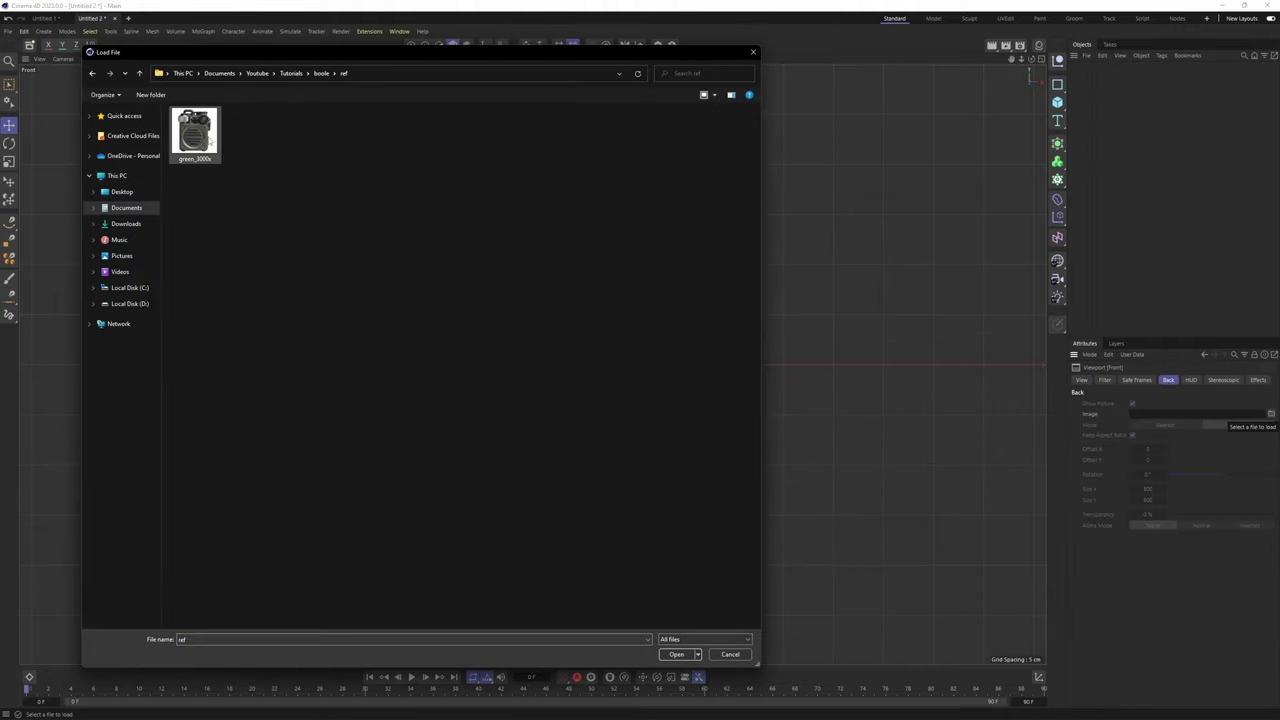
double_click(209, 136)
click(1232, 515)
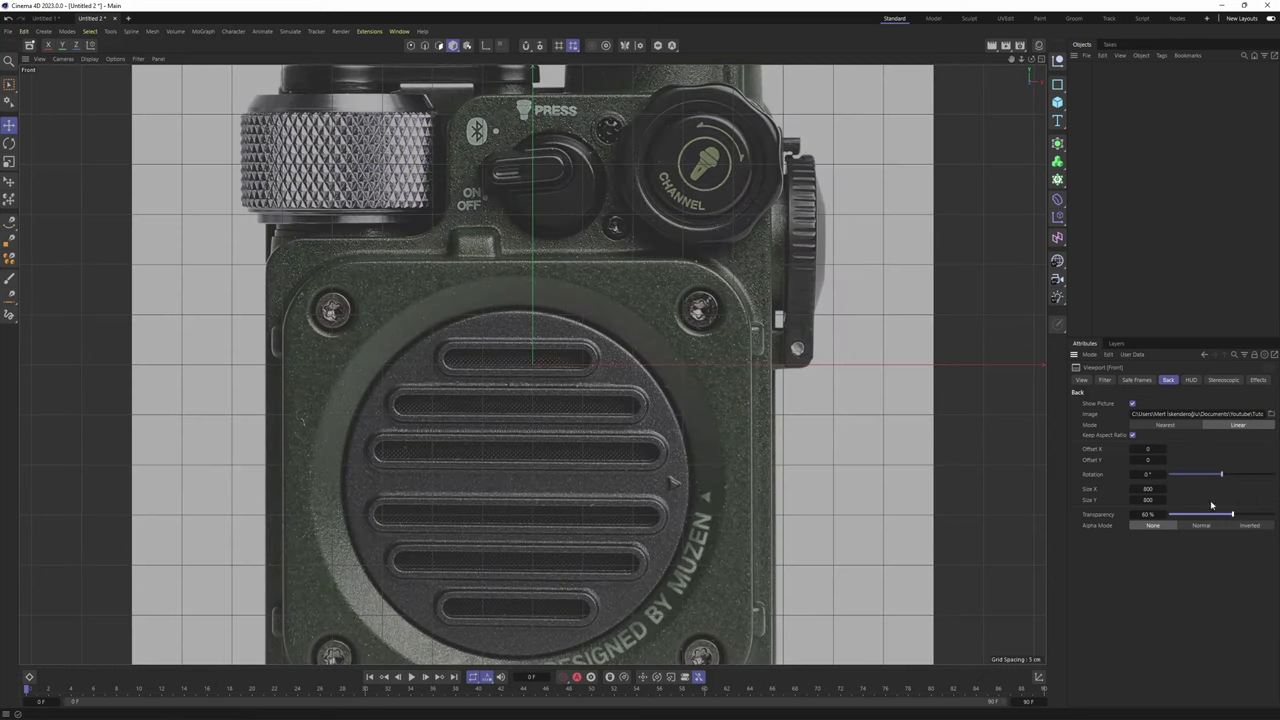
Add a cube primitive over the reference image and make it editable
scroll(670, 408, down, 5)
click(1057, 102)
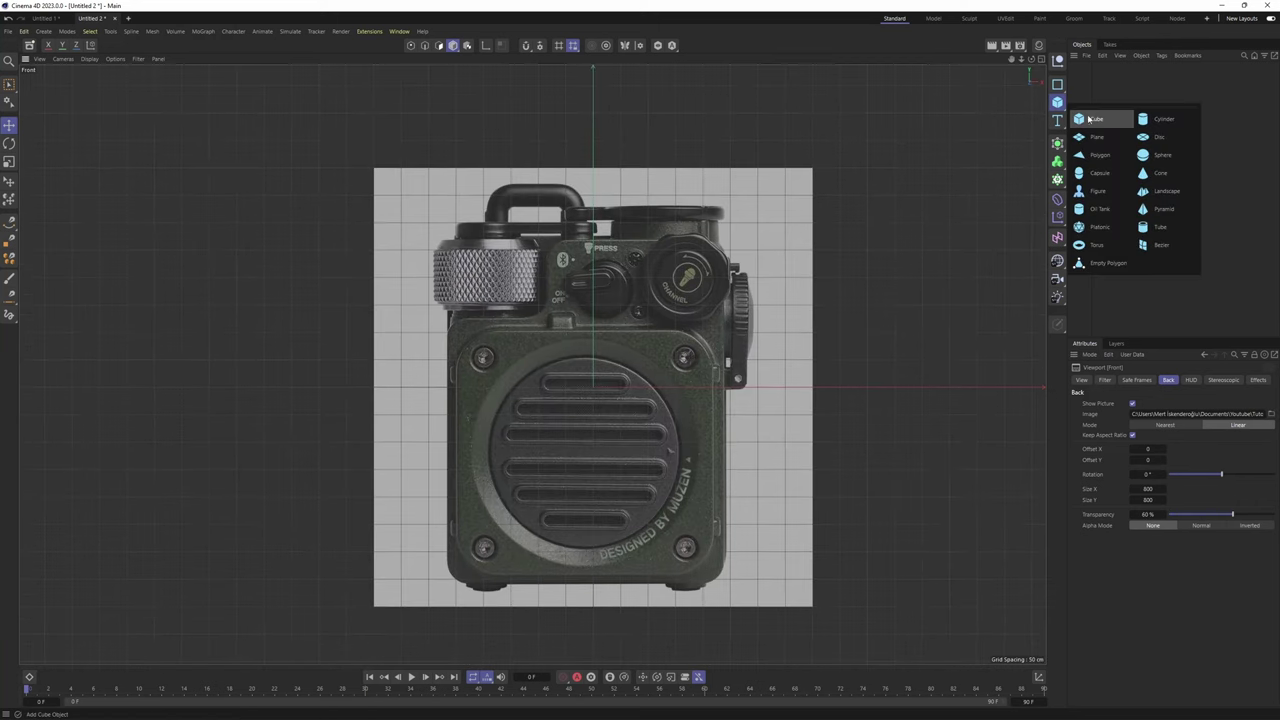
click(1097, 120)
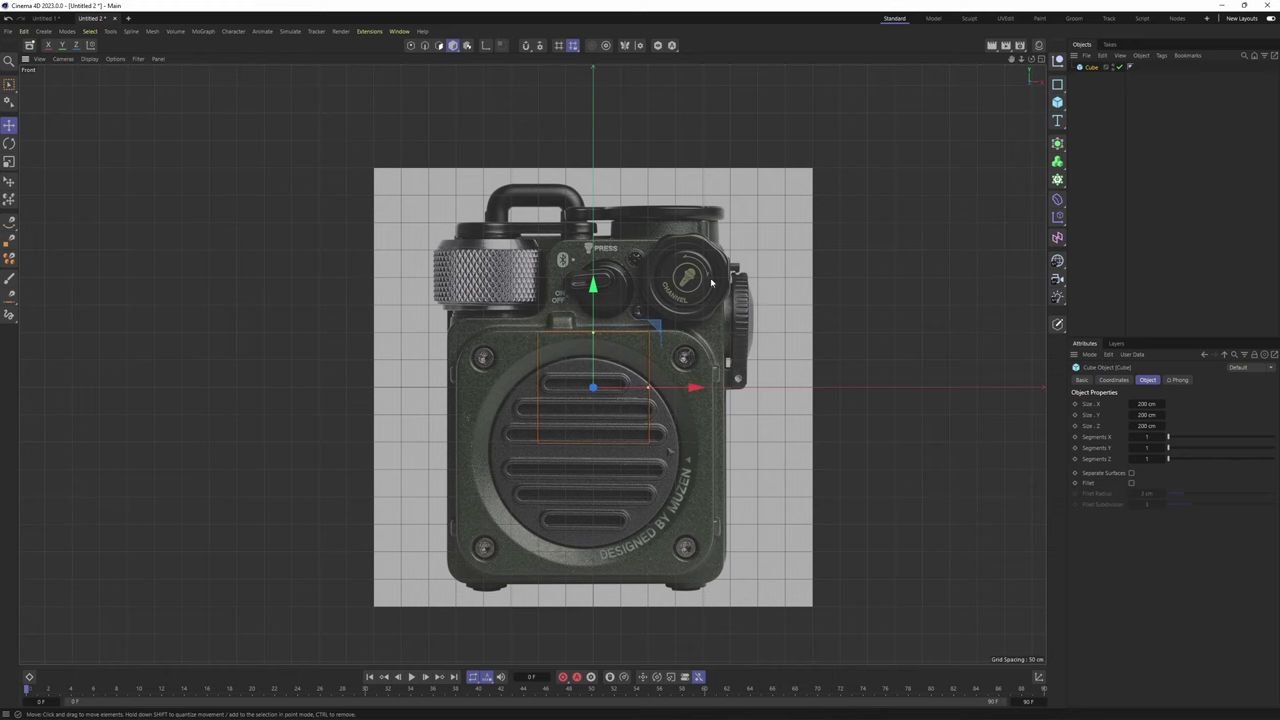
alt+middle_drag(711, 282, 788, 172)
scroll(788, 172, up, 3)
scroll(678, 345, down, 3)
key(c)
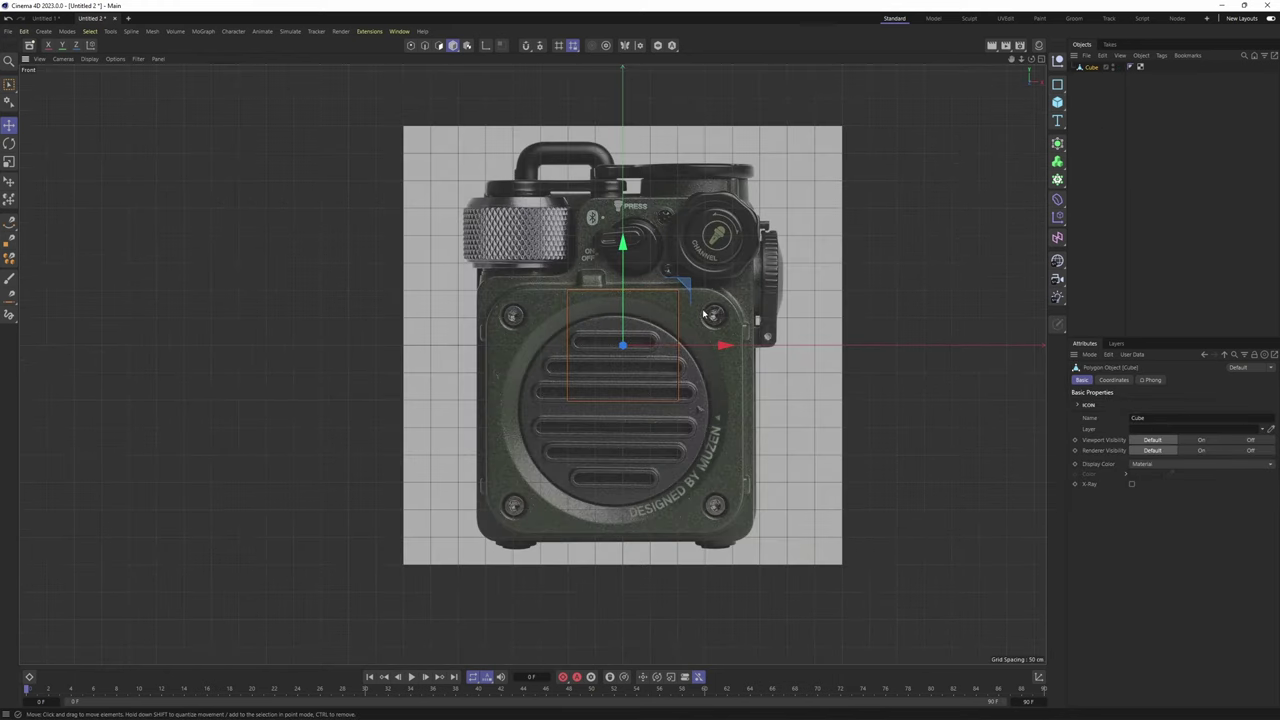
Rectangle-select the cube's bottom points and move them down to the bottom edge of the radio body in the reference
key(Return)
key(0)
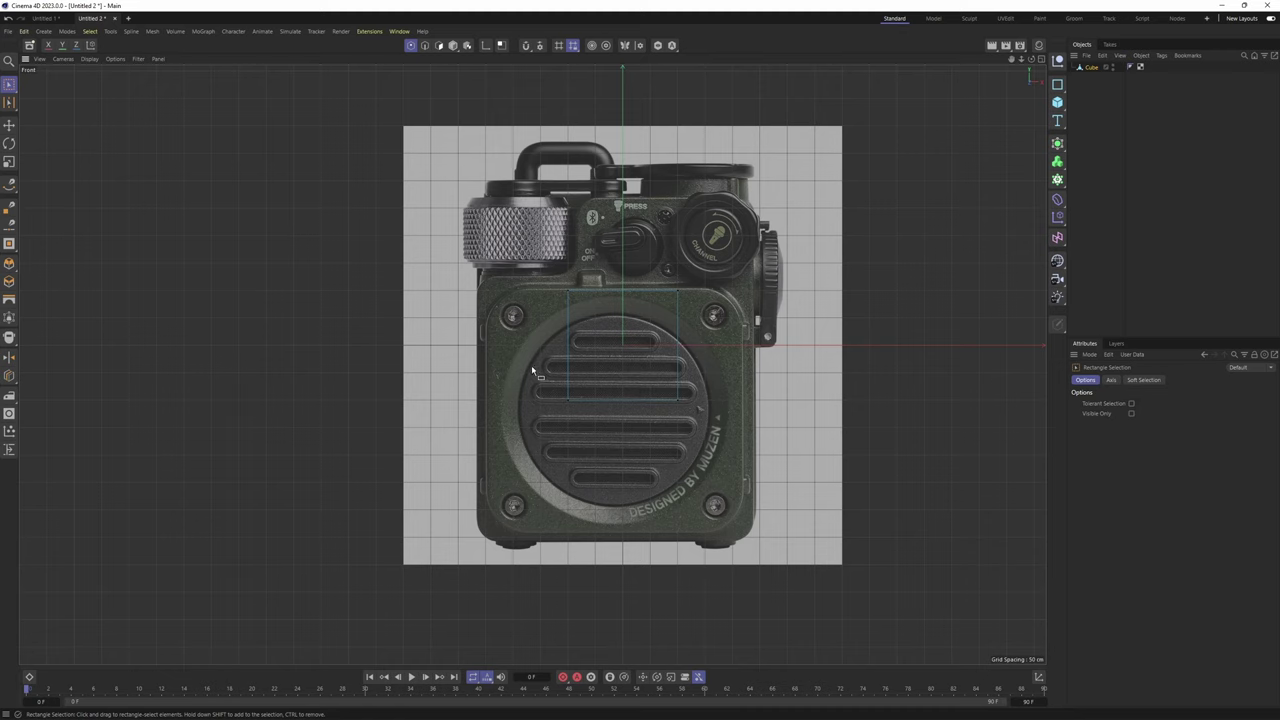
click(9, 84)
click(66, 126)
drag(401, 403, 898, 369)
scroll(673, 360, up, 3)
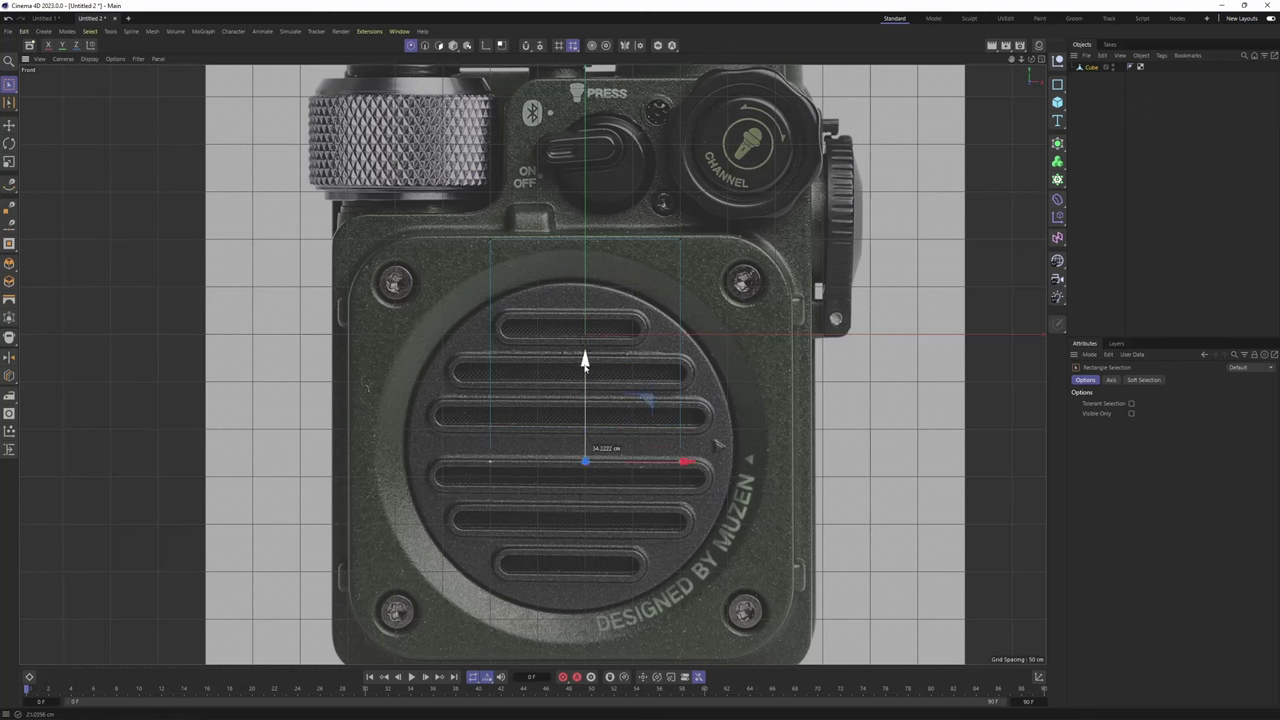
drag(585, 367, 585, 494)
alt+middle_drag(587, 494, 609, 374)
drag(600, 373, 582, 476)
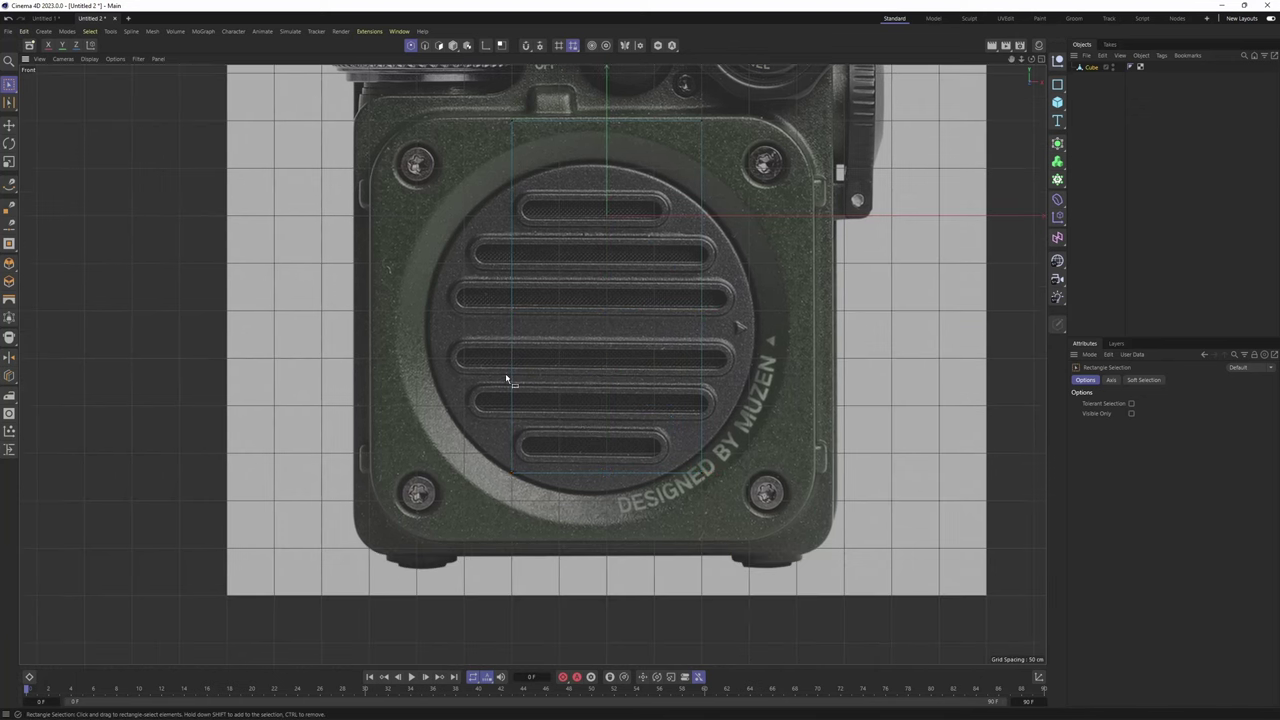
drag(497, 393, 774, 518)
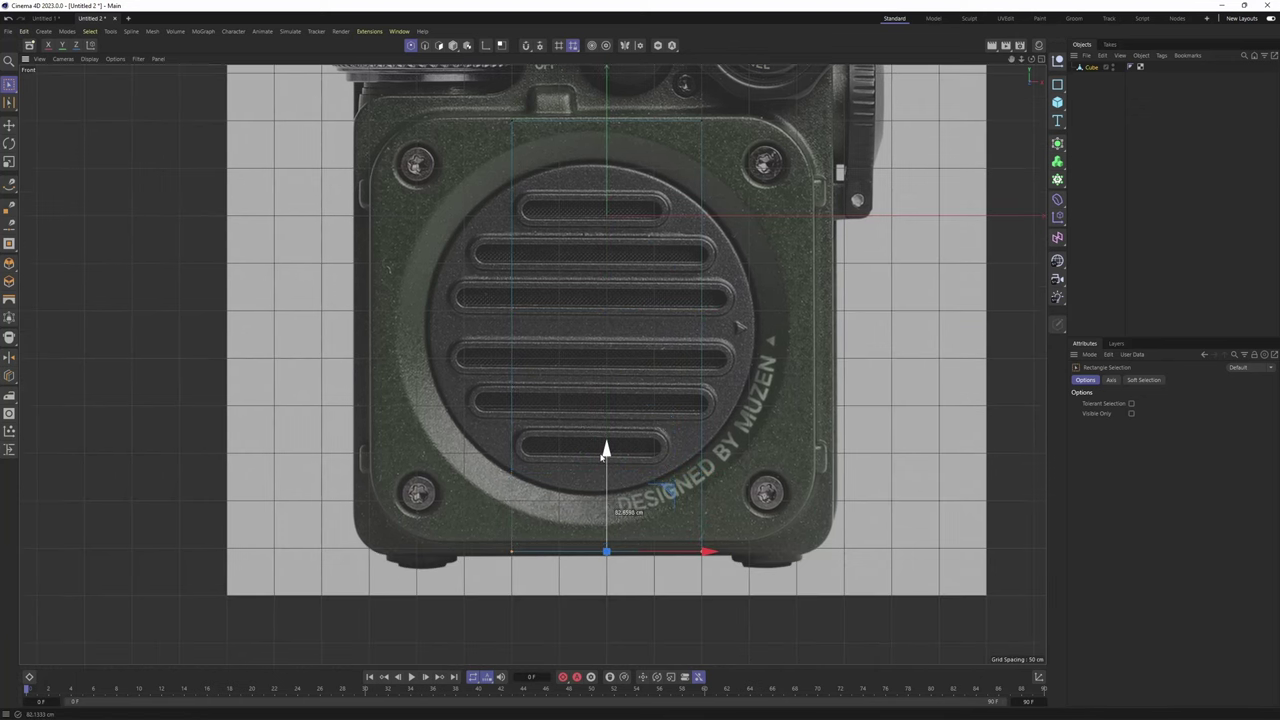
drag(602, 460, 602, 460)
Select the cube's top points and move them up to the top edge of the radio body
scroll(620, 402, down, 3)
alt+middle_drag(581, 387, 583, 486)
drag(444, 264, 700, 322)
alt+middle_drag(612, 226, 608, 296)
drag(586, 270, 583, 151)
scroll(583, 155, down, 3)
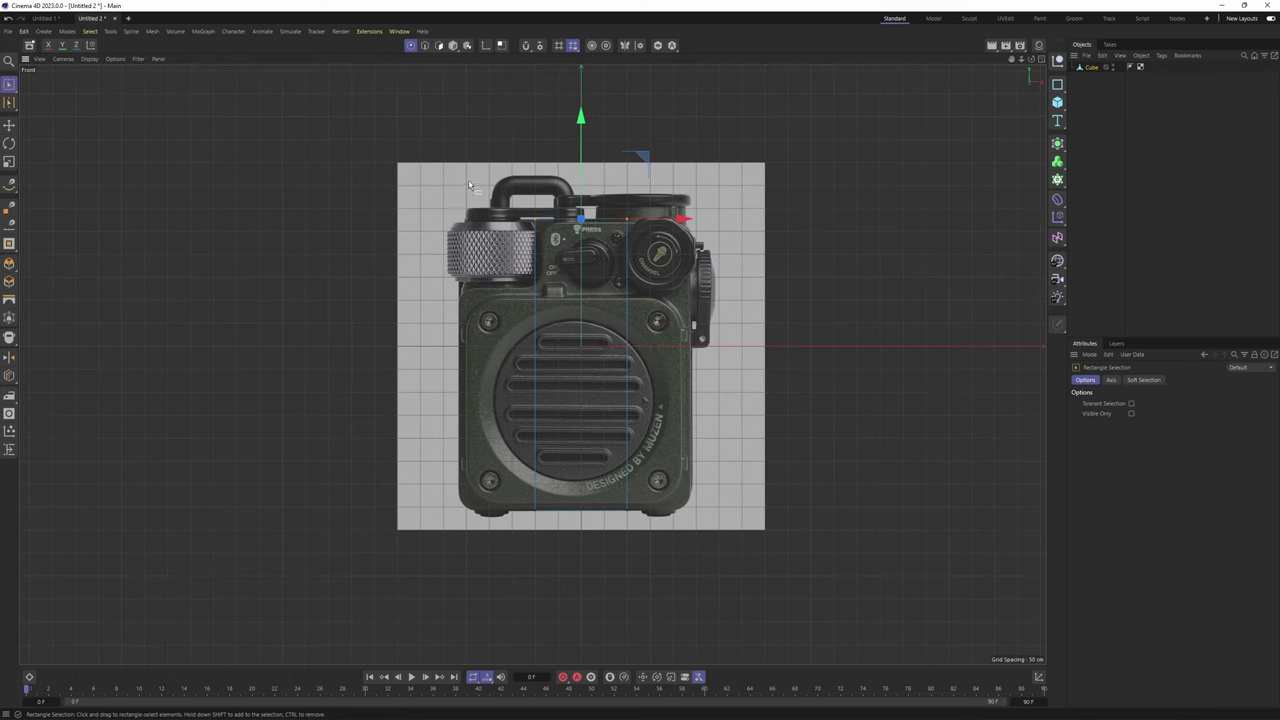
Select the cube's left-side points and move them outward to the left edge of the radio body
drag(470, 184, 571, 556)
scroll(573, 357, up, 3)
drag(620, 368, 512, 371)
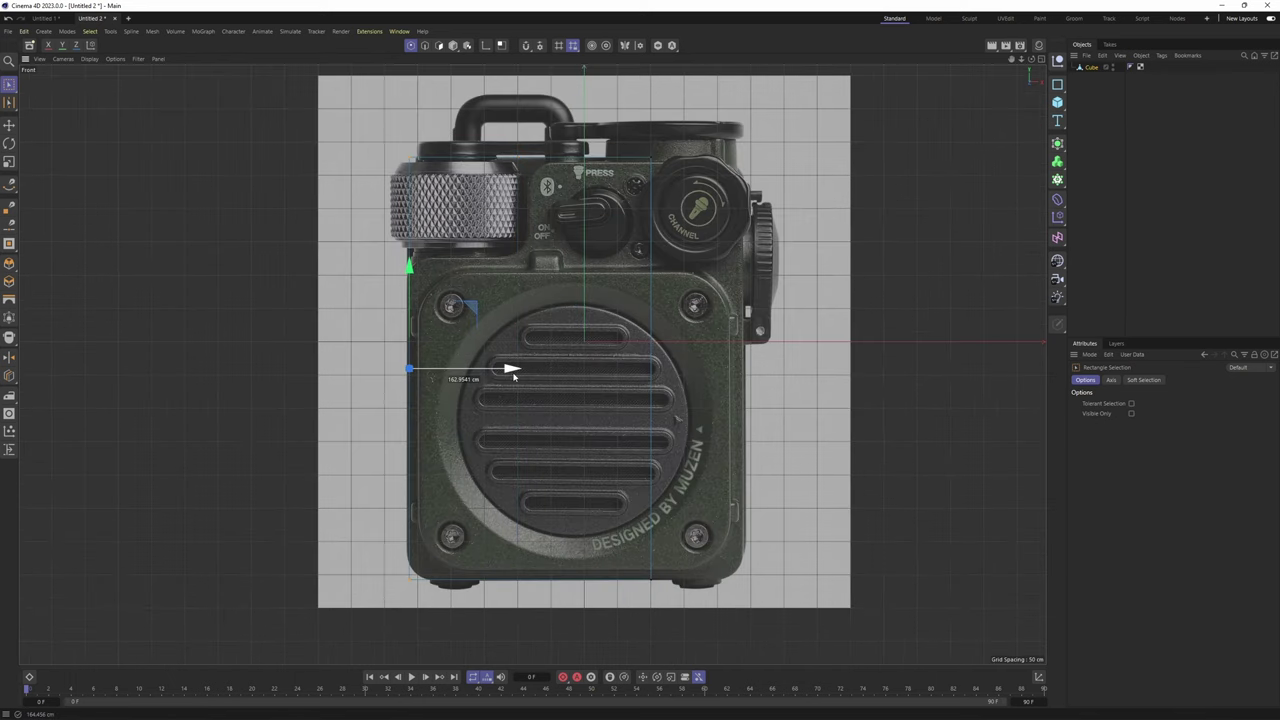
drag(589, 146, 750, 420)
drag(743, 157, 746, 157)
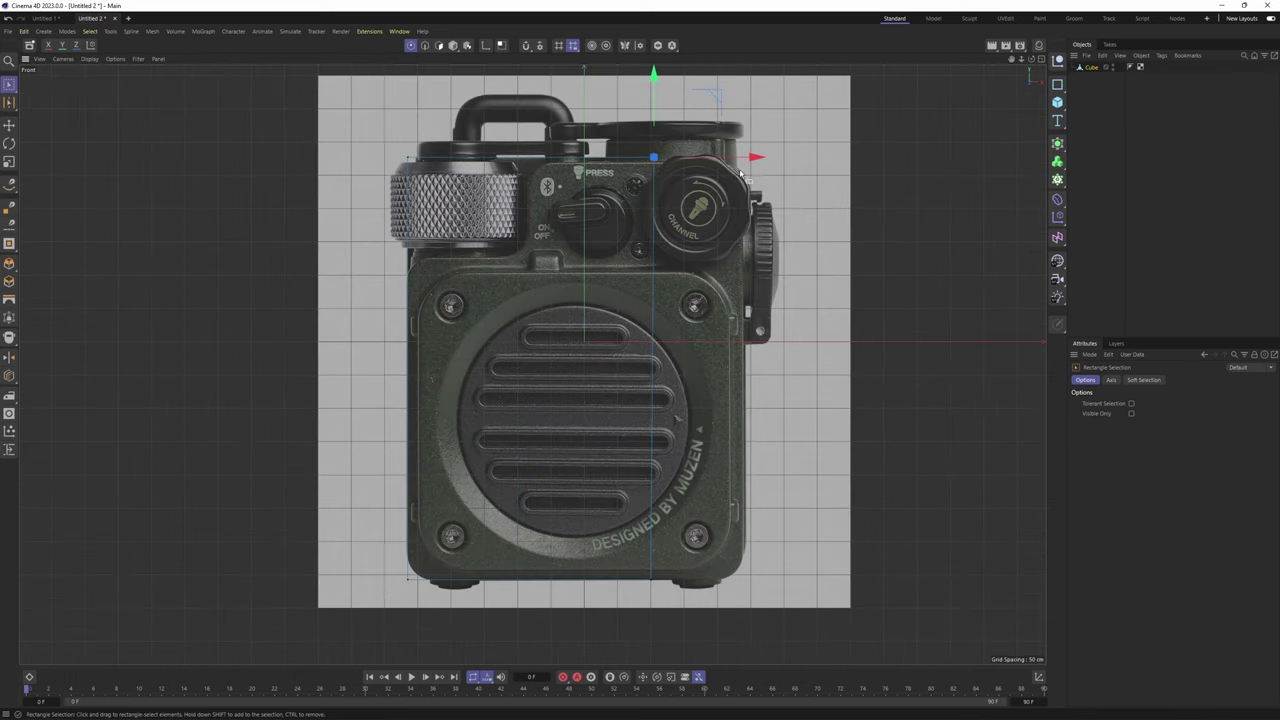
key(ctrl+z)
Select all the cube's right-side points and move them outward to the right edge of the radio body
drag(580, 144, 811, 594)
drag(739, 372, 833, 380)
Reselect the cube's top points and fine-tune their height against the top of the radio body
scroll(661, 337, up, 2)
drag(294, 91, 952, 220)
alt+middle_drag(604, 78, 615, 109)
drag(571, 104, 571, 107)
alt+middle_drag(594, 325, 600, 262)
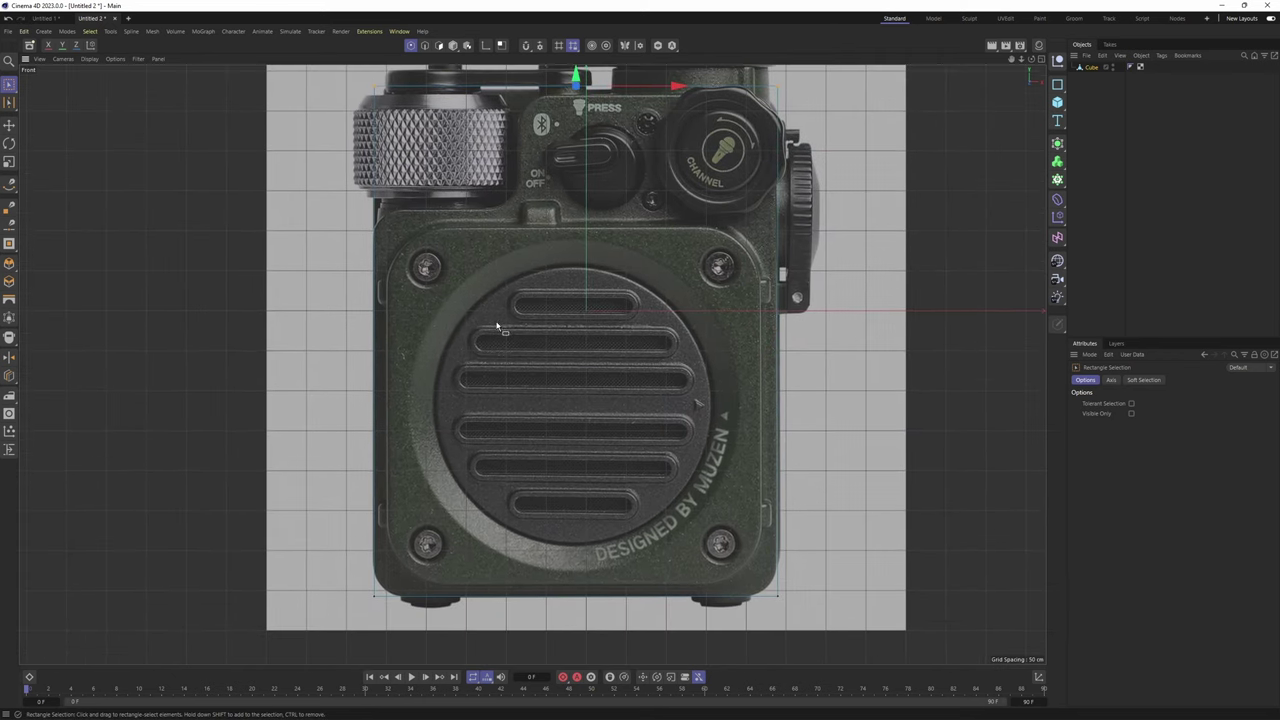
In the Perspective view, scale the whole cube down along its Z depth into a thin slab
middle_click(497, 325)
middle_click(392, 217)
scroll(475, 198, down, 4)
alt+drag(493, 232, 453, 366)
alt+middle_drag(453, 366, 490, 325)
key(Return)
key(Return)
key(Return)
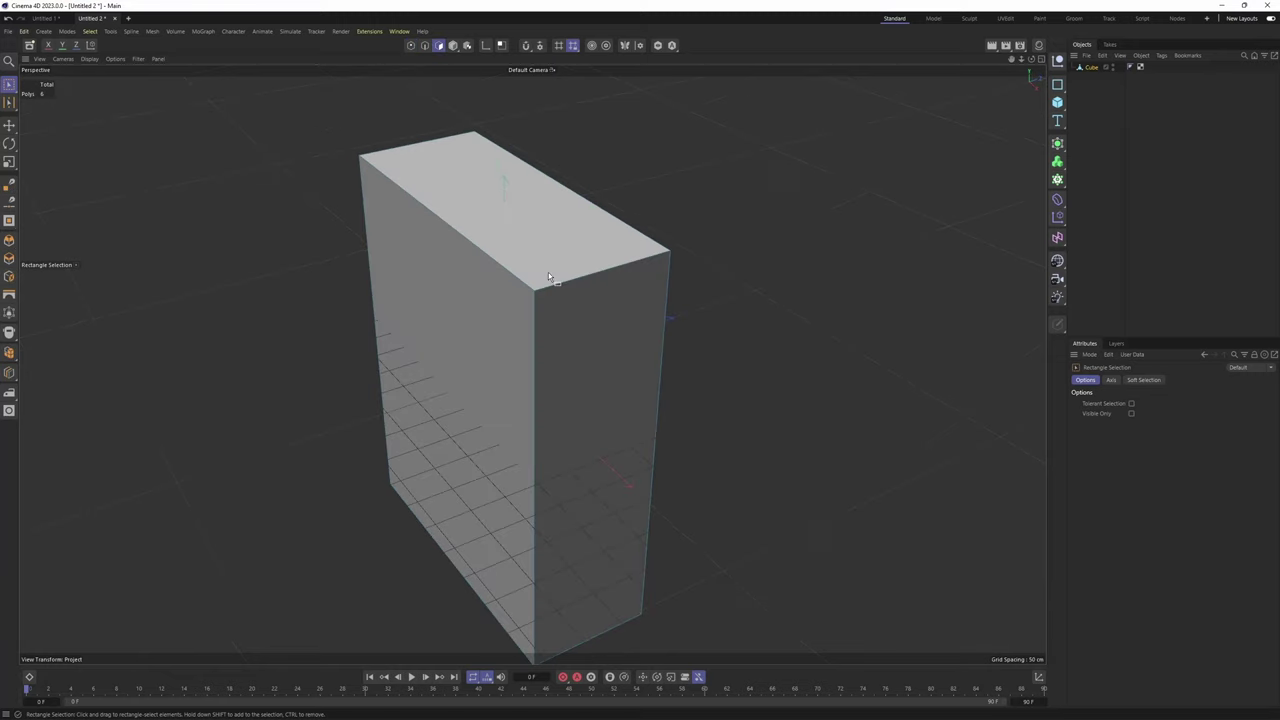
scroll(545, 274, down, 2)
alt+middle_drag(564, 229, 556, 187)
alt+drag(556, 187, 510, 222)
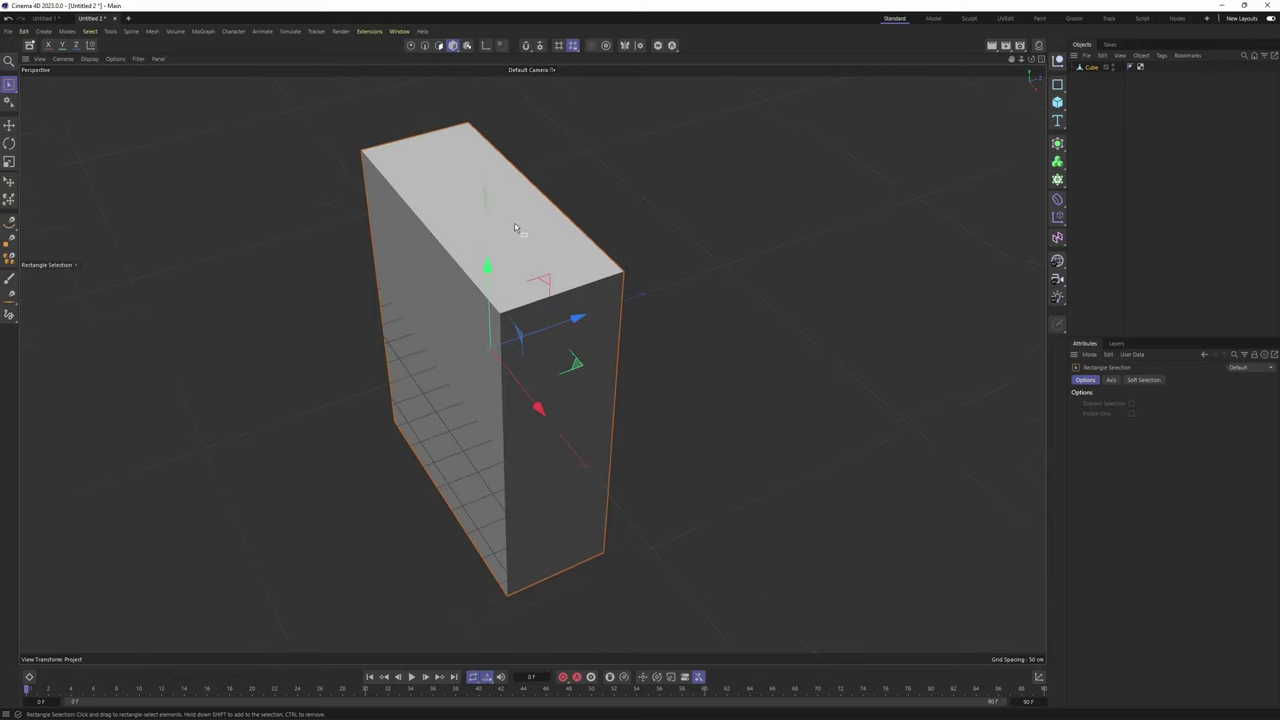
key(t)
drag(582, 318, 585, 279)
Switch to edges and ring-select the four short depth edges at the slab's corners
key(Return)
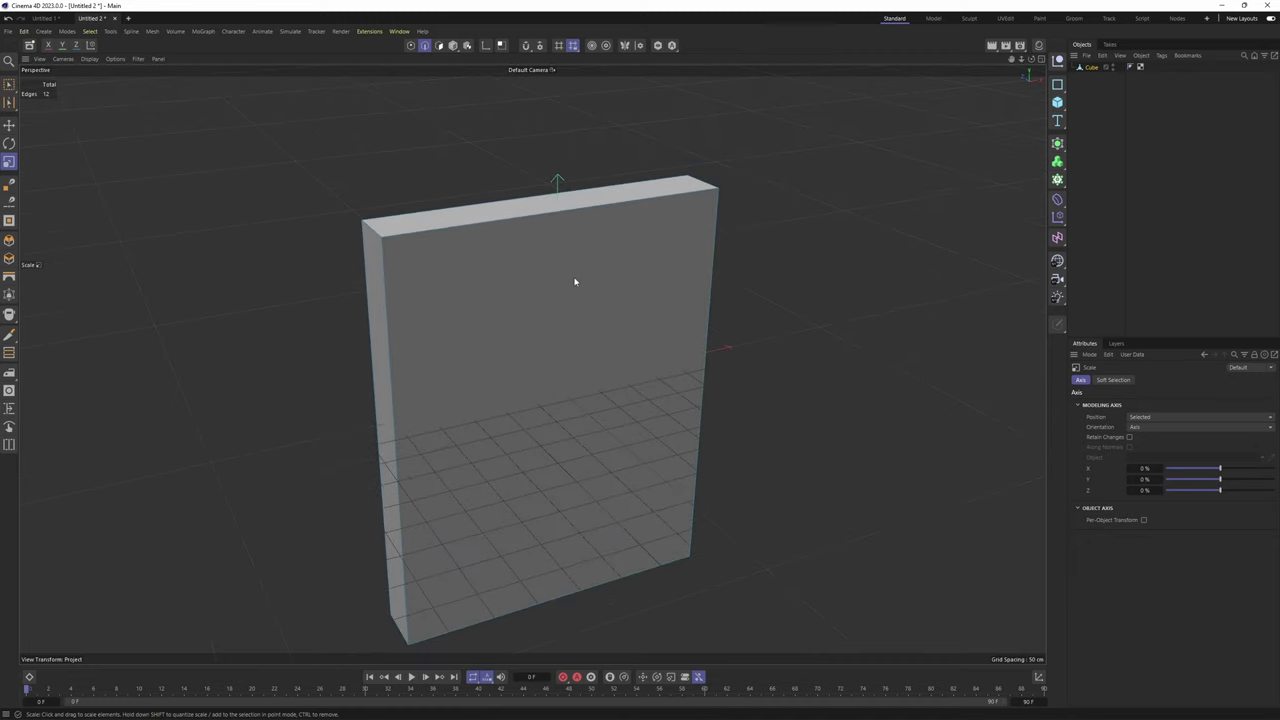
key(u)
key(b)
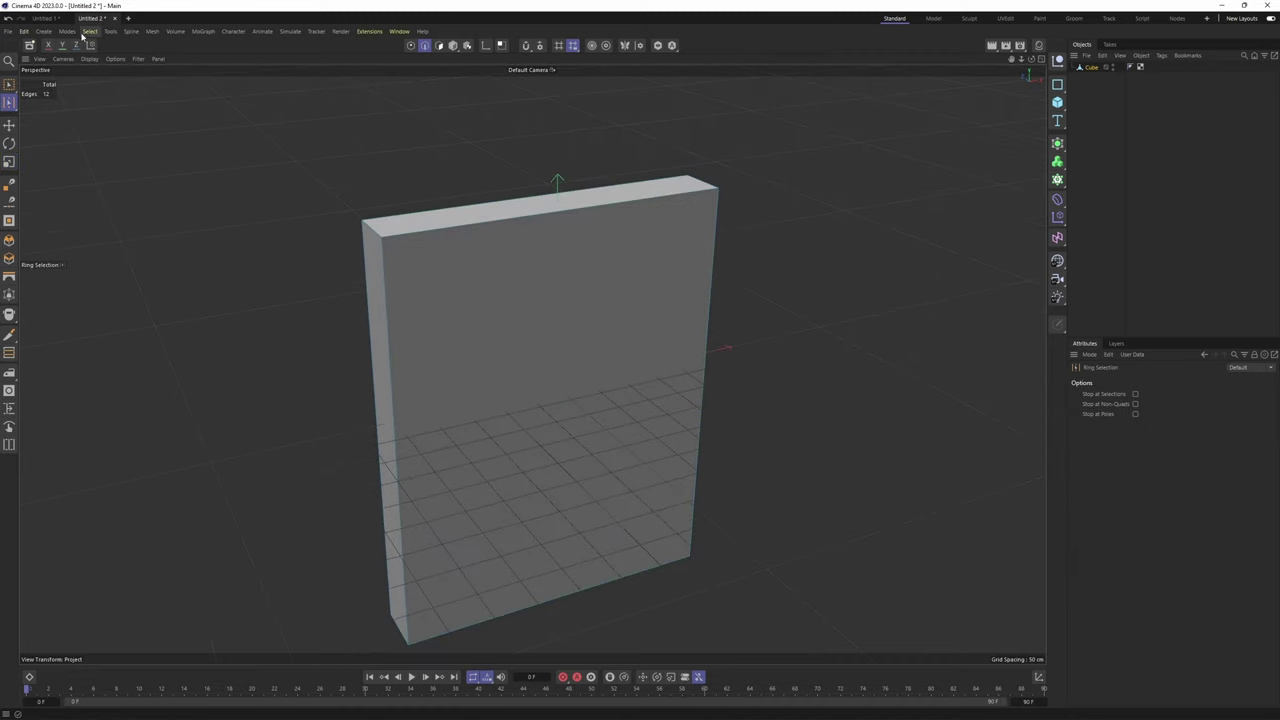
click(87, 34)
click(110, 142)
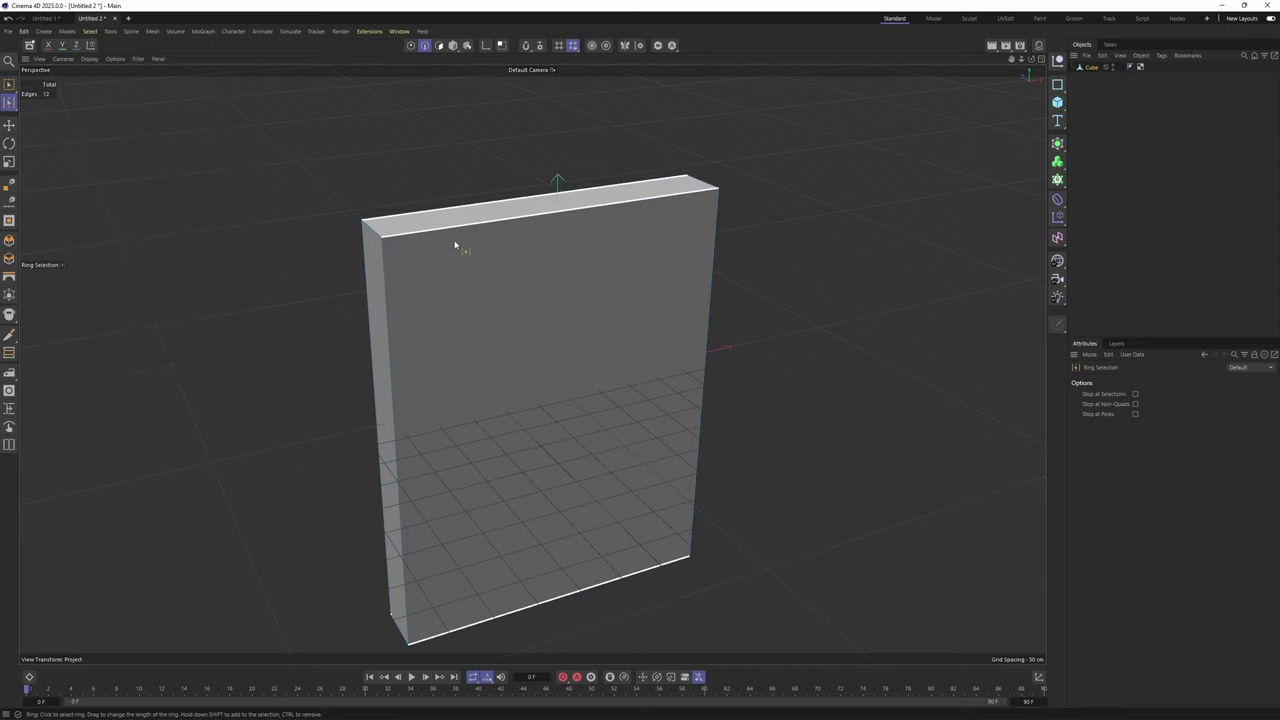
alt+drag(455, 243, 492, 246)
click(381, 239)
alt+middle_drag(642, 275, 555, 307)
alt+drag(555, 307, 640, 268)
Start a Bevel on the selected corner edges with 2 subdivisions
right_click(686, 232)
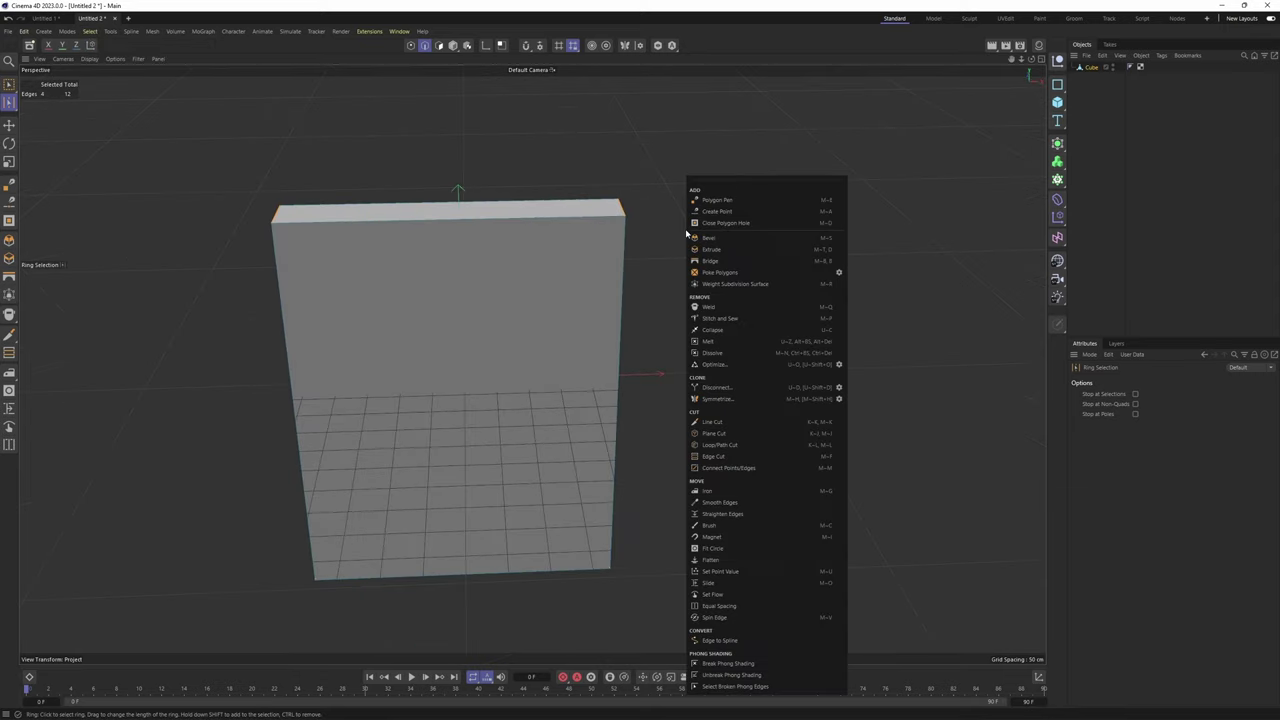
click(711, 239)
alt+drag(711, 242, 640, 297)
alt+right_drag(640, 297, 657, 319)
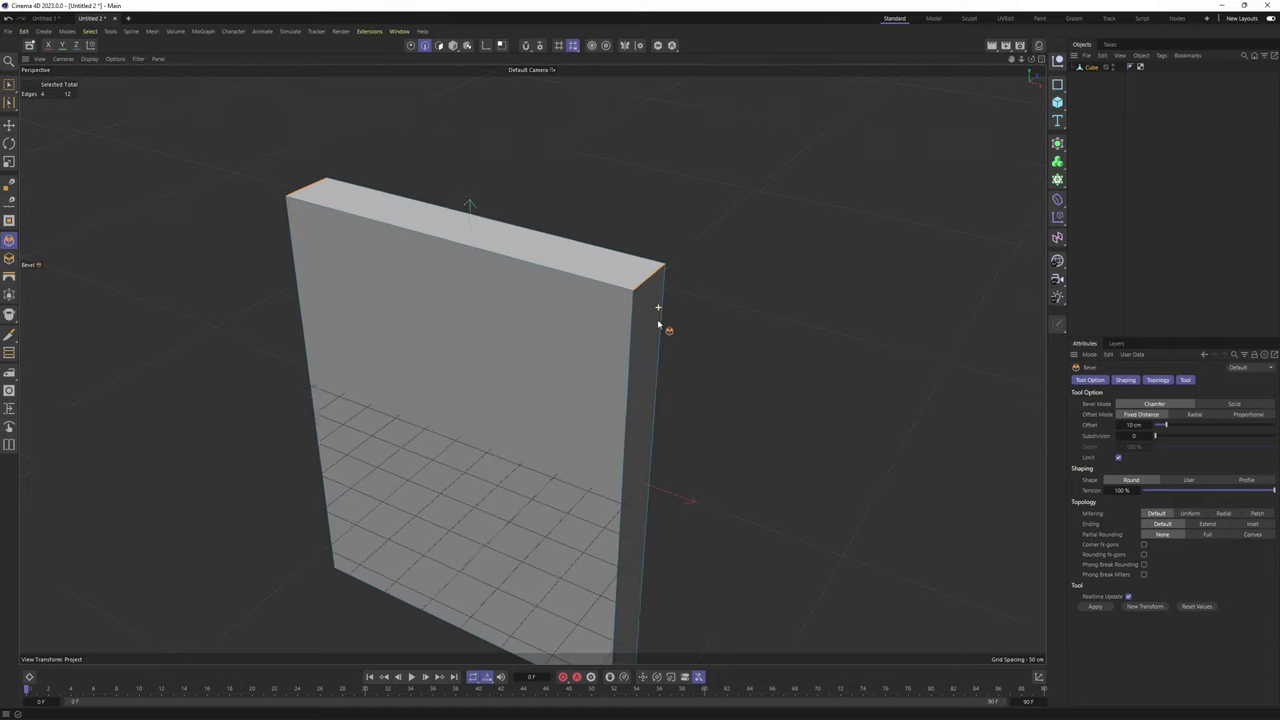
alt+middle_drag(657, 319, 648, 341)
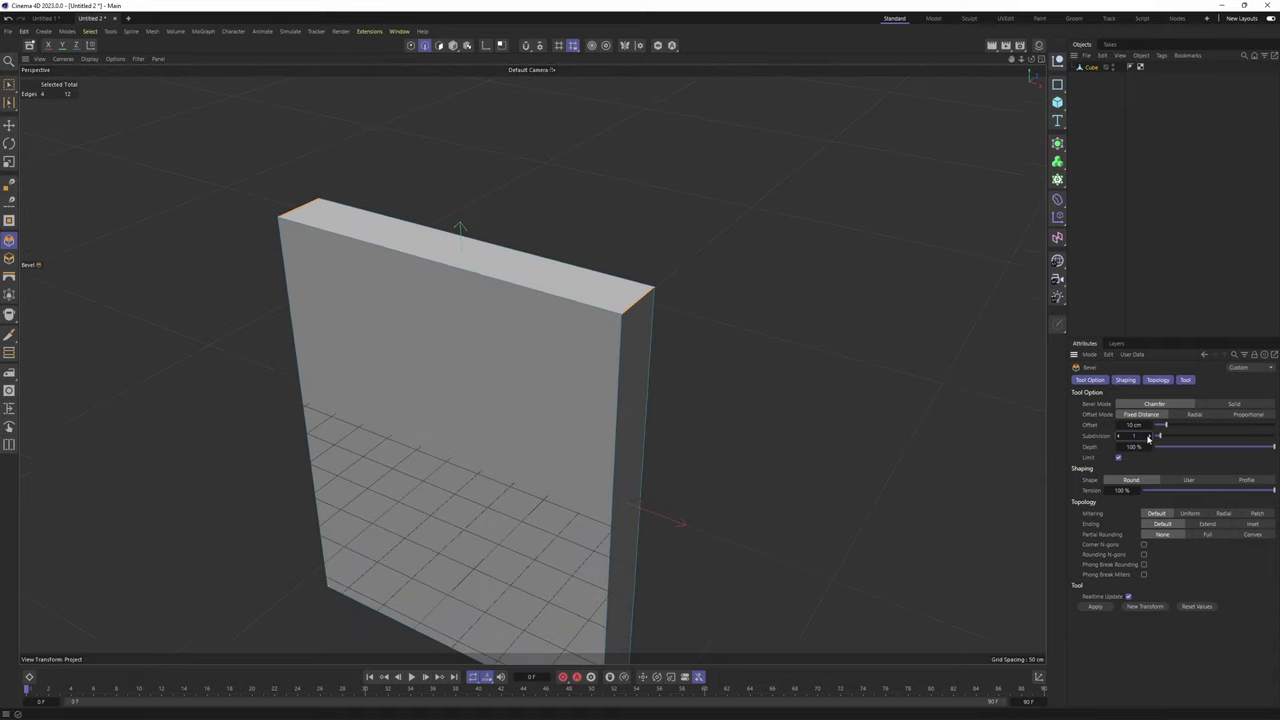
alt+drag(660, 324, 697, 328)
Bevel the corner edges by an offset of about 49 cm in the Front view, following the reference's rounded corners
middle_click(765, 408)
middle_click(765, 406)
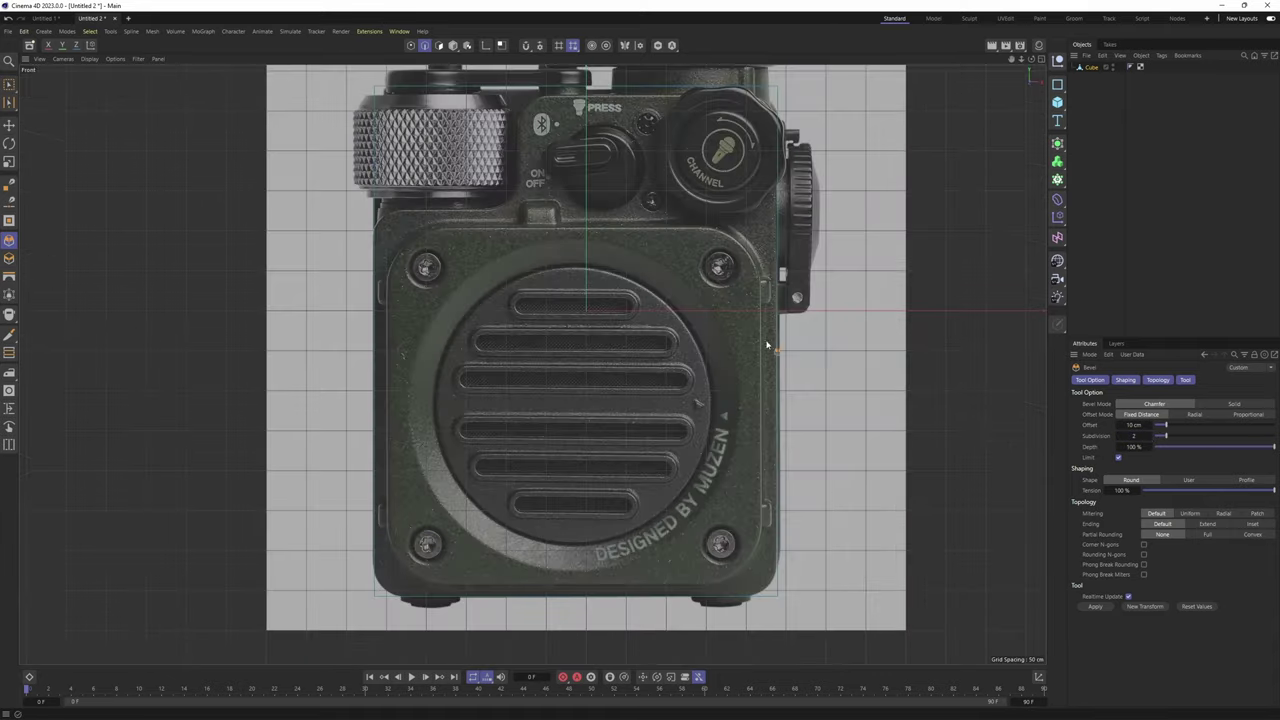
alt+middle_drag(766, 345, 768, 430)
alt+right_drag(768, 430, 786, 306)
alt+middle_drag(786, 306, 776, 418)
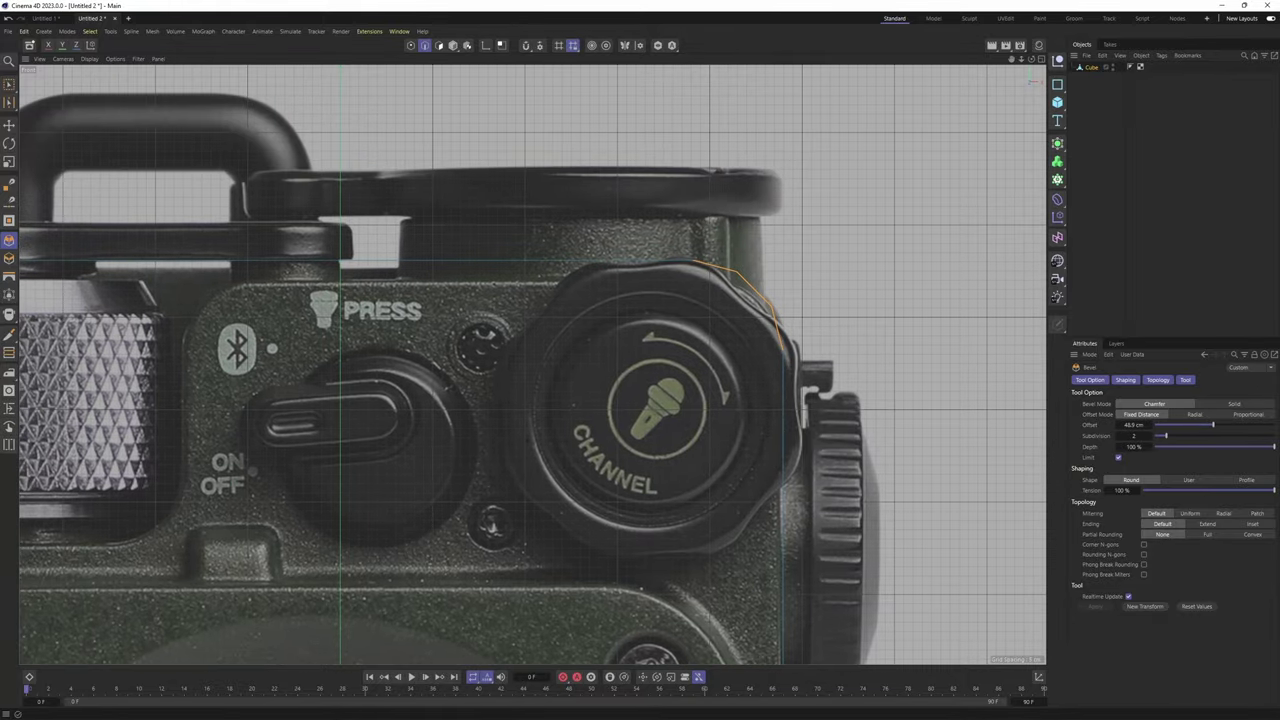
alt+right_drag(773, 340, 704, 361)
alt+middle_drag(704, 361, 660, 169)
alt+right_drag(711, 334, 731, 333)
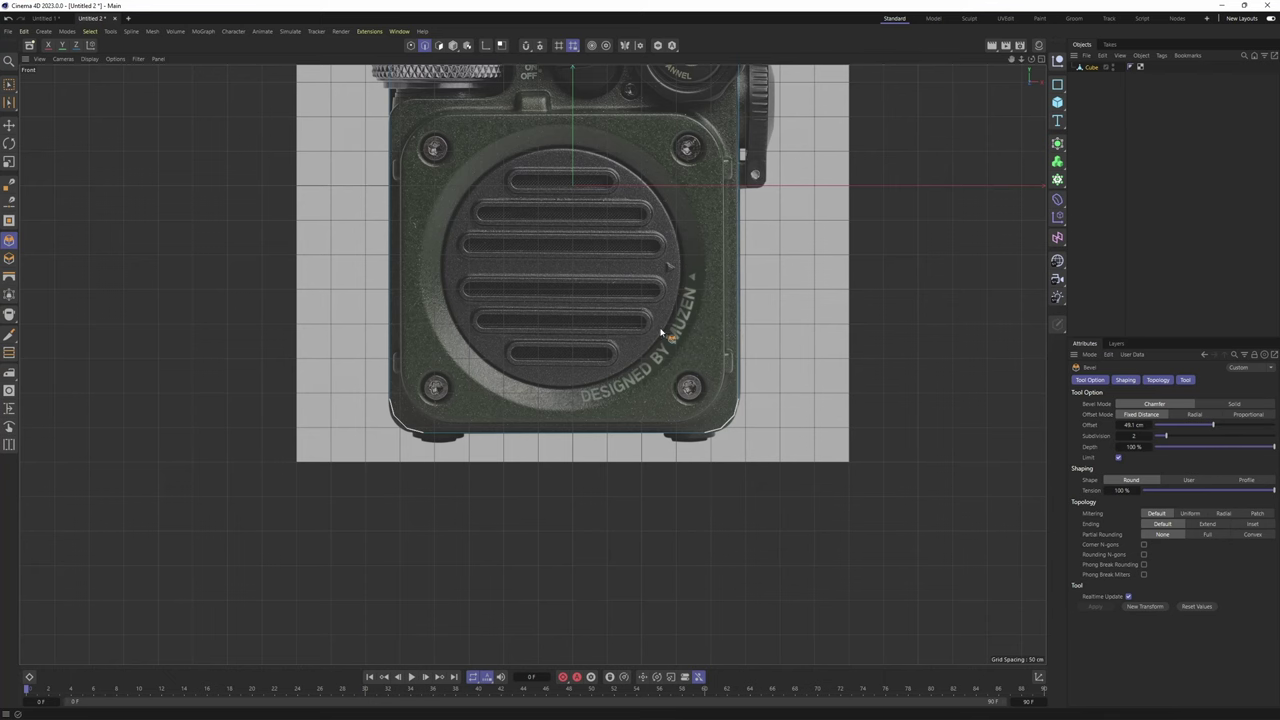
alt+middle_drag(623, 253, 605, 433)
Select the slab's bottom points and nudge them vertically to match the reference's lower edge in the Front view
key(Return)
key(space)
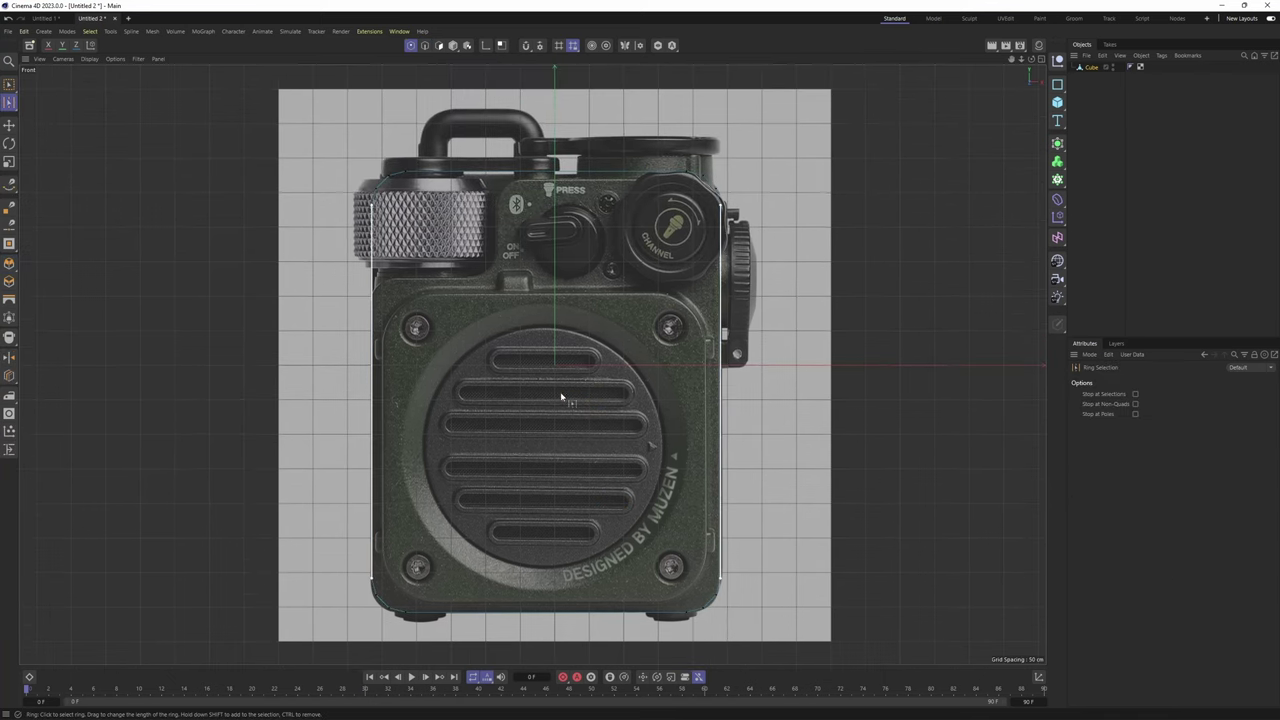
key(0)
drag(320, 543, 747, 629)
alt+middle_drag(548, 594, 590, 402)
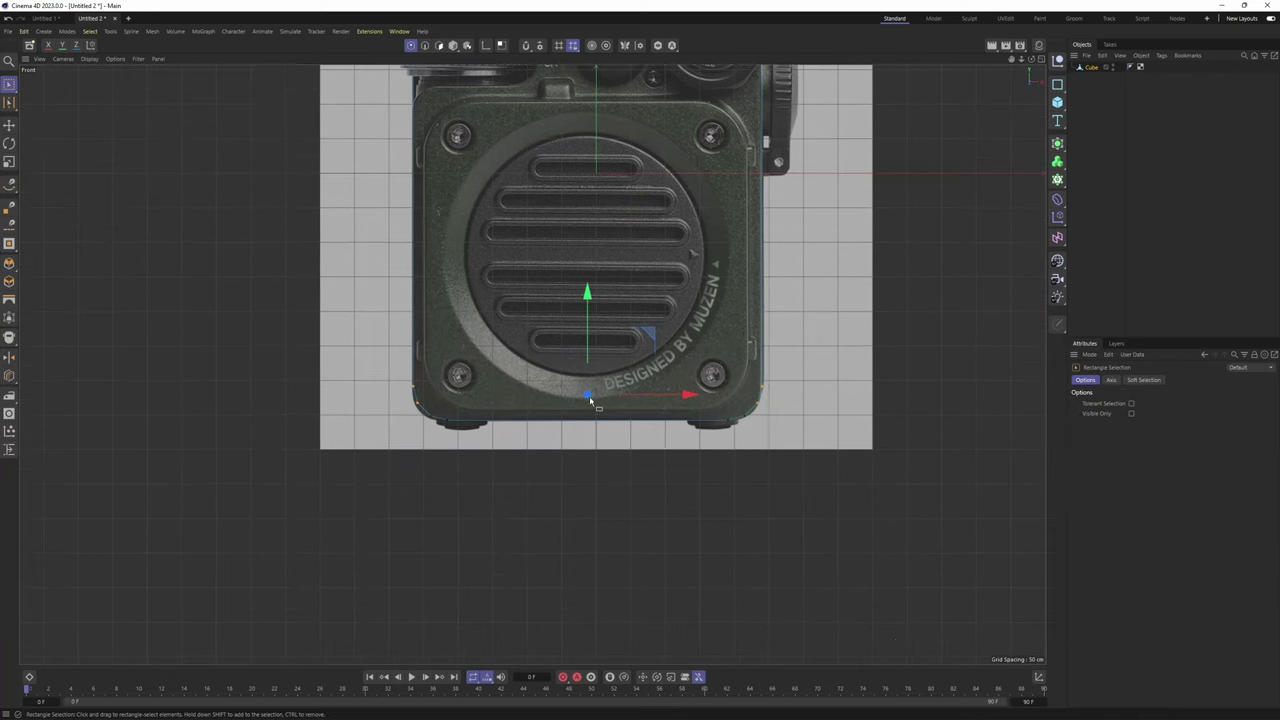
scroll(724, 425, up, 3)
drag(531, 288, 531, 287)
alt+middle_drag(542, 105, 514, 513)
Duplicate the whole rounded slab forward along its Z depth in the Perspective view, leaving it slightly overlapping the original
middle_click(513, 502)
middle_click(352, 288)
alt+drag(602, 303, 508, 363)
alt+middle_drag(508, 363, 582, 344)
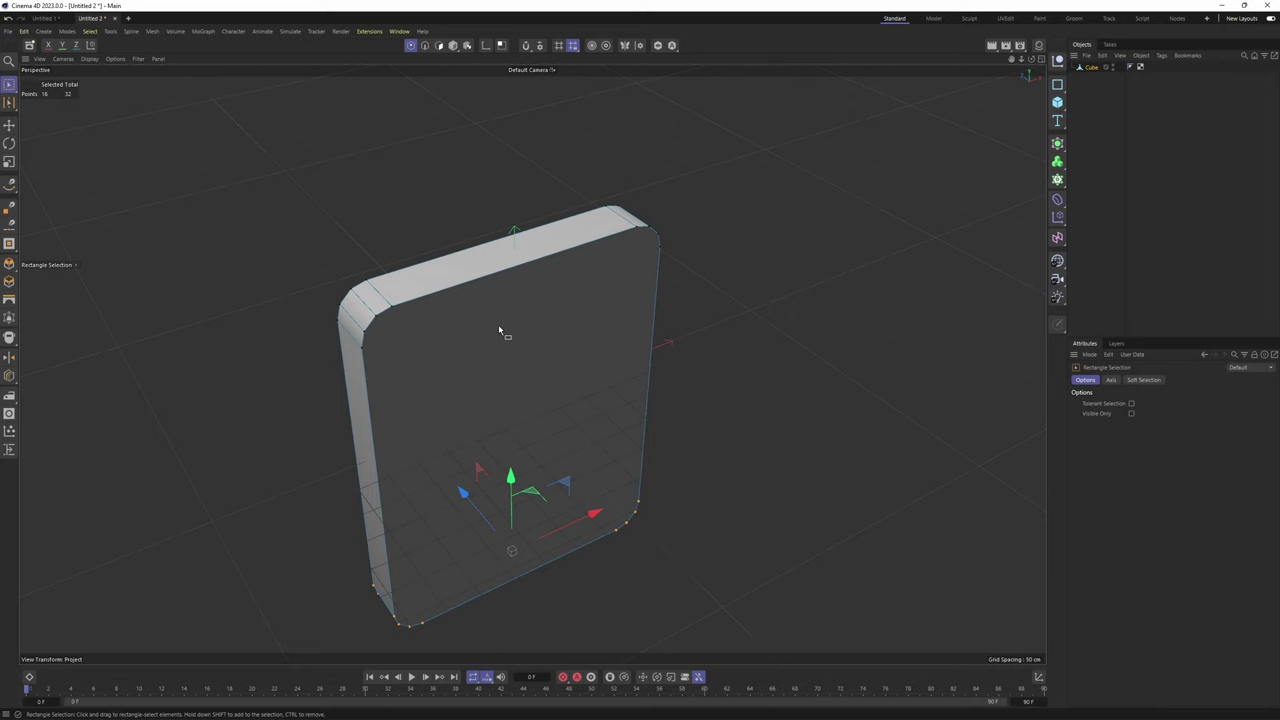
key(Return)
alt+drag(499, 327, 522, 315)
alt+middle_drag(522, 315, 523, 280)
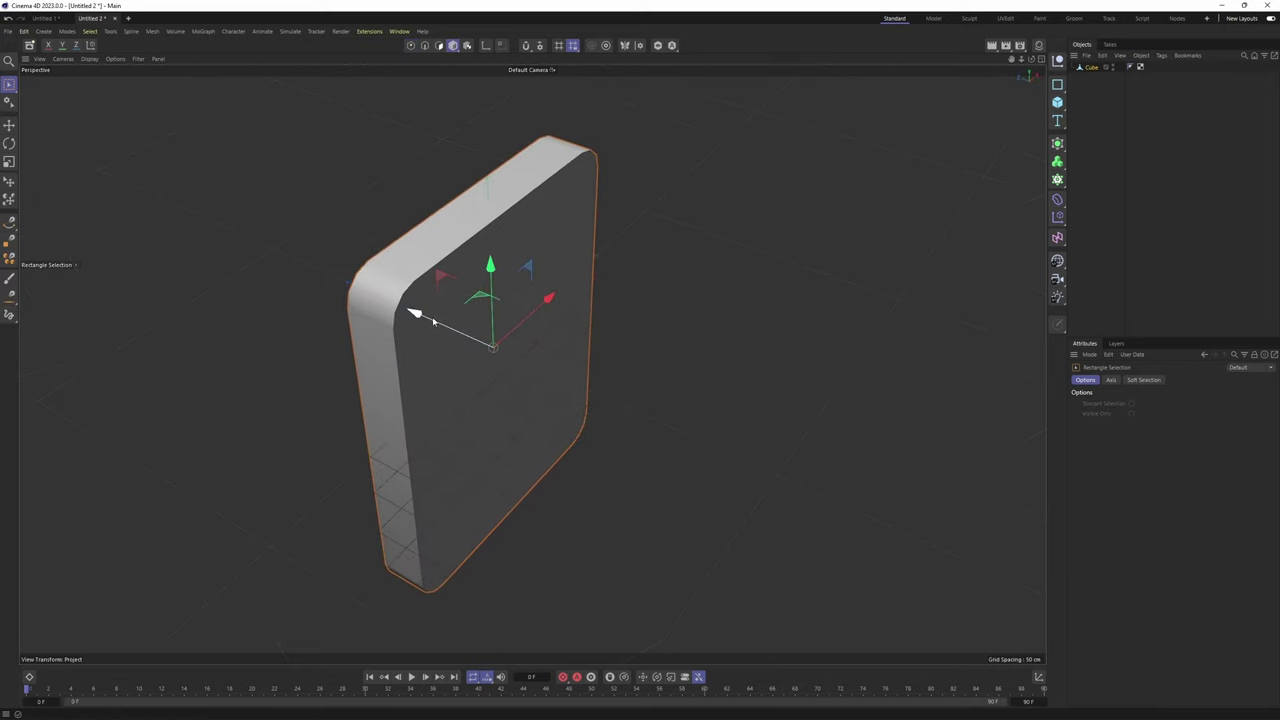
alt+drag(415, 314, 446, 328)
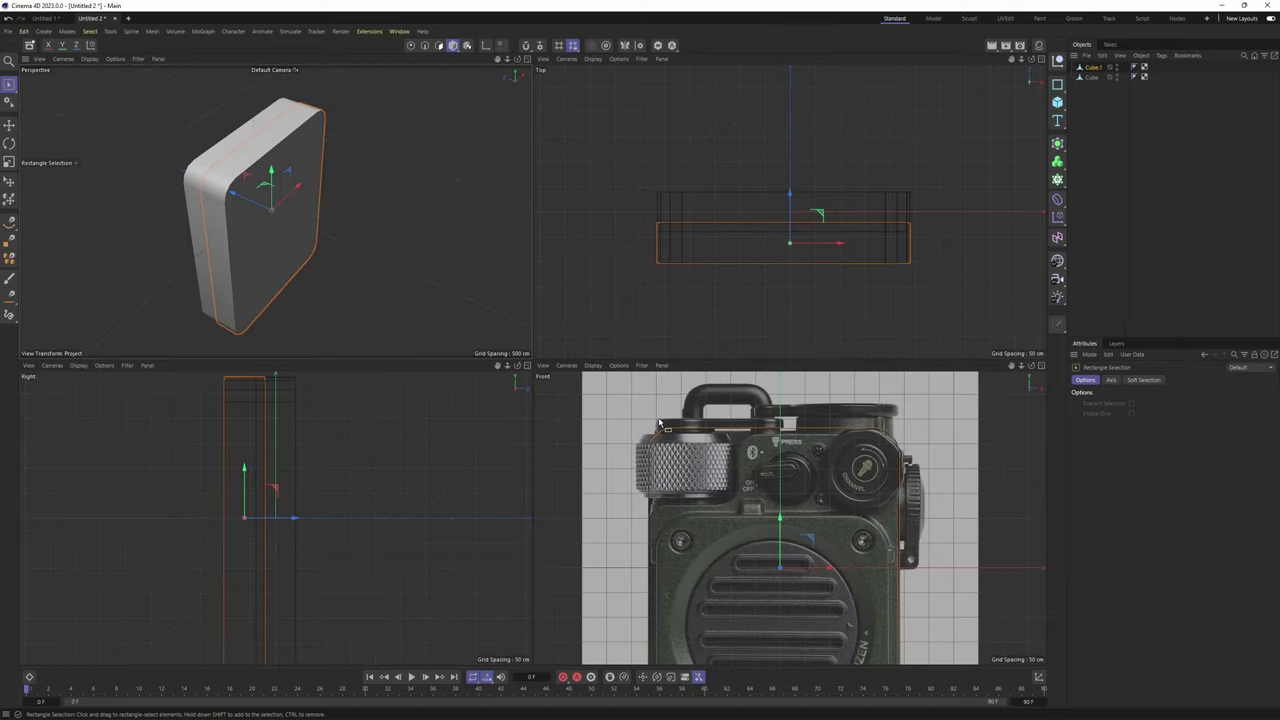
Scale the front copy down slightly and uniformly so it sits inset from the base slab's outline
key(F4)
scroll(611, 314, down, 3)
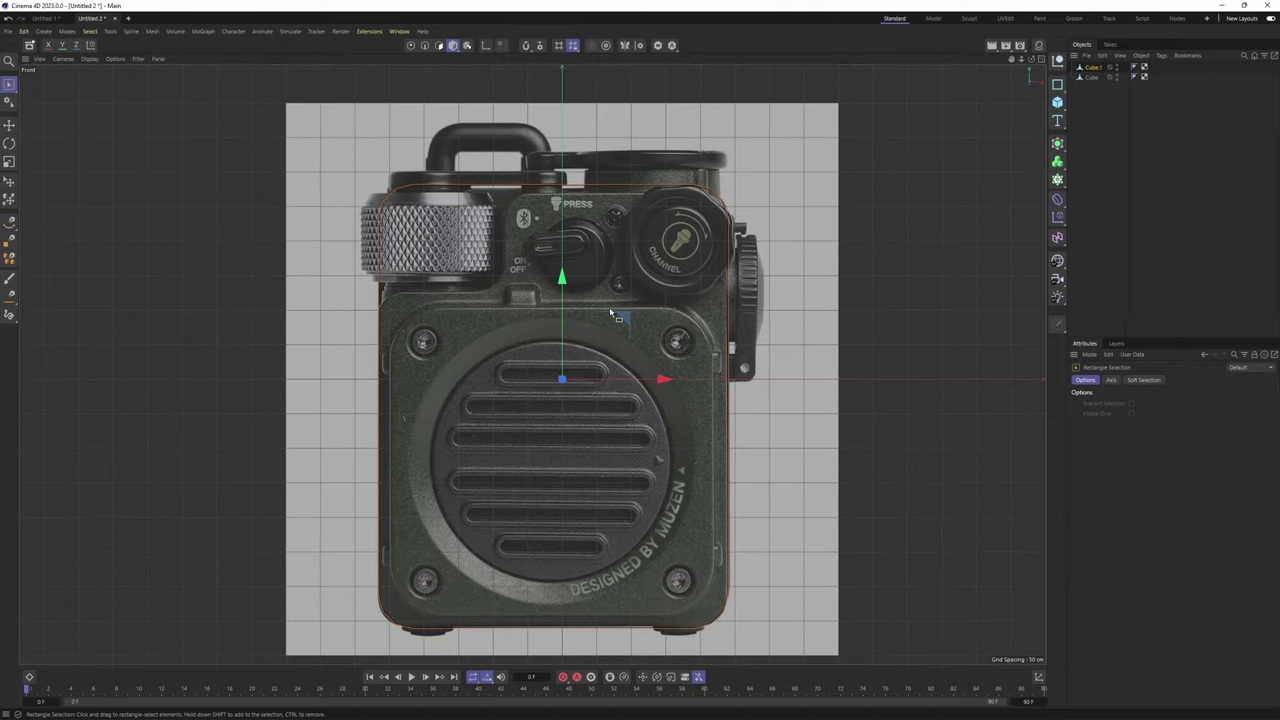
middle_click(424, 253)
middle_click(323, 238)
alt+middle_drag(438, 309, 397, 285)
alt+drag(397, 285, 380, 283)
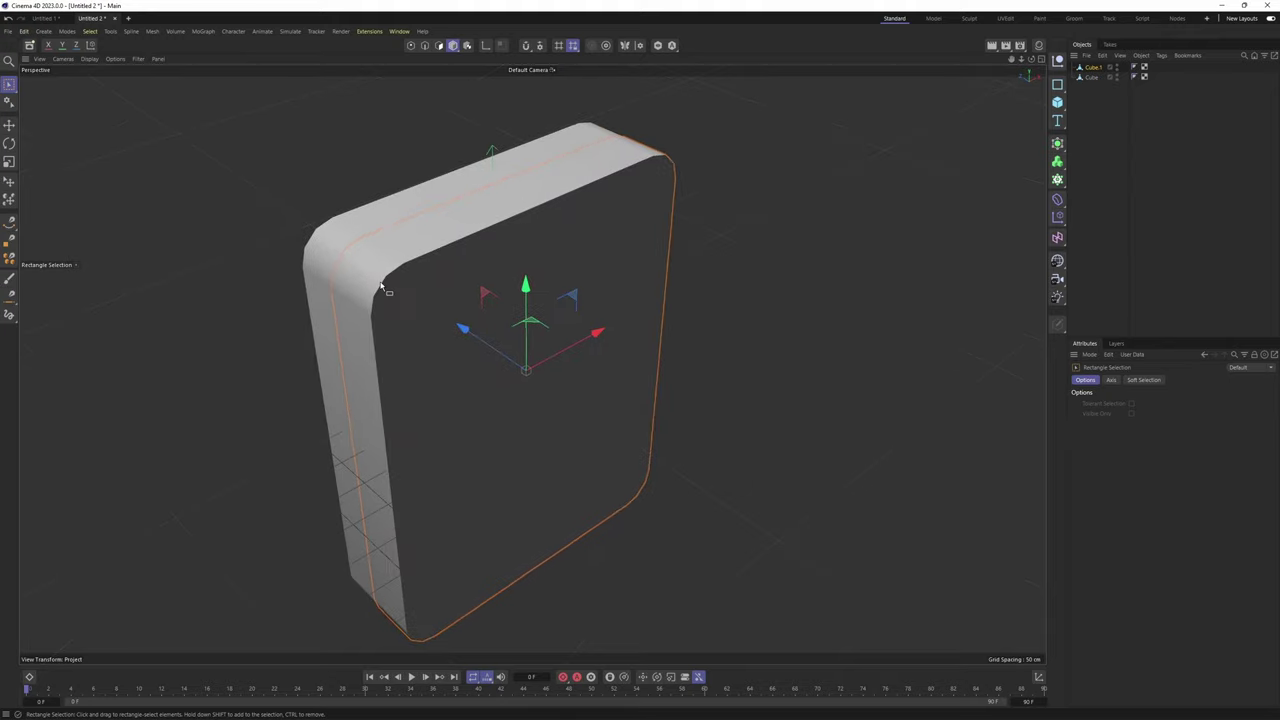
key(t)
alt+drag(460, 294, 444, 280)
drag(800, 384, 785, 383)
Select the front copy's top points and lower them slightly to match the reference in the Front view
middle_click(785, 384)
middle_click(780, 400)
key(Return)
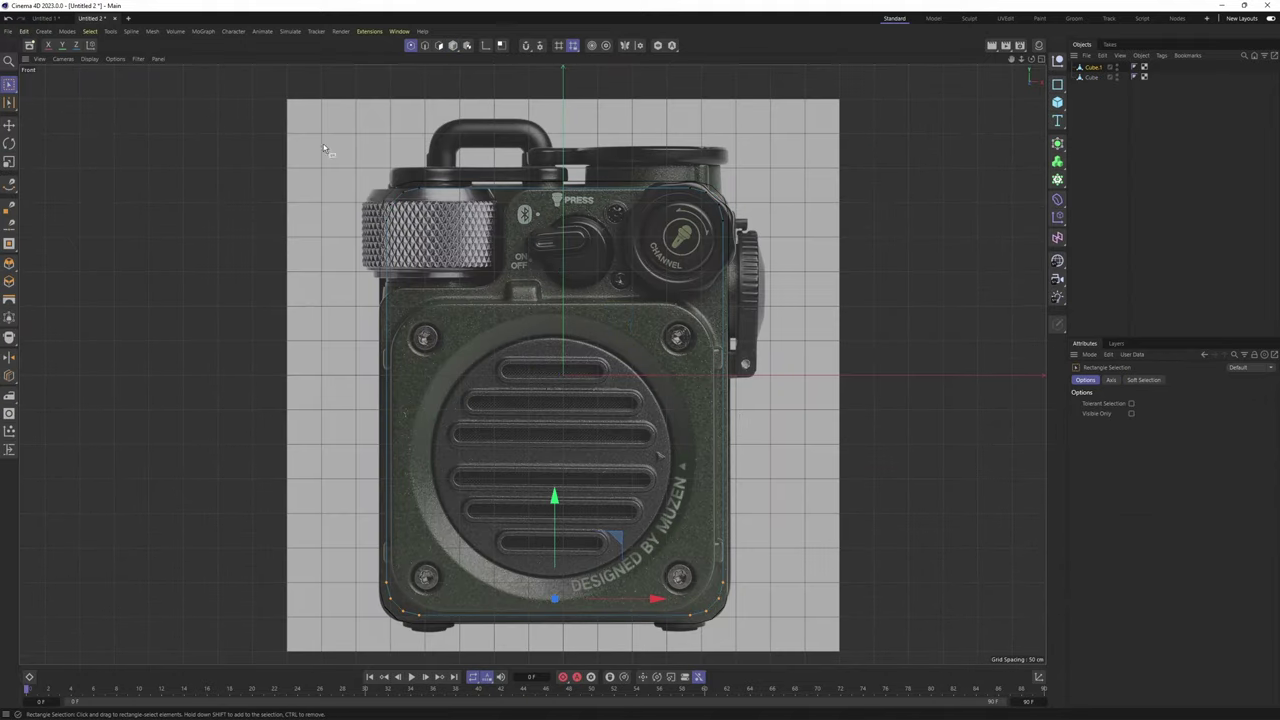
drag(306, 137, 818, 320)
mouse_move(561, 104)
mouse_down()
mouse_move(563, 176)
mouse_move(564, 112)
mouse_up()
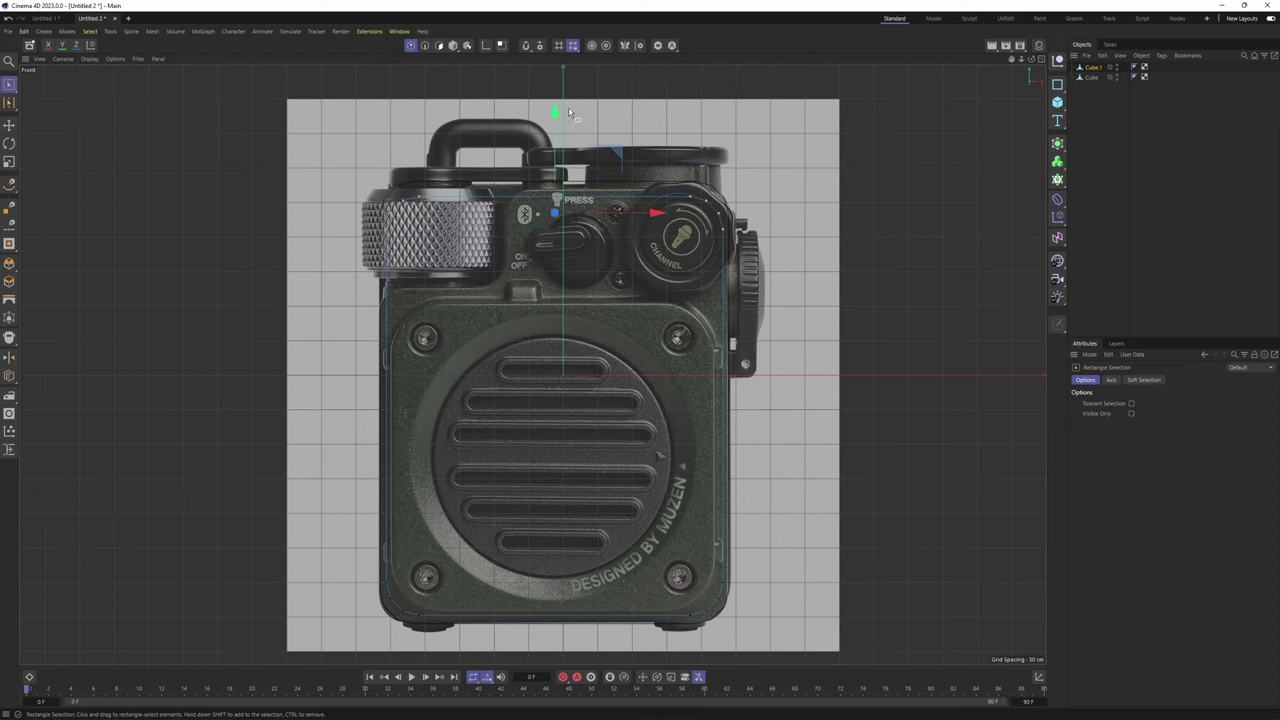
Duplicate the front panel upward along Y and shift the copy sideways along negative X
middle_click(498, 209)
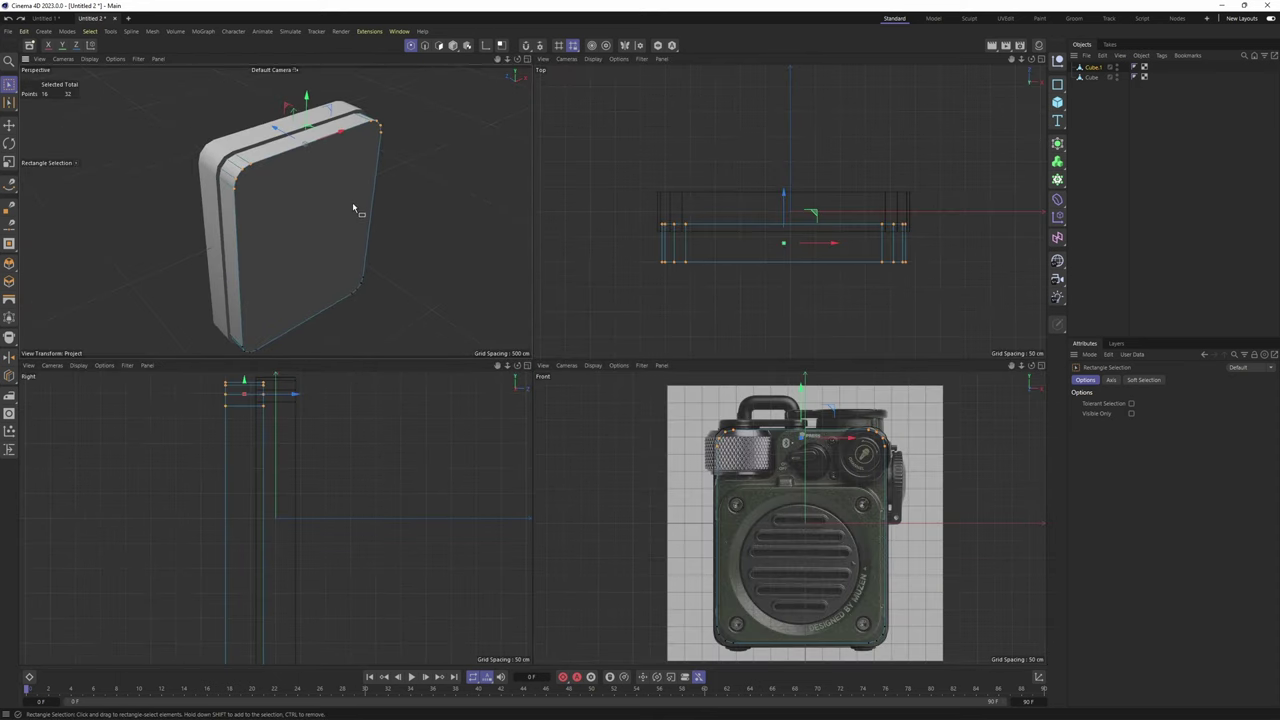
middle_click(352, 201)
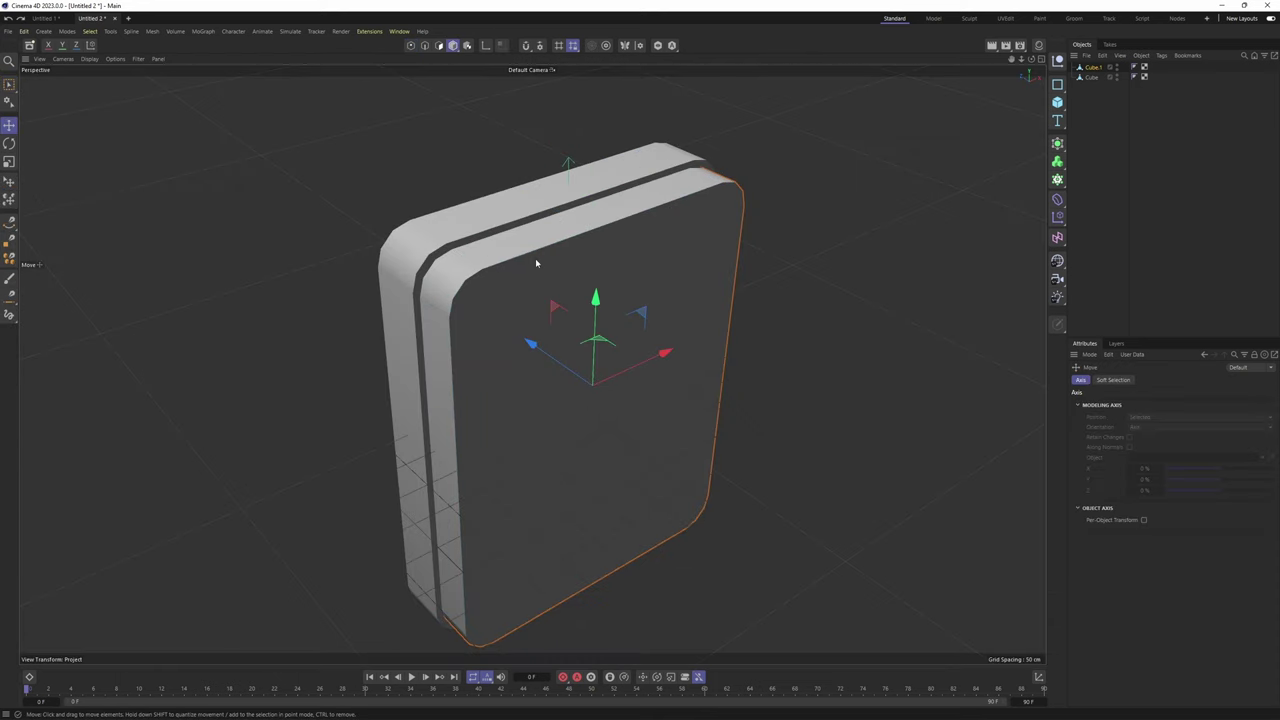
scroll(550, 285, down, 2)
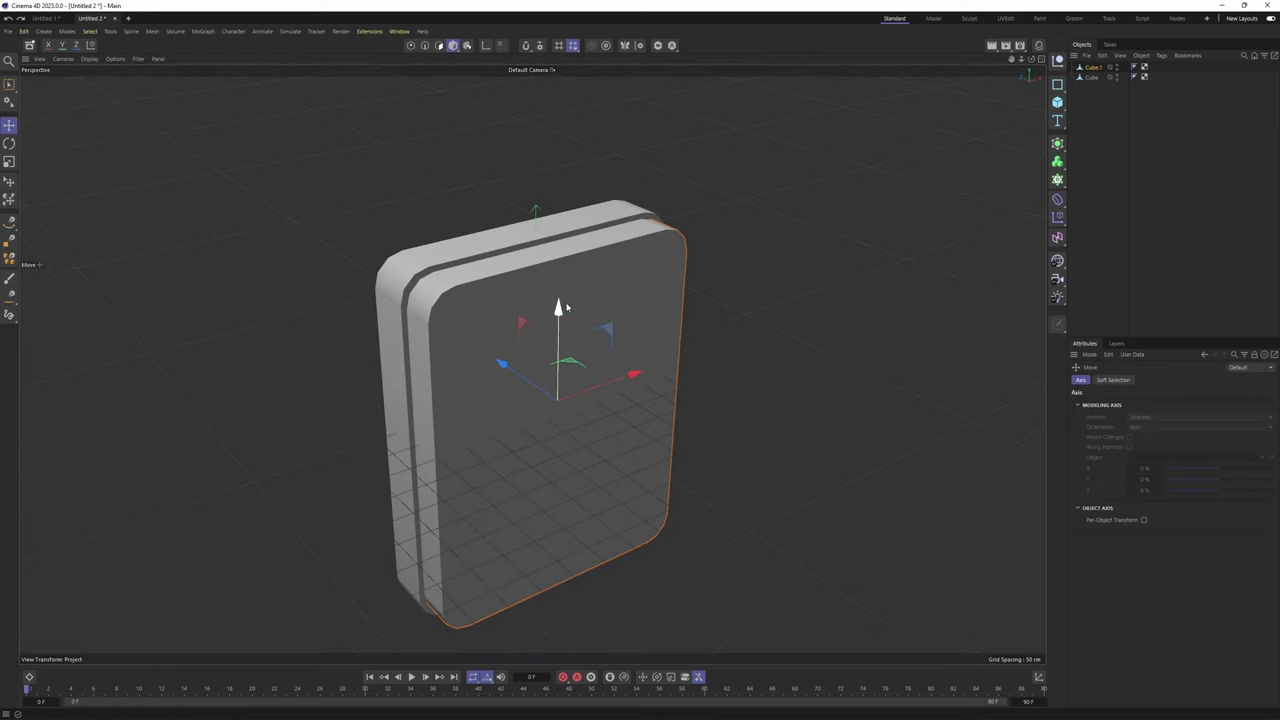
ctrl+drag(561, 331, 561, 143)
ctrl+drag(641, 209, 540, 233)
alt+drag(591, 297, 474, 296)
key(ctrl+z)
alt+drag(651, 277, 498, 242)
Position the copied panel in the Front view so its lower rounded corner follows the reference's cutout beside the knurled knob
middle_click(510, 260)
middle_click(608, 406)
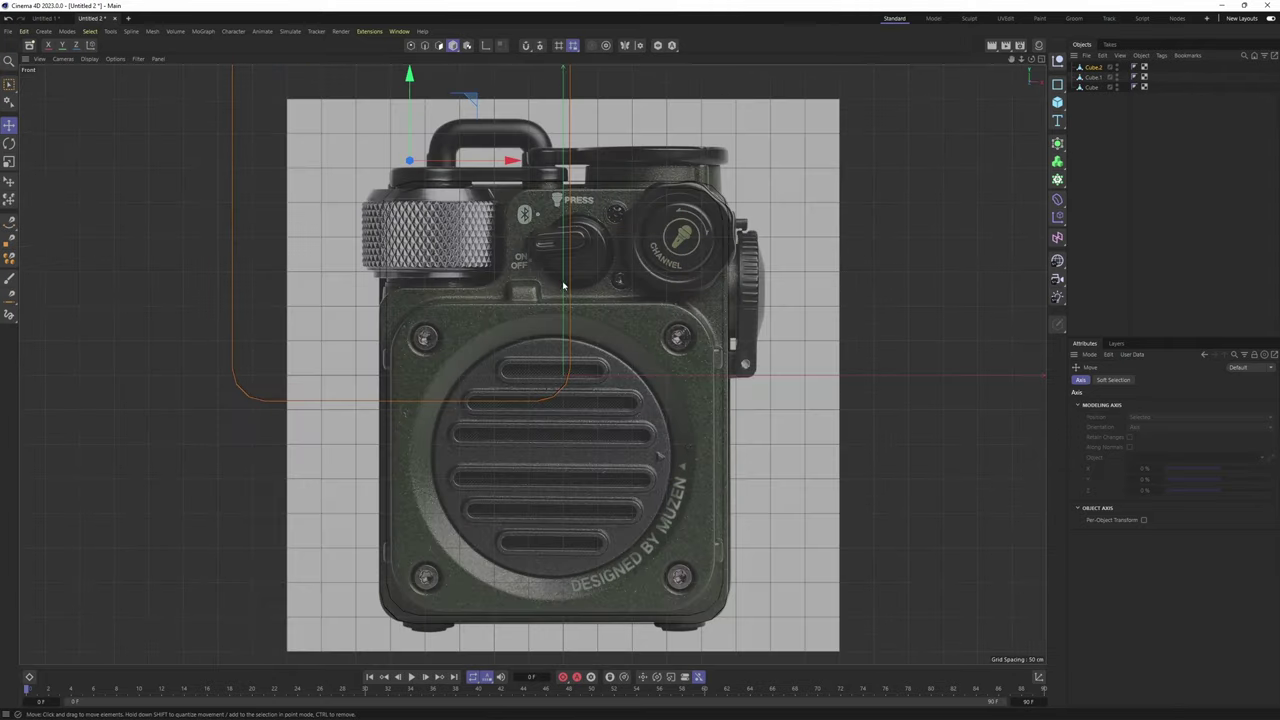
alt+middle_drag(478, 202, 533, 366)
alt+middle_drag(573, 286, 575, 291)
drag(530, 275, 468, 168)
Scale the copied panel thicker along its Z depth so it passes completely through the front panel
middle_click(470, 188)
middle_click(376, 212)
alt+drag(374, 214, 392, 297)
alt+drag(486, 214, 531, 238)
alt+middle_drag(439, 390, 453, 310)
alt+drag(452, 311, 618, 309)
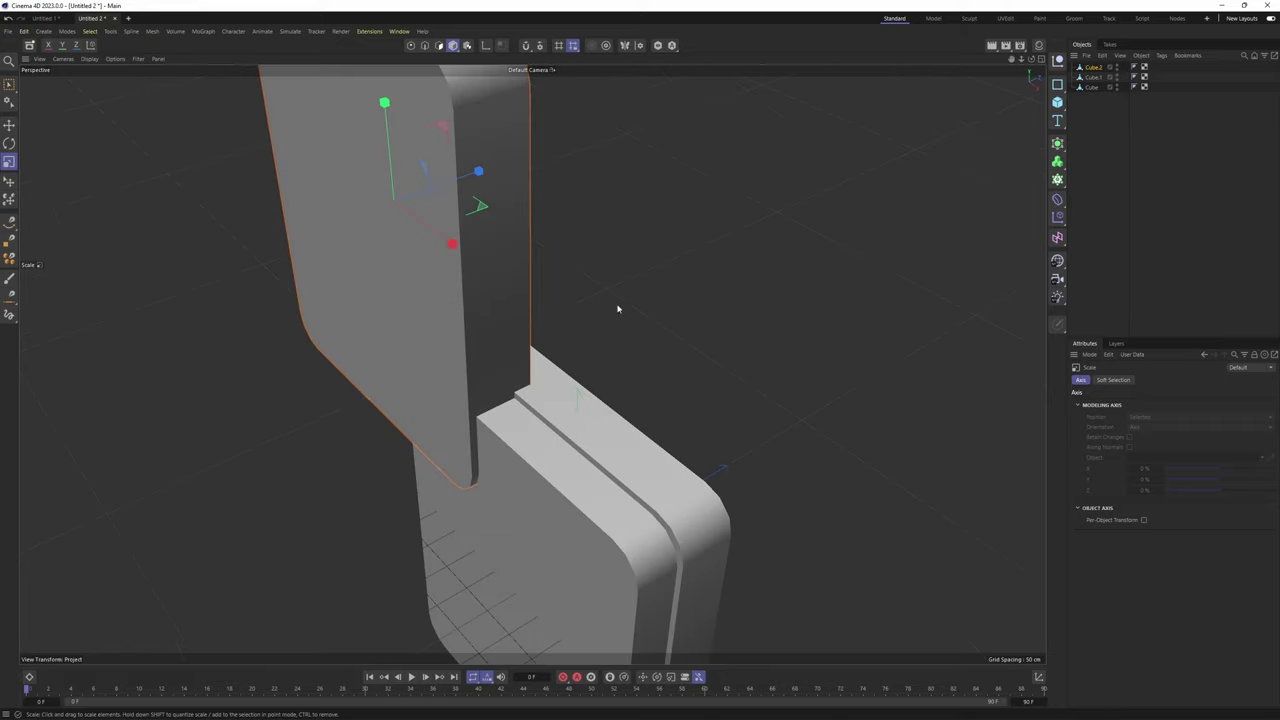
alt+drag(477, 406, 453, 341)
Hide the original base slab in both the viewport and the renderer
click(640, 365)
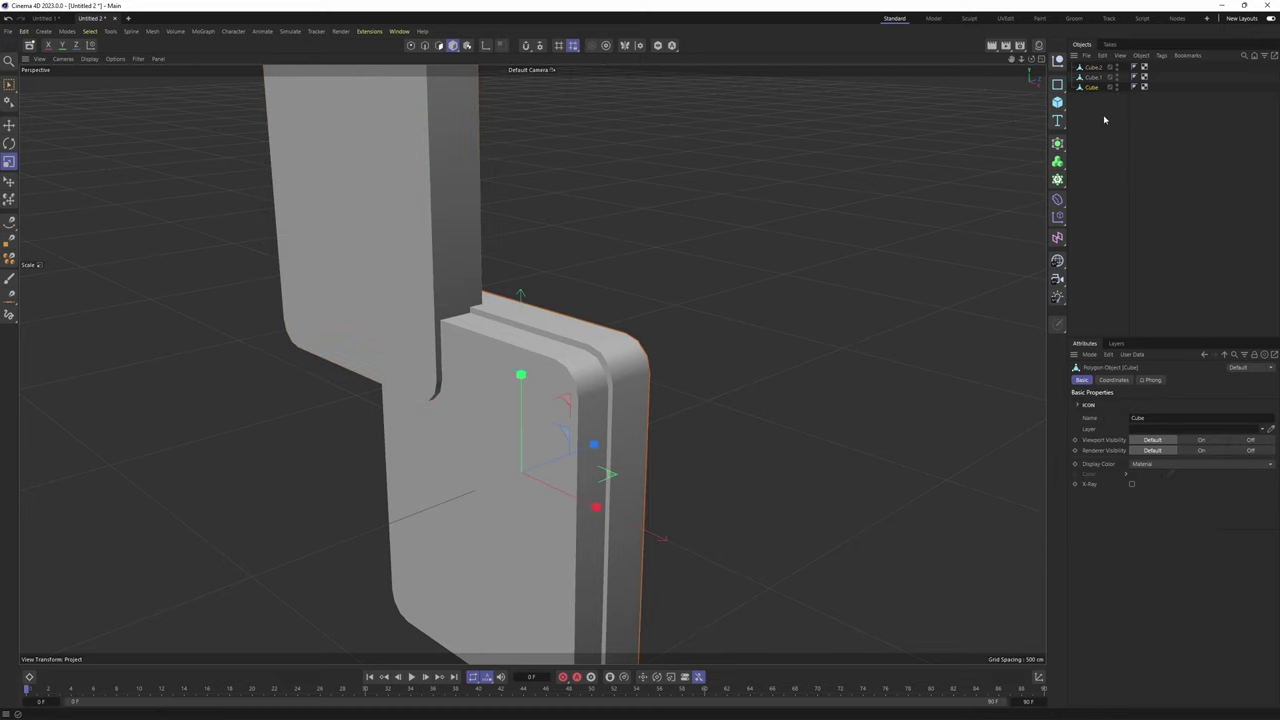
alt+click(1117, 88)
alt+click(1117, 88)
alt+drag(585, 455, 717, 420)
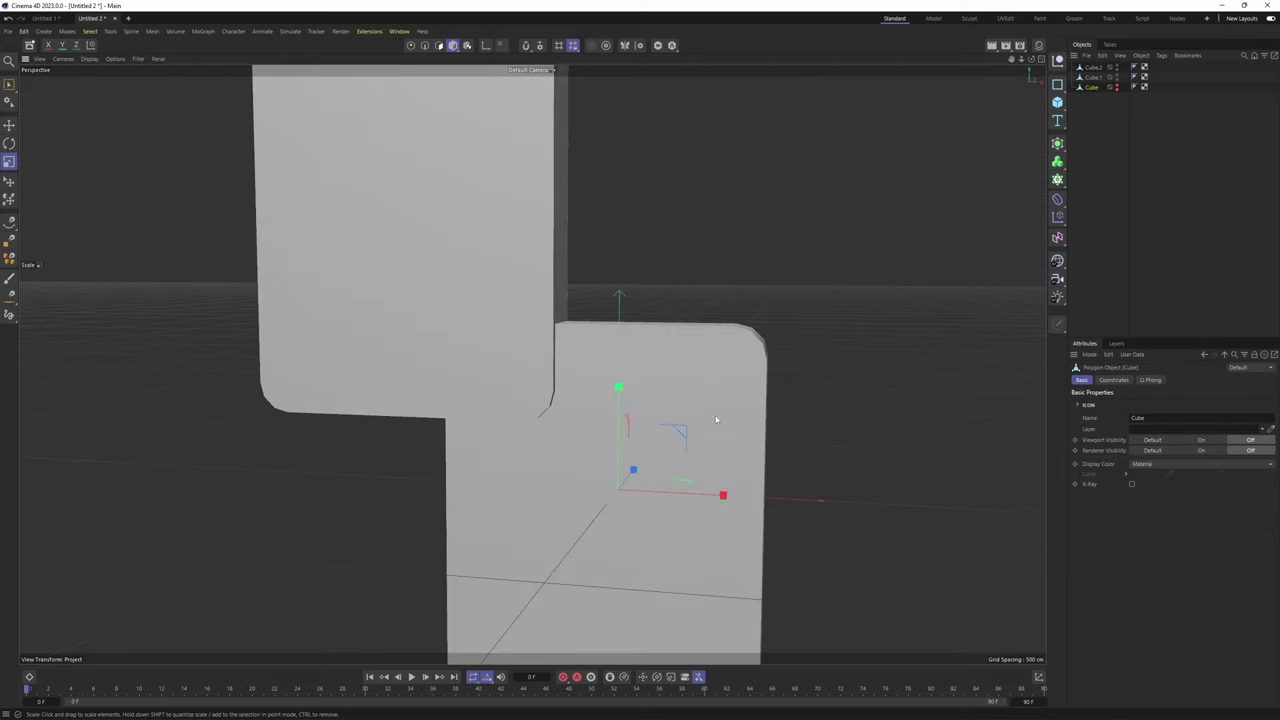
Put the front panel in a Boole and place the offset copy beneath it as the subtracted object
click(718, 418)
alt+drag(718, 230, 706, 313)
click(1058, 144)
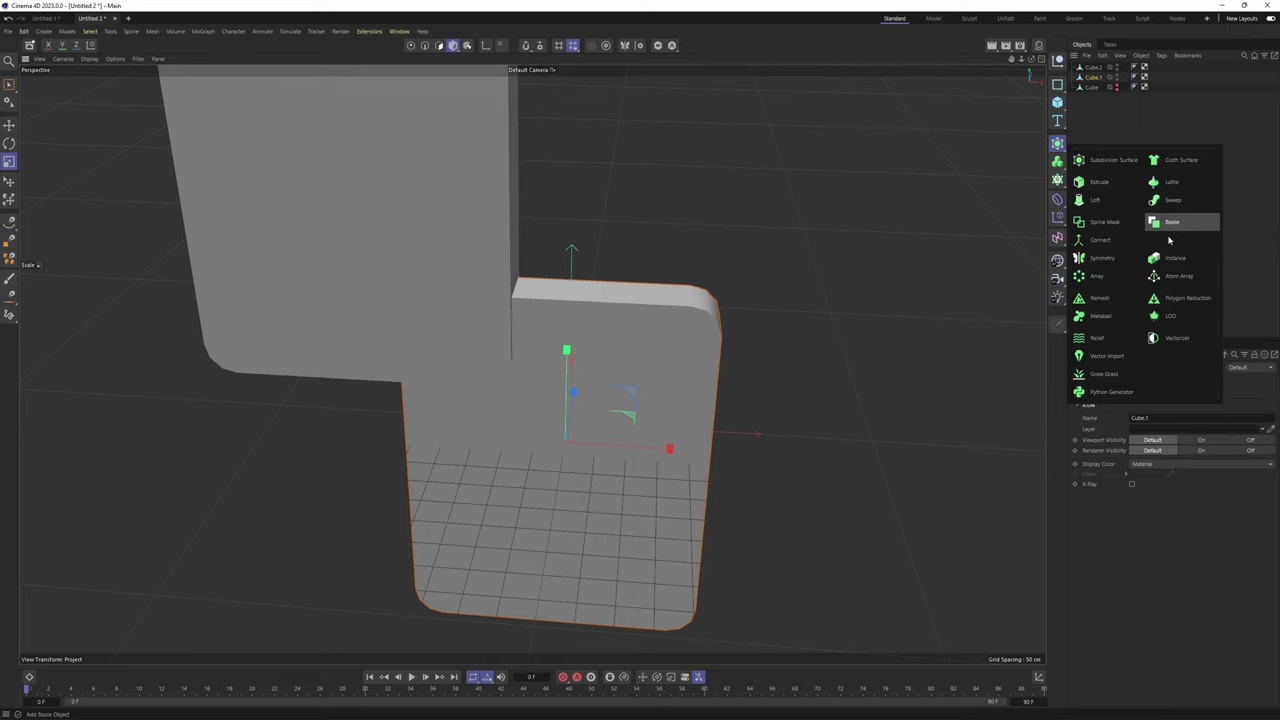
click(1168, 224)
click(1091, 67)
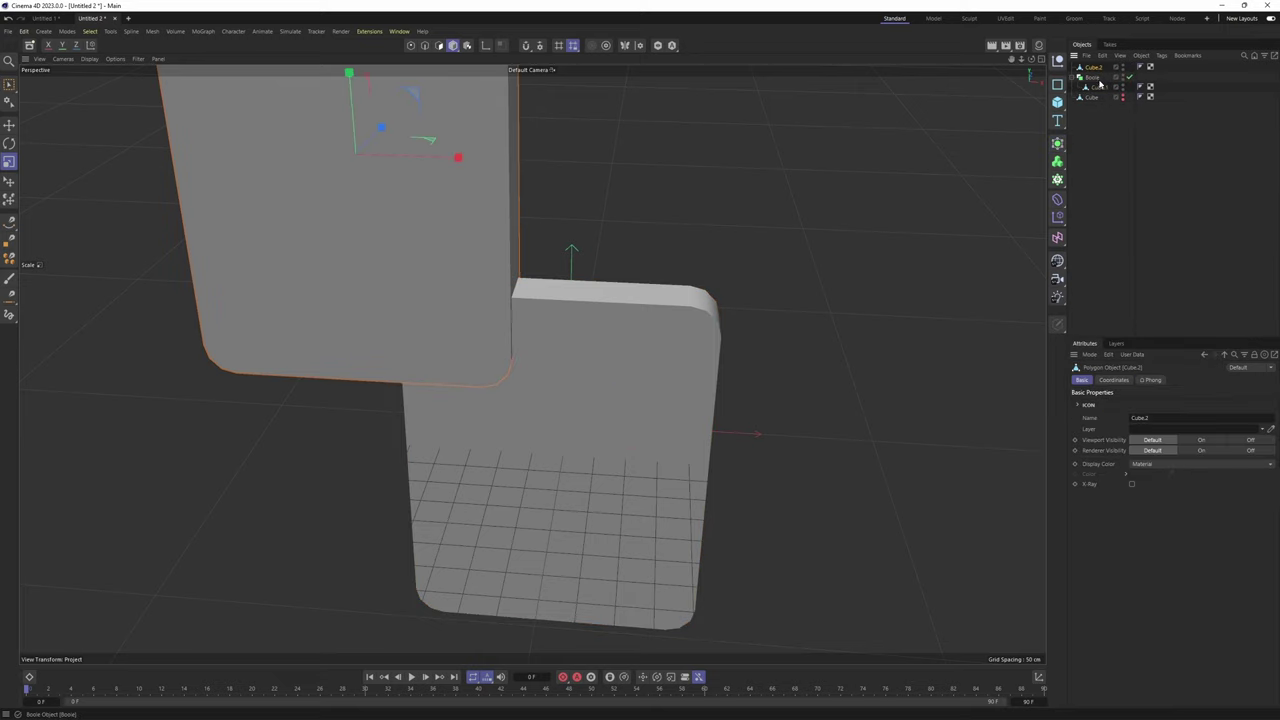
drag(1101, 96, 1101, 94)
Try scaling the subtracted slab thinner along its Z depth and inspect how the boolean cut changes
alt+drag(583, 260, 722, 300)
alt+drag(846, 193, 400, 286)
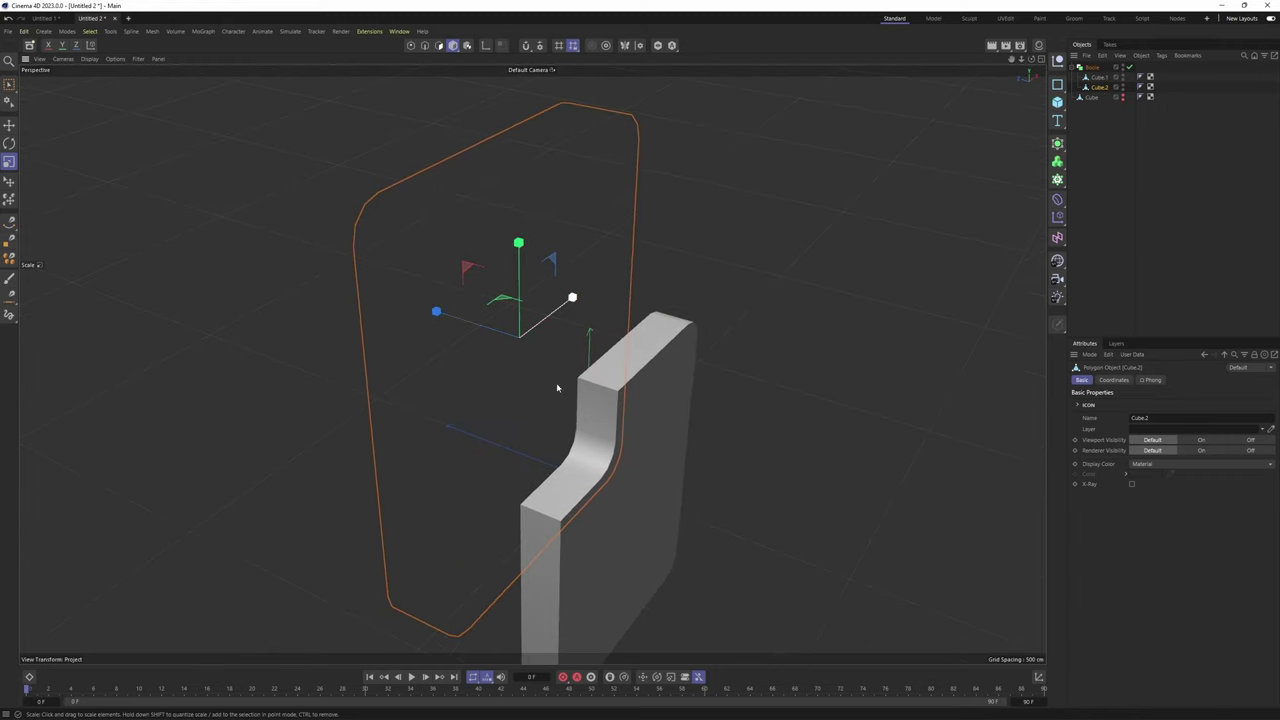
drag(436, 313, 462, 326)
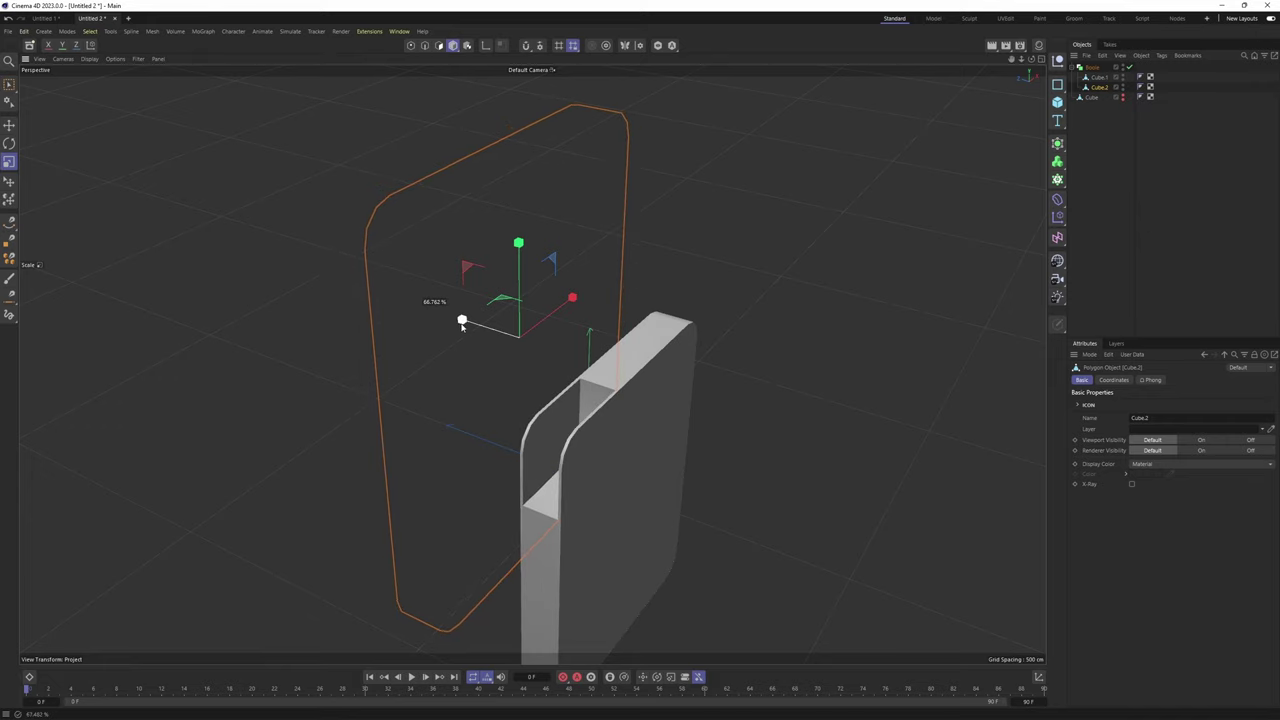
alt+drag(609, 407, 591, 441)
alt+right_drag(591, 441, 704, 387)
alt+drag(704, 387, 589, 359)
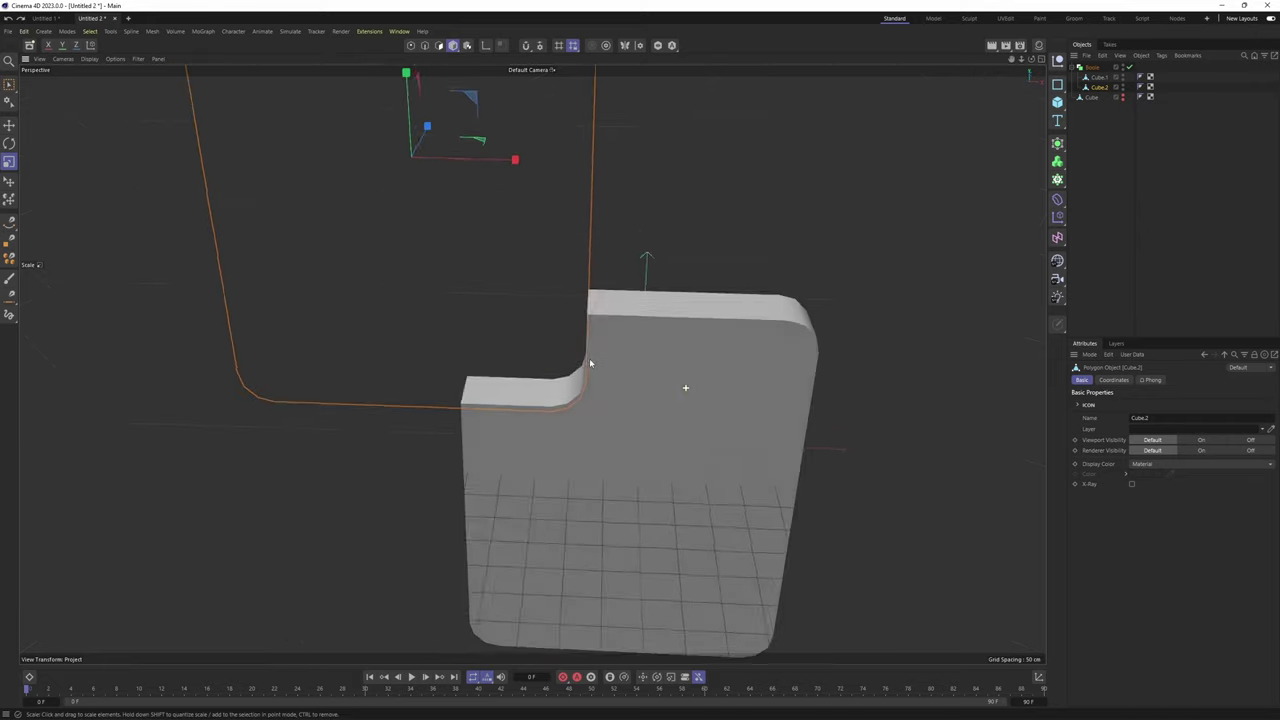
alt+middle_drag(589, 359, 532, 364)
alt+drag(532, 364, 624, 395)
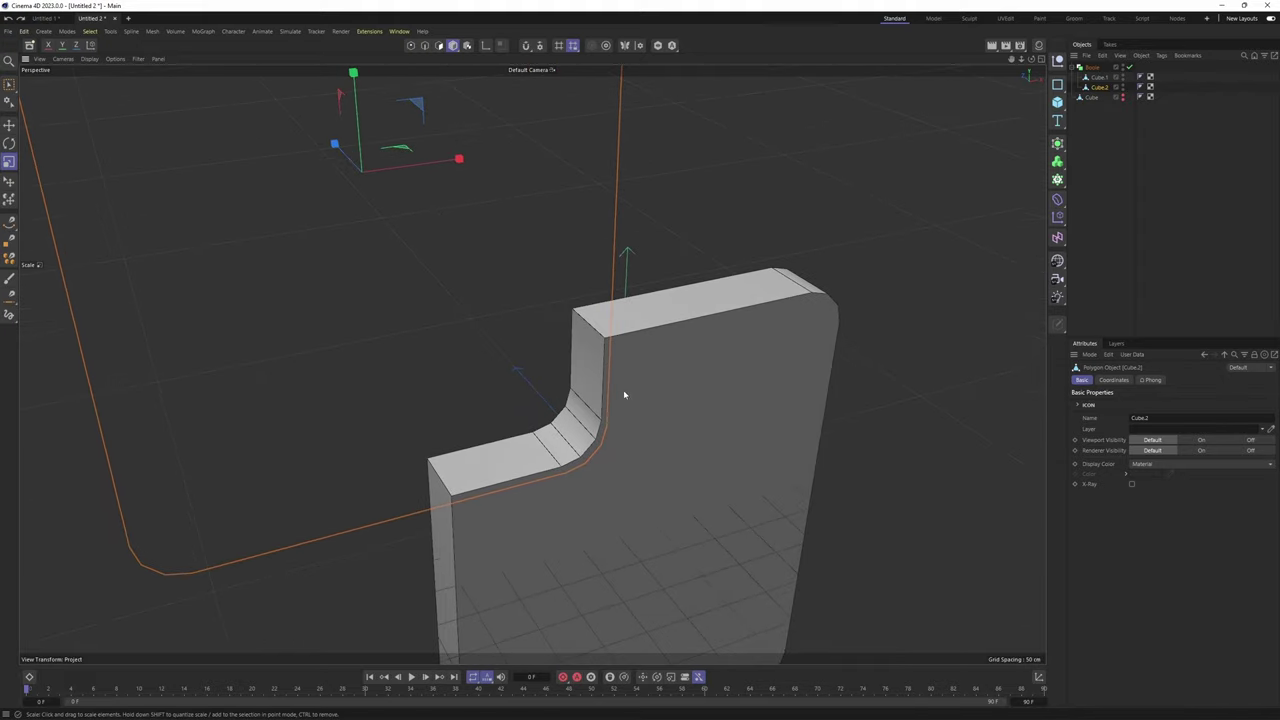
Convert the Boole into an editable mesh with Create single object and Hide new edges enabled
click(1091, 68)
alt+drag(798, 272, 757, 309)
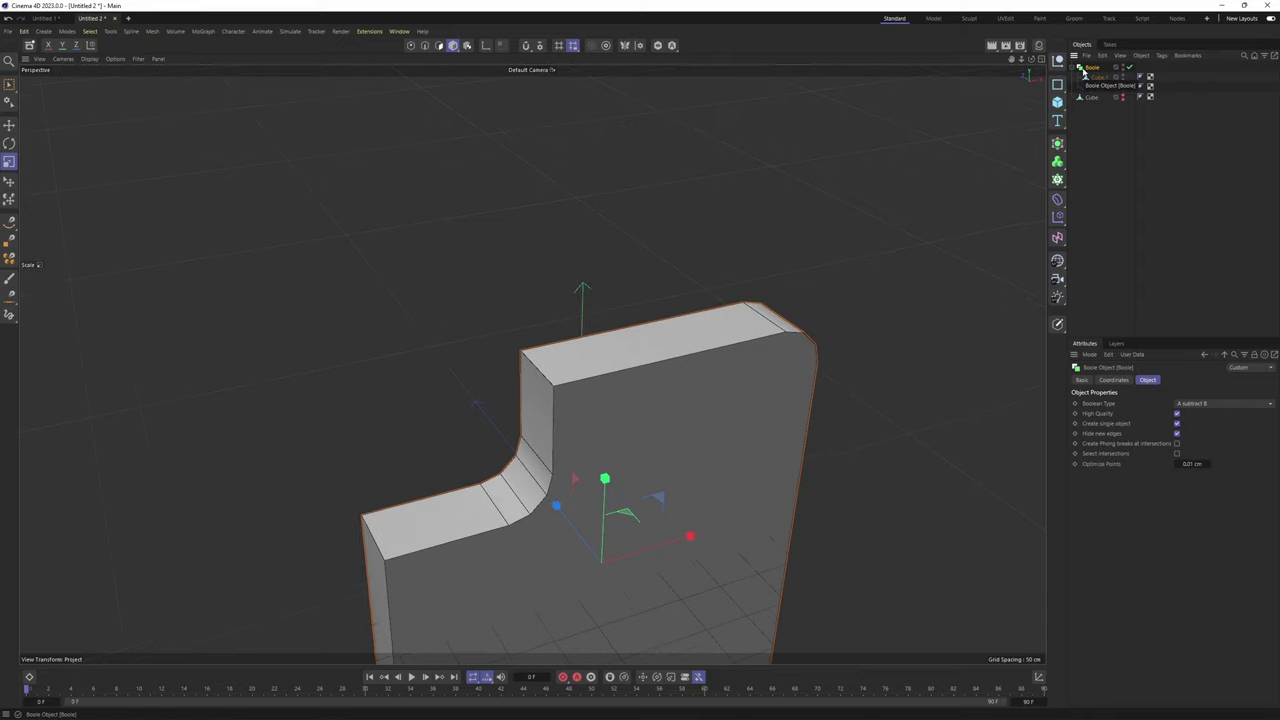
key(c)
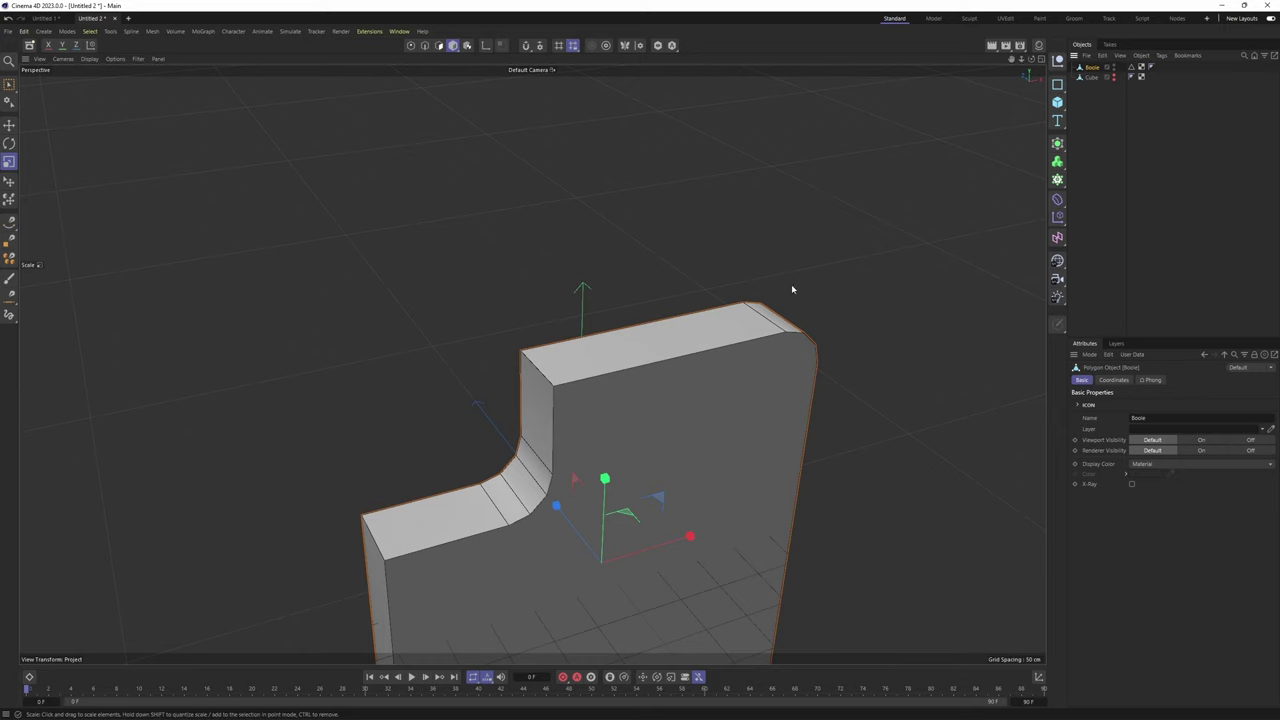
Bevel the notched panel's two sharp depth edges beside the cutout with a 49.1 cm offset and 2 subdivisions
alt+drag(792, 289, 740, 231)
key(Return)
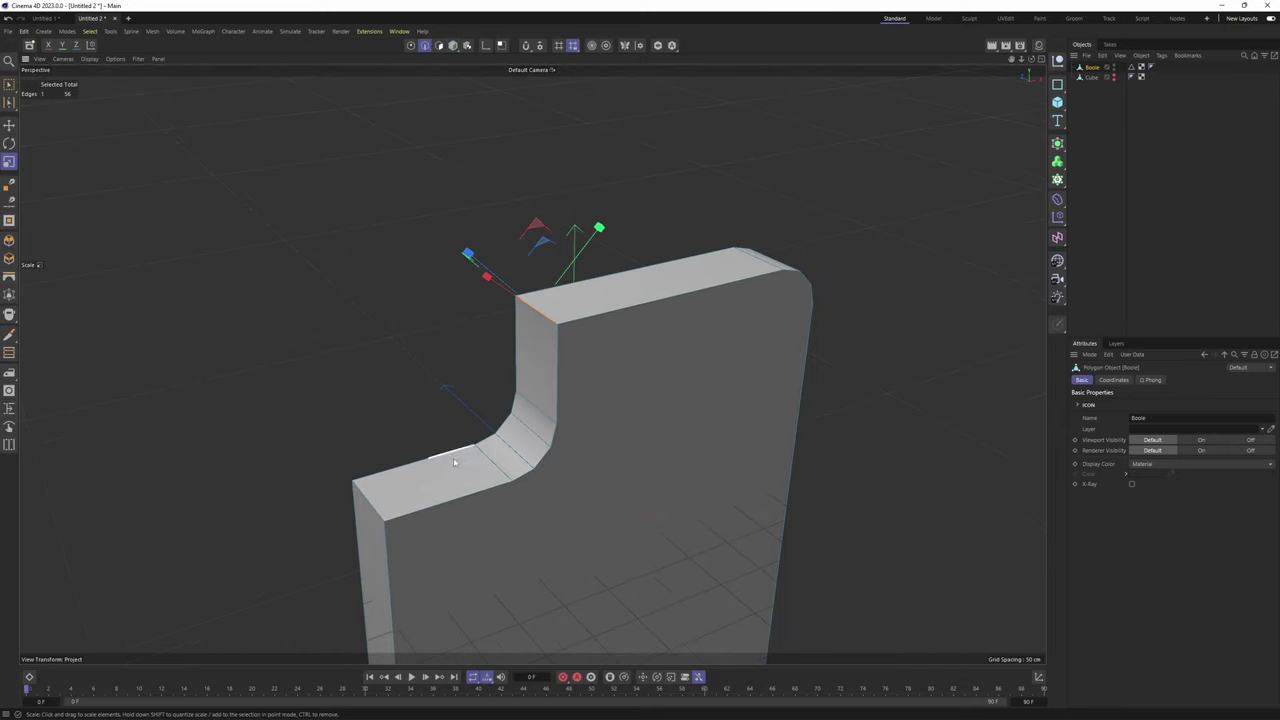
shift+click(376, 508)
right_click(771, 297)
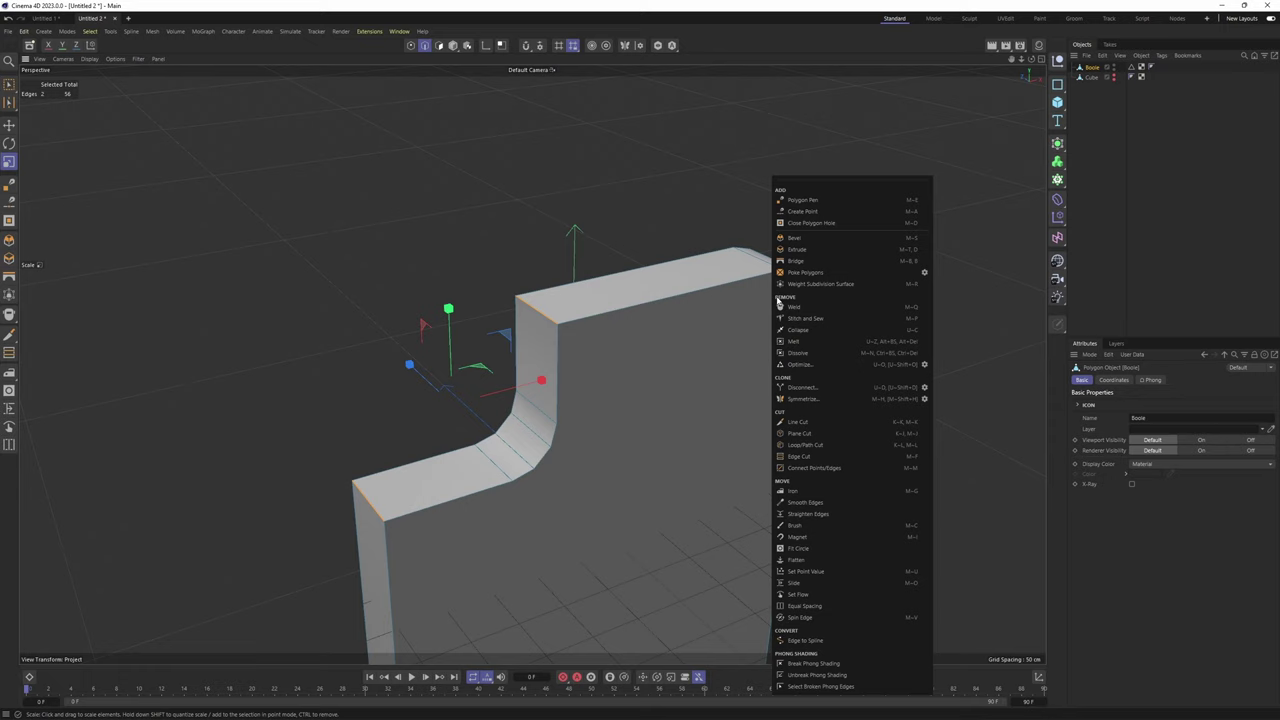
click(822, 240)
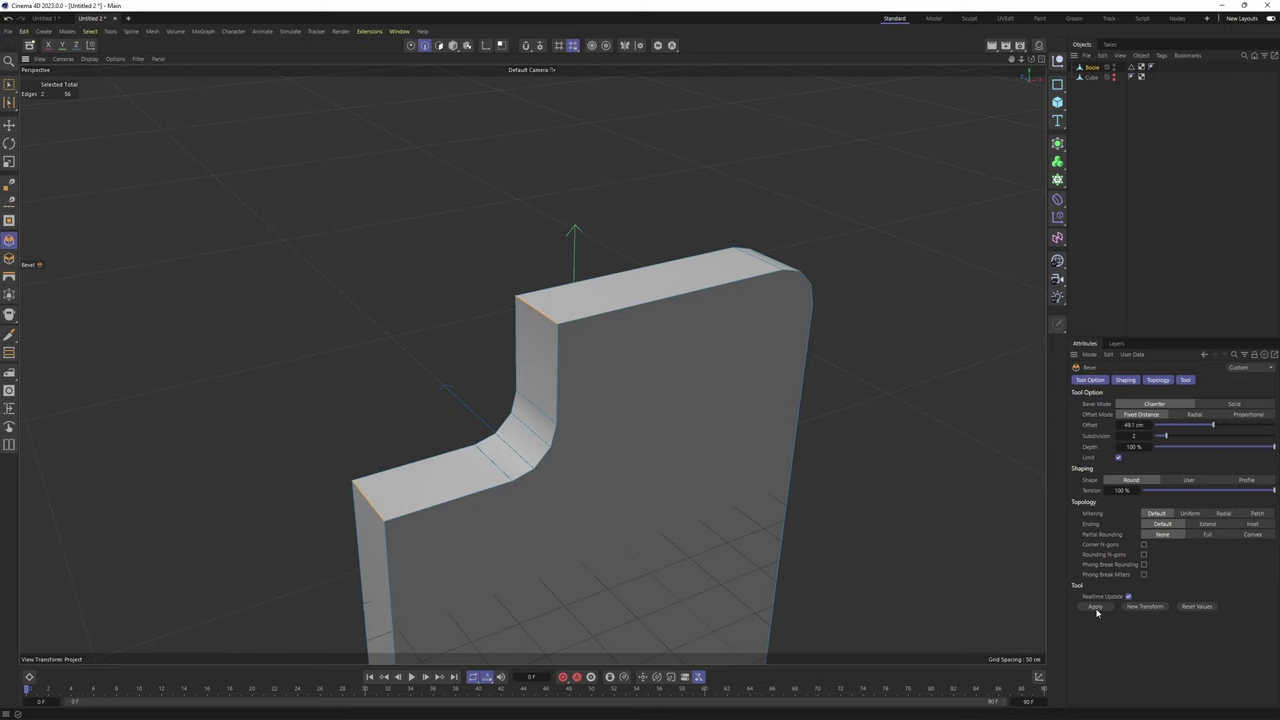
click(1100, 609)
alt+drag(690, 425, 618, 326)
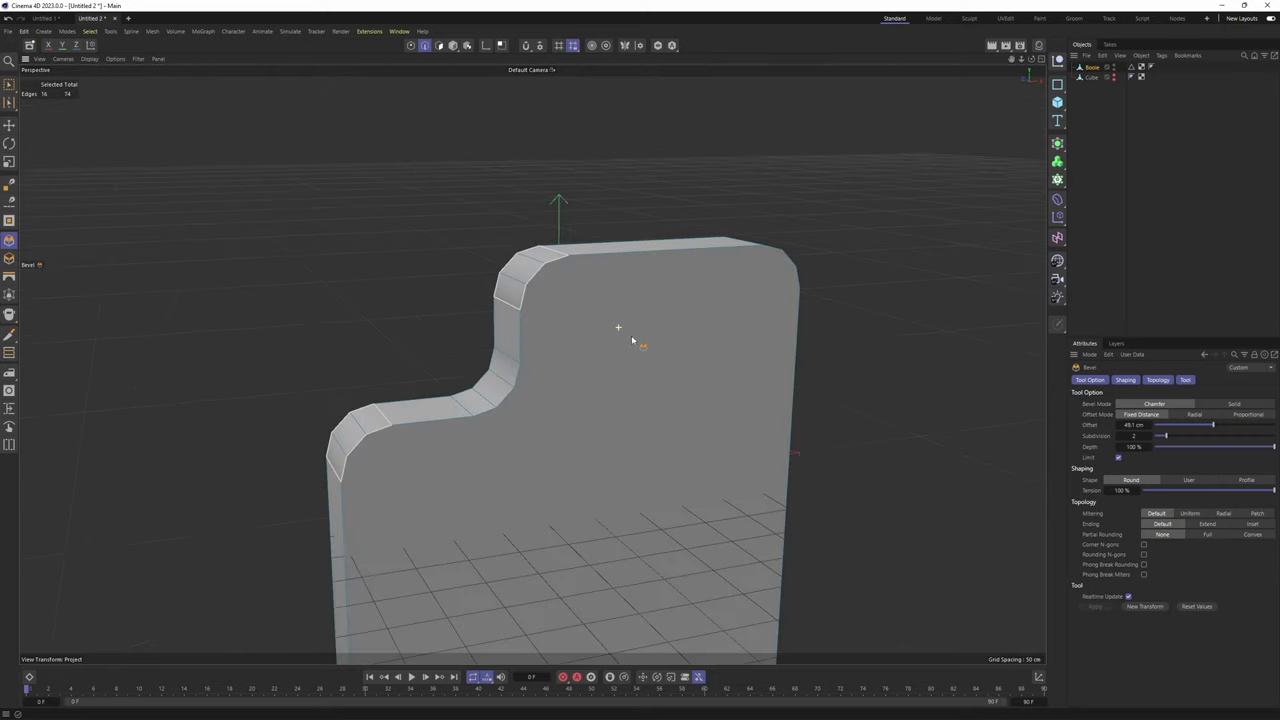
Return to whole-object editing, unhide the base slab and select the notched front panel
key(Return)
key(e)
alt+drag(708, 280, 671, 297)
alt+middle_drag(671, 297, 583, 319)
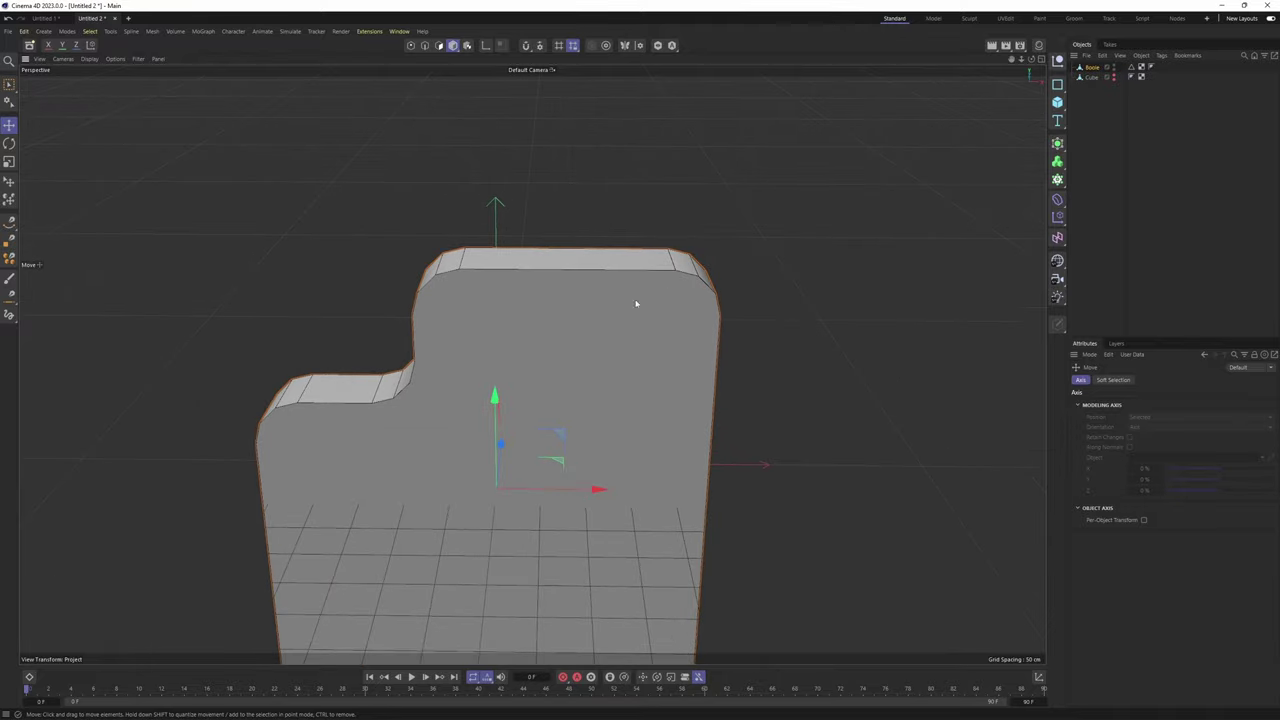
alt+drag(717, 338, 690, 289)
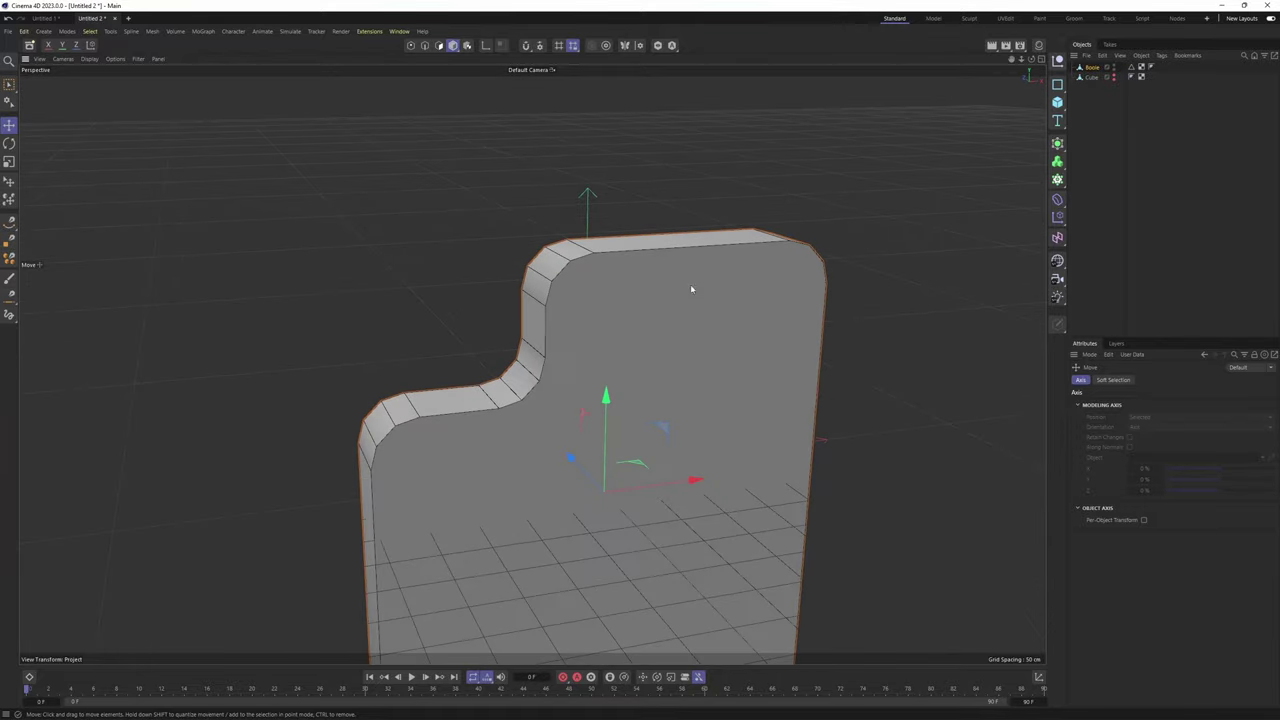
click(1115, 79)
click(1090, 78)
click(1089, 68)
Compare the notched front panel's outline with the reference image in the Front view
middle_click(740, 410)
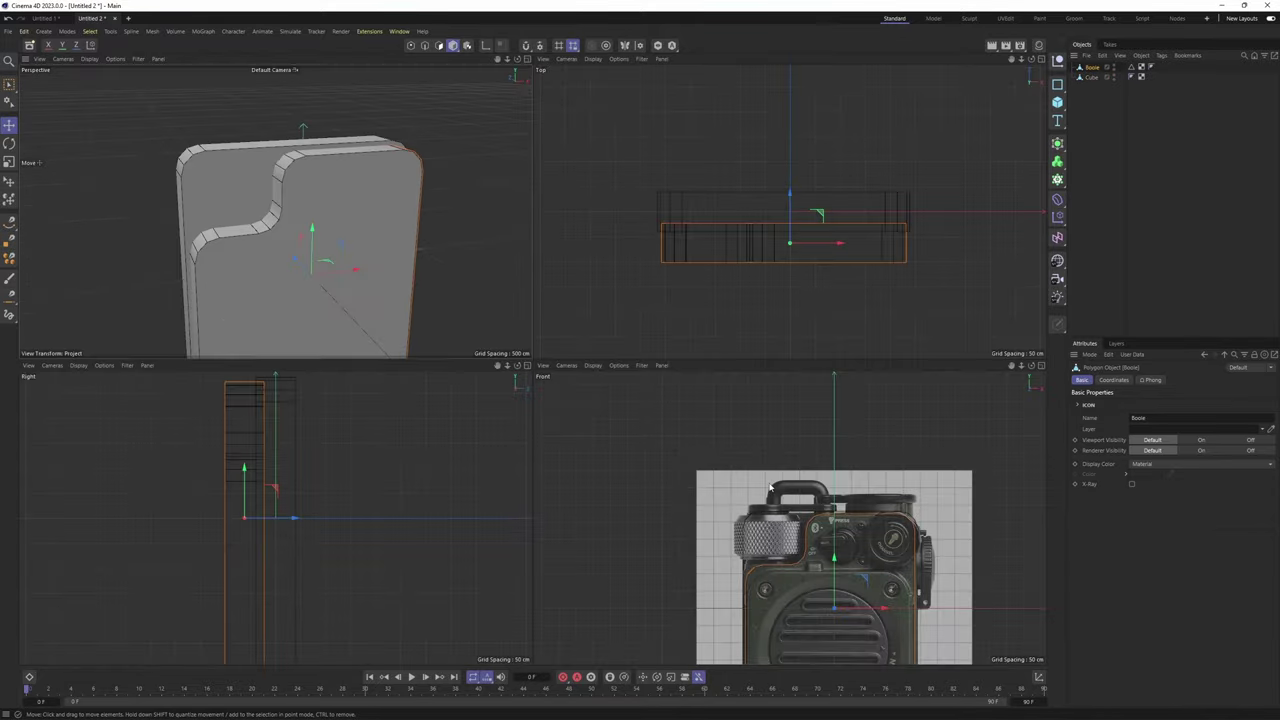
middle_click(720, 435)
alt+middle_drag(718, 436, 701, 302)
scroll(701, 302, down, 1)
middle_click(661, 352)
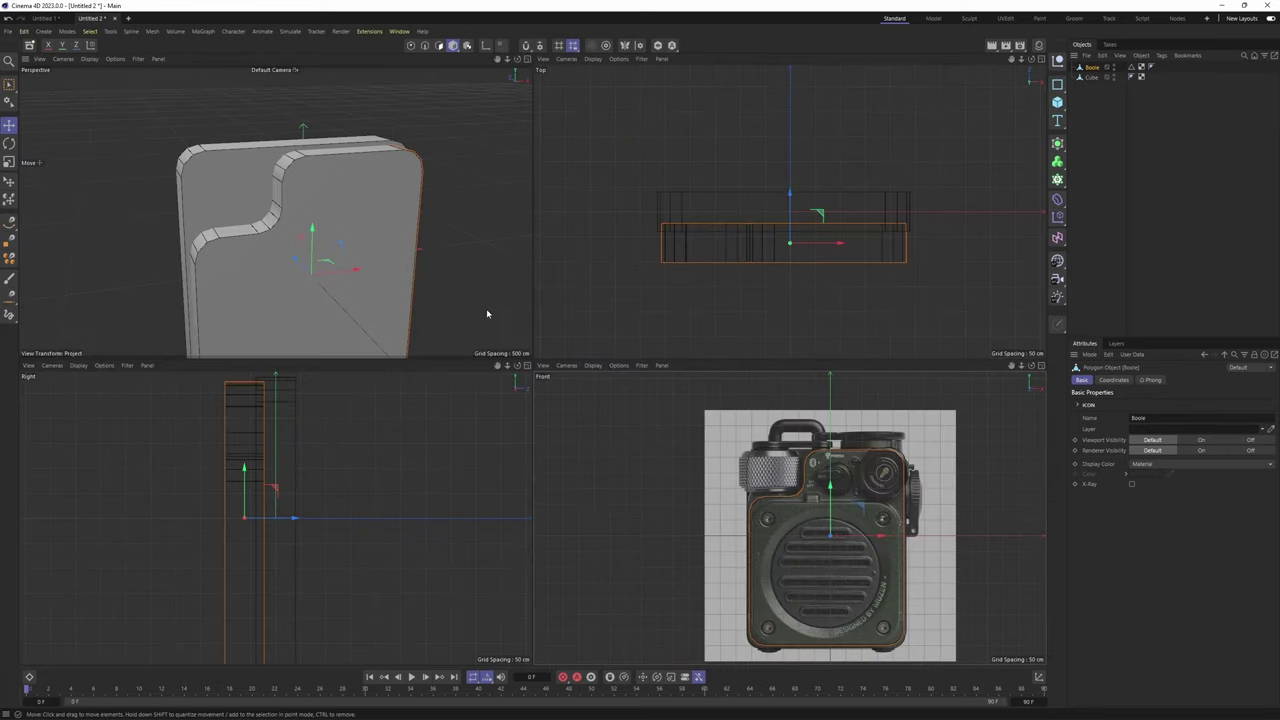
middle_click(487, 315)
middle_click(770, 350)
middle_click(740, 430)
alt+middle_drag(735, 433, 724, 341)
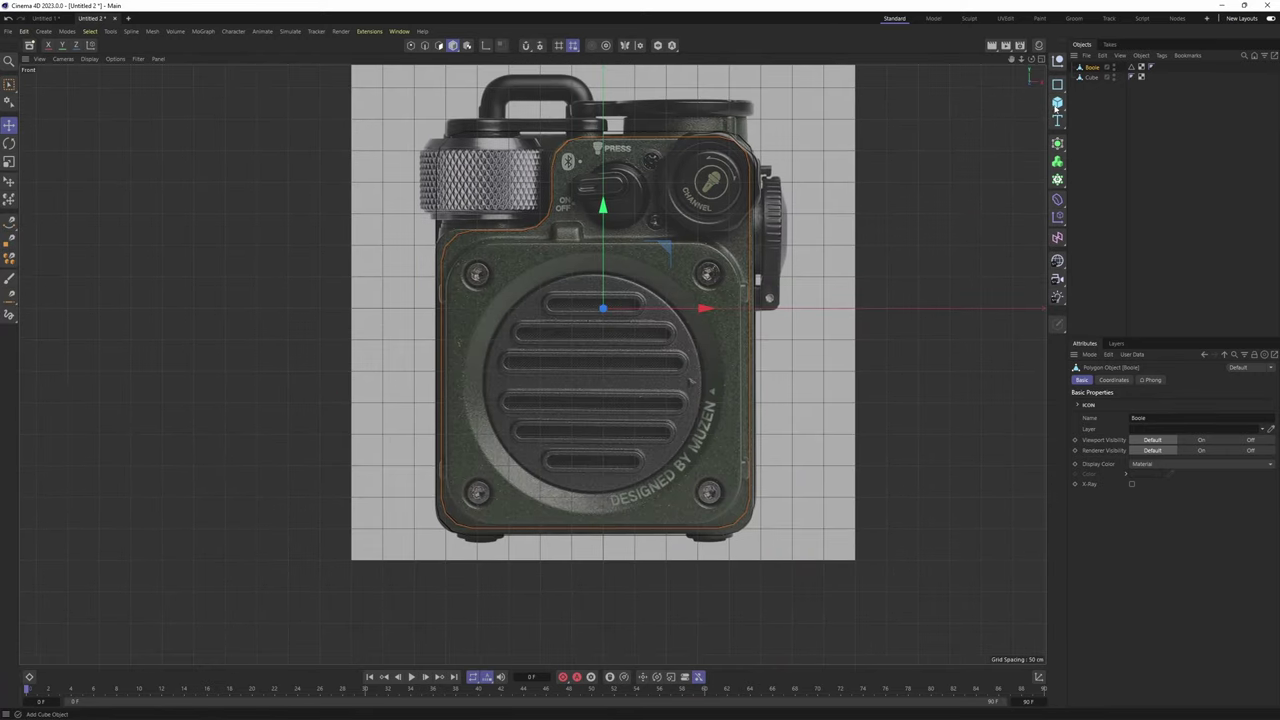
Add an editable cube and move its bottom points down to the lower edge of the speaker panel in the reference
click(1057, 103)
key(c)
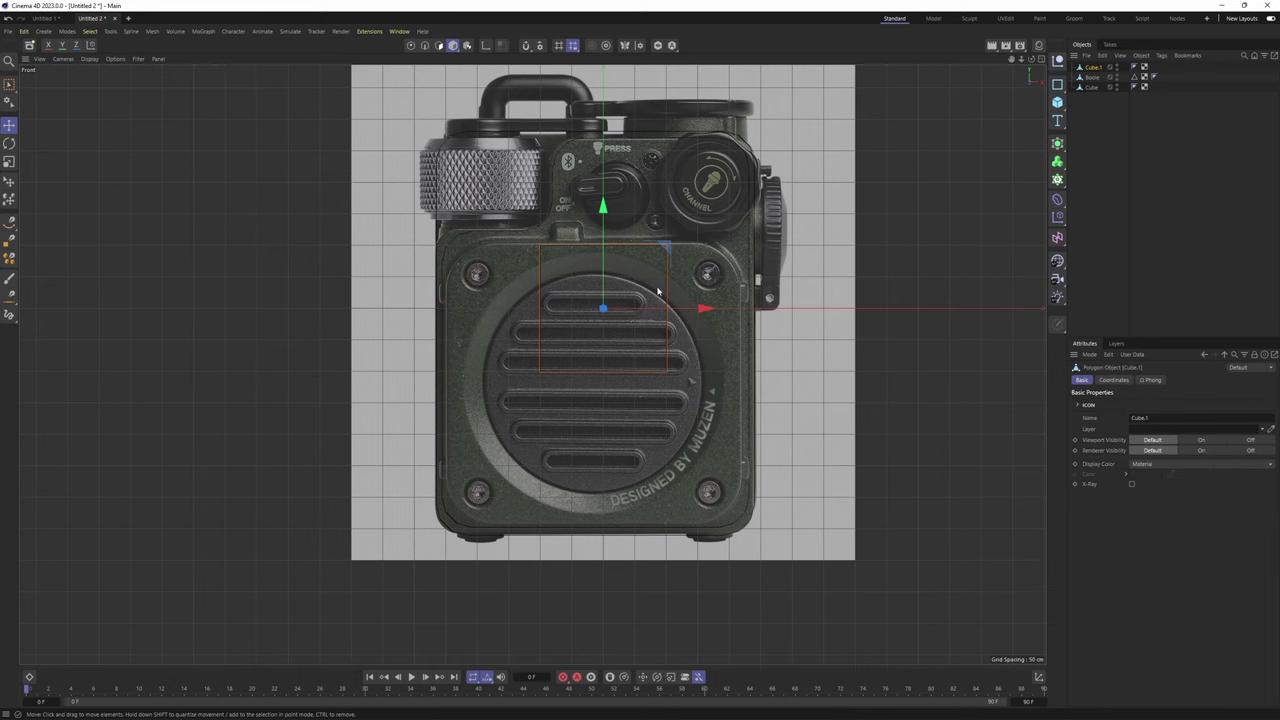
key(Return)
key(0)
drag(509, 345, 742, 431)
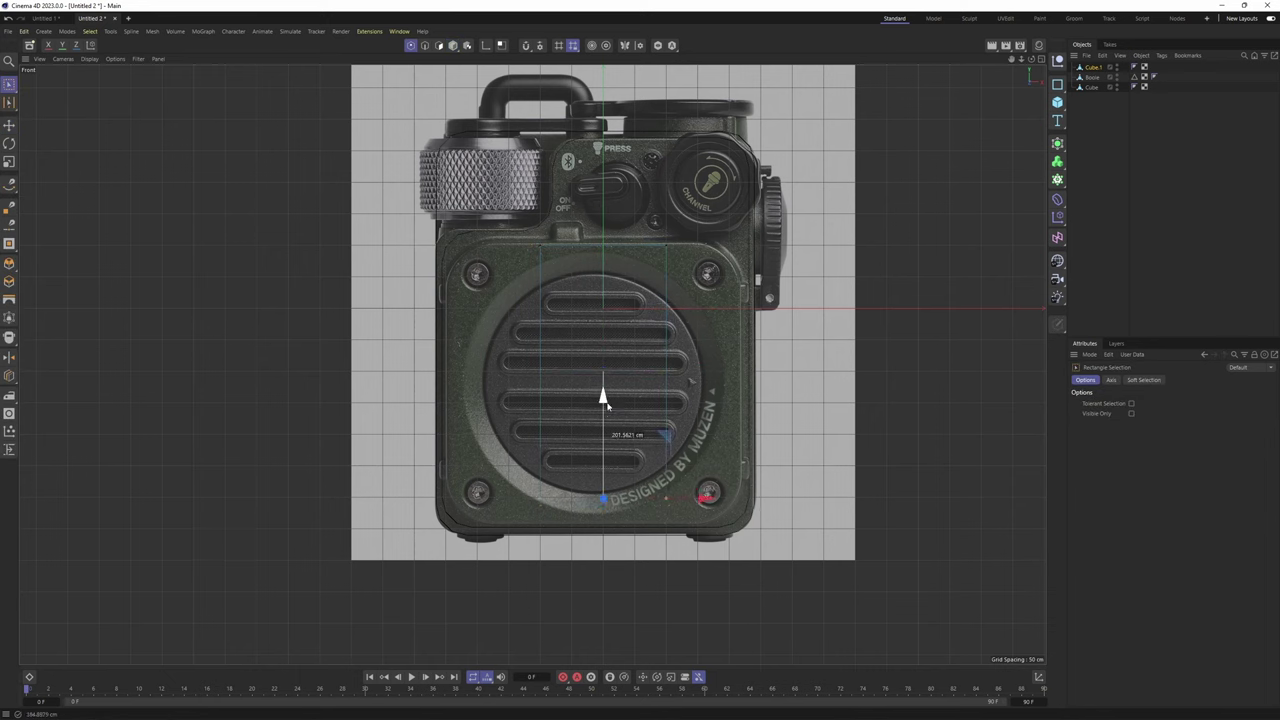
Move the cube's left and right point pairs outward to the side edges of the speaker panel
scroll(600, 466, up, 3)
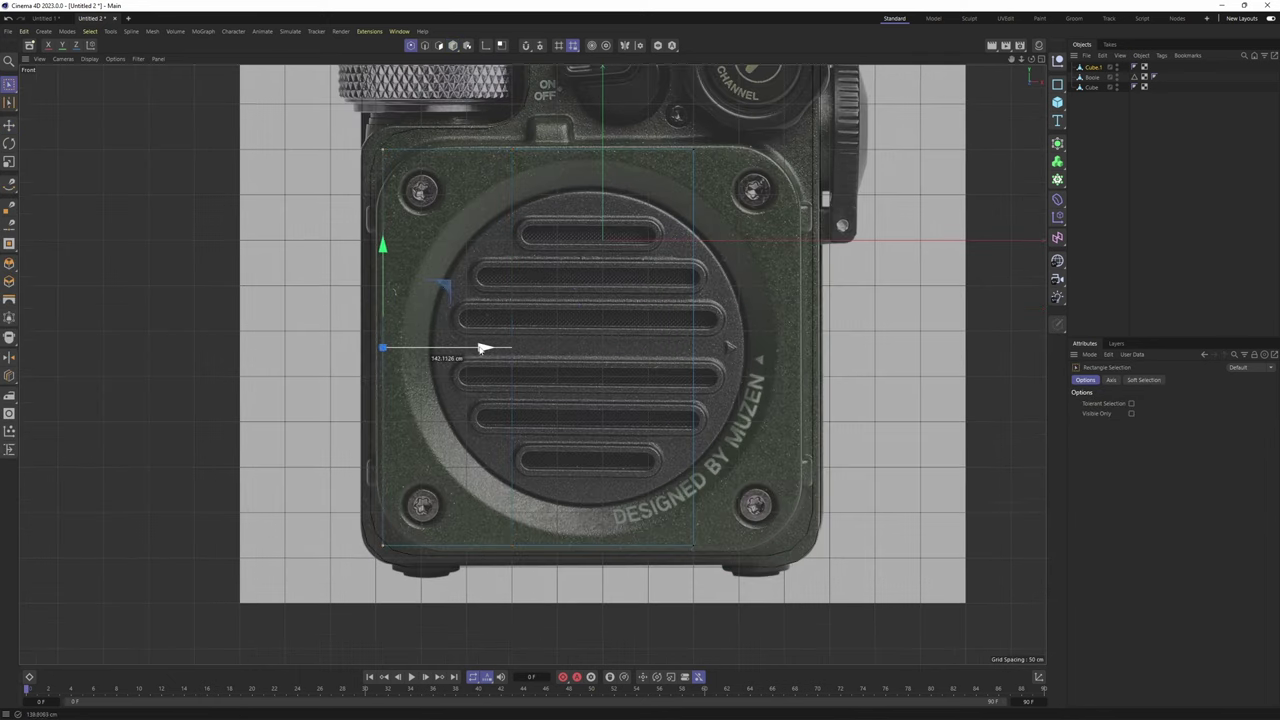
drag(480, 349, 478, 349)
alt+middle_drag(658, 227, 580, 260)
drag(558, 152, 724, 630)
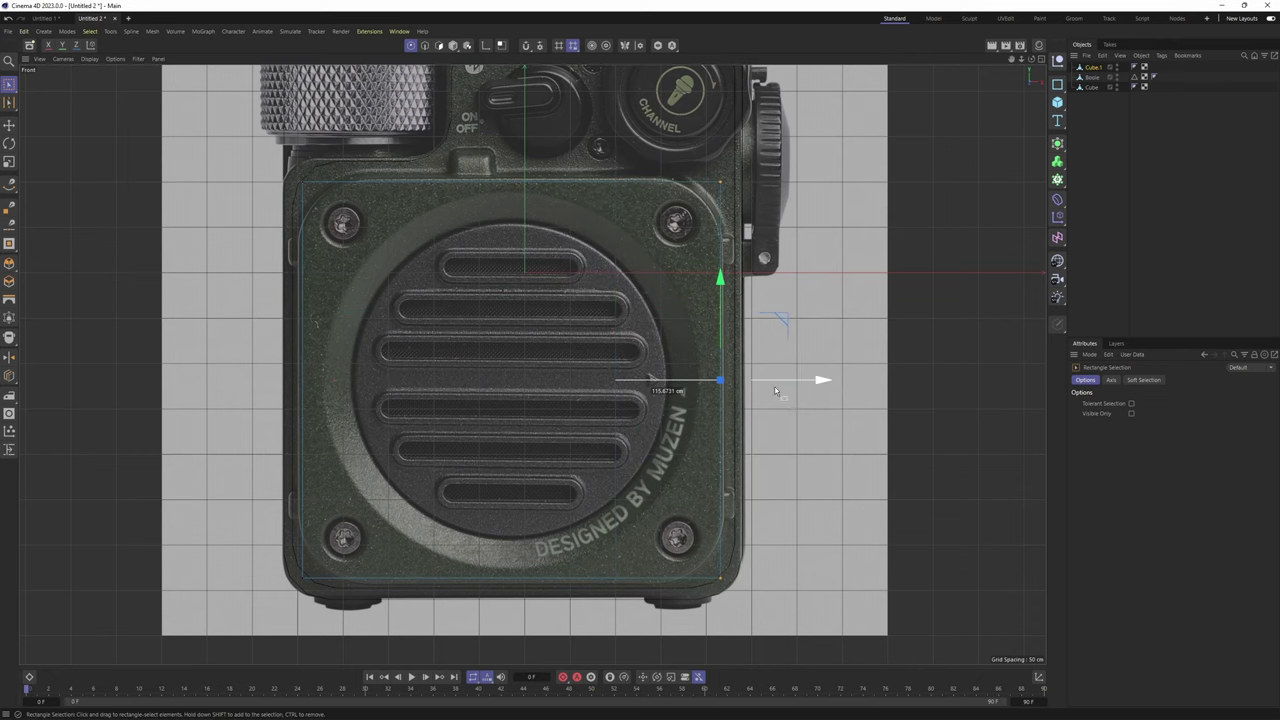
alt+middle_drag(775, 390, 811, 502)
Fine-tune the cube's top, left and bottom points against the speaker panel's outline in the reference
drag(290, 245, 811, 327)
alt+middle_drag(430, 290, 460, 274)
scroll(447, 150, down, 3)
drag(343, 193, 430, 584)
scroll(445, 425, up, 2)
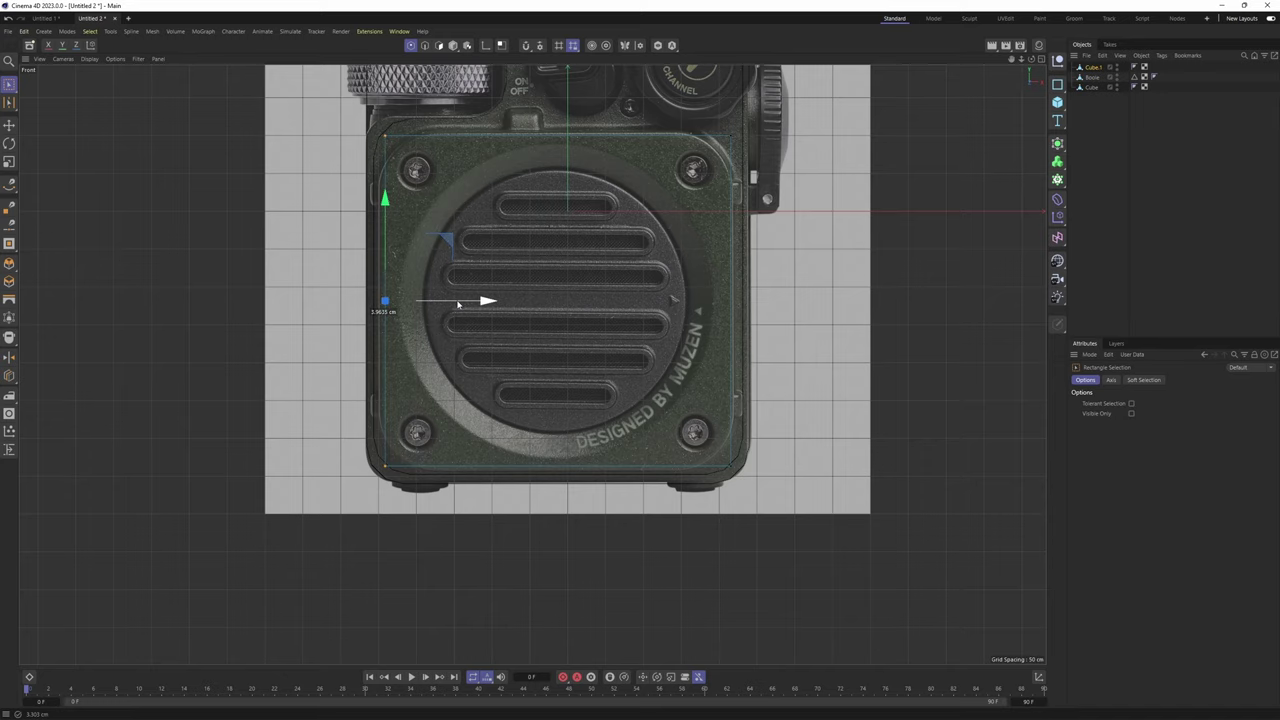
alt+middle_drag(676, 309, 638, 348)
drag(236, 476, 817, 597)
Return to whole-object editing and move the speaker panel block forward along its depth, in front of the notched panel
middle_click(600, 440)
middle_click(309, 260)
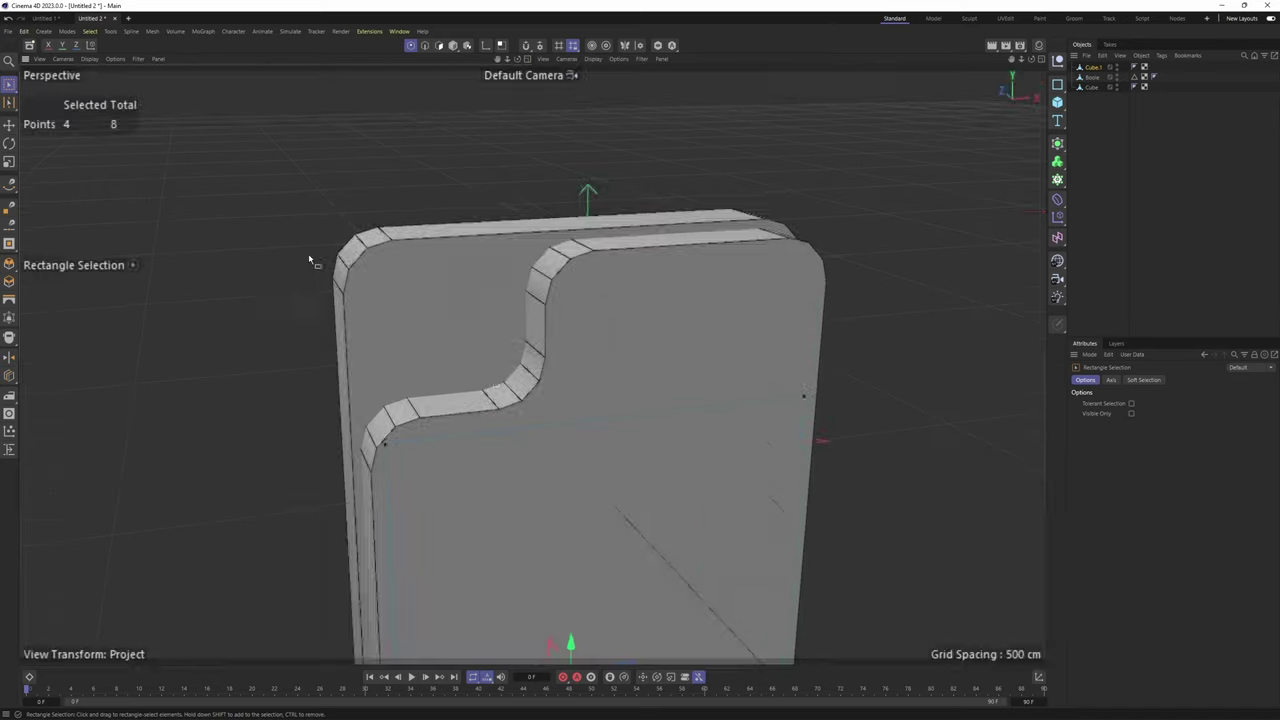
alt+drag(528, 363, 497, 370)
scroll(510, 335, down, 3)
alt+drag(520, 294, 567, 320)
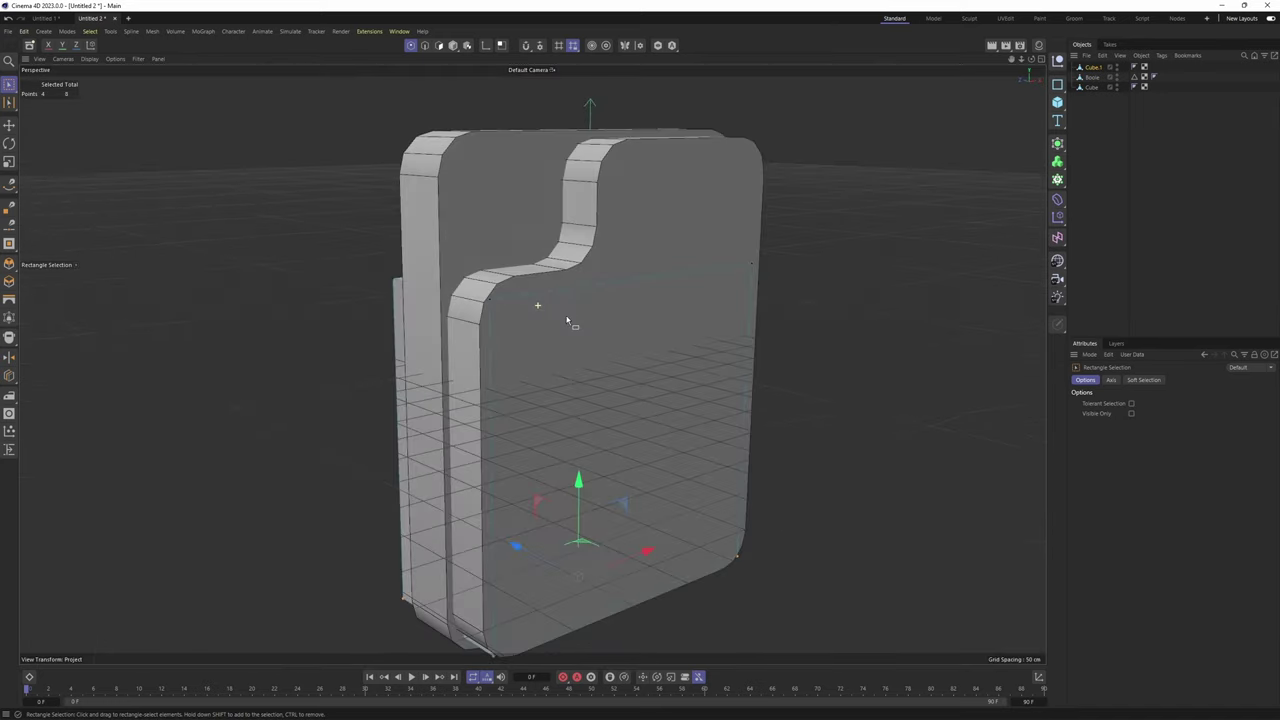
key(Return)
alt+drag(470, 292, 521, 323)
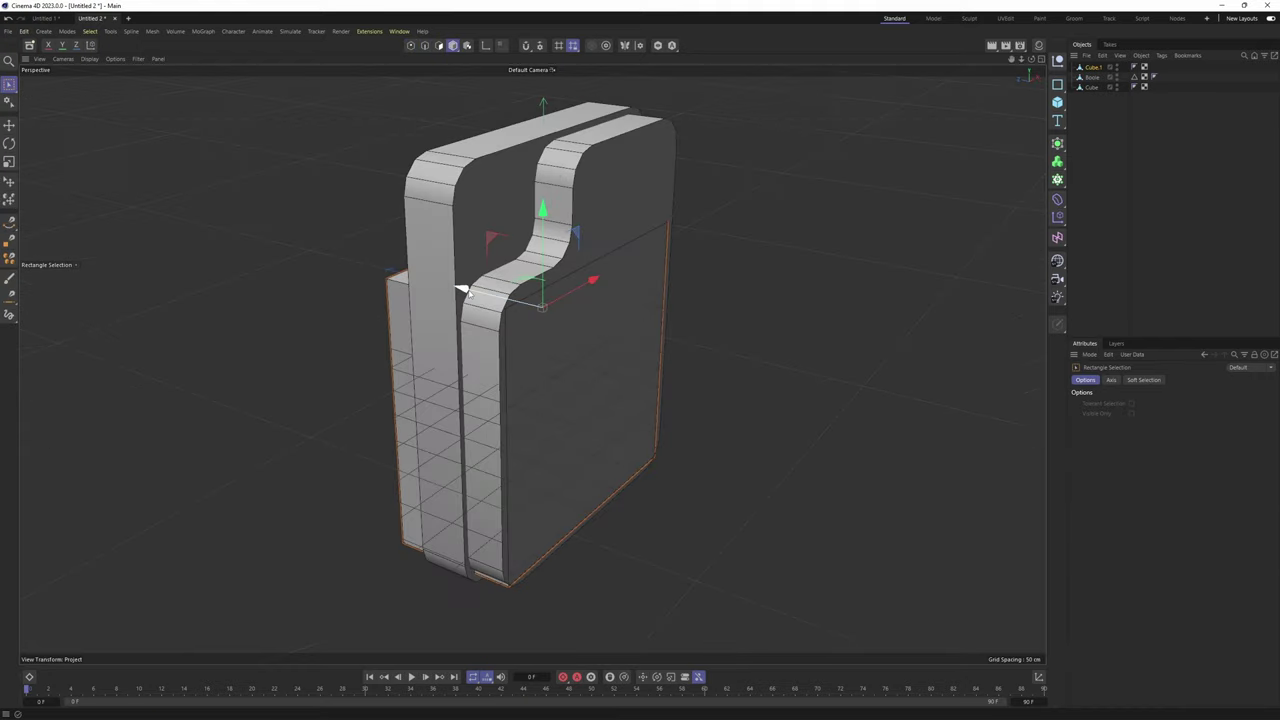
drag(463, 290, 564, 329)
alt+drag(560, 317, 543, 349)
alt+middle_drag(543, 349, 417, 314)
alt+drag(417, 314, 447, 350)
alt+middle_drag(447, 350, 531, 363)
alt+drag(531, 363, 468, 335)
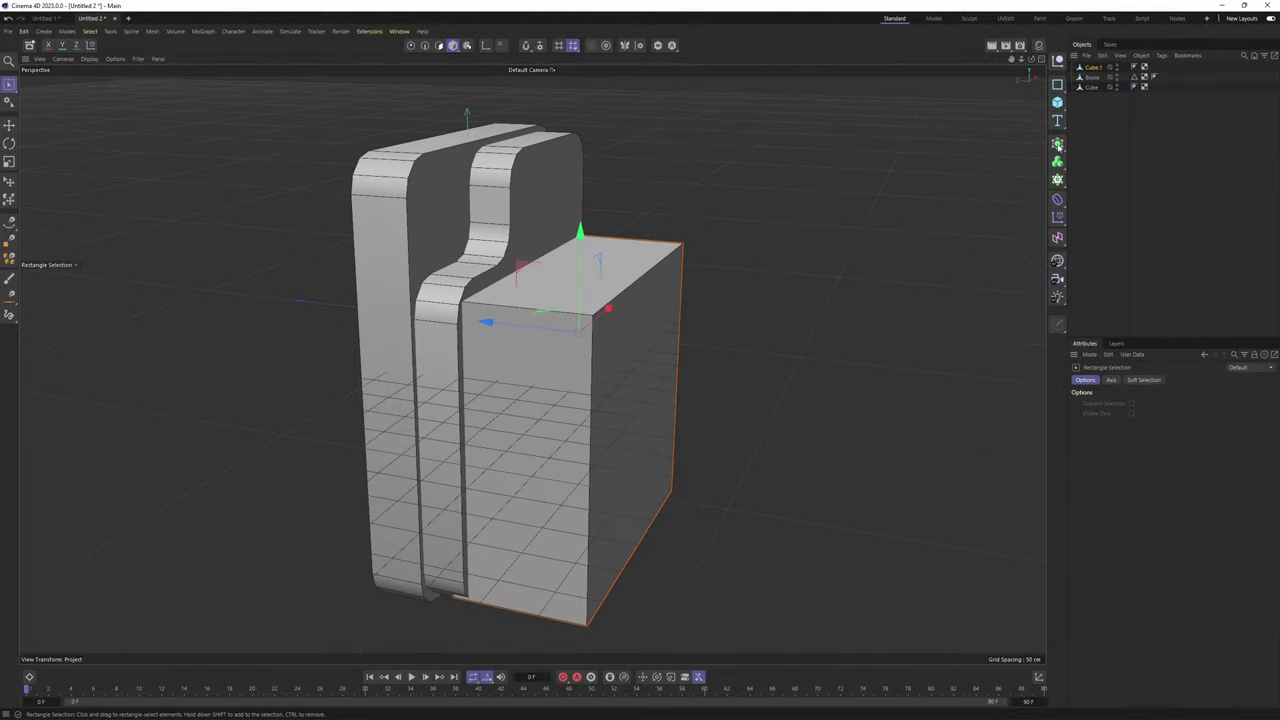
Hide the speaker panel block and pull the notched panel's front face forward to make the body deeper
click(1116, 67)
click(1090, 79)
alt+drag(551, 249, 531, 363)
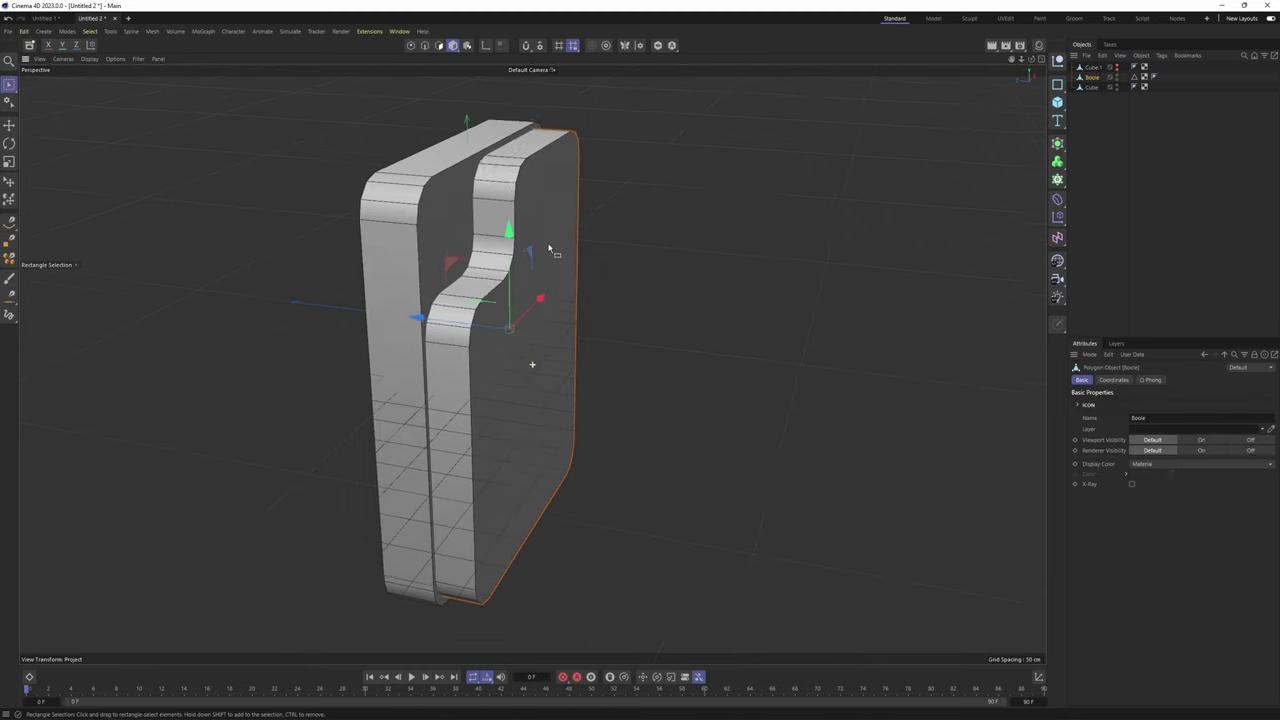
alt+middle_drag(531, 363, 521, 379)
key(Return)
key(e)
click(556, 352)
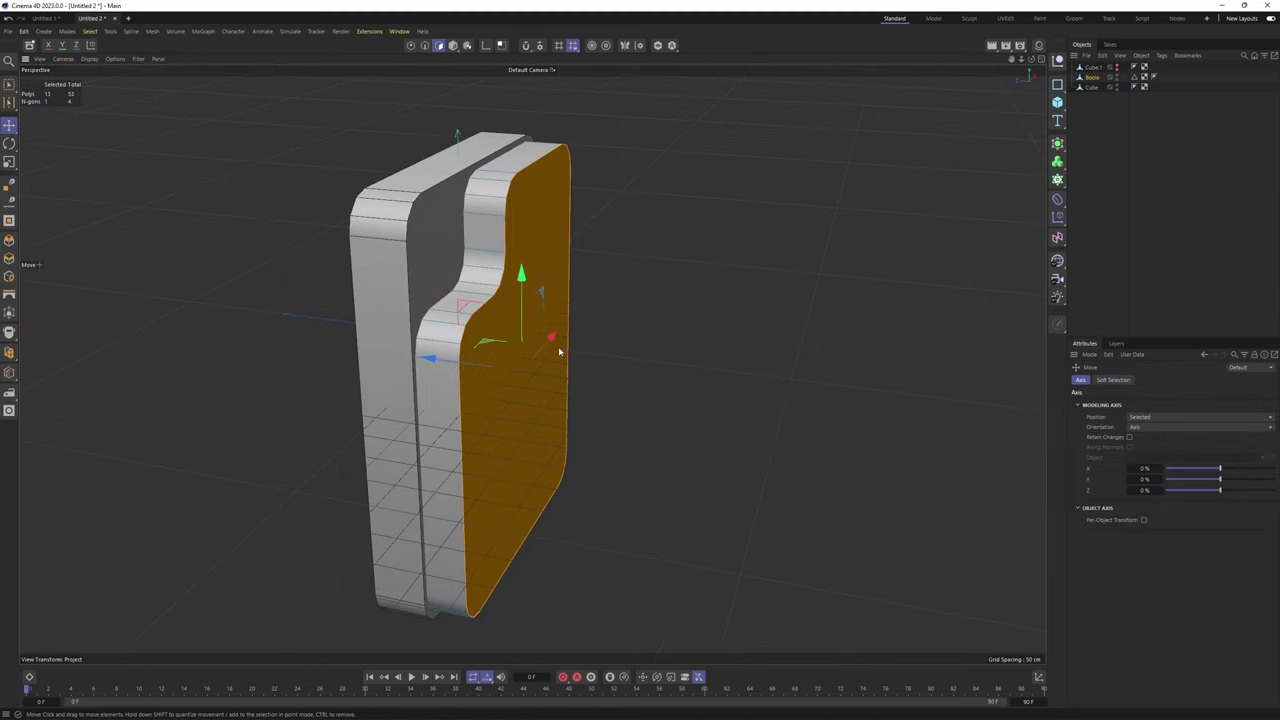
alt+drag(558, 352, 568, 364)
mouse_move(422, 356)
mouse_down()
mouse_move(495, 367)
mouse_move(555, 341)
mouse_move(600, 345)
mouse_move(436, 393)
mouse_move(427, 351)
mouse_up()
Compare the deepened notched body with the reference image in the Front and Perspective views
alt+middle_drag(538, 350, 574, 449)
middle_click(620, 480)
middle_click(742, 551)
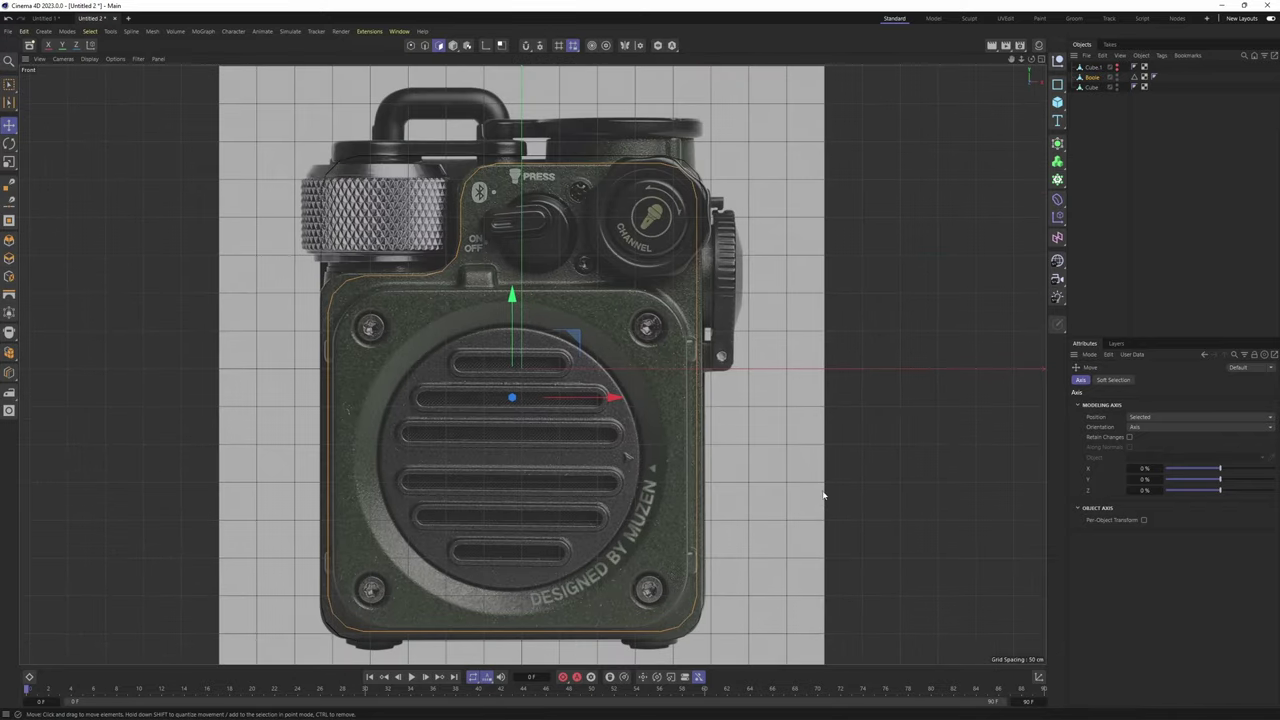
alt+middle_drag(587, 397, 727, 431)
middle_click(320, 255)
middle_click(286, 240)
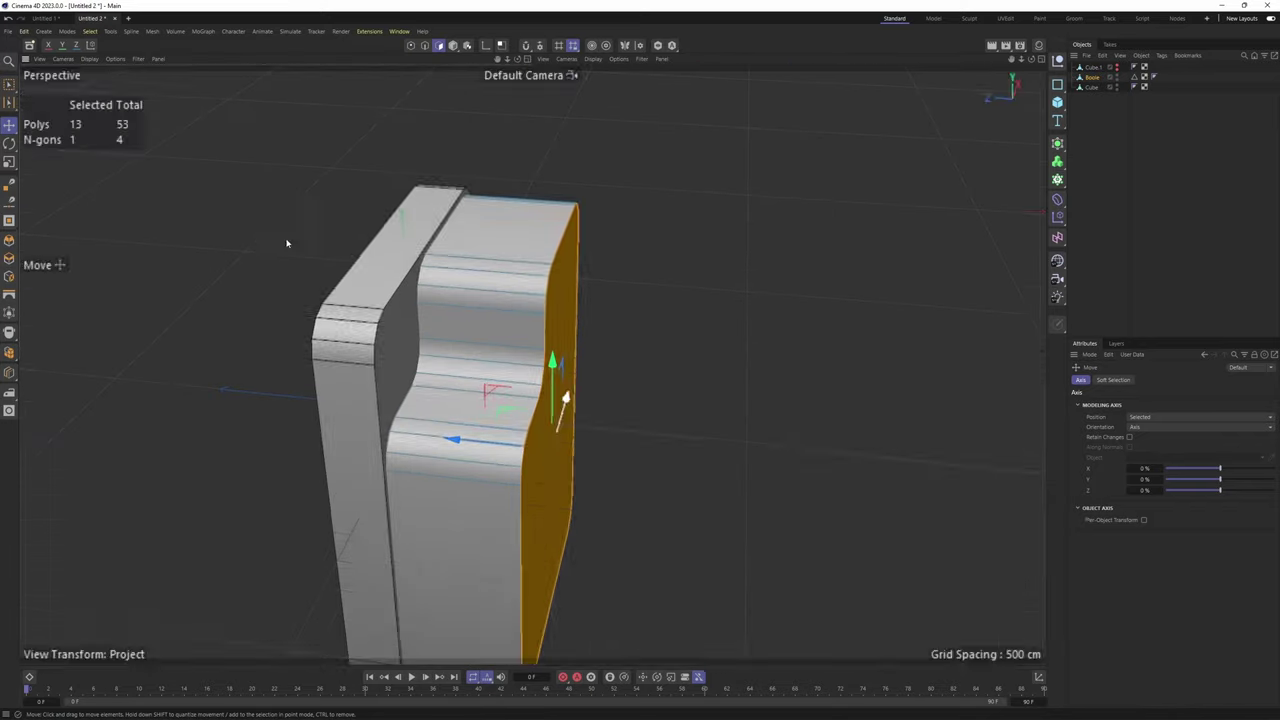
alt+drag(465, 248, 331, 294)
key(F4)
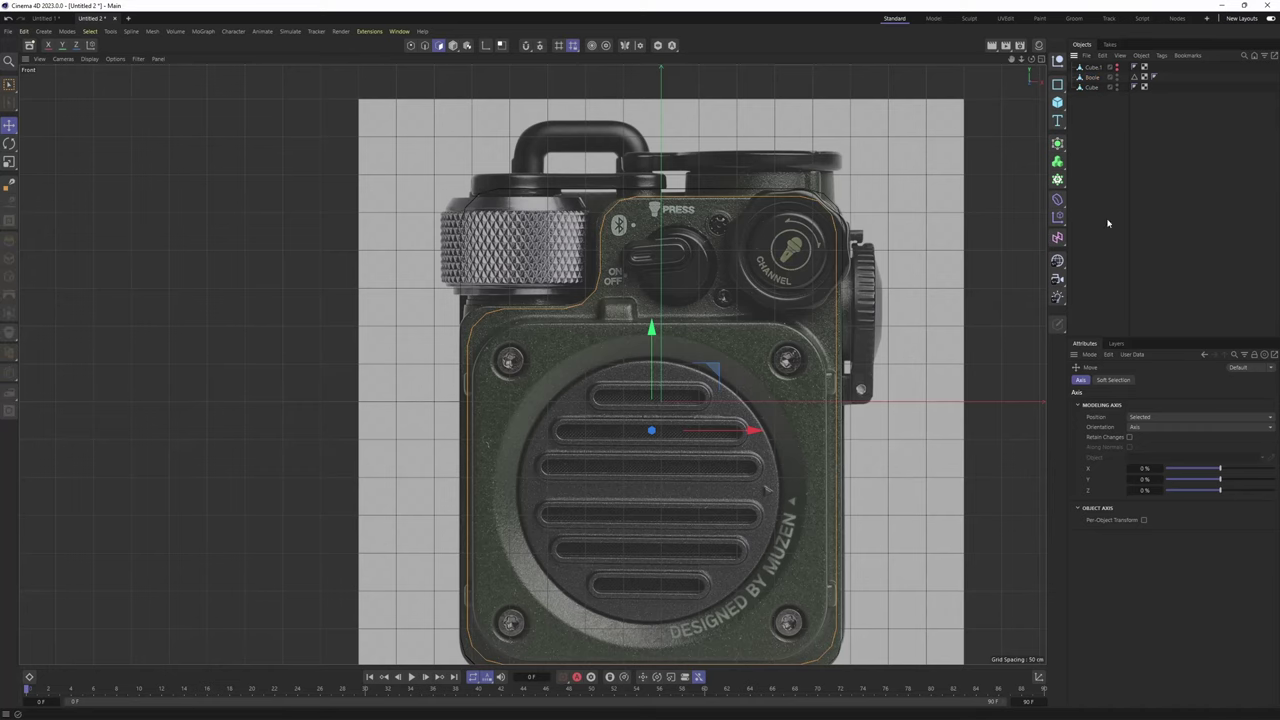
Clear the selection, add a cylinder and place it over the round neck under the lamp lid in the Front view
click(1108, 224)
alt+middle_drag(1010, 207, 943, 260)
drag(1061, 108, 1158, 121)
scroll(740, 325, down, 2)
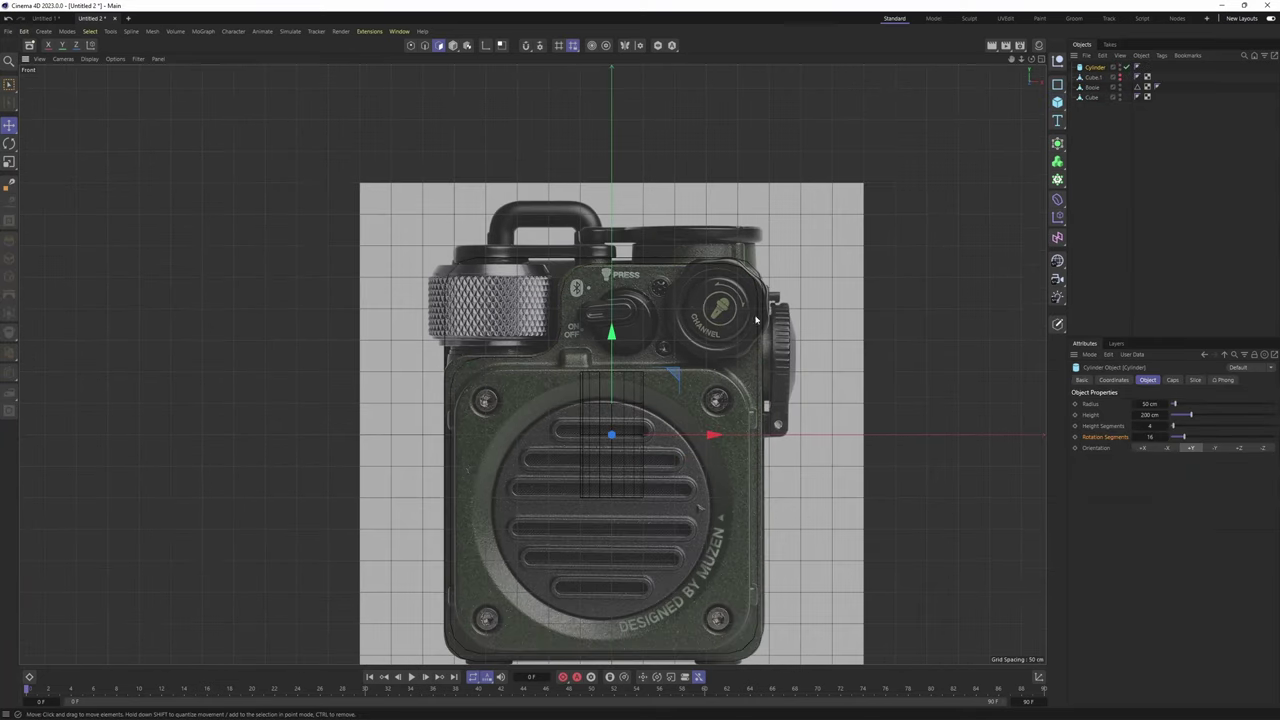
drag(674, 380, 750, 253)
scroll(708, 264, up, 5)
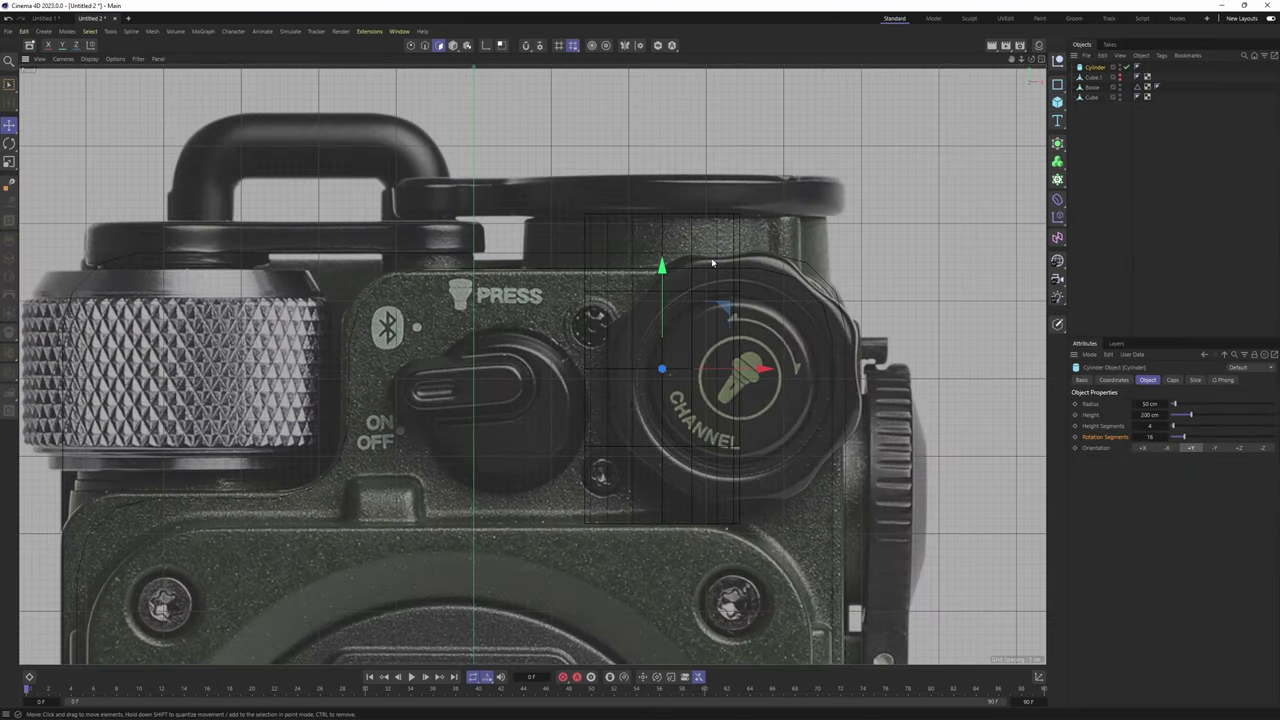
Scale the cylinder up to the neck's width and align its position and height with the reference
key(t)
drag(709, 449, 1074, 445)
drag(725, 308, 850, 327)
key(t)
key(e)
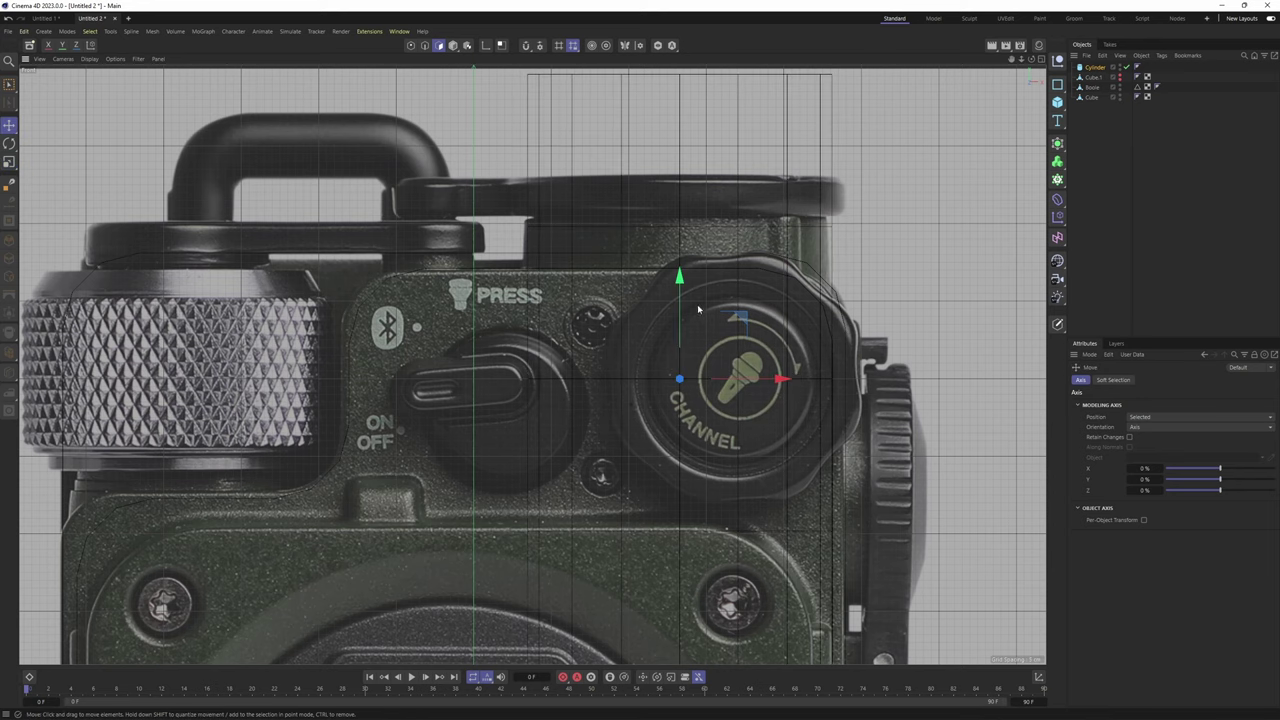
scroll(700, 300, down, 2)
drag(685, 272, 687, 334)
drag(694, 386, 694, 387)
Move the cylinder along its depth so that it sits over the notched body
middle_click(690, 384)
middle_click(311, 205)
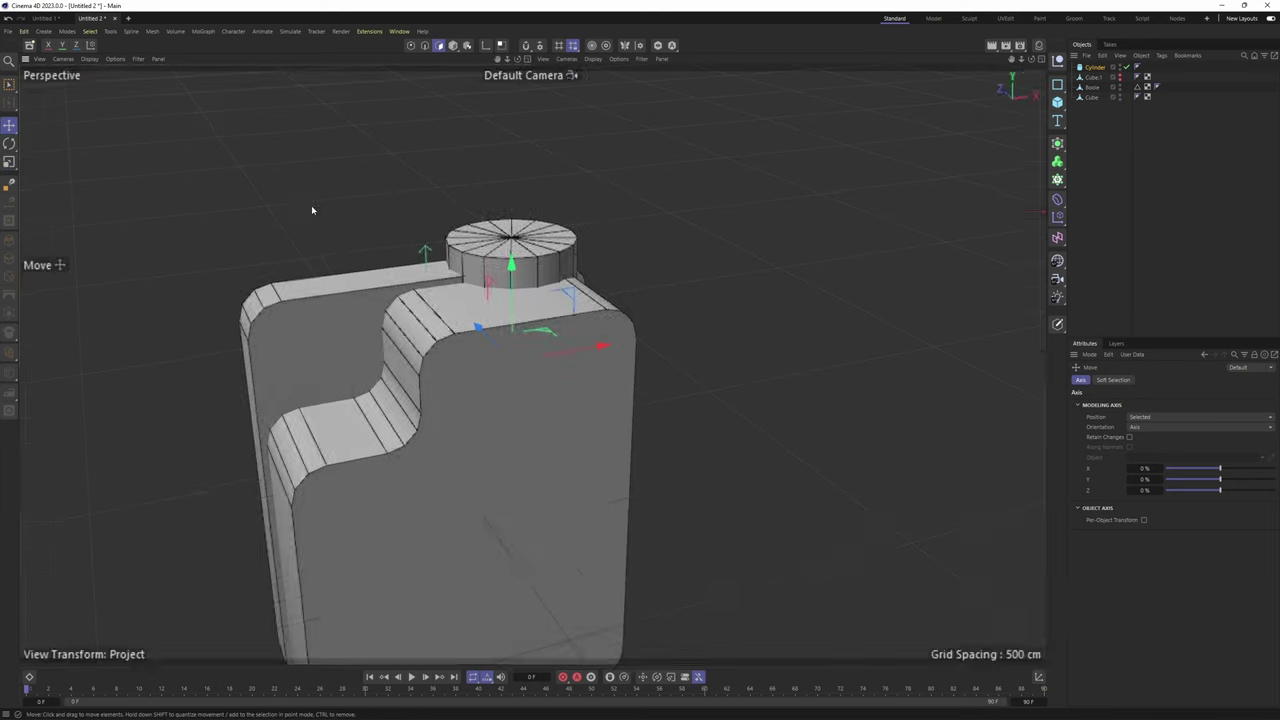
alt+drag(670, 270, 501, 328)
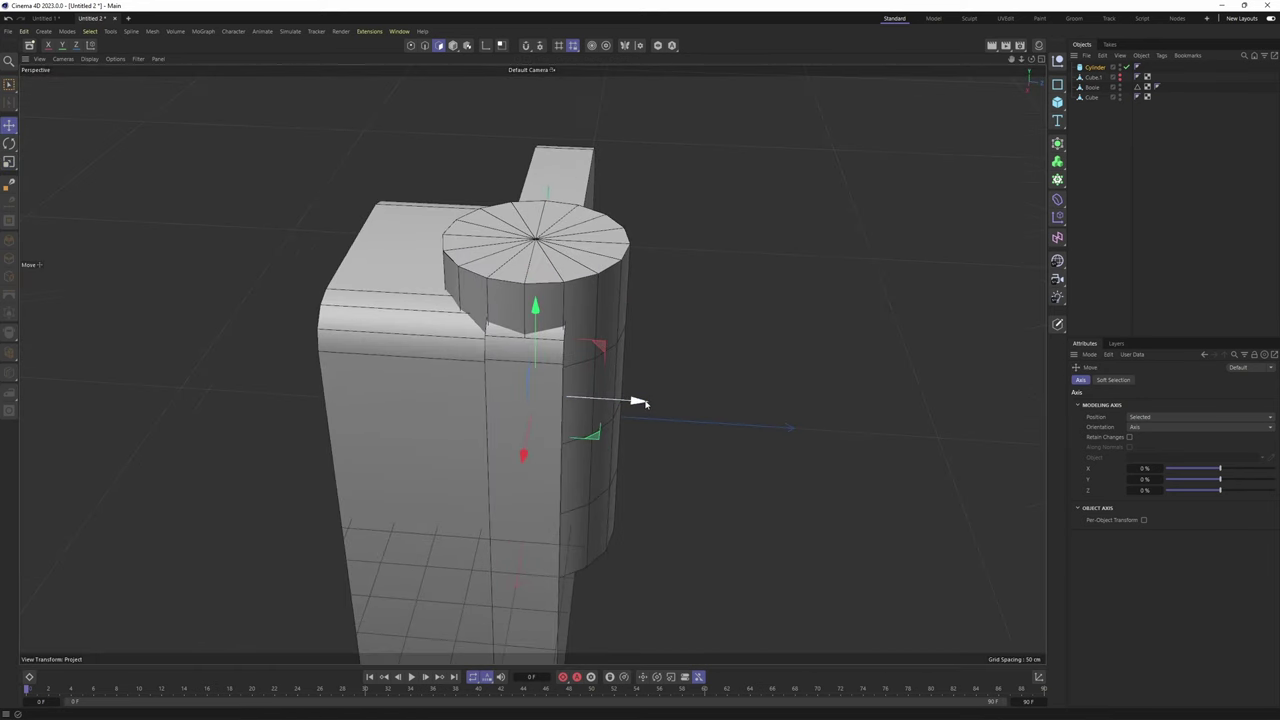
drag(645, 403, 566, 398)
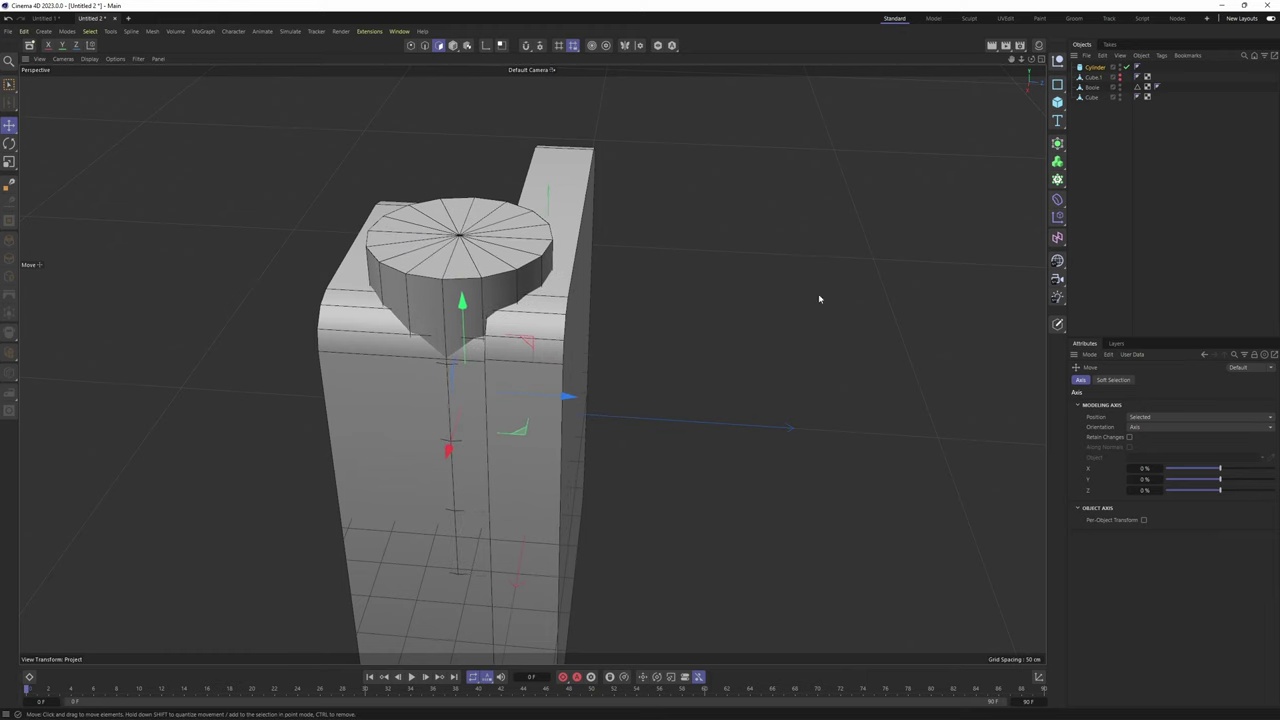
Adjust the depth of the notched body's front face around the cylinder and return to whole-object editing
click(1090, 88)
alt+drag(474, 279, 585, 265)
drag(486, 389, 496, 391)
alt+drag(512, 345, 491, 380)
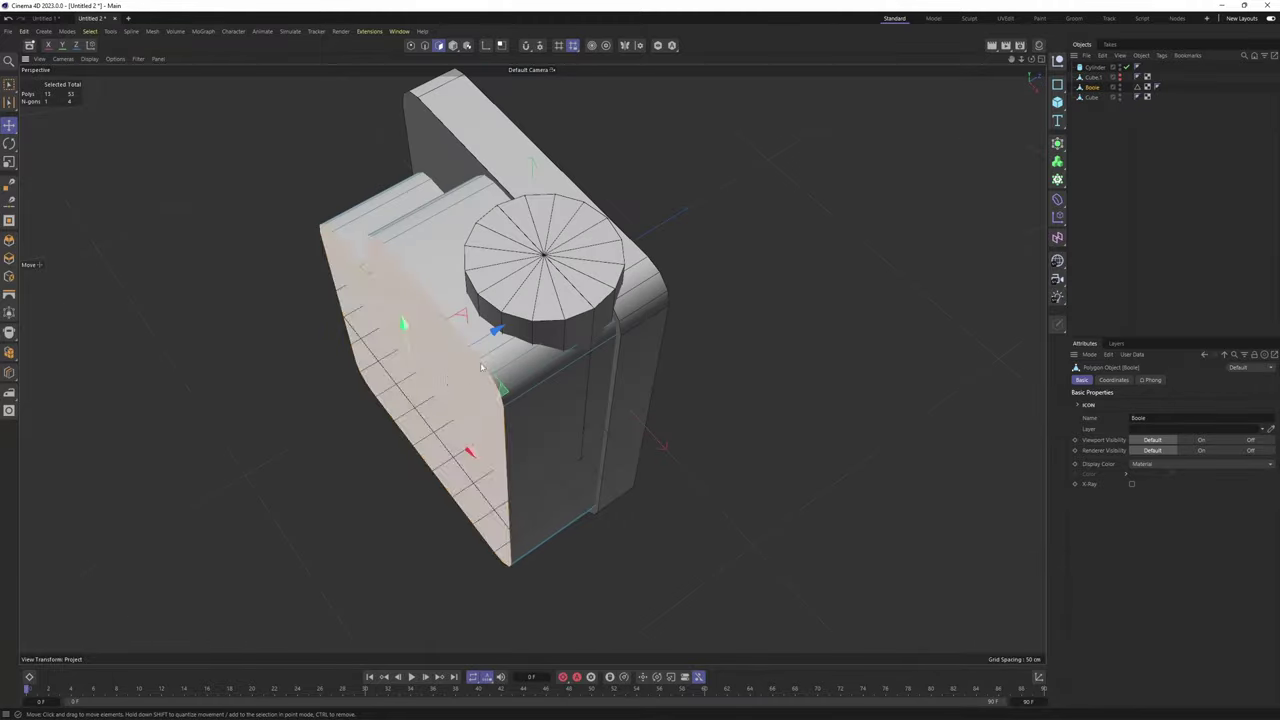
drag(498, 334, 497, 362)
key(Return)
alt+middle_drag(532, 364, 575, 323)
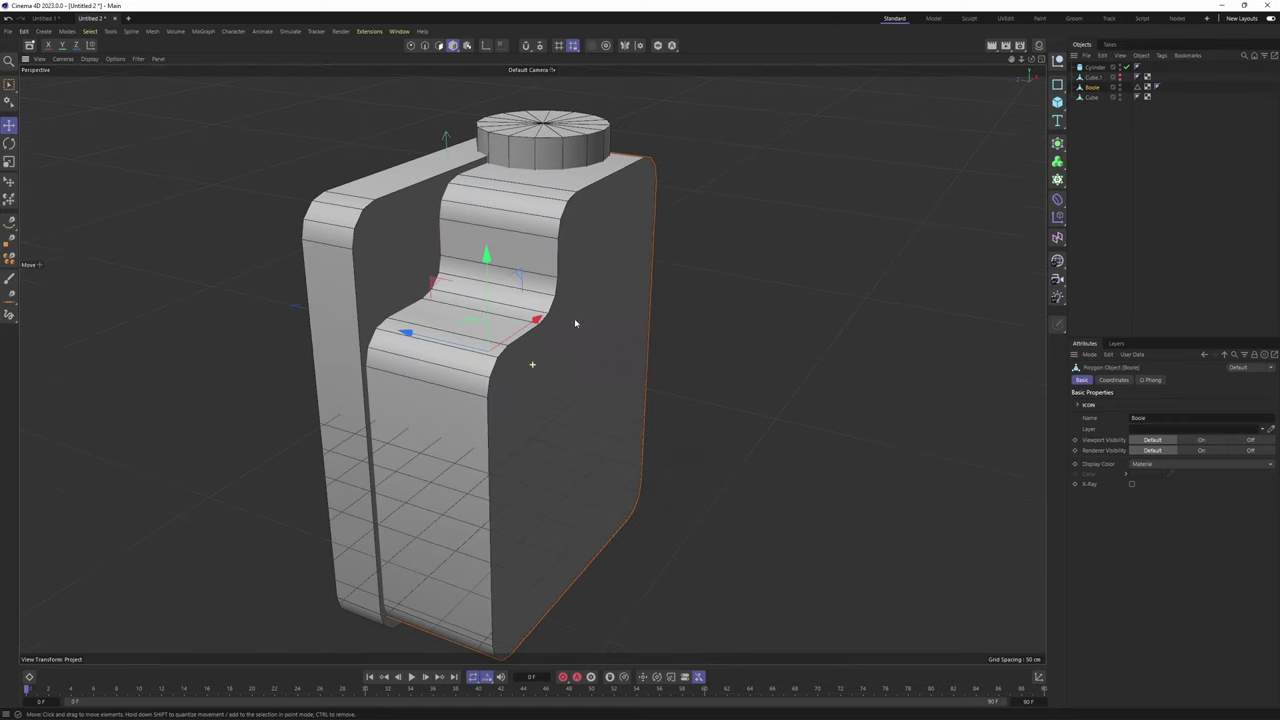
Unhide the speaker panel block, place it last in the object list and check its fit from the front and in perspective
click(1121, 78)
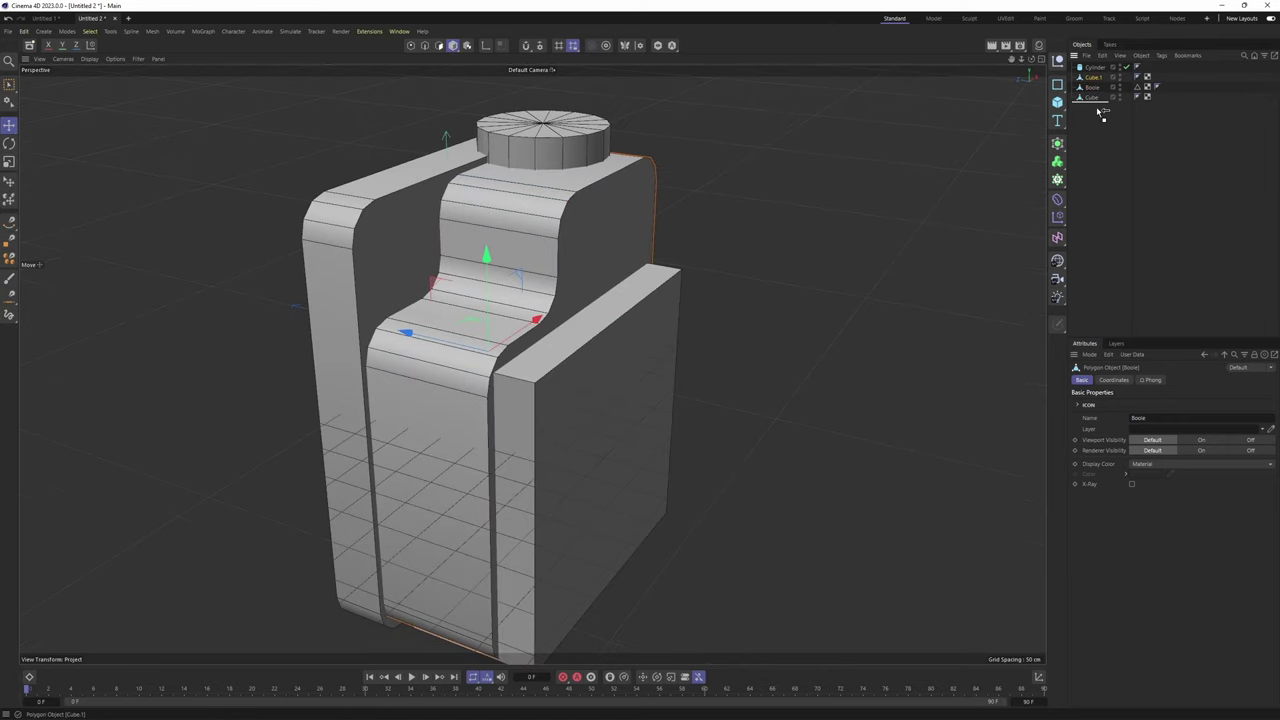
drag(1100, 112, 1100, 112)
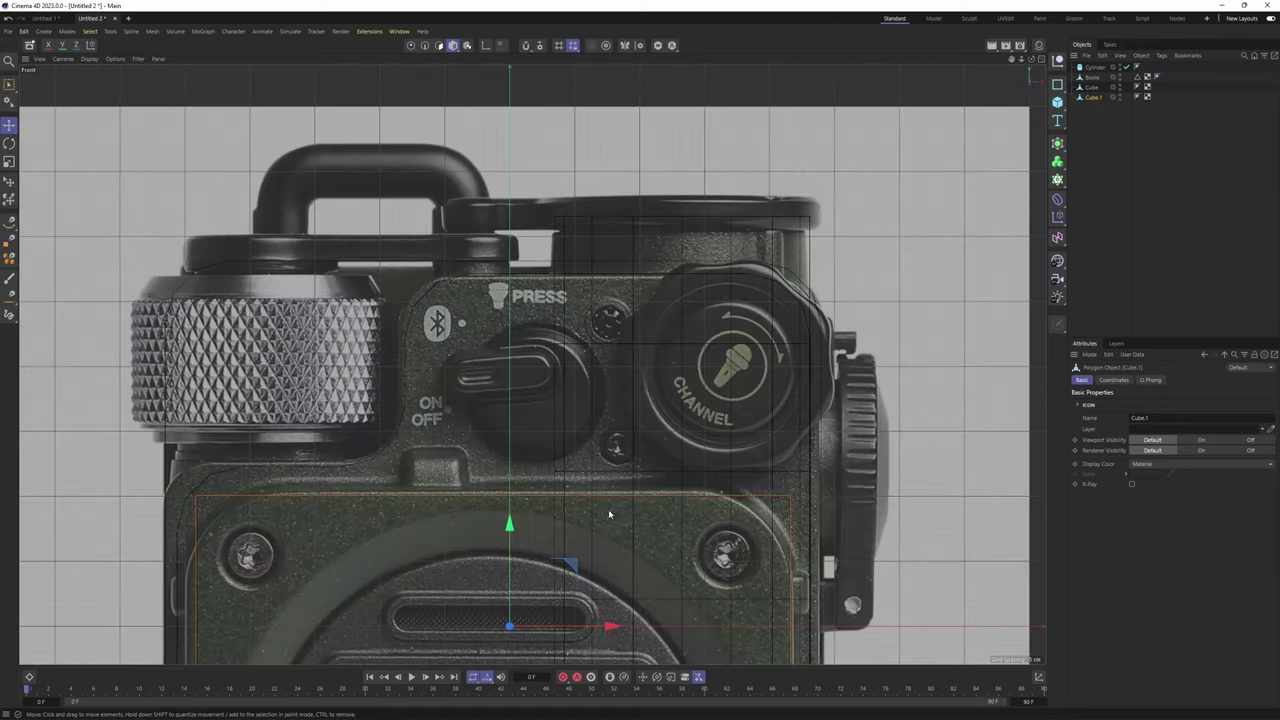
scroll(535, 228, down, 3)
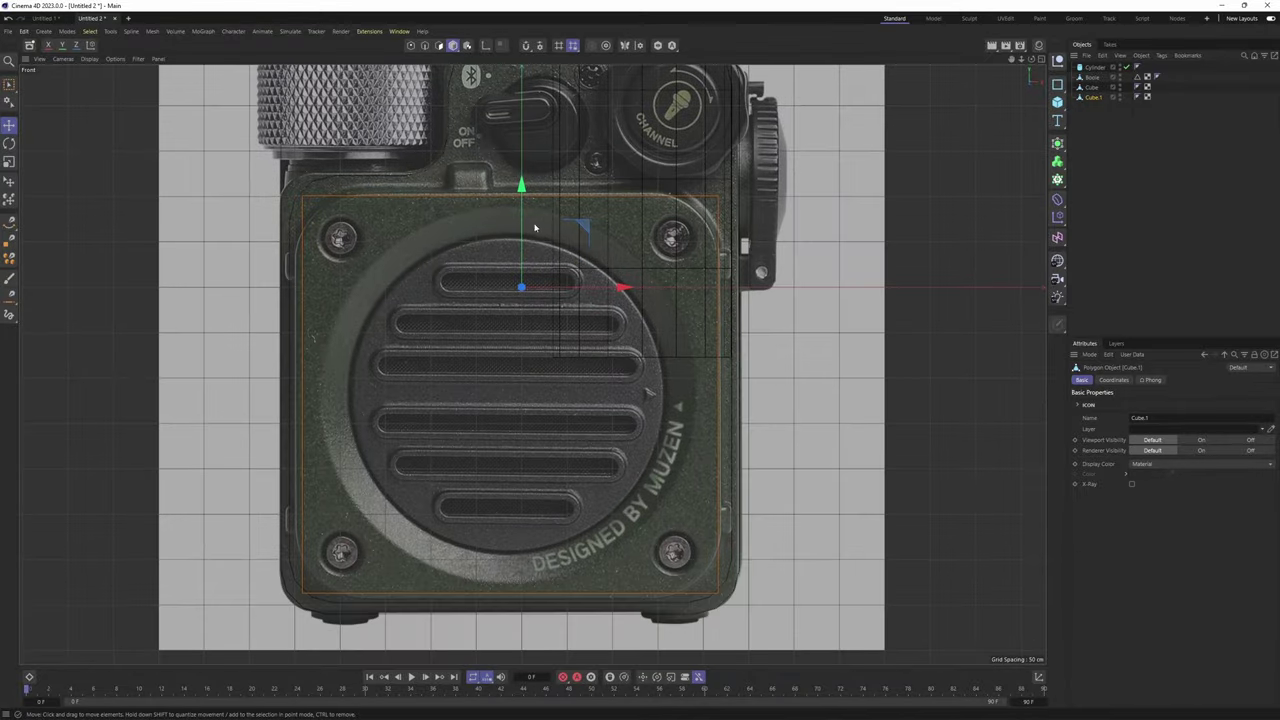
key(F1)
alt+drag(527, 262, 555, 300)
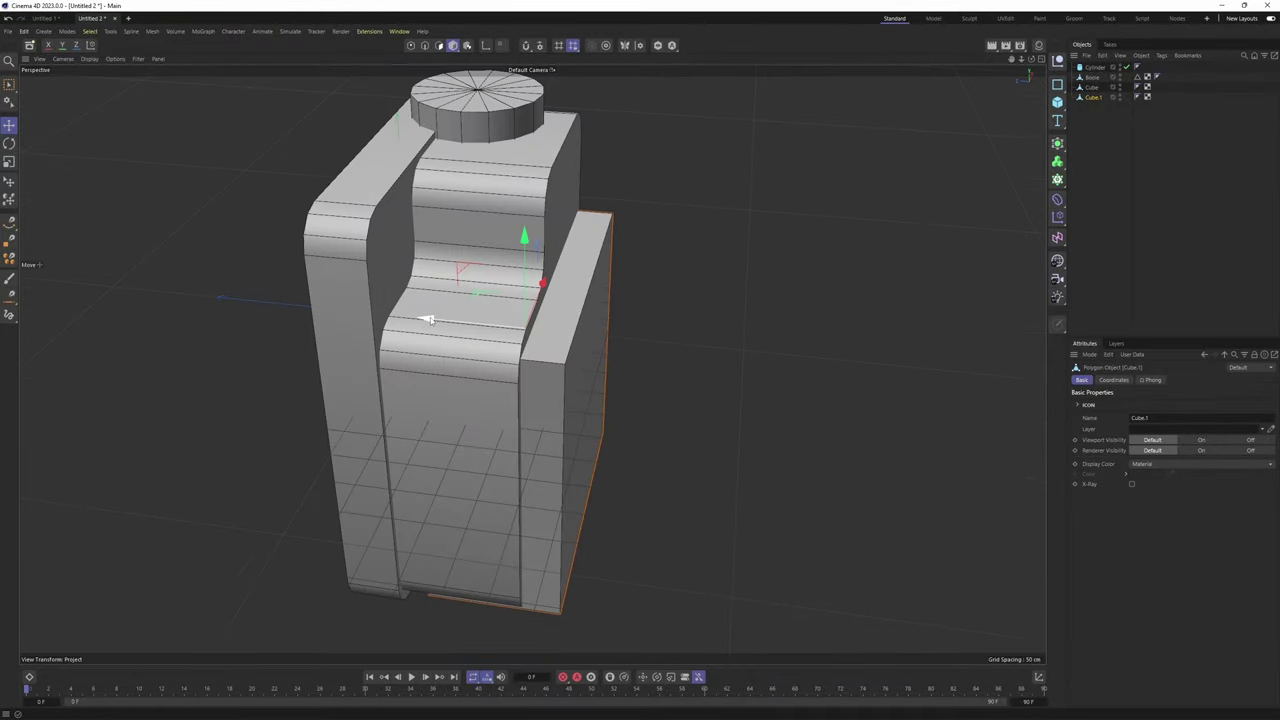
alt+drag(427, 320, 502, 371)
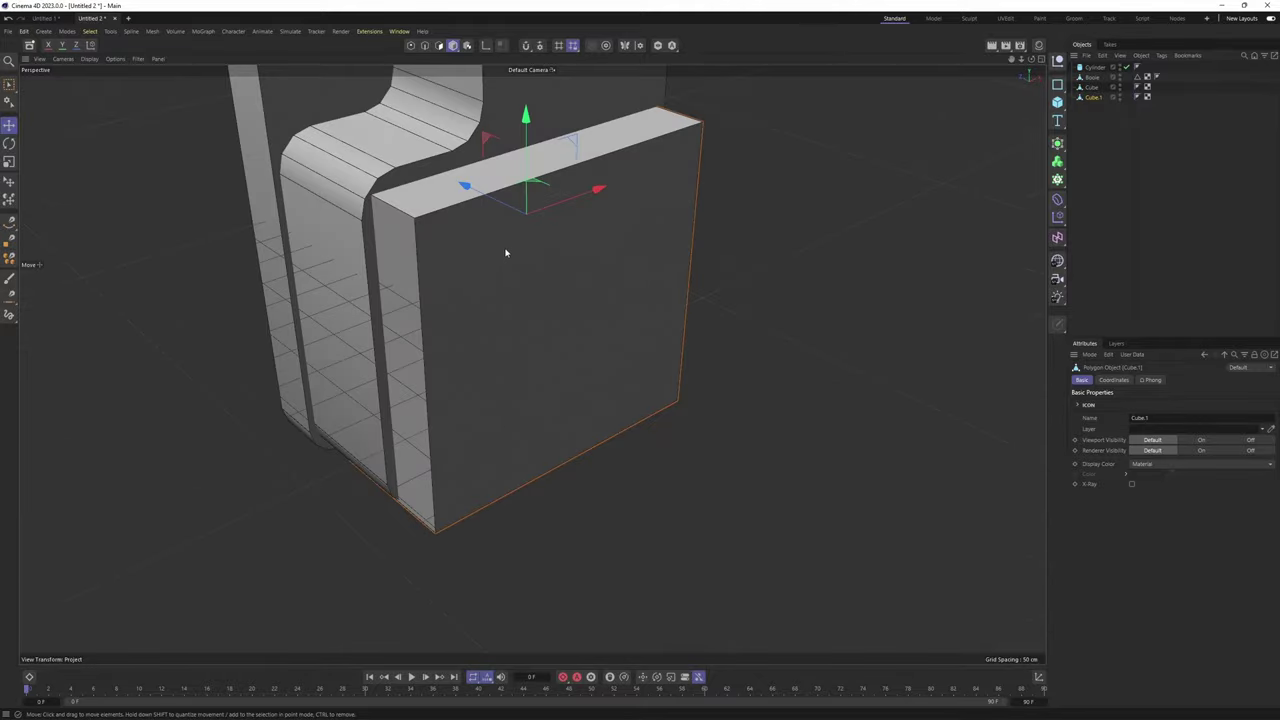
Bevel the speaker panel block's four depth edges with a 64 cm offset and 2 subdivisions, matching the reference corners
key(Return)
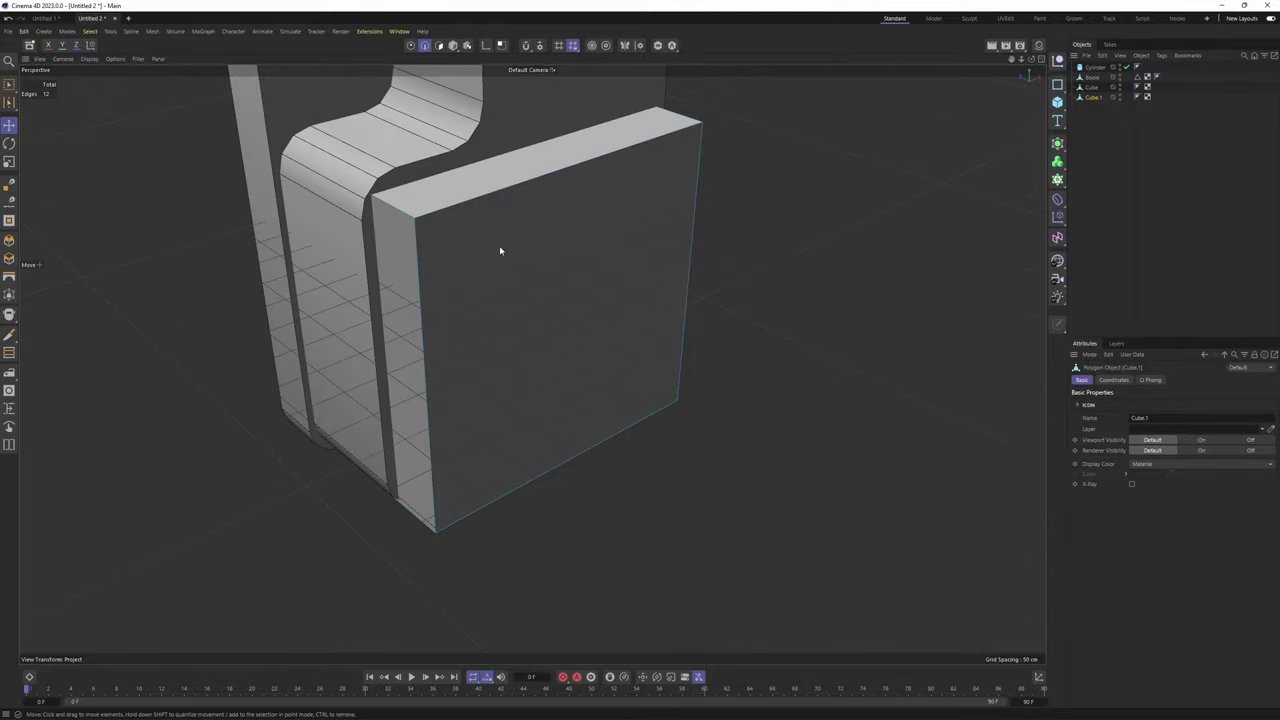
key(u)
key(b)
click(396, 207)
alt+drag(538, 264, 560, 280)
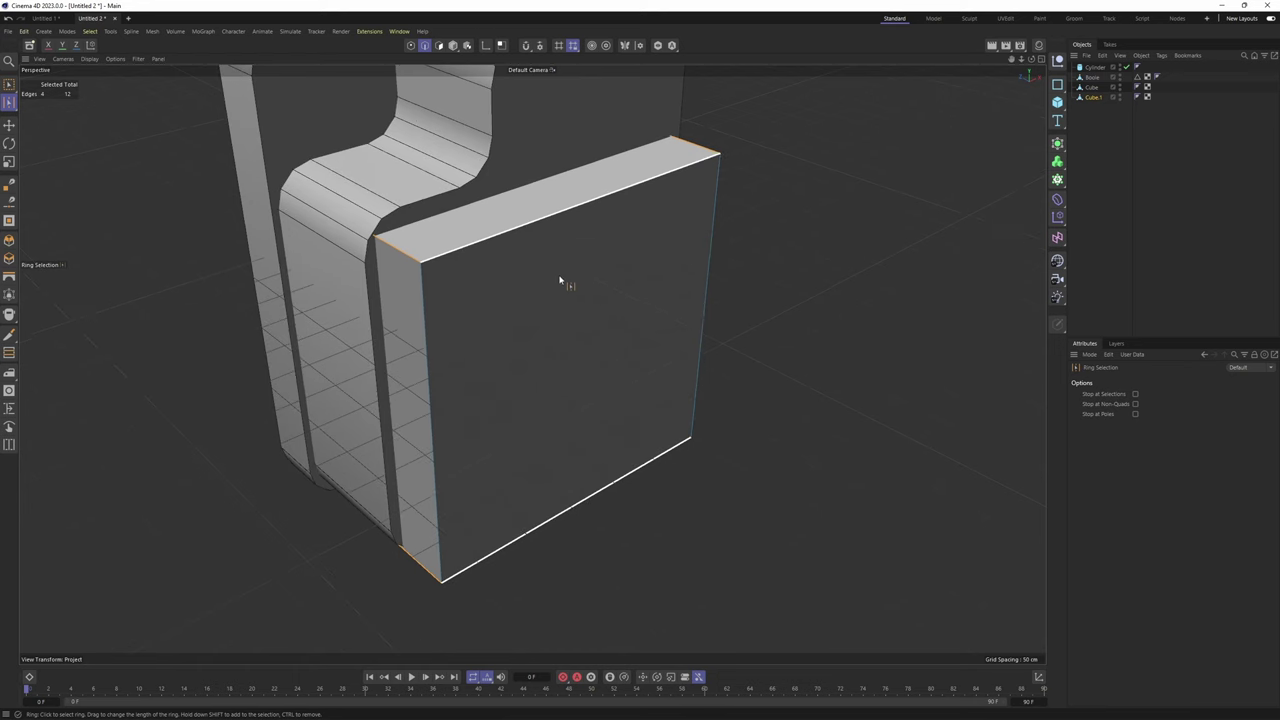
key(F4)
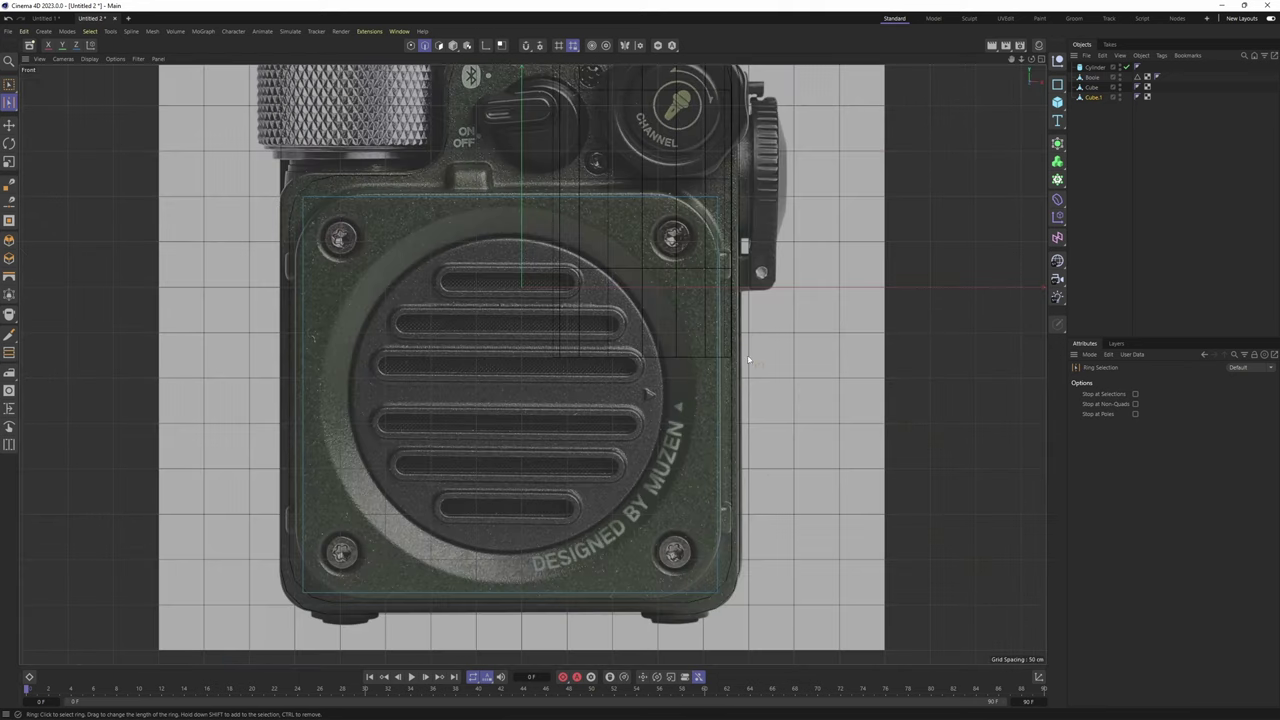
right_click(748, 360)
click(769, 239)
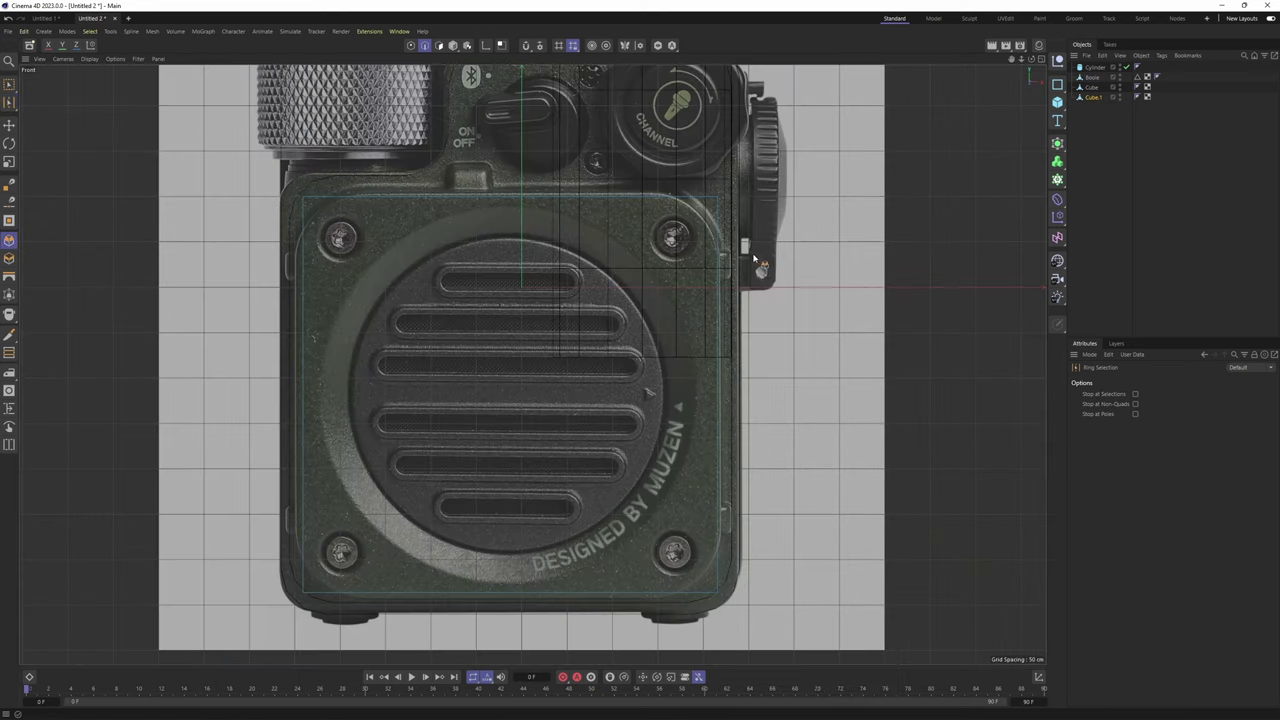
alt+middle_drag(962, 381, 959, 426)
alt+middle_drag(774, 335, 786, 297)
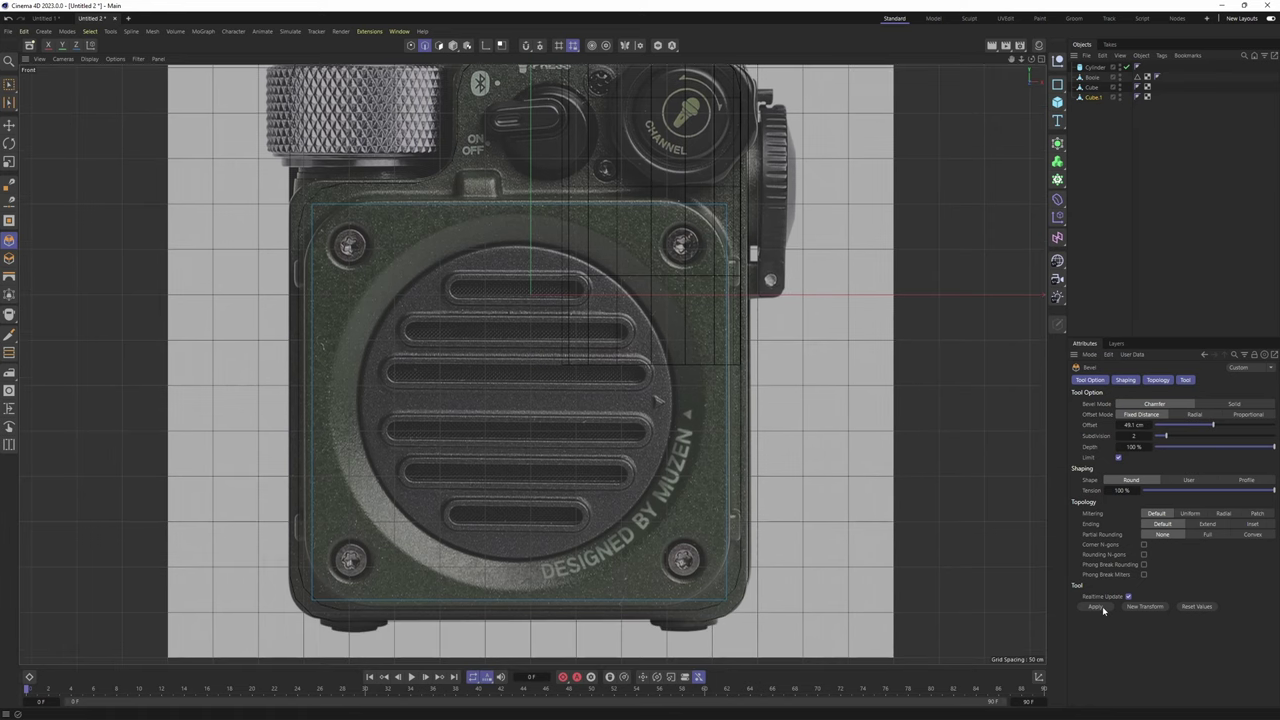
alt+middle_drag(722, 214, 780, 297)
scroll(713, 257, up, 6)
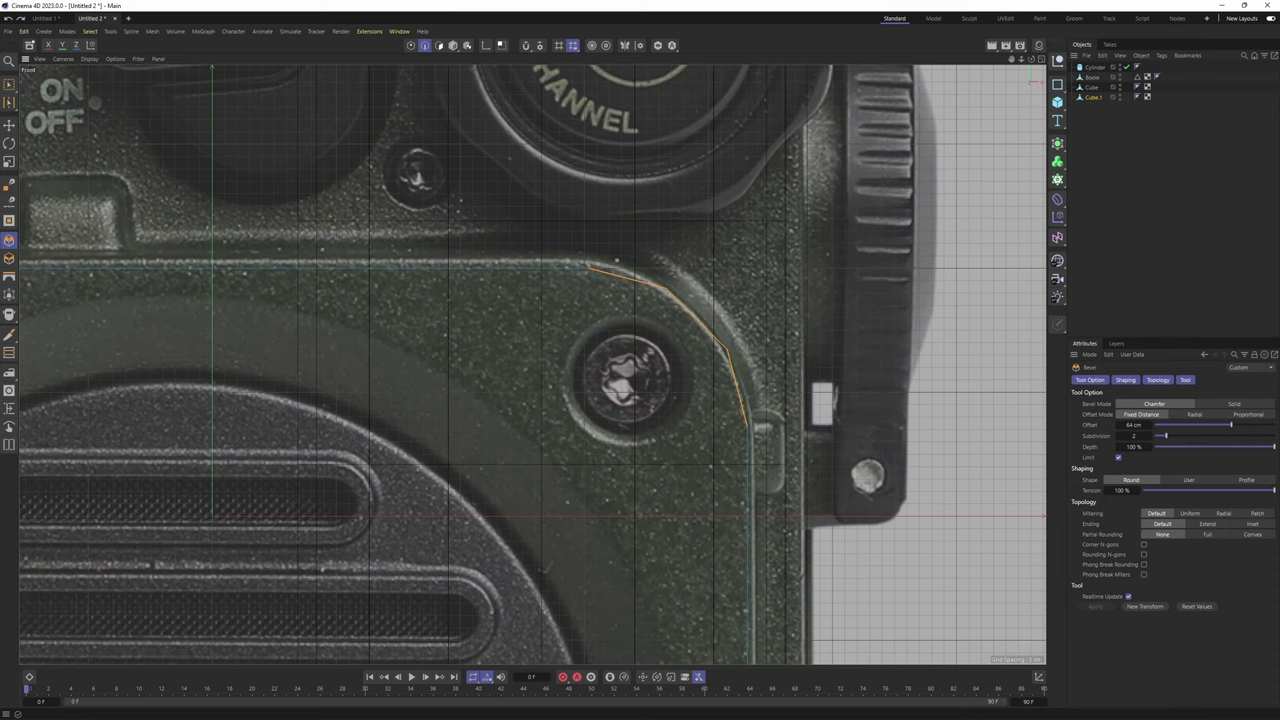
scroll(674, 348, down, 8)
Return to whole-object editing and check the bevelled corners of the speaker panel block in perspective
middle_click(672, 347)
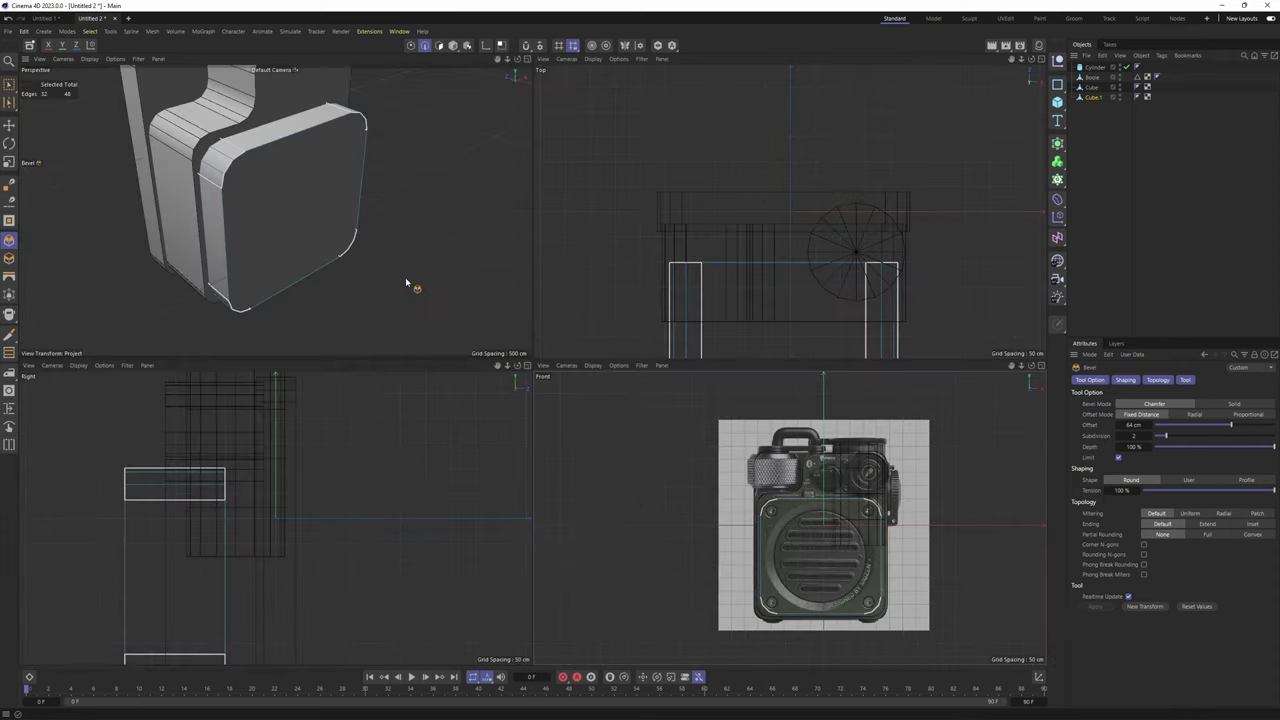
middle_click(410, 283)
alt+drag(535, 250, 531, 362)
alt+drag(531, 362, 568, 339)
alt+drag(568, 339, 486, 314)
key(r)
key(t)
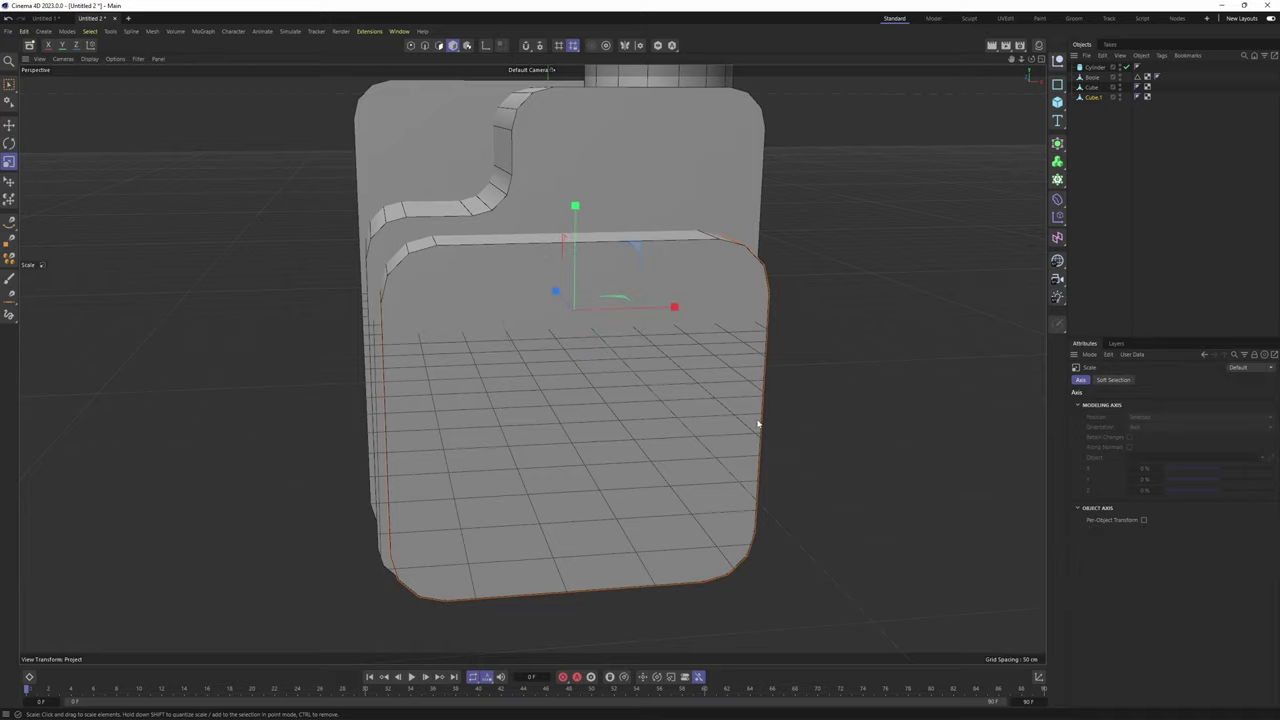
drag(761, 425, 750, 421)
alt+drag(689, 349, 723, 476)
Compare the speaker panel block with the front reference and examine how it sits before the notched body in perspective
key(F4)
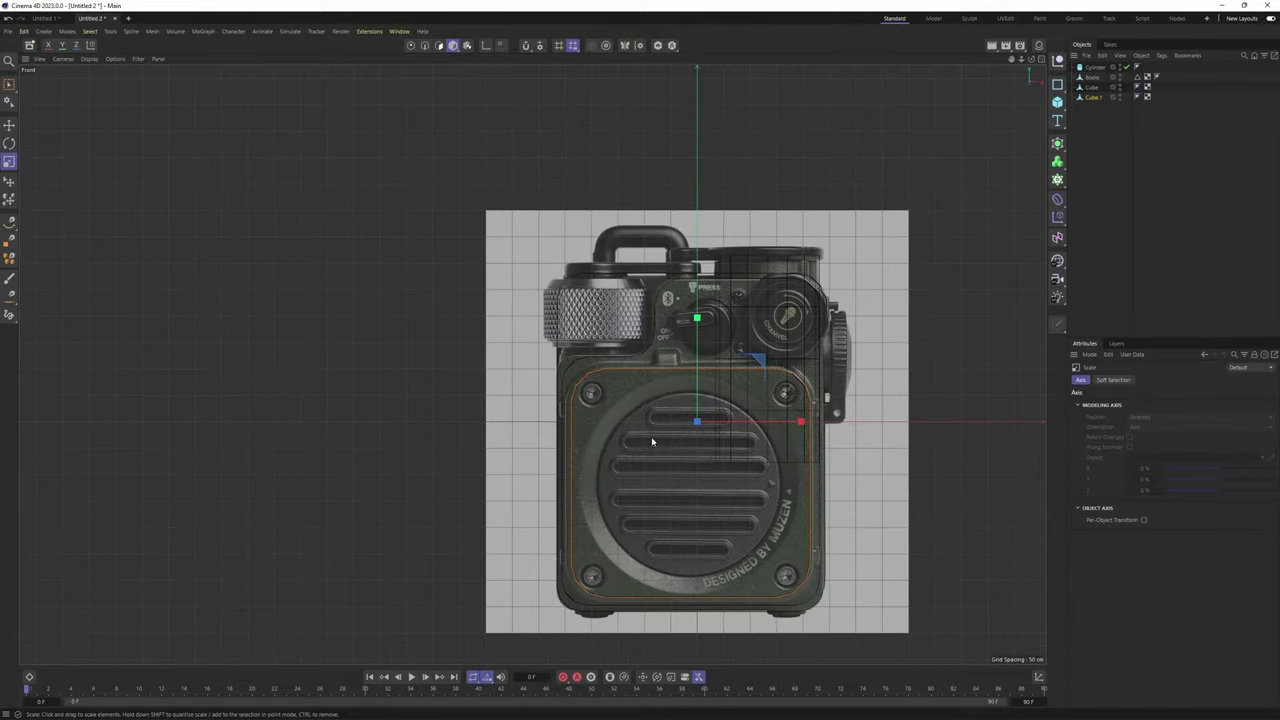
scroll(651, 440, up, 5)
alt+middle_drag(510, 373, 645, 368)
scroll(645, 368, up, 5)
scroll(491, 363, down, 3)
middle_click(600, 377)
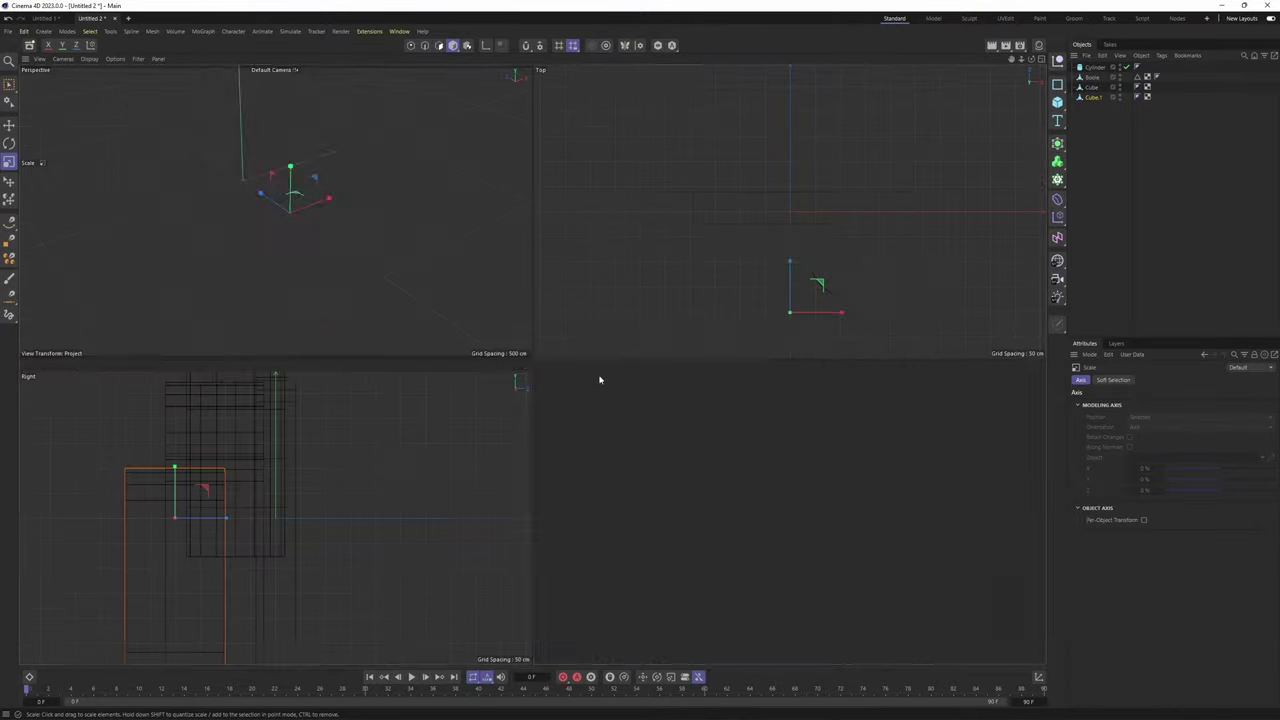
middle_click(496, 299)
alt+drag(496, 299, 403, 357)
scroll(440, 362, up, 1)
alt+middle_drag(443, 362, 469, 386)
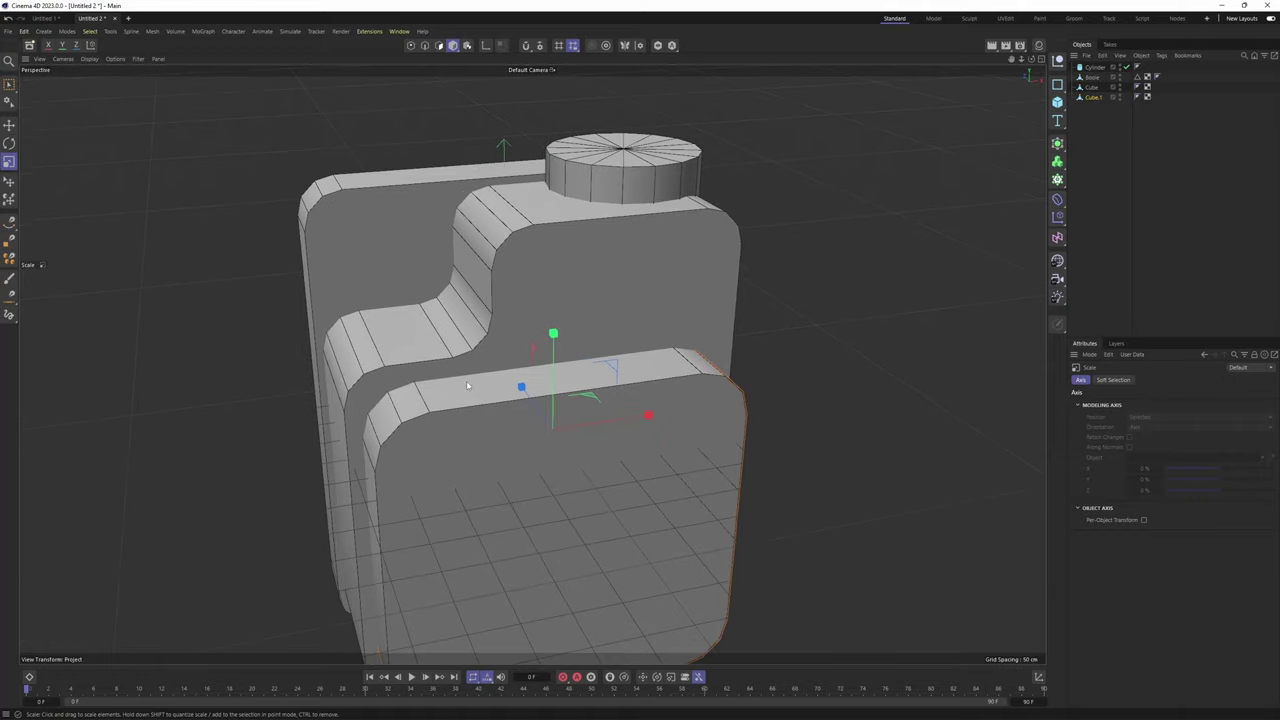
mouse_move(564, 351)
alt+mouse_down()
mouse_move(645, 335)
mouse_move(489, 374)
mouse_move(556, 399)
mouse_move(545, 321)
mouse_move(566, 334)
alt+mouse_up()
key(Return)
key(Return)
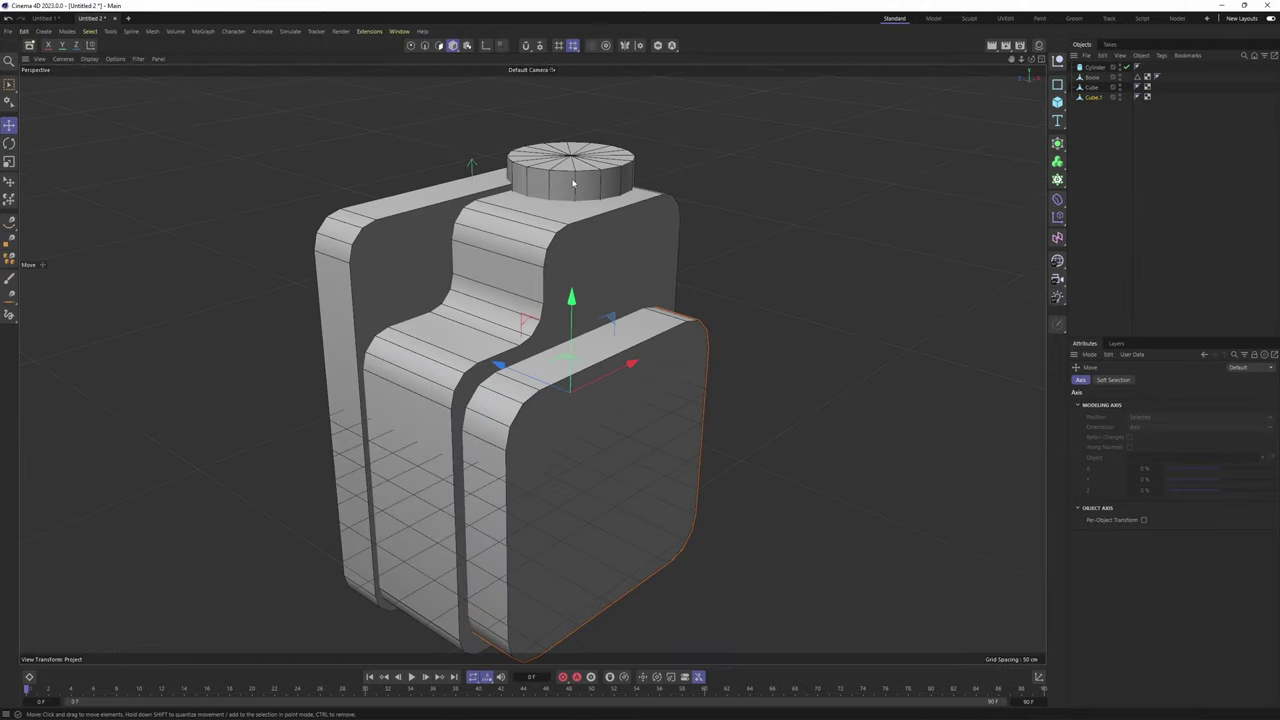
Disable the cylinder and hide the speaker panel block, leaving only the back slab and the notched body displayed
click(573, 183)
click(1127, 68)
alt+drag(664, 200, 749, 194)
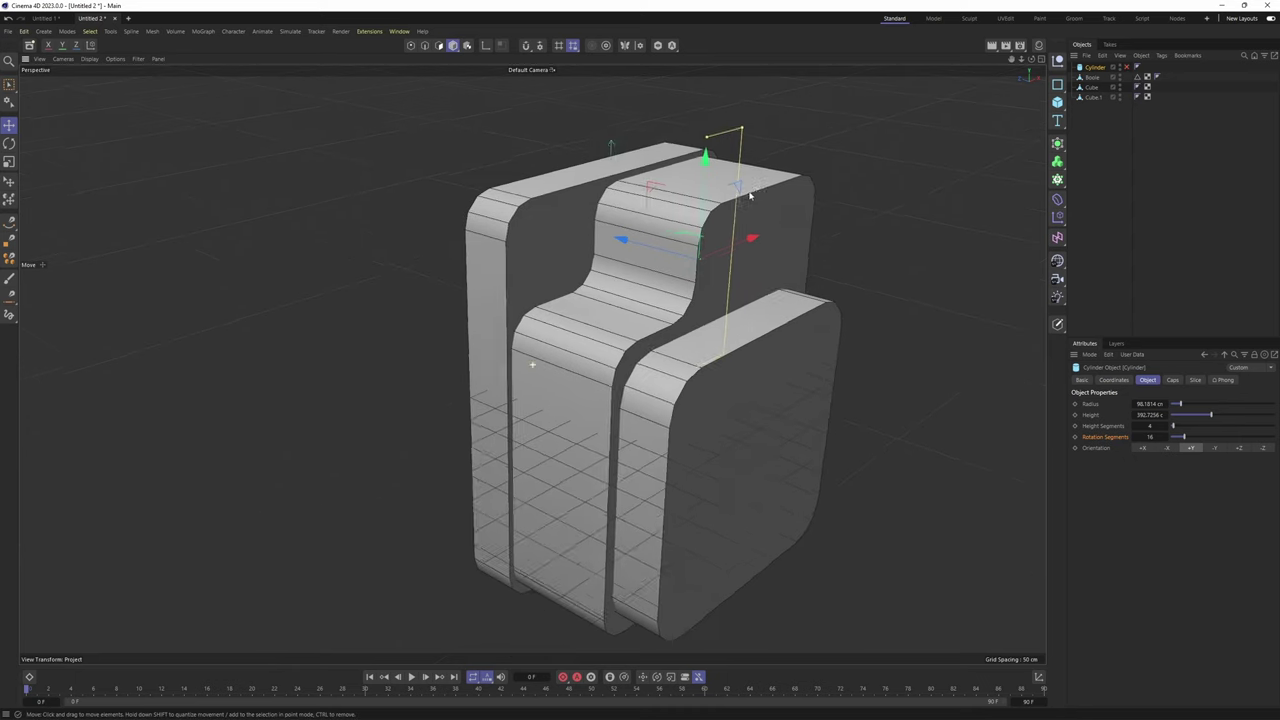
alt+right_drag(749, 194, 794, 197)
alt+drag(655, 232, 714, 238)
click(777, 397)
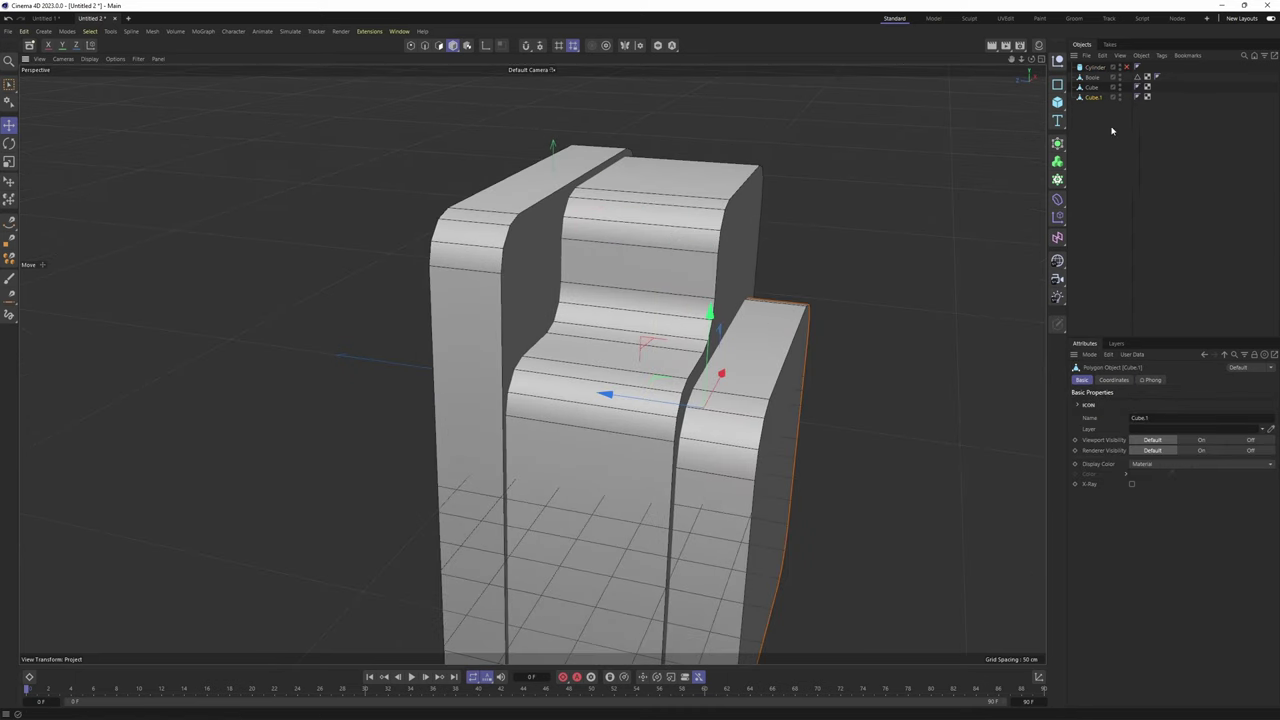
alt+click(1120, 98)
Wrap the back slab in a Boole object and place the notched body inside it as the second operand
alt+drag(752, 190, 694, 223)
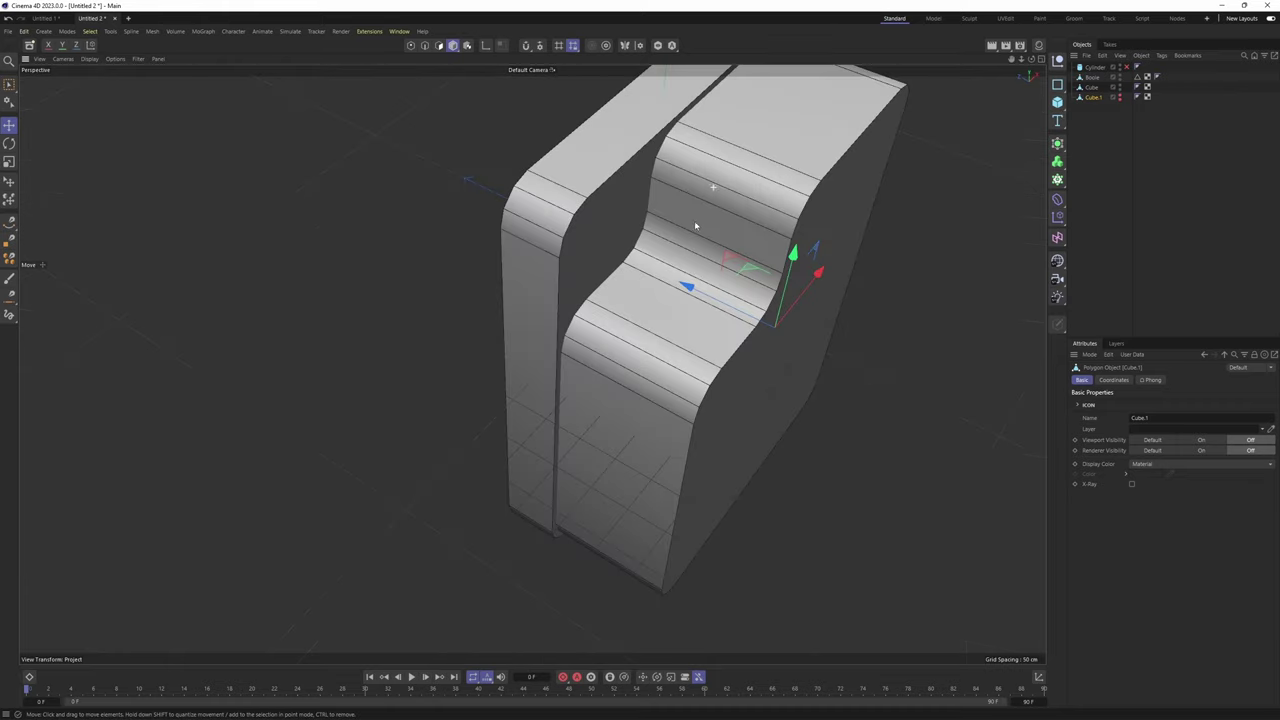
alt+right_drag(694, 223, 734, 209)
alt+drag(650, 300, 708, 282)
click(700, 287)
click(529, 281)
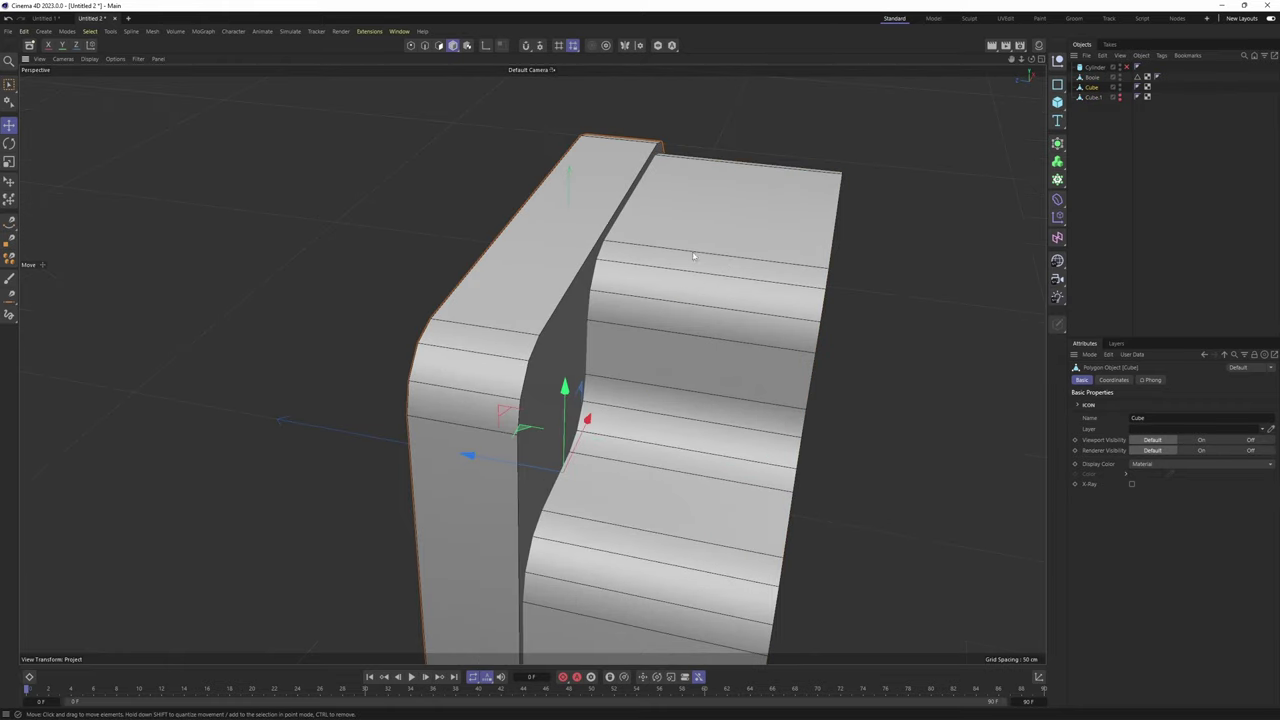
alt+drag(560, 280, 480, 236)
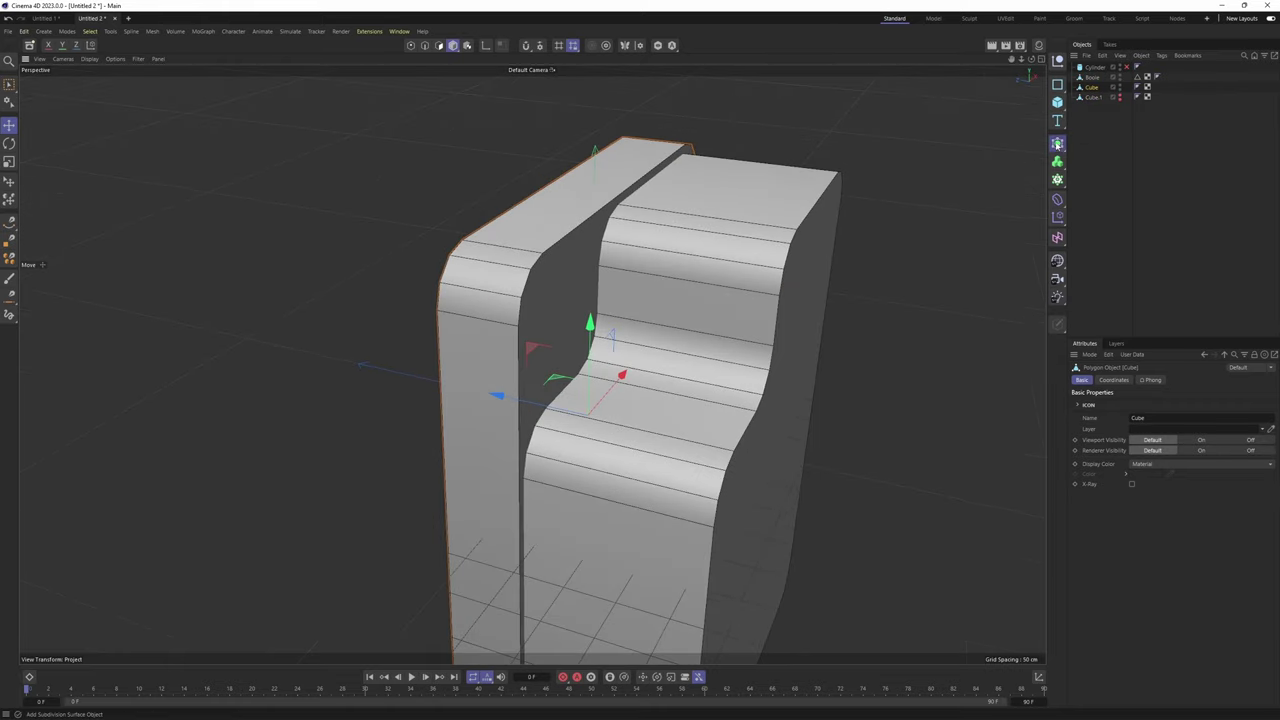
click(1058, 144)
alt+click(1170, 222)
click(1096, 108)
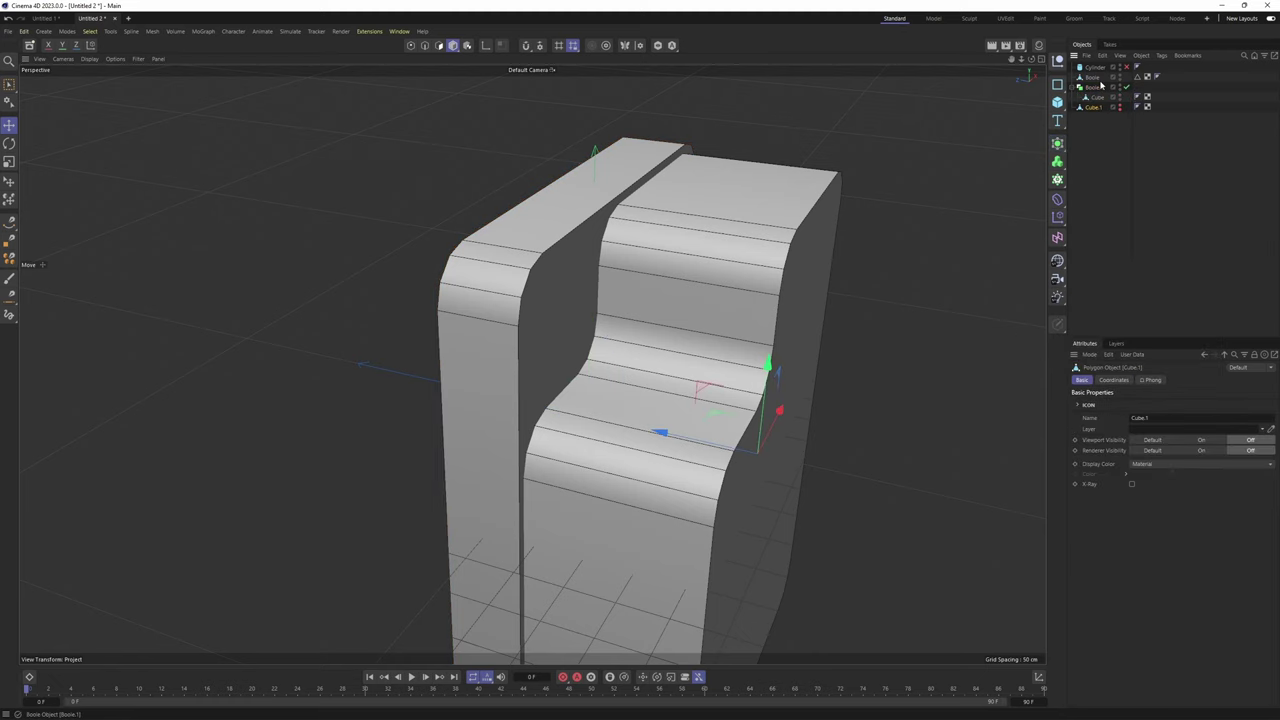
click(1091, 79)
drag(1103, 103, 1104, 102)
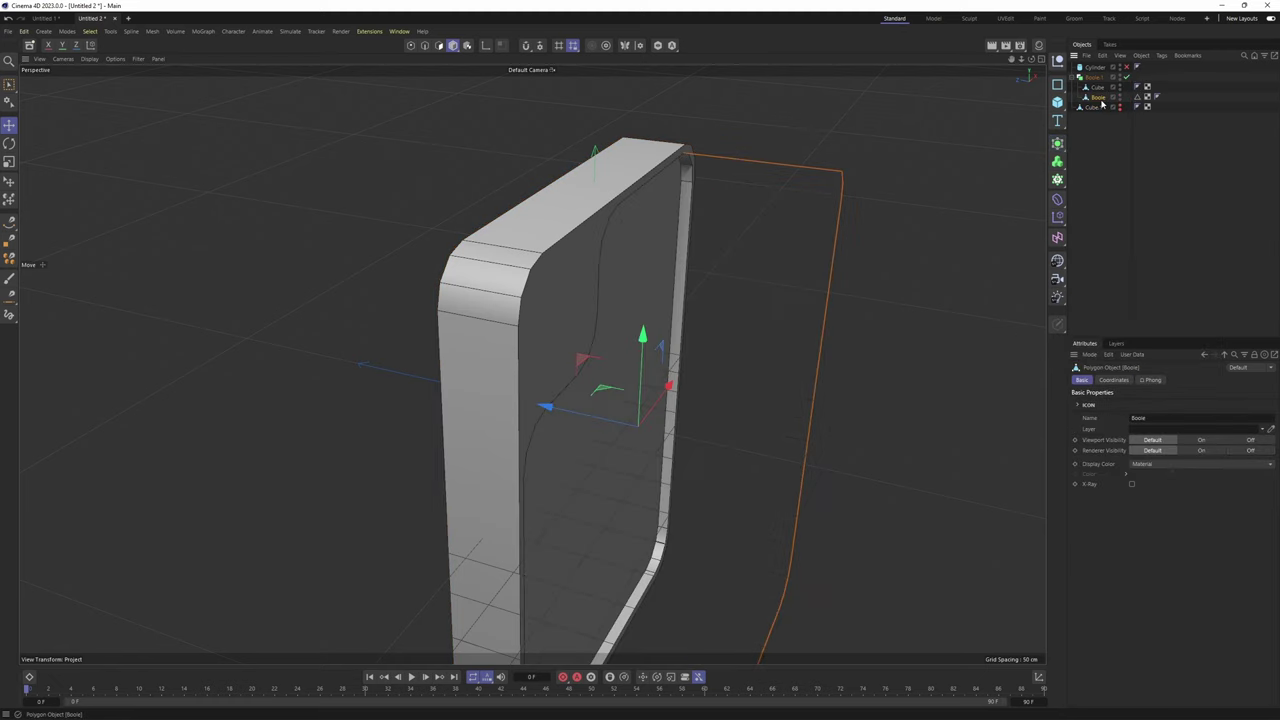
Set the Boolean type combining the back slab and notched body to A union B
alt+middle_drag(765, 237, 754, 180)
alt+drag(754, 180, 735, 228)
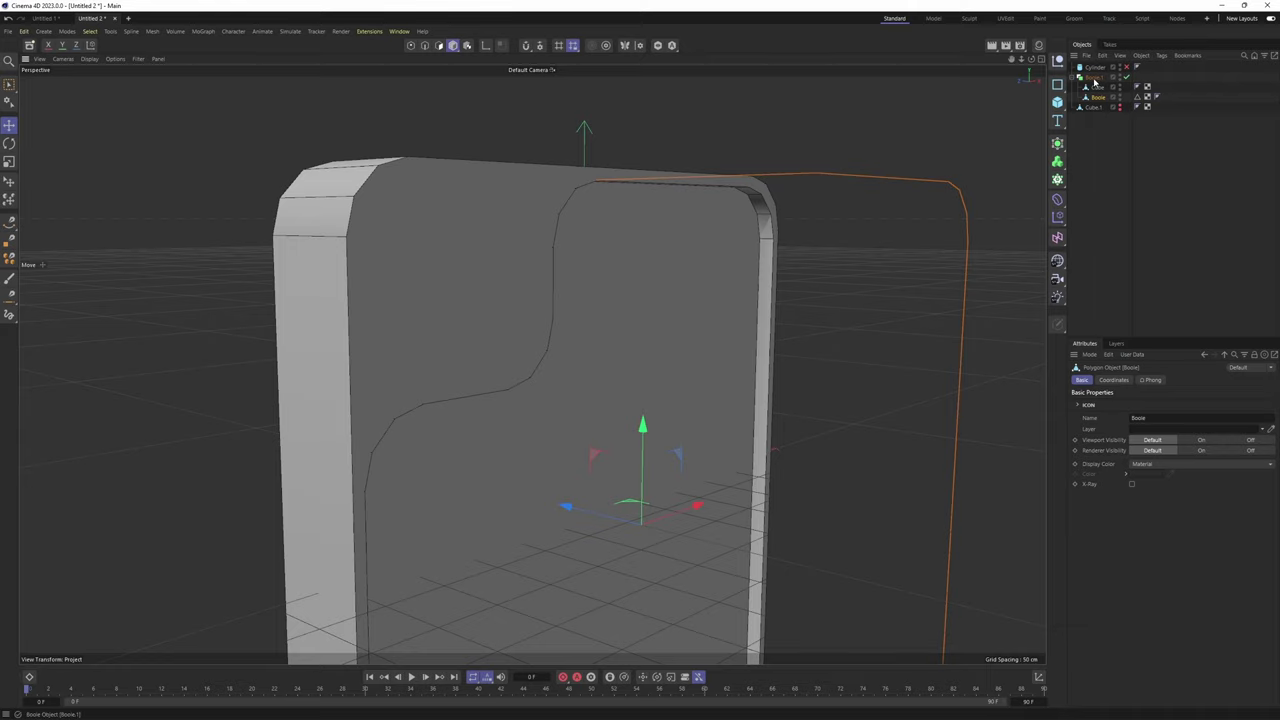
click(1094, 78)
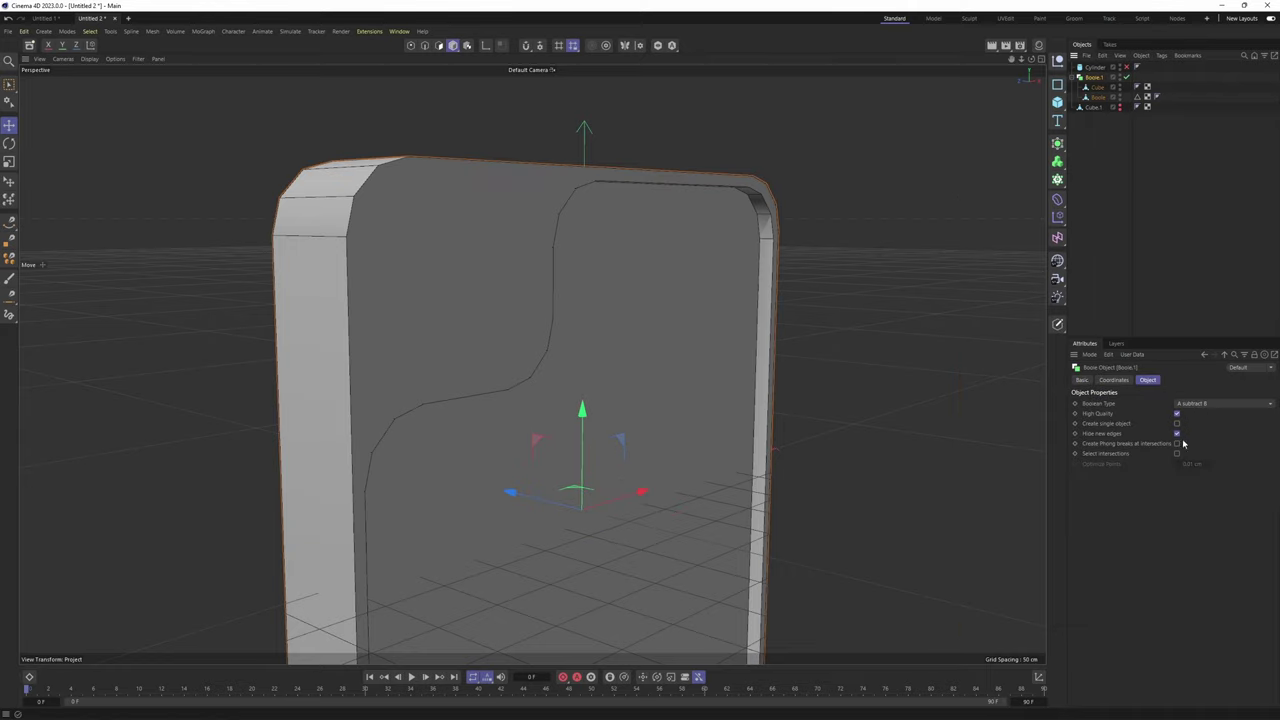
click(1219, 404)
click(1209, 418)
alt+drag(742, 350, 815, 405)
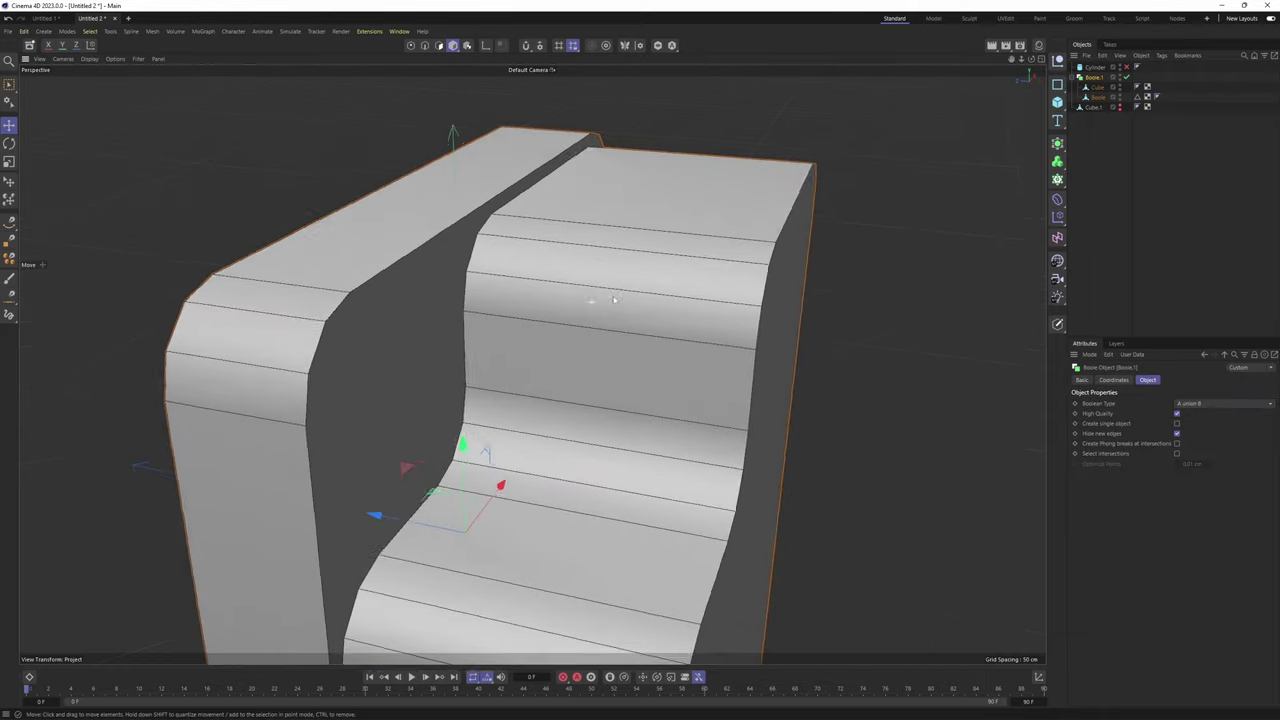
Examine the union of the back slab and notched body from several sides, comparing it with the Boole switched off
scroll(602, 308, up, 5)
alt+drag(602, 310, 688, 282)
alt+middle_drag(554, 317, 586, 298)
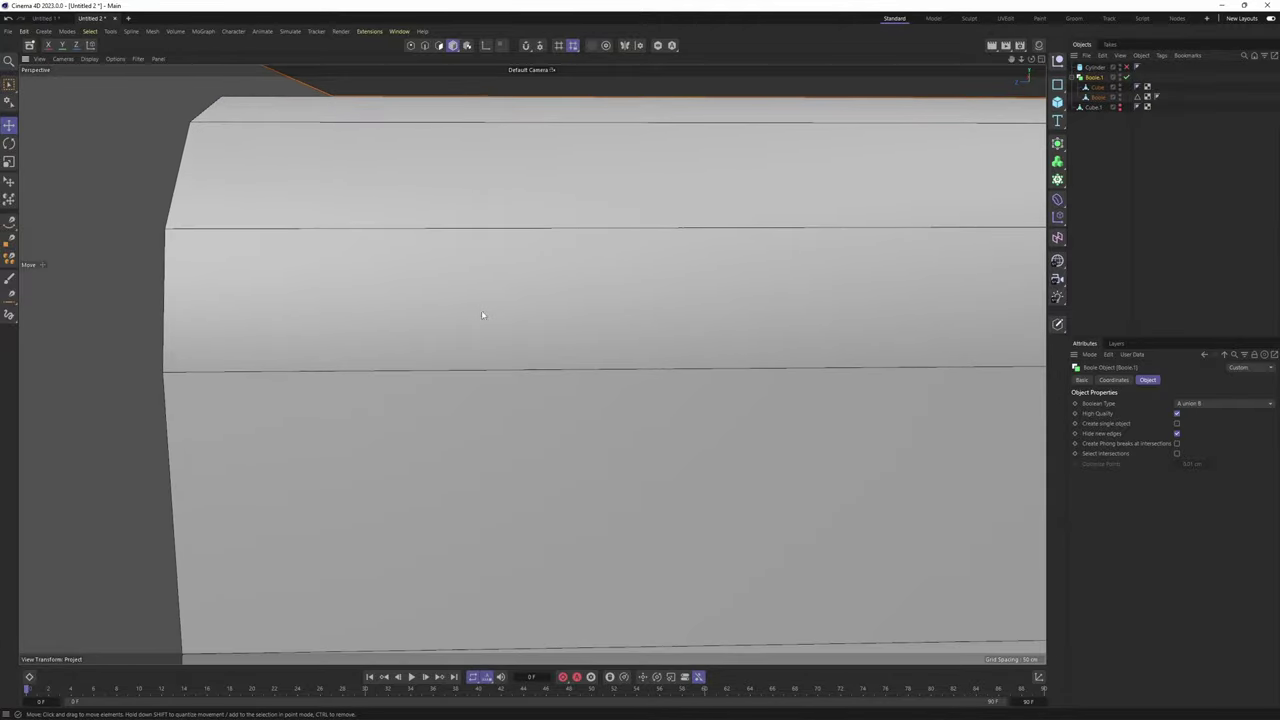
alt+right_drag(437, 306, 531, 363)
alt+drag(483, 298, 576, 259)
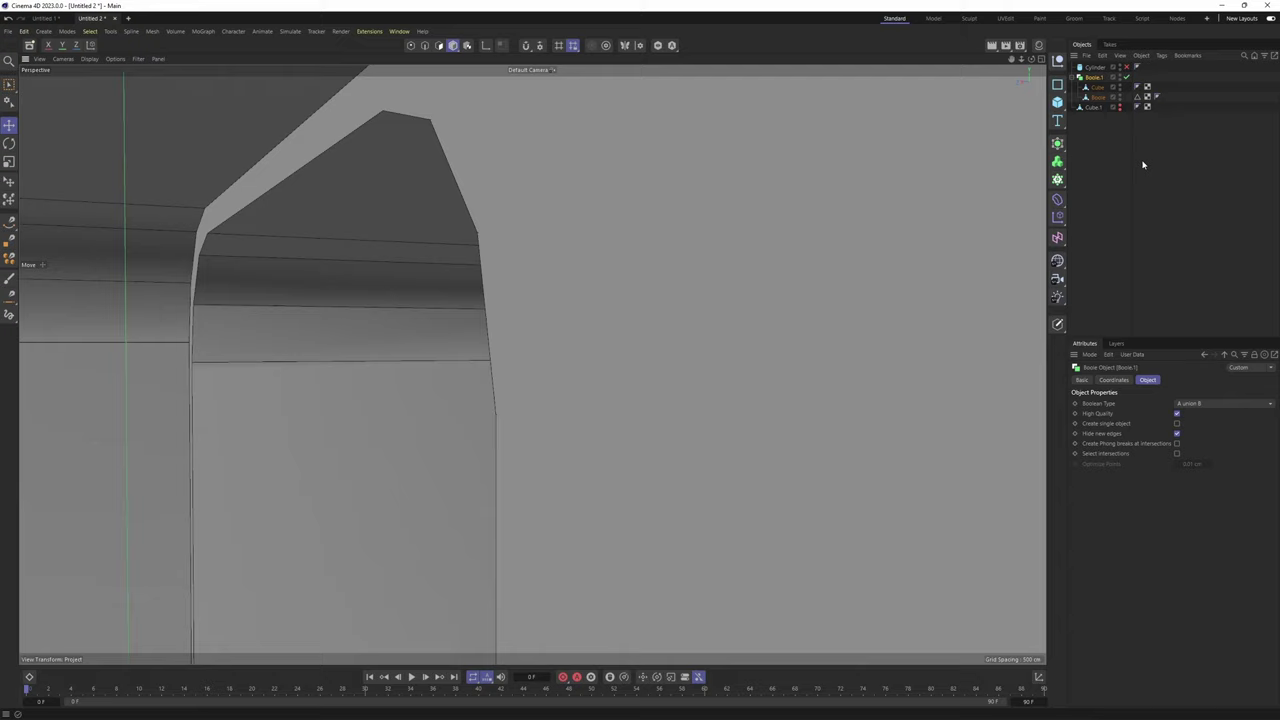
click(1127, 78)
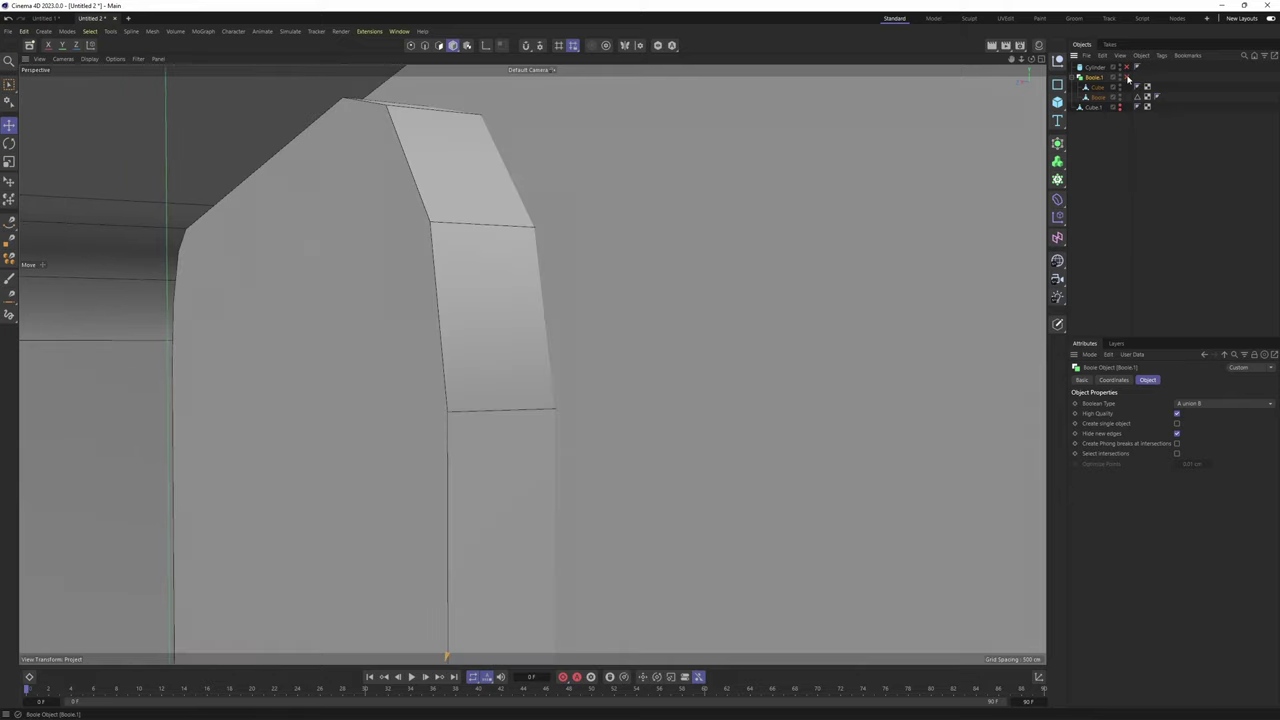
click(1127, 78)
alt+drag(672, 220, 574, 201)
alt+drag(381, 126, 484, 287)
scroll(384, 225, down, 3)
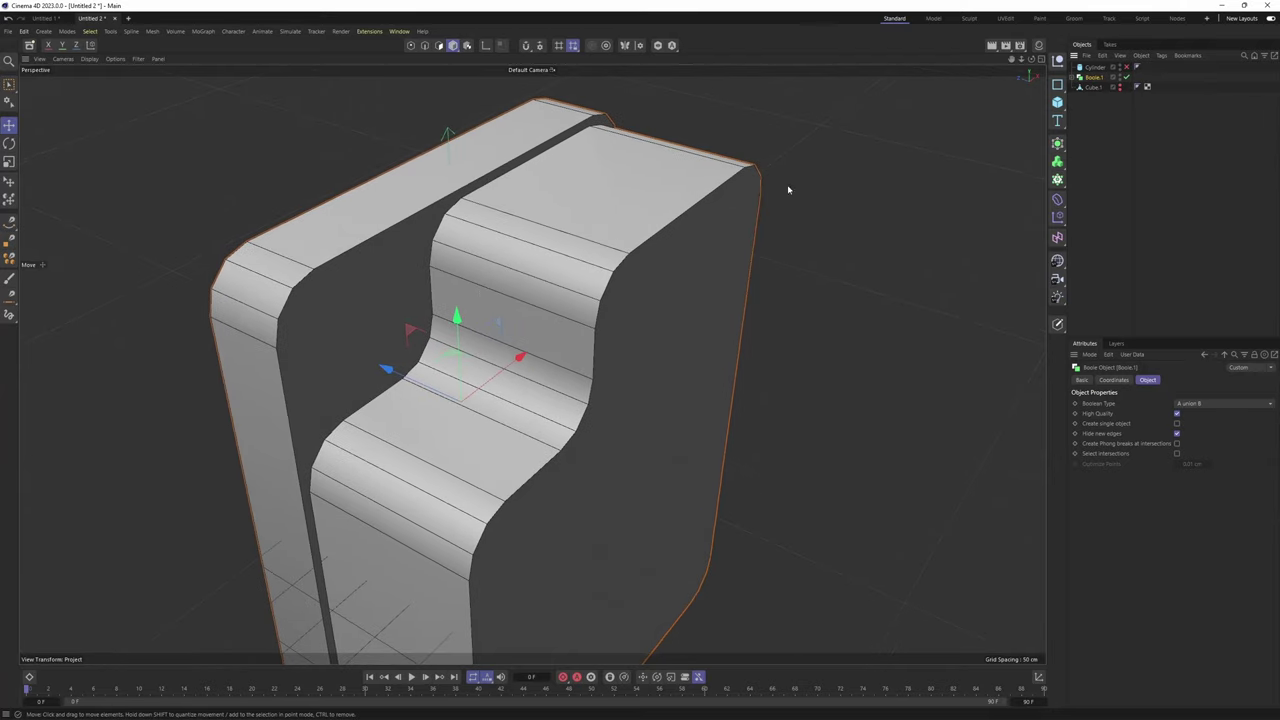
Wrap the first Boole in a second Boole, unhide the speaker panel block and place it inside as the second operand
scroll(788, 190, down, 2)
click(1057, 143)
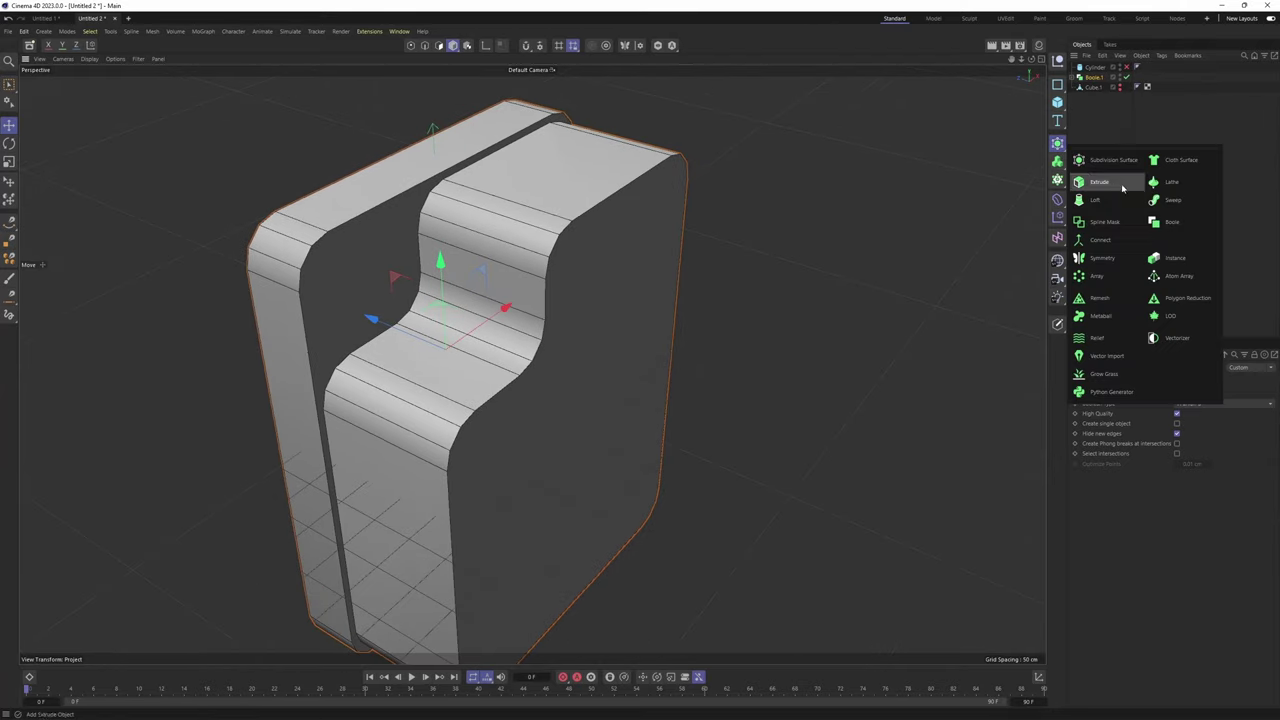
click(1175, 222)
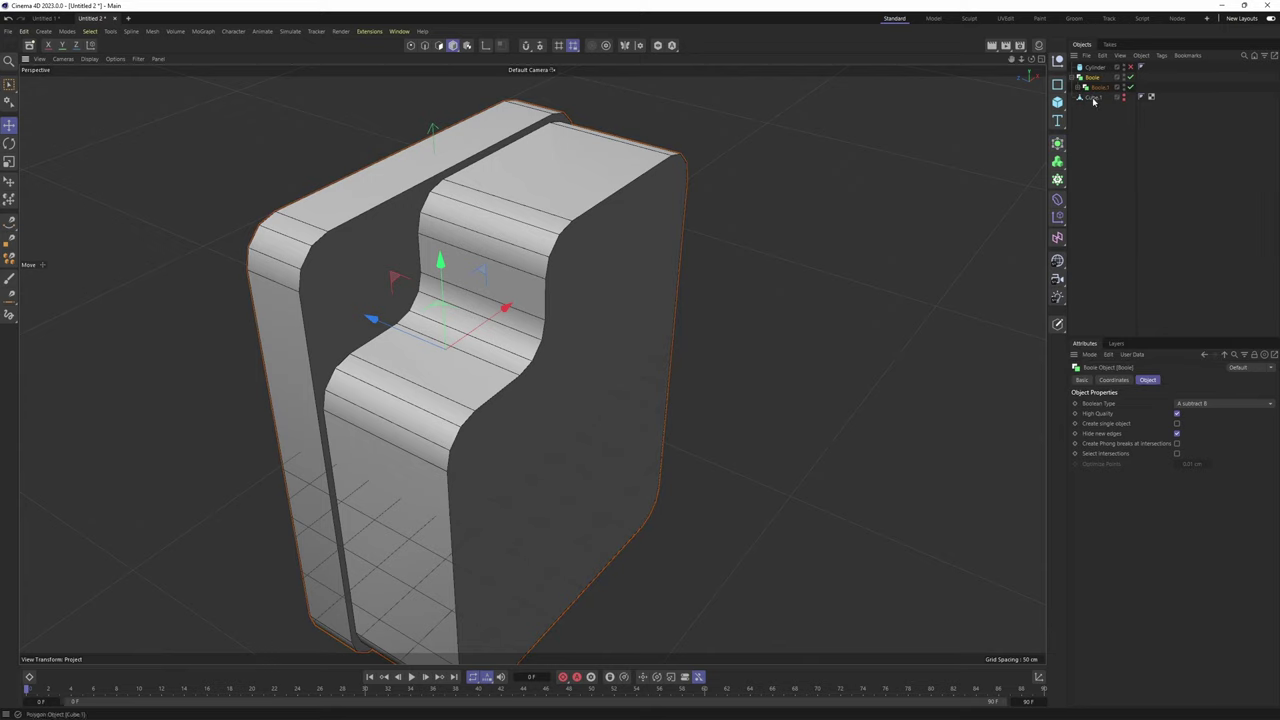
click(1125, 97)
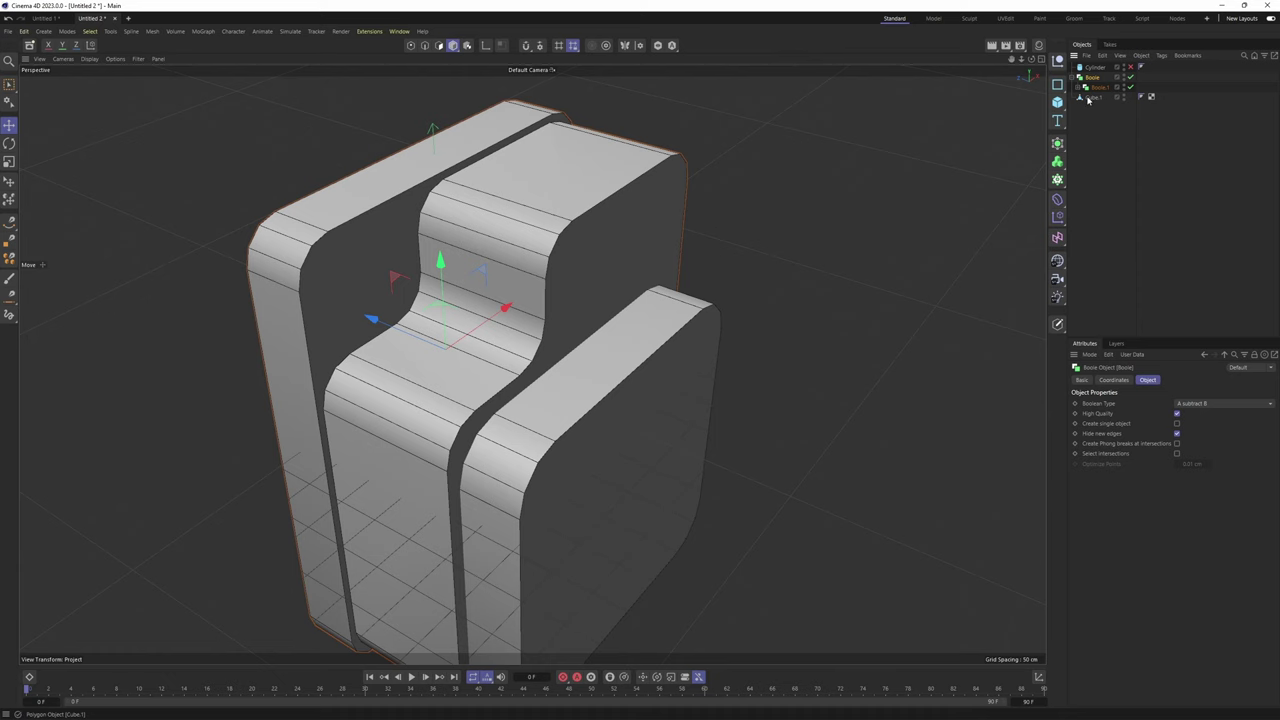
drag(1098, 92, 1097, 96)
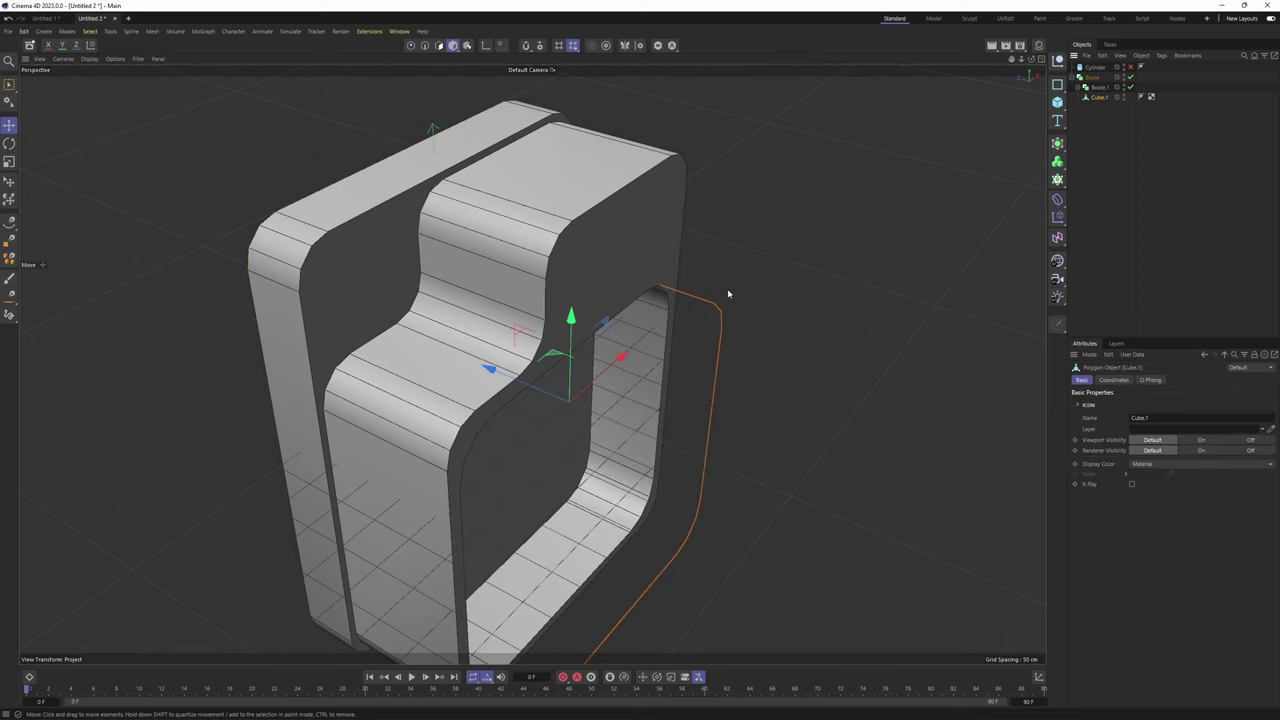
Set the outer Boole joining the speaker panel block to the body to A union B
alt+middle_drag(728, 294, 757, 198)
click(1093, 78)
click(1212, 404)
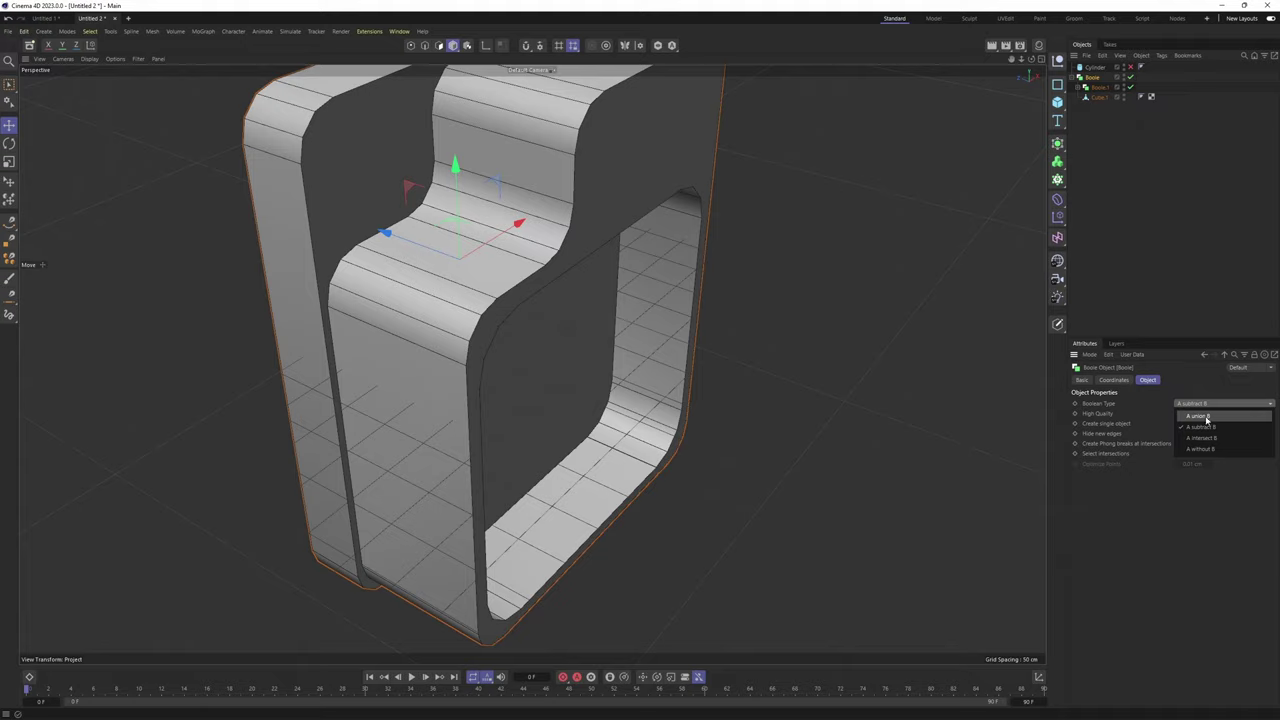
click(1206, 417)
Examine up close, from outside and inside, how the speaker panel block merges with the notched body
scroll(711, 338, up, 10)
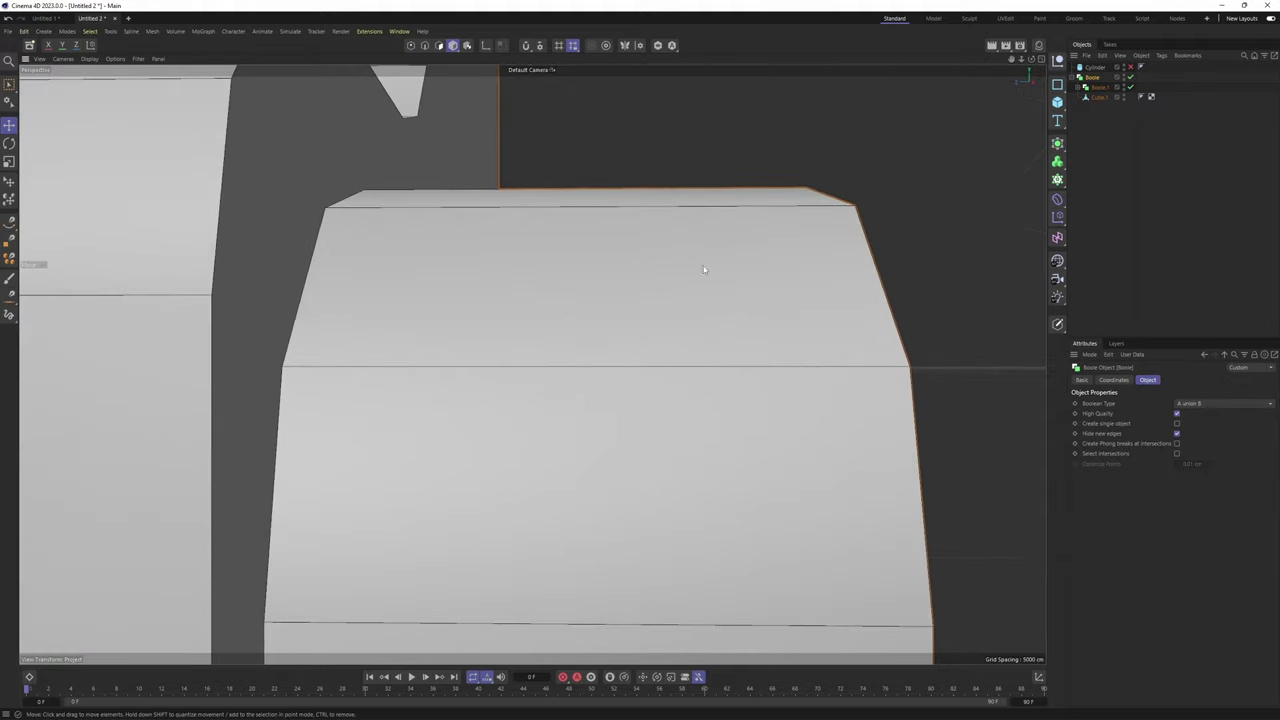
scroll(704, 269, up, 10)
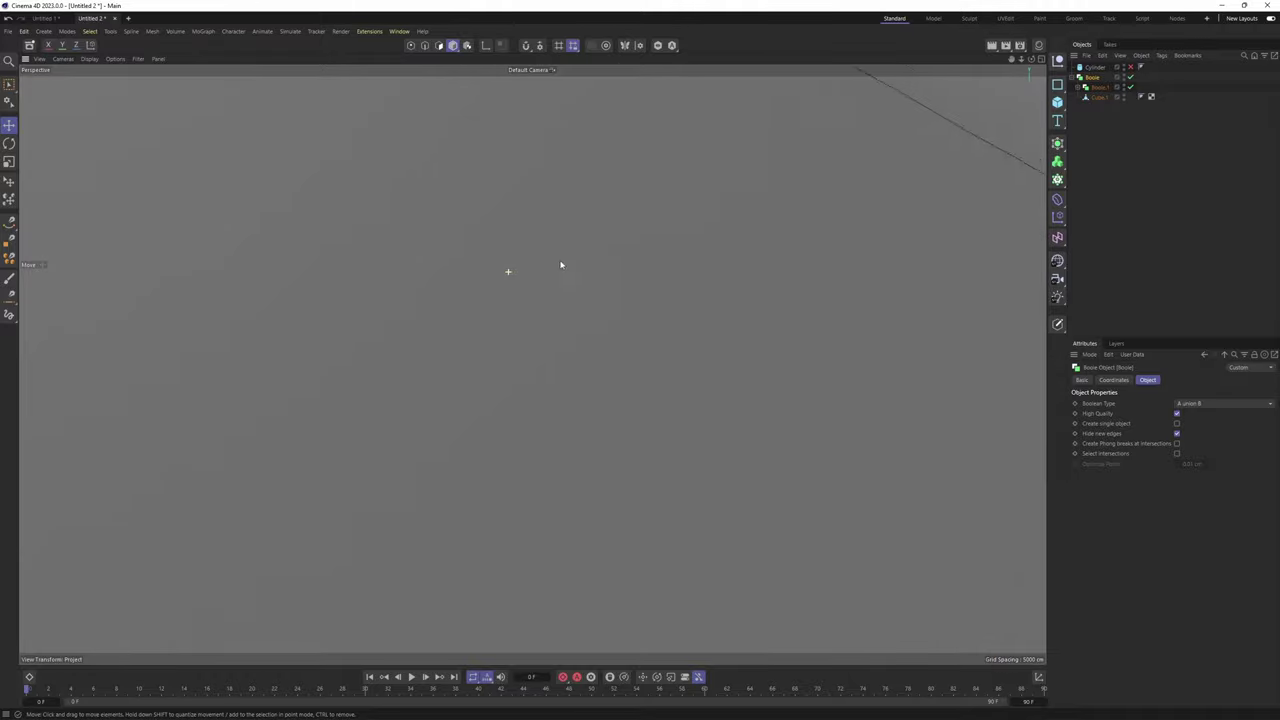
scroll(550, 238, down, 3)
scroll(480, 262, up, 4)
scroll(573, 242, down, 4)
alt+drag(573, 240, 263, 350)
scroll(523, 346, down, 5)
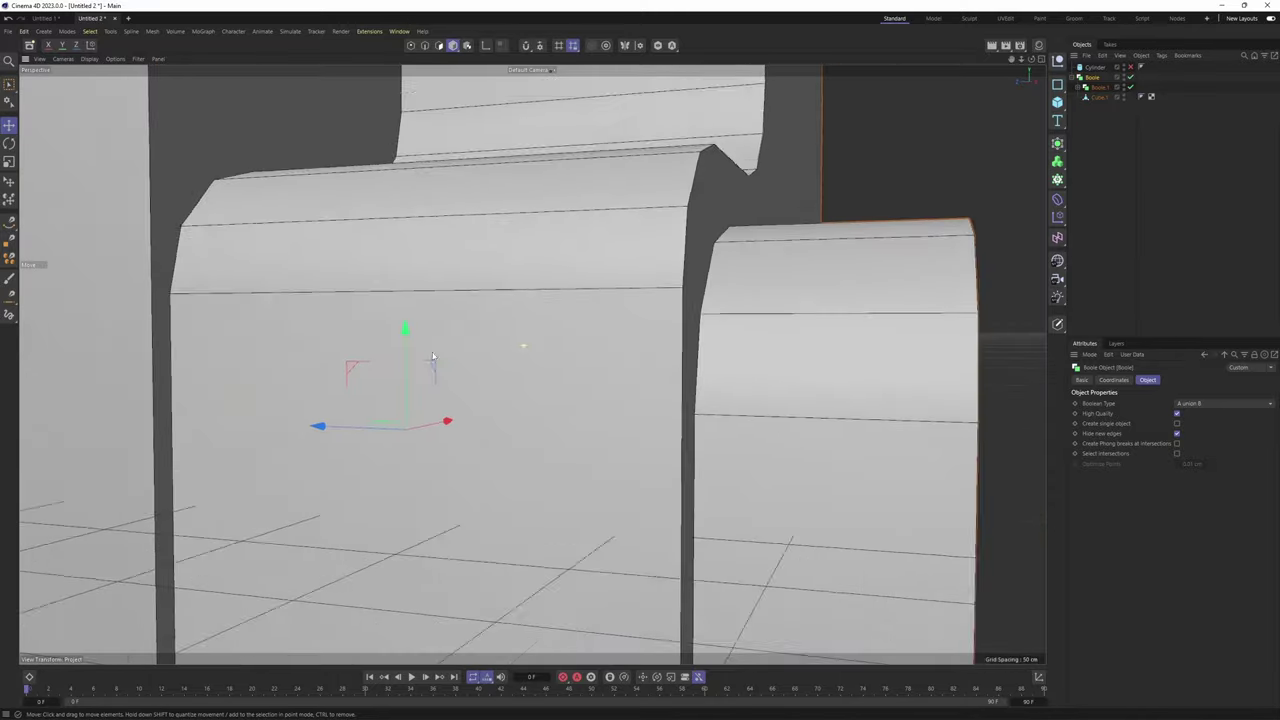
alt+drag(523, 346, 430, 362)
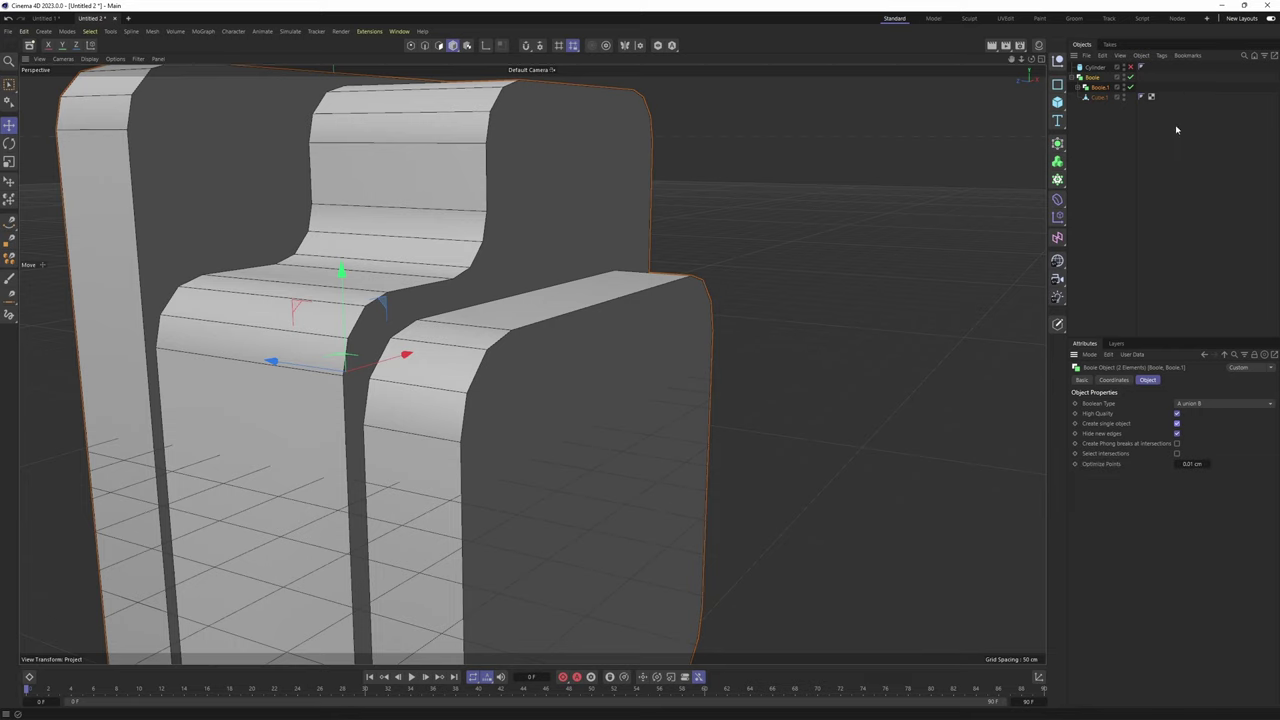
Convert the nested Booles, with Create single object enabled, into one editable mesh and check it from the front
key(c)
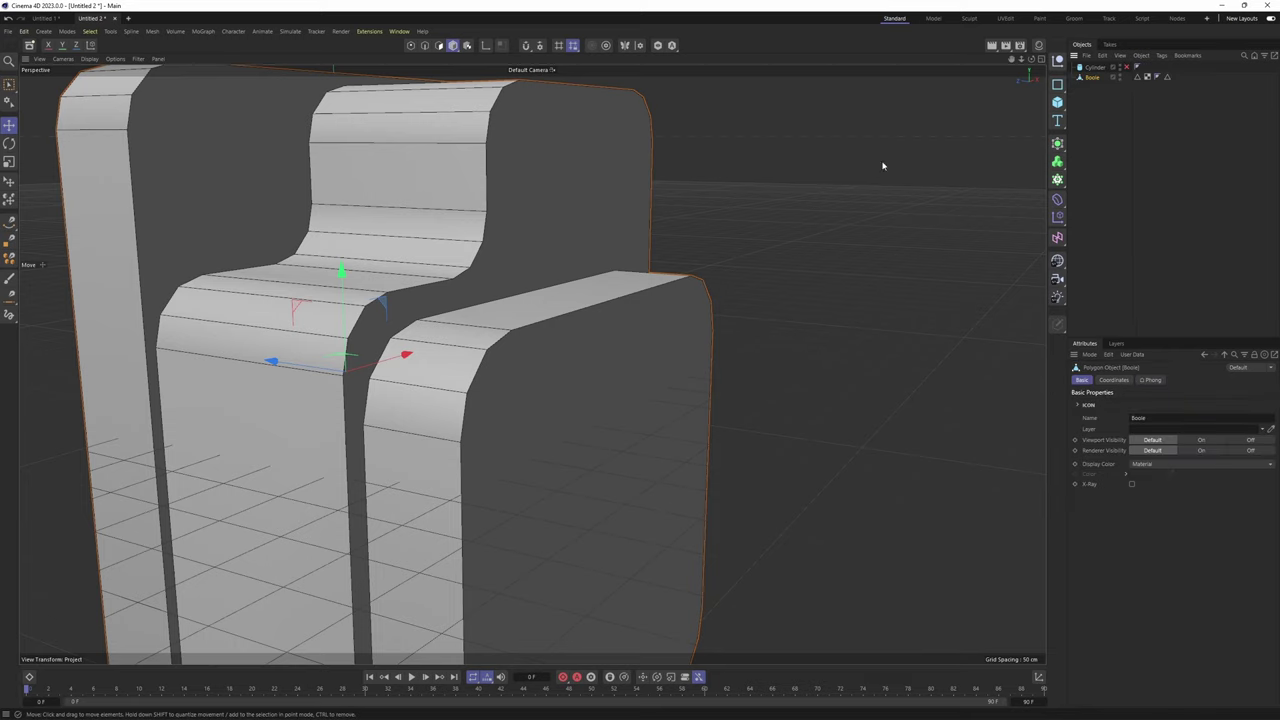
alt+drag(626, 314, 550, 322)
double_click(615, 245)
alt+drag(634, 364, 695, 390)
click(560, 370)
alt+drag(532, 364, 642, 372)
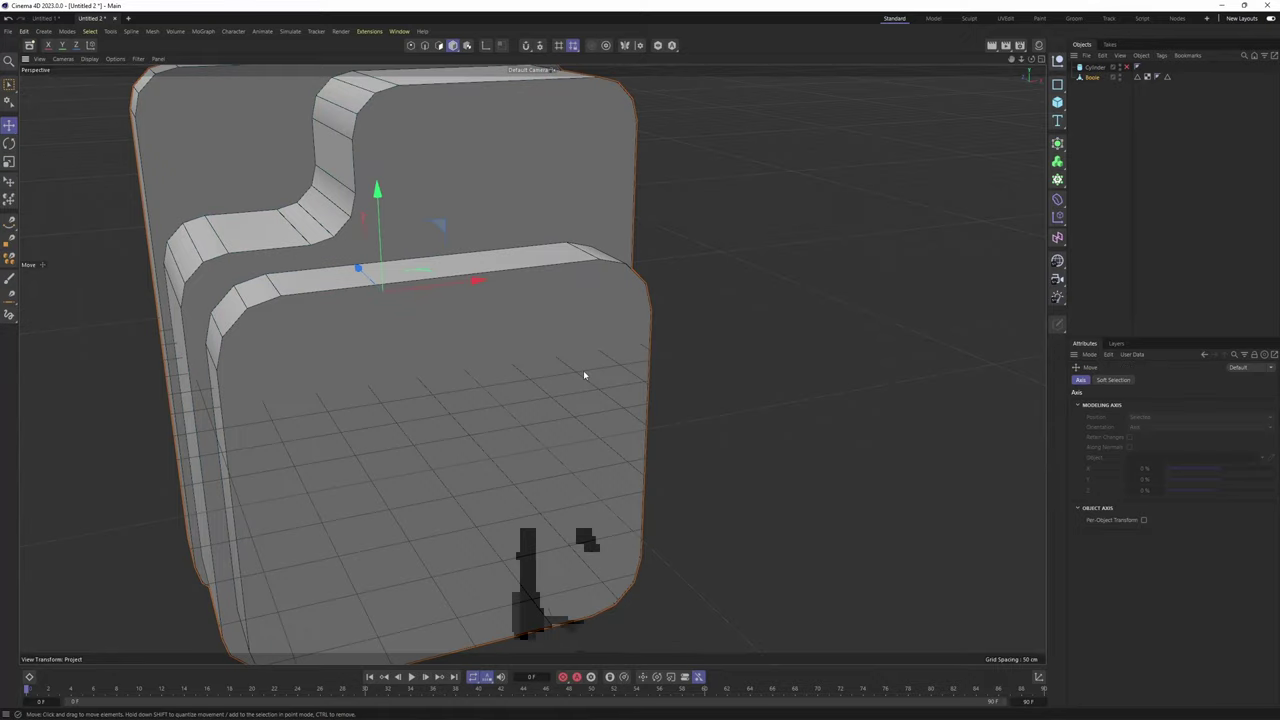
Add a cube, scale it down to the size of the small tab below the ON/OFF switch and place it over that tab in the front view
middle_click(584, 370)
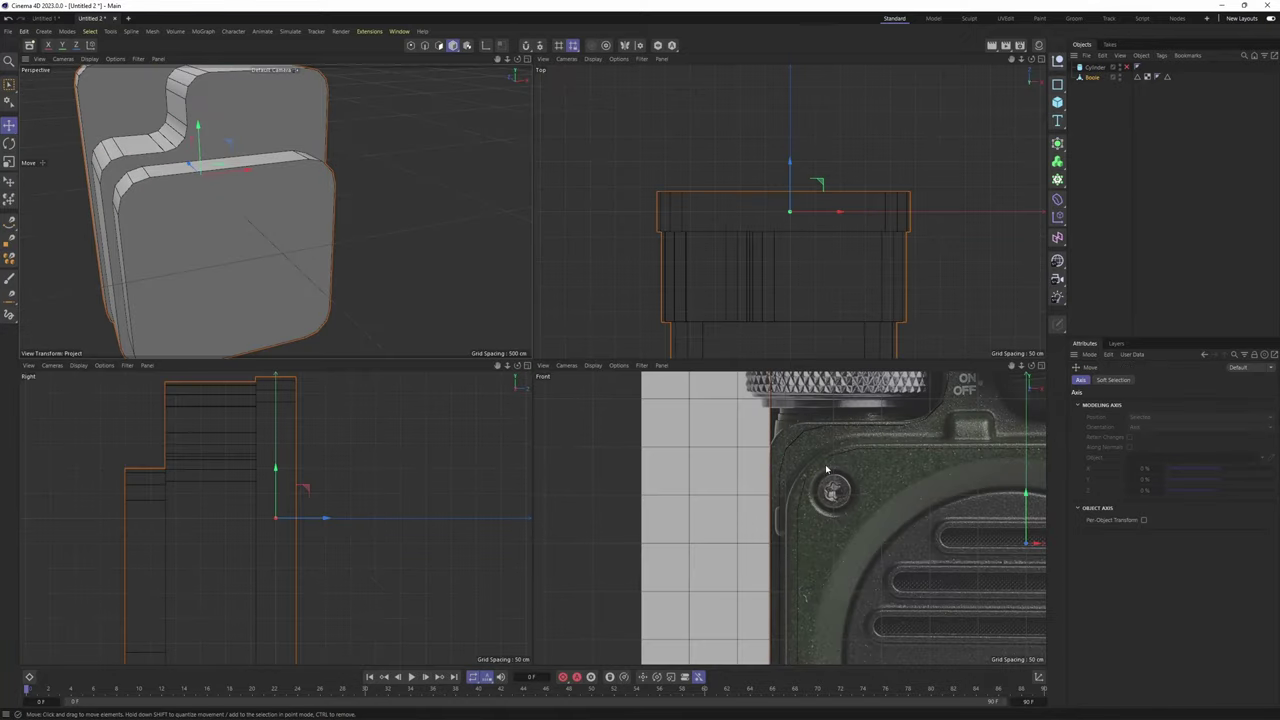
middle_click(824, 469)
alt+right_drag(820, 469, 780, 462)
alt+middle_drag(780, 462, 594, 451)
alt+right_drag(640, 373, 700, 364)
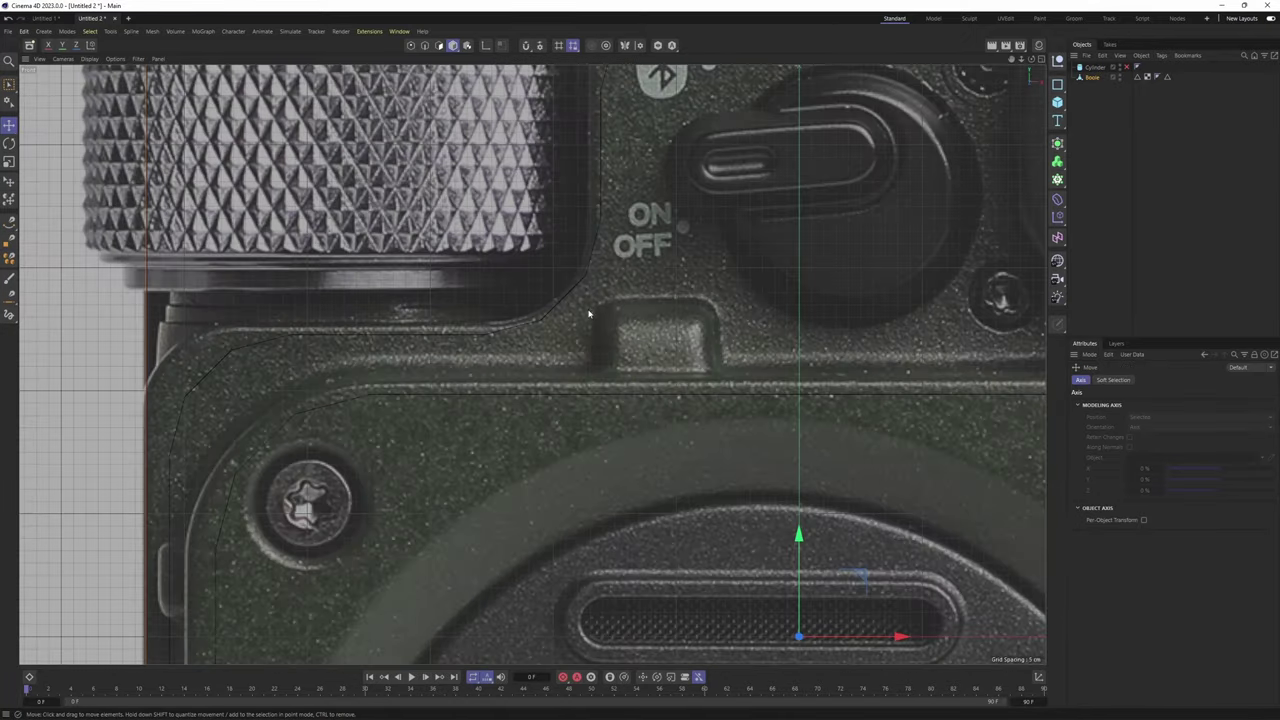
scroll(697, 352, down, 6)
click(1057, 104)
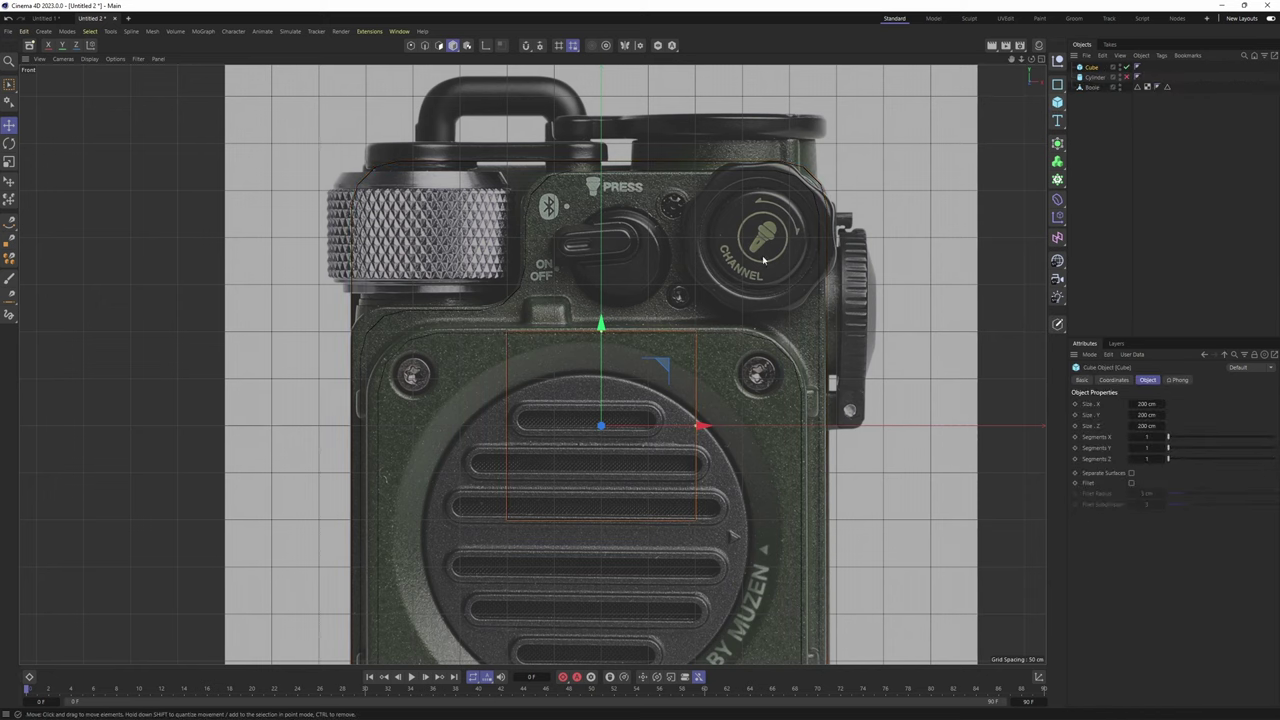
key(t)
scroll(643, 401, up, 3)
key(e)
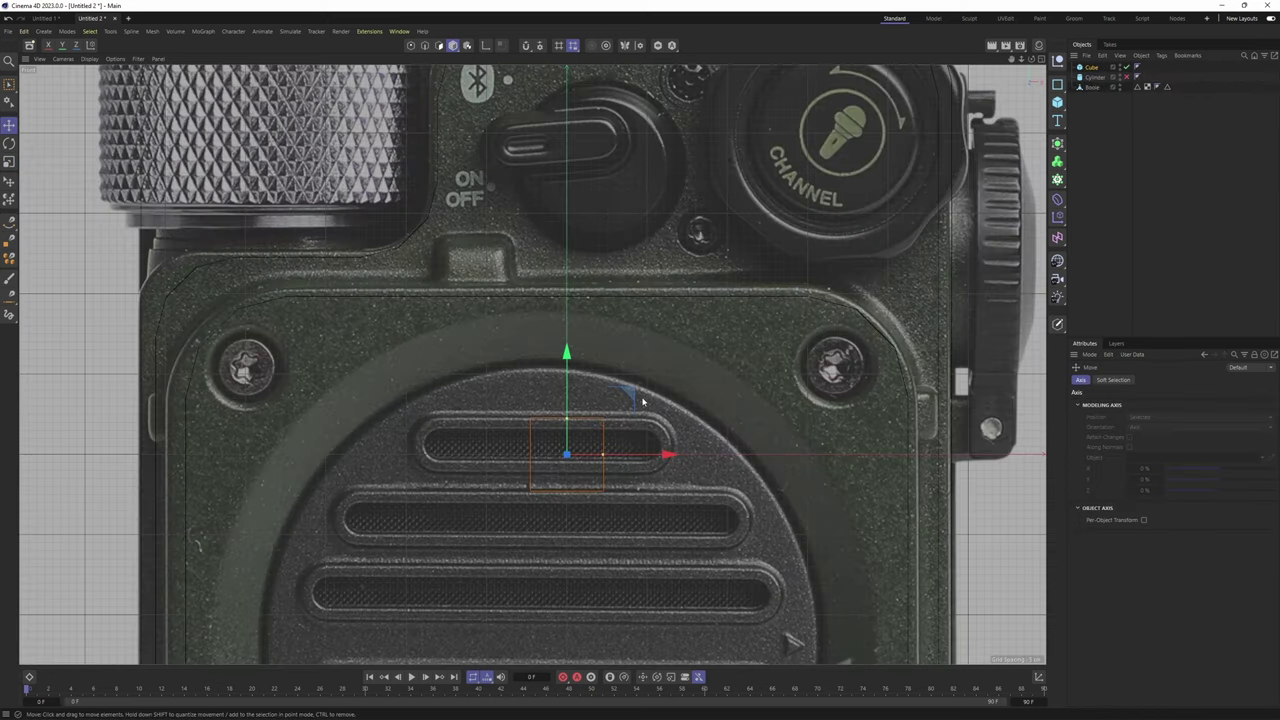
Move the small cube forward in depth until it sits on the speaker panel's top surface, against the body's front face
middle_click(535, 214)
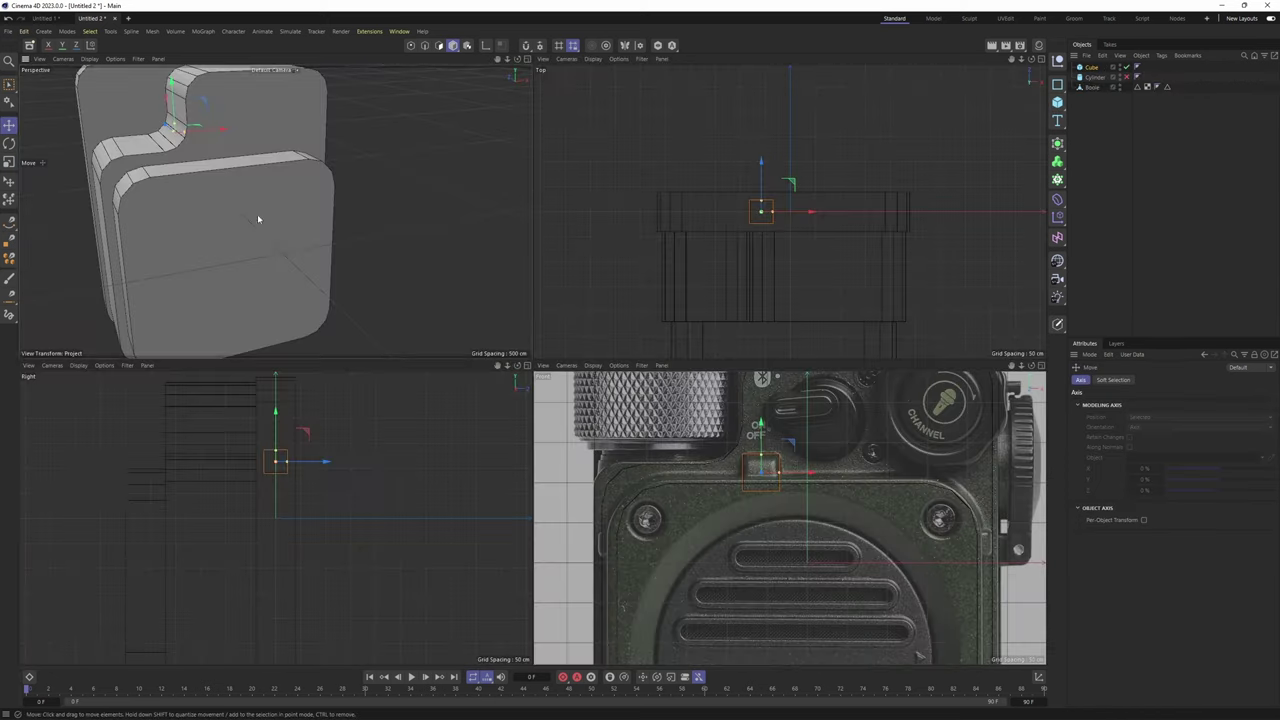
middle_click(257, 215)
alt+drag(257, 215, 586, 249)
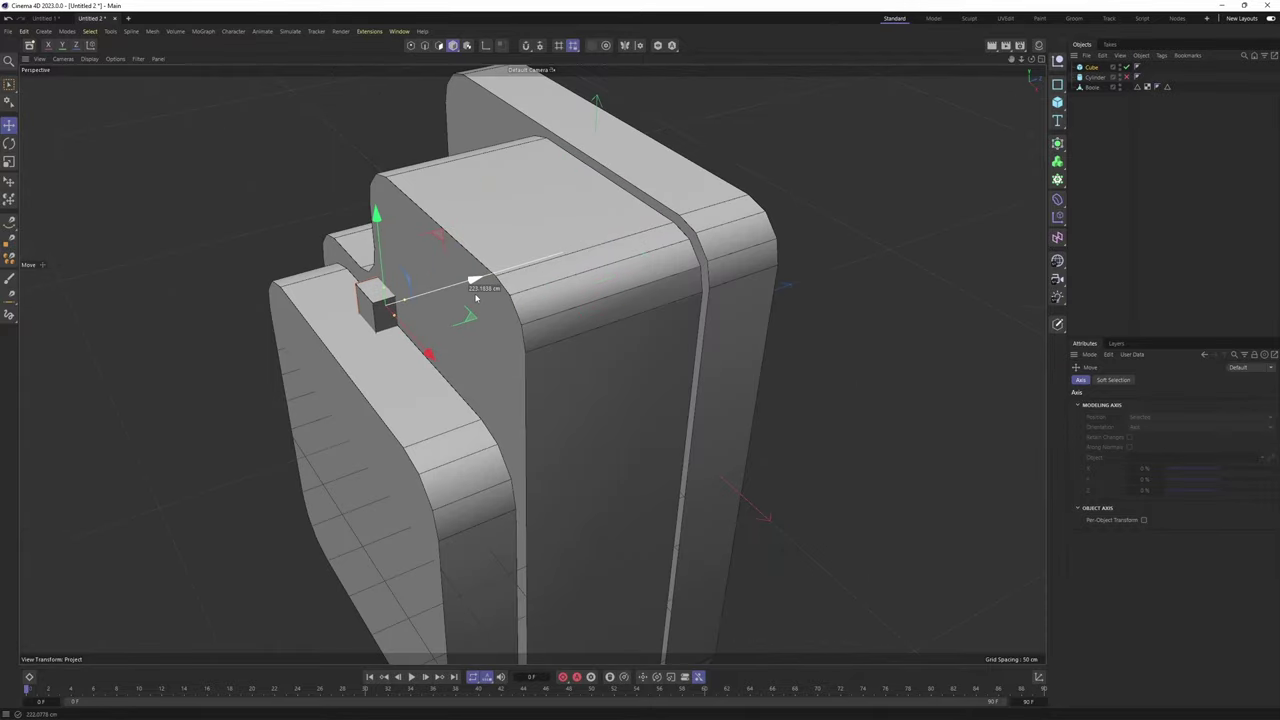
alt+drag(474, 300, 578, 289)
scroll(653, 265, down, 5)
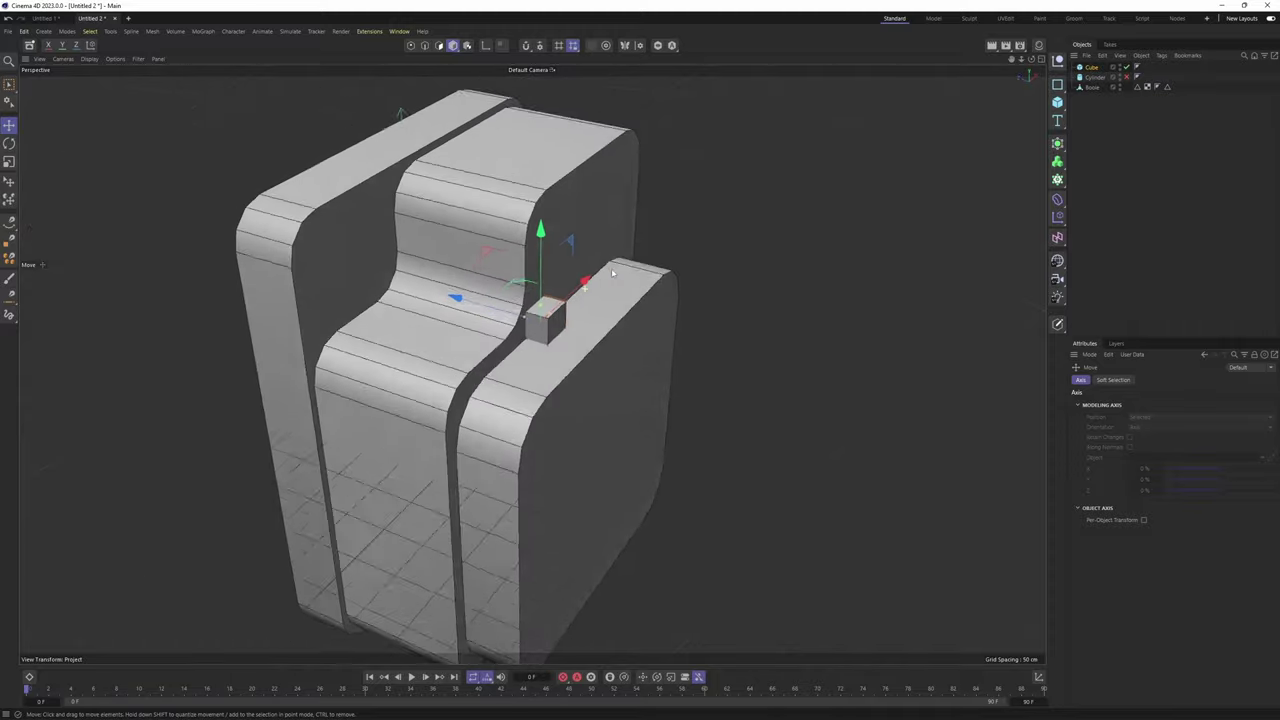
scroll(560, 288, up, 4)
alt+drag(549, 286, 489, 329)
scroll(602, 347, up, 4)
alt+middle_drag(603, 347, 493, 322)
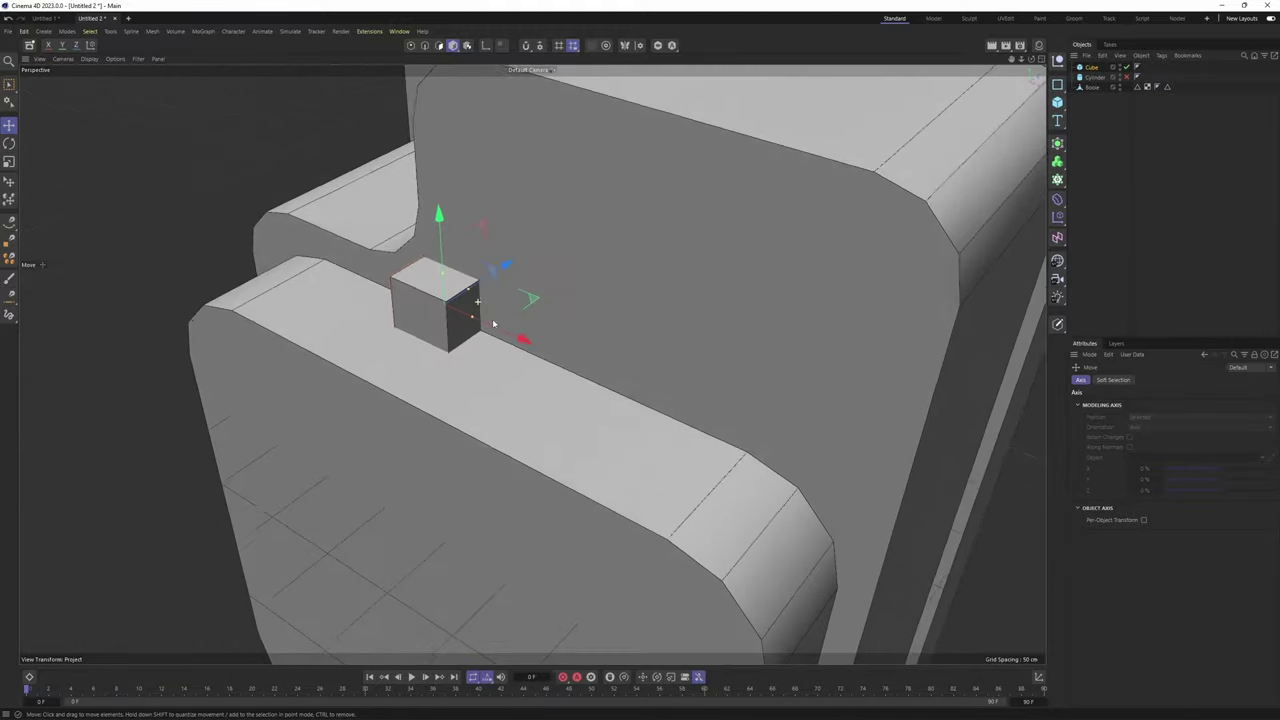
scroll(497, 280, down, 3)
scroll(493, 304, up, 5)
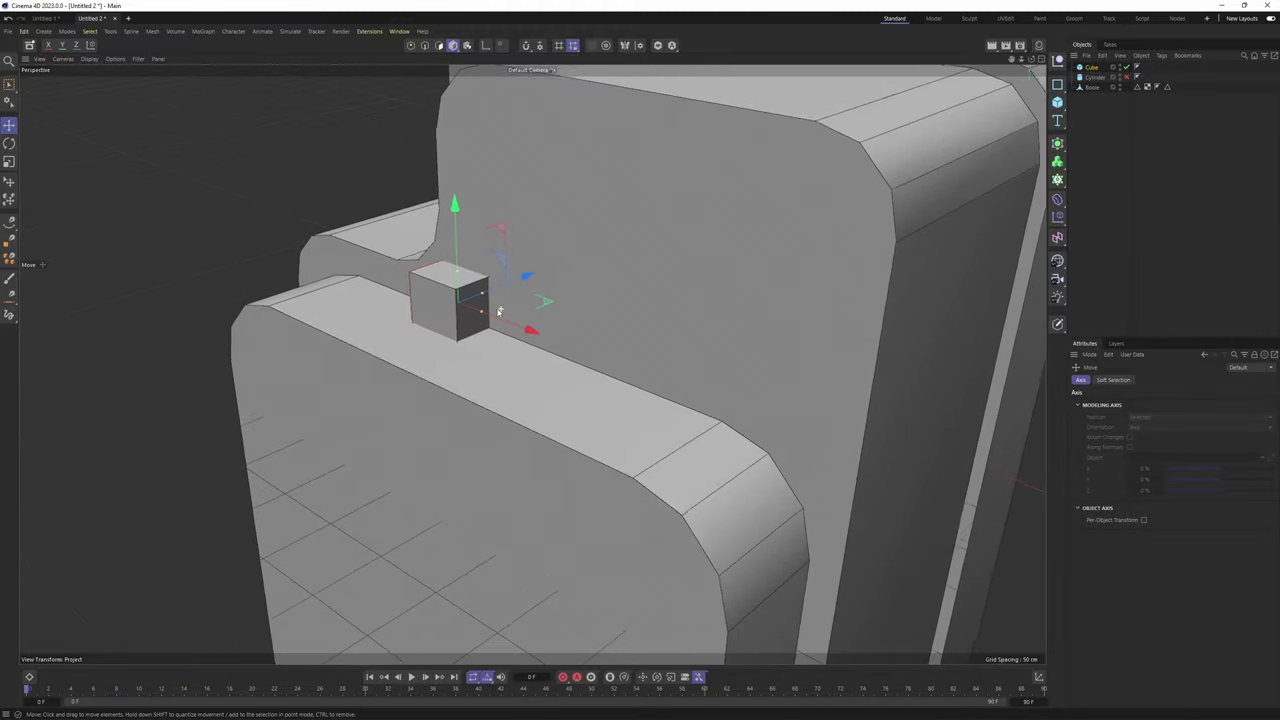
Make the cube editable, select its front top edge and set the move axis orientation to World
key(c)
key(Return)
key(Return)
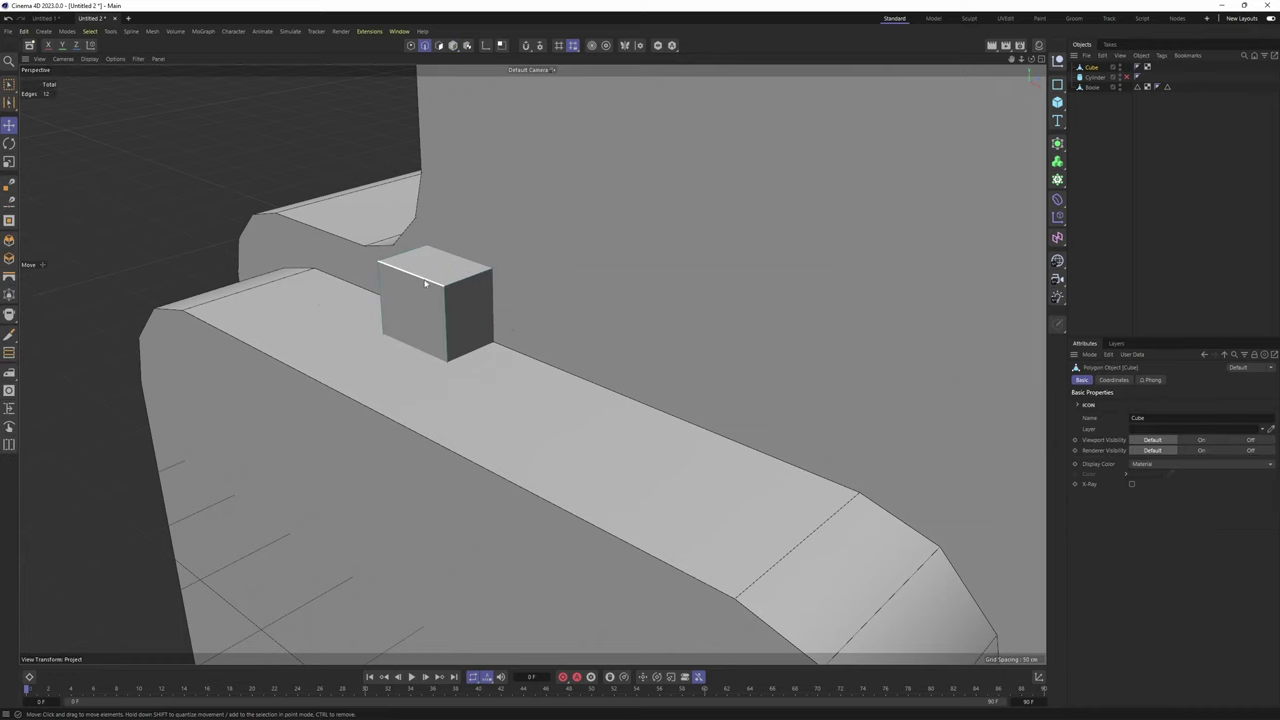
alt+drag(427, 271, 418, 325)
alt+middle_drag(421, 271, 474, 320)
scroll(489, 332, up, 3)
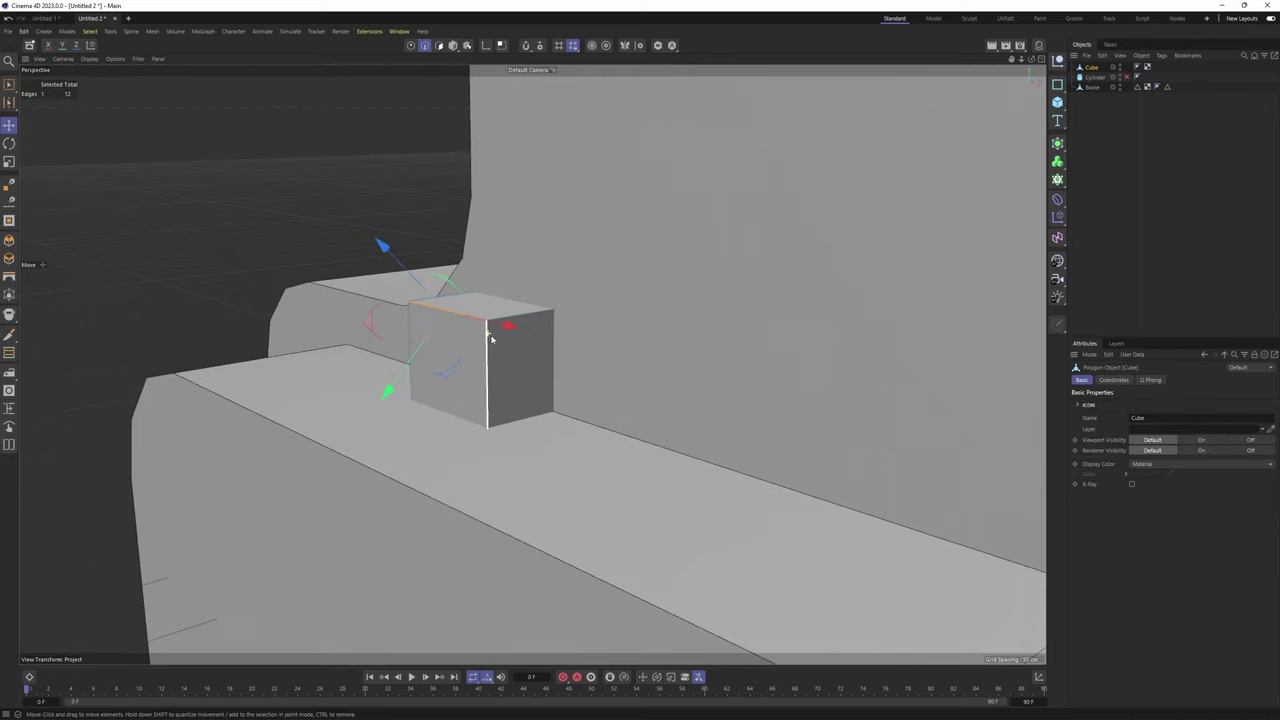
right_click(503, 329)
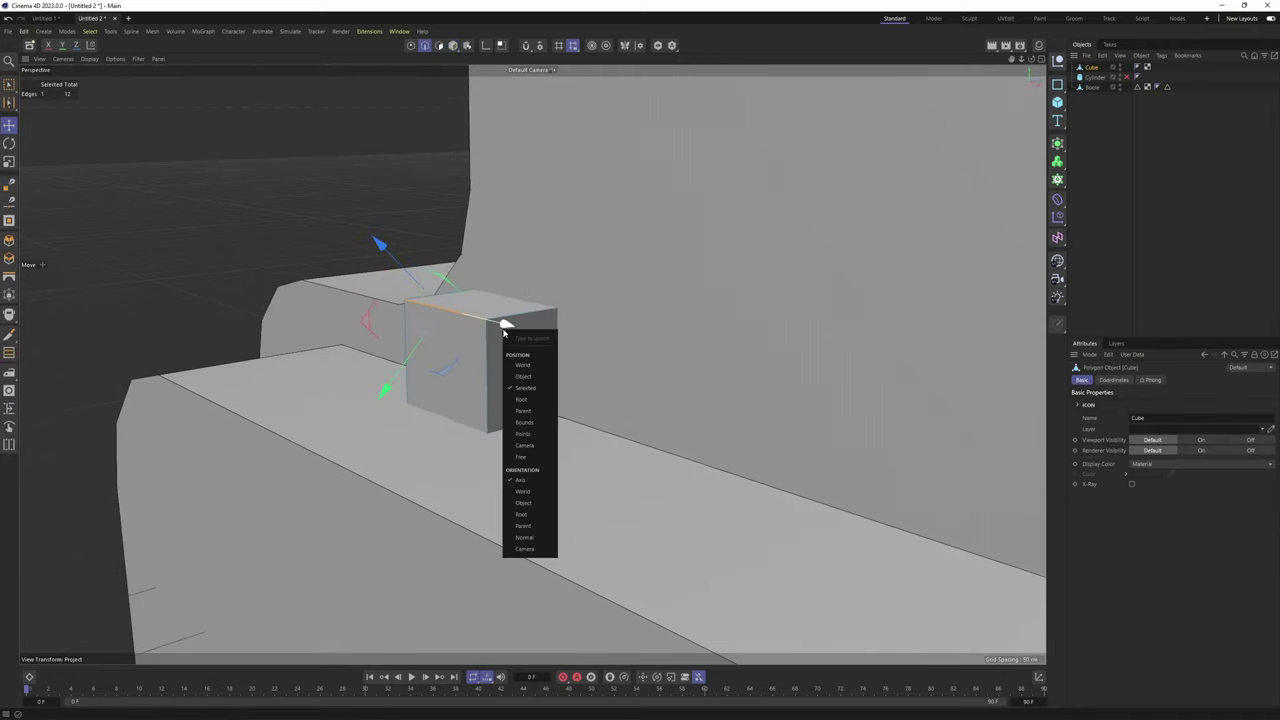
click(533, 497)
scroll(491, 313, down, 3)
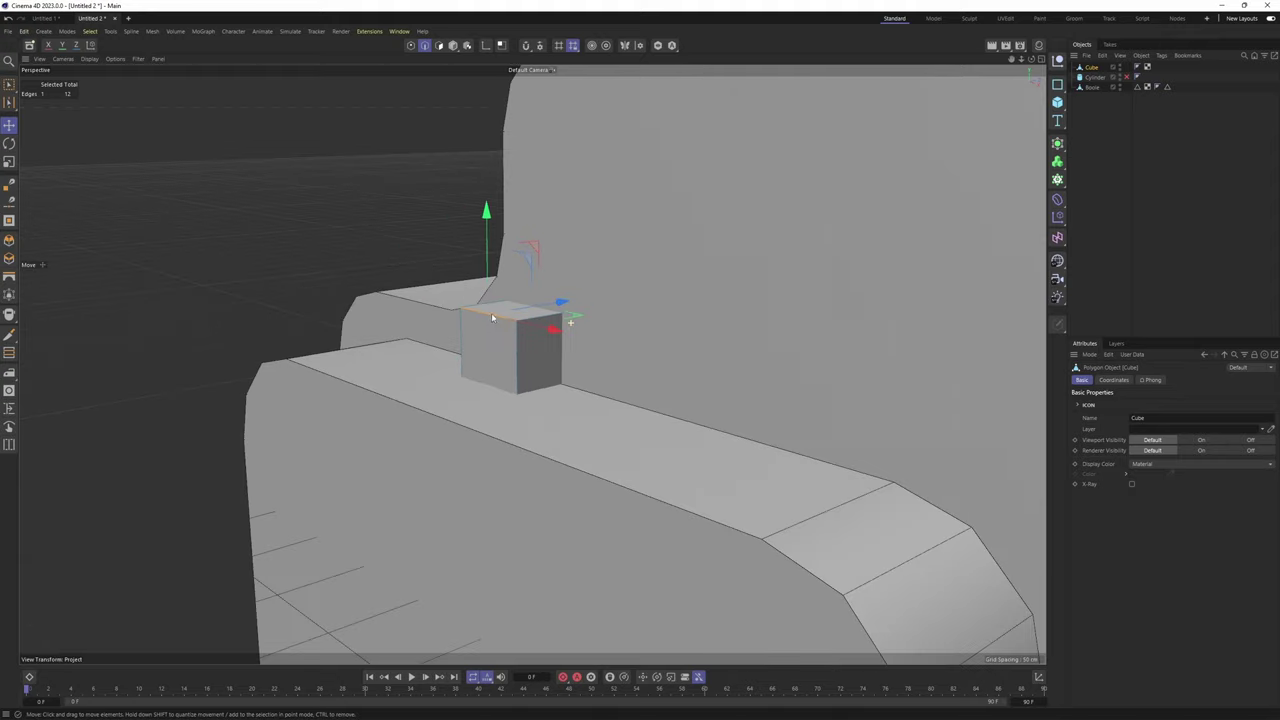
Bevel the cube's front top edge with 2 subdivisions and an offset of about 15.6 cm
alt+drag(491, 313, 526, 409)
scroll(577, 409, down, 2)
alt+middle_drag(526, 409, 508, 434)
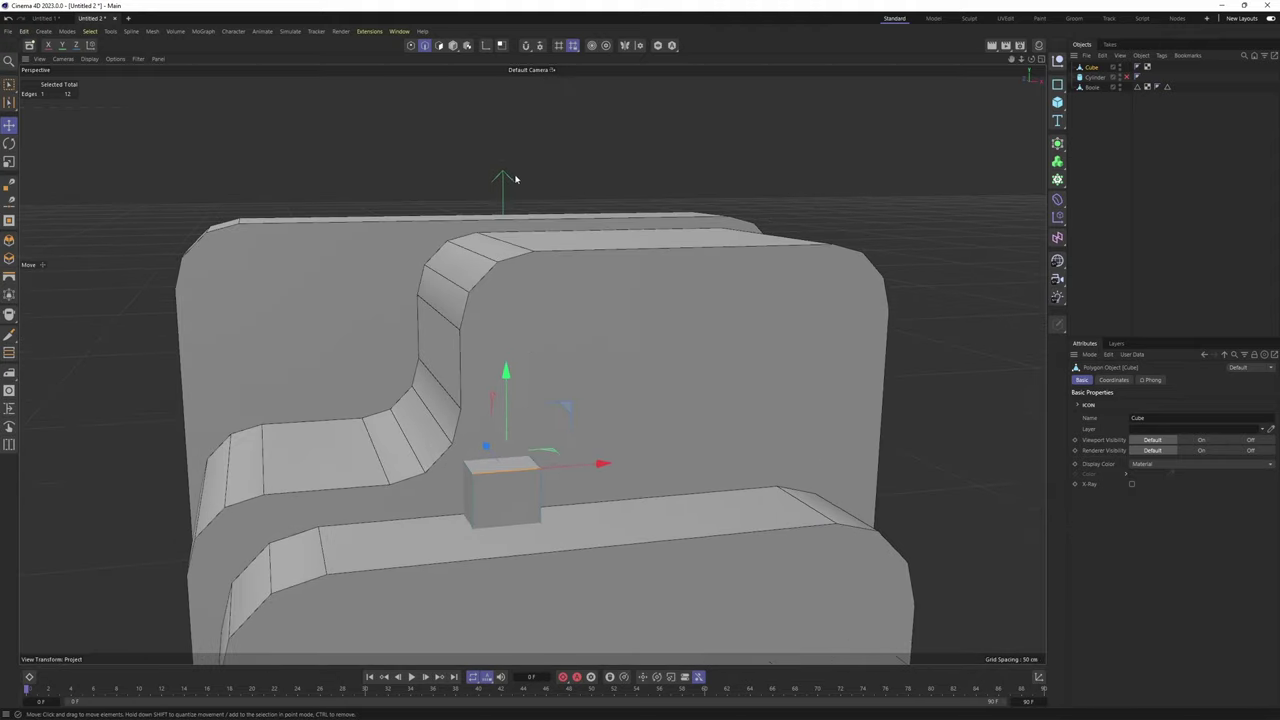
scroll(533, 244, down, 3)
alt+drag(463, 277, 542, 328)
scroll(390, 333, up, 3)
scroll(603, 398, up, 2)
right_click(680, 345)
click(649, 187)
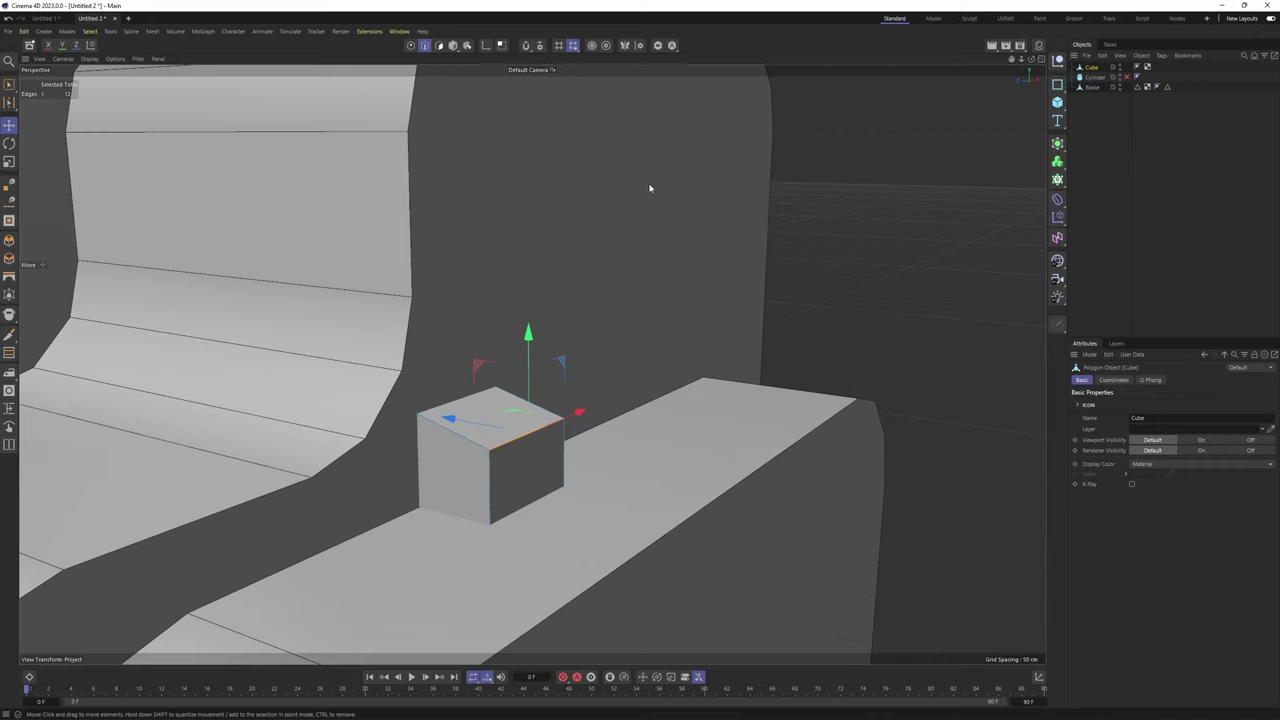
key(m)
key(s)
drag(672, 293, 692, 293)
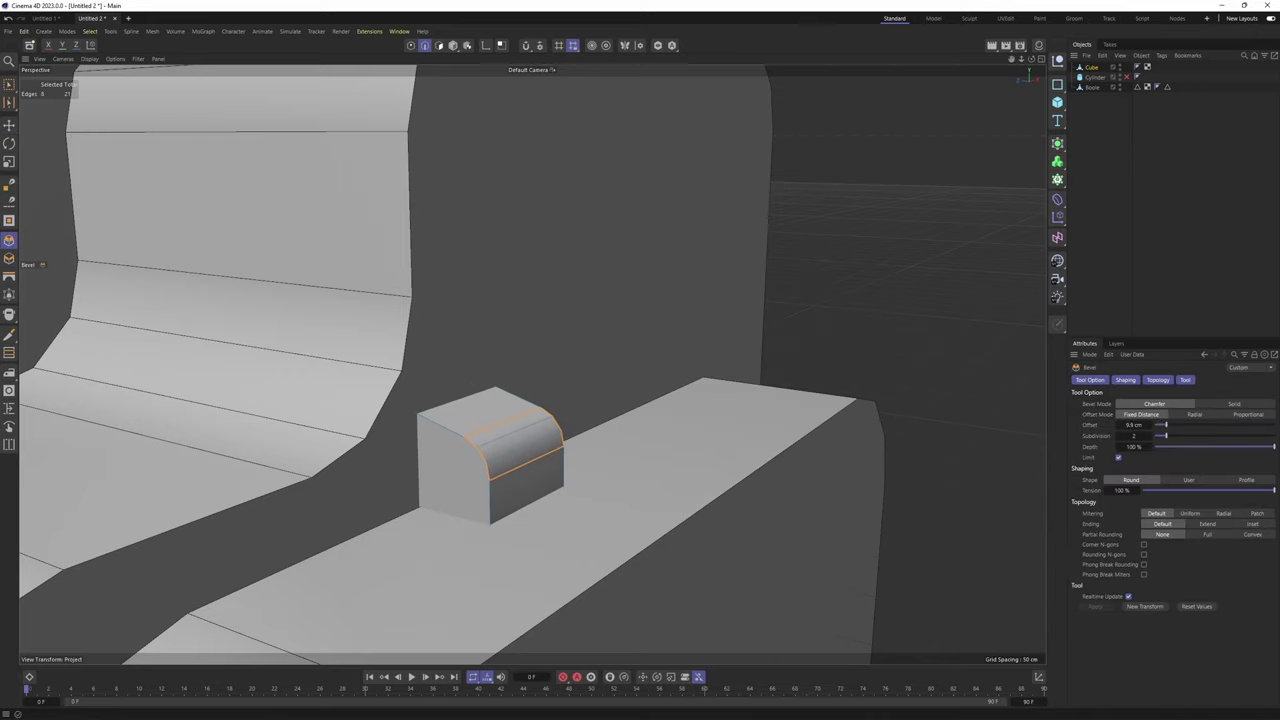
Compare the bevelled cube with the tab below the ON/OFF switch in the front reference and return to object editing
alt+drag(649, 403, 371, 394)
middle_click(371, 394)
scroll(762, 496, up, 6)
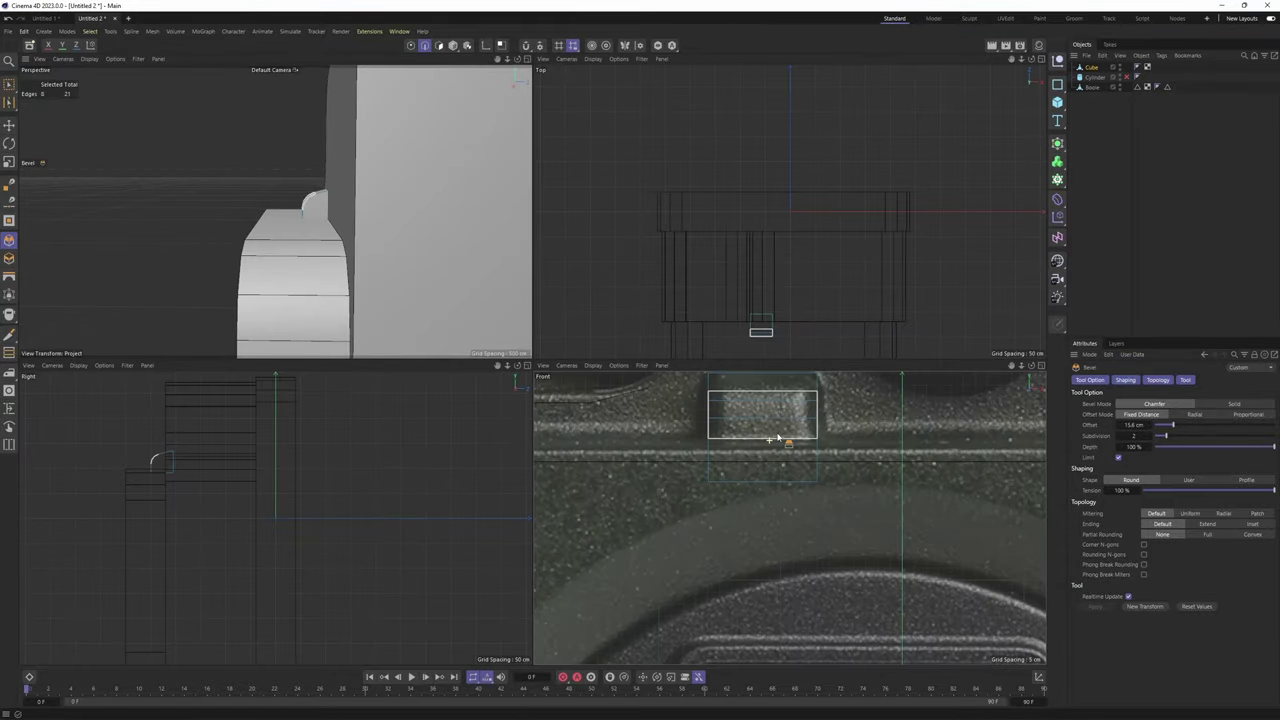
alt+middle_drag(785, 465, 785, 562)
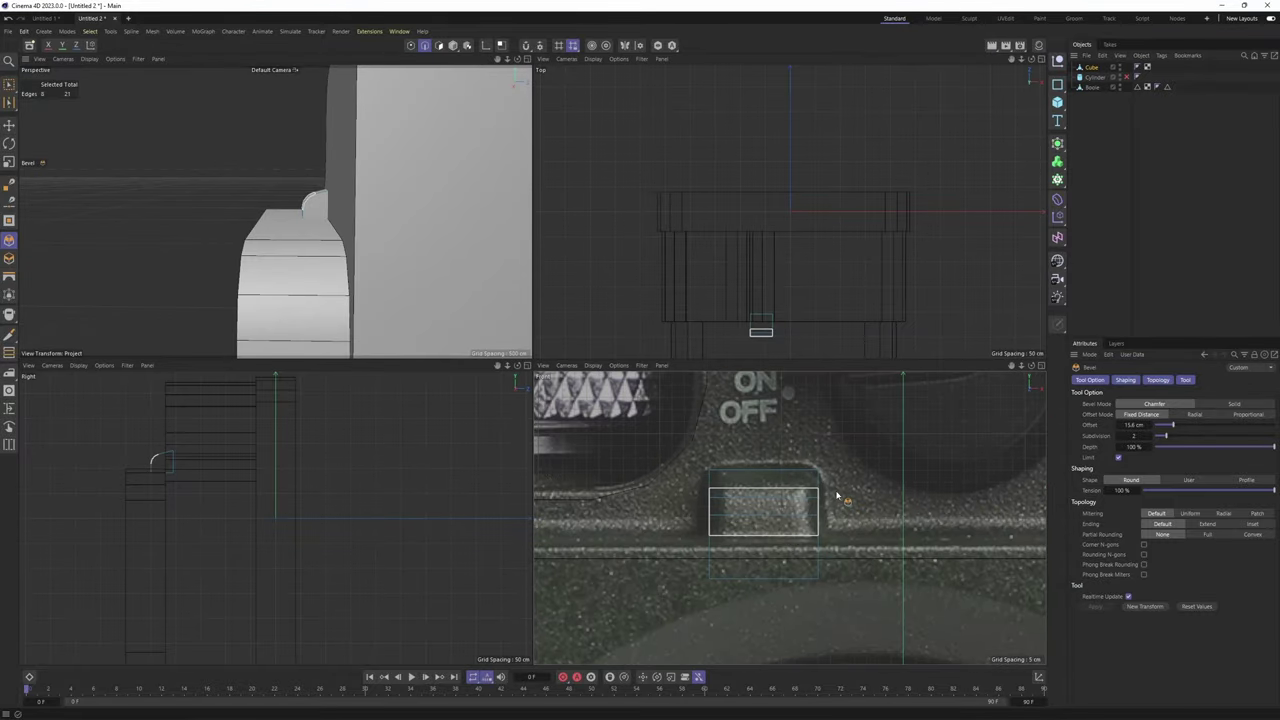
scroll(835, 495, down, 6)
middle_click(402, 286)
alt+drag(402, 290, 517, 392)
key(Return)
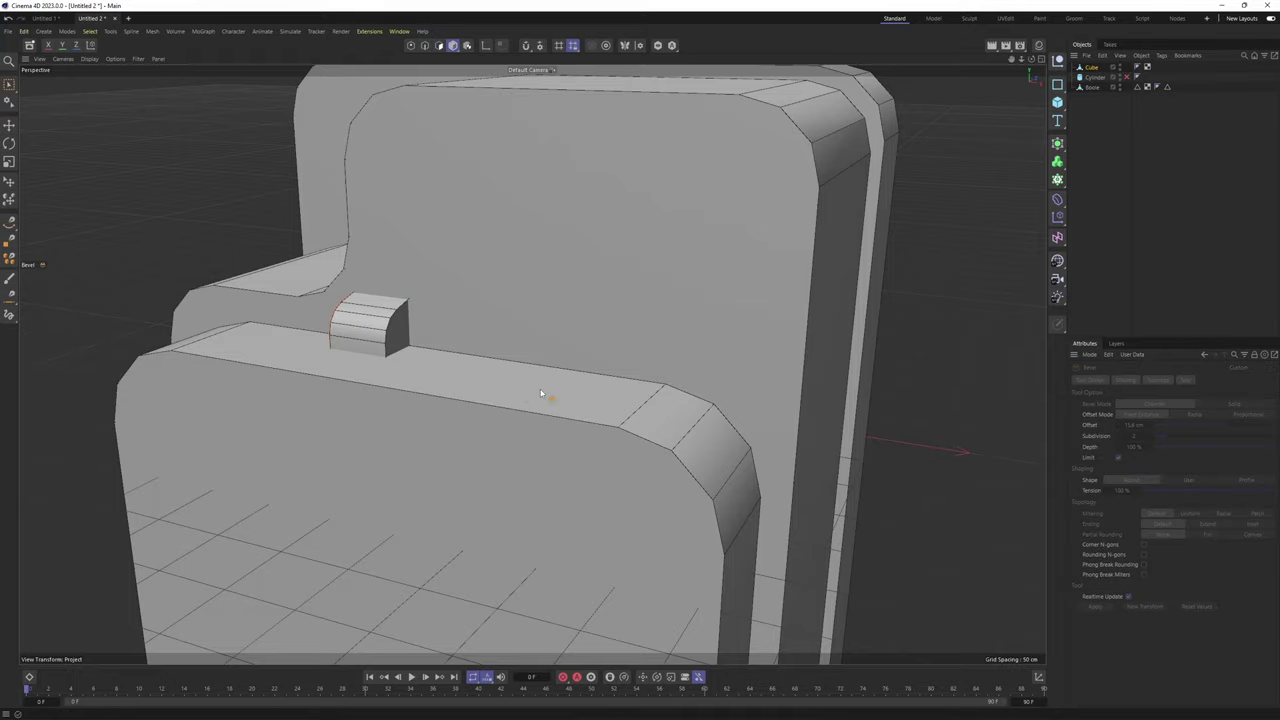
Duplicate the bevelled cube to the housing's left side and rotate the copy so its rounded edge faces outward
key(e)
scroll(490, 394, down, 4)
alt+drag(535, 319, 514, 293)
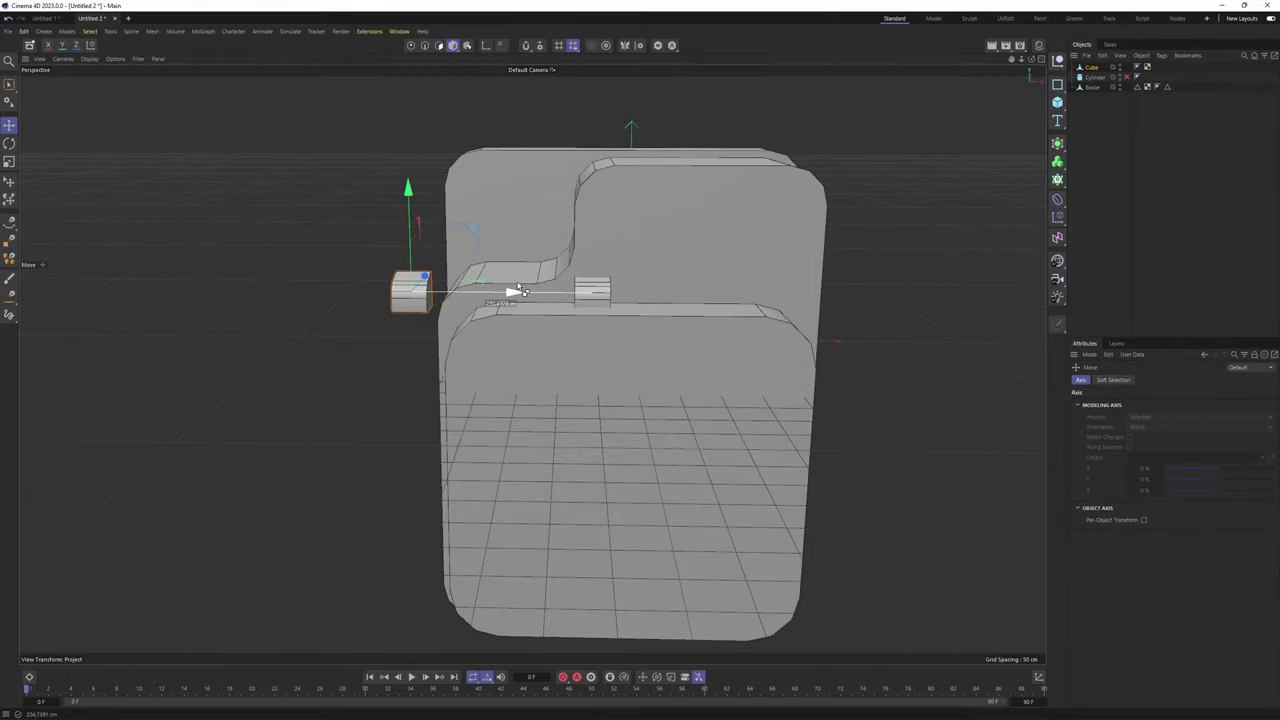
key(r)
drag(458, 253, 370, 243)
key(e)
key(ctrl+z)
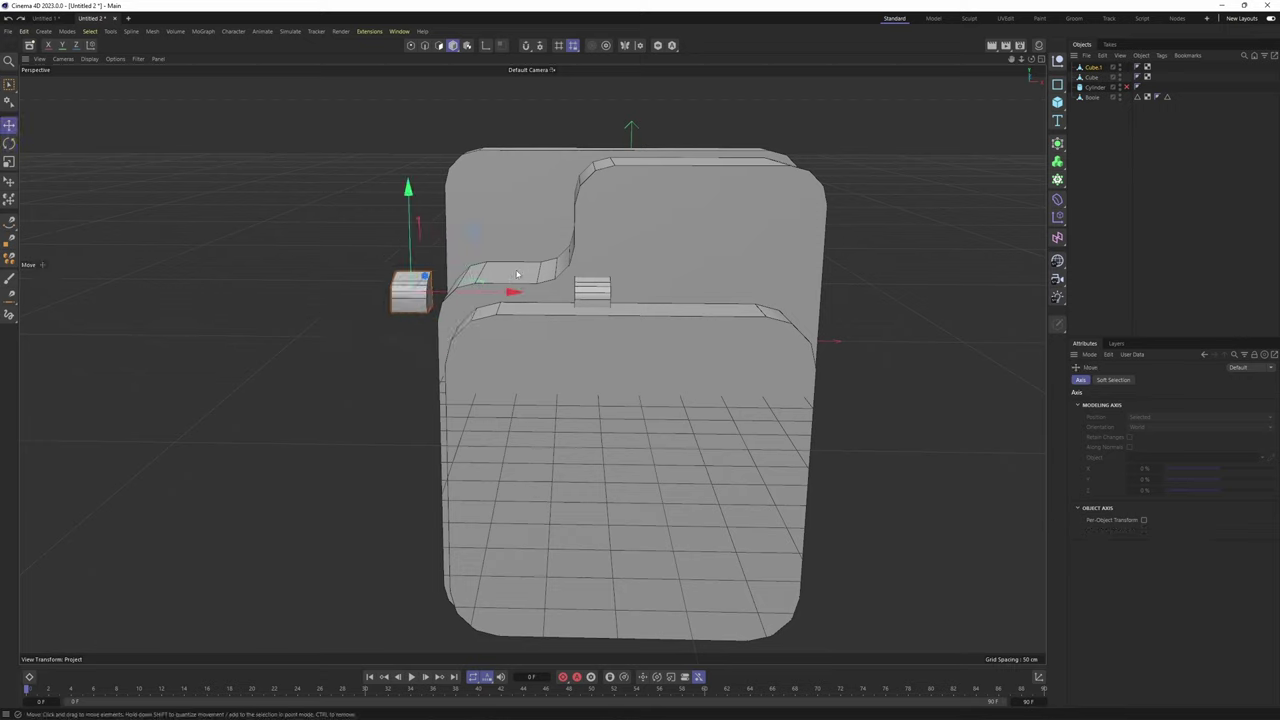
key(r)
drag(461, 257, 612, 416)
key(e)
Shorten the rotated copy by moving its upper and lower points to match the left side tab in the front reference
middle_click(726, 477)
middle_click(726, 477)
scroll(616, 328, up, 2)
scroll(424, 347, up, 3)
scroll(426, 351, up, 2)
key(Return)
key(u)
key(b)
key(0)
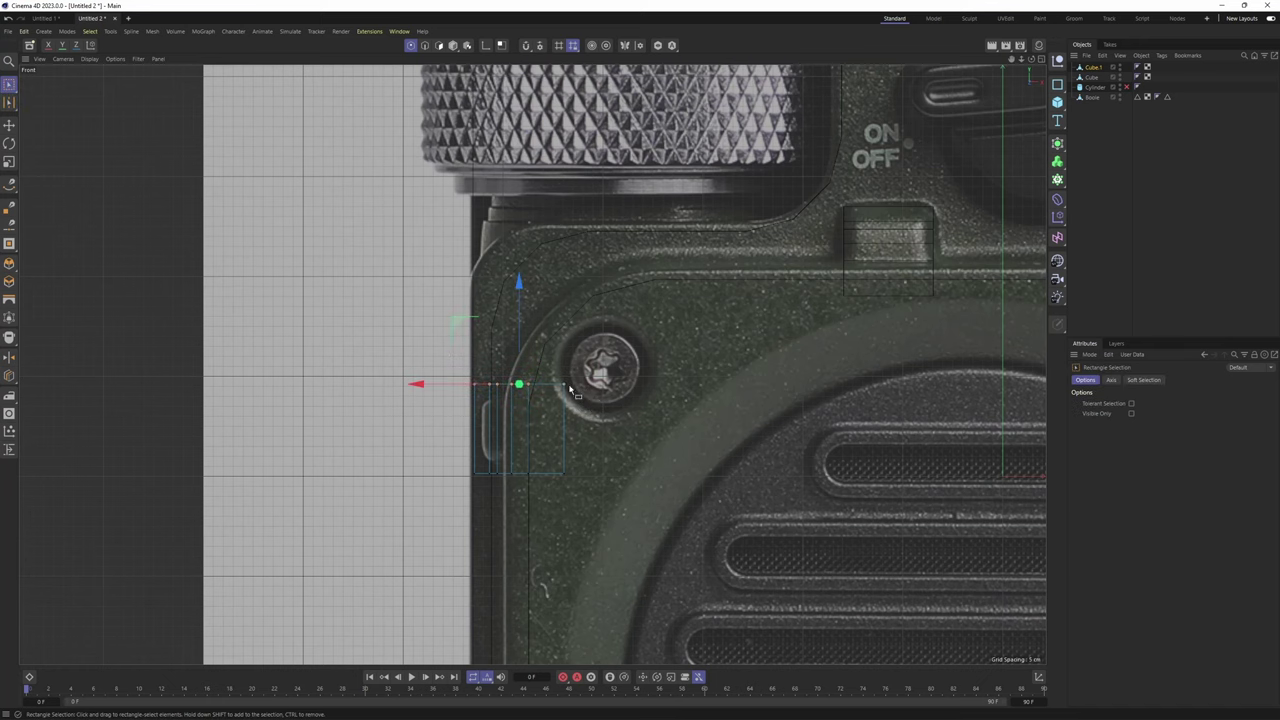
scroll(573, 389, up, 4)
drag(465, 304, 465, 317)
drag(293, 524, 719, 633)
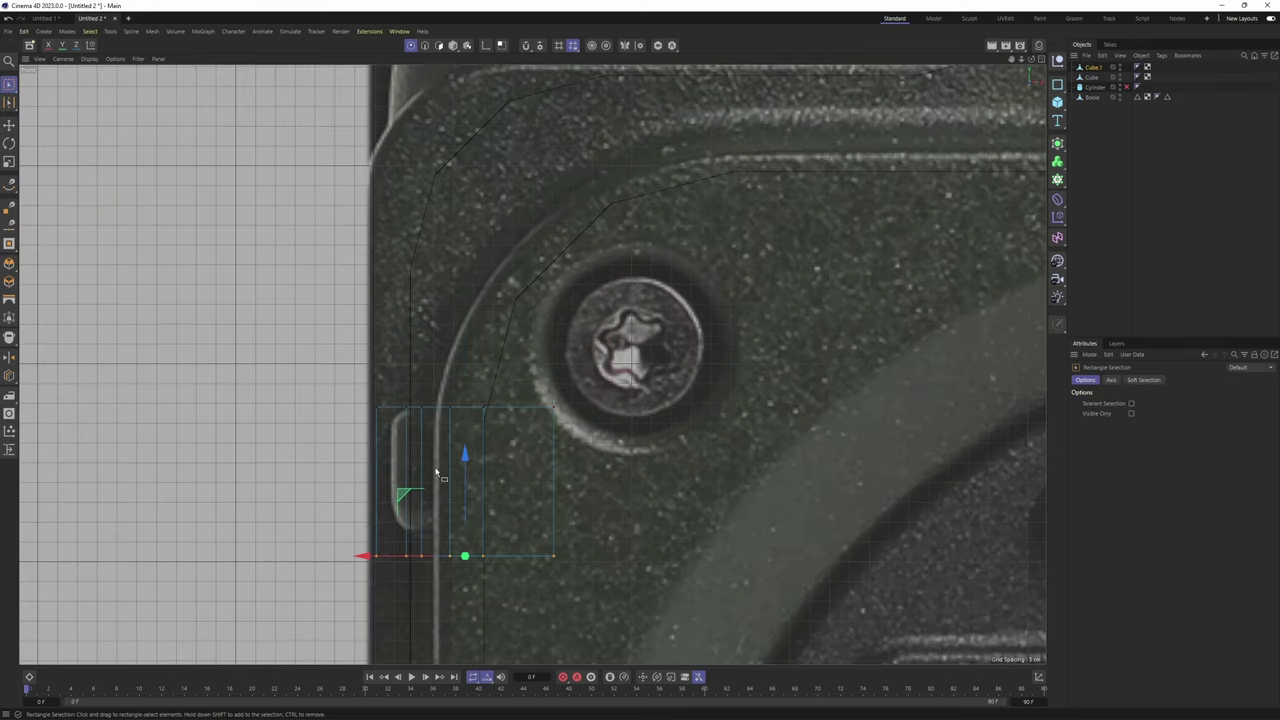
drag(464, 457, 464, 446)
drag(293, 346, 601, 593)
Check the reshaped copy against the housing in perspective, and undo both the copy and the first cube's edge bevel
middle_click(500, 500)
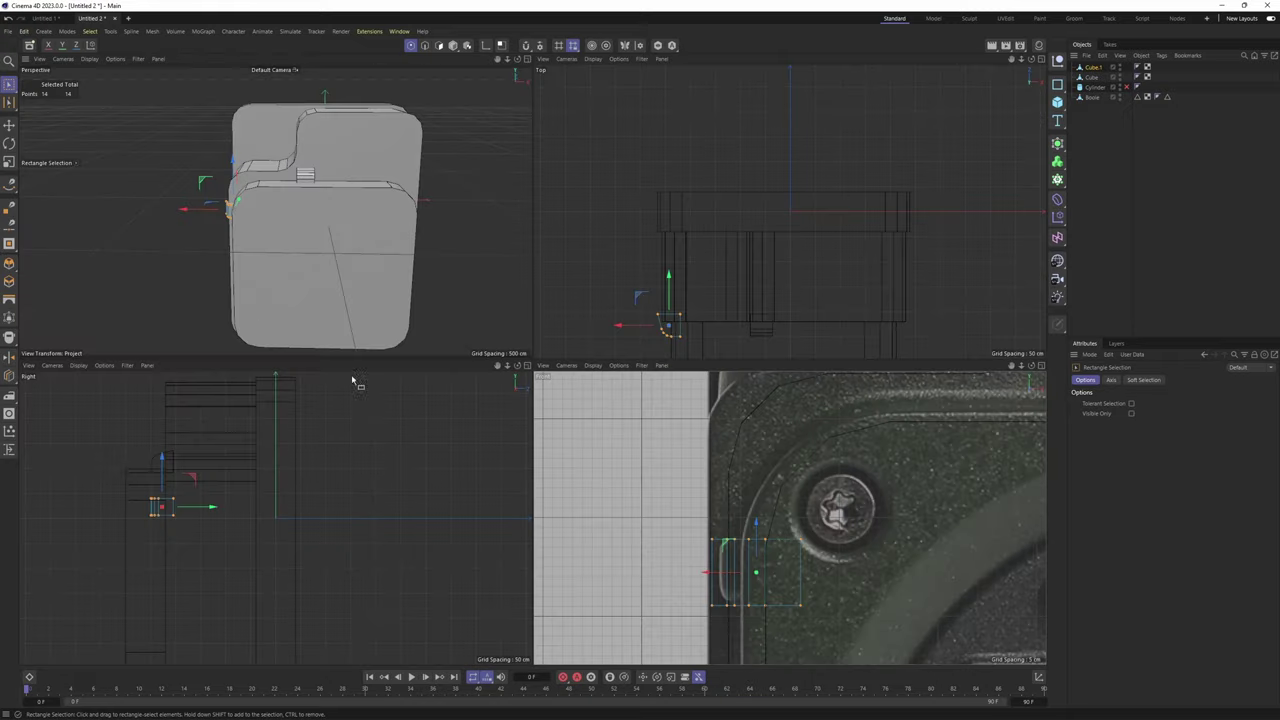
middle_click(340, 340)
alt+drag(350, 320, 587, 373)
click(453, 45)
key(e)
scroll(463, 347, up, 4)
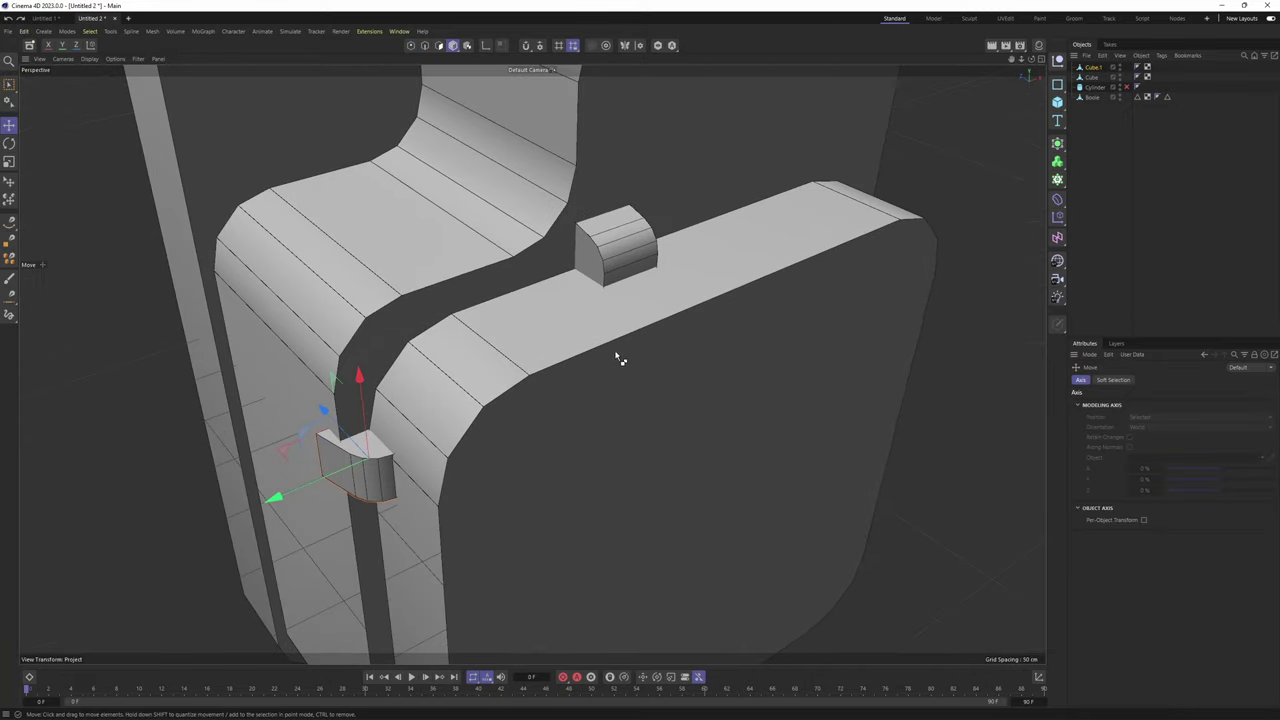
key(ctrl+z)
key(ctrl+z)
key(ctrl+z)
alt+middle_drag(658, 241, 571, 300)
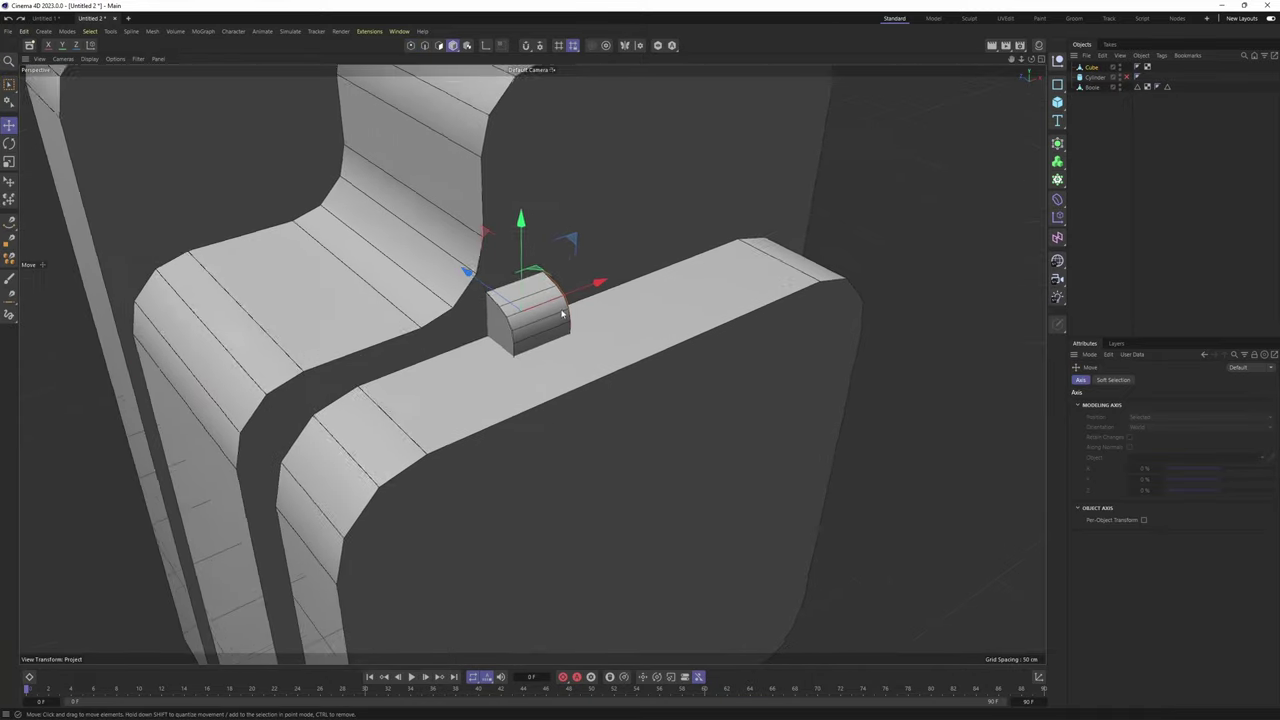
scroll(571, 300, up, 4)
key(ctrl+z)
Bevel the cube's front top edge with 1 subdivision and an offset of about 15 cm, and check it against the front reference
alt+drag(571, 300, 557, 312)
key(Return)
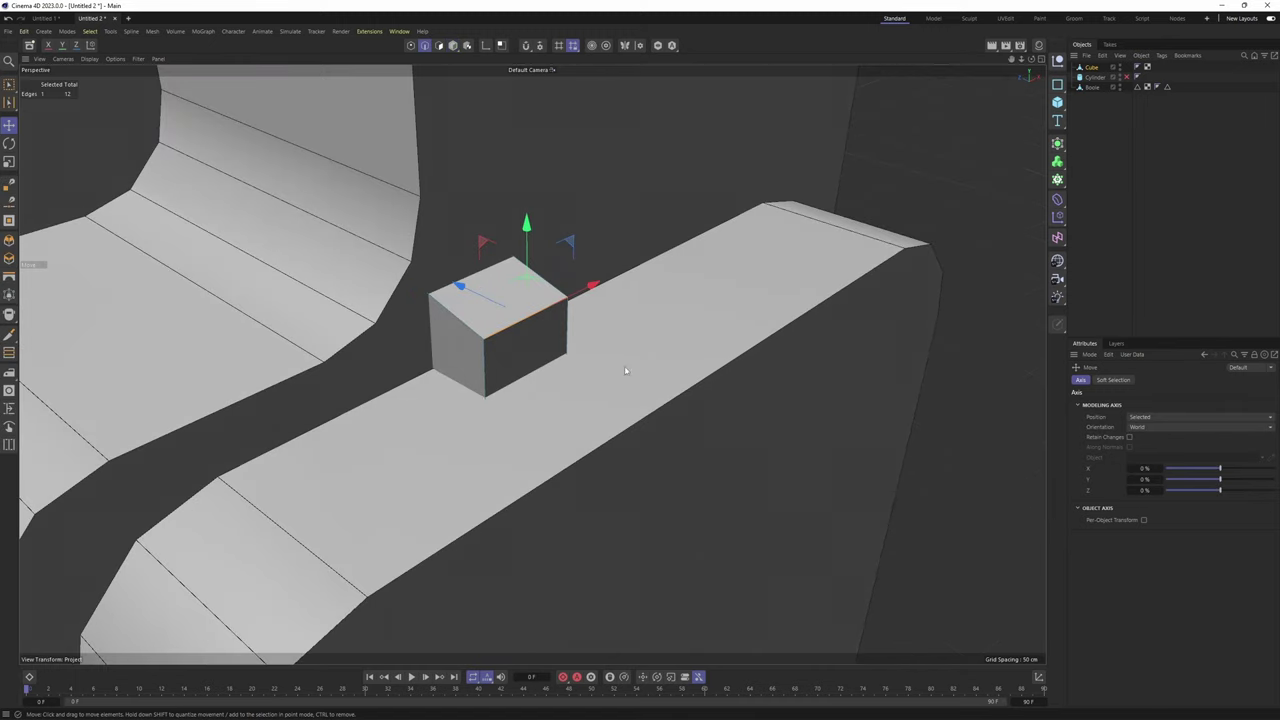
key(m)
key(s)
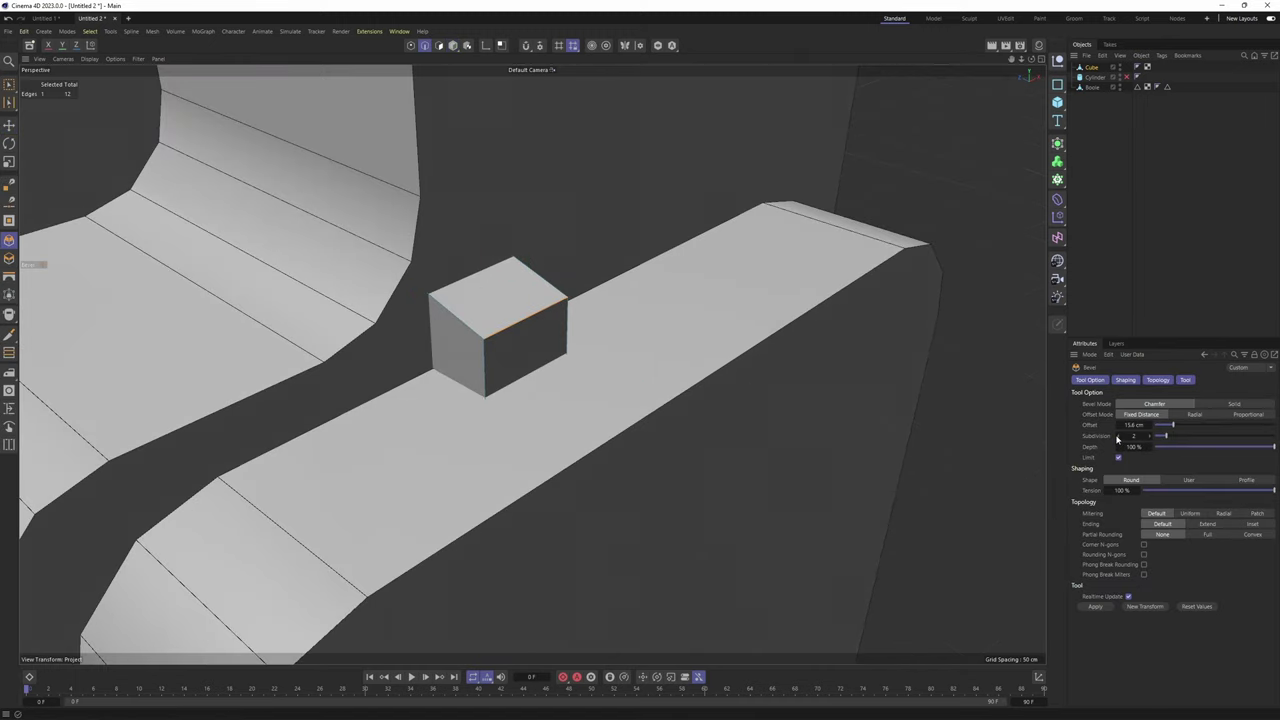
drag(649, 366, 545, 315)
middle_click(552, 319)
alt+middle_drag(968, 433, 685, 523)
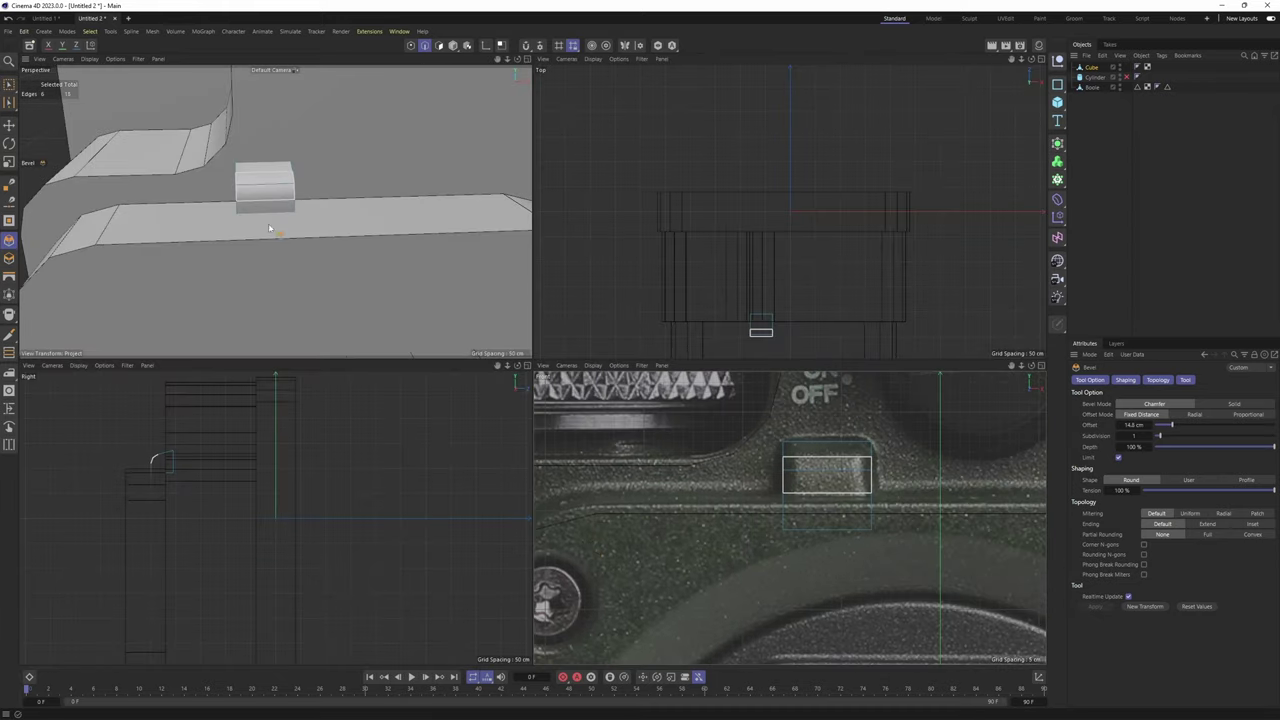
middle_click(414, 323)
alt+drag(414, 323, 580, 306)
key(Return)
key(e)
key(r)
scroll(505, 336, down, 5)
key(e)
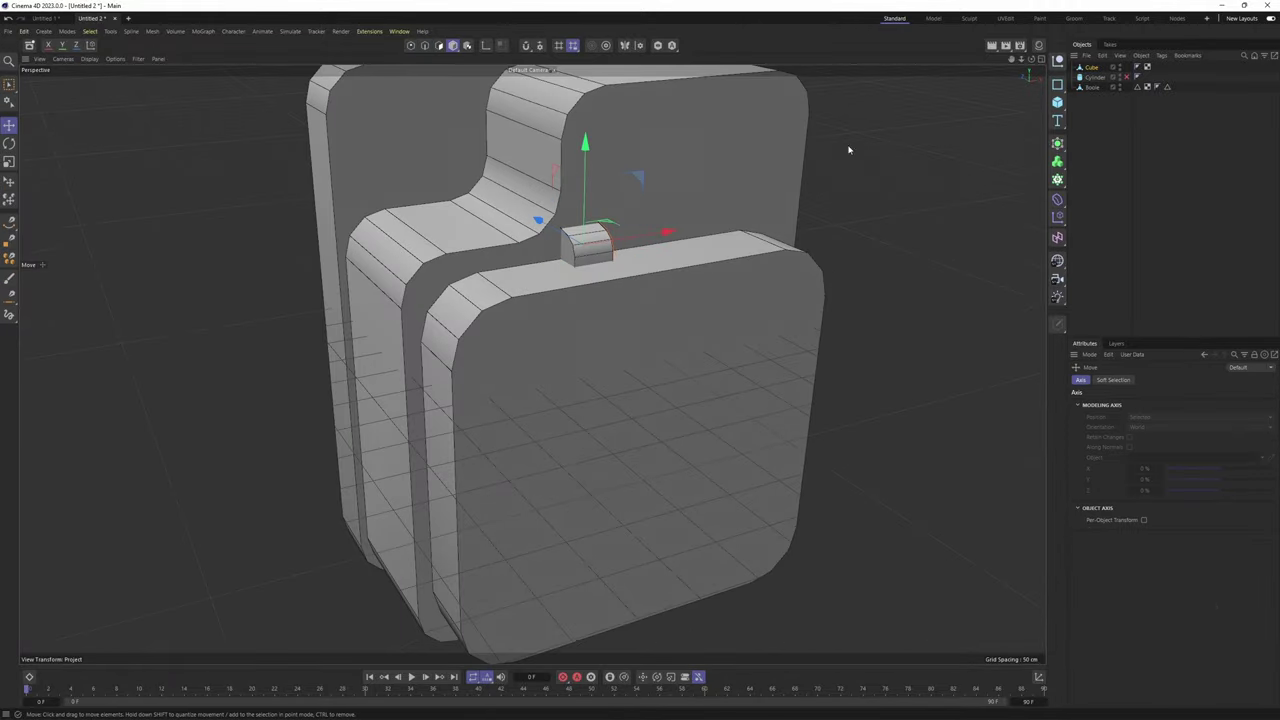
Add a second cube, scale it down to about 15% and place it over the left side tab in the front reference
click(1057, 106)
middle_click(786, 446)
middle_click(780, 444)
scroll(749, 429, down, 7)
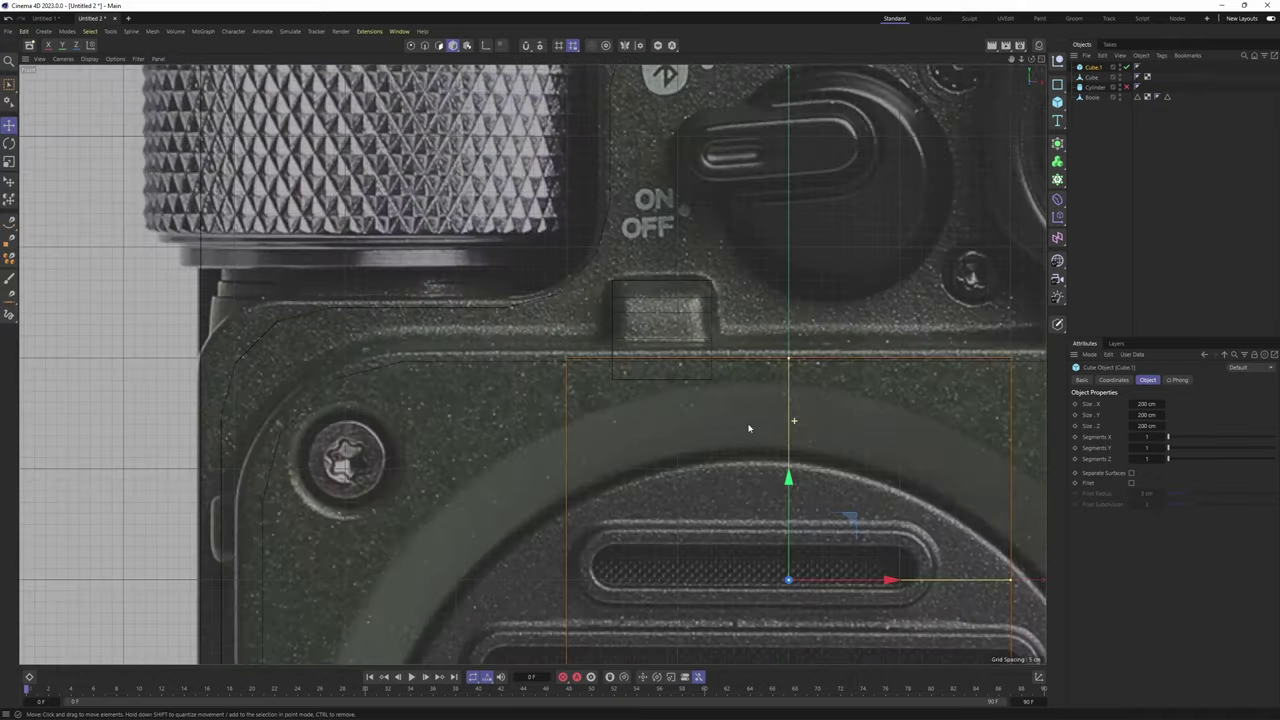
alt+middle_drag(749, 429, 769, 329)
scroll(769, 329, down, 3)
drag(766, 310, 469, 280)
scroll(471, 312, up, 5)
key(t)
key(t)
drag(643, 360, 433, 420)
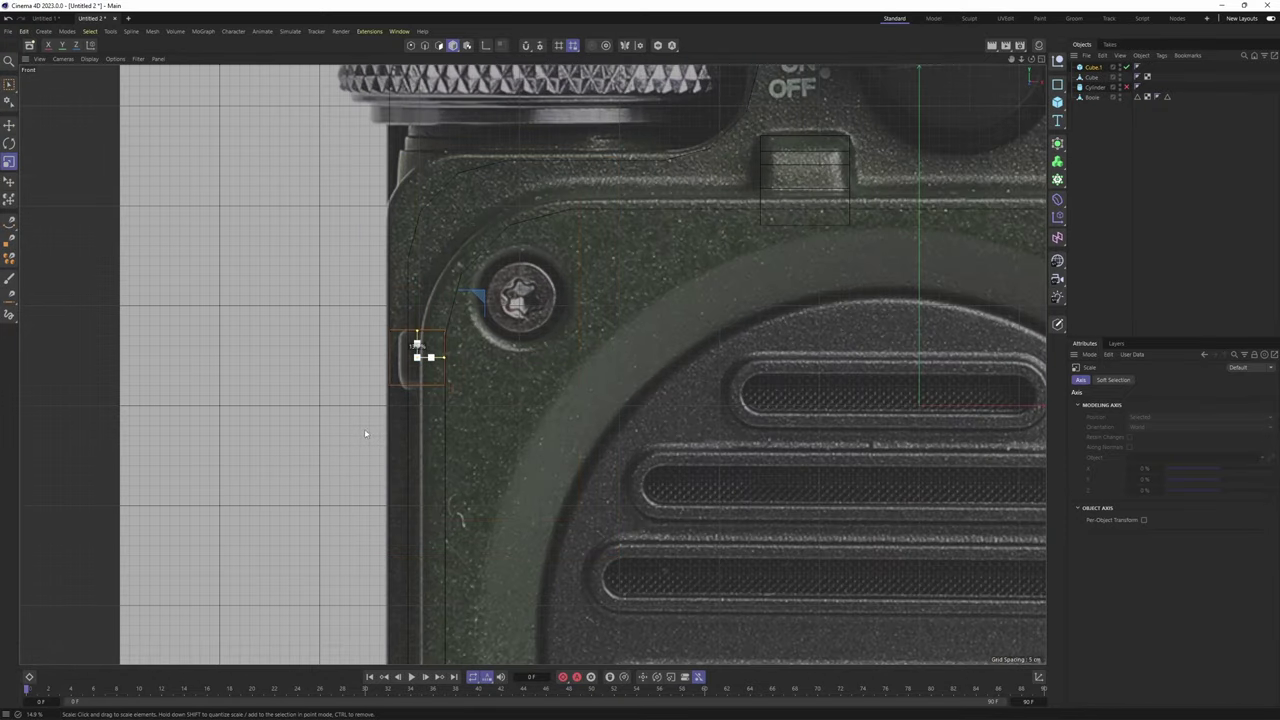
key(e)
Move the second small cube forward in depth so it sits against the speaker panel's left side, in front of the body
key(F5)
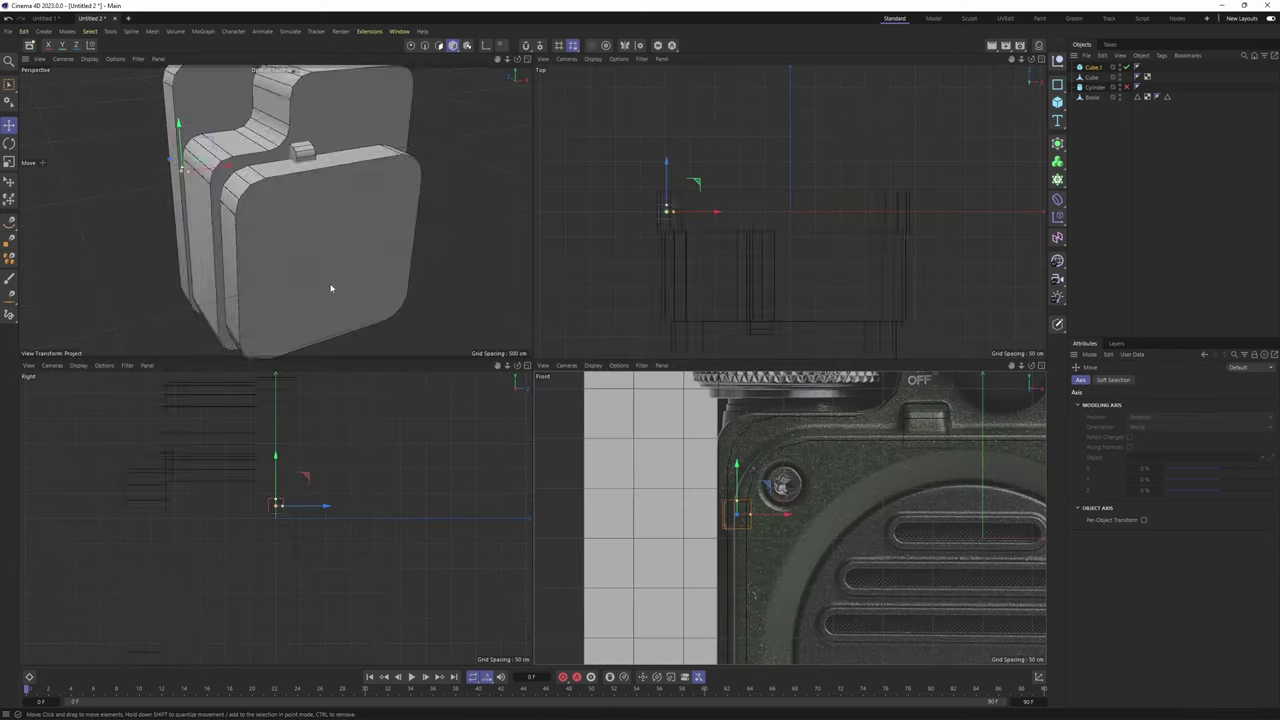
key(F1)
alt+drag(569, 363, 640, 362)
drag(299, 312, 450, 432)
alt+right_drag(537, 424, 660, 406)
drag(567, 431, 592, 428)
alt+middle_drag(592, 428, 586, 375)
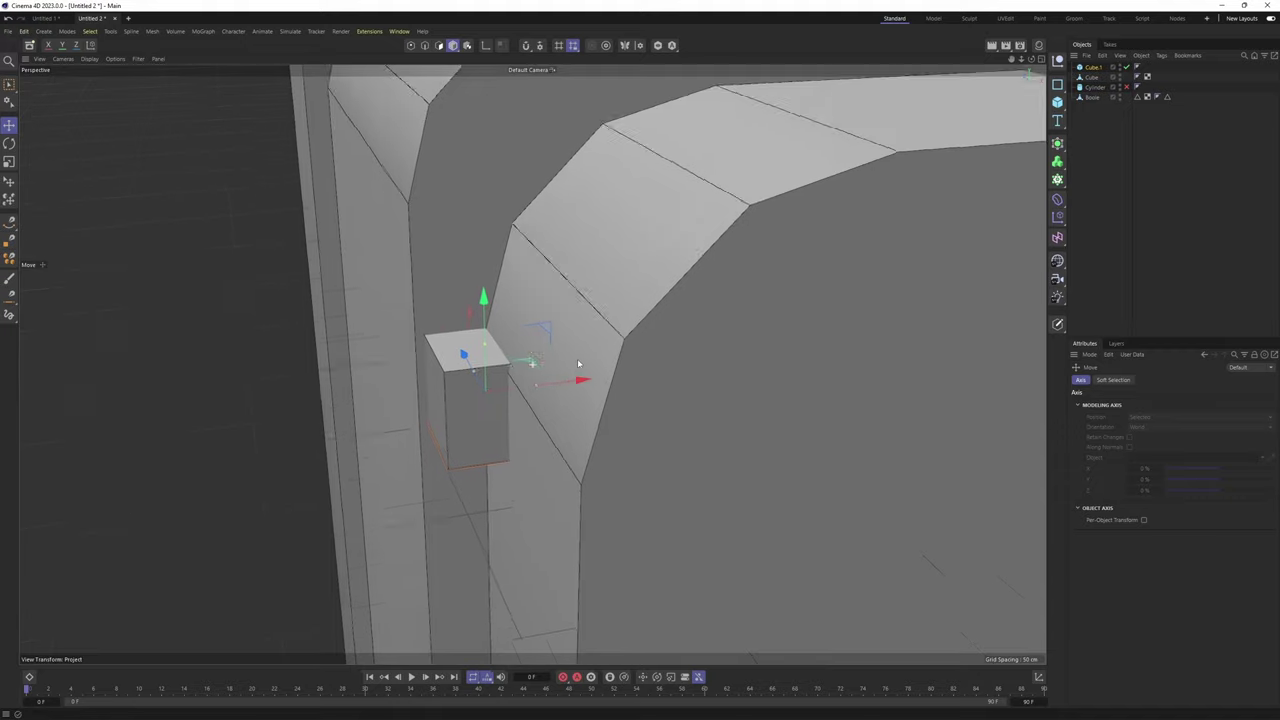
alt+drag(560, 375, 482, 297)
alt+right_drag(545, 303, 508, 303)
alt+drag(540, 303, 498, 297)
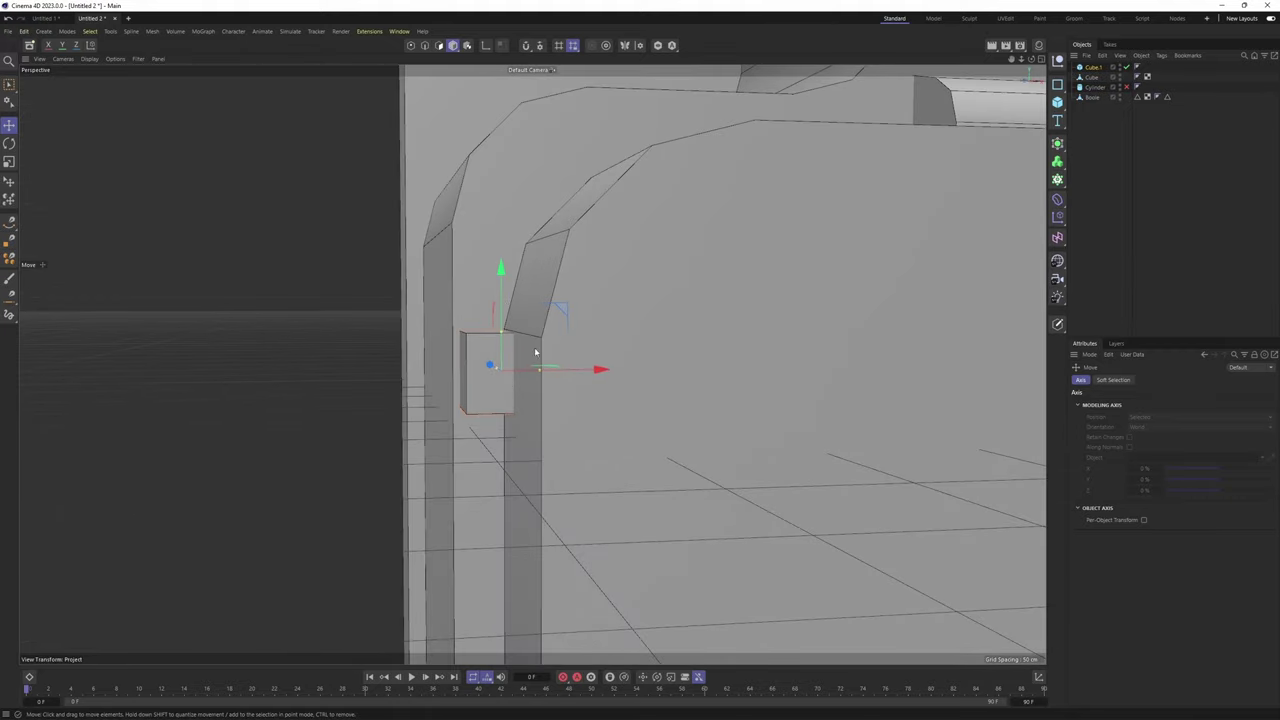
Shift the second small cube sideways to align with the left side tab in the front reference
alt+right_drag(535, 352, 504, 409)
alt+drag(547, 402, 600, 434)
alt+right_drag(575, 400, 595, 385)
drag(586, 348, 583, 349)
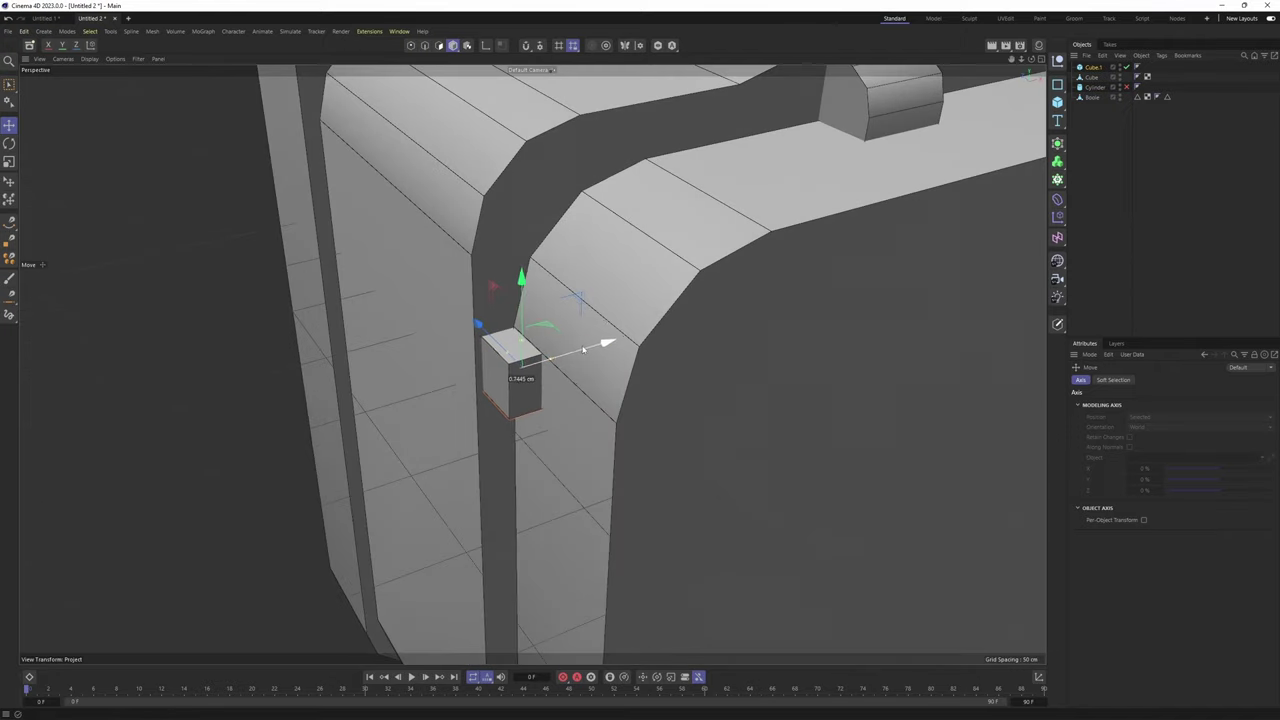
drag(583, 349, 585, 350)
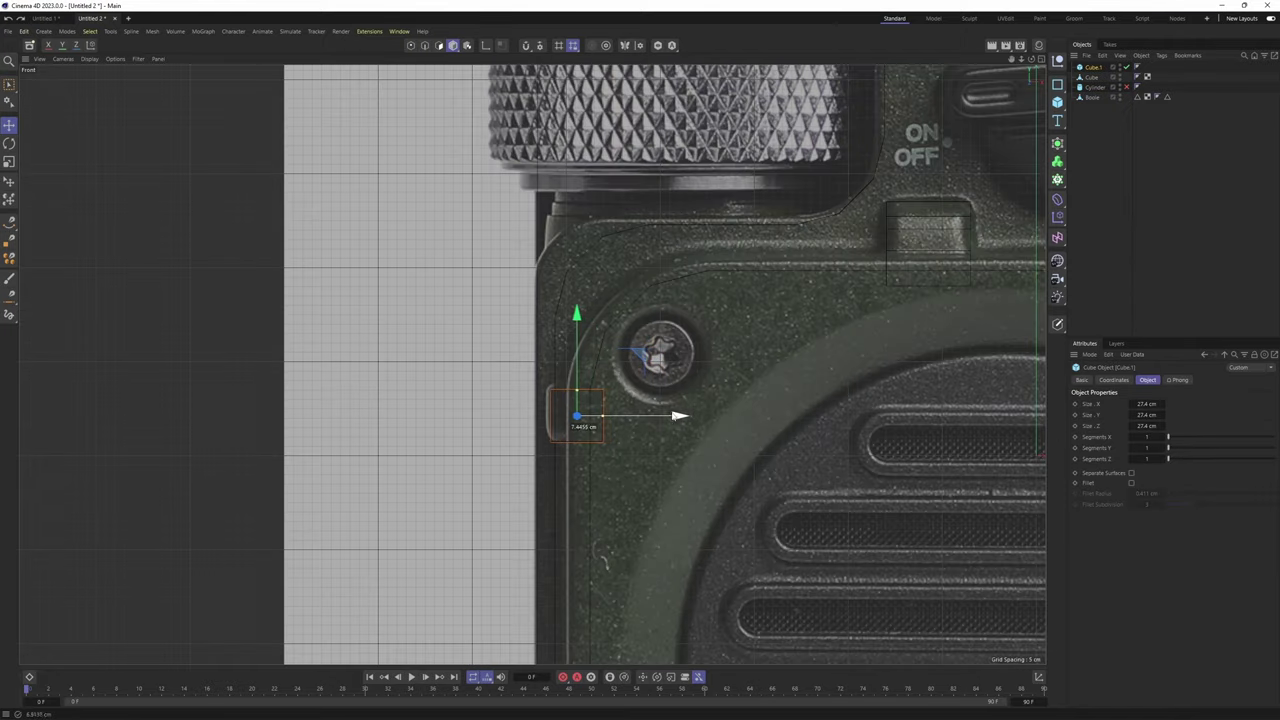
drag(673, 412, 672, 412)
alt+right_drag(672, 412, 605, 374)
alt+middle_drag(605, 374, 566, 384)
key(e)
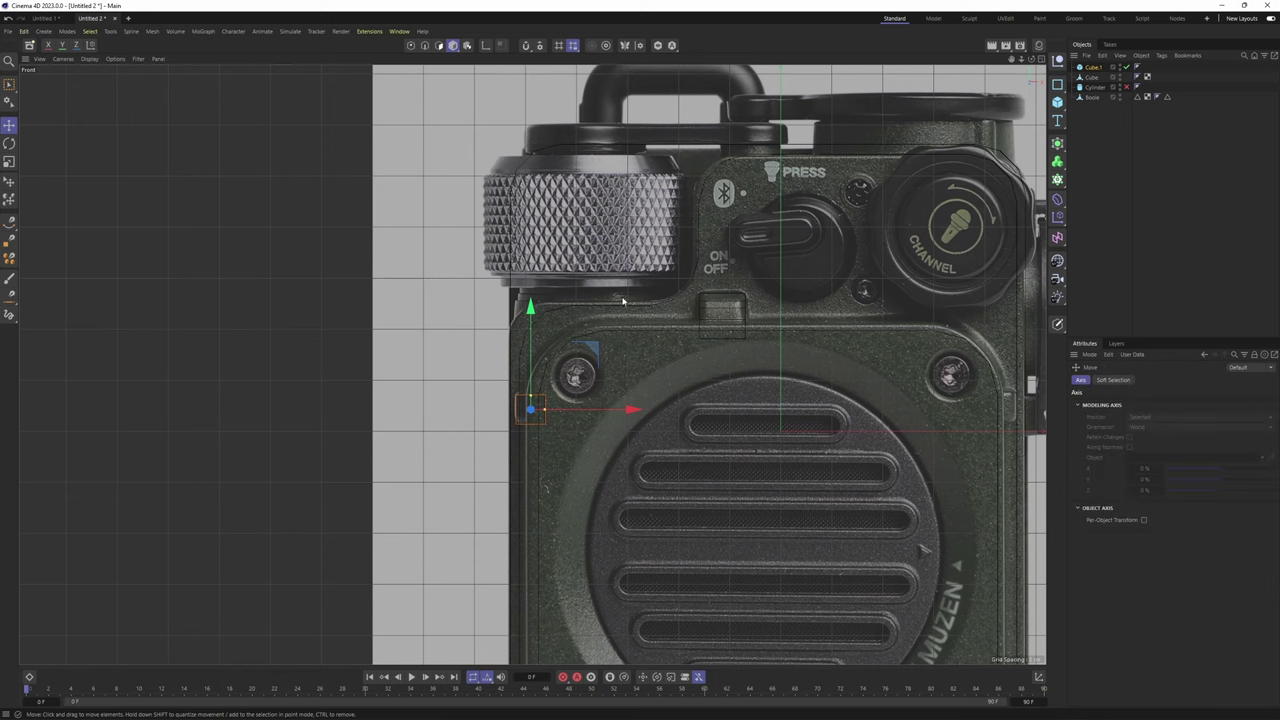
Select all left-side points of the housing mesh and move them outward by about 9 cm to widen the body
click(622, 333)
click(1091, 101)
key(Return)
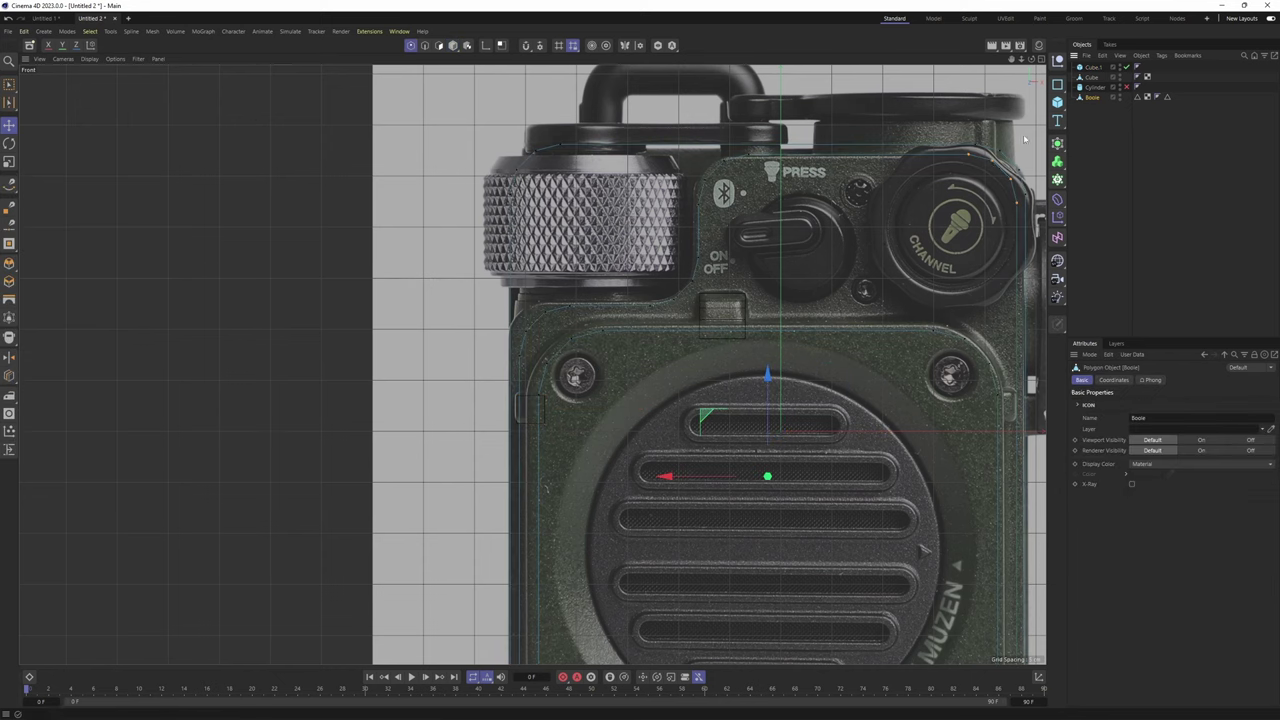
key(0)
alt+right_drag(574, 314, 518, 356)
alt+middle_drag(518, 356, 480, 251)
drag(455, 79, 572, 540)
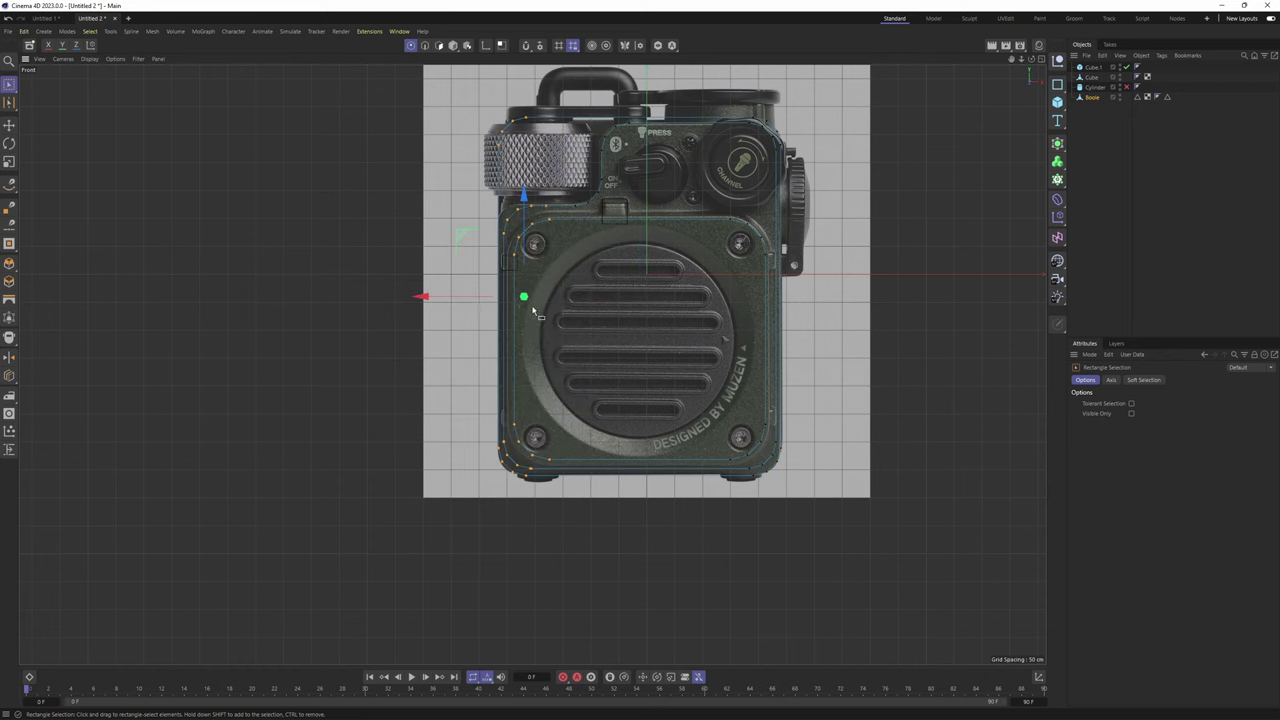
scroll(433, 363, up, 4)
drag(421, 349, 412, 349)
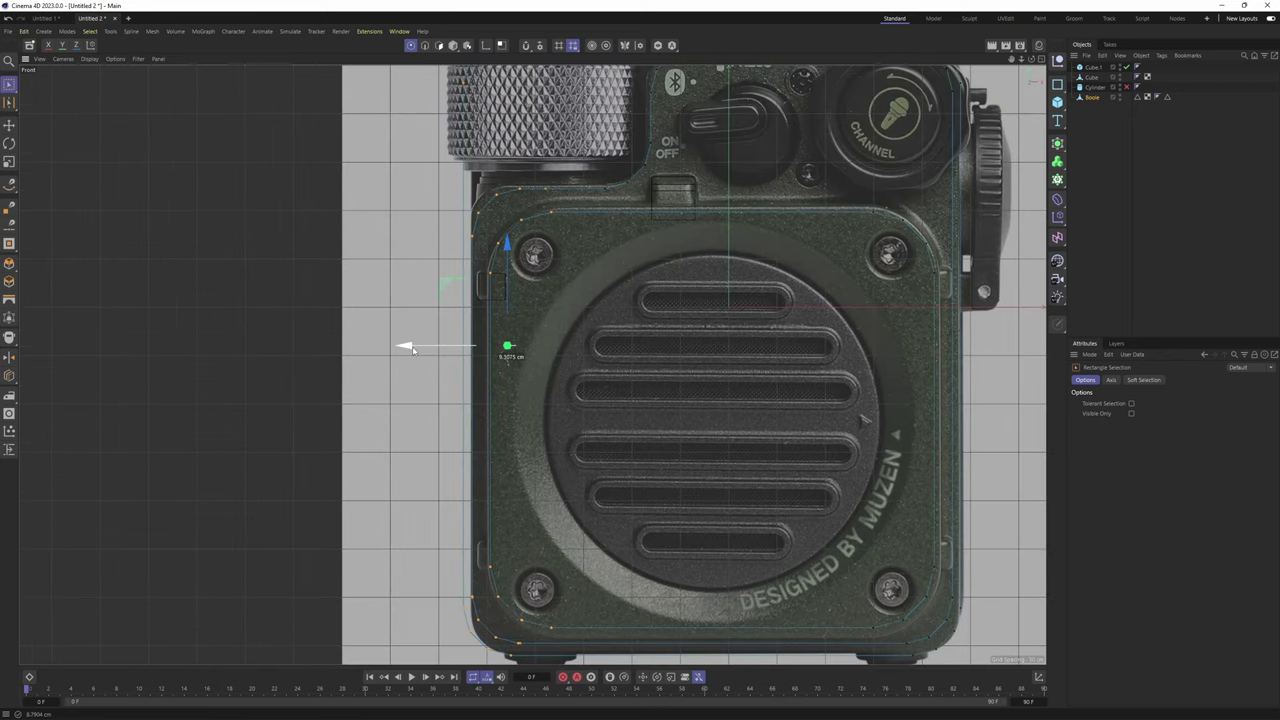
Leave point editing and examine the widened housing in the perspective and four-view layouts
alt+middle_drag(617, 381, 581, 375)
middle_click(580, 375)
middle_click(383, 272)
alt+middle_drag(472, 331, 454, 349)
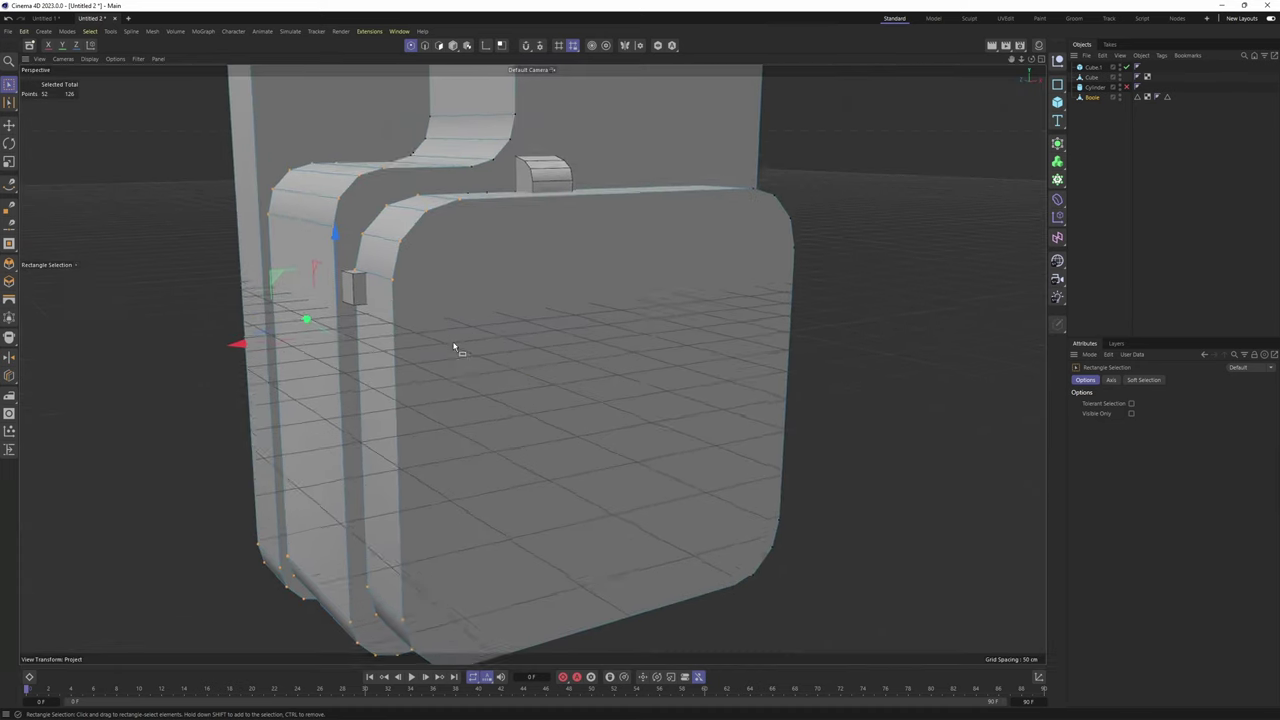
alt+drag(454, 349, 411, 320)
key(Return)
key(e)
alt+middle_drag(549, 375, 567, 371)
middle_click(567, 371)
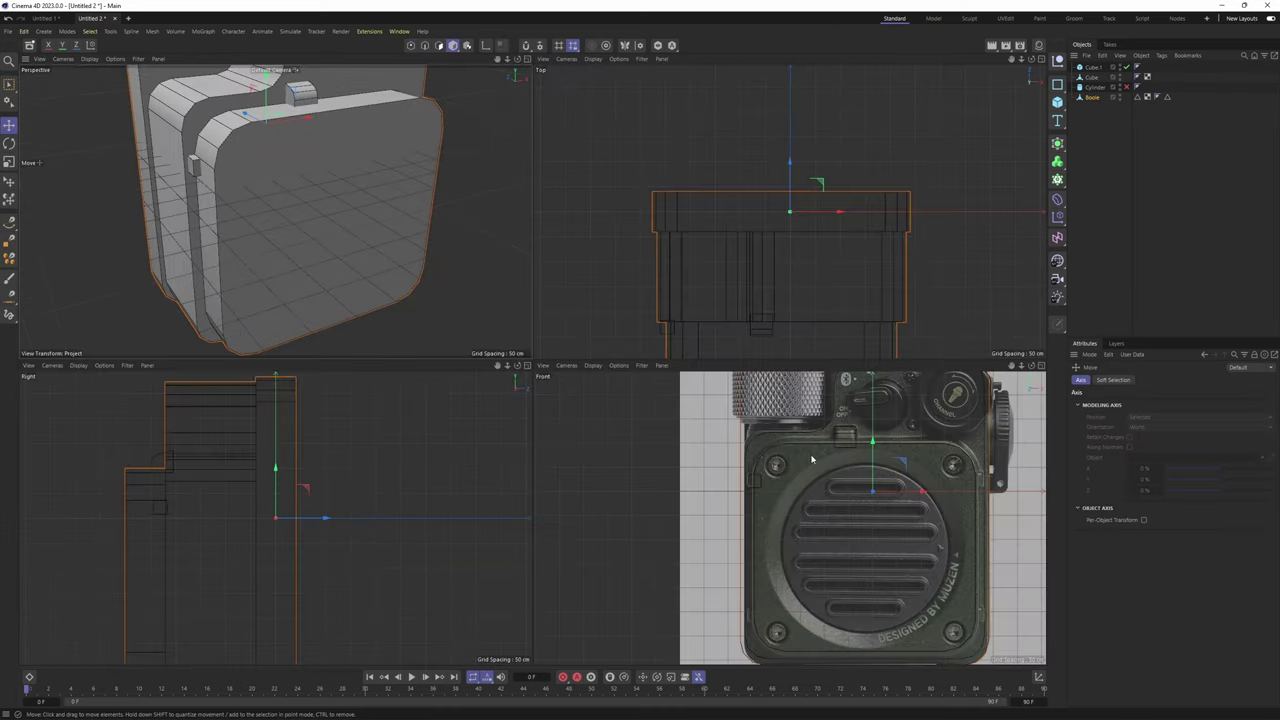
scroll(811, 457, down, 4)
middle_click(257, 243)
alt+drag(420, 294, 461, 268)
Duplicate the left side tab cube straight down onto the lower left tab in the front reference
click(342, 296)
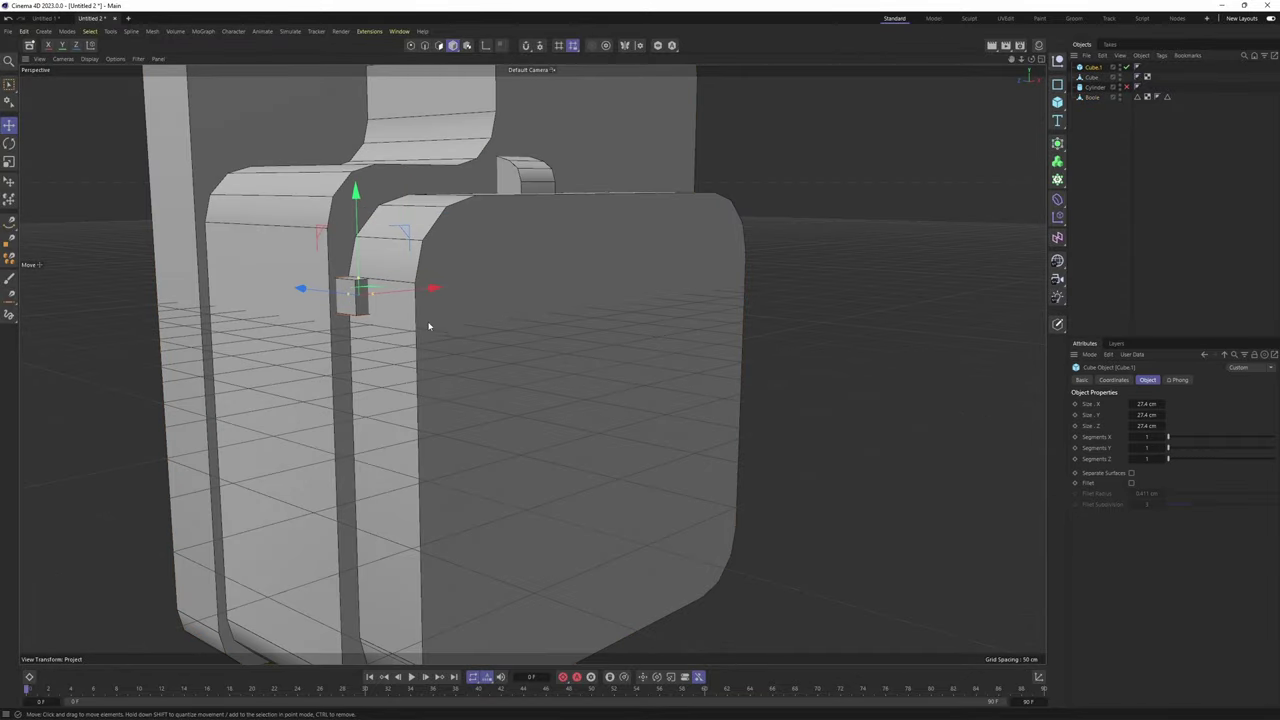
alt+middle_drag(429, 326, 414, 288)
scroll(414, 288, down, 1)
middle_click(352, 172)
middle_click(784, 509)
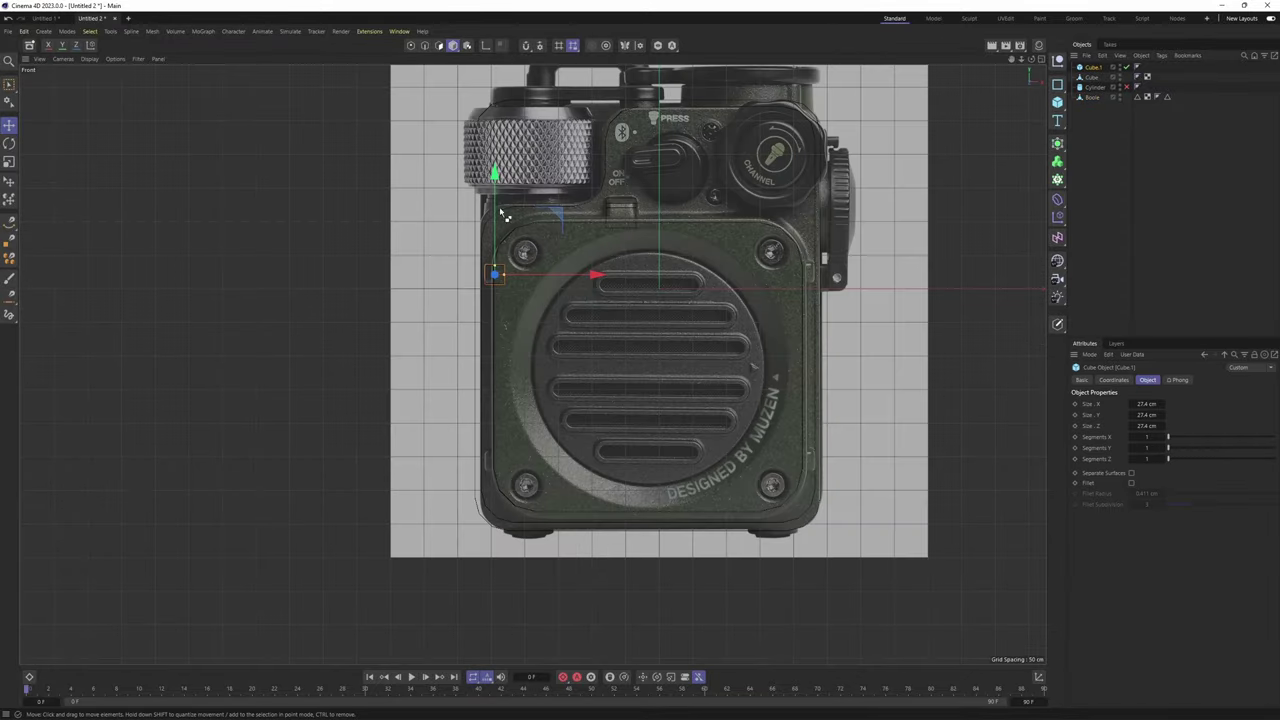
ctrl+drag(493, 187, 491, 374)
middle_click(485, 369)
middle_click(197, 221)
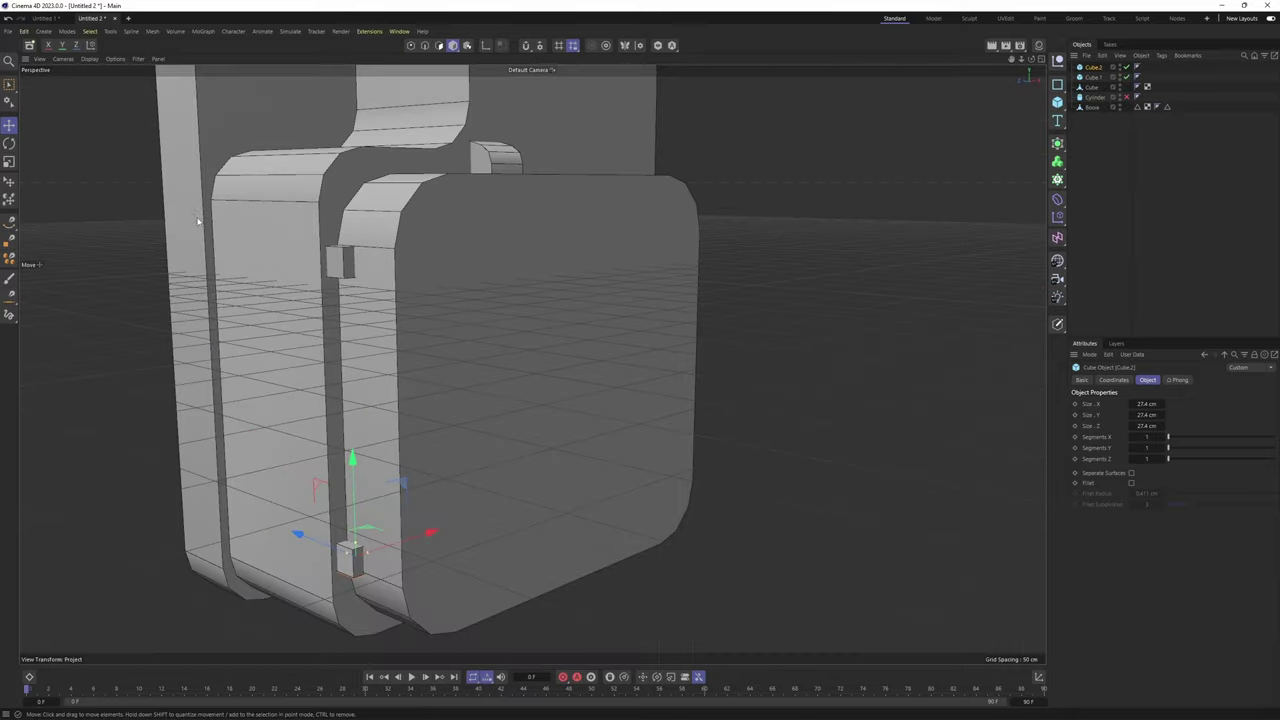
Duplicate both left tab cubes across to the speaker panel's right side, aligned with the right tabs in the reference
alt+drag(416, 299, 403, 370)
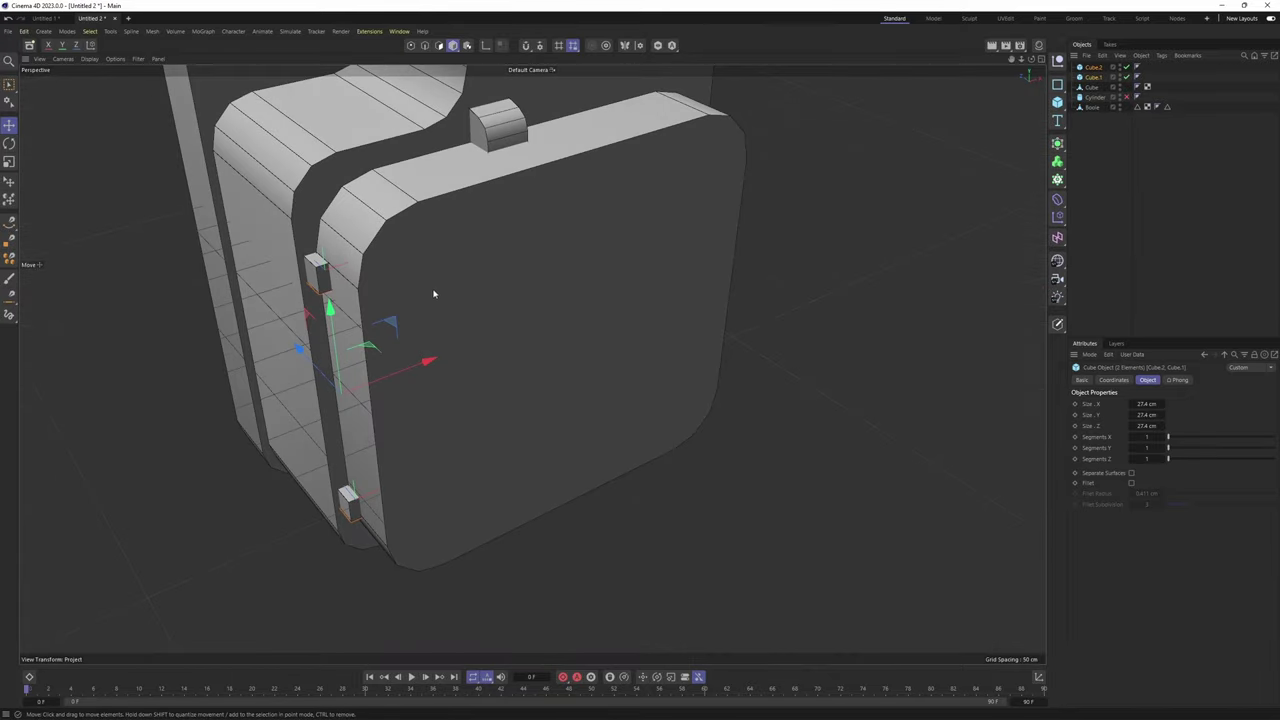
alt+drag(427, 325, 330, 348)
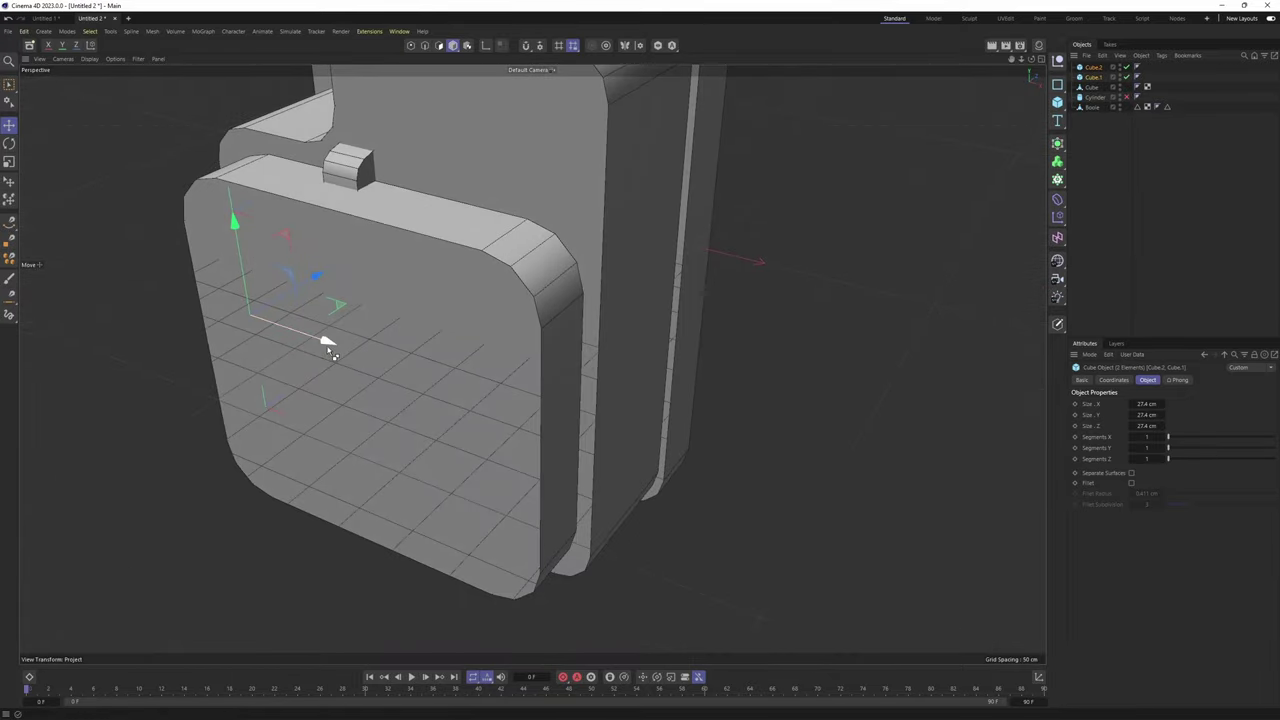
drag(422, 383, 675, 458)
key(F4)
alt+middle_drag(827, 333, 785, 381)
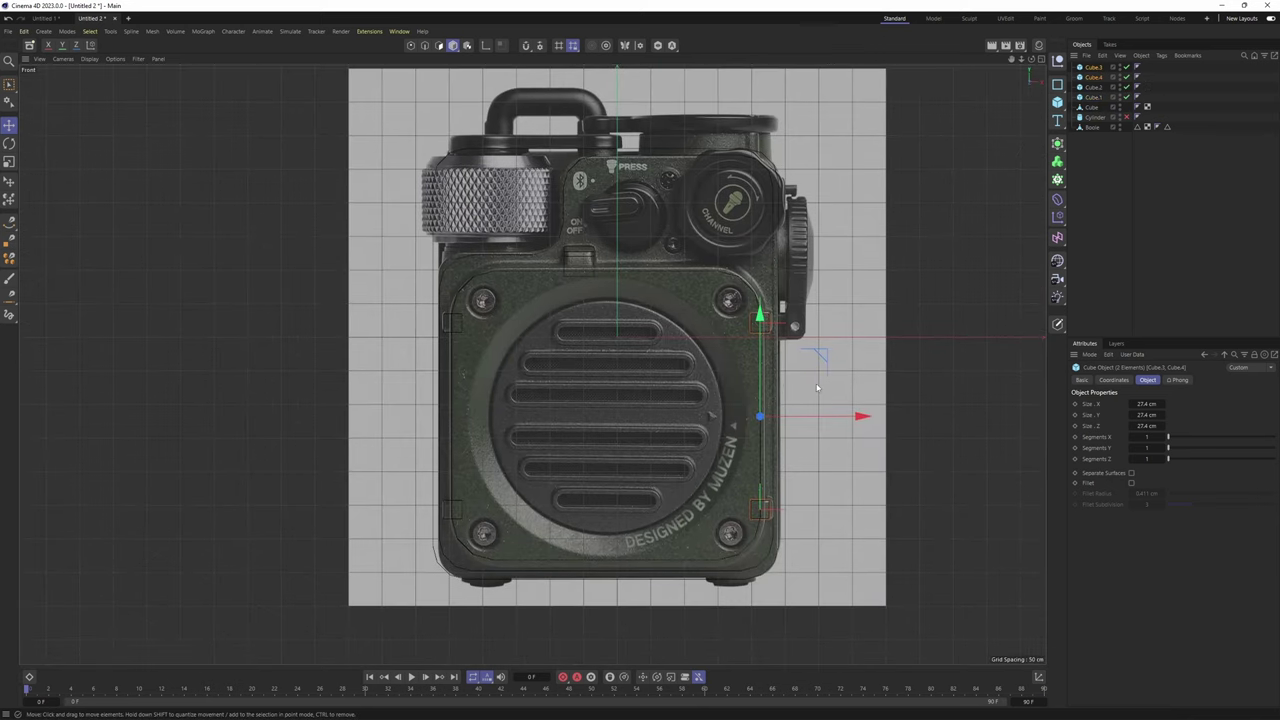
middle_click(840, 421)
middle_click(509, 320)
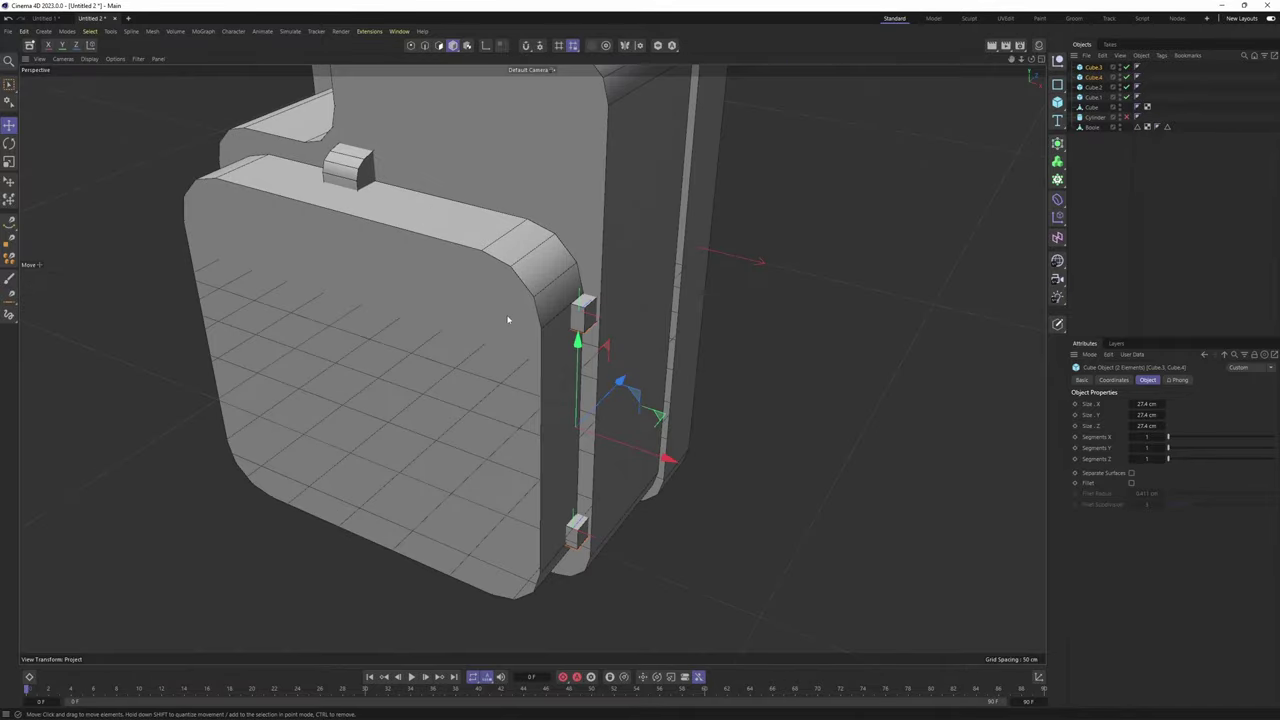
Select the four side tabs and the top tab and group them in a null
scroll(509, 320, down, 4)
alt+drag(509, 320, 368, 406)
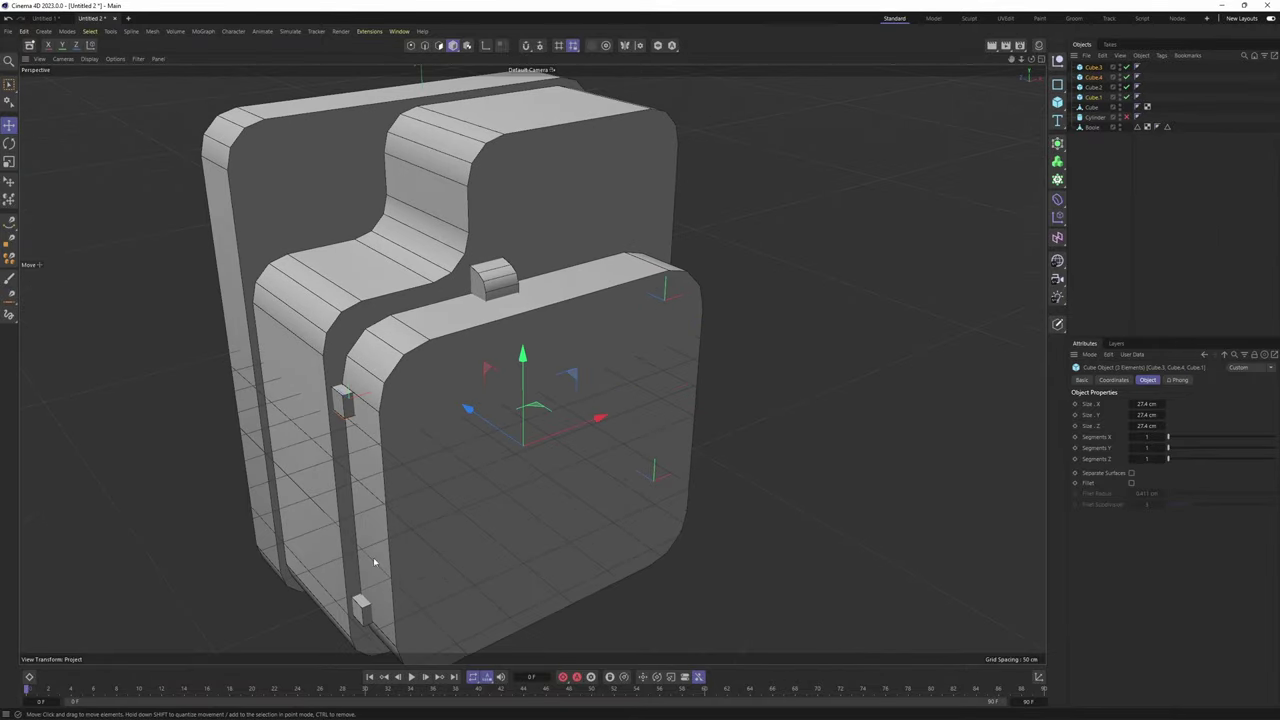
shift+click(502, 284)
alt+drag(640, 300, 503, 352)
key(alt+g)
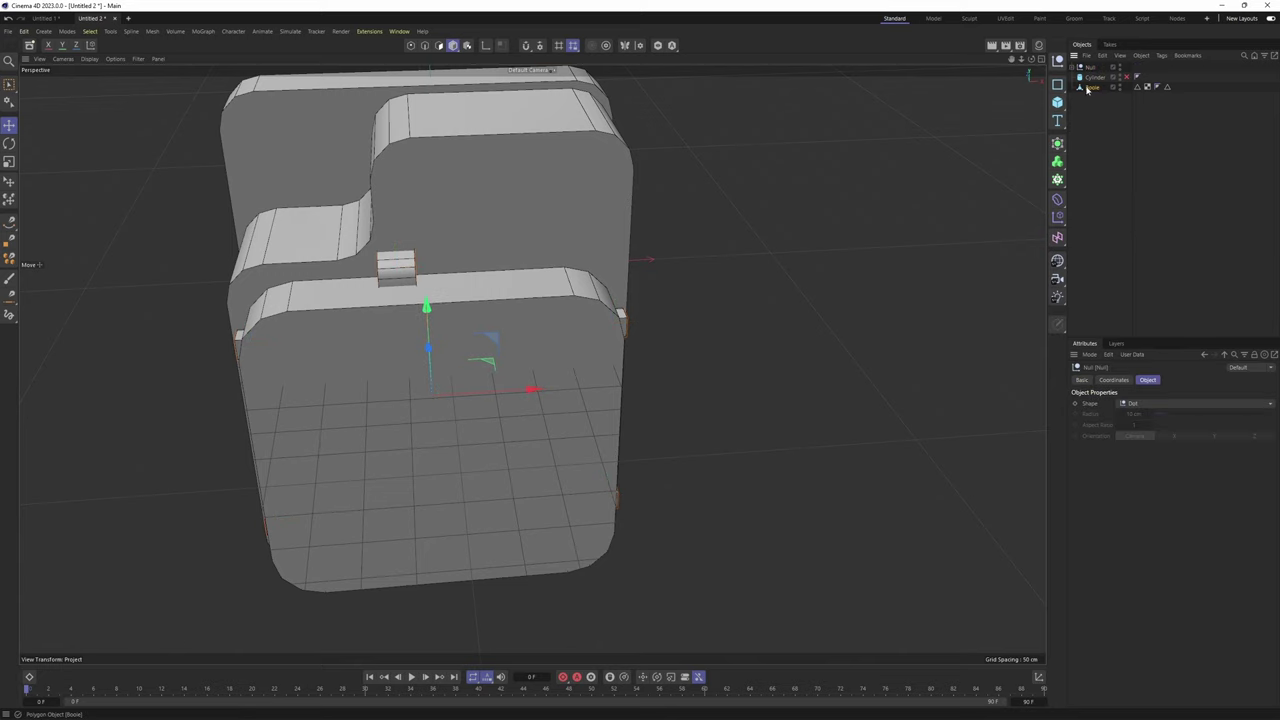
Put the housing mesh and the tab group in a Boole set to A union B with Create single object enabled
click(1087, 88)
alt+drag(697, 290, 580, 276)
click(1058, 144)
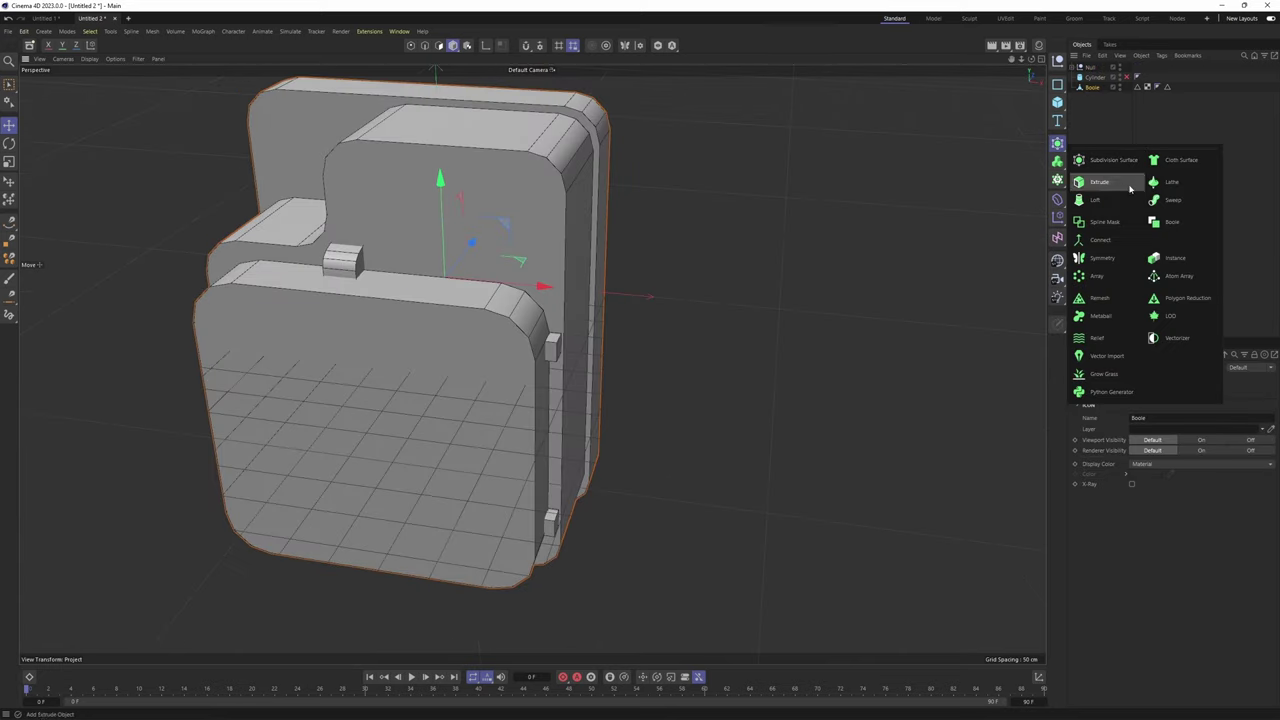
click(1186, 222)
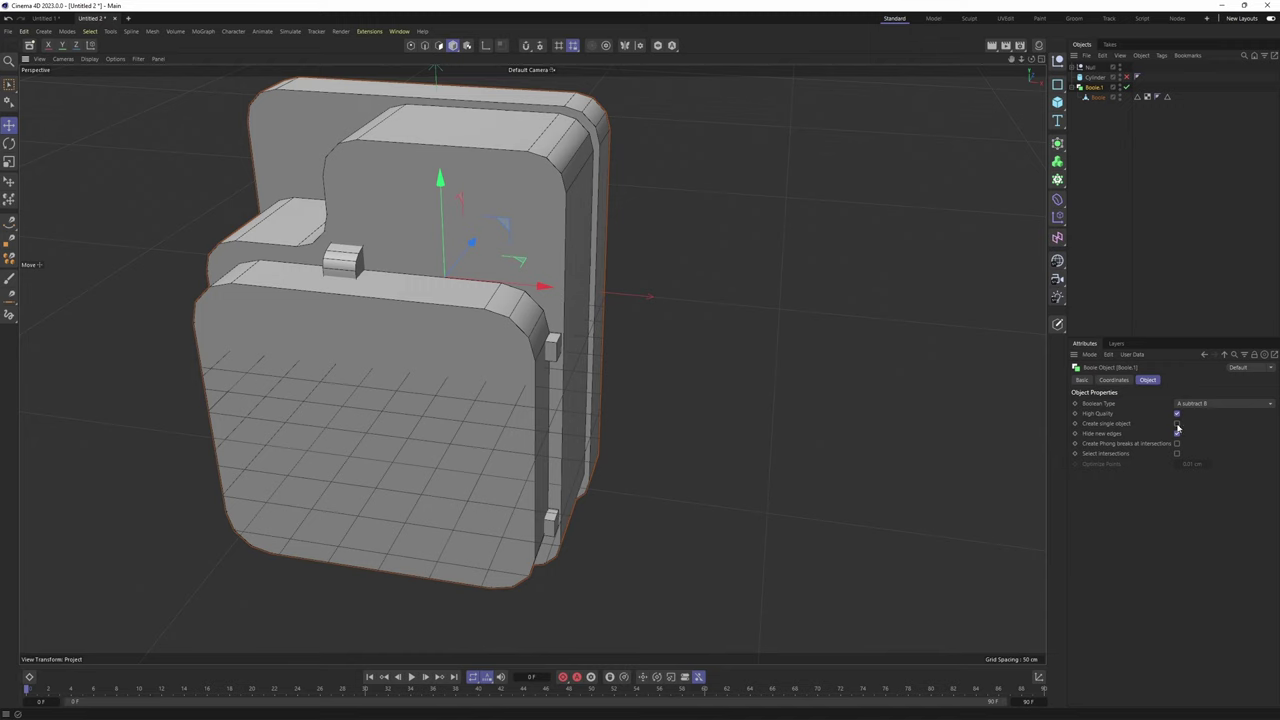
click(1203, 405)
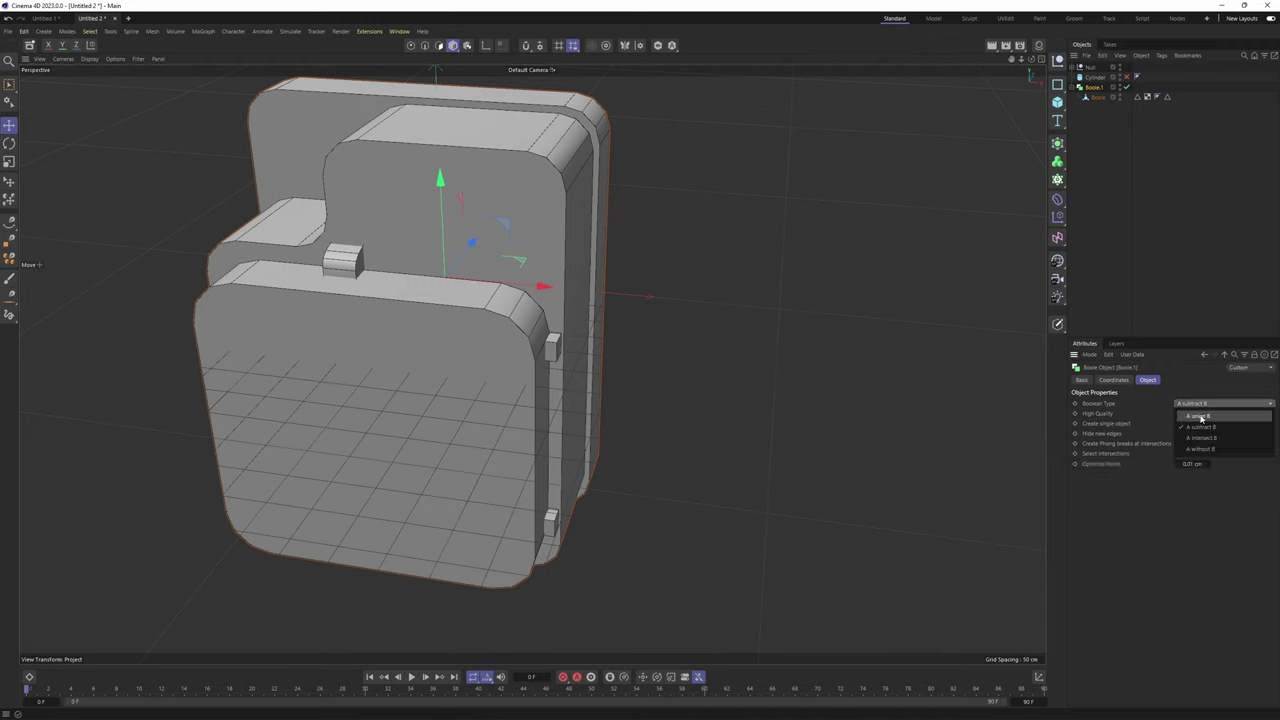
click(1200, 416)
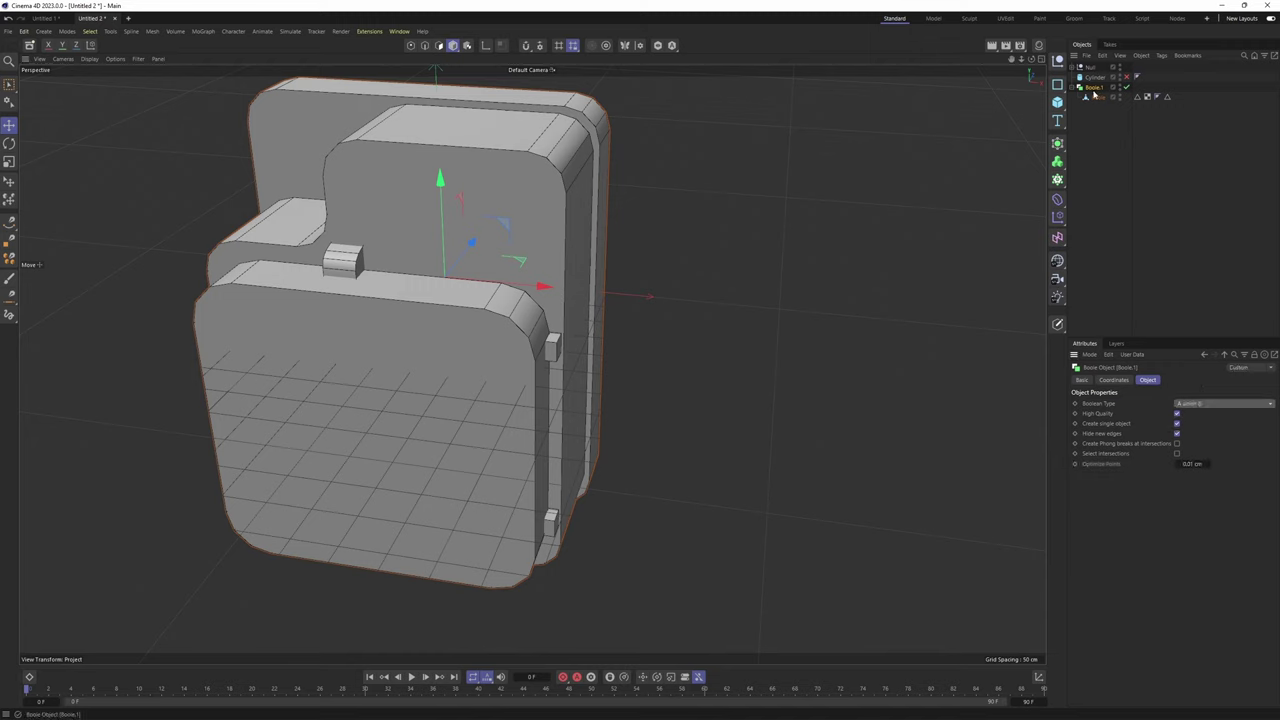
drag(1097, 104, 1098, 103)
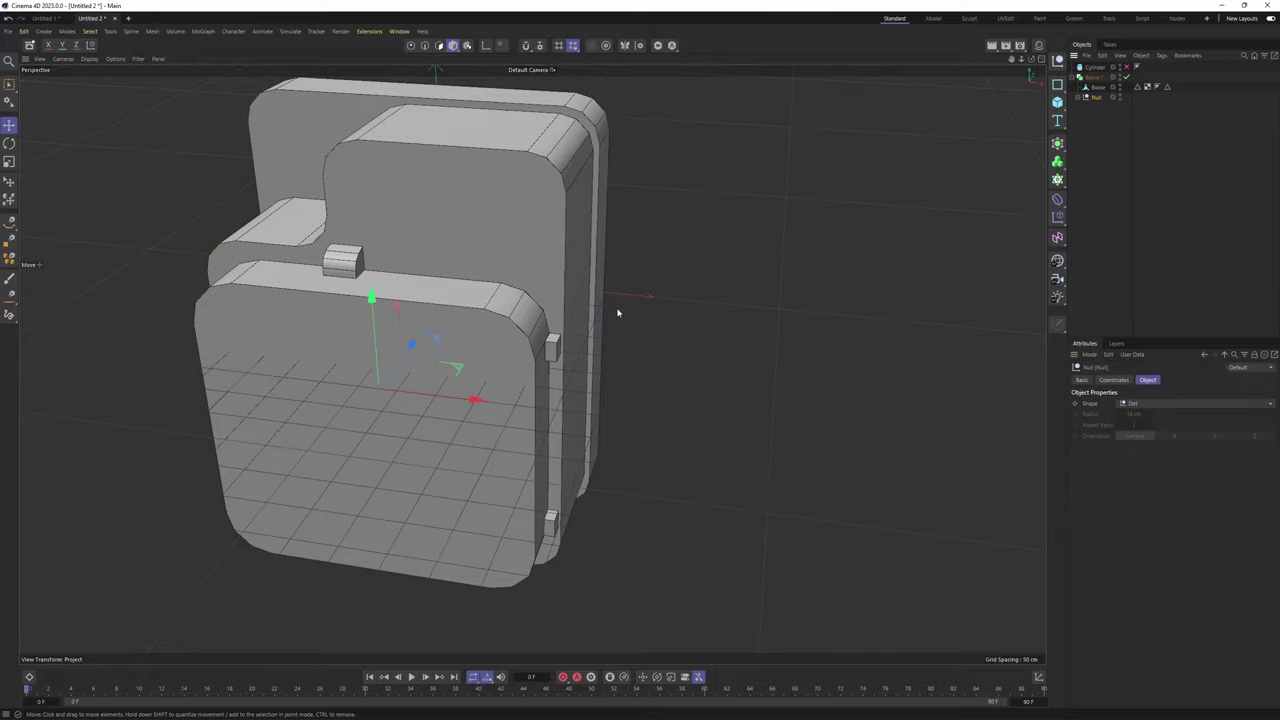
Inspect the tab intersections up close and convert the Boole into one editable mesh
alt+drag(617, 311, 629, 306)
alt+right_drag(534, 363, 600, 337)
alt+right_drag(420, 228, 508, 221)
alt+drag(477, 231, 360, 166)
alt+drag(532, 364, 414, 94)
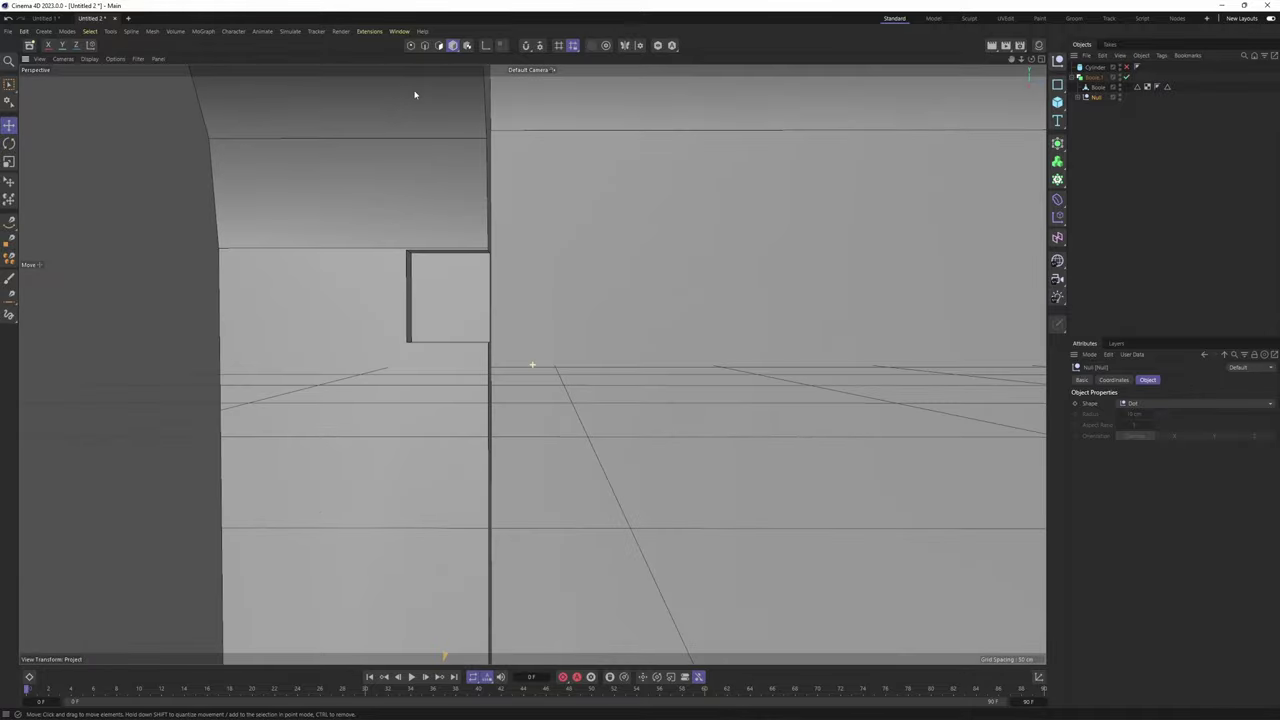
alt+right_drag(523, 229, 360, 170)
alt+drag(545, 361, 502, 351)
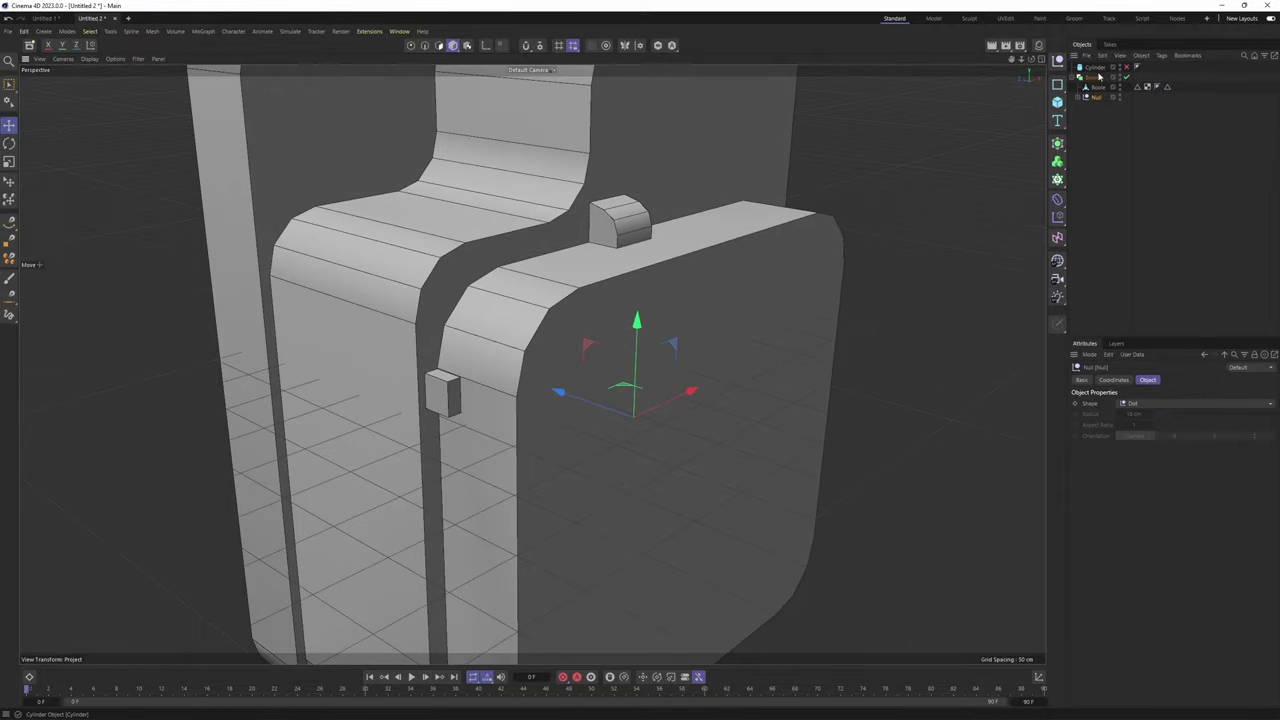
click(1093, 79)
key(c)
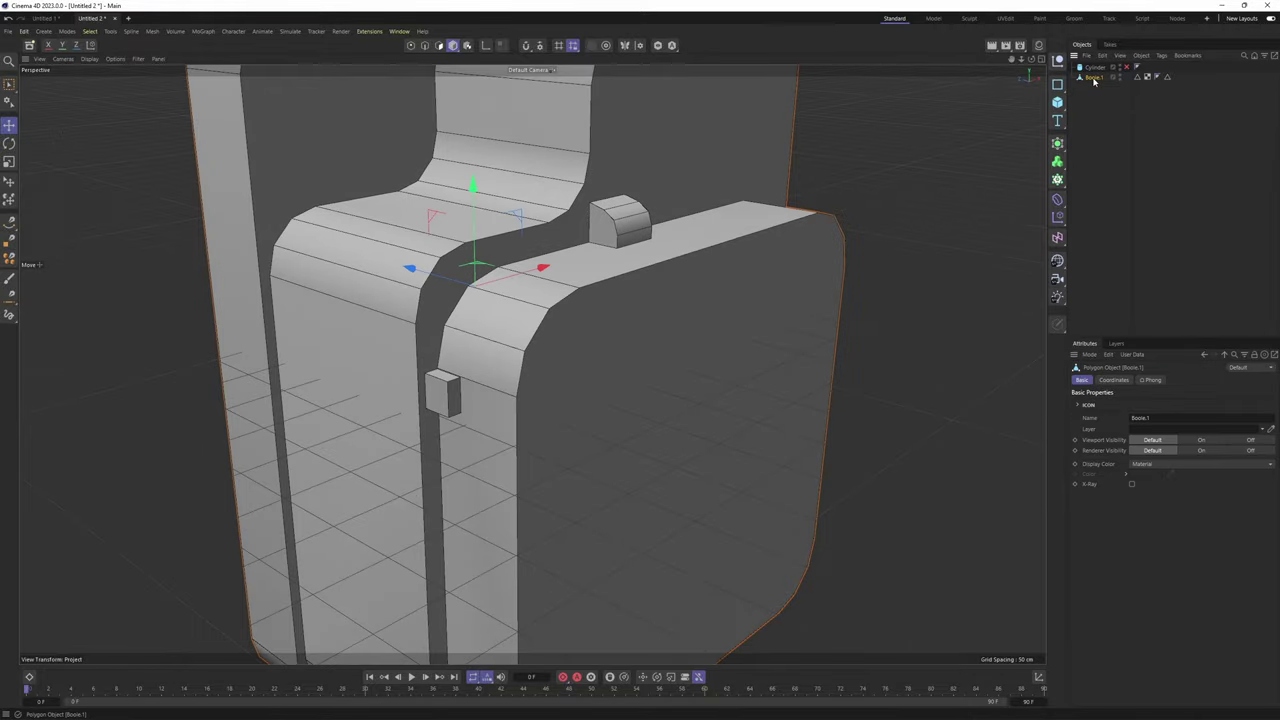
Compare the merged housing with the front reference image
alt+drag(540, 310, 464, 329)
middle_click(464, 329)
middle_click(708, 509)
alt+right_drag(708, 509, 705, 315)
alt+middle_drag(708, 311, 695, 366)
scroll(695, 366, up, 4)
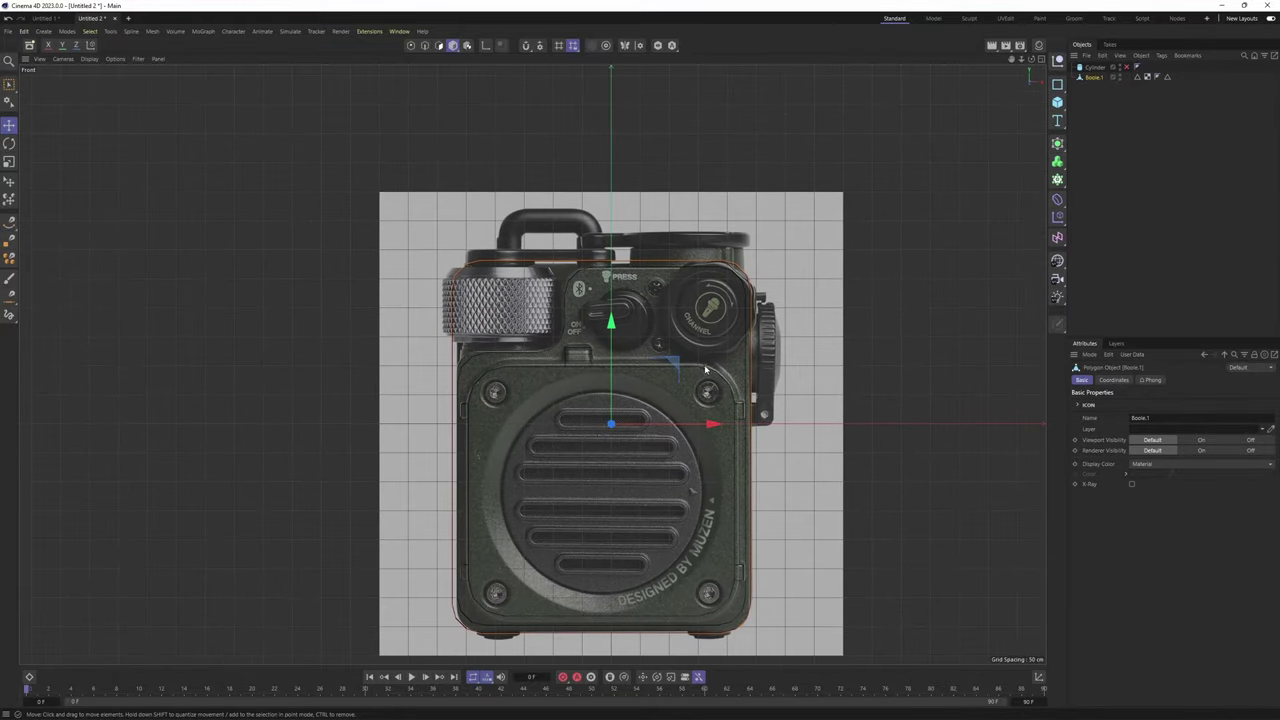
alt+middle_drag(515, 405, 524, 311)
scroll(610, 368, down, 6)
scroll(600, 364, up, 2)
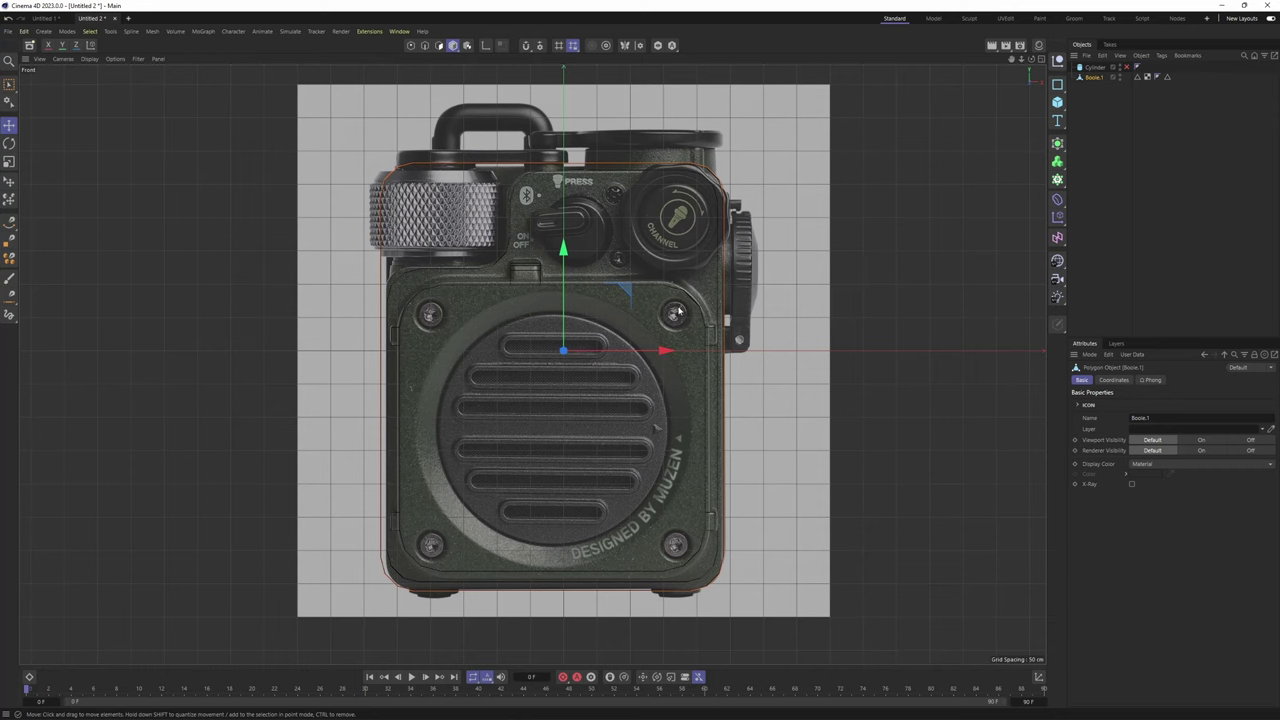
Add a cylinder and set its orientation to +Z
drag(1056, 109, 1167, 120)
alt+middle_drag(723, 337, 725, 358)
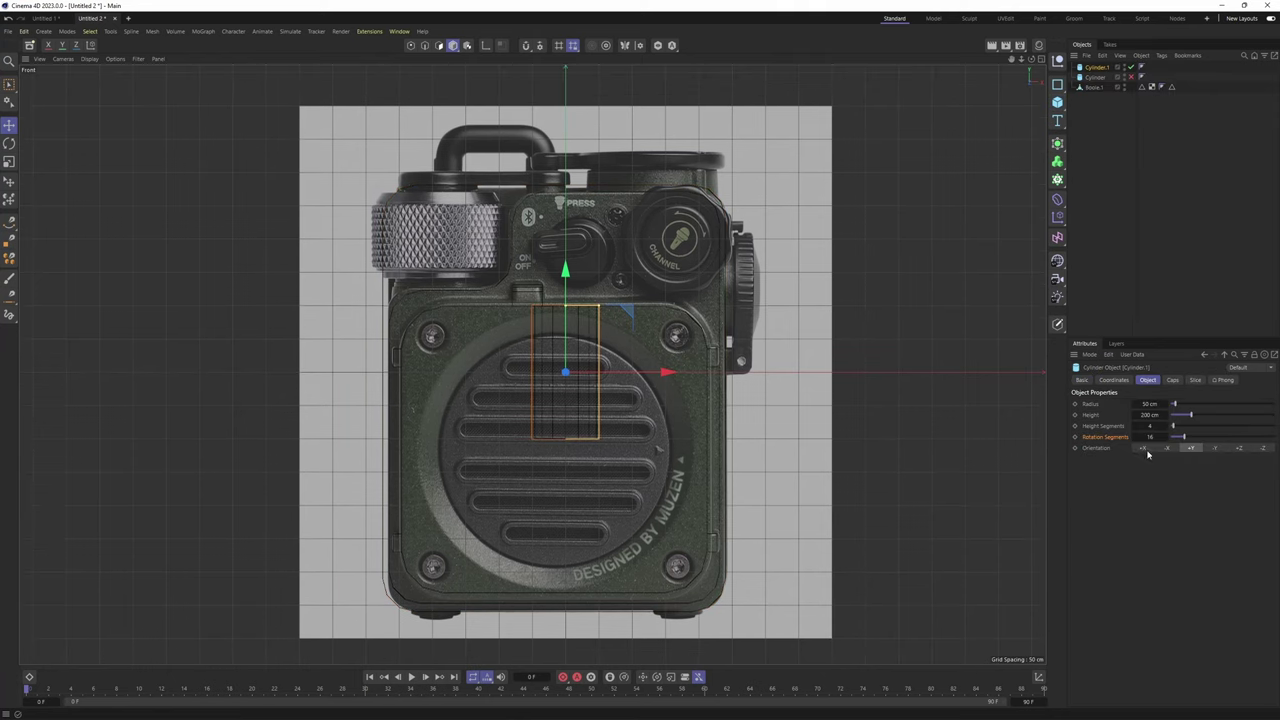
click(1238, 448)
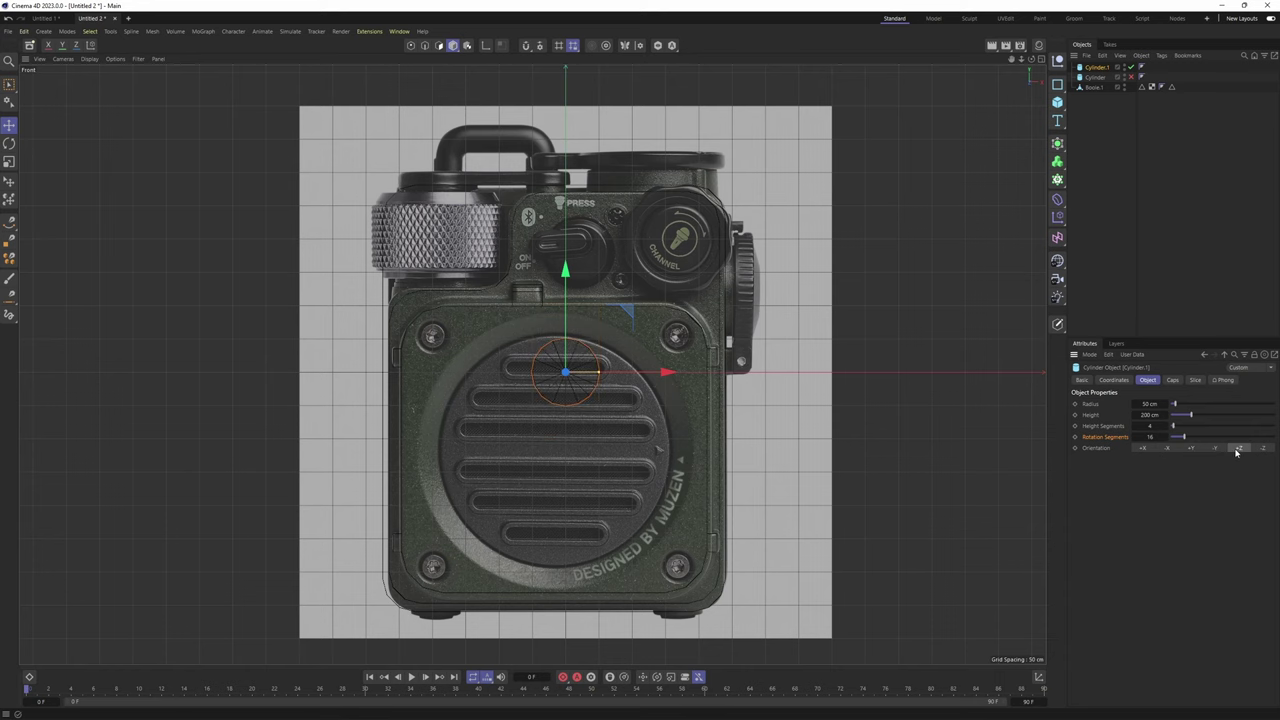
Place the cylinder over the upper-right screw in the front reference and scale it down to a radius of about 29.7 cm
scroll(603, 290, up, 7)
drag(586, 411, 815, 337)
scroll(817, 337, up, 4)
key(t)
drag(985, 432, 967, 437)
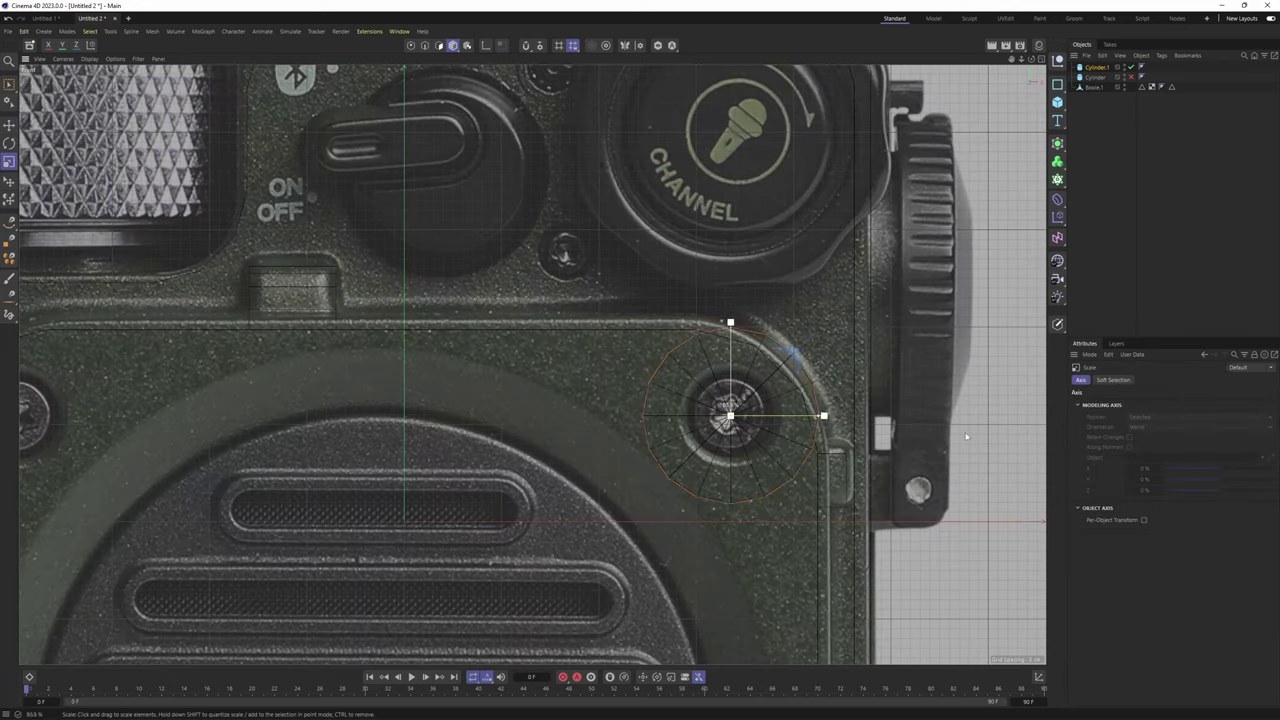
drag(827, 434, 826, 434)
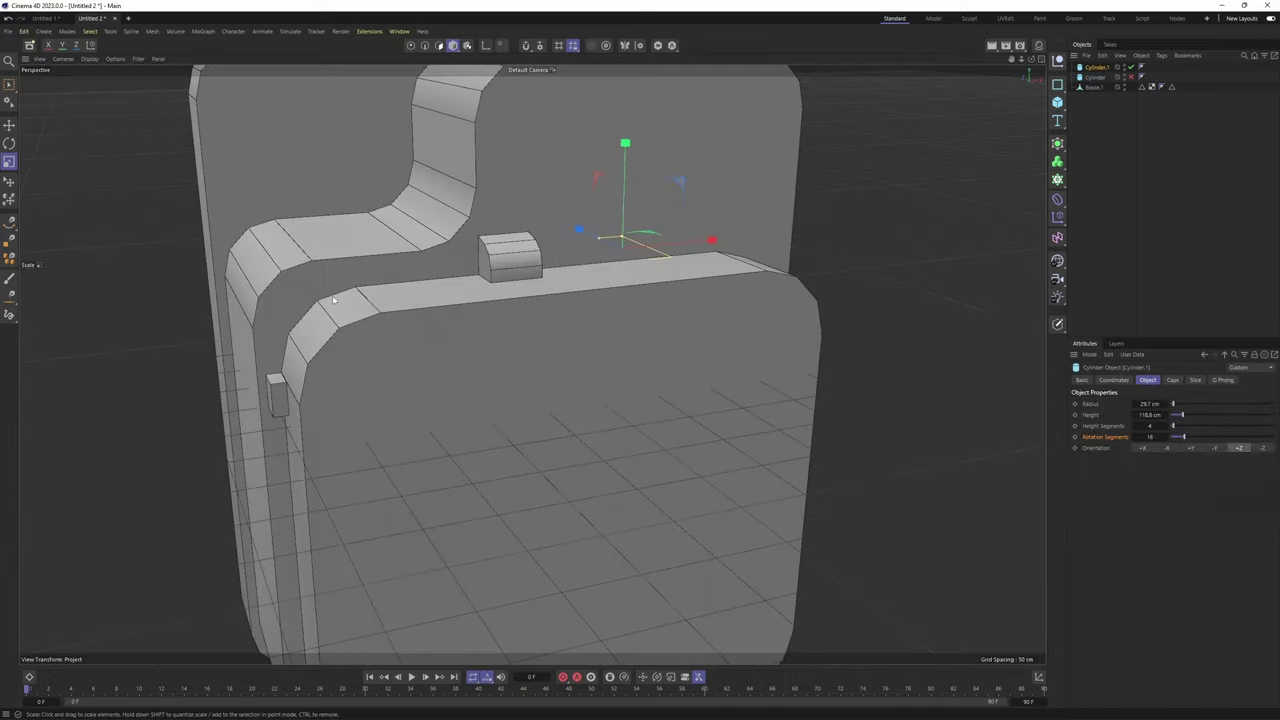
Move the cylinder forward in depth so it protrudes from the speaker panel's upper-right corner
alt+drag(380, 400, 551, 363)
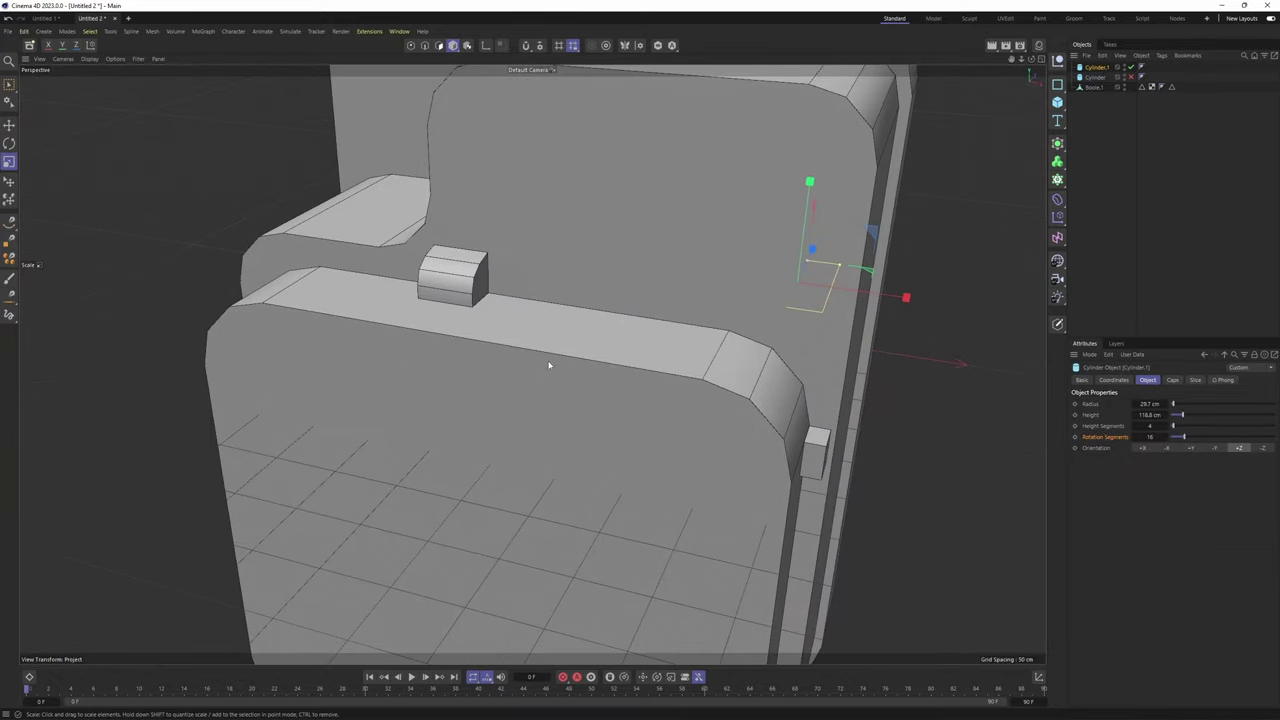
scroll(600, 380, up, 3)
alt+drag(620, 389, 771, 325)
drag(901, 270, 718, 386)
alt+drag(545, 392, 531, 364)
alt+right_drag(531, 364, 722, 320)
alt+drag(722, 320, 743, 329)
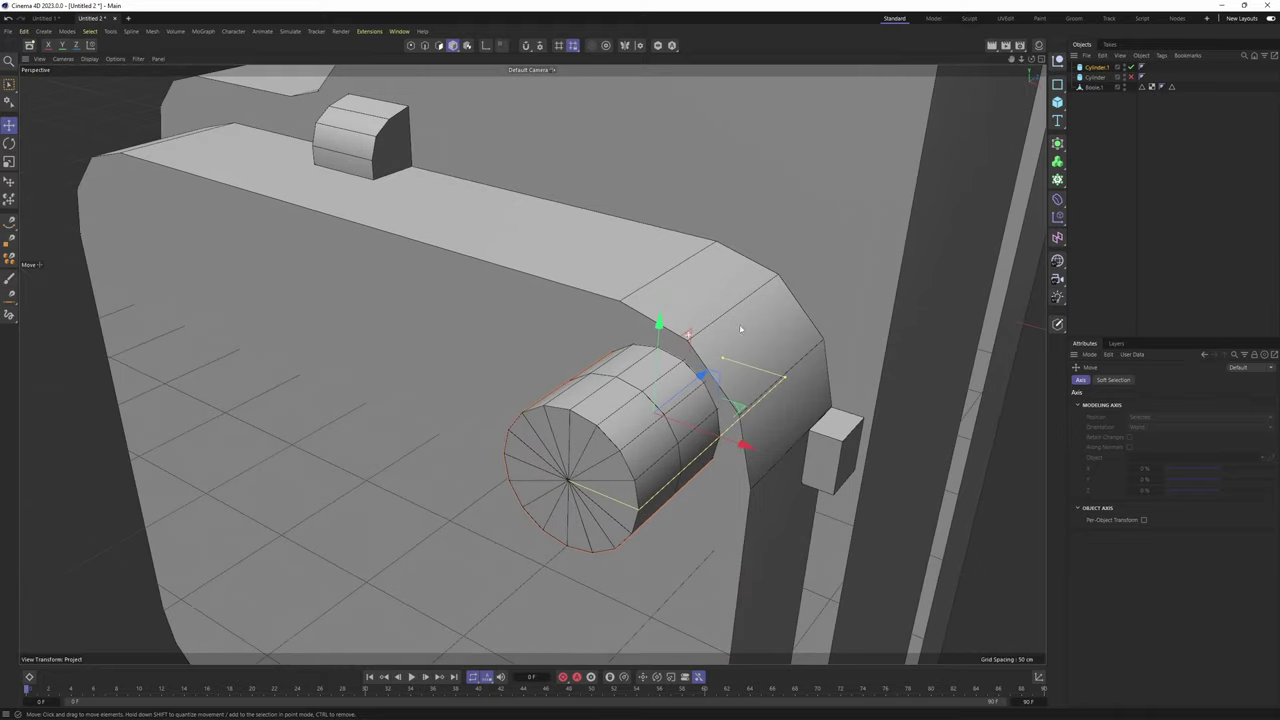
Set the screw cylinder to 1 height segment and 8 rotation segments
alt+middle_drag(743, 329, 772, 300)
click(1096, 70)
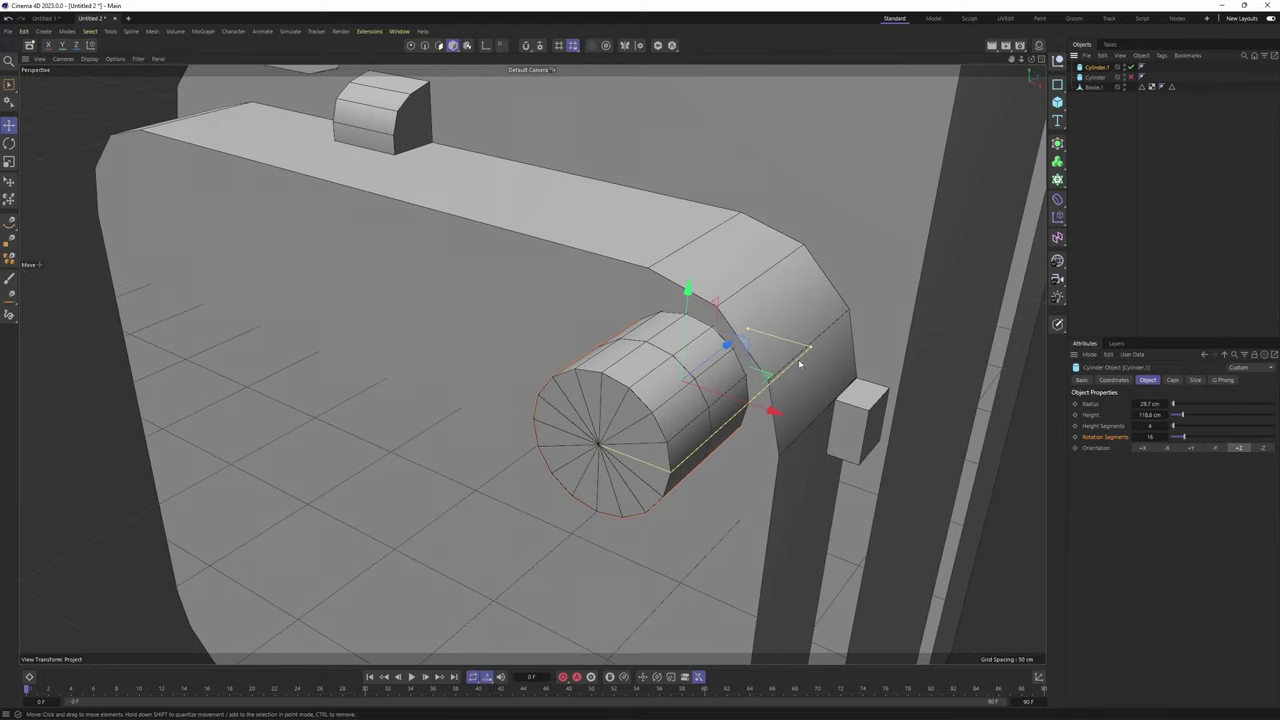
alt+middle_drag(800, 364, 760, 398)
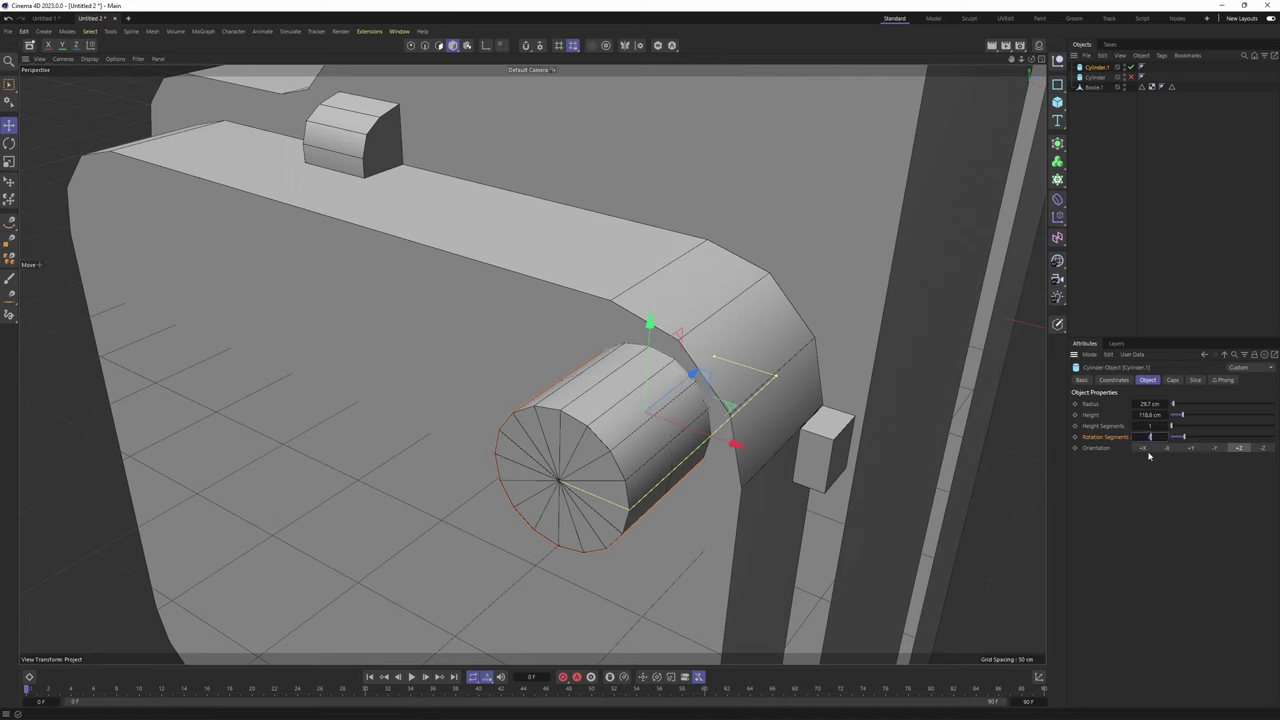
key(Return)
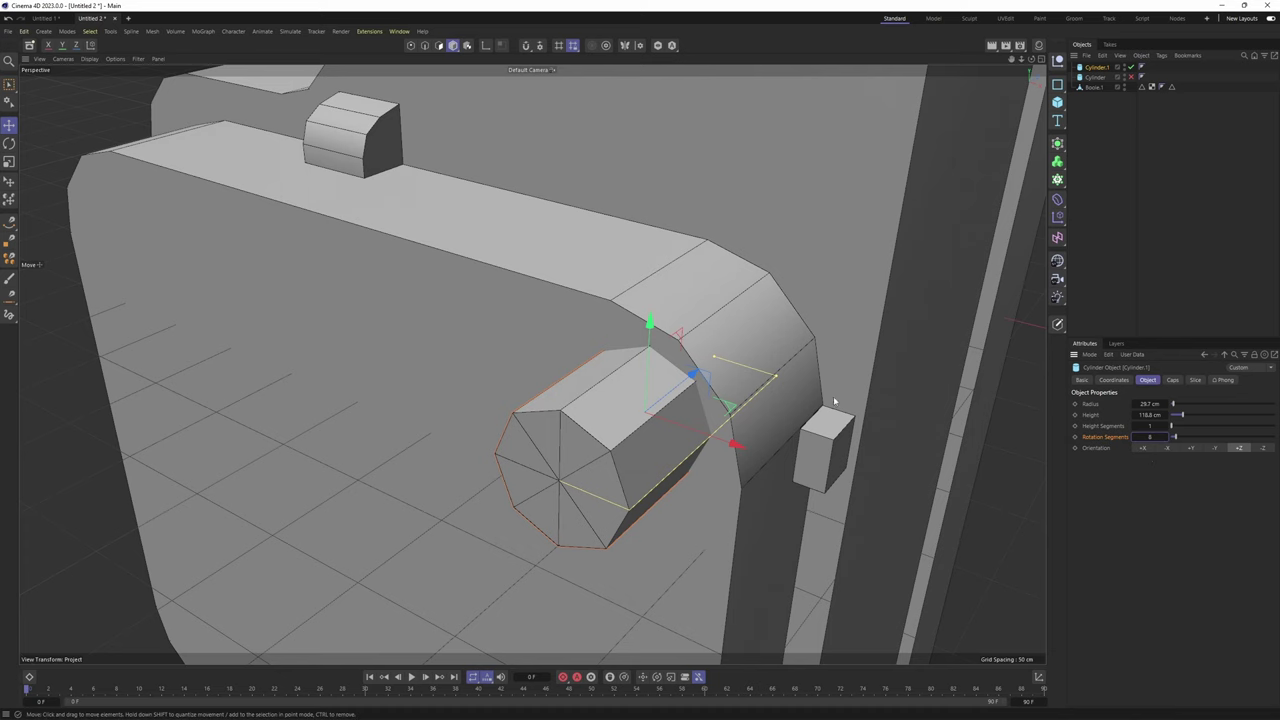
alt+drag(834, 401, 772, 358)
scroll(756, 352, up, 2)
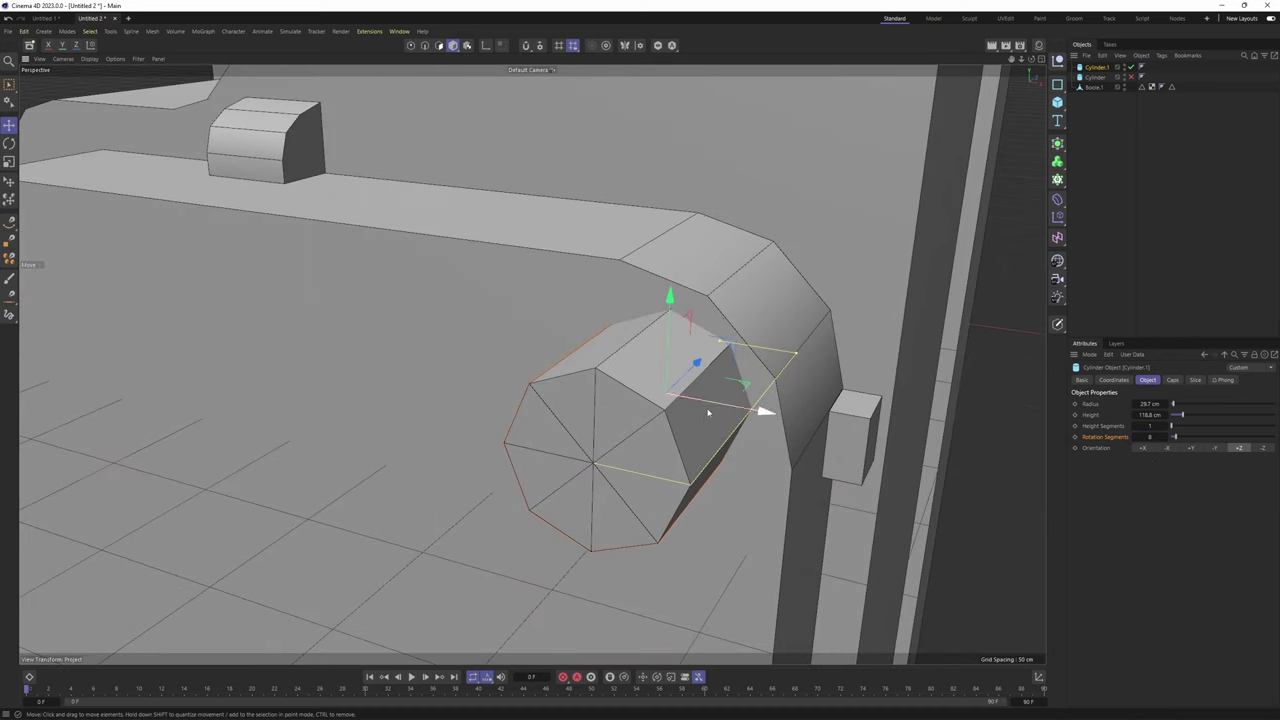
Try 16 rotation segments on the screw cylinder and undo the change
scroll(742, 375, down, 1)
scroll(748, 378, up, 2)
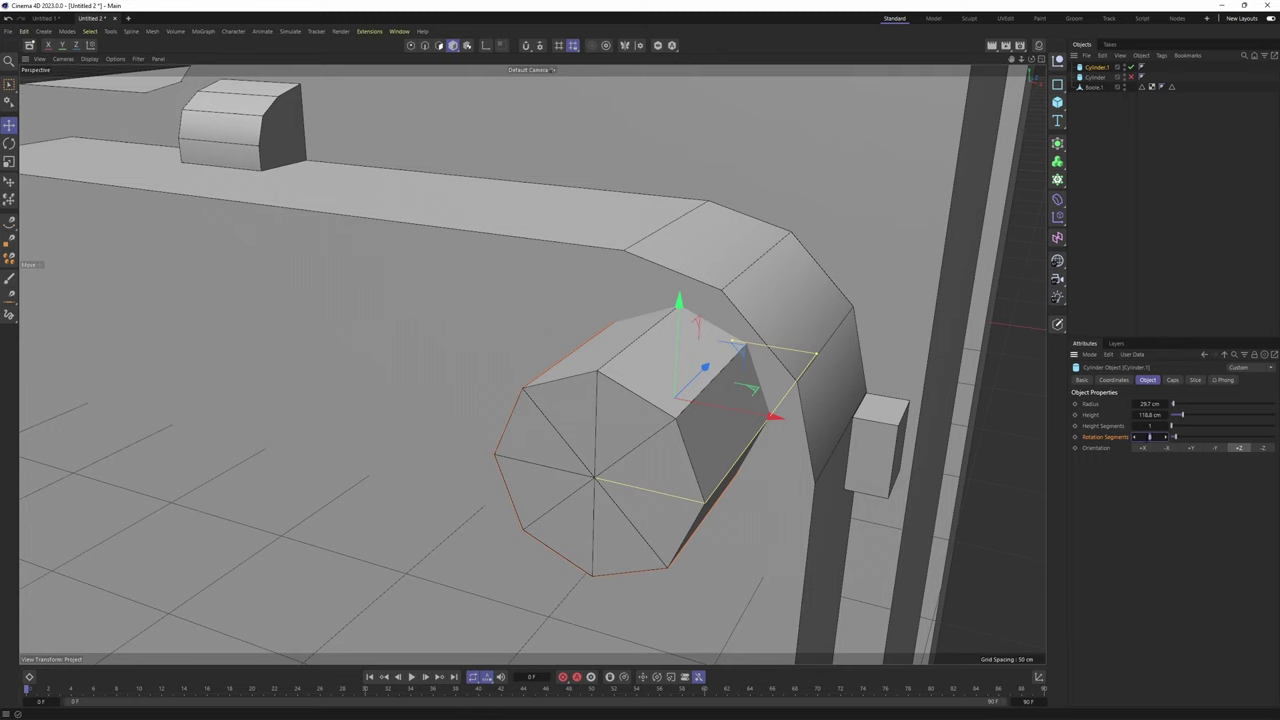
text(16)
key(Return)
scroll(785, 342, up, 1)
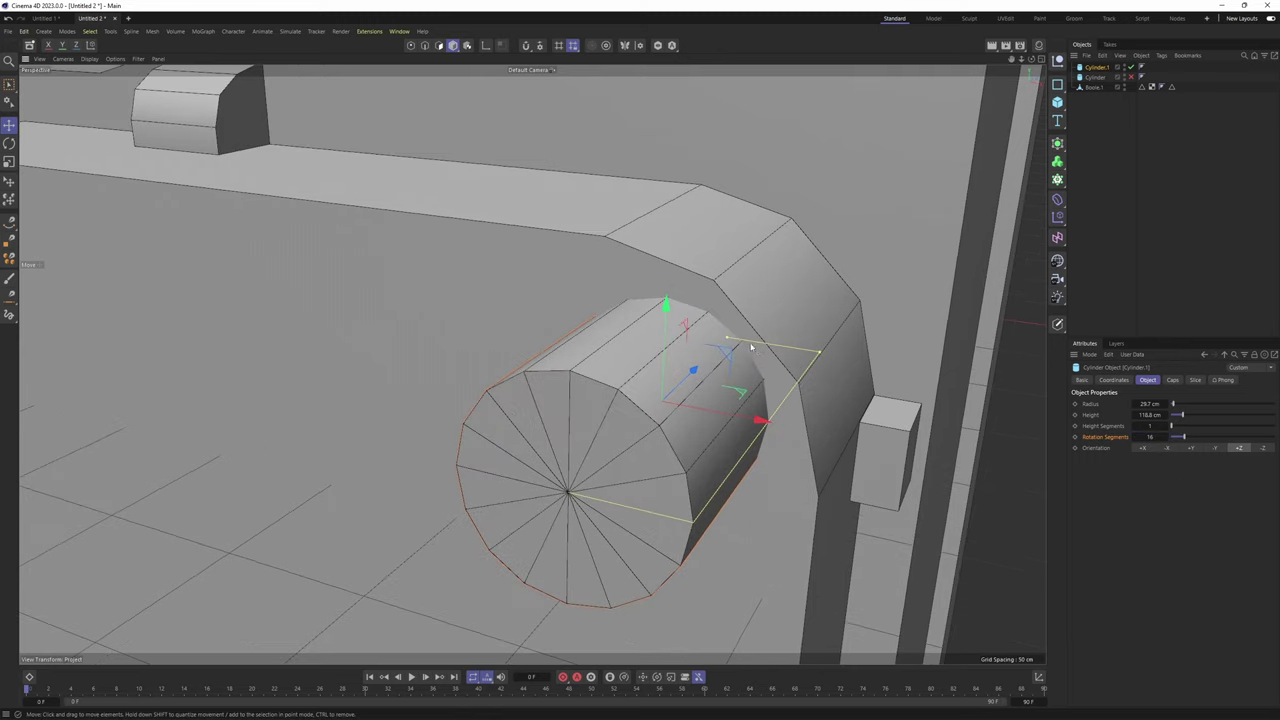
alt+drag(785, 342, 724, 279)
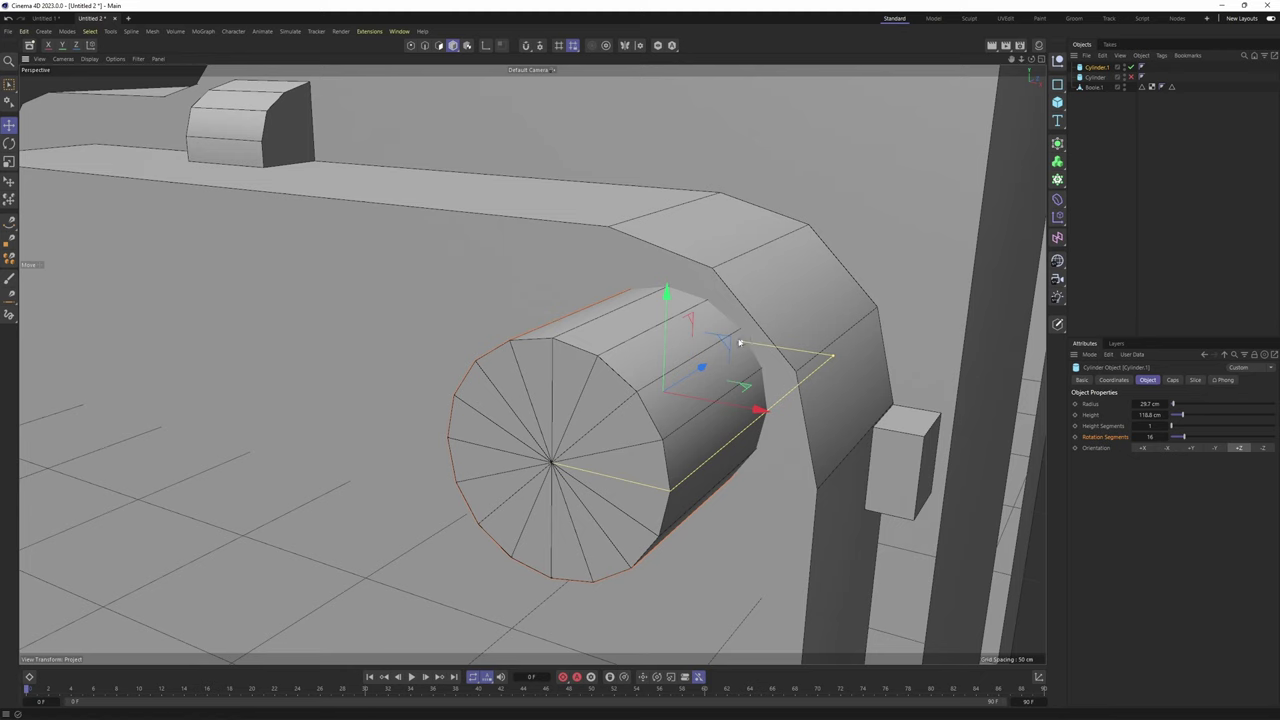
key(ctrl+z)
Rotate the eight-sided cylinder about its own axis so a flat side faces straight up
alt+drag(512, 385, 534, 362)
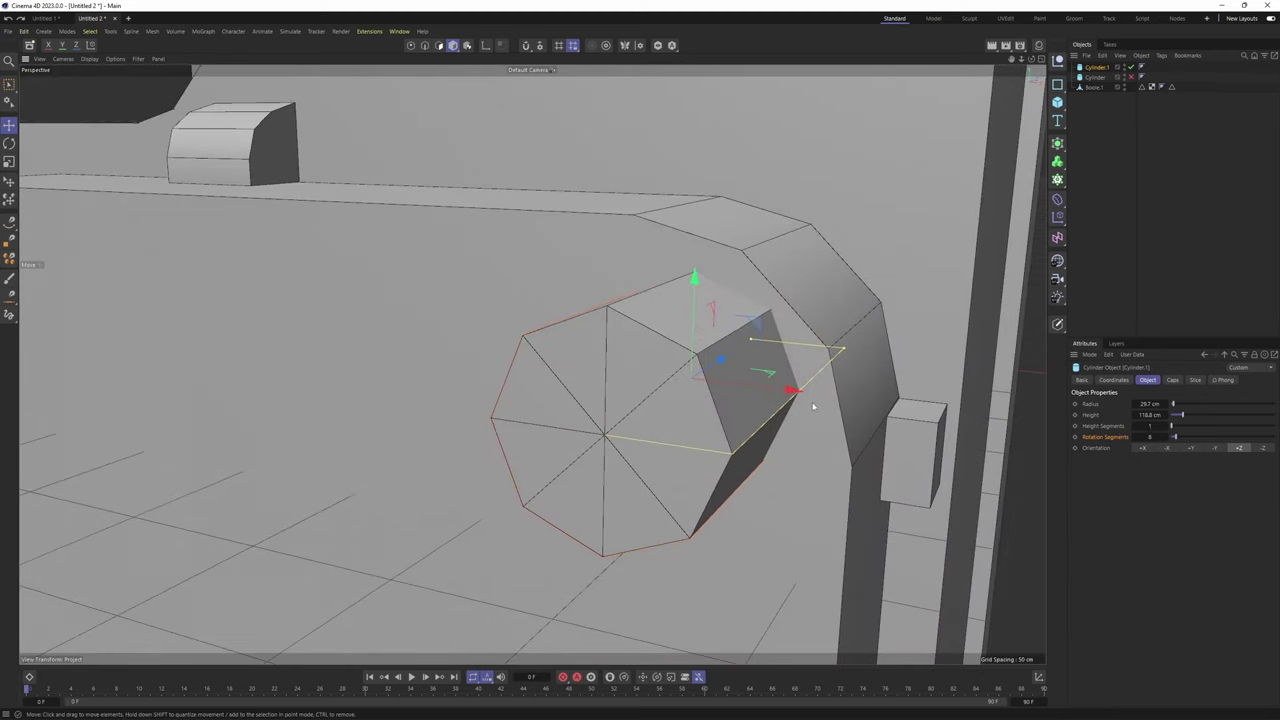
key(r)
mouse_move(757, 345)
alt+mouse_down()
mouse_move(732, 346)
mouse_move(759, 340)
mouse_move(768, 357)
alt+mouse_up()
alt+drag(764, 280, 786, 303)
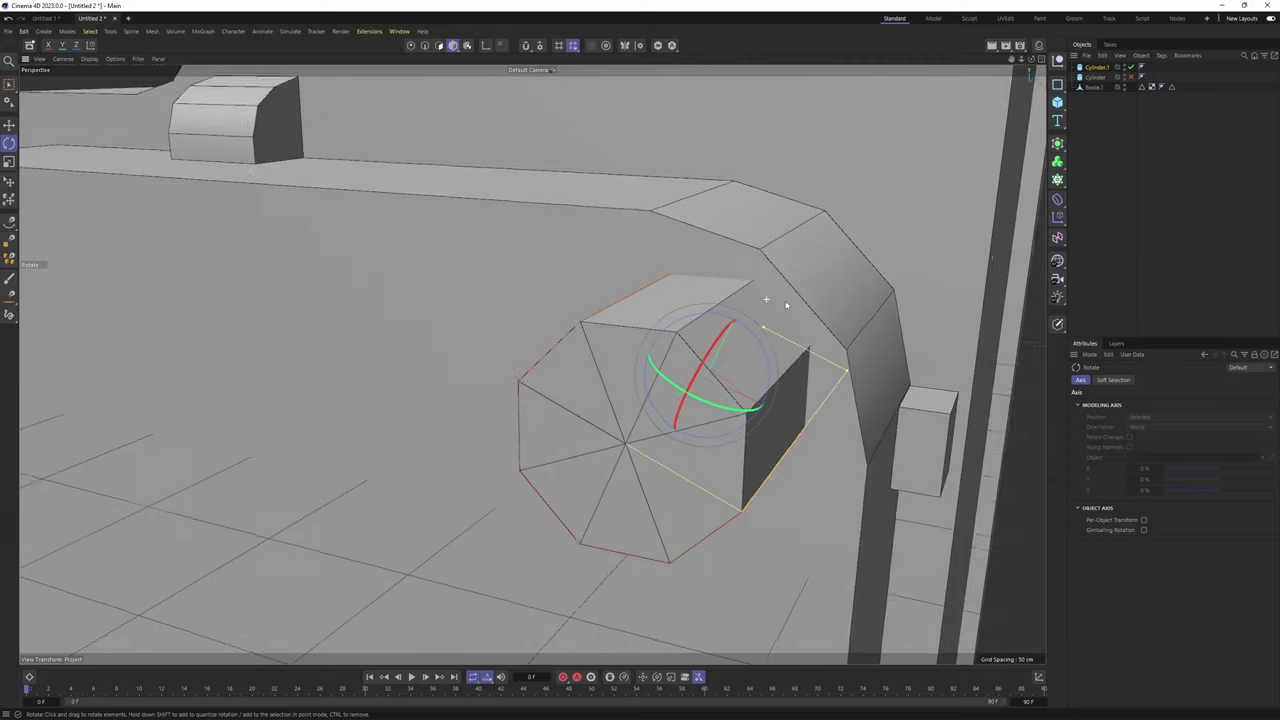
scroll(757, 243, up, 3)
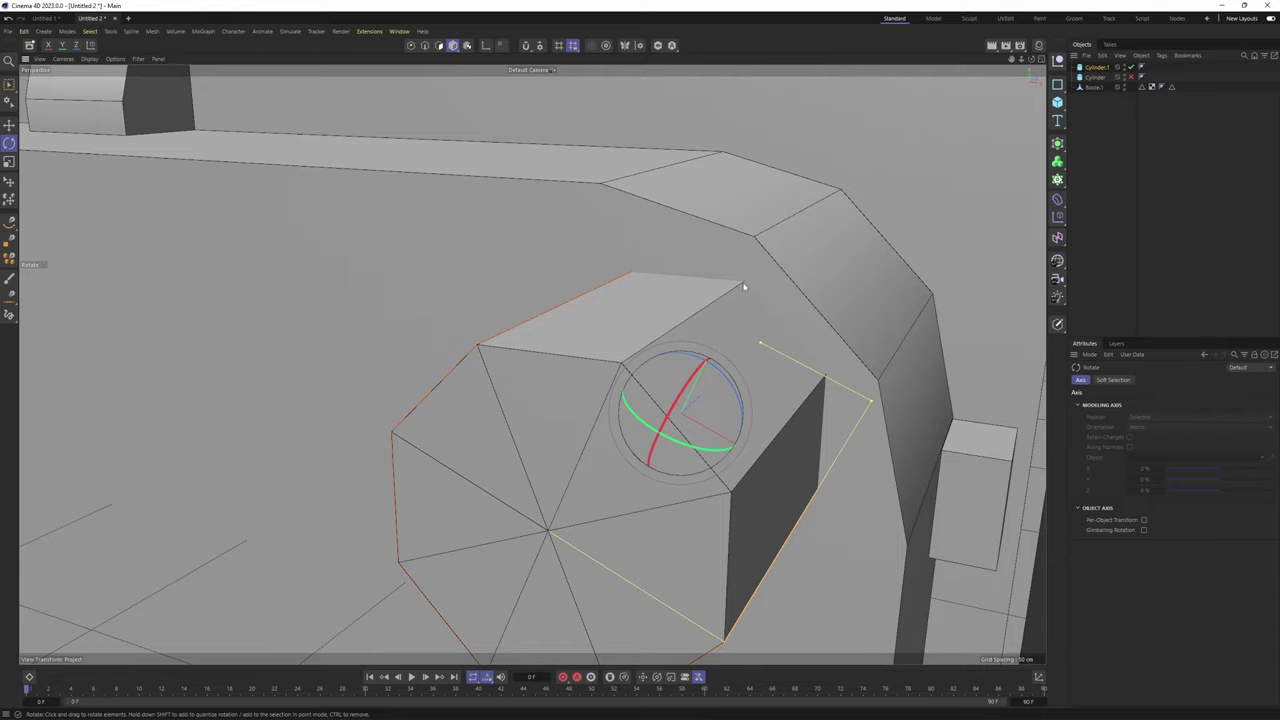
alt+drag(831, 383, 590, 182)
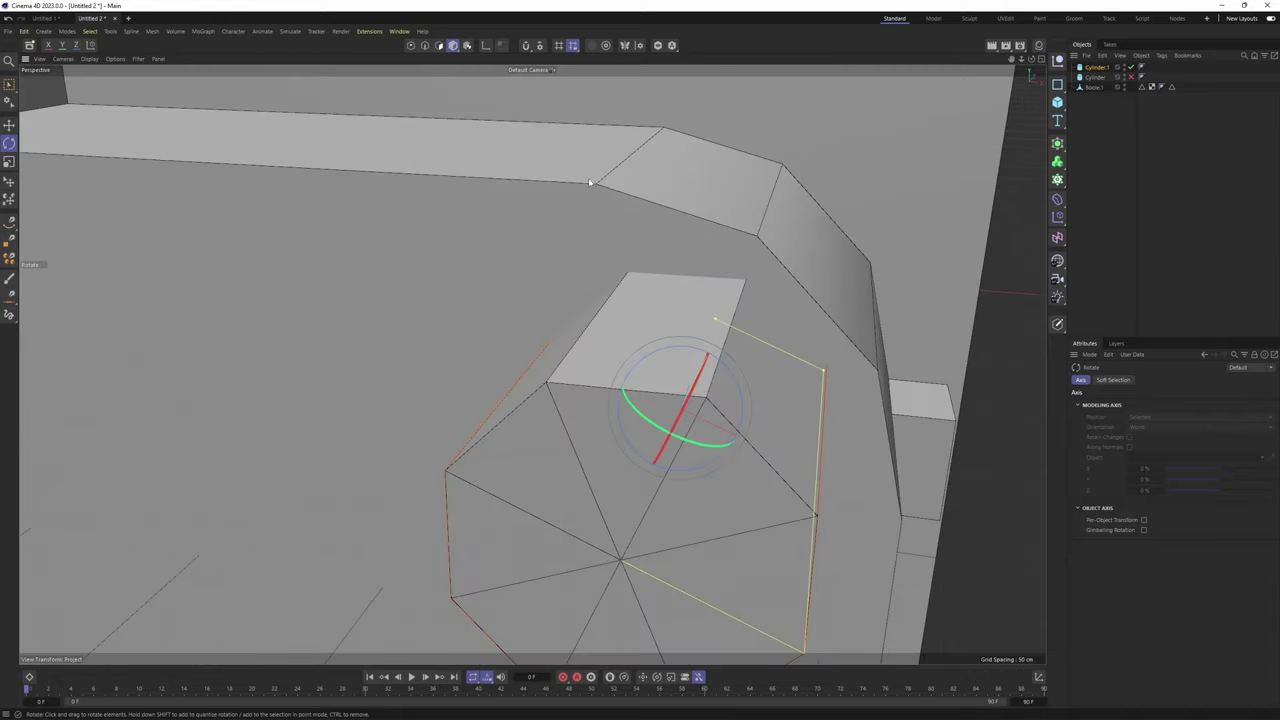
scroll(634, 267, down, 3)
alt+drag(634, 267, 664, 314)
Duplicate the cylinder horizontally along the world X axis onto the upper-left screw in the front reference
middle_click(680, 330)
middle_click(820, 494)
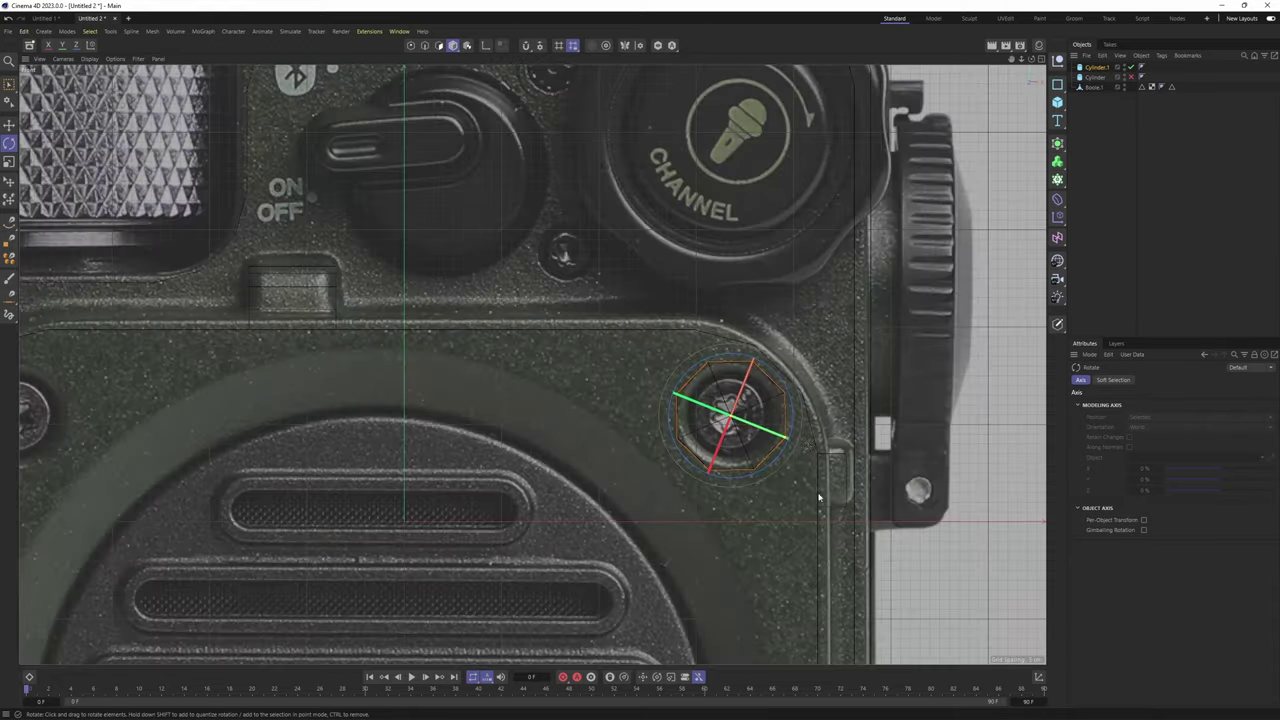
key(e)
scroll(810, 443, down, 5)
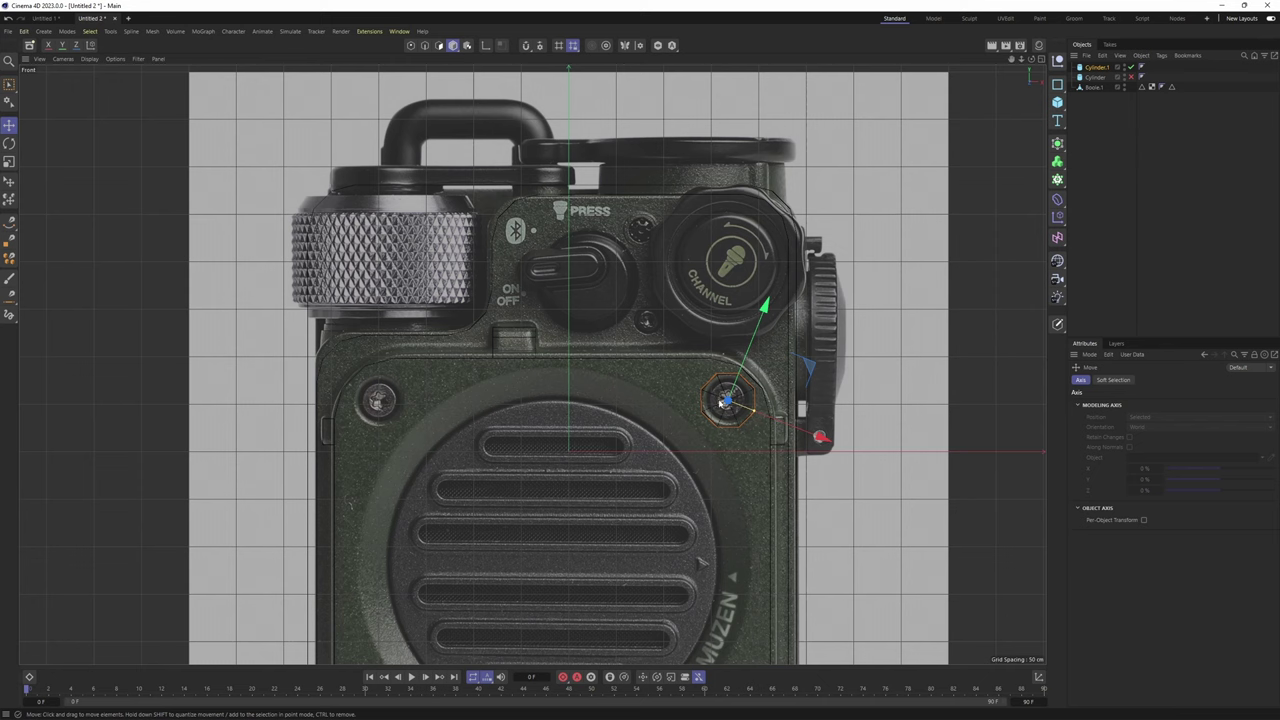
key(w)
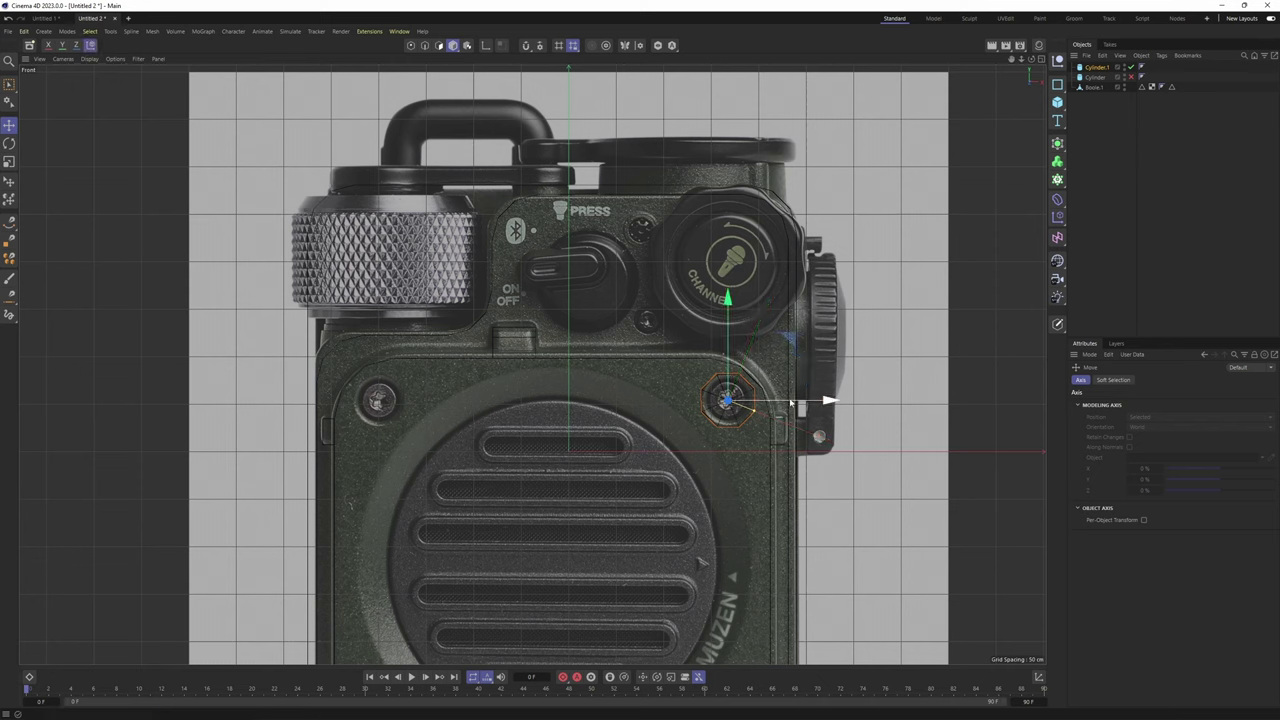
drag(840, 410, 486, 423)
scroll(484, 405, up, 5)
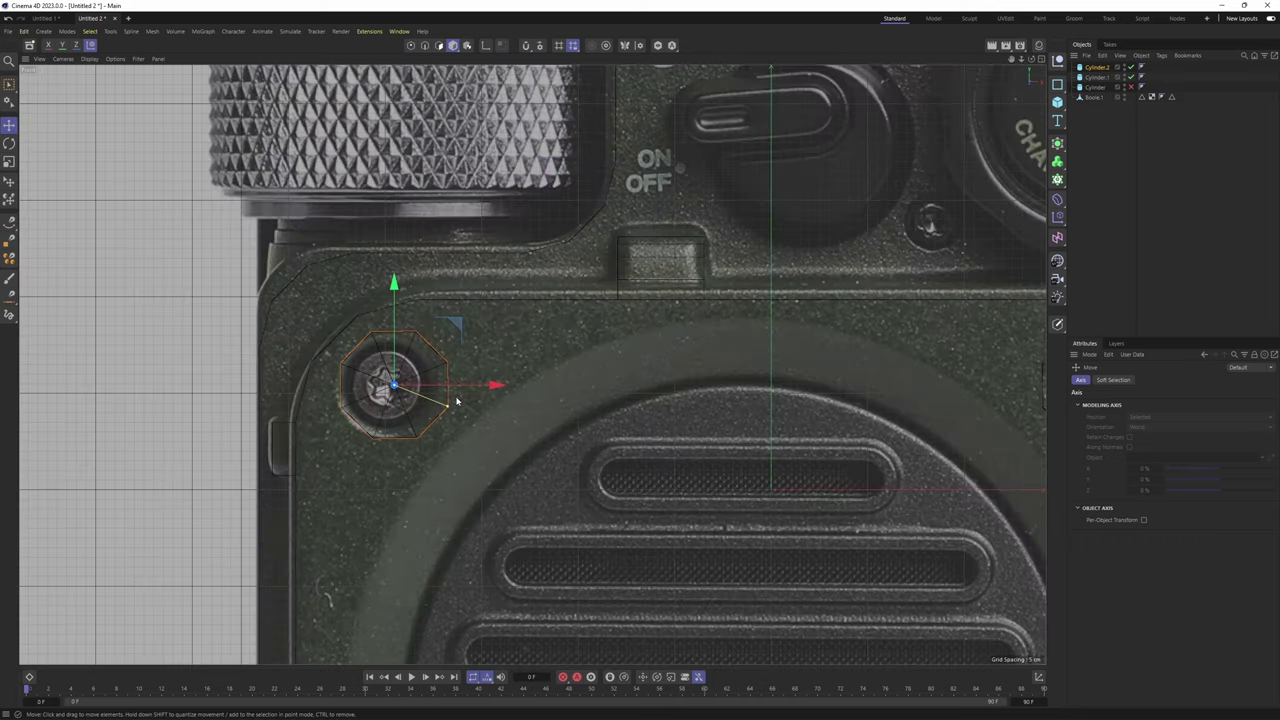
Examine the copied cylinder against the housing's upper-left corner in perspective
middle_click(480, 387)
middle_click(500, 338)
alt+drag(510, 325, 592, 260)
alt+drag(399, 262, 440, 266)
alt+right_drag(440, 266, 492, 300)
alt+middle_drag(492, 300, 531, 362)
alt+drag(440, 256, 413, 284)
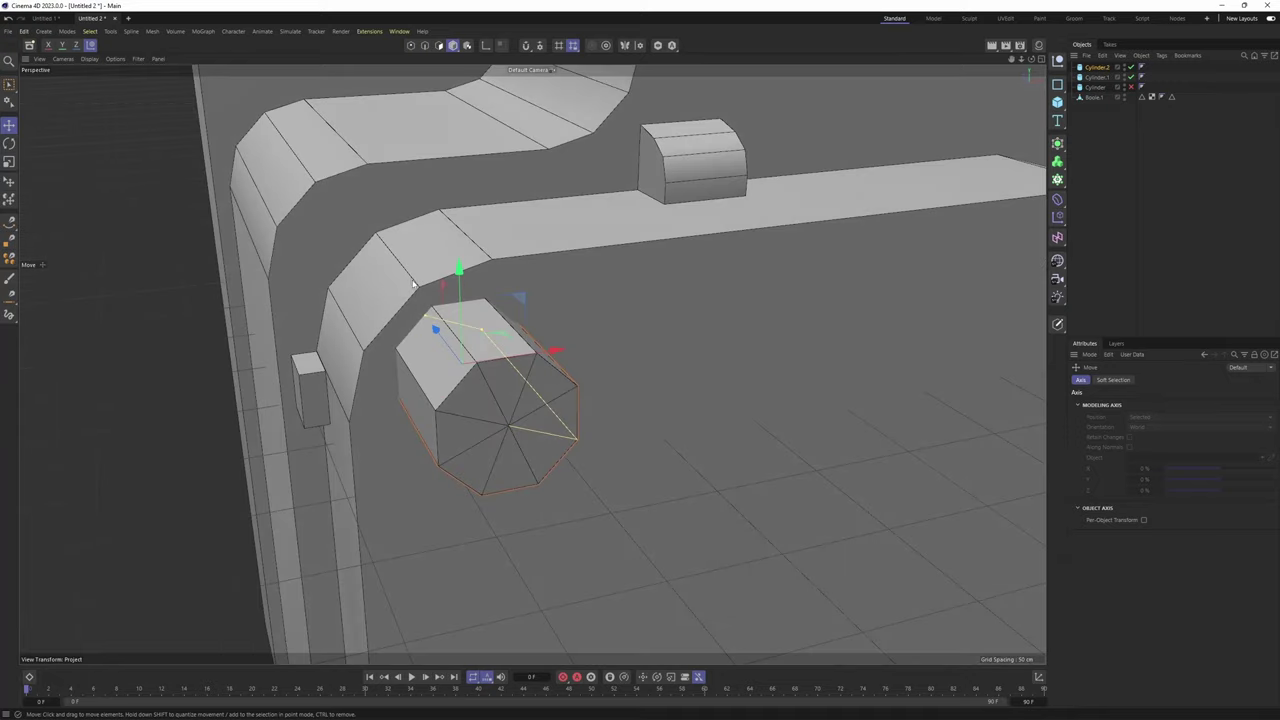
scroll(425, 300, up, 2)
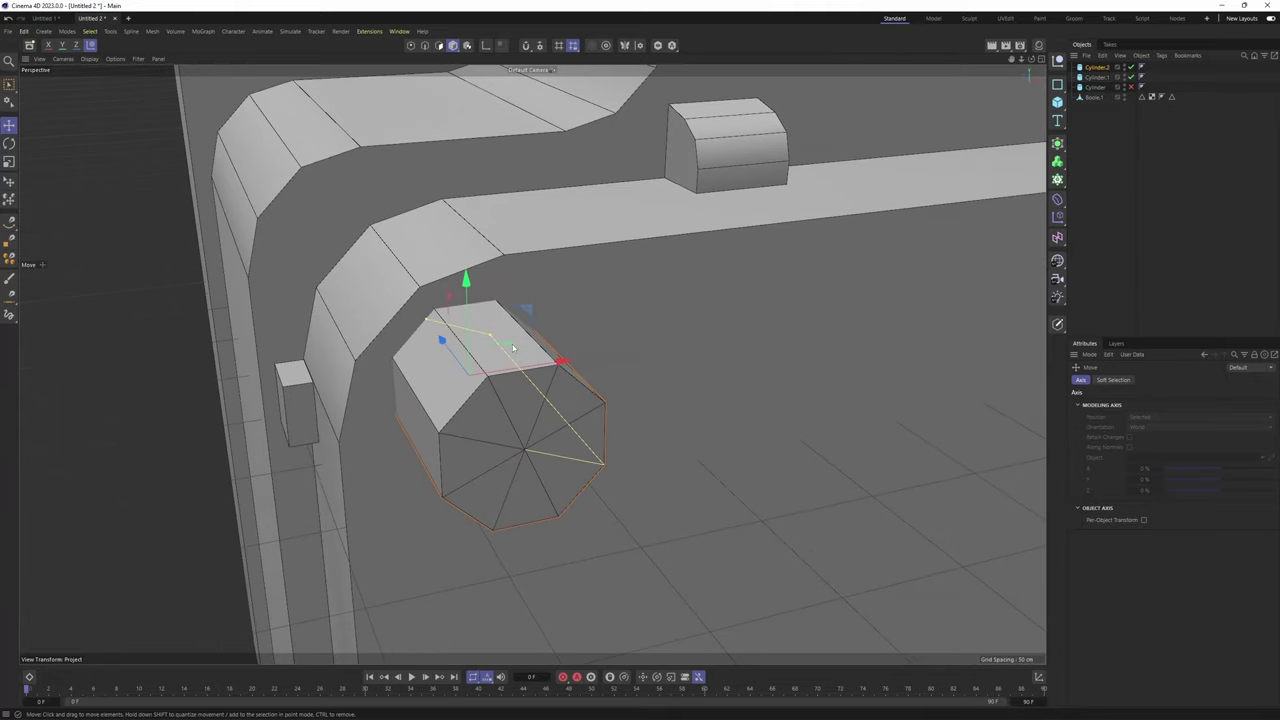
alt+right_drag(513, 347, 466, 337)
click(791, 266)
shift+click(730, 290)
alt+drag(728, 291, 743, 271)
alt+right_drag(666, 244, 619, 248)
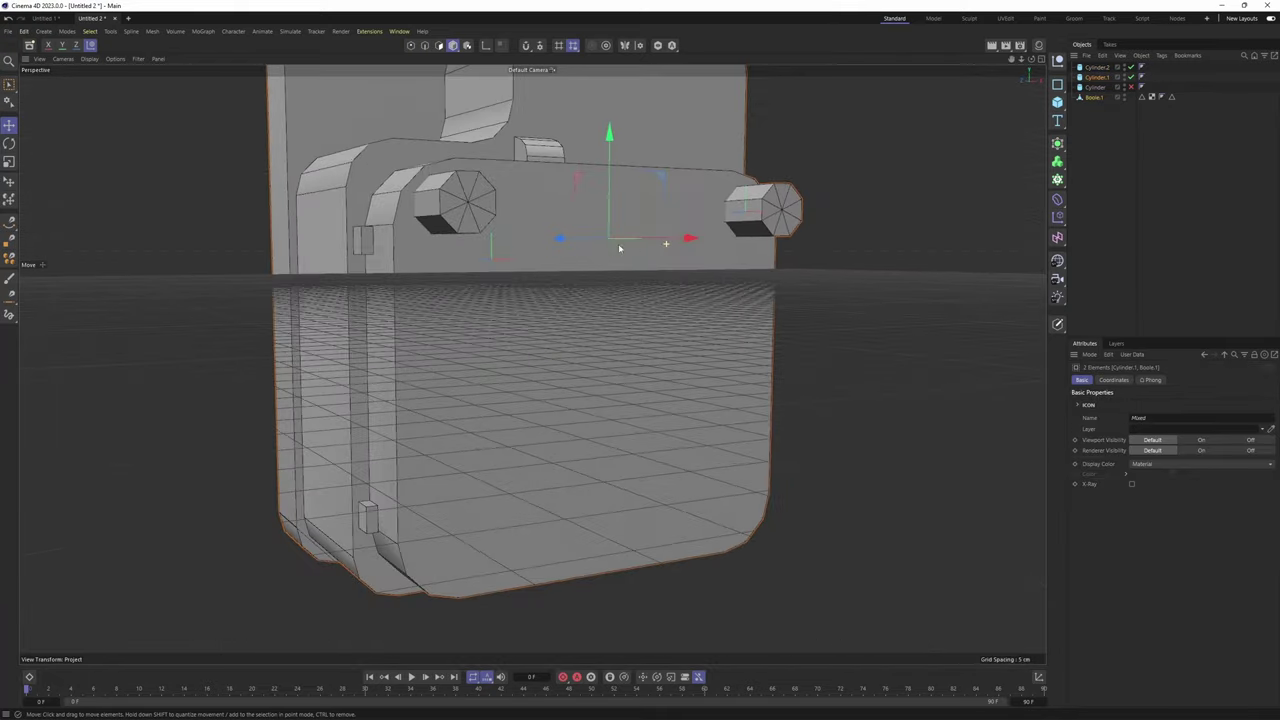
alt+drag(619, 248, 643, 277)
ctrl+drag(587, 122, 588, 260)
key(ctrl+z)
Duplicate both upper corner cylinders straight down and align the copies with the two lower screws in the front reference
click(1099, 78)
shift+click(1098, 68)
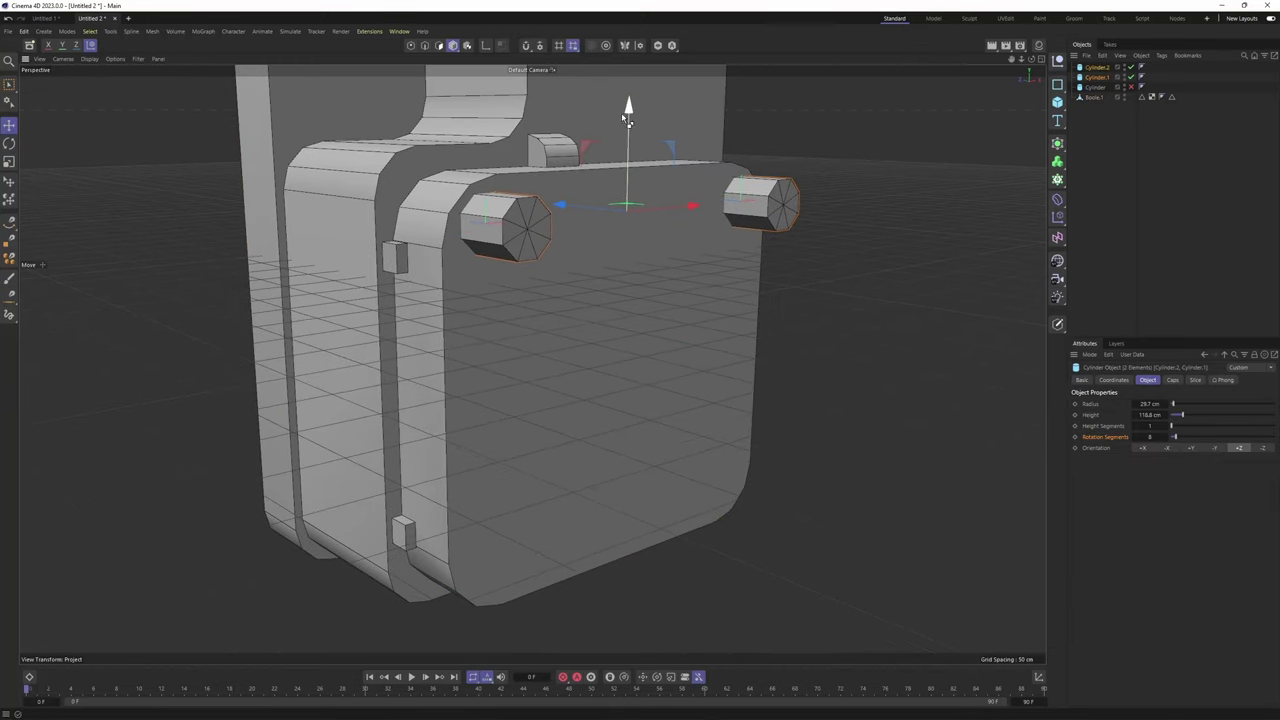
ctrl+drag(629, 114, 614, 428)
middle_click(823, 532)
middle_click(823, 532)
alt+middle_drag(639, 492, 612, 250)
scroll(614, 250, down, 5)
scroll(651, 390, up, 2)
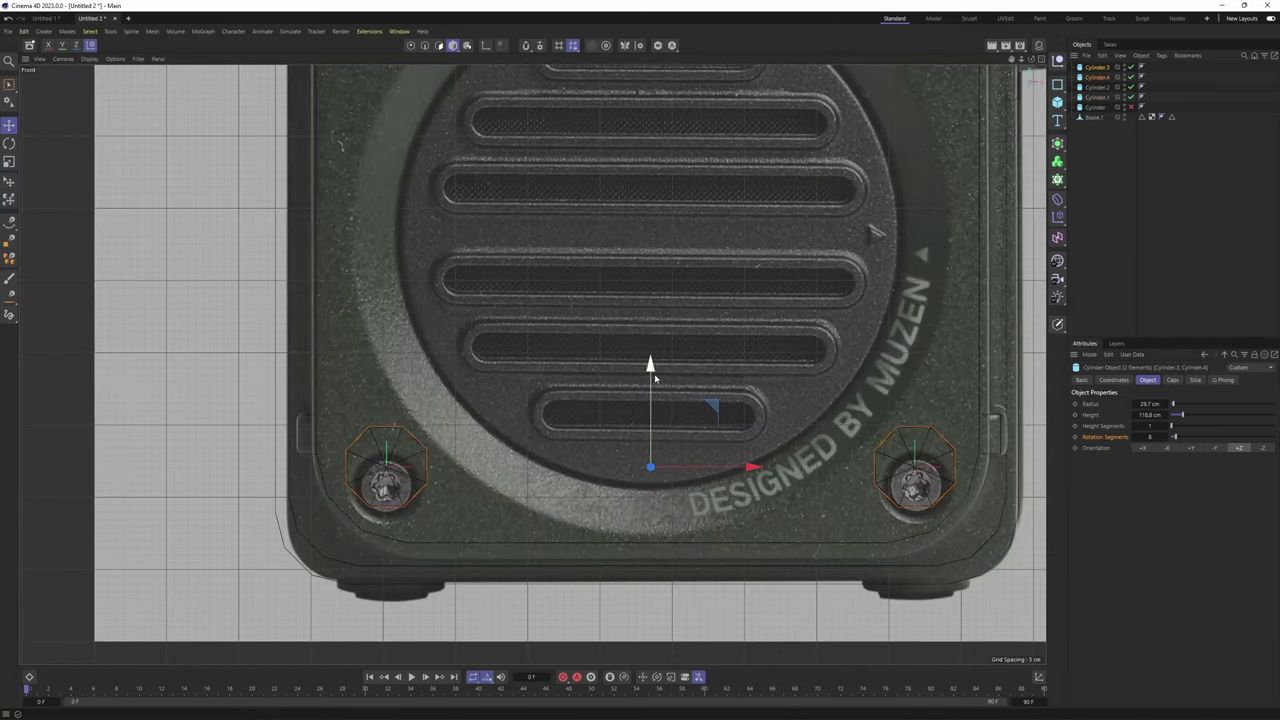
drag(651, 373, 650, 379)
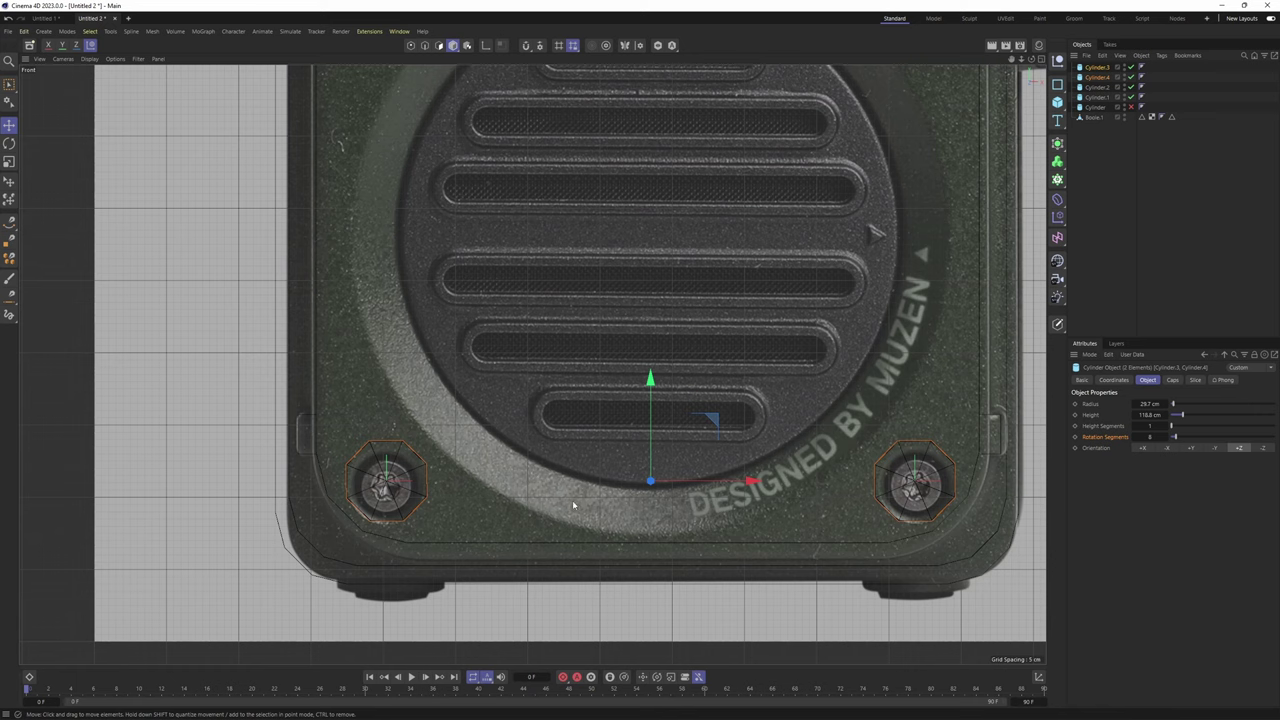
Move the housing's bottom corner and edge points slightly down in the front view to match the reference, including hidden points
click(592, 538)
middle_click(597, 531)
middle_click(391, 326)
alt+middle_drag(391, 326, 398, 242)
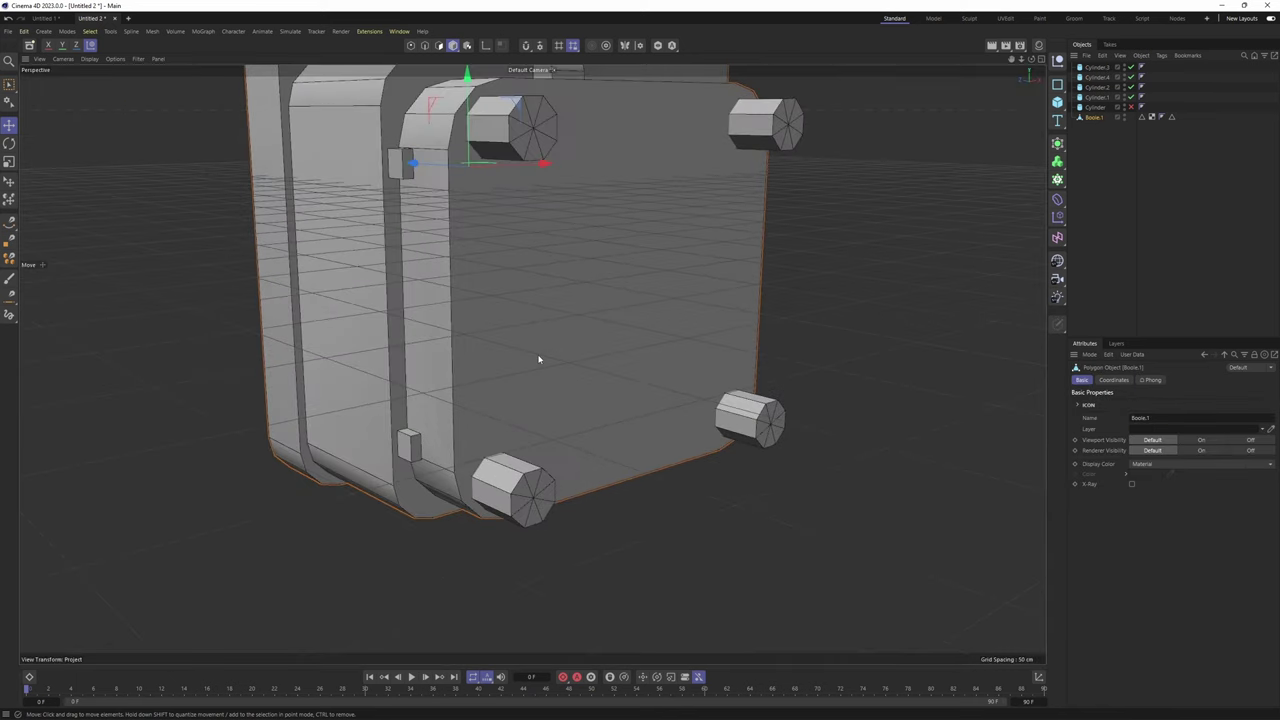
key(Return)
alt+drag(611, 517, 646, 537)
middle_click(650, 531)
middle_click(695, 443)
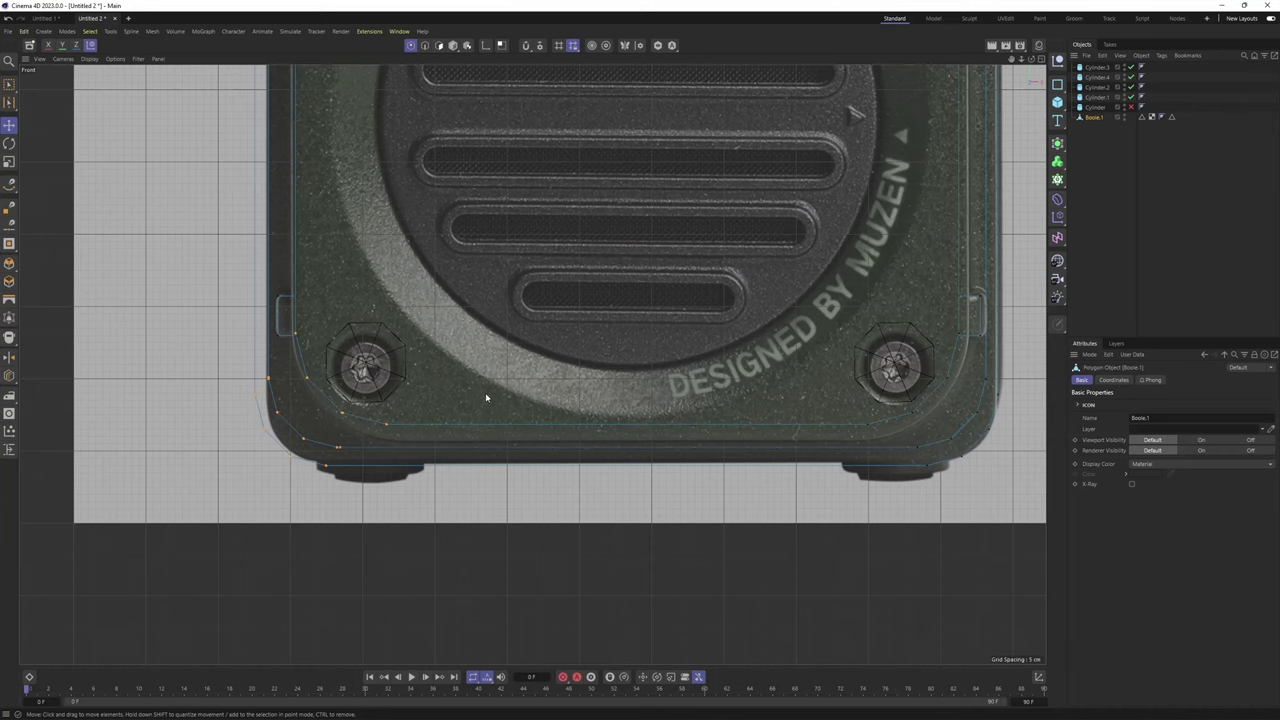
key(0)
drag(177, 291, 1010, 532)
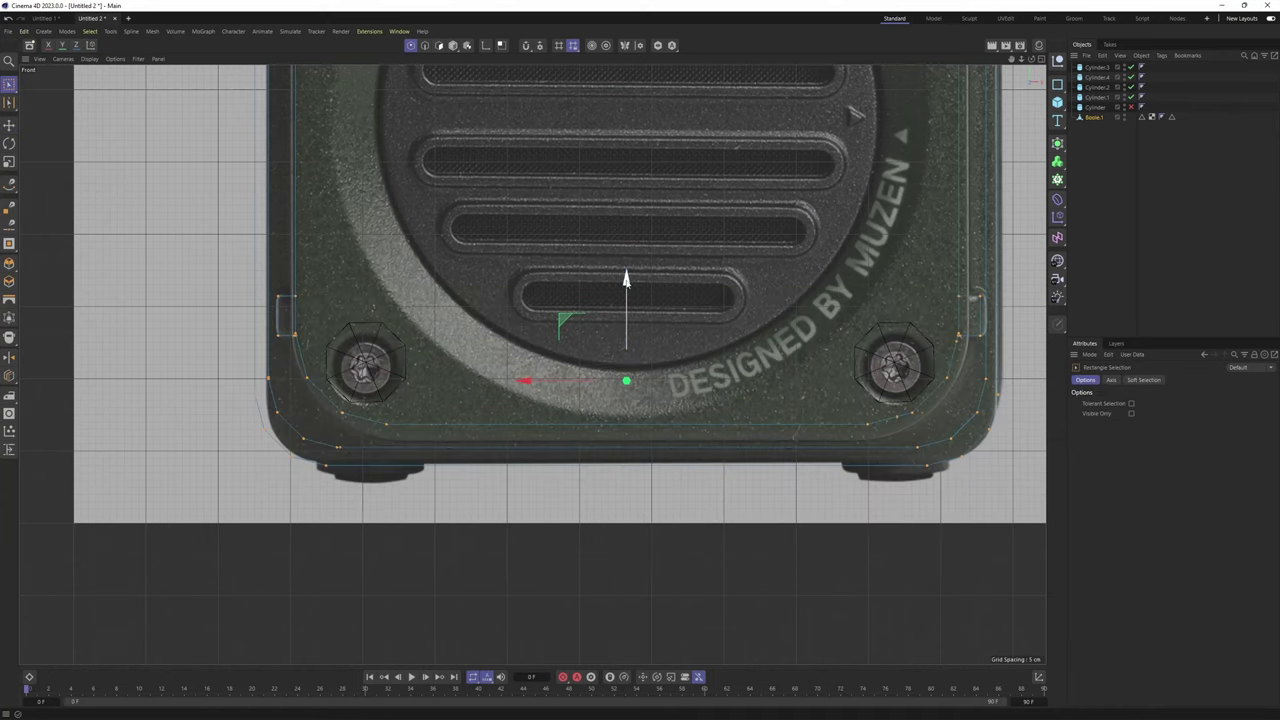
drag(627, 283, 627, 297)
middle_click(623, 297)
middle_click(438, 330)
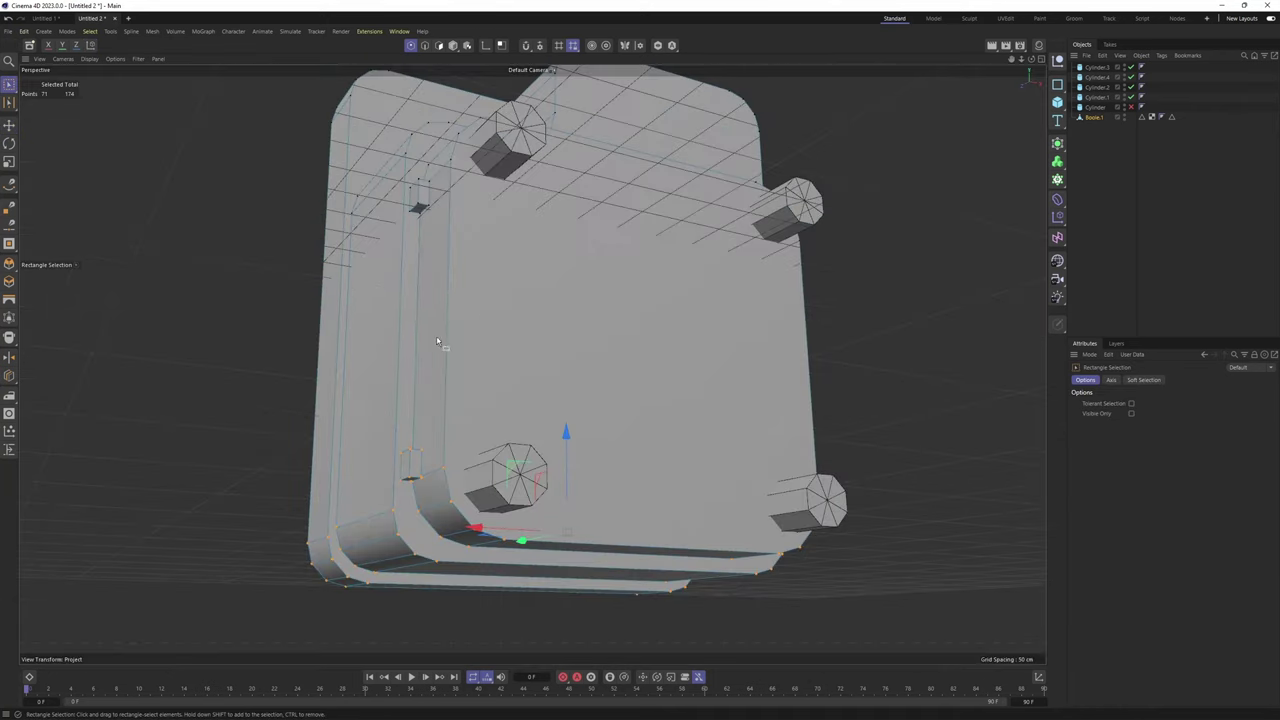
alt+drag(437, 340, 503, 403)
key(Return)
scroll(520, 405, down, 2)
alt+middle_drag(582, 366, 547, 429)
alt+drag(547, 429, 553, 496)
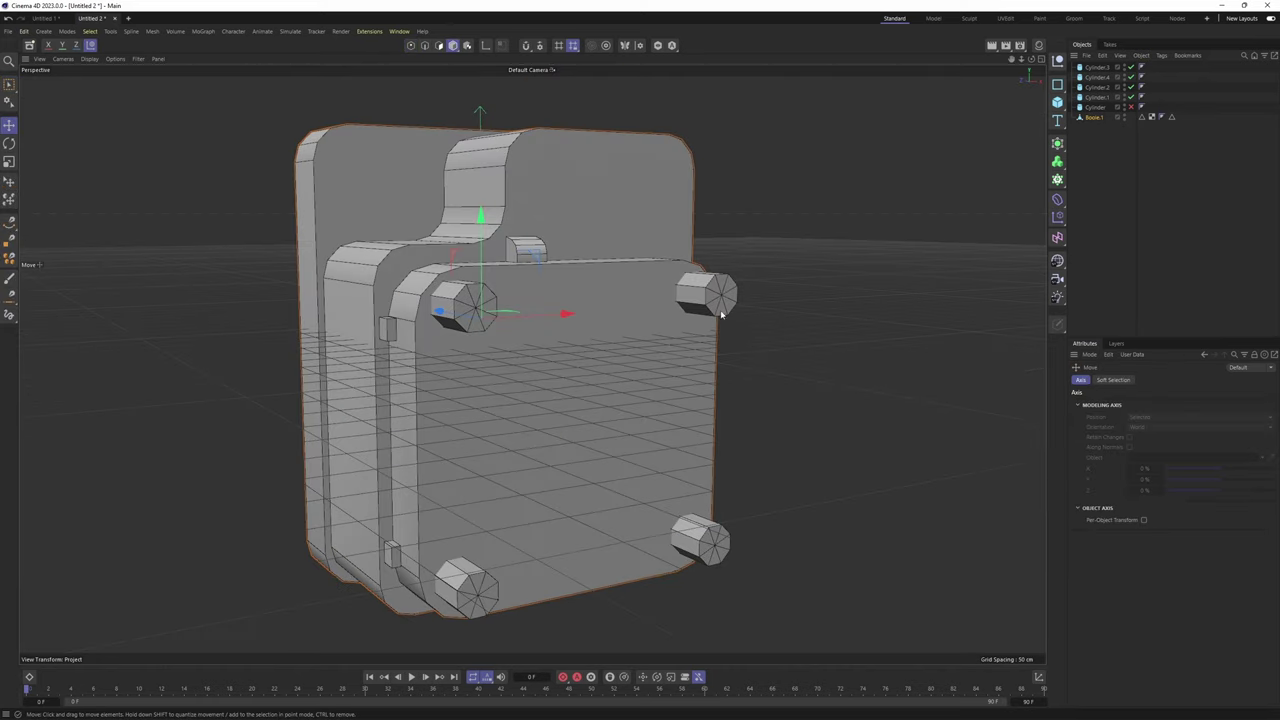
click(704, 296)
alt+drag(646, 309, 612, 338)
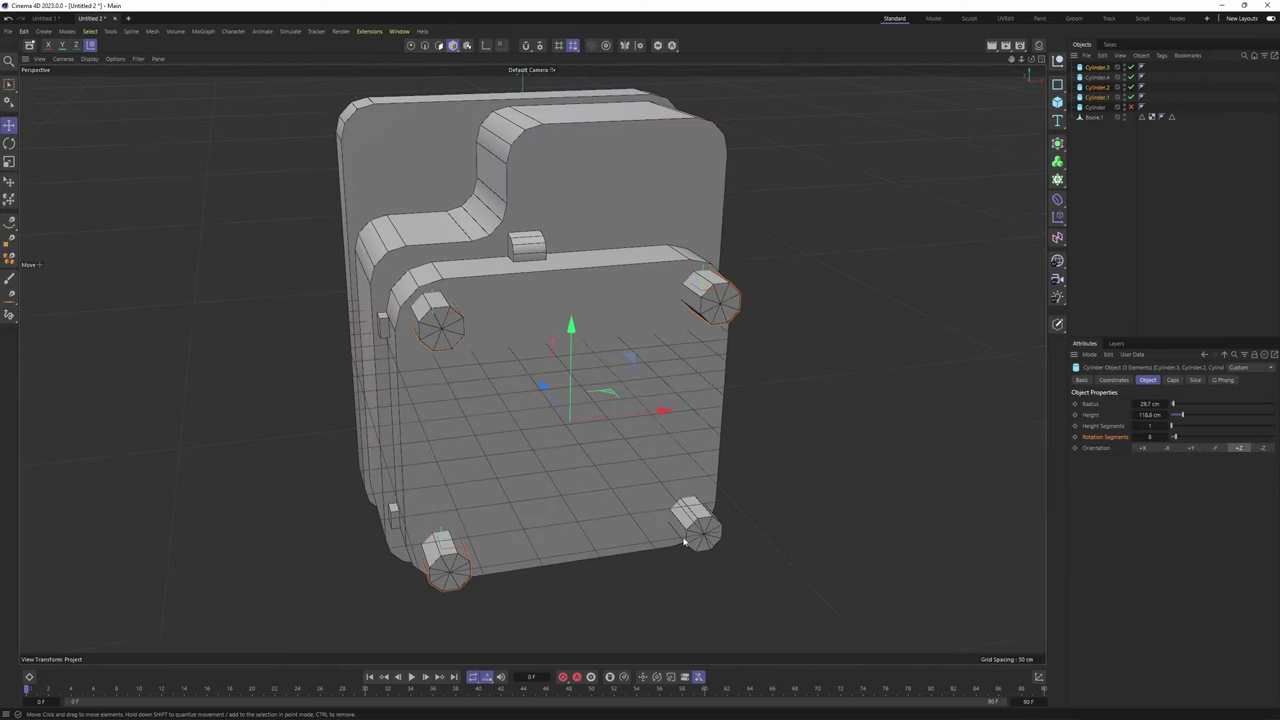
click(805, 343)
Duplicate the upper-right corner cylinder onto the small screw between the on/off knob and the channel knob
click(731, 310)
middle_click(737, 318)
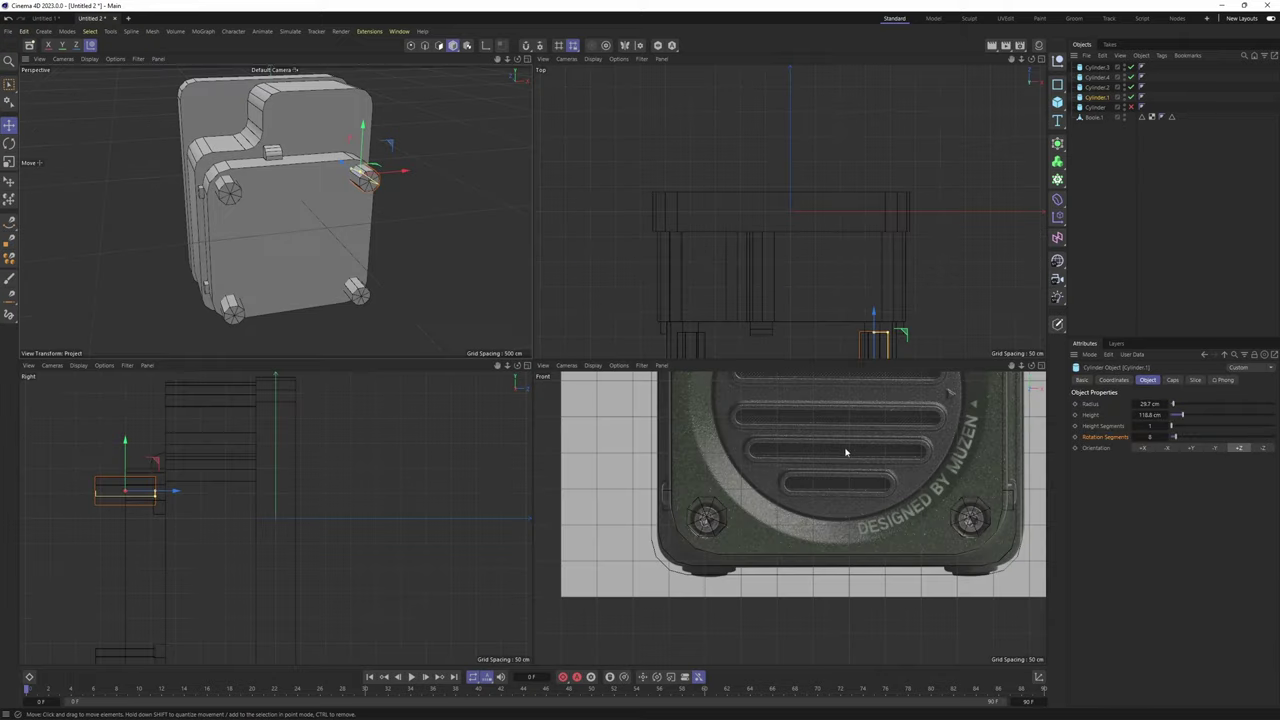
middle_click(846, 451)
scroll(813, 427, down, 5)
alt+middle_drag(811, 426, 660, 560)
scroll(714, 405, up, 1)
scroll(717, 400, up, 3)
alt+middle_drag(774, 372, 794, 408)
scroll(797, 408, up, 2)
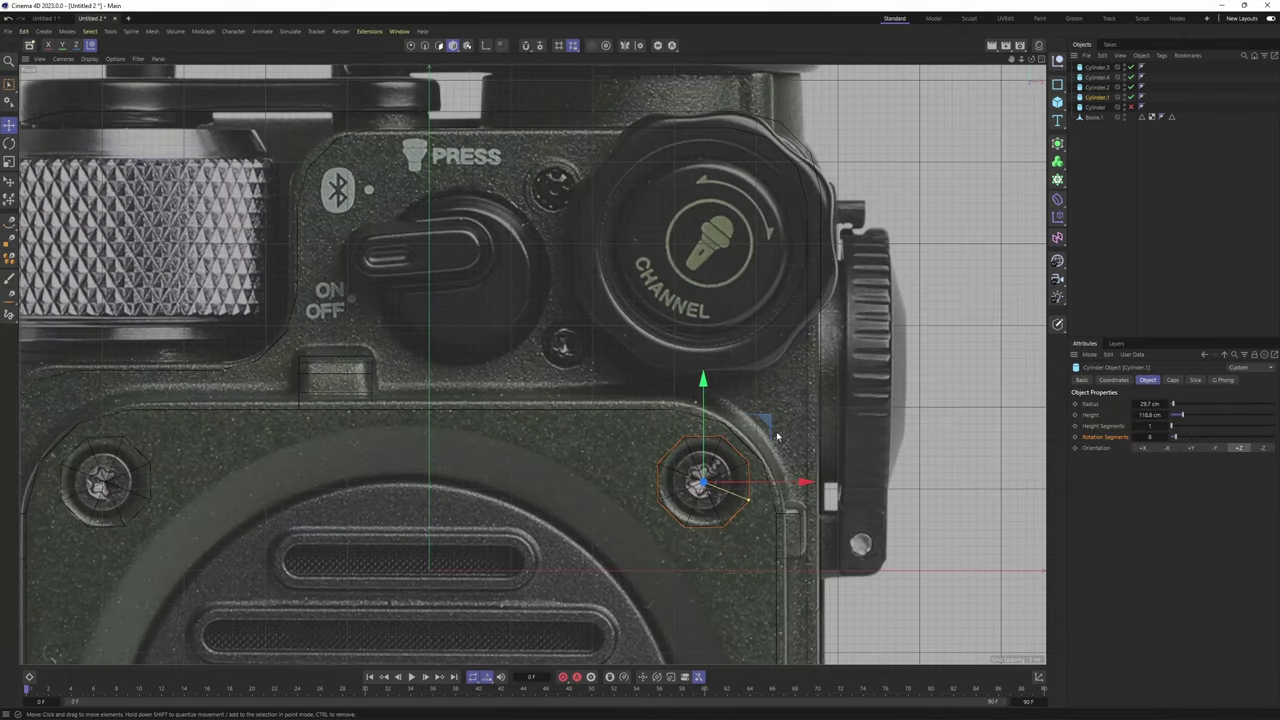
ctrl+drag(770, 428, 630, 287)
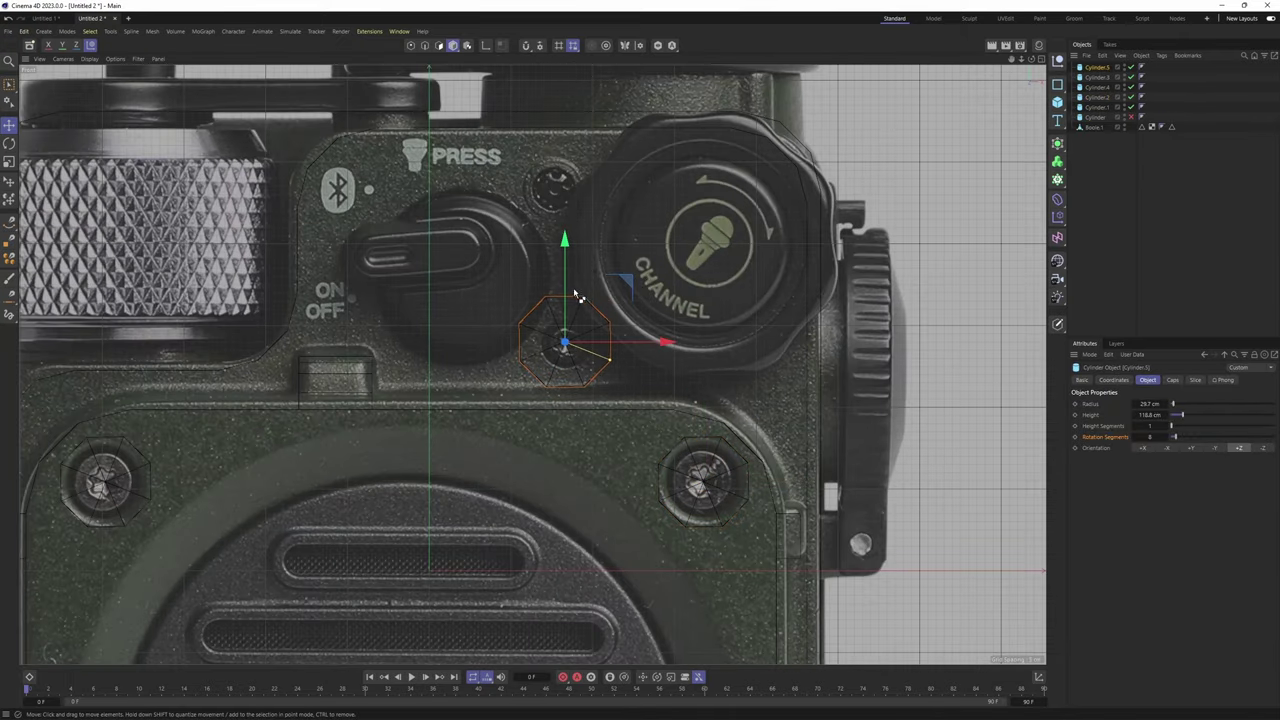
Scale the copied cylinder down to the size of the small screw and center it on the screw
scroll(571, 292, up, 4)
key(t)
drag(790, 365, 671, 387)
key(e)
drag(633, 322, 638, 327)
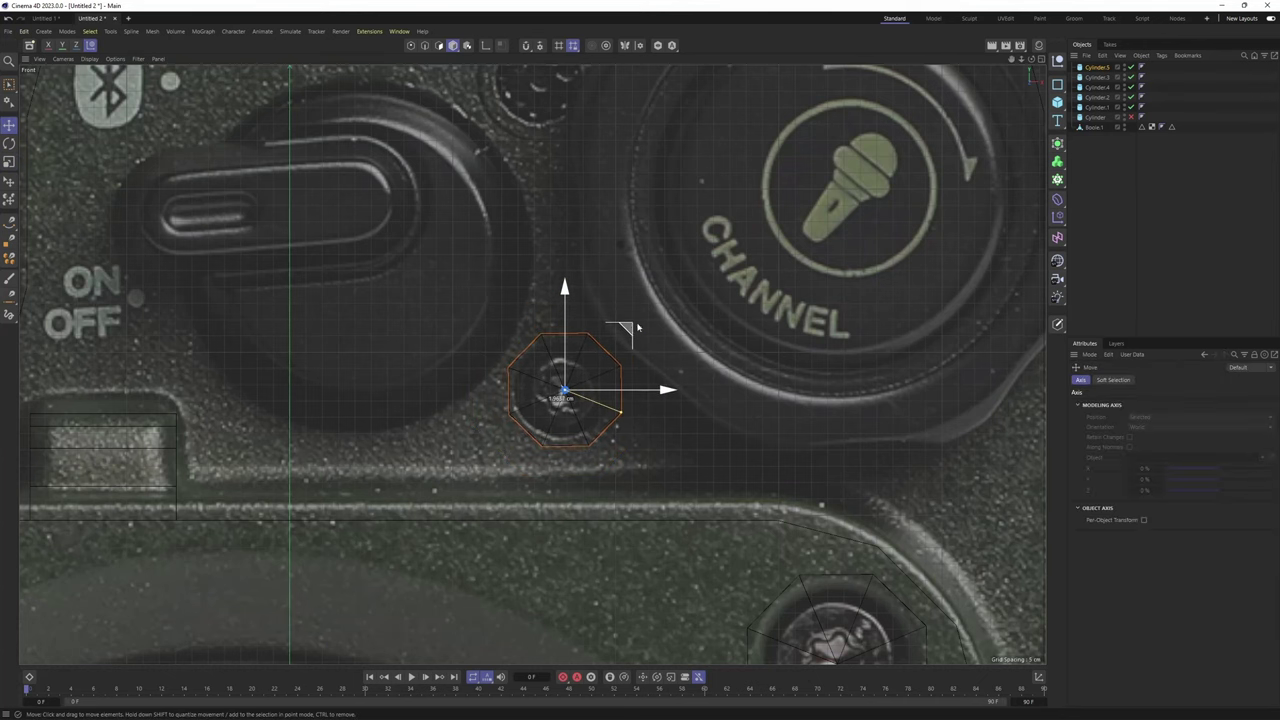
scroll(638, 327, down, 1)
alt+middle_drag(638, 327, 608, 449)
key(t)
drag(788, 465, 746, 471)
key(e)
Duplicate the small cylinder up onto the round detail beside the PRESS label and scale it up to fit
drag(608, 452, 585, 170)
key(t)
drag(629, 363, 723, 374)
key(e)
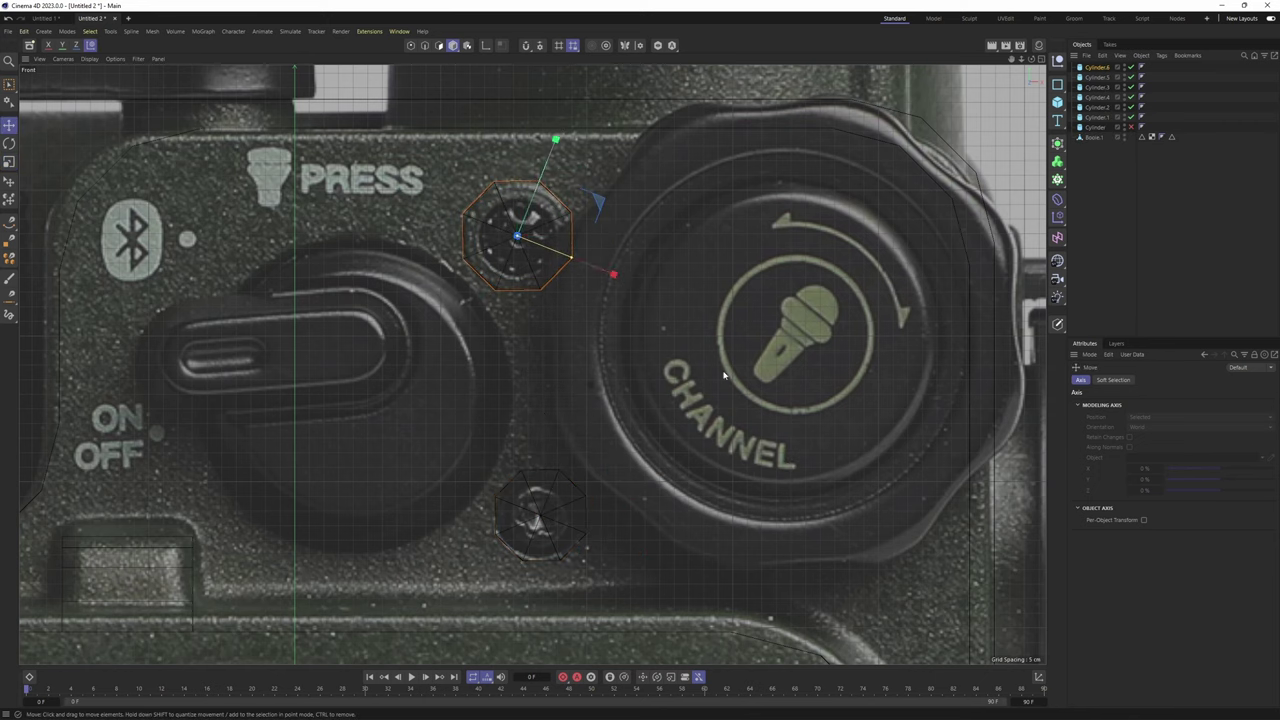
Move the two small upper cylinders back in depth toward the housing's upper front face
key(F1)
scroll(504, 271, down, 3)
alt+drag(504, 271, 548, 296)
scroll(593, 212, up, 1)
shift+click(592, 222)
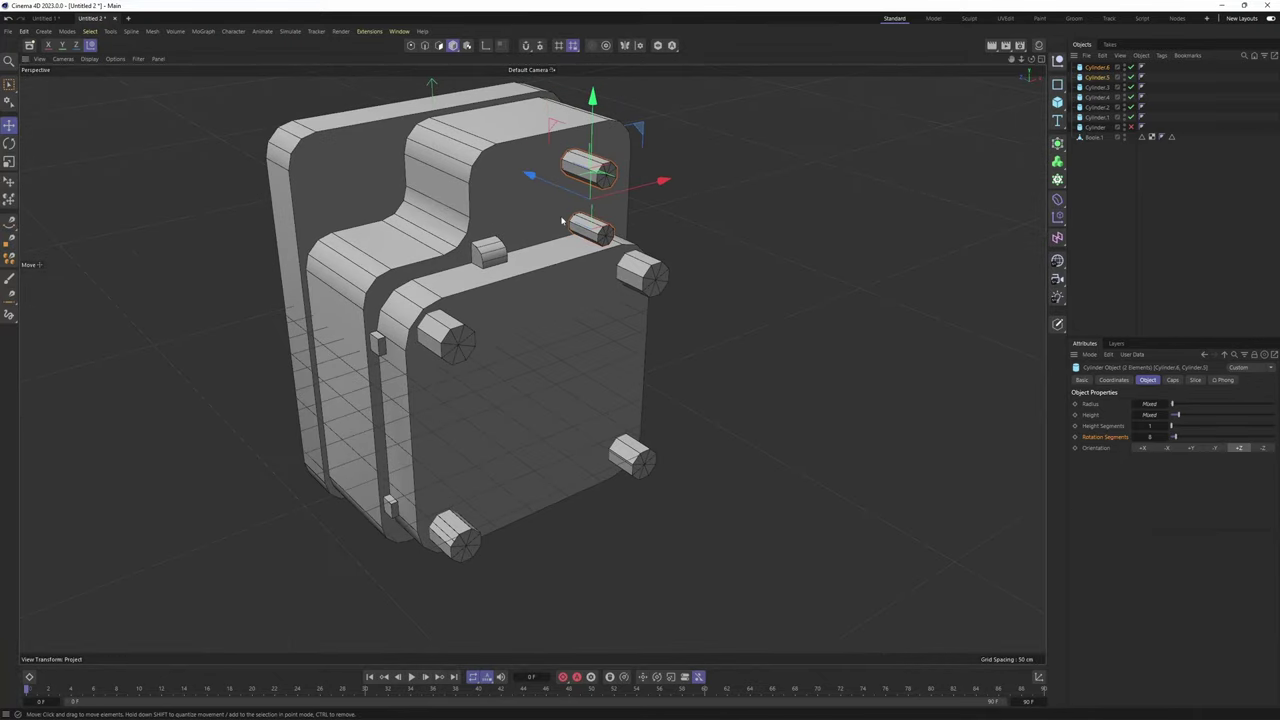
alt+drag(592, 224, 605, 290)
scroll(598, 302, up, 3)
drag(576, 342, 665, 330)
scroll(540, 339, down, 2)
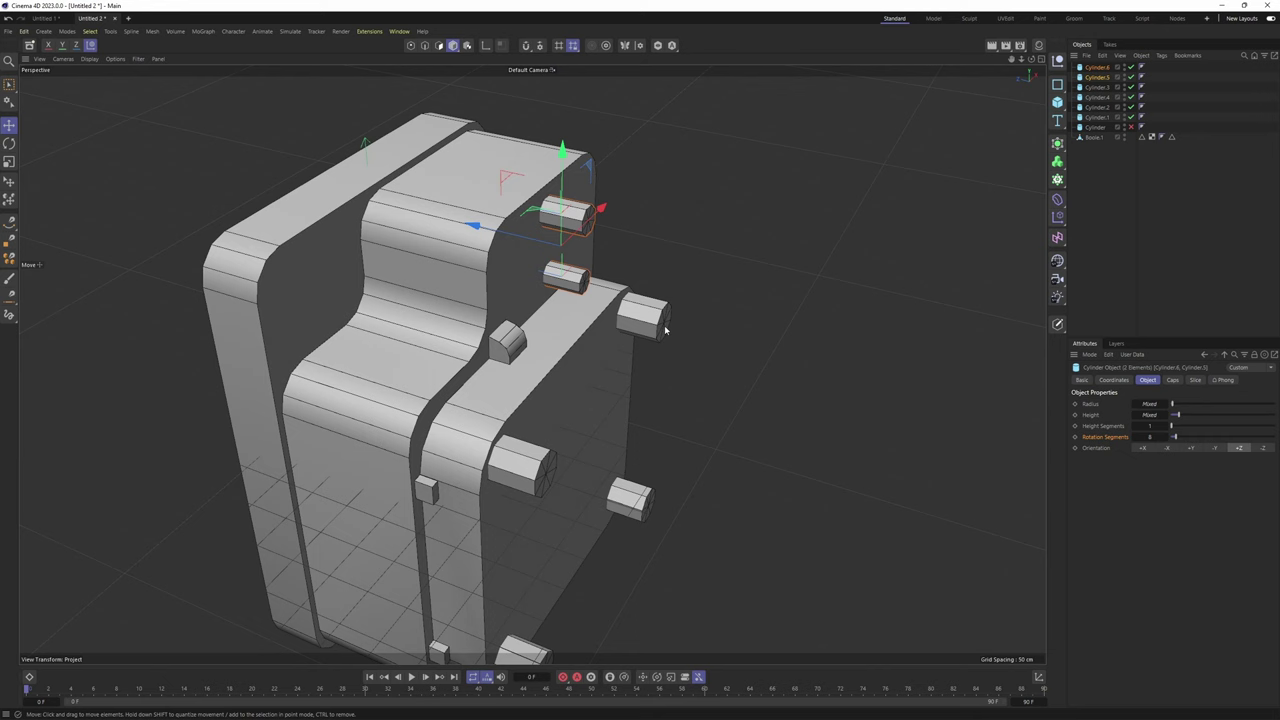
Add the four corner cylinders to the two selected upper cylinders and group all six into one null
shift+click(541, 471)
alt+middle_drag(541, 471, 587, 281)
shift+click(576, 496)
alt+drag(576, 496, 673, 408)
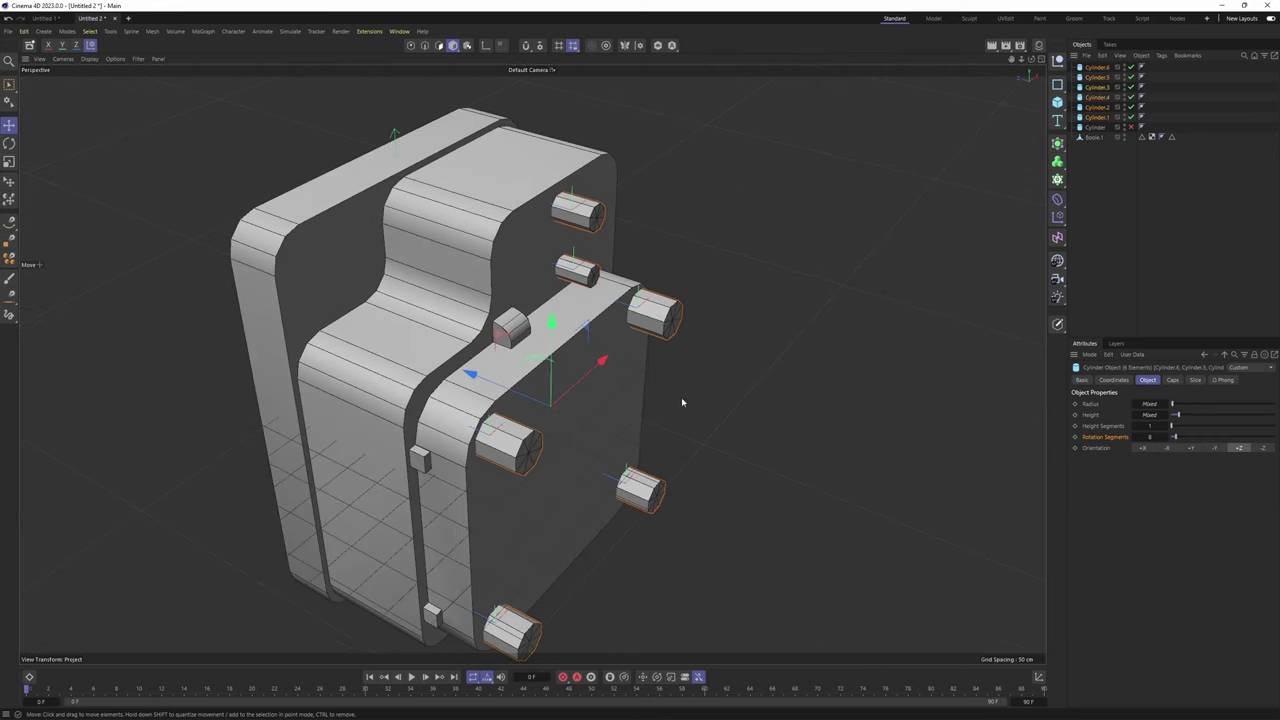
key(alt+g)
Place the housing in a new Boole set to A union B with Create single object on, and nest the cylinder group below the housing
click(1093, 87)
click(1057, 143)
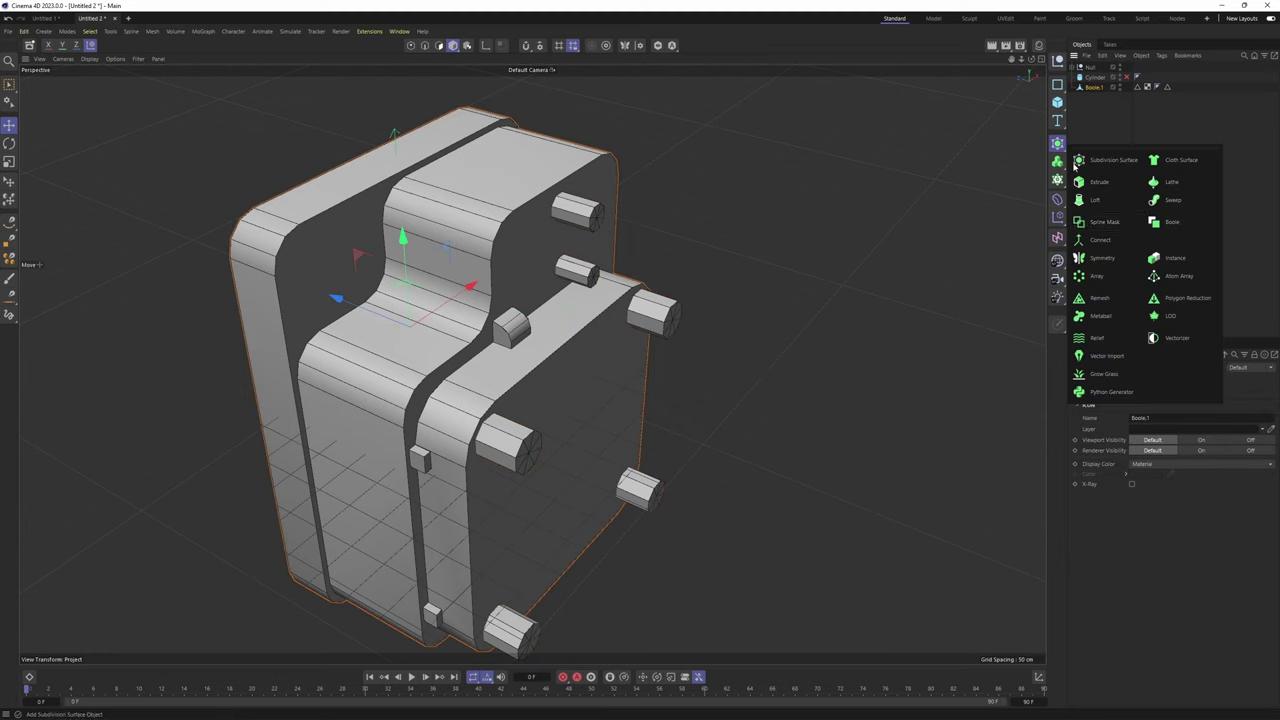
click(1180, 223)
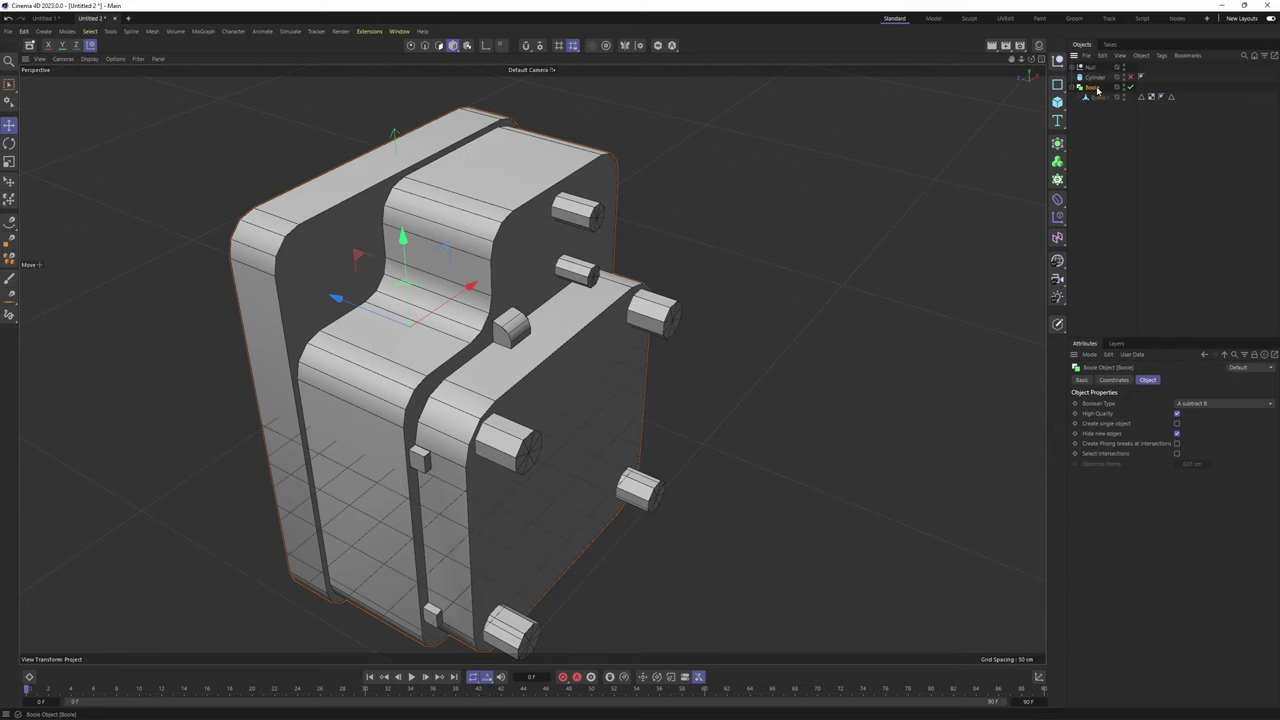
click(1202, 403)
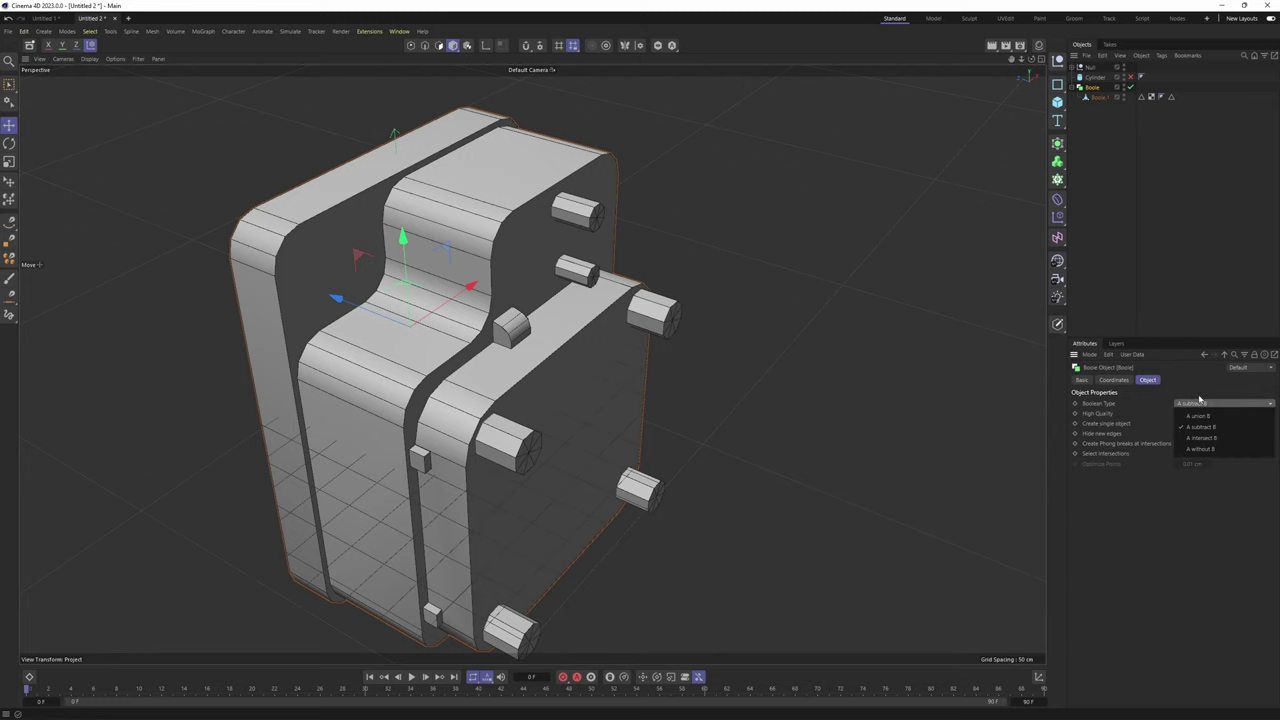
click(1197, 416)
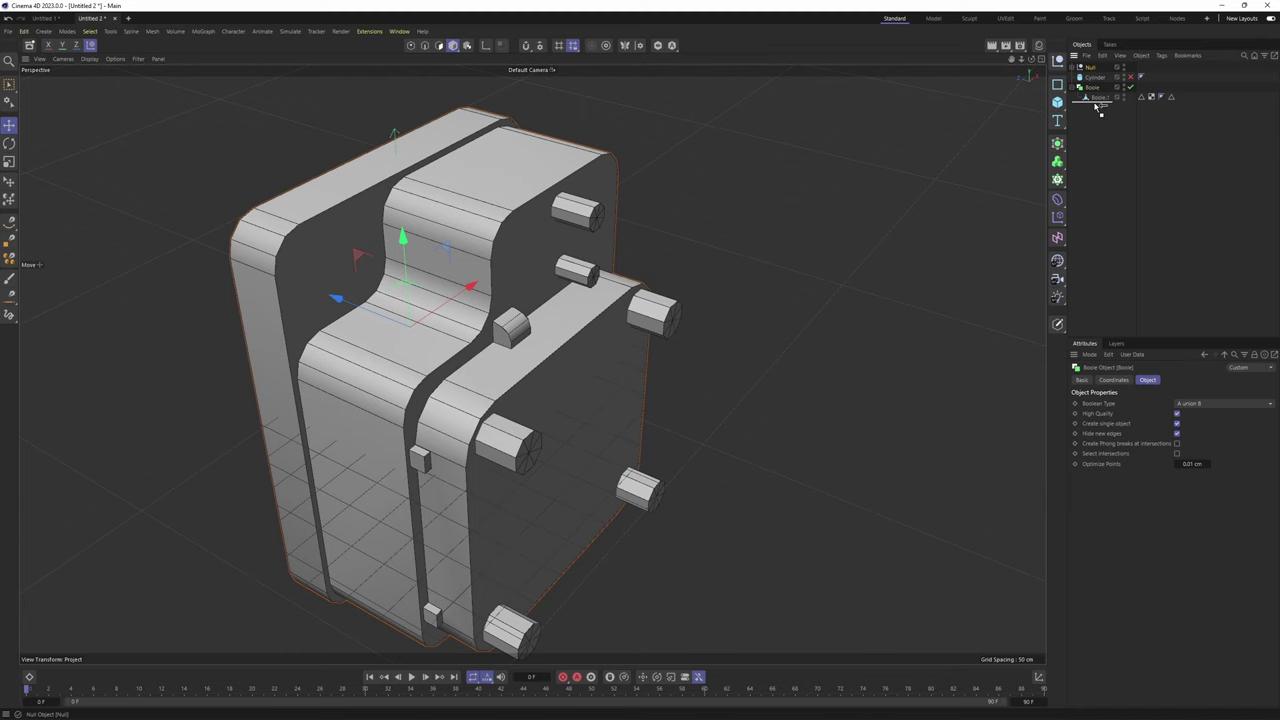
drag(1096, 104, 1096, 103)
alt+drag(757, 261, 700, 268)
alt+right_drag(700, 268, 728, 270)
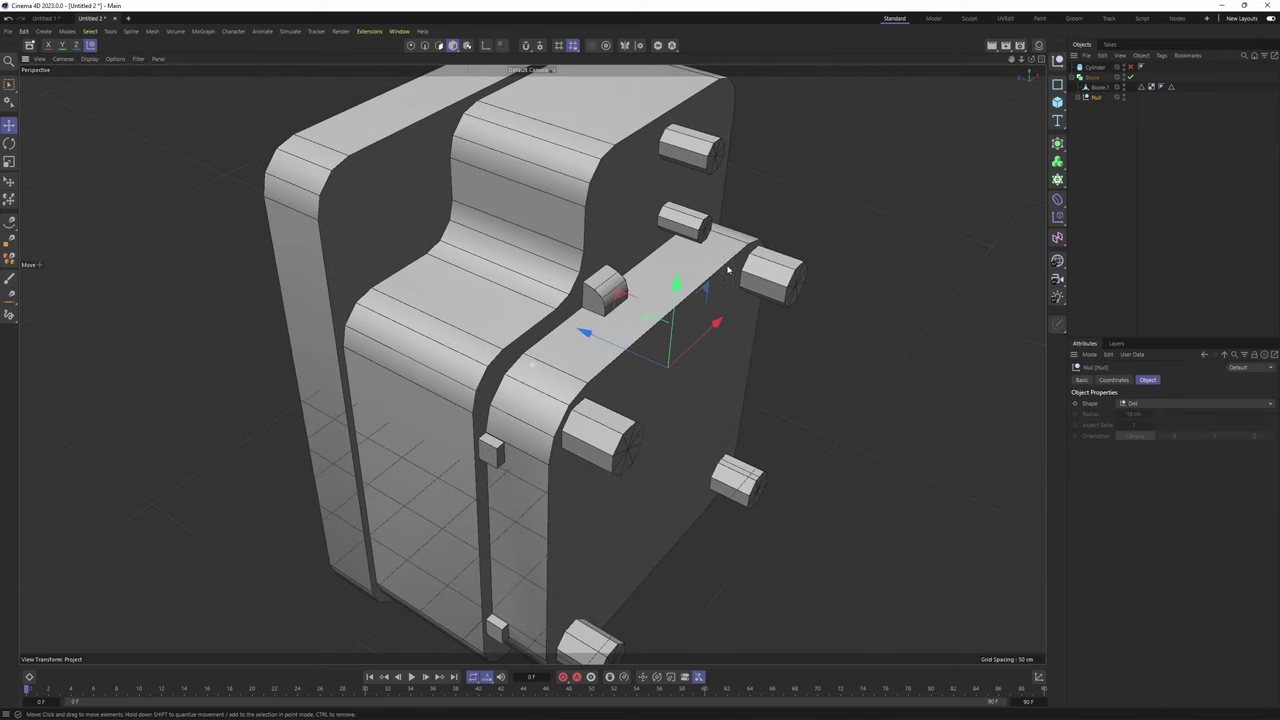
Set the Boole's type to A subtract B to cut the cylinders out of the housing
click(1130, 78)
click(1130, 78)
click(1096, 87)
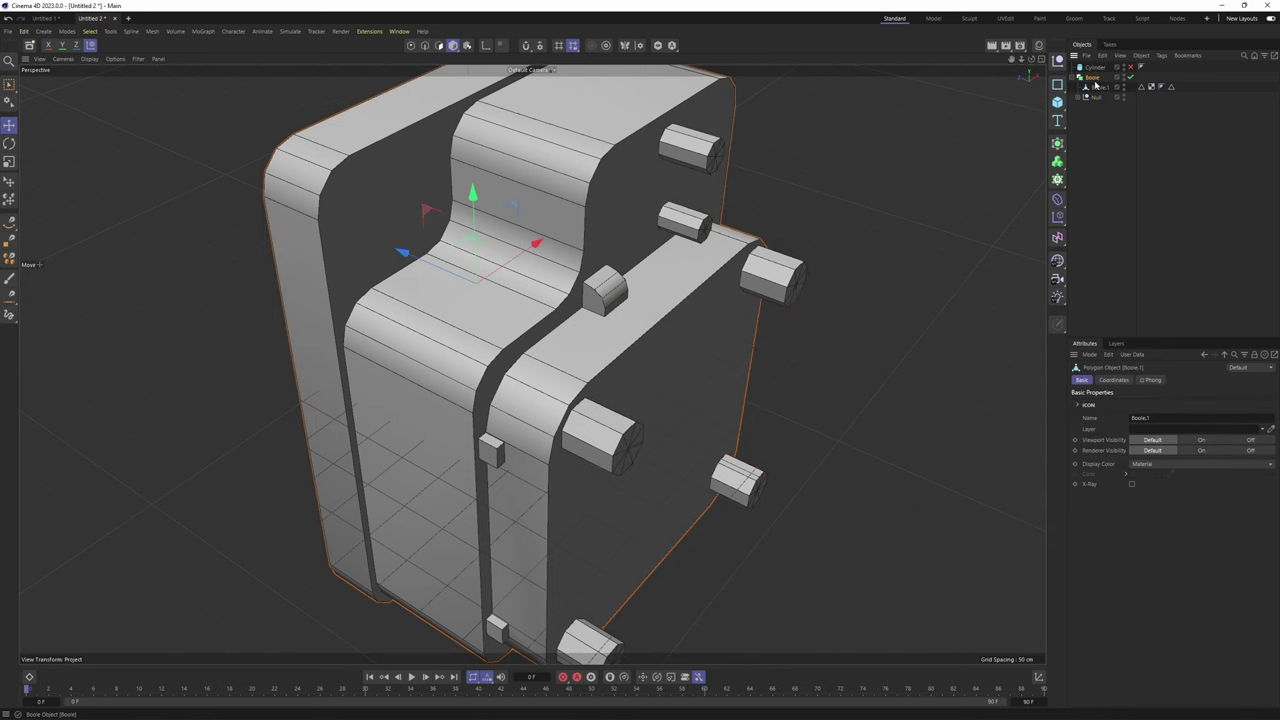
click(1092, 78)
alt+drag(728, 245, 717, 289)
alt+right_drag(717, 289, 853, 314)
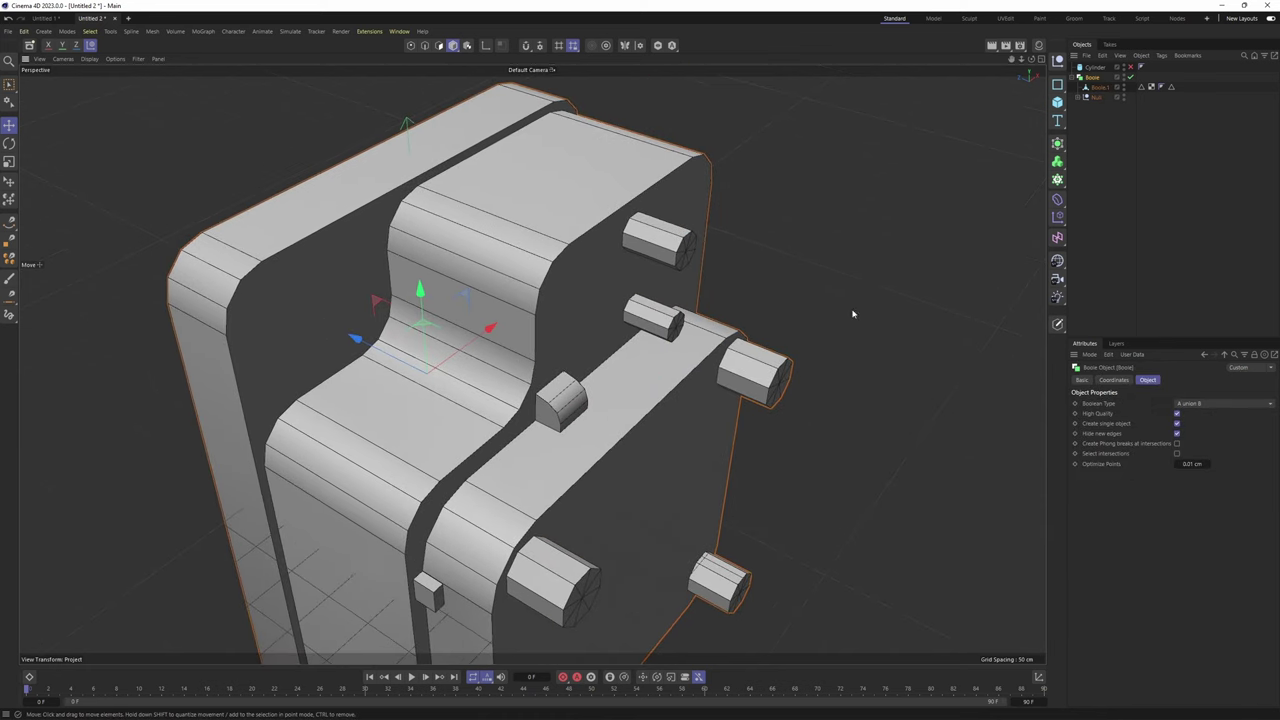
click(1197, 406)
click(1193, 297)
click(1198, 404)
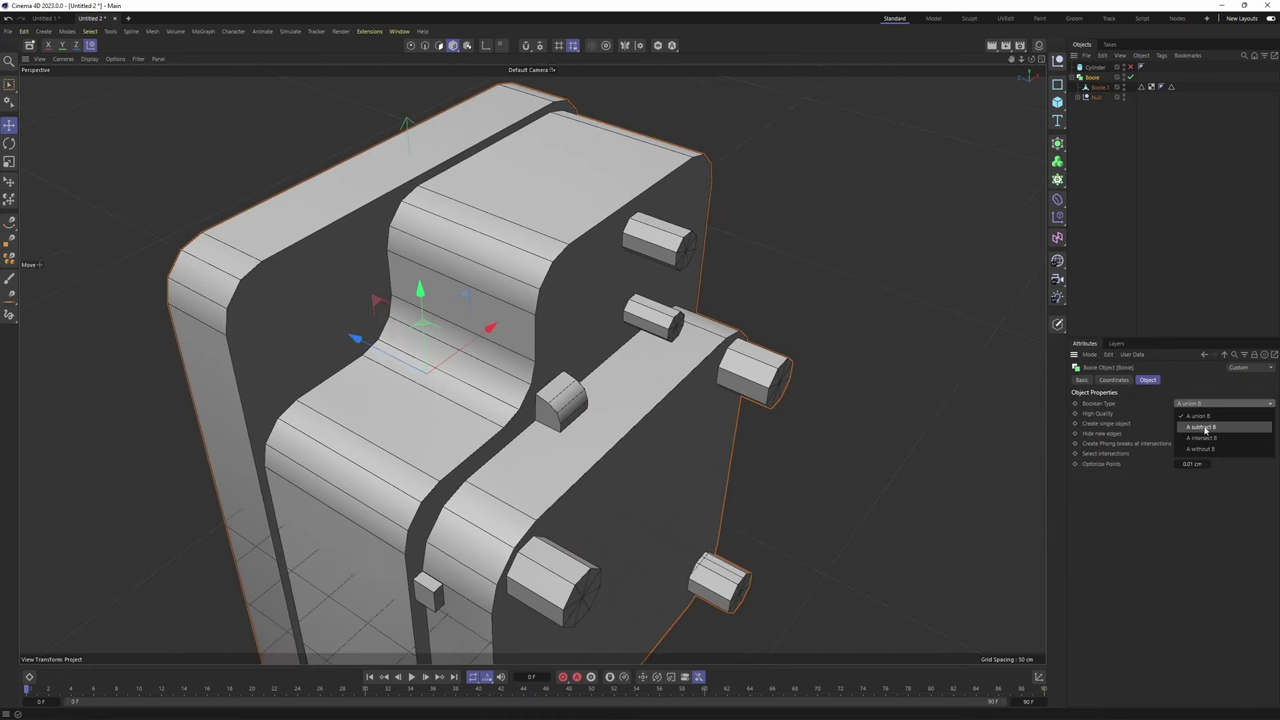
click(1205, 429)
Select the four corner cylinders in the null and move them along the Z axis to adjust the corner hole depth
alt+drag(760, 226, 646, 300)
alt+drag(644, 226, 726, 236)
click(1078, 97)
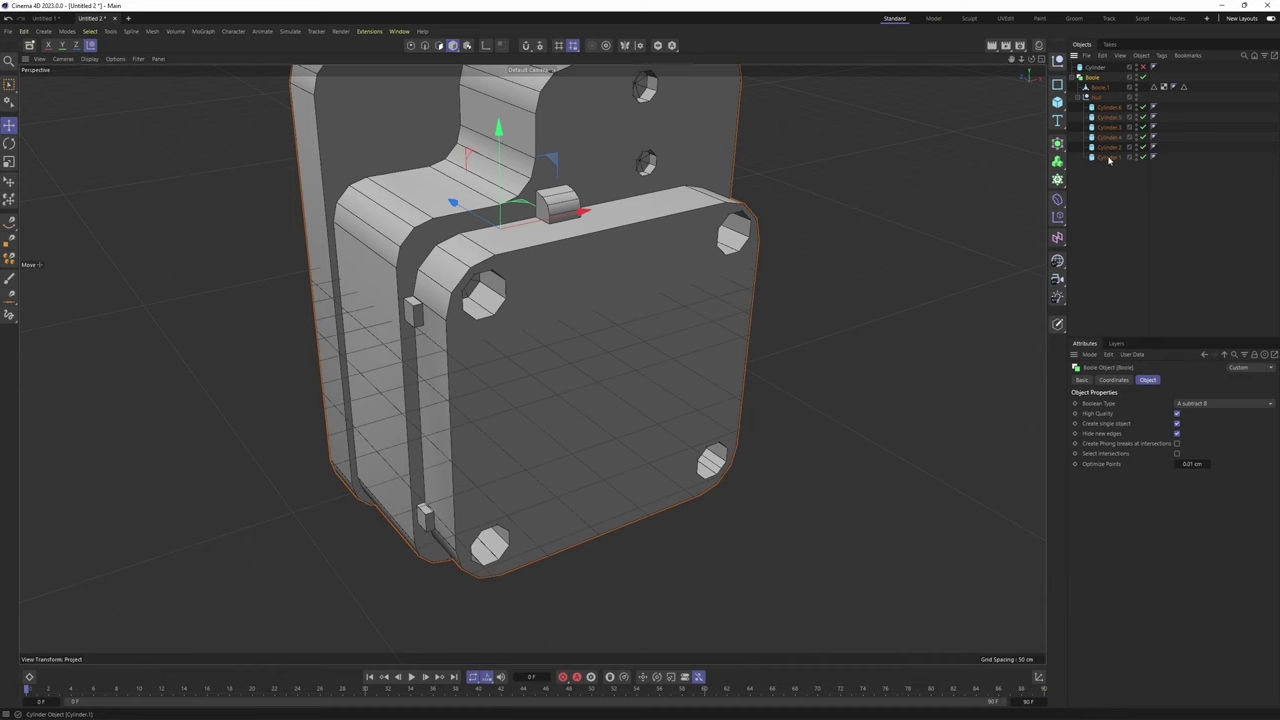
click(1106, 158)
ctrl+click(1112, 149)
ctrl+click(1112, 139)
ctrl+click(1112, 129)
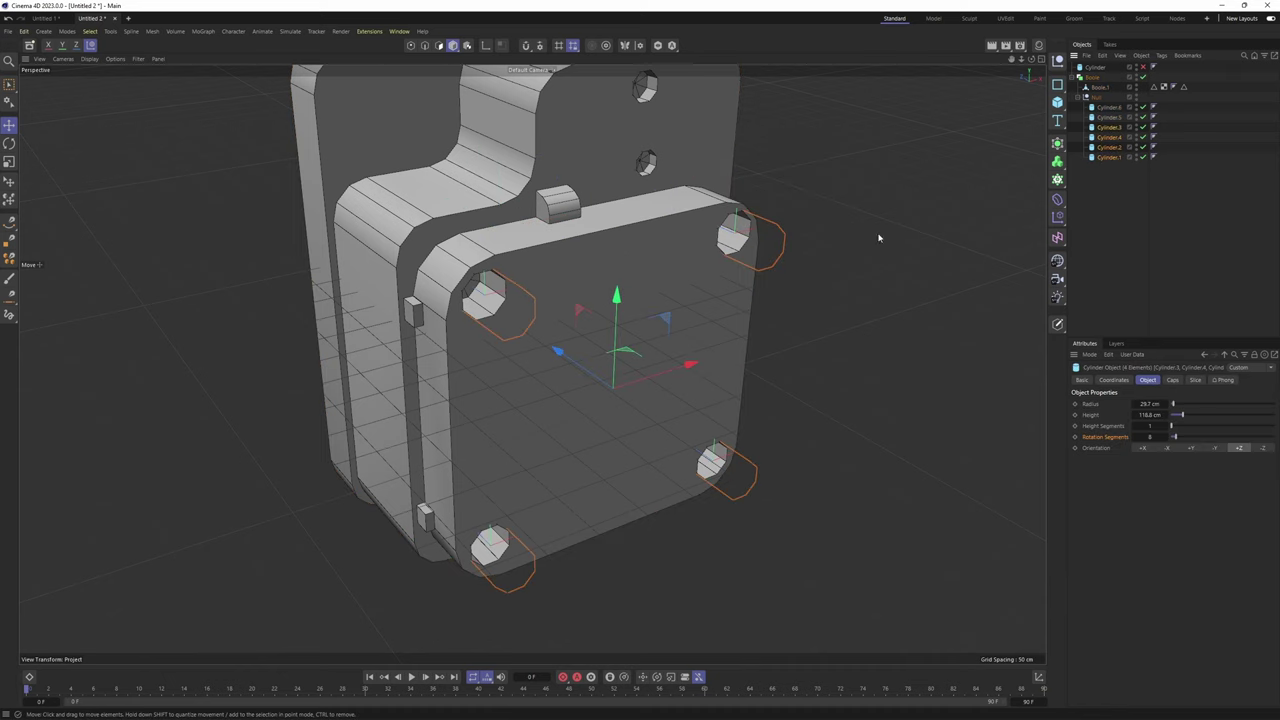
scroll(514, 369, up, 3)
alt+drag(514, 369, 628, 375)
scroll(574, 376, up, 1)
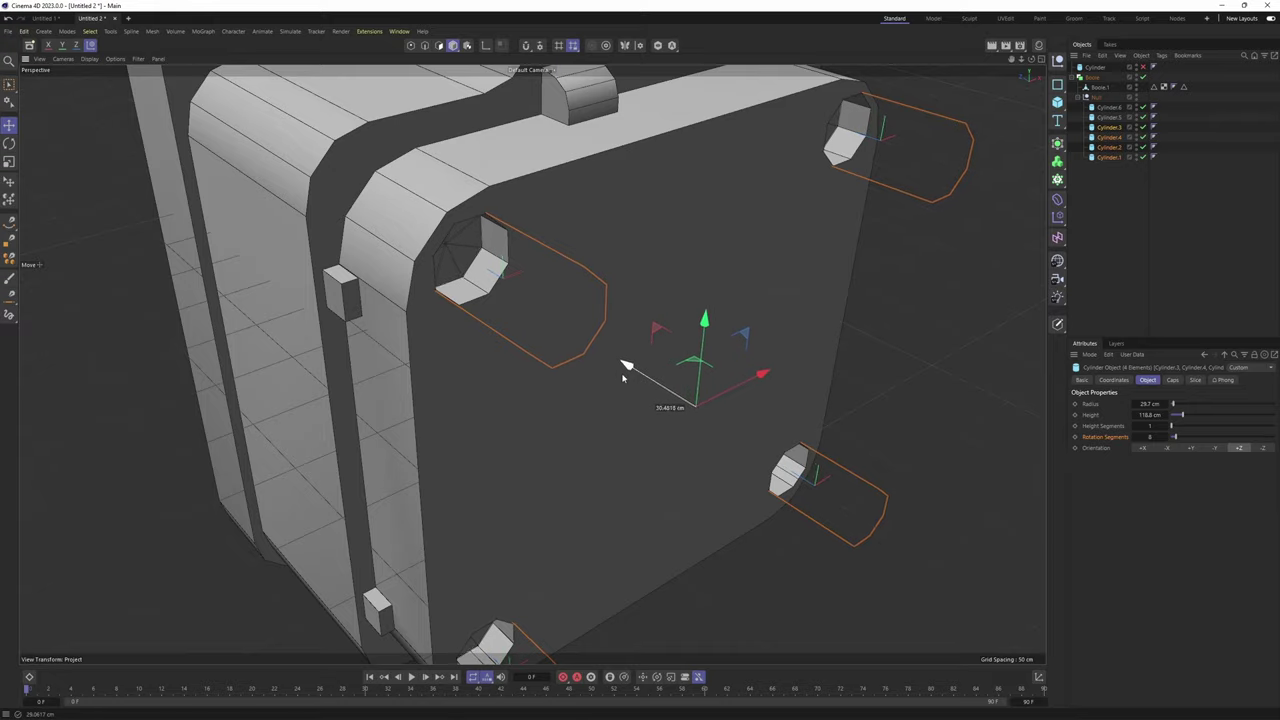
Convert the Boole into a single editable mesh with the screw holes cut into the housing
scroll(531, 363, down, 2)
alt+drag(531, 363, 494, 351)
scroll(535, 374, down, 2)
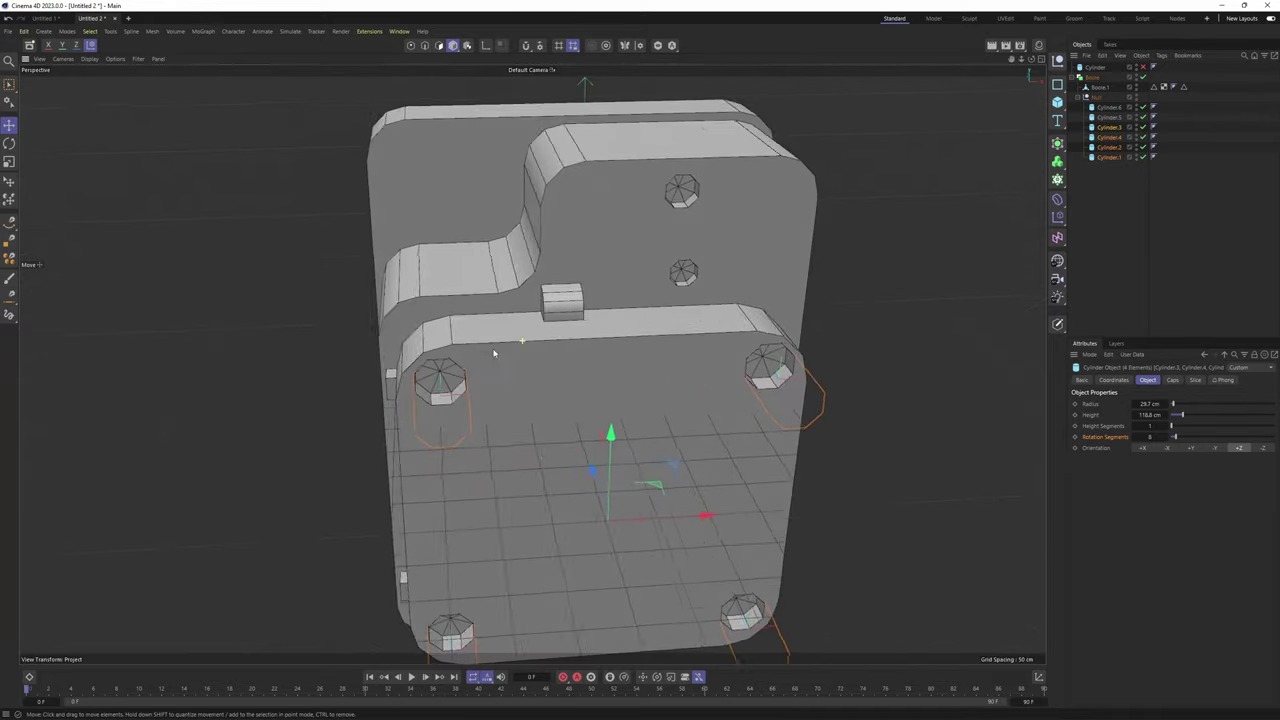
alt+middle_drag(494, 351, 411, 351)
click(1087, 79)
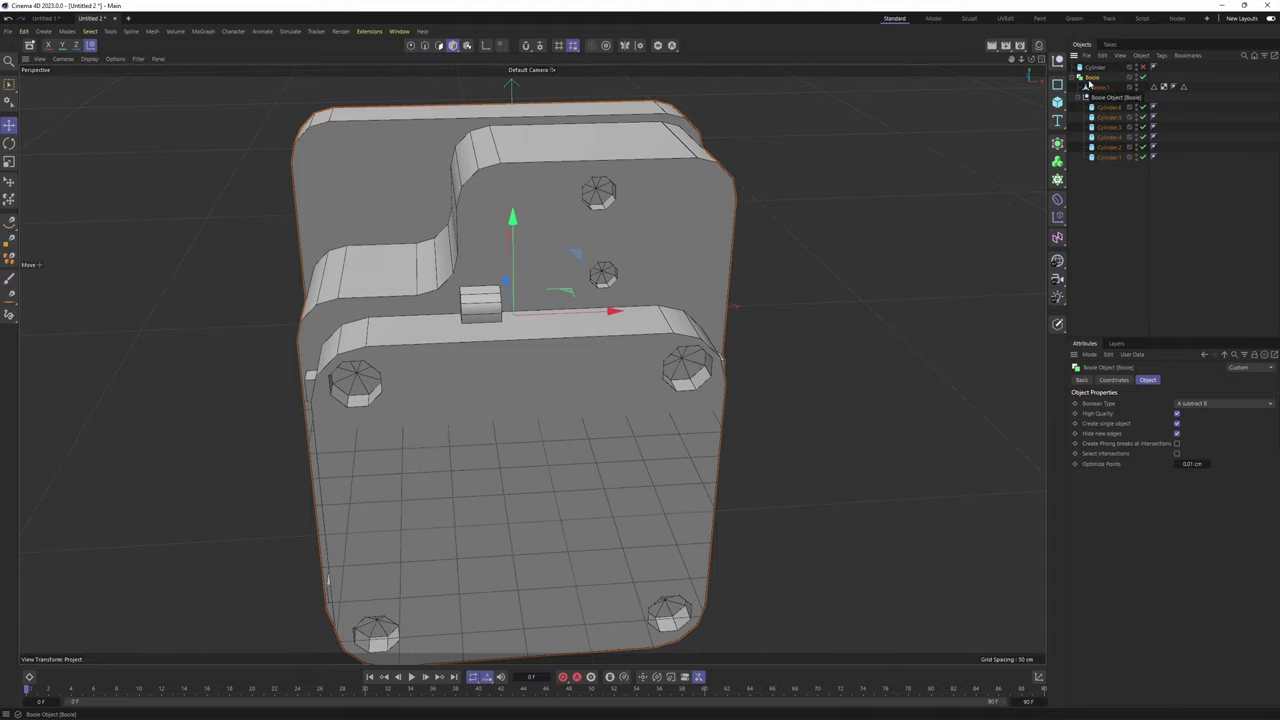
key(c)
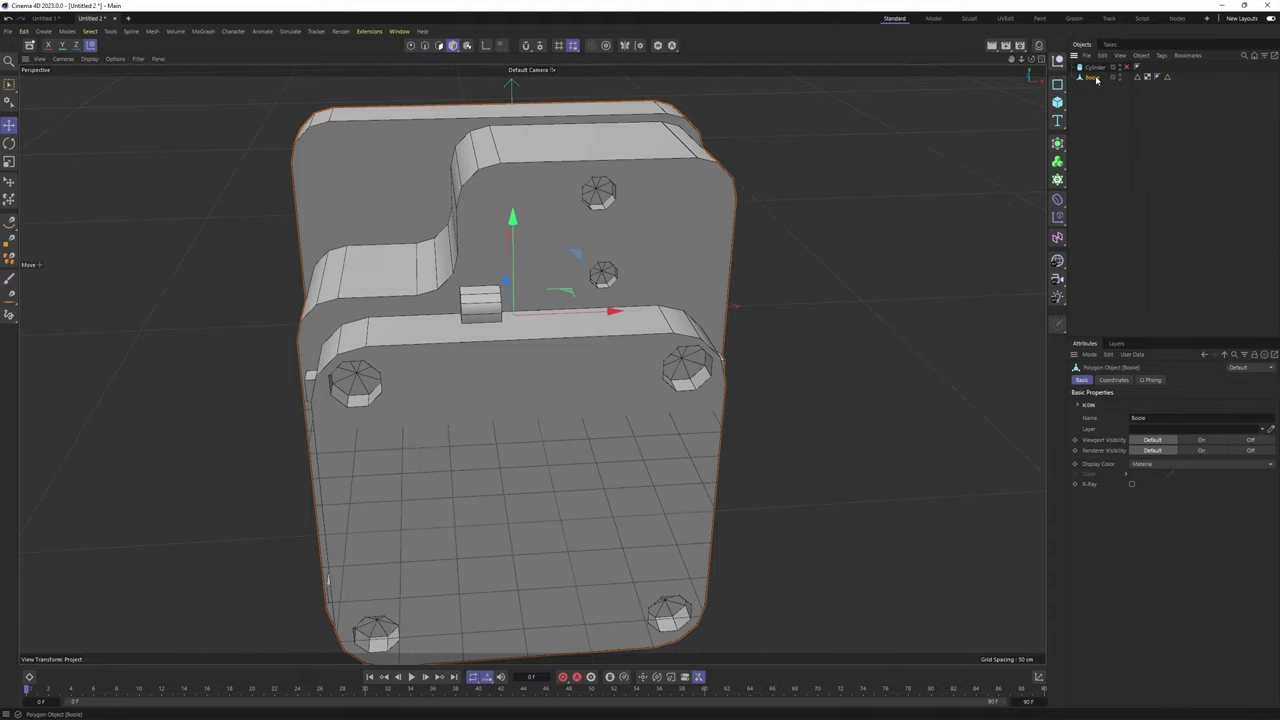
alt+drag(795, 225, 608, 306)
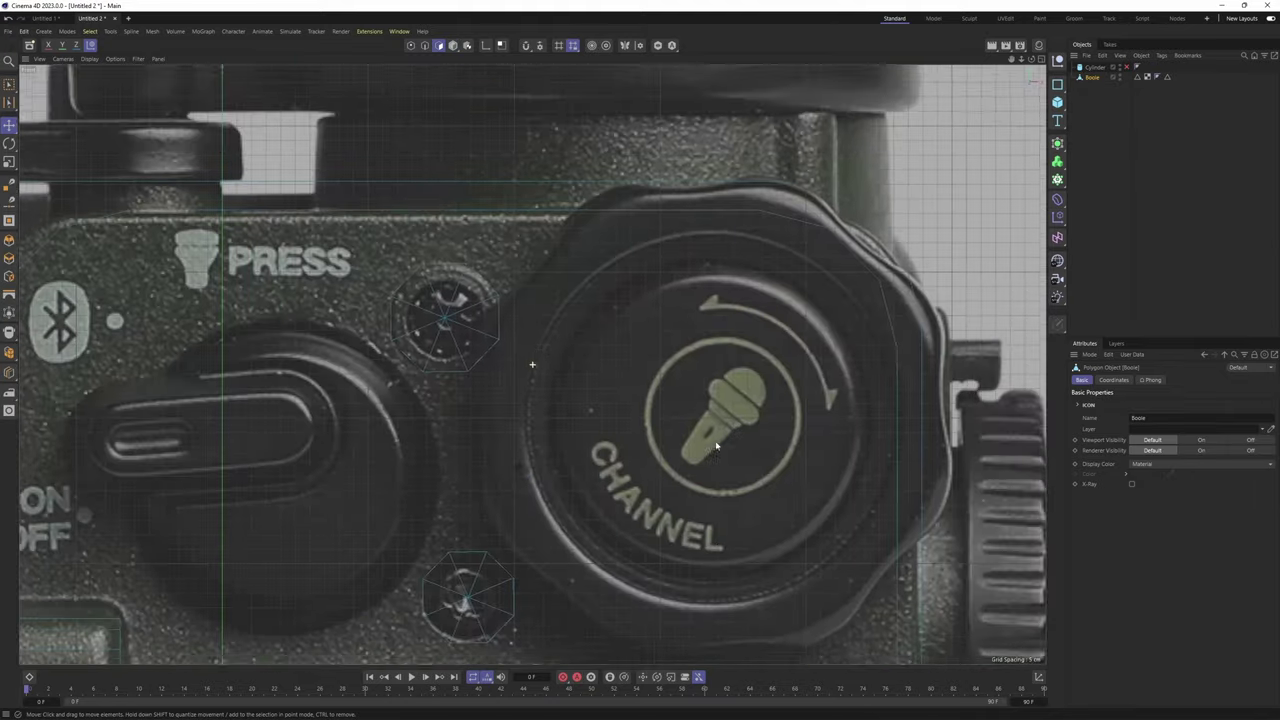
Check the upper housing against the front reference and re-enable the hidden large upright cylinder
key(Return)
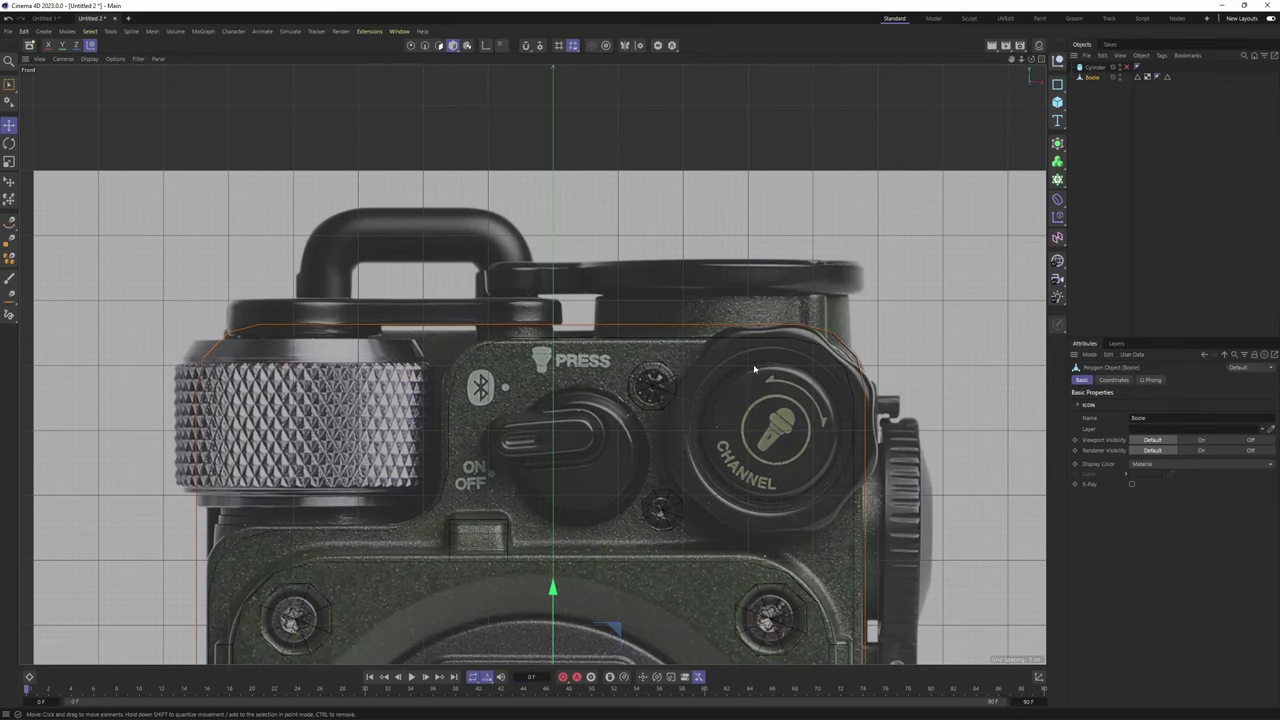
alt+middle_drag(754, 369, 634, 334)
click(1128, 68)
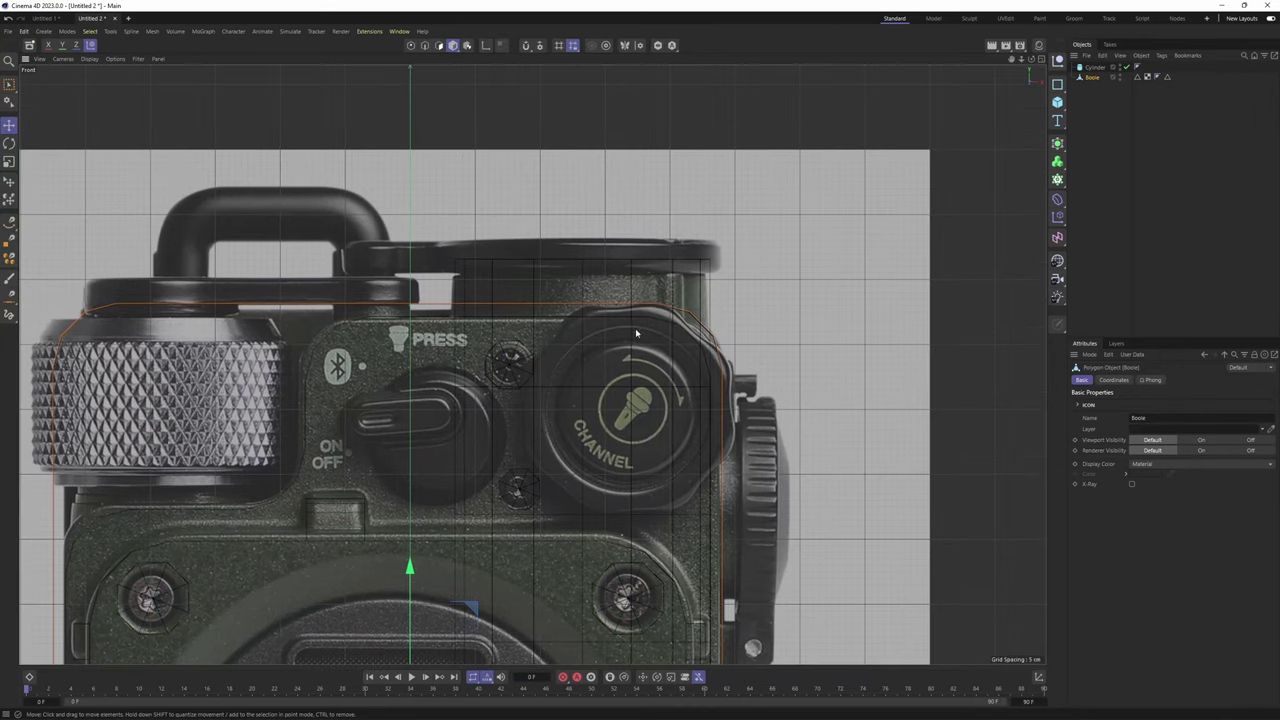
middle_click(634, 334)
middle_click(346, 243)
alt+drag(700, 335, 542, 270)
Examine where the large upright cylinder's edges meet the housing's rounded top edge
scroll(544, 315, up, 3)
scroll(605, 322, up, 3)
scroll(562, 290, up, 2)
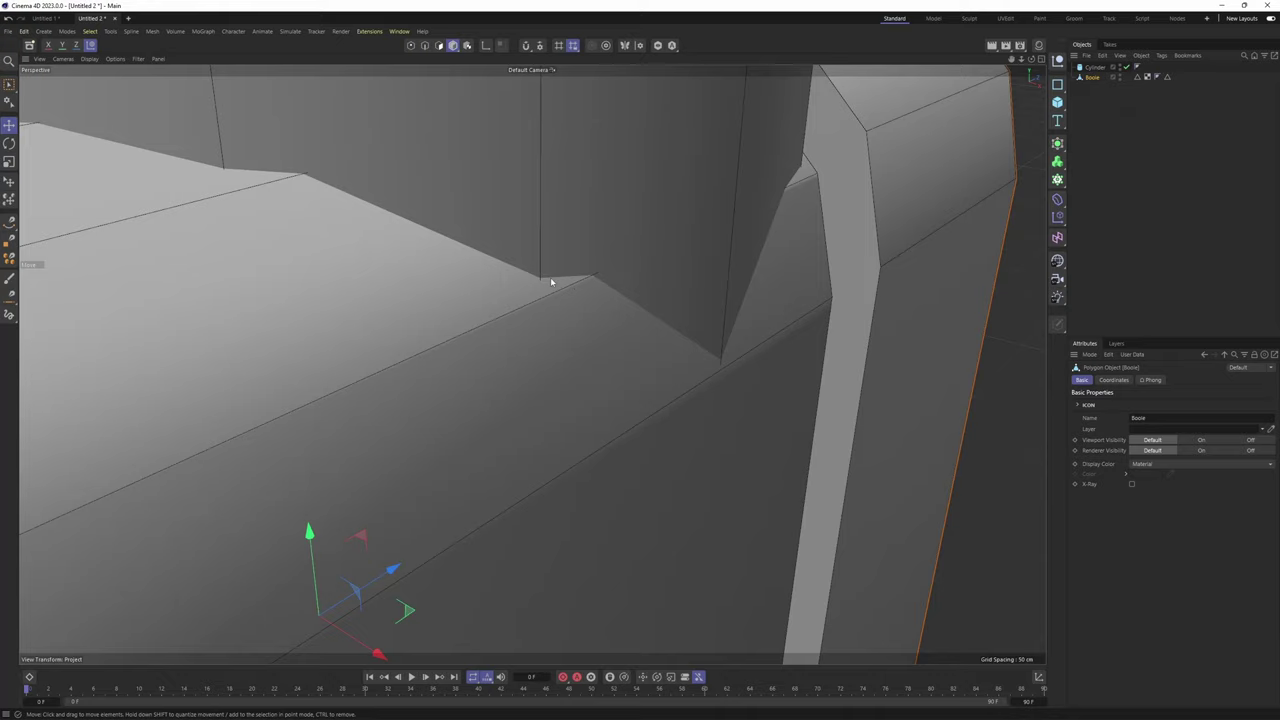
scroll(540, 280, down, 2)
alt+drag(532, 364, 645, 319)
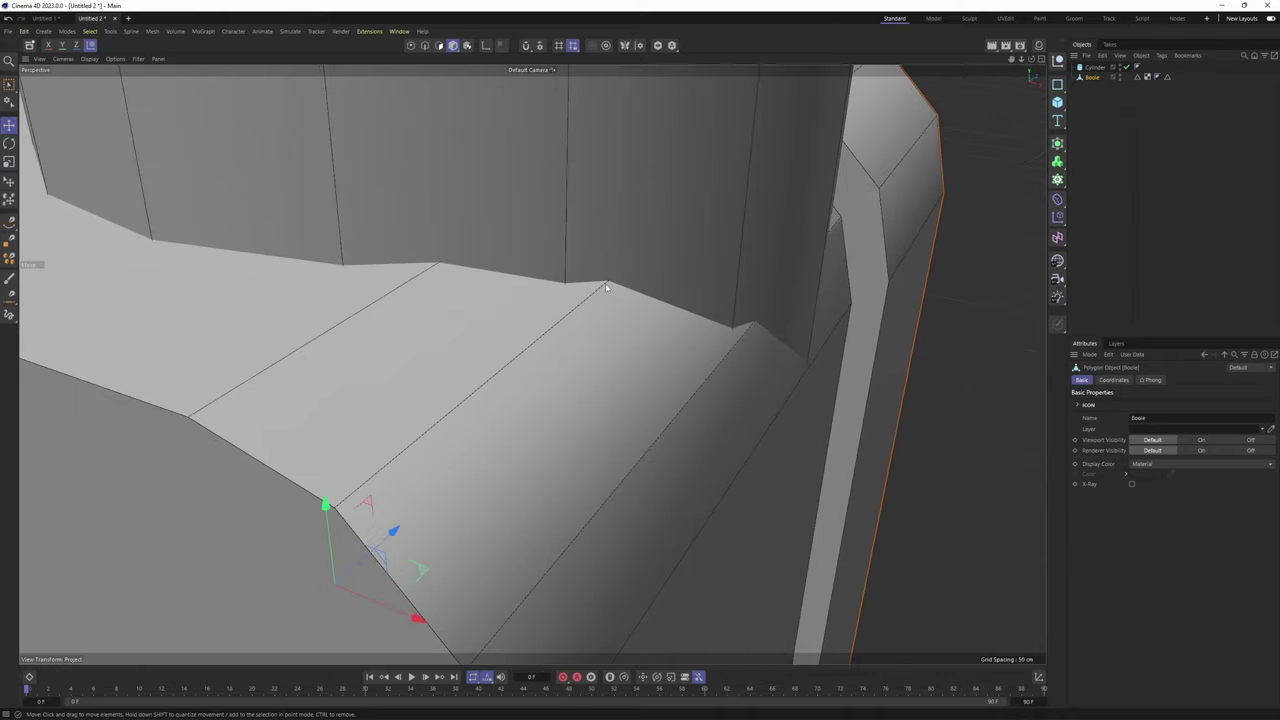
alt+drag(565, 292, 465, 311)
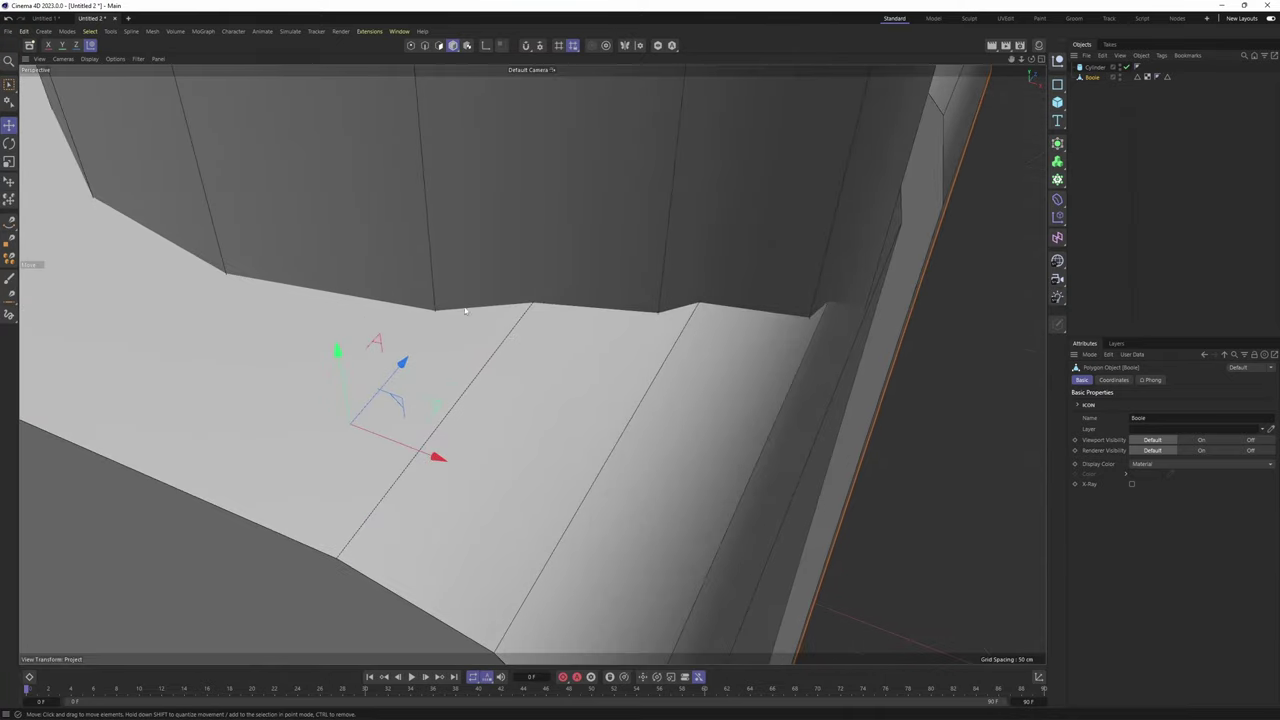
scroll(578, 284, down, 5)
alt+drag(578, 284, 637, 337)
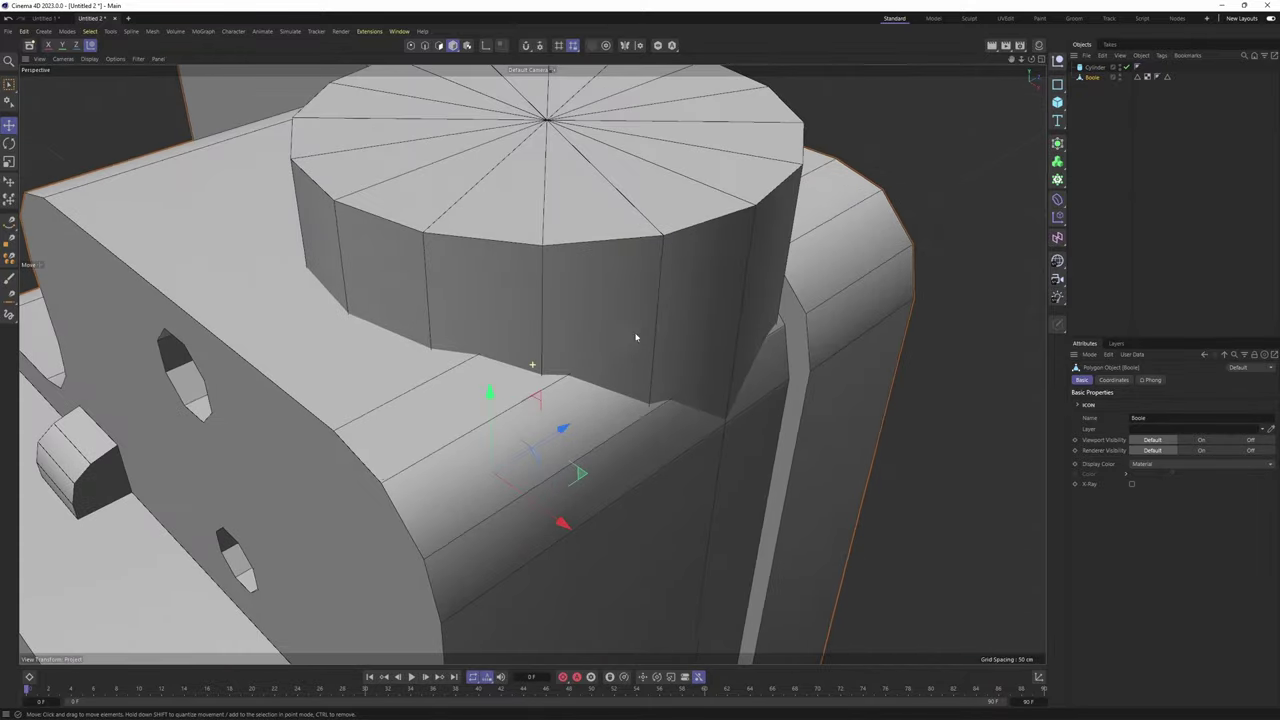
scroll(637, 337, up, 1)
alt+drag(575, 272, 623, 257)
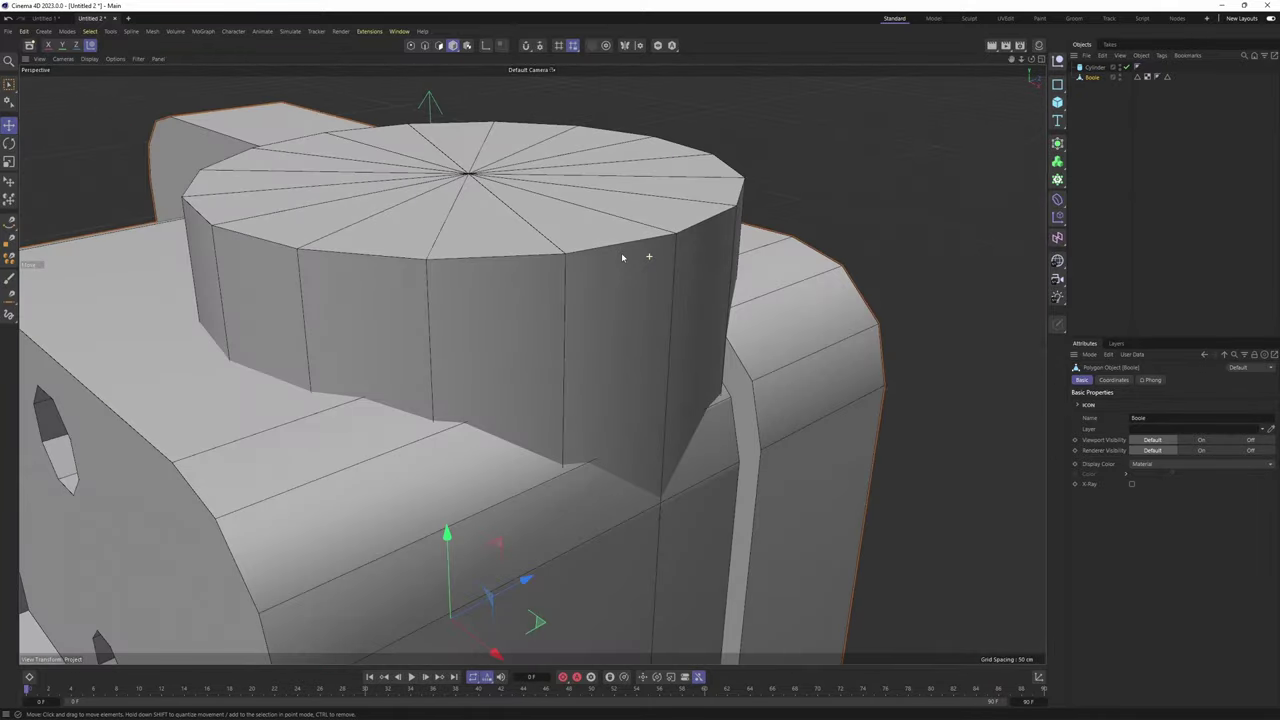
Set the large upright cylinder's rotation segments to 18
click(1095, 67)
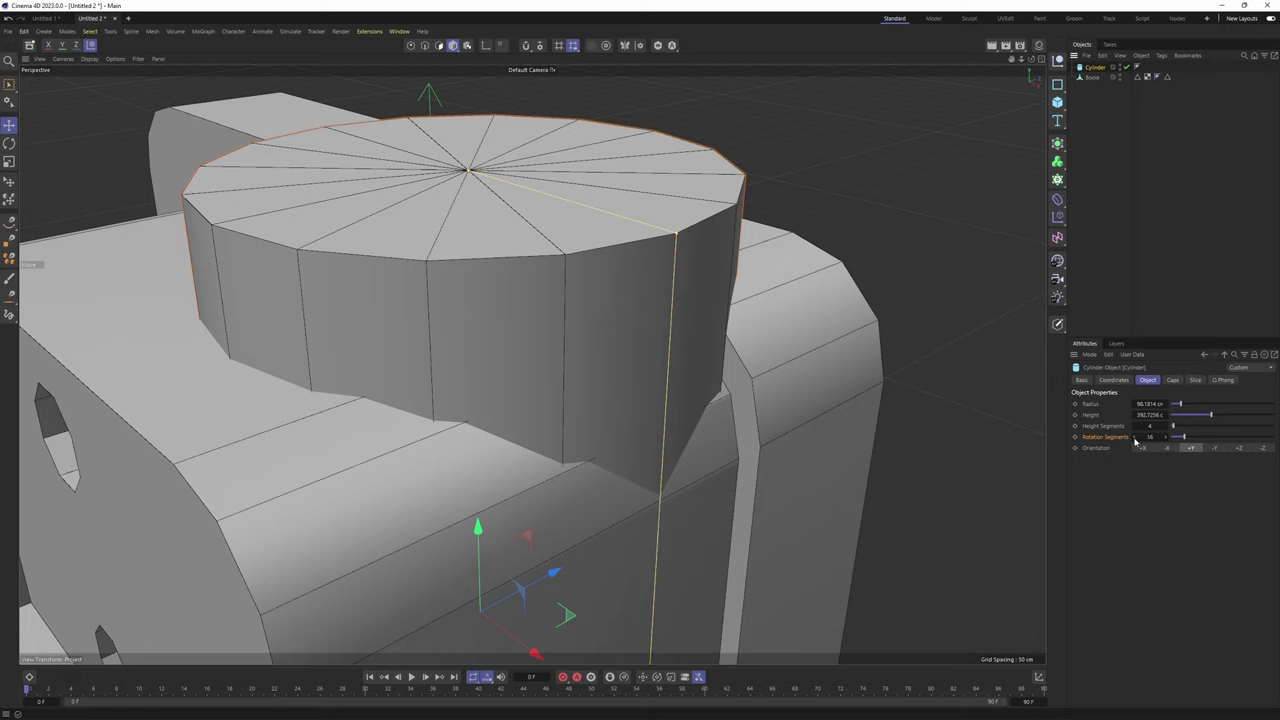
click(1135, 439)
click(1135, 439)
click(1135, 440)
click(1135, 440)
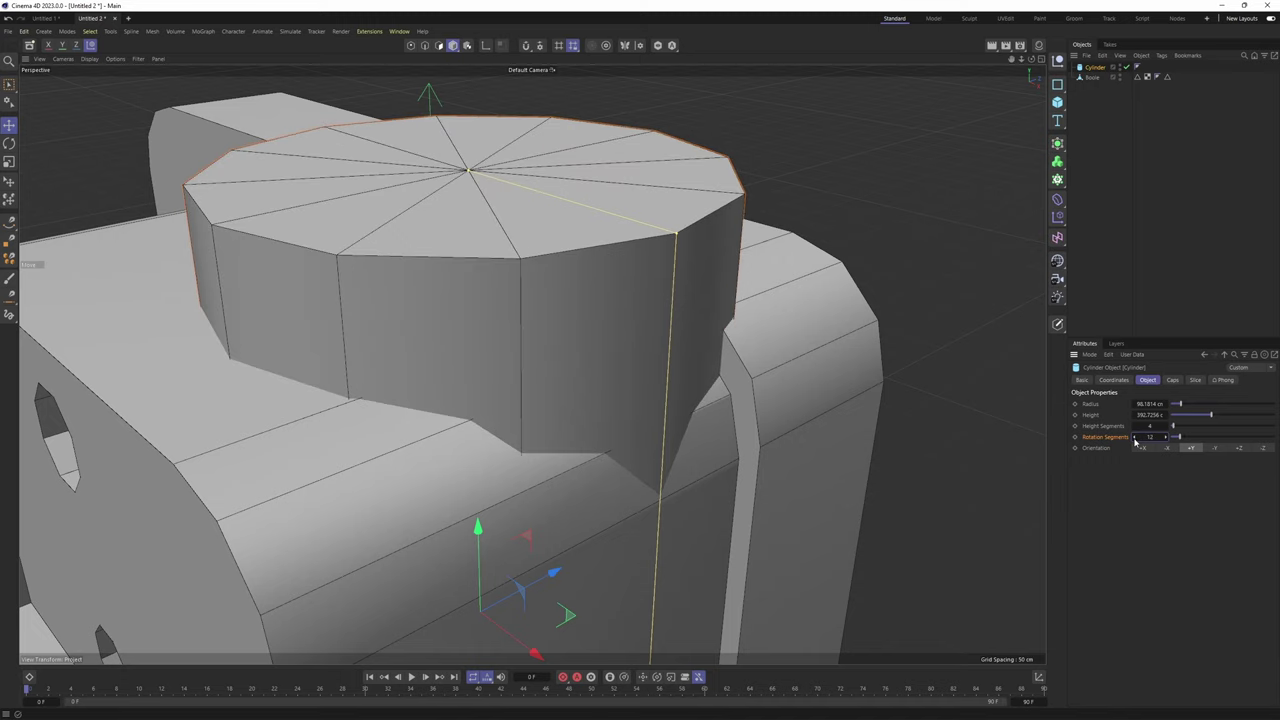
click(1166, 440)
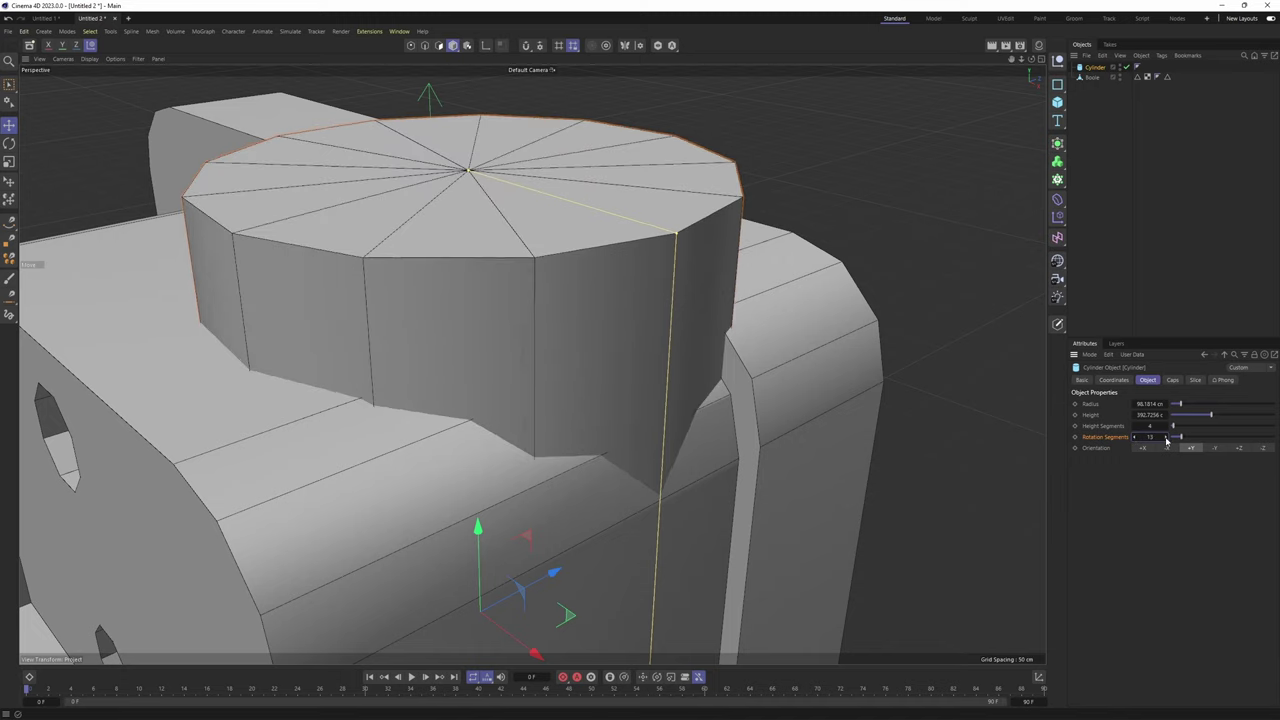
click(1166, 440)
click(1166, 440)
drag(1166, 442, 1166, 441)
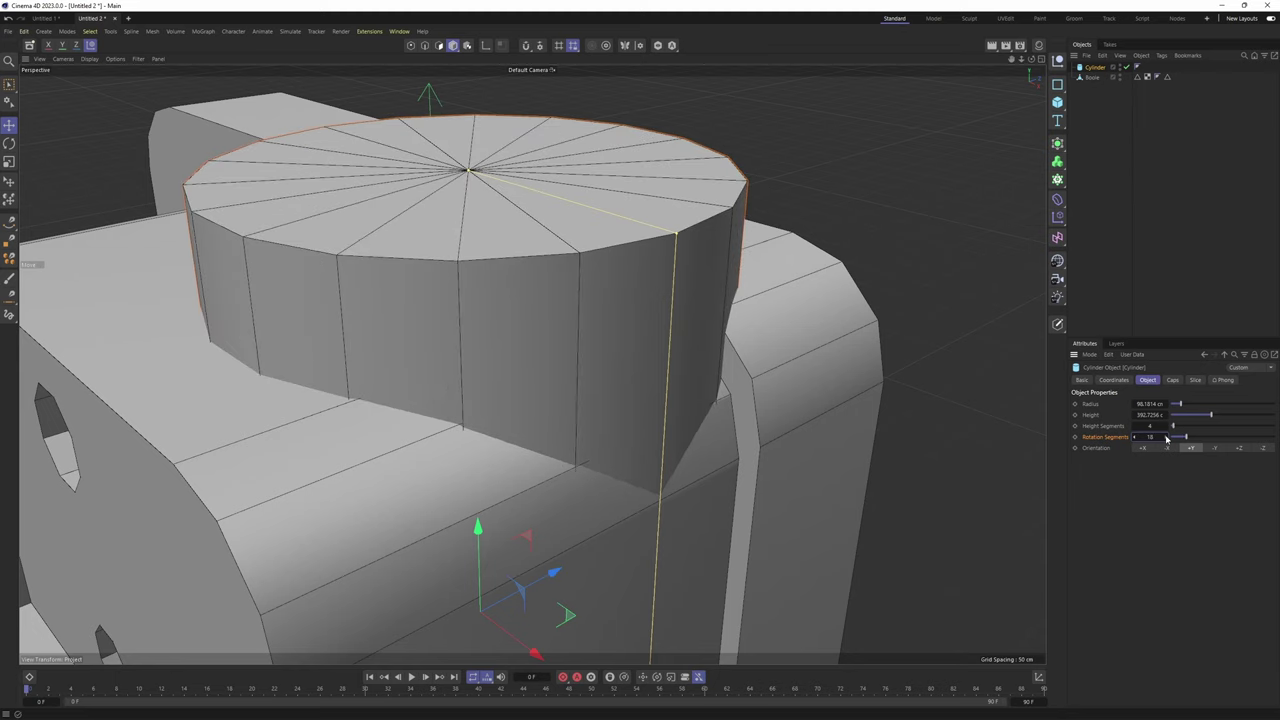
Examine from several sides how the large cylinder's vertical edges line up with the housing's edge lines
alt+middle_drag(590, 388, 520, 366)
alt+drag(520, 366, 520, 352)
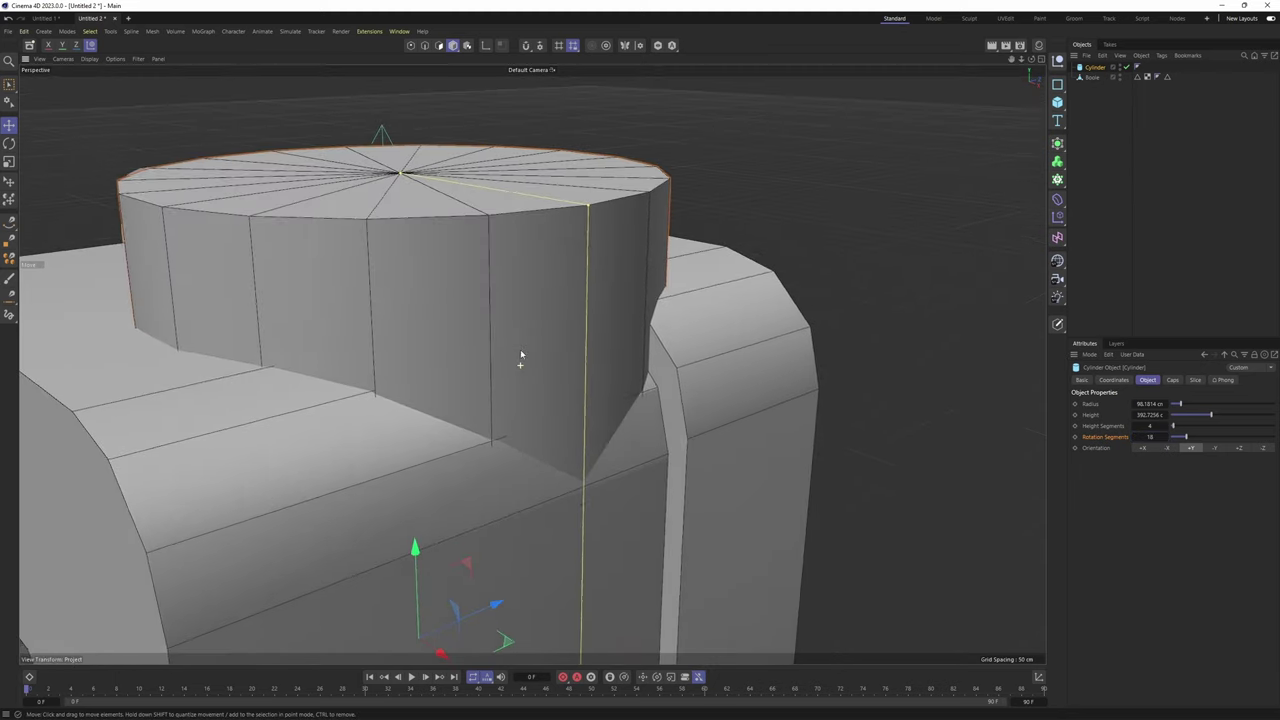
scroll(520, 350, down, 2)
alt+middle_drag(520, 352, 617, 323)
scroll(617, 323, up, 4)
alt+drag(562, 350, 624, 325)
alt+middle_drag(624, 325, 686, 354)
alt+drag(686, 354, 531, 363)
scroll(718, 345, down, 3)
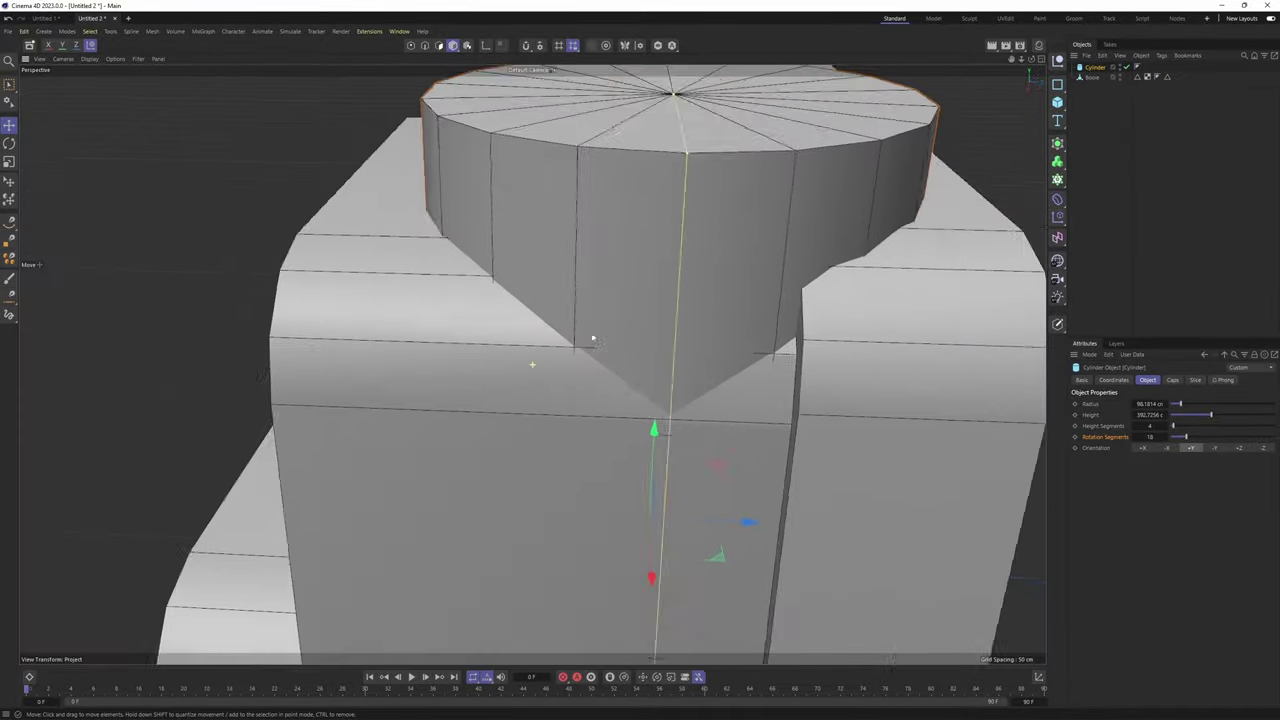
scroll(732, 292, up, 2)
scroll(793, 252, up, 3)
alt+drag(732, 292, 770, 257)
scroll(793, 252, down, 4)
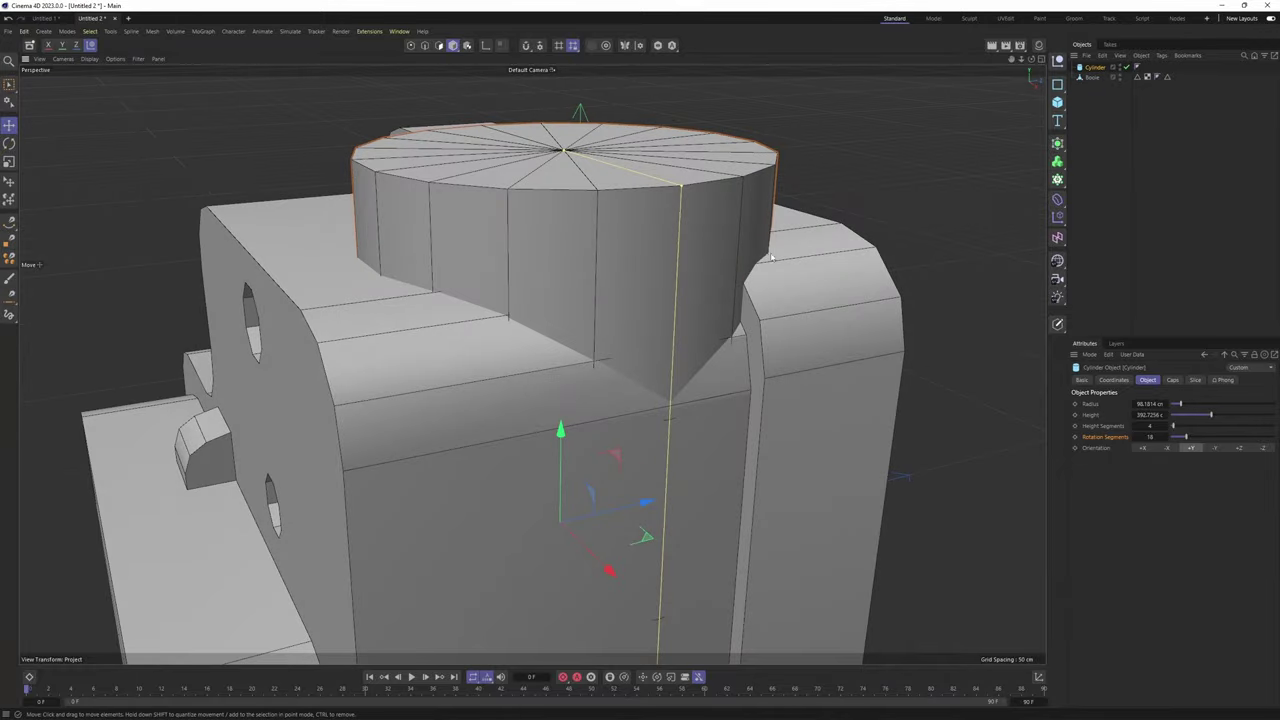
middle_click(740, 322)
middle_click(680, 425)
middle_click(615, 395)
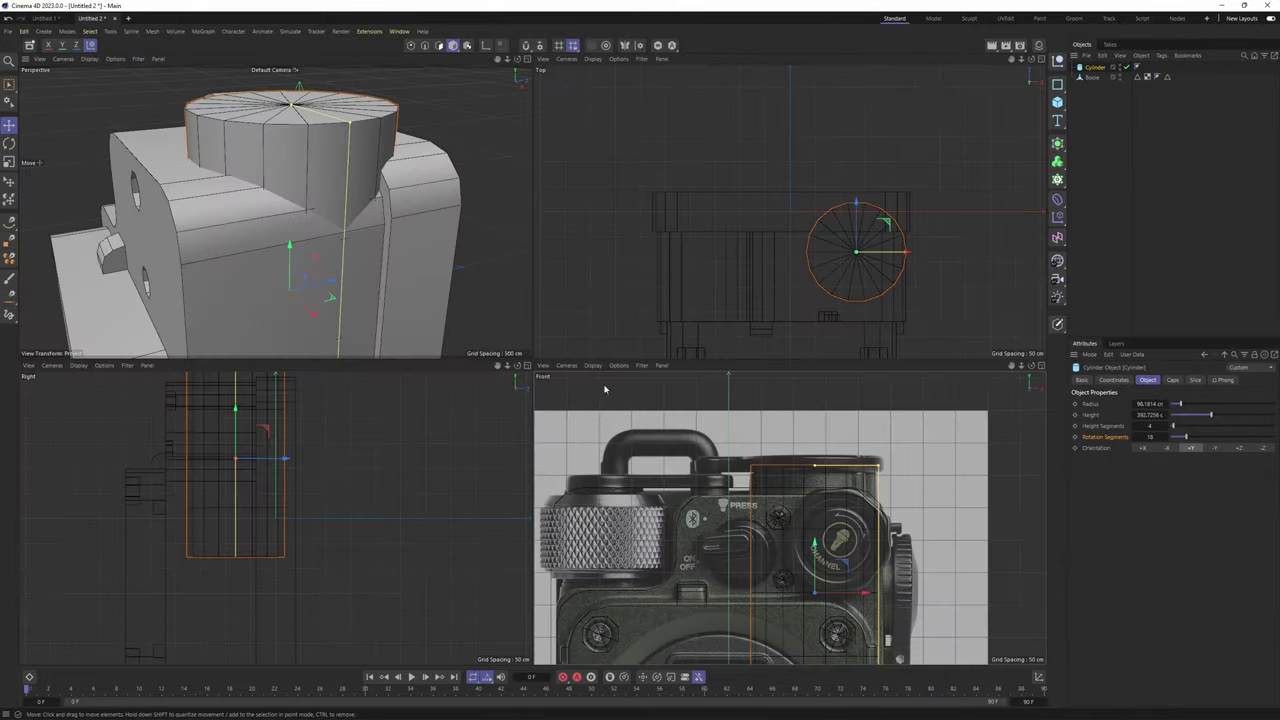
middle_click(505, 335)
alt+drag(580, 357, 454, 403)
alt+middle_drag(454, 403, 380, 463)
alt+drag(528, 378, 690, 352)
scroll(528, 366, down, 4)
In the front view, duplicate the large cylinder over to the base below the knurled knob
middle_click(549, 365)
middle_click(577, 402)
scroll(577, 402, up, 3)
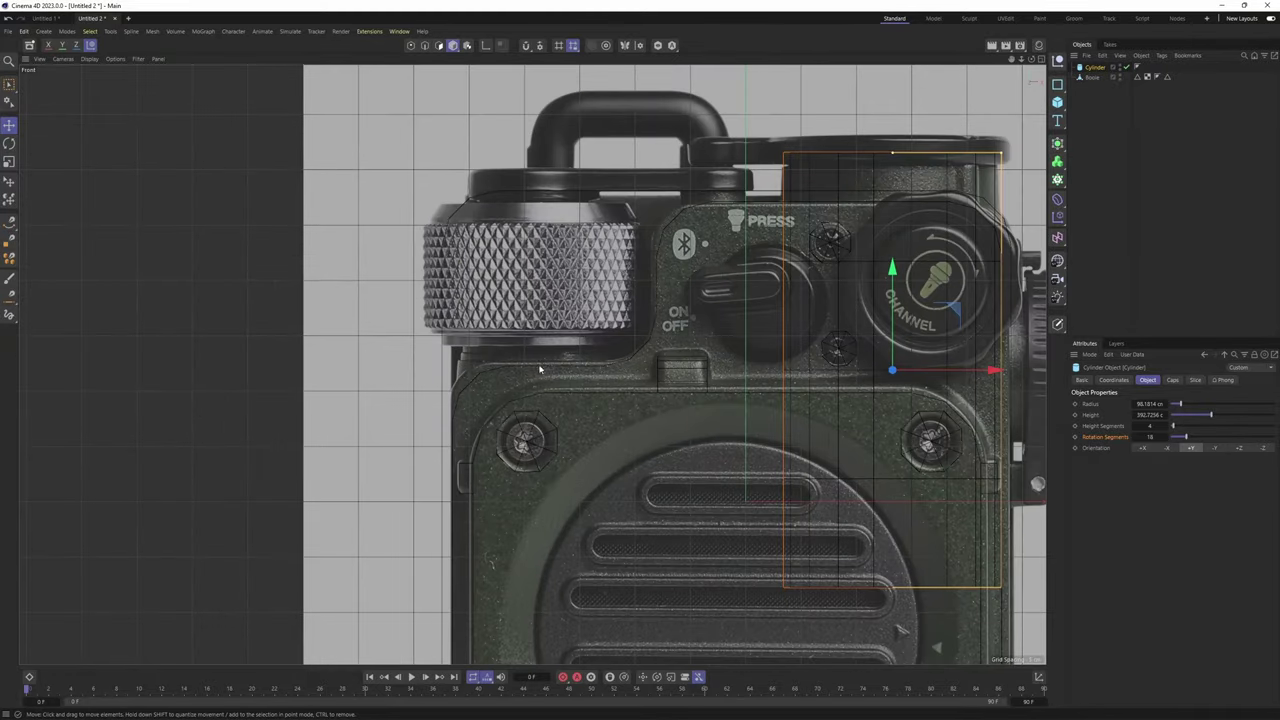
alt+middle_drag(543, 367, 532, 364)
alt+middle_drag(654, 354, 537, 357)
ctrl+drag(826, 313, 477, 468)
Scale the copied cylinder down to fit the knurled knob's base and nudge it upward into place
scroll(418, 412, up, 3)
key(t)
drag(725, 470, 591, 473)
key(e)
mouse_move(474, 551)
mouse_down()
mouse_move(474, 516)
mouse_move(463, 543)
mouse_move(463, 529)
mouse_up()
Examine where the copied cylinder intersects the housing's lower rounded shoulder
middle_click(463, 527)
middle_click(345, 318)
alt+drag(290, 370, 420, 437)
scroll(373, 453, up, 3)
alt+drag(425, 432, 491, 400)
scroll(527, 371, up, 3)
scroll(530, 370, up, 4)
scroll(491, 400, down, 2)
scroll(534, 369, up, 2)
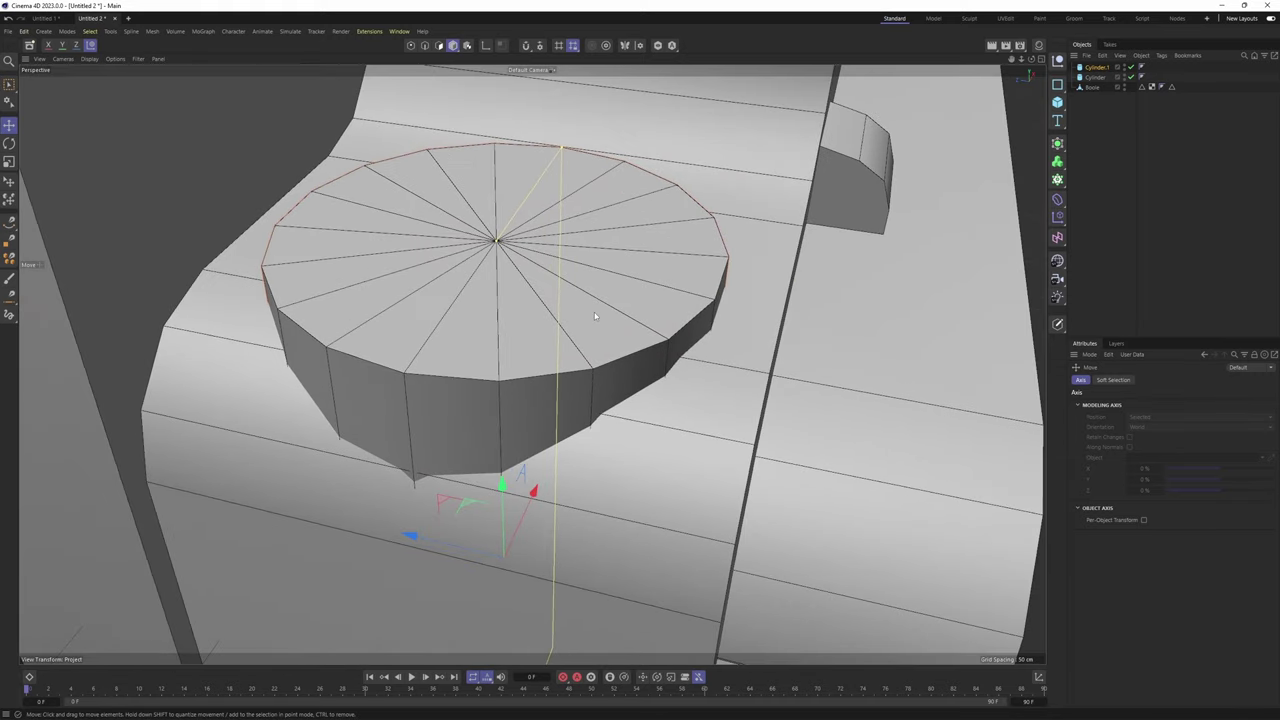
scroll(594, 313, down, 1)
alt+middle_drag(551, 384, 556, 290)
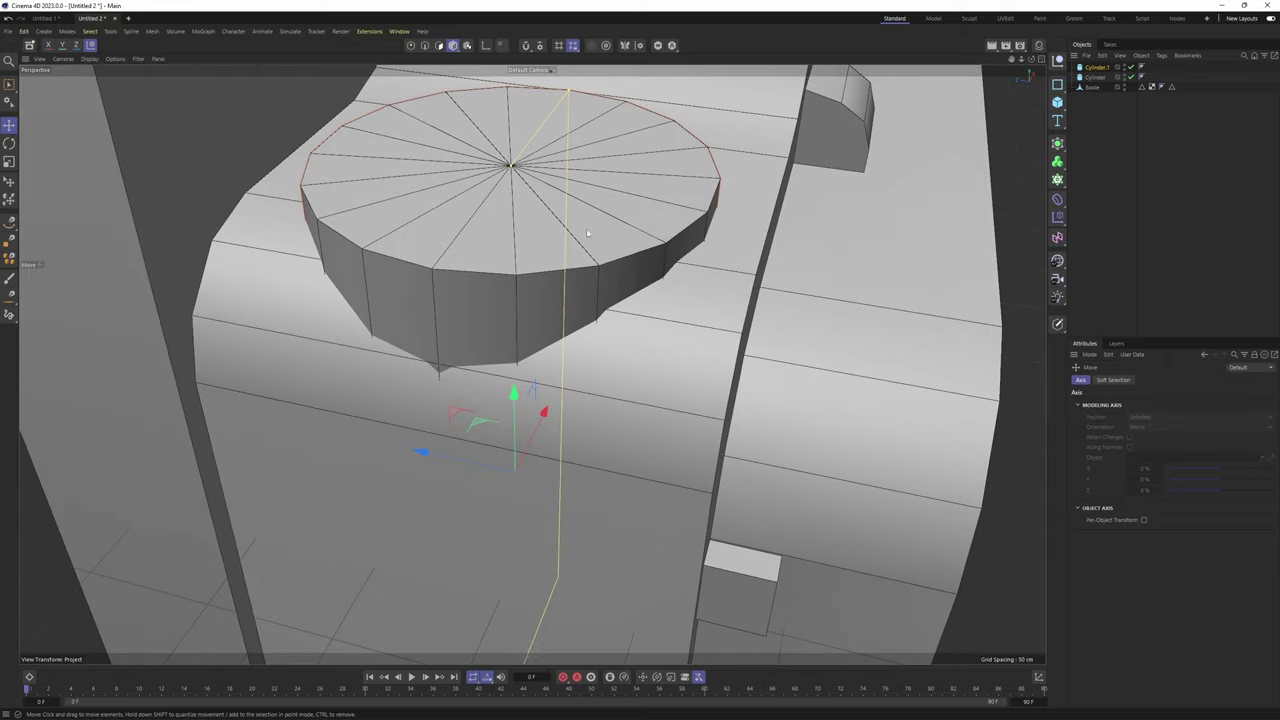
alt+drag(588, 233, 582, 305)
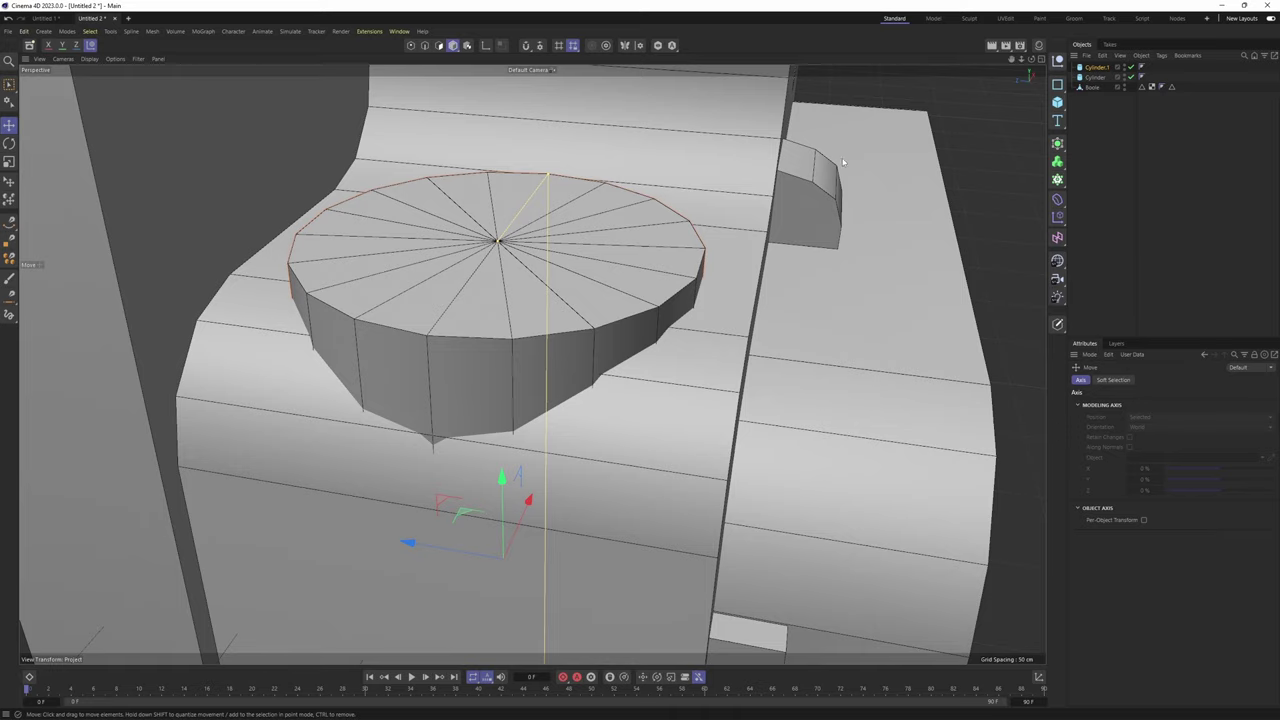
Rotate the copied knob-base cylinder about 10° around its vertical axis to line its edges up with the housing's rounded shoulder
alt+drag(645, 262, 784, 285)
click(1096, 68)
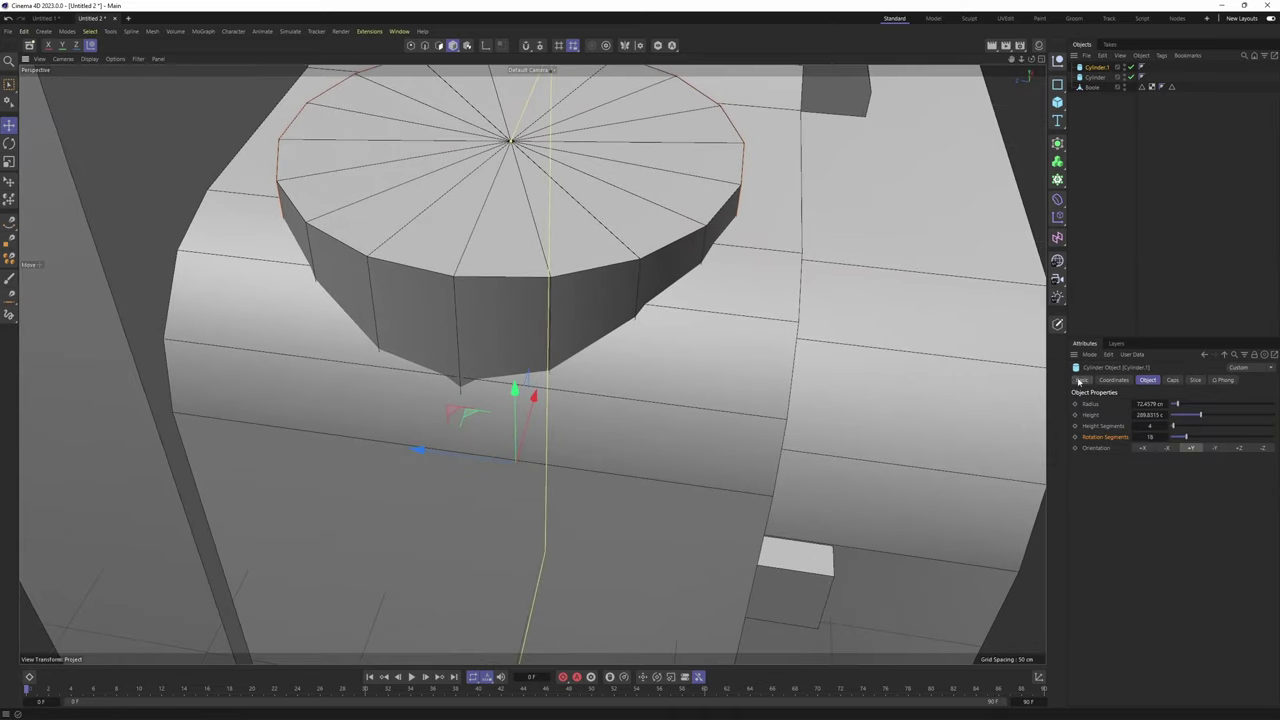
alt+drag(691, 347, 677, 350)
key(r)
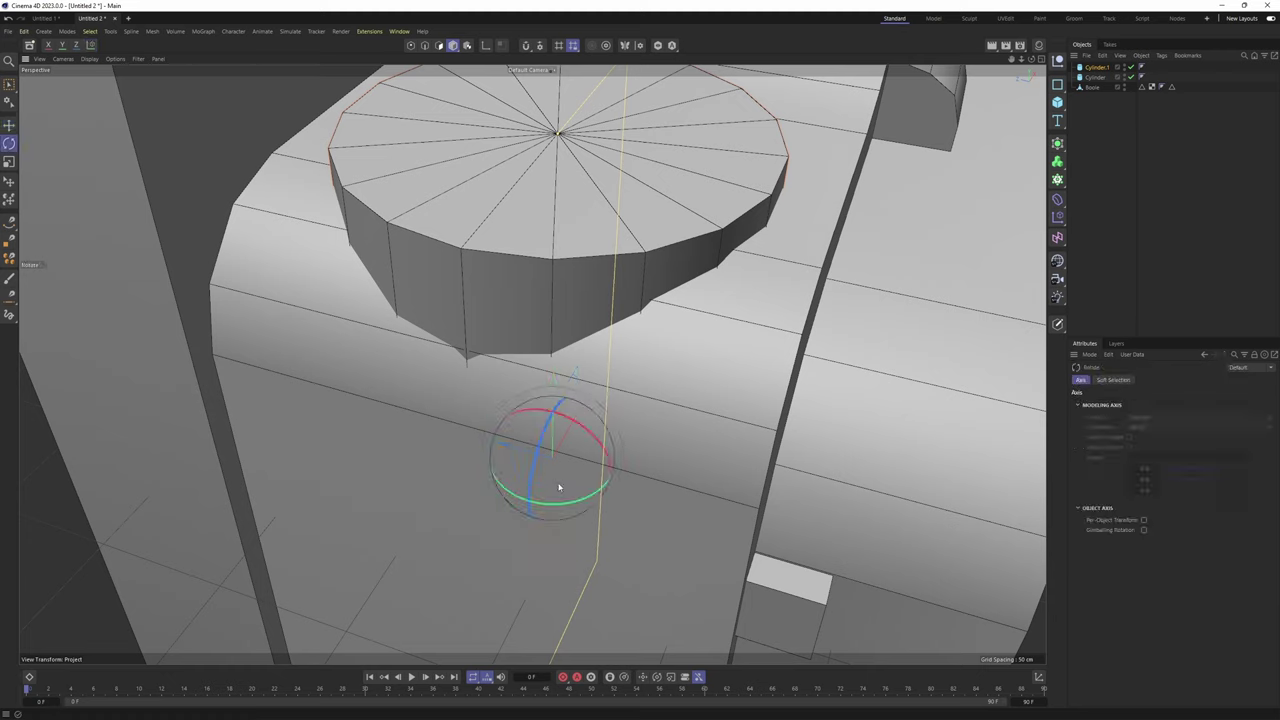
drag(571, 504, 561, 504)
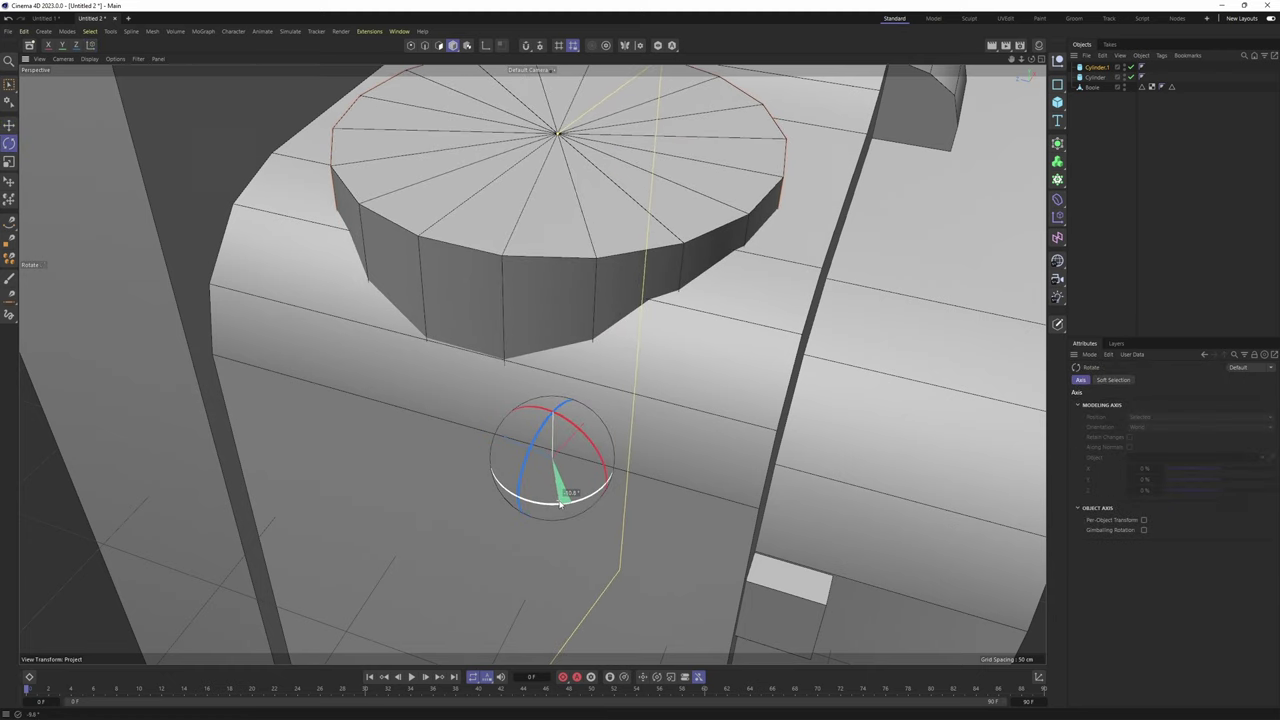
scroll(558, 420, down, 4)
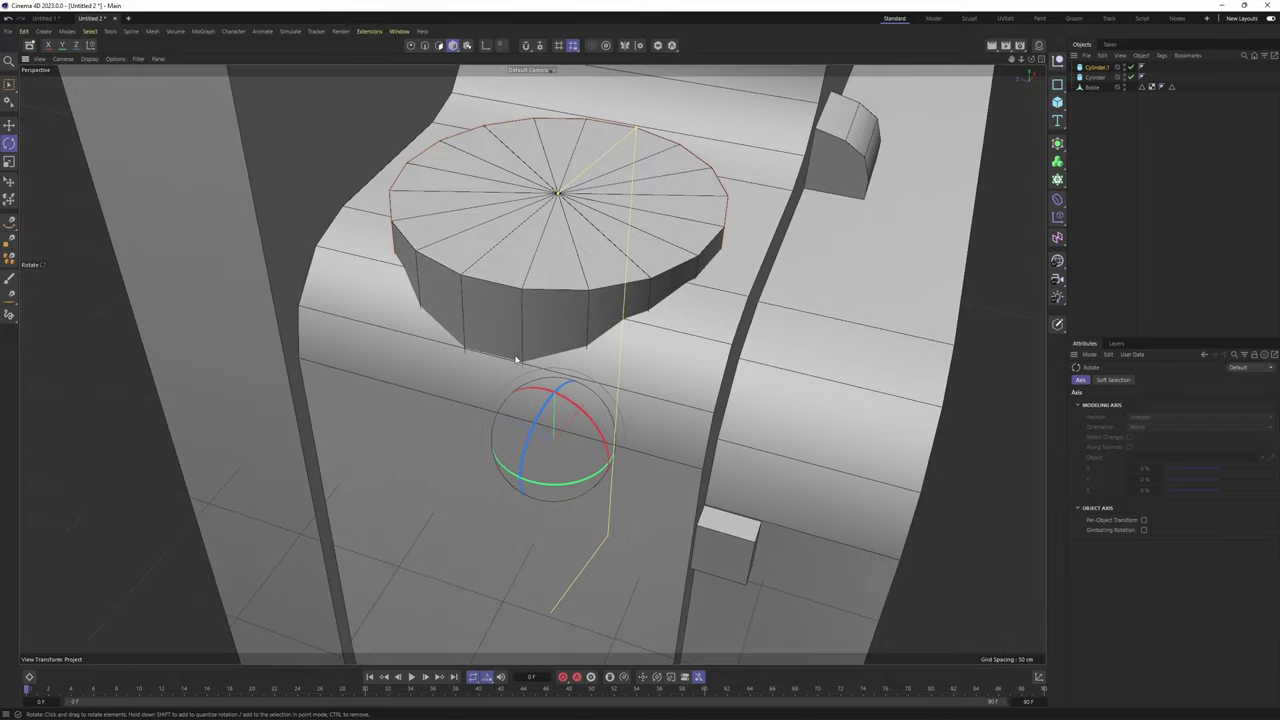
Examine from several sides how the rotated knob-base cylinder's lower corners meet the housing's shoulder edges
alt+middle_drag(570, 350, 475, 525)
alt+drag(690, 440, 551, 308)
scroll(456, 298, down, 2)
alt+middle_drag(551, 308, 740, 260)
scroll(543, 320, up, 2)
alt+drag(543, 320, 659, 328)
scroll(543, 290, up, 3)
alt+middle_drag(555, 260, 809, 297)
scroll(697, 357, up, 4)
alt+drag(677, 351, 482, 365)
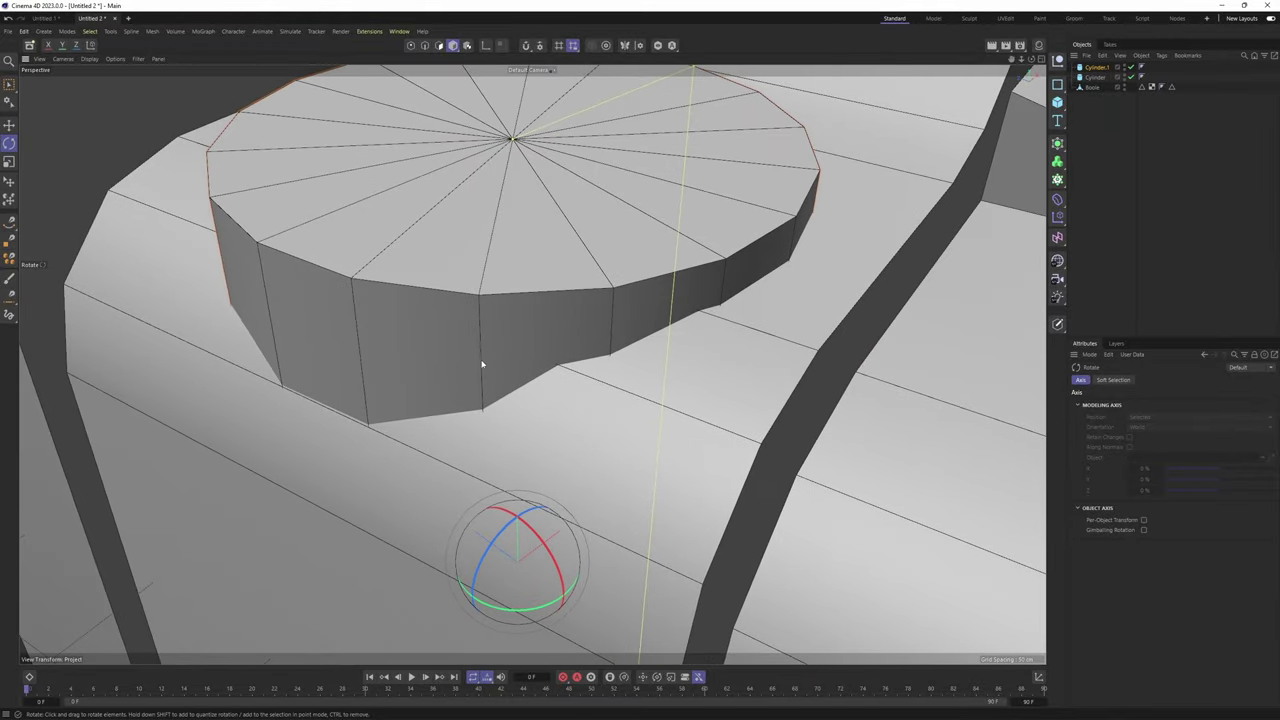
Reduce the knob-base cylinder's rotation segments to 14
click(1098, 68)
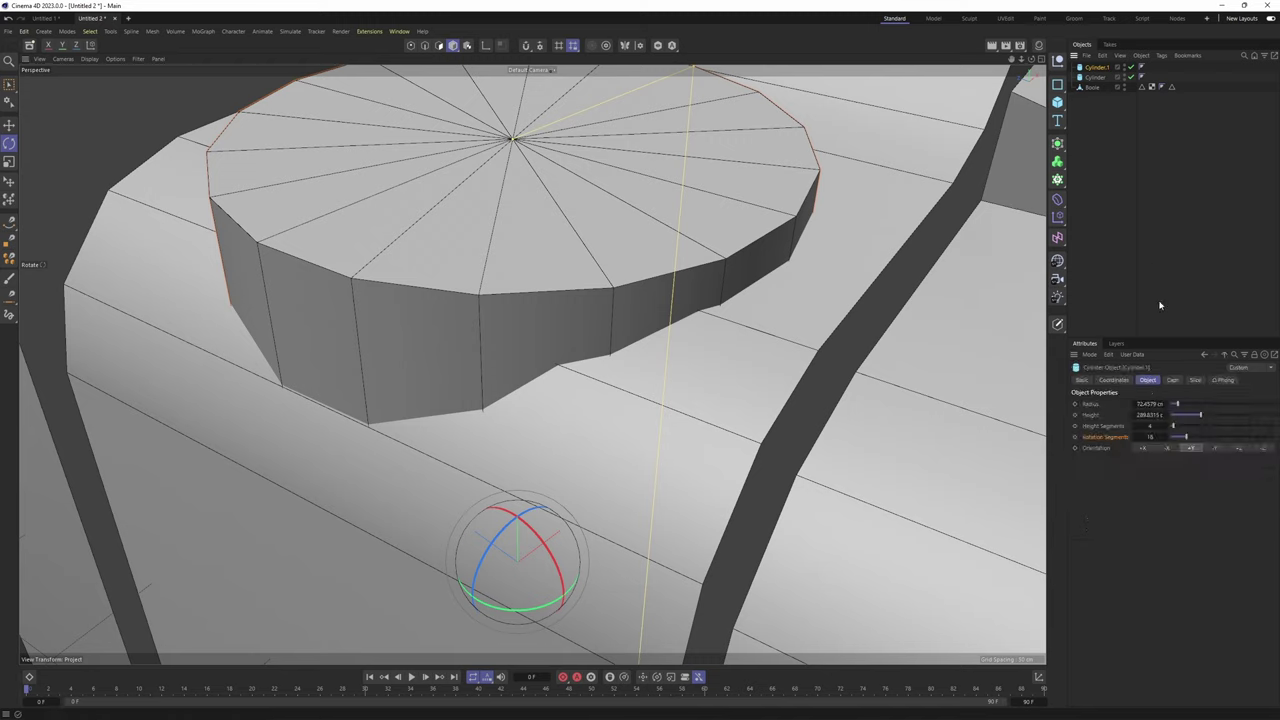
click(1135, 439)
drag(1135, 442, 1134, 442)
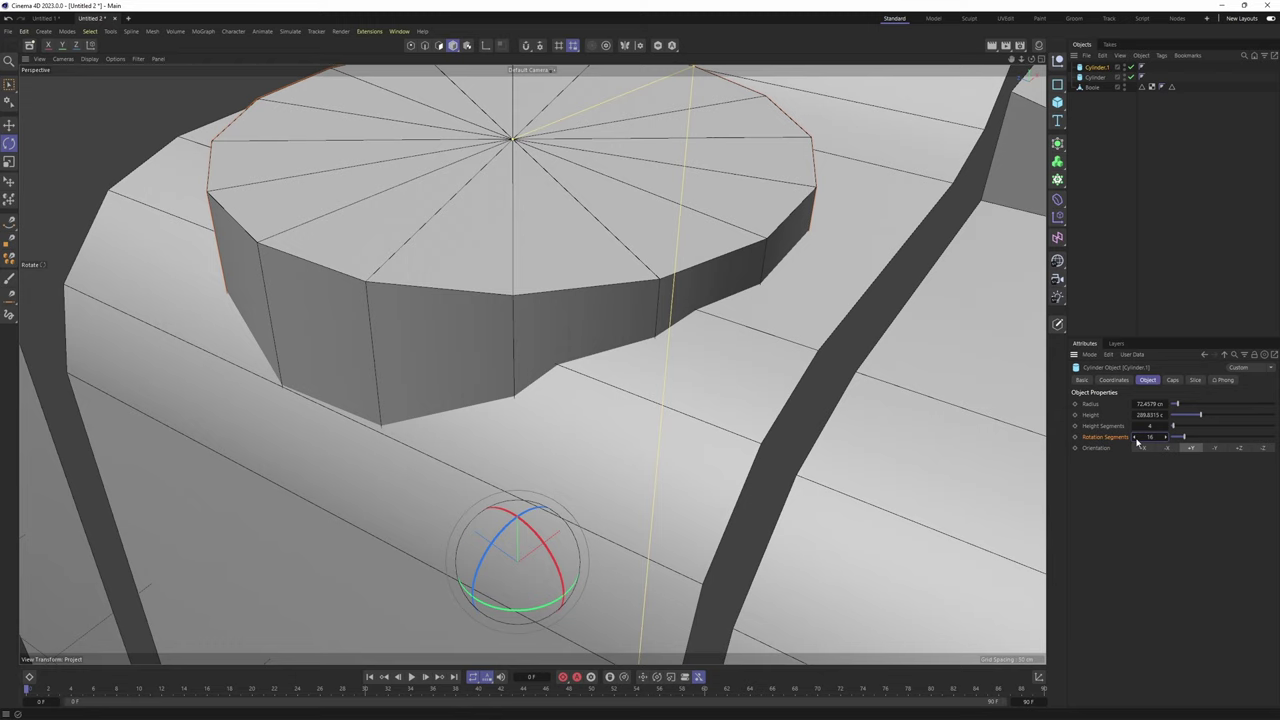
drag(1136, 442, 1136, 442)
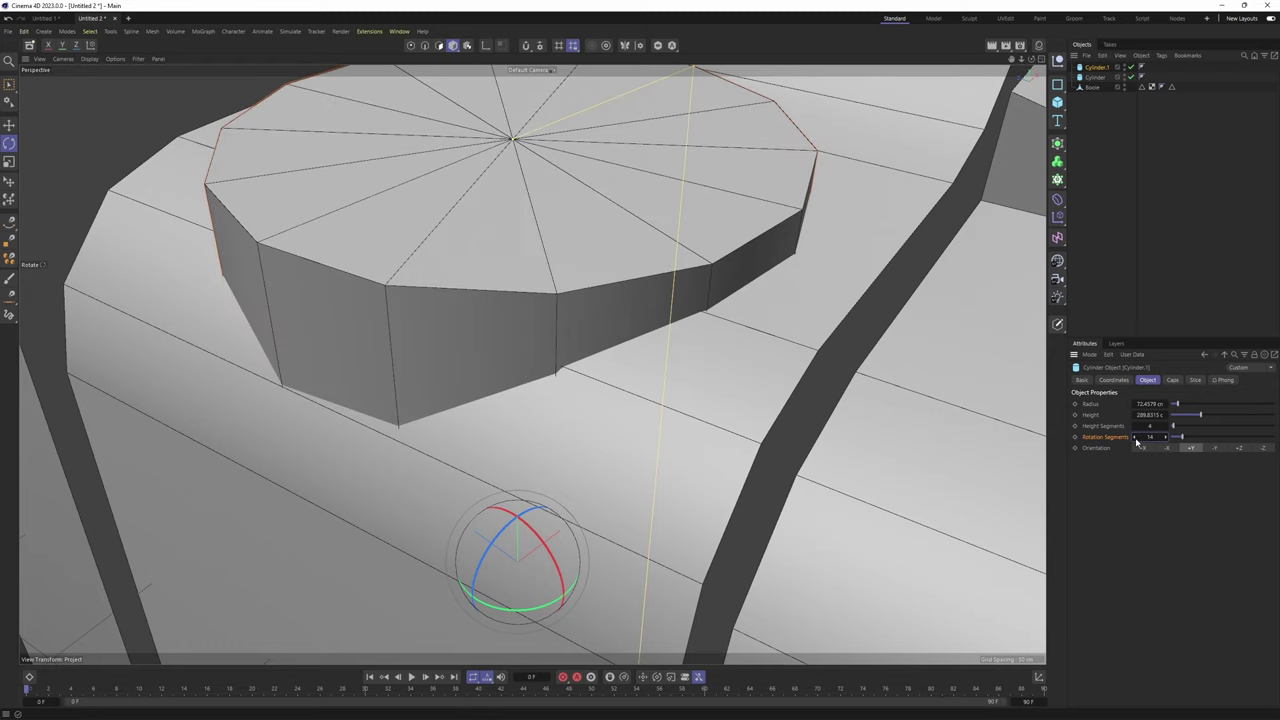
alt+drag(740, 318, 755, 291)
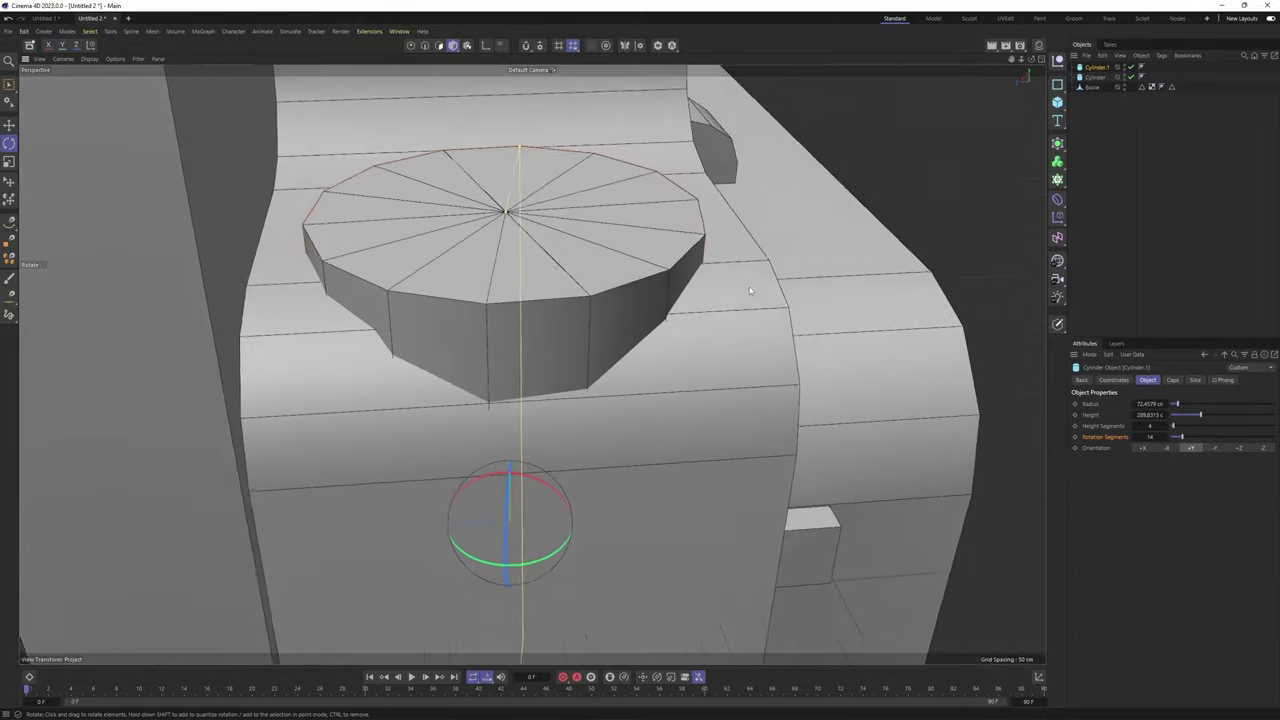
alt+drag(639, 300, 612, 362)
In the front view, duplicate the large cylinder over to the small post beside the PRESS label
scroll(545, 305, down, 3)
scroll(525, 305, down, 4)
scroll(625, 318, down, 3)
key(e)
middle_click(640, 368)
middle_click(829, 429)
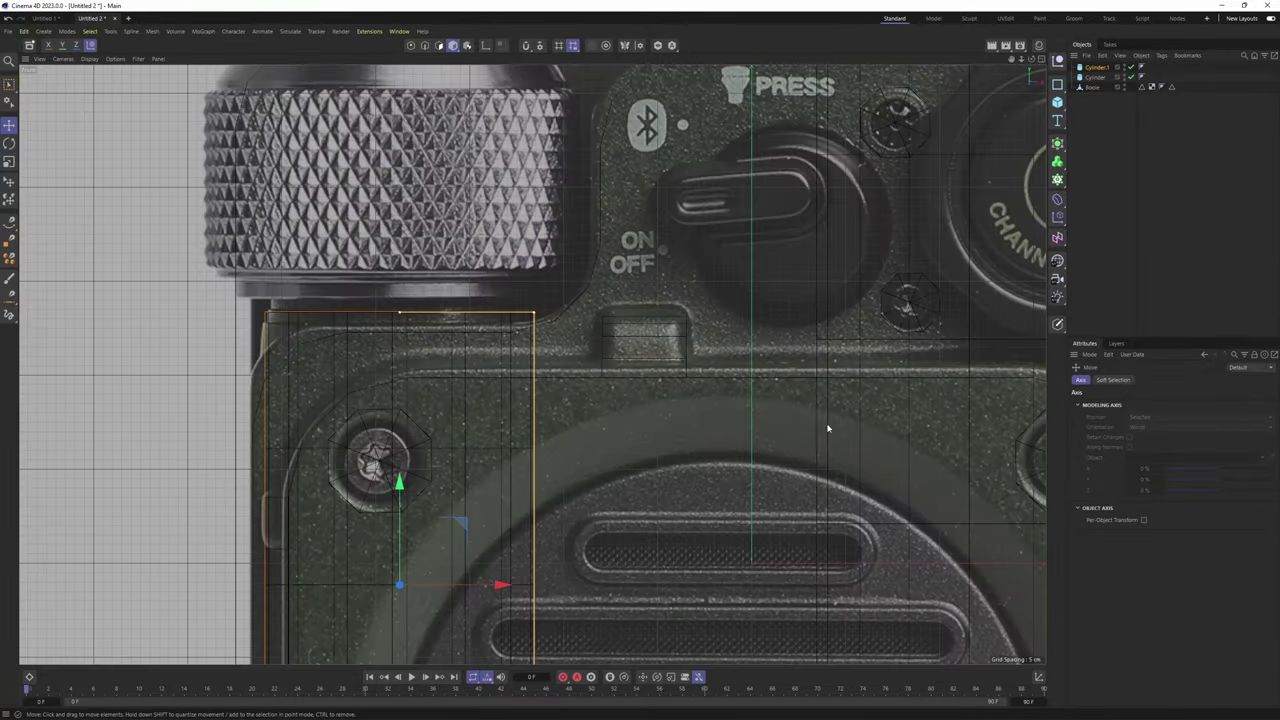
scroll(825, 426, down, 4)
alt+middle_drag(777, 403, 601, 372)
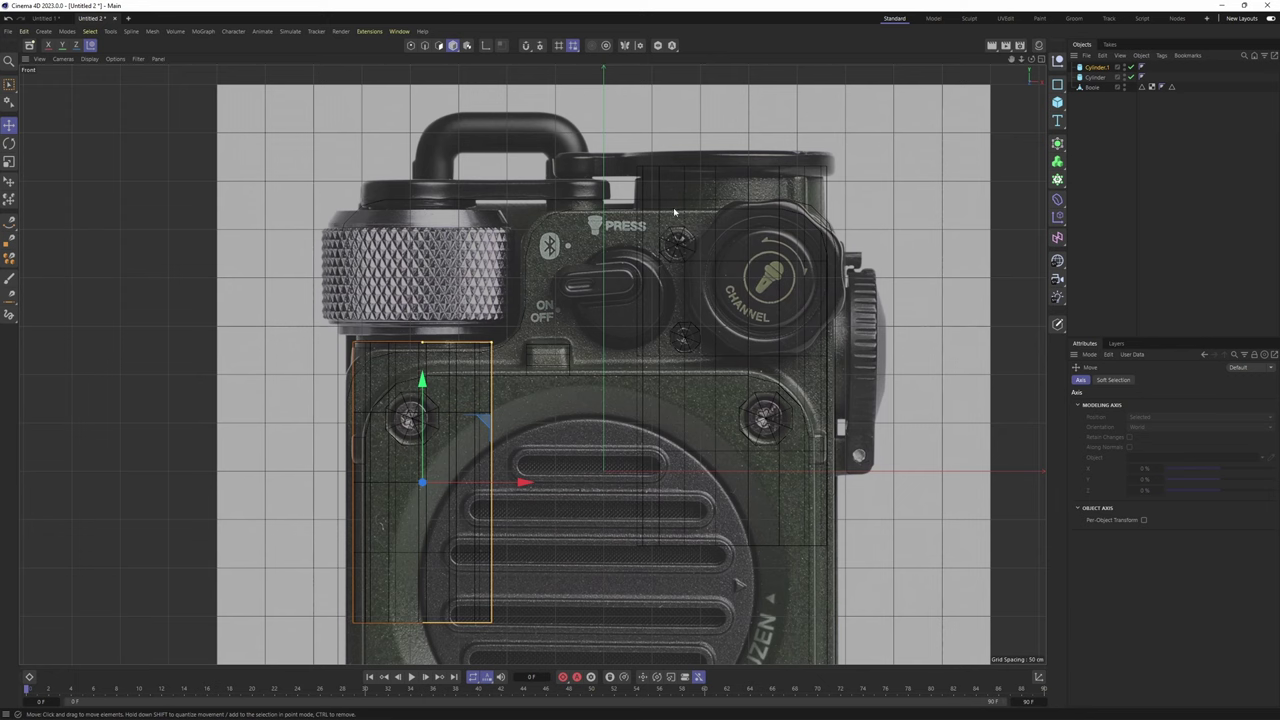
click(741, 194)
scroll(790, 300, up, 3)
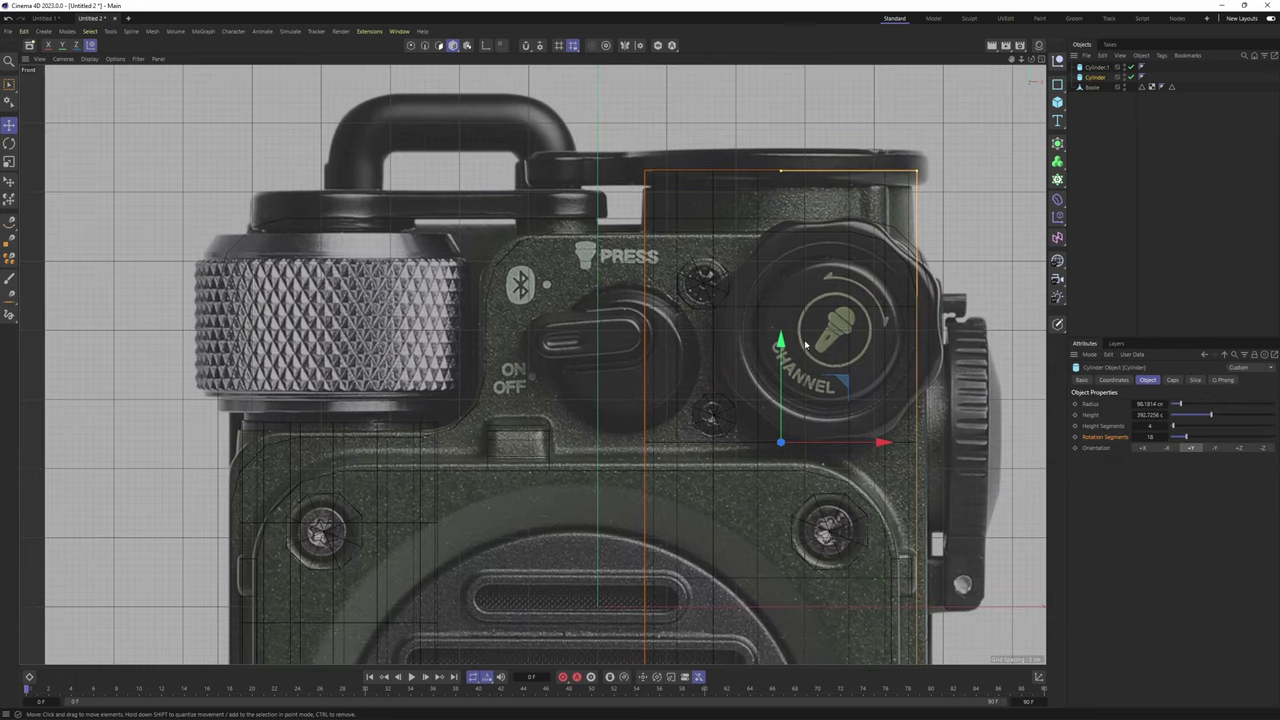
ctrl+drag(838, 384, 633, 336)
Scale the new cylinder down to the small post's width and return to the perspective view
key(t)
drag(952, 372, 613, 258)
key(e)
scroll(573, 242, up, 3)
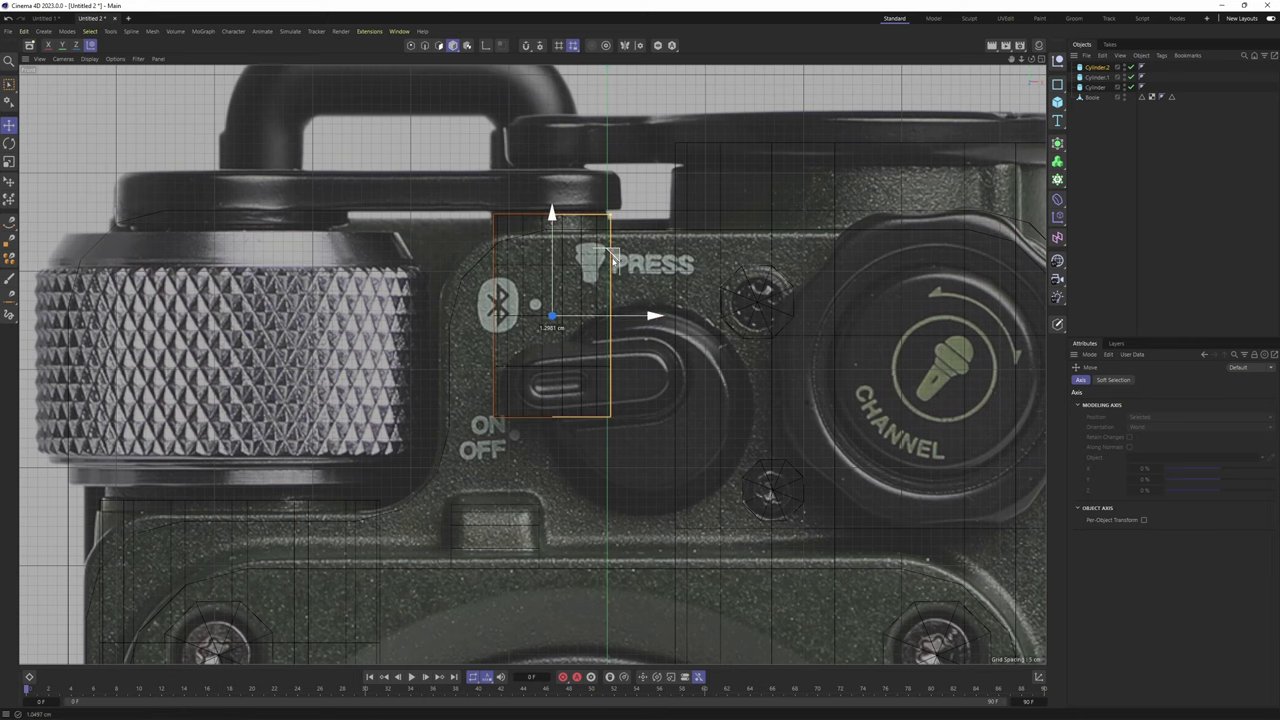
middle_click(663, 251)
middle_click(490, 255)
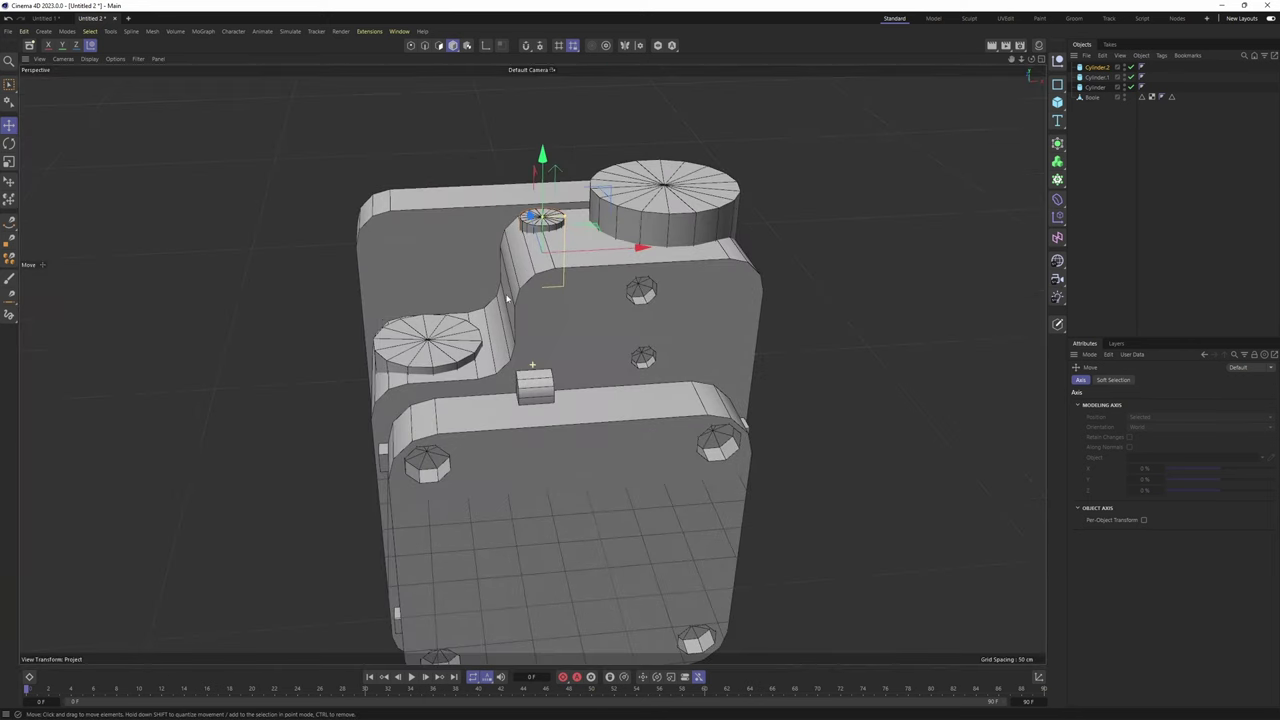
Set the small post cylinder's rotation segments to 8
alt+drag(509, 289, 597, 190)
scroll(597, 172, up, 3)
alt+middle_drag(597, 172, 682, 245)
alt+drag(682, 245, 790, 255)
click(1098, 68)
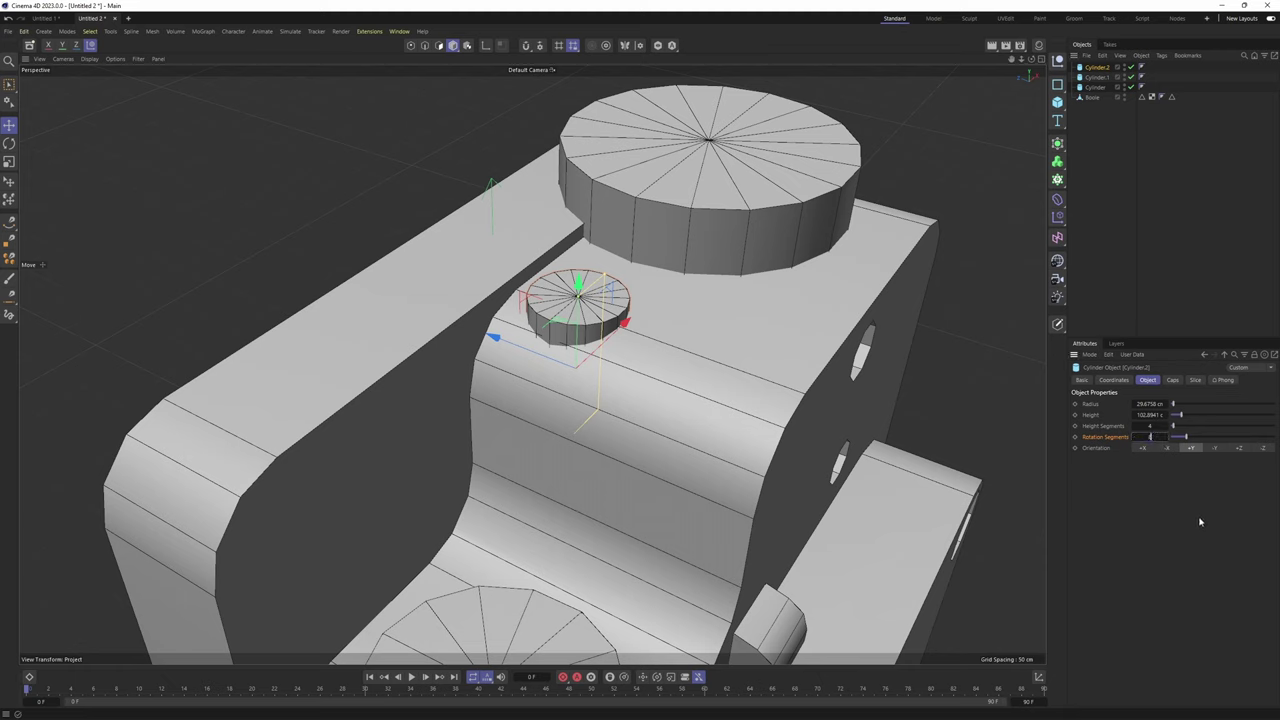
key(Return)
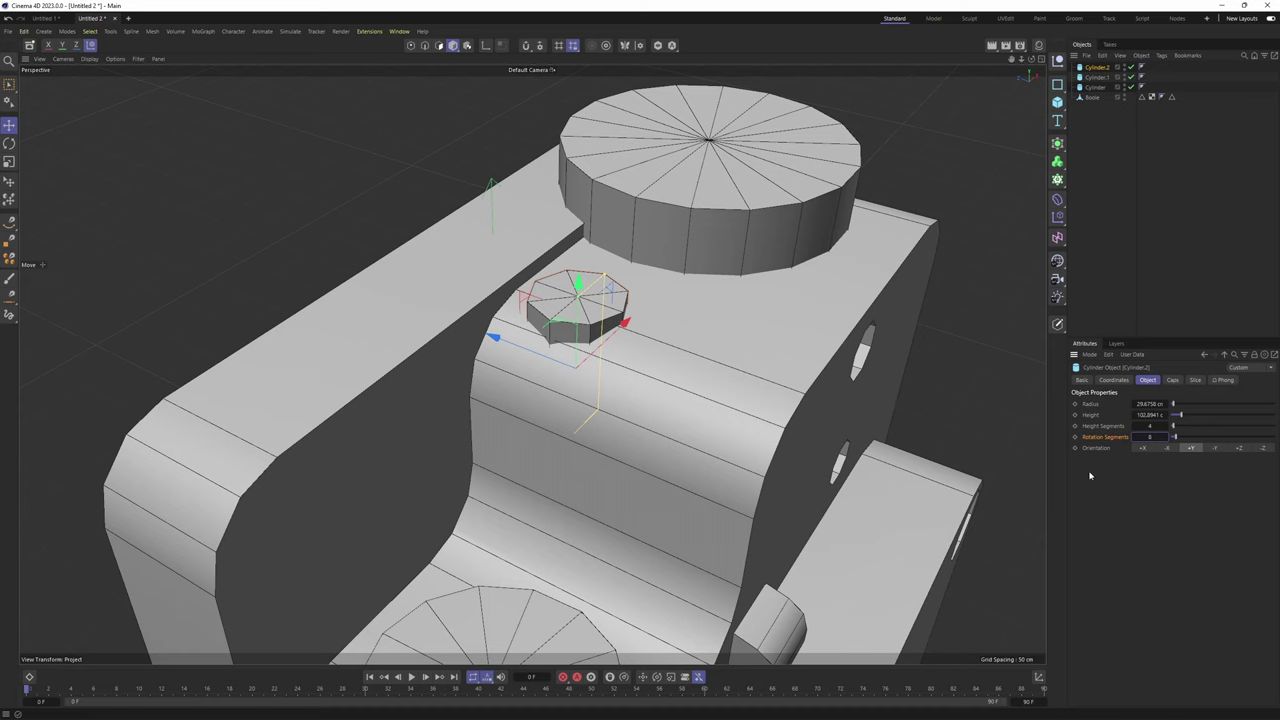
Rotate the small post cylinder about 22° around its vertical axis to align it with the housing's upper edge
scroll(628, 298, up, 3)
alt+drag(590, 303, 615, 418)
key(r)
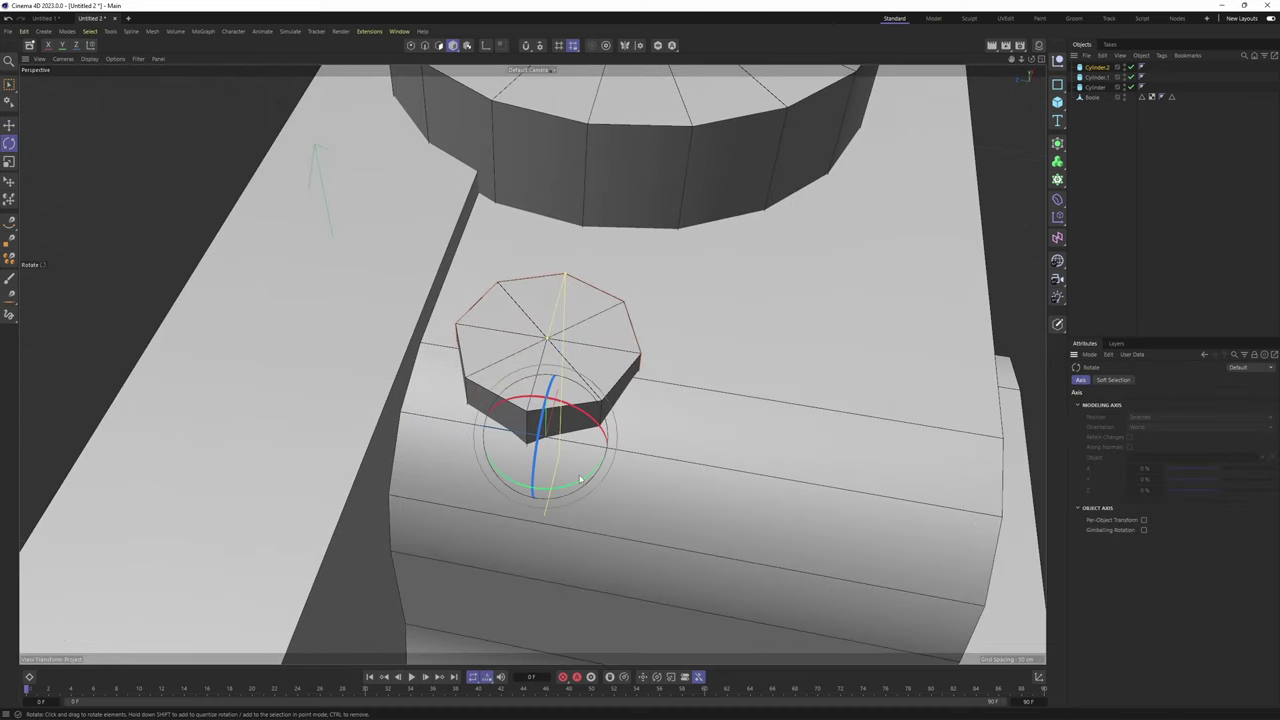
drag(578, 486, 553, 485)
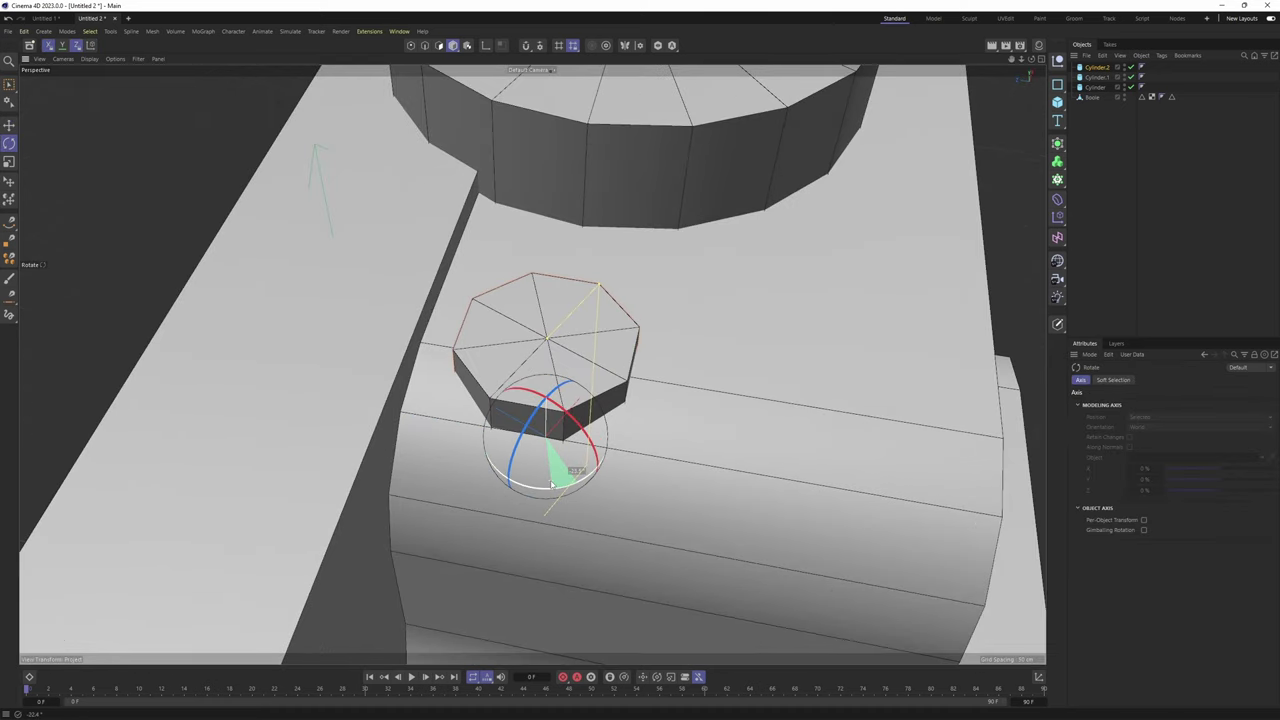
alt+middle_drag(628, 415, 570, 395)
alt+drag(570, 395, 612, 438)
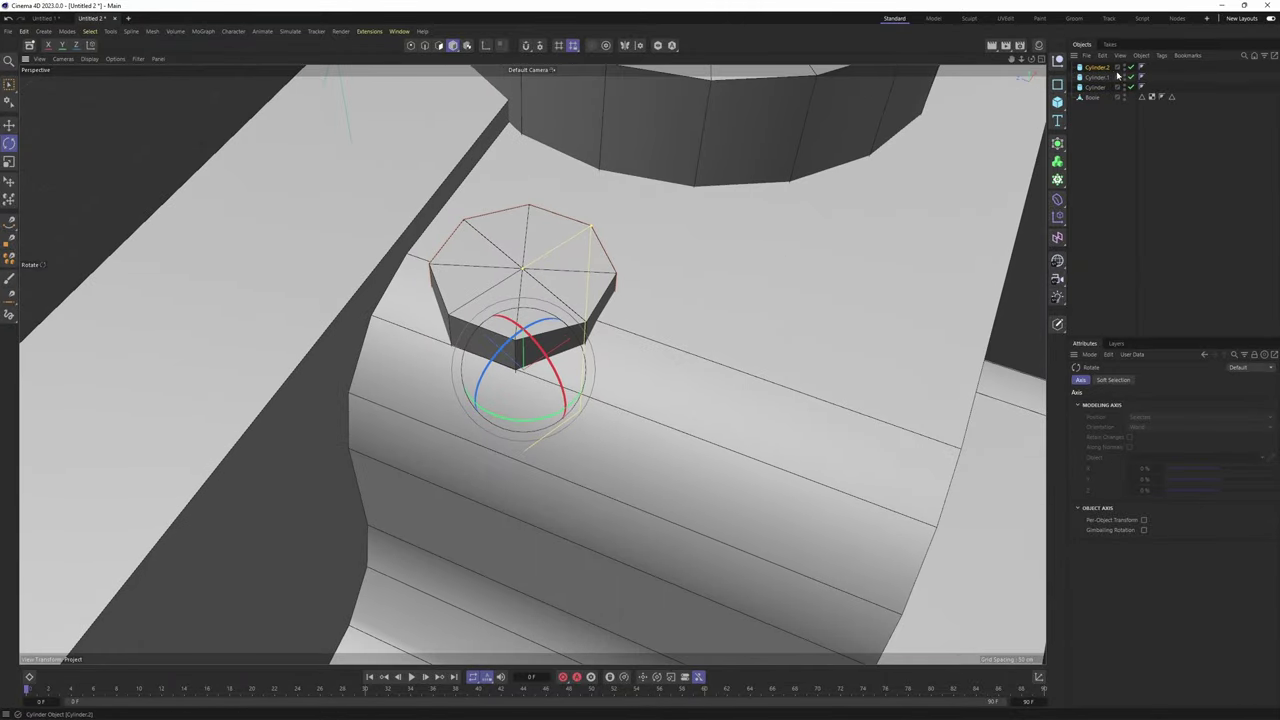
Reduce the small post cylinder's rotation segments to 6
click(1097, 67)
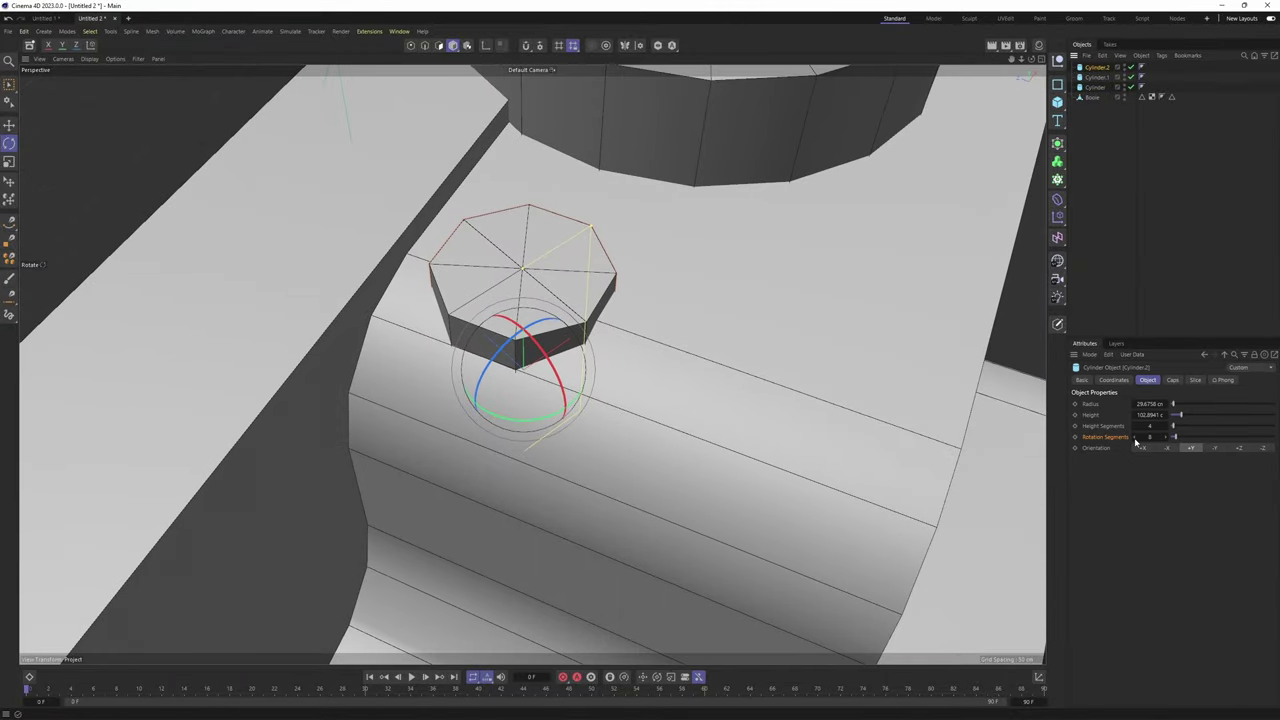
click(1135, 440)
click(1135, 440)
alt+drag(610, 405, 492, 372)
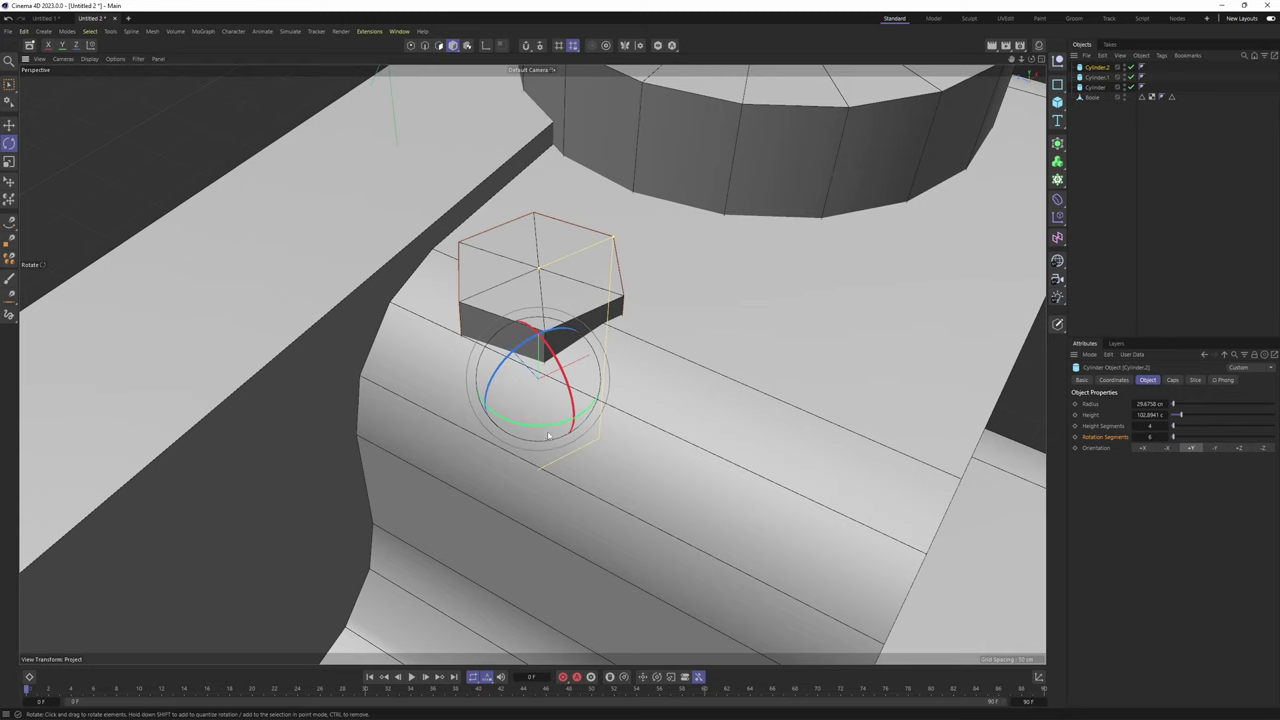
Turn the hexagonal cylinder slightly around its vertical axis and nudge it along X to meet the housing's edge line
drag(548, 436, 537, 426)
key(e)
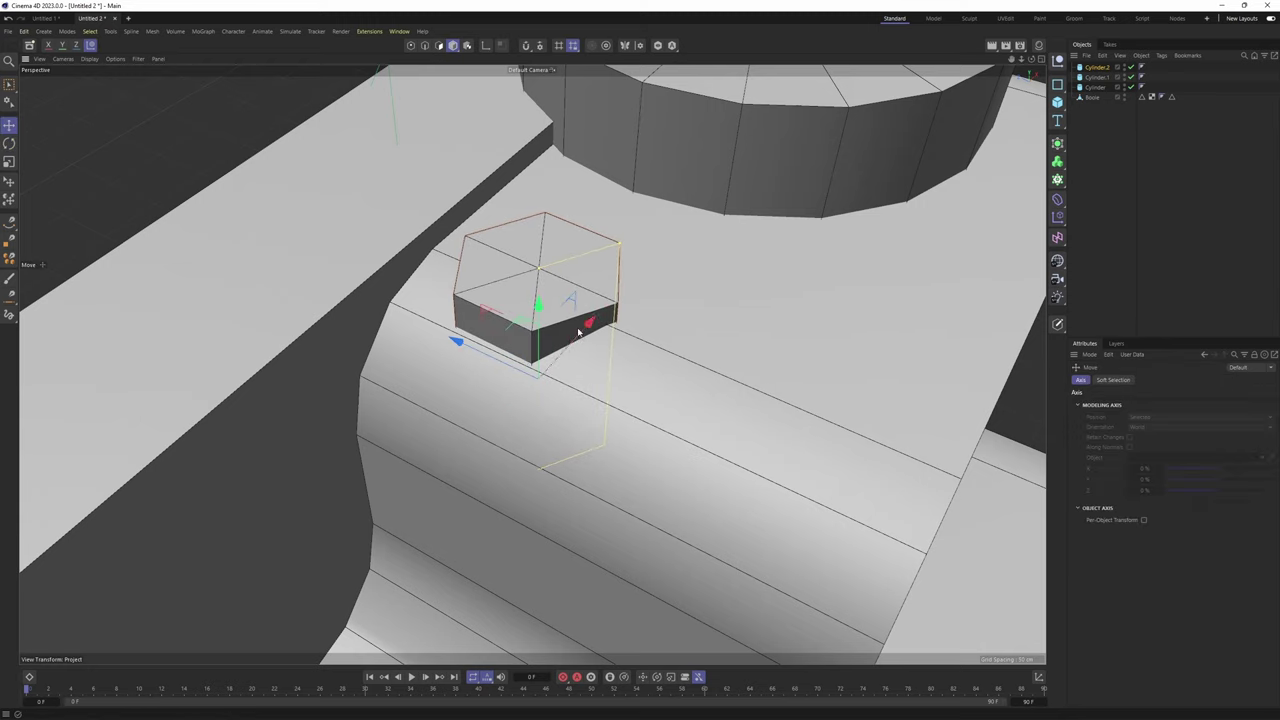
mouse_move(590, 324)
mouse_down()
mouse_move(646, 328)
mouse_move(592, 324)
mouse_up()
scroll(617, 317, up, 5)
scroll(619, 340, down, 4)
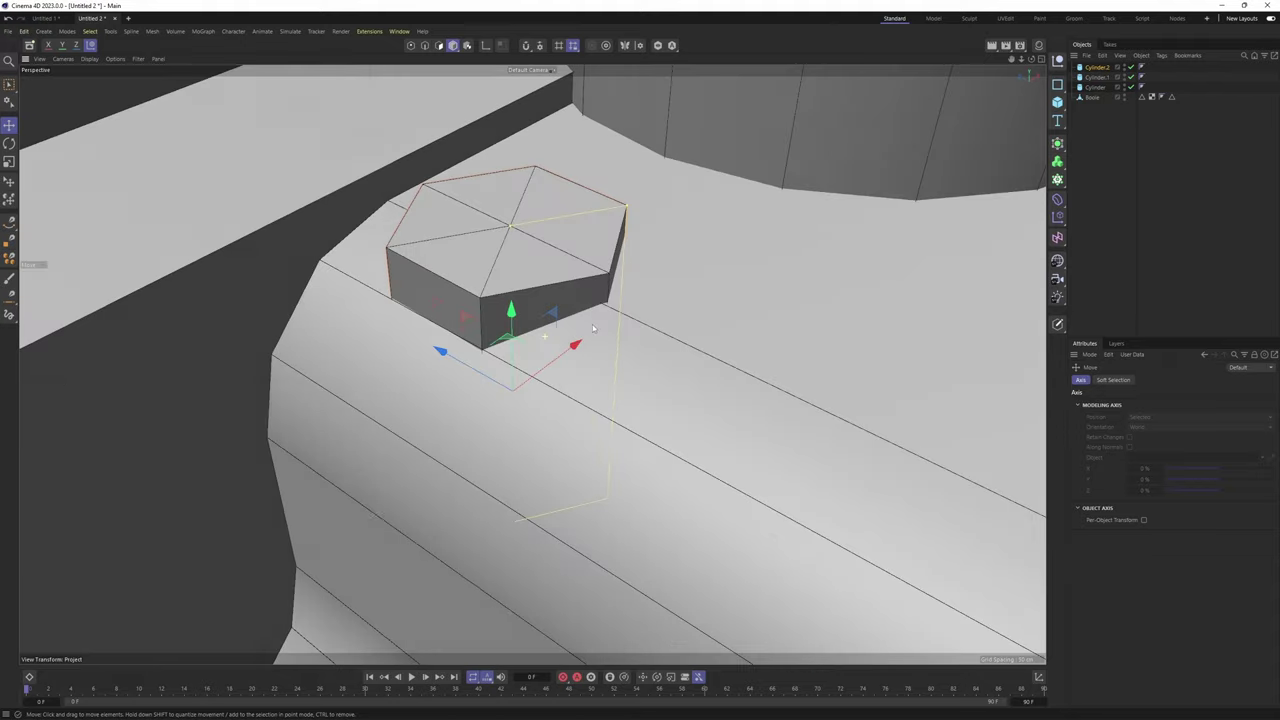
Duplicate the hexagonal cylinder along Z onto the rear plate and raise the copy above the plate's surface
scroll(592, 324, down, 5)
alt+drag(551, 377, 510, 370)
alt+middle_drag(853, 514, 722, 494)
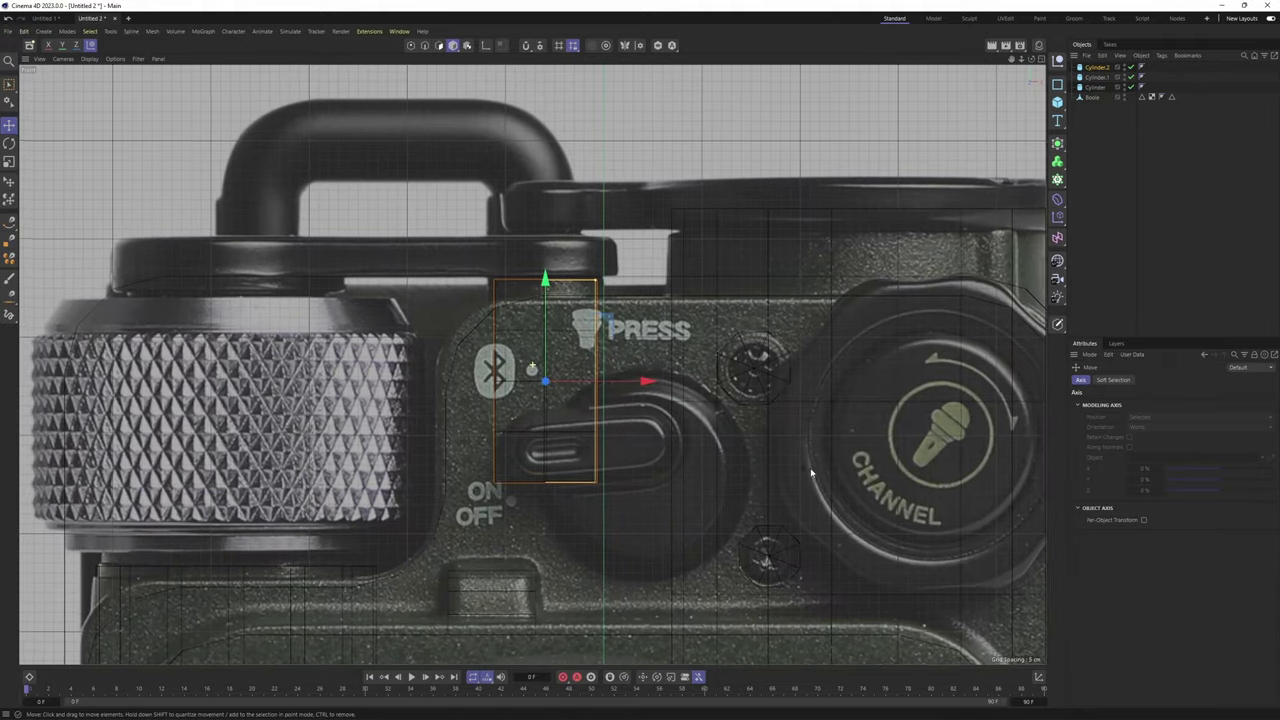
middle_click(689, 446)
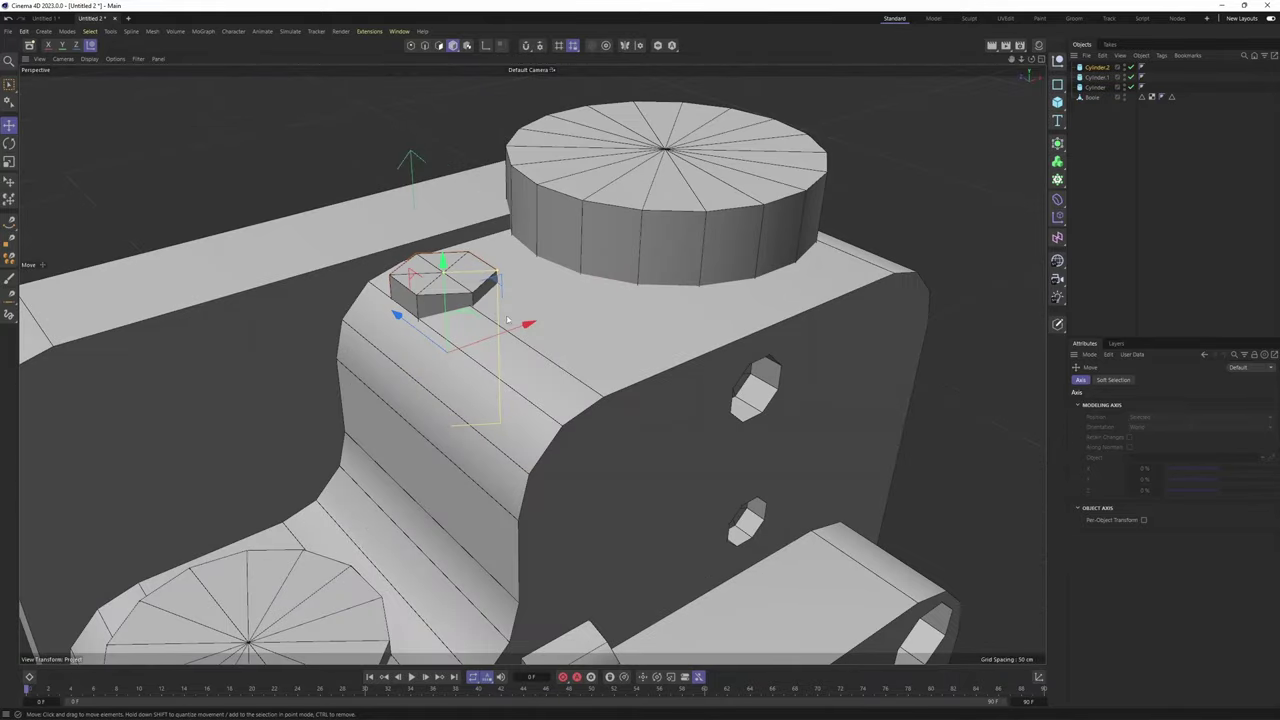
alt+drag(600, 300, 618, 360)
ctrl+drag(431, 362, 271, 334)
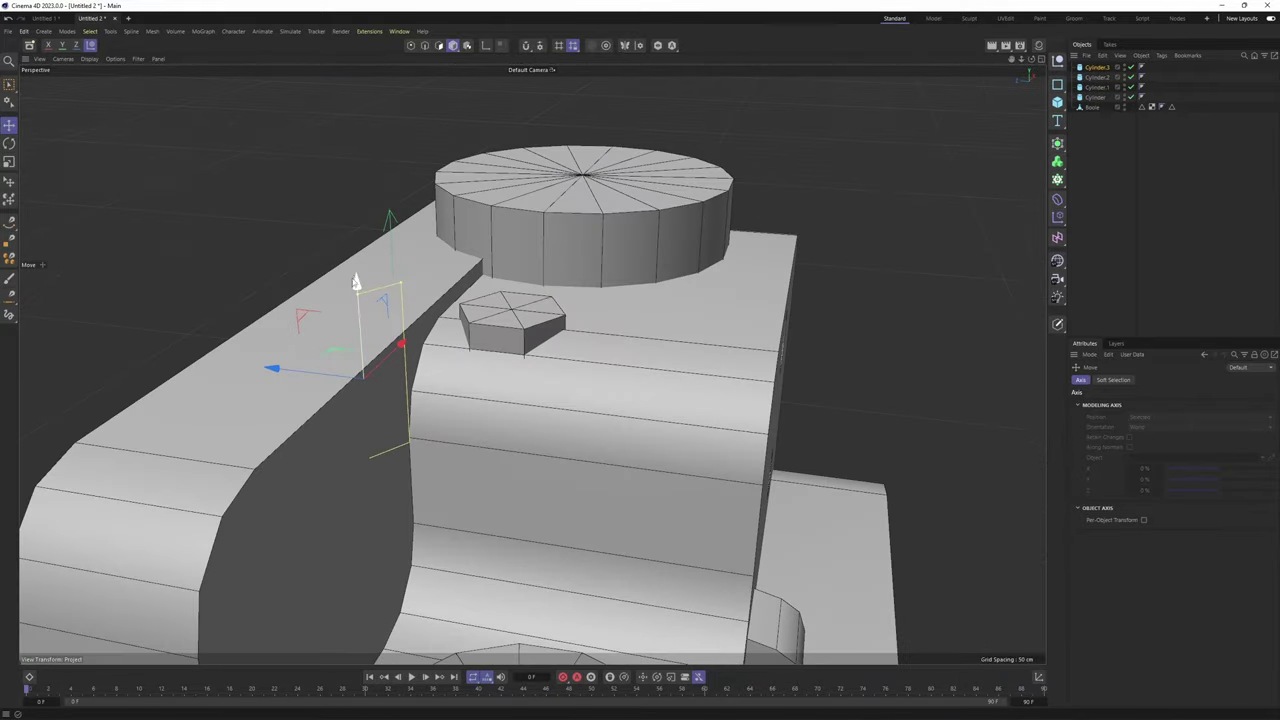
drag(354, 283, 354, 259)
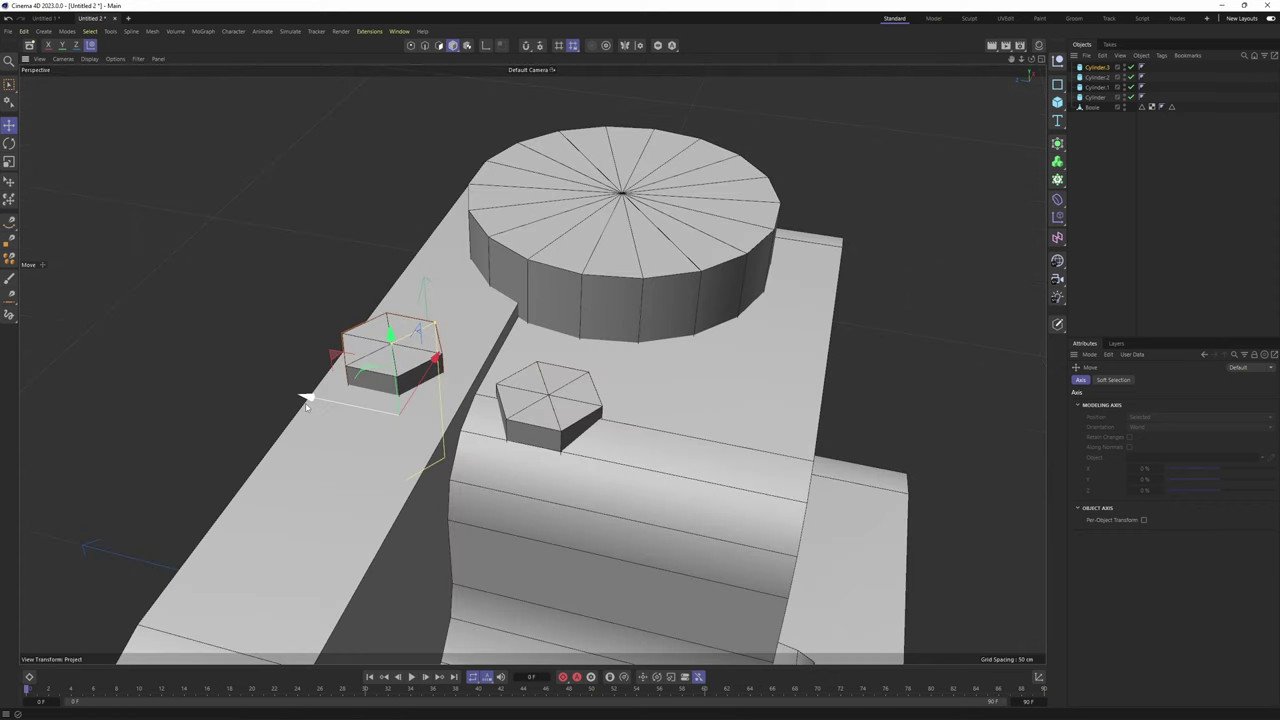
Move the original hexagonal cylinder along Z toward the housing's front and shift the raised copy forward behind it
drag(309, 397, 612, 487)
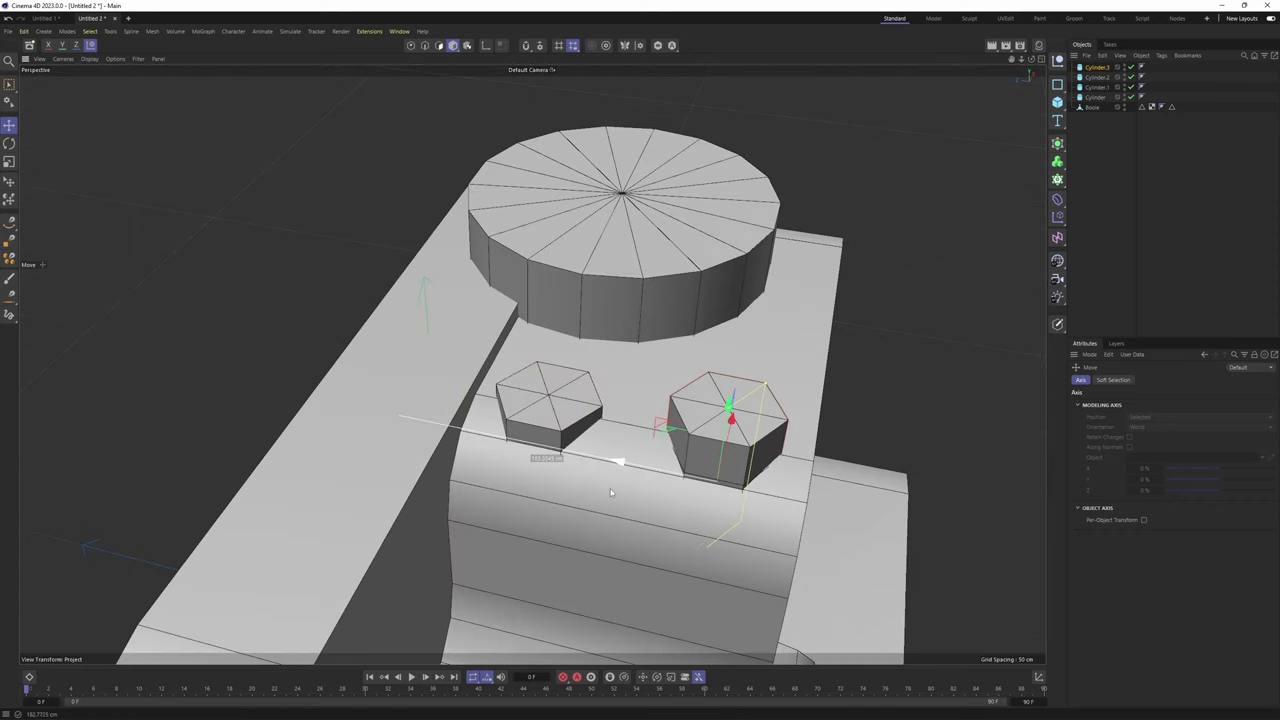
key(ctrl+z)
click(528, 425)
drag(452, 446, 620, 487)
click(396, 366)
drag(311, 397, 453, 435)
In the front view, duplicate the large cylinder, turn the copy on its side and move it over the side dial
middle_click(700, 482)
middle_click(776, 500)
scroll(586, 297, up, 1)
middle_click(573, 349)
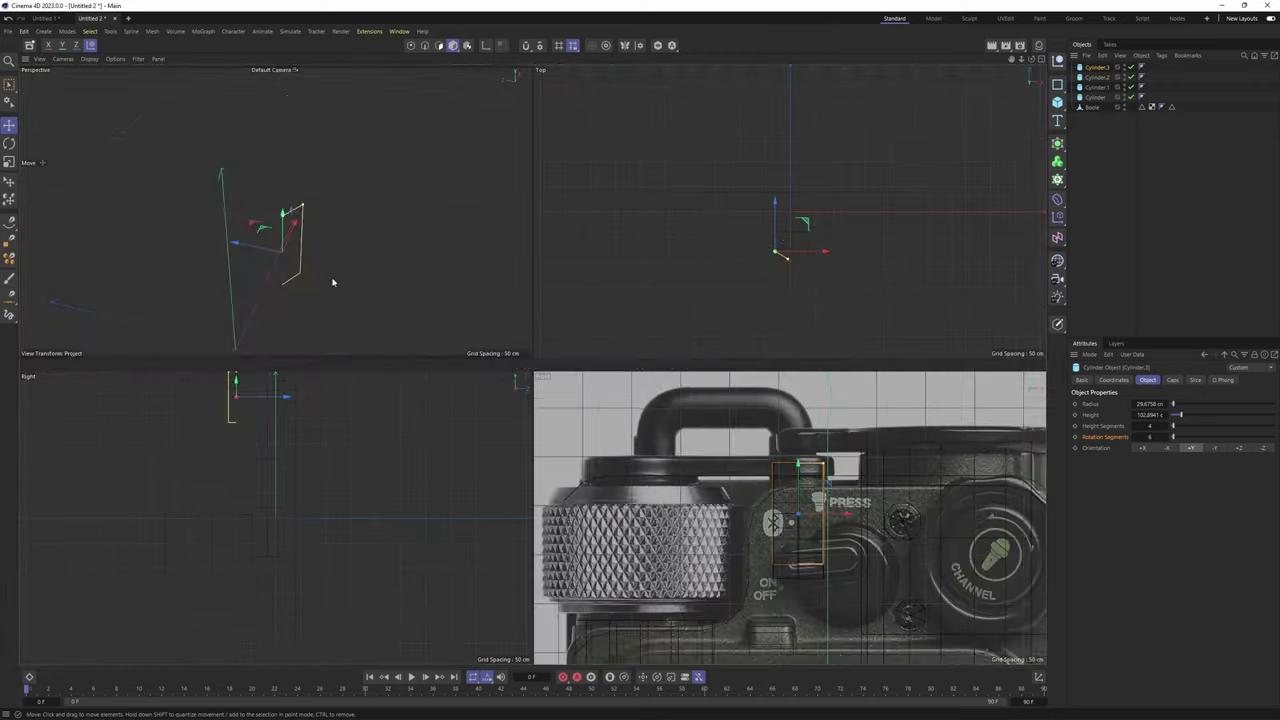
middle_click(332, 280)
alt+drag(692, 402, 649, 370)
key(F4)
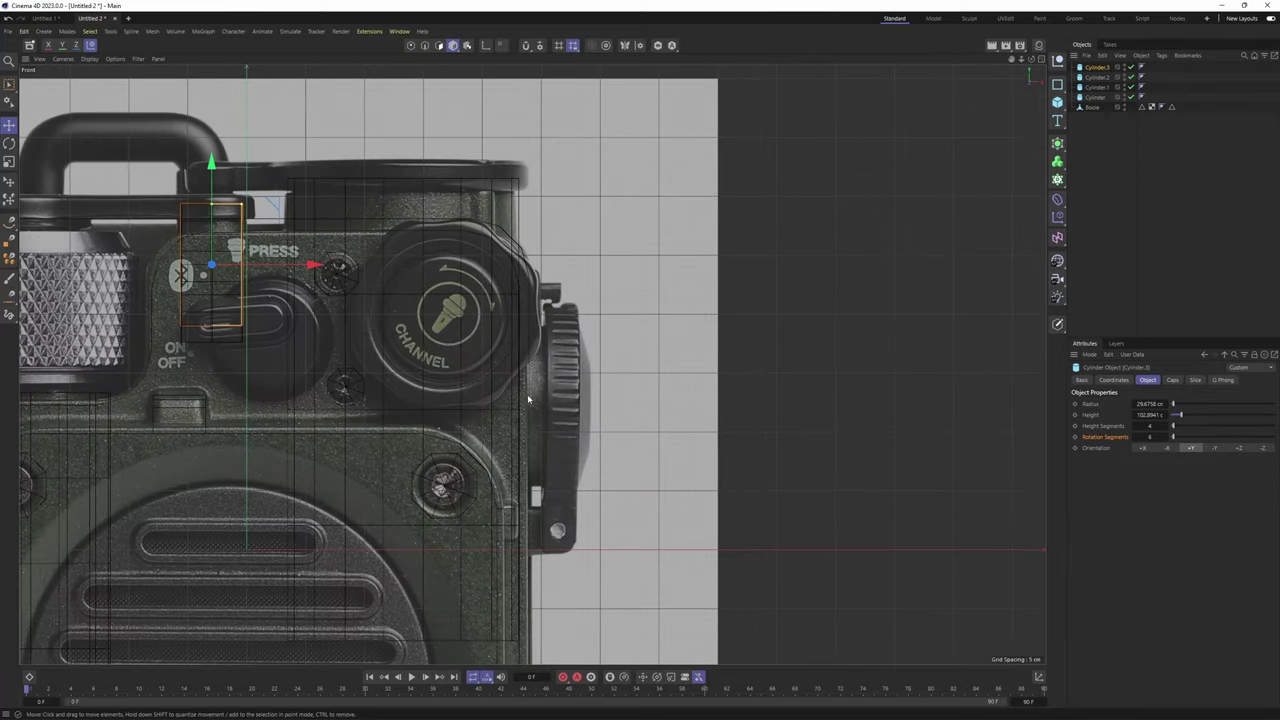
click(492, 189)
ctrl+drag(471, 341, 687, 504)
key(r)
key(e)
drag(682, 360, 648, 335)
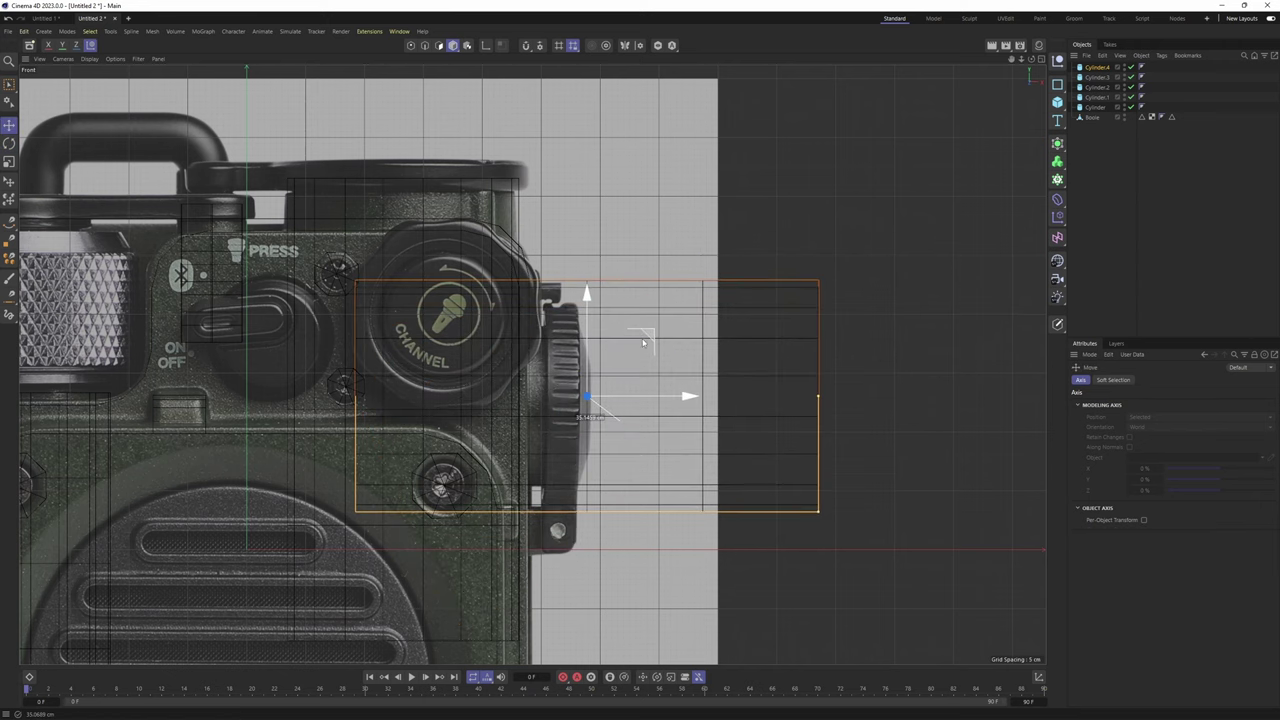
Fit the sideways cylinder to the side dial with a radius of about 64 cm and a height of about 63 cm
scroll(648, 347, up, 3)
drag(894, 587, 870, 528)
drag(617, 357, 229, 369)
alt+middle_drag(256, 438, 497, 440)
drag(745, 430, 792, 436)
middle_click(788, 435)
middle_click(293, 275)
alt+drag(293, 275, 298, 305)
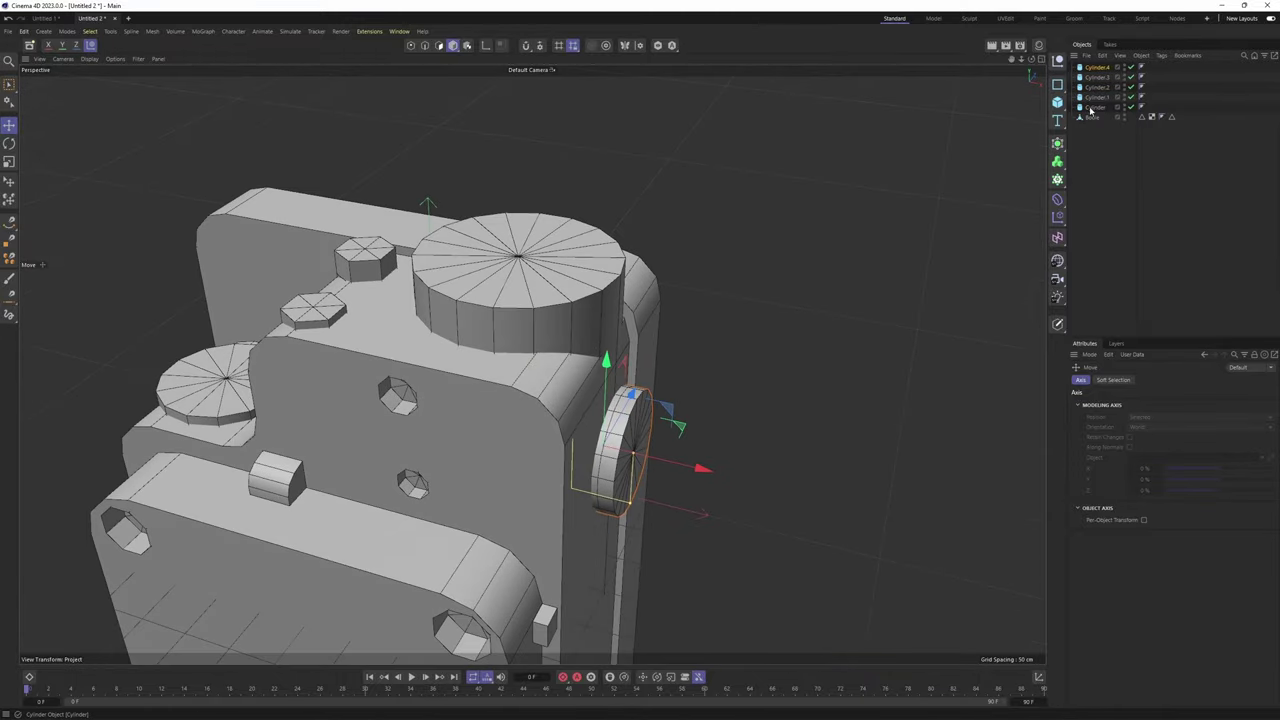
Set the height segments of all five cylinders to 1
shift+click(1092, 107)
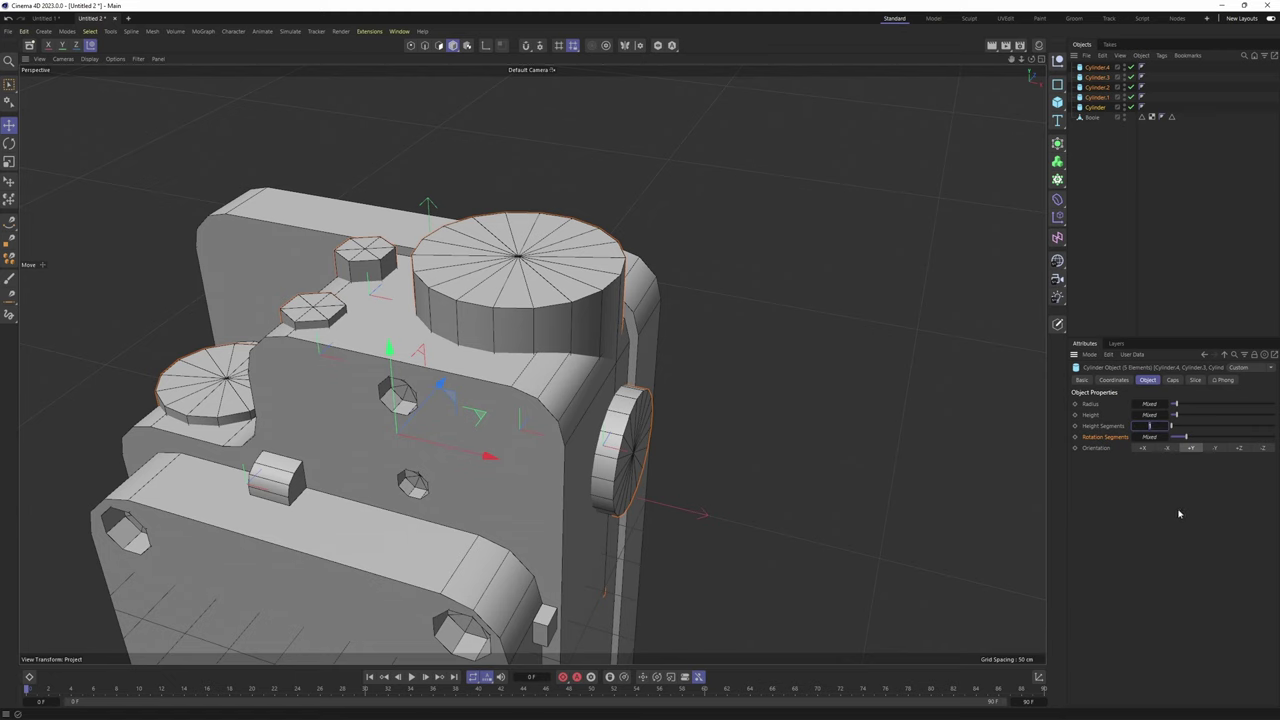
click(1098, 108)
shift+click(1097, 68)
alt+drag(650, 430, 640, 399)
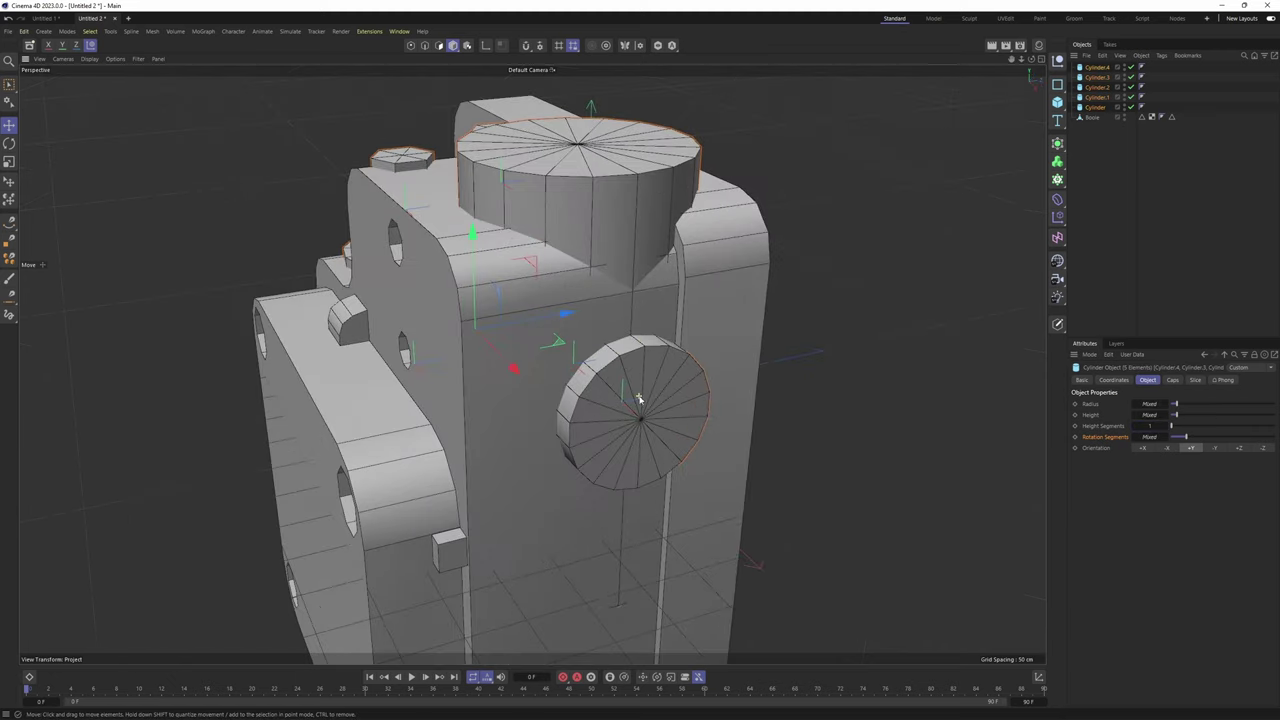
Select the side dial cylinder and examine from several sides how it sits against the housing and the rear plate
click(640, 398)
scroll(646, 378, up, 3)
scroll(634, 358, up, 4)
mouse_move(634, 349)
alt+mouse_down()
mouse_move(543, 314)
mouse_move(614, 341)
alt+mouse_up()
scroll(779, 365, down, 3)
alt+drag(740, 362, 545, 328)
alt+drag(549, 422, 670, 494)
alt+drag(681, 391, 627, 188)
alt+drag(460, 313, 602, 237)
alt+drag(648, 293, 628, 300)
scroll(627, 298, up, 3)
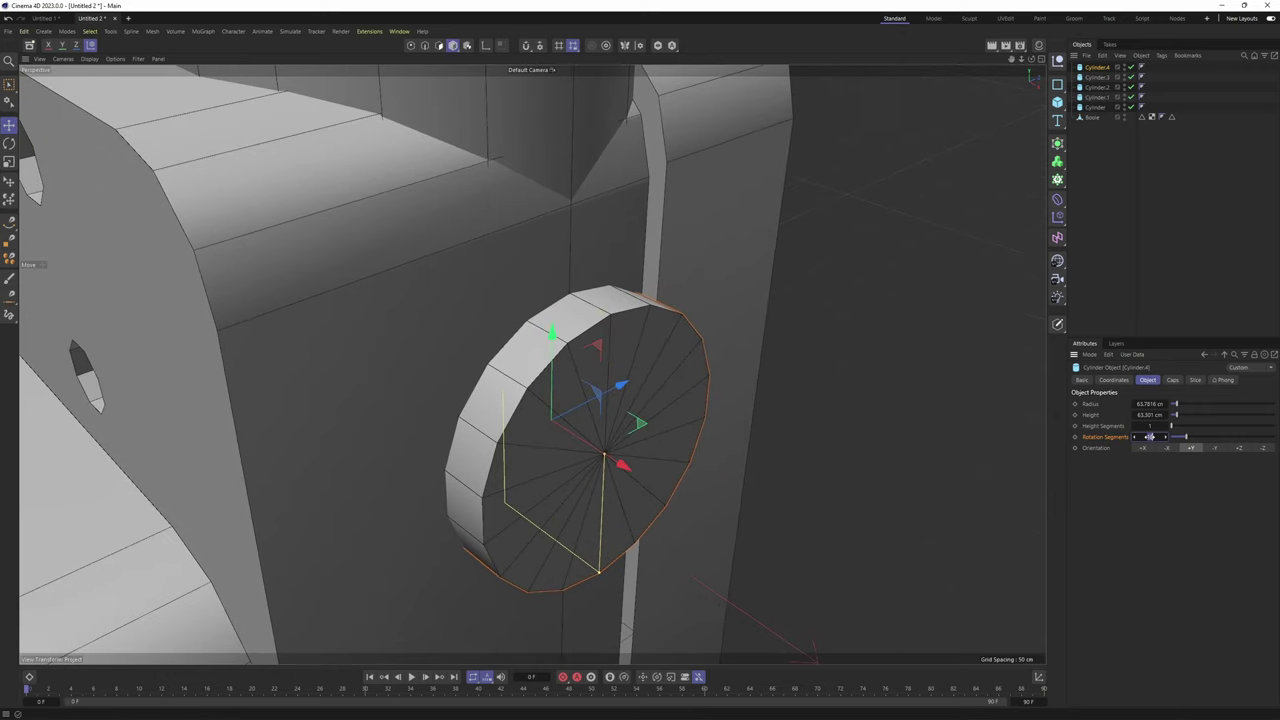
Set the side dial cylinder's rotation segments to 12
key(Return)
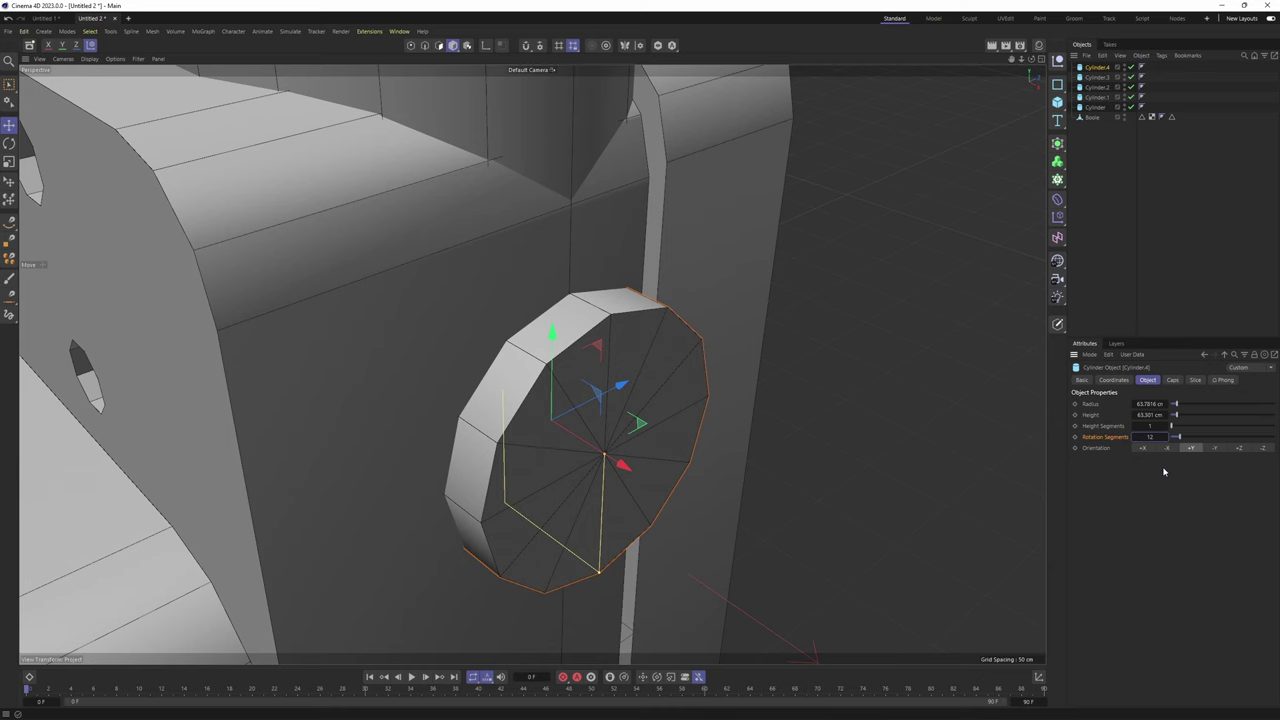
scroll(646, 314, down, 2)
alt+middle_drag(646, 314, 537, 263)
scroll(537, 263, down, 7)
Select all five cylinders and group them under one null
click(1100, 109)
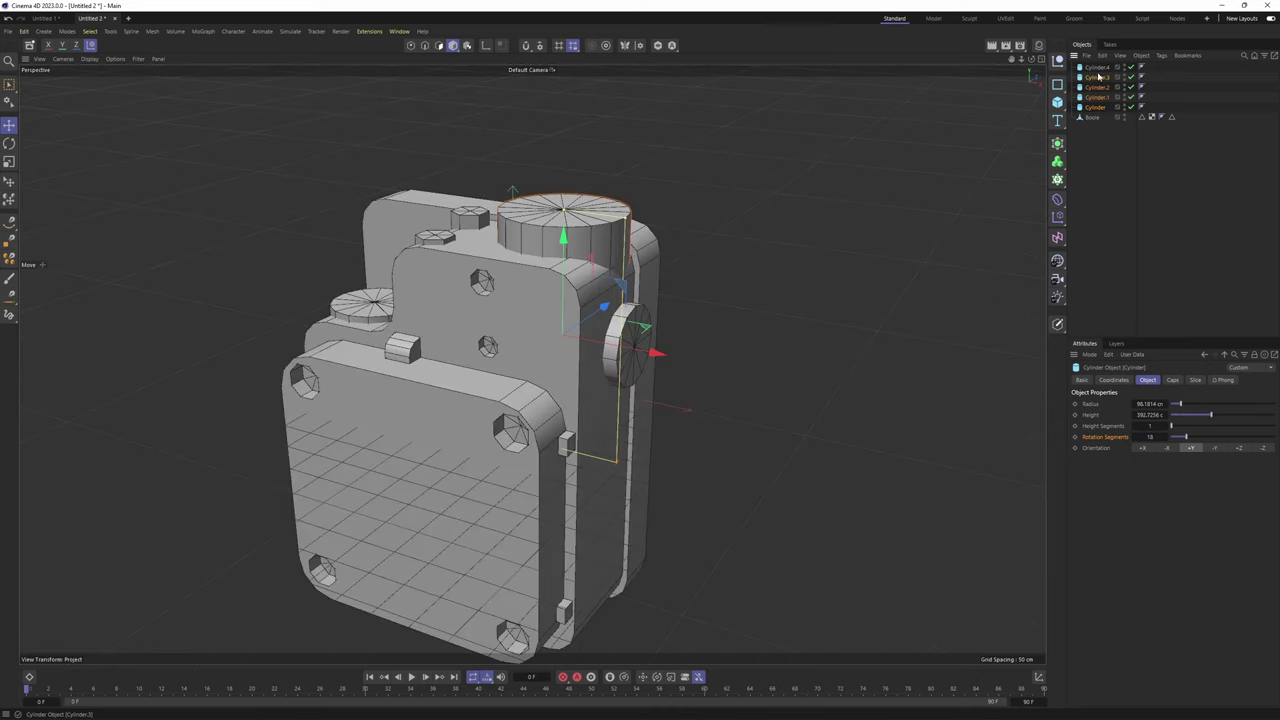
shift+click(1098, 77)
key(alt+g)
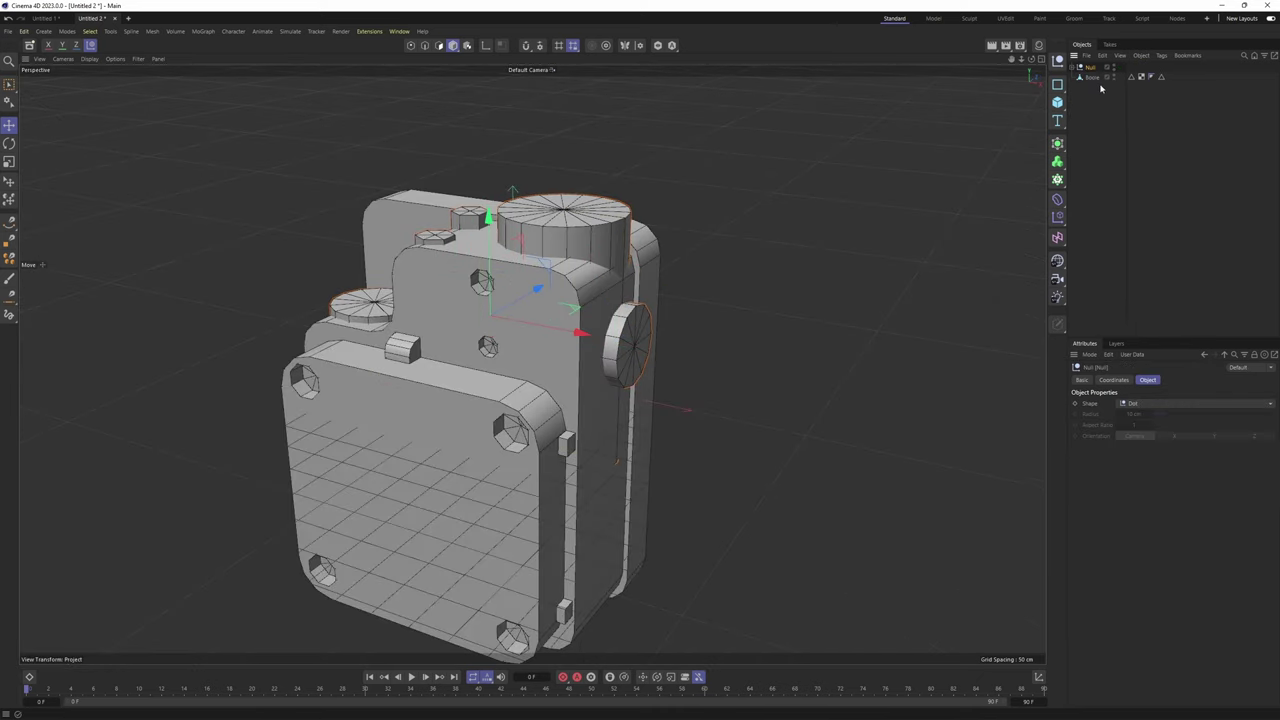
Combine the housing and the cylinder group in a new Boole, housing first, with the Boolean type A union B
click(1096, 78)
drag(1057, 144, 1151, 183)
click(1172, 222)
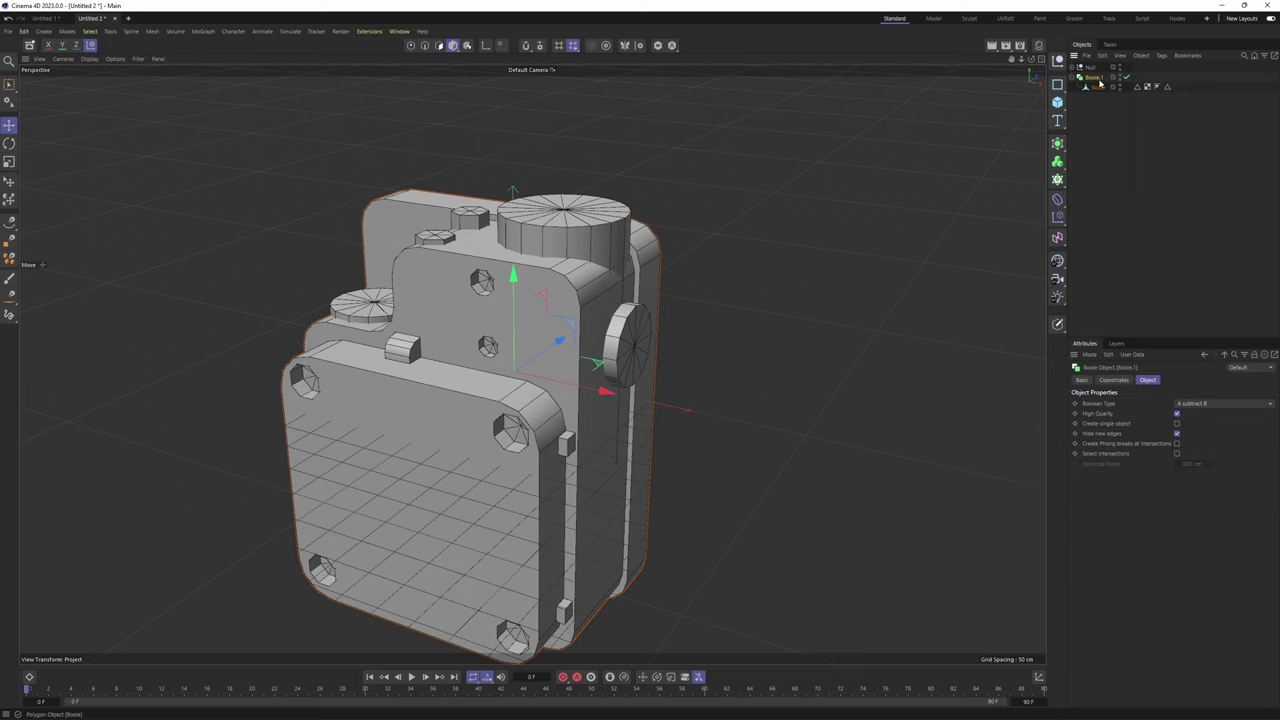
drag(1100, 94, 1100, 92)
mouse_move(781, 246)
alt+mouse_down()
mouse_move(791, 214)
mouse_move(794, 244)
alt+mouse_up()
click(1102, 67)
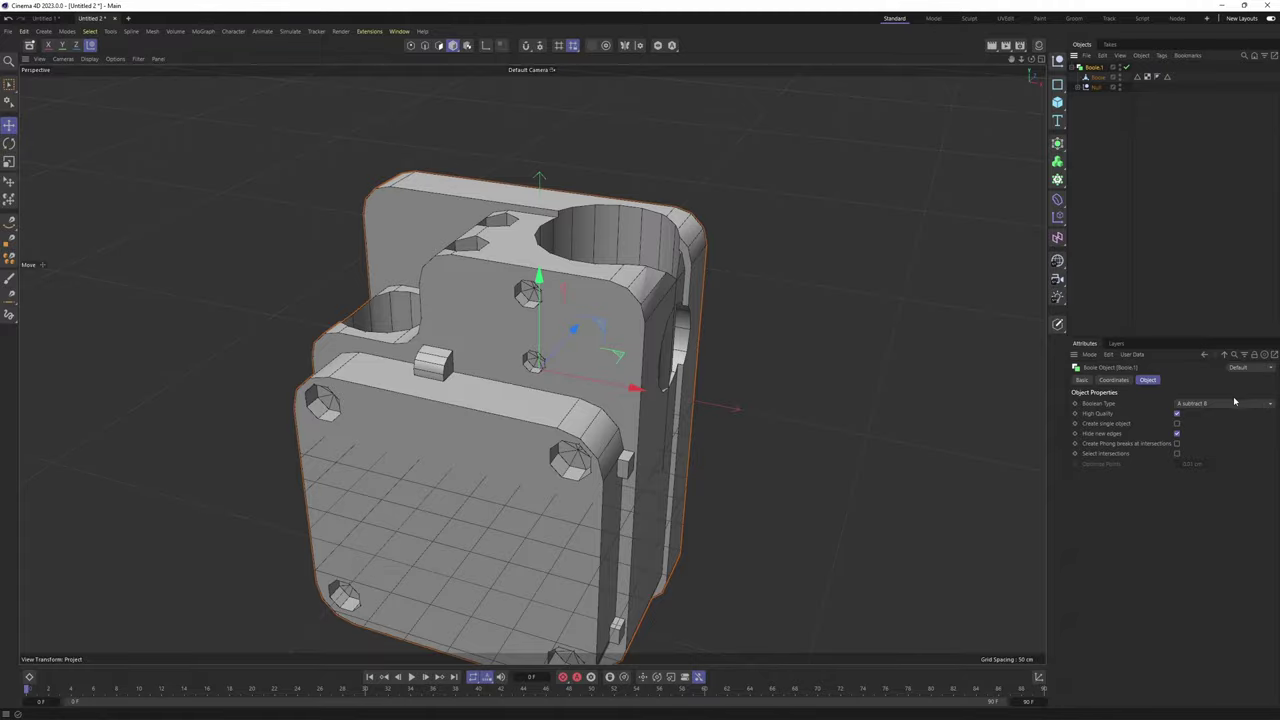
click(1235, 402)
click(1227, 415)
Examine from all sides how the united cylinders meet the housing
alt+drag(614, 240, 675, 241)
alt+right_drag(675, 241, 815, 195)
alt+middle_drag(762, 334, 725, 412)
alt+drag(725, 412, 689, 354)
alt+right_drag(711, 369, 774, 346)
alt+drag(532, 364, 880, 356)
alt+drag(530, 262, 682, 375)
alt+drag(667, 302, 569, 369)
alt+right_drag(569, 369, 474, 380)
alt+drag(483, 360, 409, 404)
alt+right_drag(620, 366, 580, 370)
alt+drag(580, 370, 670, 295)
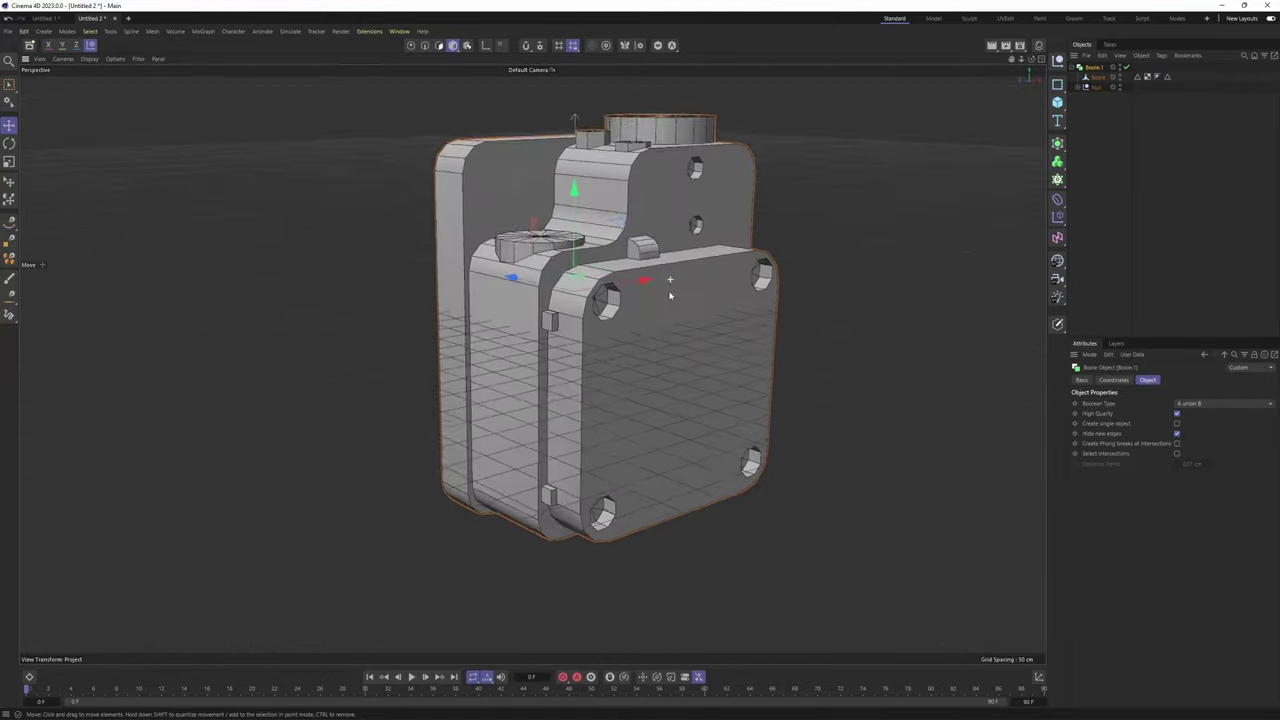
Enable Create single object on the Boole and convert it to one editable polygon object
alt+middle_drag(670, 295, 619, 393)
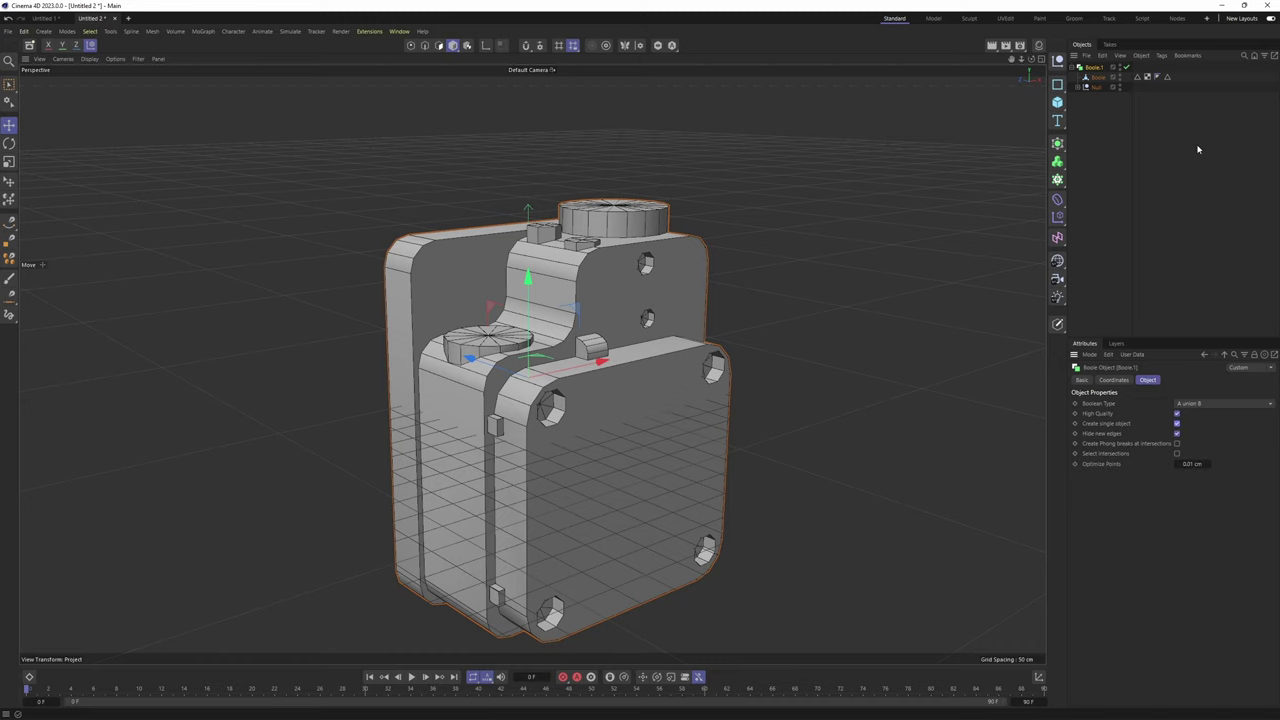
key(c)
alt+middle_drag(668, 373, 608, 391)
alt+drag(608, 391, 380, 434)
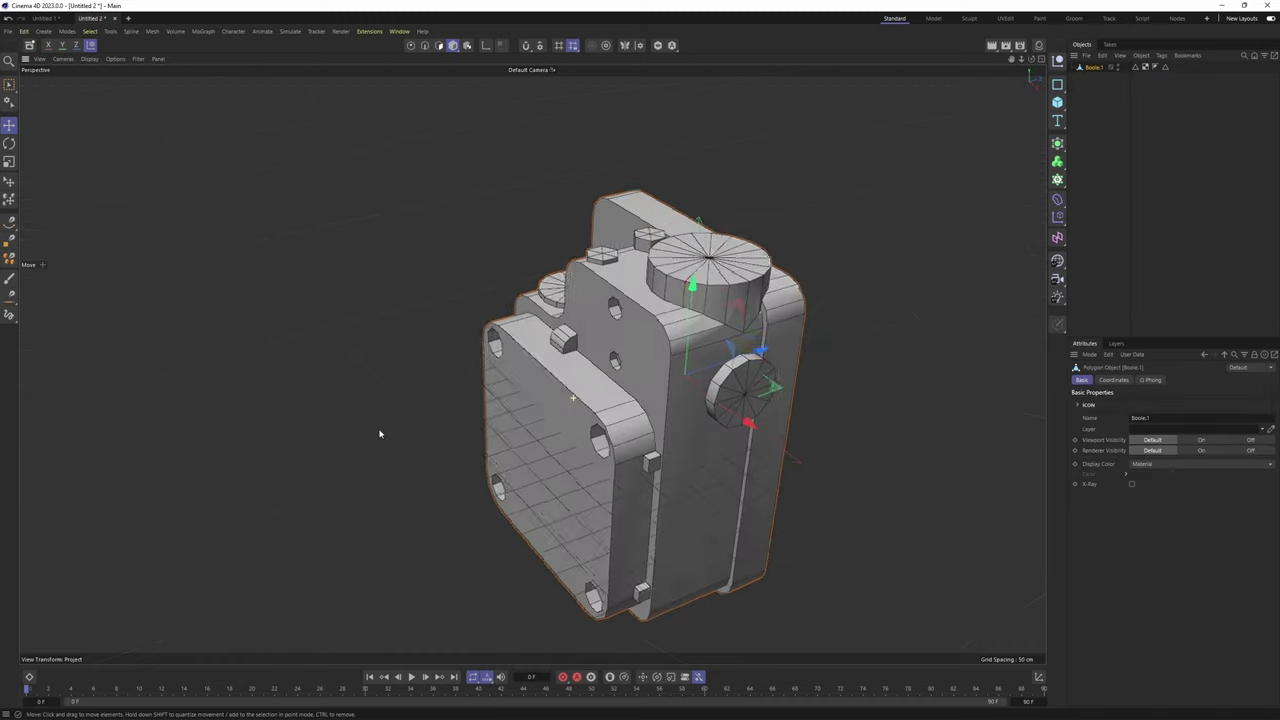
Inspect the merged mesh around the knob bases and posts on top of the housing
alt+right_drag(380, 434, 760, 382)
key(Return)
alt+drag(450, 400, 661, 335)
key(Return)
middle_click(660, 322)
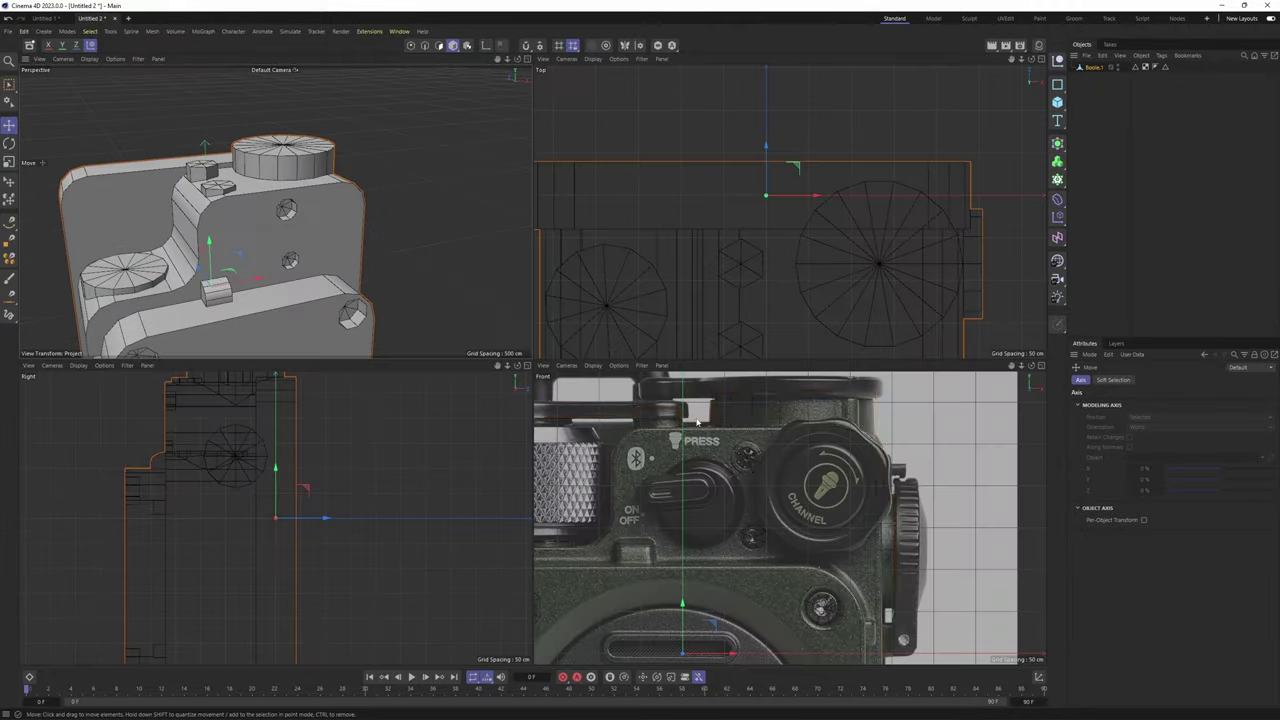
middle_click(334, 230)
alt+right_drag(557, 280, 462, 326)
alt+drag(463, 325, 573, 303)
alt+right_drag(573, 303, 611, 280)
alt+drag(611, 280, 558, 334)
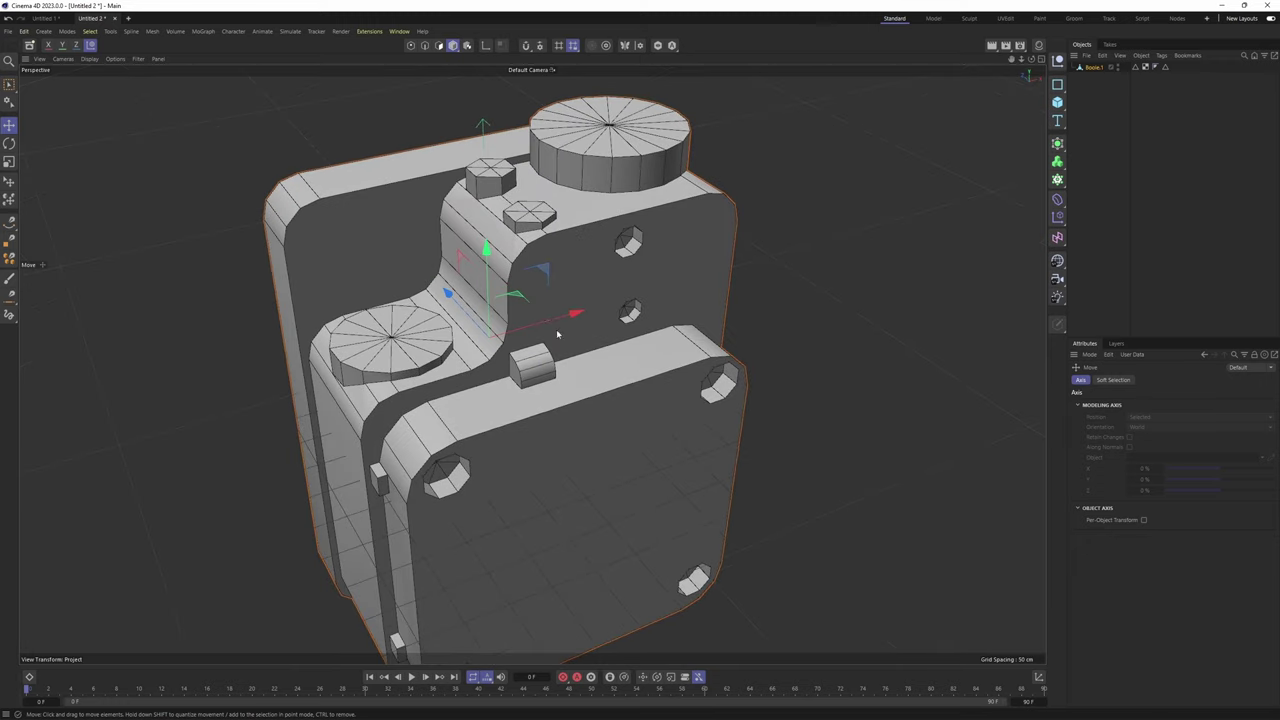
In point mode, enable Check Mesh for the merged housing and show the Edge Points threshold option
key(Return)
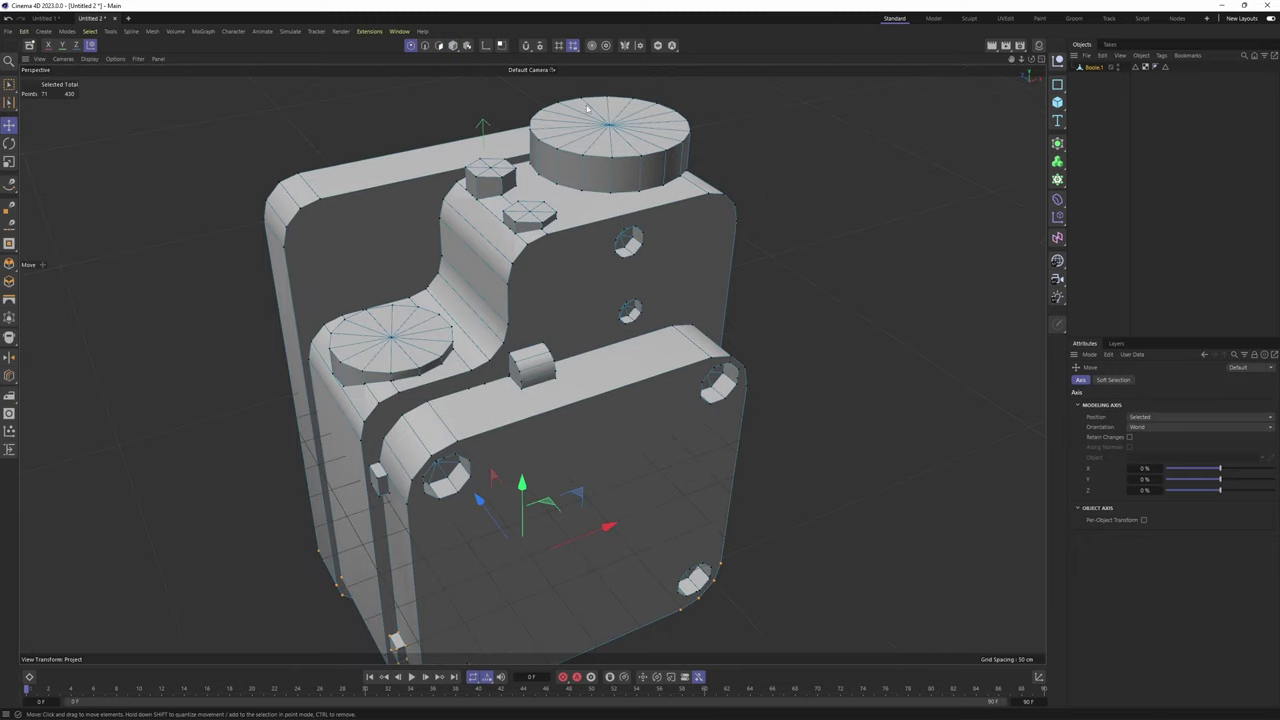
click(545, 45)
click(572, 64)
click(612, 16)
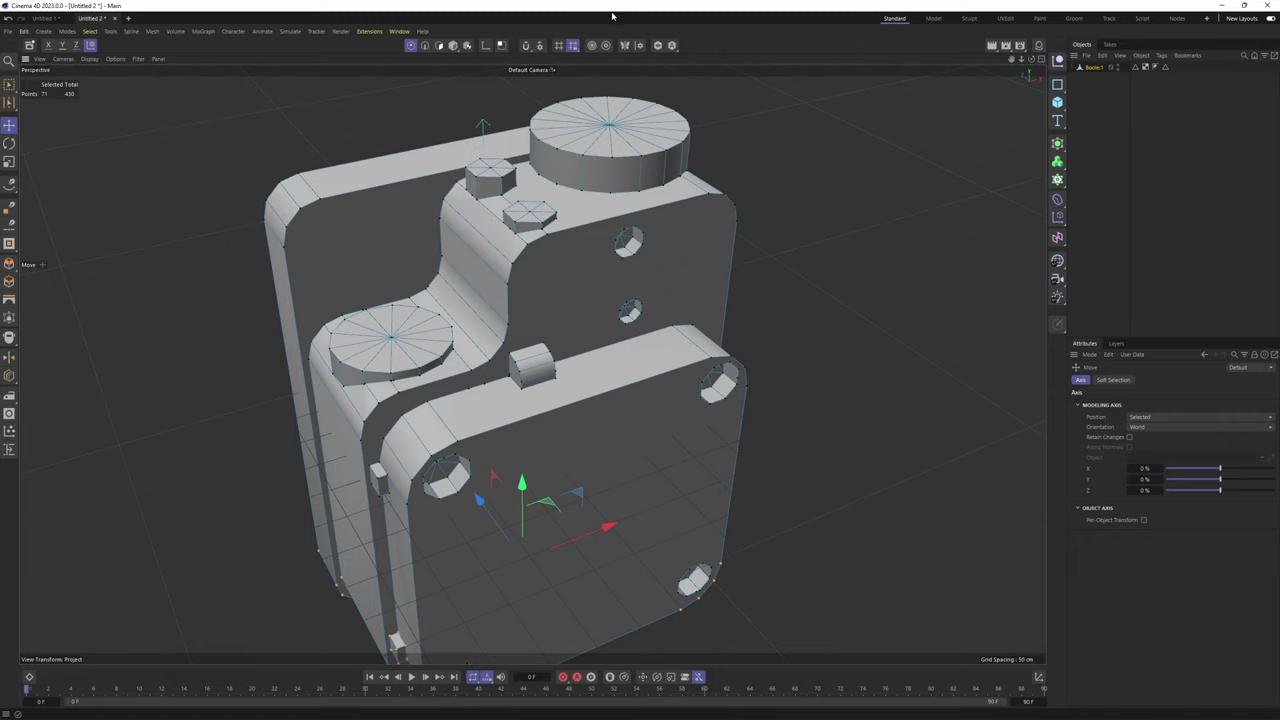
click(541, 46)
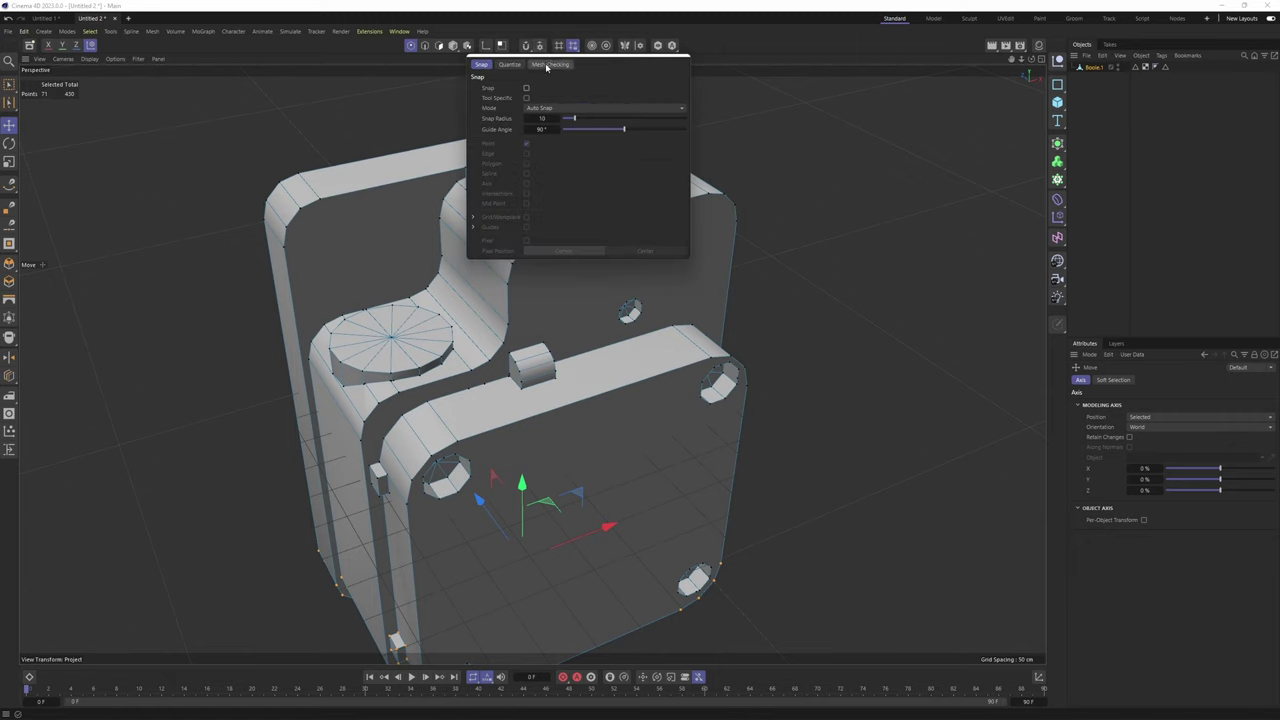
click(549, 65)
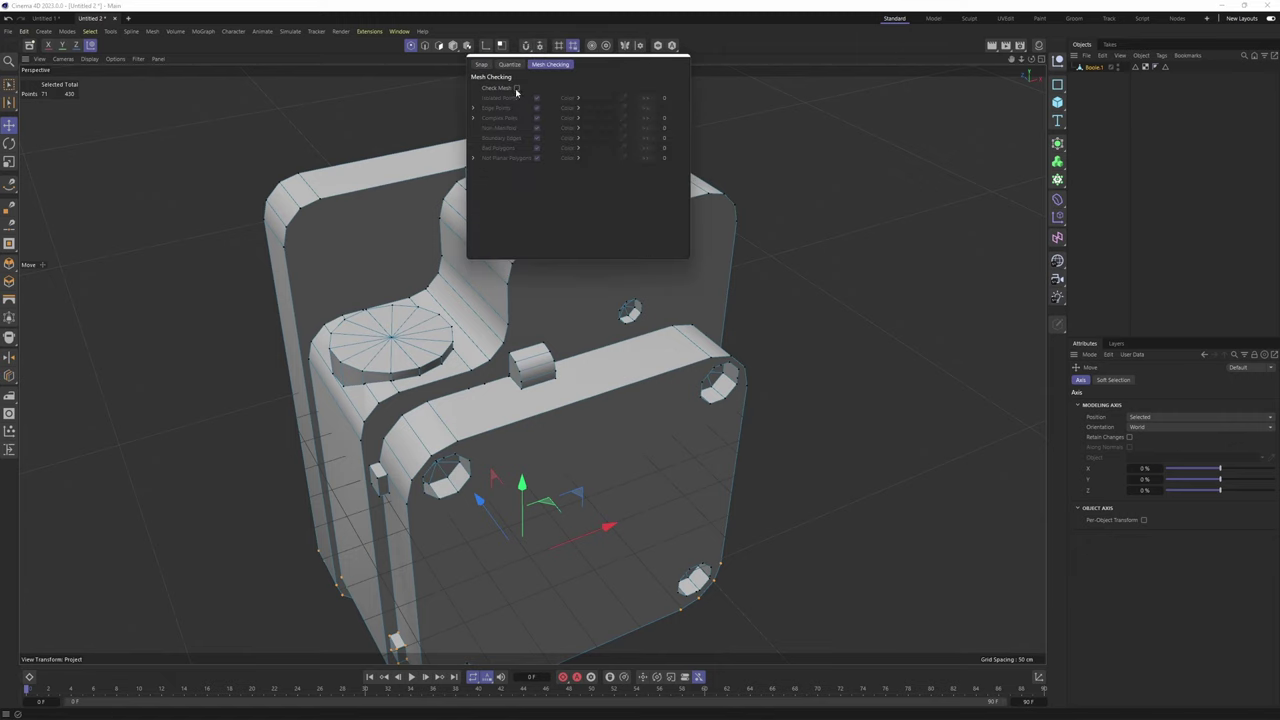
click(517, 88)
click(474, 108)
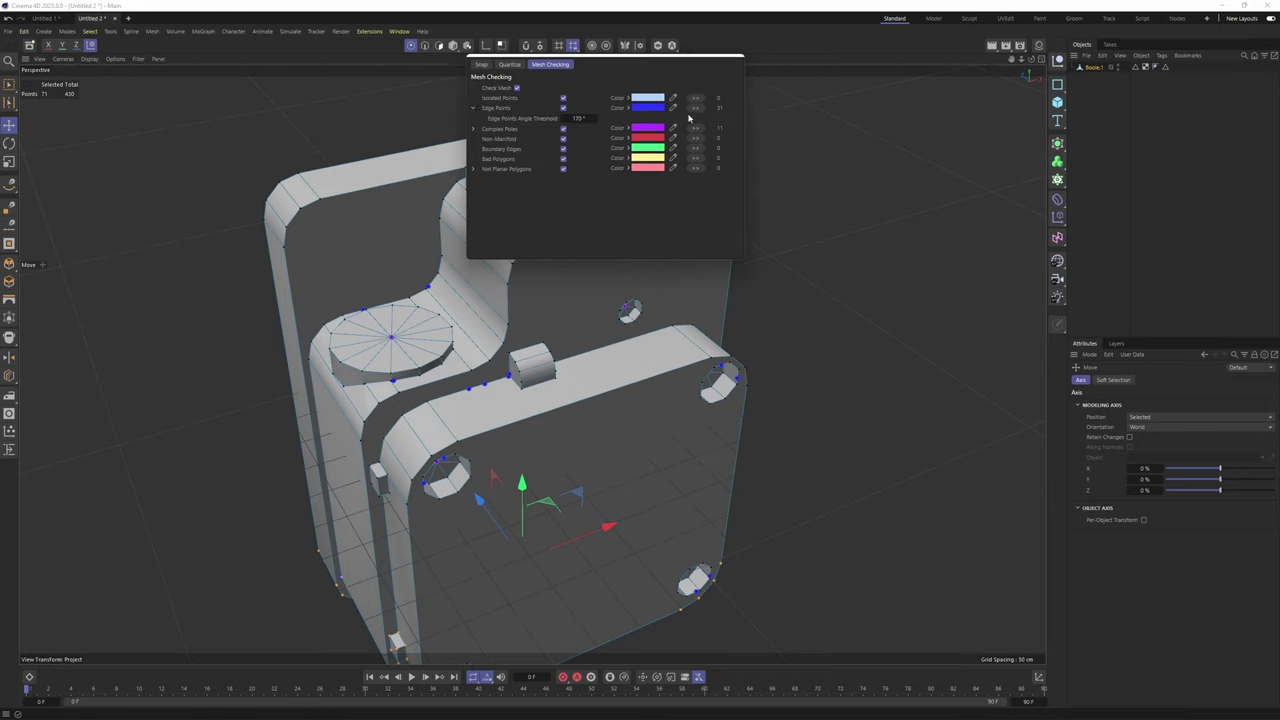
Select all edge points flagged by the mesh check and remove them from the housing mesh
alt+drag(589, 351, 523, 300)
alt+middle_drag(523, 300, 610, 250)
alt+right_drag(532, 316, 577, 319)
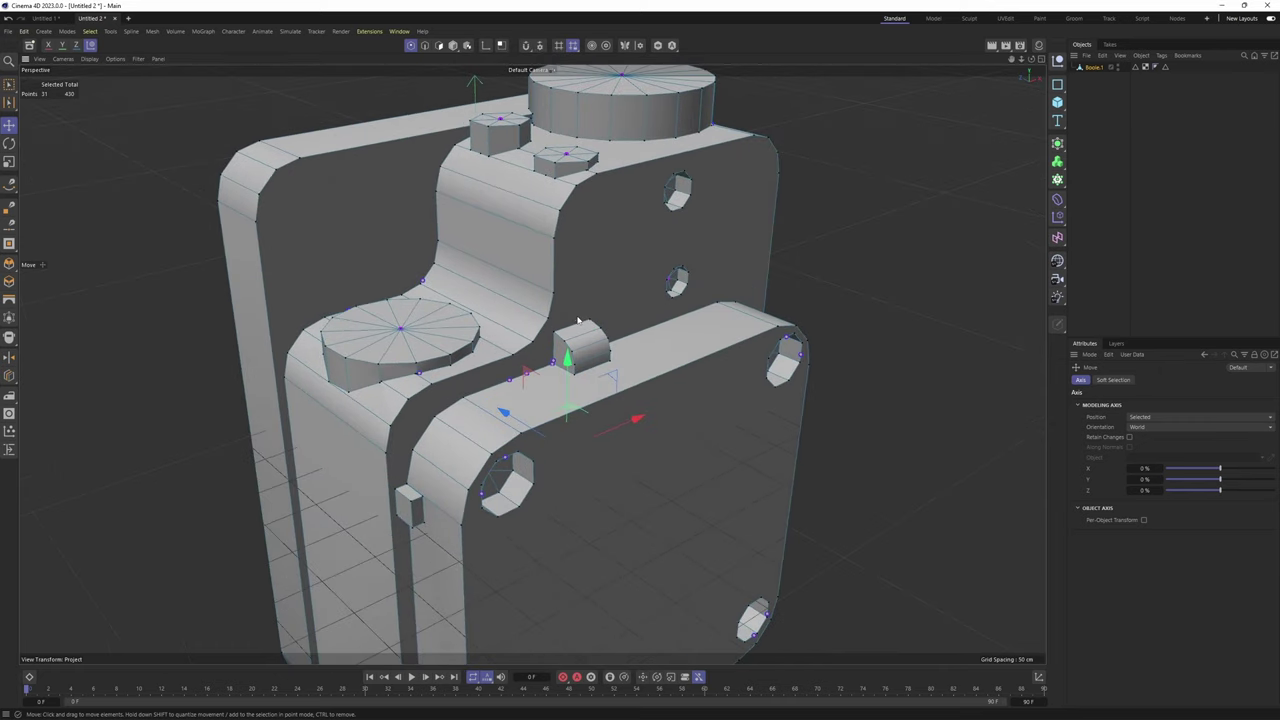
alt+drag(531, 310, 514, 343)
alt+right_drag(514, 343, 529, 362)
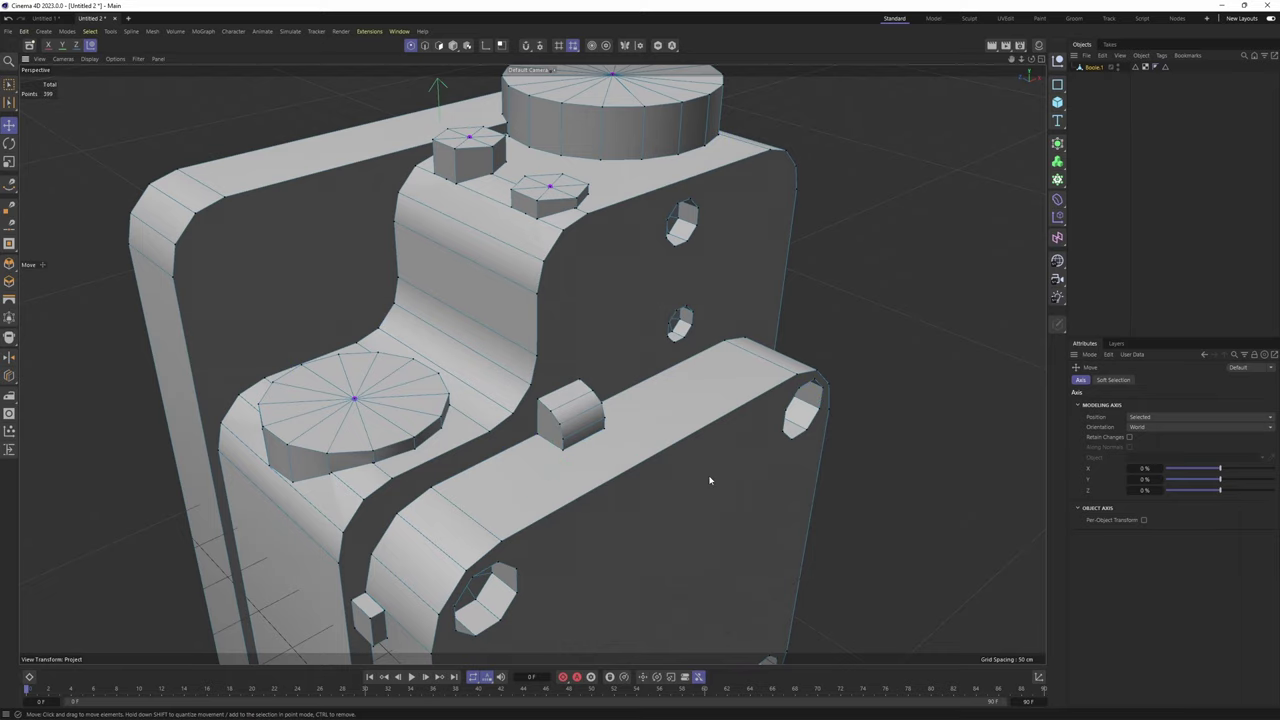
Examine the cleaned topology around the two small posts and the knob bases
alt+drag(638, 265, 586, 323)
alt+right_drag(586, 323, 600, 286)
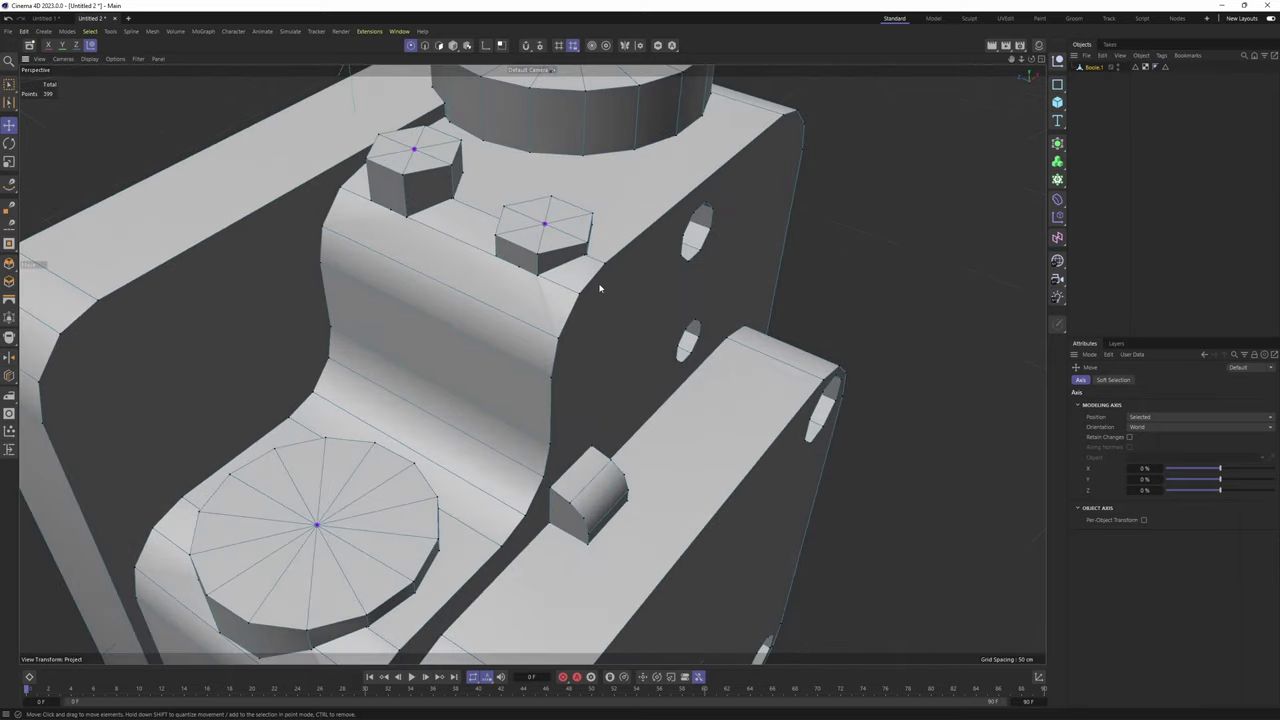
alt+drag(600, 286, 594, 294)
alt+right_drag(594, 294, 532, 314)
alt+drag(532, 314, 571, 309)
alt+right_drag(571, 309, 506, 303)
alt+drag(506, 303, 551, 277)
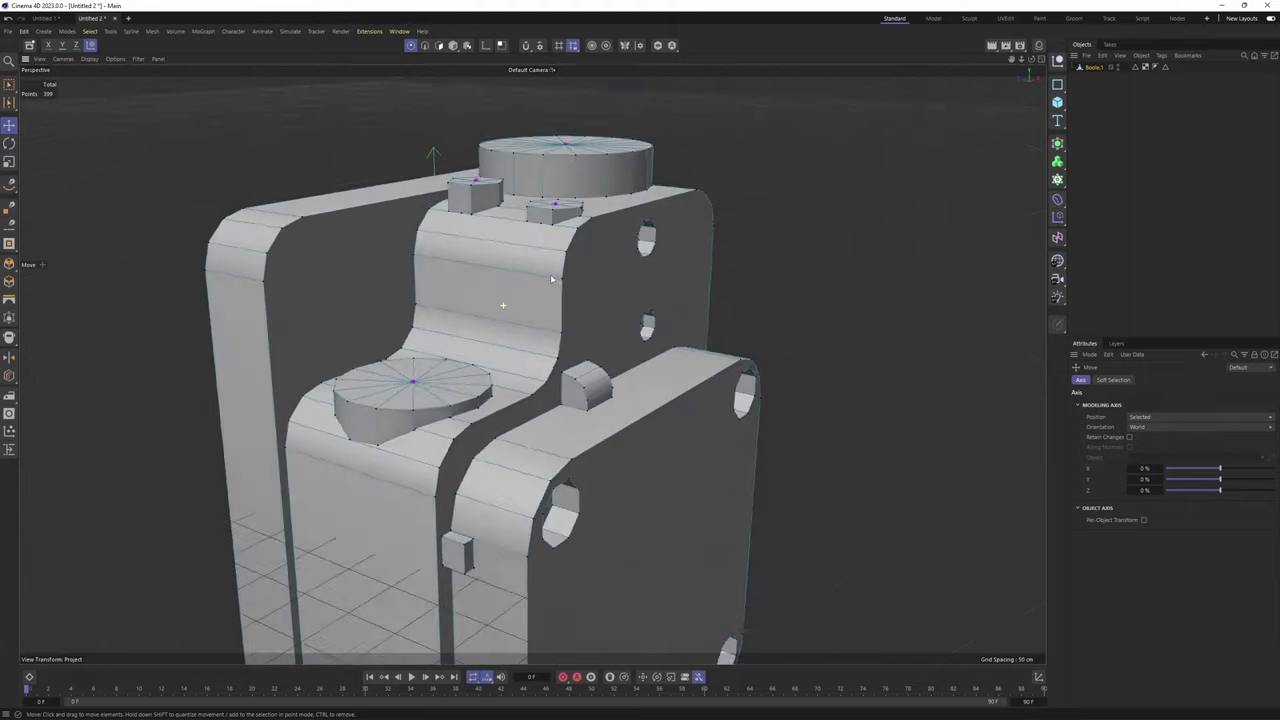
alt+right_drag(551, 277, 625, 290)
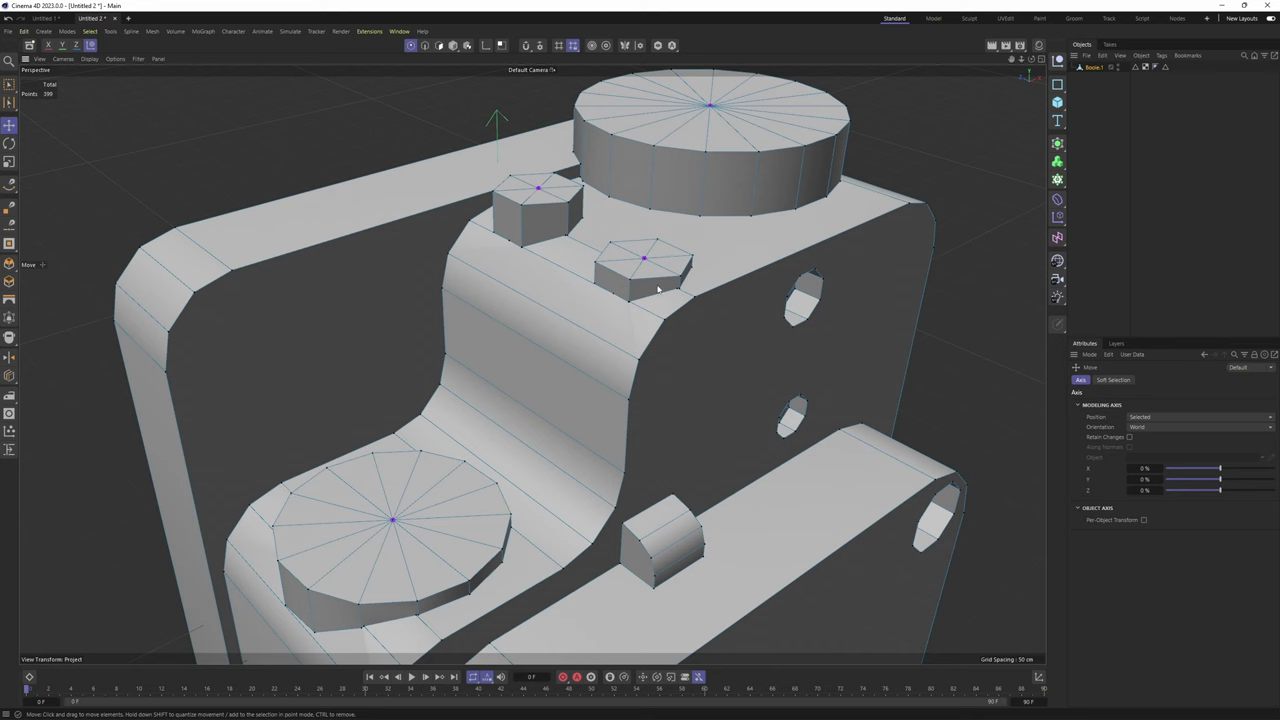
alt+drag(667, 300, 641, 288)
With the Polygon Pen, weld the stray points at the front small post's base onto its corners
right_click(663, 292)
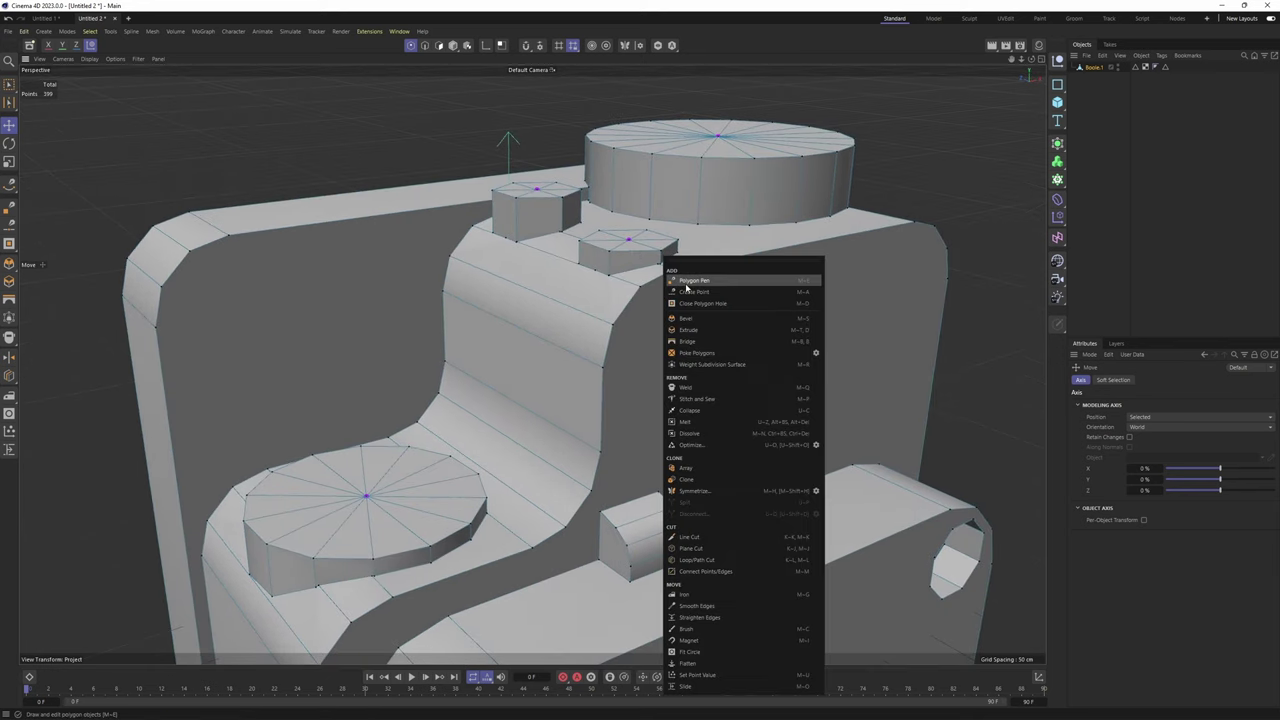
click(688, 283)
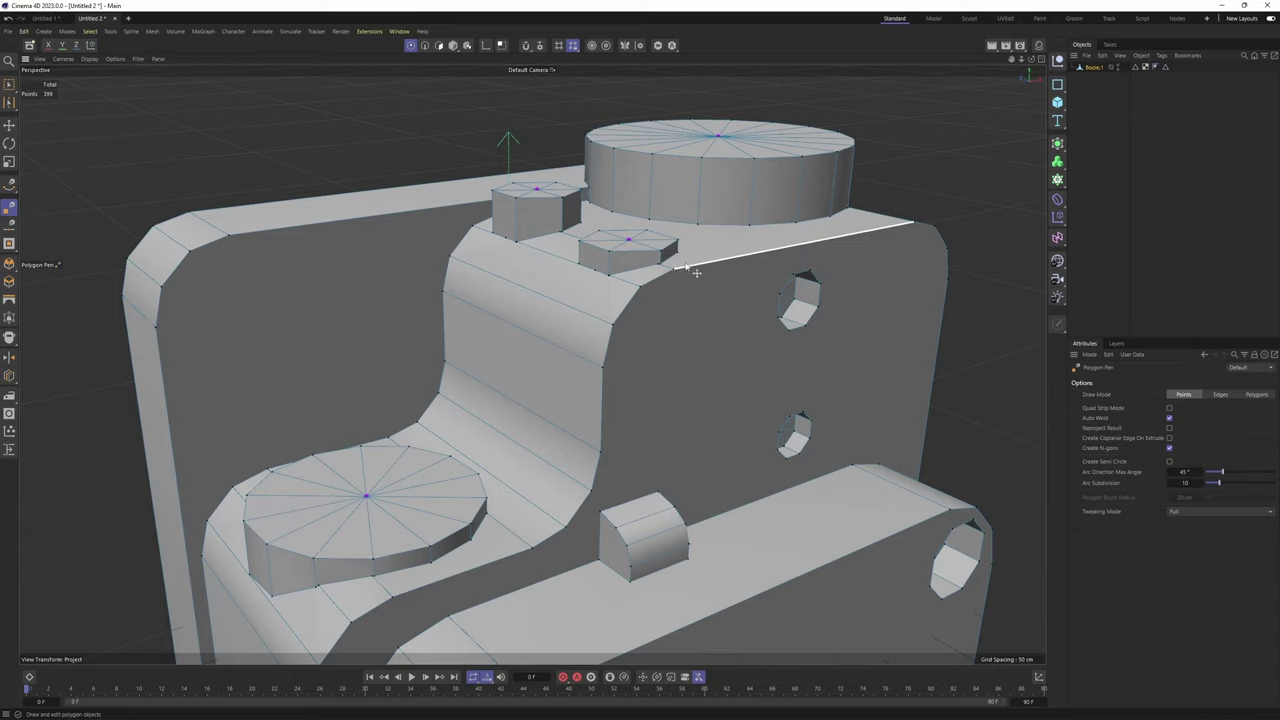
alt+drag(691, 268, 600, 301)
scroll(603, 318, up, 3)
scroll(600, 300, up, 10)
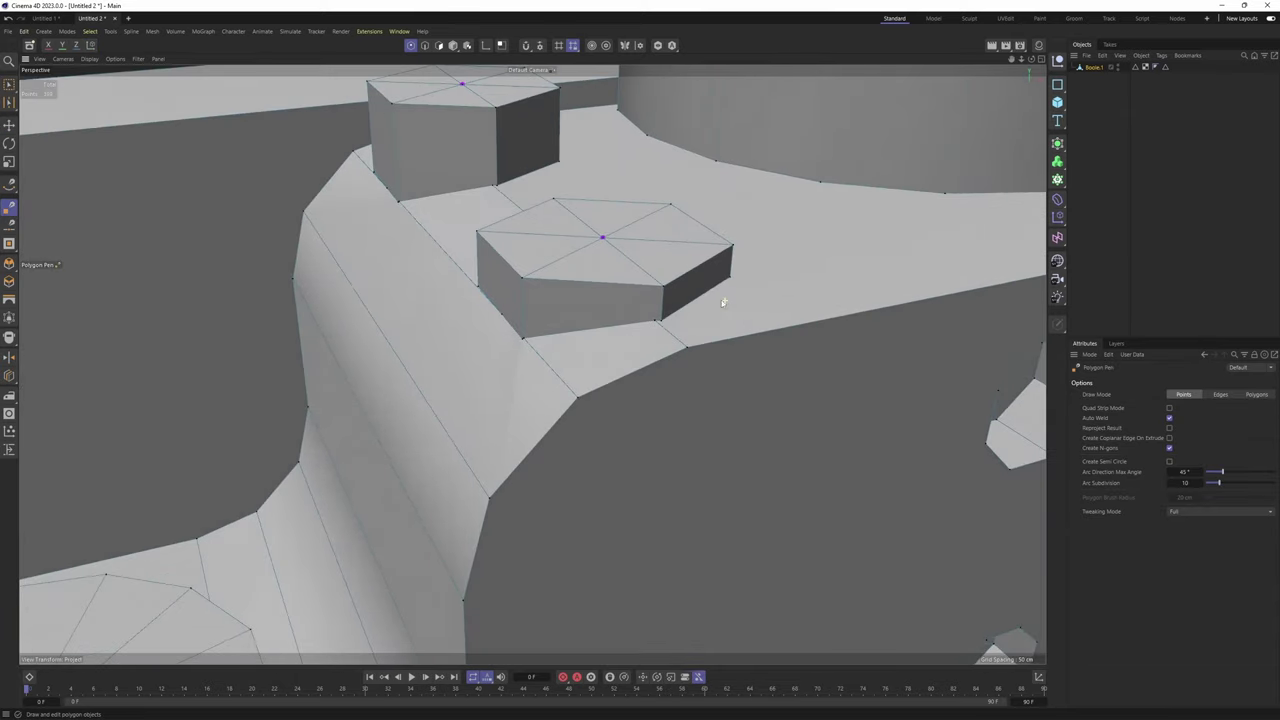
scroll(592, 286, up, 1)
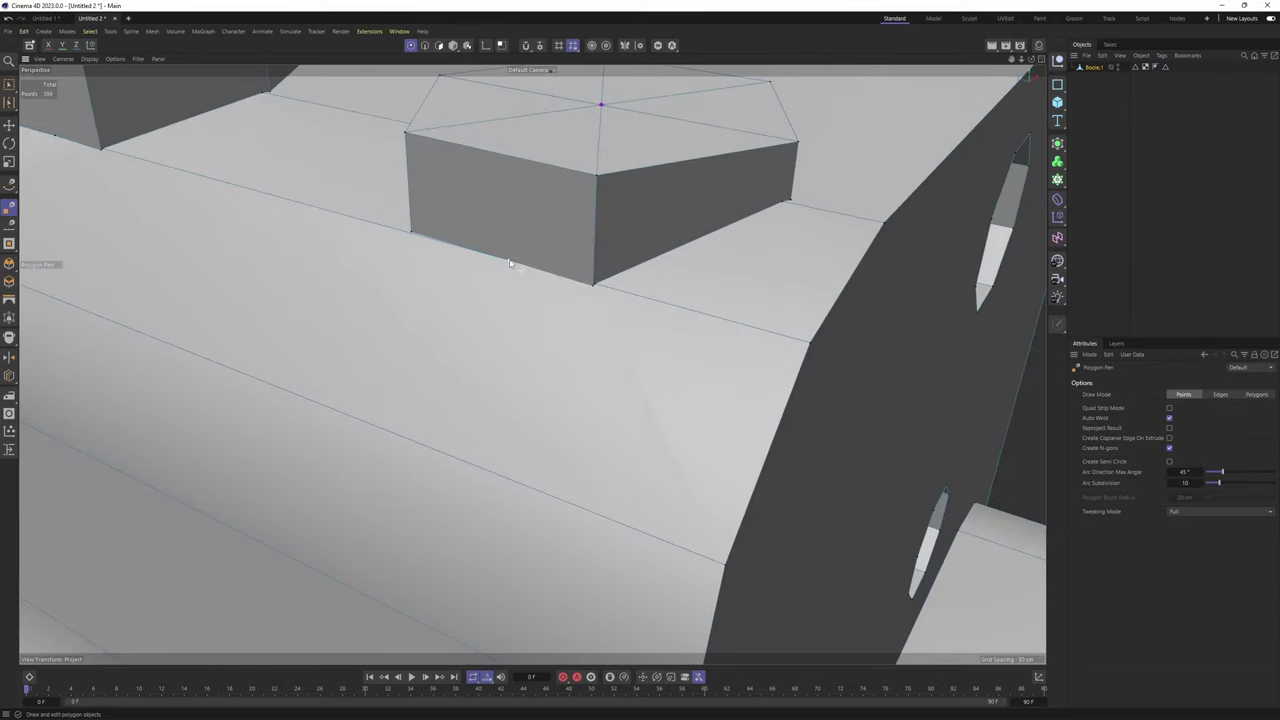
alt+drag(515, 259, 481, 276)
alt+drag(481, 276, 531, 363)
scroll(583, 303, down, 3)
scroll(531, 363, down, 2)
alt+drag(662, 272, 680, 340)
scroll(486, 216, up, 5)
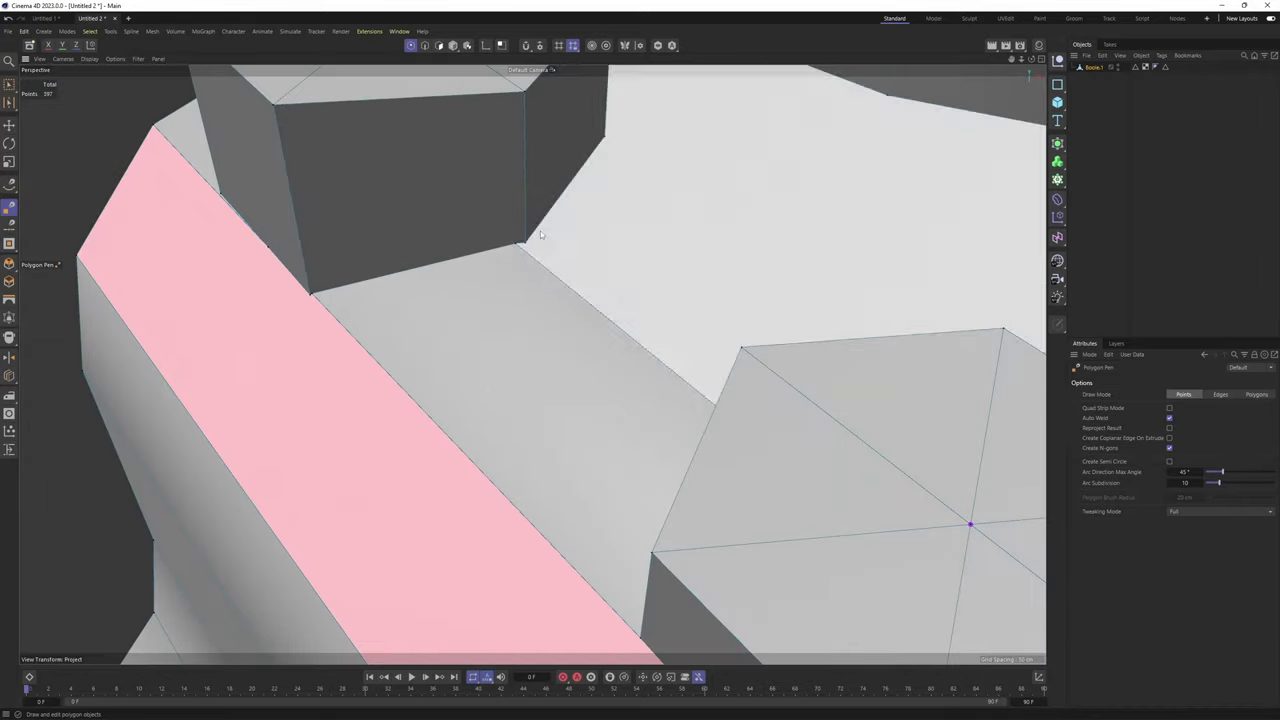
Weld the stray point beside the rear small post's base onto the nearest corner and check its other base points
scroll(510, 244, up, 2)
drag(509, 248, 570, 285)
scroll(500, 258, down, 3)
scroll(373, 296, up, 2)
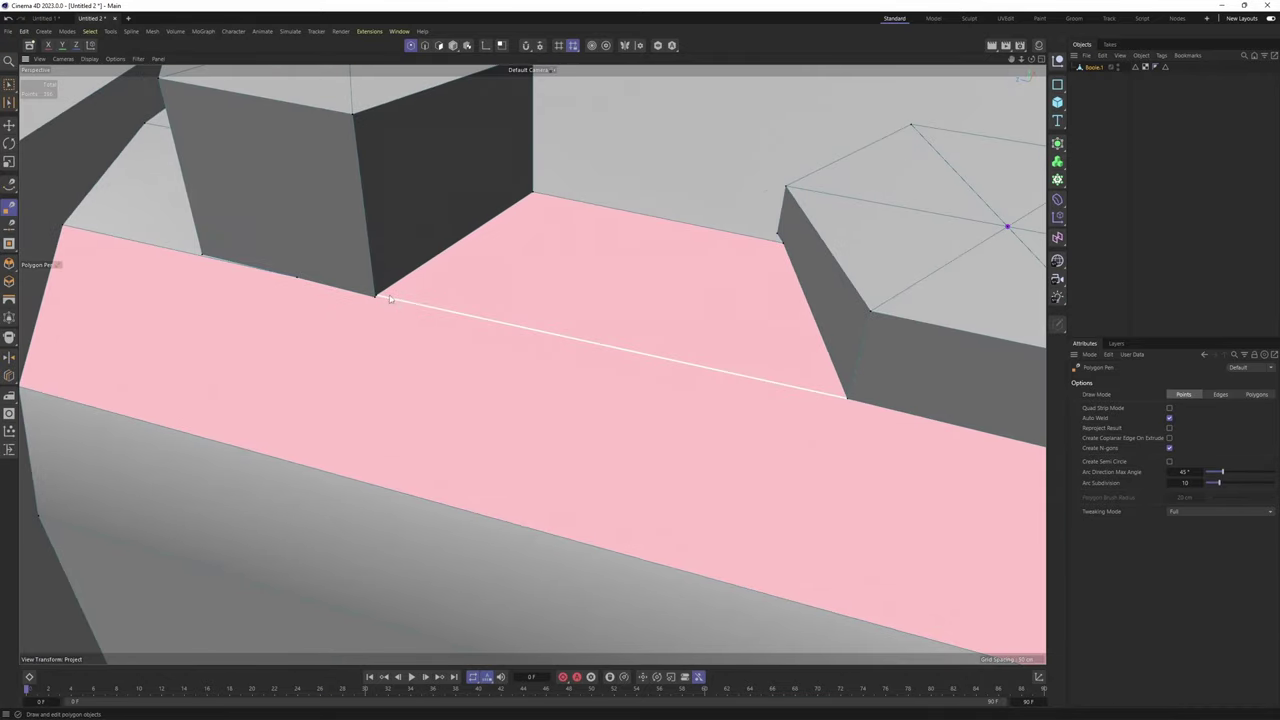
alt+drag(311, 289, 417, 269)
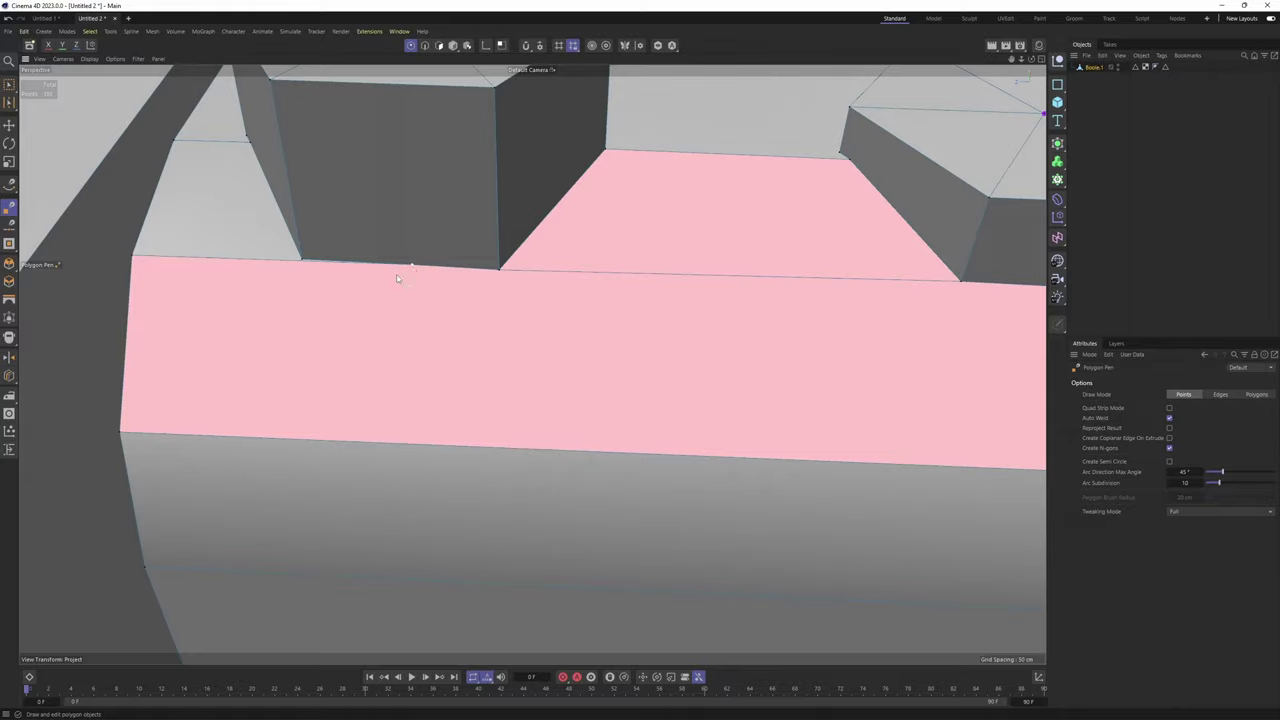
scroll(300, 262, down, 2)
alt+drag(225, 155, 346, 248)
scroll(354, 244, up, 1)
scroll(388, 259, down, 5)
alt+drag(738, 244, 534, 277)
scroll(581, 238, down, 5)
Return to the Move tool in model mode and study the speaker grille on the front reference against the housing
key(e)
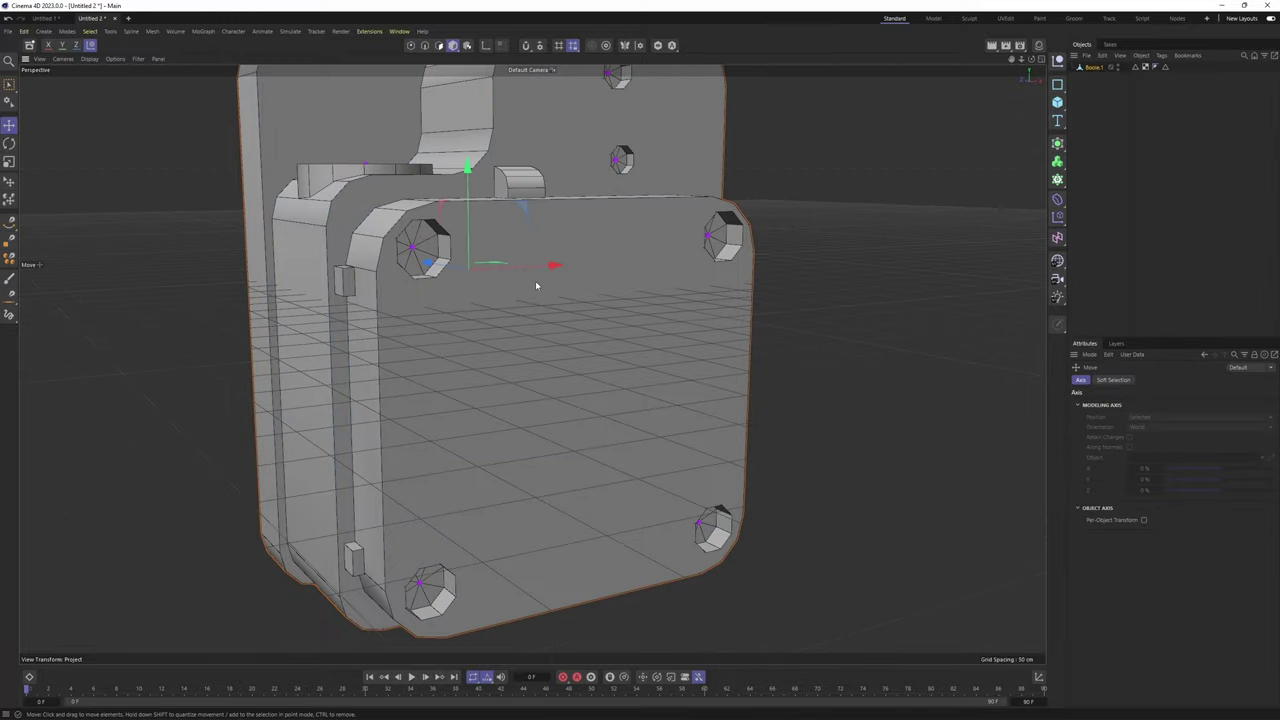
middle_click(536, 286)
middle_click(654, 420)
alt+middle_drag(654, 420, 684, 226)
scroll(657, 314, up, 3)
alt+middle_drag(657, 314, 685, 284)
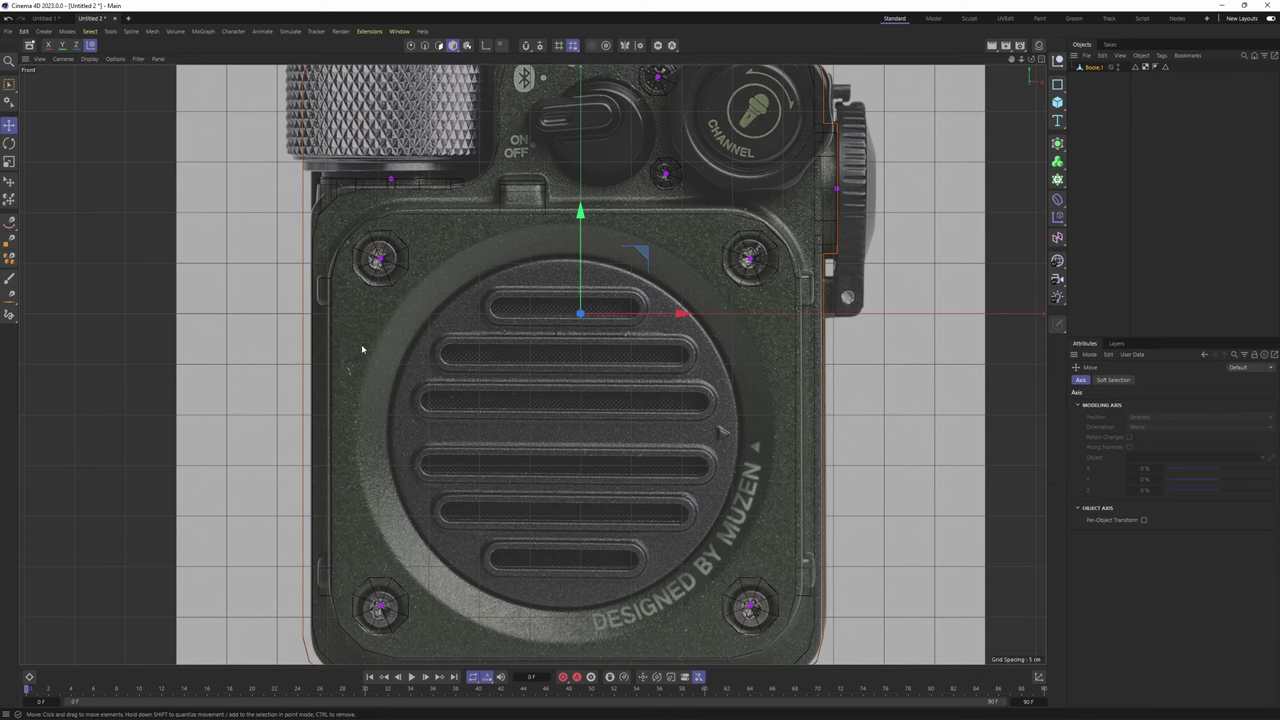
middle_click(505, 297)
middle_click(505, 297)
alt+drag(586, 295, 692, 312)
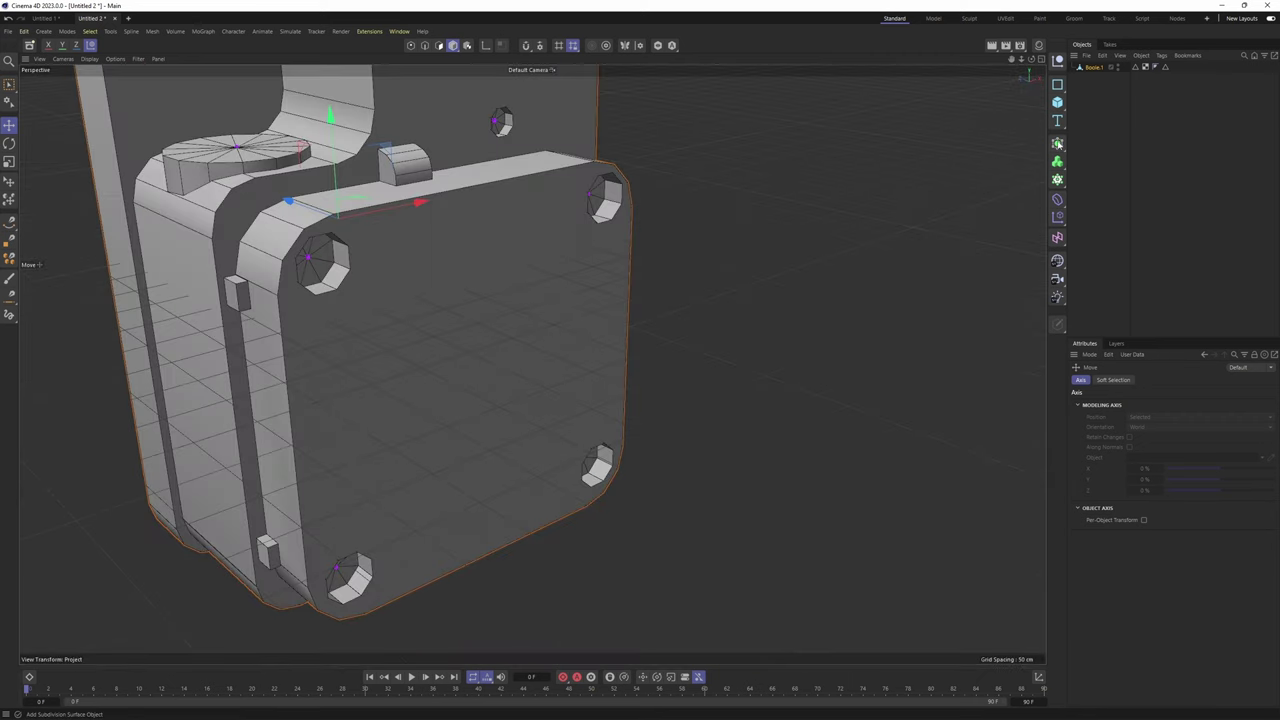
Add a cylinder oriented along +Z and lower it about 133 cm onto the speaker grille in the front view
drag(1058, 103, 1169, 120)
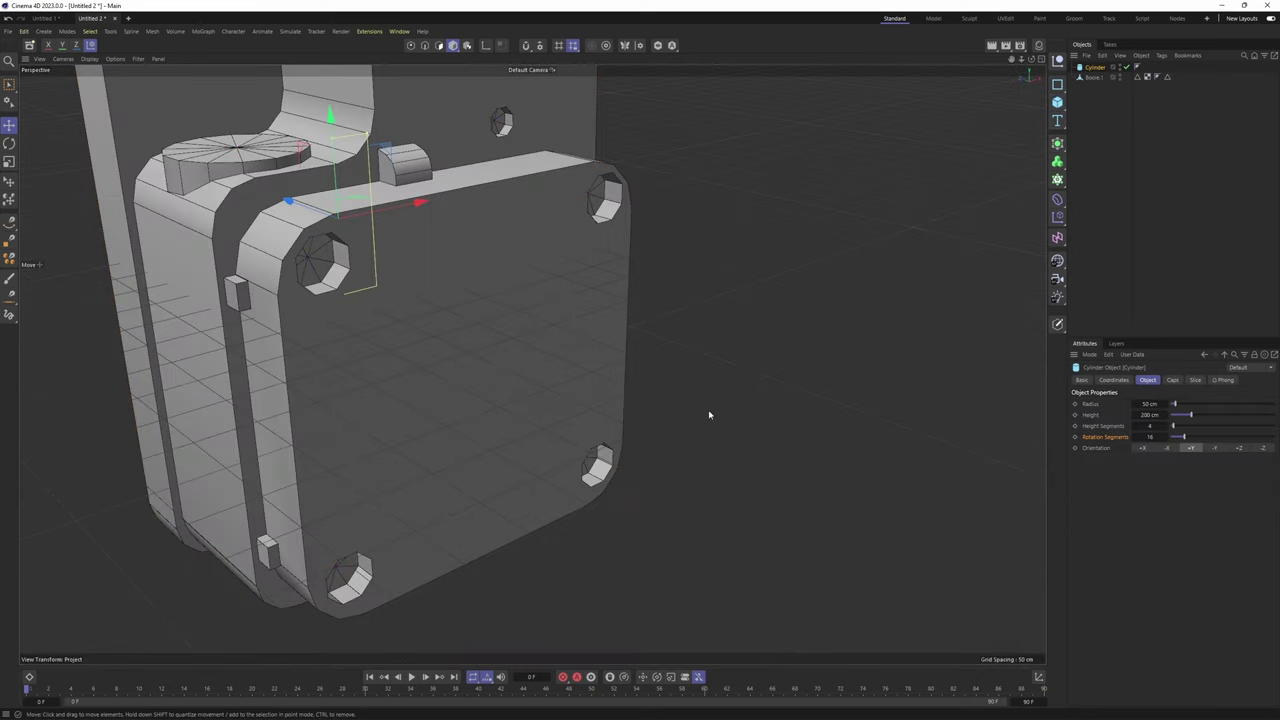
middle_click(745, 418)
middle_click(765, 420)
scroll(765, 420, down, 3)
alt+middle_drag(765, 420, 758, 342)
click(1239, 448)
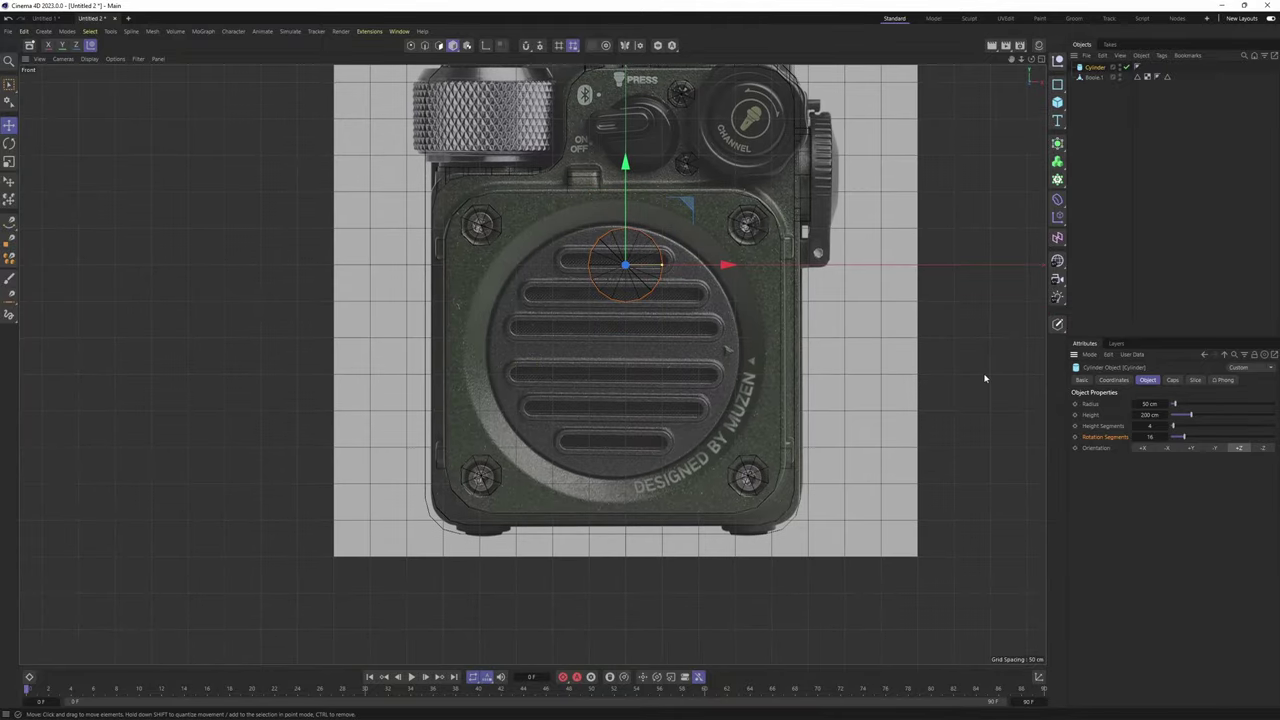
alt+middle_drag(708, 265, 706, 236)
drag(626, 142, 611, 241)
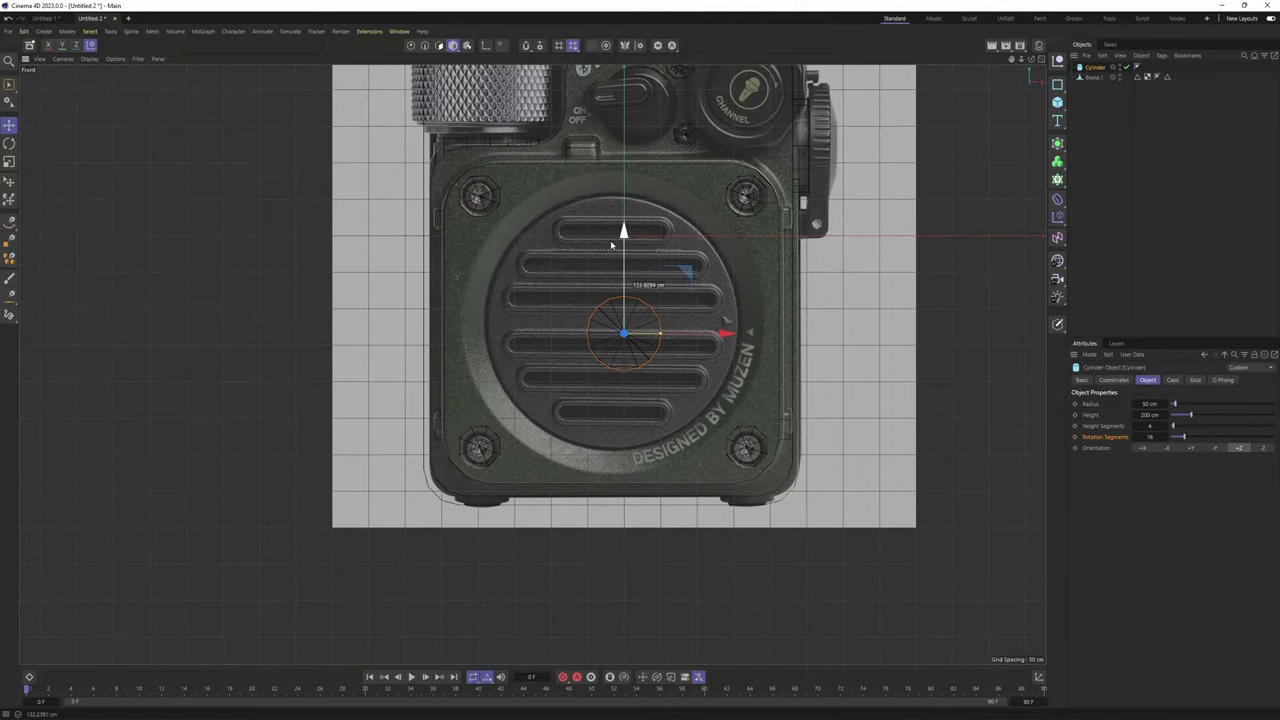
Centre the cylinder on the speaker grille and enlarge its radius to about 210 cm to match the outer ring
drag(660, 335, 772, 341)
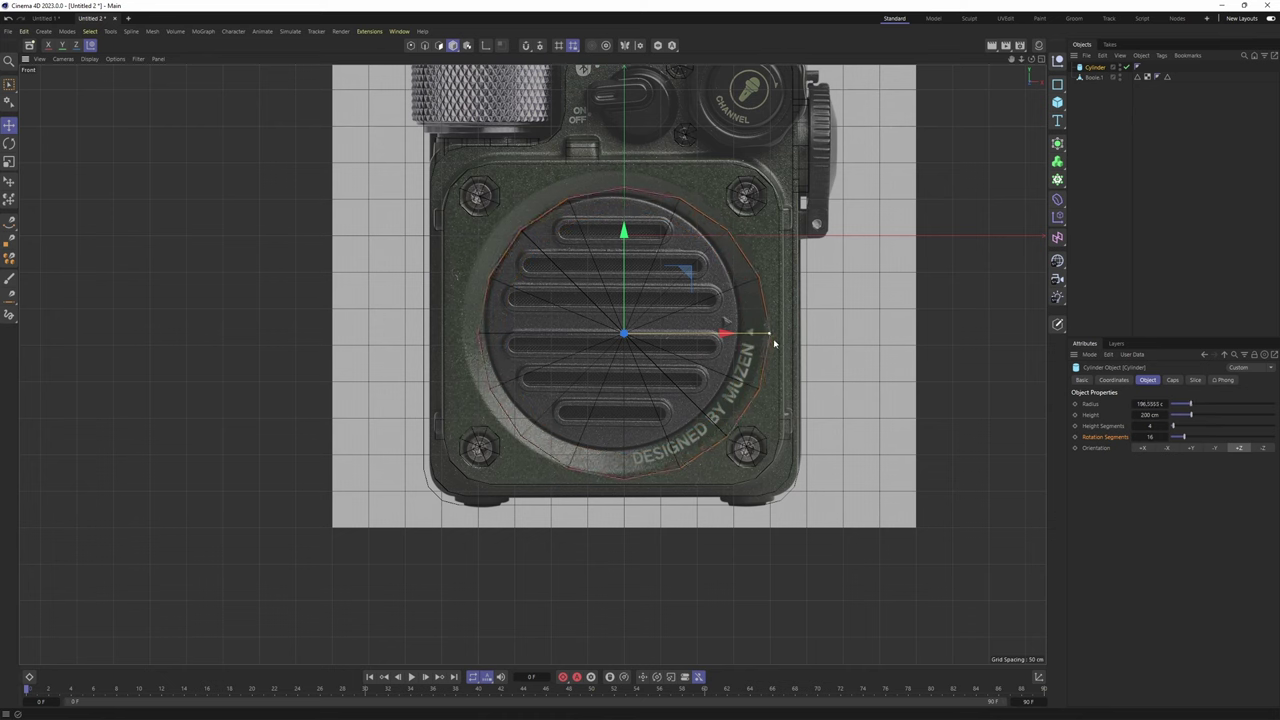
drag(688, 275, 676, 264)
scroll(699, 291, up, 3)
drag(807, 346, 815, 346)
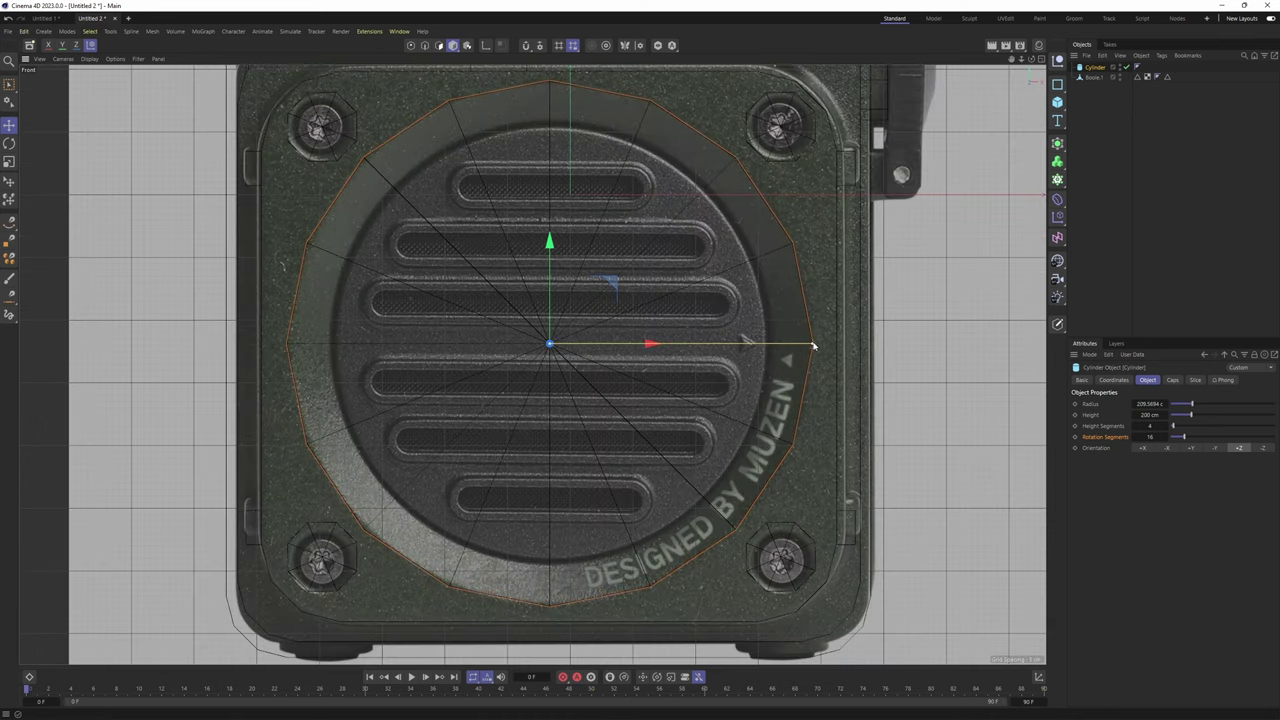
Set the speaker cylinder's height segments to 1 and move it back along Z into the housing's front face
middle_click(657, 346)
middle_click(369, 257)
alt+drag(369, 257, 764, 396)
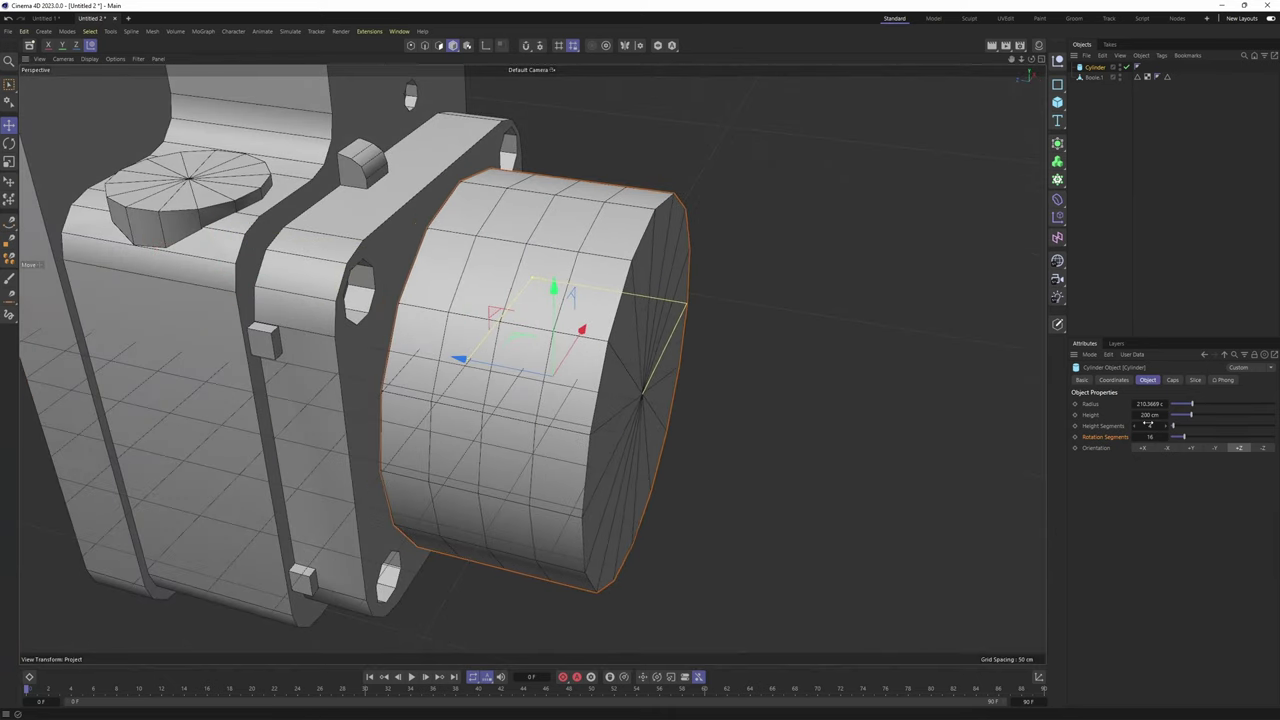
text(1)
key(Return)
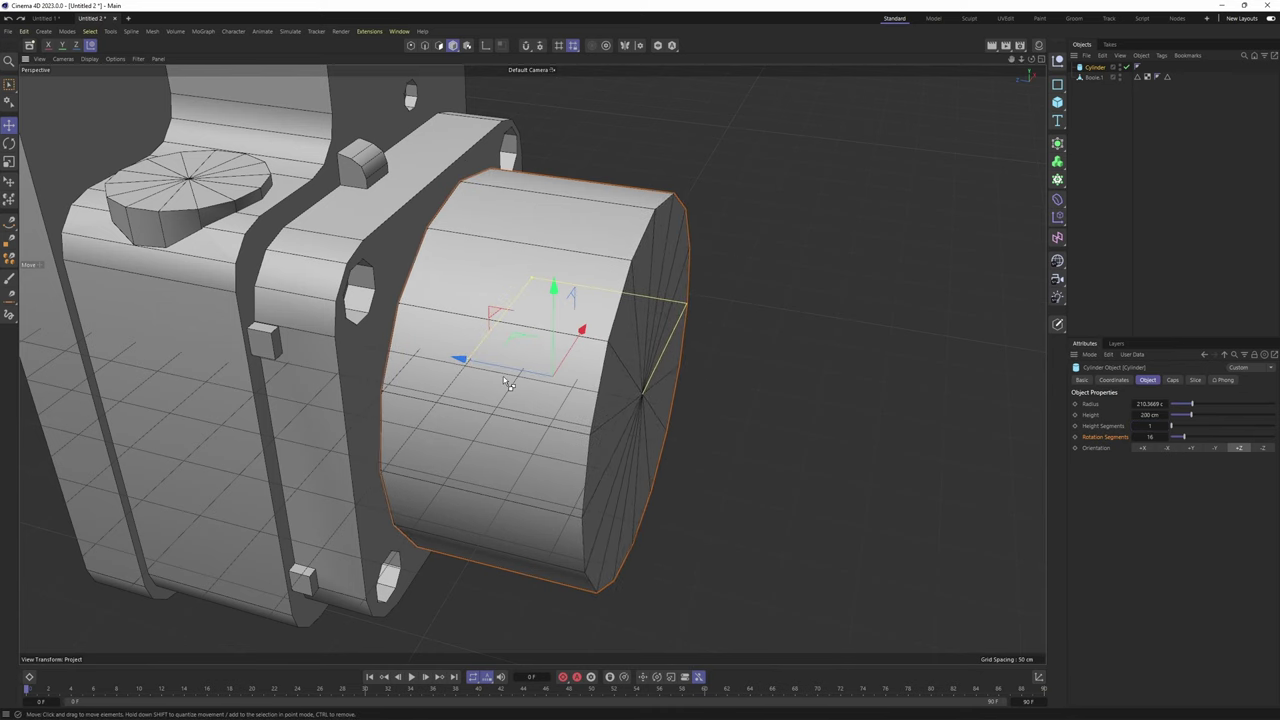
drag(460, 359, 316, 357)
Examine how the cylinder's corner points line up with the rim points of the adjacent screw hole
scroll(351, 371, up, 4)
alt+middle_drag(316, 357, 384, 366)
alt+drag(384, 366, 393, 397)
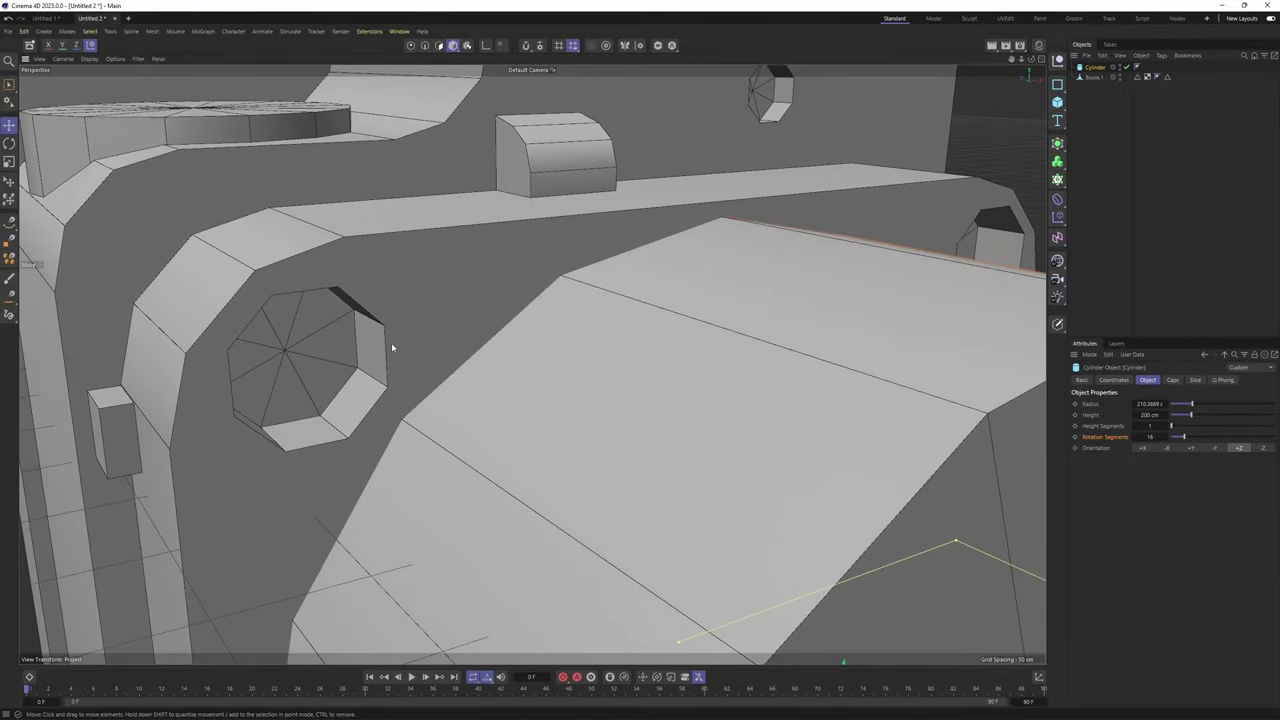
scroll(391, 398, up, 4)
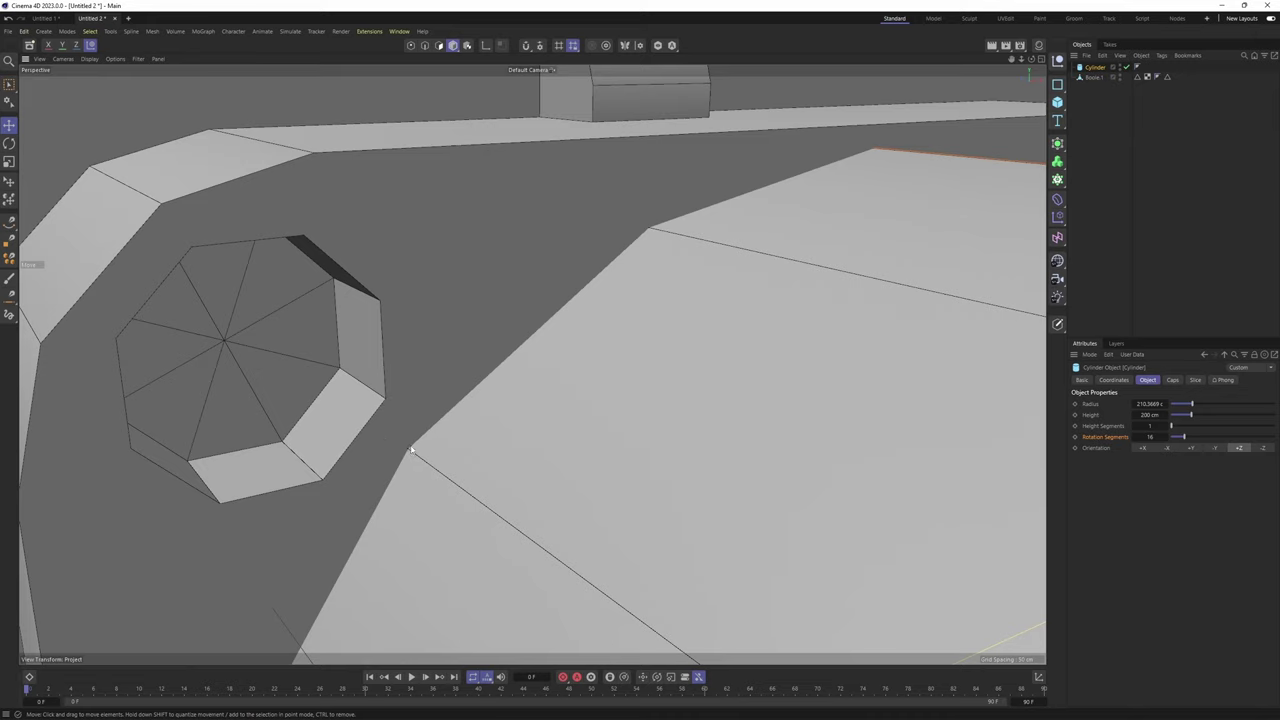
scroll(390, 420, down, 2)
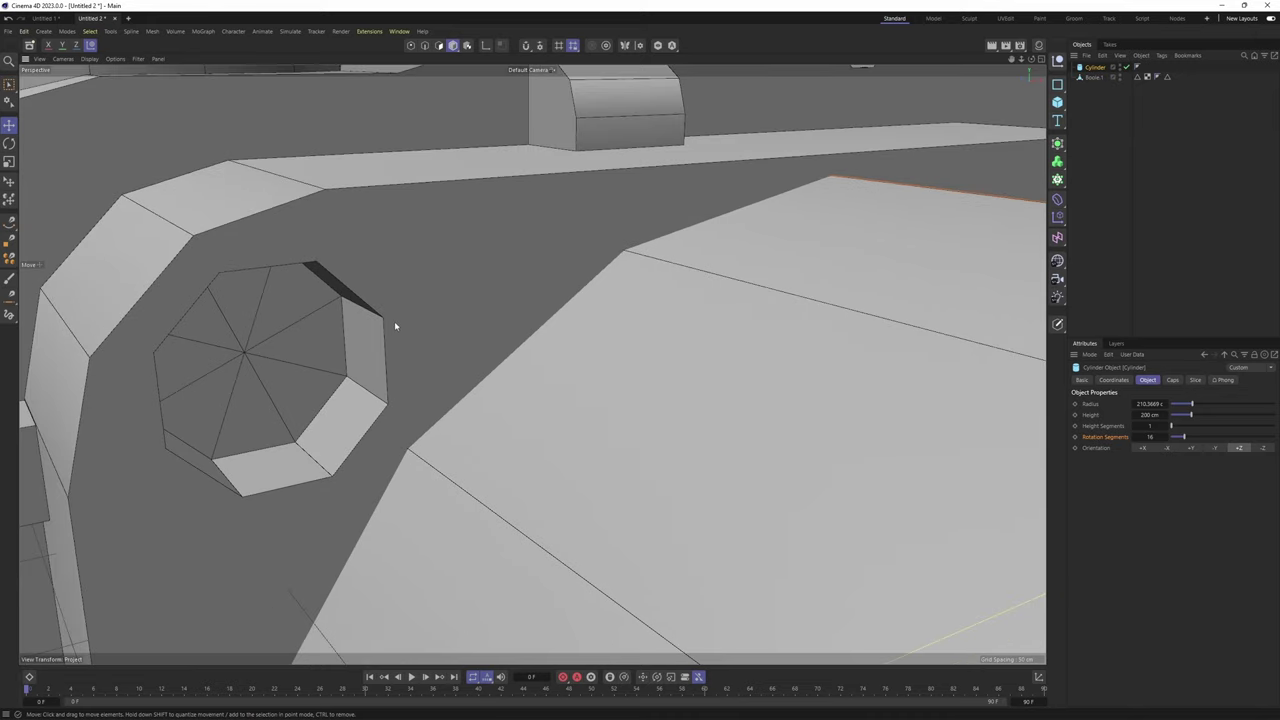
scroll(367, 447, down, 2)
alt+middle_drag(405, 460, 480, 328)
alt+drag(480, 328, 506, 369)
alt+right_drag(532, 364, 478, 363)
alt+middle_drag(478, 363, 461, 378)
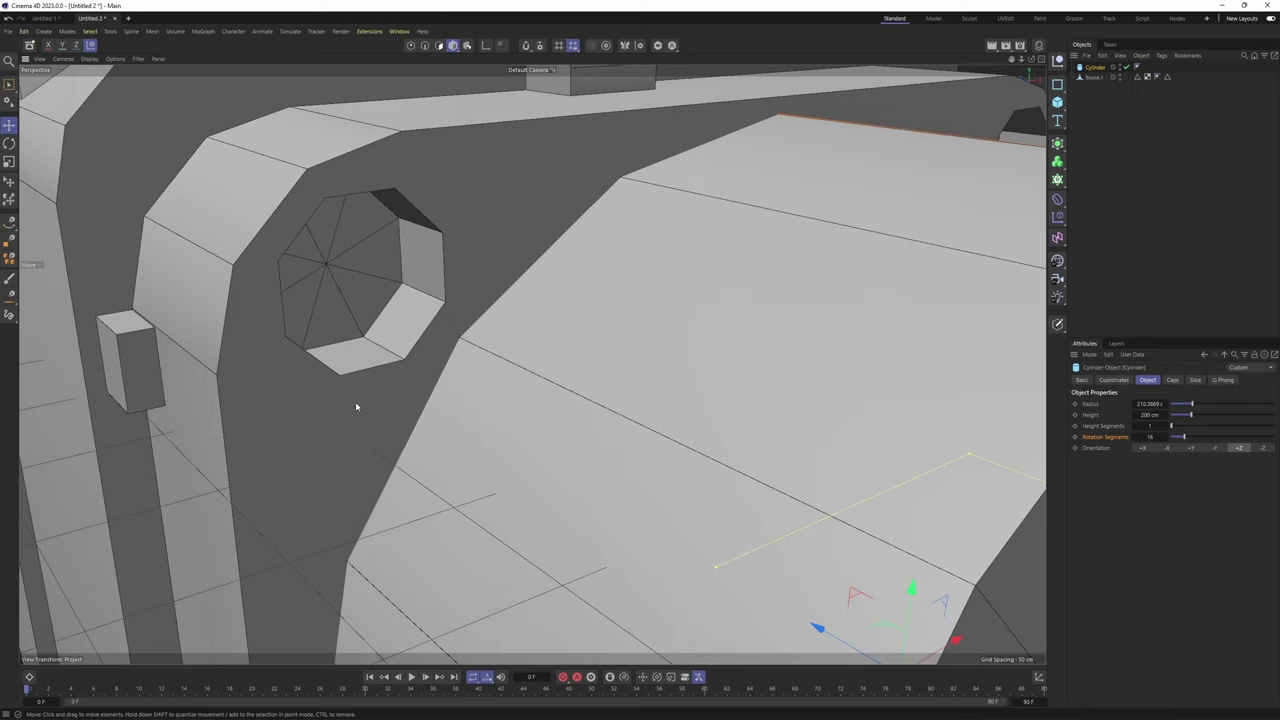
Sketch Doodle Paint lines from the screw hole's rim points to the cylinder's edge and undo the last two strokes
click(66, 31)
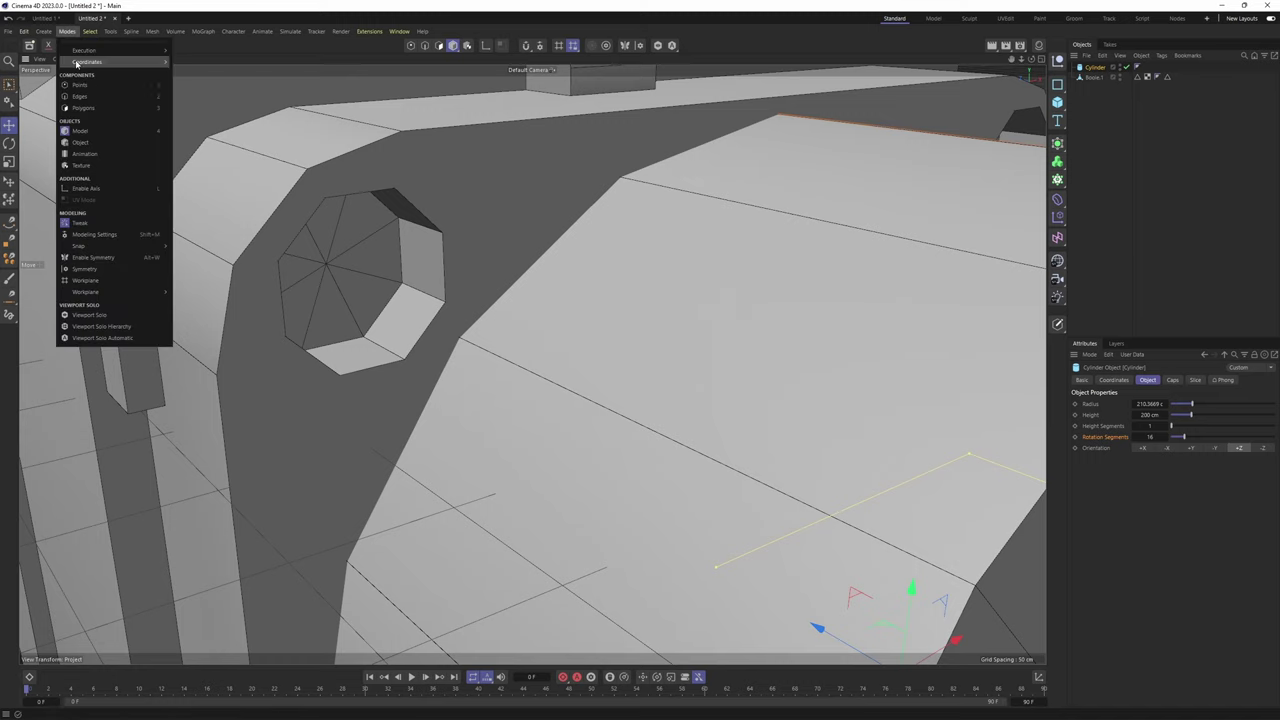
mouse_move(110, 31)
mouse_move(154, 373)
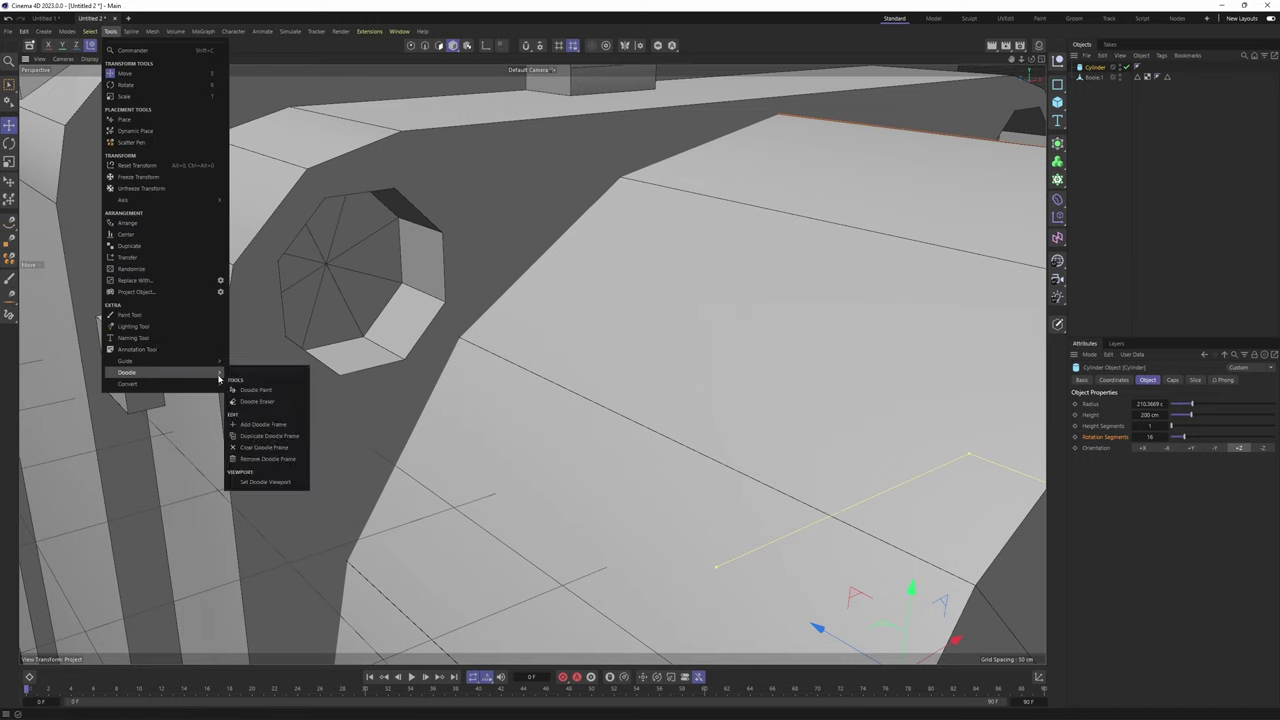
click(254, 390)
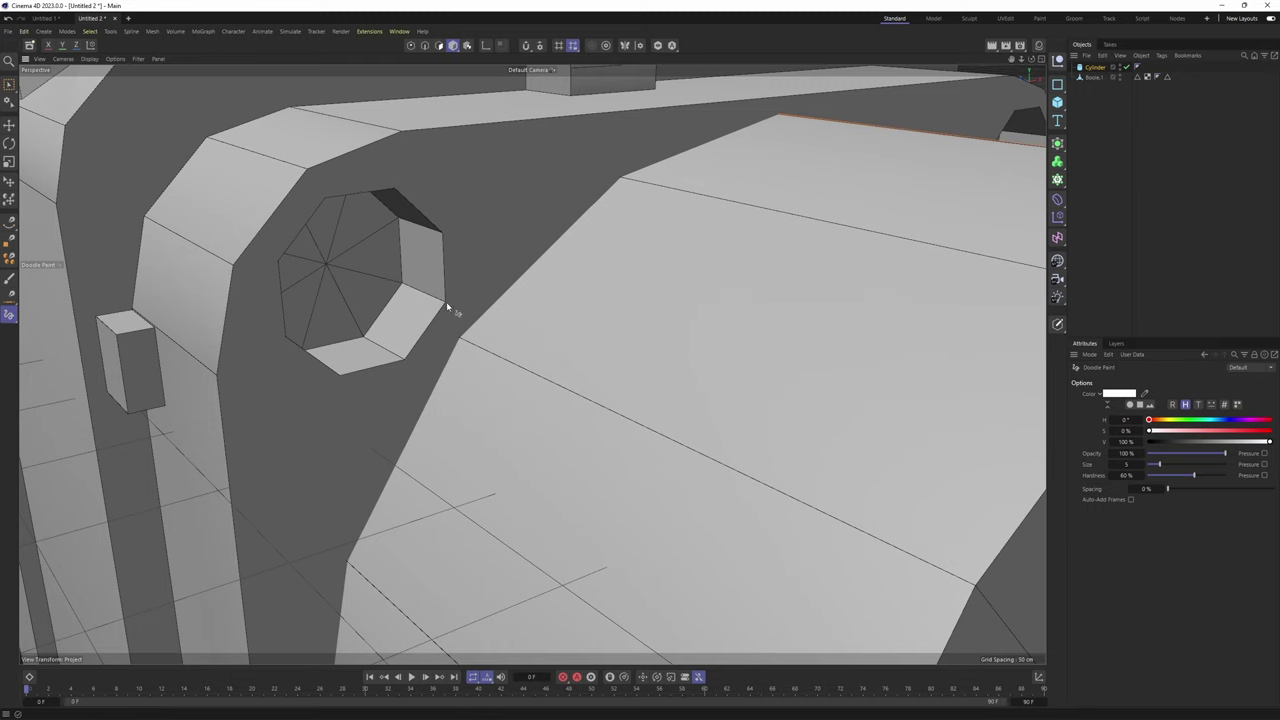
drag(455, 335, 457, 341)
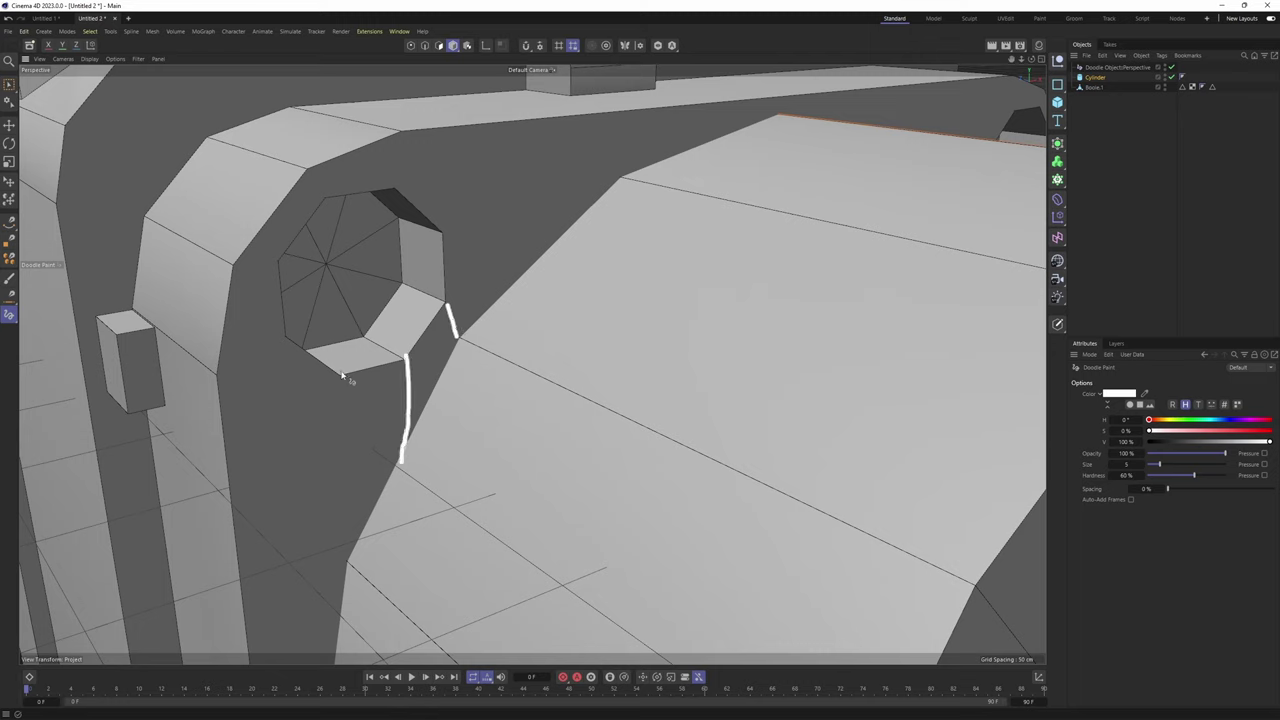
drag(342, 376, 357, 458)
key(ctrl+z)
key(ctrl+z)
Hide the workplane grid in the perspective view
click(137, 59)
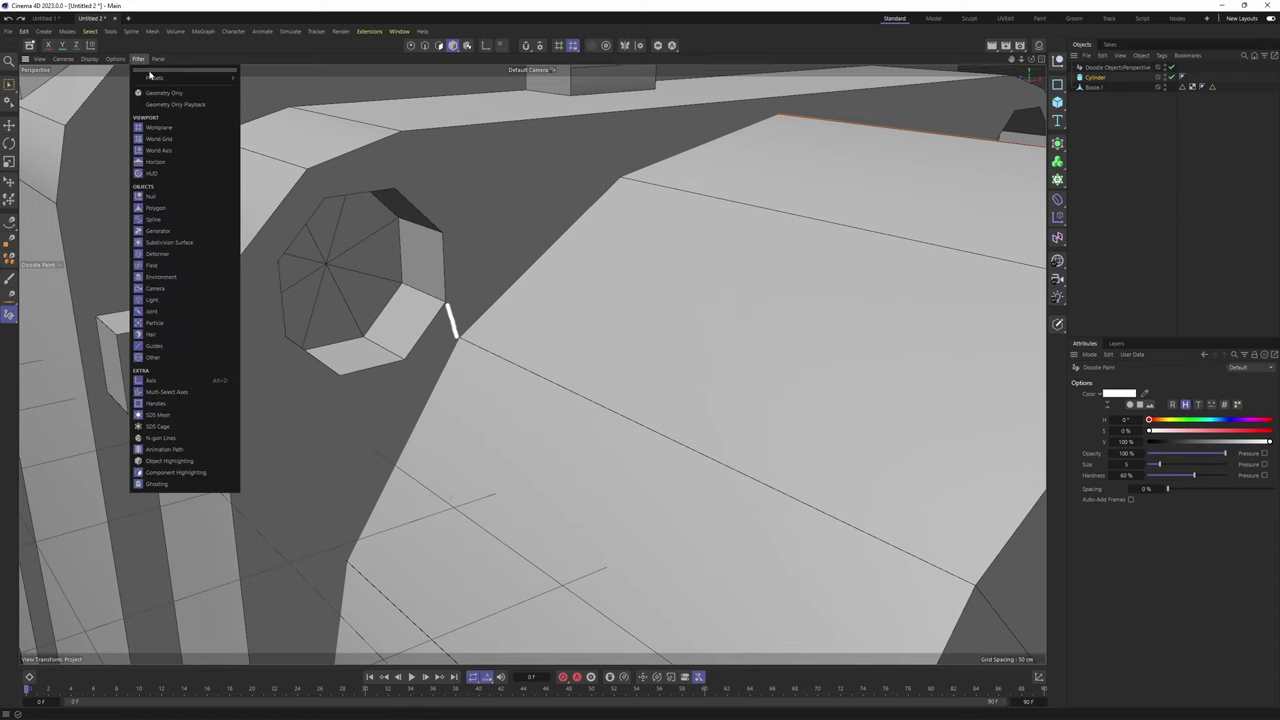
click(162, 131)
alt+drag(439, 425, 410, 358)
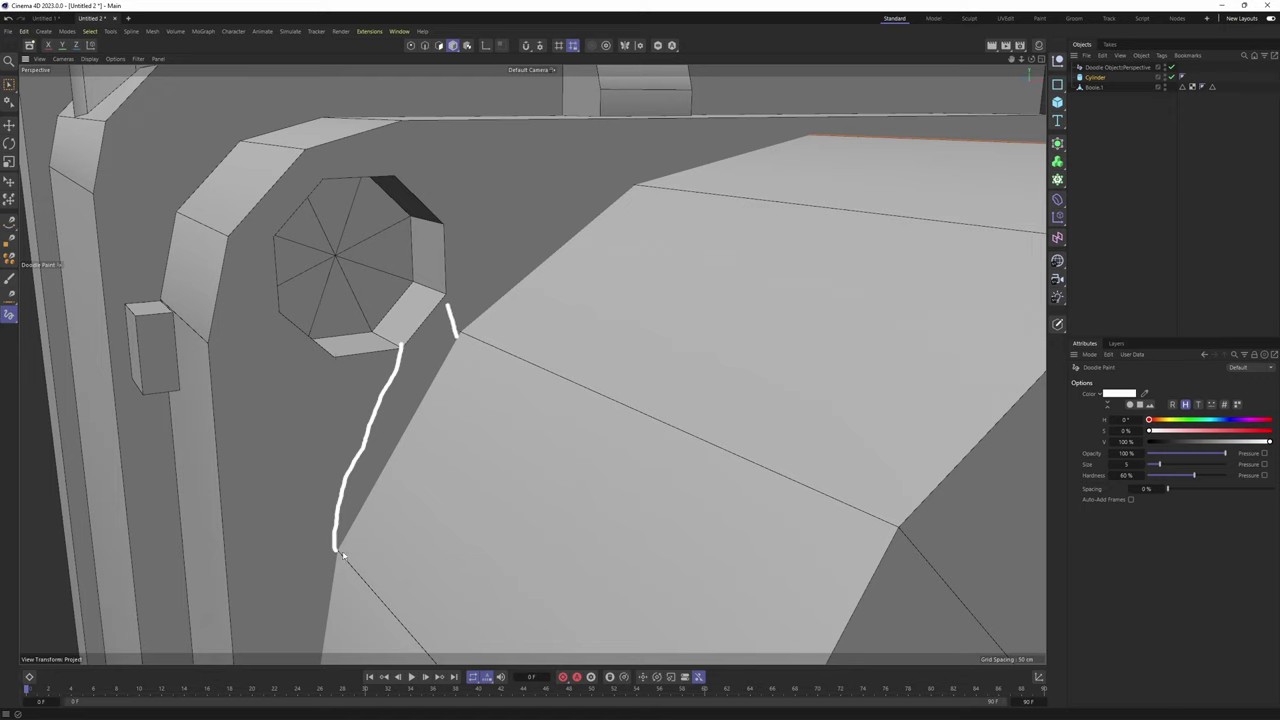
Doodle possible connecting edges between the screw hole, the cylinder and the housing's side edge, and undo the strokes
drag(341, 555, 236, 567)
drag(331, 355, 260, 486)
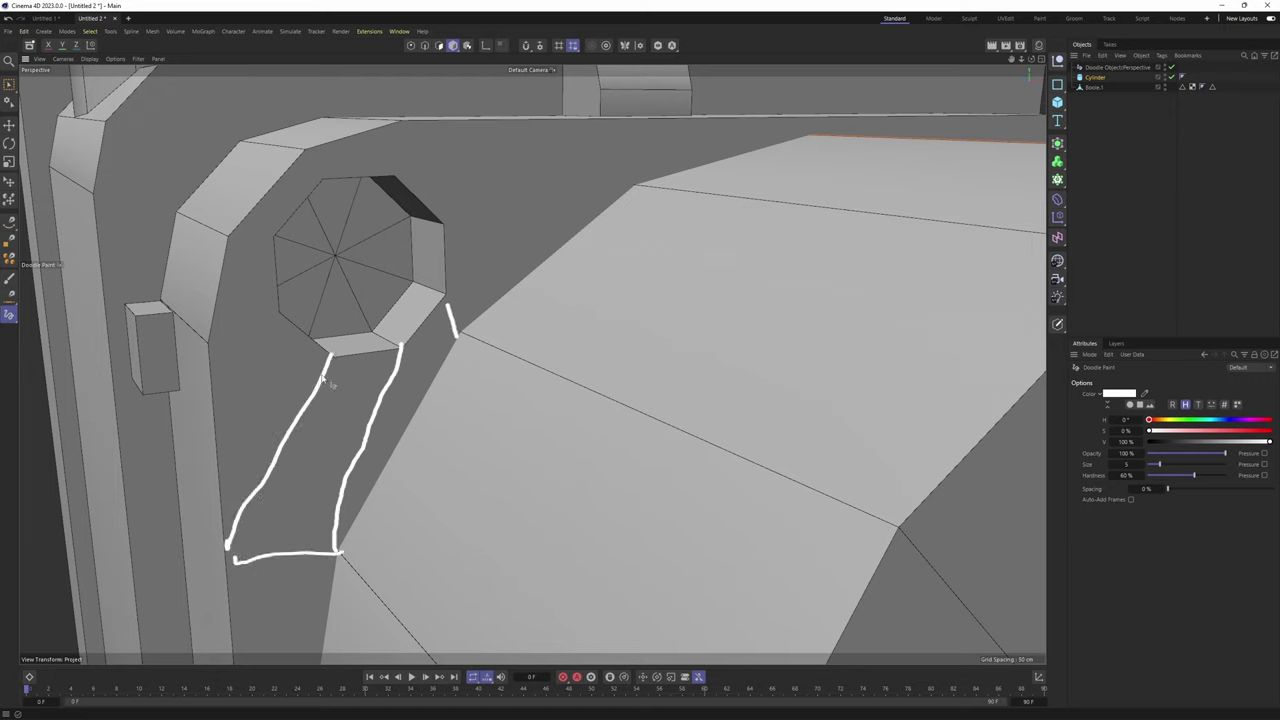
mouse_move(280, 316)
mouse_down()
mouse_move(212, 338)
mouse_move(218, 545)
mouse_up()
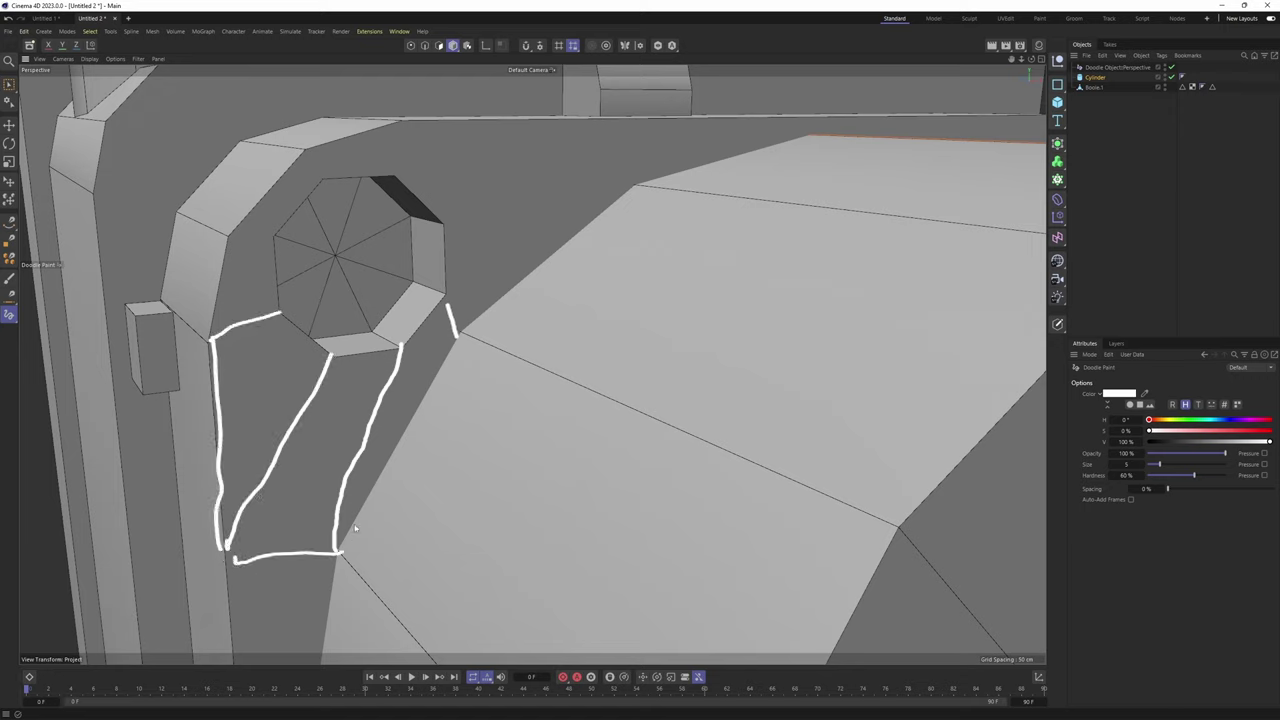
drag(459, 334, 366, 565)
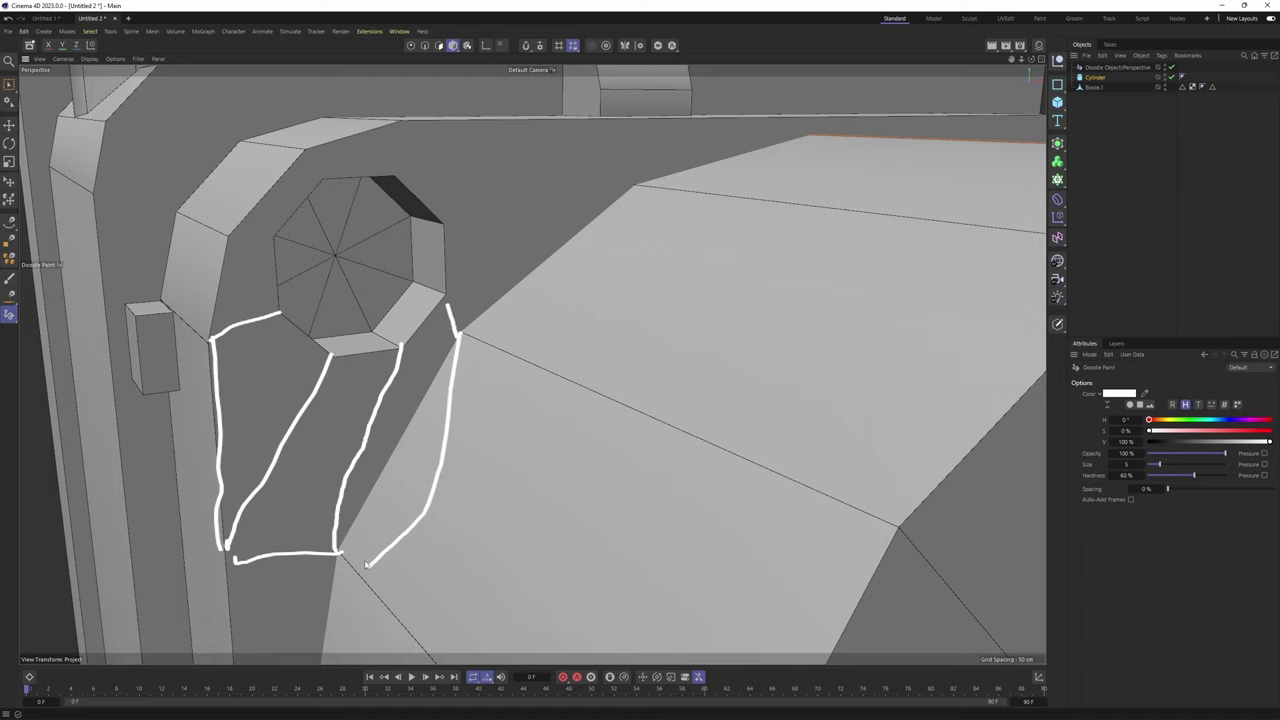
key(ctrl+z)
key(ctrl+z)
key(ctrl+z)
key(ctrl+z)
key(ctrl+z)
key(ctrl+z)
key(ctrl+z)
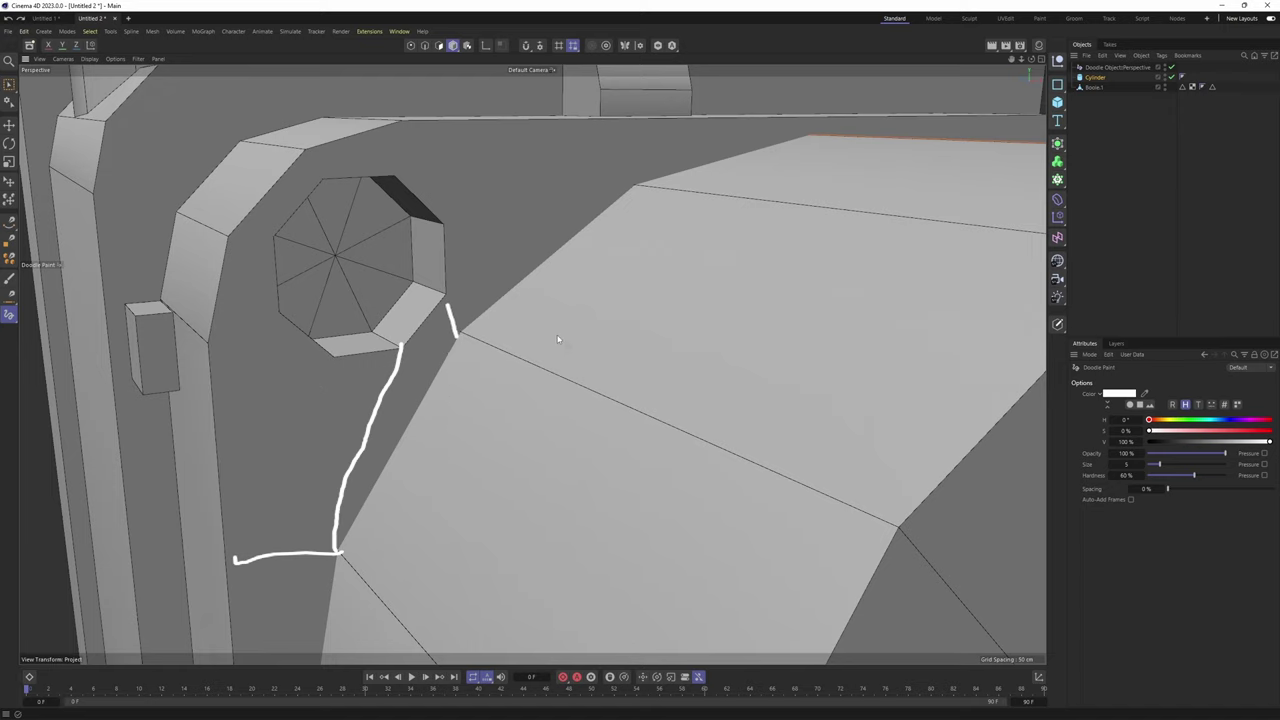
Select the speaker cylinder to show its object properties
scroll(529, 310, down, 5)
alt+drag(529, 310, 473, 336)
scroll(473, 336, up, 4)
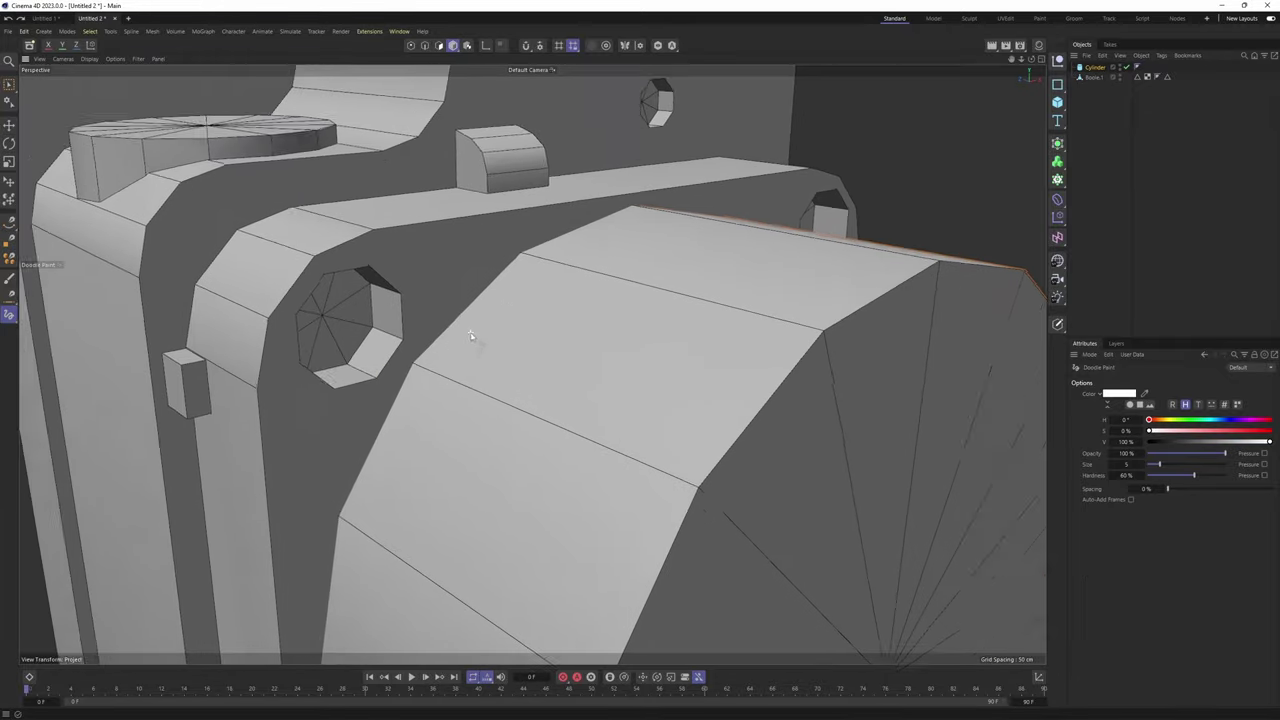
click(1094, 68)
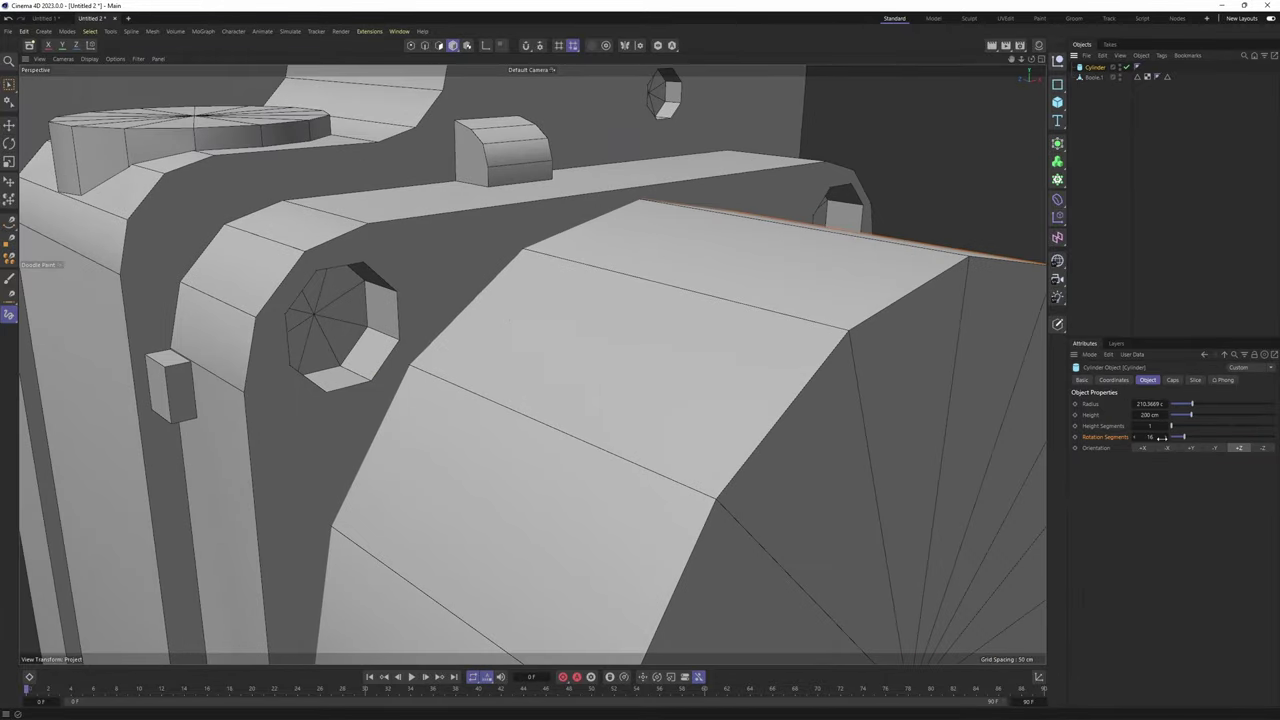
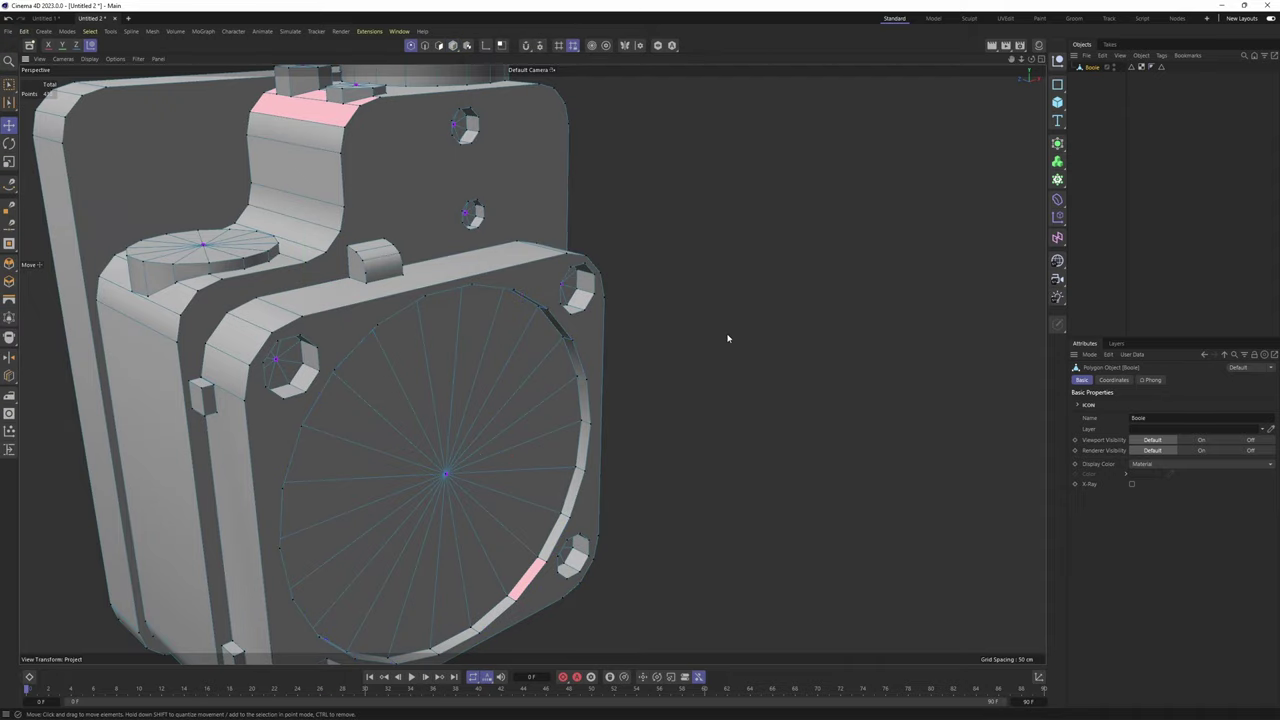
With the Polygon Pen, cut an edge from the large top knob's lowest base point to the side disc's uppermost point
scroll(598, 303, up, 2)
alt+drag(597, 303, 482, 353)
right_click(569, 213)
click(595, 235)
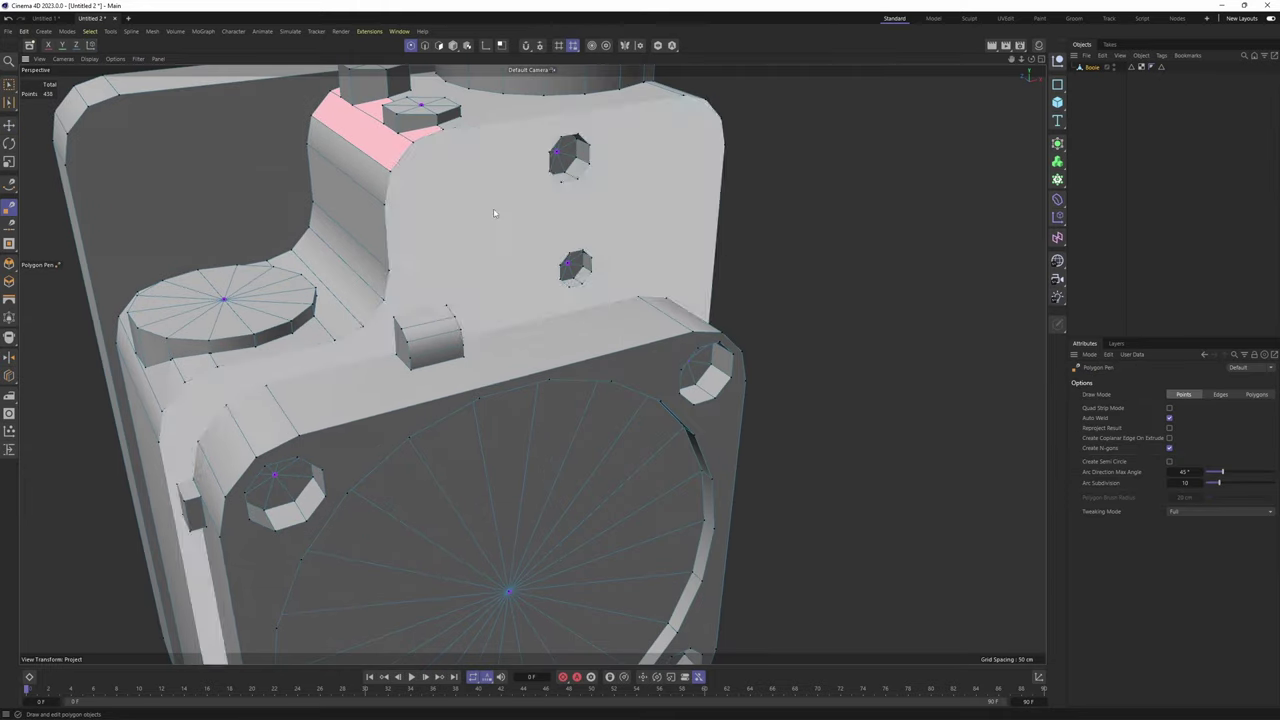
alt+drag(494, 213, 560, 334)
scroll(453, 172, up, 2)
scroll(619, 279, down, 2)
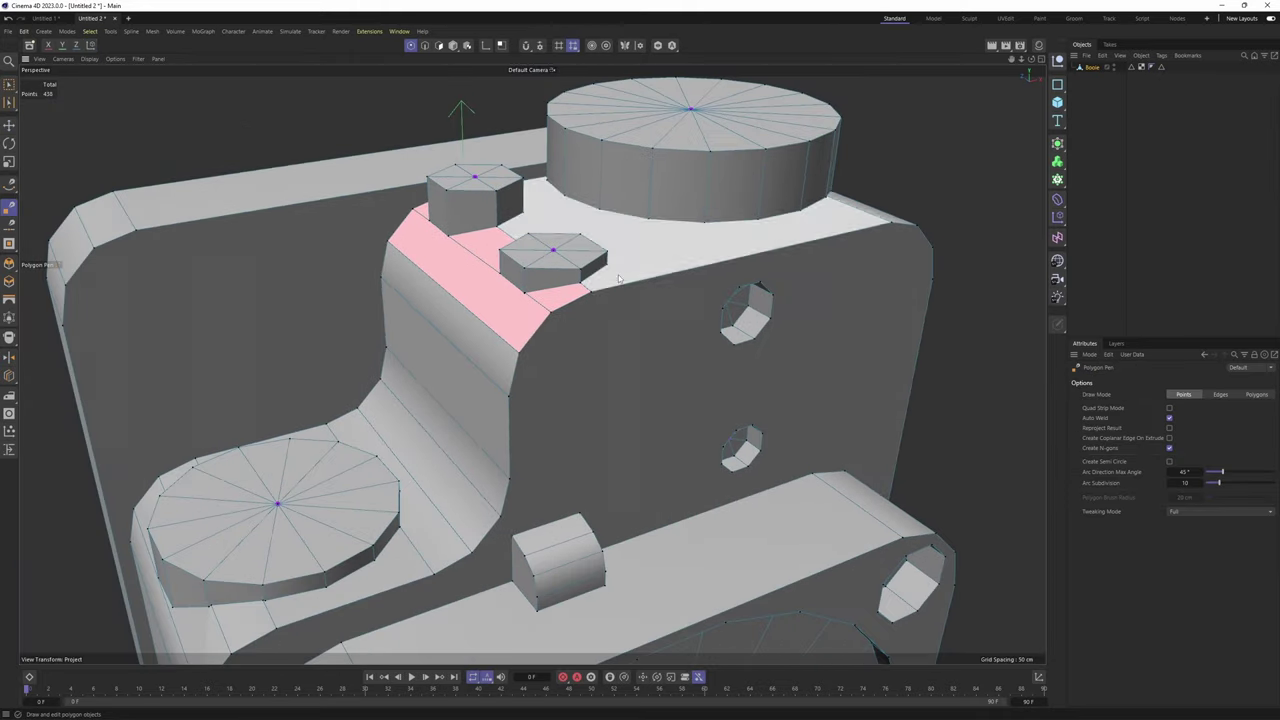
mouse_move(619, 279)
alt+mouse_down()
mouse_move(548, 449)
mouse_move(542, 318)
mouse_move(520, 325)
mouse_move(558, 304)
mouse_move(509, 351)
mouse_move(635, 257)
mouse_move(620, 300)
mouse_move(614, 271)
mouse_move(628, 299)
mouse_move(617, 279)
alt+mouse_up()
scroll(626, 273, up, 4)
alt+drag(617, 279, 554, 373)
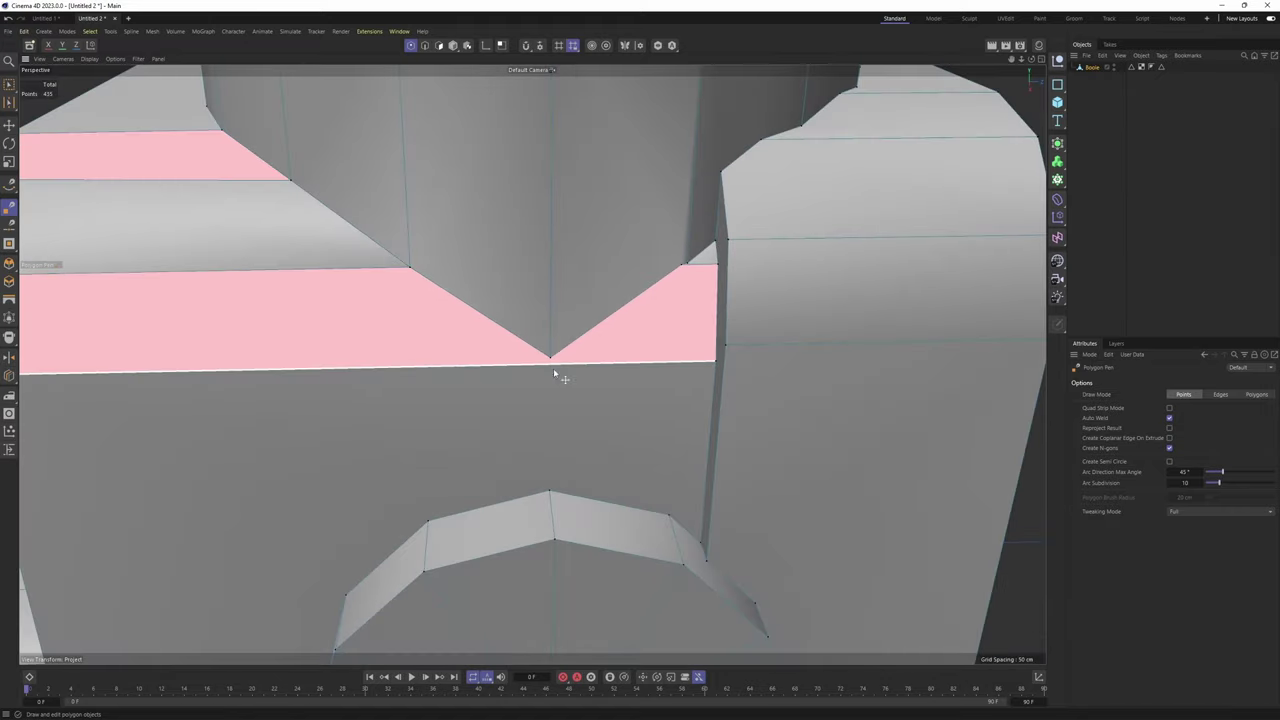
click(551, 361)
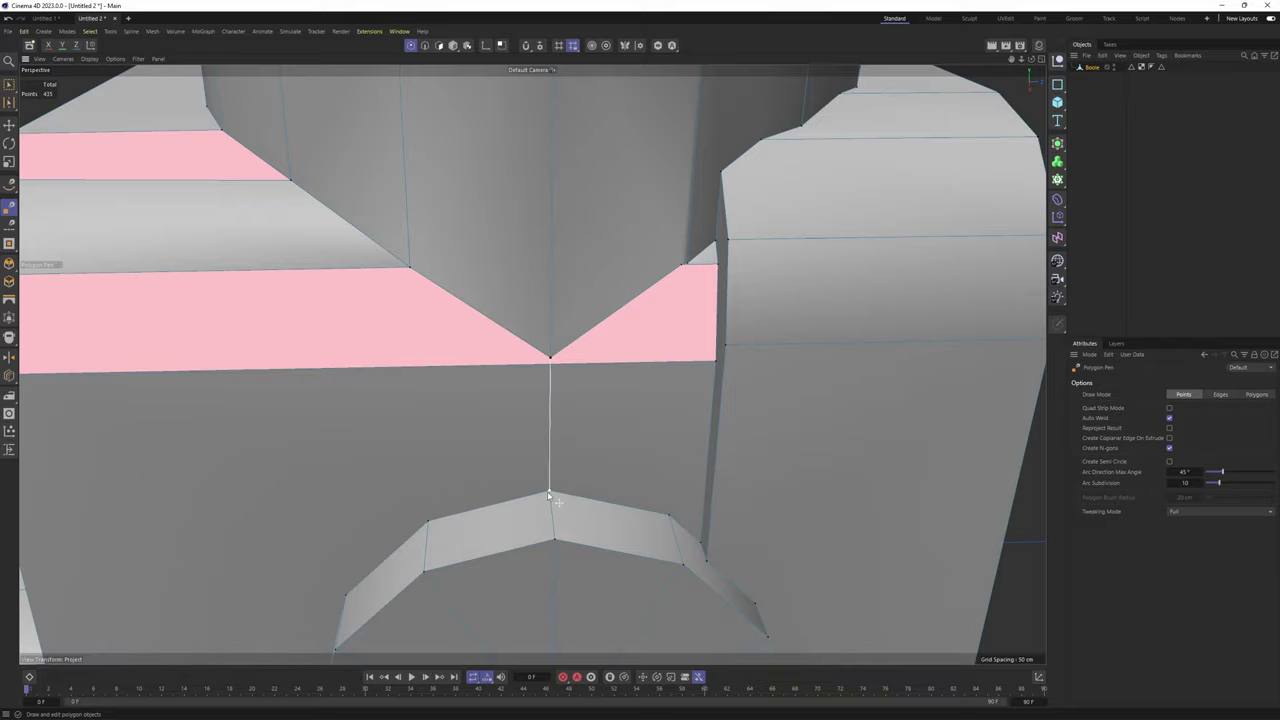
click(548, 492)
Turn off the Bad Polygons and Not Planar Polygons highlights and disable mesh checking
scroll(553, 360, up, 4)
mouse_move(553, 360)
alt+mouse_down()
mouse_move(555, 323)
mouse_move(560, 366)
mouse_move(540, 357)
alt+mouse_up()
scroll(553, 371, down, 3)
scroll(537, 358, down, 4)
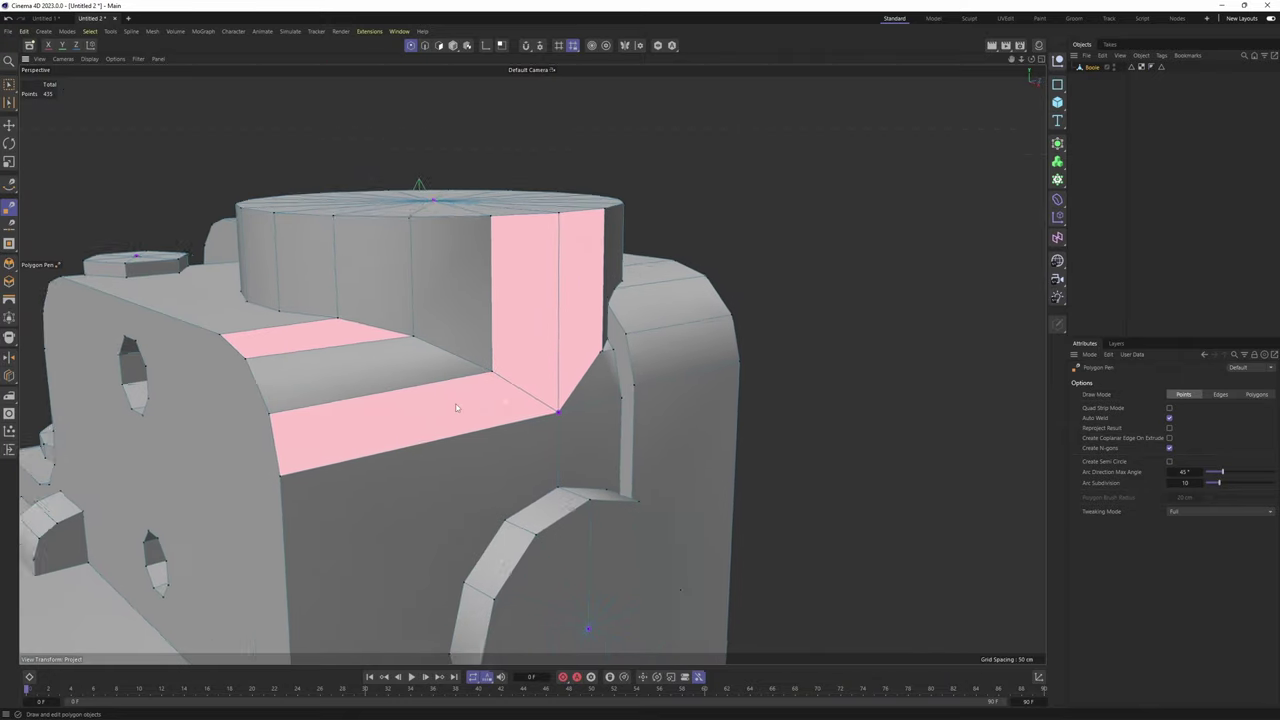
alt+drag(457, 407, 464, 439)
scroll(465, 437, up, 4)
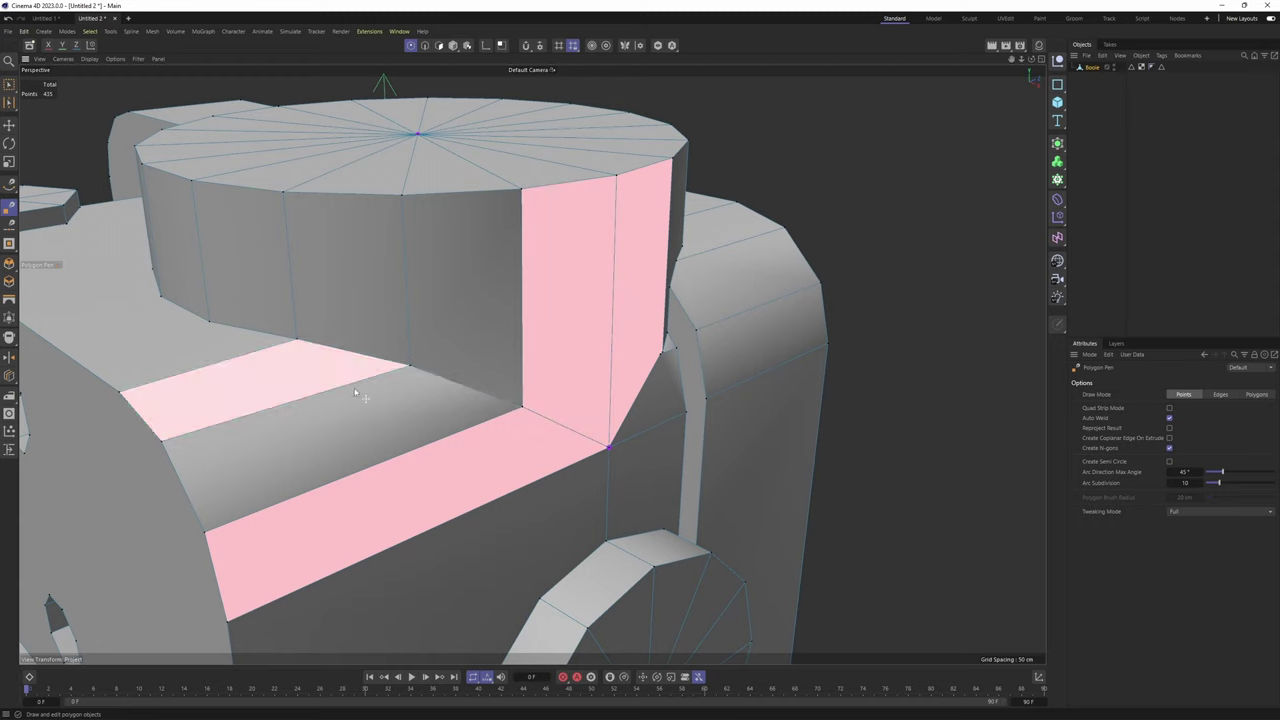
click(540, 46)
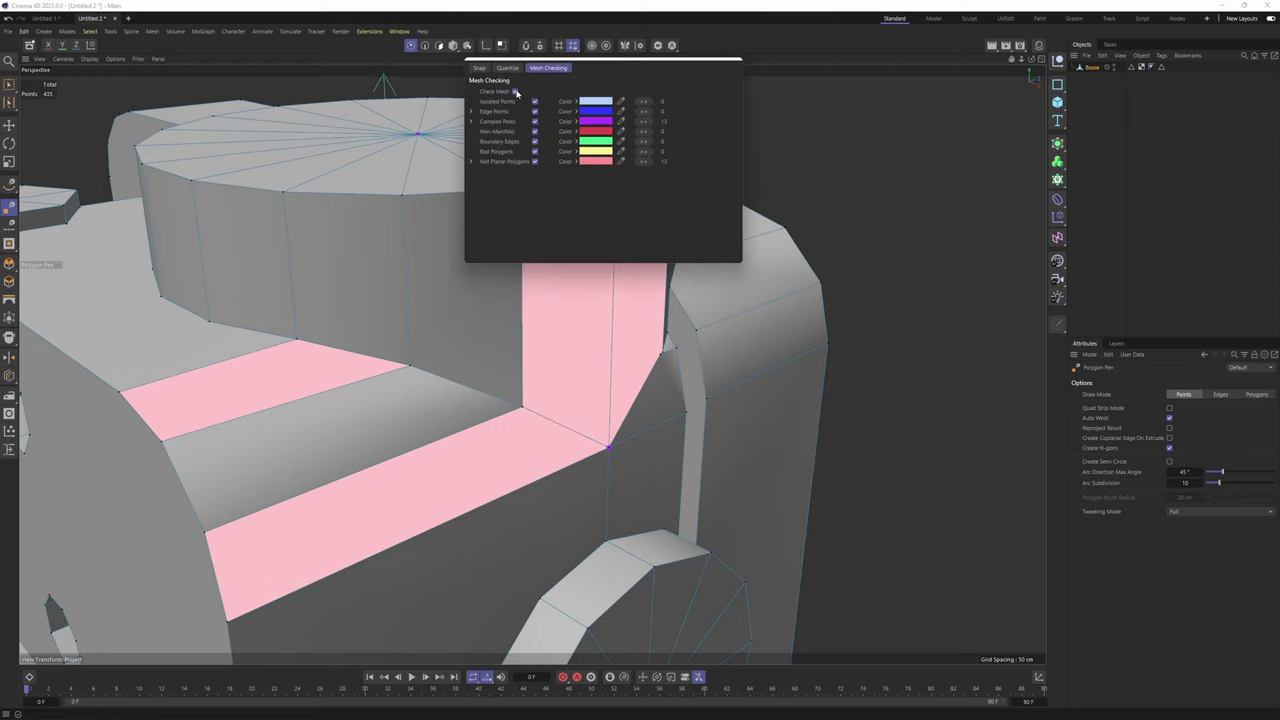
click(515, 92)
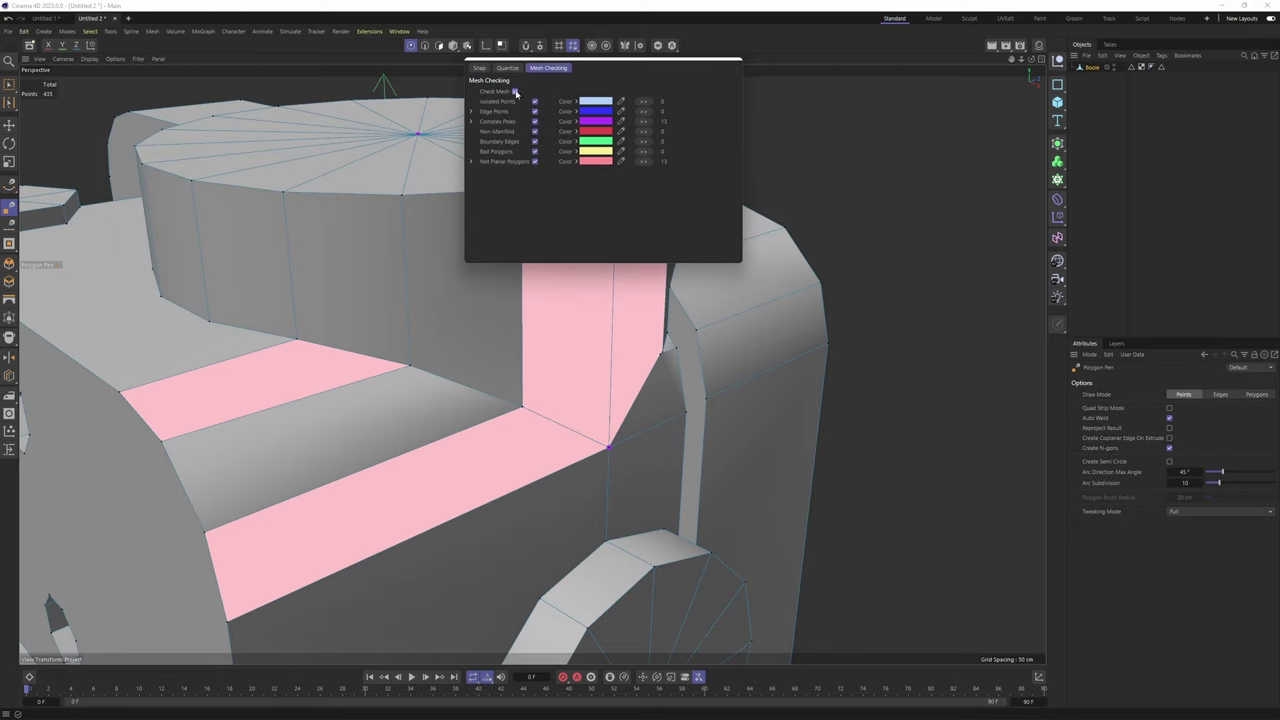
click(535, 162)
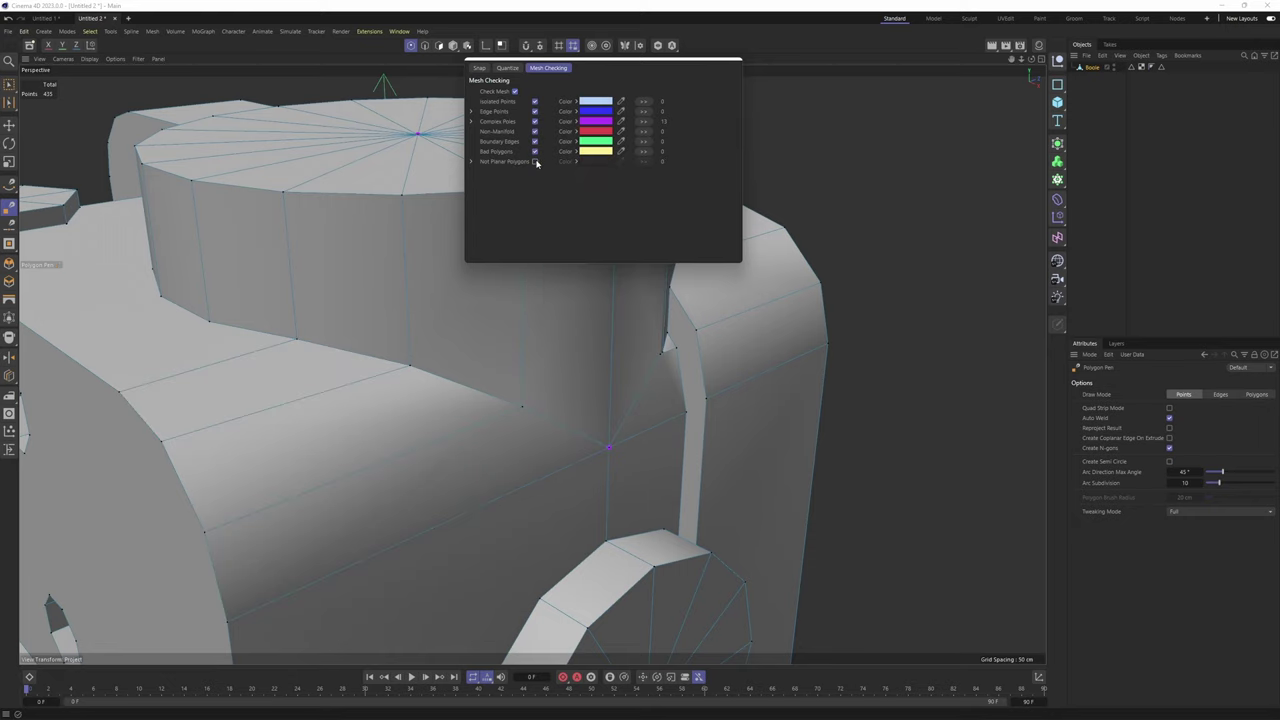
click(535, 162)
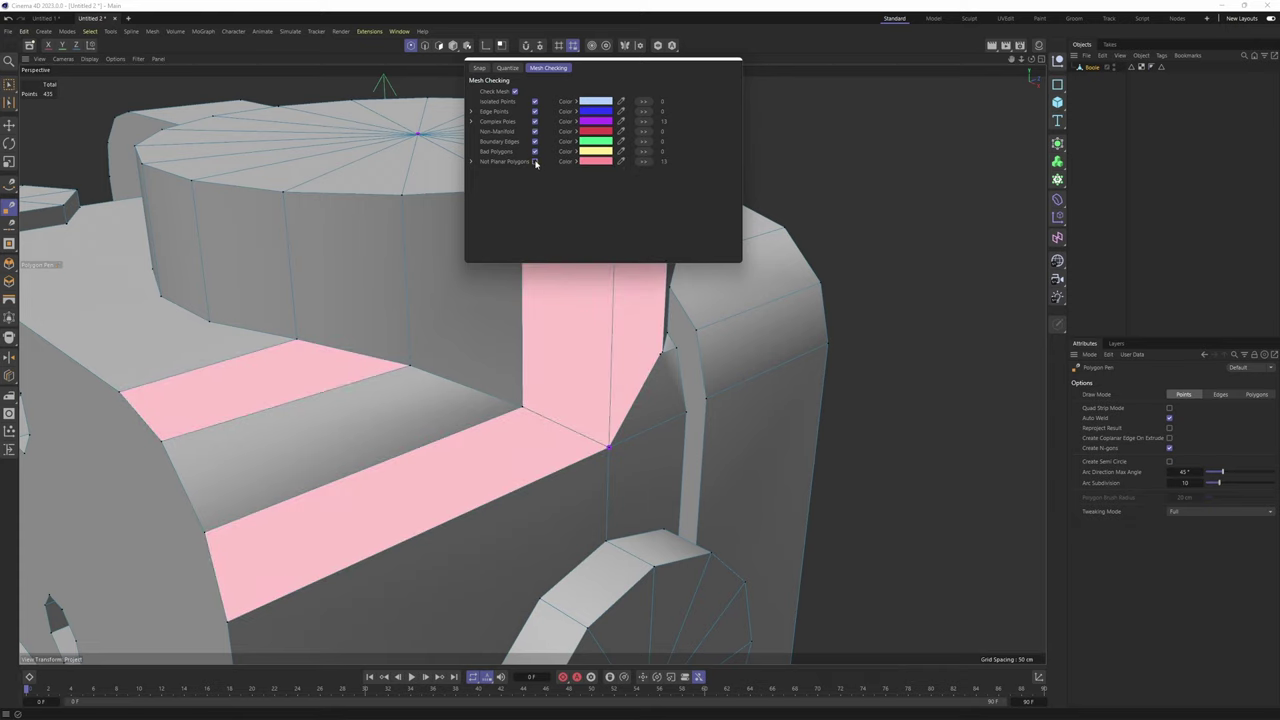
click(535, 162)
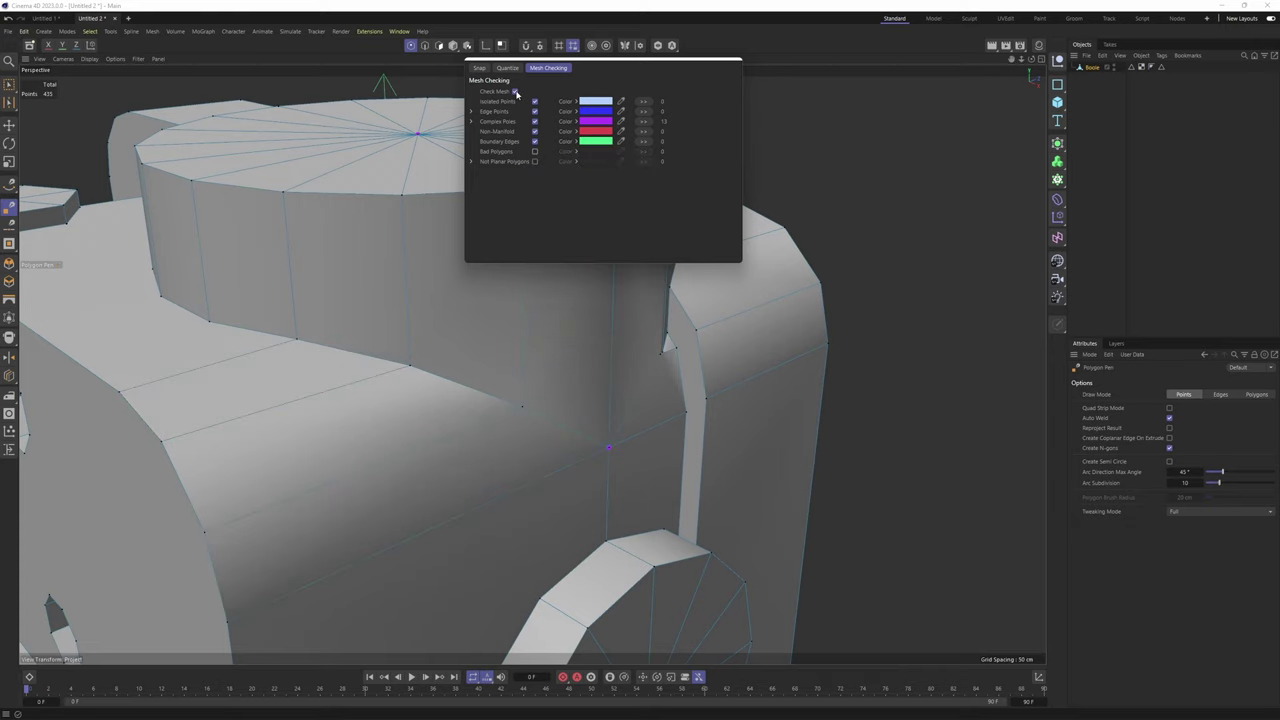
click(737, 22)
Weld the stray point at the rear of the large knob's base onto its neighbouring point
scroll(620, 222, down, 3)
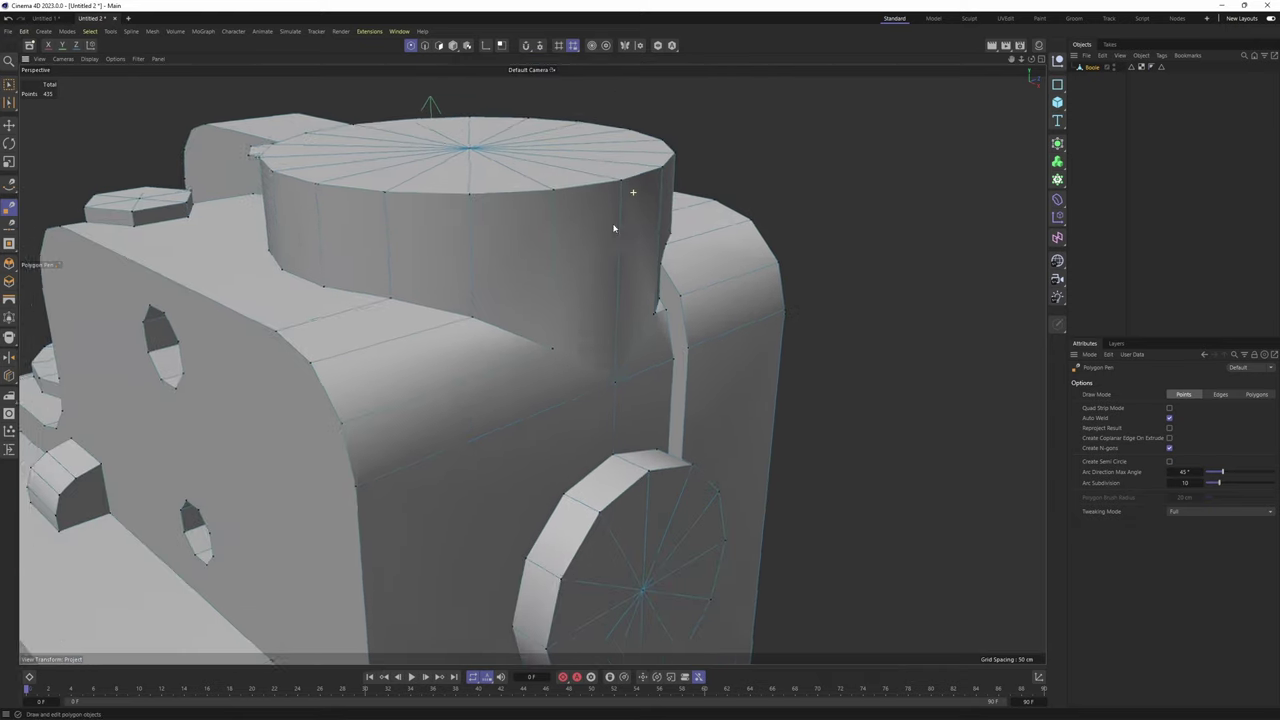
alt+drag(614, 229, 637, 363)
scroll(543, 322, up, 10)
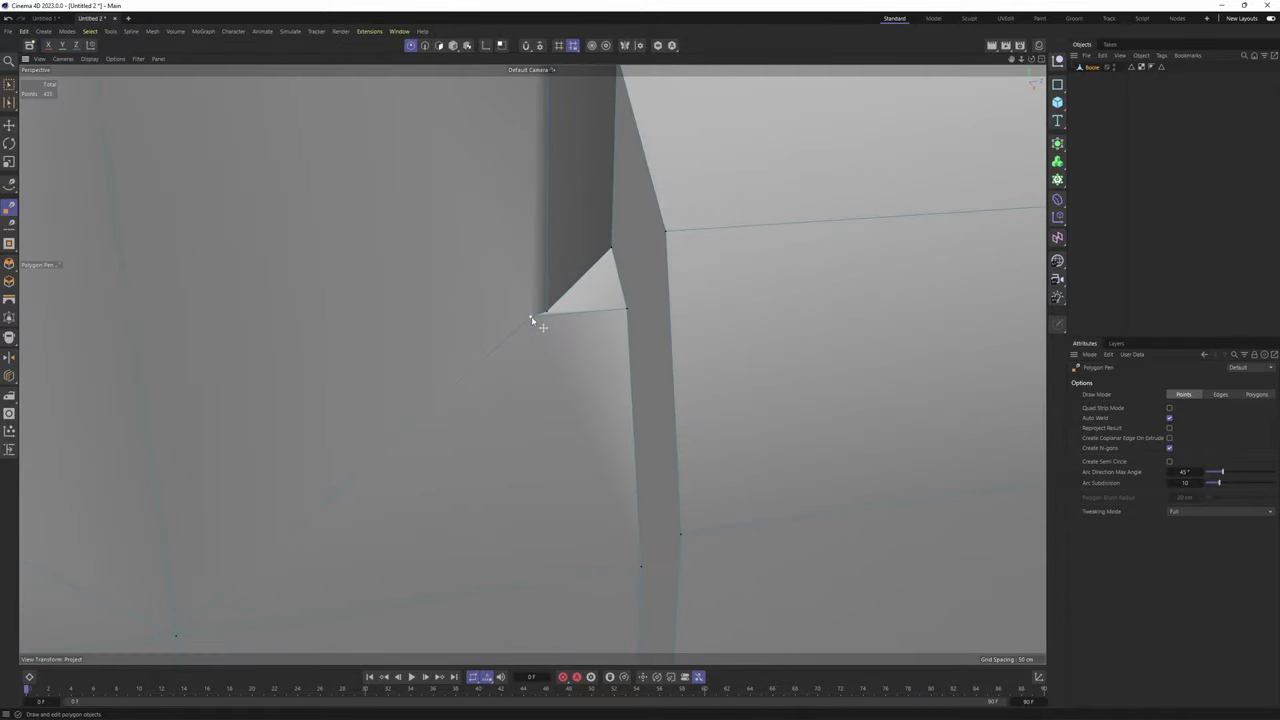
drag(532, 317, 561, 265)
scroll(565, 284, down, 4)
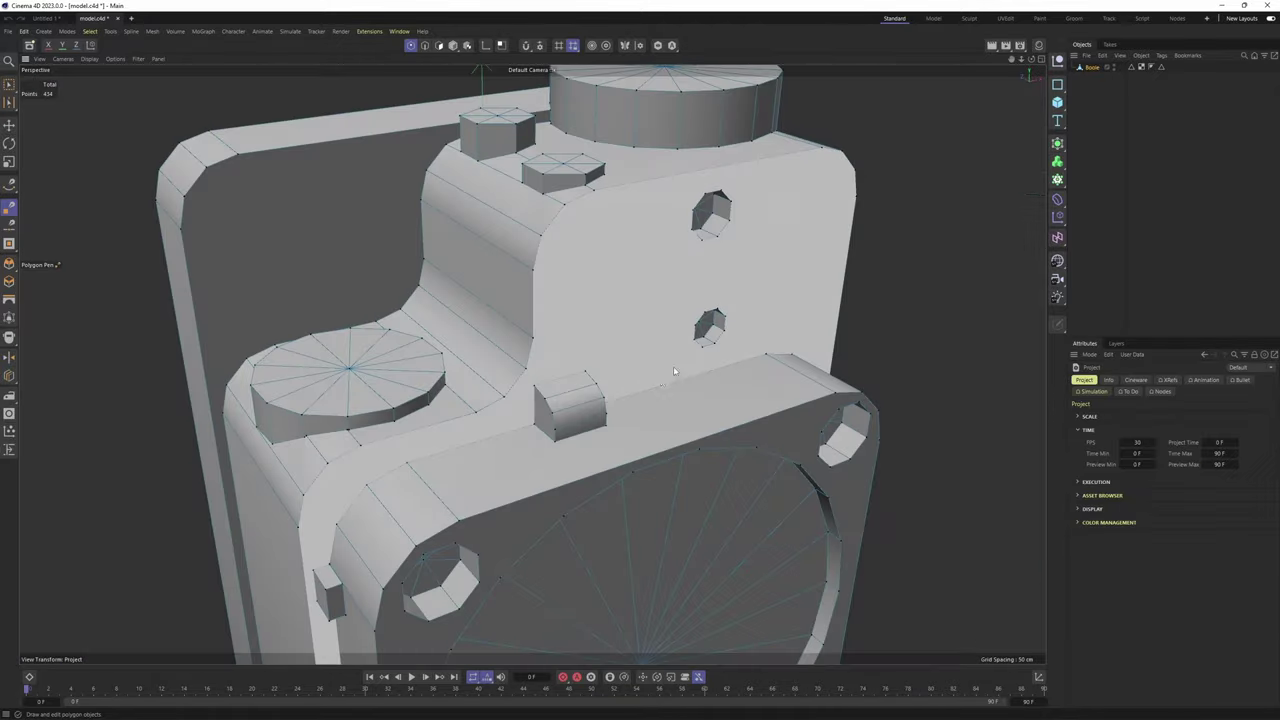
With the Polygon Pen, cut an edge from the front panel's rounded upper-left corner to the adjacent screw hole's upper vertex
alt+drag(600, 250, 552, 220)
scroll(486, 220, up, 3)
mouse_move(432, 222)
alt+mouse_down()
mouse_move(422, 238)
mouse_move(423, 219)
alt+mouse_up()
scroll(425, 232, up, 3)
click(419, 218)
click(436, 250)
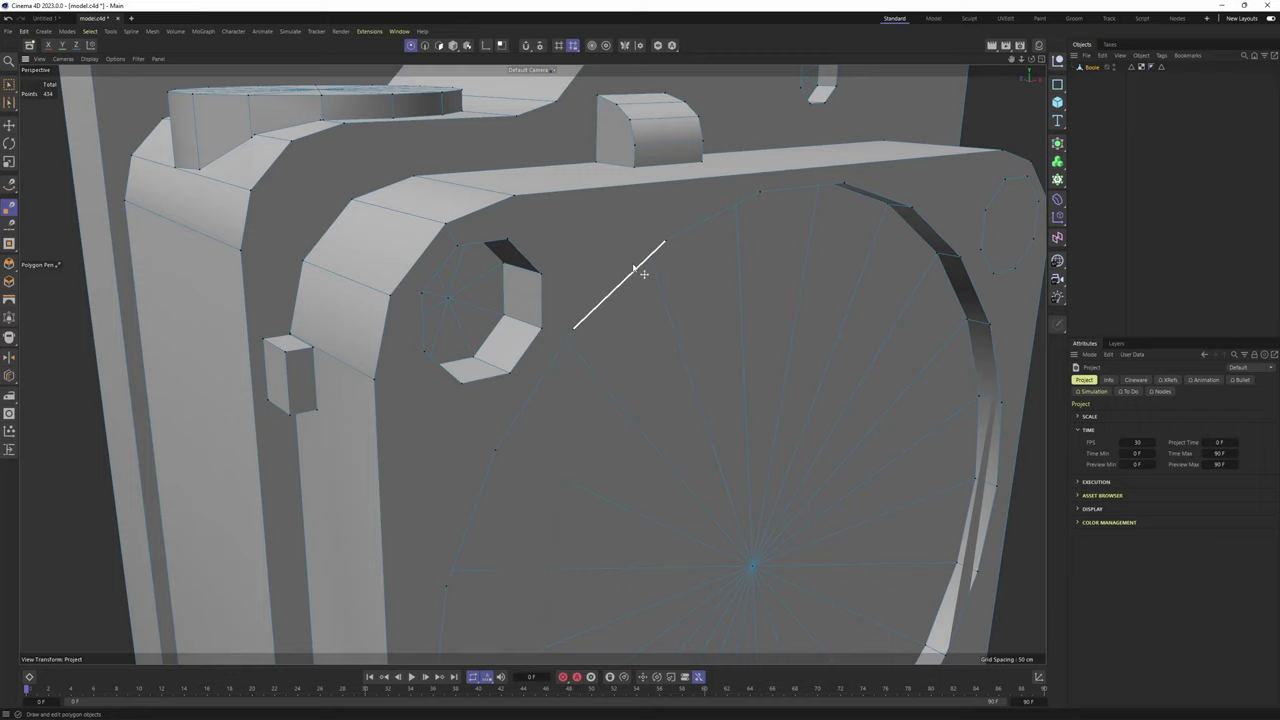
click(639, 267)
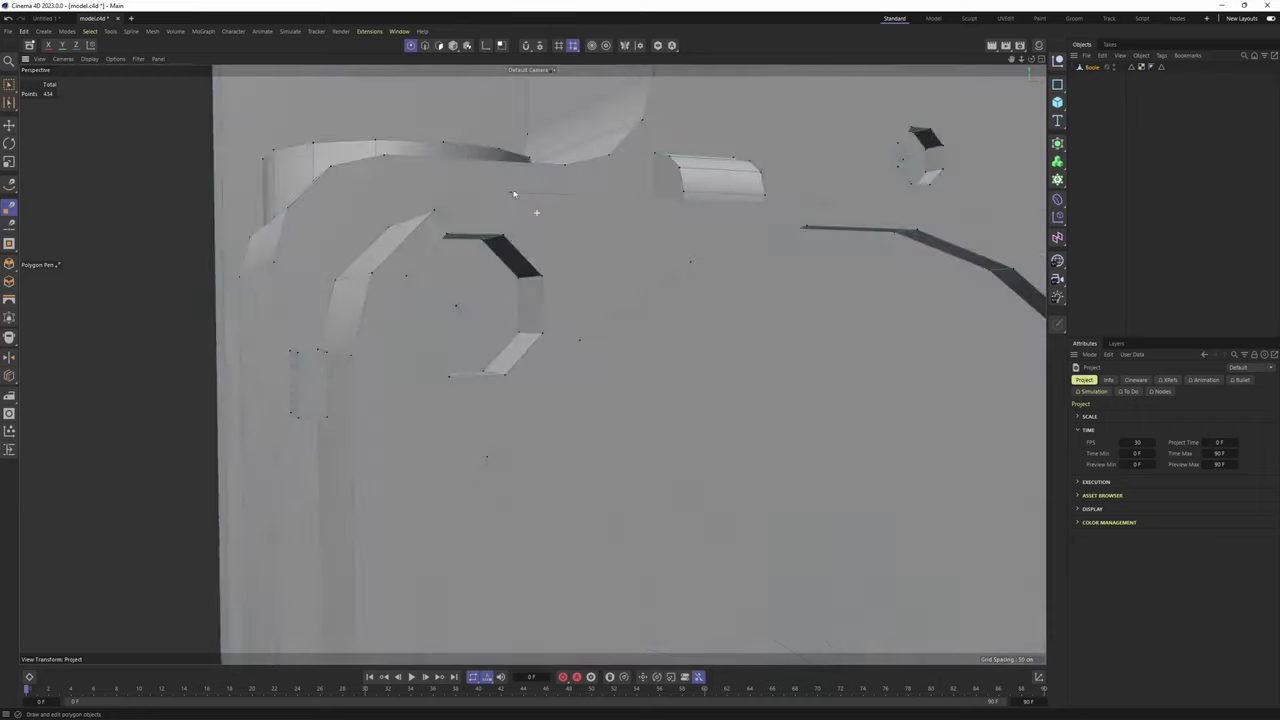
alt+drag(513, 193, 523, 202)
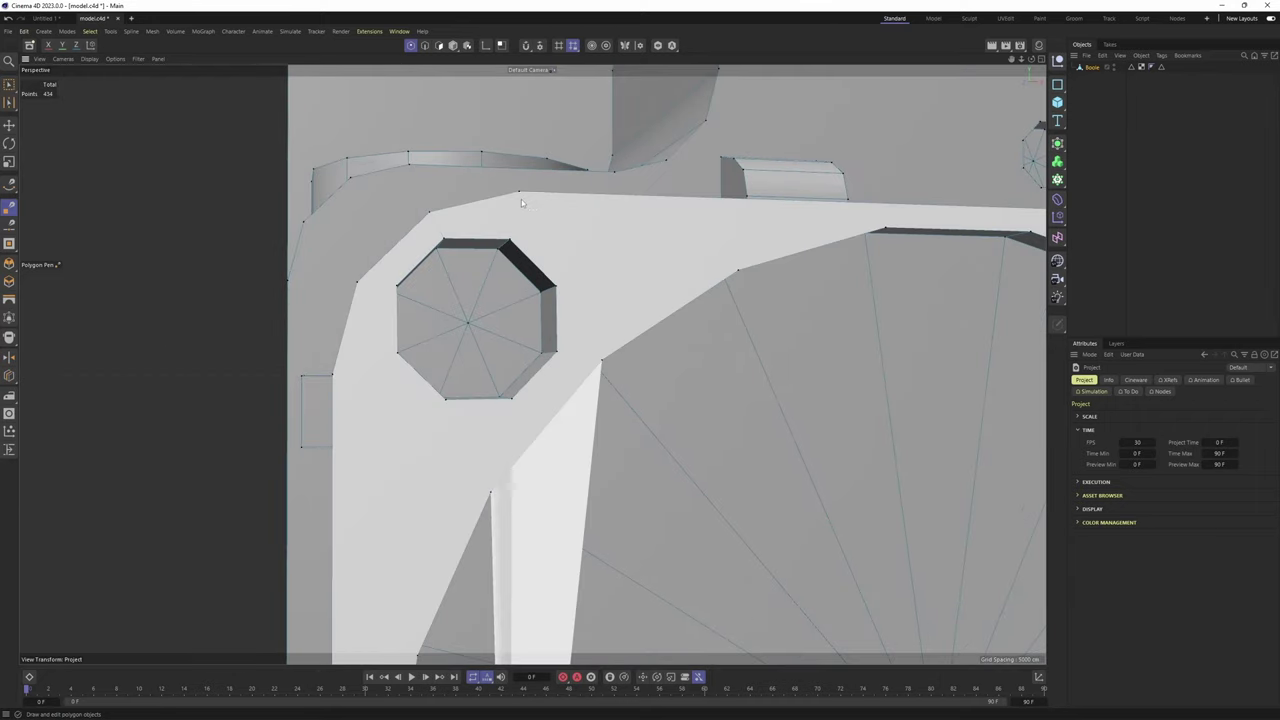
Cut further edges from the front panel's rounded corner to the remaining upper and left vertices of the screw hole
click(521, 192)
click(508, 242)
mouse_move(508, 246)
alt+mouse_down()
mouse_move(478, 224)
mouse_move(488, 240)
alt+mouse_up()
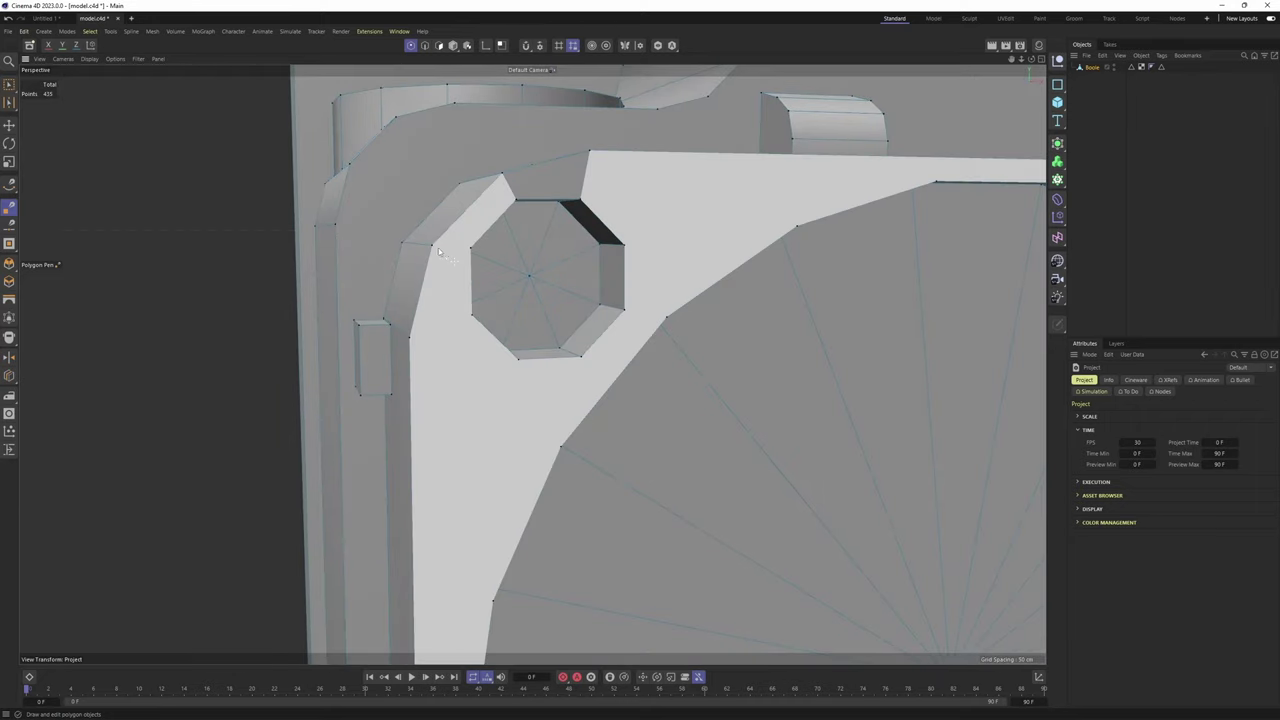
click(433, 247)
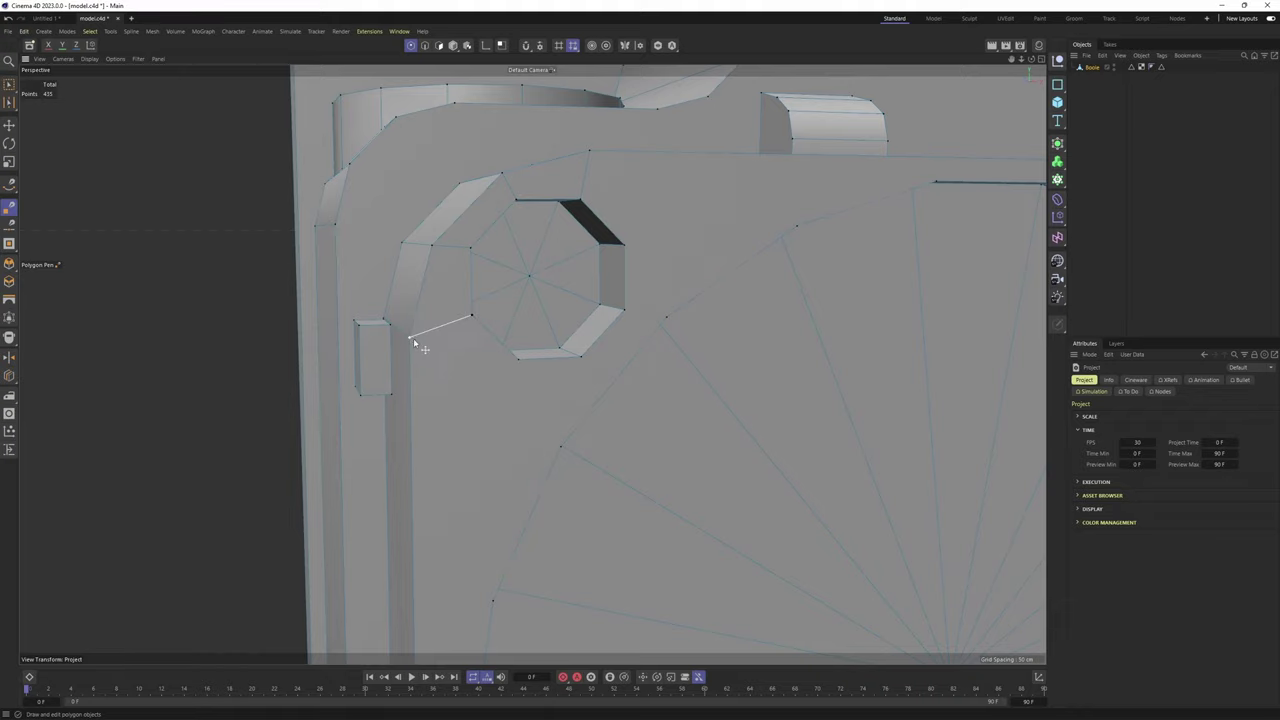
click(410, 338)
Remove the stray point on the rear edge of the front panel's top strip, beside the rounded corner
alt+middle_drag(590, 353, 531, 363)
alt+drag(529, 246, 506, 257)
alt+middle_drag(518, 213, 463, 254)
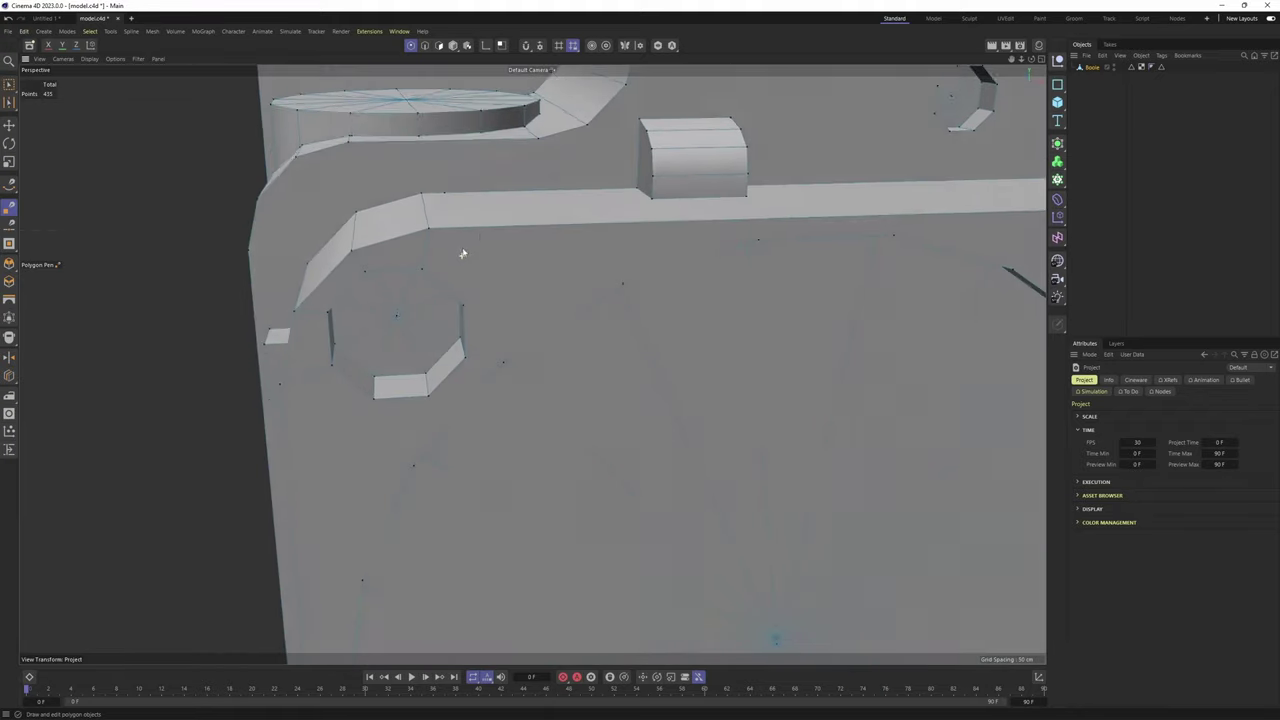
mouse_move(457, 242)
alt+mouse_down()
mouse_move(447, 266)
mouse_move(443, 229)
alt+mouse_up()
ctrl+click(411, 221)
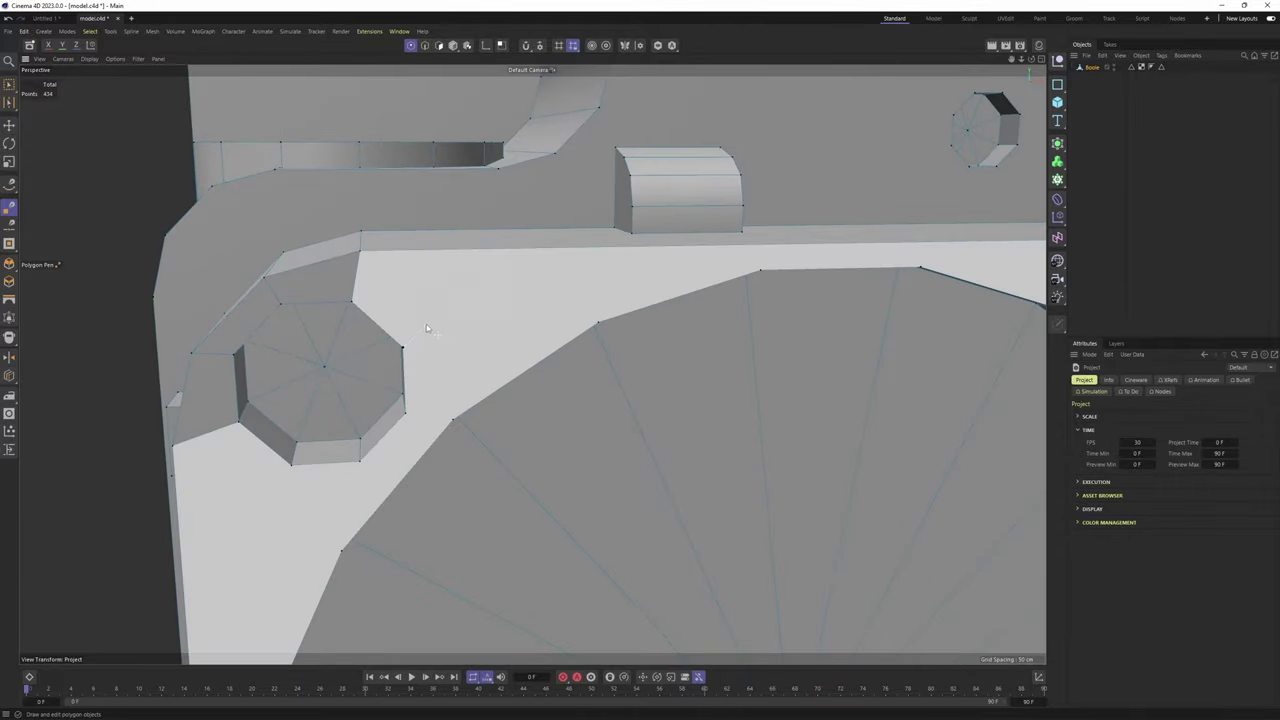
Cut two edges connecting the screw hole's lower-right vertices to the nearest vertices of the speaker recess rim
alt+drag(433, 331, 410, 237)
click(409, 310)
click(457, 320)
click(392, 258)
click(371, 351)
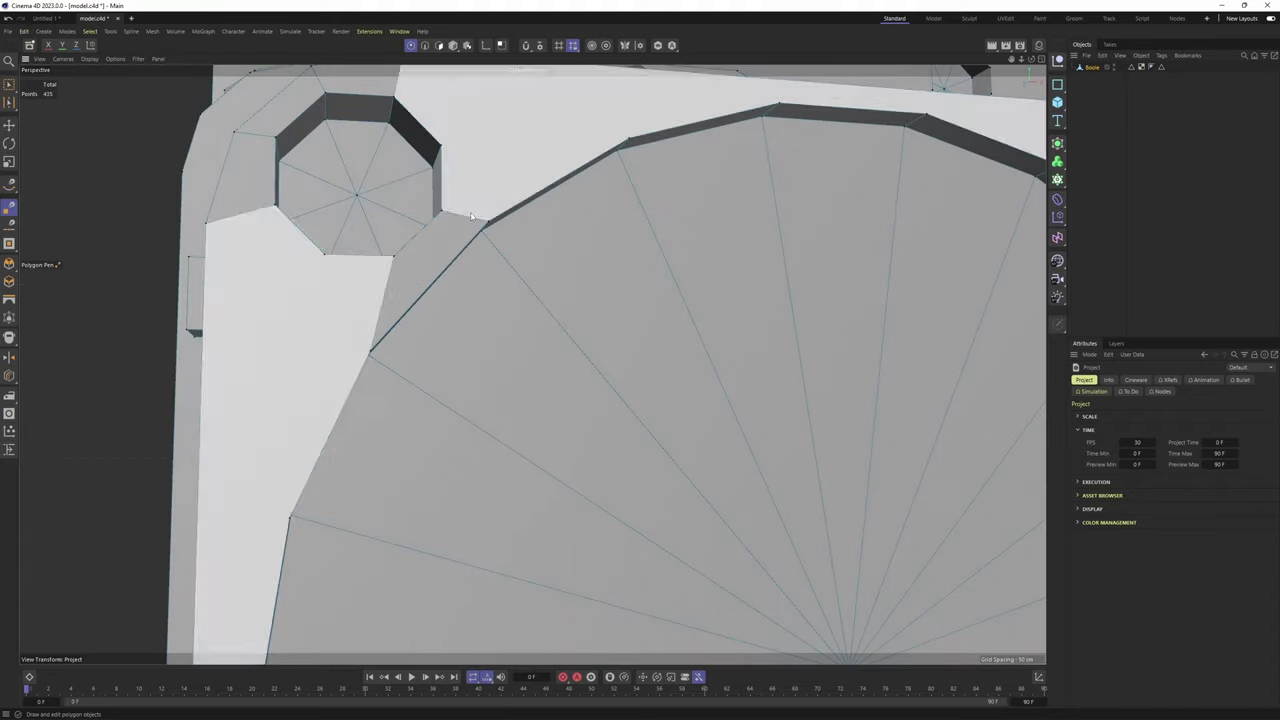
Cut an edge from the screw hole's upper-right vertex to the panel's top edge, continuing across the top strip to its rear edge
alt+drag(445, 185, 434, 381)
click(406, 390)
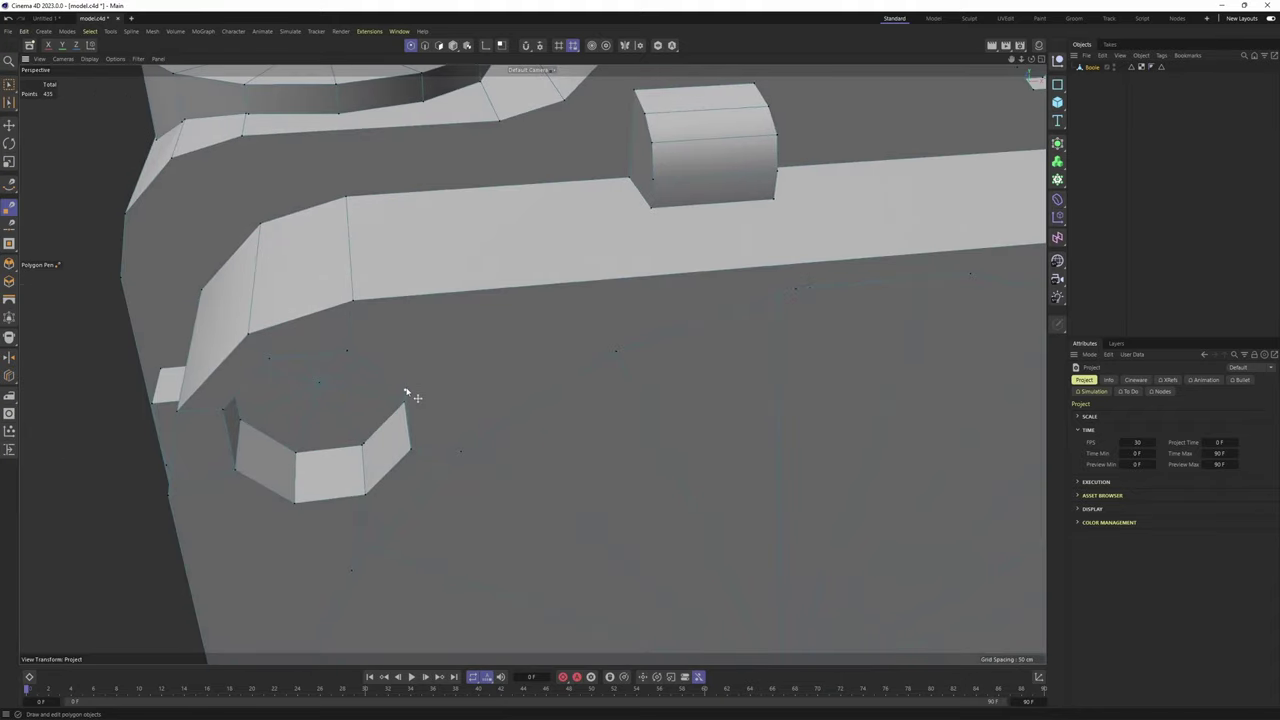
click(455, 295)
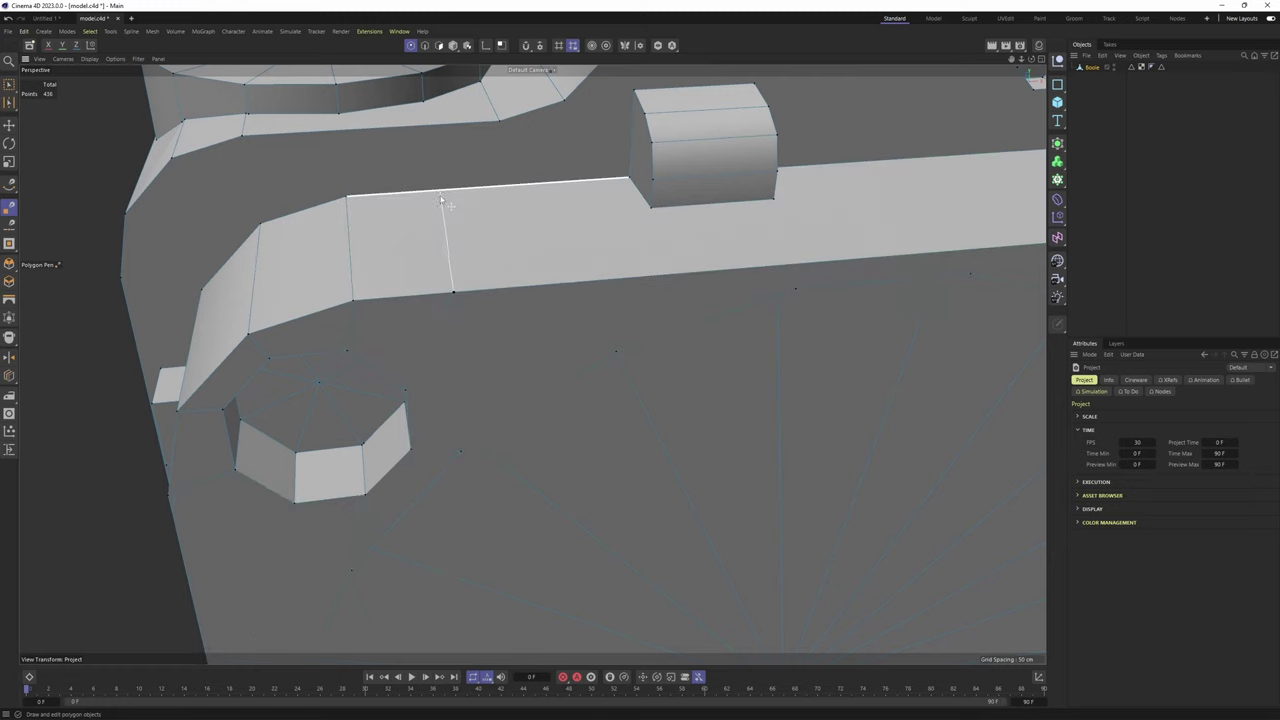
click(438, 196)
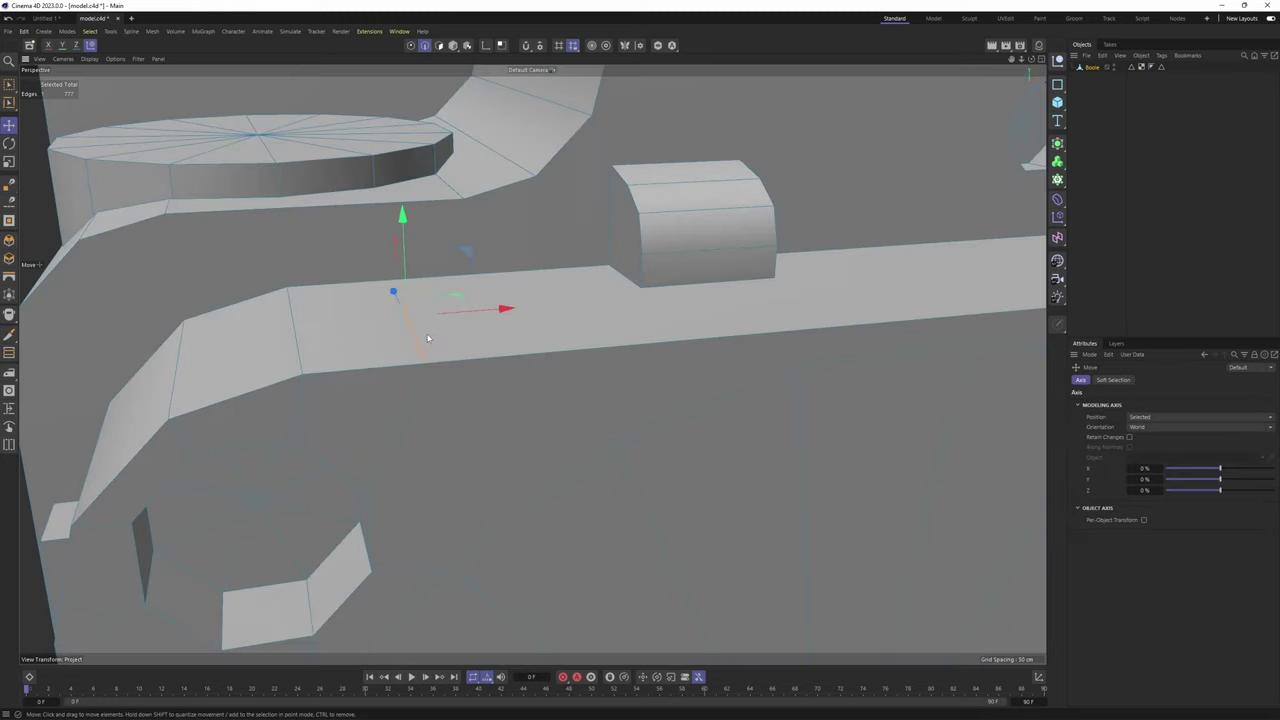
Examine the selected support edge on the front panel's top strip and its spacing from the rounded corner
mouse_move(426, 337)
alt+mouse_down()
mouse_move(438, 304)
mouse_move(438, 324)
mouse_move(421, 322)
alt+mouse_up()
scroll(432, 296, up, 1)
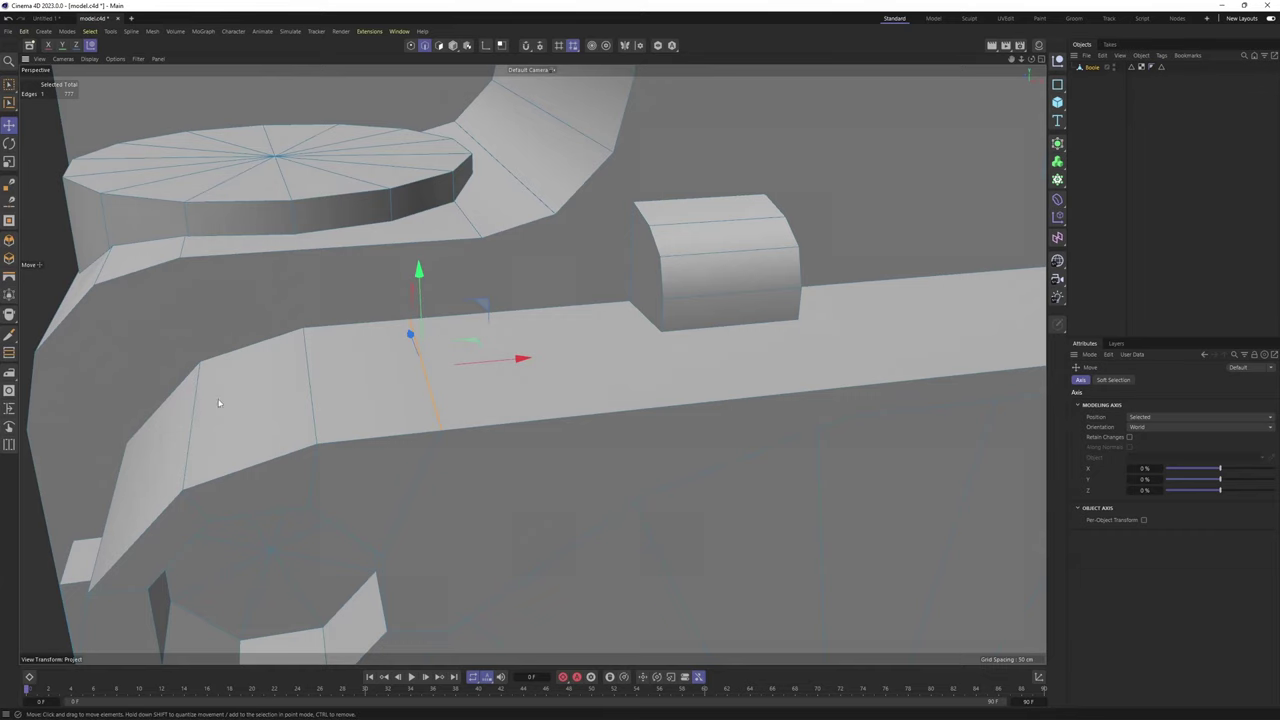
scroll(414, 410, down, 1)
alt+middle_drag(414, 410, 508, 324)
alt+drag(428, 284, 443, 299)
alt+middle_drag(436, 349, 434, 373)
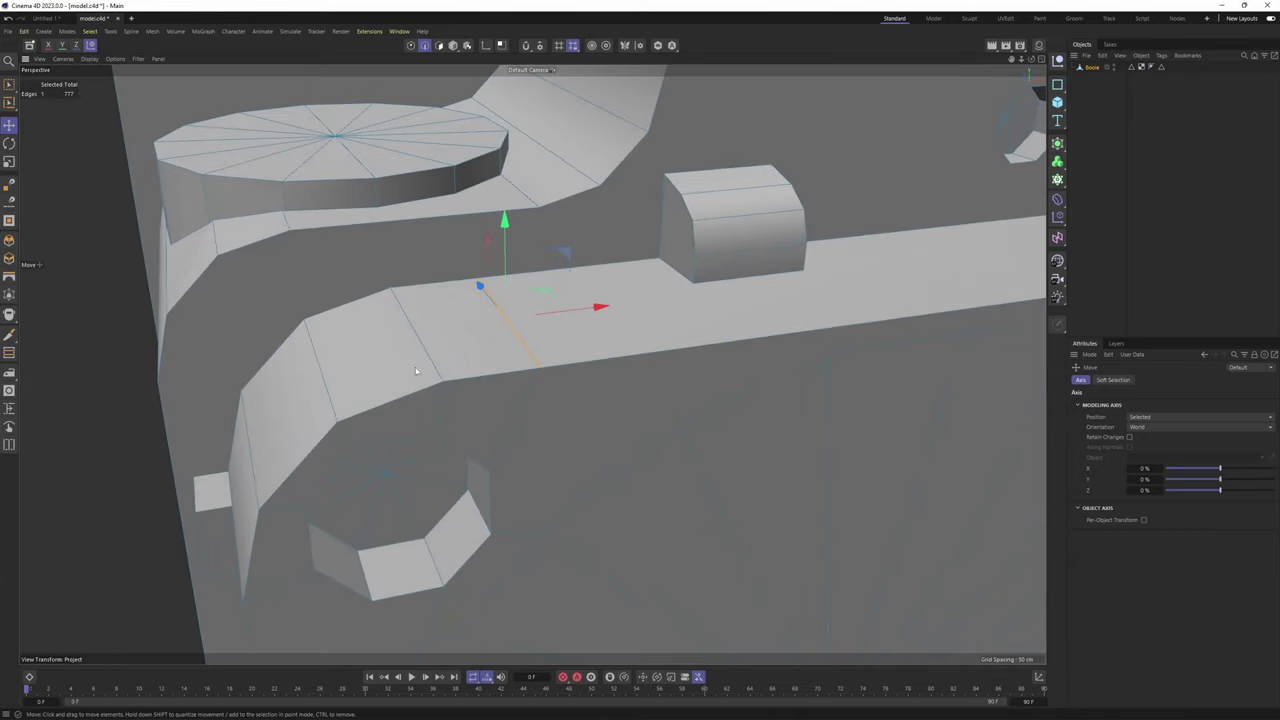
alt+middle_drag(541, 205, 543, 177)
alt+drag(543, 177, 491, 232)
Try cutting support edges with the Polygon Pen across the rear plate's side and top strips, next to its rounded corner
key(m)
key(e)
scroll(560, 223, down, 2)
scroll(574, 183, down, 2)
alt+middle_drag(491, 232, 500, 474)
alt+drag(607, 195, 660, 186)
scroll(575, 193, up, 3)
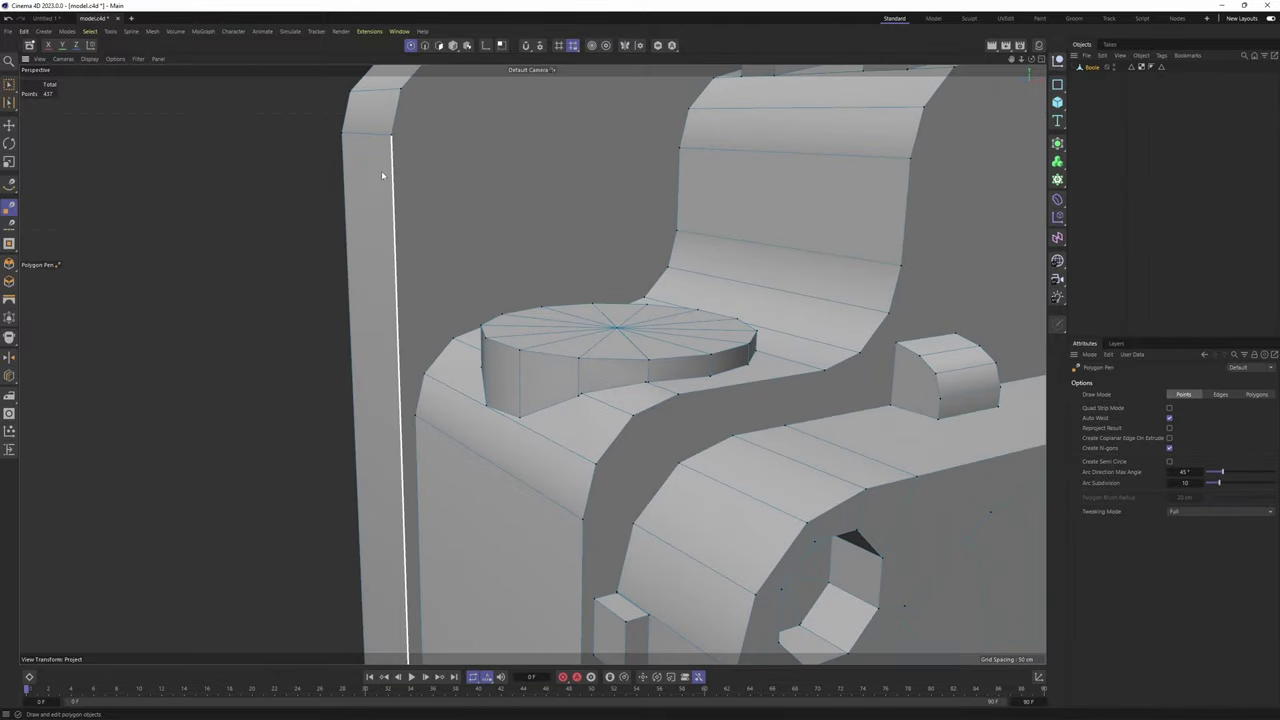
alt+drag(452, 178, 519, 199)
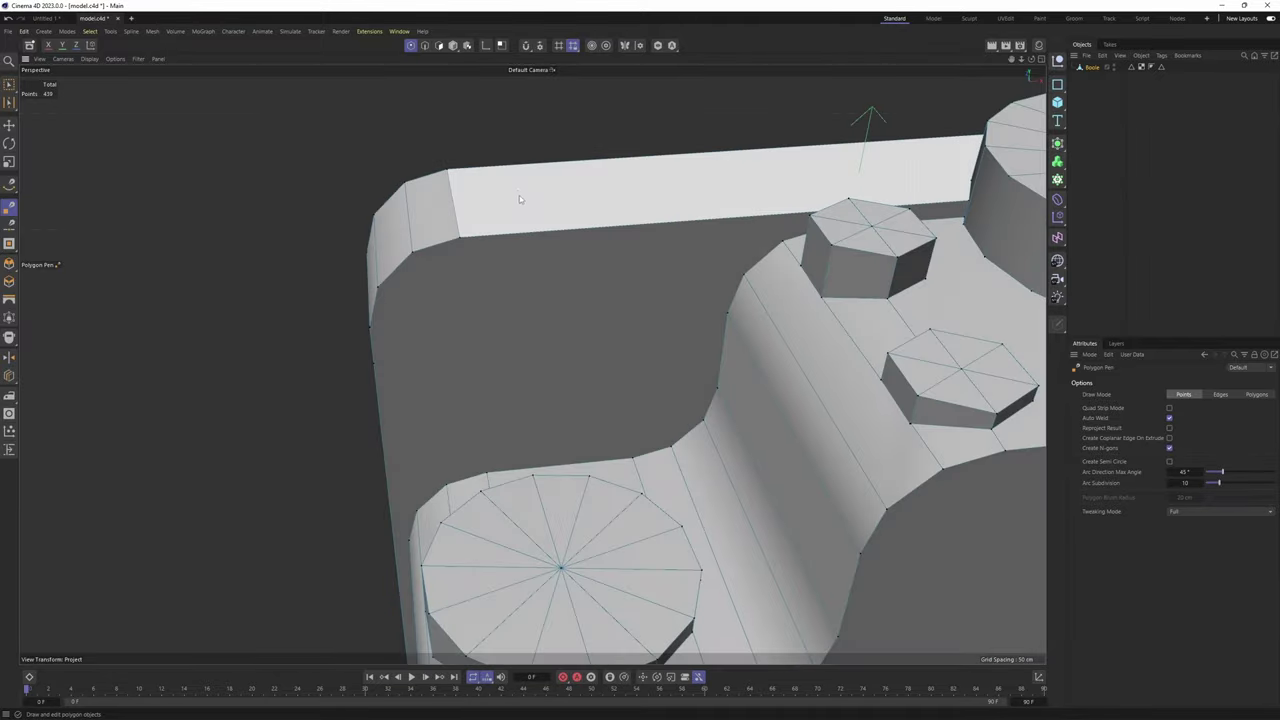
click(500, 167)
click(514, 235)
Try cutting a support edge on the housing's top face beside the small front knob
alt+middle_drag(968, 337, 587, 196)
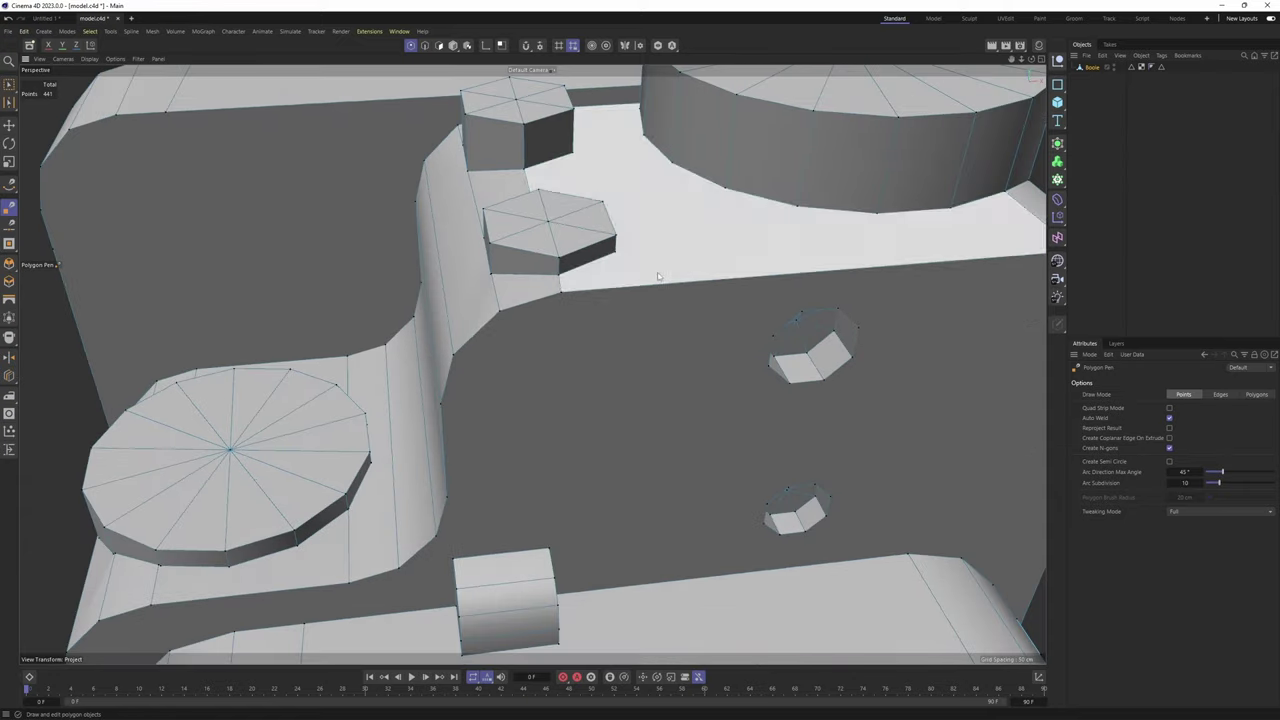
alt+drag(657, 277, 620, 256)
click(623, 246)
click(630, 284)
Try cutting a support edge across the main body's side face just below its rounded corner
alt+drag(599, 307, 449, 326)
alt+middle_drag(285, 445, 415, 368)
alt+drag(415, 368, 394, 286)
click(187, 324)
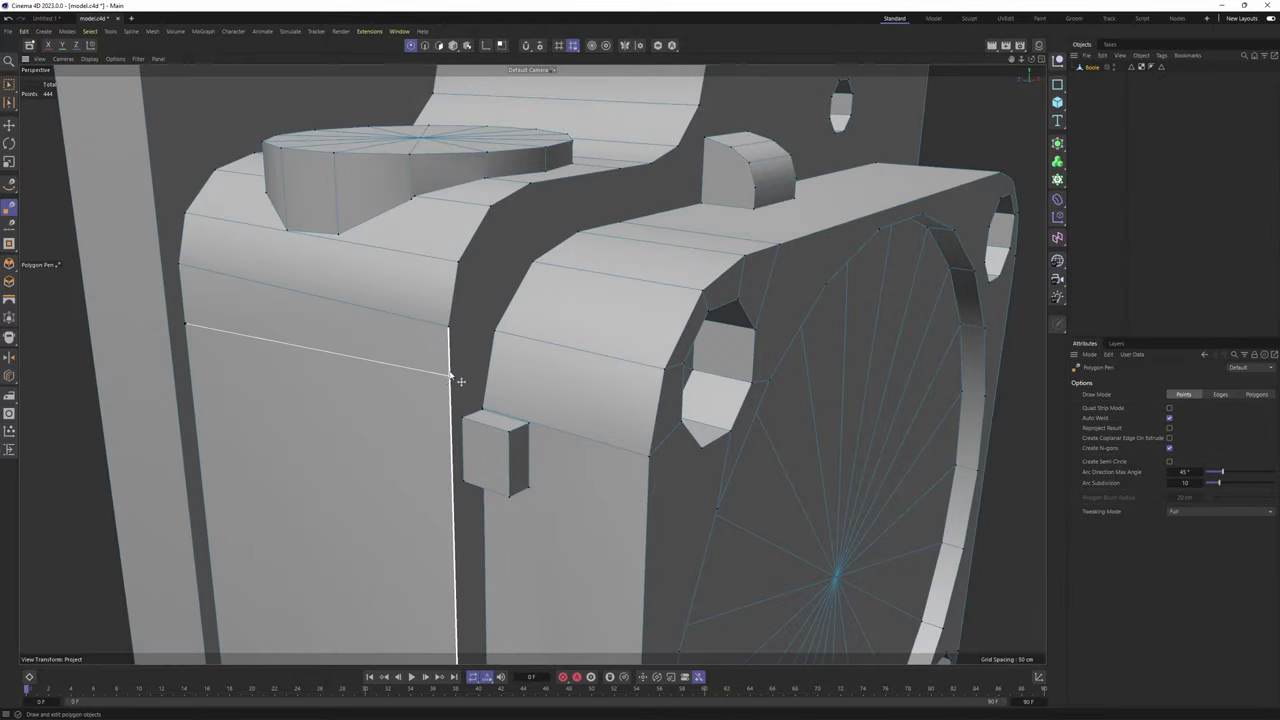
click(450, 376)
alt+drag(450, 376, 397, 363)
scroll(397, 363, down, 3)
alt+middle_drag(468, 290, 463, 394)
Undo the support-edge cuts on the body's side, the housing's top and the rear plate
key(ctrl+z)
key(ctrl+z)
key(ctrl+z)
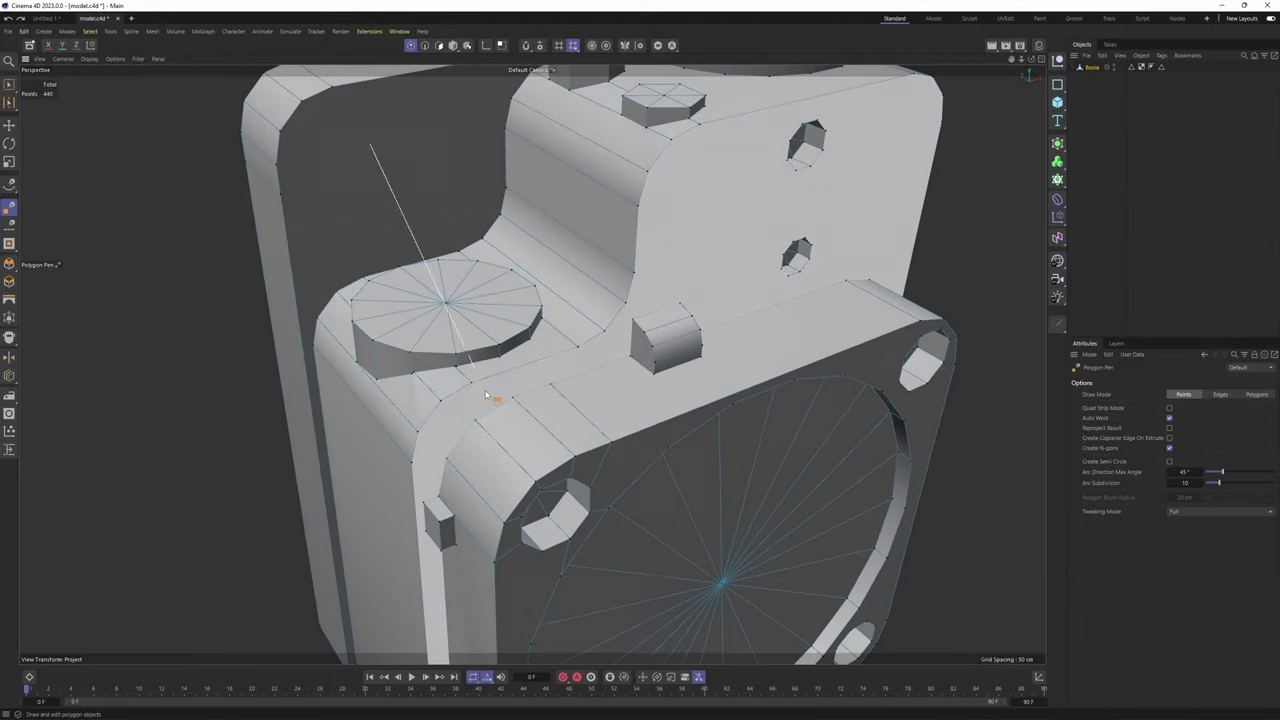
key(ctrl+z)
key(ctrl+z)
key(ctrl+z)
Cut an edge from the front end of the top strip's support edge to the nearest upper vertex of the speaker recess rim
alt+drag(482, 397, 457, 289)
scroll(465, 305, up, 3)
alt+drag(531, 363, 416, 283)
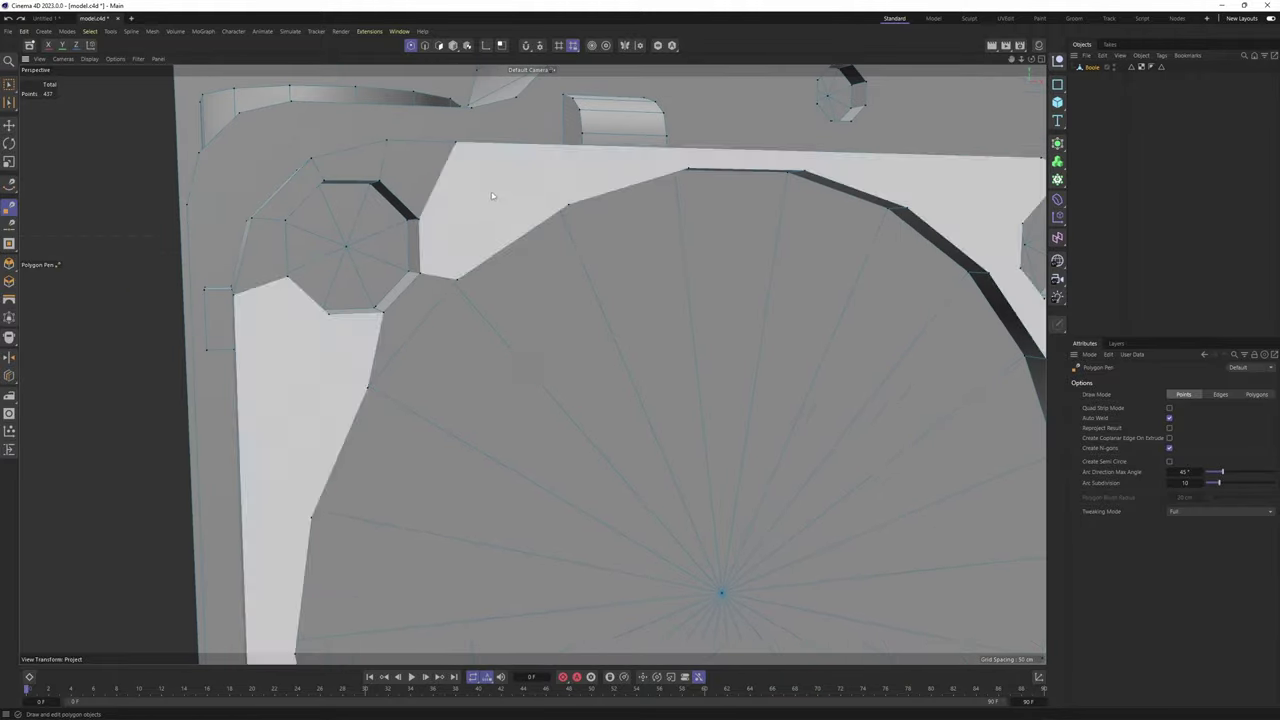
alt+drag(492, 196, 410, 228)
click(396, 217)
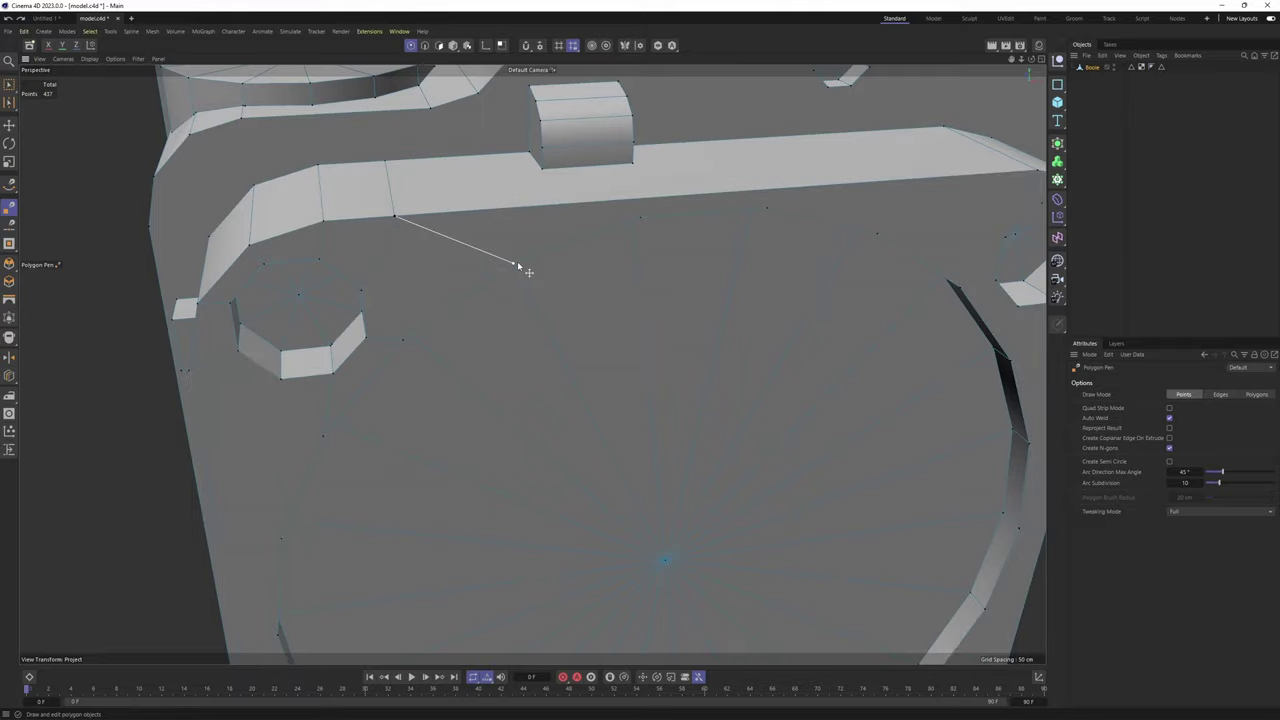
click(517, 265)
mouse_move(518, 266)
alt+mouse_down()
mouse_move(533, 168)
mouse_move(509, 286)
mouse_move(460, 310)
alt+mouse_up()
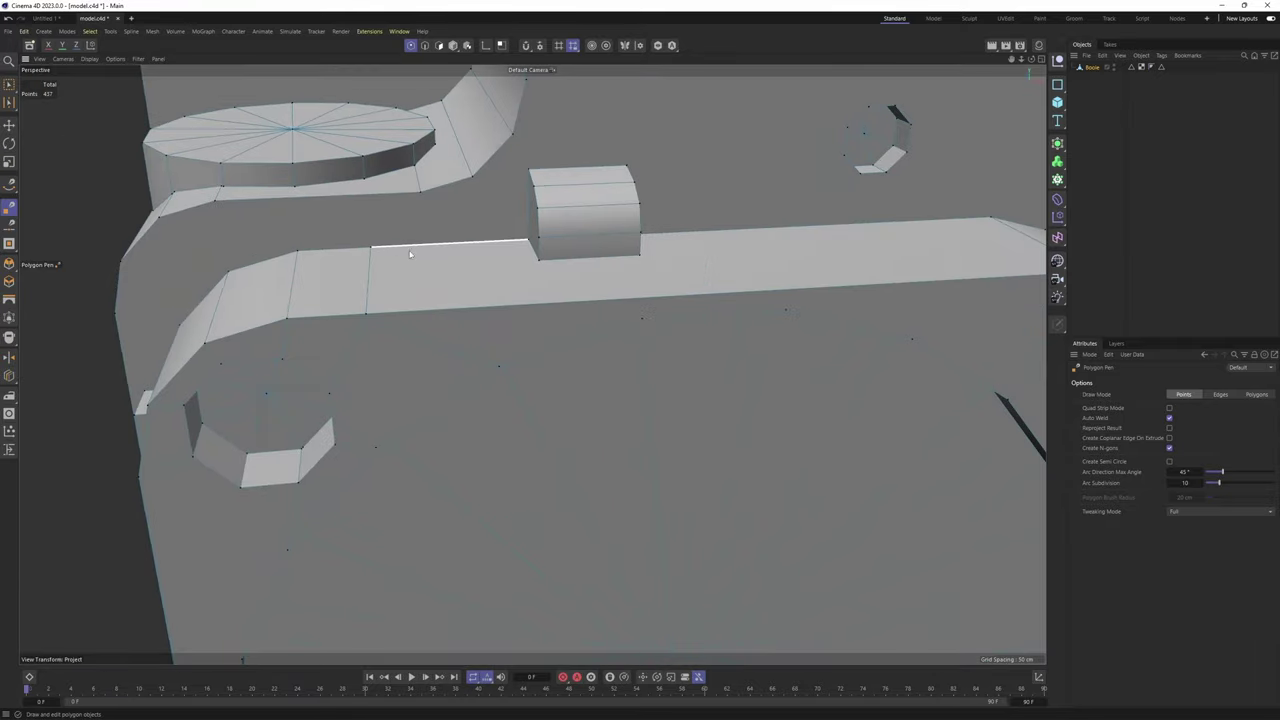
Cut edges with the Polygon Pen from the small rounded block's front corners across the top strip and from the neighbouring hole to the large circle's rim
alt+drag(410, 254, 537, 210)
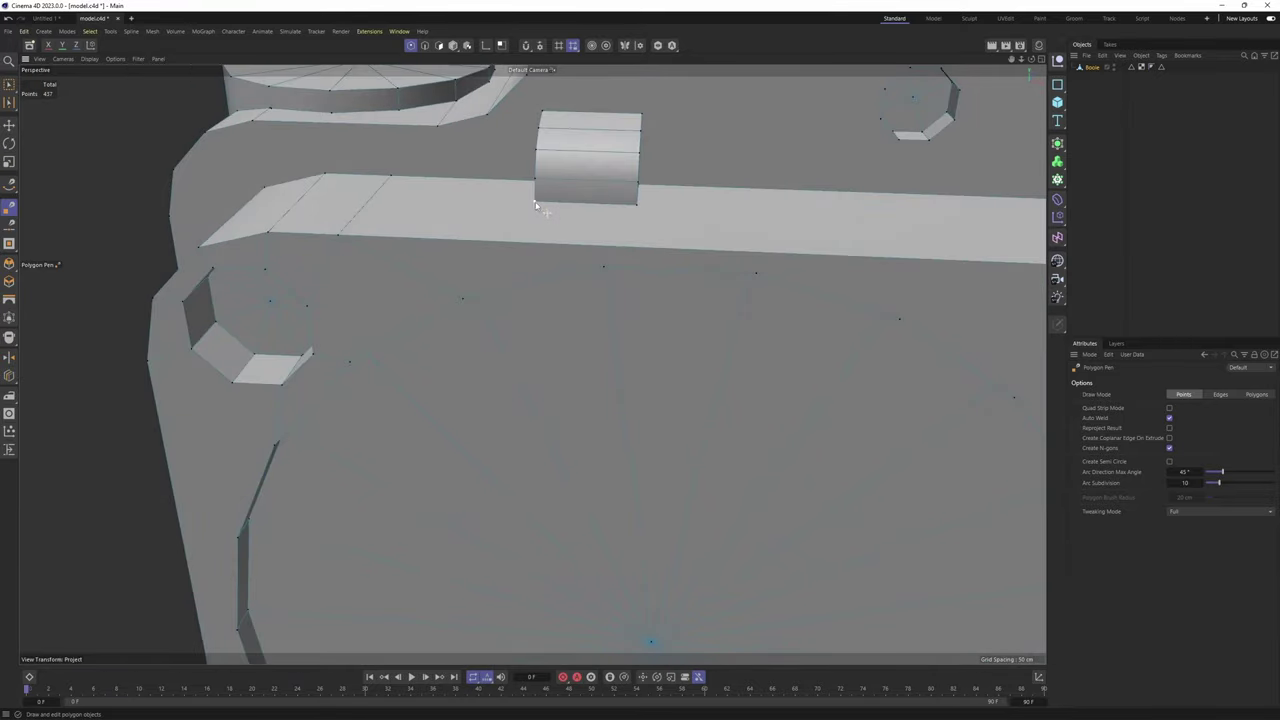
click(535, 205)
click(465, 299)
alt+drag(477, 239, 520, 206)
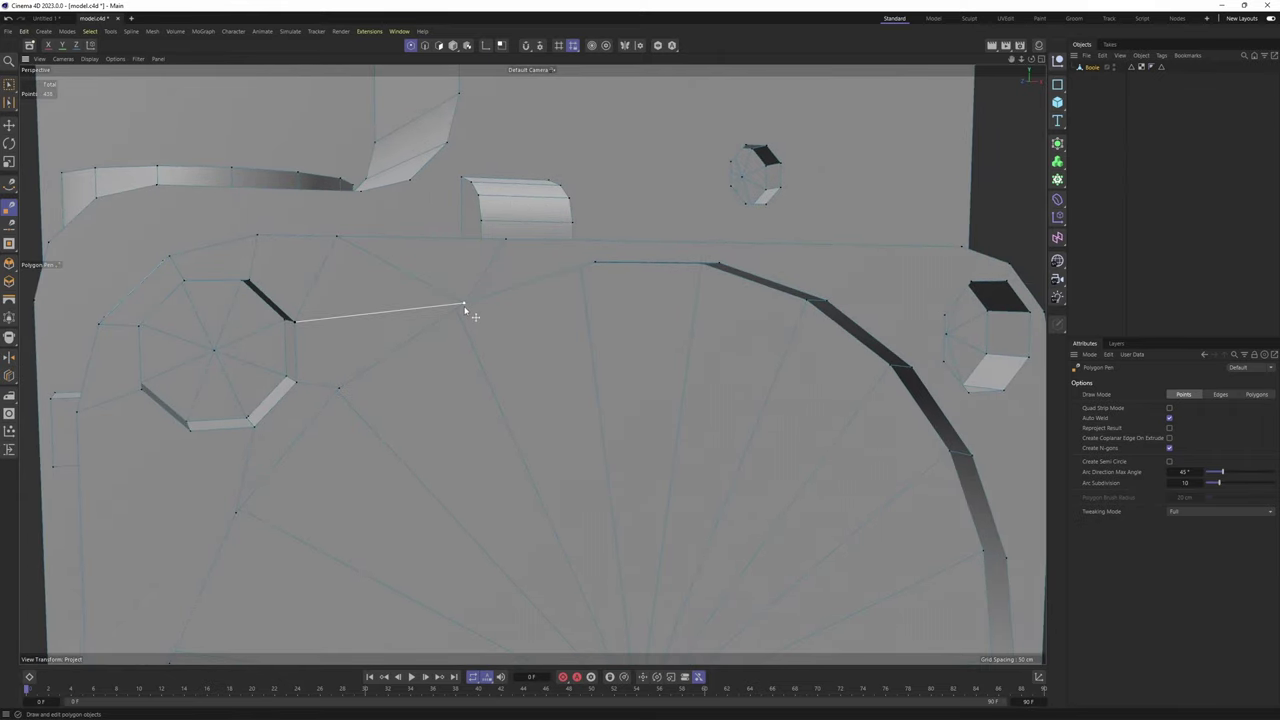
alt+drag(432, 187, 502, 289)
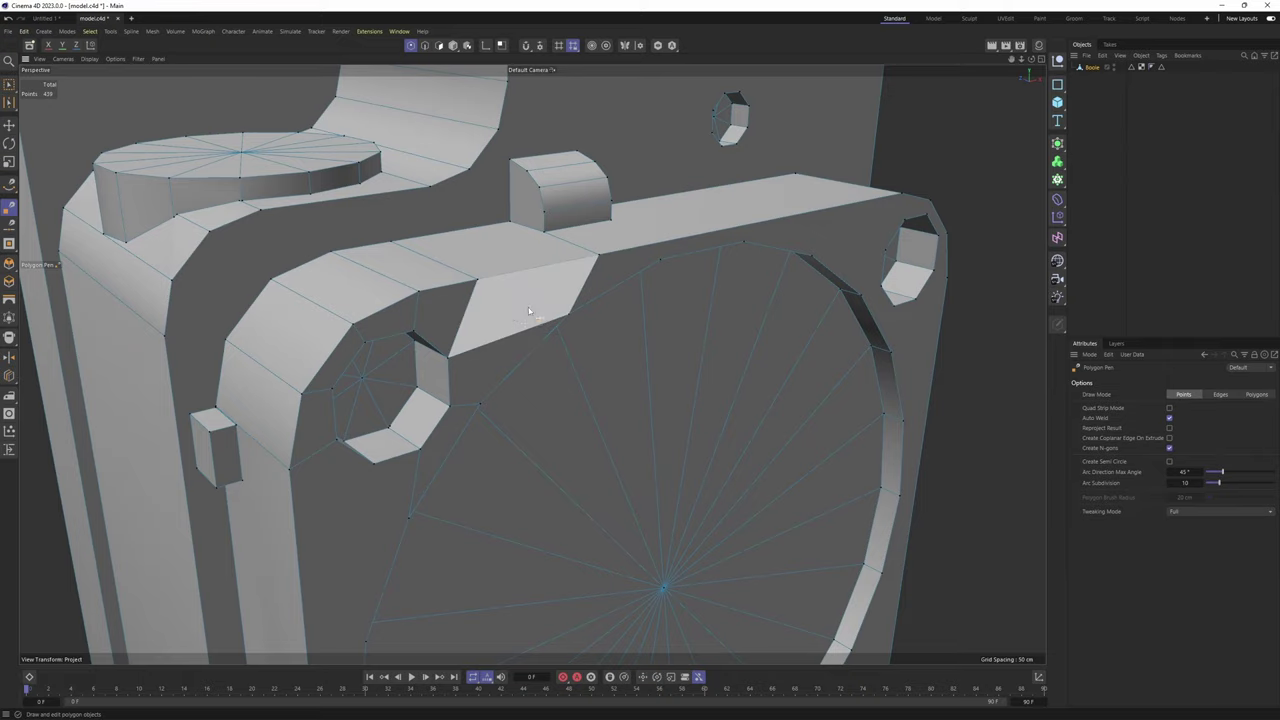
alt+drag(508, 272, 608, 375)
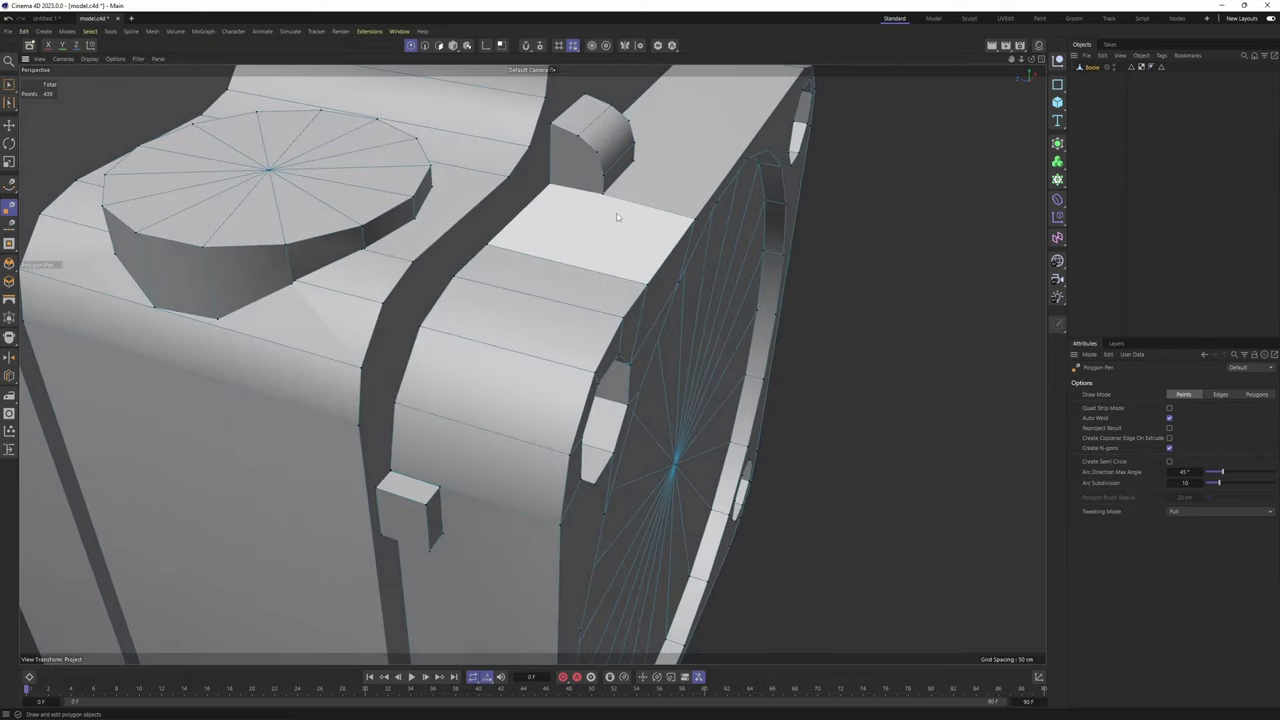
alt+drag(617, 220, 532, 374)
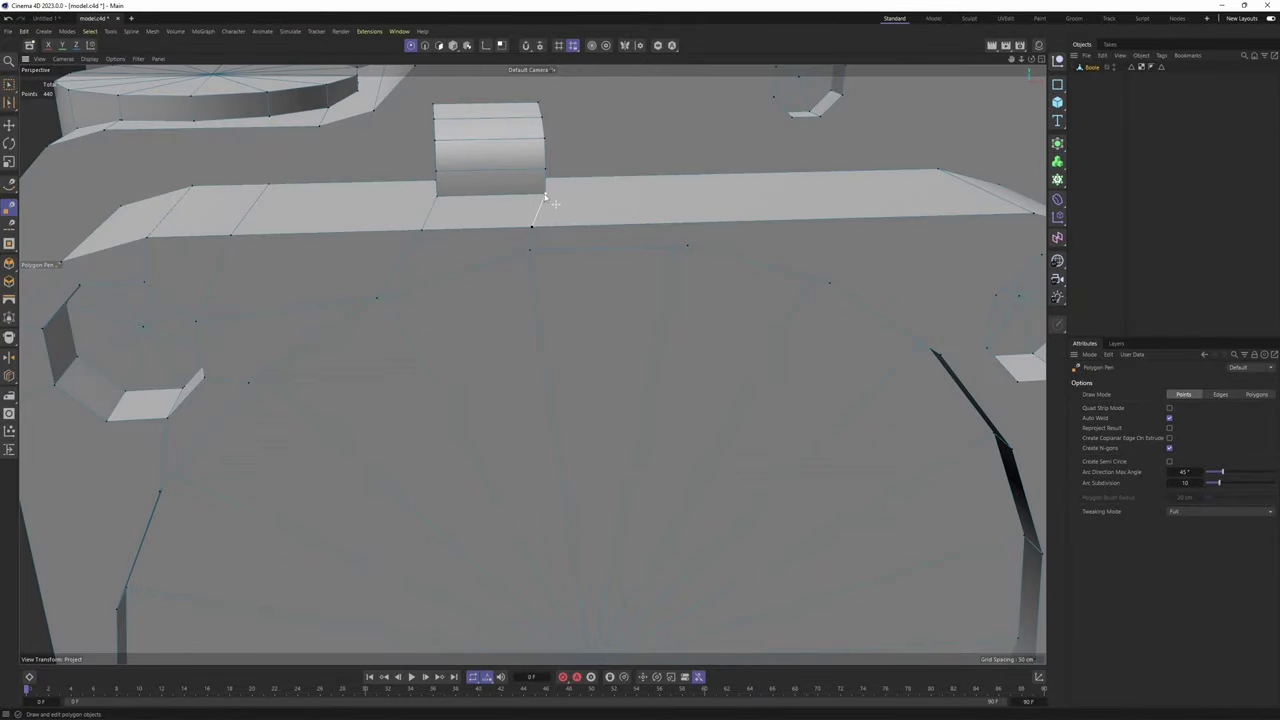
Cut an edge from the upper-left screw hole to the front face's outer edge and across the side wall to the small side block's lower corner
scroll(545, 198, down, 4)
alt+drag(521, 235, 520, 143)
alt+middle_drag(316, 288, 414, 246)
alt+drag(414, 246, 474, 198)
click(463, 187)
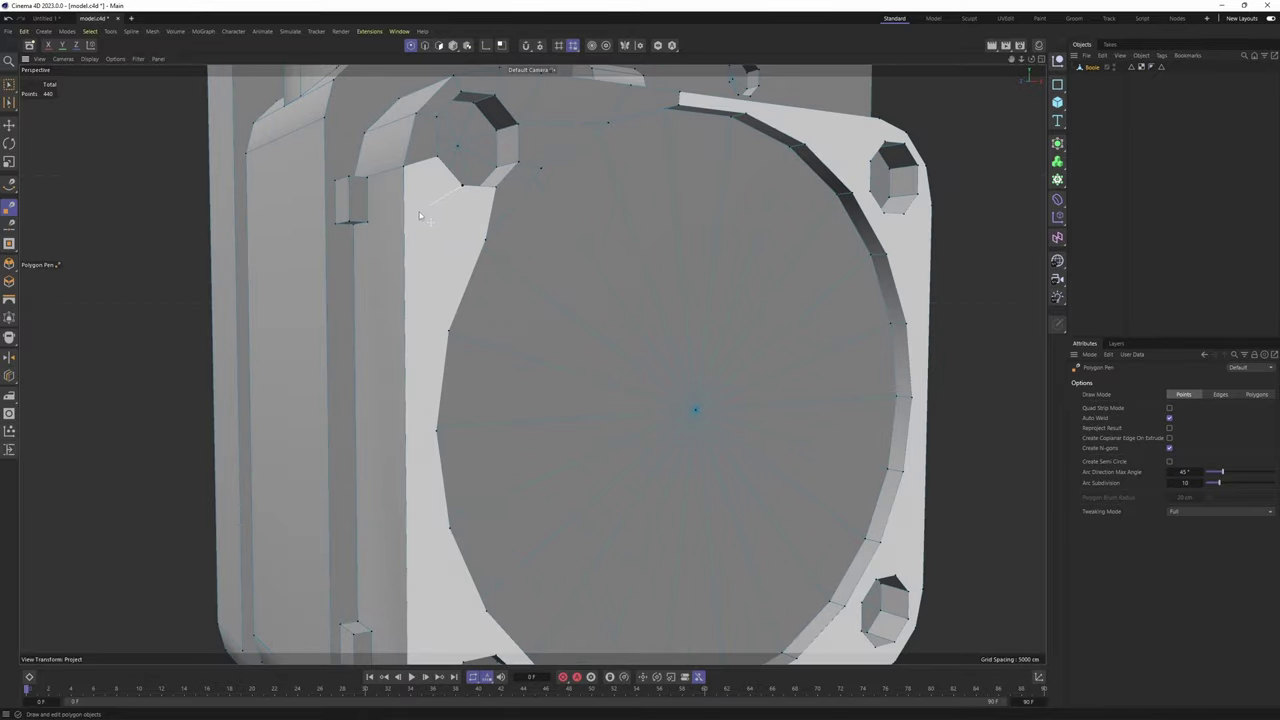
alt+drag(384, 223, 422, 223)
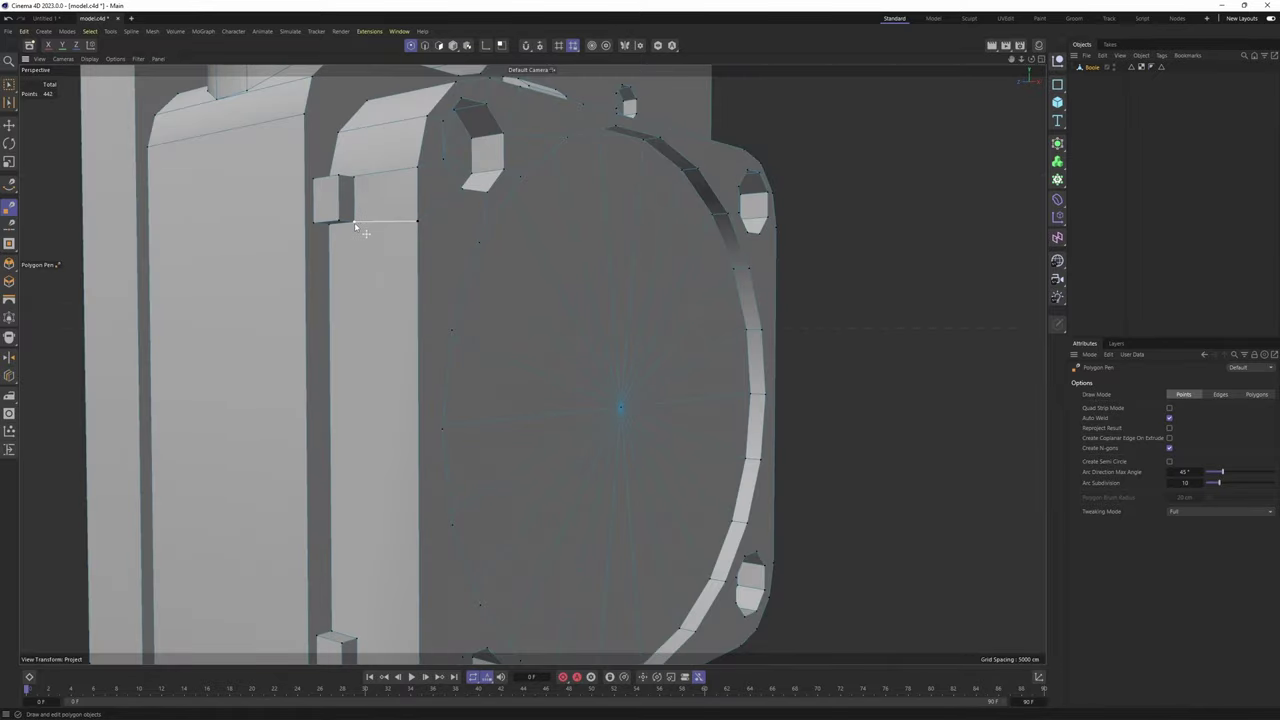
alt+drag(411, 157, 440, 190)
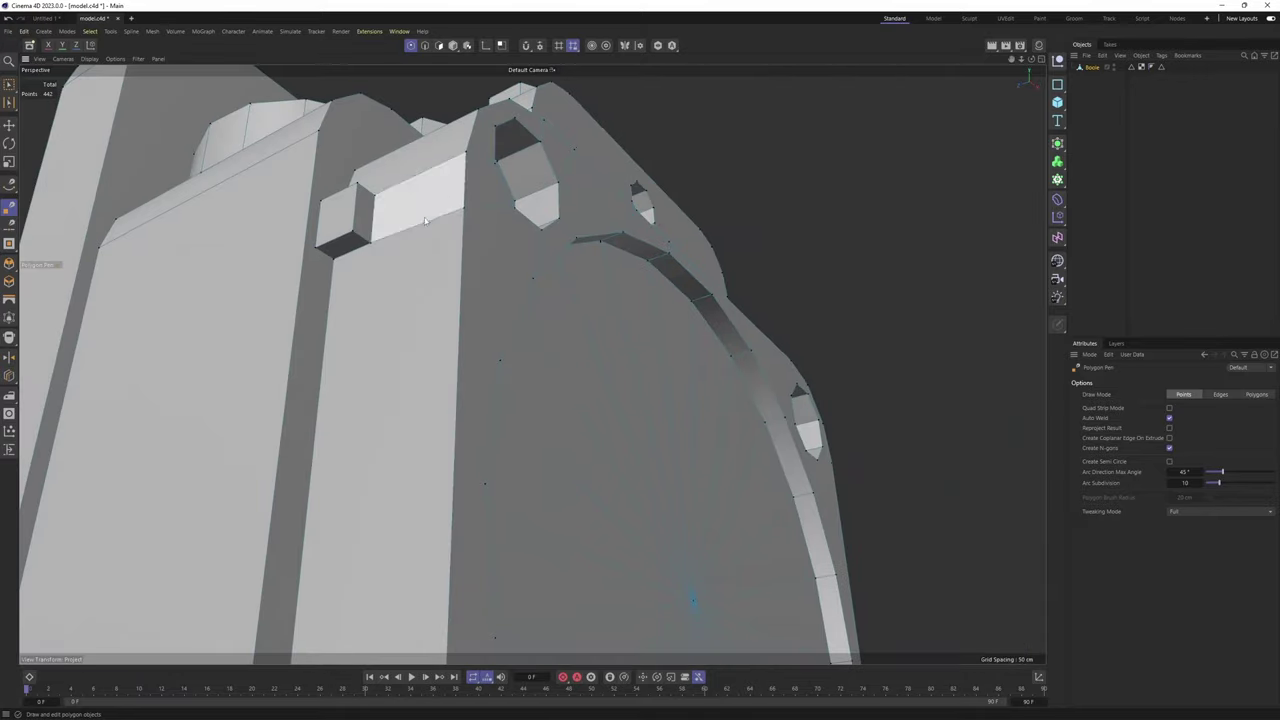
Connect the cut point on the side edge below the upper-left hole to the nearest rim point of the large circle
alt+drag(491, 237, 450, 268)
alt+middle_drag(445, 270, 334, 245)
click(295, 235)
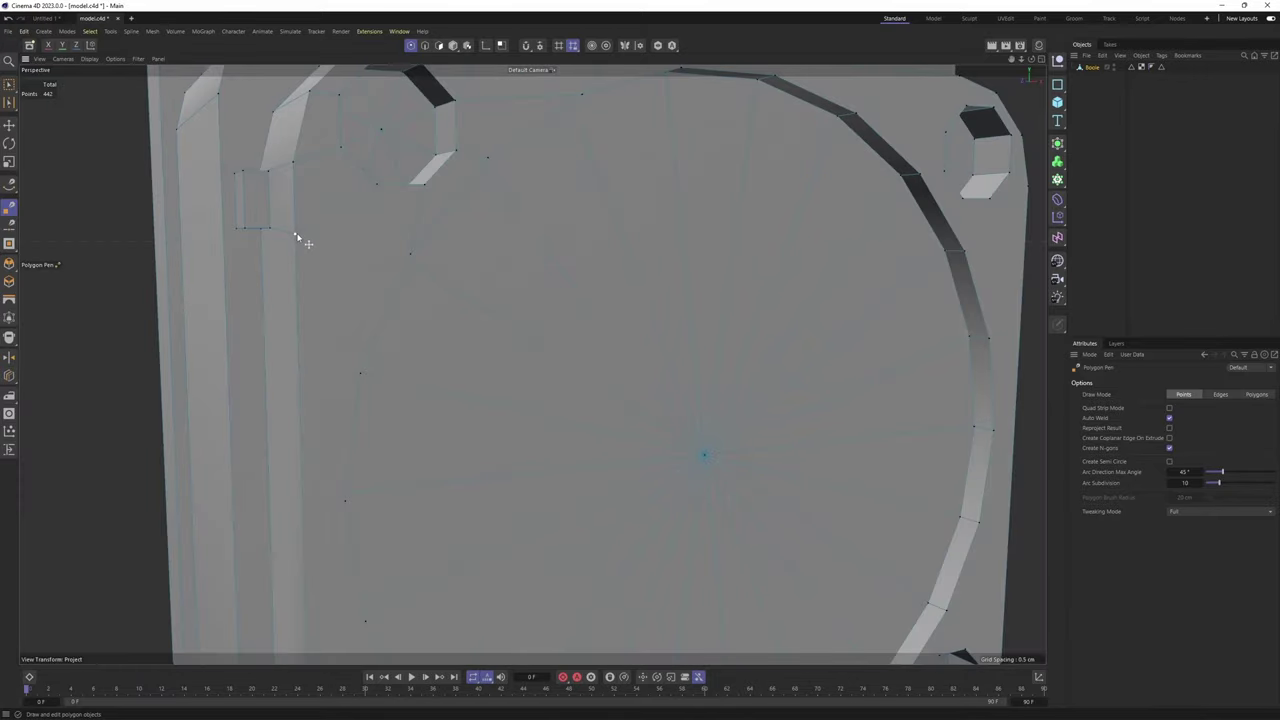
click(411, 255)
alt+middle_drag(411, 257, 432, 163)
alt+drag(432, 163, 429, 141)
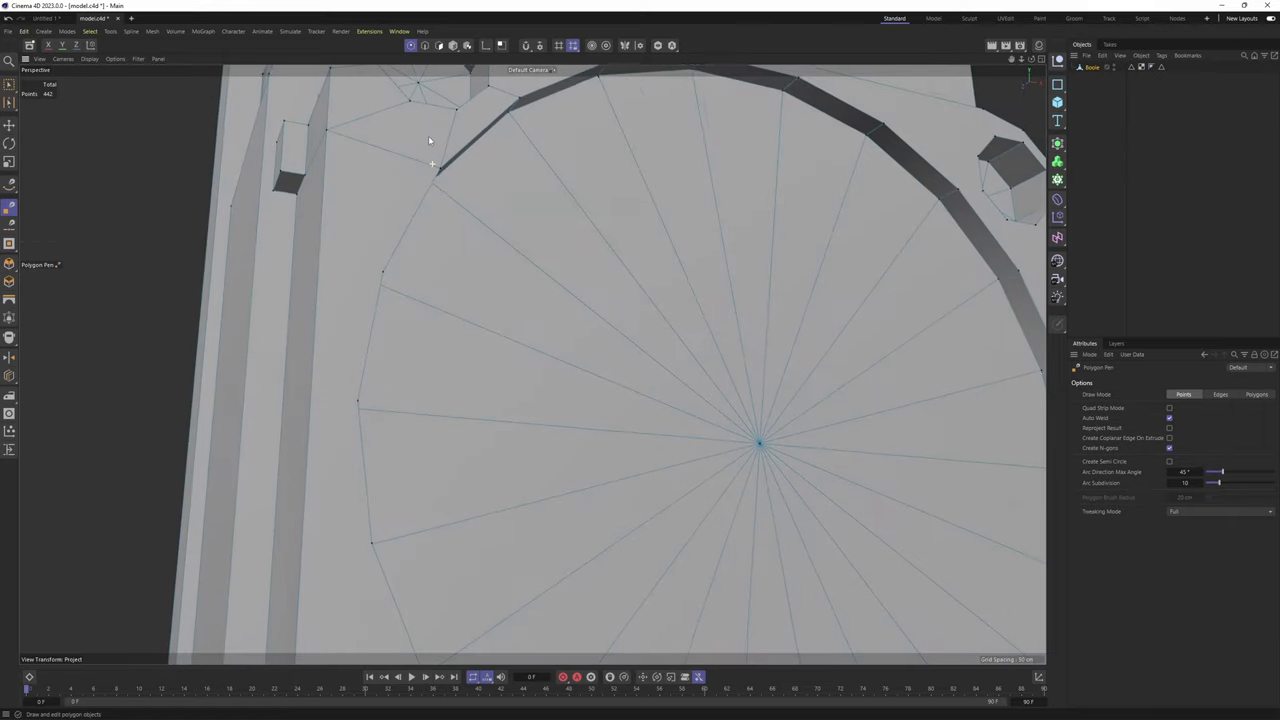
Cut an edge from the next lower rim point on the circle's left side across the front face and side wall
click(382, 271)
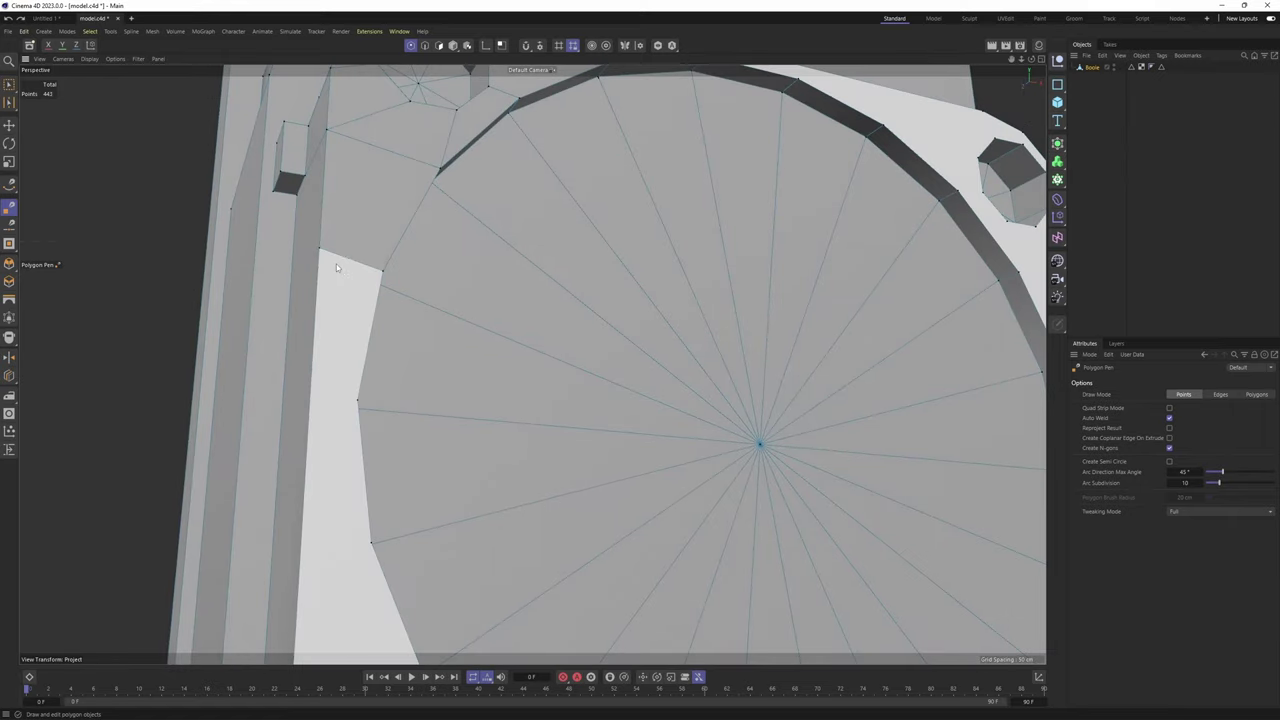
alt+drag(336, 265, 319, 251)
click(319, 248)
click(237, 258)
alt+middle_drag(237, 259, 317, 197)
alt+drag(317, 197, 278, 200)
Cut edges from the following two rim points on the circle's left side outward across the front face and side wall
alt+middle_drag(369, 374, 428, 268)
alt+drag(428, 268, 436, 271)
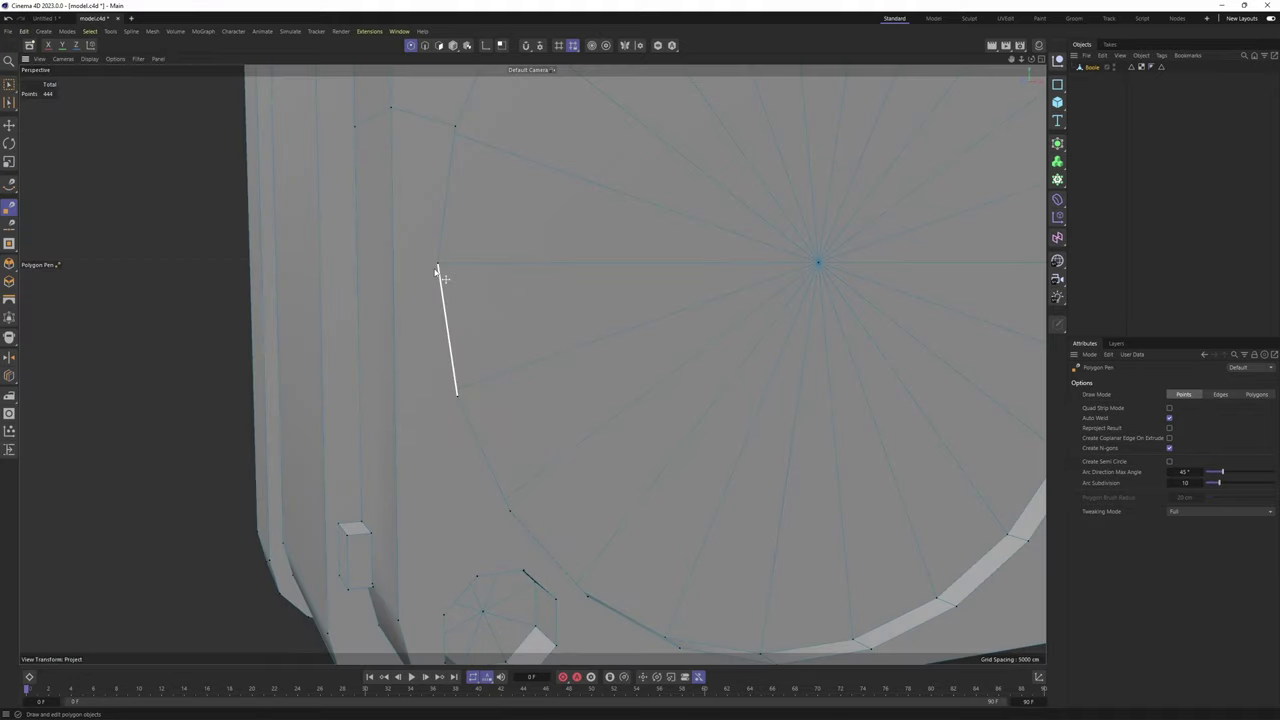
click(359, 261)
alt+drag(360, 261, 446, 218)
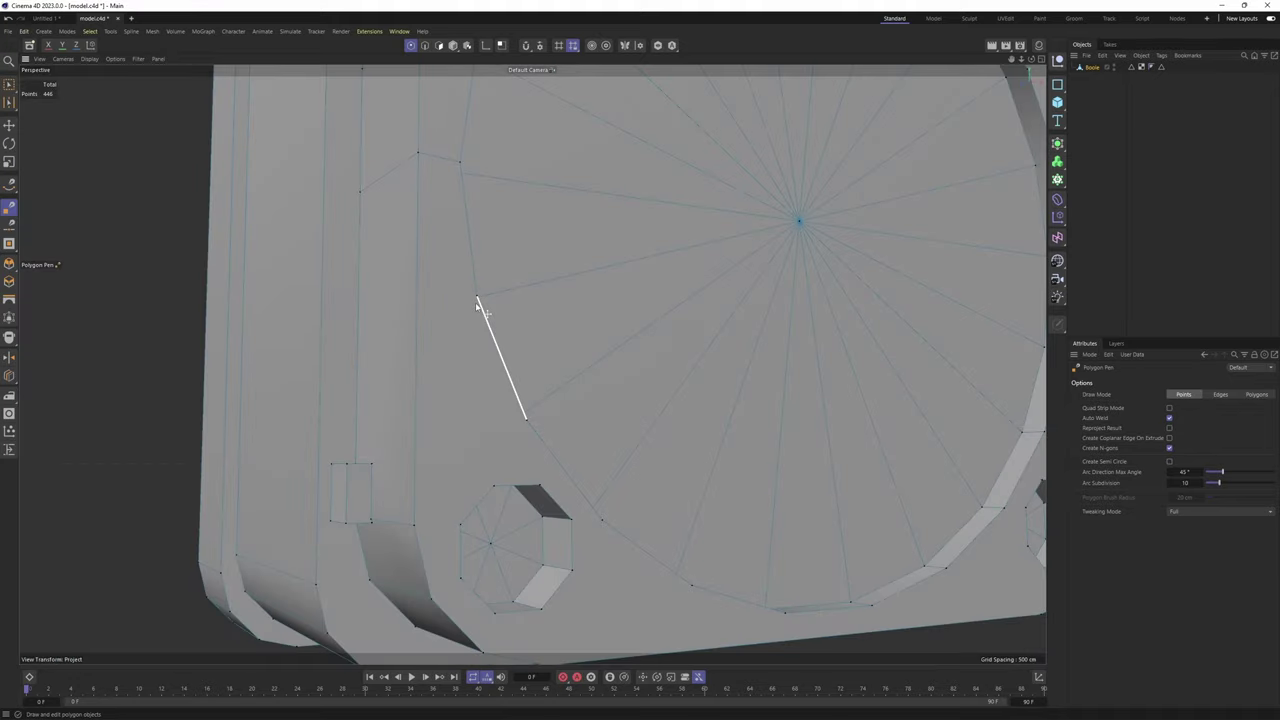
click(362, 294)
alt+drag(377, 300, 444, 434)
Connect the outer vertices of the lower-left screw hole to the matching points on the front face's rounded corner
click(454, 429)
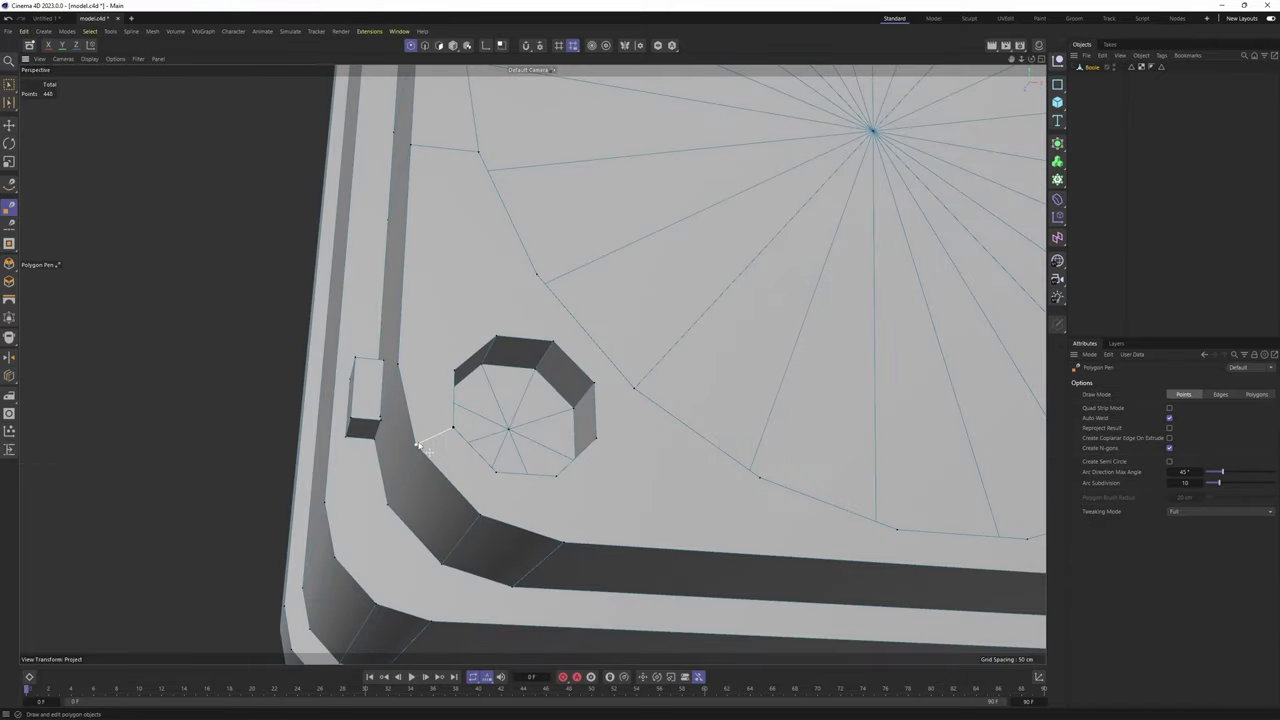
click(417, 445)
click(482, 514)
click(557, 476)
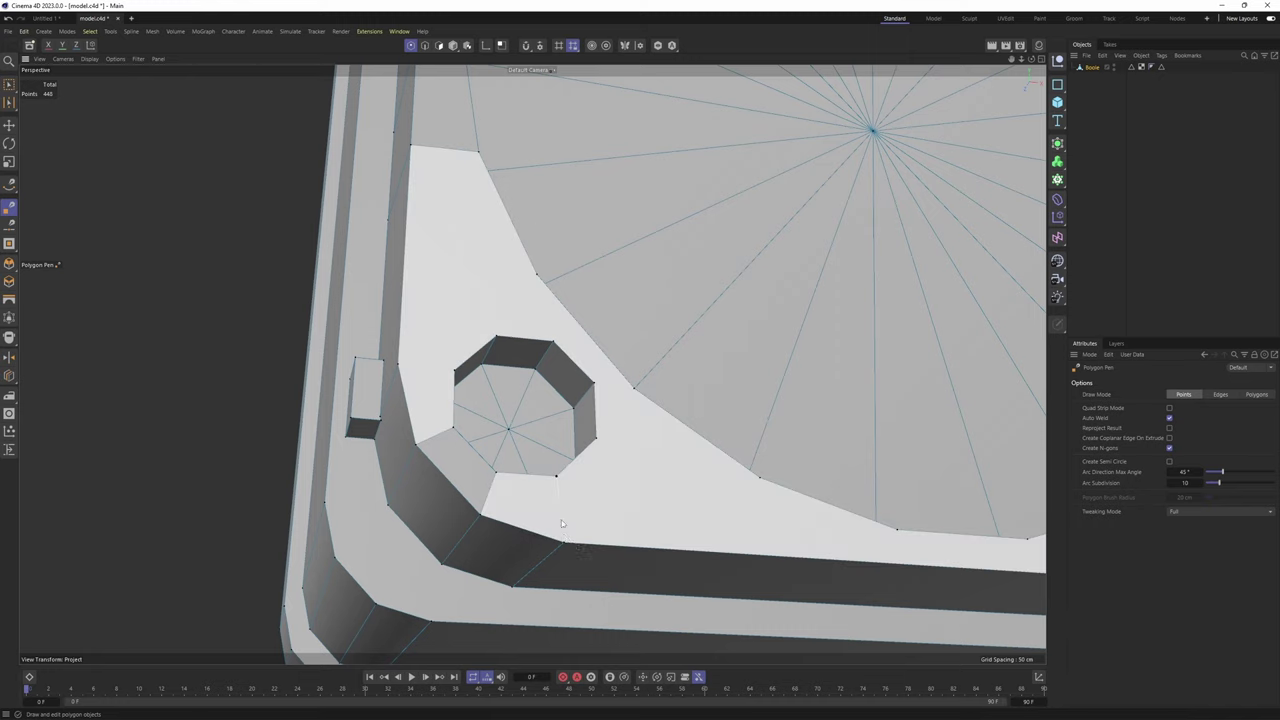
click(563, 543)
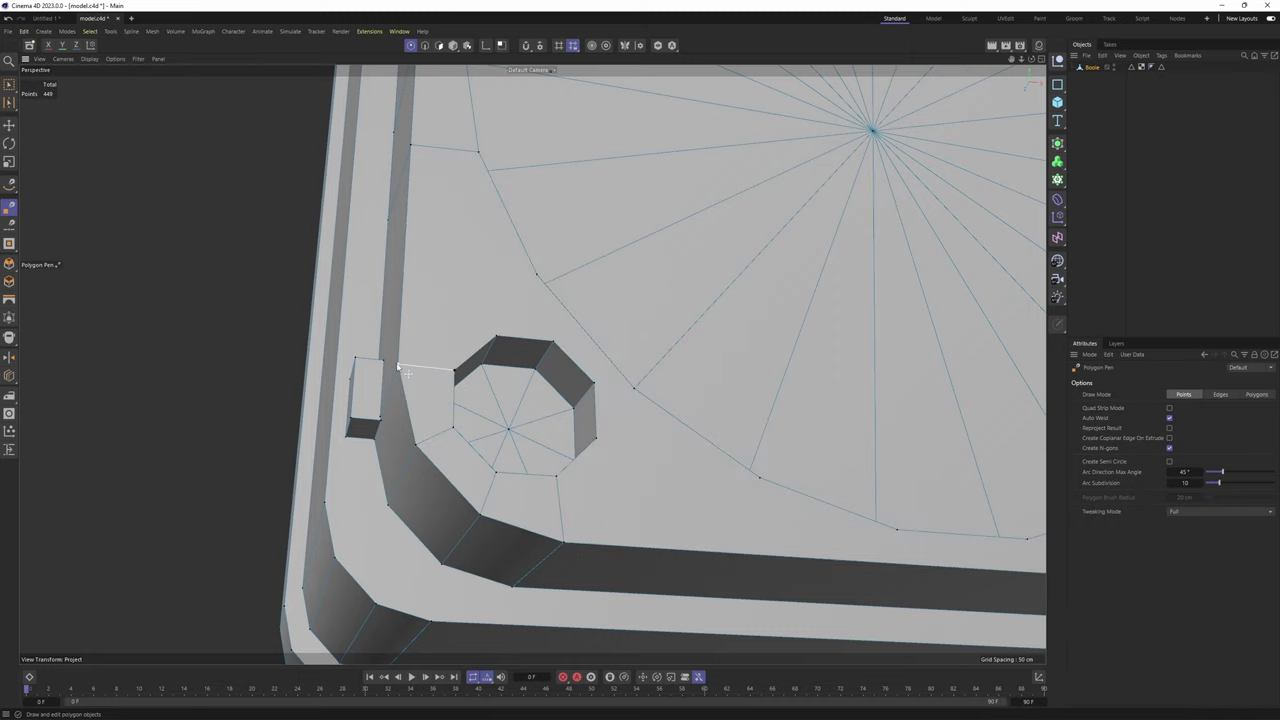
click(398, 366)
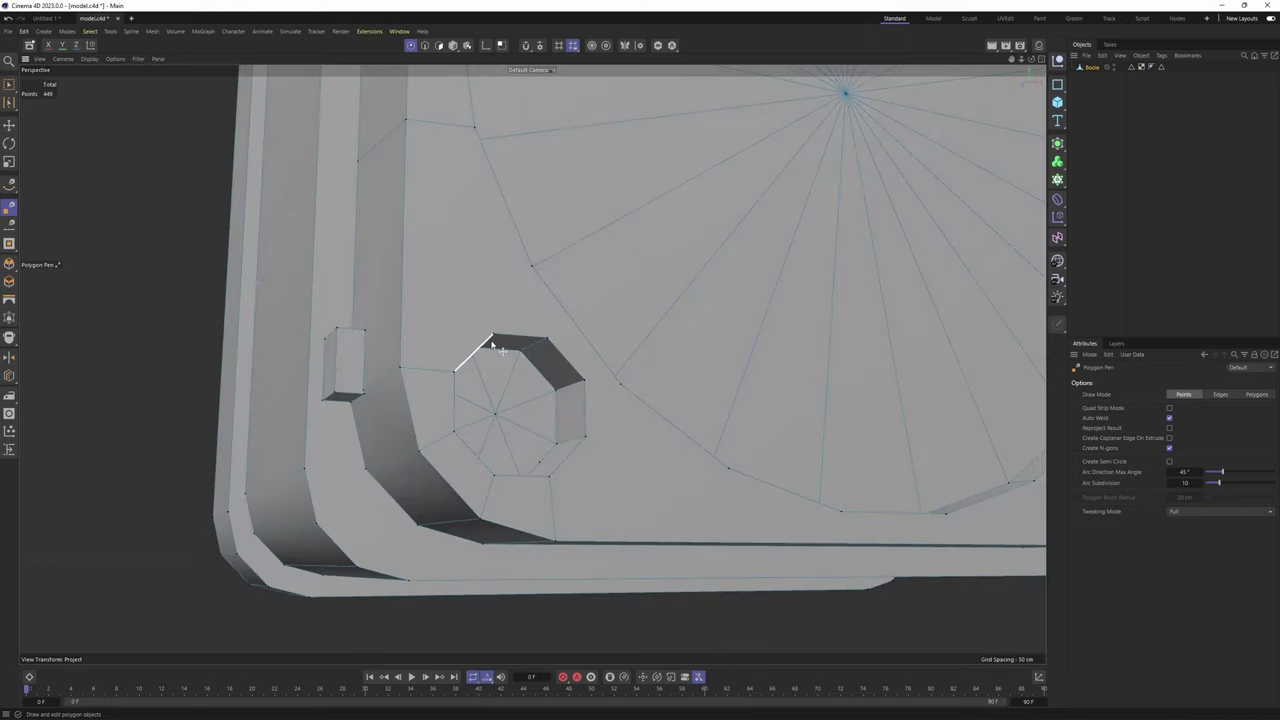
Cut an edge from the lower-left hole's upper vertex to the side edge and across the side wall to the lower side block
click(495, 336)
click(404, 310)
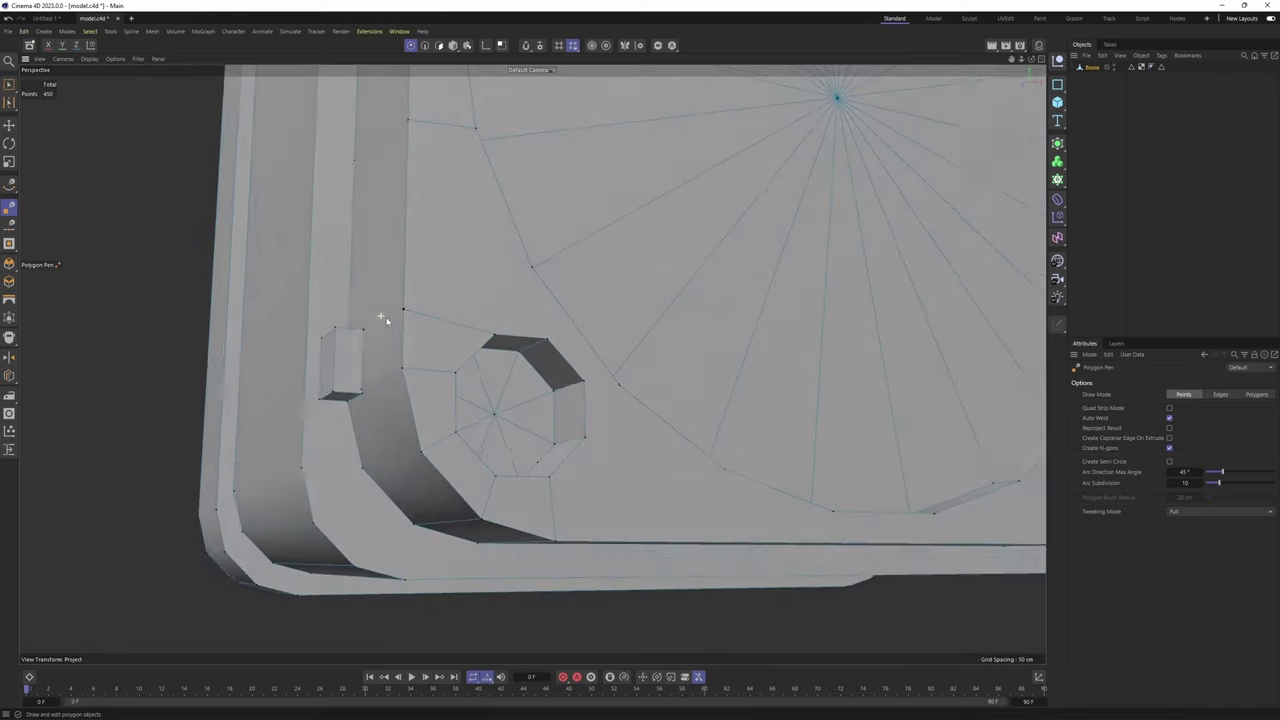
alt+drag(381, 318, 398, 270)
click(420, 314)
click(348, 322)
Cut an edge from the lower-left hole's lower-right vertex to the front face's bottom edge and down across the bottom wall
mouse_move(468, 374)
alt+mouse_down()
mouse_move(410, 430)
mouse_move(440, 400)
alt+mouse_up()
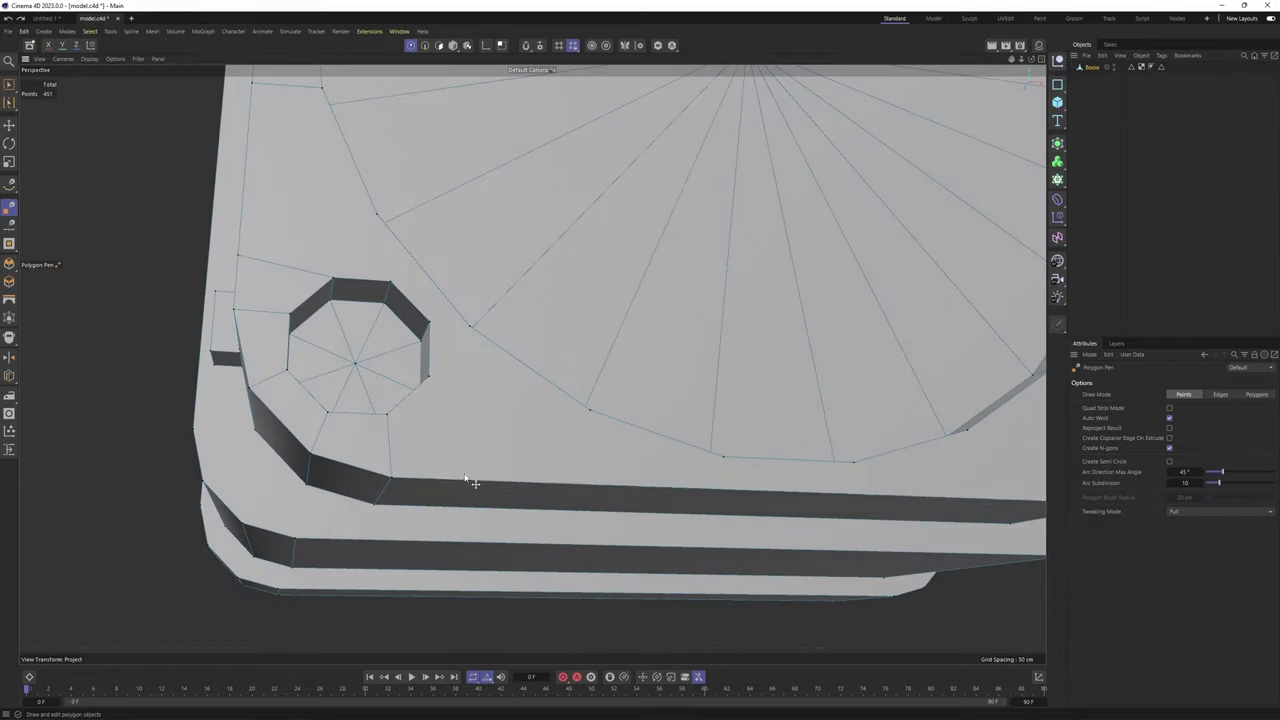
click(430, 377)
alt+drag(486, 455, 449, 426)
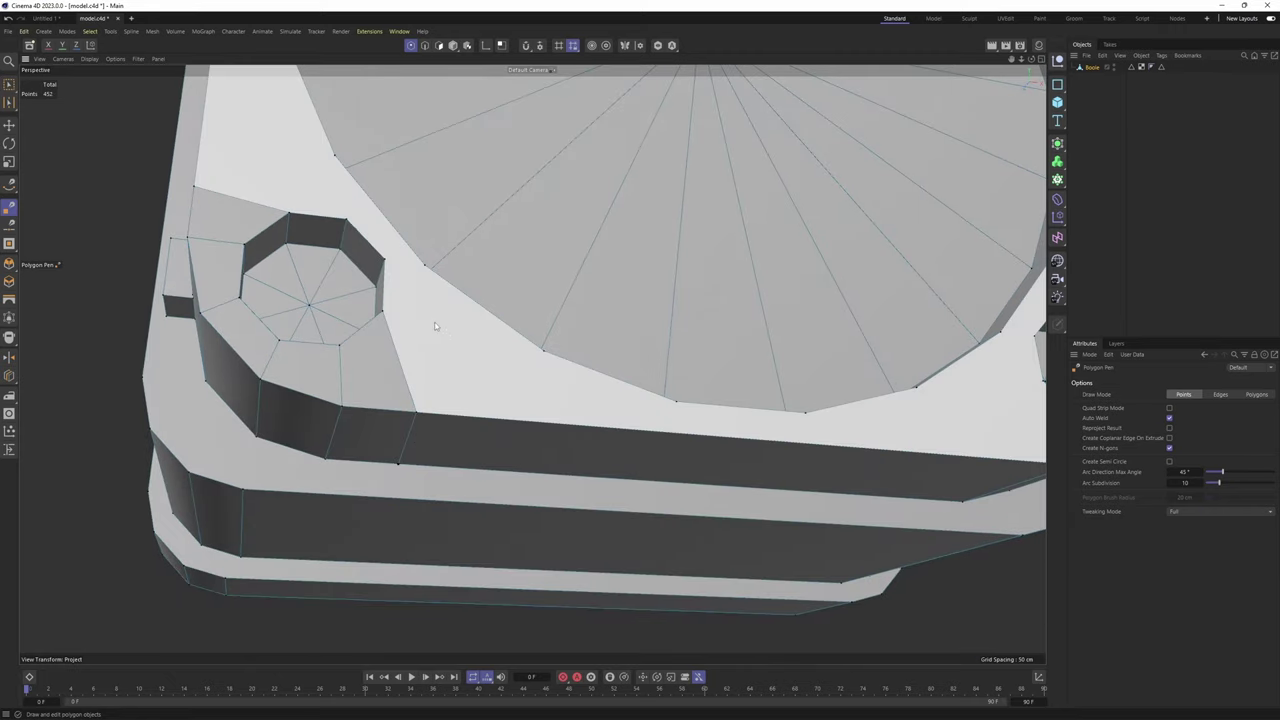
key(e)
key(space)
Connect the lower-left hole's upper-right vertices to the circle's rim and join the adjacent rim point to the cut on the bottom edge
scroll(408, 320, down, 2)
alt+drag(403, 298, 388, 345)
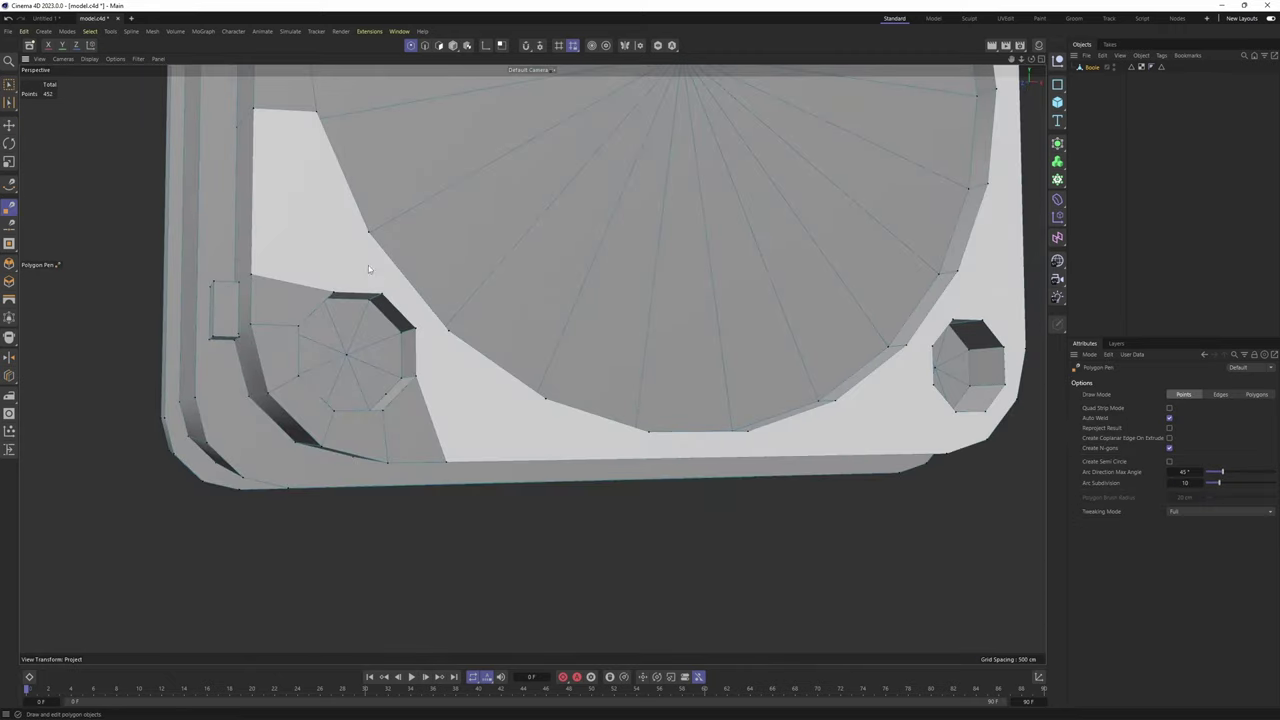
click(417, 331)
alt+drag(449, 336, 412, 306)
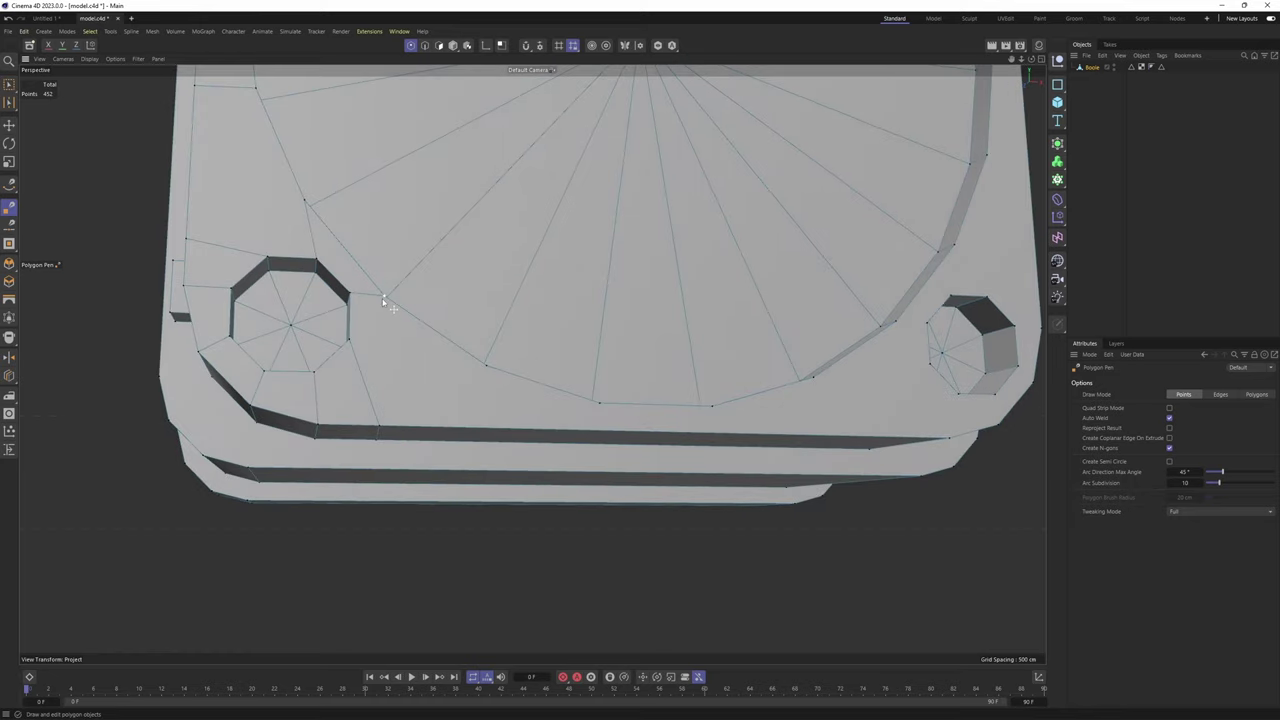
click(385, 298)
click(381, 427)
Cut edges from the next rim points along the circle's lower left to the bottom edge and across the bottom wall
alt+drag(392, 368, 436, 309)
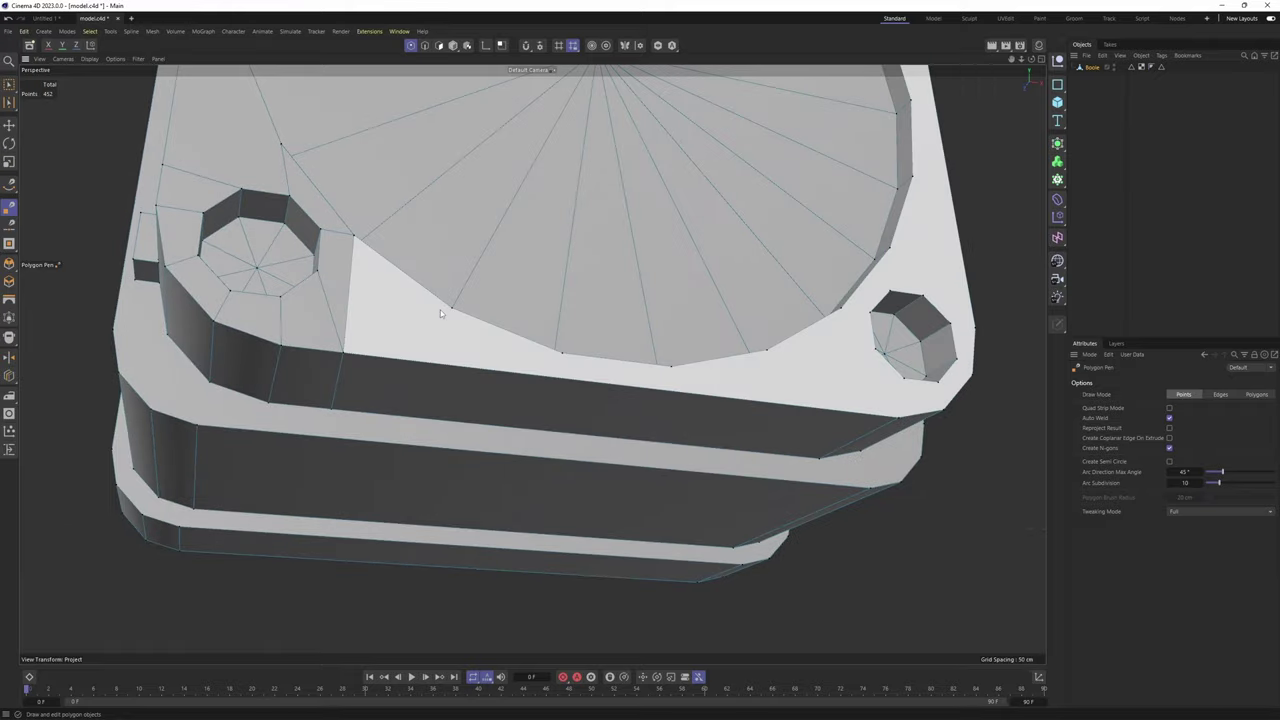
click(454, 310)
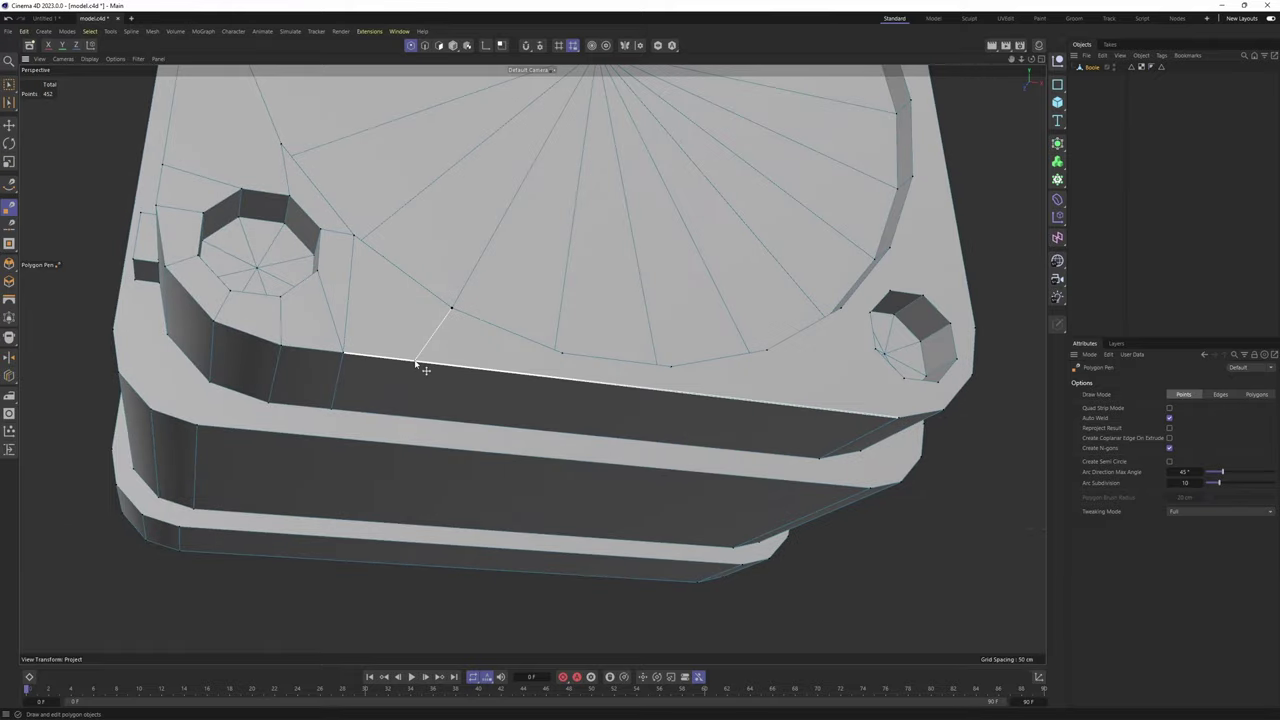
alt+drag(405, 425, 405, 309)
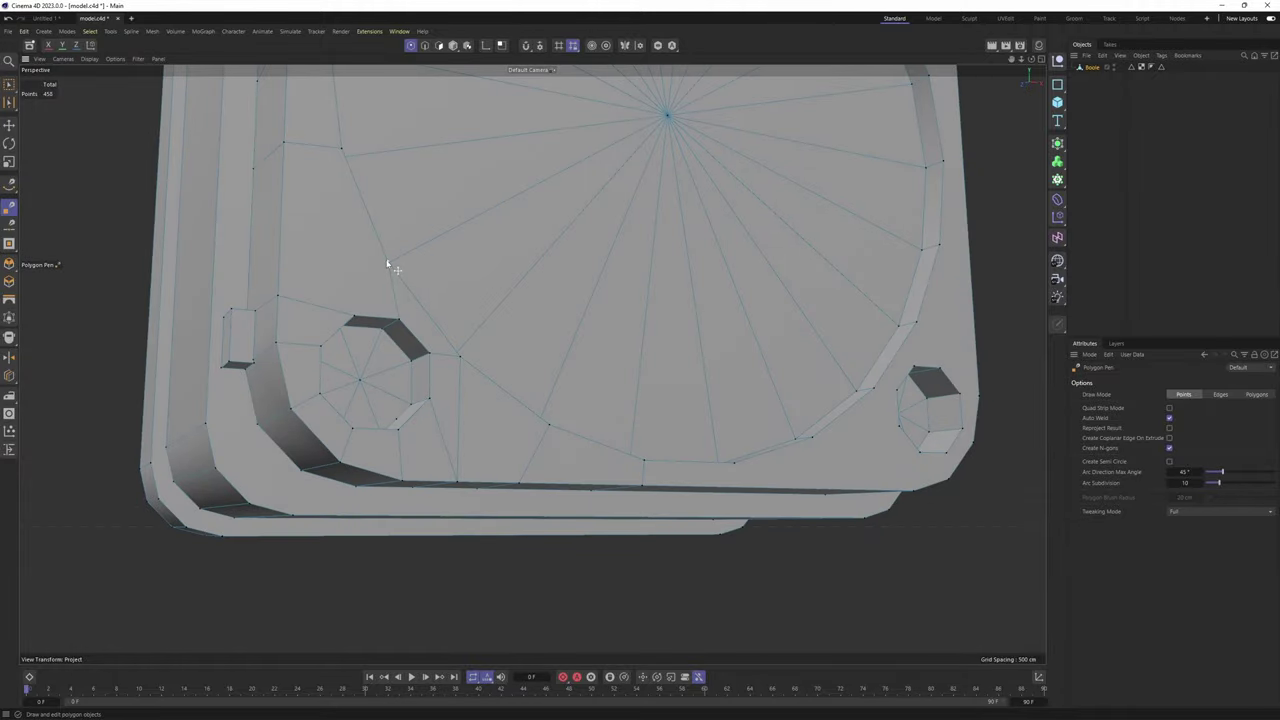
Cut an edge from the rim point above the lower-left hole across the front face and side wall
mouse_move(388, 264)
alt+mouse_down()
mouse_move(421, 308)
mouse_move(402, 298)
mouse_move(397, 317)
alt+mouse_up()
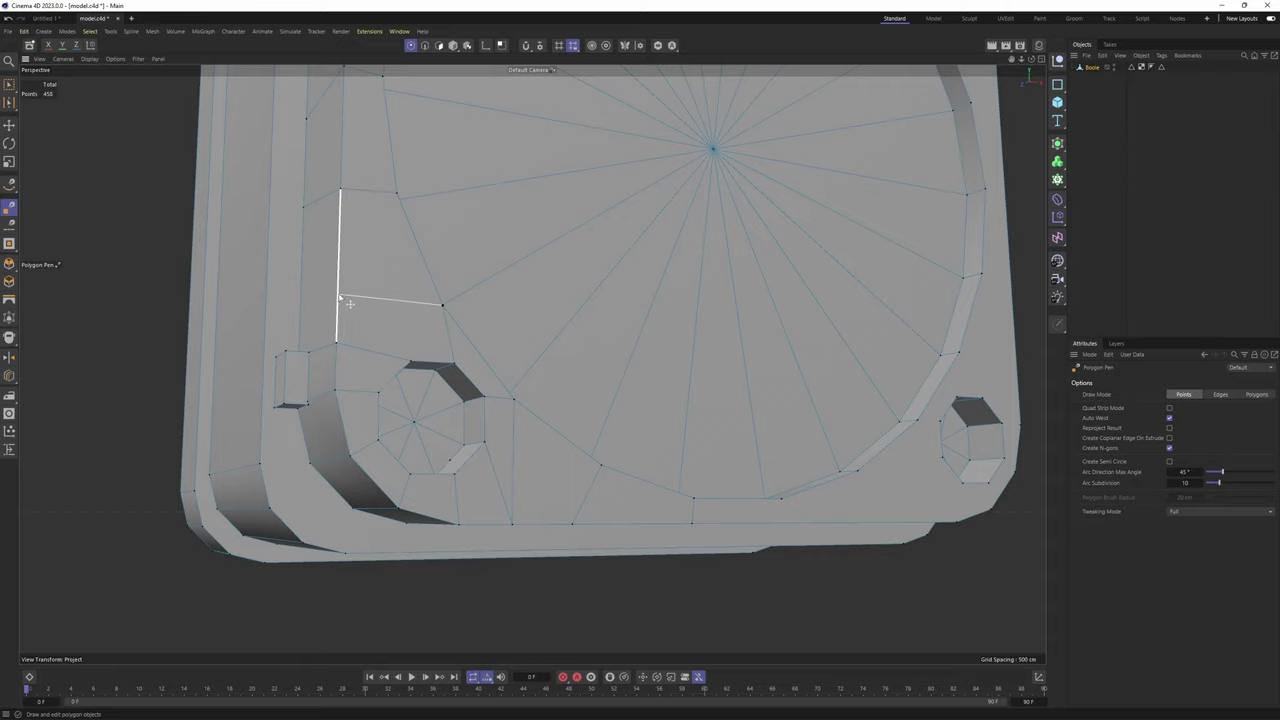
alt+drag(315, 304, 305, 306)
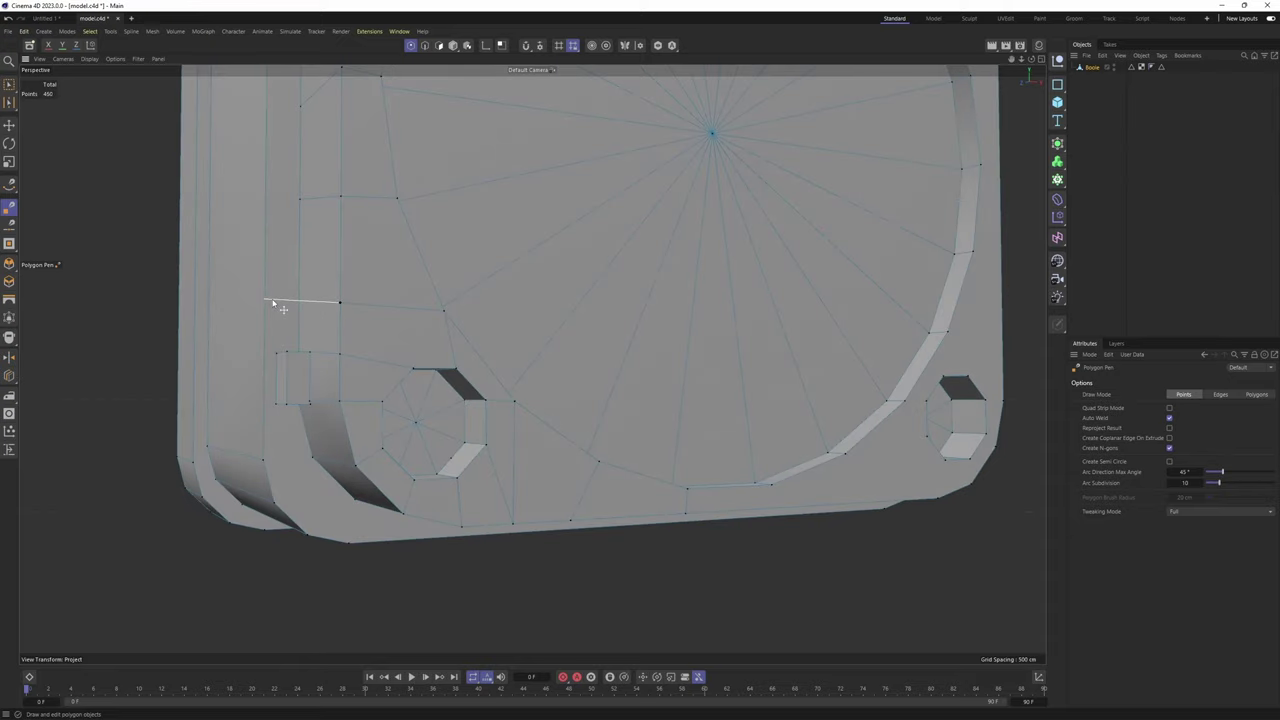
click(272, 301)
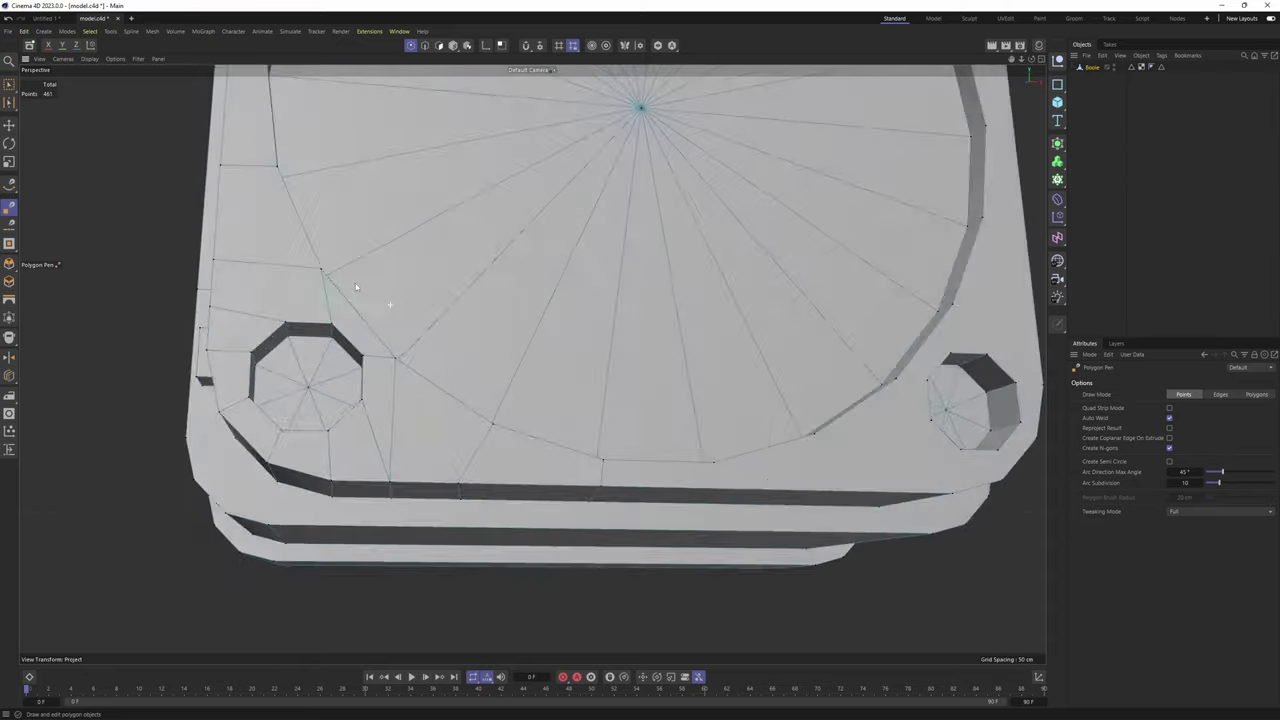
Cut edges from the circle's remaining lower rim points toward the lower-right hole down to the bottom edge and across the bottom wall
alt+drag(389, 306, 531, 363)
alt+drag(487, 457, 493, 432)
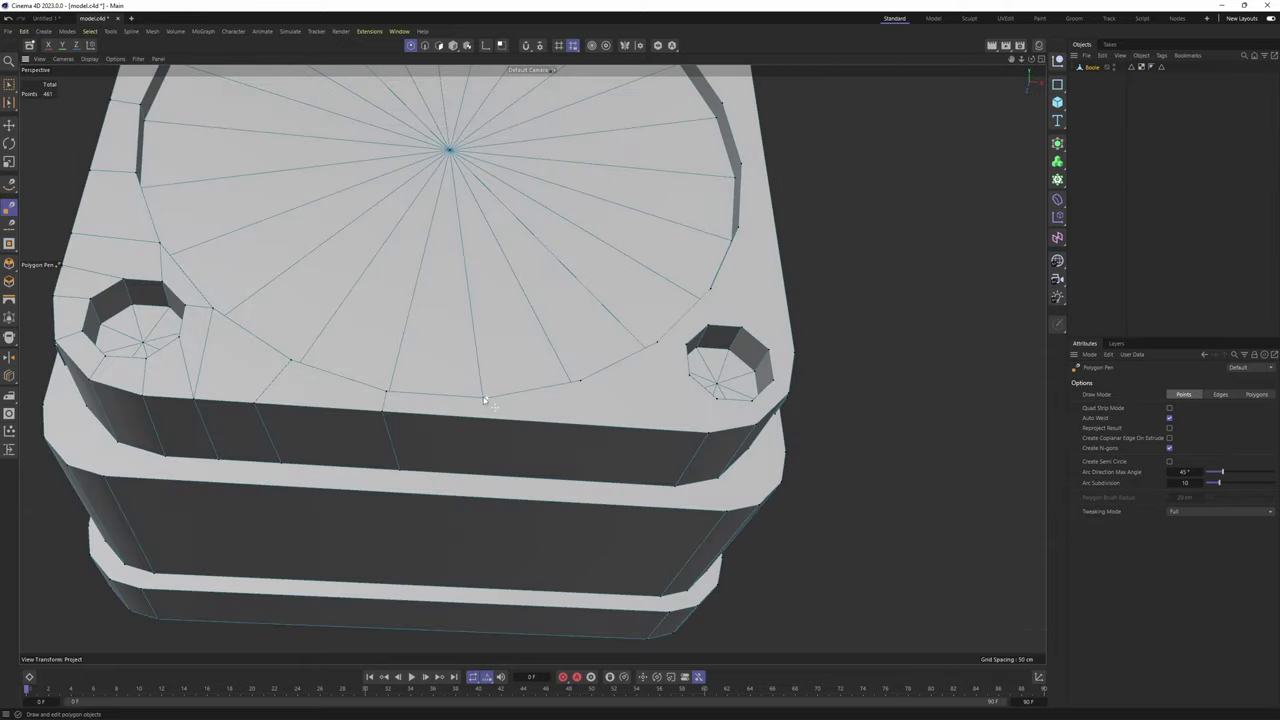
click(480, 475)
alt+drag(485, 407, 488, 392)
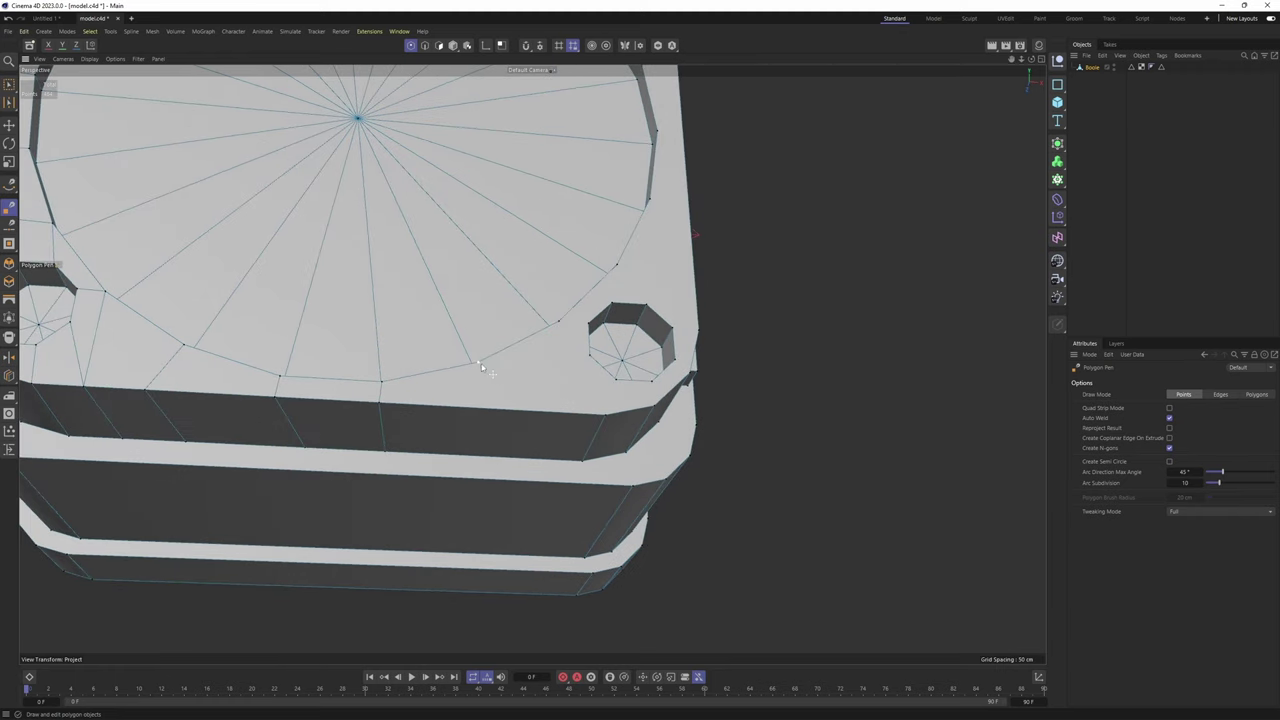
click(480, 364)
alt+drag(497, 442, 552, 413)
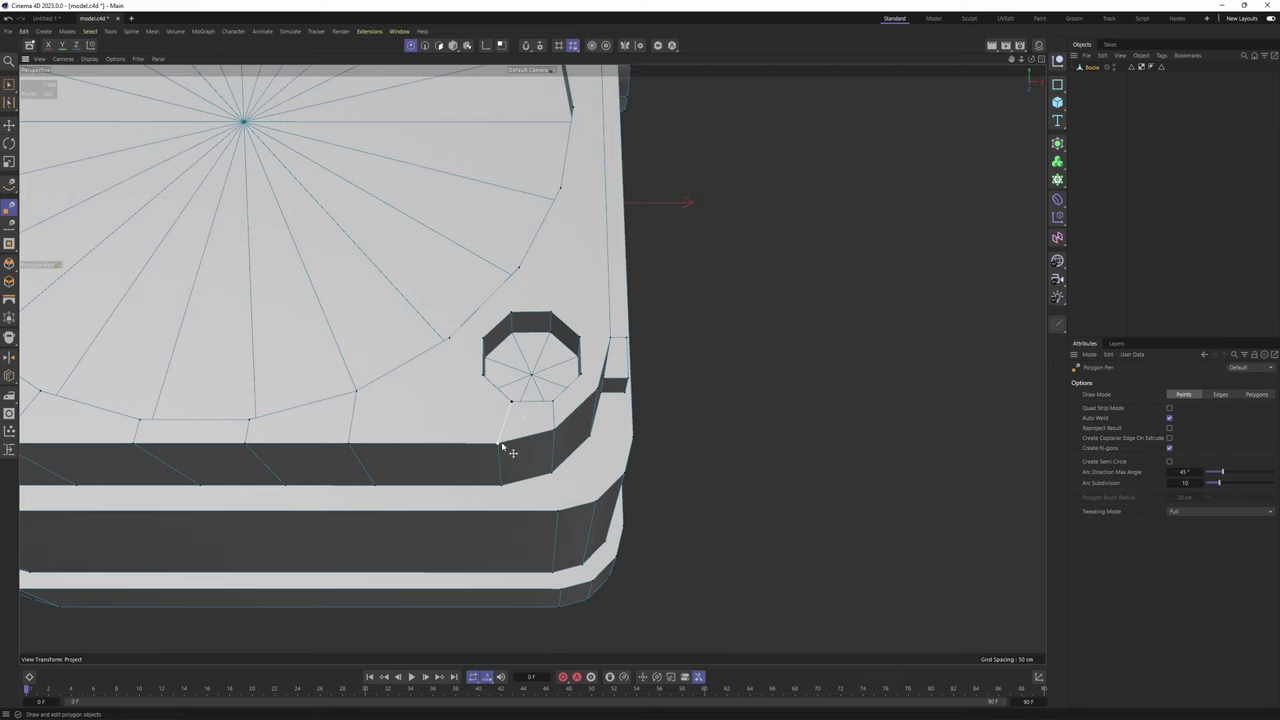
Connect the outer vertices of the lower-right screw hole to the points along the front face's rounded corner
click(501, 445)
alt+drag(503, 447, 490, 410)
click(528, 397)
scroll(528, 397, down, 2)
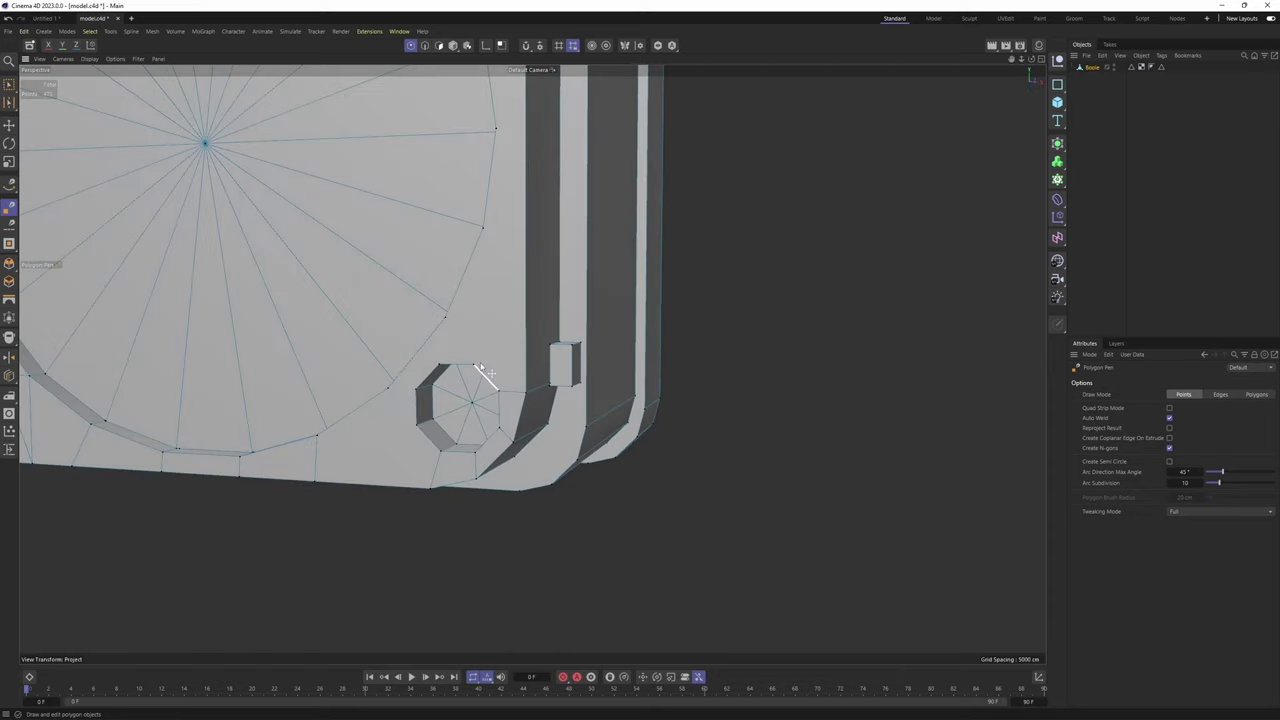
Cut an edge from the lower-right hole's upper vertex to the front face's side edge, toward the small block on that side wall
alt+drag(521, 360, 574, 328)
click(522, 357)
click(563, 343)
scroll(574, 340, up, 3)
scroll(574, 328, up, 3)
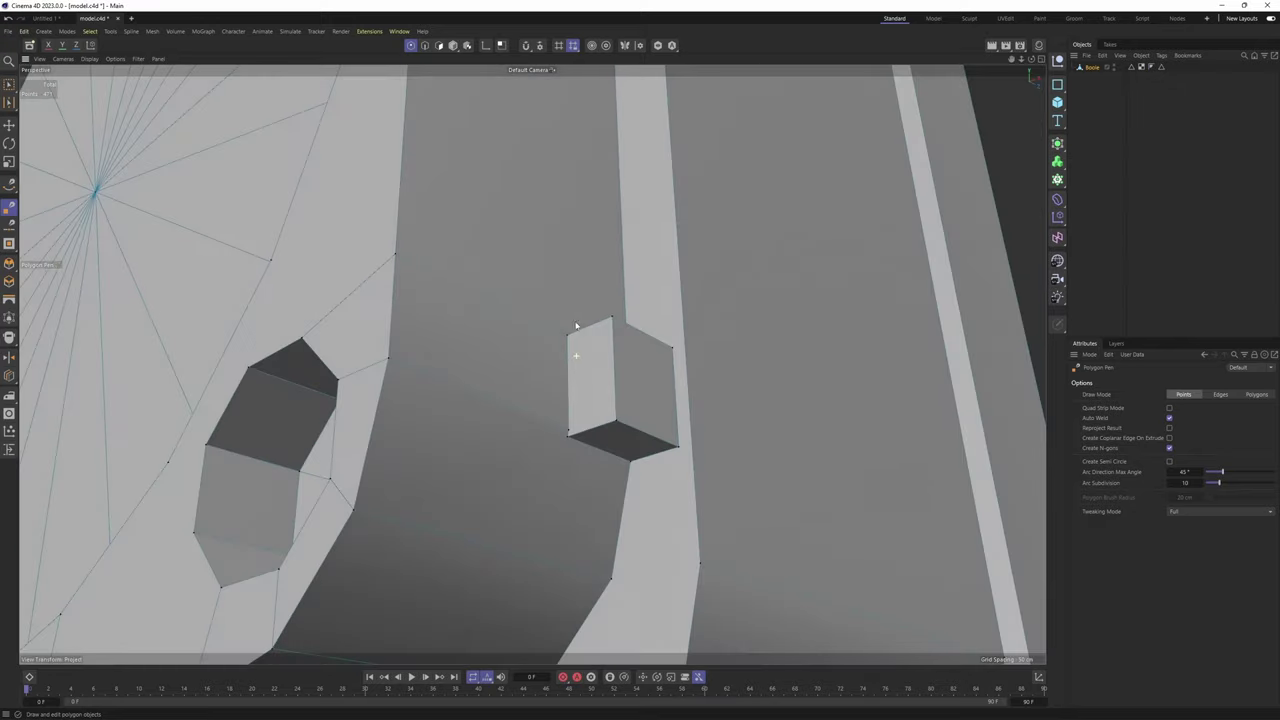
Connect the lower-right hole's upper-left vertices to the two nearest rim points of the large circle
scroll(584, 416, down, 4)
mouse_move(470, 400)
alt+mouse_down()
mouse_move(520, 371)
mouse_move(455, 414)
alt+mouse_up()
scroll(446, 389, up, 1)
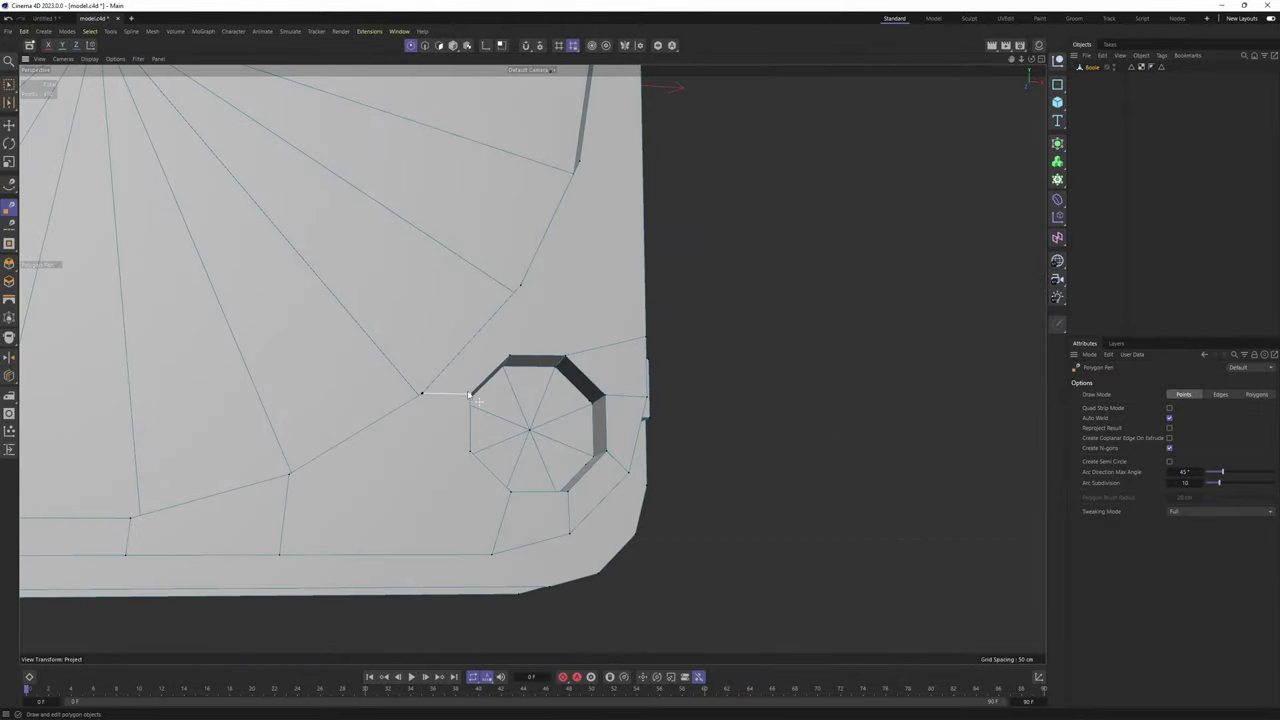
click(524, 289)
alt+drag(506, 334, 503, 381)
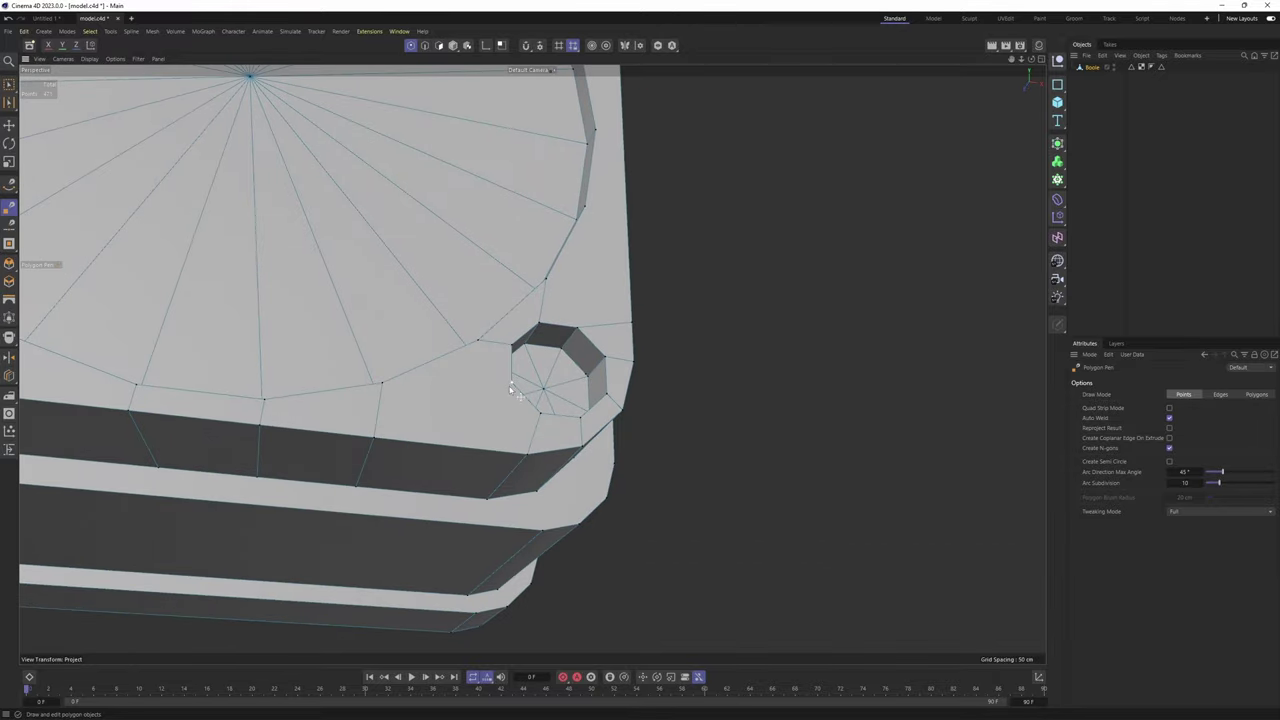
Cut an edge from the lower-right hole's left side to the front face's bottom edge and across the bottom wall
click(468, 449)
alt+drag(468, 451, 459, 476)
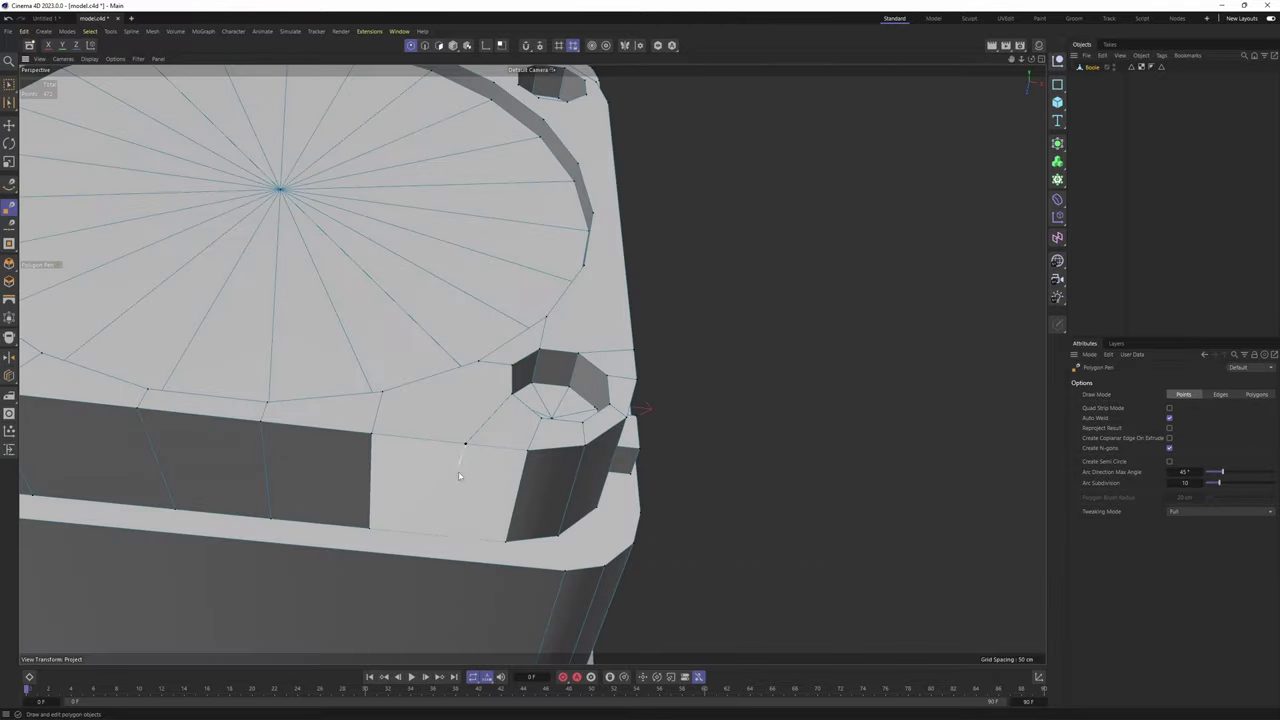
click(454, 538)
Cut edges from the large circle's right-hand rim points, up to mid-height, to the side edge and across the side wall
alt+drag(458, 530, 610, 365)
click(501, 400)
click(583, 394)
click(640, 398)
mouse_move(562, 330)
alt+mouse_down()
mouse_move(622, 343)
mouse_move(572, 328)
alt+mouse_up()
click(611, 310)
Cut an edge from the rim point just above the circle's mid-height to the side edge and across the side wall
alt+middle_drag(541, 238, 553, 313)
scroll(553, 313, up, 1)
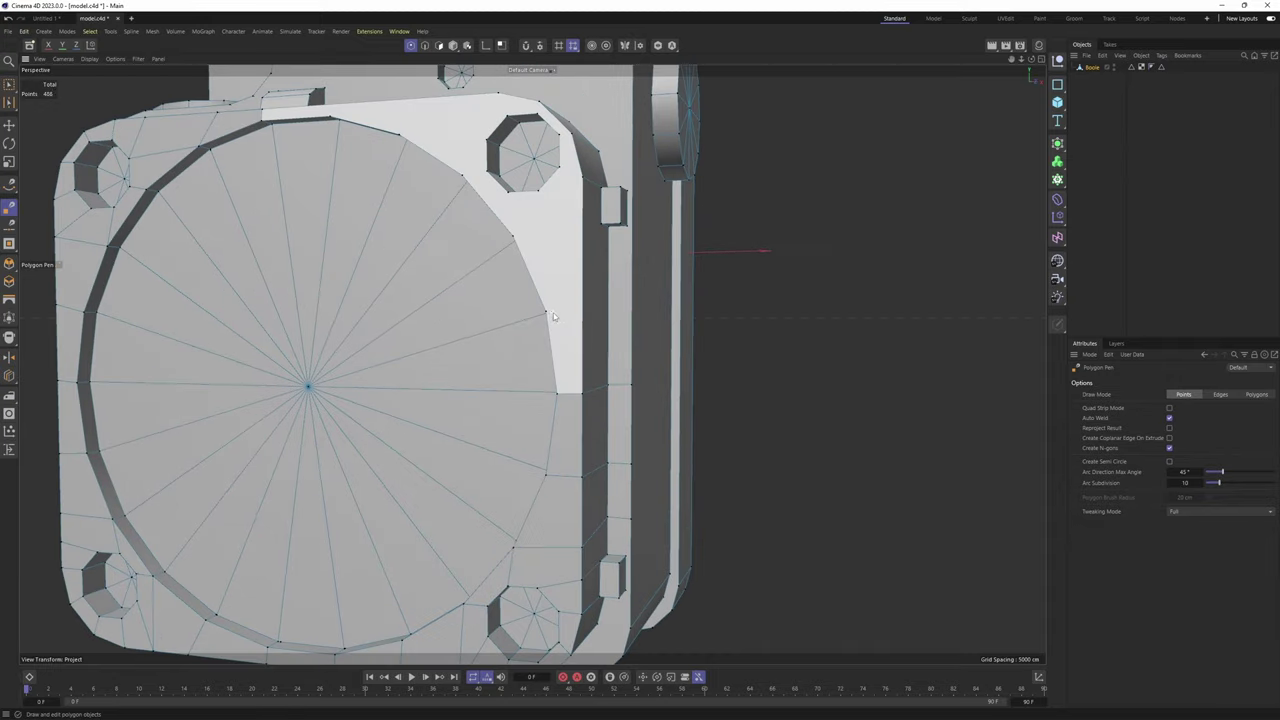
click(547, 311)
alt+drag(632, 314, 583, 312)
key(ctrl+z)
Connect the upper-right screw hole's lower-left vertices to the two nearest rim points of the large circle
alt+middle_drag(481, 231, 555, 302)
alt+drag(555, 302, 581, 309)
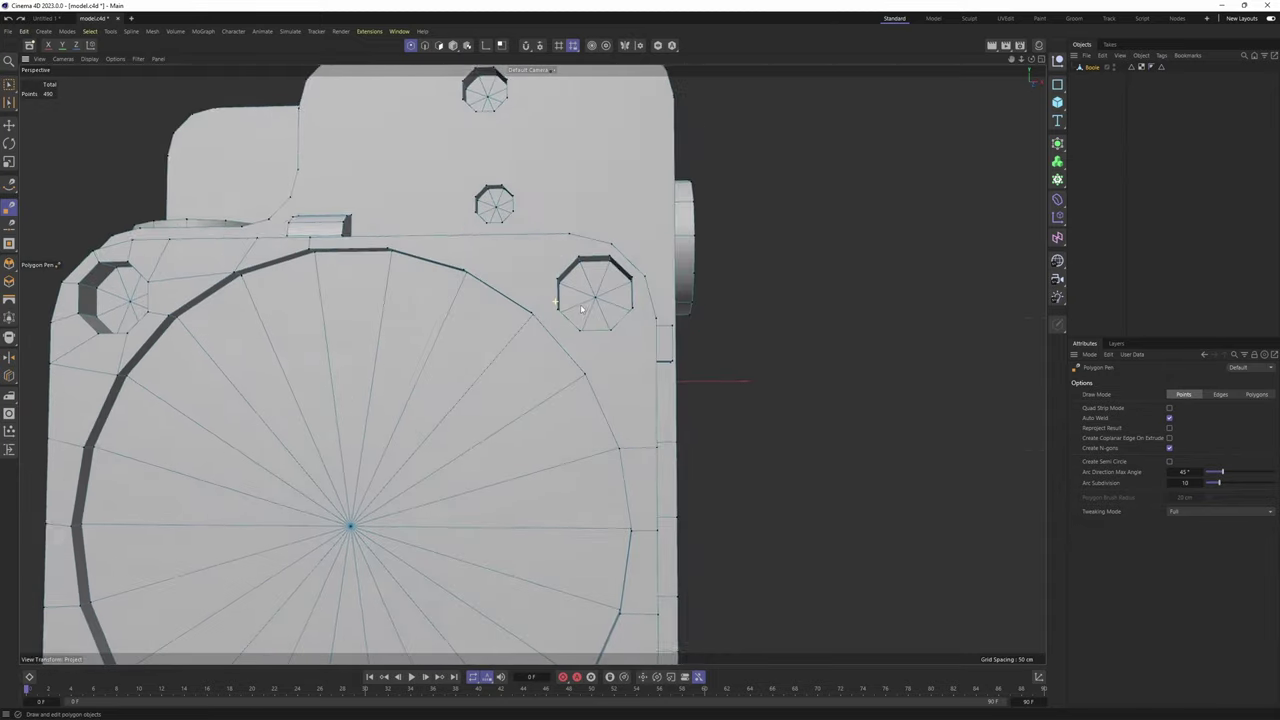
scroll(583, 308, up, 2)
click(523, 319)
alt+drag(592, 352, 583, 343)
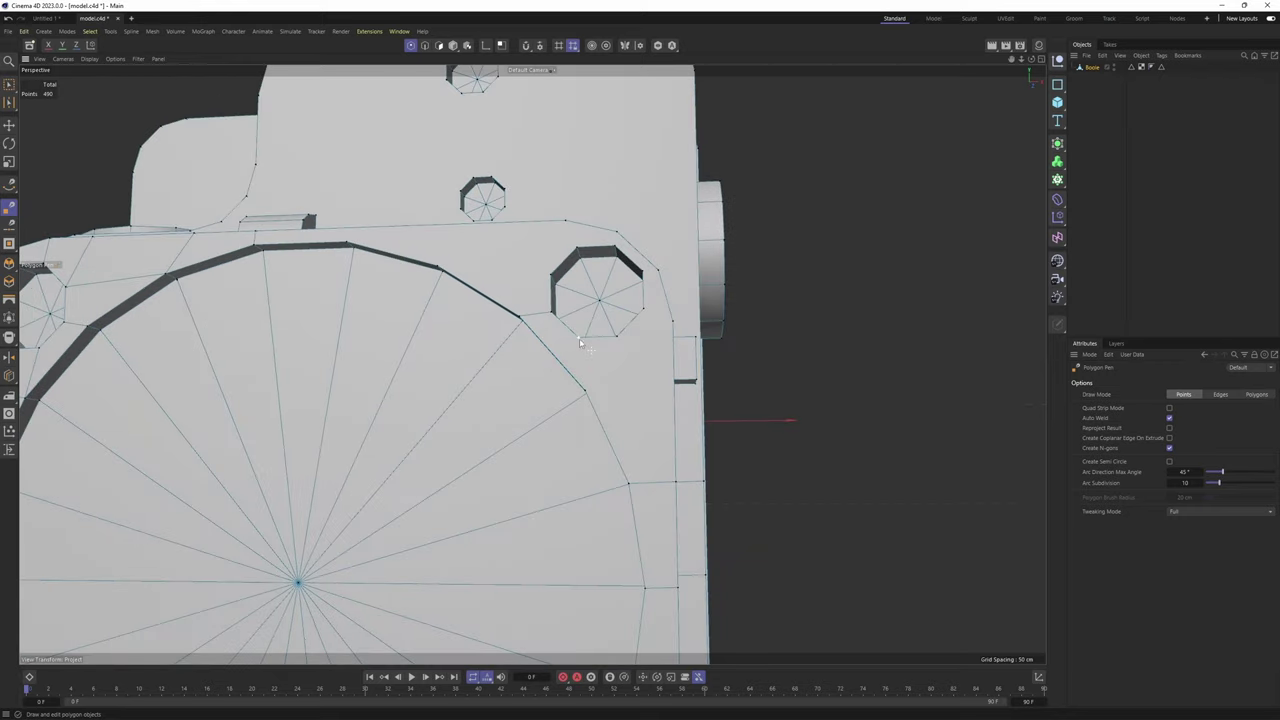
click(582, 341)
click(588, 393)
Connect the upper-right hole's outer upper vertices to the points along the front face's rounded corner
alt+middle_drag(623, 297, 593, 360)
alt+drag(593, 360, 577, 312)
scroll(577, 312, up, 3)
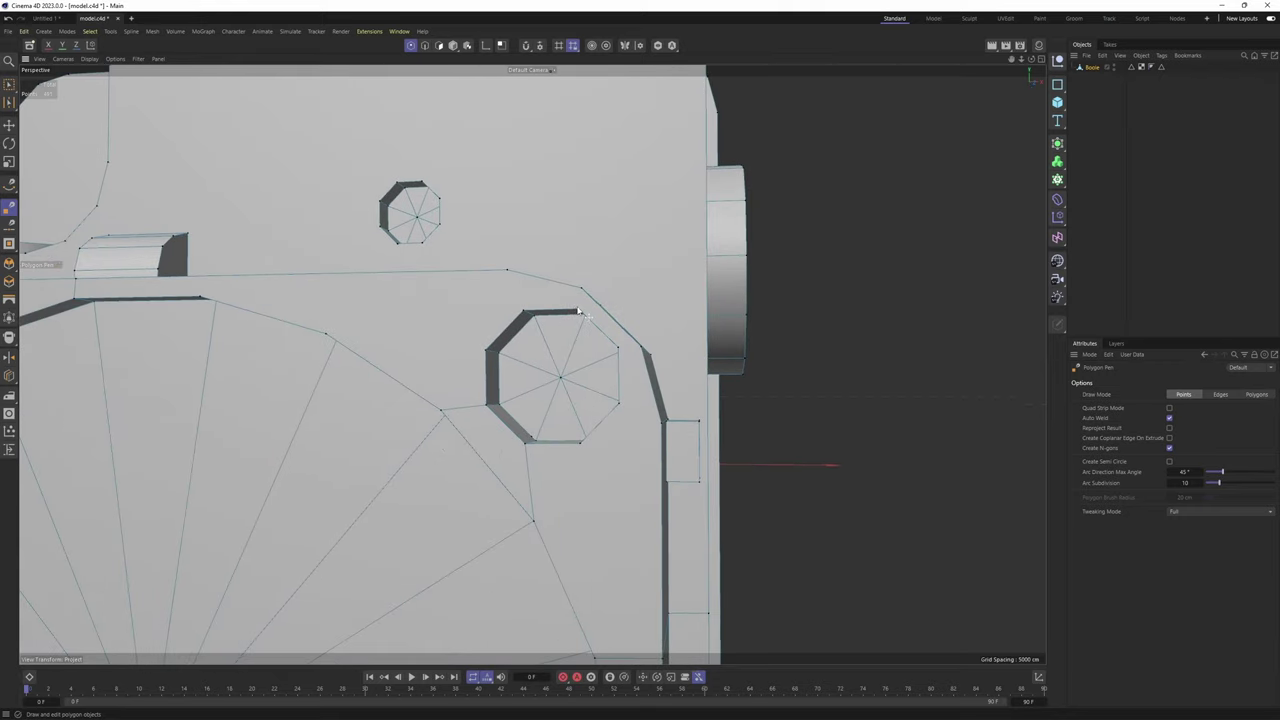
click(640, 350)
scroll(615, 390, down, 1)
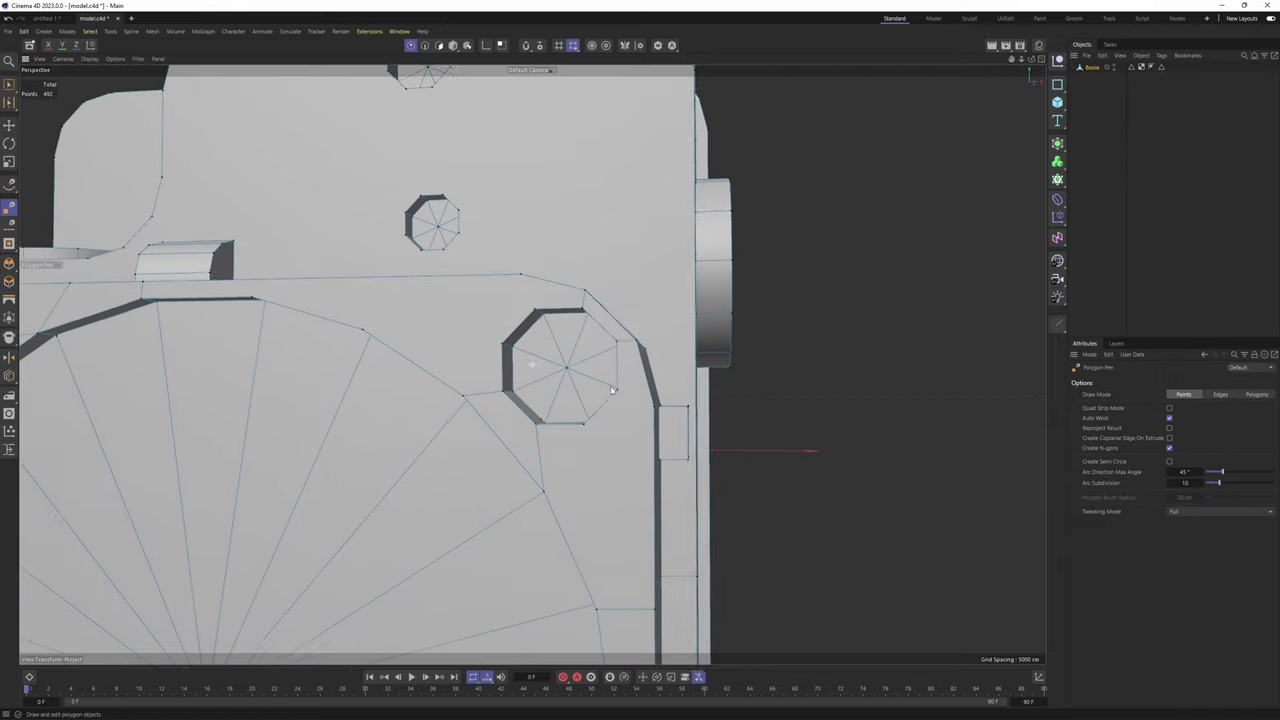
Connect the upper-right hole's remaining outer vertices to the front edges and cut across the side wall to the small block's lower corner
alt+middle_drag(617, 390, 520, 320)
click(644, 387)
click(510, 255)
alt+drag(520, 340, 508, 386)
alt+drag(577, 321, 577, 354)
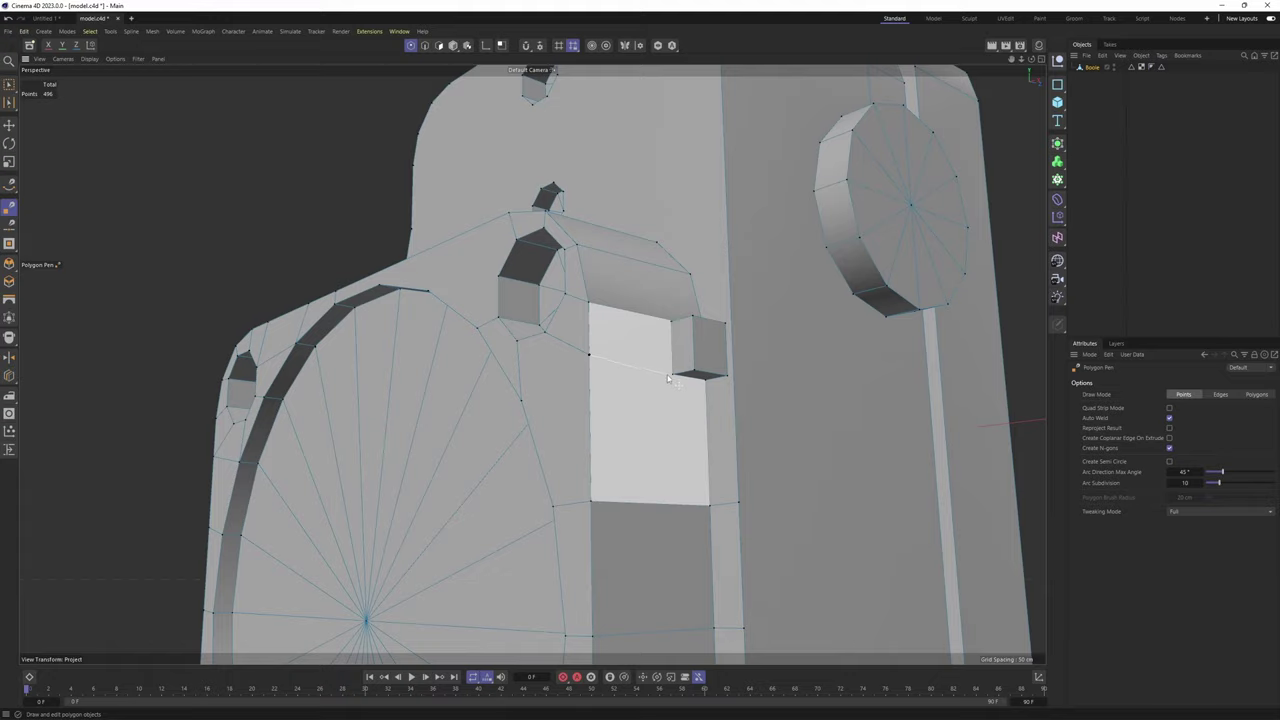
alt+drag(668, 378, 640, 392)
Cut an edge from the circle's upper-right rim point straight up to the front face's top edge
scroll(600, 310, up, 5)
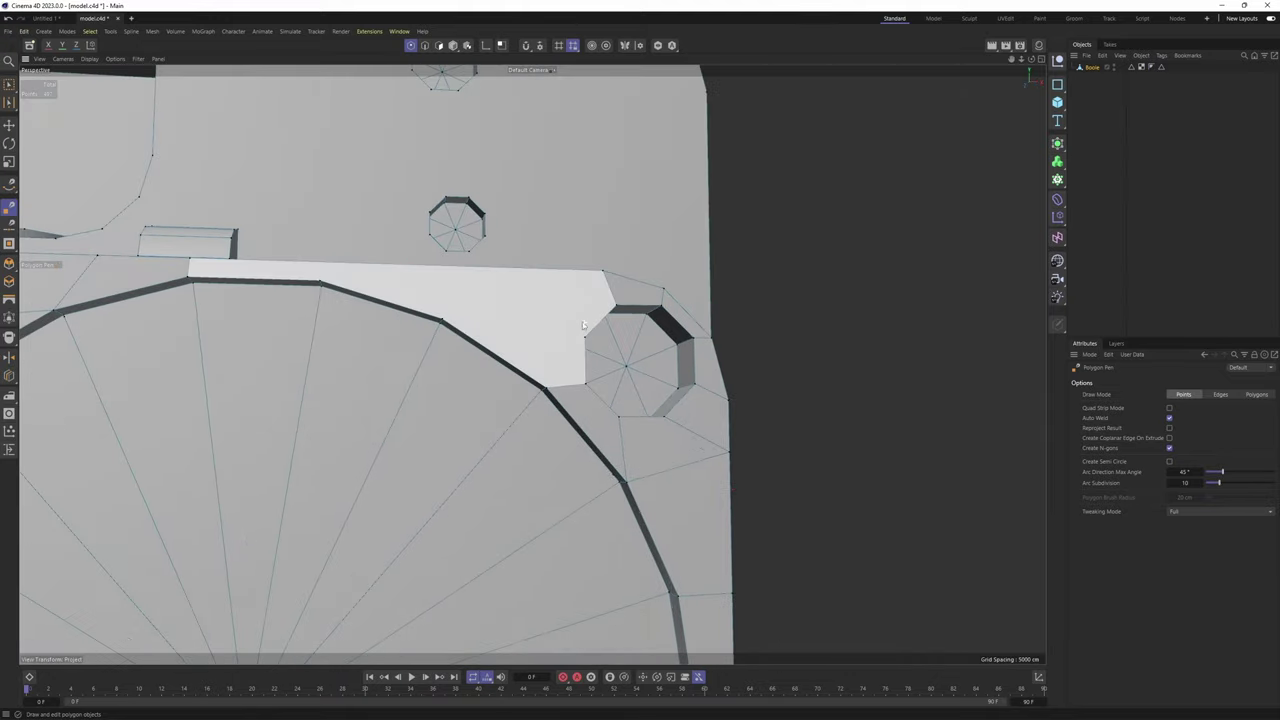
mouse_move(613, 340)
alt+mouse_down()
mouse_move(588, 354)
mouse_move(586, 309)
mouse_move(566, 357)
mouse_move(608, 354)
mouse_move(600, 342)
alt+mouse_up()
click(565, 390)
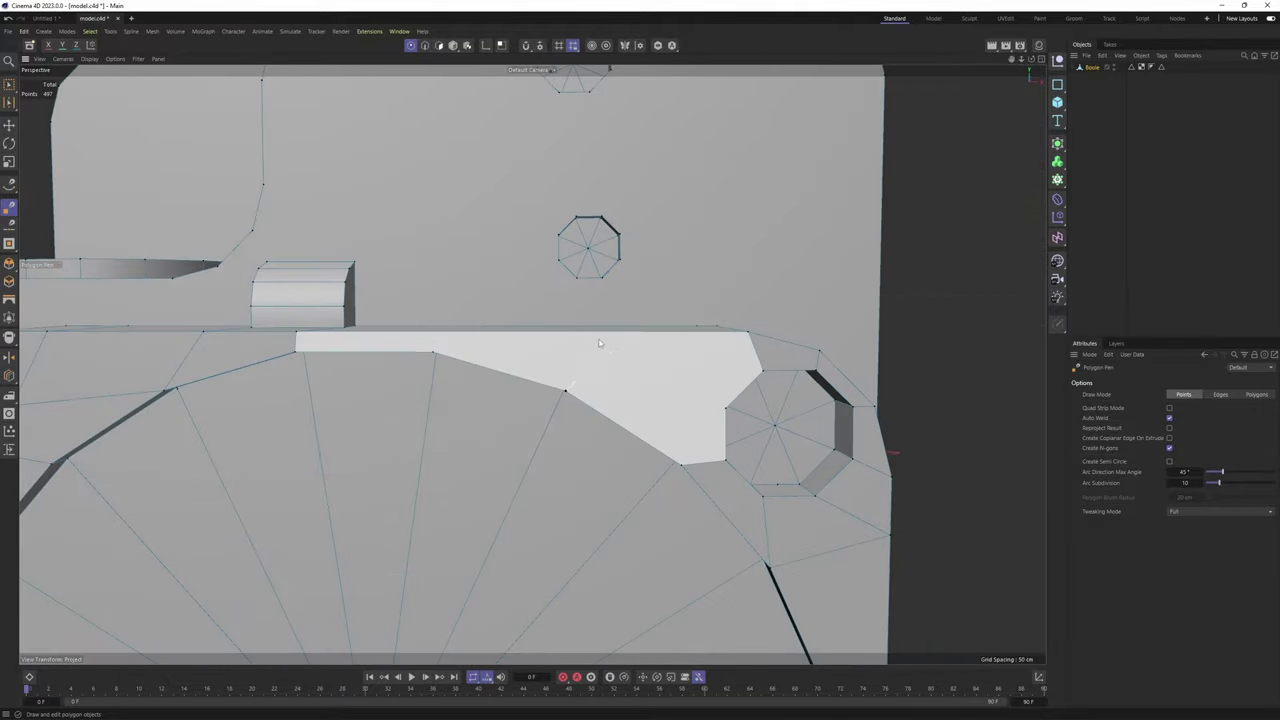
click(566, 334)
alt+middle_drag(642, 367, 583, 364)
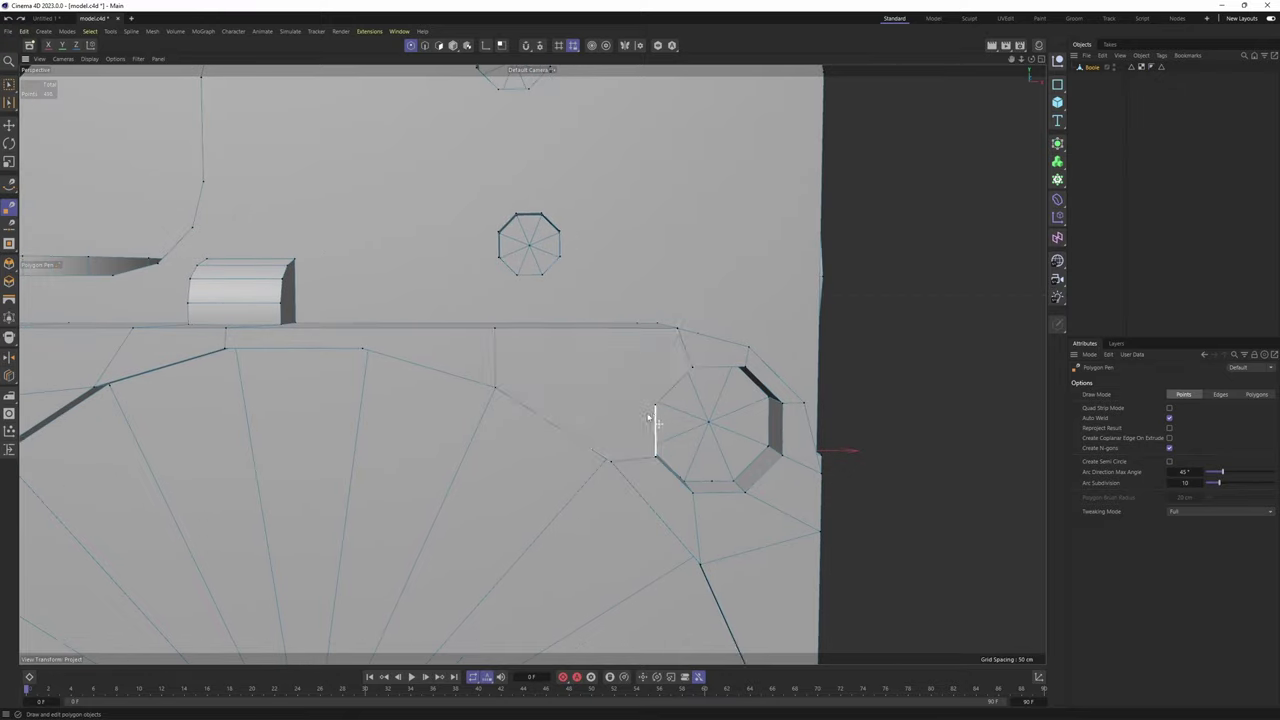
Cut edges from the upper-right hole's left side to the front face's top edge and across the top wall
alt+drag(655, 415, 653, 405)
click(656, 406)
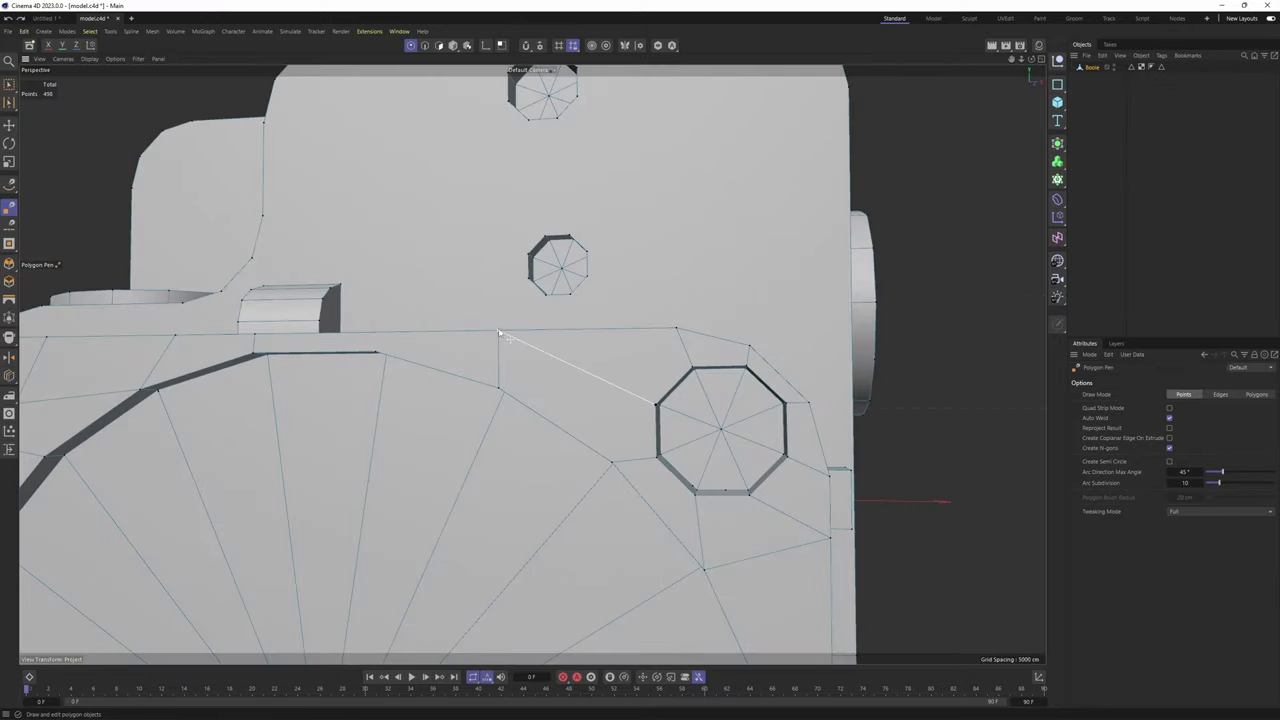
alt+drag(591, 362, 595, 372)
alt+drag(604, 302, 555, 331)
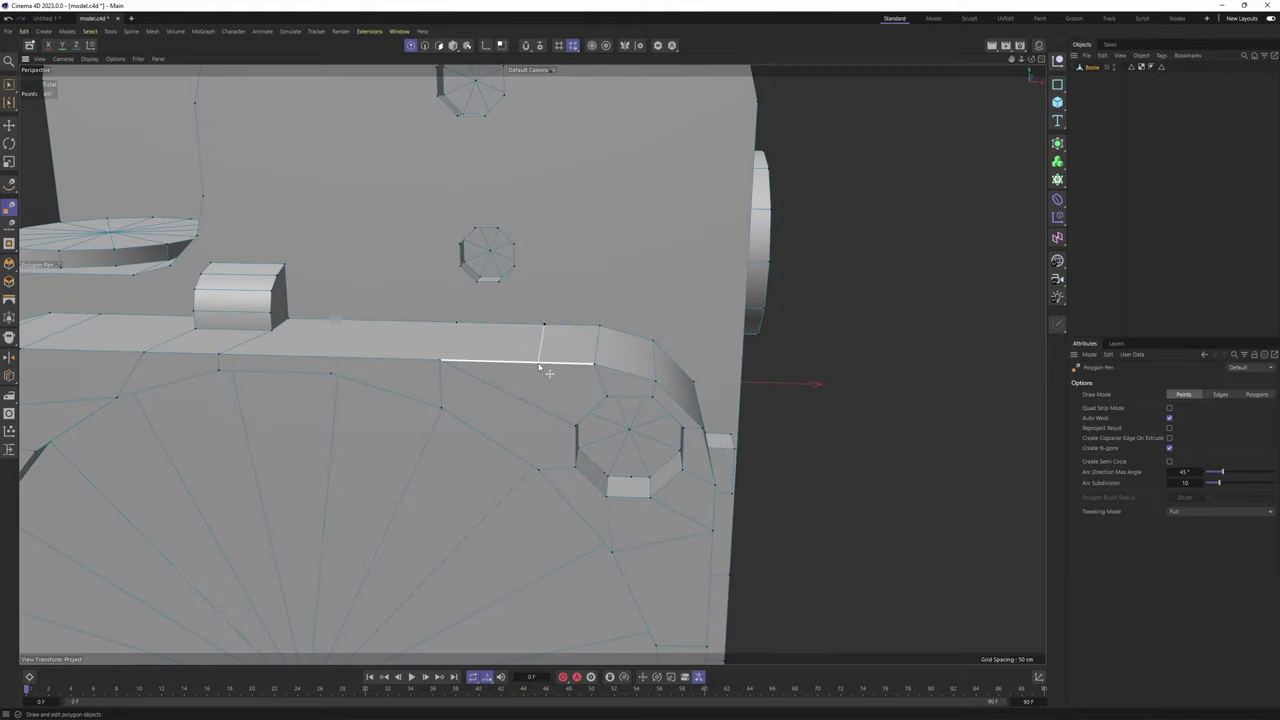
mouse_move(534, 421)
alt+mouse_down()
mouse_move(544, 456)
mouse_move(474, 412)
mouse_move(531, 413)
alt+mouse_up()
alt+drag(536, 368, 553, 348)
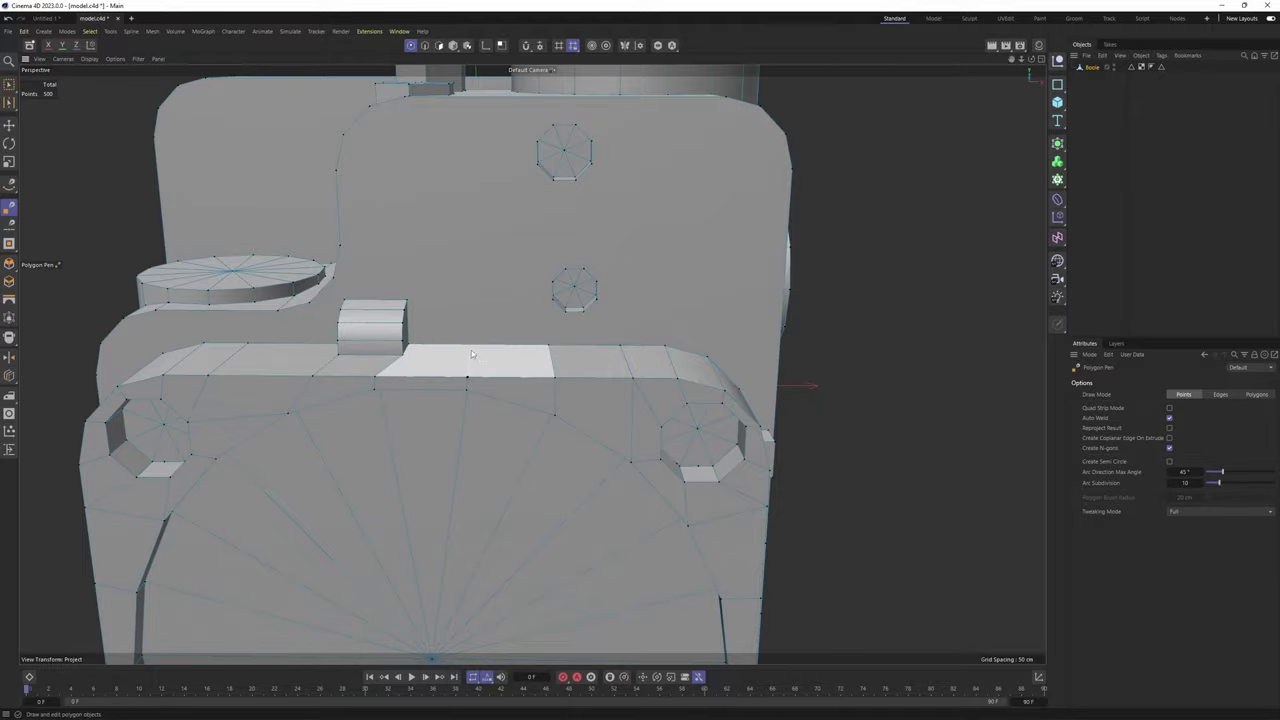
Cut an edge across the top wall from the circle's upper rim point beside the top block
scroll(470, 345, down, 2)
mouse_move(460, 358)
alt+mouse_down()
mouse_move(537, 363)
mouse_move(460, 366)
alt+mouse_up()
alt+middle_drag(457, 360, 457, 282)
alt+drag(460, 292, 540, 326)
alt+middle_drag(540, 326, 535, 240)
alt+drag(497, 294, 526, 371)
key(Return)
key(Return)
Loop-select the polygons around the front section's outer wall to check the continuity of the edge flow
key(e)
alt+middle_drag(437, 298, 580, 232)
mouse_move(580, 232)
alt+mouse_down()
mouse_move(580, 206)
mouse_move(581, 227)
alt+mouse_up()
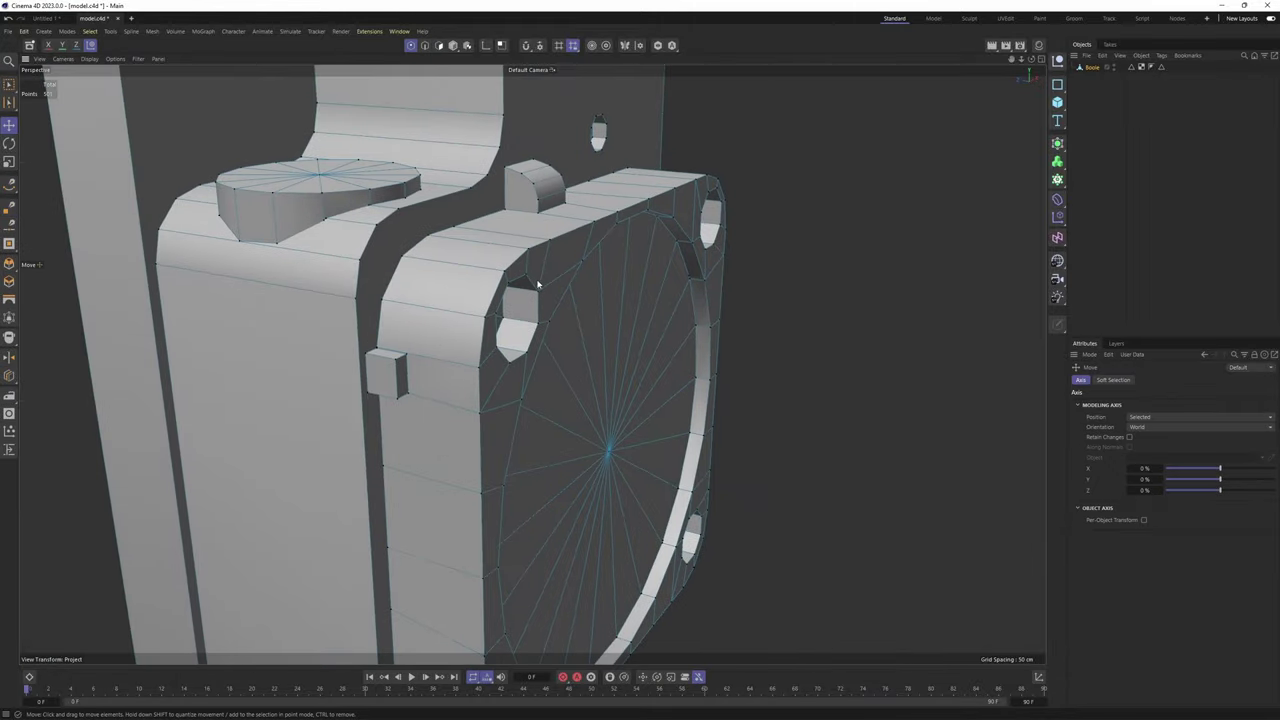
click(500, 240)
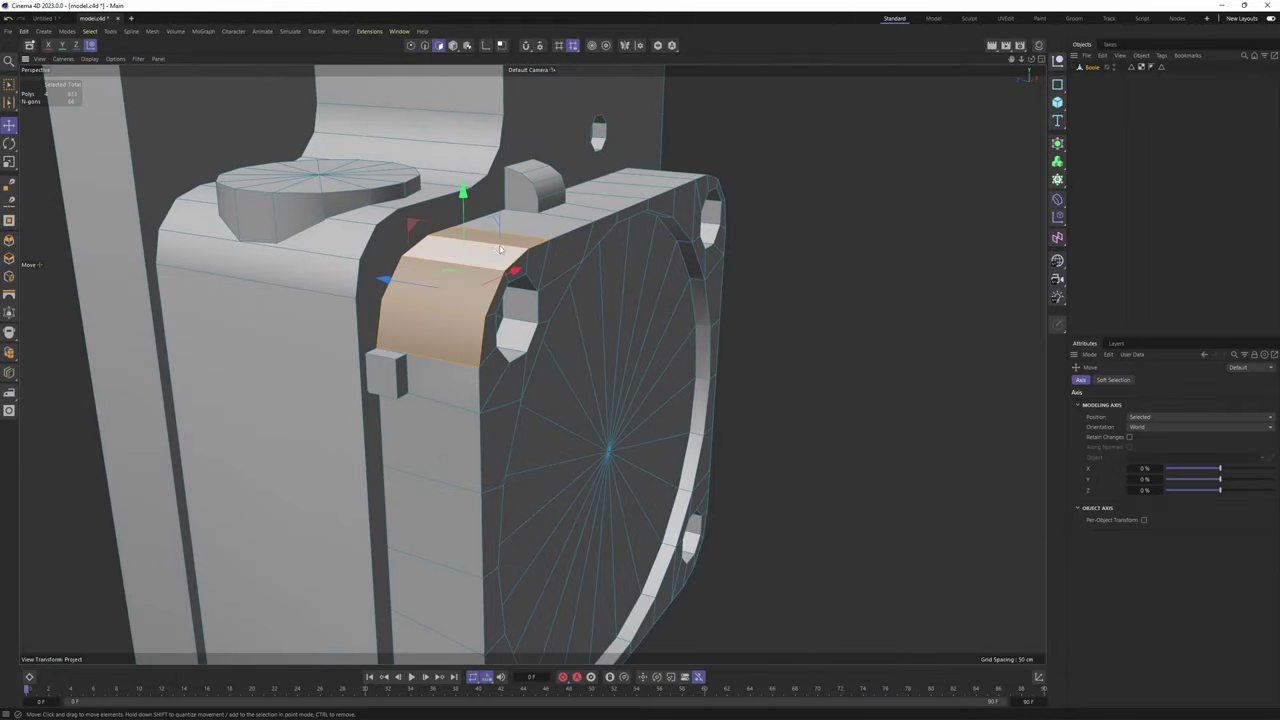
alt+drag(500, 240, 545, 210)
key(u)
key(l)
click(545, 218)
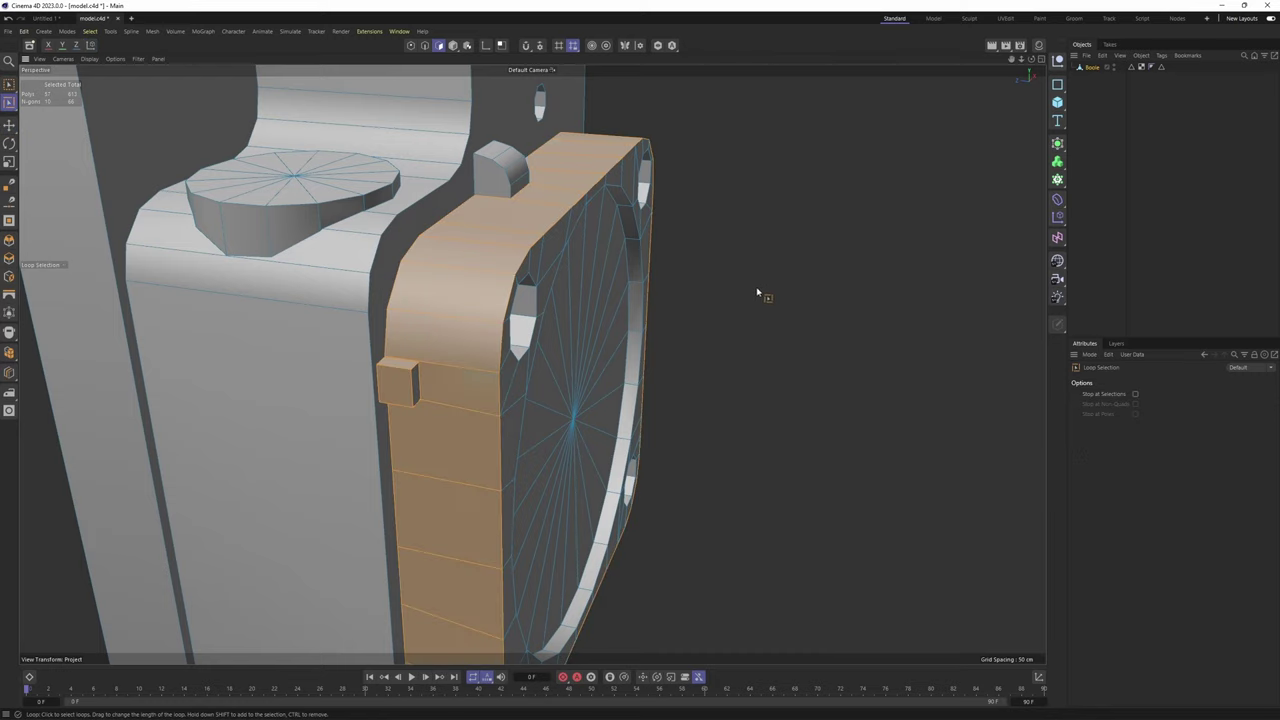
With the Polygon Pen, cut a lengthwise edge along the left side wall between the lower and upper small blocks' inner corners
key(Return)
right_click(713, 265)
click(740, 286)
alt+drag(574, 318, 514, 251)
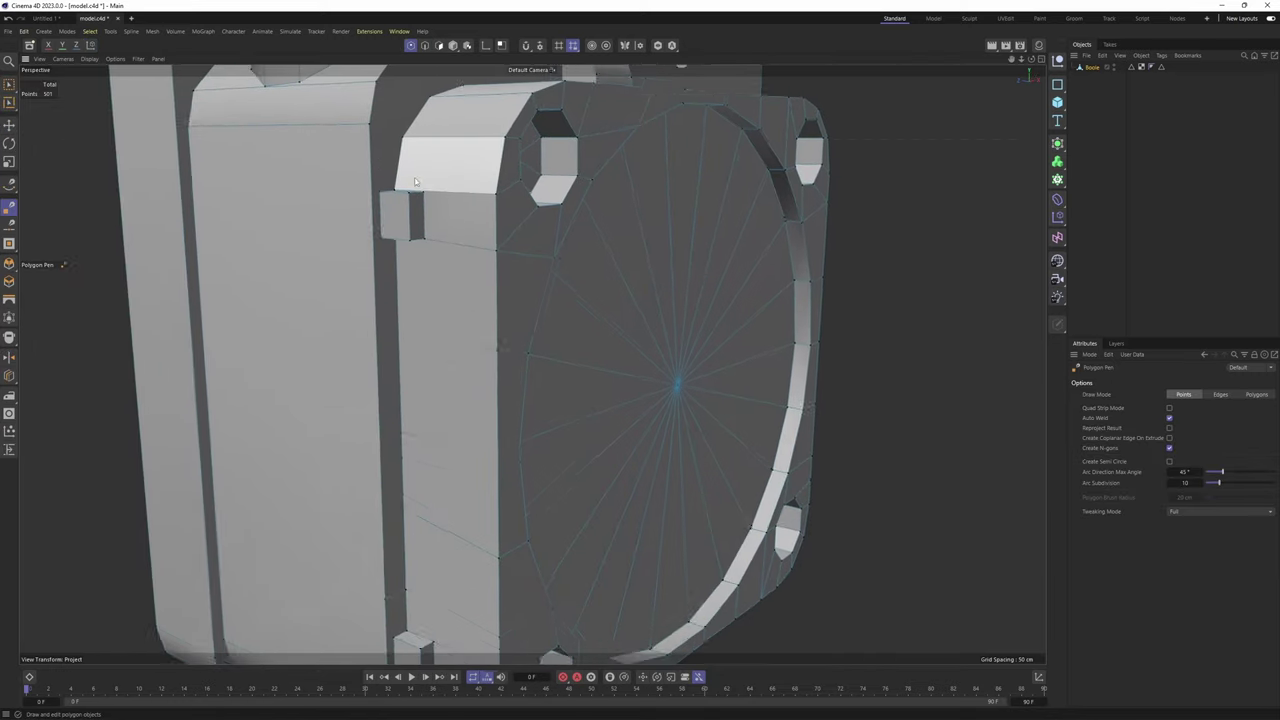
alt+drag(409, 220, 405, 415)
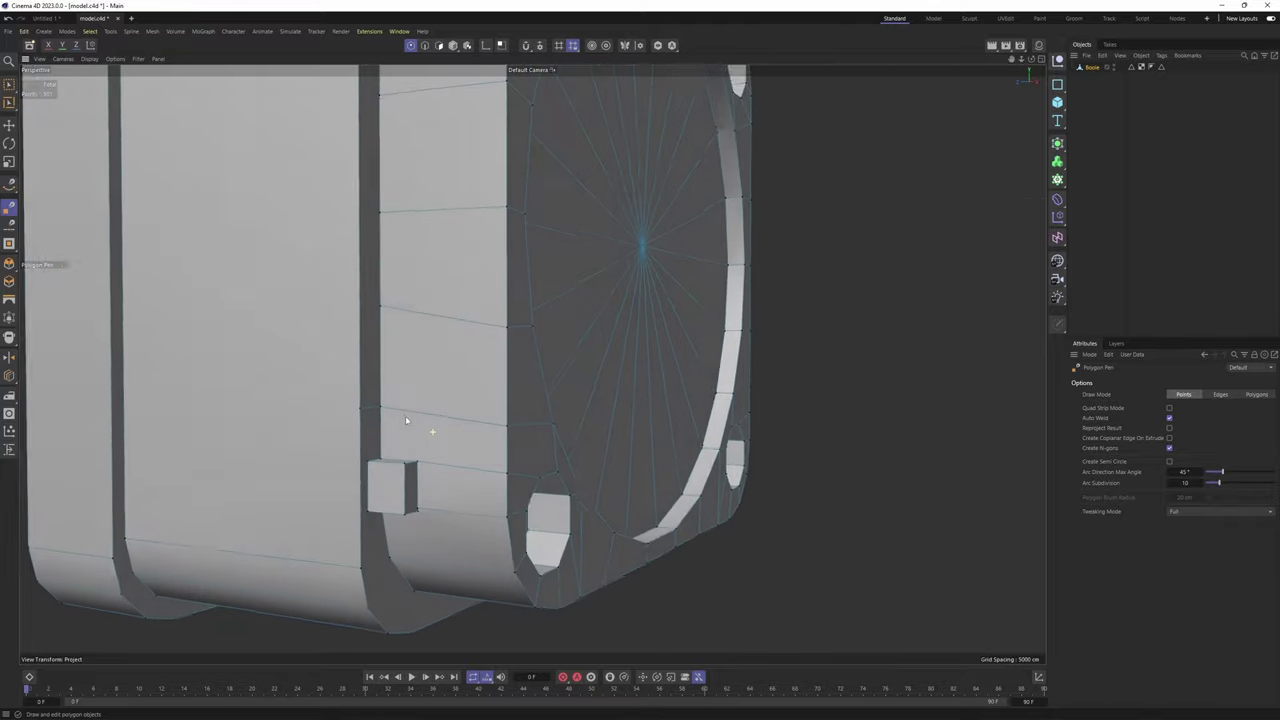
alt+right_drag(405, 415, 433, 468)
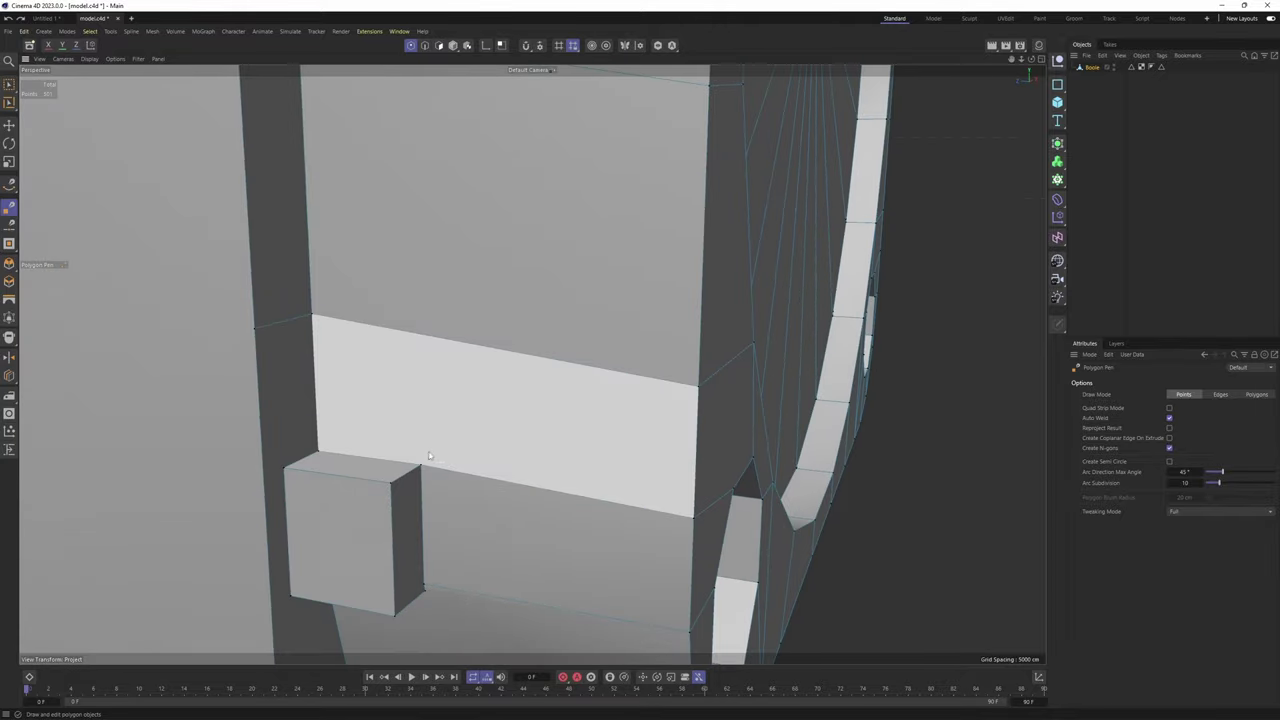
alt+right_drag(451, 406, 411, 349)
alt+drag(449, 369, 532, 364)
alt+right_drag(514, 104, 494, 132)
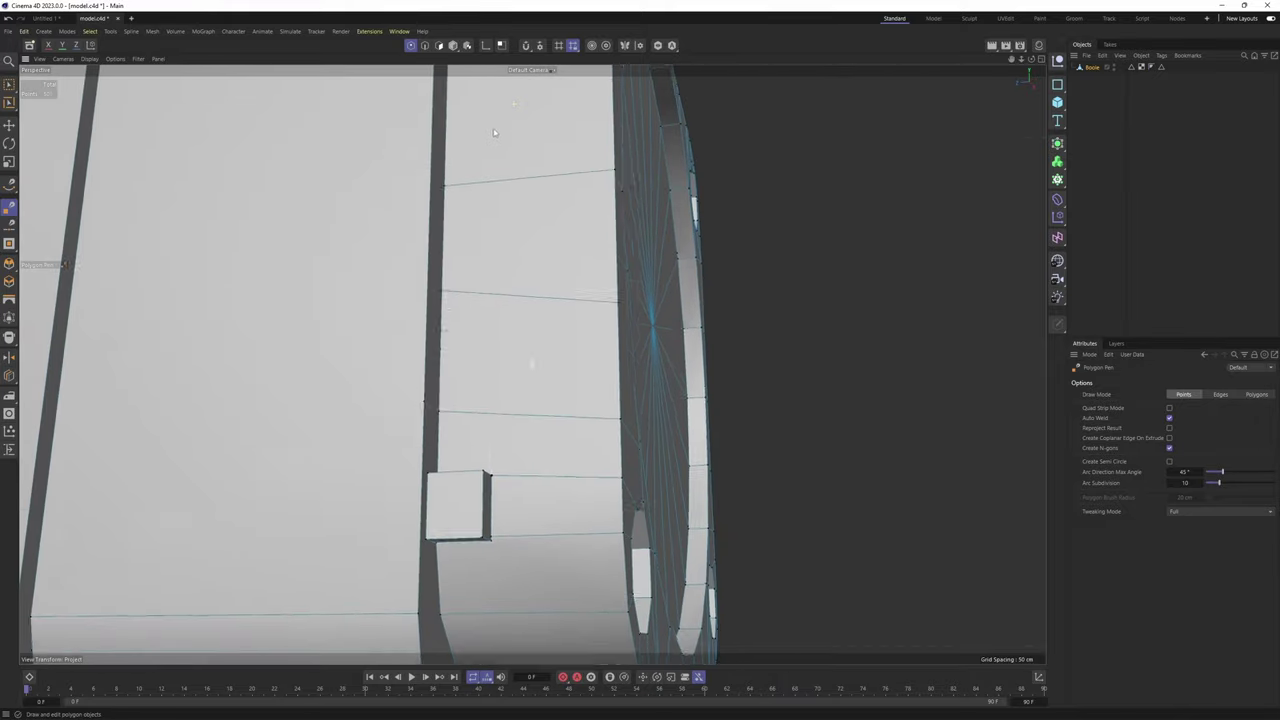
alt+middle_drag(494, 132, 494, 277)
click(495, 92)
alt+right_drag(512, 300, 491, 326)
alt+drag(491, 326, 488, 386)
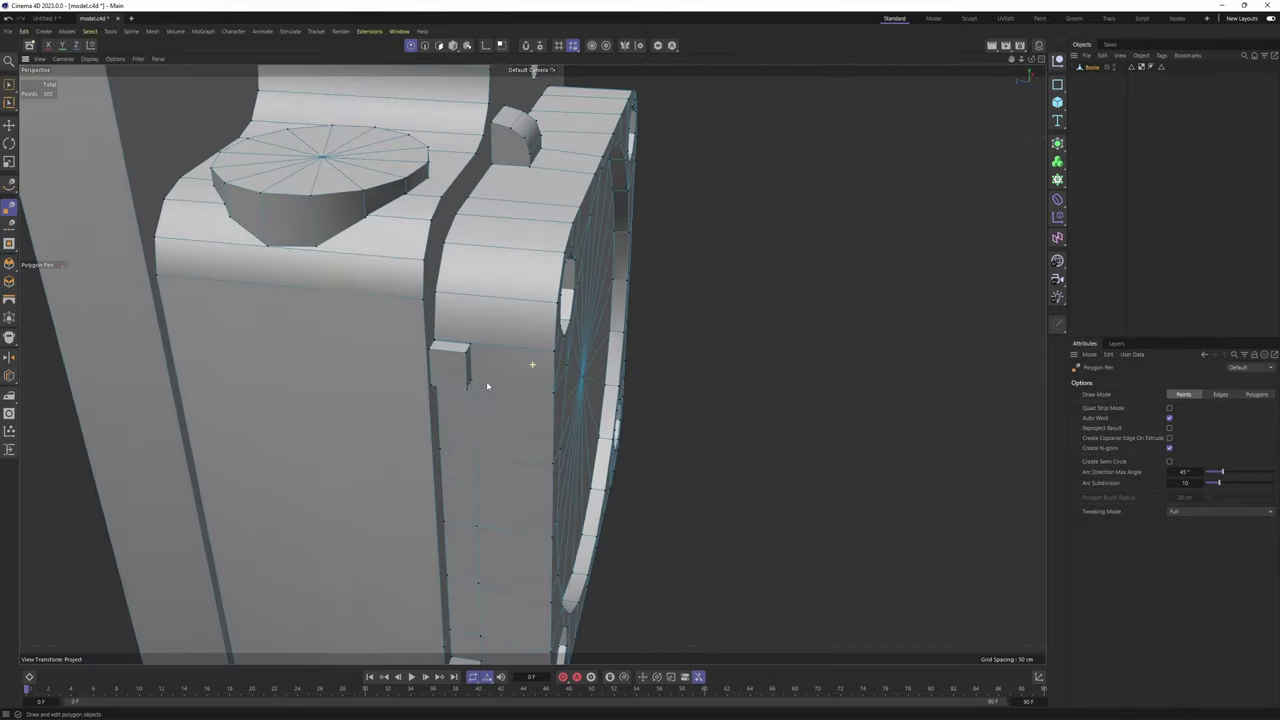
Continue the cut from the left upper block over the rounded corner to the top block, and weld the side block's upper corners to the wall
alt+right_drag(488, 386, 499, 425)
click(490, 439)
alt+right_drag(496, 328, 500, 329)
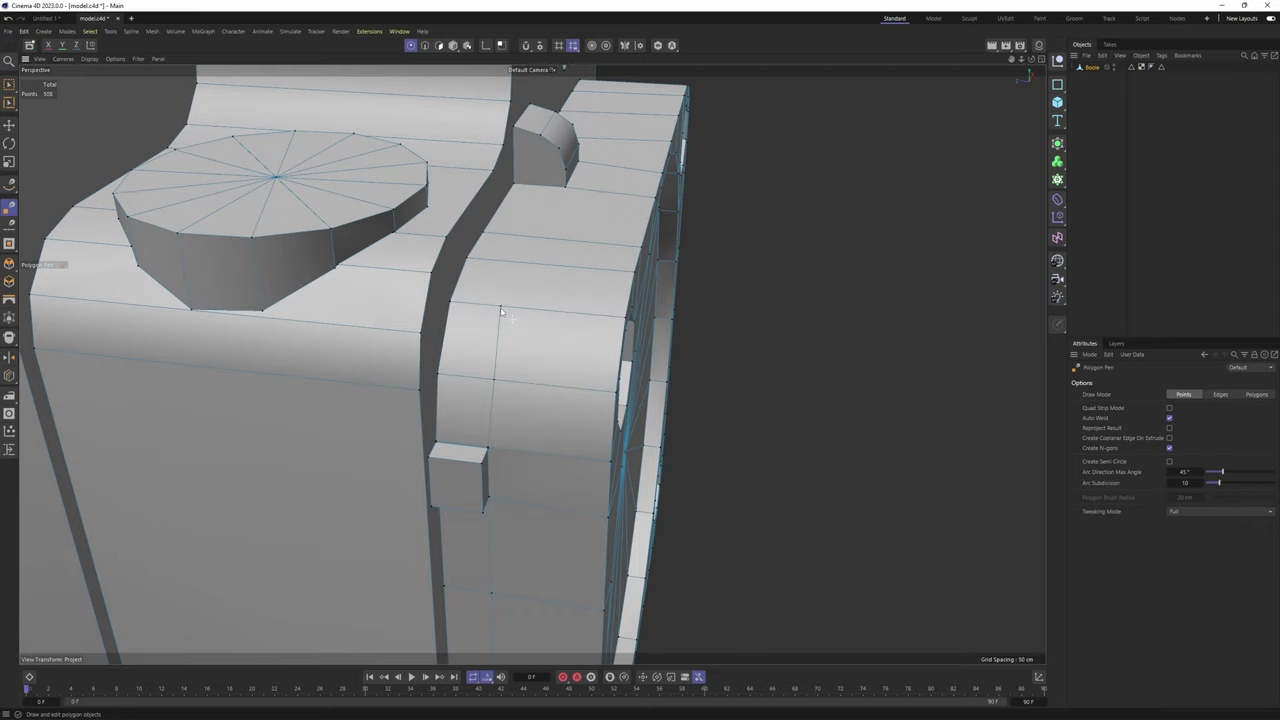
alt+right_drag(484, 443, 618, 428)
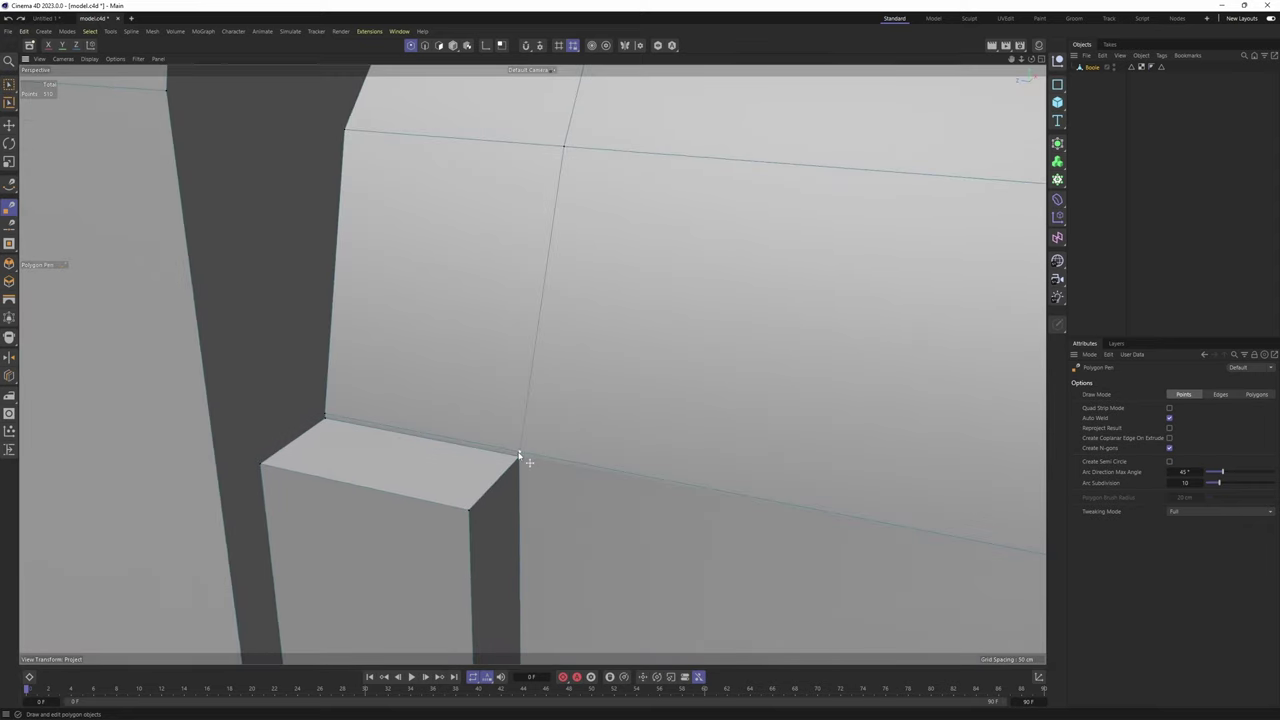
drag(519, 454, 516, 460)
alt+right_drag(329, 423, 240, 422)
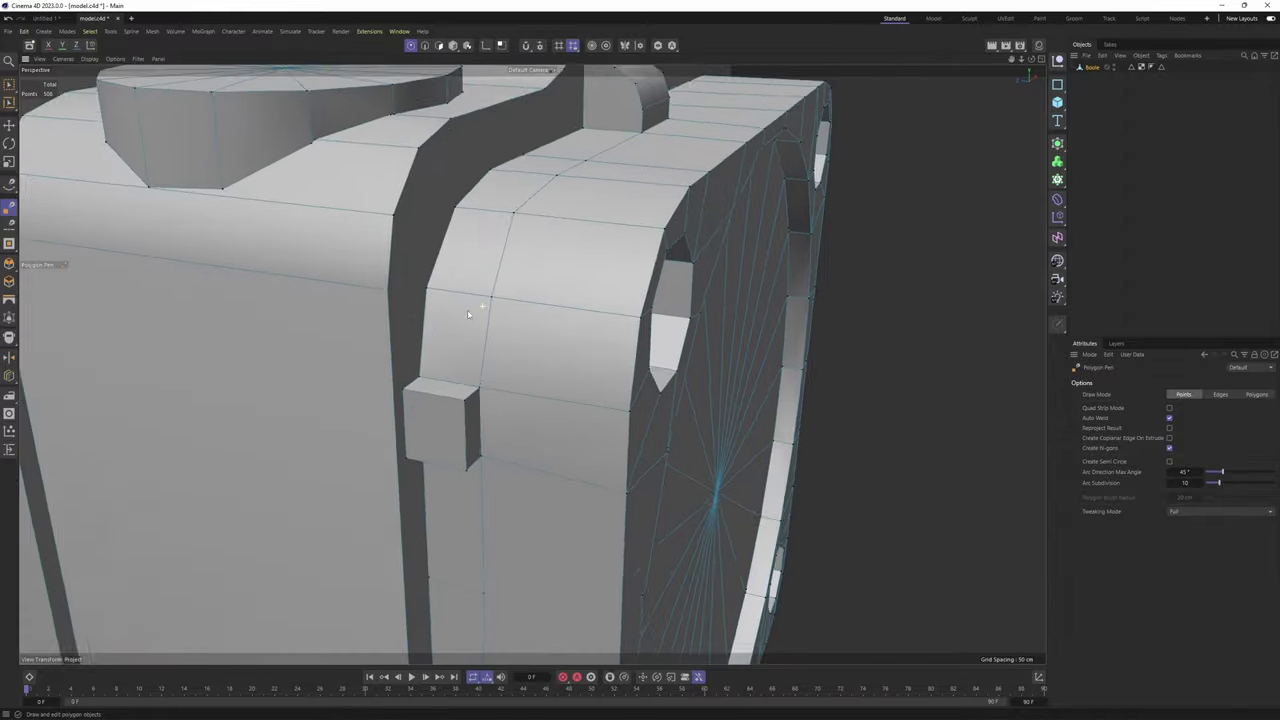
Cut an edge over the opposite rounded corner to that side's upper block, and weld the block's upper corners to the wall
alt+drag(477, 306, 480, 360)
alt+drag(526, 251, 537, 145)
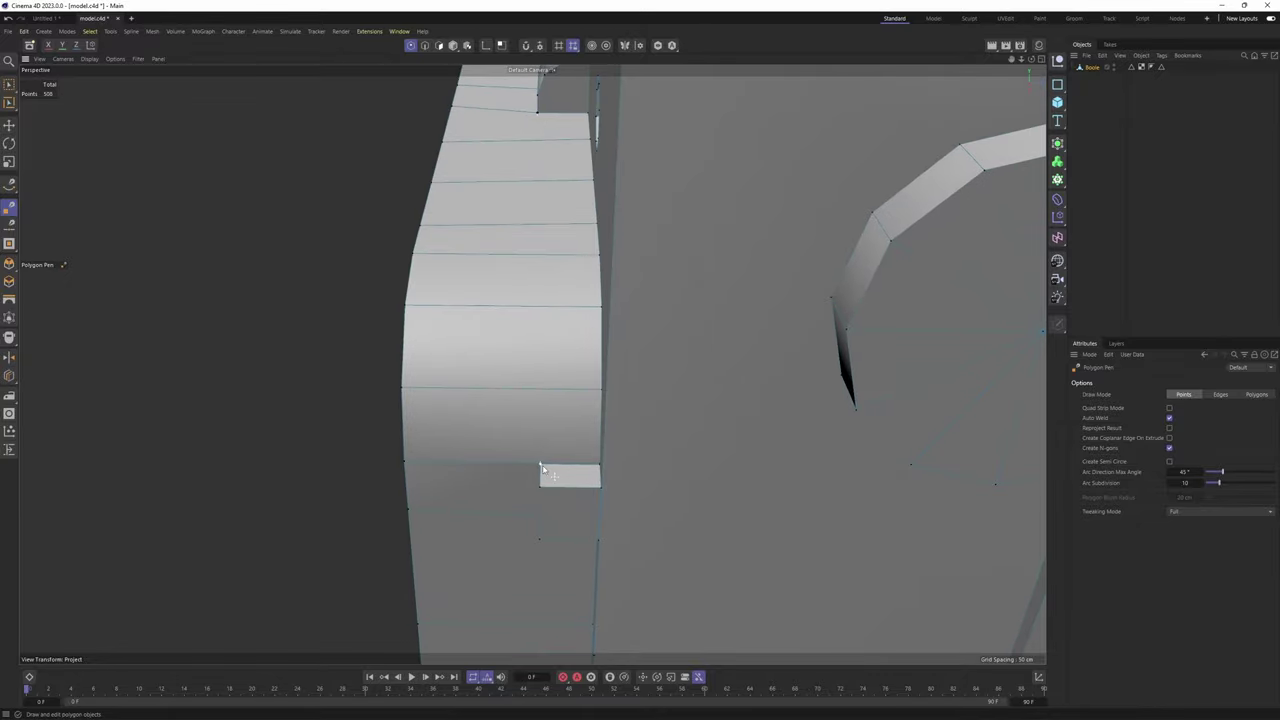
click(541, 465)
scroll(541, 464, up, 5)
mouse_move(563, 457)
alt+mouse_down()
mouse_move(578, 459)
mouse_move(536, 484)
alt+mouse_up()
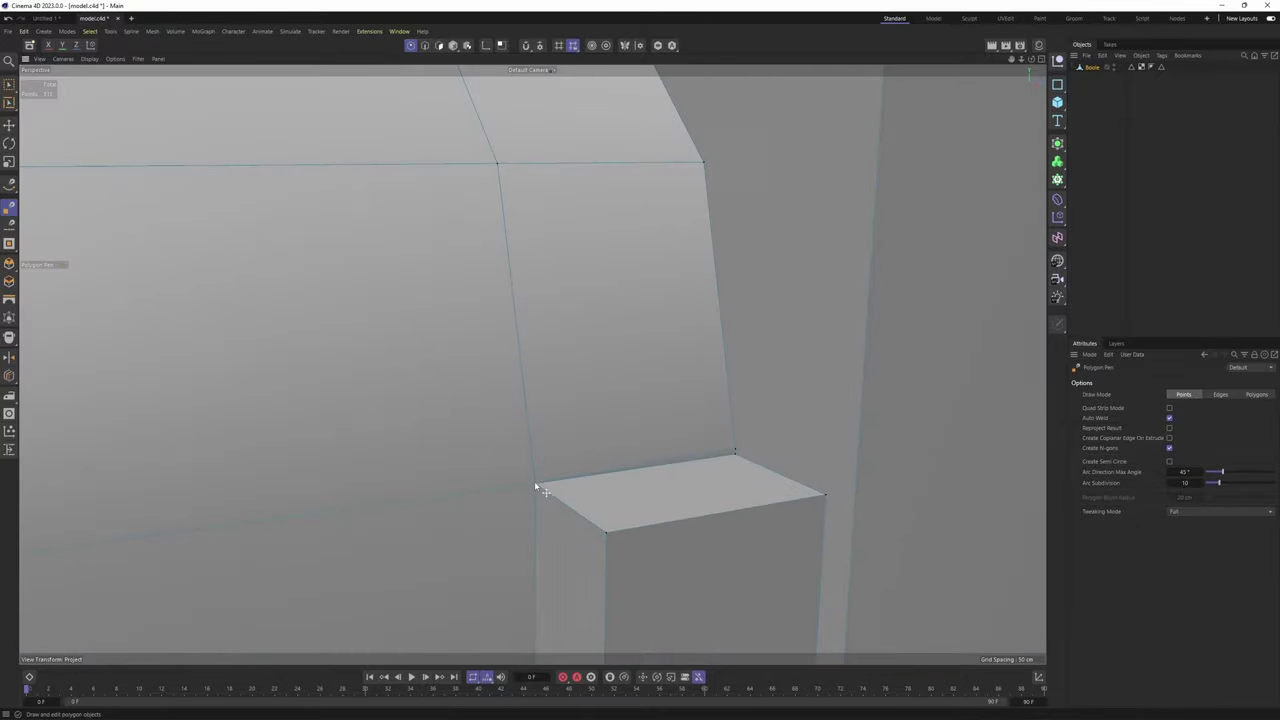
drag(736, 449, 737, 454)
mouse_move(738, 448)
alt+mouse_down()
mouse_move(676, 457)
mouse_move(534, 291)
alt+mouse_up()
scroll(534, 289, down, 5)
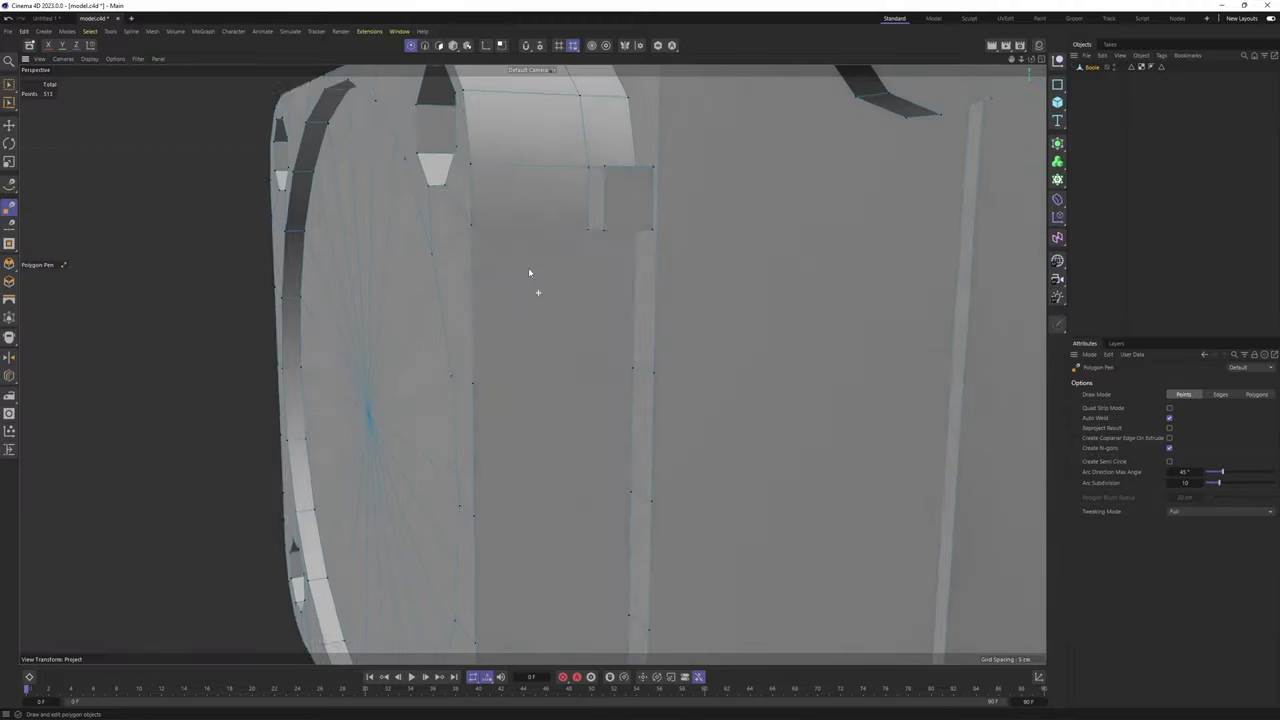
alt+drag(531, 363, 550, 186)
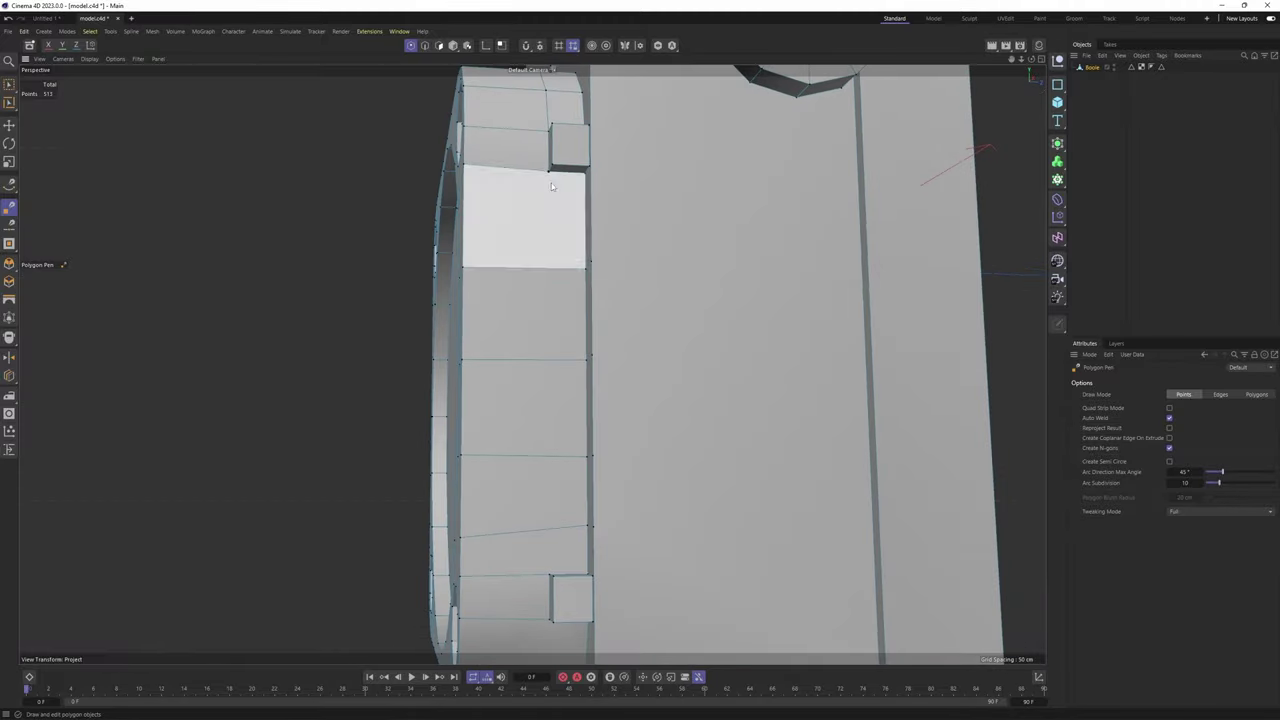
click(548, 172)
alt+drag(548, 421, 570, 420)
scroll(560, 420, up, 4)
mouse_move(509, 378)
alt+mouse_down()
mouse_move(542, 391)
mouse_move(516, 400)
alt+mouse_up()
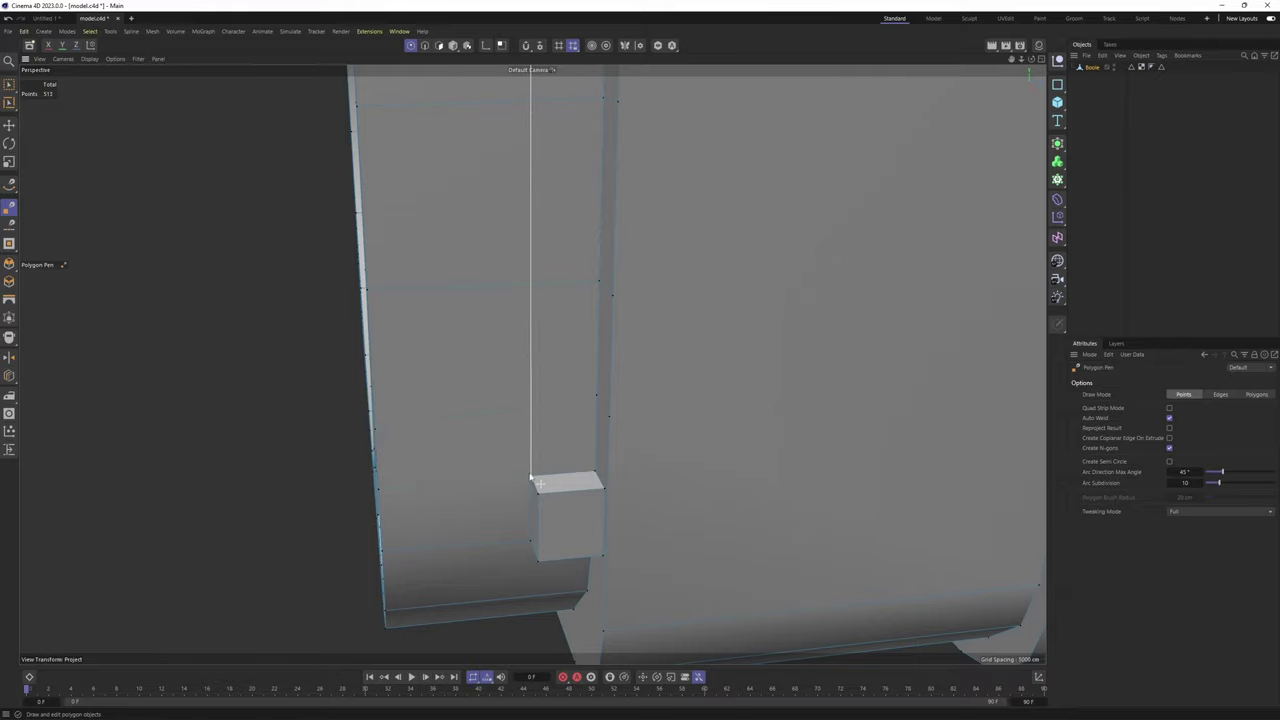
click(531, 477)
alt+drag(543, 446, 548, 424)
alt+drag(554, 374, 512, 361)
scroll(561, 340, down, 3)
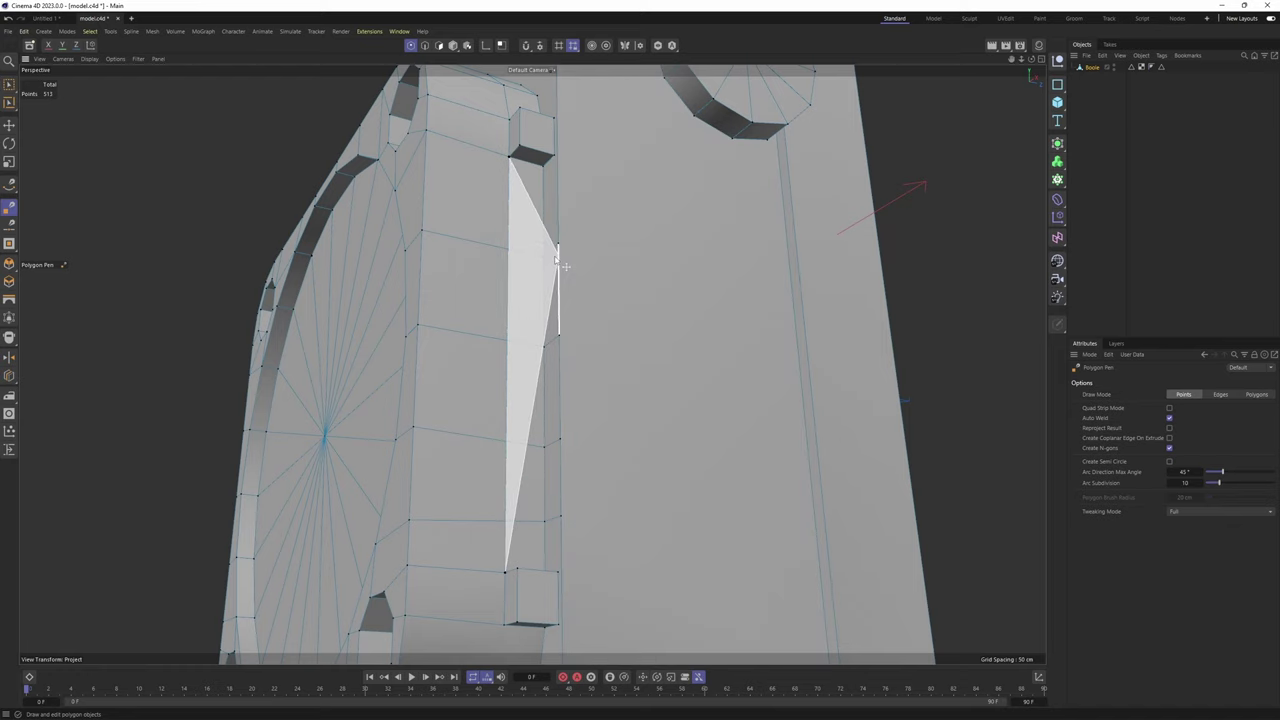
key(e)
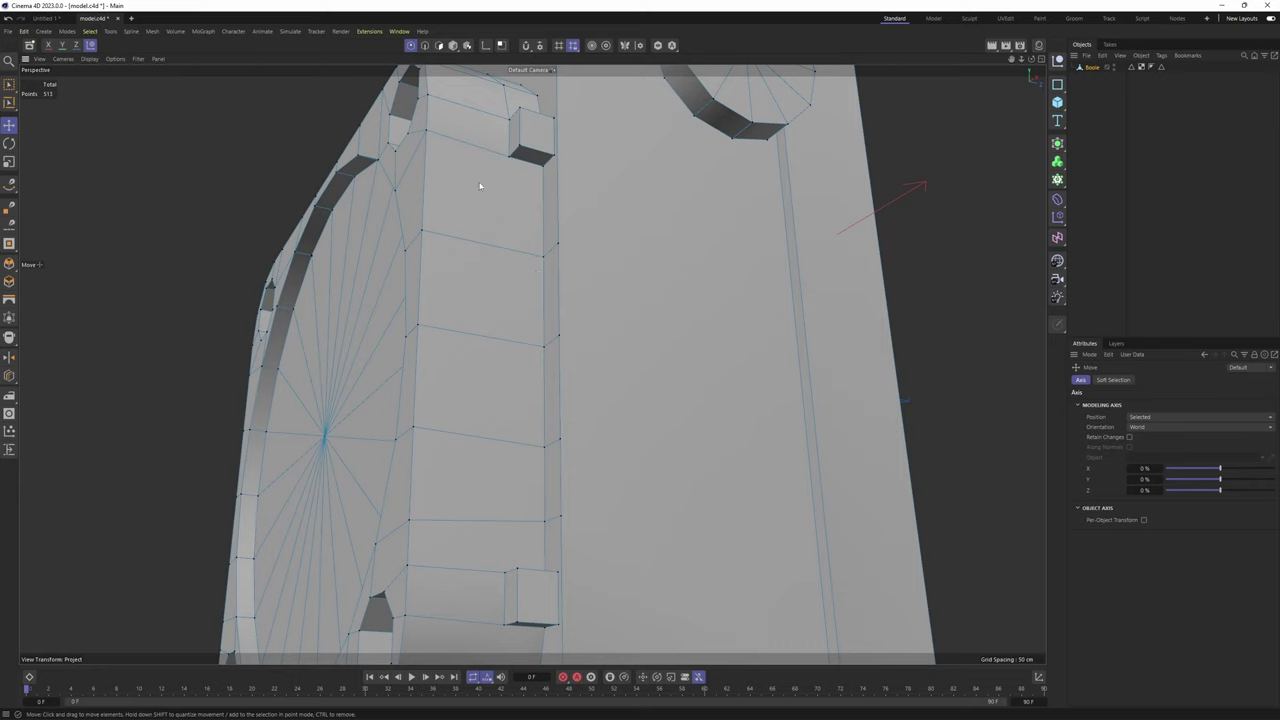
Cut a straight edge with the Polygon Pen down the right side wall from the upper small block's inner corner to the lower block's
key(m)
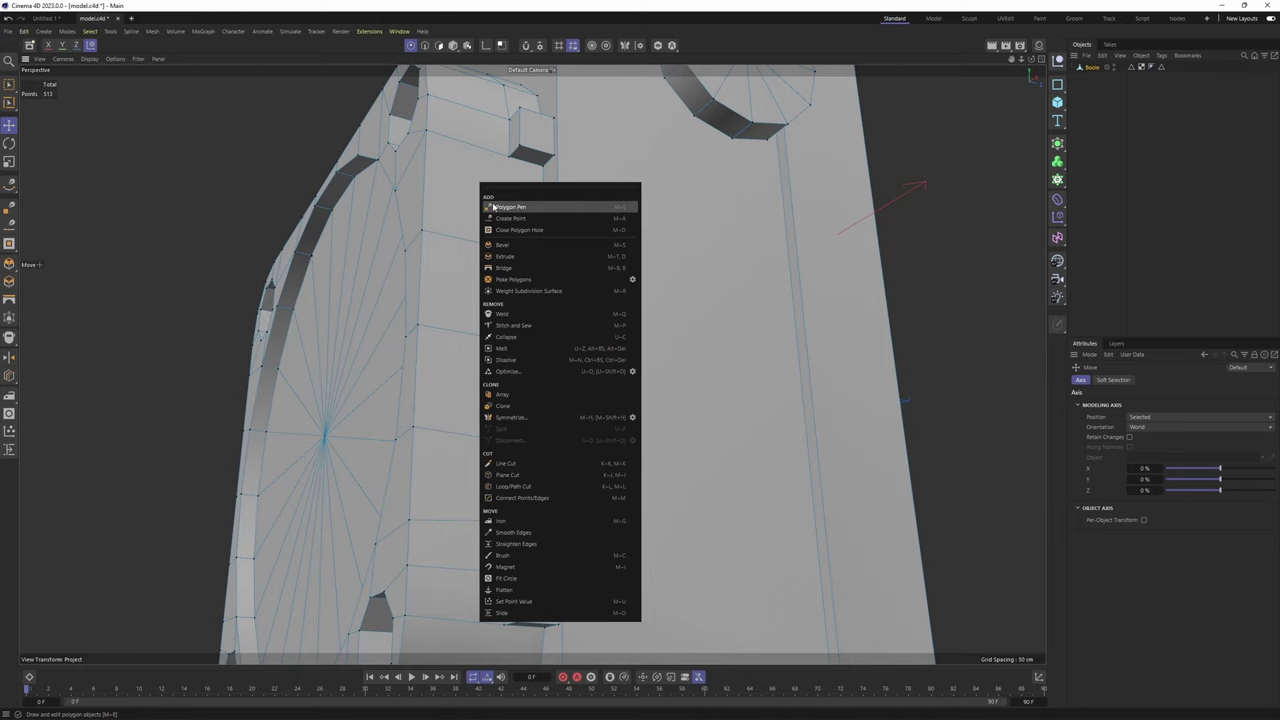
click(519, 209)
scroll(522, 178, down, 2)
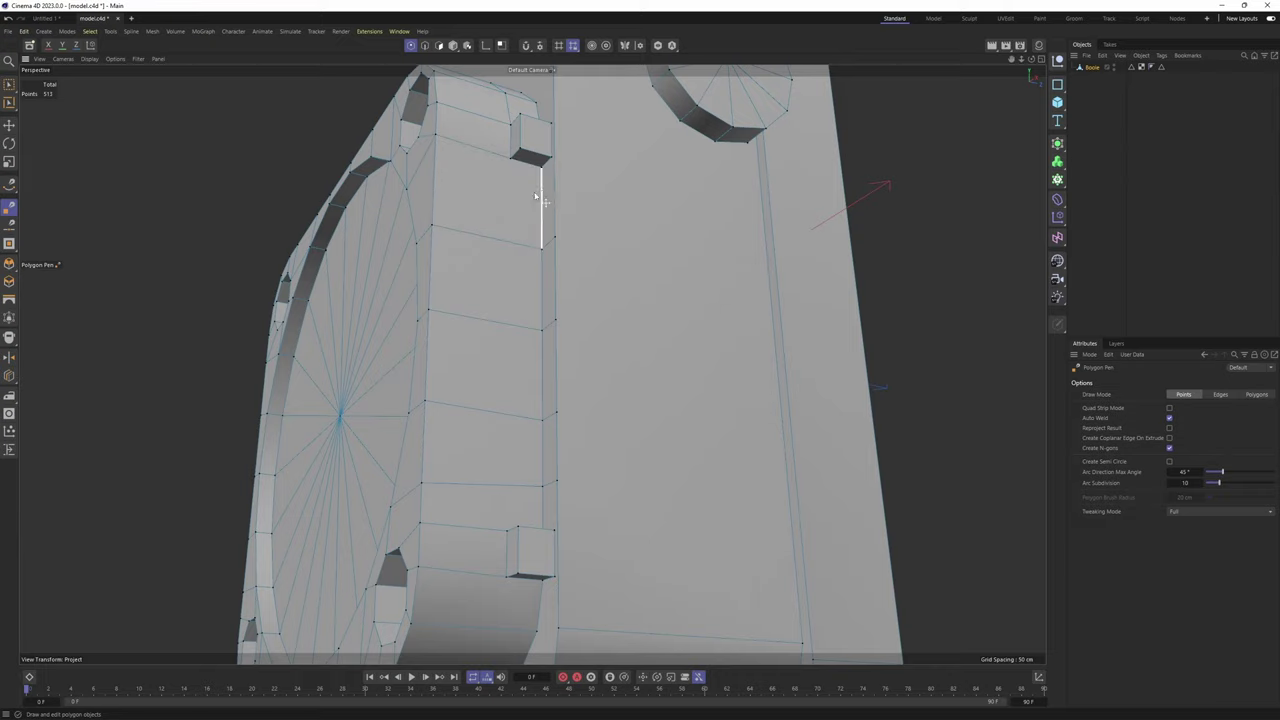
click(510, 162)
alt+drag(514, 400, 513, 488)
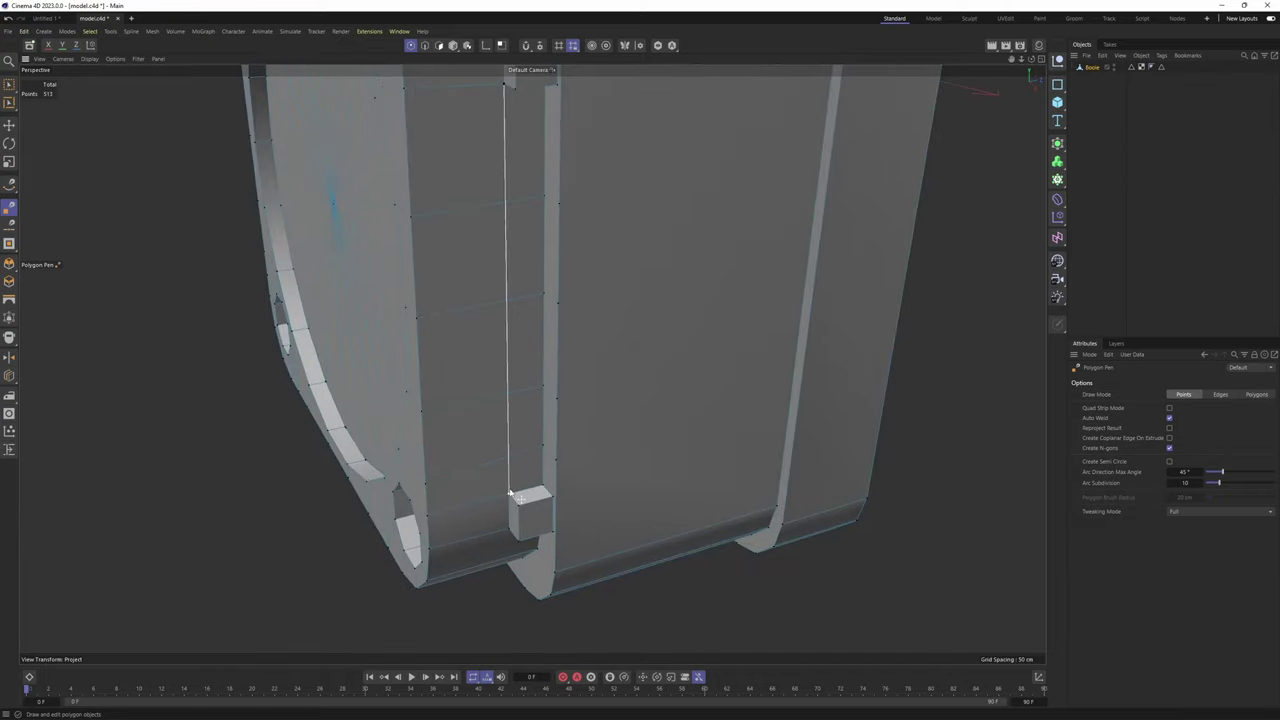
alt+drag(508, 438, 531, 363)
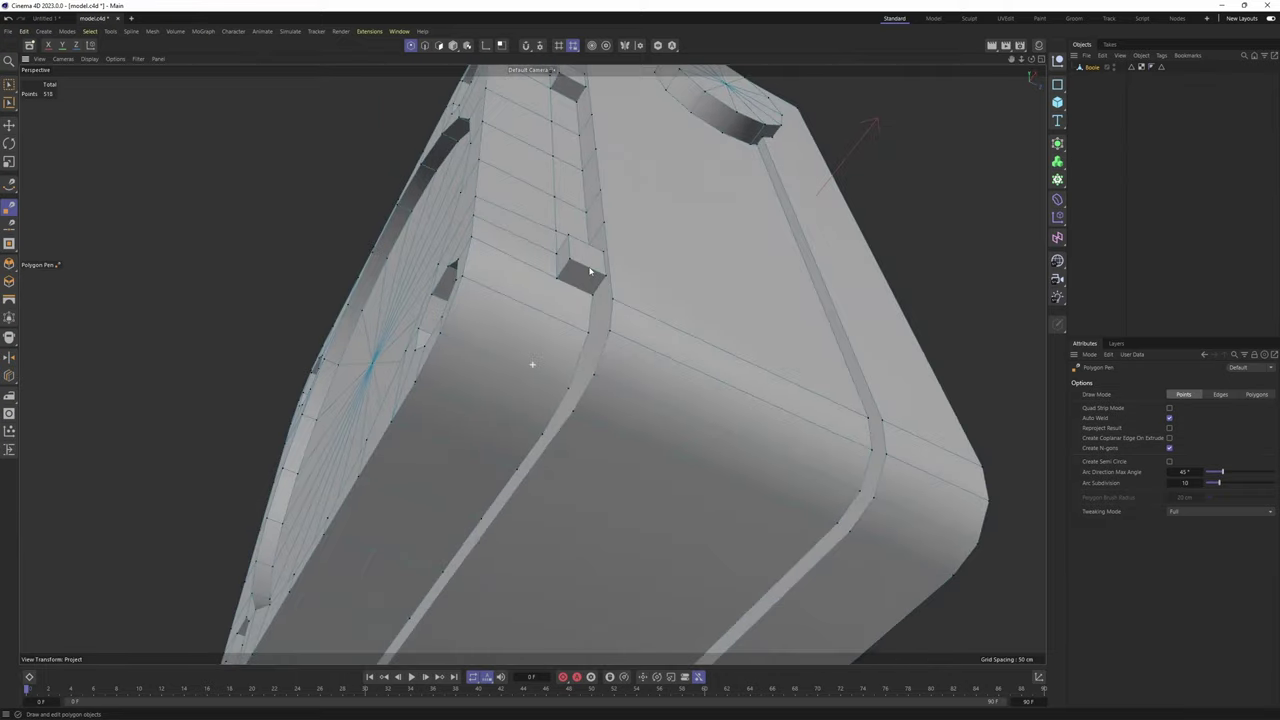
Continue the lengthwise cut from the lower small block's inner corner over the rounded bottom corner and along the bottom wall
scroll(552, 286, up, 2)
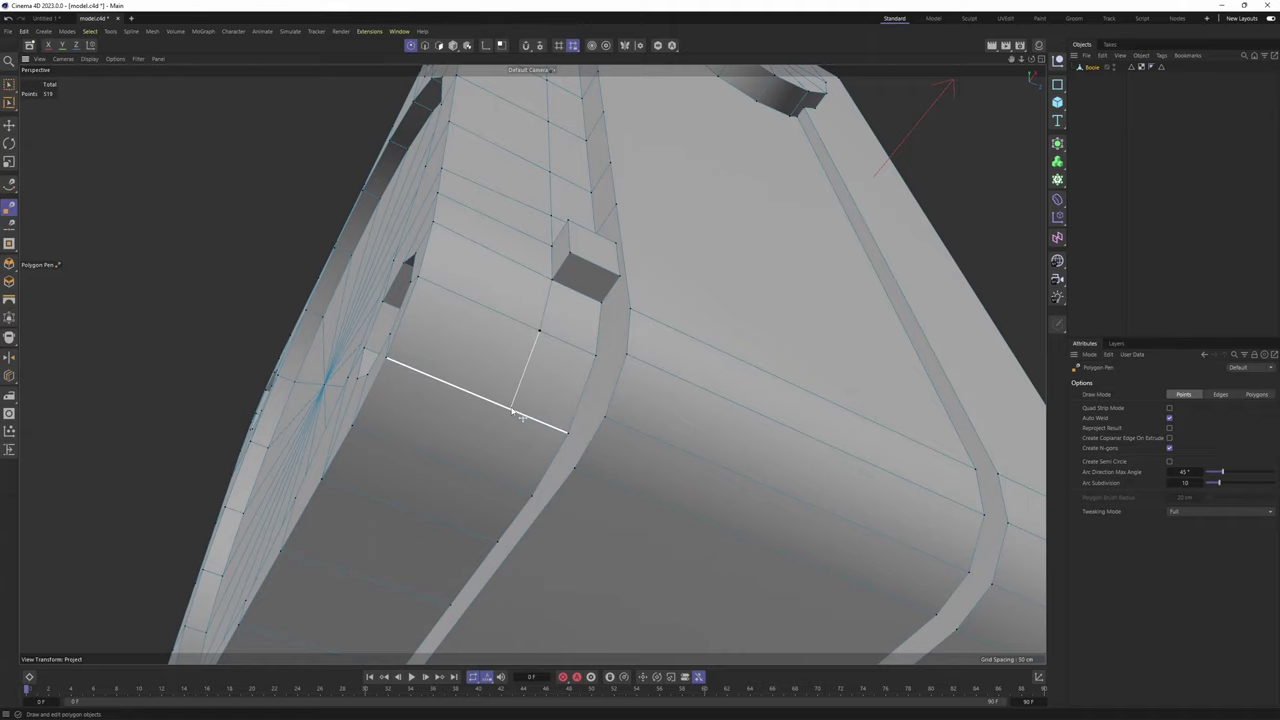
alt+drag(513, 409, 428, 513)
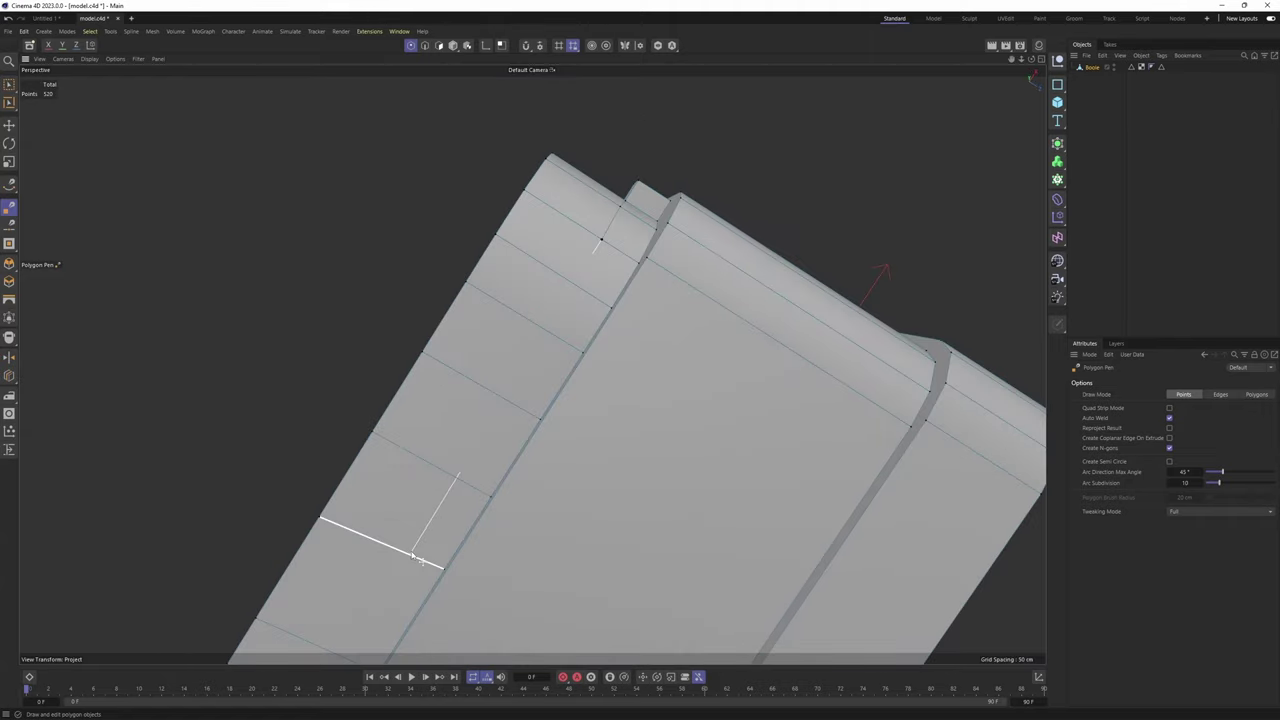
click(412, 556)
alt+middle_drag(412, 556, 597, 297)
alt+drag(597, 297, 531, 363)
scroll(660, 323, down, 3)
Carry the bottom-wall cut over the opposite rounded corner up to that side's lower small block, meeting its inner corner
alt+drag(660, 323, 634, 406)
scroll(480, 230, up, 3)
alt+drag(480, 230, 486, 298)
scroll(514, 252, up, 2)
click(486, 260)
scroll(488, 250, up, 2)
scroll(488, 240, up, 2)
alt+drag(489, 223, 482, 217)
scroll(490, 223, up, 2)
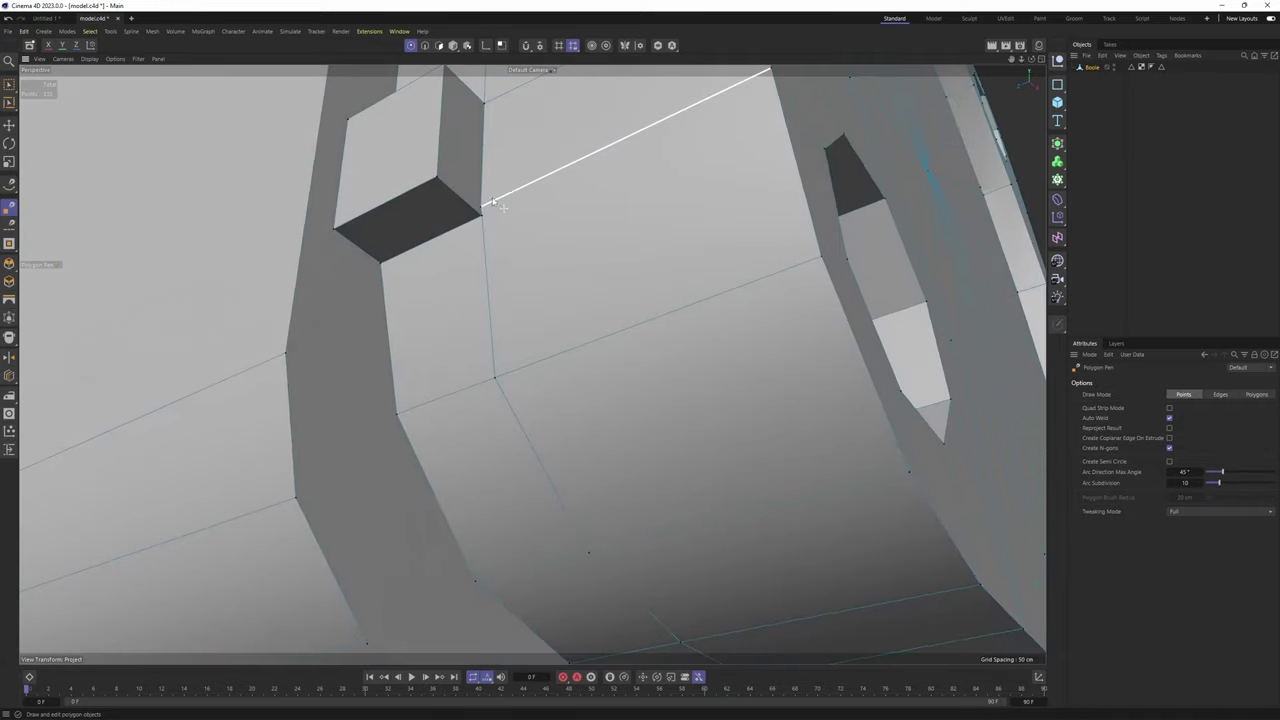
Cut an edge across the top block's curved-profile end face, from a point on the arc to the inner bottom corner
alt+middle_drag(495, 211, 500, 414)
alt+drag(500, 414, 534, 446)
scroll(532, 420, down, 4)
alt+drag(532, 364, 618, 223)
scroll(539, 201, down, 3)
scroll(604, 218, up, 3)
click(619, 211)
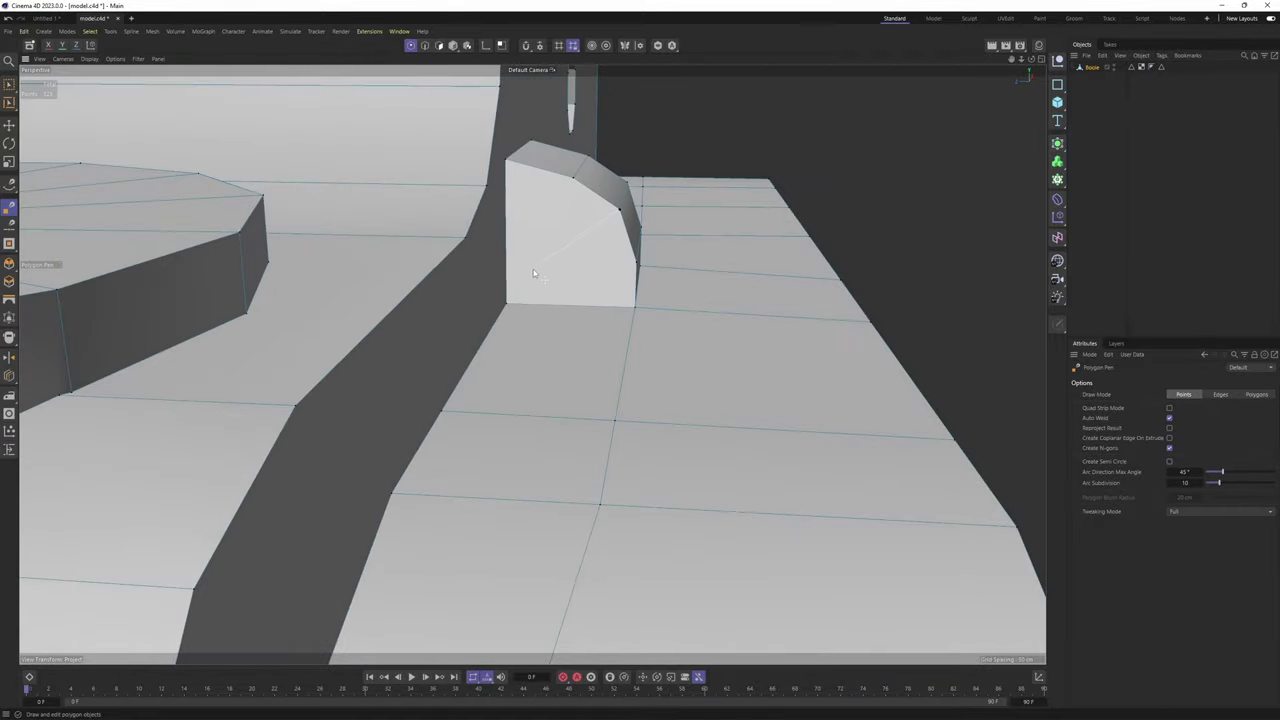
alt+drag(582, 272, 515, 290)
alt+drag(603, 348, 584, 277)
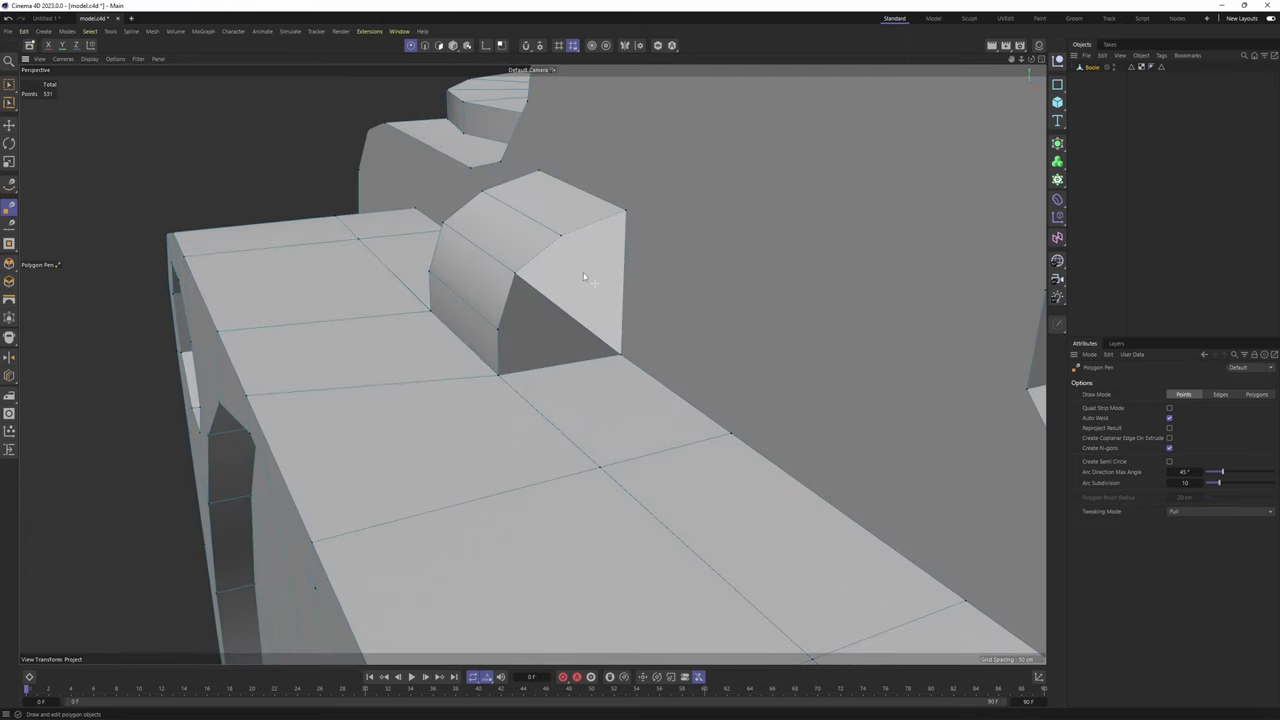
alt+drag(539, 338, 548, 298)
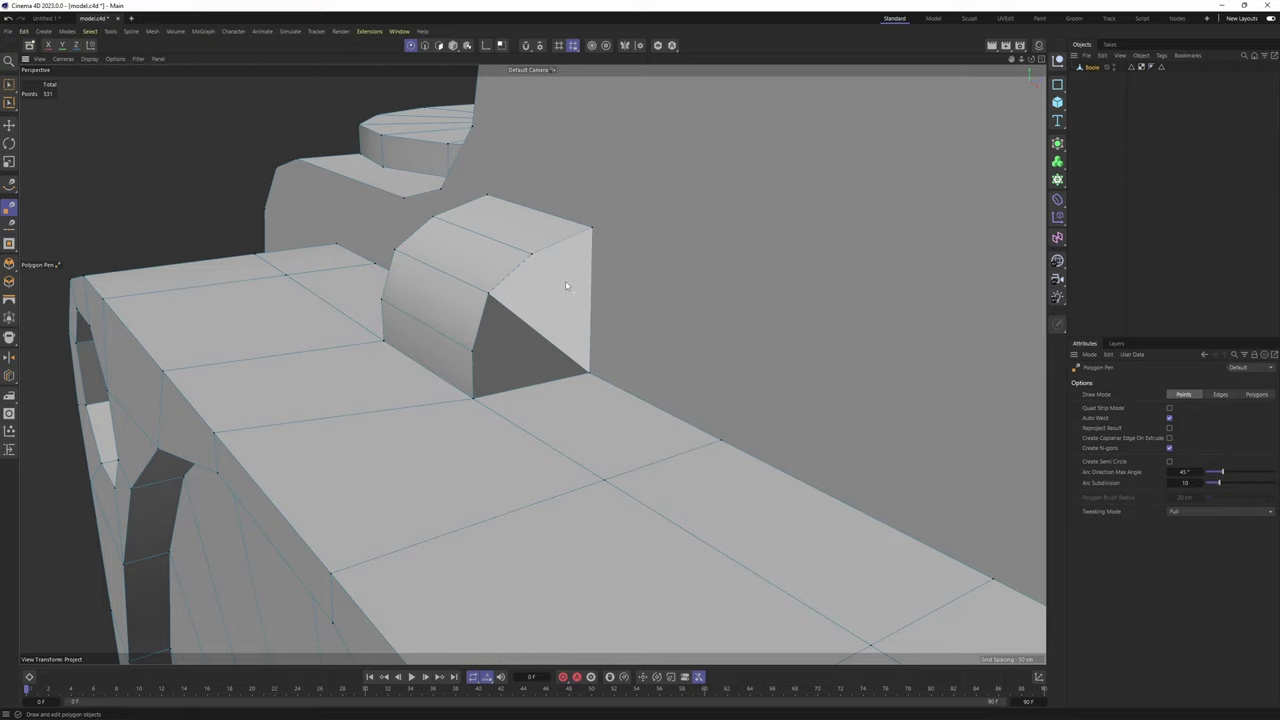
alt+drag(566, 286, 568, 280)
click(532, 254)
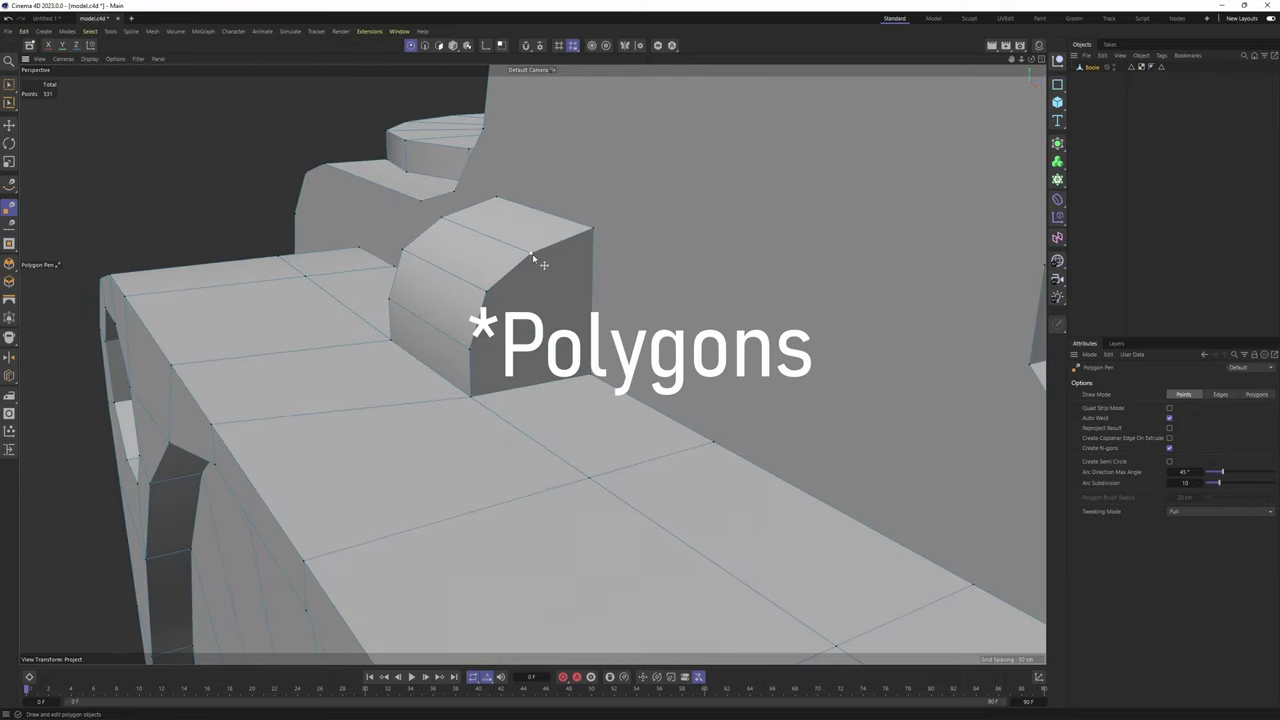
scroll(555, 252, down, 3)
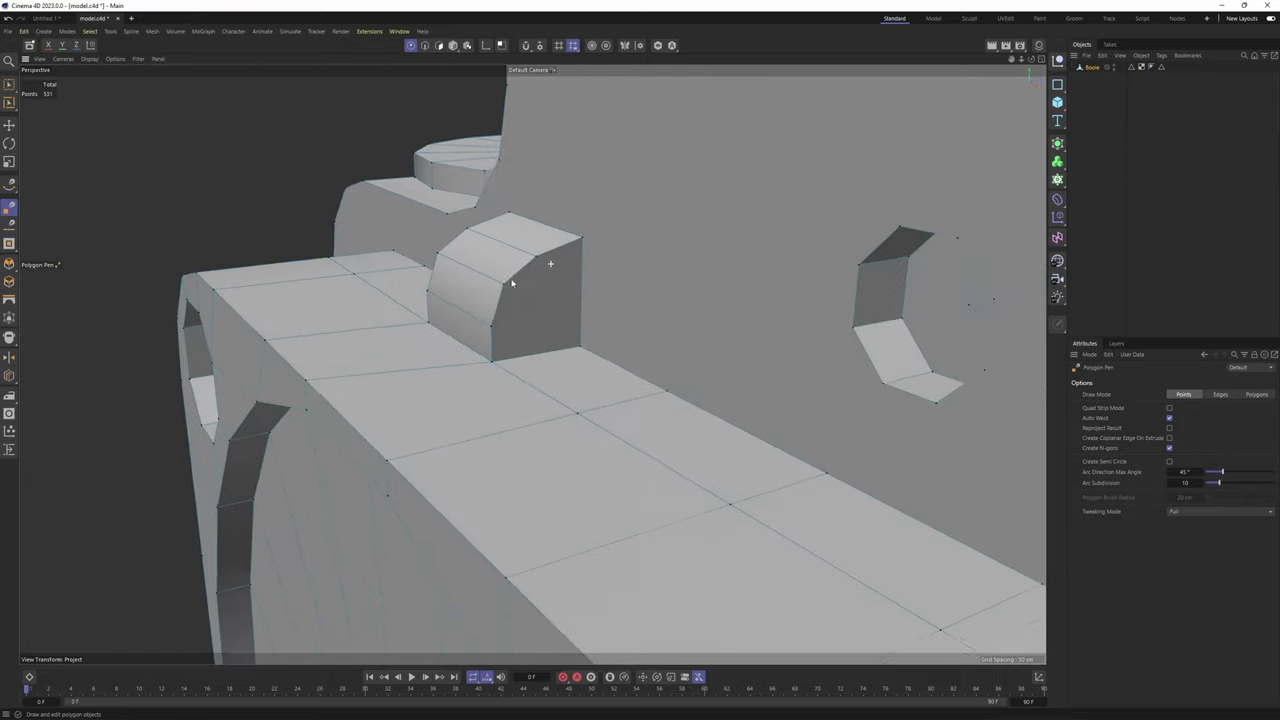
Examine the front plate's side faces and the body's large flat face behind it for n-gons by selecting them as polygons
alt+drag(551, 263, 760, 250)
scroll(515, 318, down, 2)
scroll(515, 320, down, 3)
alt+drag(515, 320, 430, 333)
key(e)
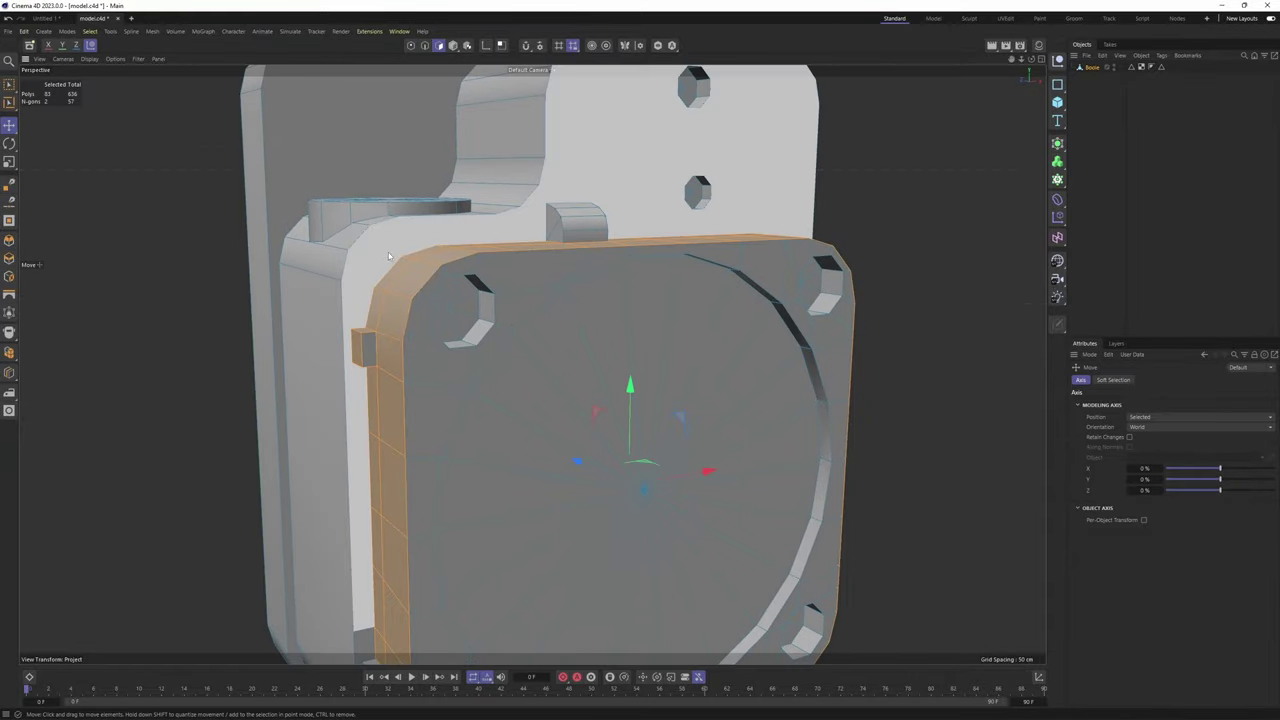
alt+middle_drag(652, 221, 474, 257)
alt+drag(474, 257, 514, 326)
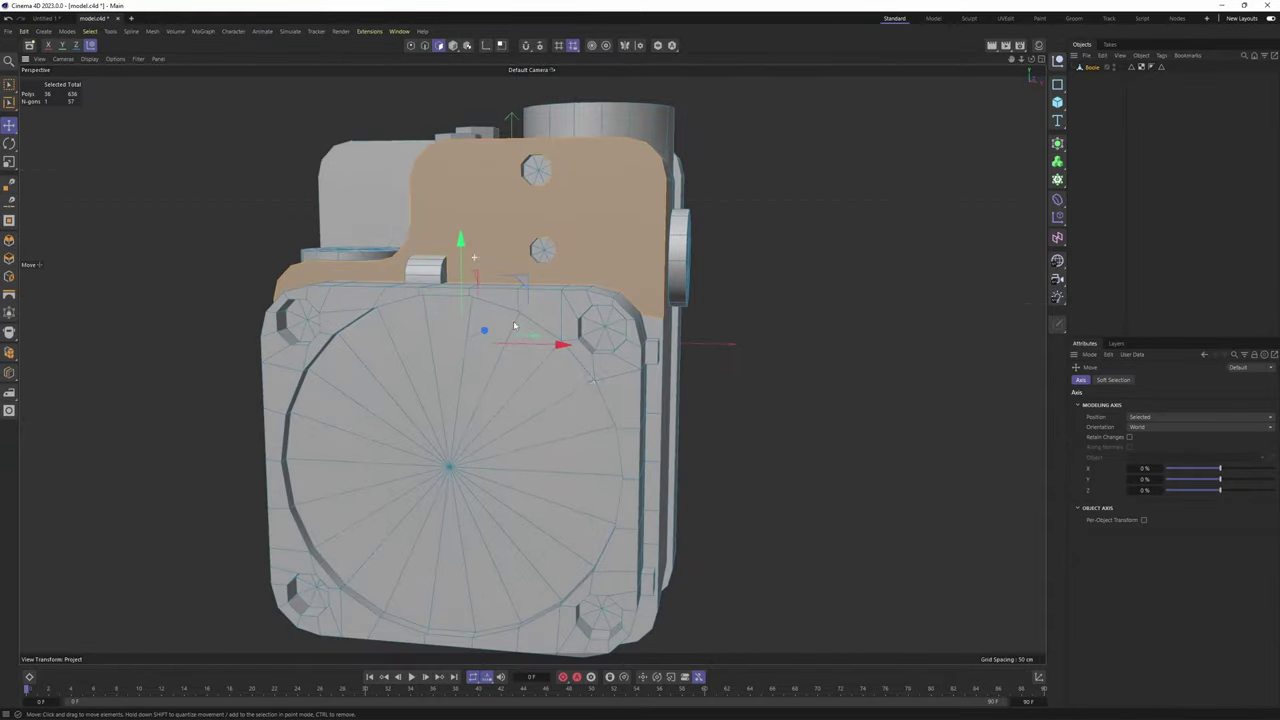
alt+drag(654, 385, 717, 300)
key(Return)
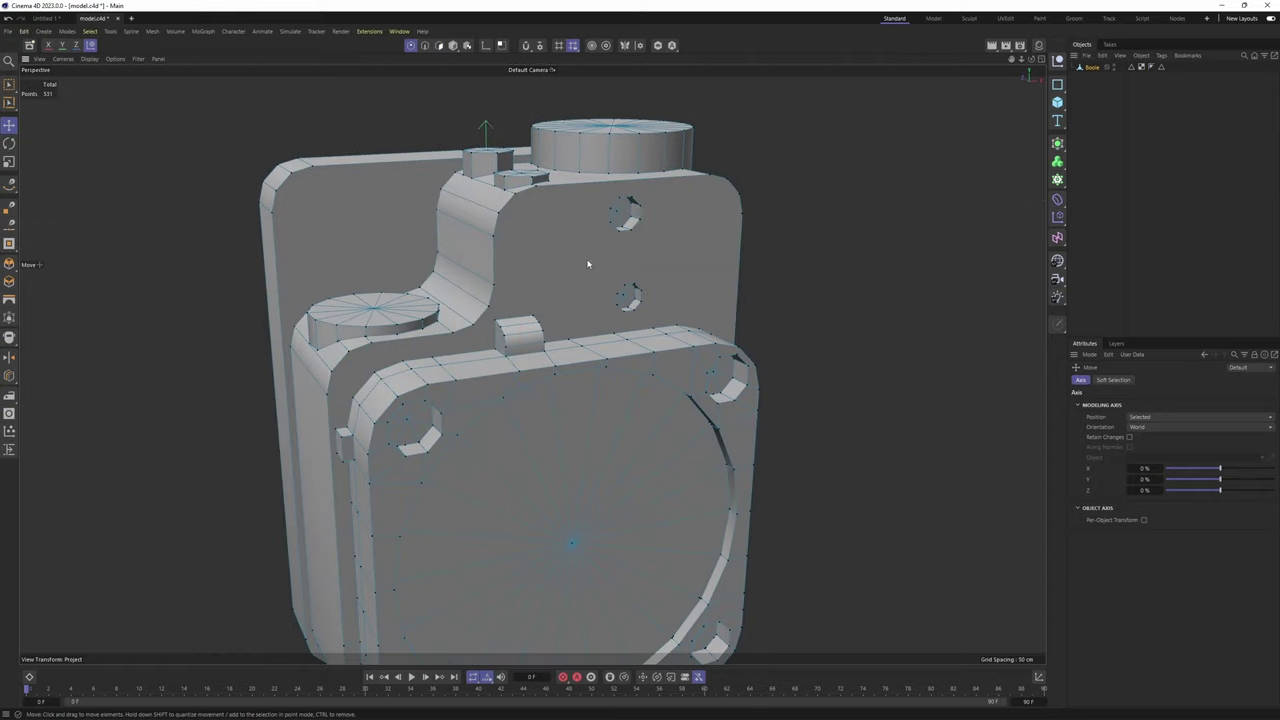
With the Polygon Pen, connect two points of the body's rounded corner beside the disc to the matching corner points of the front plate
right_click(589, 260)
click(628, 281)
alt+middle_drag(470, 297, 578, 142)
scroll(472, 238, up, 5)
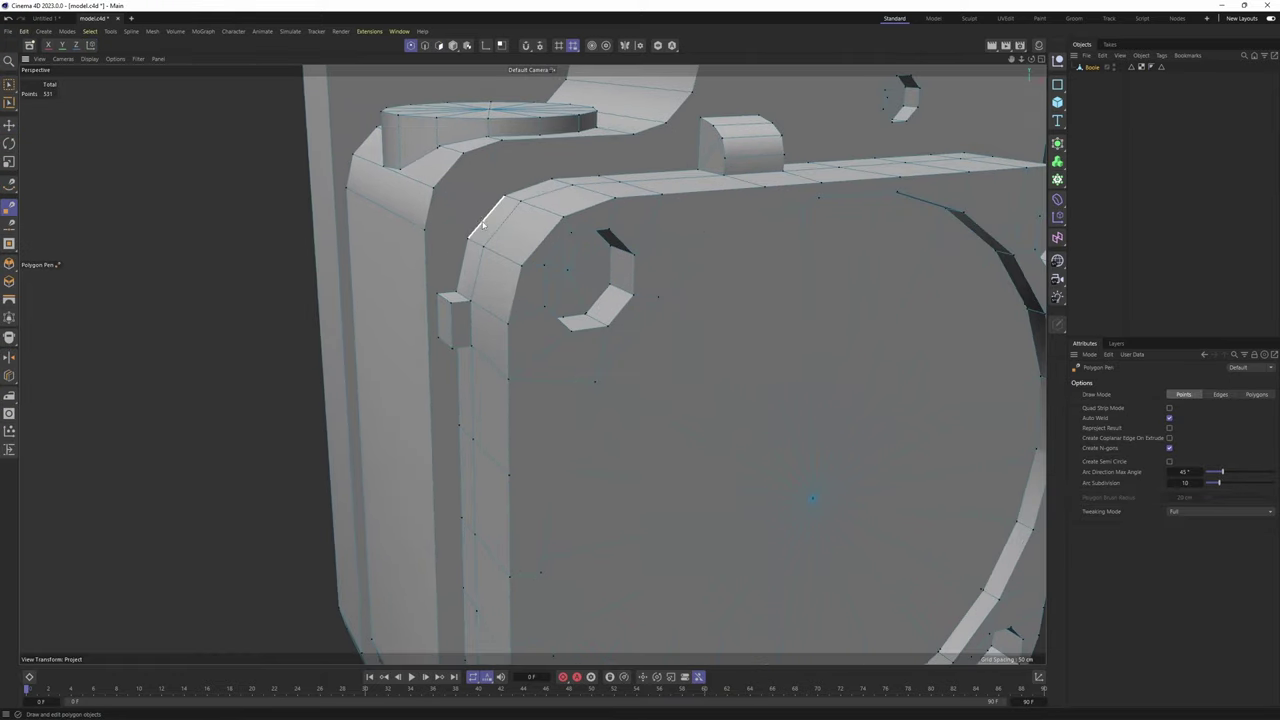
alt+drag(476, 226, 475, 300)
alt+middle_drag(475, 300, 511, 236)
alt+drag(511, 236, 504, 200)
scroll(470, 228, up, 2)
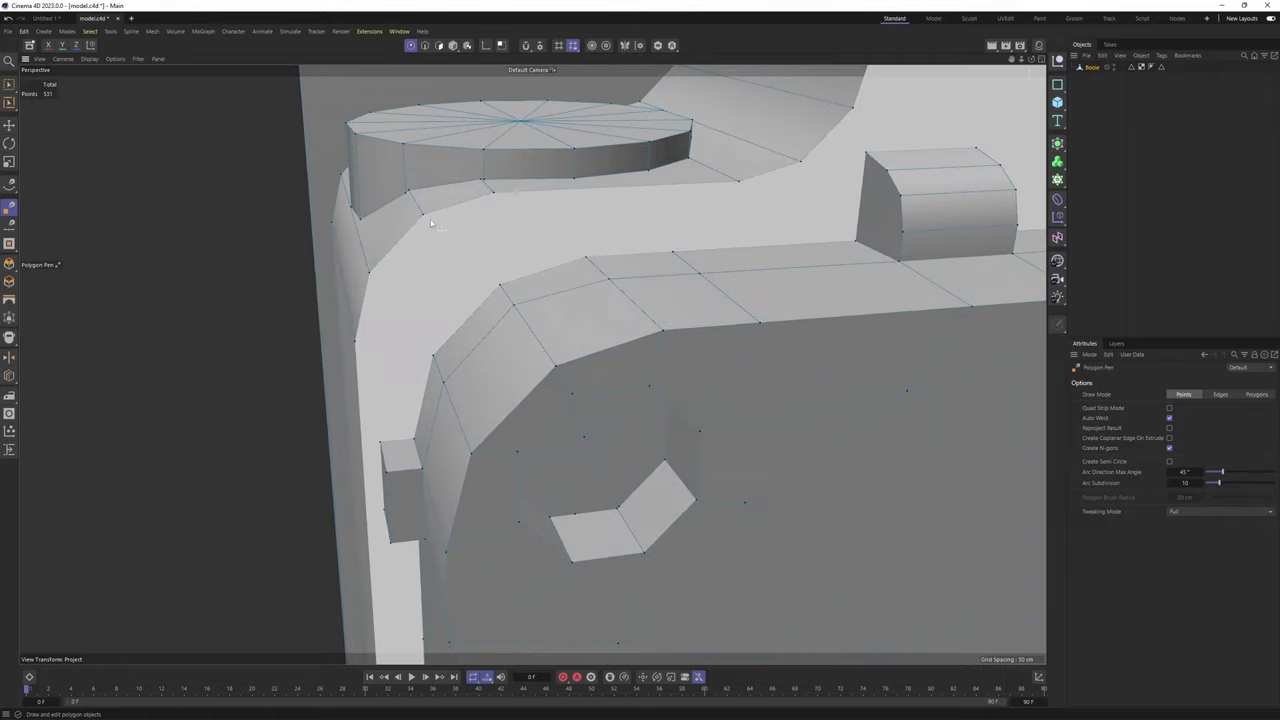
click(423, 214)
click(500, 288)
alt+middle_drag(356, 291, 453, 206)
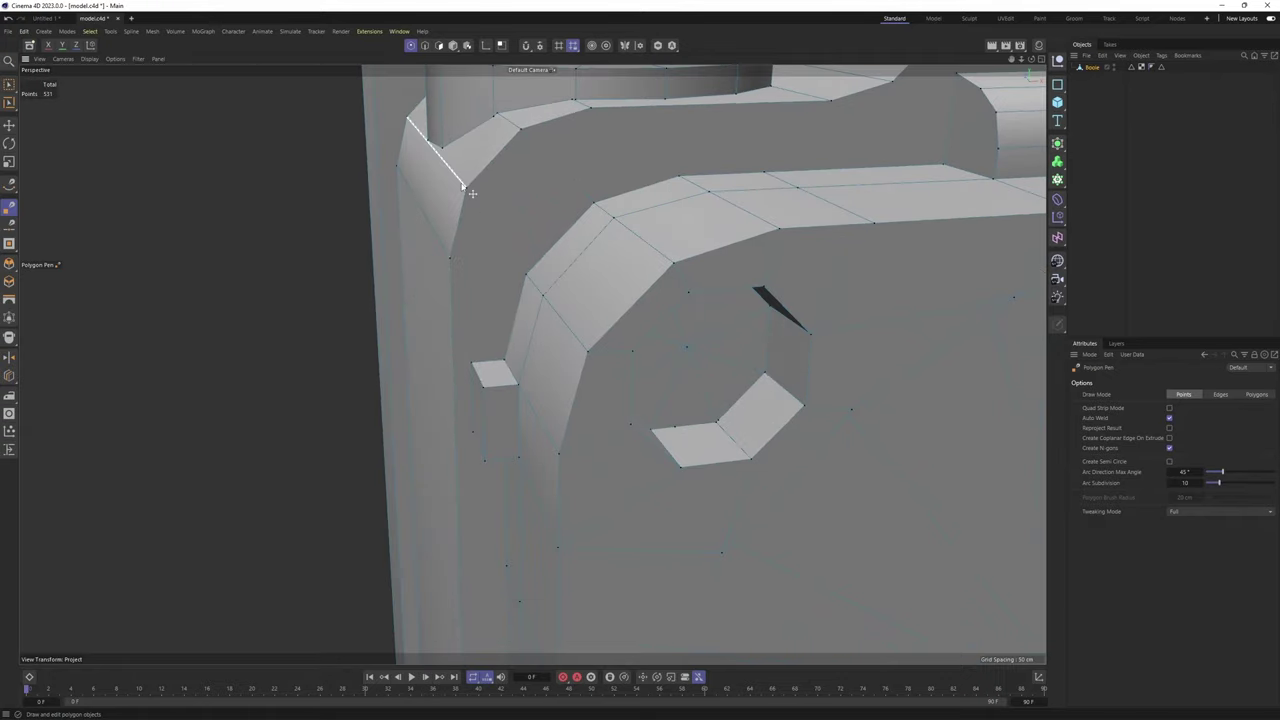
click(464, 188)
click(527, 276)
alt+middle_drag(481, 310, 525, 259)
alt+drag(525, 259, 540, 246)
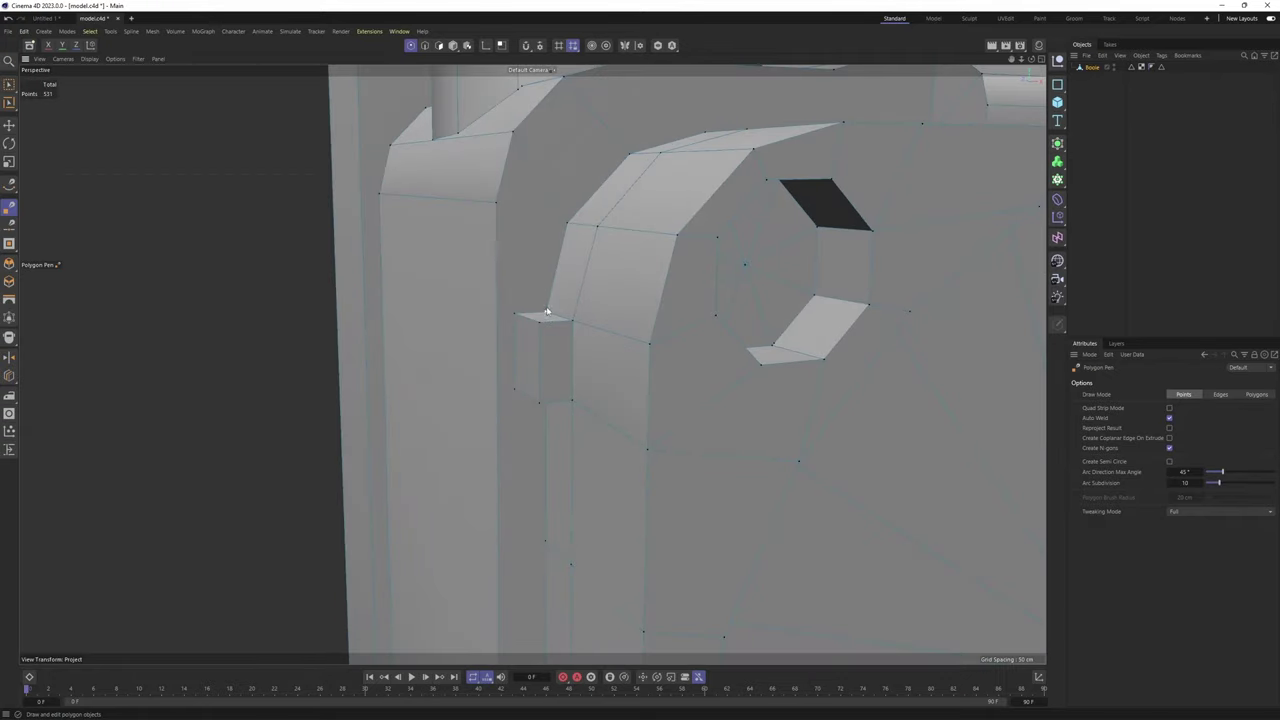
Cut an edge from the side block's upper outer corner across the body's side wall and slide it slightly down the wall
alt+drag(547, 311, 532, 334)
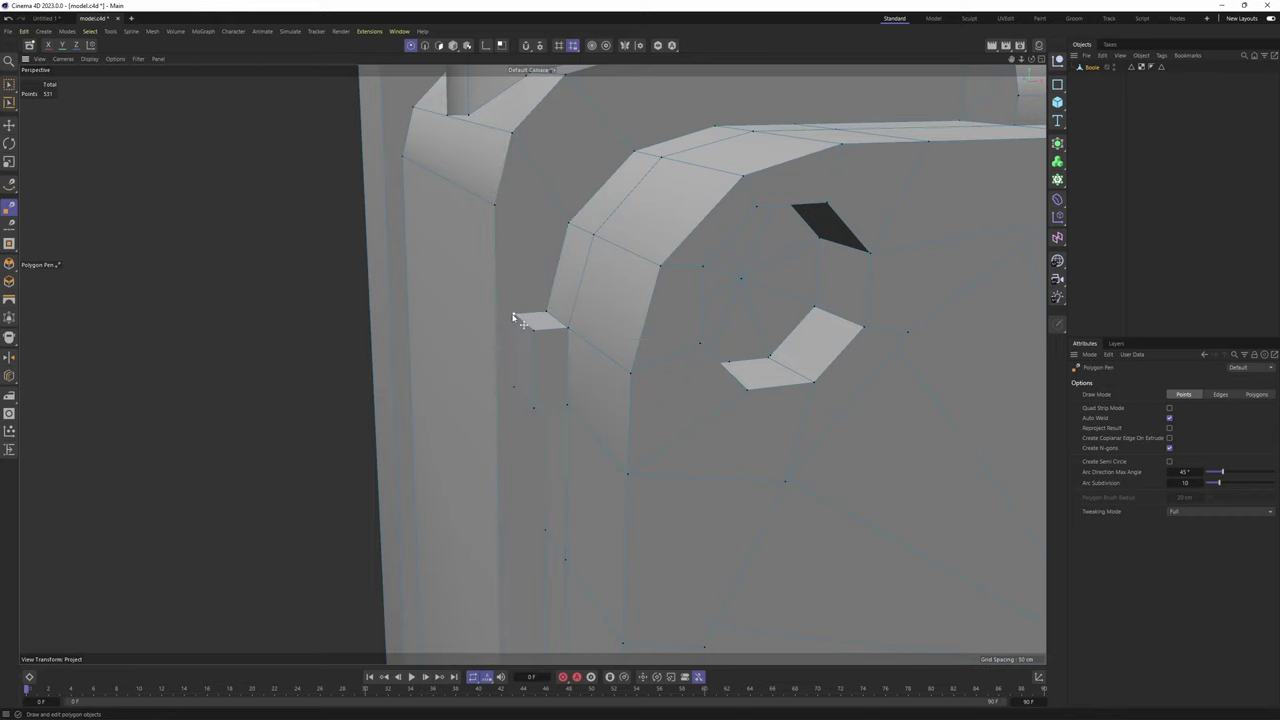
click(495, 263)
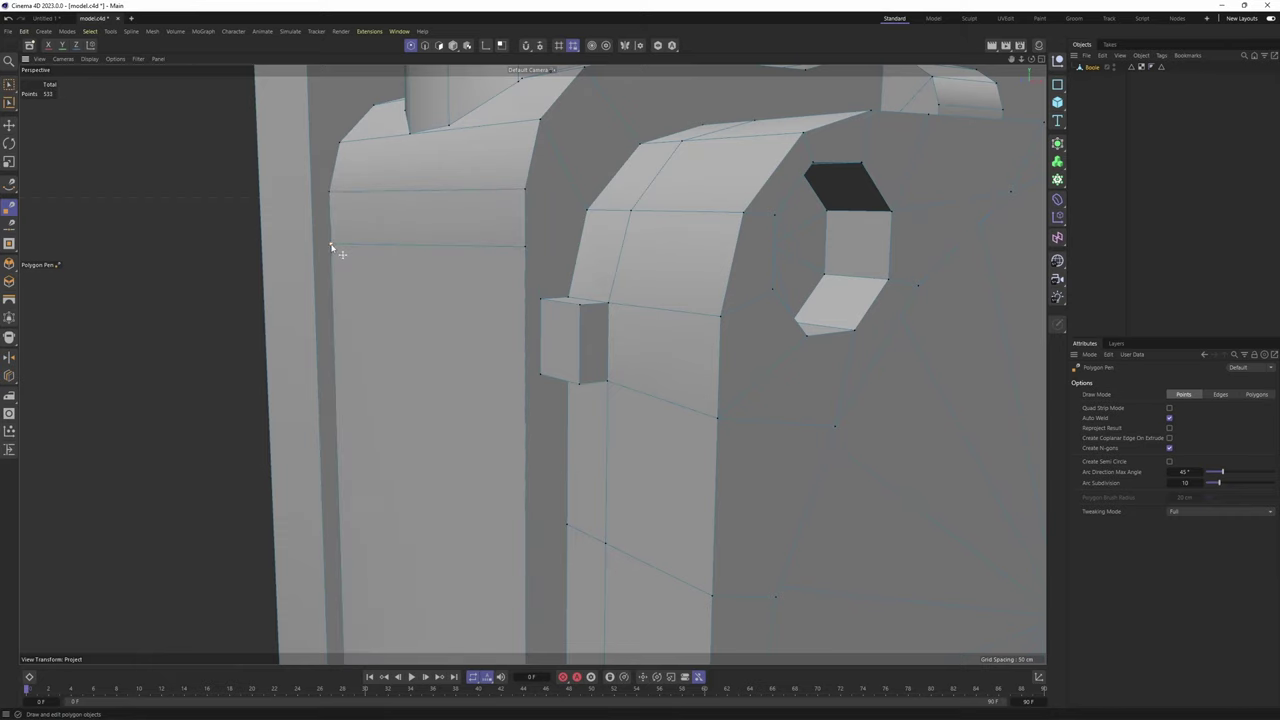
key(m)
key(o)
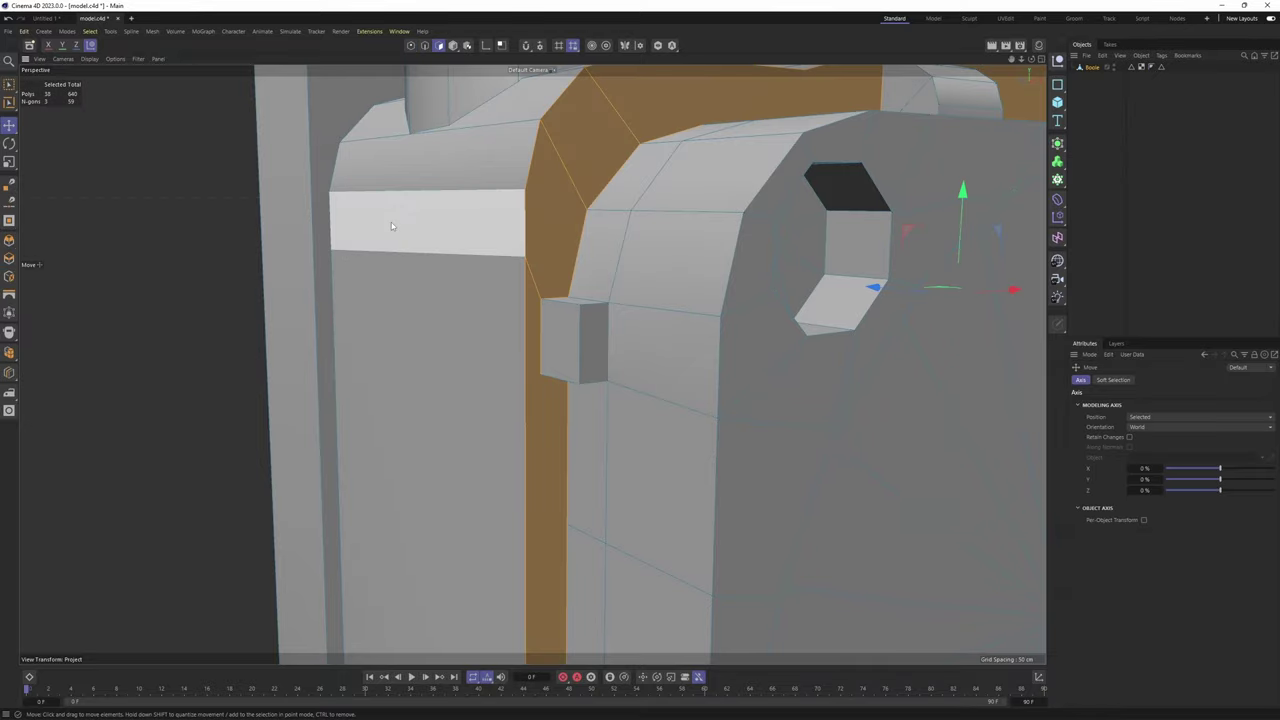
click(430, 300)
alt+drag(430, 300, 613, 171)
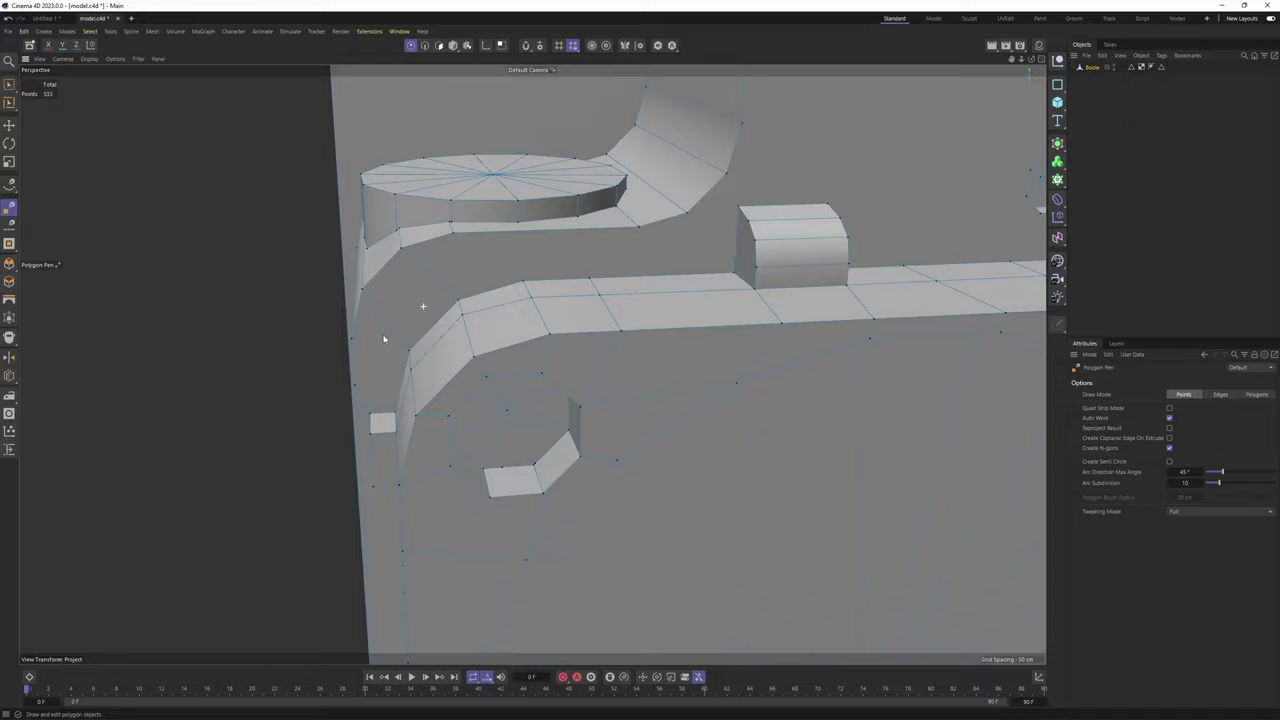
Cut two edges with the Polygon Pen from the body's top edge in front of the disc to the facing points on the front plate
alt+drag(384, 339, 390, 345)
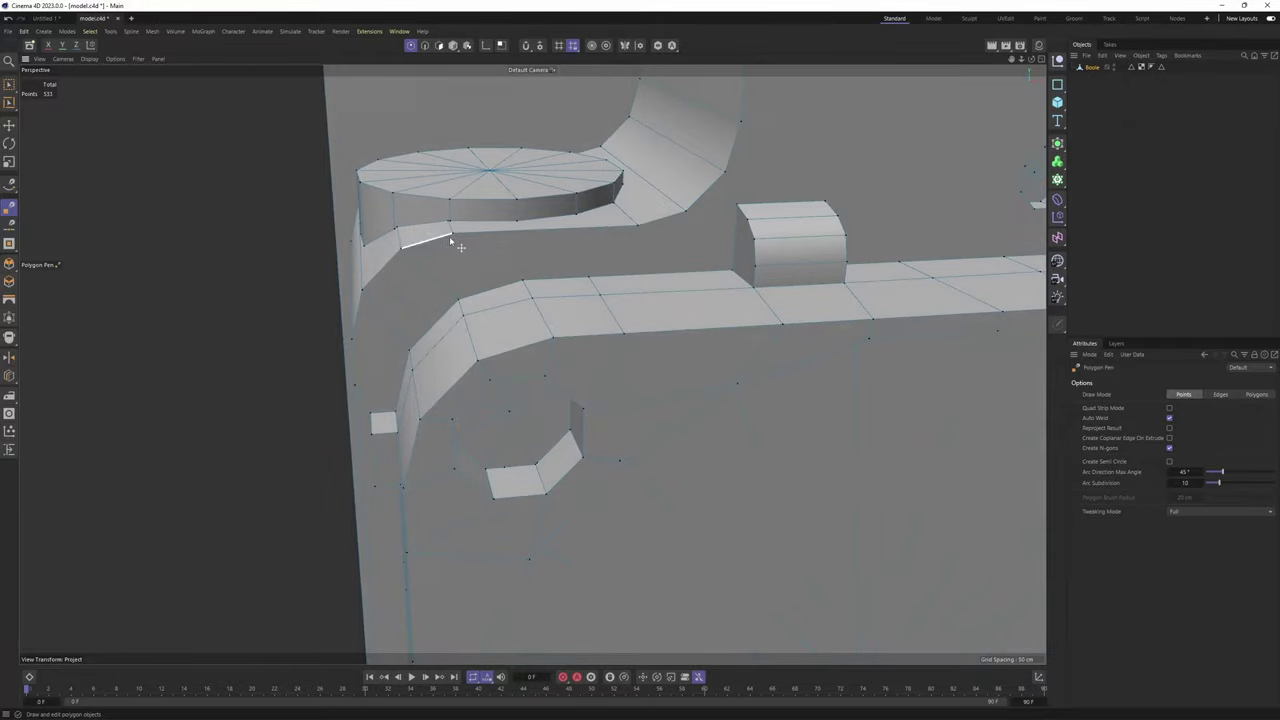
click(451, 235)
key(Escape)
alt+drag(531, 287, 430, 296)
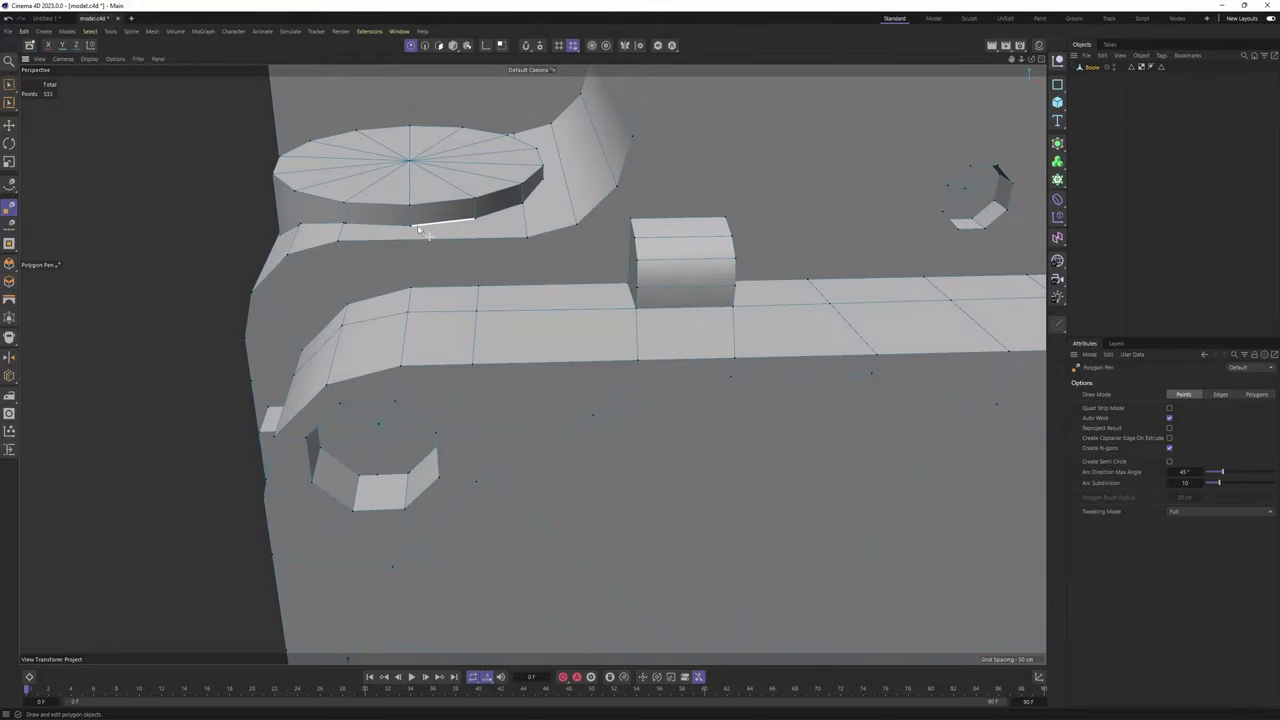
click(418, 239)
click(479, 288)
key(Escape)
alt+drag(540, 393, 479, 238)
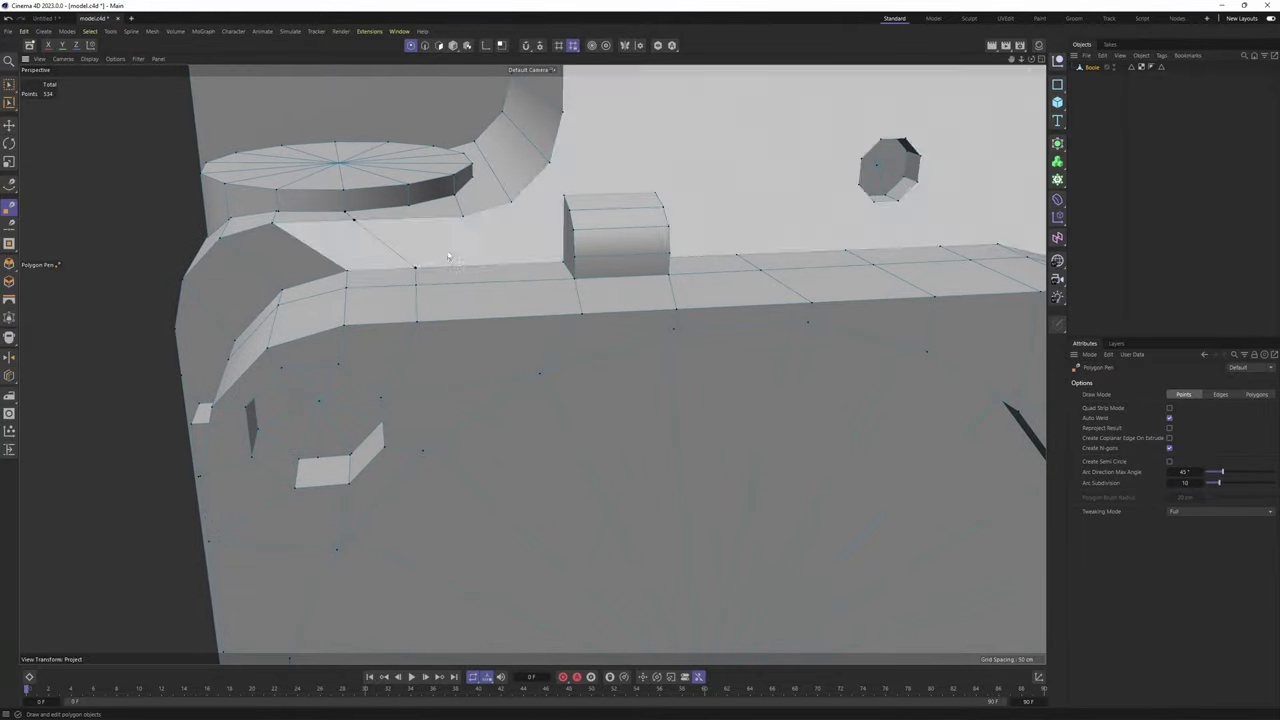
key(ctrl+z)
key(e)
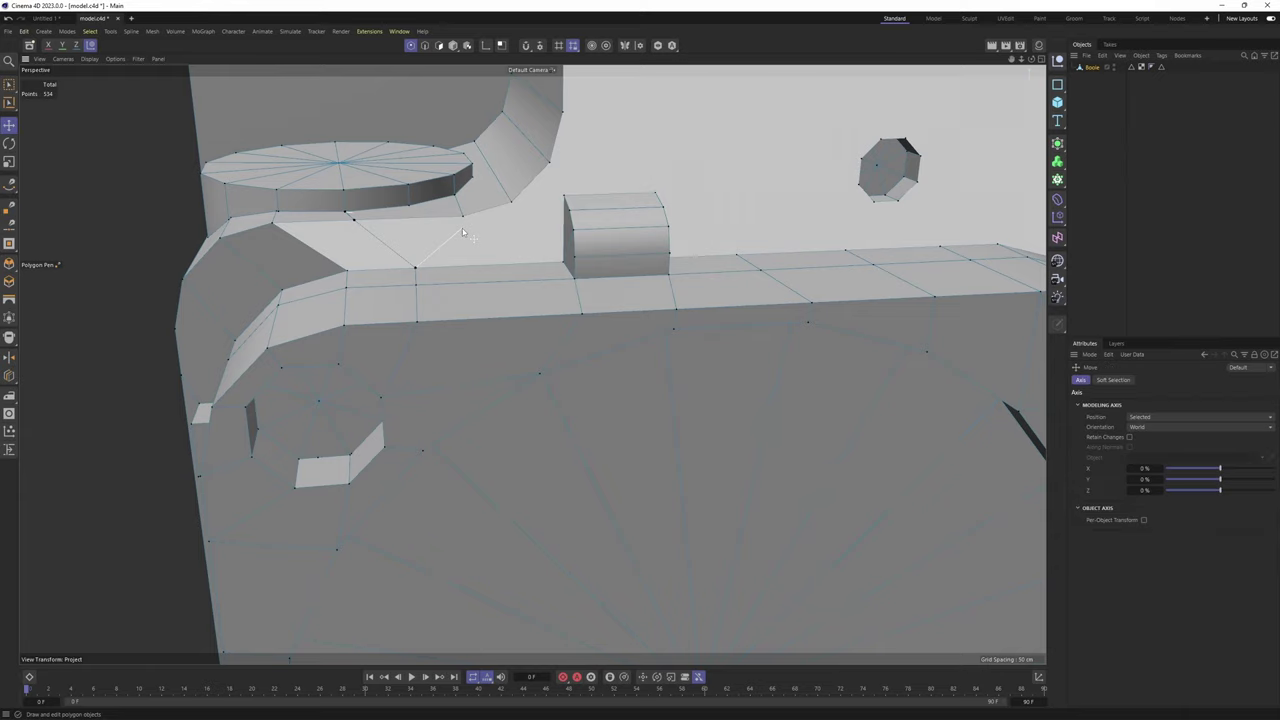
key(ctrl+z)
Continue the new cut from the body's top edge to the nearest base corner of the round disc and weld it there
right_click(462, 229)
click(502, 252)
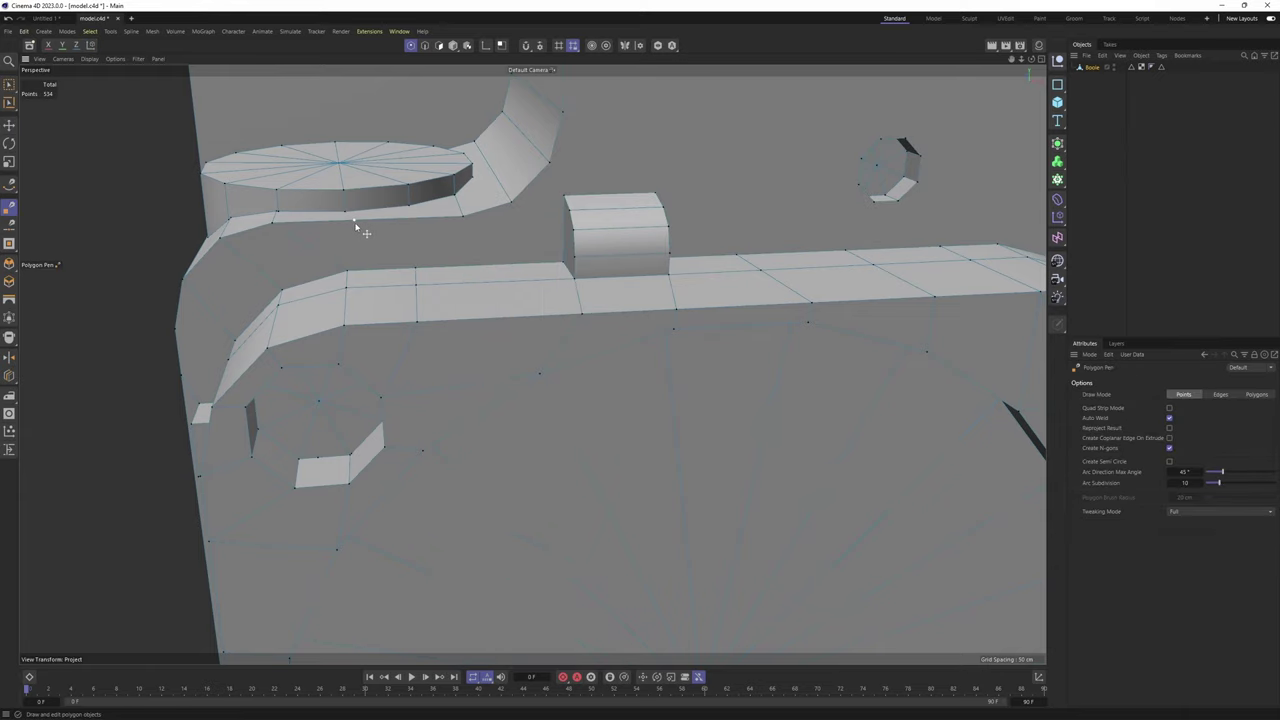
click(354, 221)
click(416, 268)
alt+drag(440, 228, 353, 223)
alt+drag(464, 242, 394, 266)
alt+right_drag(393, 264, 448, 219)
click(425, 350)
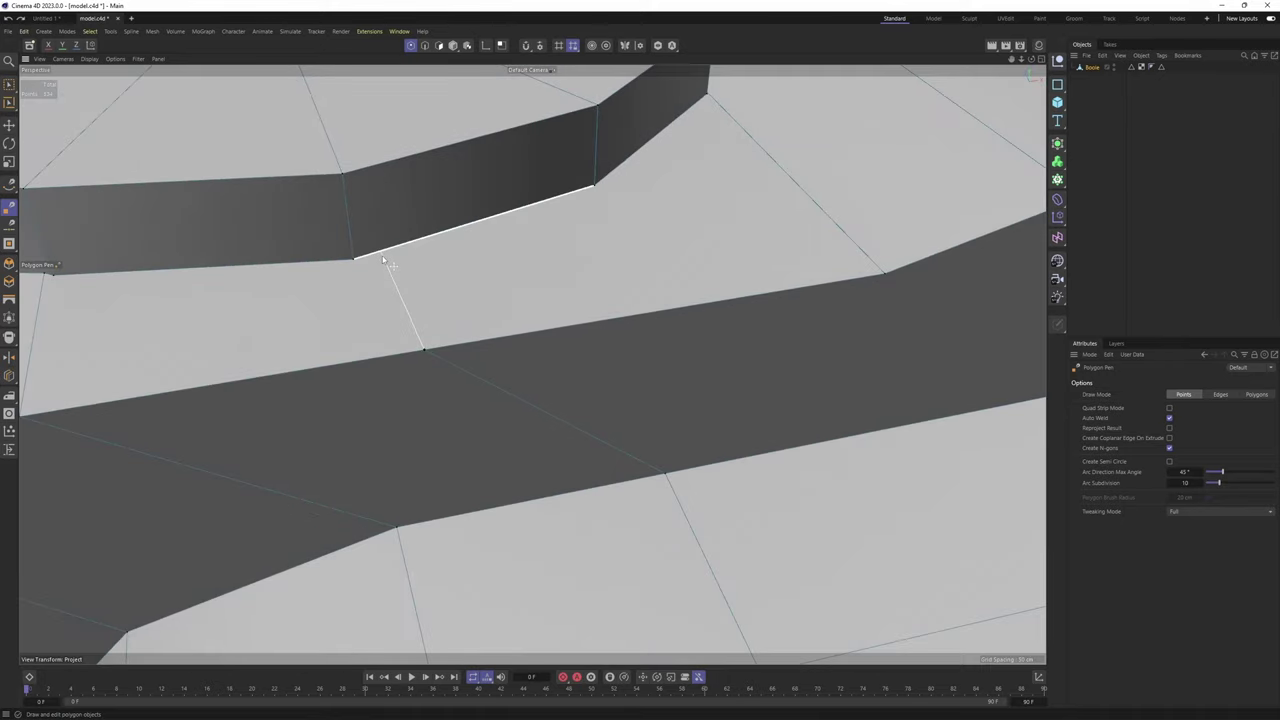
click(381, 252)
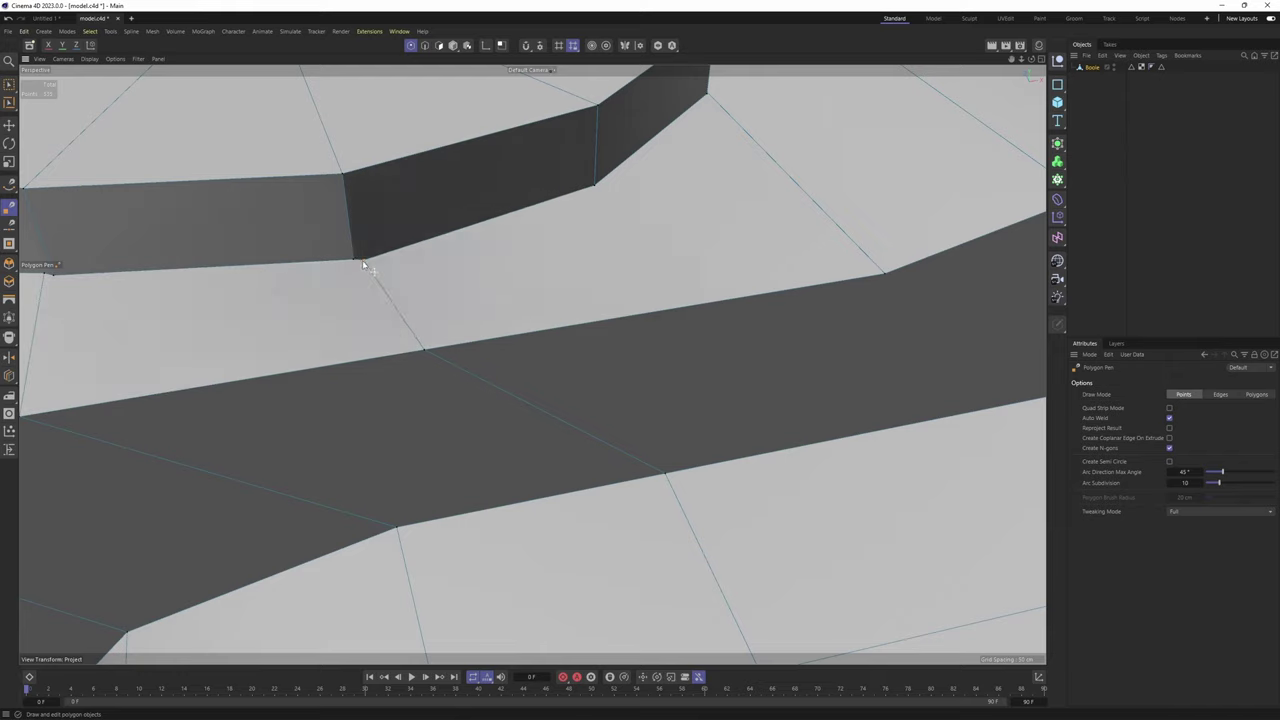
Connect two points at the foot of the body's curved step to the top block's base corner and upper rear corner
scroll(449, 240, down, 5)
scroll(449, 240, down, 5)
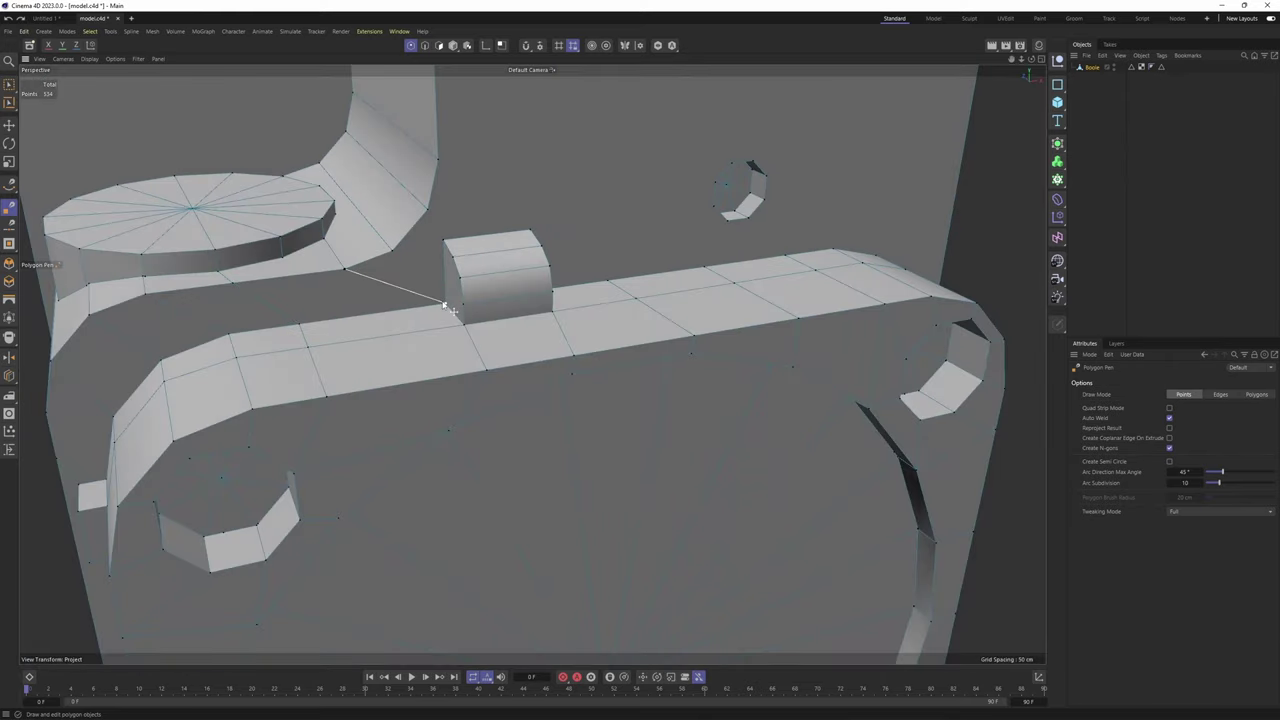
alt+drag(444, 321, 444, 230)
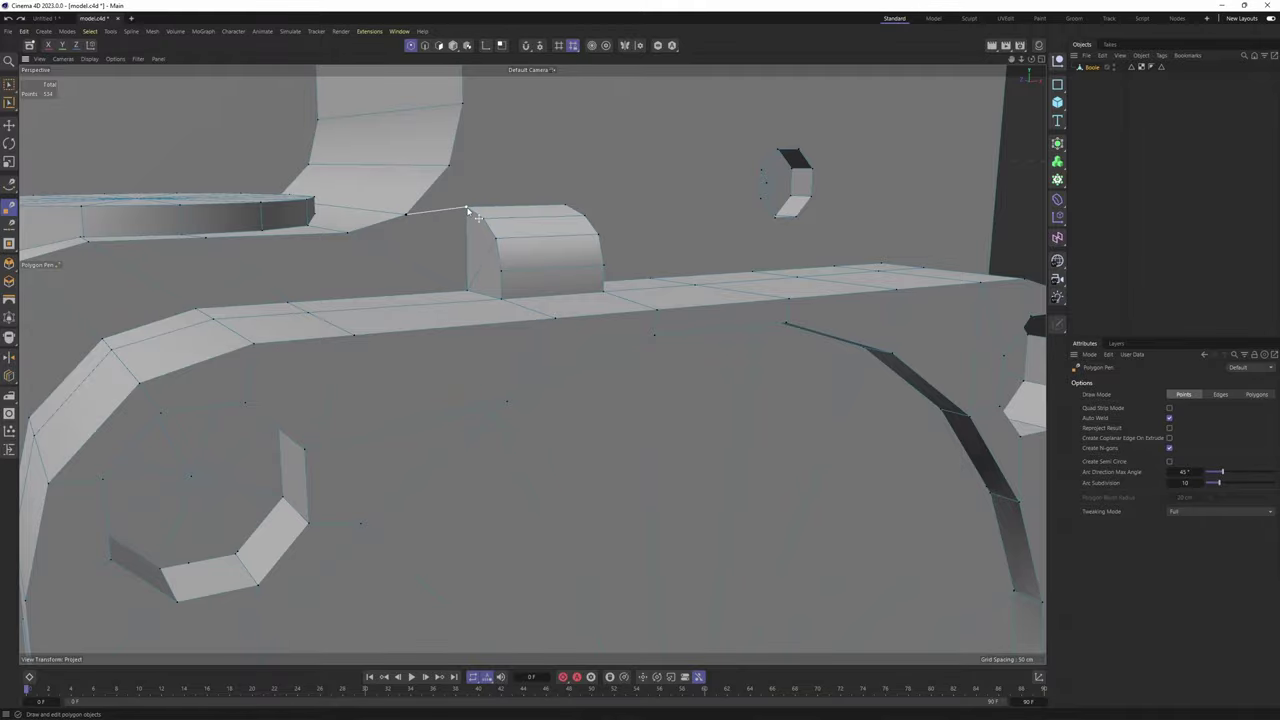
alt+drag(467, 212, 334, 274)
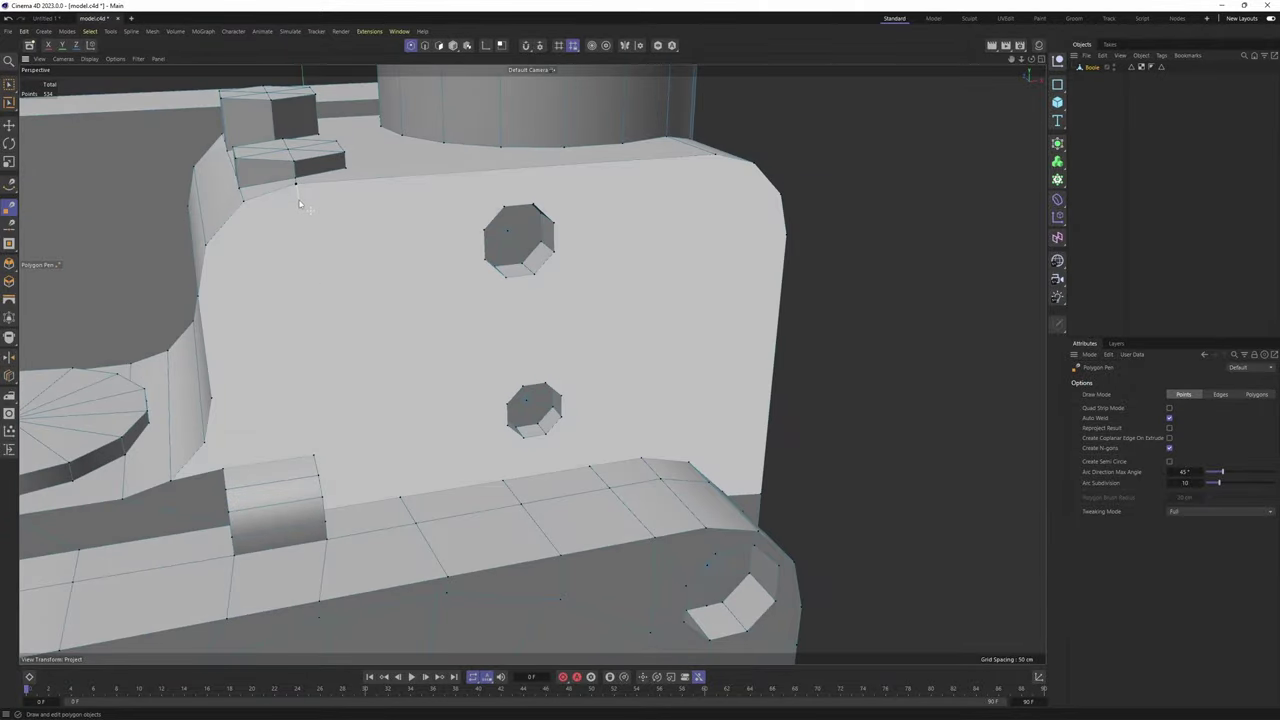
Cut a vertical edge down the body's flat face from the small raised block's base corner to the top block's rear corner
alt+drag(306, 386, 308, 409)
alt+middle_drag(350, 397, 325, 324)
alt+drag(325, 324, 352, 304)
mouse_move(277, 366)
alt+mouse_down()
mouse_move(313, 355)
mouse_move(279, 361)
alt+mouse_up()
alt+middle_drag(279, 361, 235, 408)
alt+drag(235, 408, 224, 402)
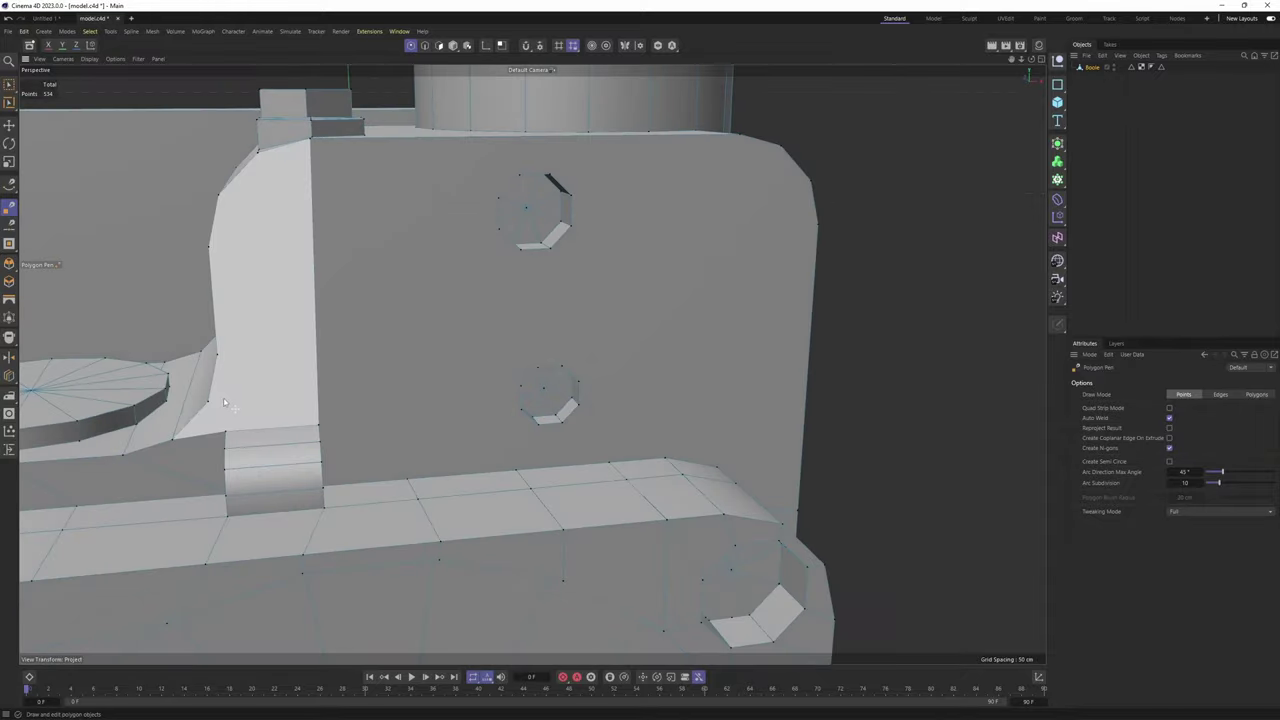
Cut an edge from a point on the body's inner curve across the flat face to the vertical edge, level with the lower screw hole
alt+middle_drag(248, 392, 243, 309)
alt+drag(243, 309, 252, 330)
click(204, 331)
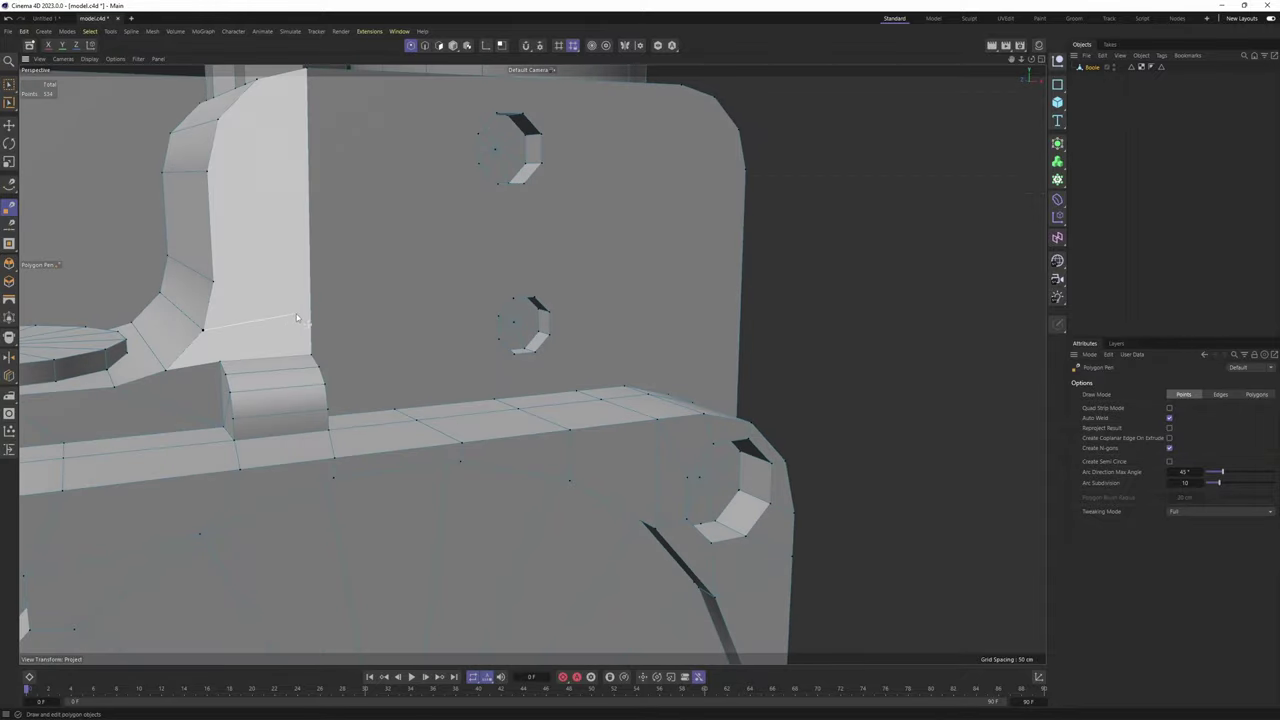
click(506, 321)
mouse_move(506, 321)
alt+mouse_down()
mouse_move(441, 289)
mouse_move(505, 325)
alt+mouse_up()
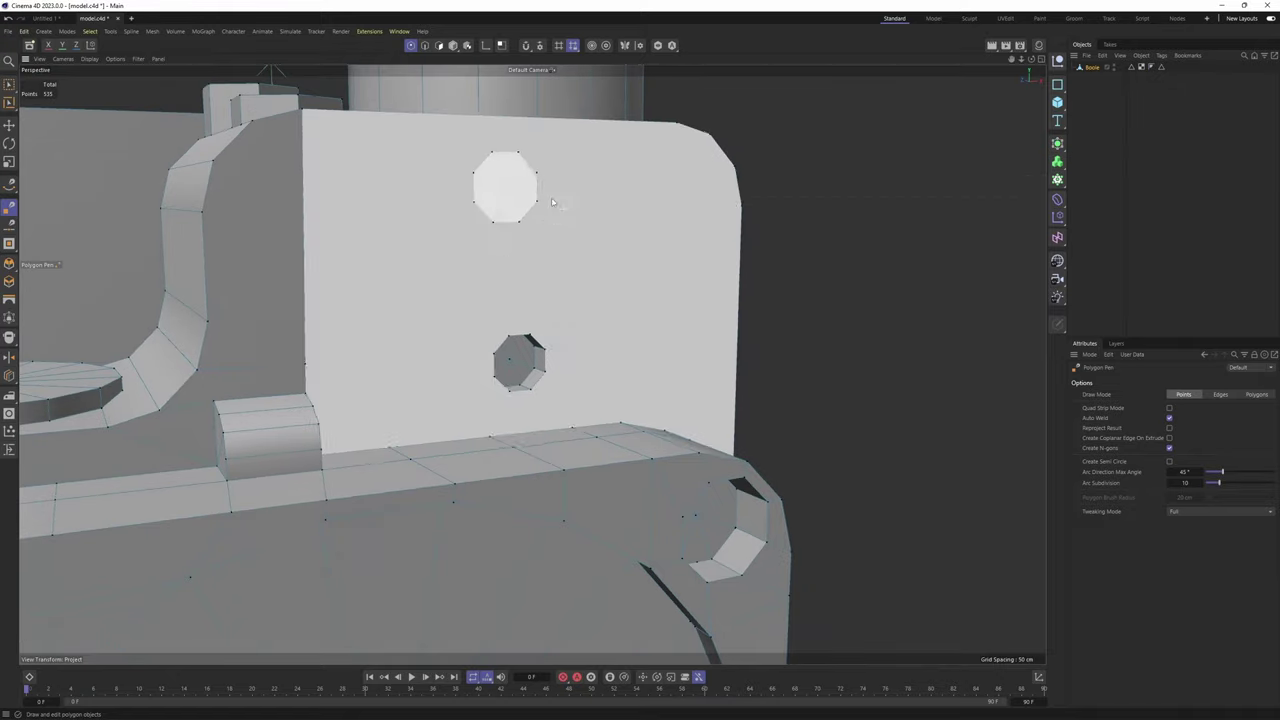
Examine the flat face around the two screw holes in polygon mode and return to point mode
alt+drag(528, 215, 533, 372)
scroll(514, 237, up, 1)
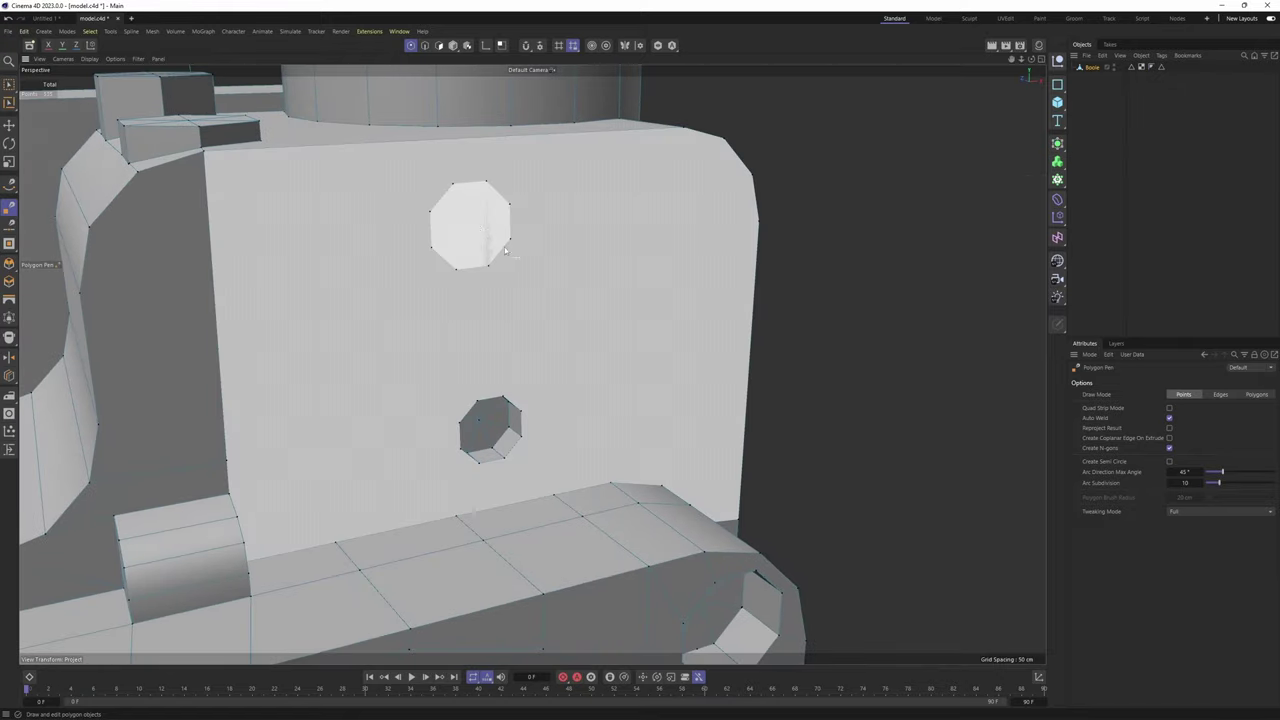
alt+drag(546, 289, 484, 261)
key(e)
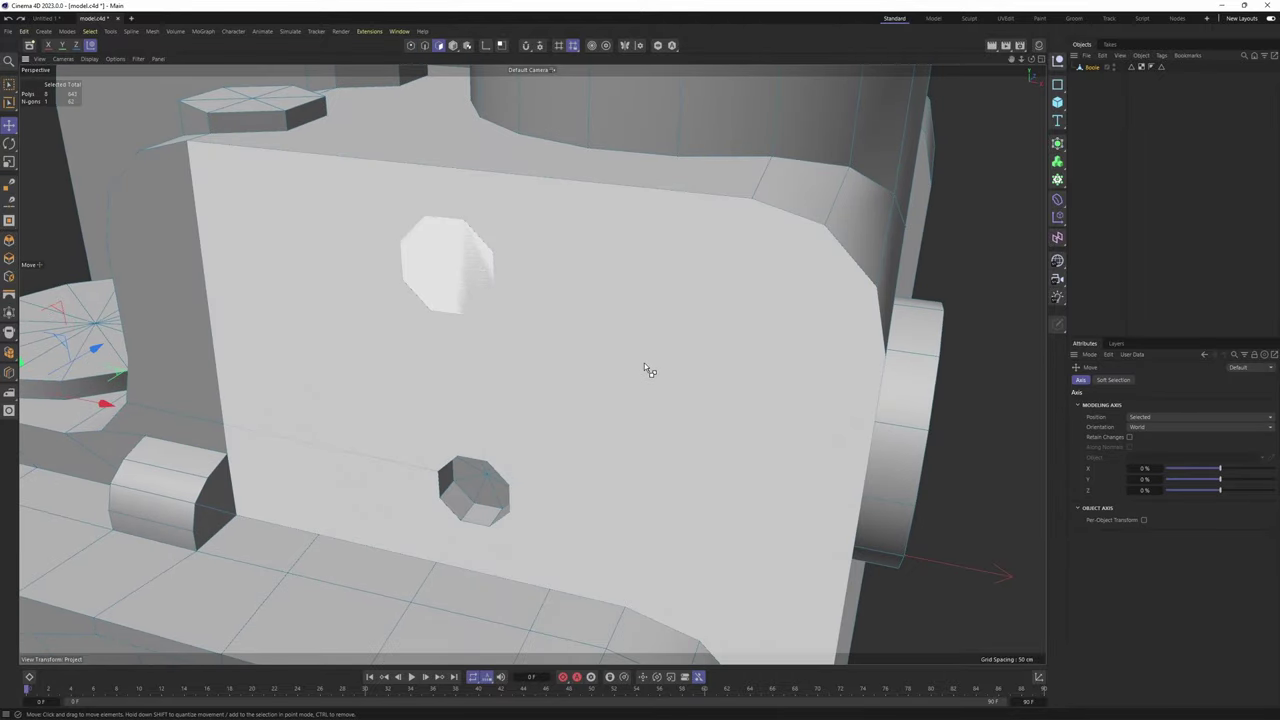
alt+drag(420, 374, 286, 386)
key(Return)
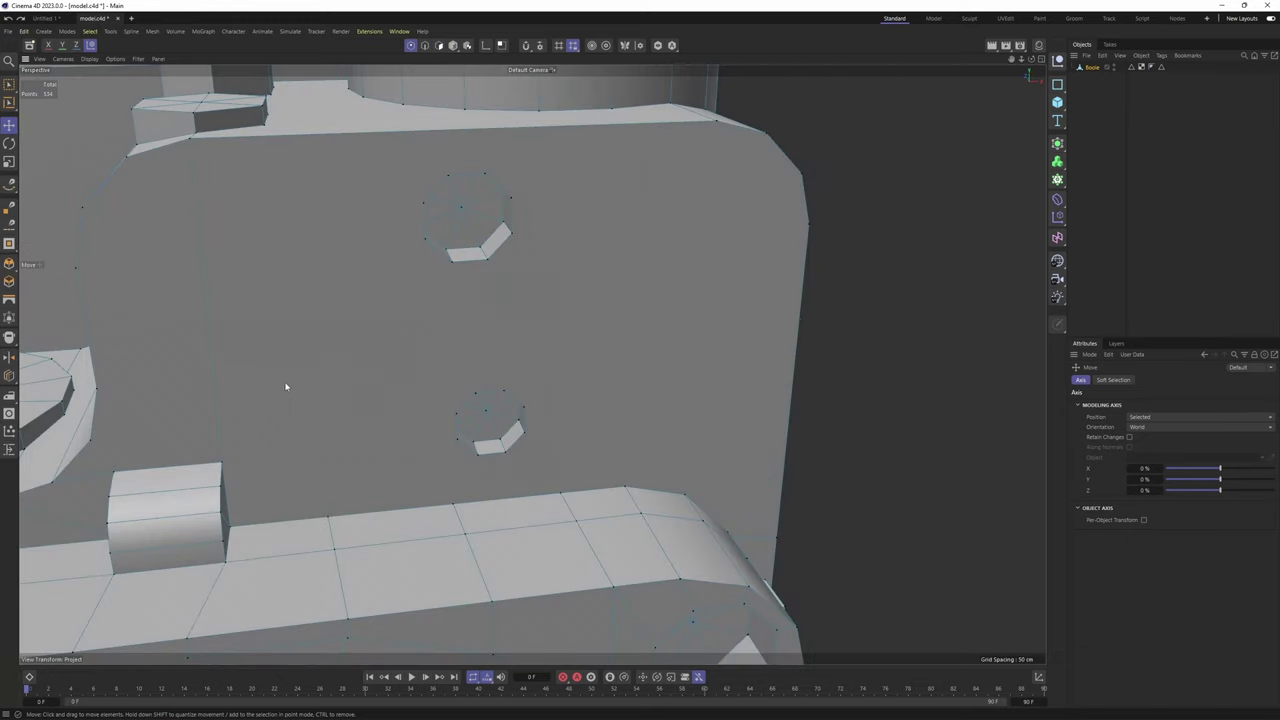
Delete the polygon that covers the upper screw hole on the body's flat face
click(90, 440)
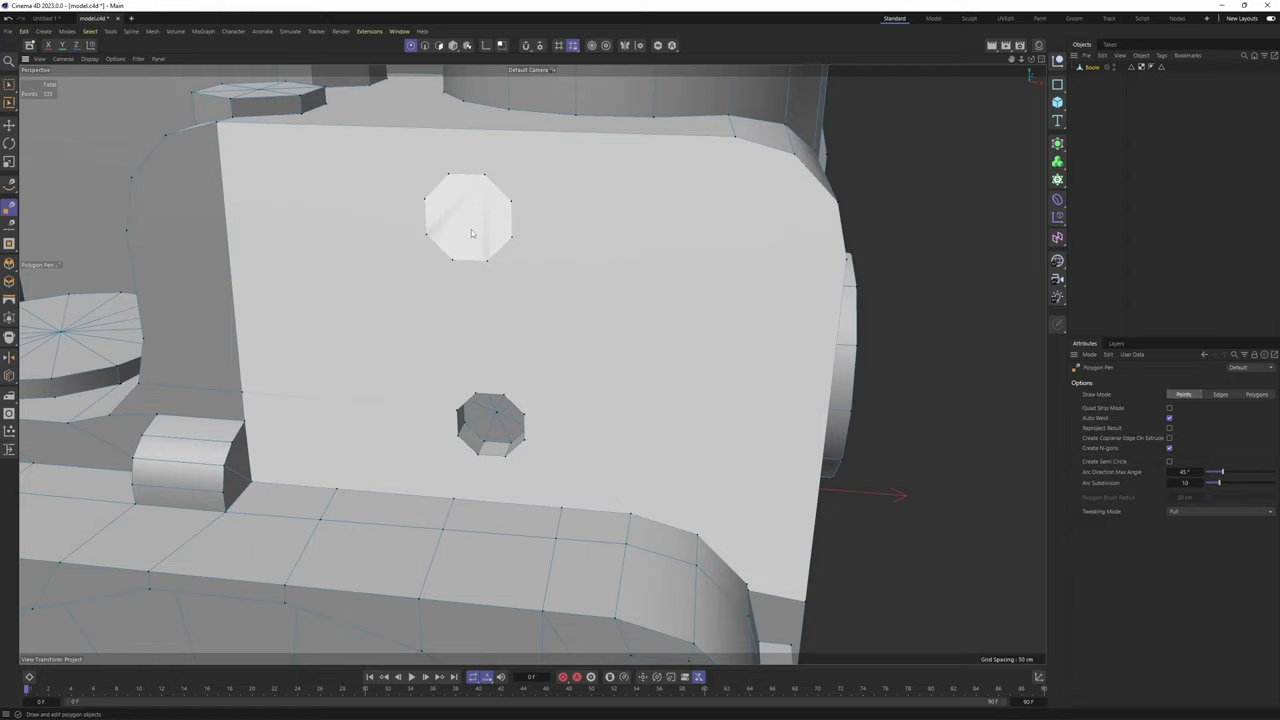
key(Return)
key(Return)
key(e)
click(503, 248)
key(Delete)
Select the flat face around both screw holes and apply Remove N-gons to it
alt+drag(503, 248, 429, 305)
click(452, 319)
alt+drag(579, 297, 430, 306)
alt+middle_drag(430, 306, 510, 298)
scroll(510, 298, up, 1)
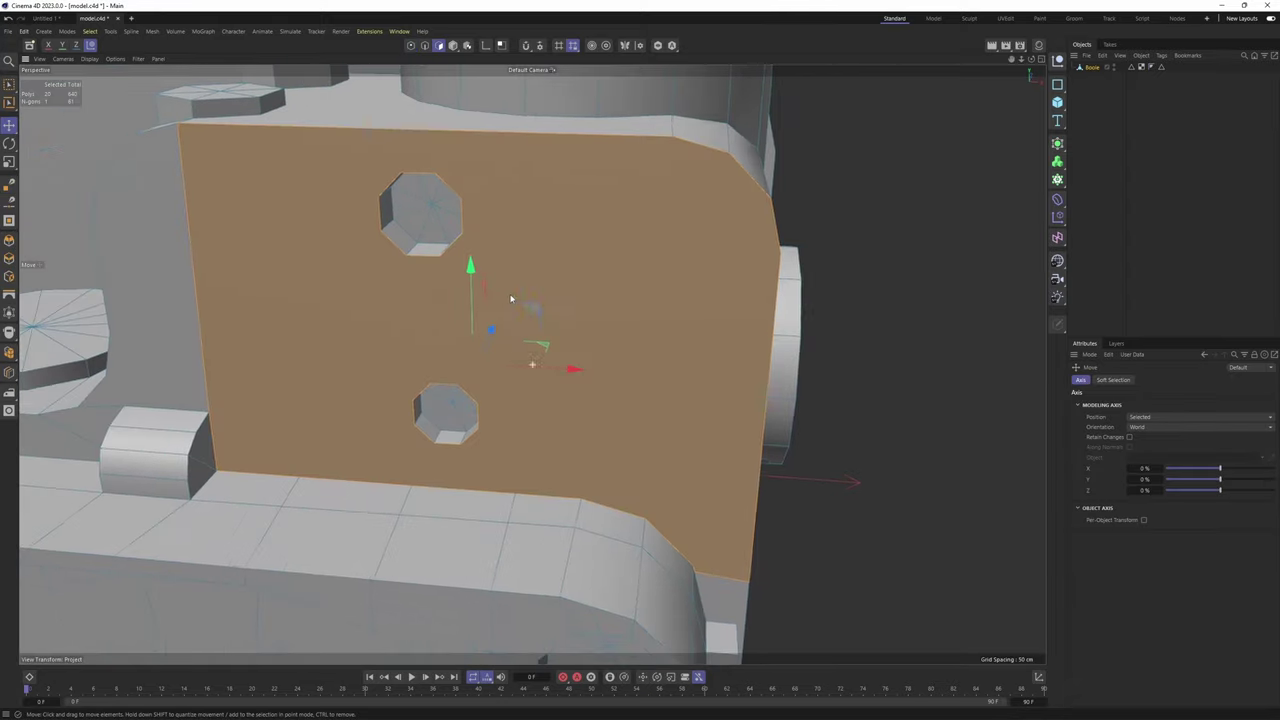
alt+drag(510, 298, 584, 245)
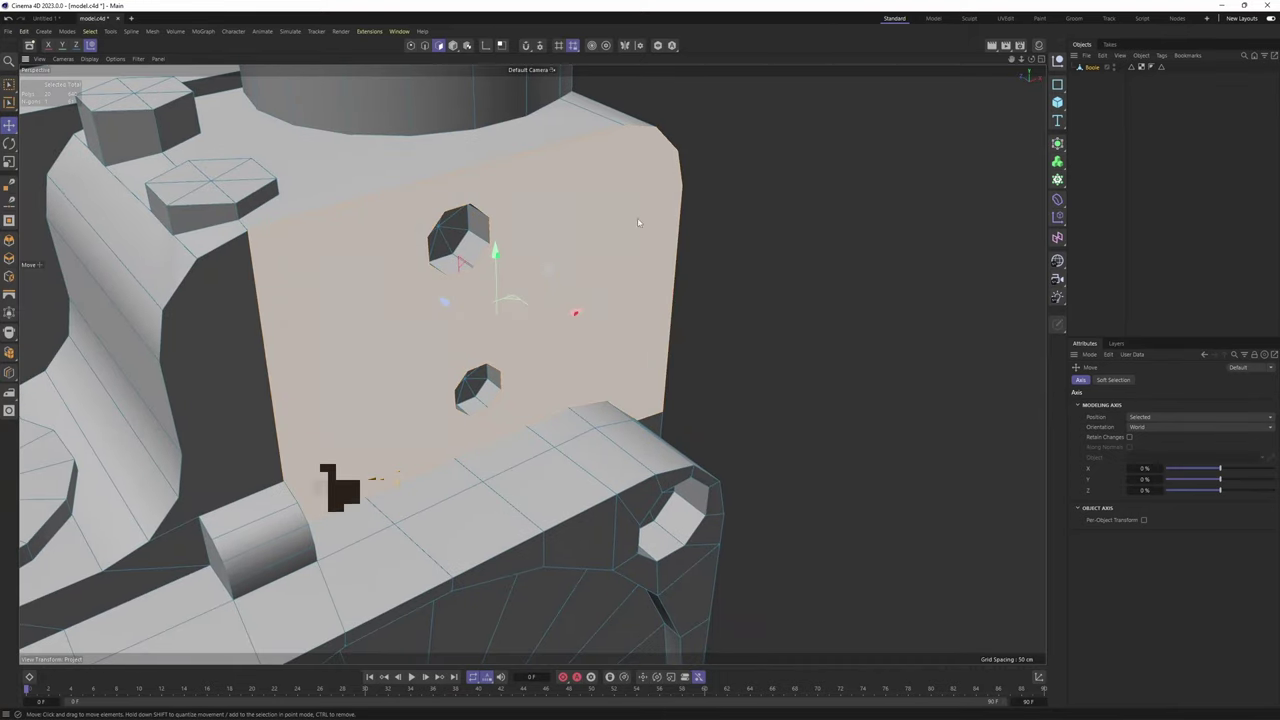
right_click(763, 307)
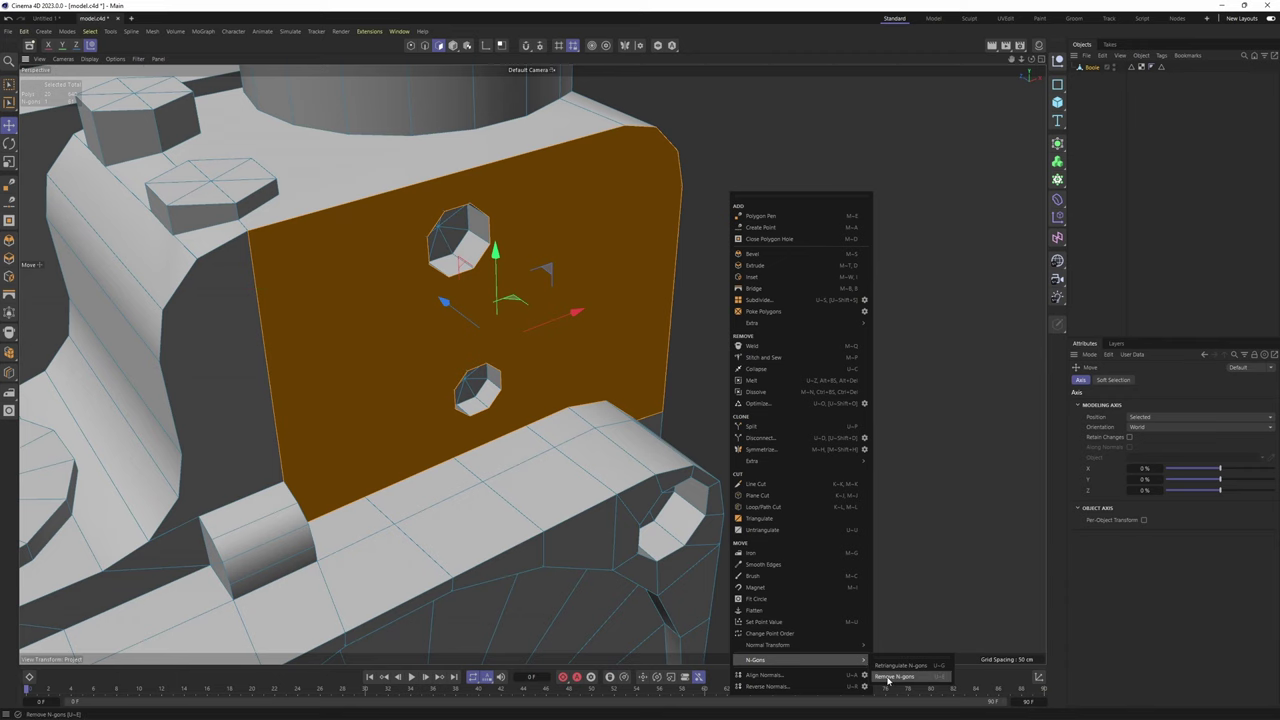
click(888, 679)
alt+drag(762, 358, 726, 411)
scroll(708, 350, up, 2)
key(Return)
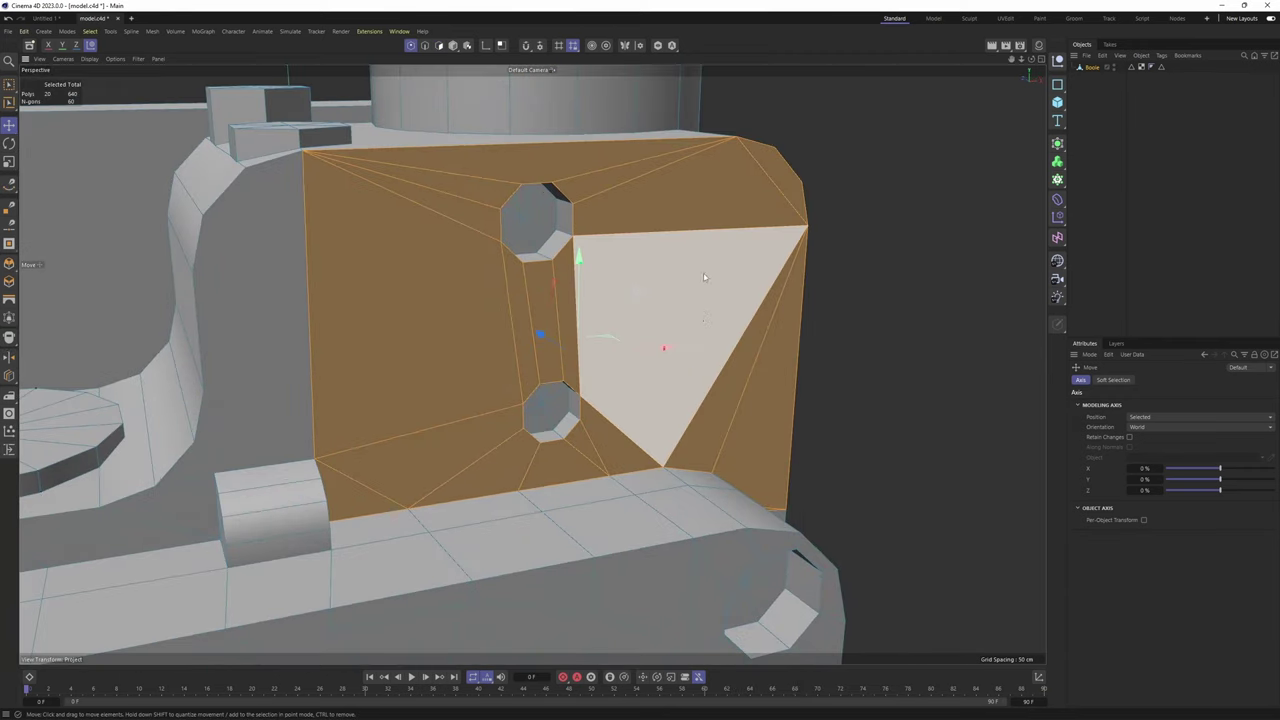
Cut an edge with the Polygon Pen from the body's inner curve across the vertical edge to the lower screw hole's rim
right_click(724, 280)
click(757, 280)
alt+drag(425, 372, 452, 402)
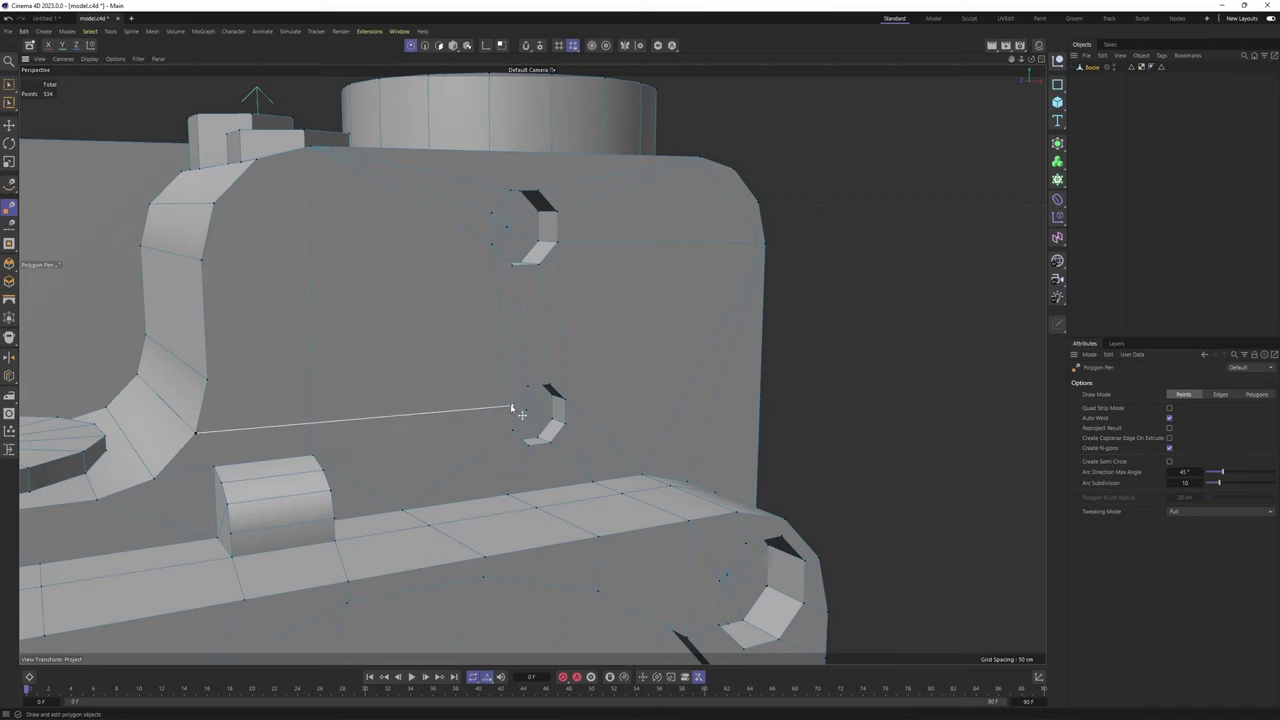
click(512, 407)
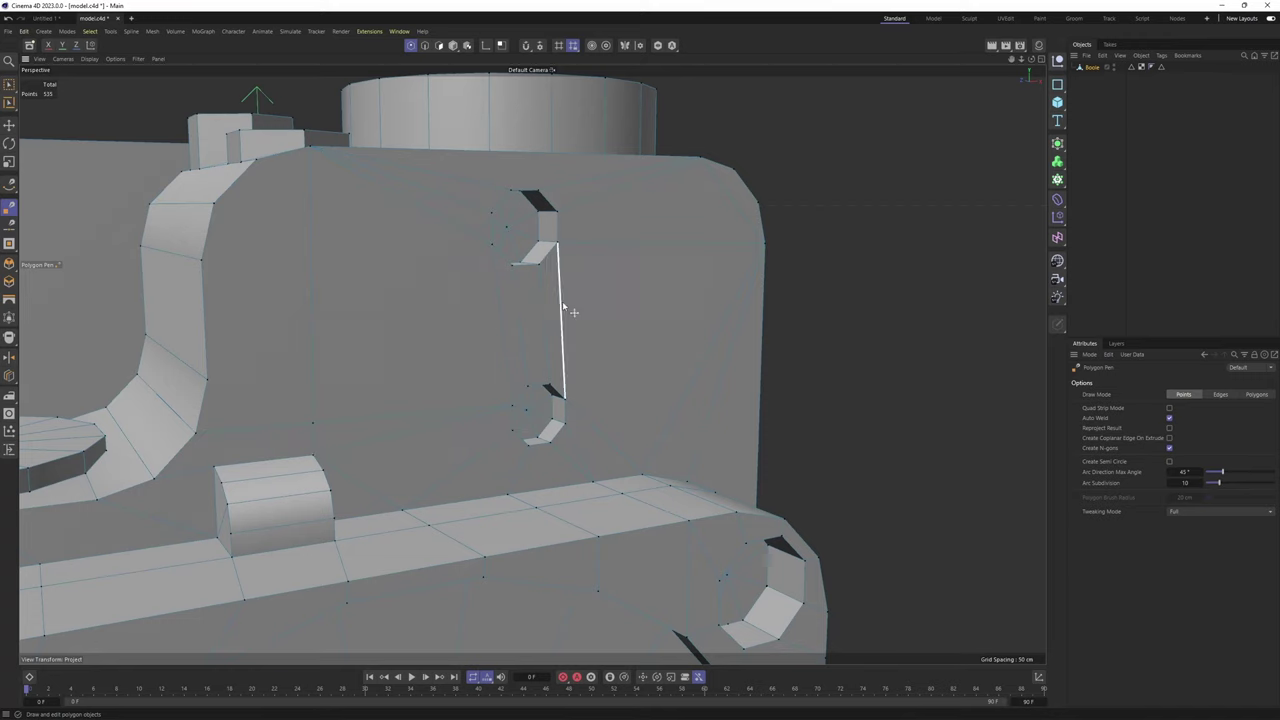
alt+drag(500, 237, 491, 283)
alt+drag(449, 346, 437, 323)
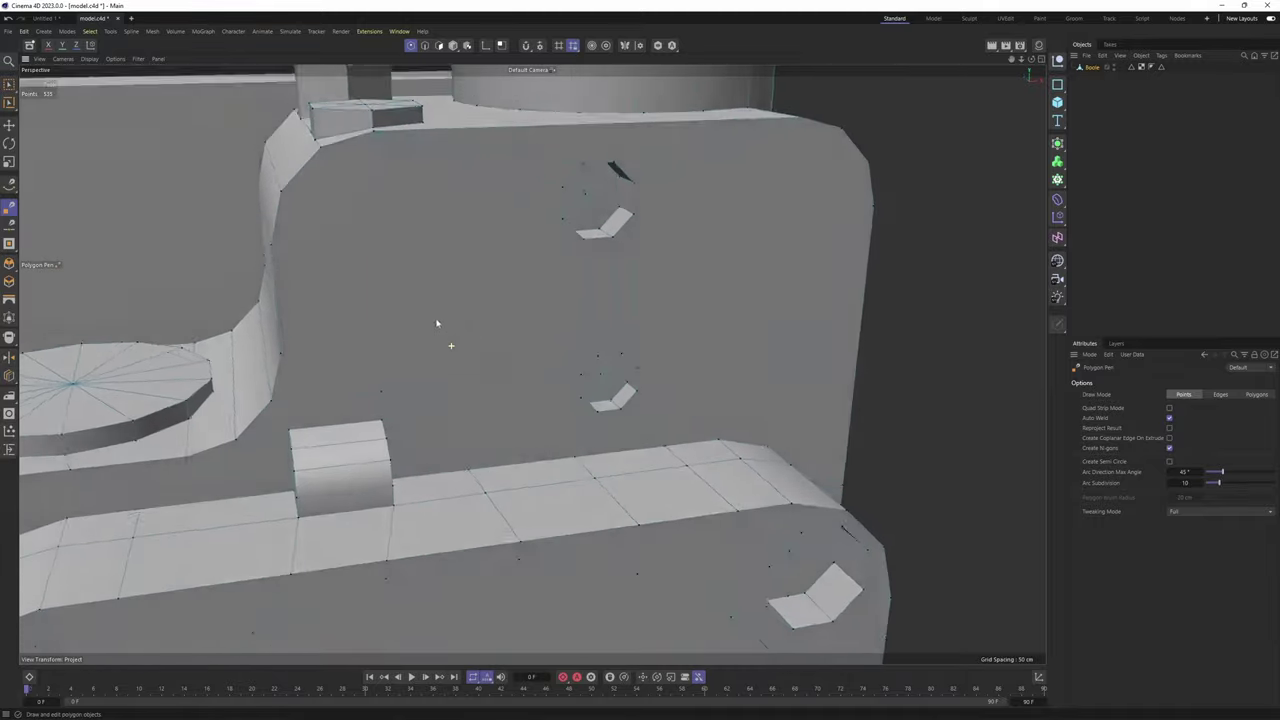
alt+drag(533, 365, 550, 325)
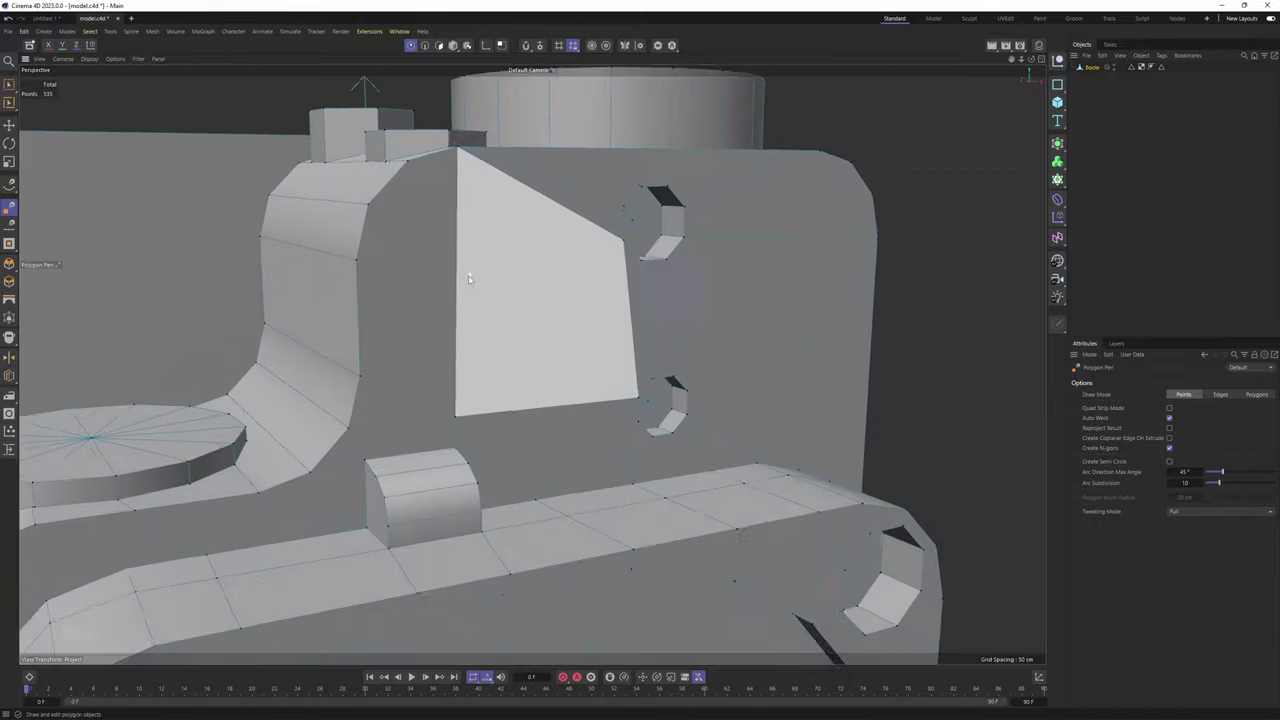
mouse_move(366, 279)
alt+mouse_down()
mouse_move(355, 276)
mouse_move(366, 270)
alt+mouse_up()
click(291, 366)
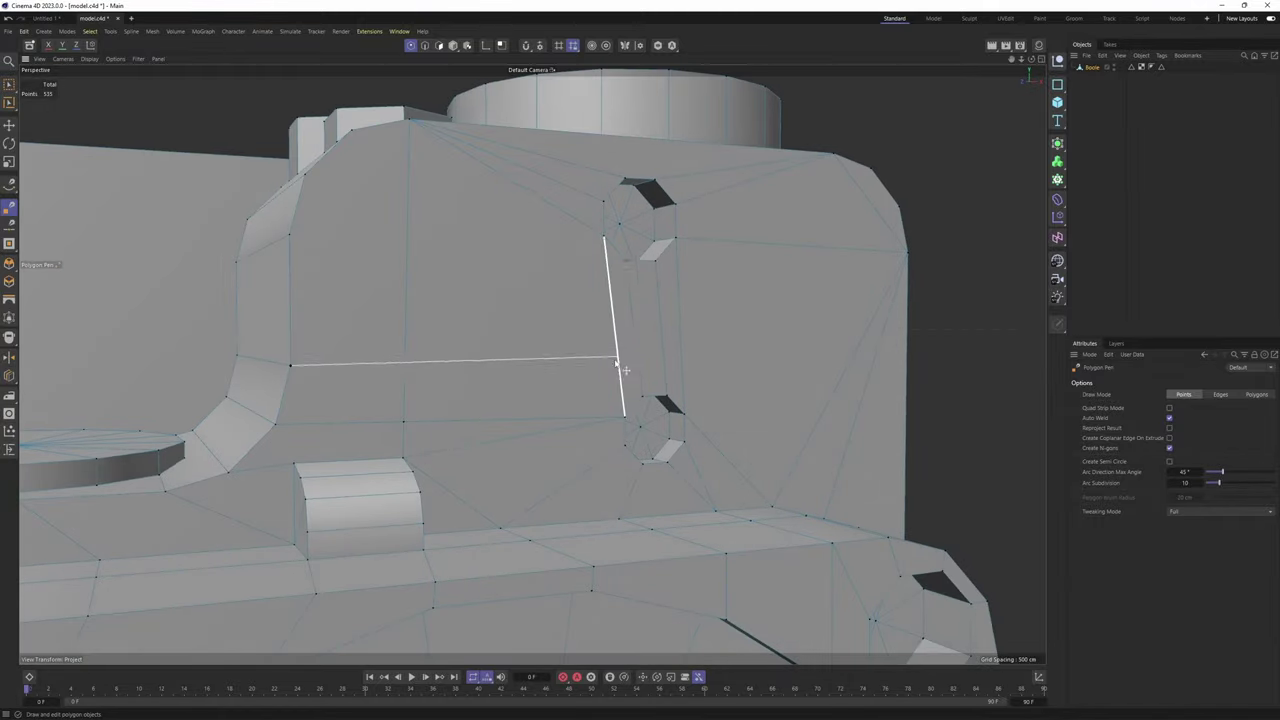
key(ctrl+z)
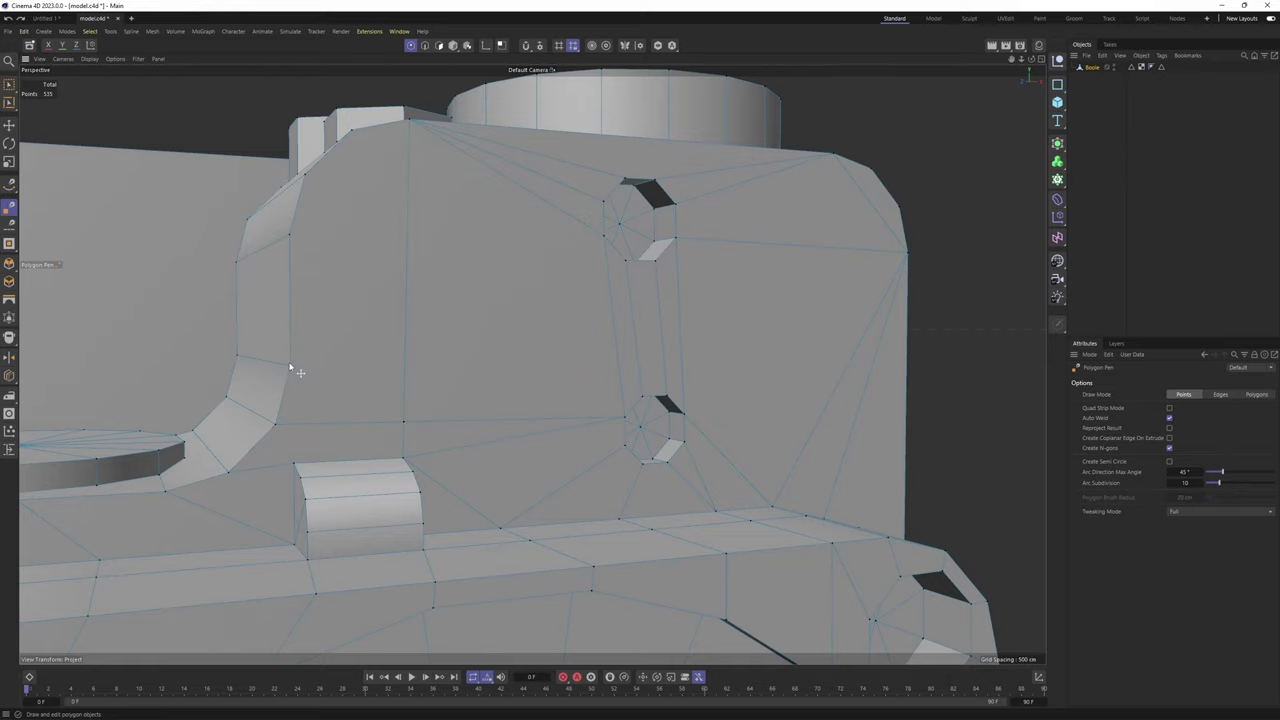
Cut an edge from the small raised block's base corner over the body's top edge and down the flat face to the ledge
alt+drag(667, 339, 574, 437)
scroll(612, 314, down, 2)
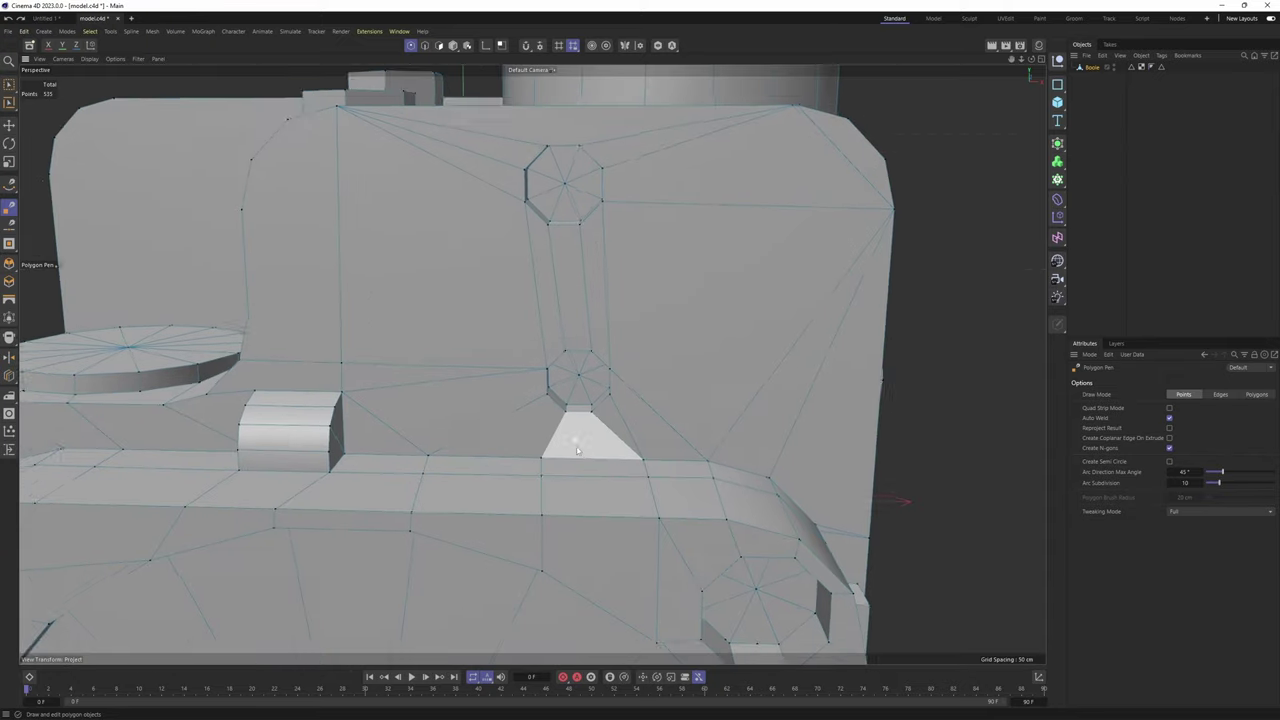
scroll(574, 438, up, 1)
alt+drag(439, 402, 483, 337)
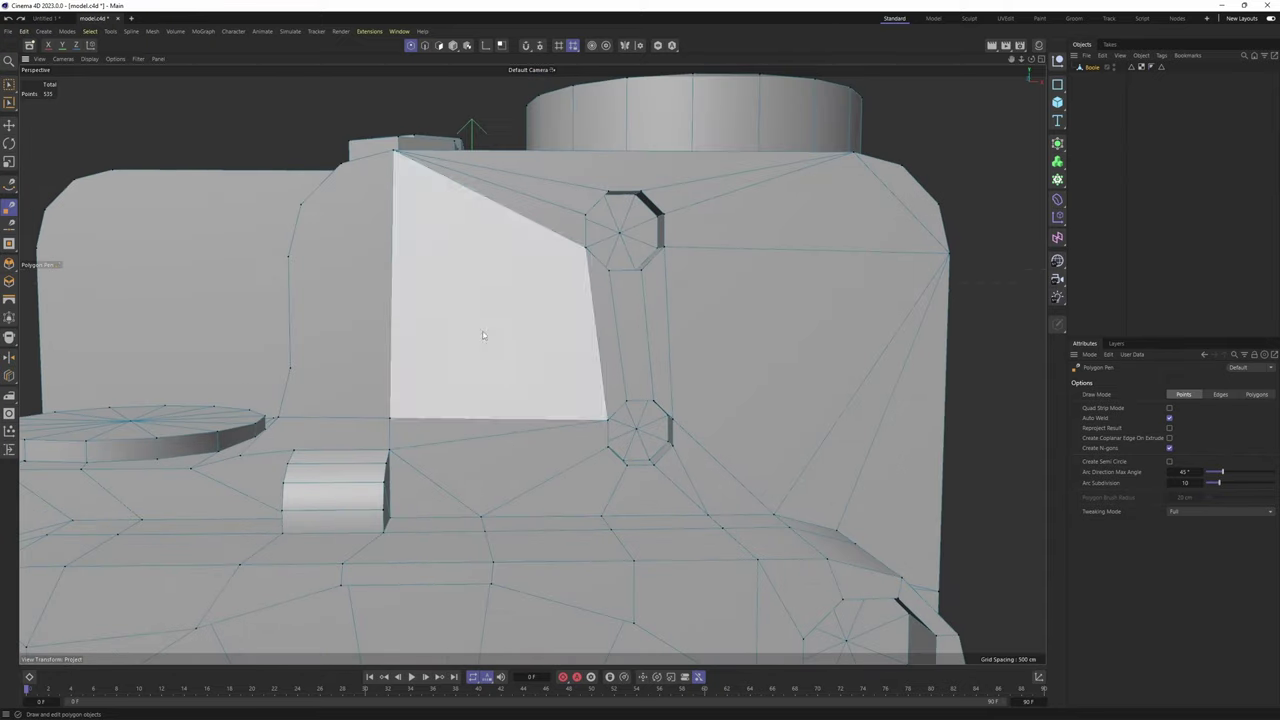
alt+drag(480, 230, 472, 310)
scroll(468, 290, up, 1)
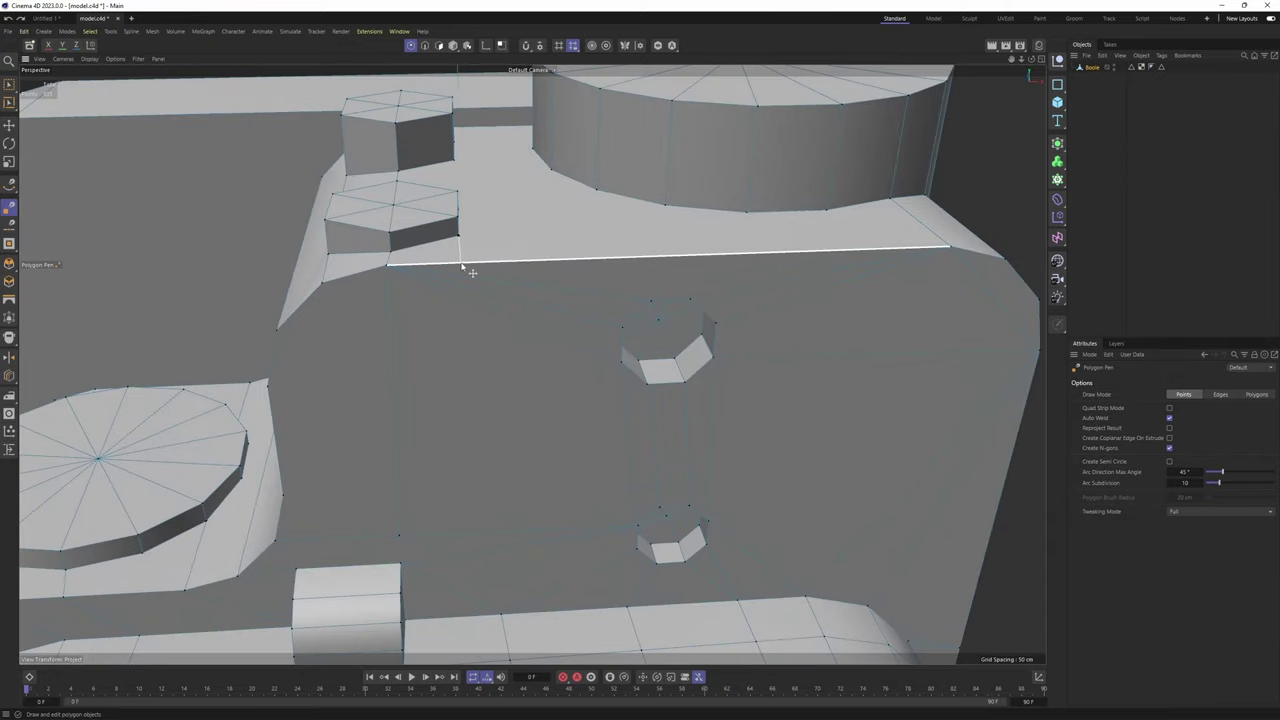
alt+drag(463, 266, 451, 306)
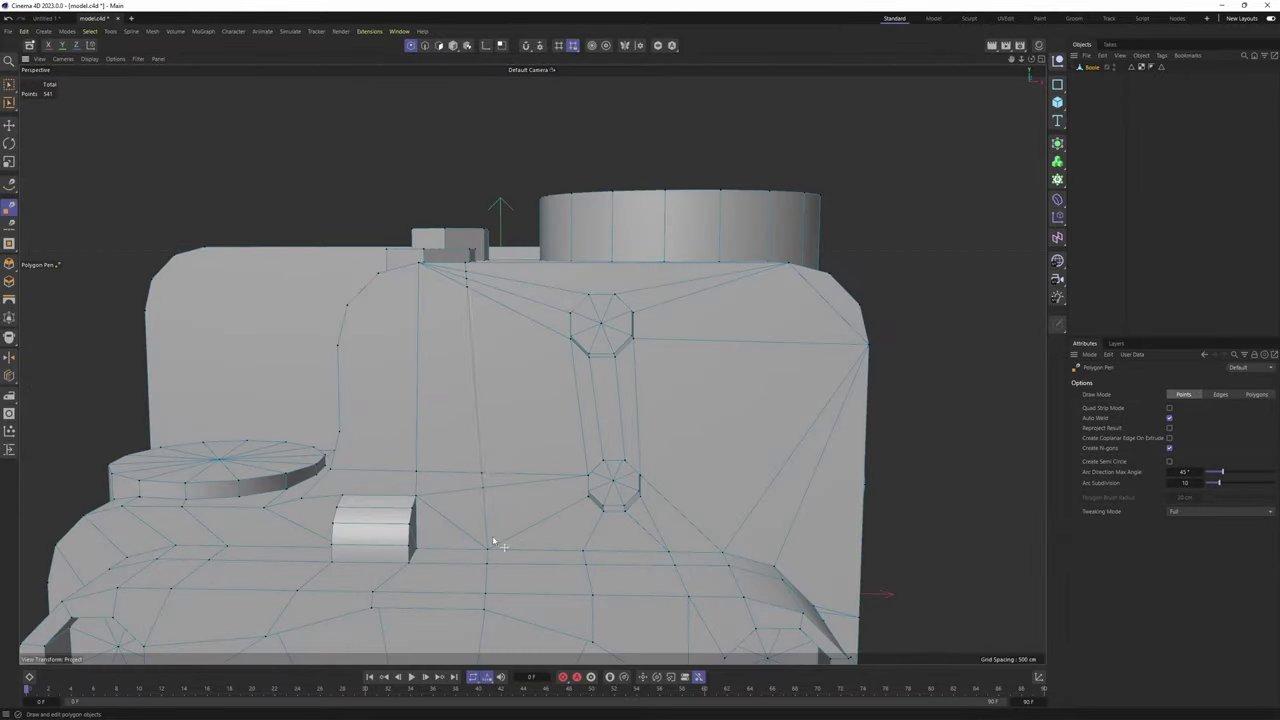
Examine the edge flow on the flat face between the ledge block, the lower screw hole and the body's inner curve
alt+drag(476, 408, 500, 402)
alt+middle_drag(500, 402, 497, 346)
scroll(470, 435, up, 2)
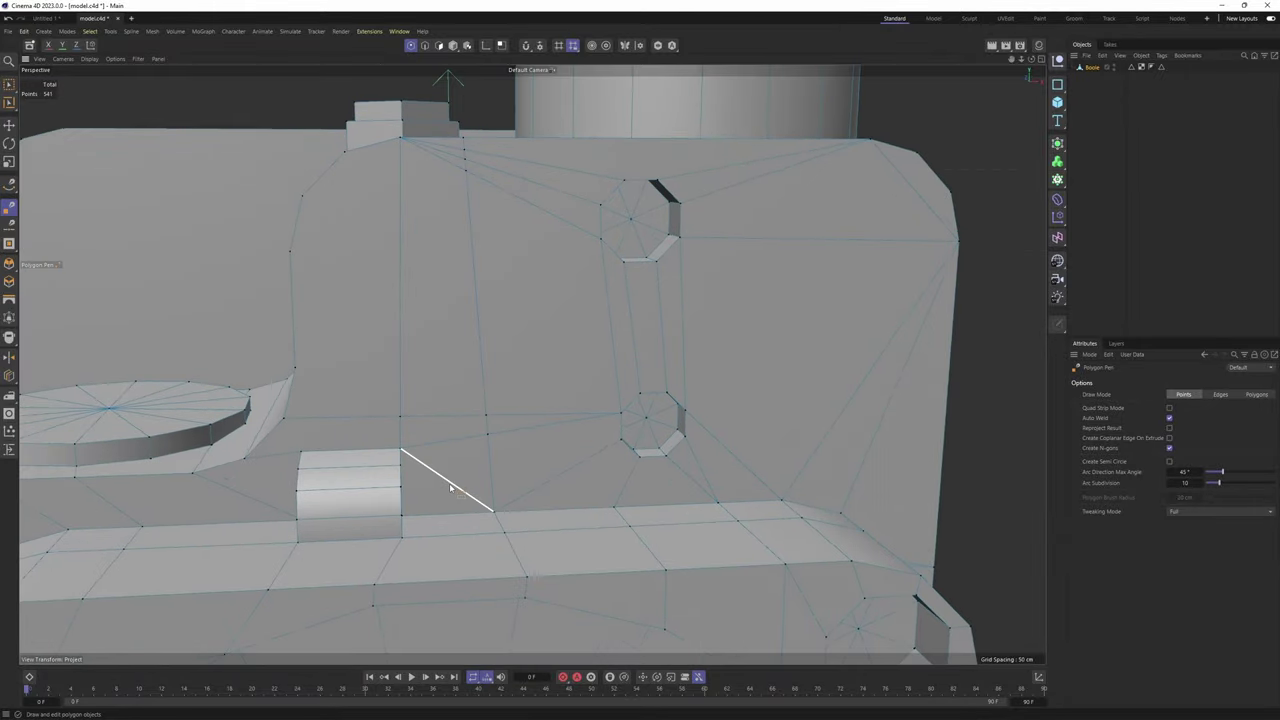
alt+drag(481, 480, 446, 491)
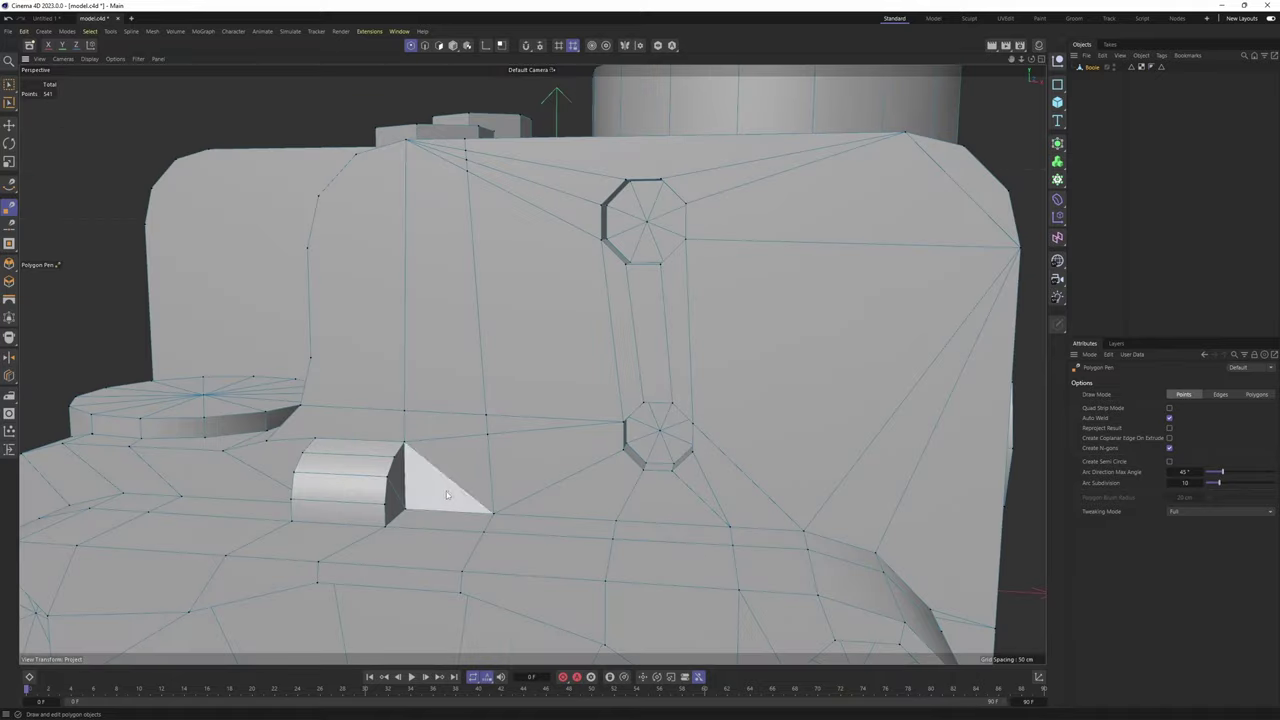
alt+drag(448, 398, 486, 380)
alt+middle_drag(500, 415, 506, 449)
scroll(512, 460, up, 3)
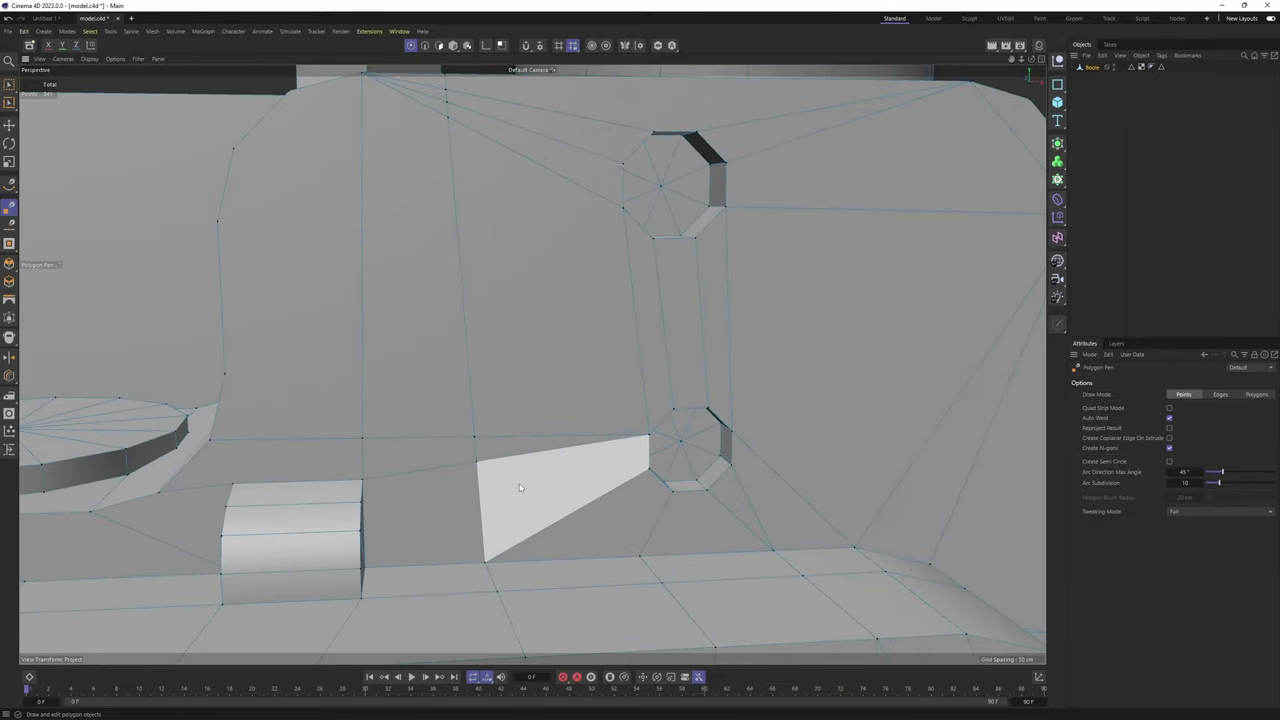
mouse_move(476, 420)
alt+mouse_down()
mouse_move(486, 436)
mouse_move(465, 412)
alt+mouse_up()
alt+middle_drag(478, 391, 517, 411)
scroll(510, 415, down, 3)
alt+drag(463, 431, 464, 360)
alt+middle_drag(464, 360, 464, 403)
alt+drag(460, 393, 489, 406)
scroll(352, 338, up, 1)
alt+drag(356, 343, 325, 325)
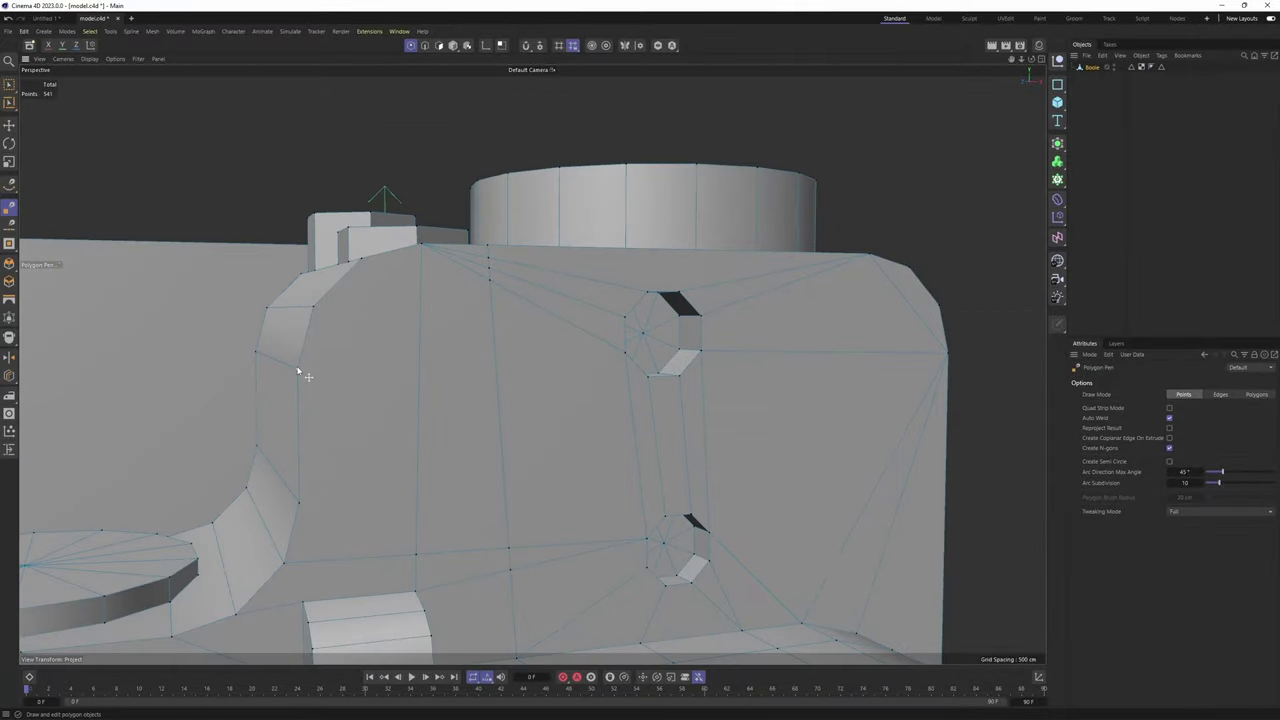
Cut a horizontal edge from the body's upper inner curve across both vertical edges to the upper screw hole's rim
click(298, 370)
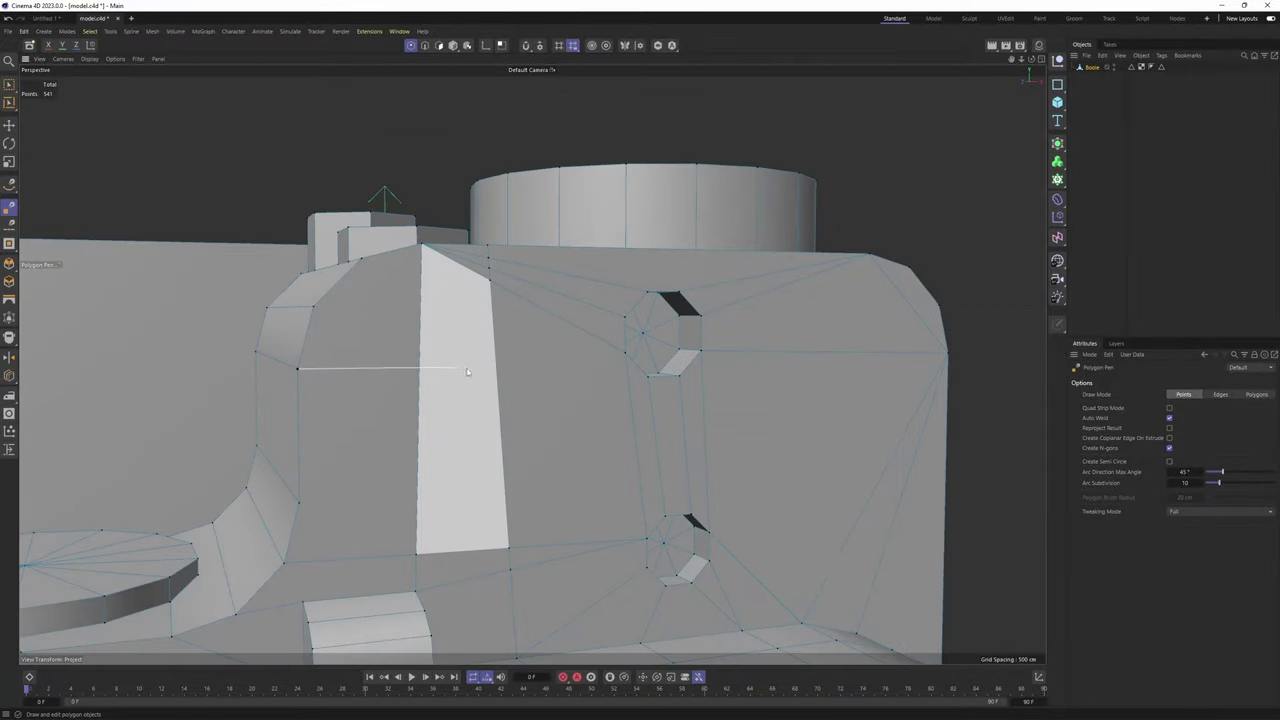
click(621, 356)
alt+drag(508, 363, 386, 400)
scroll(374, 318, down, 1)
alt+middle_drag(398, 354, 424, 319)
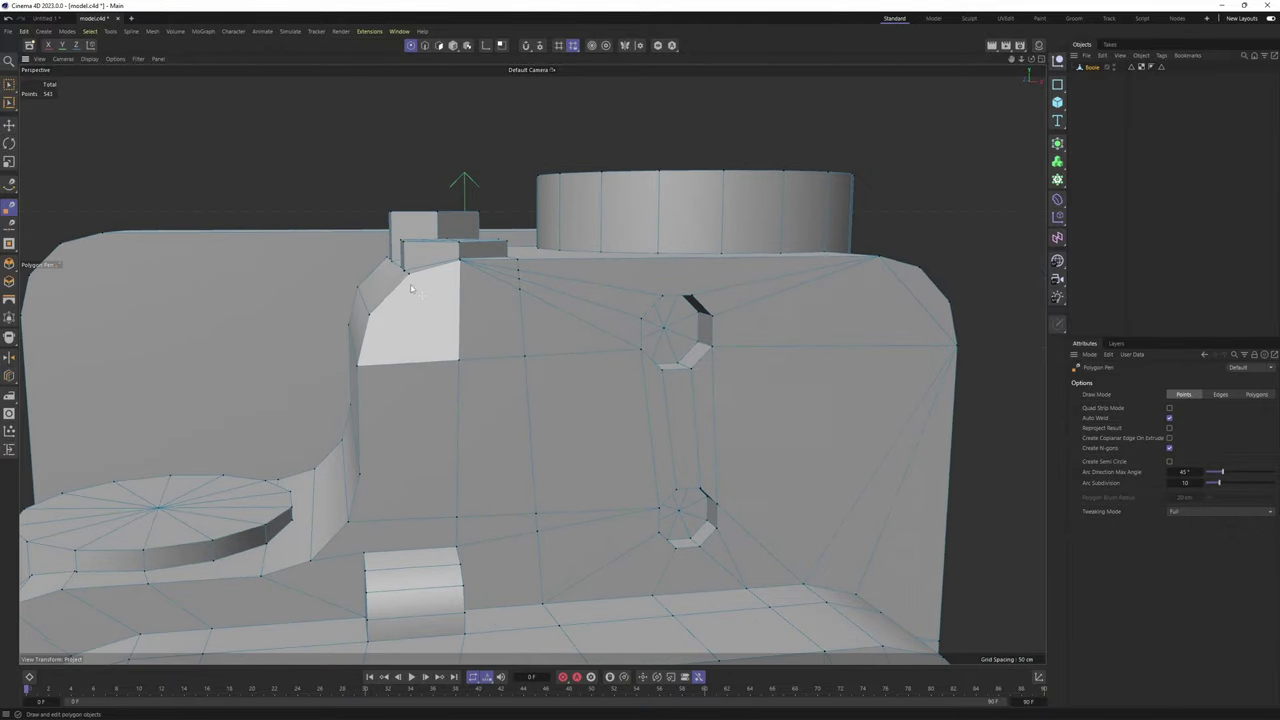
Cut a vertical edge from the body's upper curve corner down the flat face to the near upper corner of the ledge block
click(390, 365)
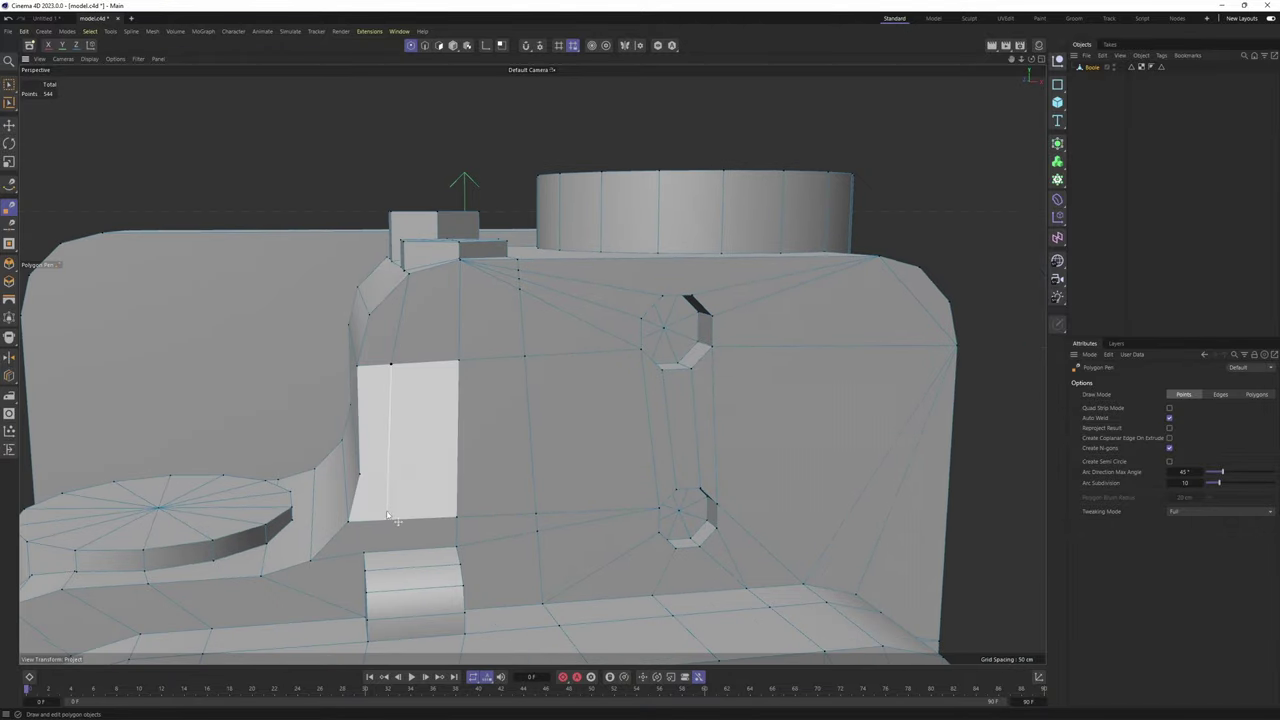
click(387, 520)
click(366, 554)
Cut an edge from the lower point of the body's inner curve across the vertical edges to the edge just above the lower screw hole
mouse_move(364, 473)
alt+mouse_down()
mouse_move(385, 477)
mouse_move(374, 480)
alt+mouse_up()
click(362, 474)
click(630, 496)
Weld the new edge's end to the lower screw hole's corner and the stray points on the vertical edge to its top point
alt+drag(553, 373, 496, 350)
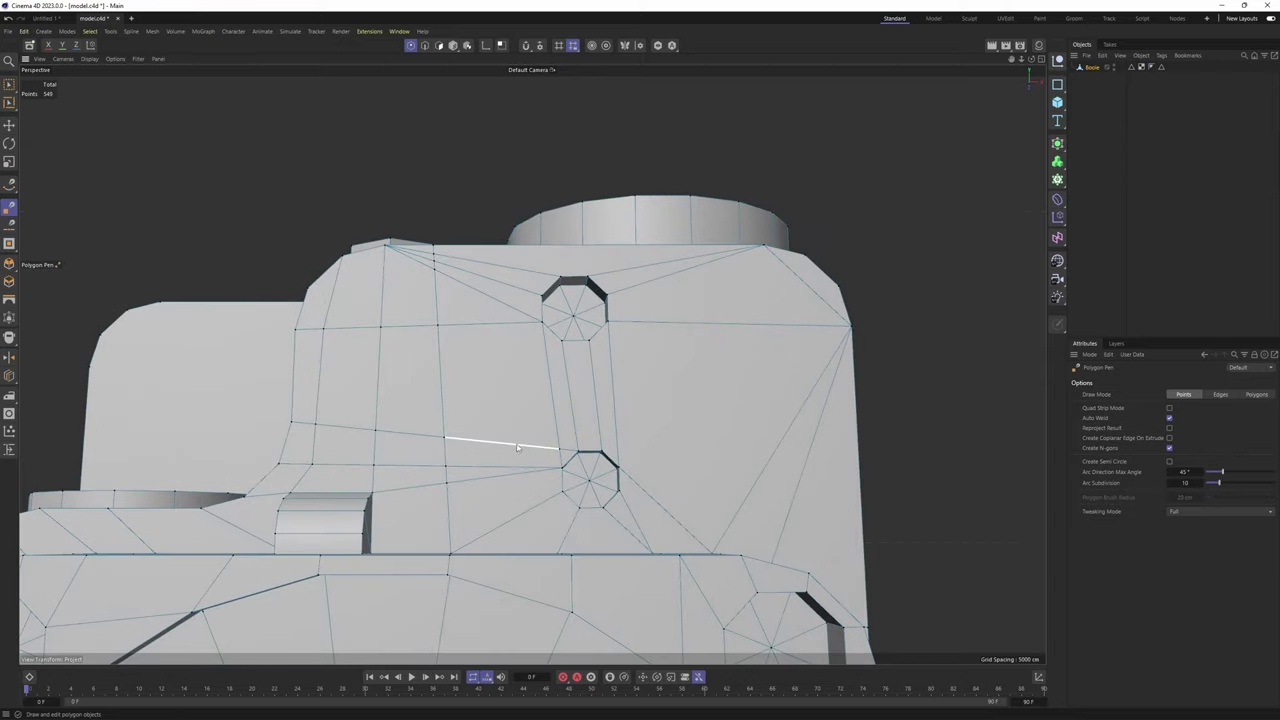
alt+drag(518, 448, 448, 457)
scroll(438, 456, up, 3)
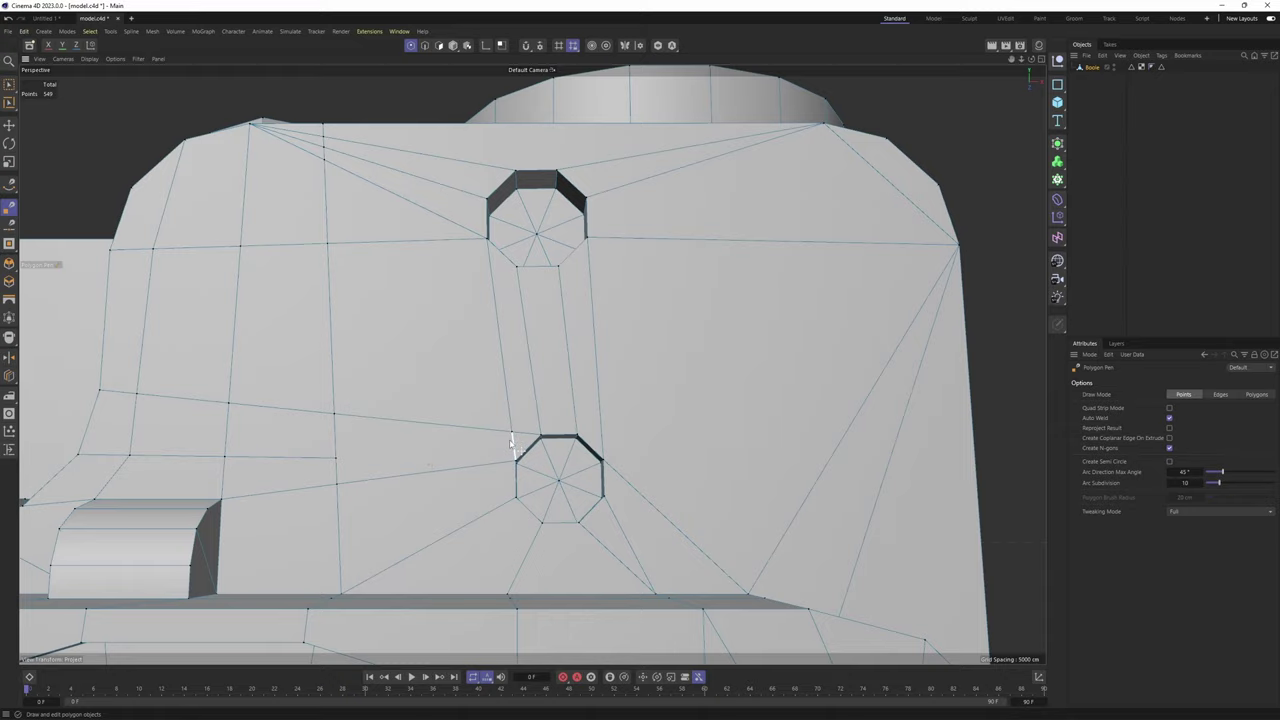
drag(518, 462, 517, 461)
mouse_move(437, 449)
alt+mouse_down()
mouse_move(401, 449)
mouse_move(423, 454)
alt+mouse_up()
scroll(466, 331, up, 2)
alt+drag(532, 364, 412, 305)
scroll(423, 354, up, 1)
scroll(423, 354, up, 2)
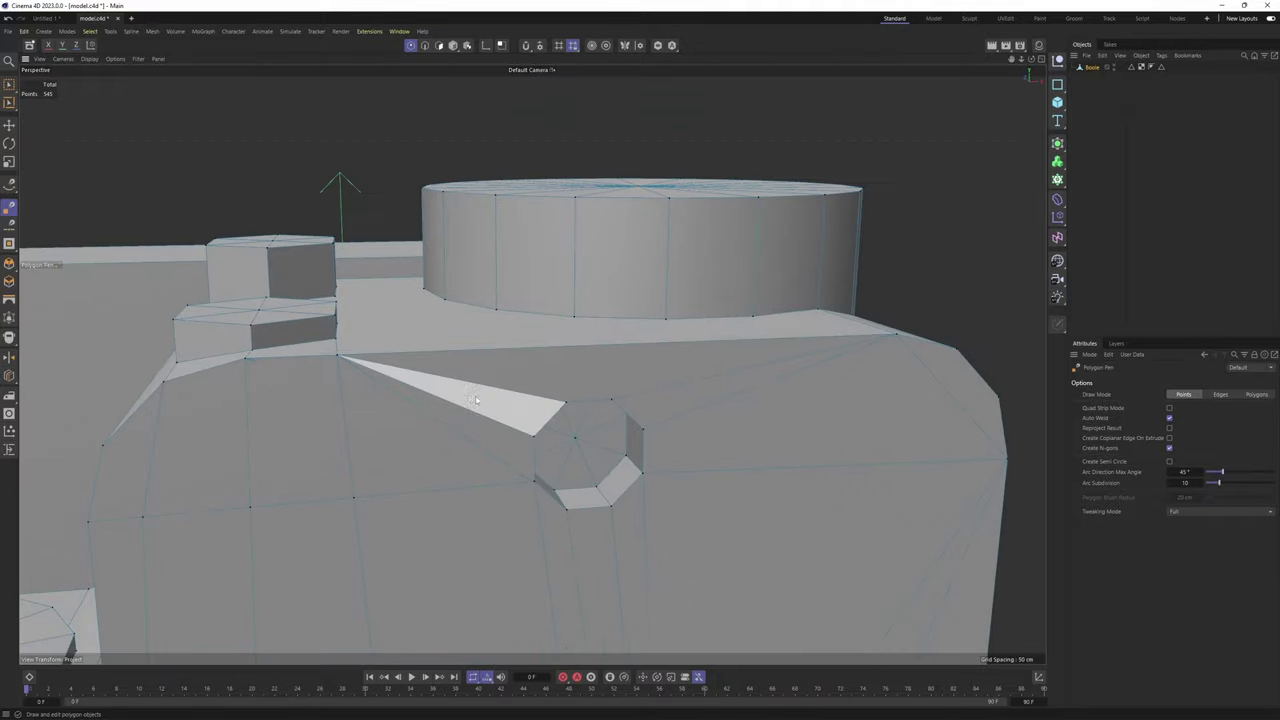
Remove the diagonal edge to the upper screw hole's top-left corner and connect that corner straight up to the body's top edge
alt+drag(475, 399, 561, 321)
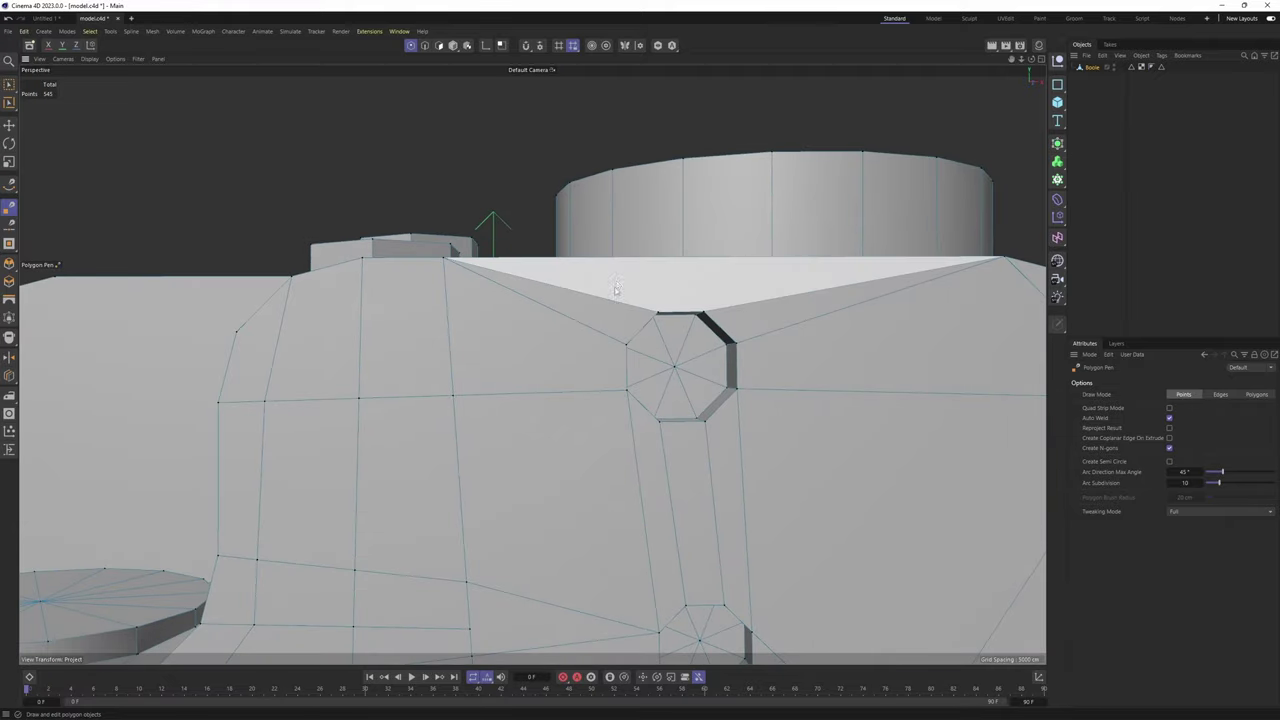
alt+middle_drag(629, 278, 567, 311)
alt+drag(567, 311, 574, 326)
mouse_move(538, 403)
alt+mouse_down()
mouse_move(517, 357)
mouse_move(552, 355)
mouse_move(514, 402)
mouse_move(531, 386)
mouse_move(543, 408)
alt+mouse_up()
ctrl+click(503, 381)
ctrl+click(513, 399)
click(549, 427)
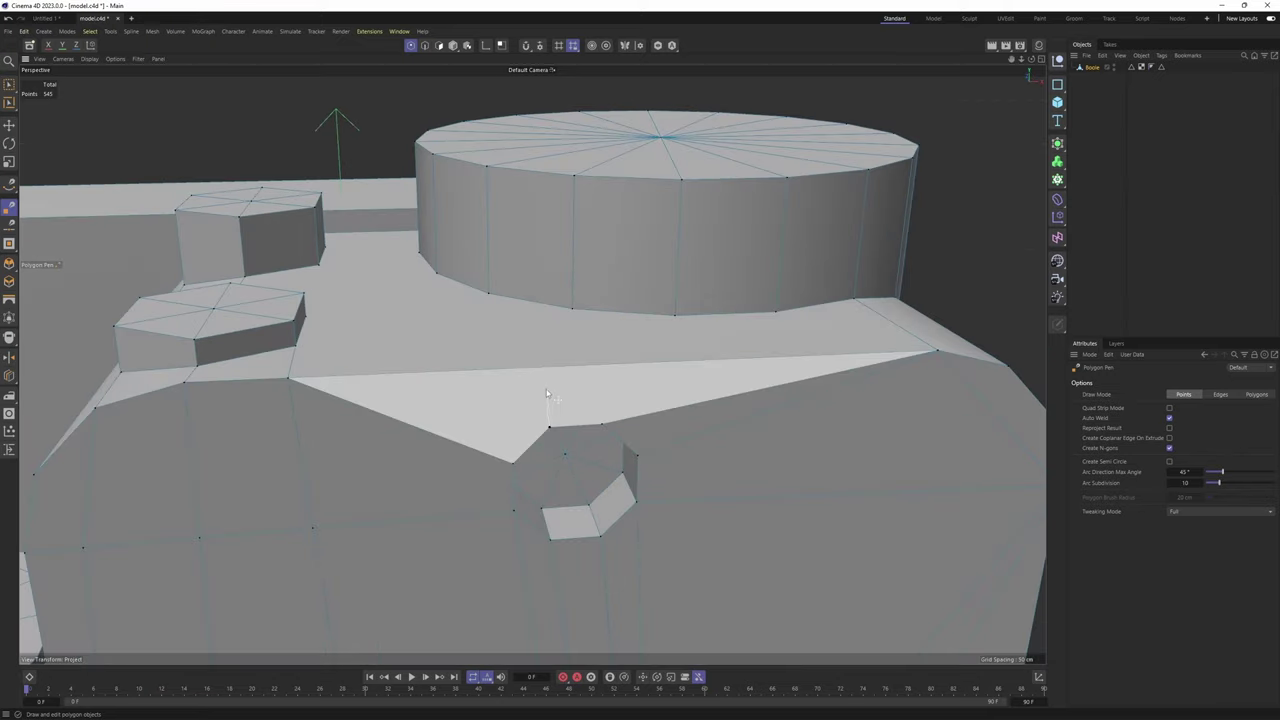
Remove the diagonal edge at the upper screw hole's top-right corner and connect that corner straight up to the body's top edge
alt+drag(709, 428, 600, 398)
ctrl+click(617, 376)
click(523, 392)
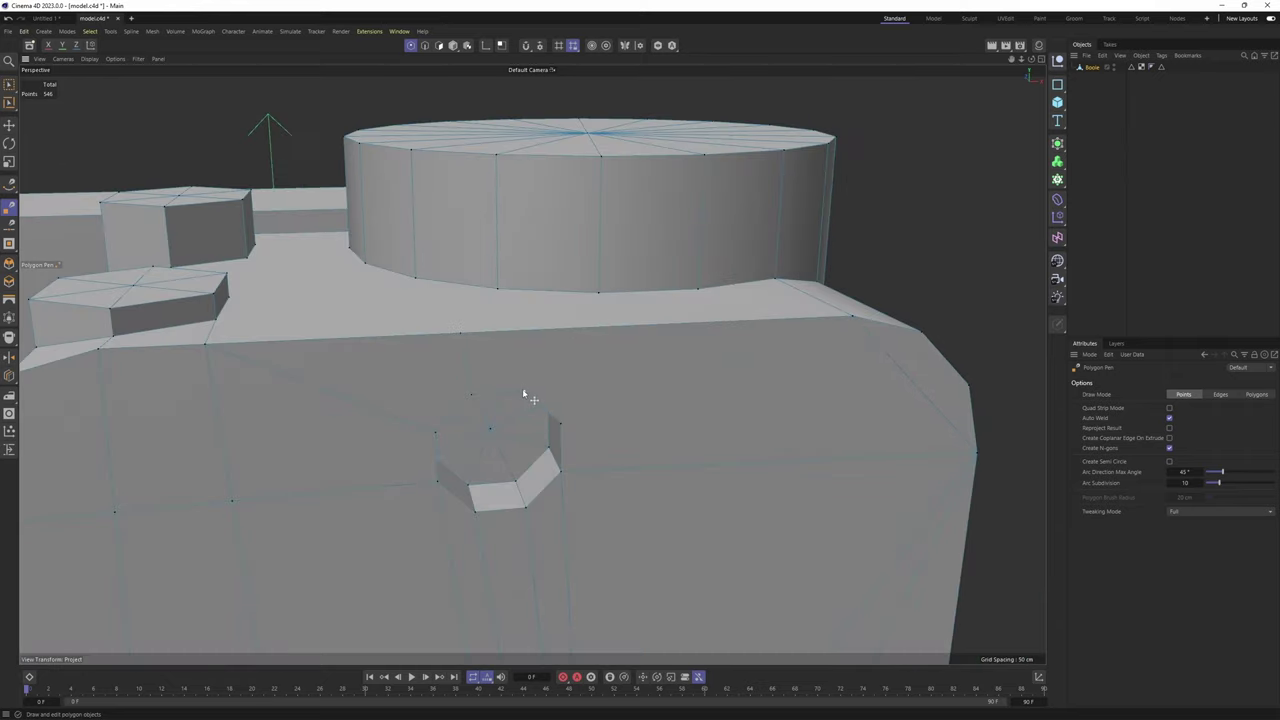
click(526, 334)
Connect two base points of the large disc to the two new points on the body's top edge above the screw hole
mouse_move(529, 354)
alt+mouse_down()
mouse_move(516, 344)
mouse_move(522, 364)
mouse_move(558, 323)
mouse_move(540, 364)
alt+mouse_up()
scroll(530, 362, down, 3)
click(516, 265)
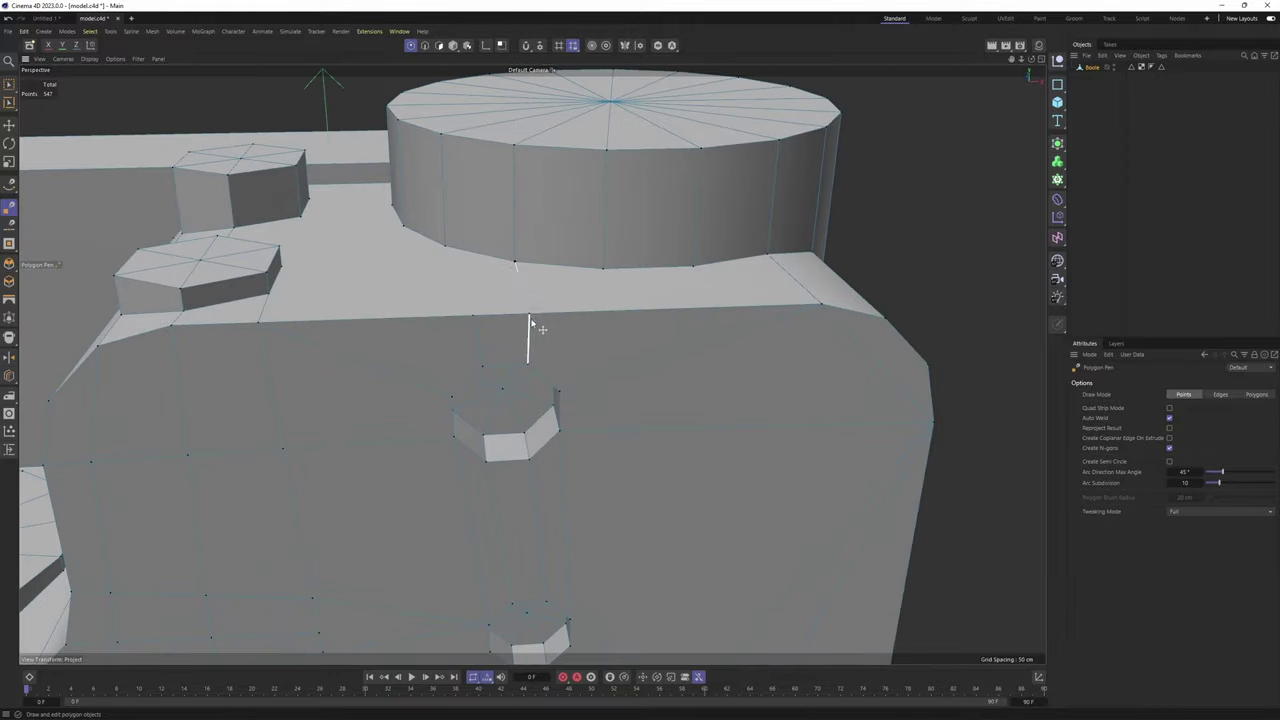
click(534, 317)
click(475, 317)
Cut an edge from the disc's next base point over the body's top edge to the upper screw hole's outer right corner
alt+middle_drag(602, 324, 463, 324)
alt+drag(463, 324, 475, 372)
click(427, 397)
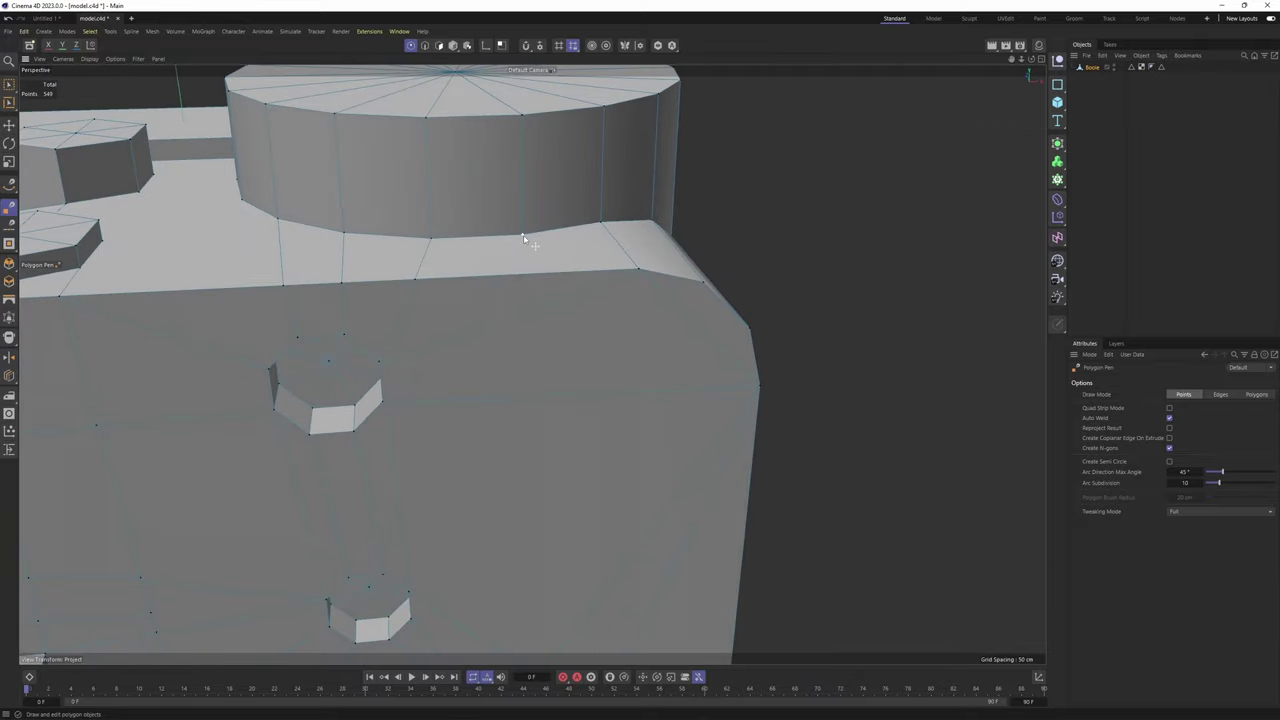
Cut an edge from the disc's following base point over the top edge down to the horizontal edge beside the upper screw hole
click(538, 274)
click(550, 393)
mouse_move(550, 393)
alt+mouse_down()
mouse_move(538, 266)
mouse_move(549, 320)
mouse_move(494, 308)
mouse_move(457, 326)
mouse_move(460, 383)
mouse_move(507, 342)
mouse_move(421, 292)
alt+mouse_up()
scroll(457, 315, up, 2)
alt+drag(423, 370, 343, 317)
alt+drag(532, 364, 352, 352)
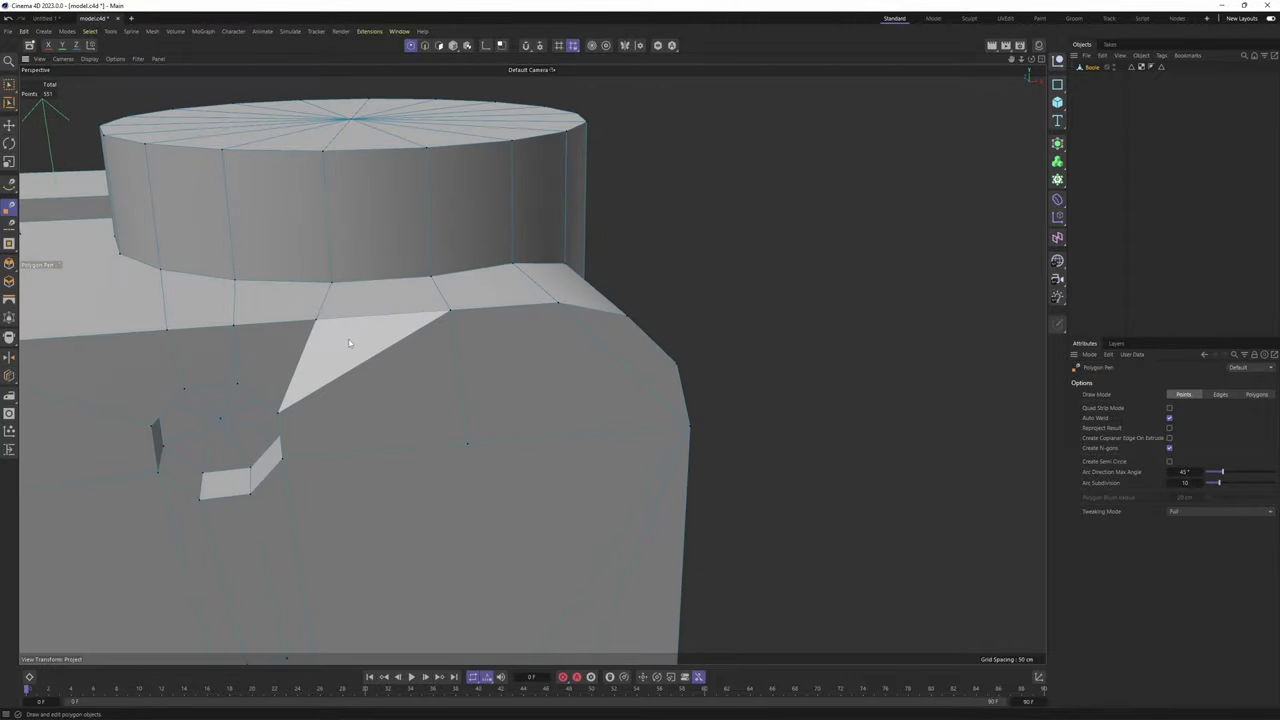
Cut an edge from the upper screw hole's outer right corner across the flat face to the body's rounded outer corner
alt+drag(434, 326, 410, 352)
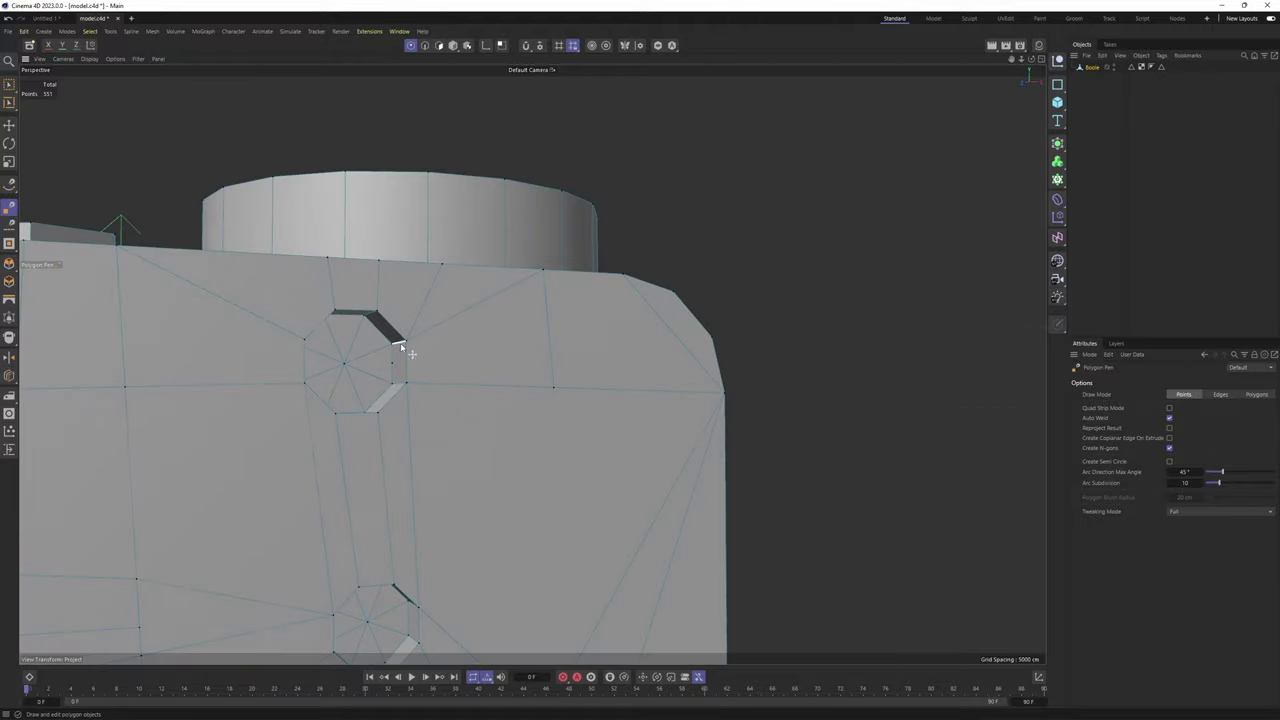
alt+drag(526, 361, 466, 348)
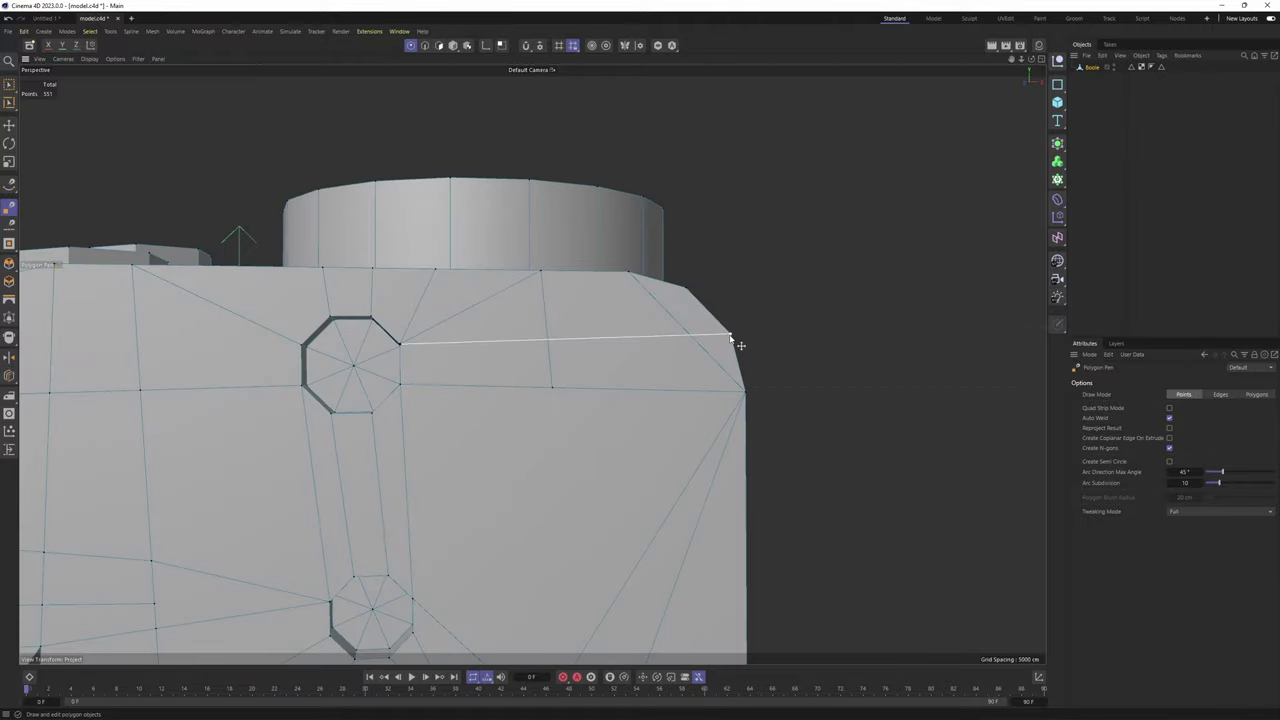
alt+drag(600, 361, 596, 355)
alt+drag(507, 337, 476, 315)
alt+drag(574, 329, 605, 338)
Cut a short edge from the crossing point near the rounded outer corner down to the horizontal edge below
alt+drag(532, 364, 537, 281)
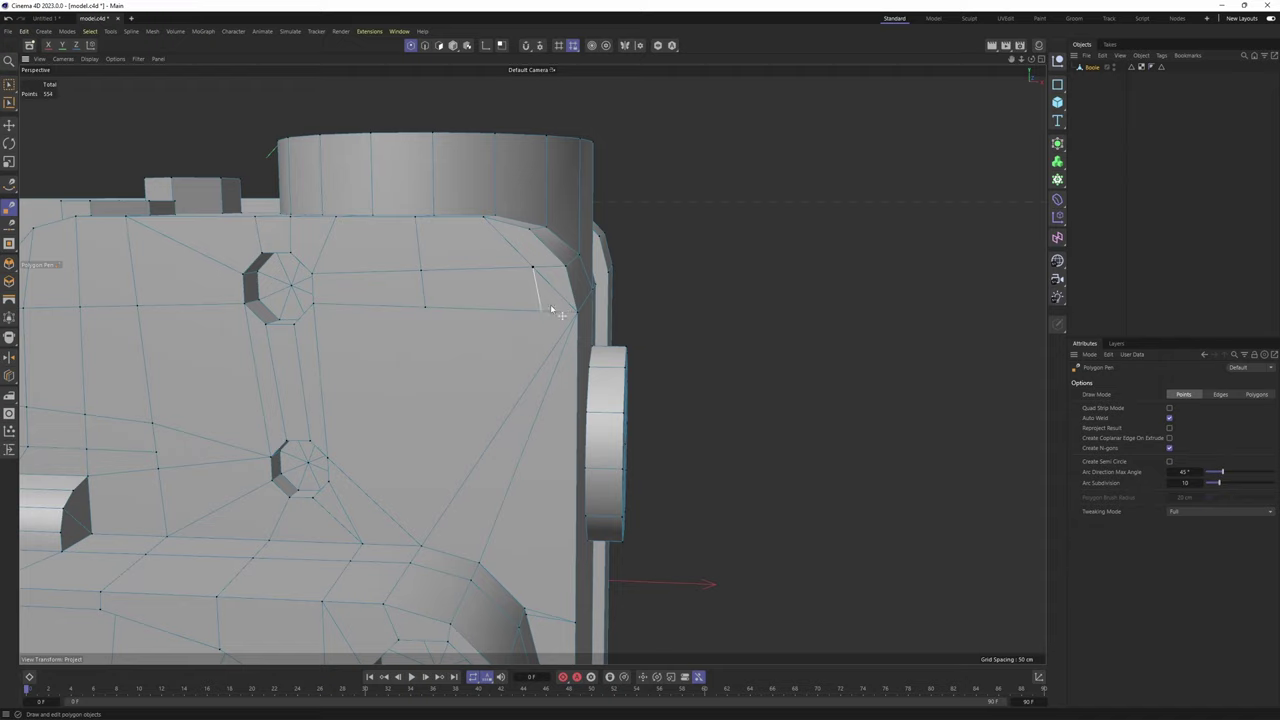
scroll(566, 329, down, 1)
alt+middle_drag(566, 329, 575, 244)
alt+drag(586, 463, 497, 383)
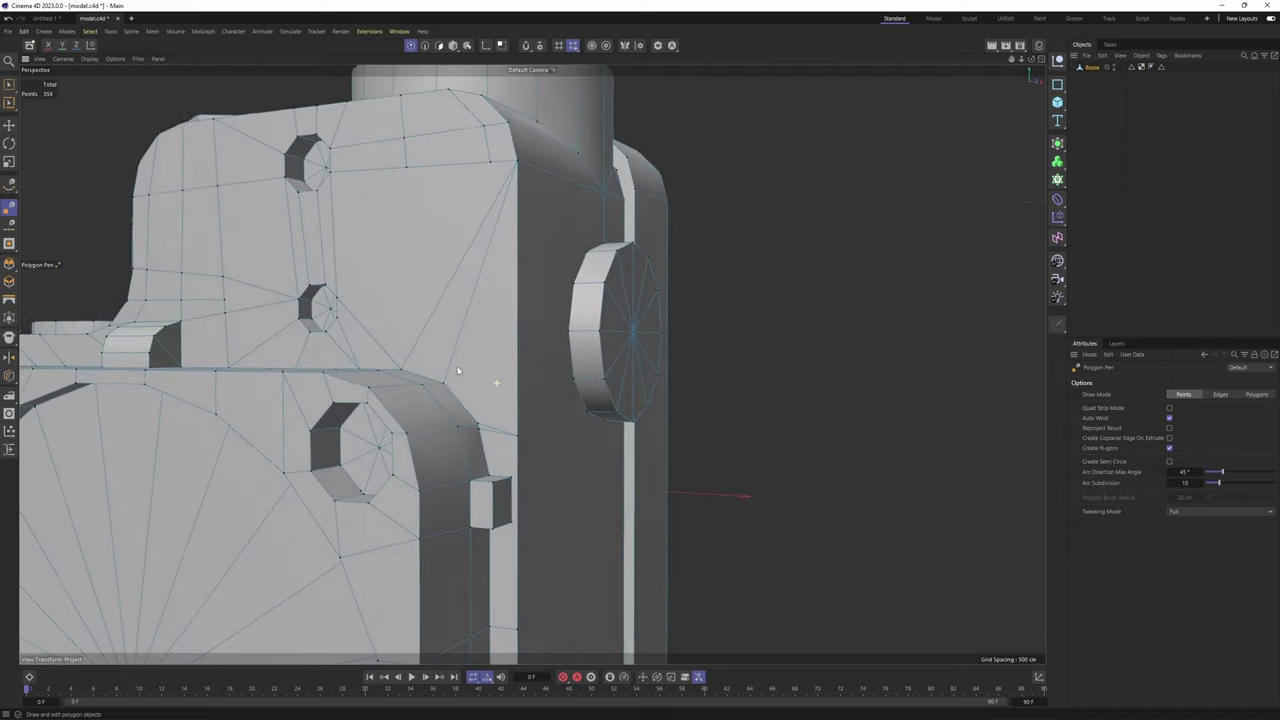
Cut an edge from the point near the body's rounded outer corner down the flat face to the front plate's rounded edge
scroll(482, 447, up, 2)
alt+drag(481, 427, 464, 318)
click(474, 414)
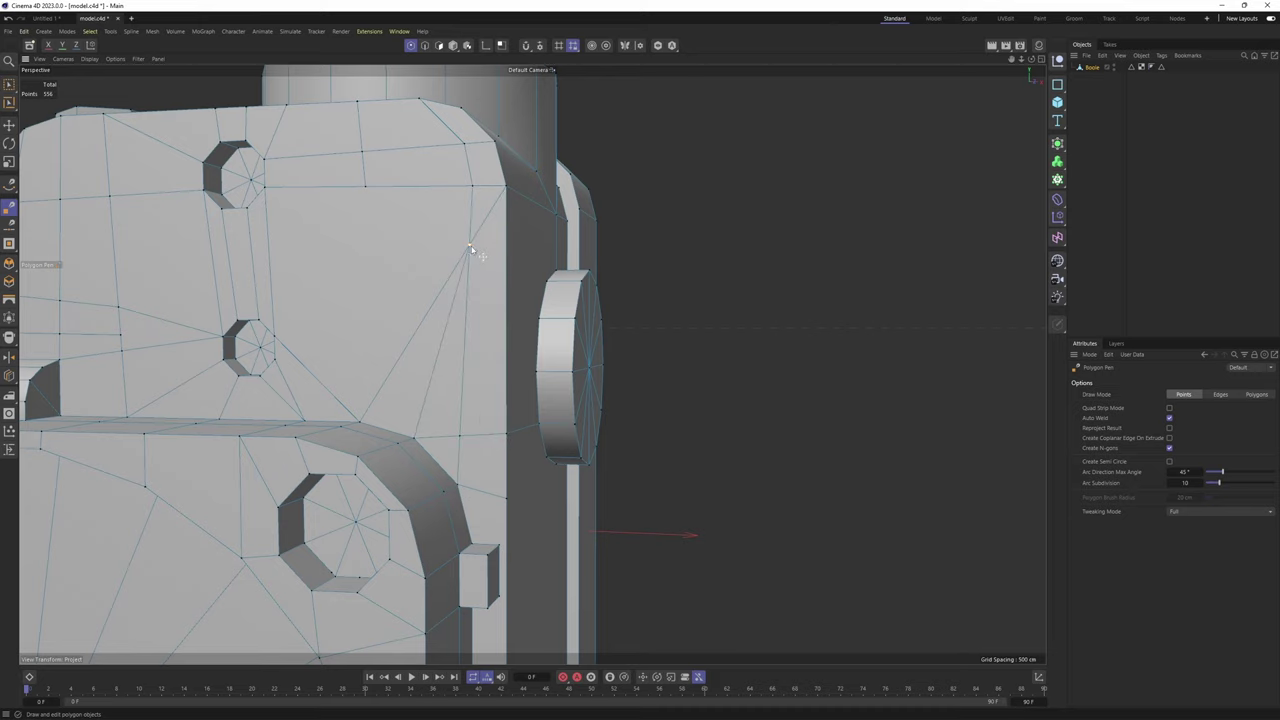
scroll(496, 262, down, 3)
mouse_move(477, 309)
alt+mouse_down()
mouse_move(445, 311)
mouse_move(478, 325)
alt+mouse_up()
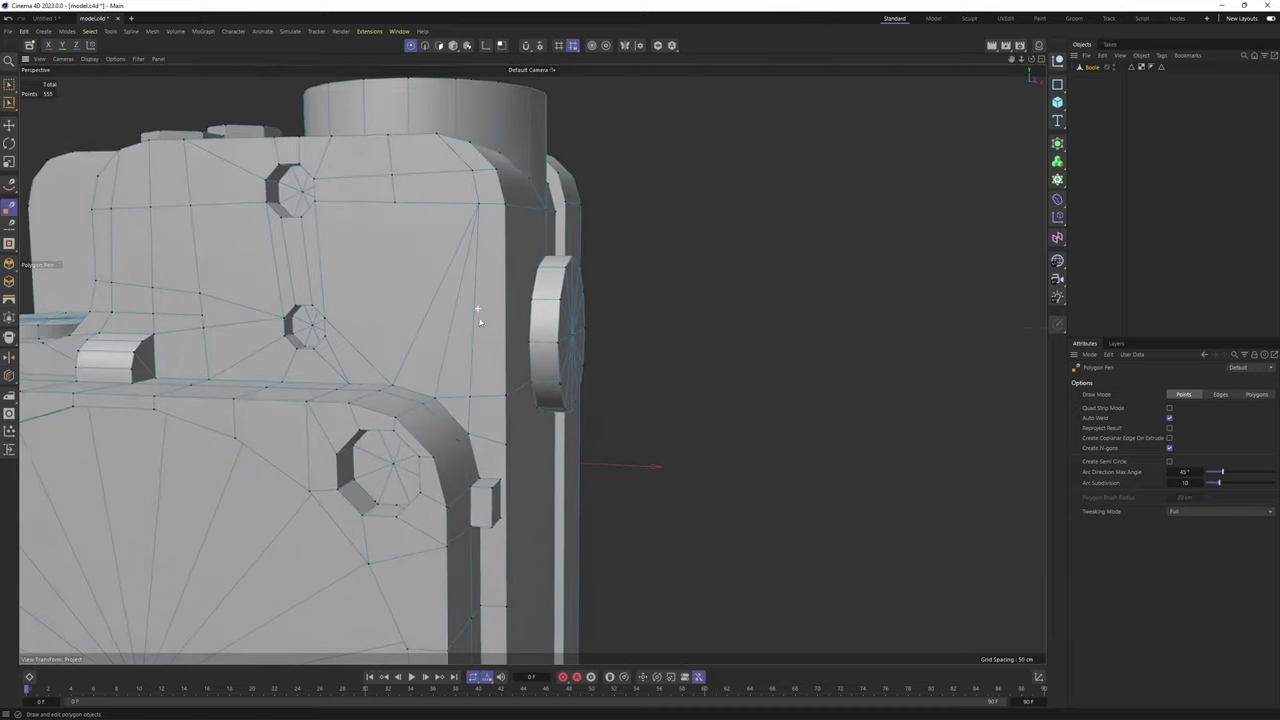
Cut a vertical edge from the horizontal edge beside the upper screw hole down to the front plate's top edge and remove the crossing diagonal
scroll(450, 392, up, 3)
alt+drag(452, 399, 485, 330)
scroll(441, 372, down, 2)
click(478, 221)
alt+drag(498, 248, 490, 325)
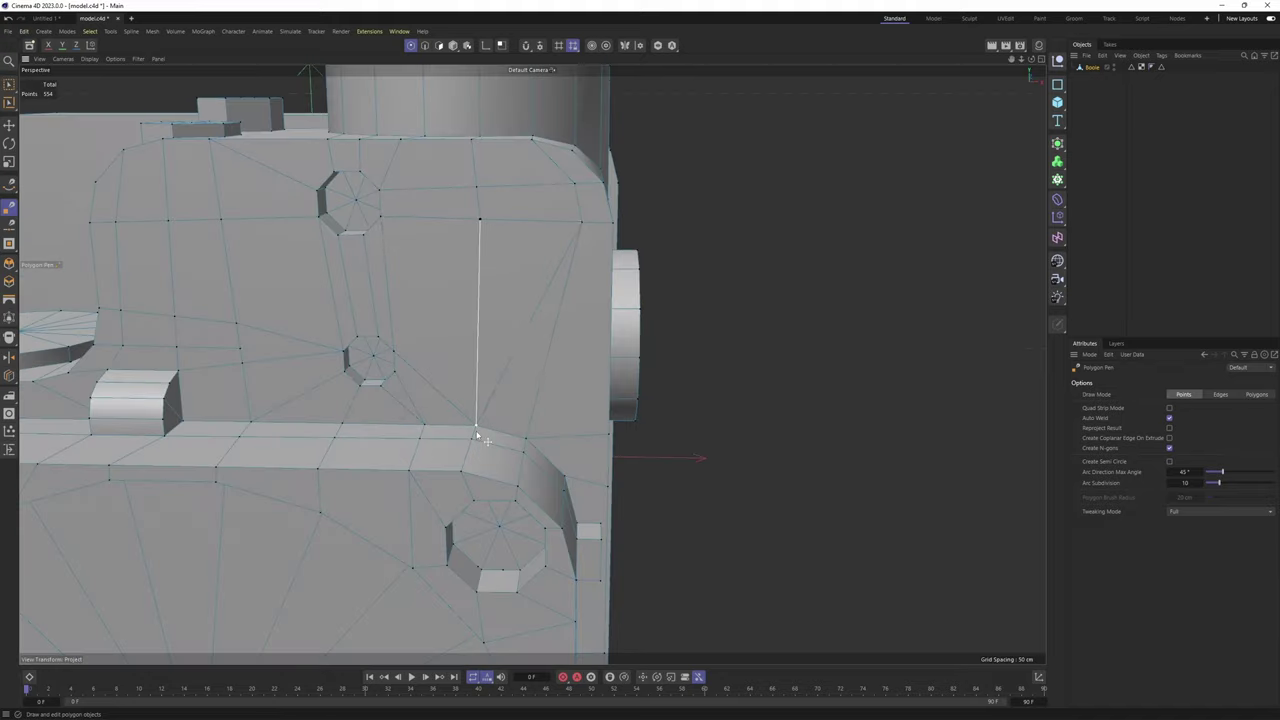
click(476, 426)
ctrl+click(536, 309)
Cut an edge from the lower screw hole's lower right corner to the point where the vertical edge meets the front plate
alt+drag(566, 352, 368, 352)
alt+drag(531, 363, 427, 338)
scroll(505, 375, up, 3)
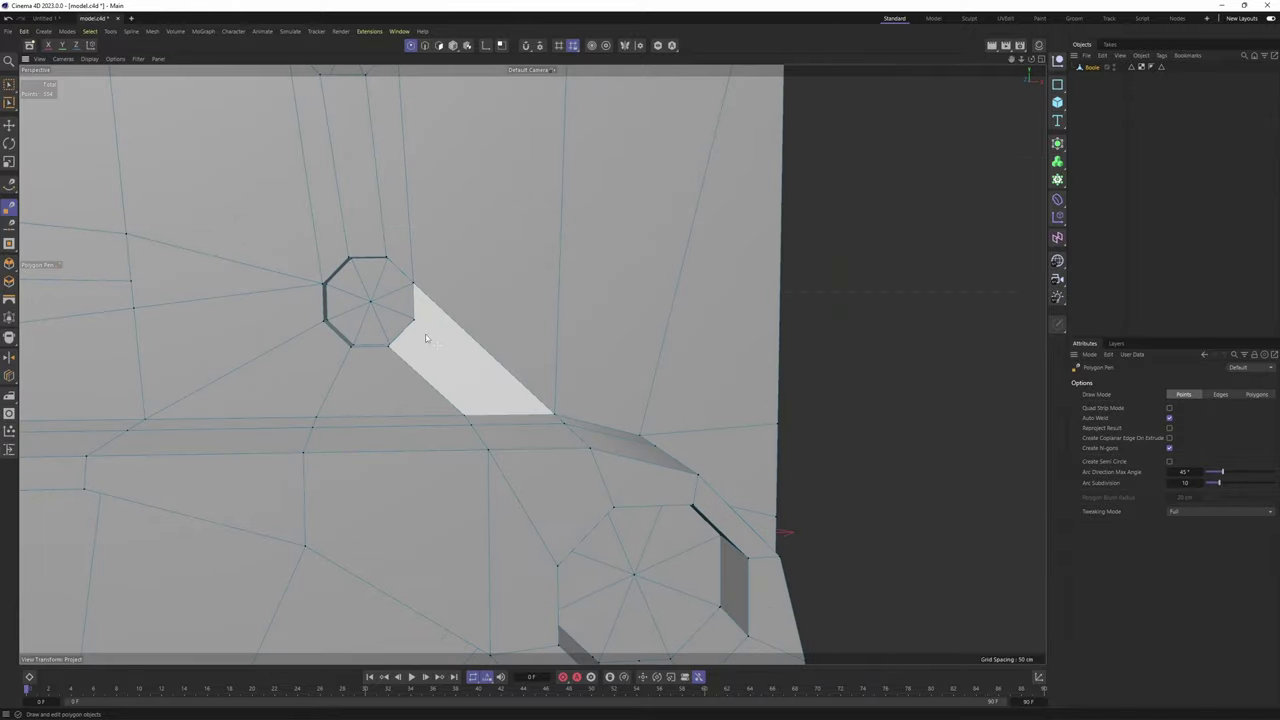
click(554, 416)
scroll(474, 387, down, 1)
alt+drag(474, 387, 452, 420)
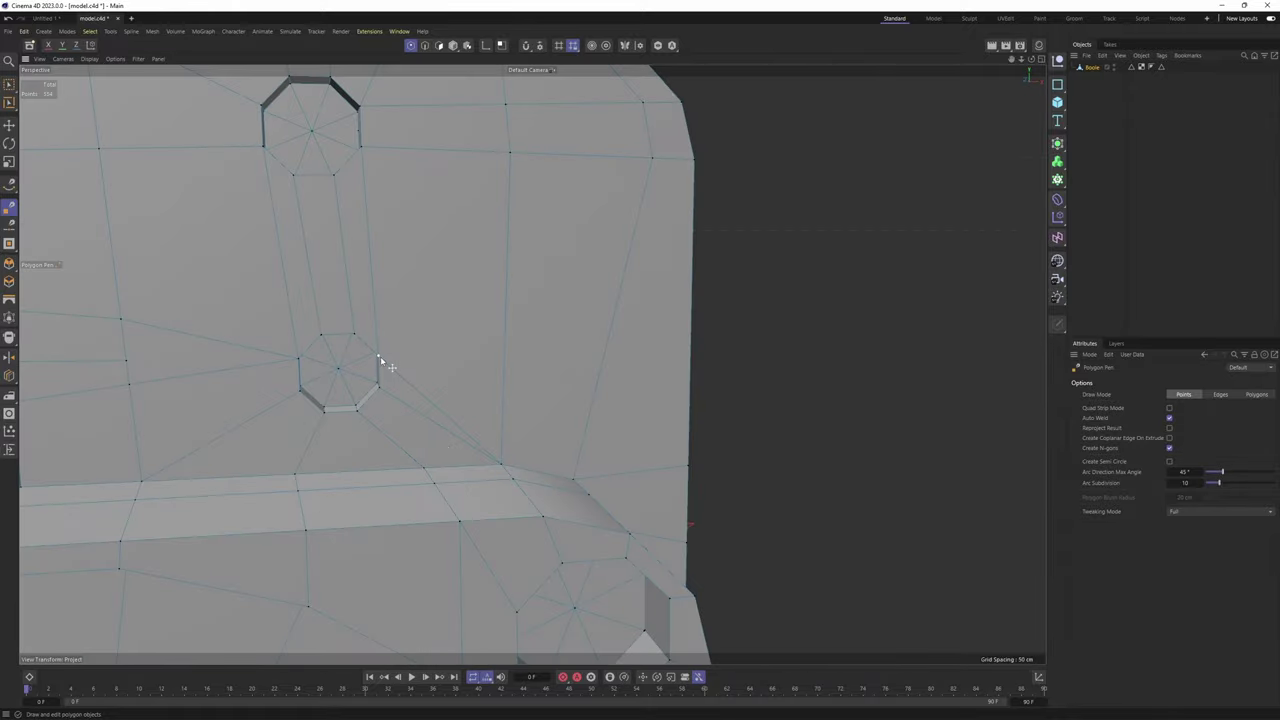
Cut an edge from the lower screw hole's right corner across the flat face and the body's outer edge towards the side disc
alt+drag(544, 424, 493, 376)
click(505, 409)
click(533, 382)
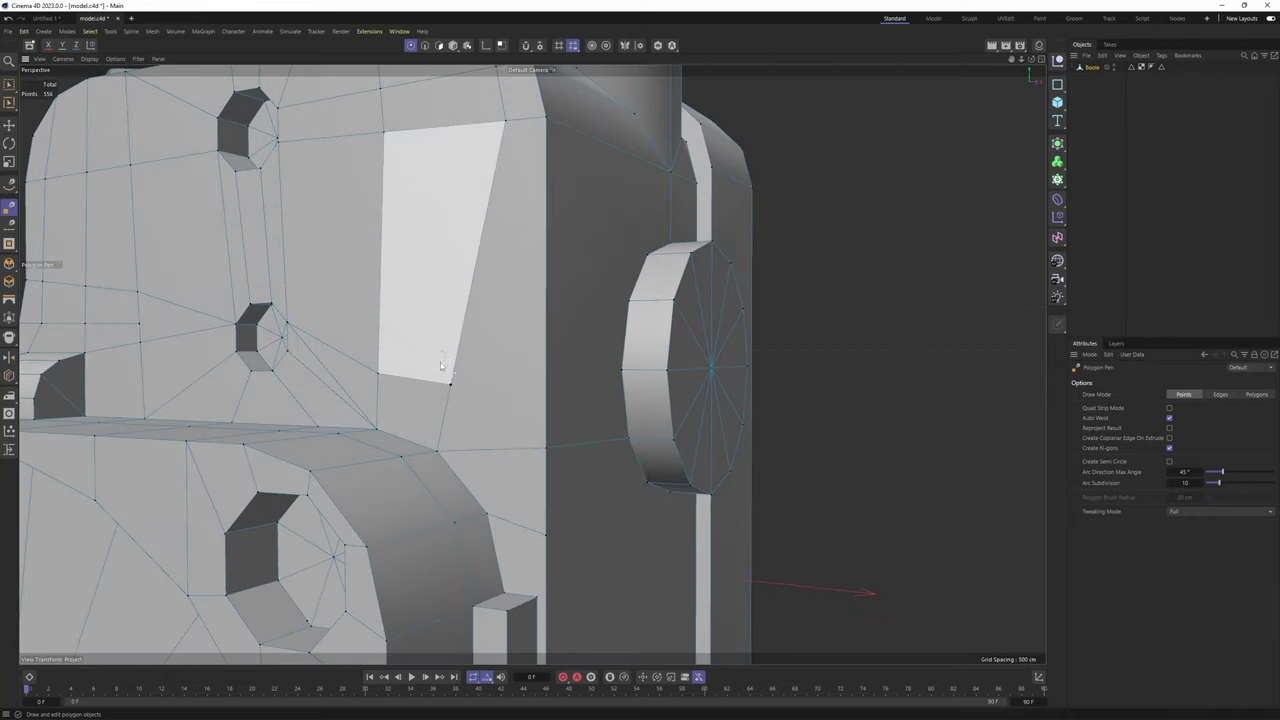
click(451, 385)
click(546, 381)
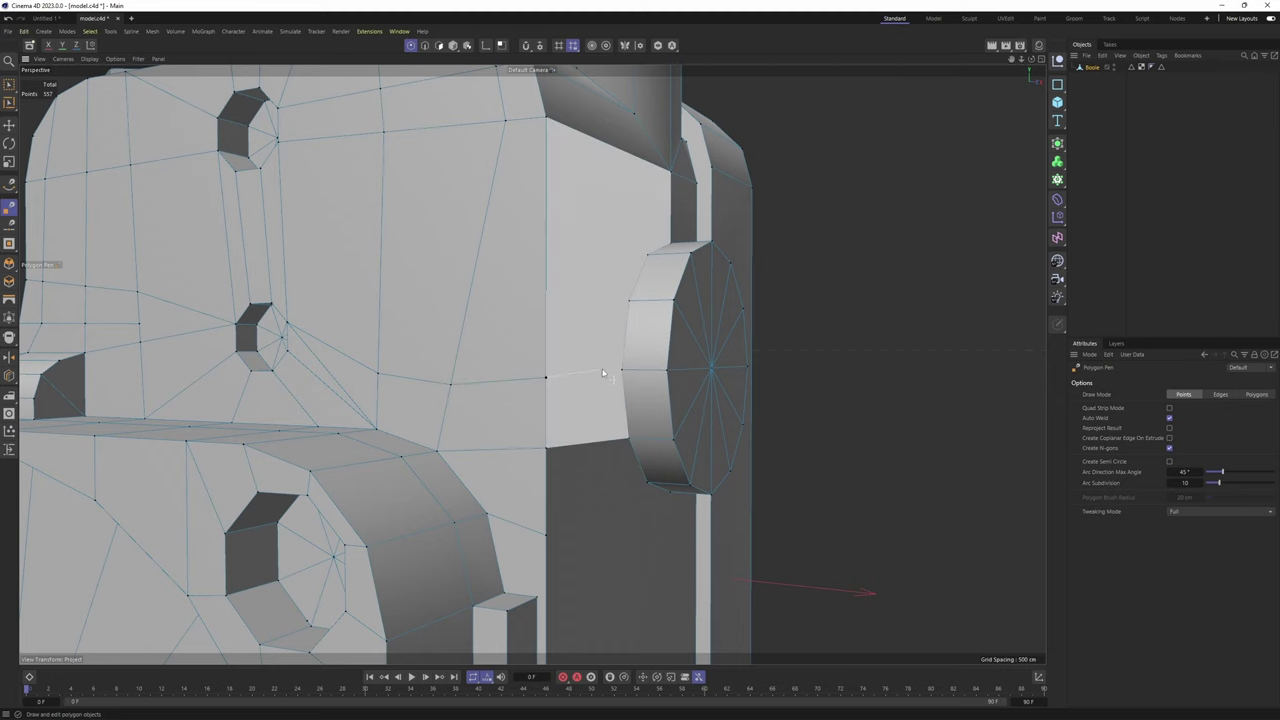
Cut an edge from the side disc's next upper base point around the body's corner to the vertical edge beside the screw holes
alt+right_drag(630, 328, 597, 331)
alt+drag(597, 331, 612, 338)
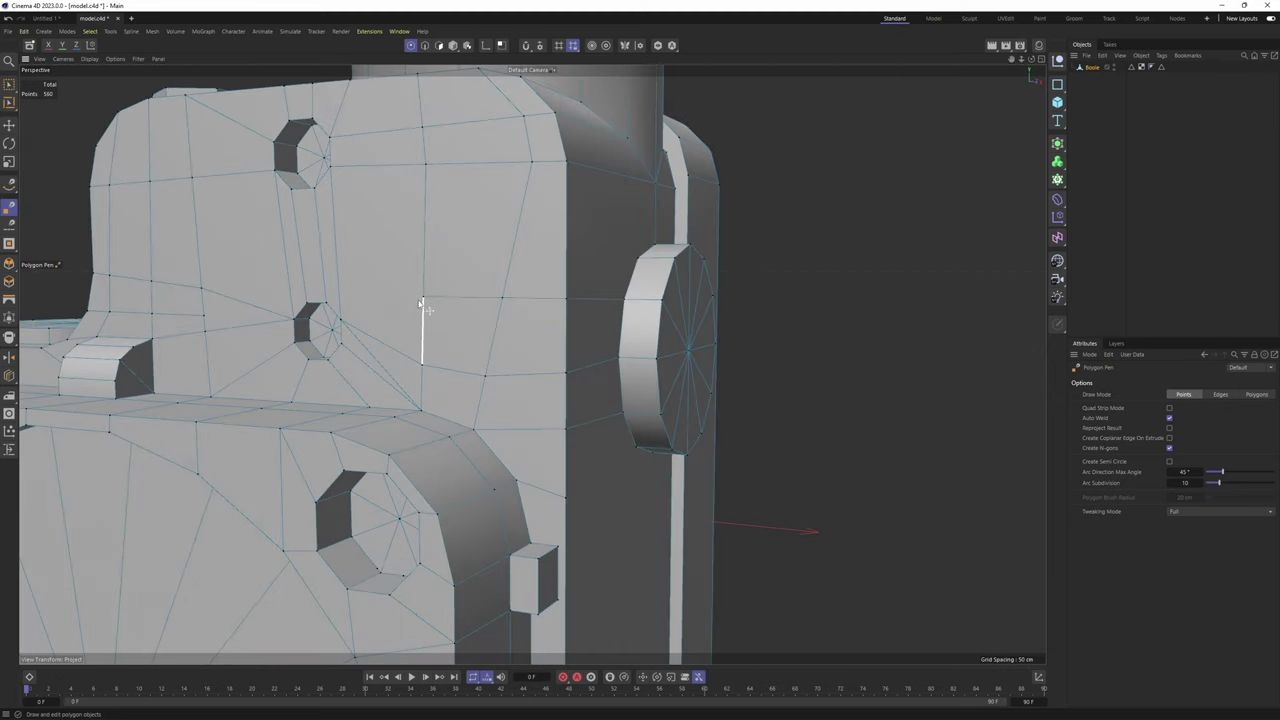
mouse_move(395, 300)
alt+mouse_down()
mouse_move(442, 295)
mouse_move(392, 292)
mouse_move(408, 320)
alt+mouse_up()
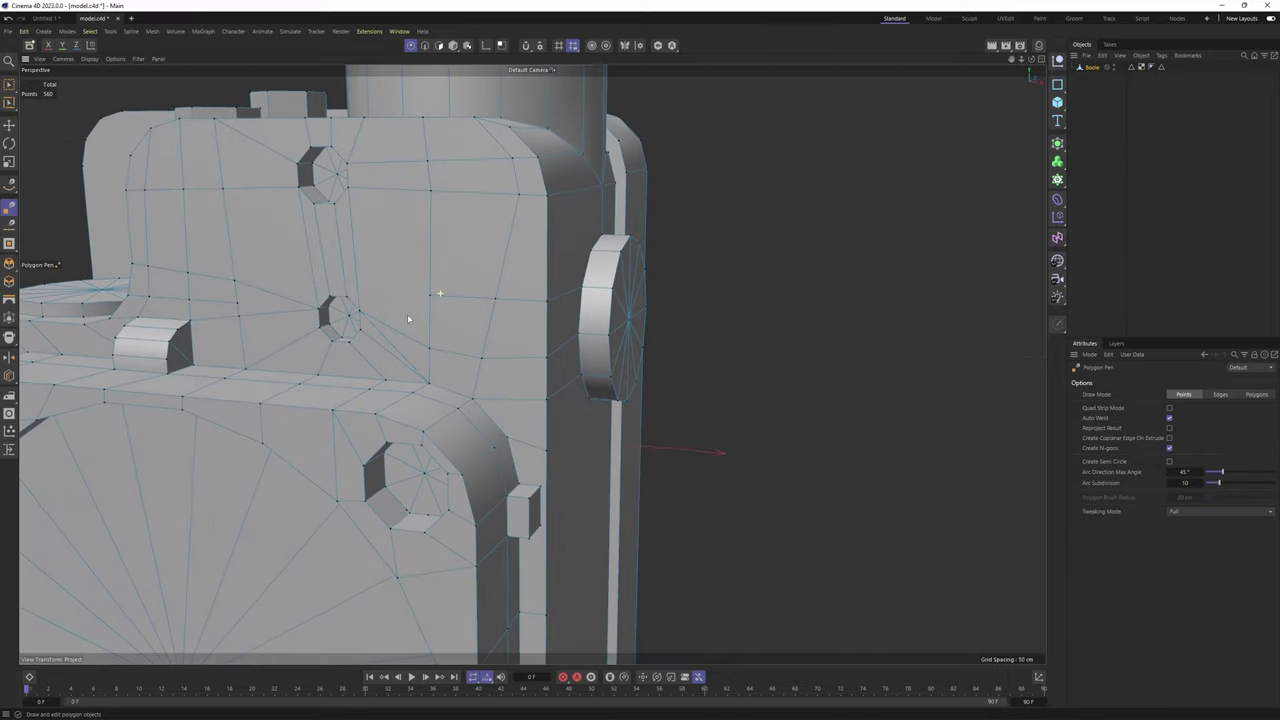
alt+middle_drag(408, 320, 500, 314)
alt+right_drag(300, 307, 326, 303)
alt+drag(368, 279, 348, 272)
alt+middle_drag(348, 272, 317, 322)
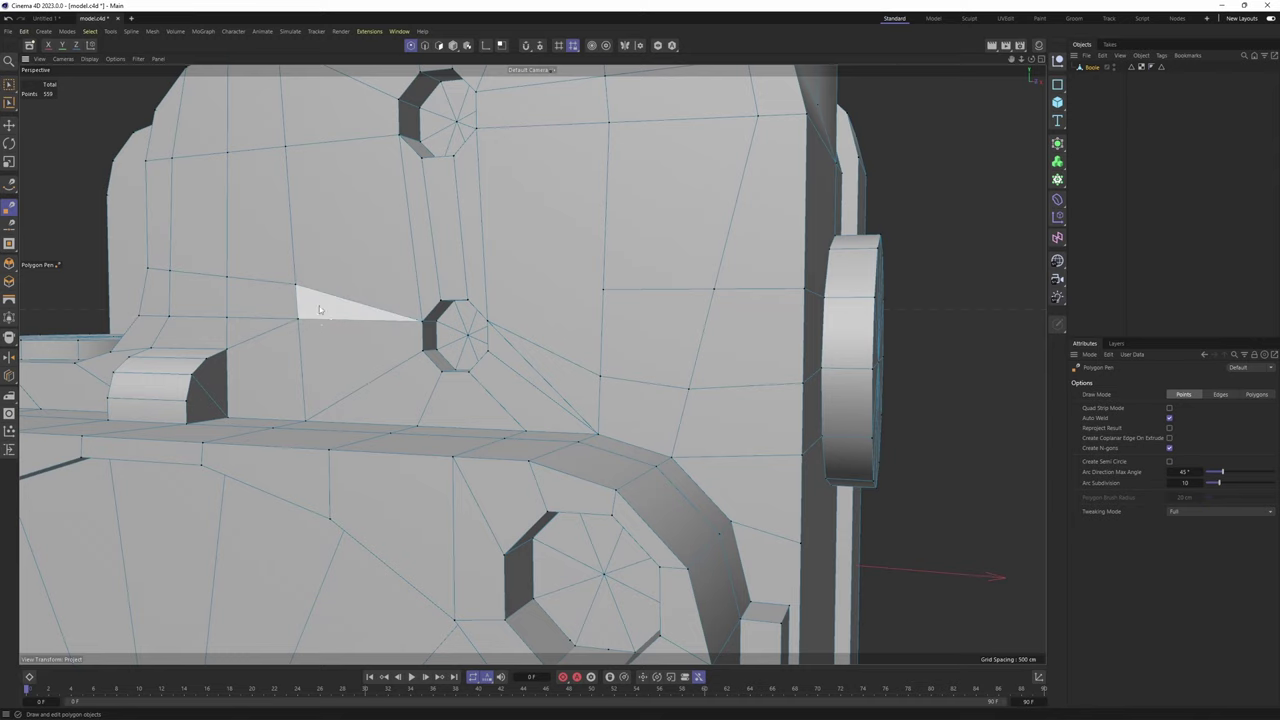
Reroute the edge left of the lower screw hole to the vertical line above the hole and remove the old diagonal
alt+drag(284, 319, 300, 322)
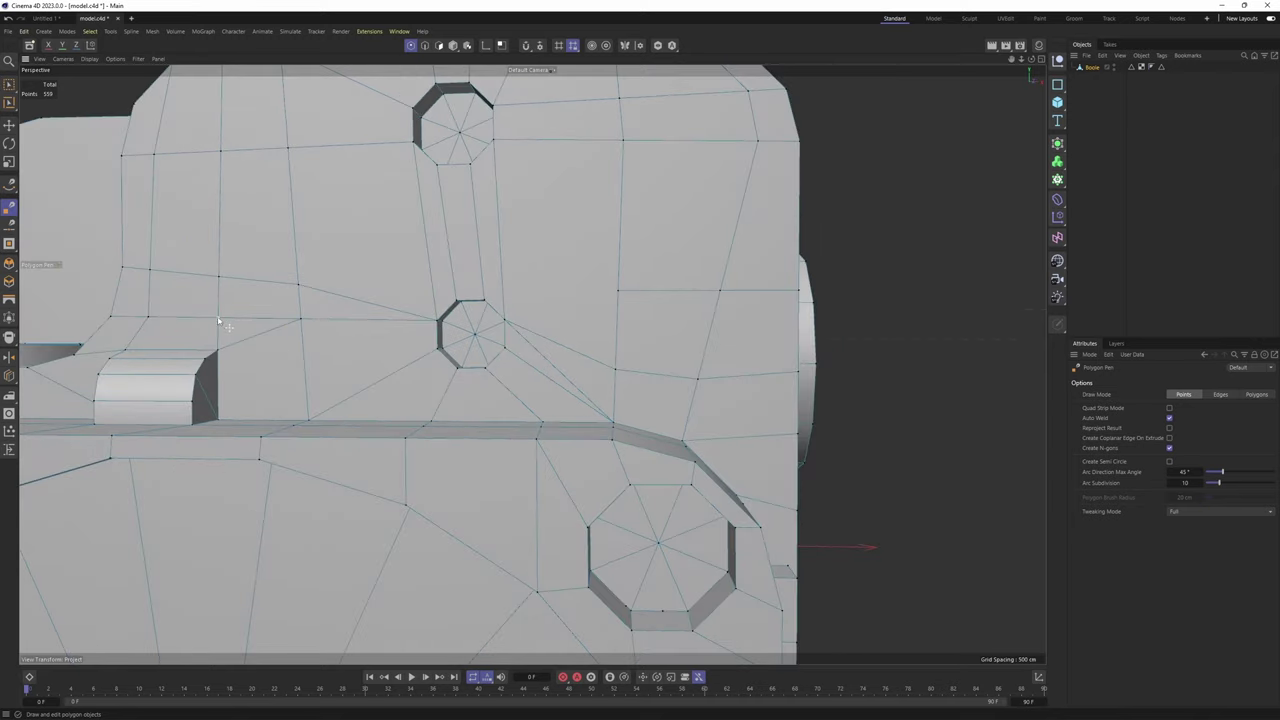
alt+middle_drag(330, 300, 306, 323)
alt+drag(306, 323, 279, 312)
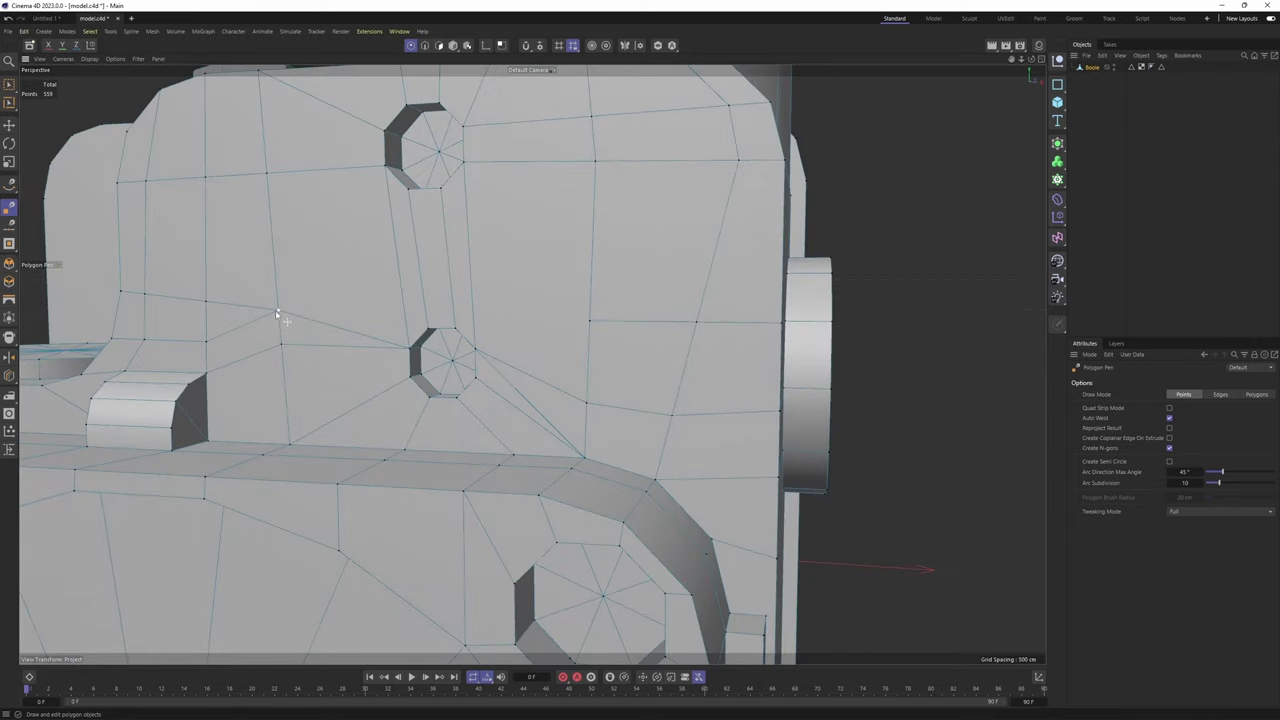
click(278, 310)
ctrl+click(341, 332)
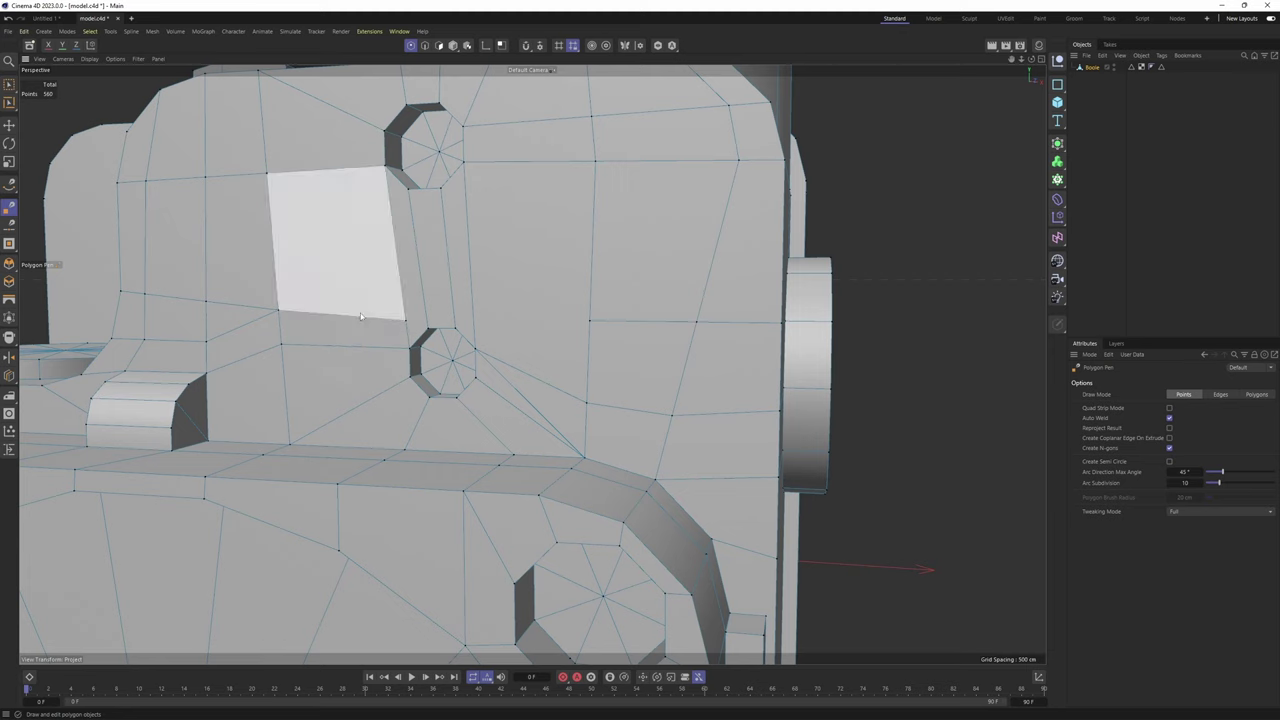
alt+middle_drag(328, 300, 300, 320)
key(ctrl+z)
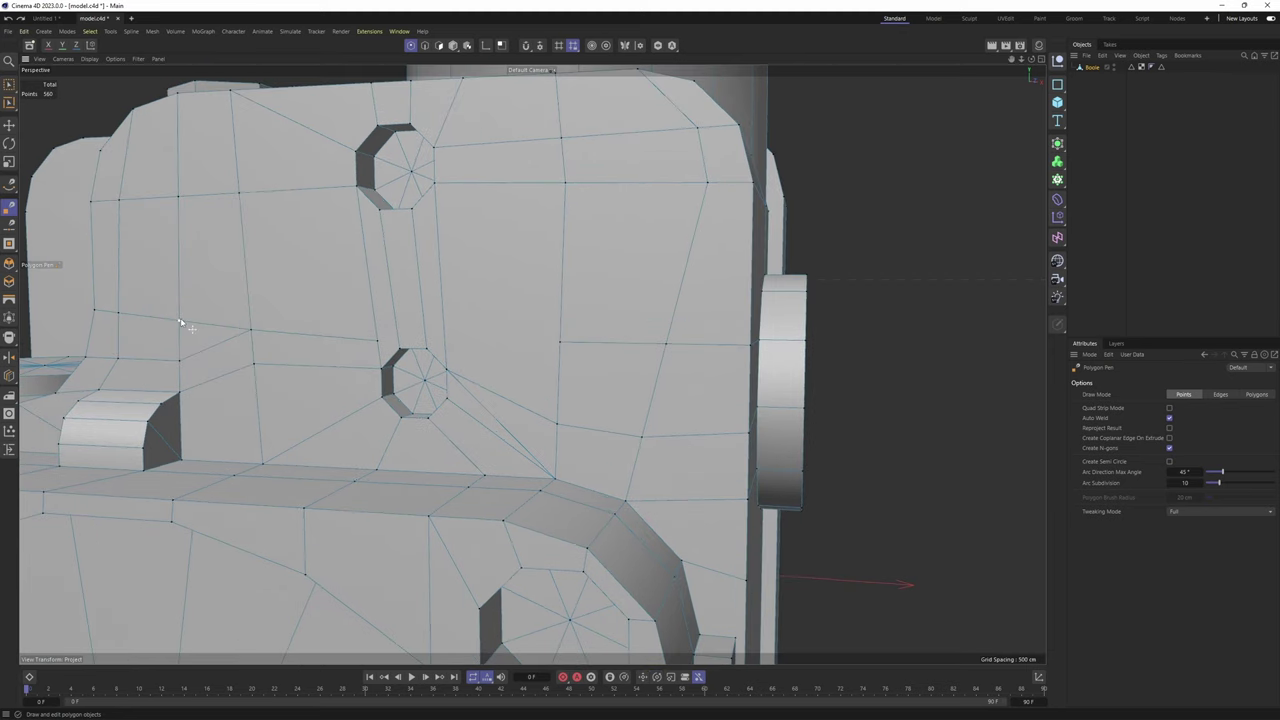
Cut an edge above the lower screw hole, passing between both holes to the vertical edge on their right
click(249, 305)
alt+drag(410, 330, 308, 318)
click(304, 312)
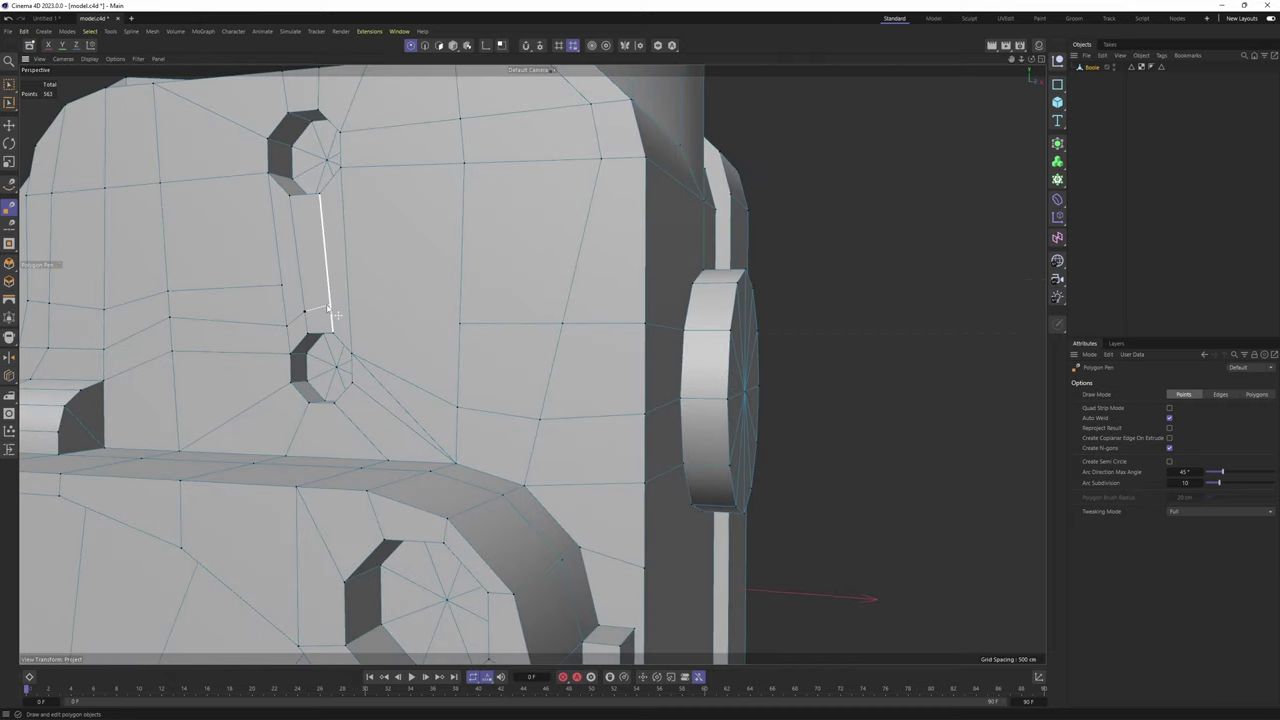
click(349, 313)
click(461, 325)
Cut an edge from the side disc's upper base point around the body's corner and across the front face to the line left of the holes
alt+drag(461, 325, 305, 346)
click(667, 329)
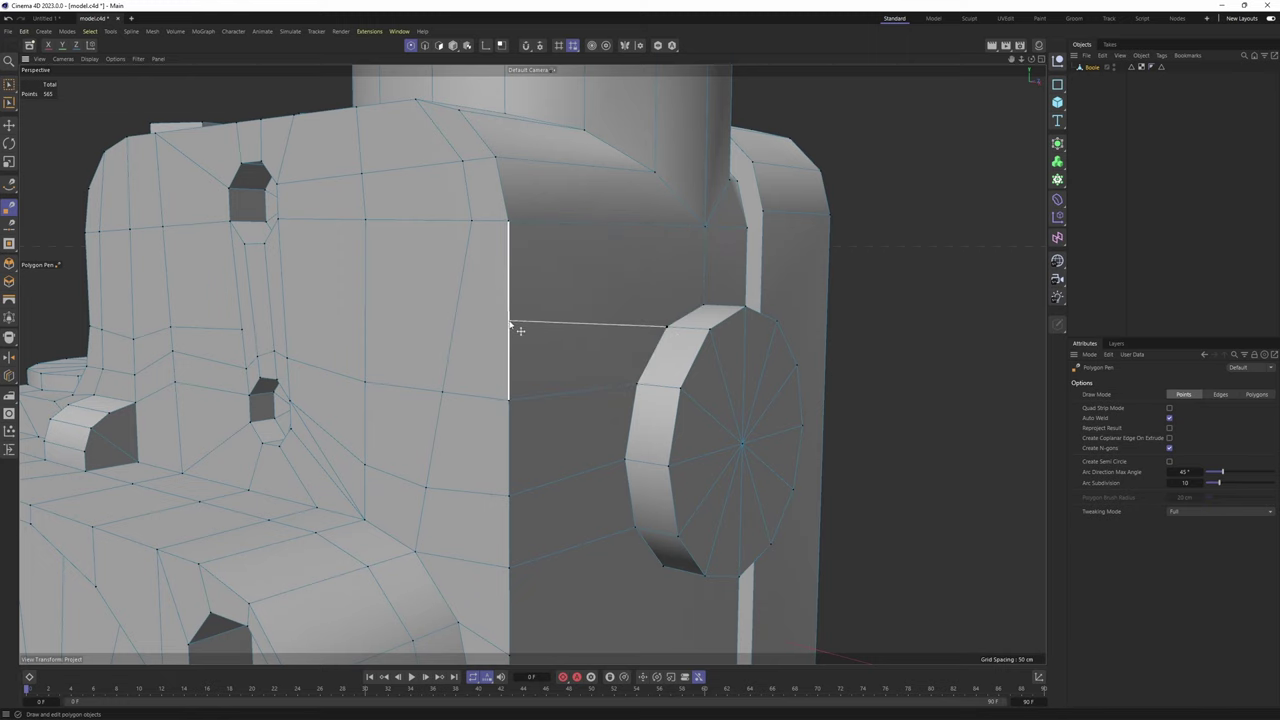
click(512, 307)
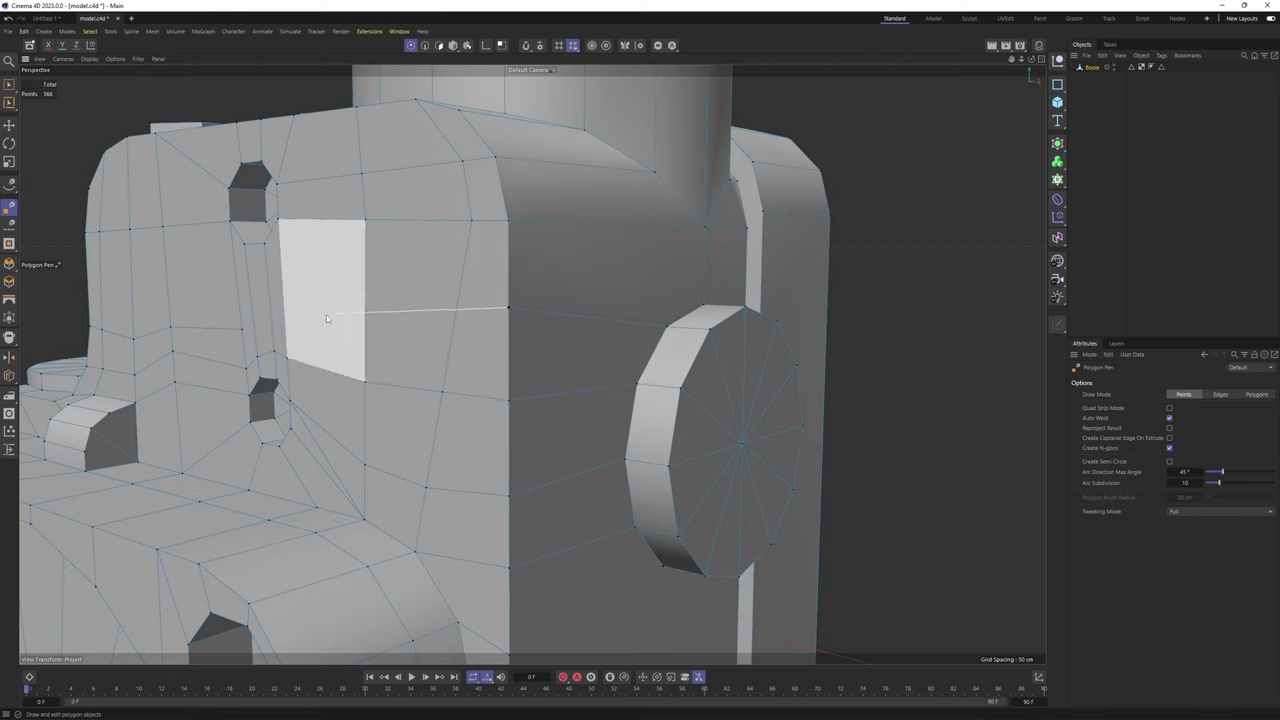
click(243, 330)
Select the polygons of the flat front face around the two screw holes to inspect the edge flow
scroll(317, 311, down, 2)
alt+drag(317, 311, 500, 345)
scroll(463, 340, down, 2)
scroll(460, 380, up, 2)
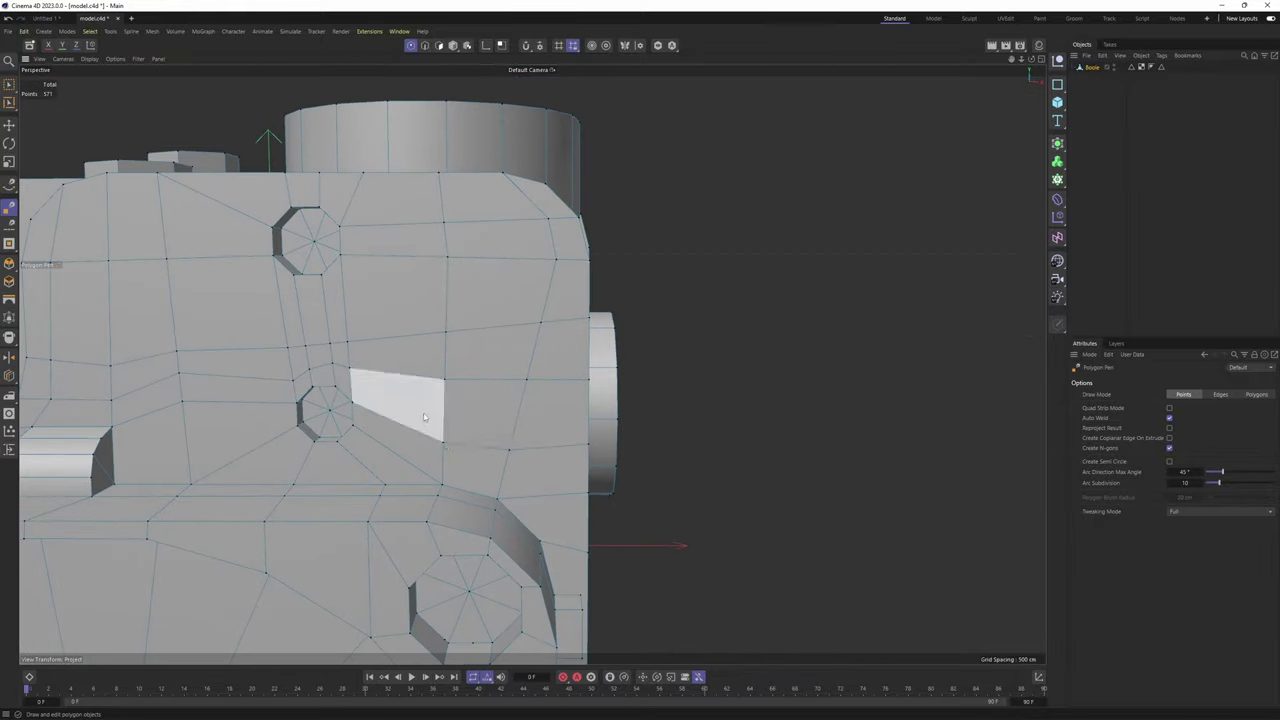
alt+middle_drag(400, 395, 514, 388)
alt+drag(514, 388, 490, 394)
key(Return)
key(Return)
key(e)
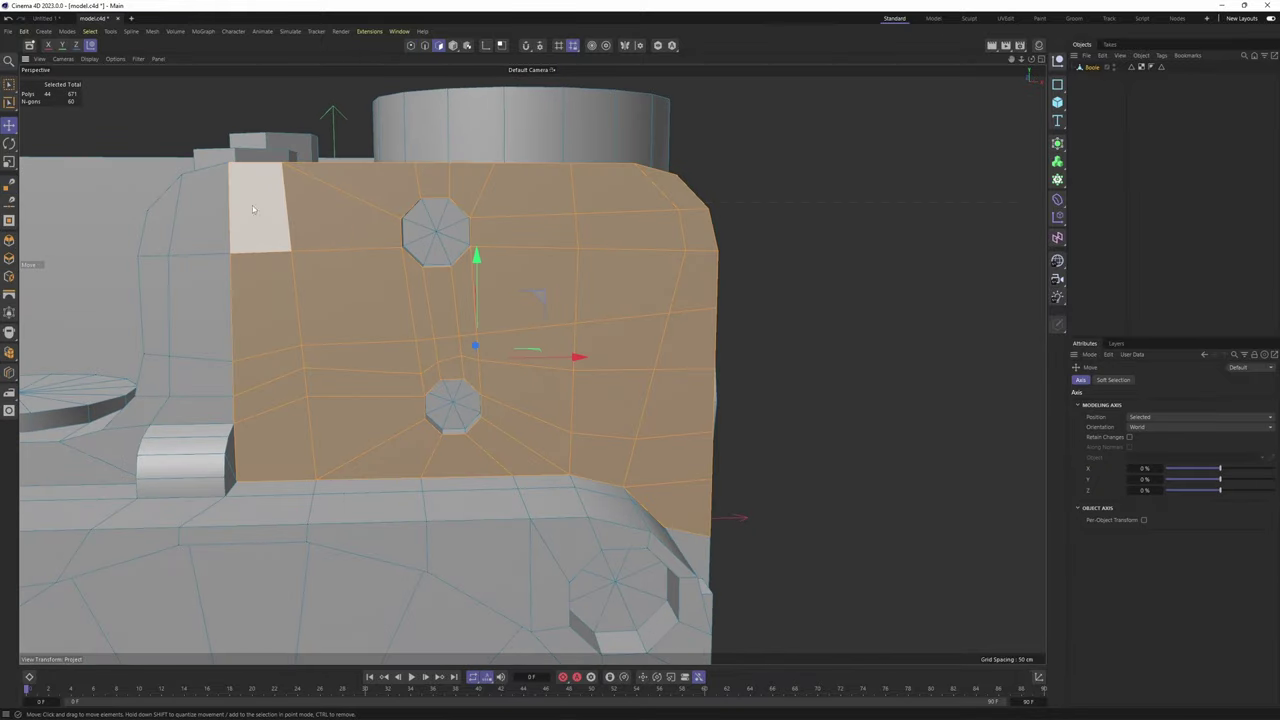
Add the face's remaining polygons at the rounded left corner and above the small block to the inspected selection
shift+click(200, 208)
shift+click(163, 226)
shift+click(156, 376)
shift+click(198, 381)
shift+click(192, 335)
shift+click(180, 411)
shift+click(144, 412)
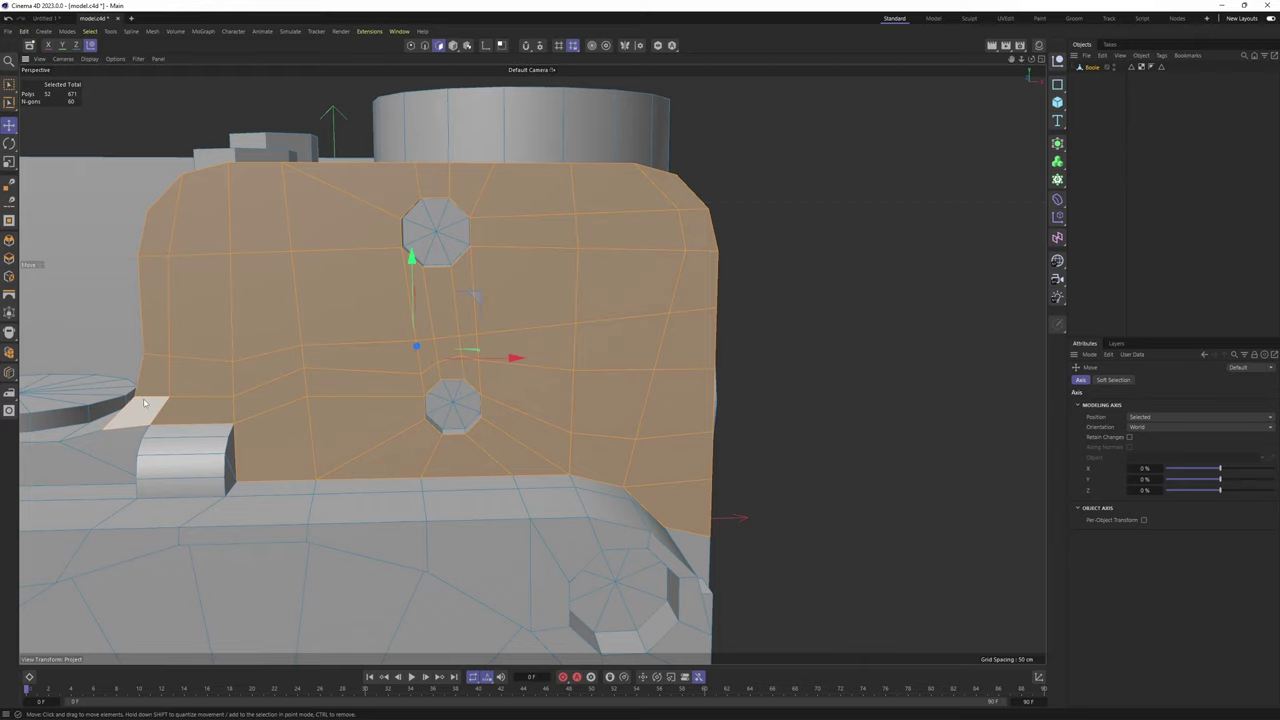
alt+middle_drag(138, 400, 405, 331)
alt+drag(405, 331, 422, 351)
alt+middle_drag(628, 289, 420, 334)
alt+drag(420, 334, 645, 372)
Cut two edges across the side wall to the narrow strip, from the upper side block's top corner and from the body-edge point above it
key(Return)
key(m)
key(e)
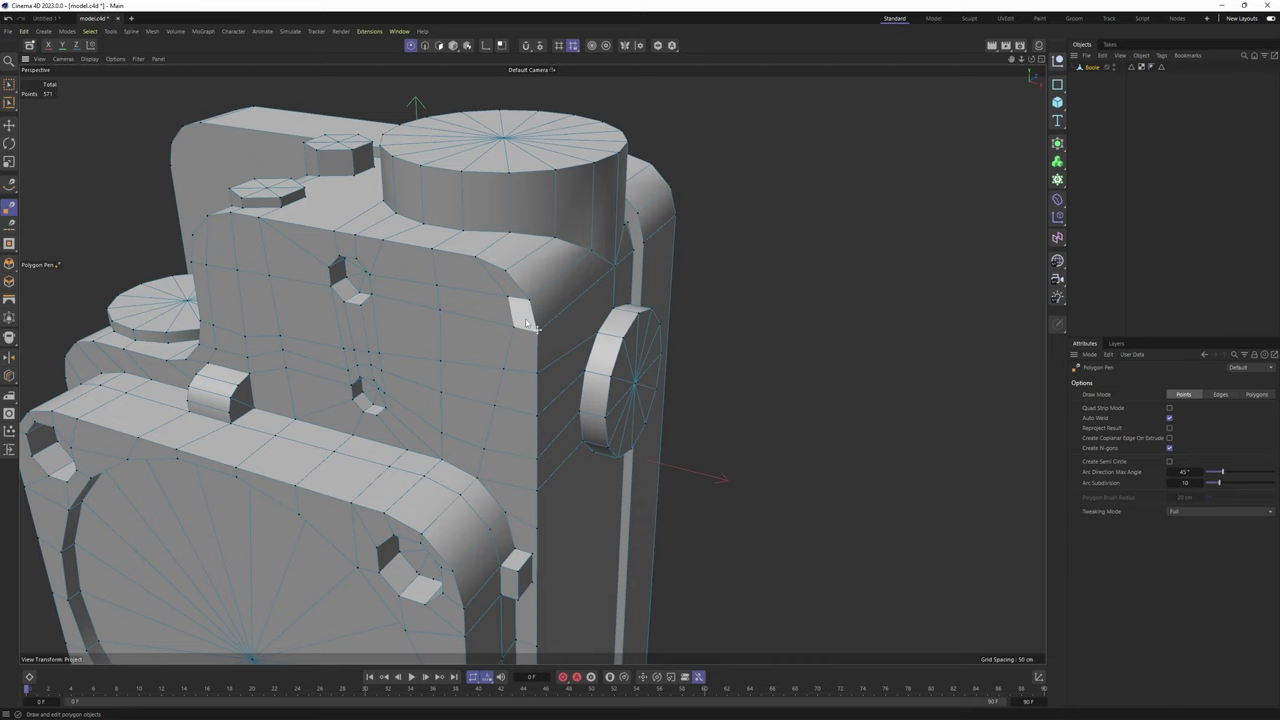
alt+drag(590, 303, 568, 289)
alt+middle_drag(568, 289, 552, 220)
scroll(583, 298, up, 1)
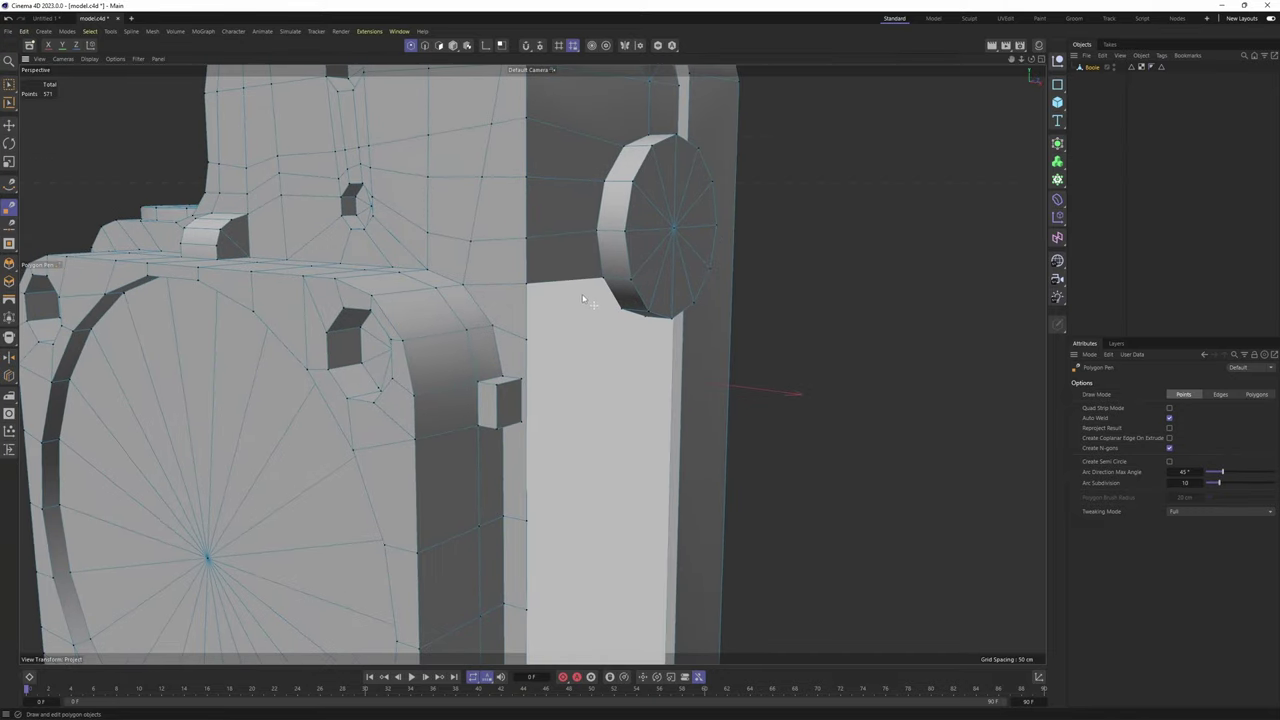
scroll(583, 300, down, 2)
alt+drag(583, 300, 580, 252)
scroll(530, 256, up, 4)
alt+middle_drag(440, 225, 512, 385)
alt+drag(500, 378, 540, 410)
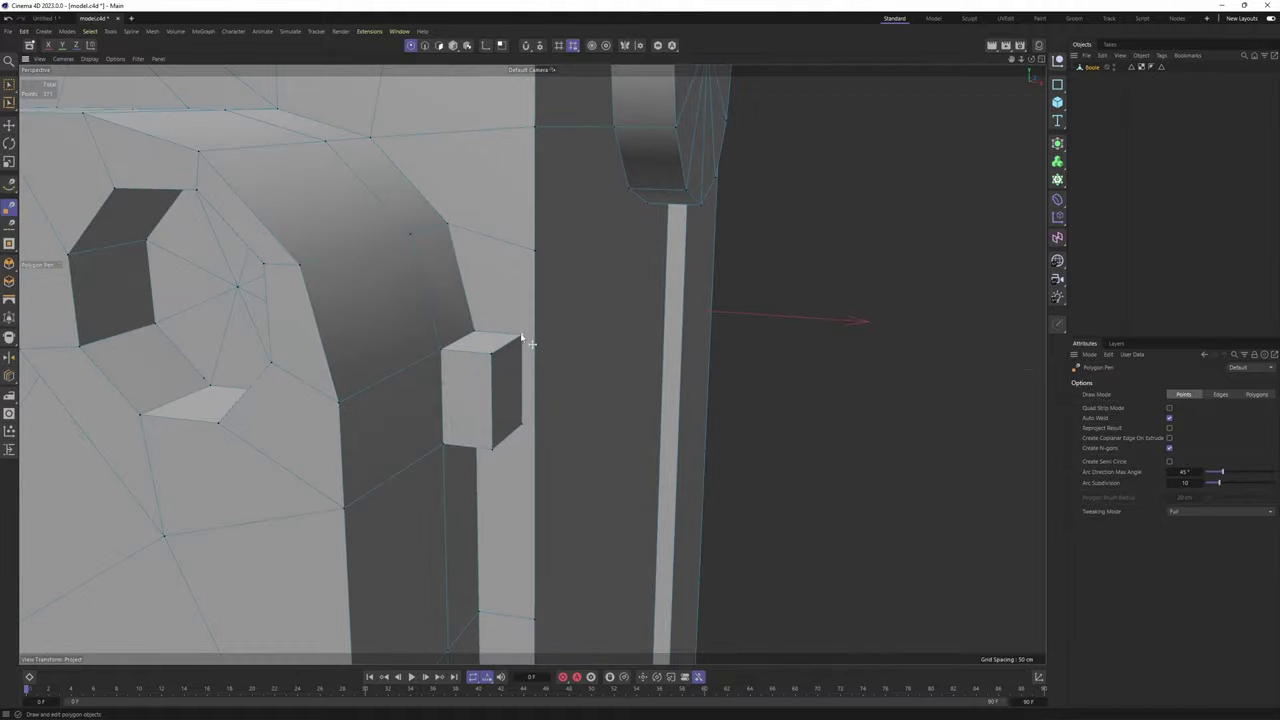
click(536, 335)
click(684, 311)
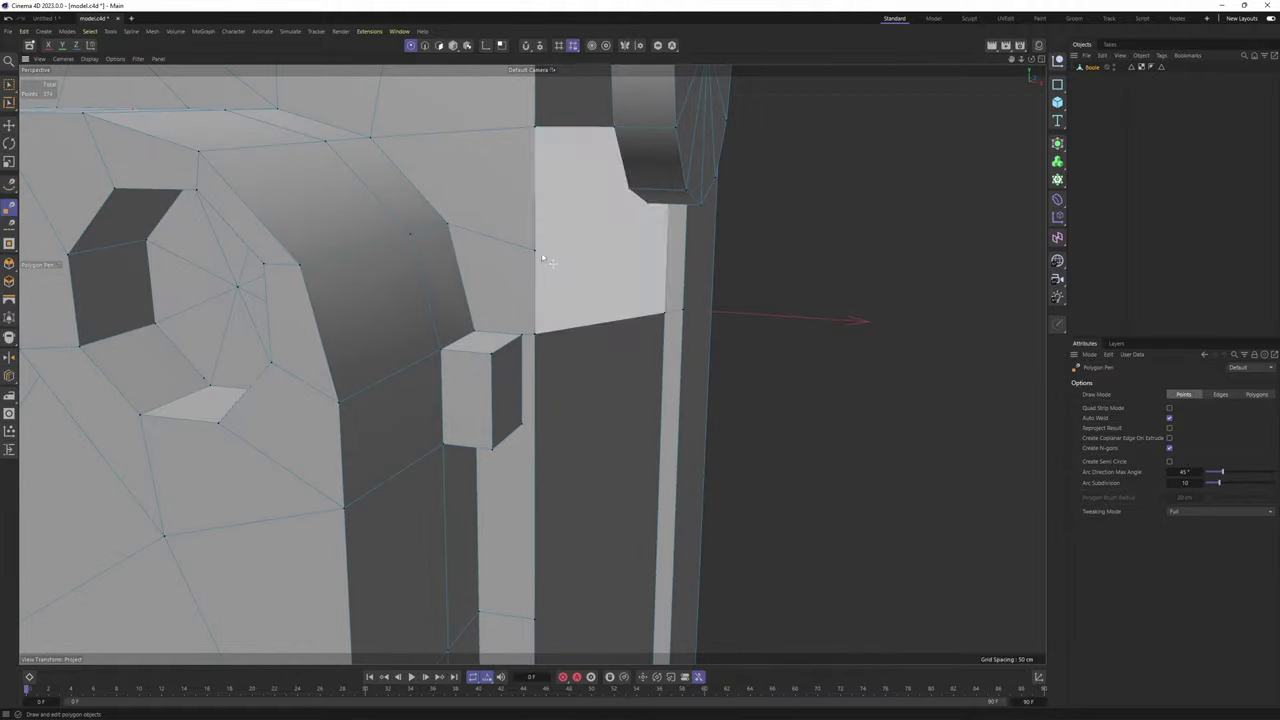
click(536, 251)
click(685, 251)
Try to cut a vertical edge from the upper side block's top outer corner up the flat face
alt+drag(544, 374, 560, 392)
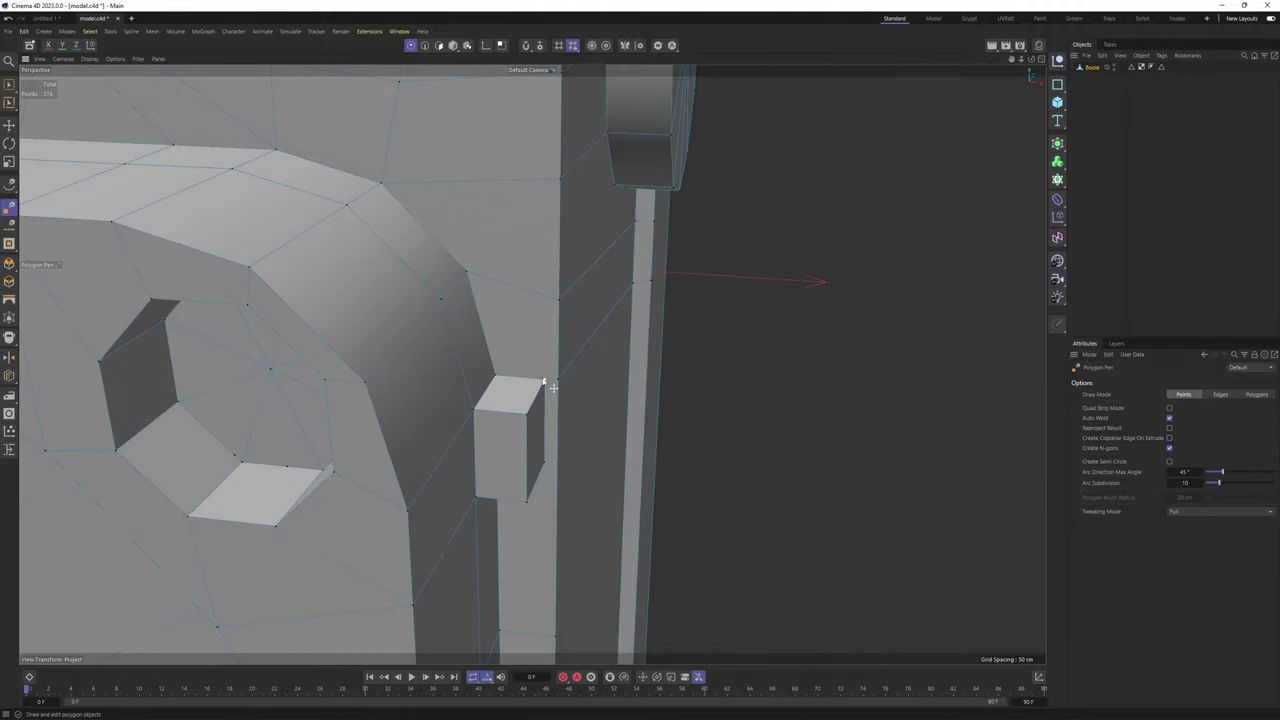
click(544, 381)
scroll(541, 375, down, 2)
alt+middle_drag(521, 310, 533, 384)
scroll(546, 215, down, 2)
alt+middle_drag(546, 215, 573, 300)
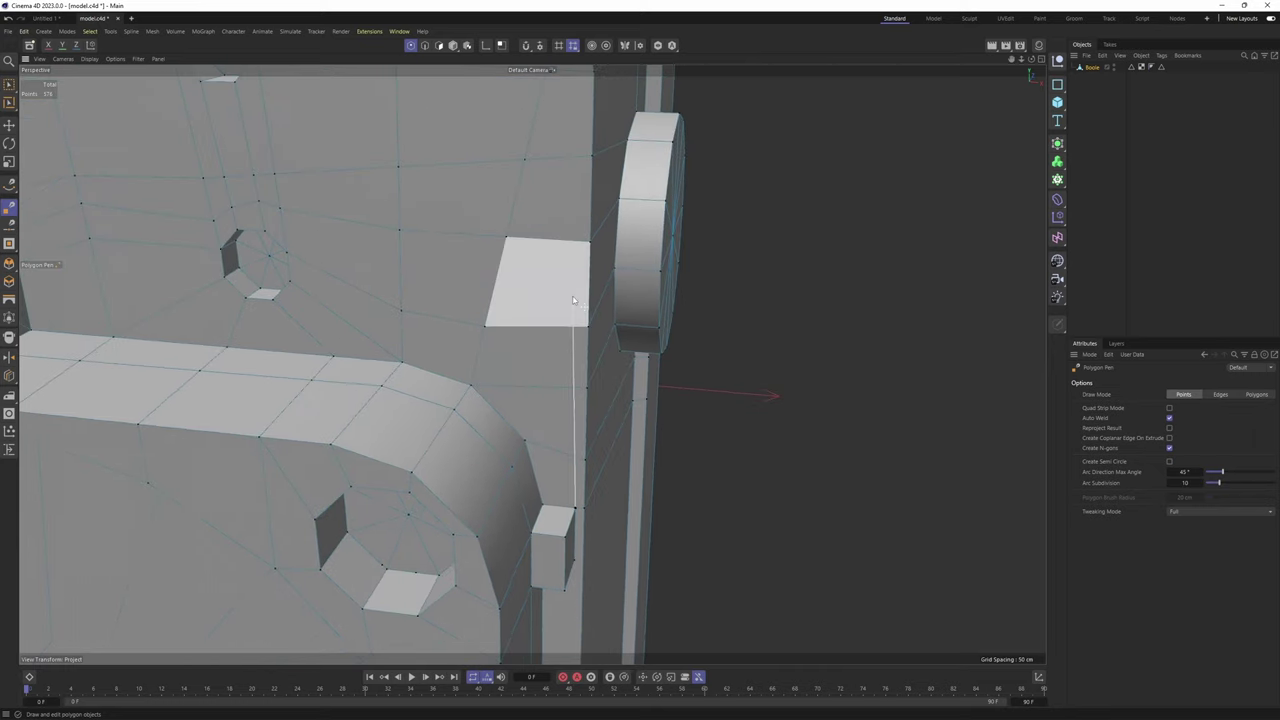
alt+drag(605, 422, 559, 288)
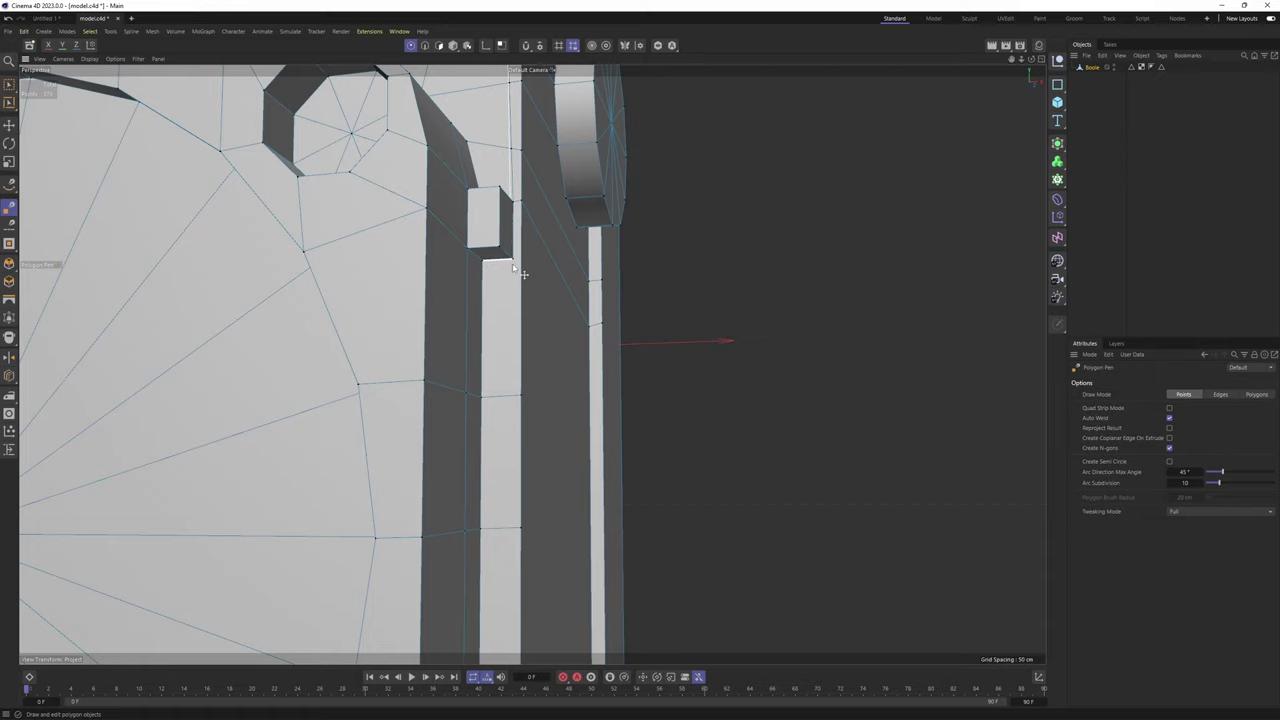
key(e)
scroll(556, 270, down, 1)
key(m)
key(e)
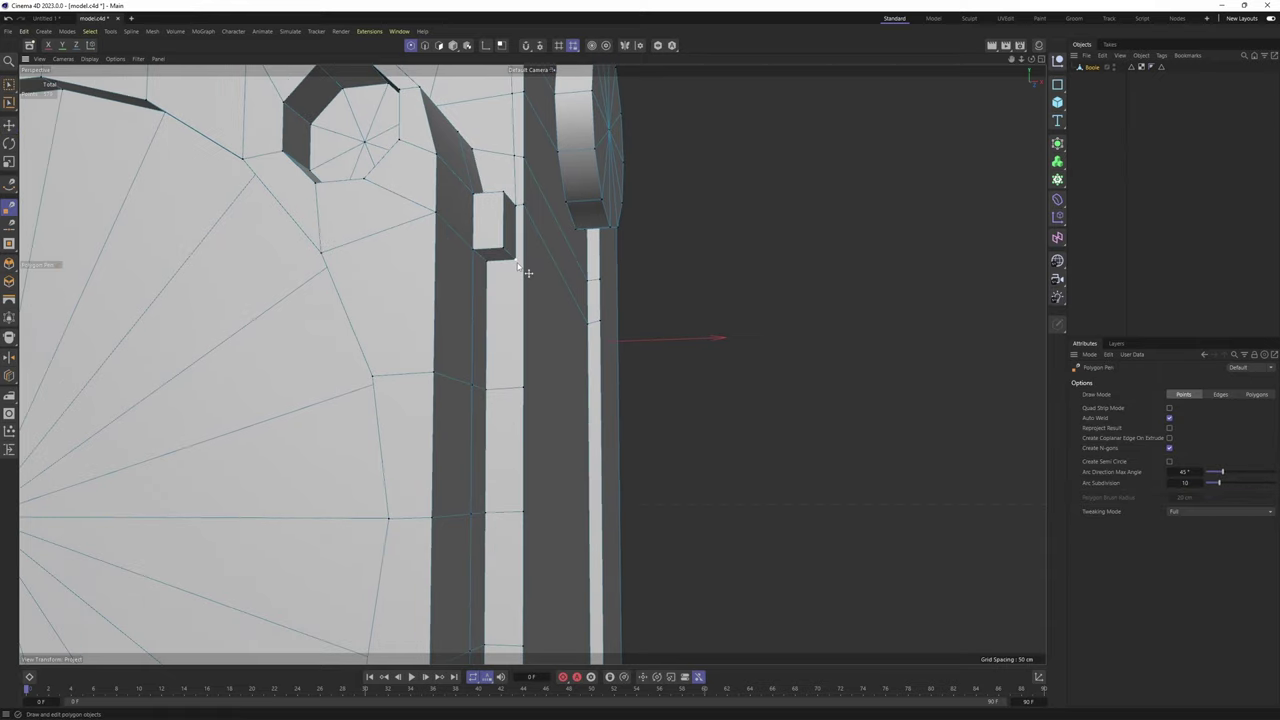
Try to cut a vertical edge from the upper side block down to the lower side block's top outer corner
scroll(527, 274, down, 5)
alt+middle_drag(548, 440, 571, 314)
scroll(567, 316, up, 4)
alt+drag(559, 378, 563, 424)
scroll(563, 424, up, 3)
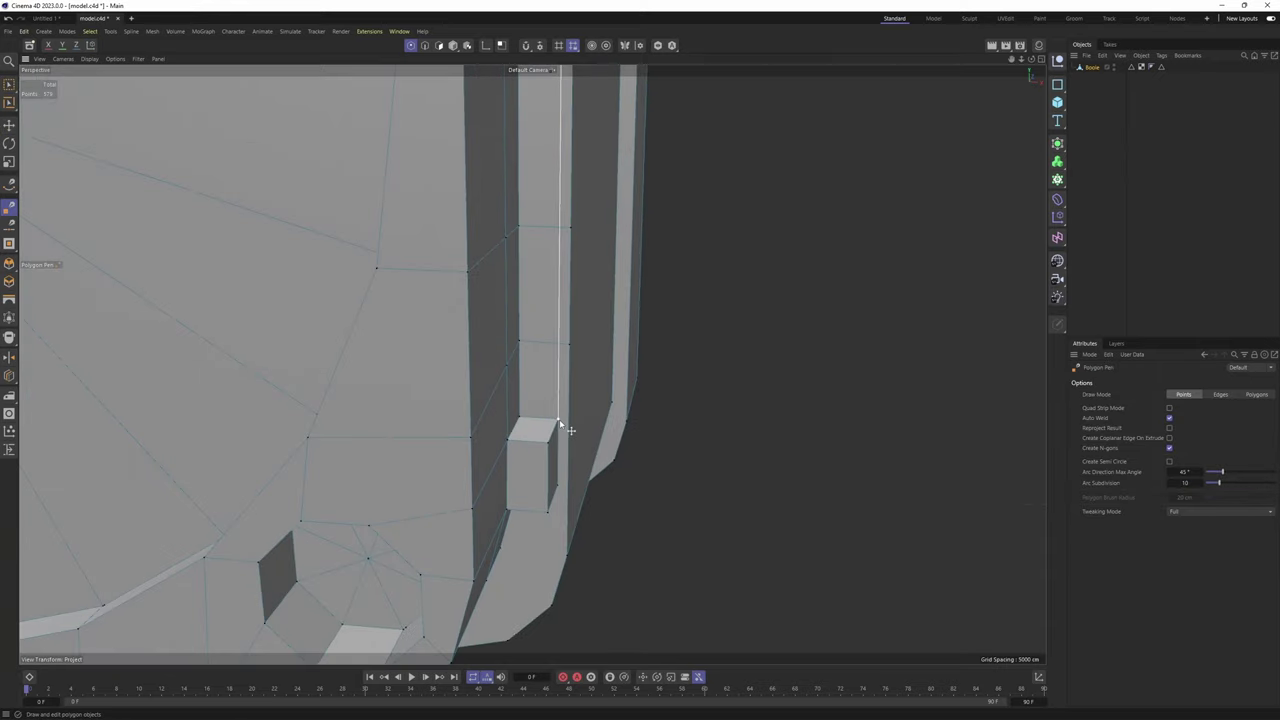
click(558, 420)
click(568, 420)
key(ctrl+z)
alt+middle_drag(609, 331, 580, 406)
key(ctrl+z)
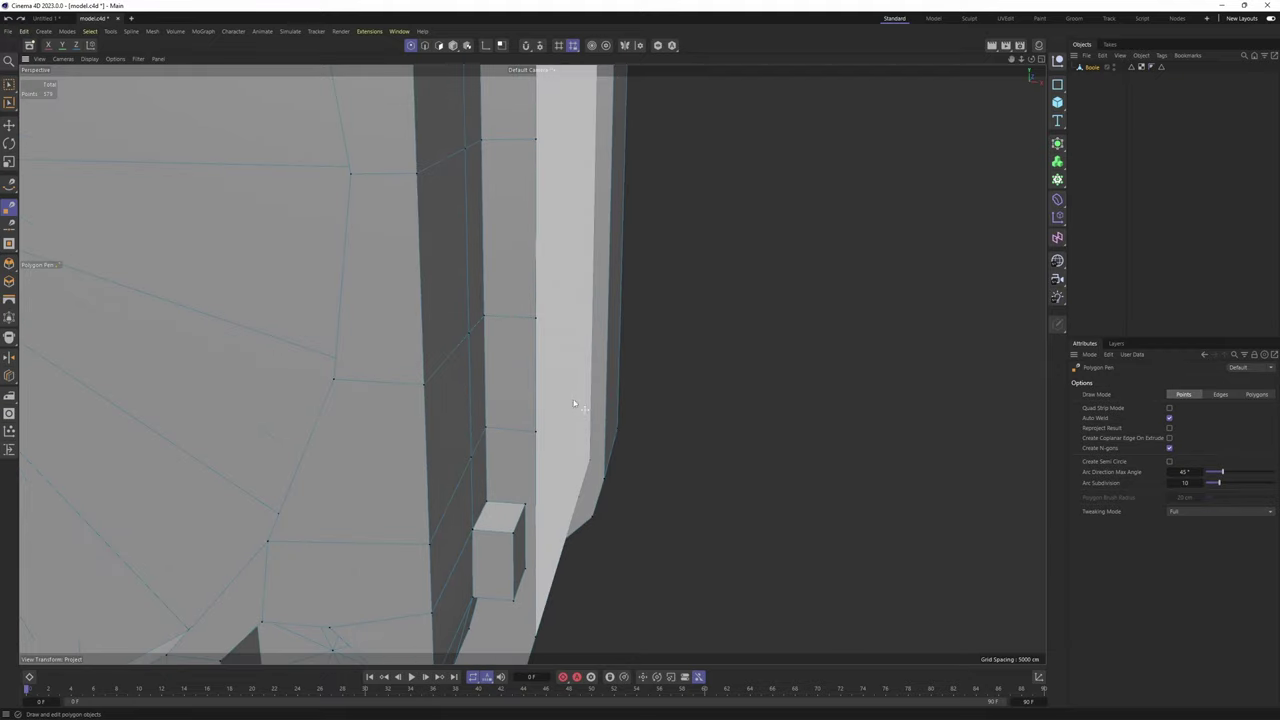
alt+drag(474, 366, 480, 297)
right_click(572, 258)
click(604, 281)
scroll(600, 260, down, 5)
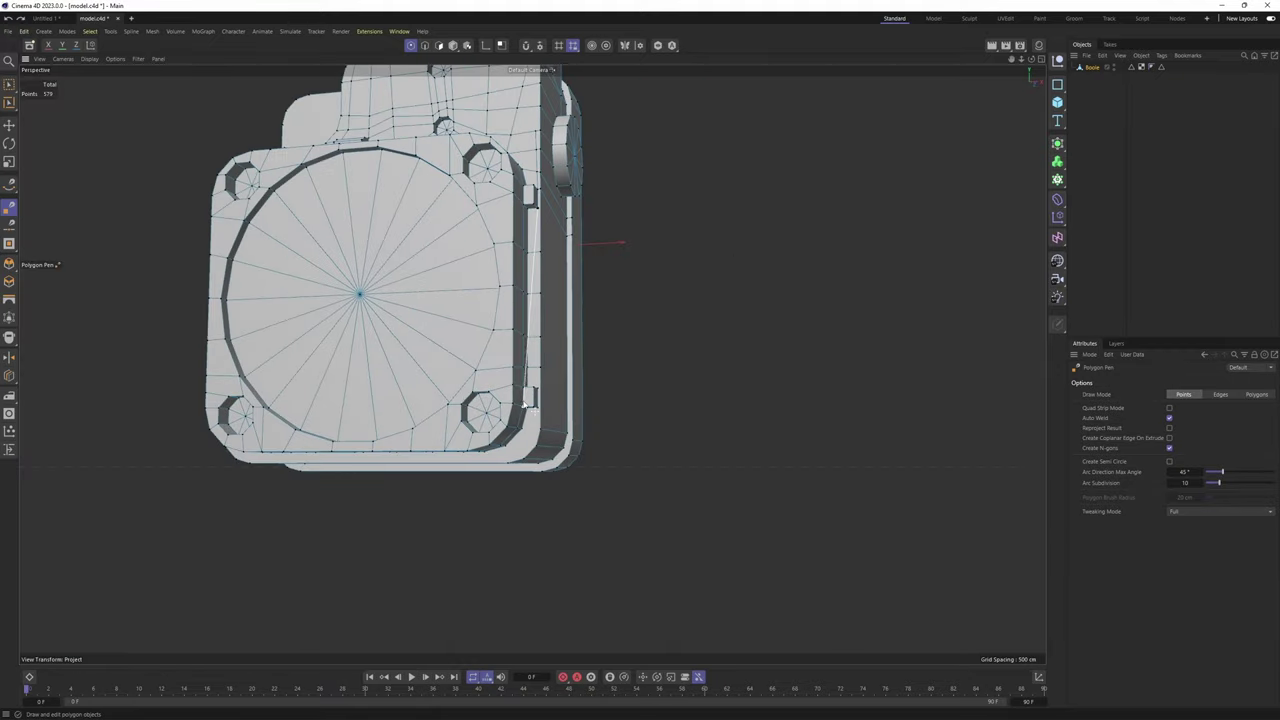
key(e)
Remove the lower of the two edges crossing the side wall from the upper side block to the narrow strip
scroll(541, 220, up, 4)
scroll(541, 255, up, 1)
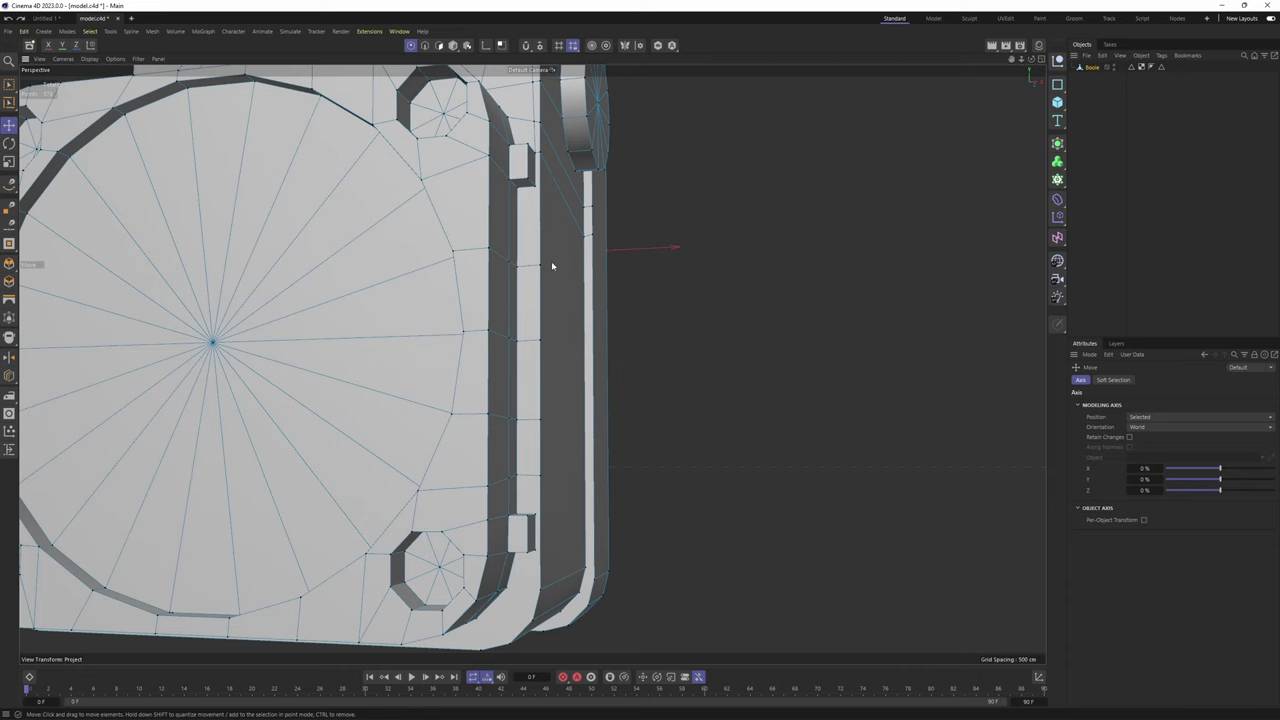
right_click(552, 258)
click(607, 279)
alt+drag(605, 272, 588, 236)
scroll(580, 190, up, 3)
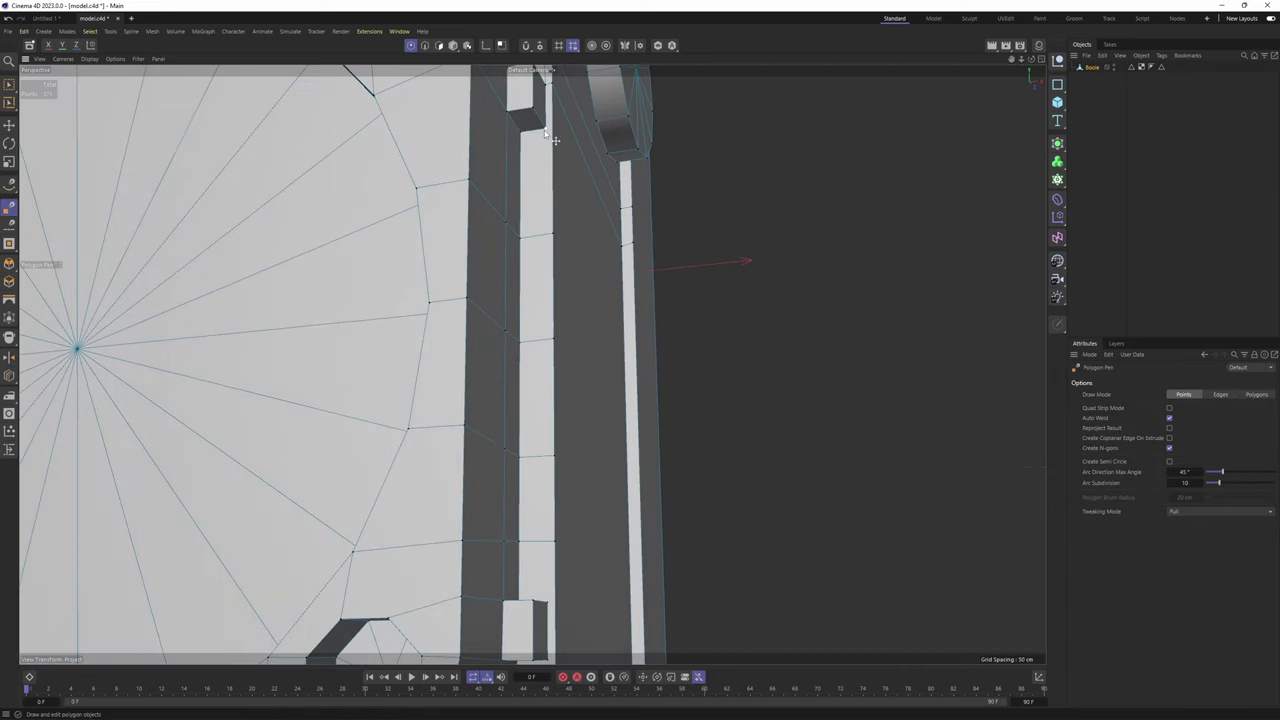
scroll(554, 140, up, 3)
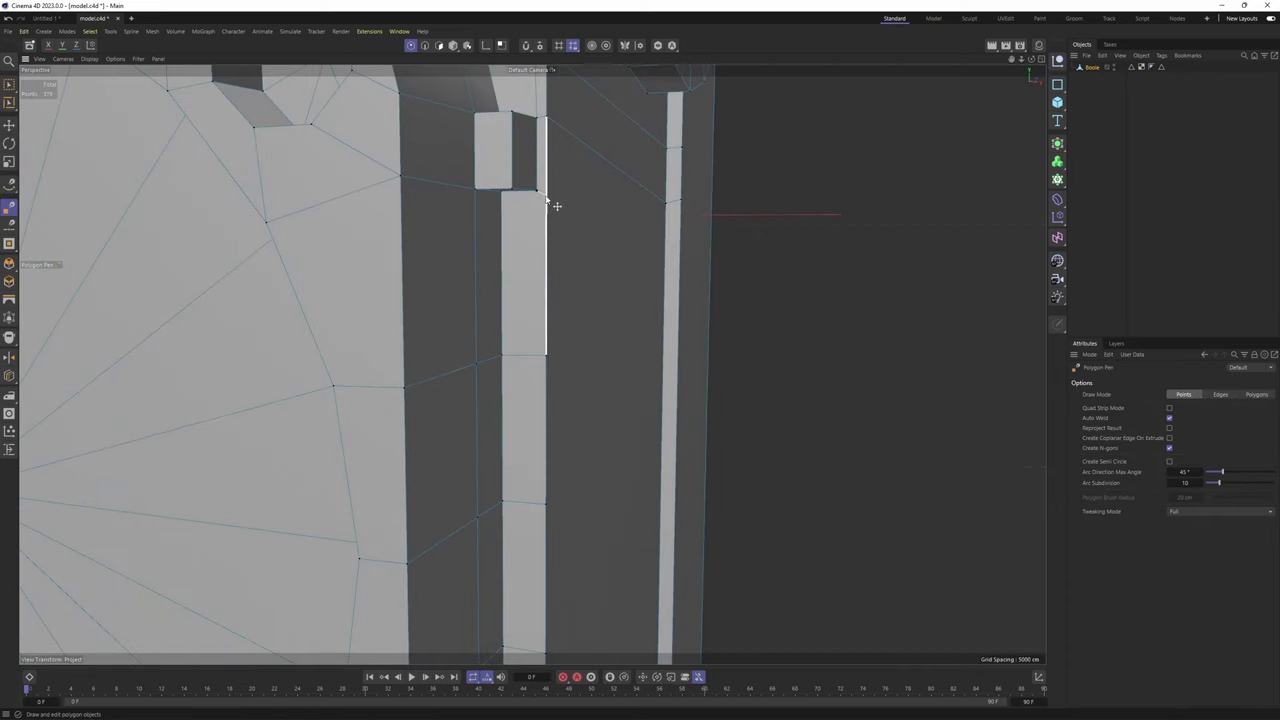
alt+drag(562, 198, 571, 326)
alt+drag(648, 351, 523, 352)
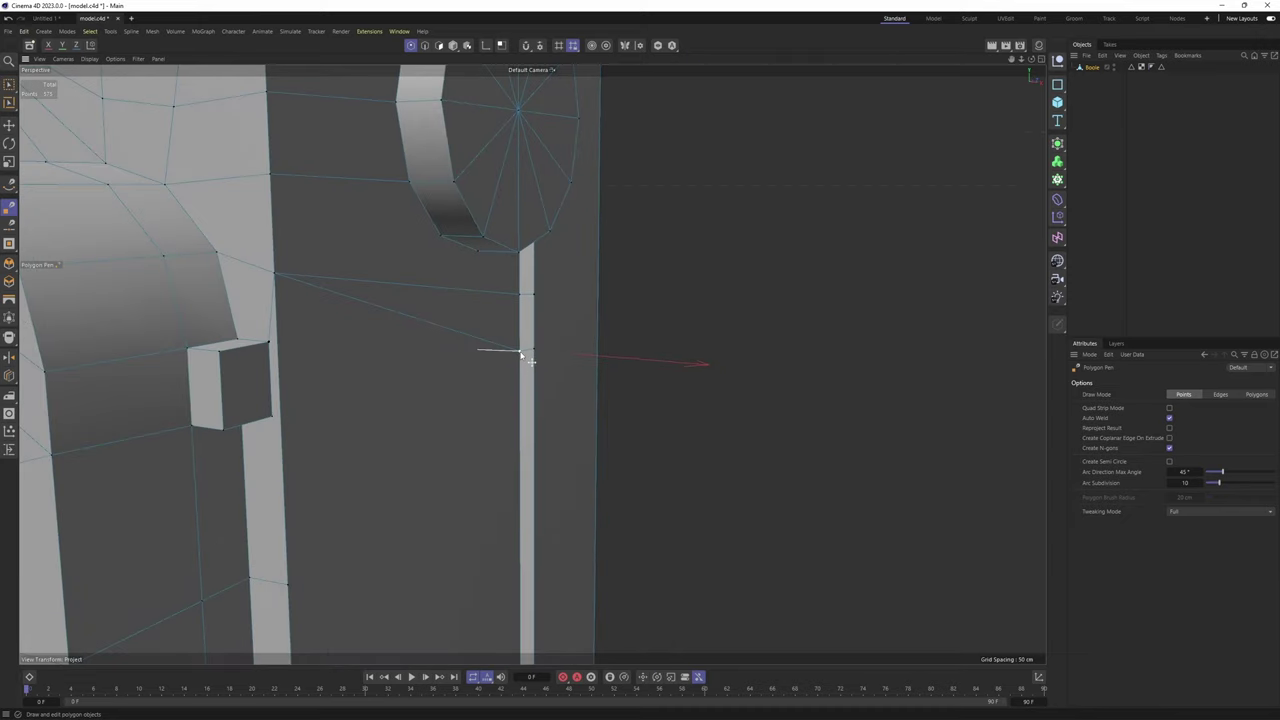
key(space)
key(space)
scroll(536, 298, down, 4)
alt+drag(372, 287, 412, 330)
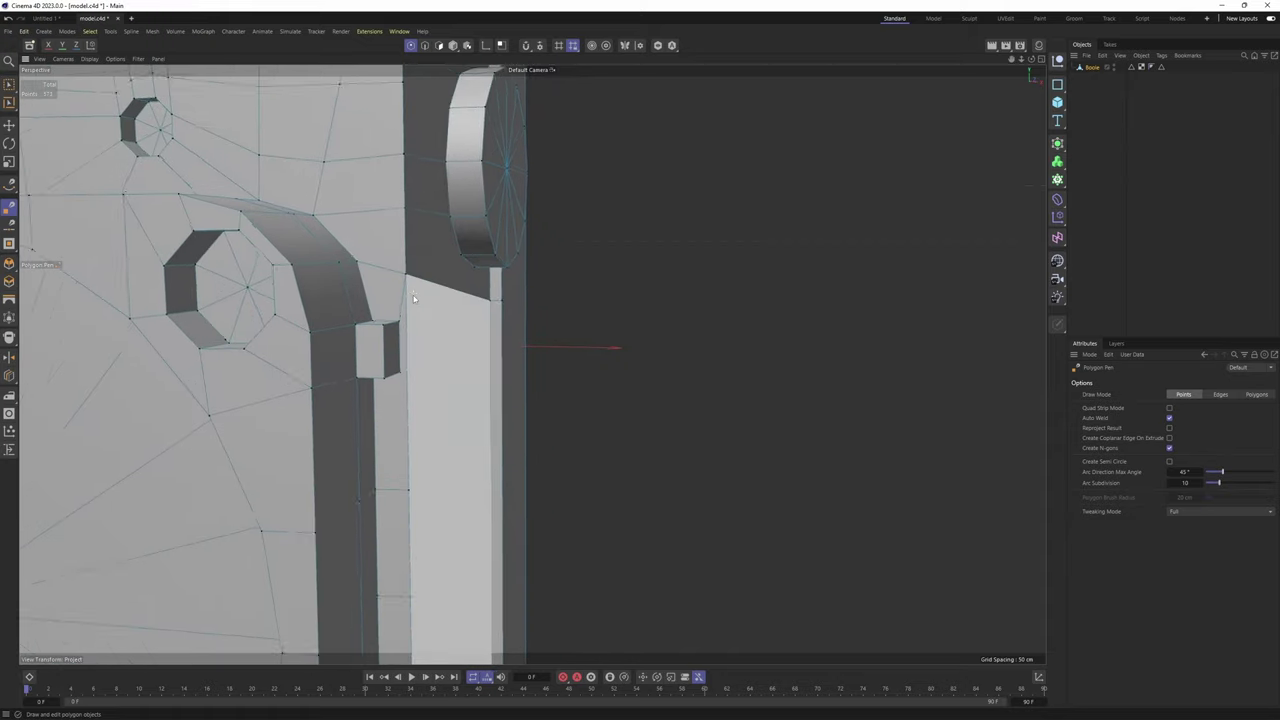
Cut an edge from the upper side block's bottom outer corner down to the body-edge point below it
scroll(410, 332, up, 3)
click(409, 529)
alt+middle_drag(422, 484, 432, 349)
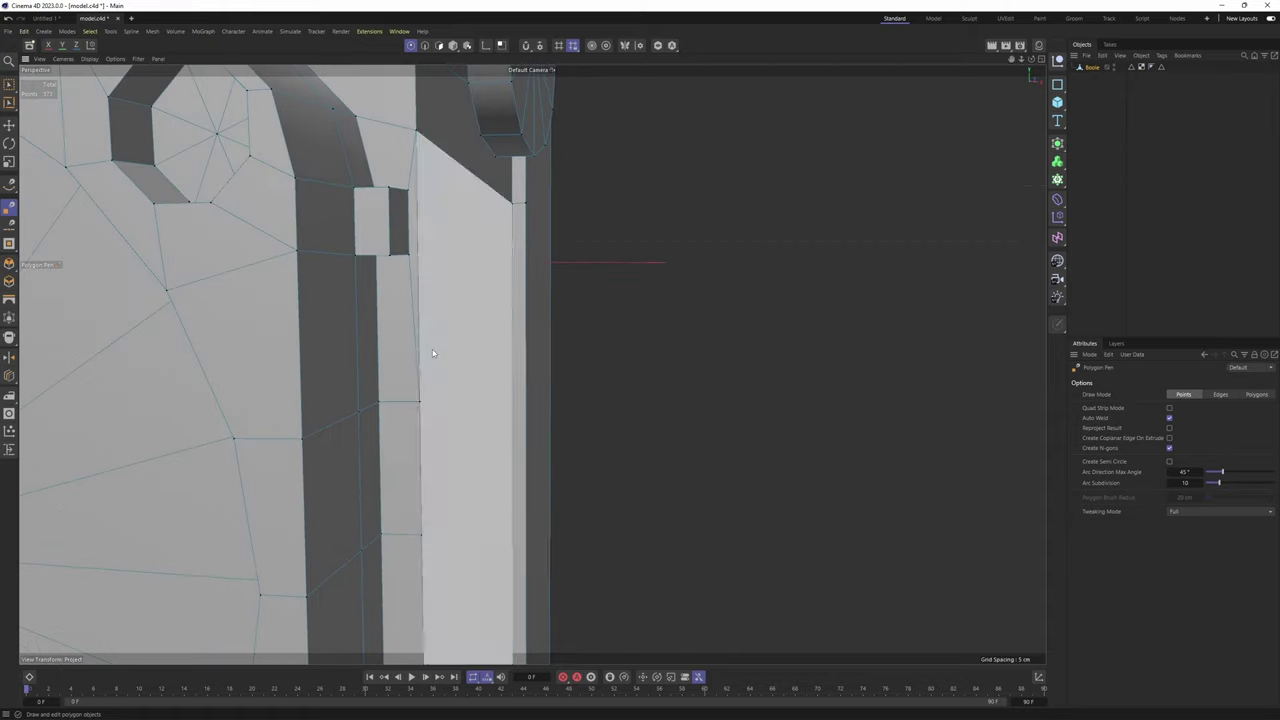
alt+drag(432, 349, 531, 366)
Try to slide the connected horizontal edges below the upper side block up along the wall
key(Return)
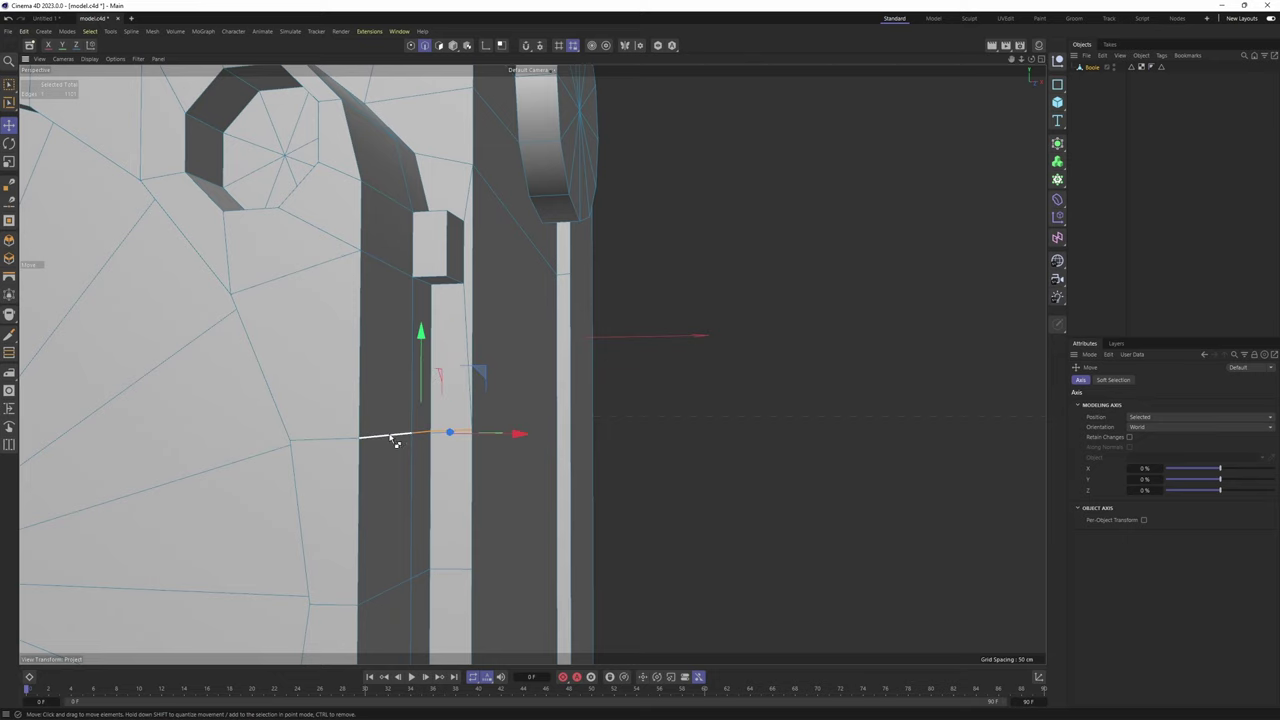
key(m)
key(o)
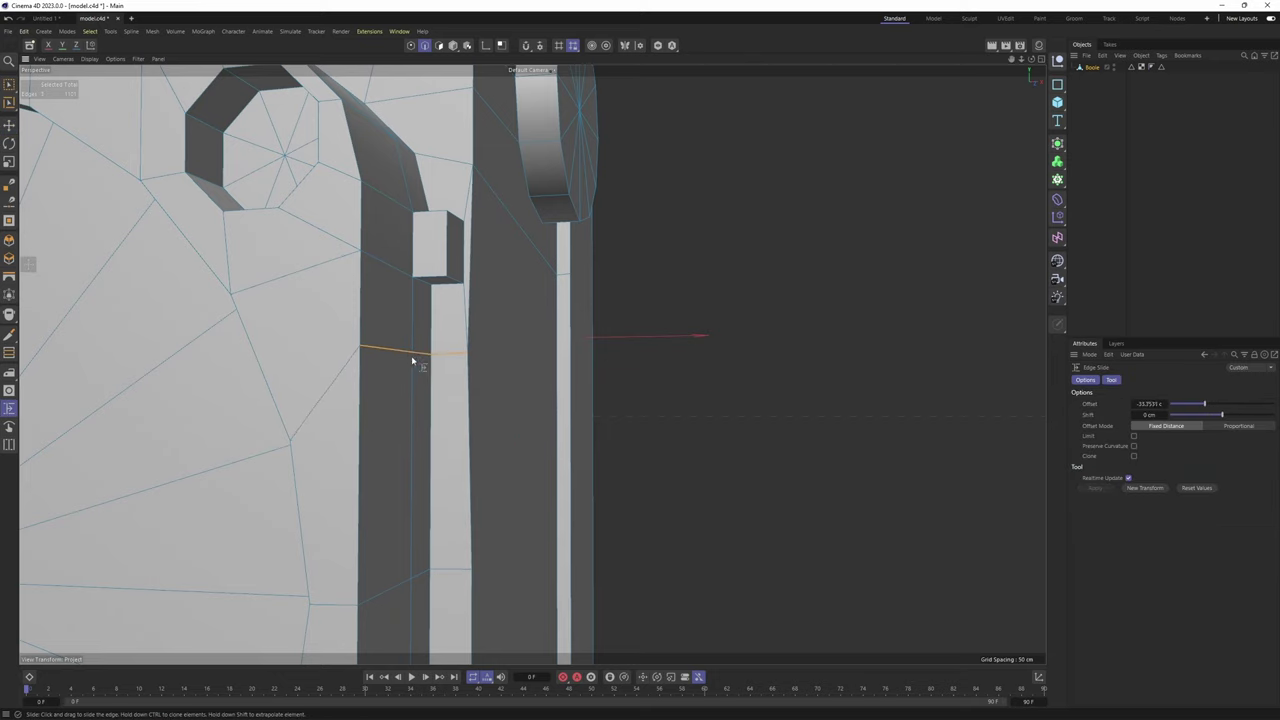
key(e)
double_click(449, 434)
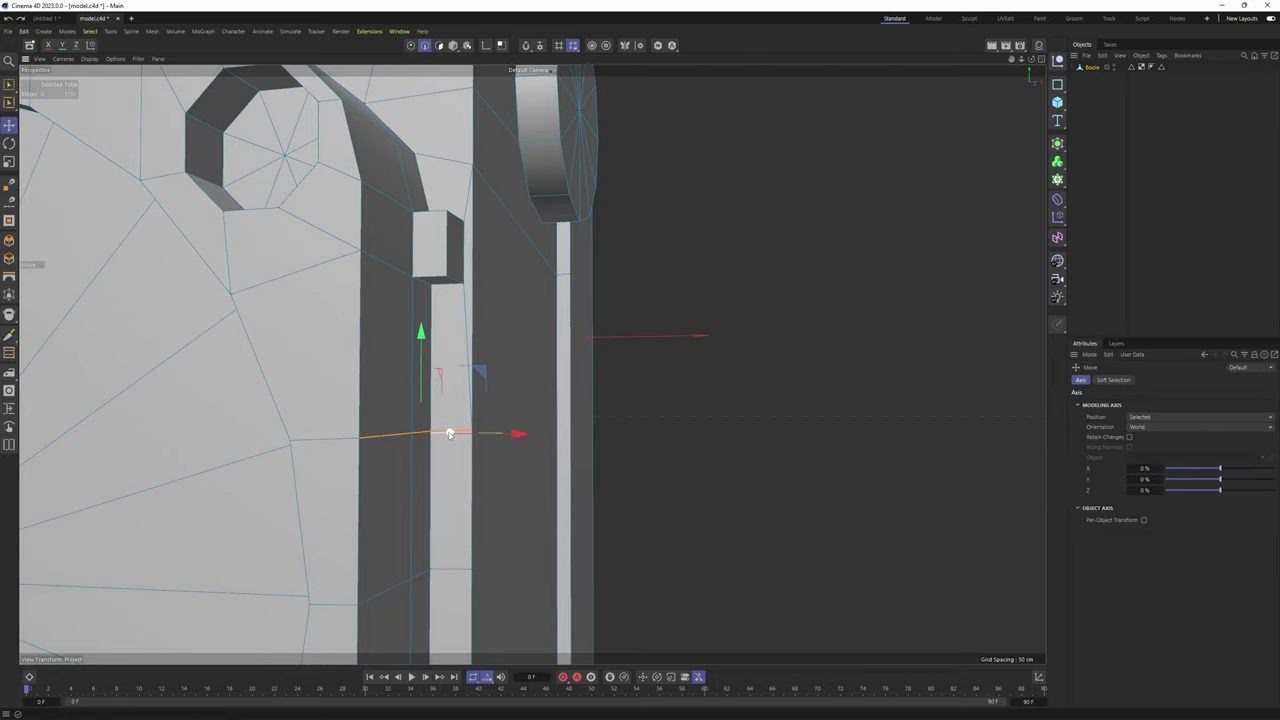
alt+drag(480, 346, 545, 366)
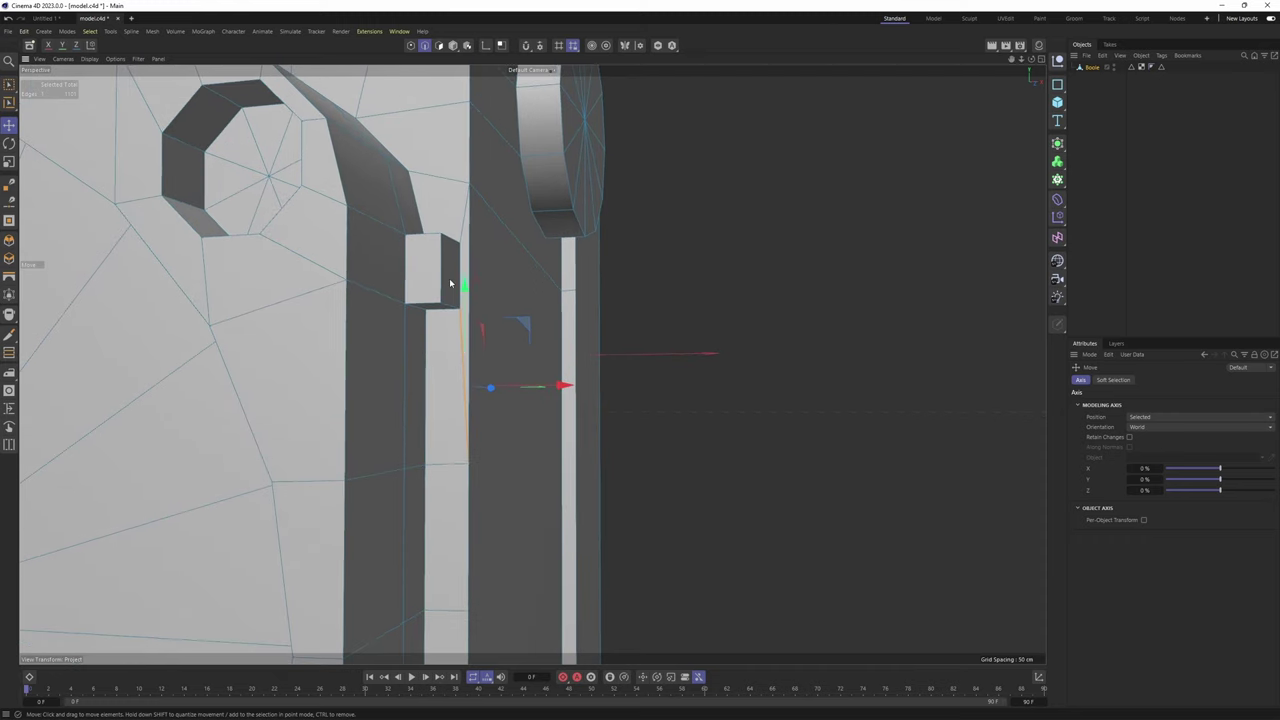
alt+drag(473, 275, 487, 424)
key(Return)
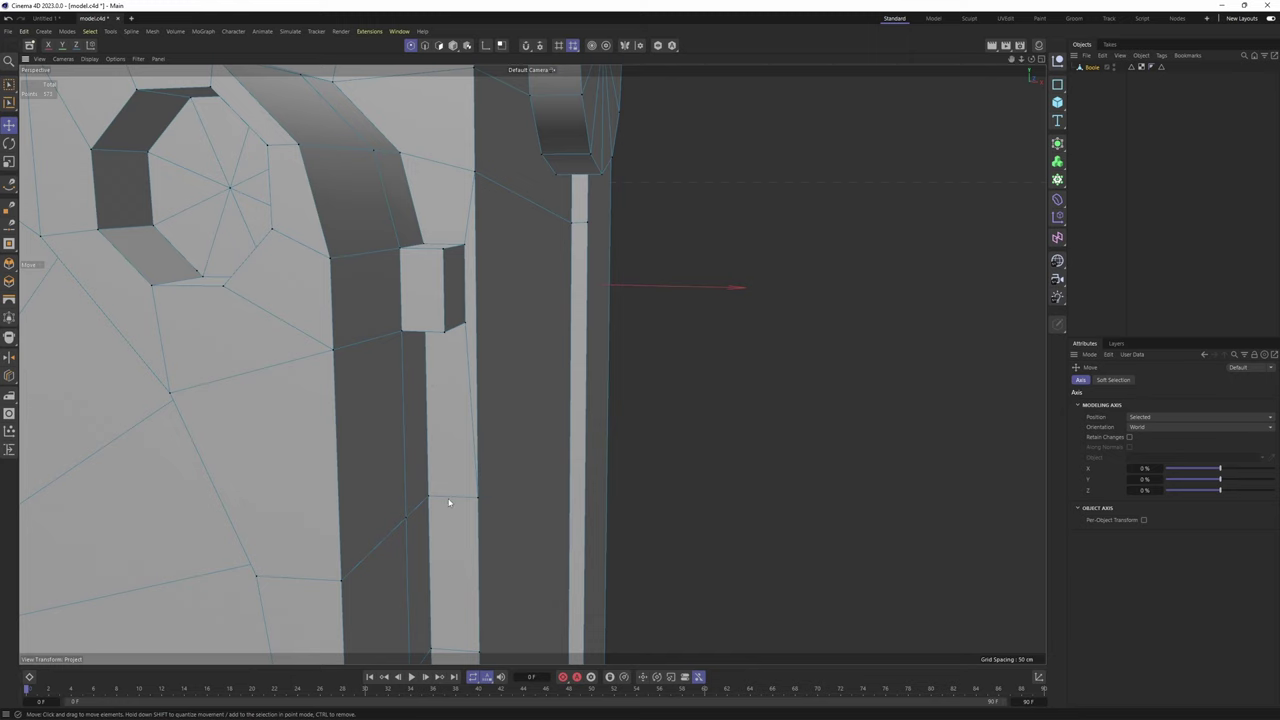
Select the three connected horizontal edges below the upper side block and move them up about 34 cm toward it
key(Return)
shift+click(367, 559)
shift+click(417, 508)
key(m)
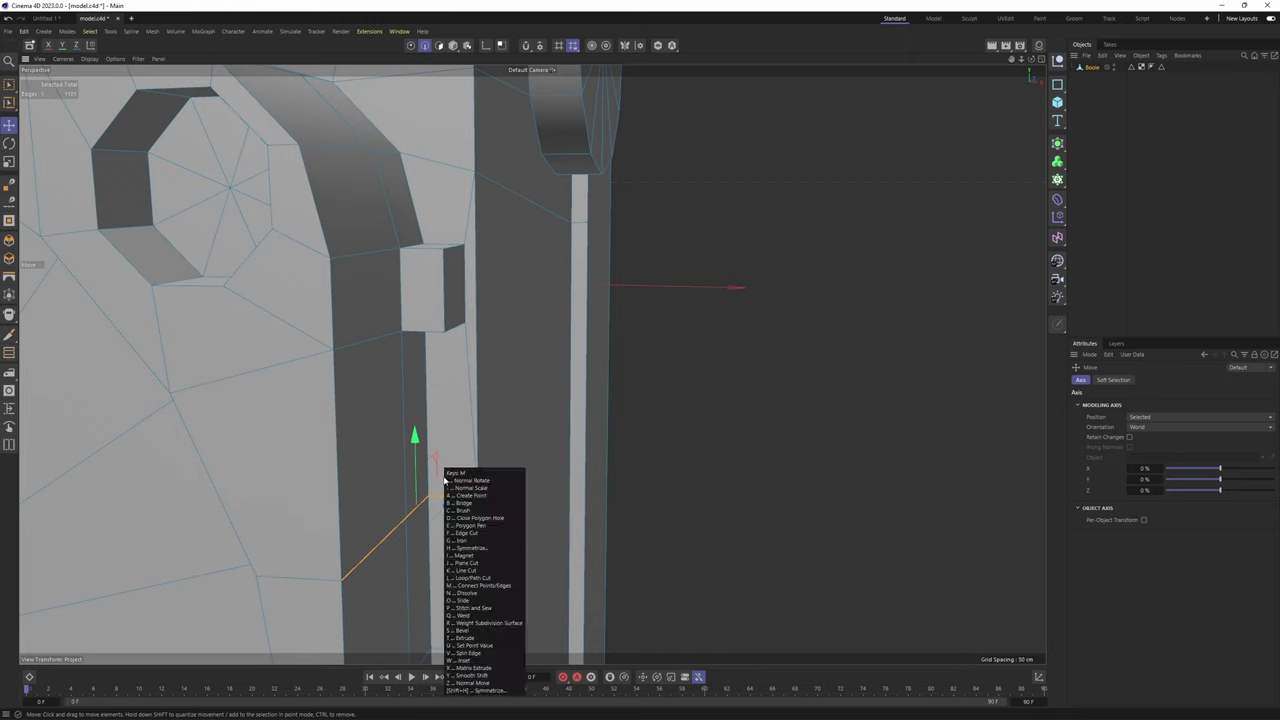
key(o)
alt+drag(426, 423, 395, 412)
scroll(430, 455, down, 3)
key(e)
scroll(437, 462, down, 3)
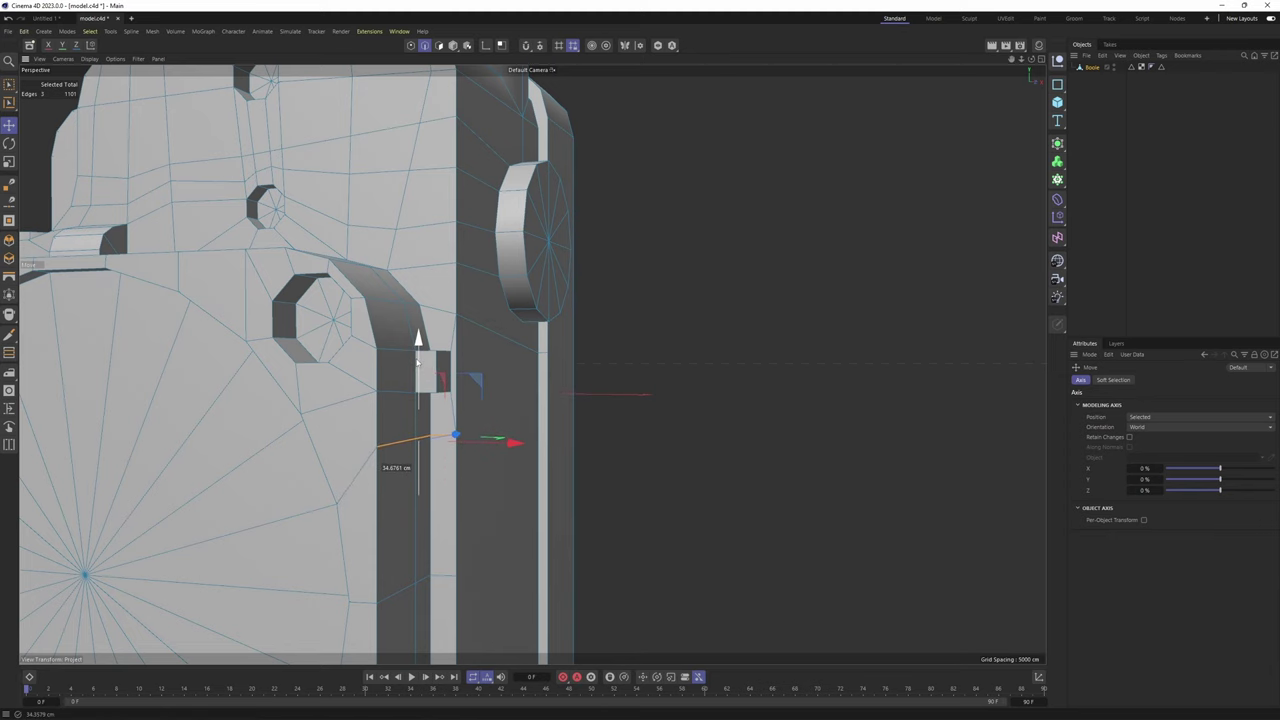
key(Return)
mouse_move(418, 362)
mouse_down()
mouse_move(381, 361)
mouse_move(418, 360)
mouse_move(397, 365)
mouse_up()
key(Return)
scroll(393, 376, up, 3)
Select five polygons of the recessed wall, from below the upper side block around the rounded corner
key(Return)
click(391, 425)
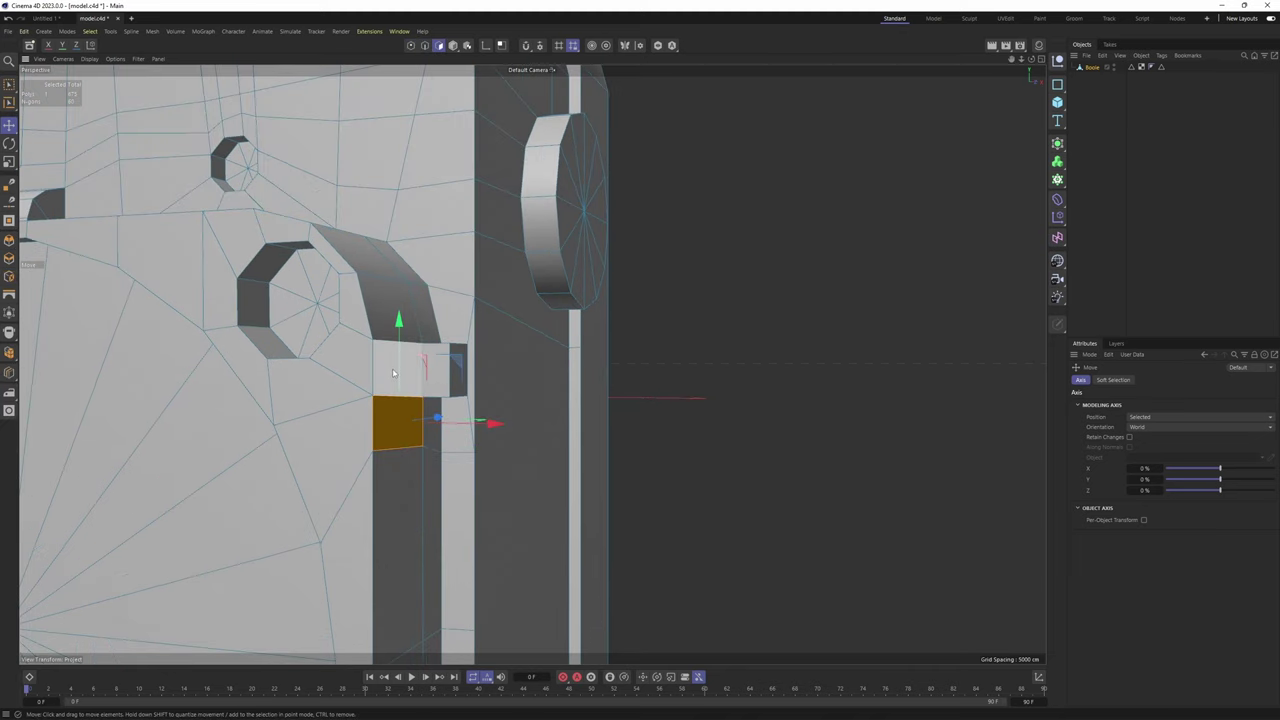
shift+click(393, 371)
shift+click(389, 310)
alt+drag(364, 255, 340, 290)
shift+click(357, 280)
alt+middle_drag(357, 280, 408, 340)
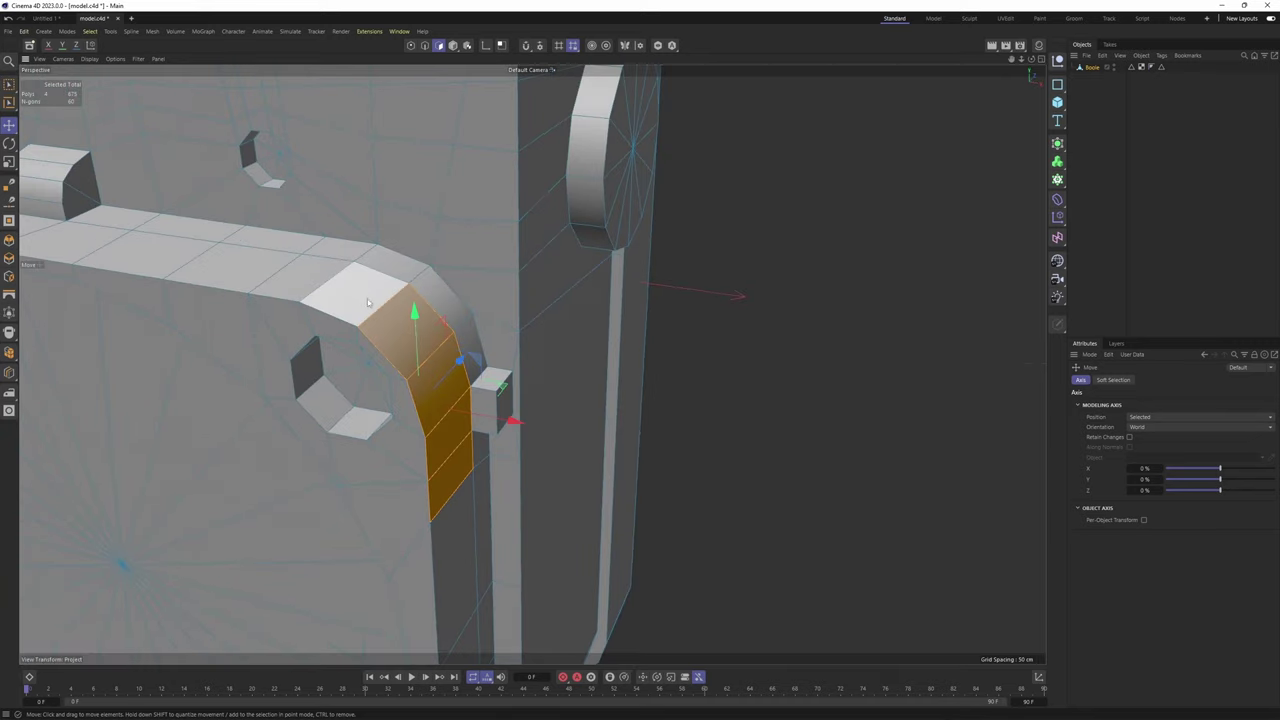
shift+click(368, 302)
alt+middle_drag(455, 375, 531, 363)
alt+drag(531, 363, 480, 345)
Select the two crosswise edges on the top wall beside the rounded corner and shift them slightly along the wall
key(Return)
key(Return)
click(391, 286)
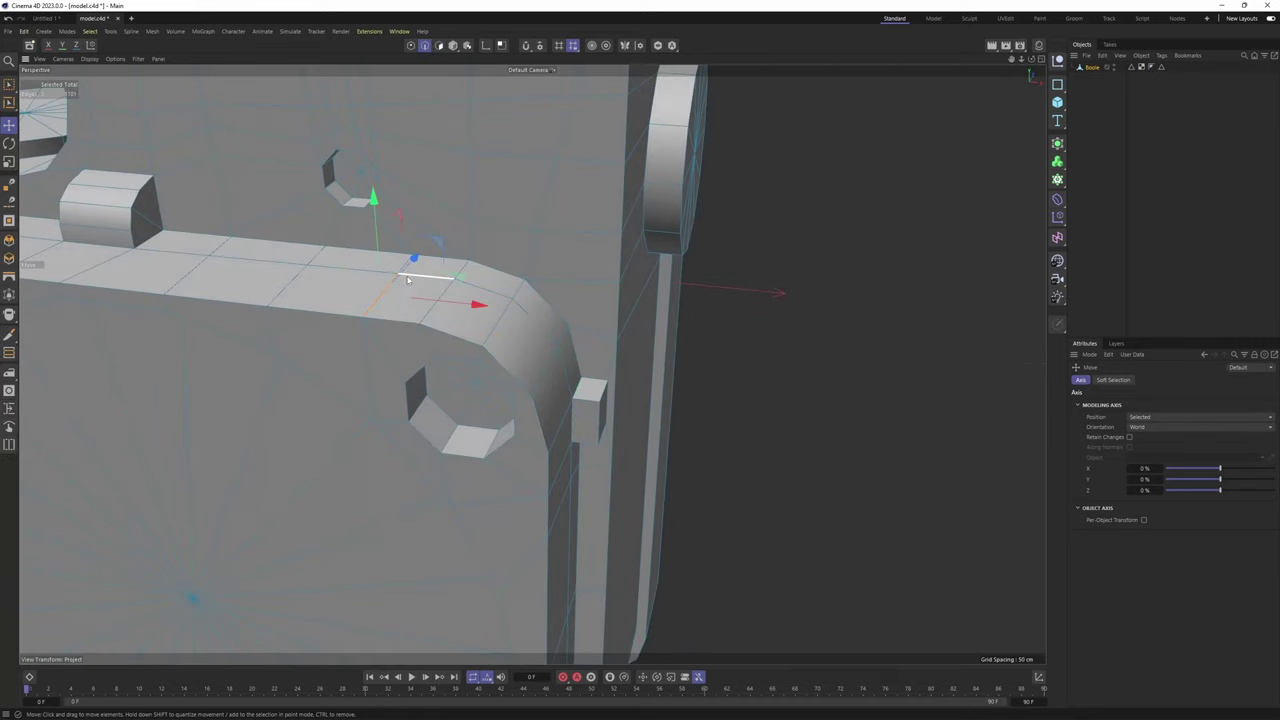
scroll(412, 277, up, 6)
shift+click(398, 248)
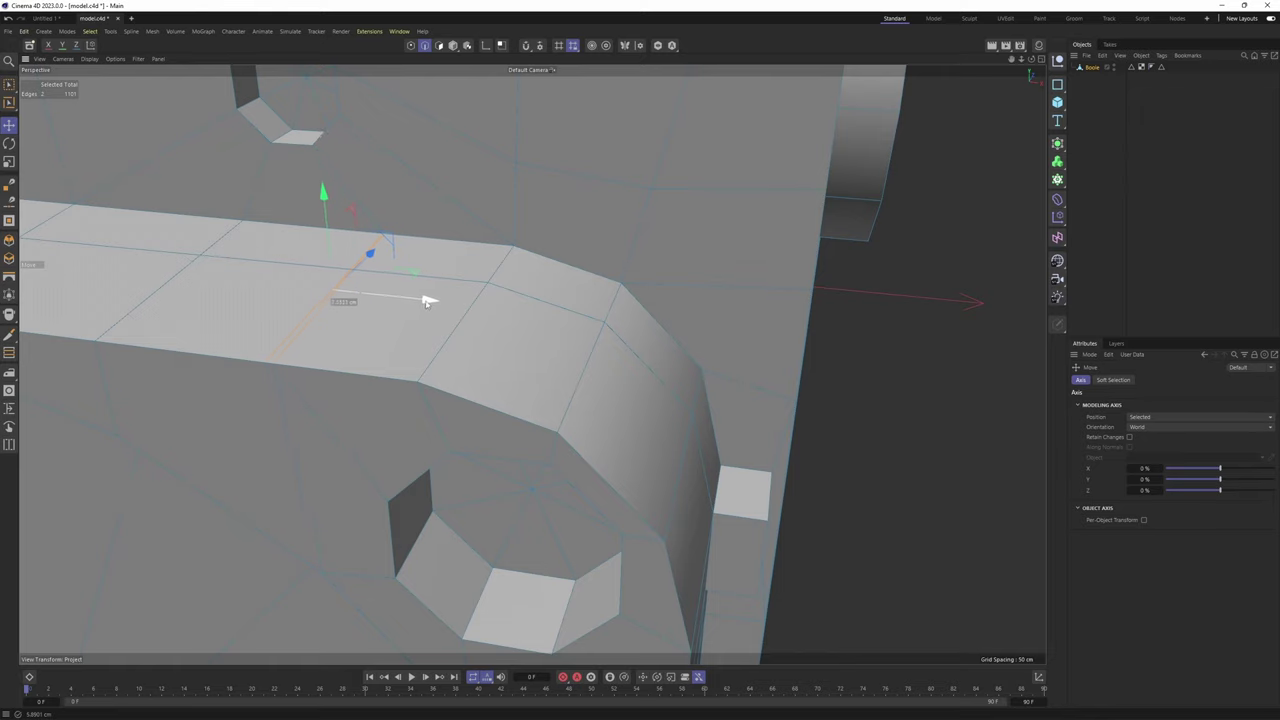
drag(427, 303, 429, 304)
scroll(428, 312, down, 4)
alt+drag(415, 335, 505, 250)
Select the two recessed-wall points below the upper side block and adjust their height to level the horizontal edge row
key(Return)
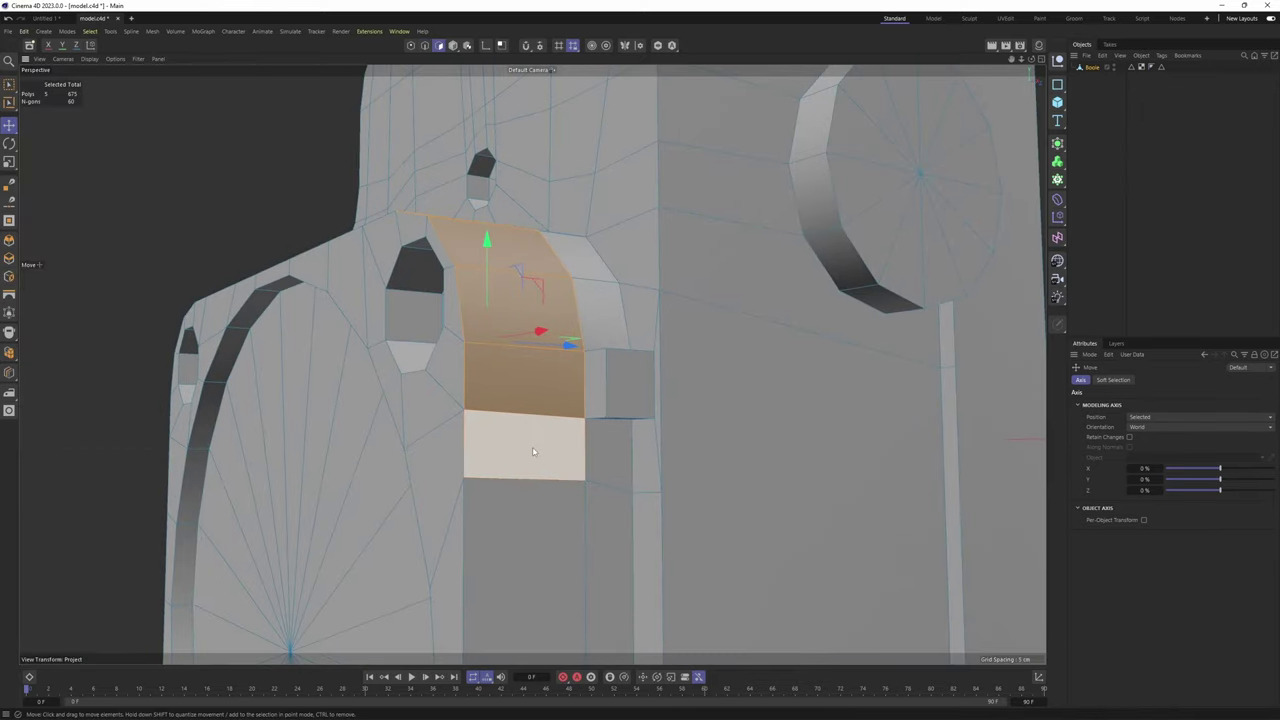
key(Return)
key(Return)
click(522, 440)
alt+middle_drag(522, 432, 566, 364)
key(Return)
key(Return)
click(509, 341)
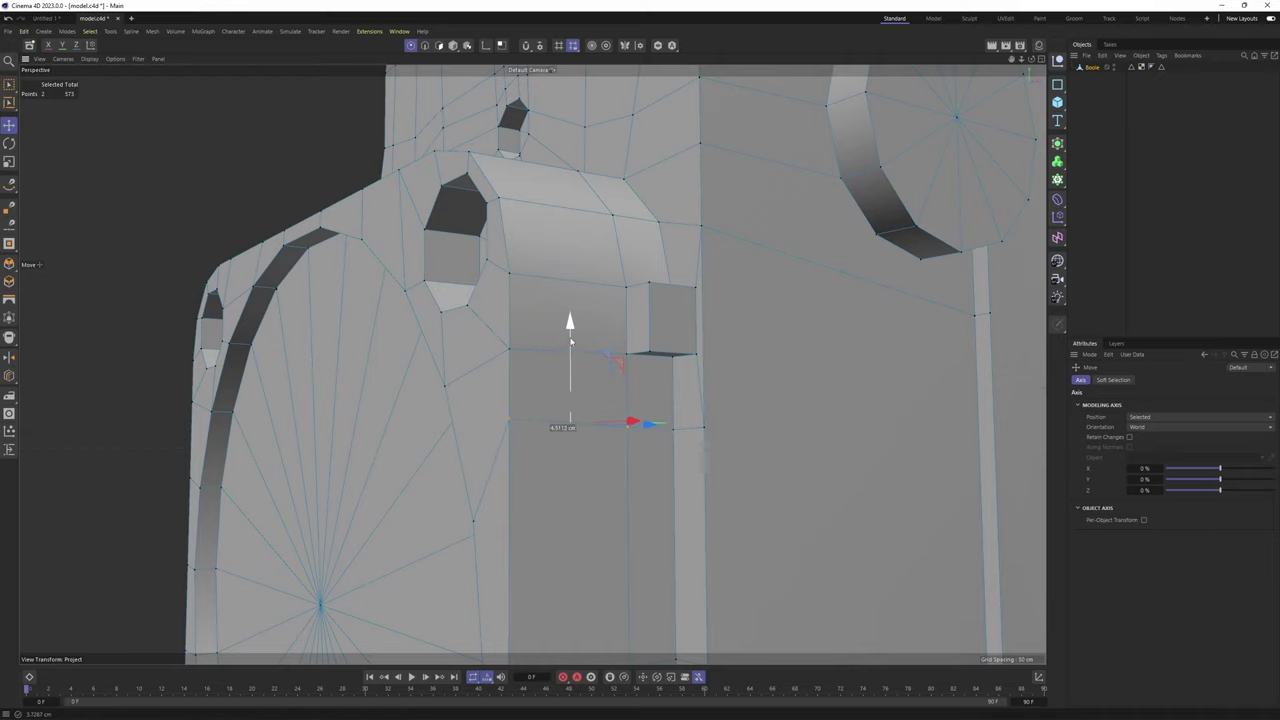
alt+middle_drag(717, 427, 651, 359)
alt+drag(651, 359, 679, 365)
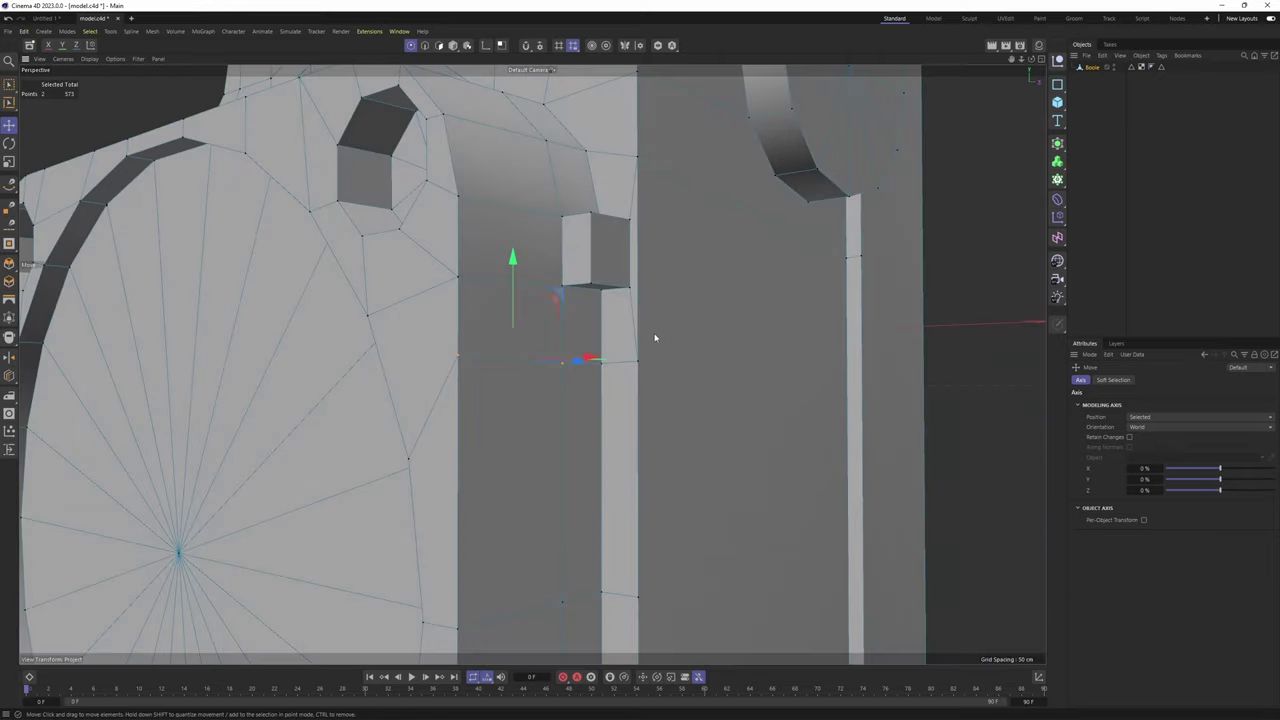
Cut edges from the lower side block's outer corners to the body-edge points above and below it
key(m)
key(e)
alt+drag(617, 337, 531, 363)
mouse_move(645, 297)
alt+mouse_down()
mouse_move(671, 281)
mouse_move(633, 297)
mouse_move(643, 289)
mouse_move(612, 288)
mouse_move(638, 302)
mouse_move(597, 276)
mouse_move(614, 263)
mouse_move(634, 284)
alt+mouse_up()
key(e)
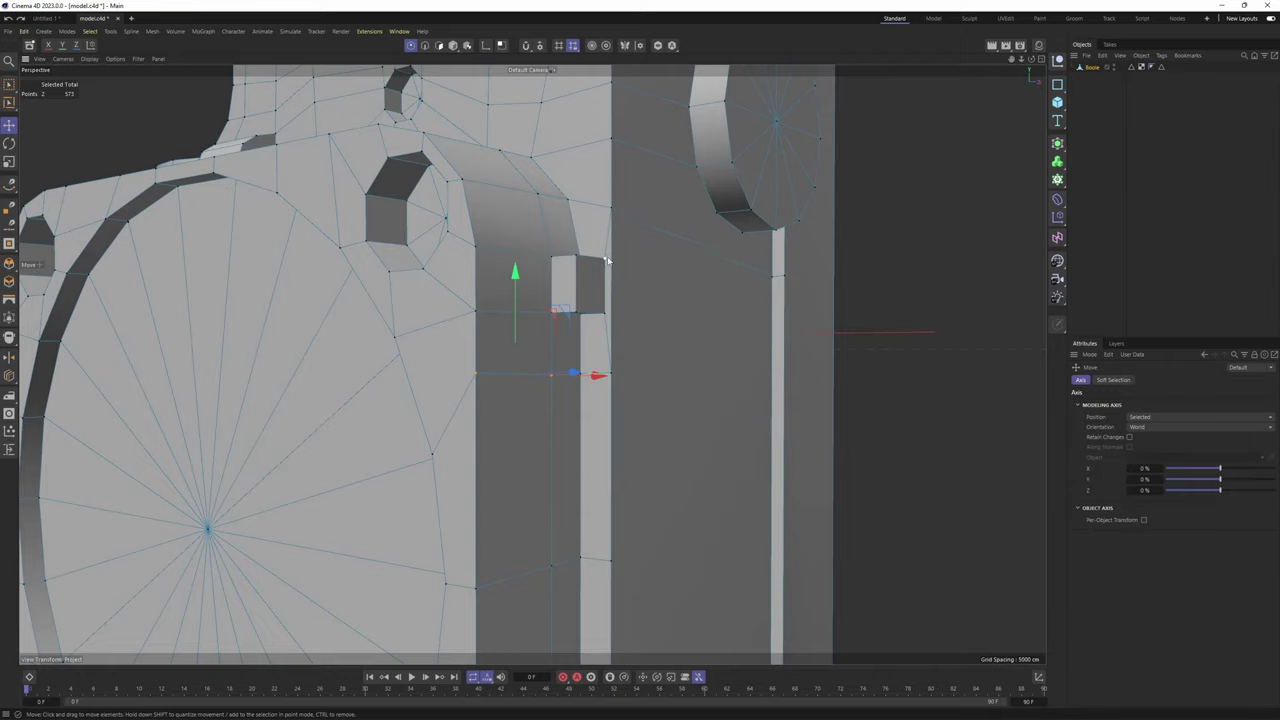
key(m)
key(e)
alt+middle_drag(622, 388, 638, 266)
alt+drag(638, 266, 634, 233)
scroll(660, 340, up, 2)
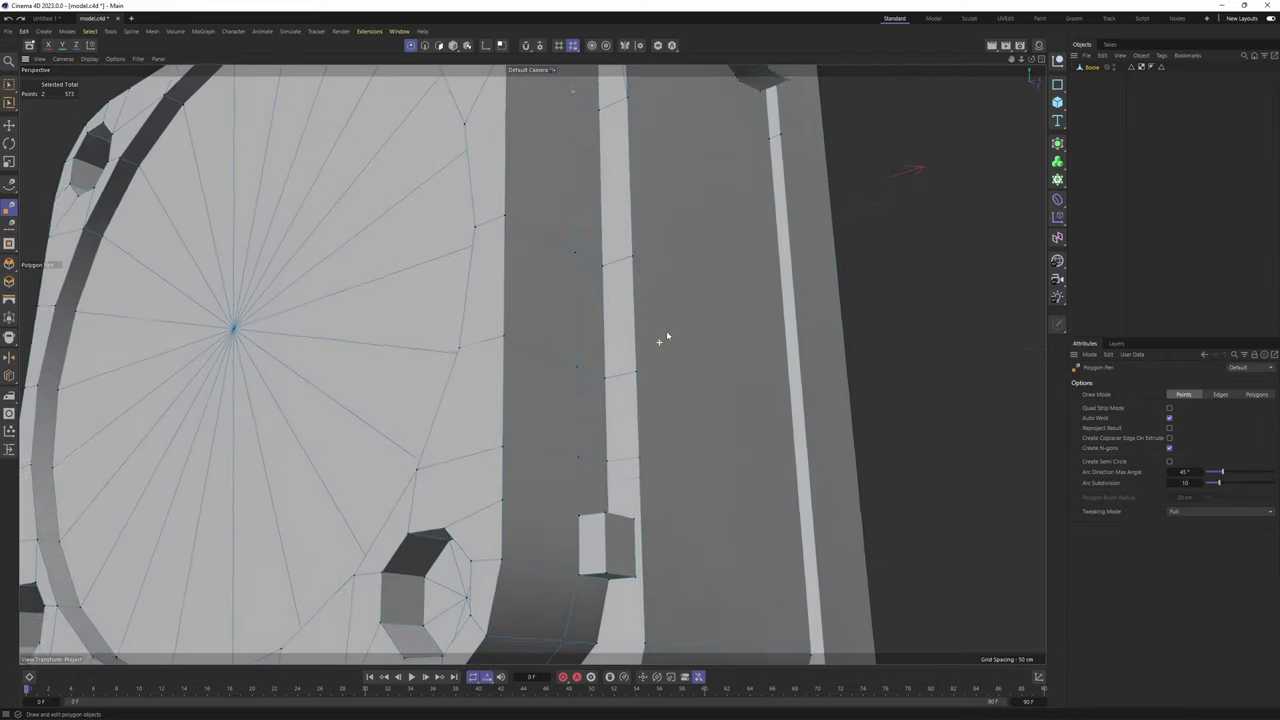
alt+drag(667, 335, 600, 401)
scroll(618, 508, up, 3)
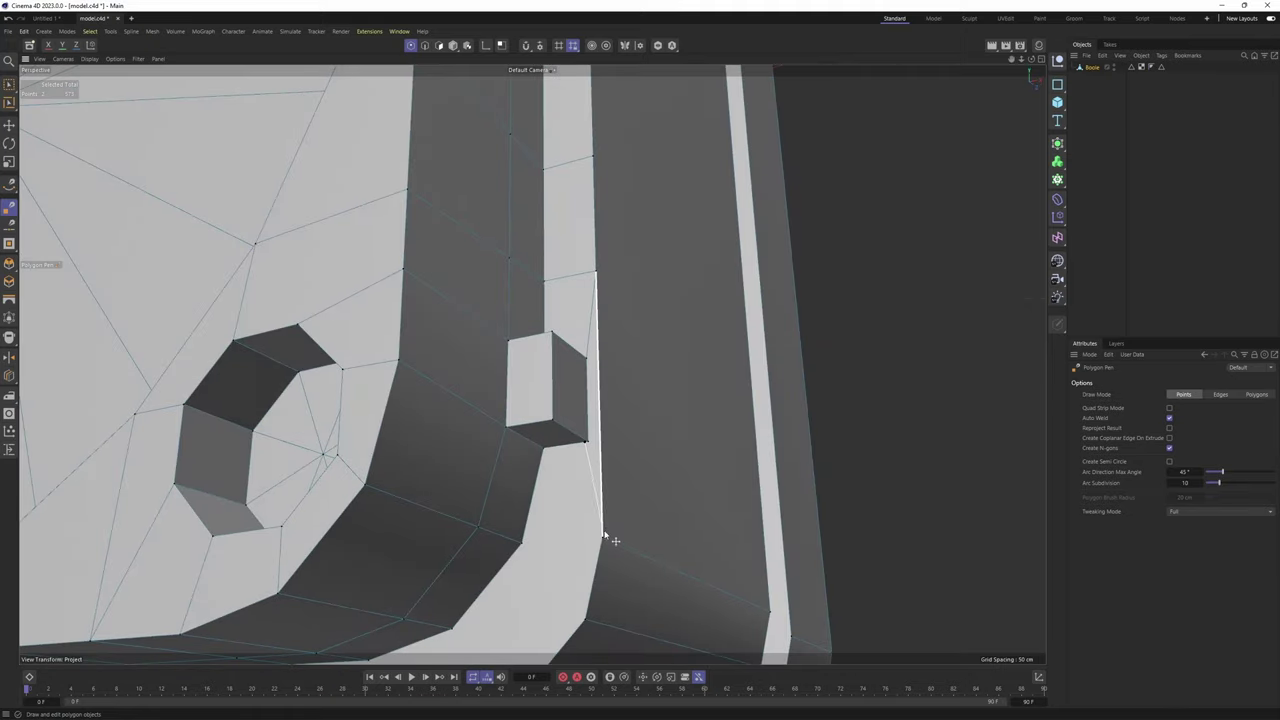
Cut edges across the ledge around the rounded corner below the lower side block, joining inner and outer wall points
alt+drag(522, 545, 523, 517)
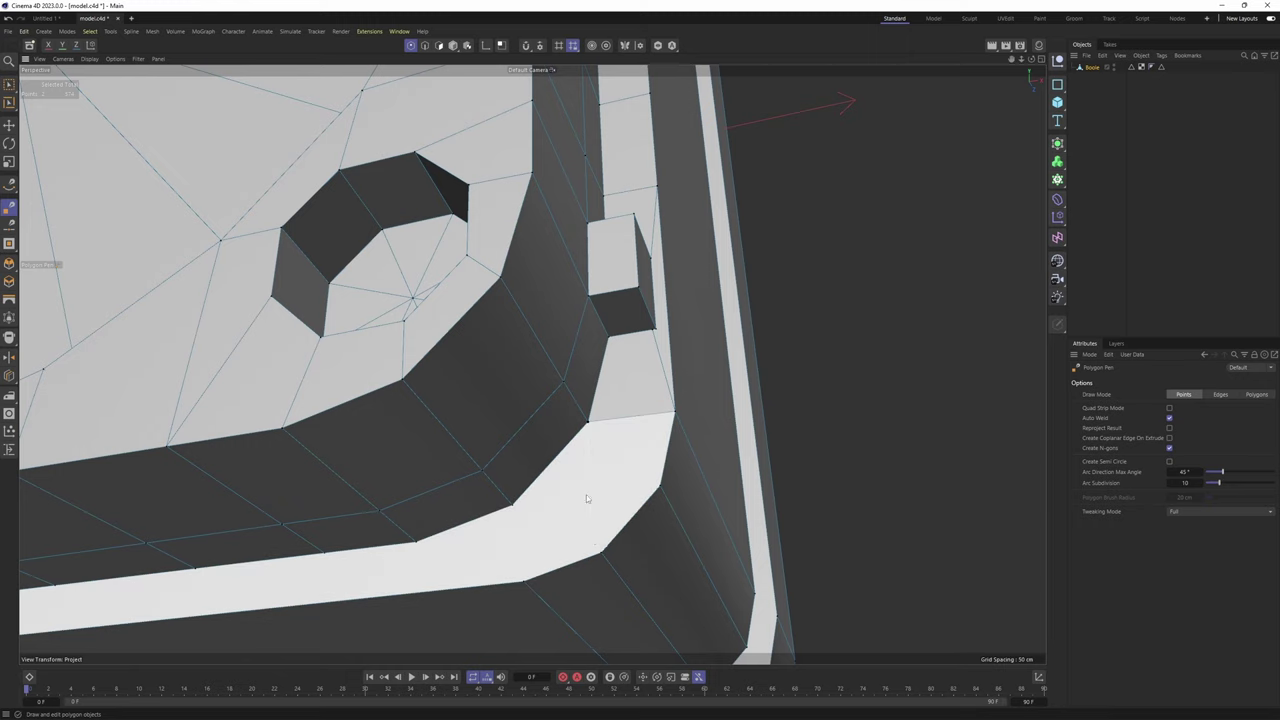
alt+drag(601, 557, 608, 364)
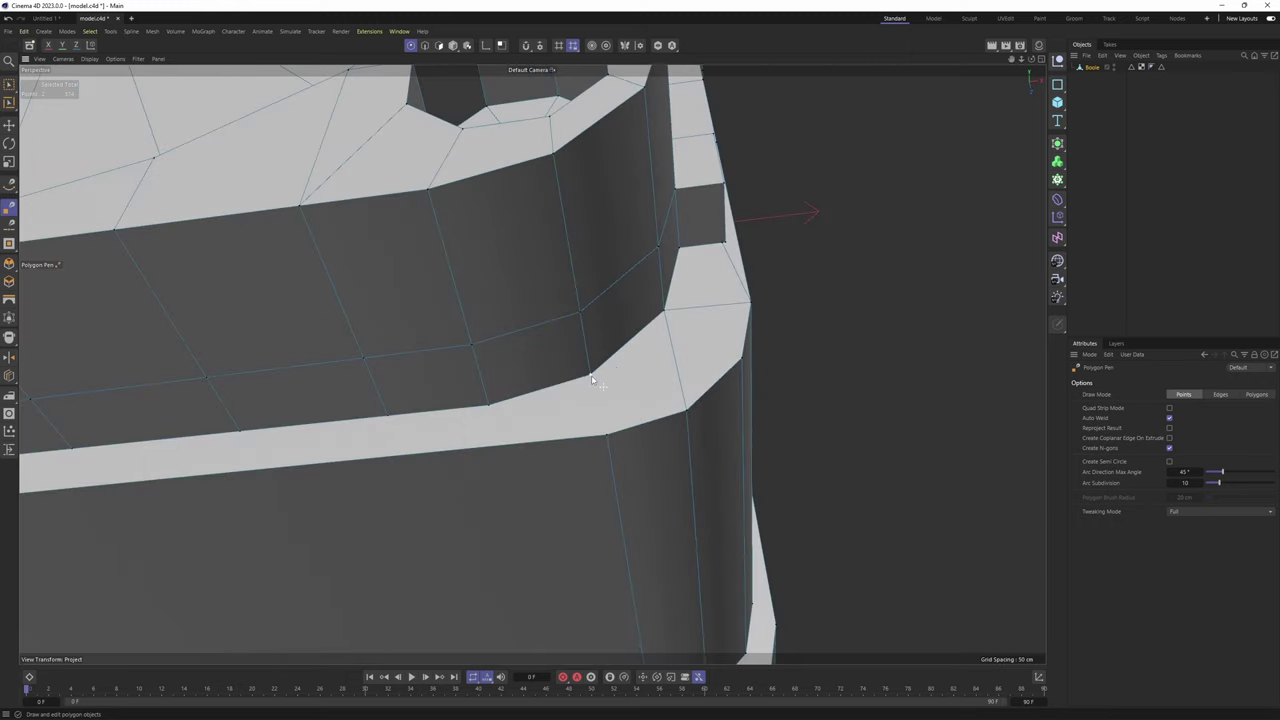
alt+middle_drag(543, 437, 636, 340)
Cut two edges from the inner wall points across the ledge and down the bottom wall, starting beside the rounded corner
click(603, 314)
click(607, 342)
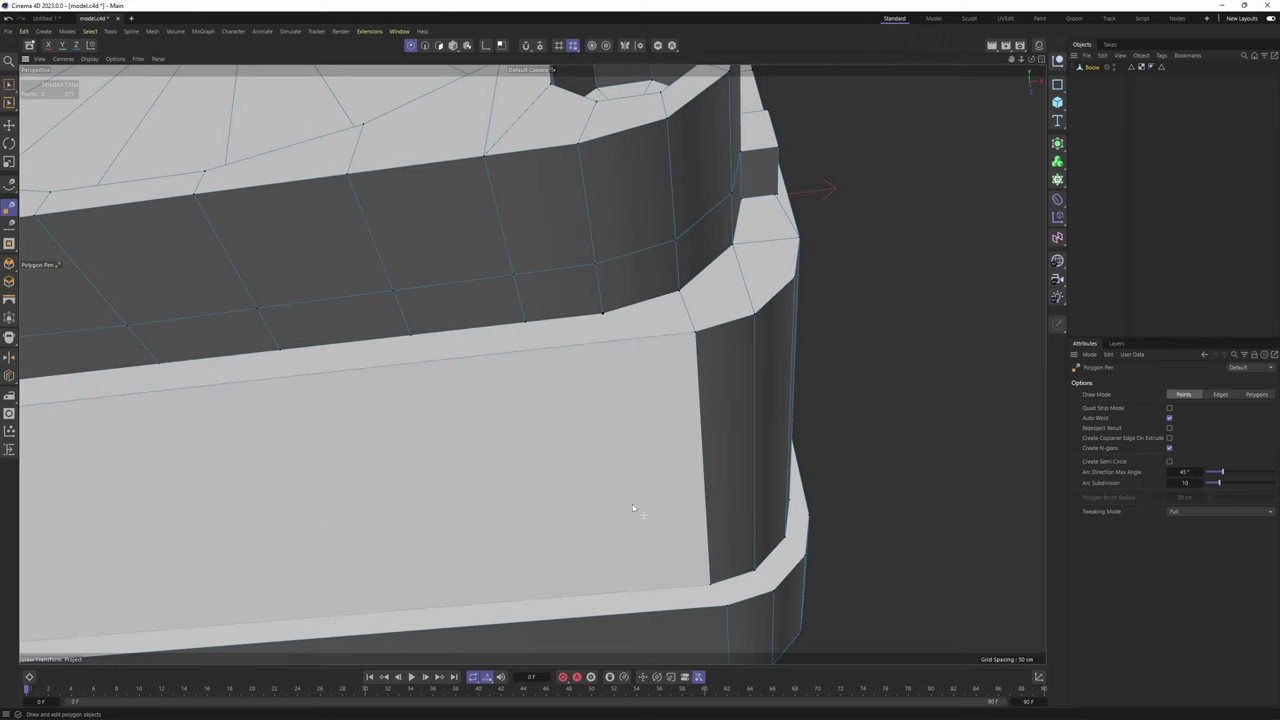
double_click(646, 589)
alt+middle_drag(633, 519, 768, 482)
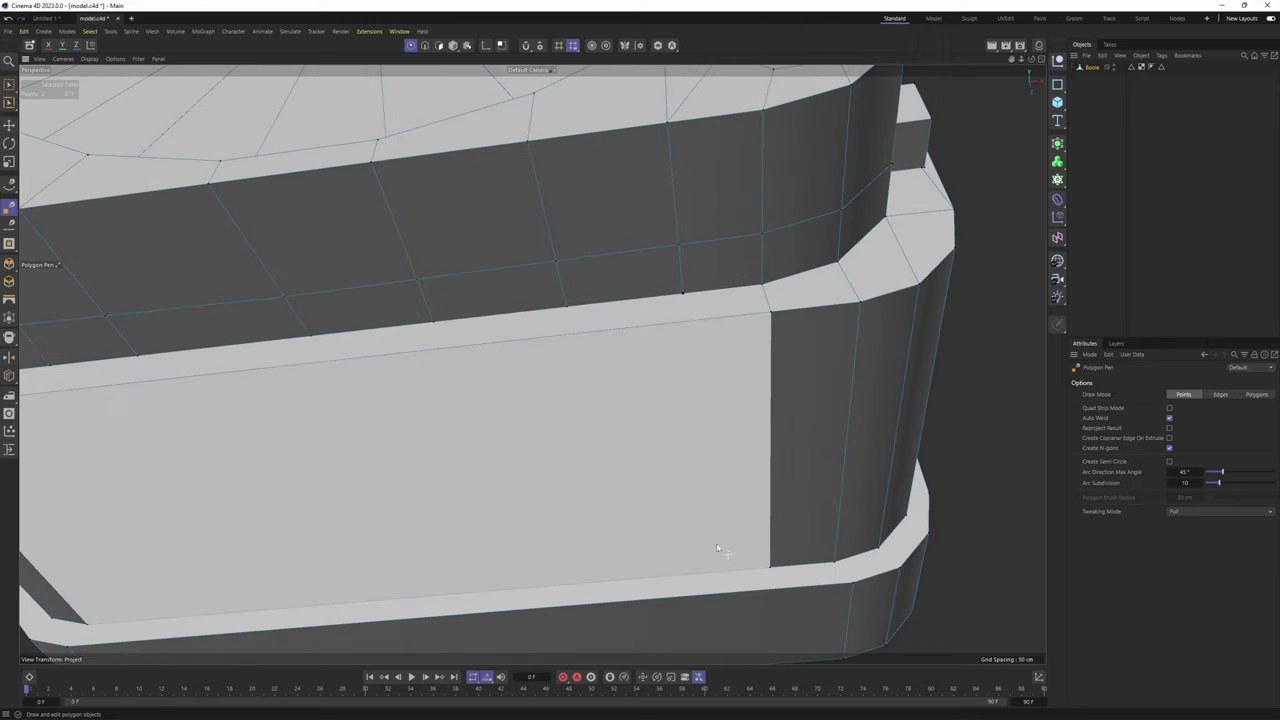
alt+middle_drag(580, 477, 706, 427)
double_click(800, 523)
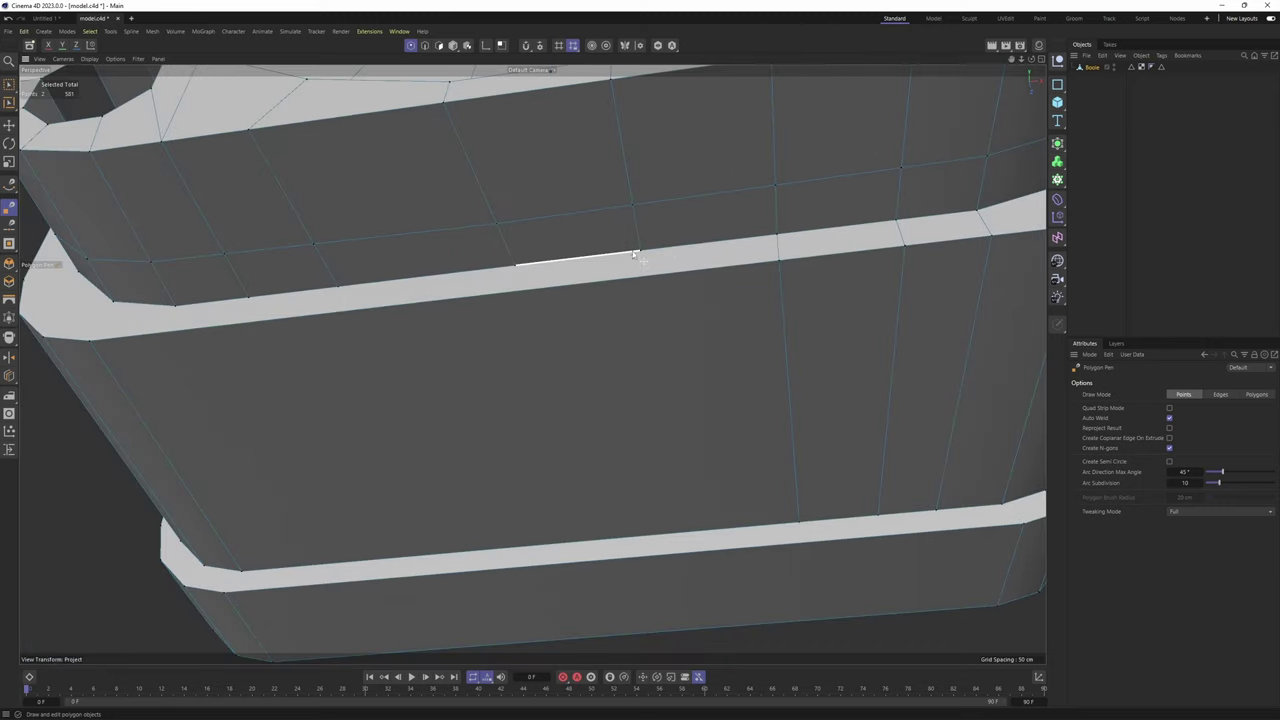
Continue along the middle of the bottom wall with three more cuts running across the ledge to the rear ledge
click(640, 251)
click(649, 277)
double_click(693, 530)
alt+middle_drag(623, 408, 768, 429)
click(671, 291)
click(683, 314)
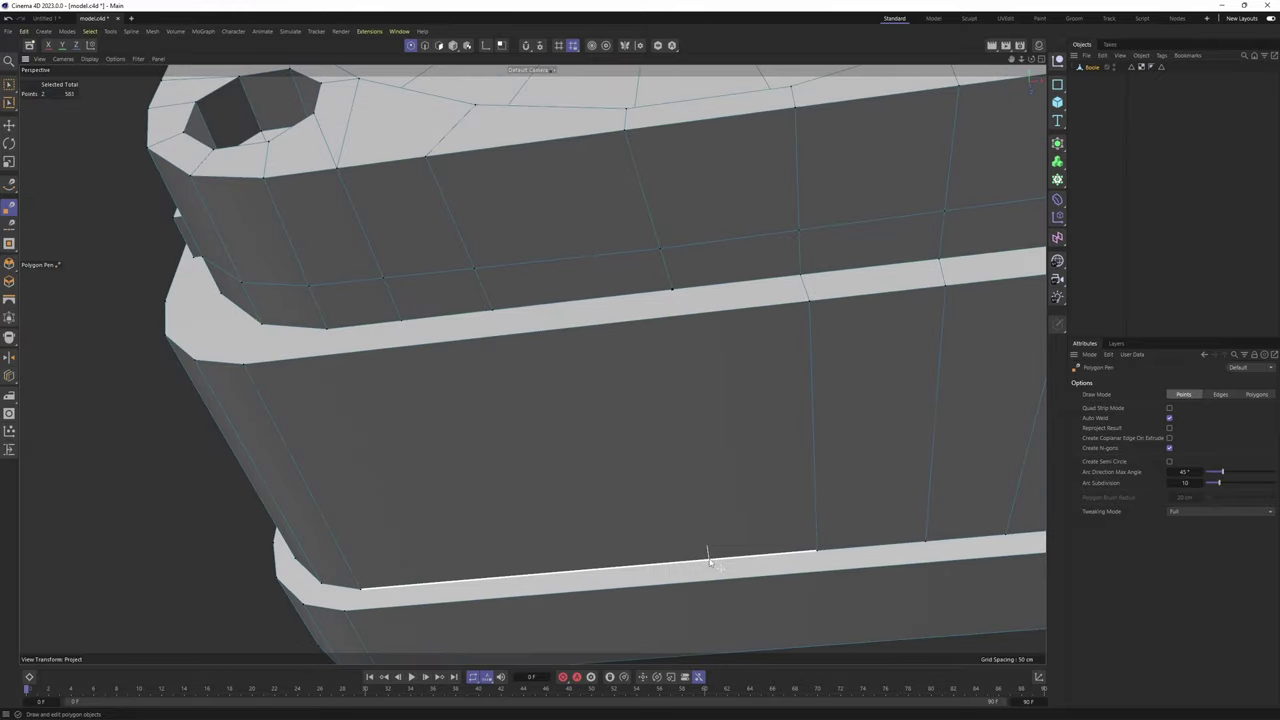
double_click(709, 558)
alt+middle_drag(650, 465, 820, 414)
click(681, 252)
click(687, 277)
double_click(720, 525)
Cut the last two edges across the ledge and down the bottom wall near the opposite rounded corner
alt+middle_drag(695, 435, 797, 434)
click(702, 259)
click(709, 285)
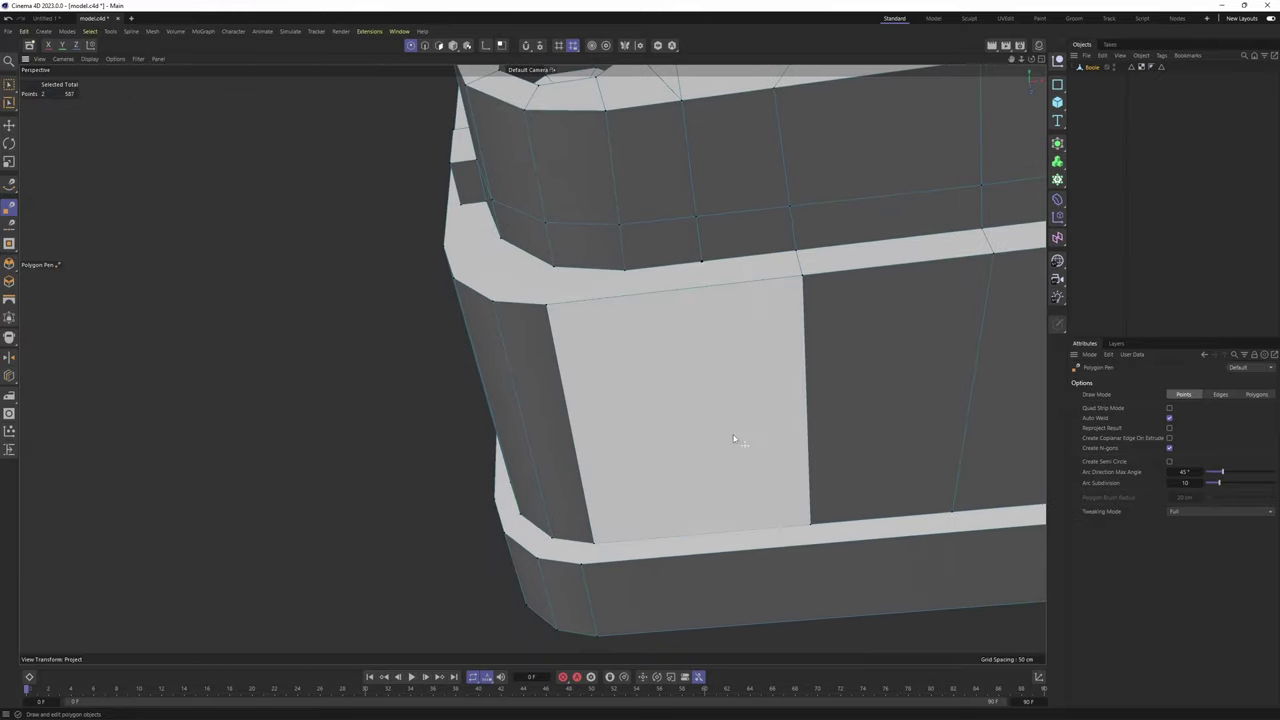
double_click(736, 530)
alt+middle_drag(686, 389, 762, 380)
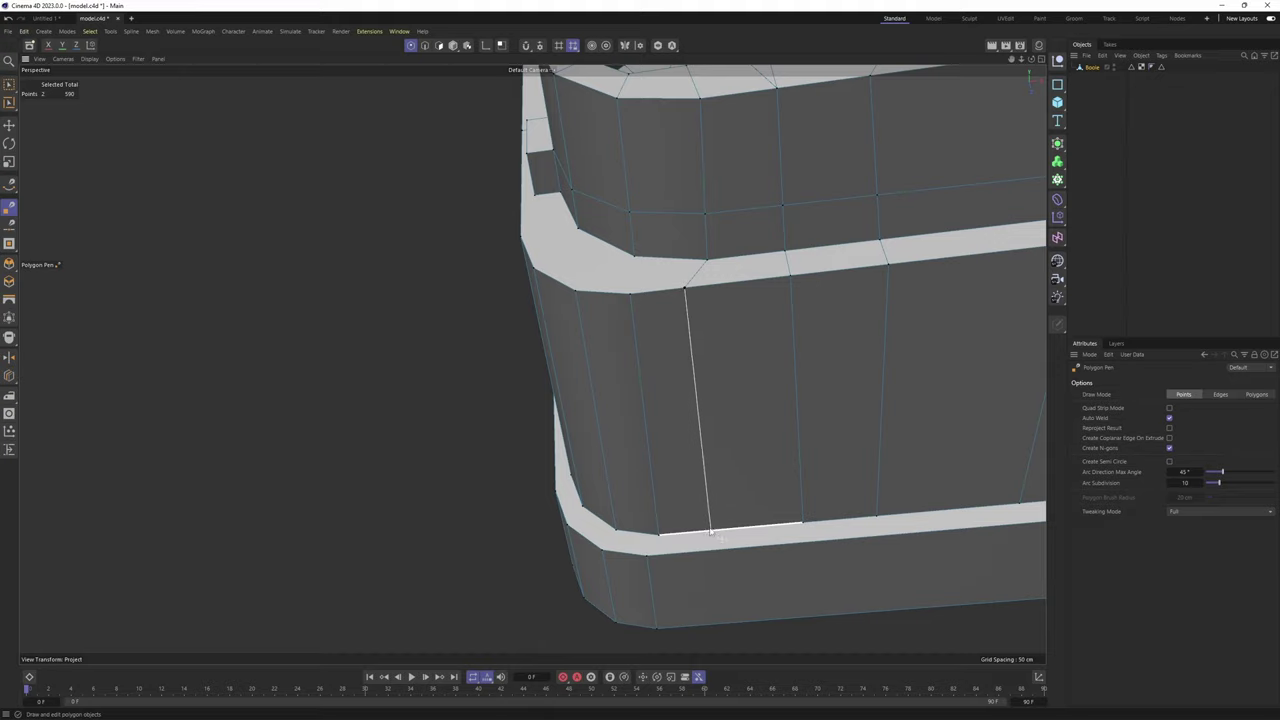
double_click(708, 530)
Cut edges across the ledge around the opposite rounded bottom corner, joining its inner and outer points
alt+drag(772, 395, 806, 462)
double_click(748, 367)
alt+drag(700, 286, 722, 342)
click(634, 279)
double_click(695, 290)
alt+drag(695, 290, 648, 270)
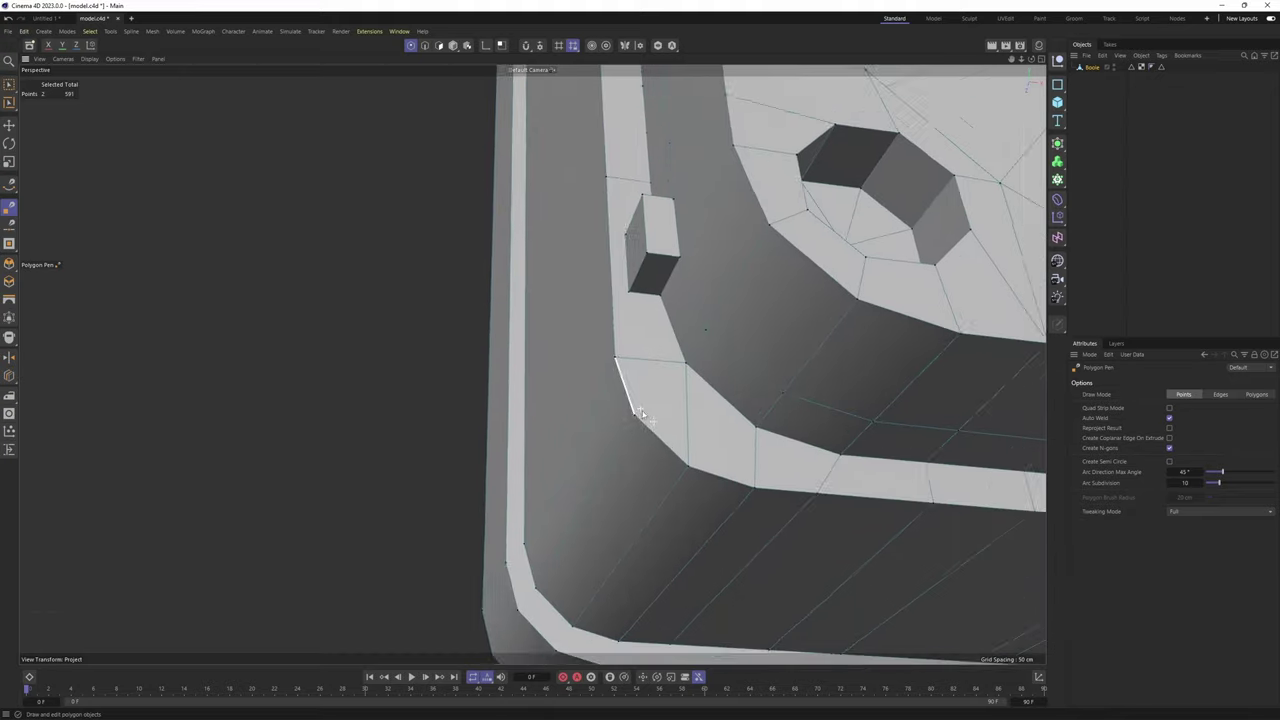
Cut an edge from the opposite lower side block's bottom outer corner down to the body-edge point below it
scroll(645, 424, up, 3)
scroll(653, 430, up, 1)
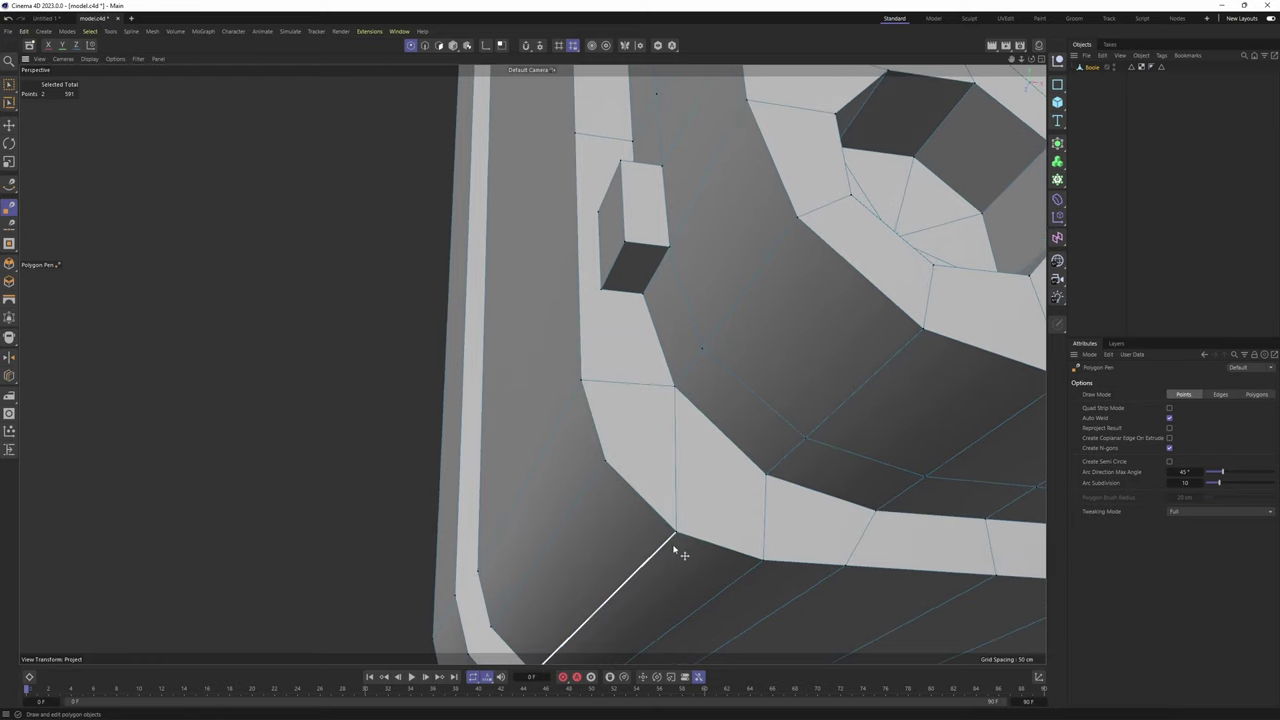
alt+middle_drag(661, 349, 643, 477)
alt+drag(644, 447, 628, 405)
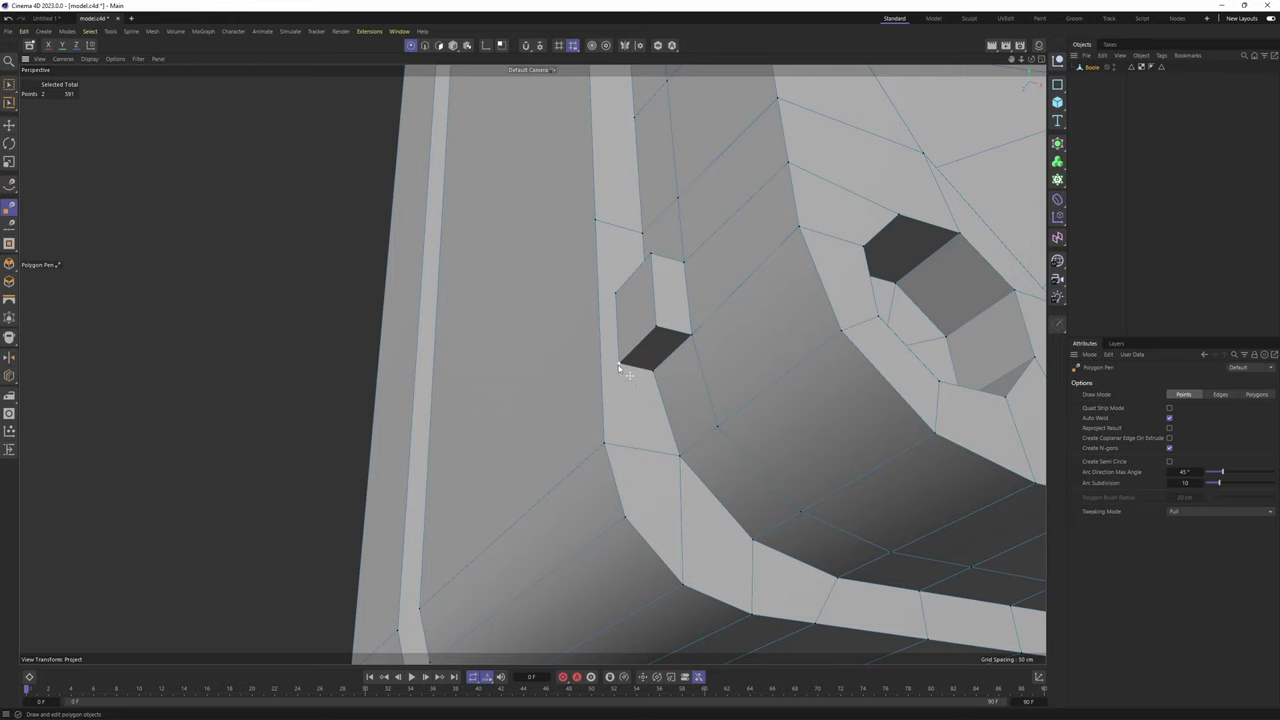
alt+drag(626, 381, 617, 408)
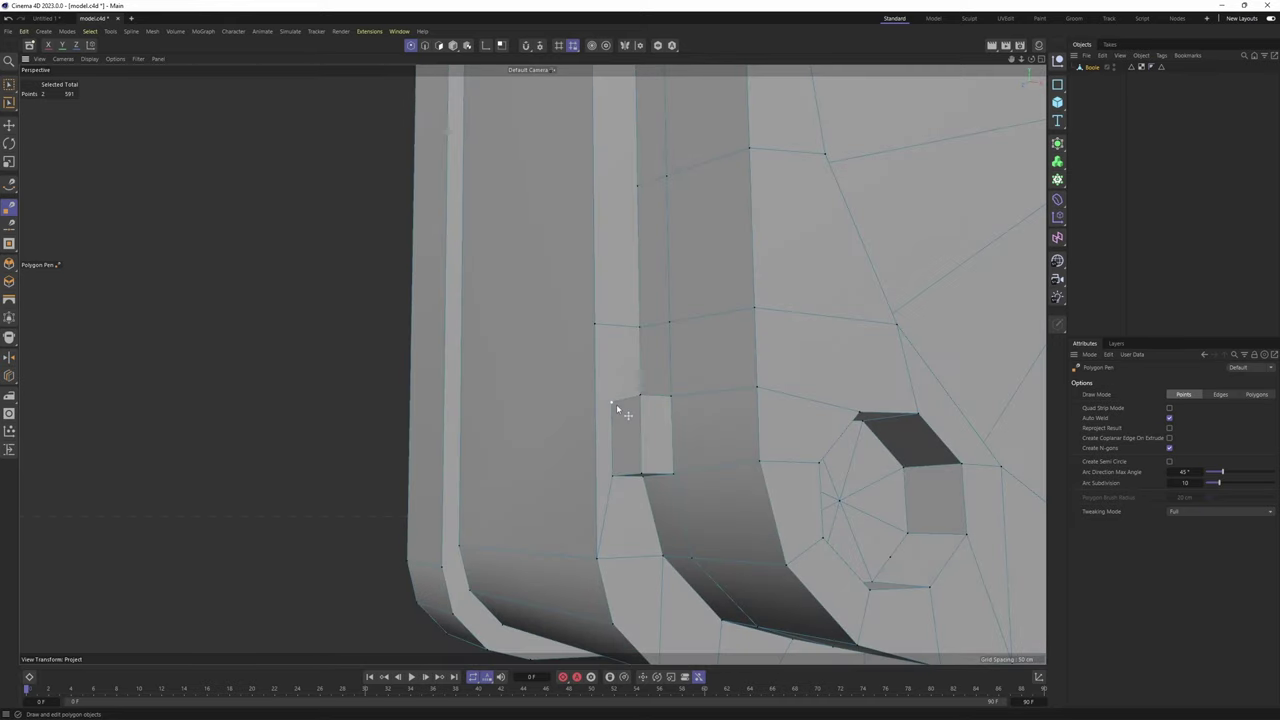
Cut edges across the side ledge between the two side blocks, joining the body wall's points to the ledge's outer edge
alt+drag(626, 299, 597, 482)
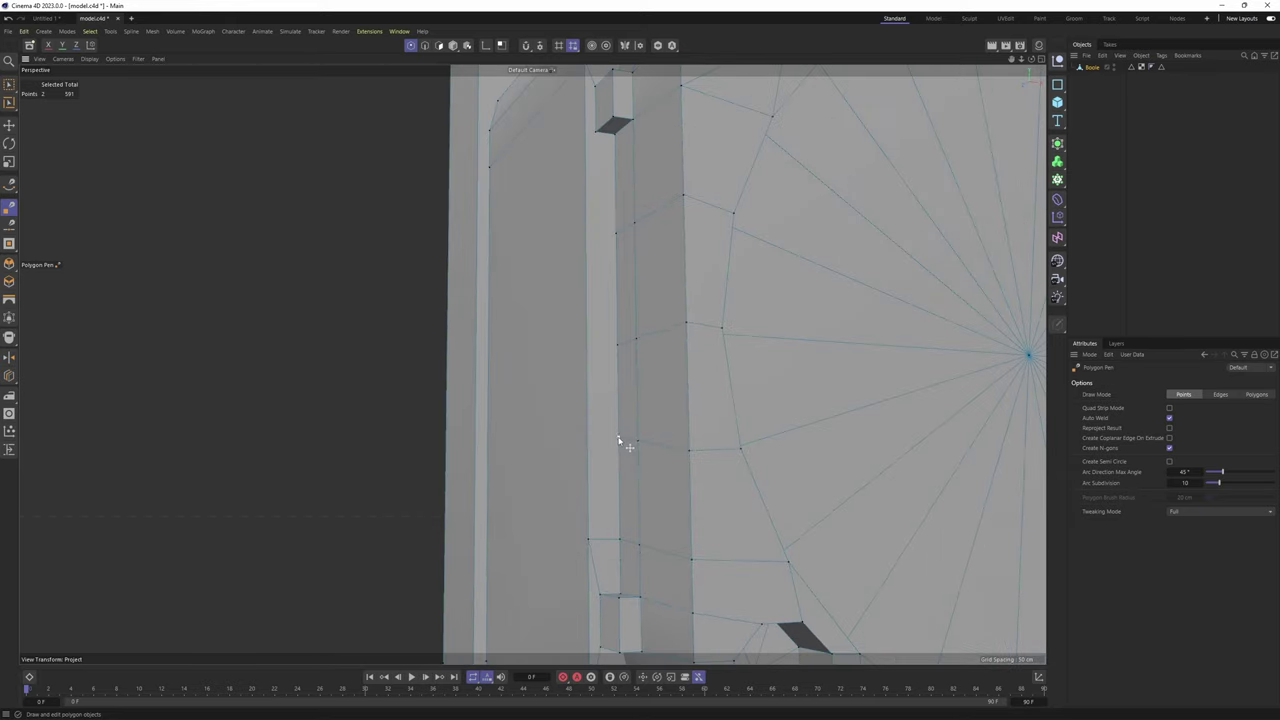
click(590, 237)
alt+middle_drag(604, 247, 608, 385)
alt+right_drag(608, 385, 615, 259)
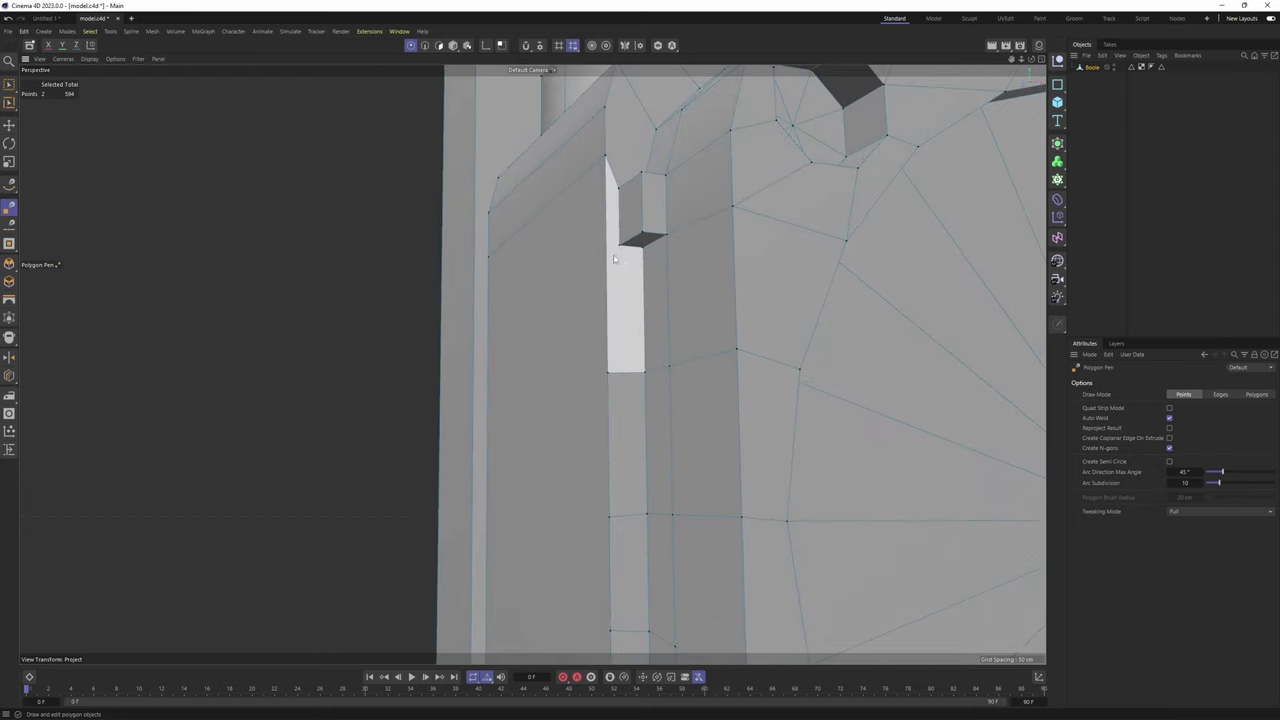
click(609, 378)
Move the row of edges below the upper side block closer to it and cut an edge onward across the outer side wall
alt+middle_drag(568, 357, 531, 363)
alt+drag(531, 363, 621, 370)
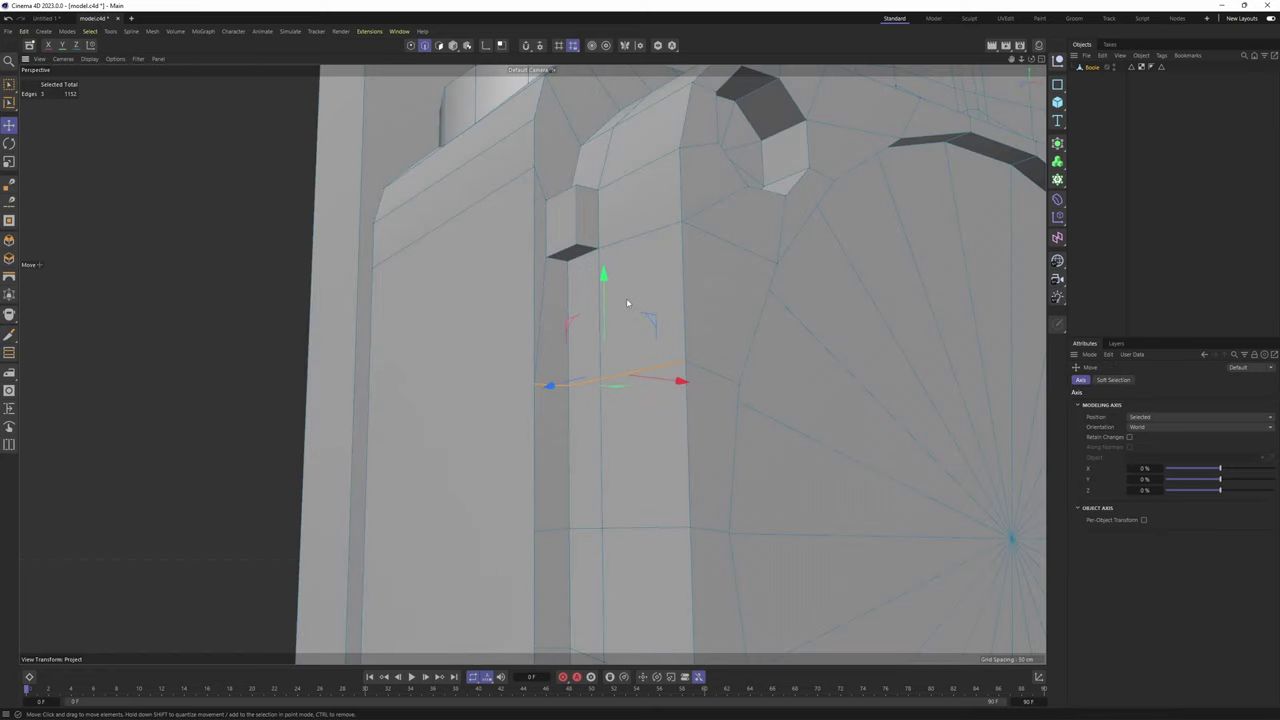
alt+middle_drag(621, 250, 578, 271)
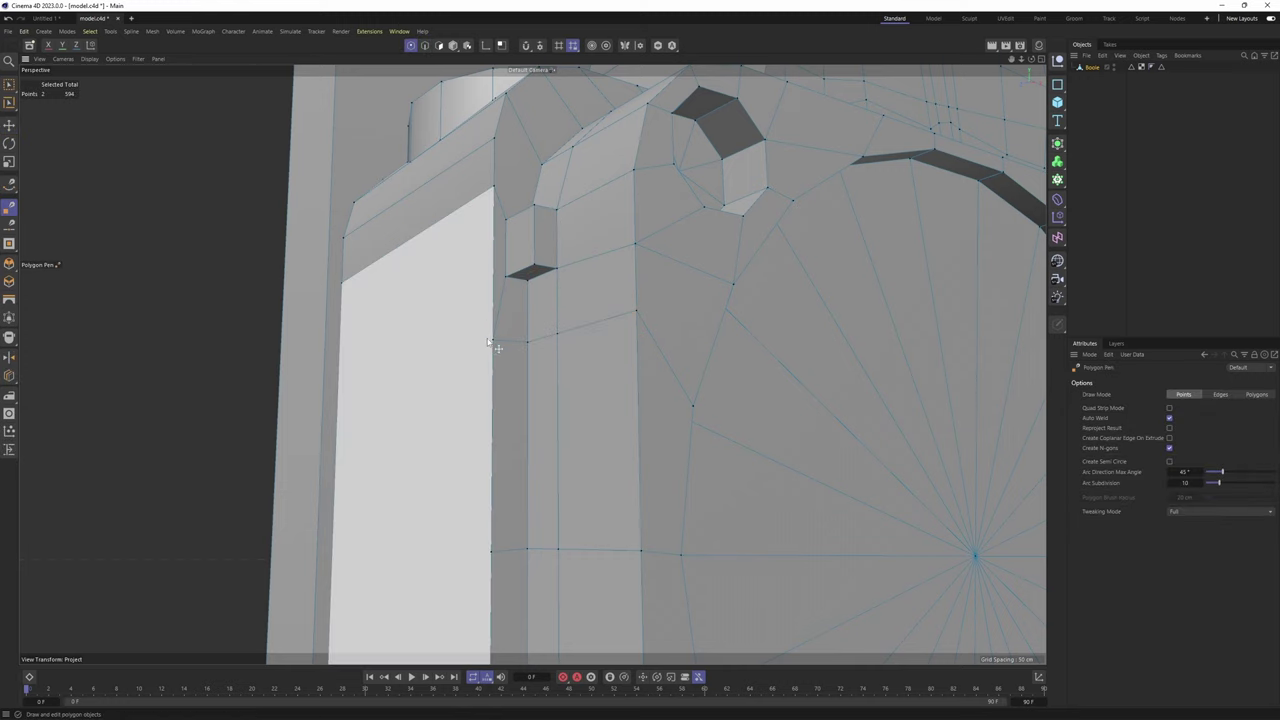
alt+drag(344, 370, 343, 385)
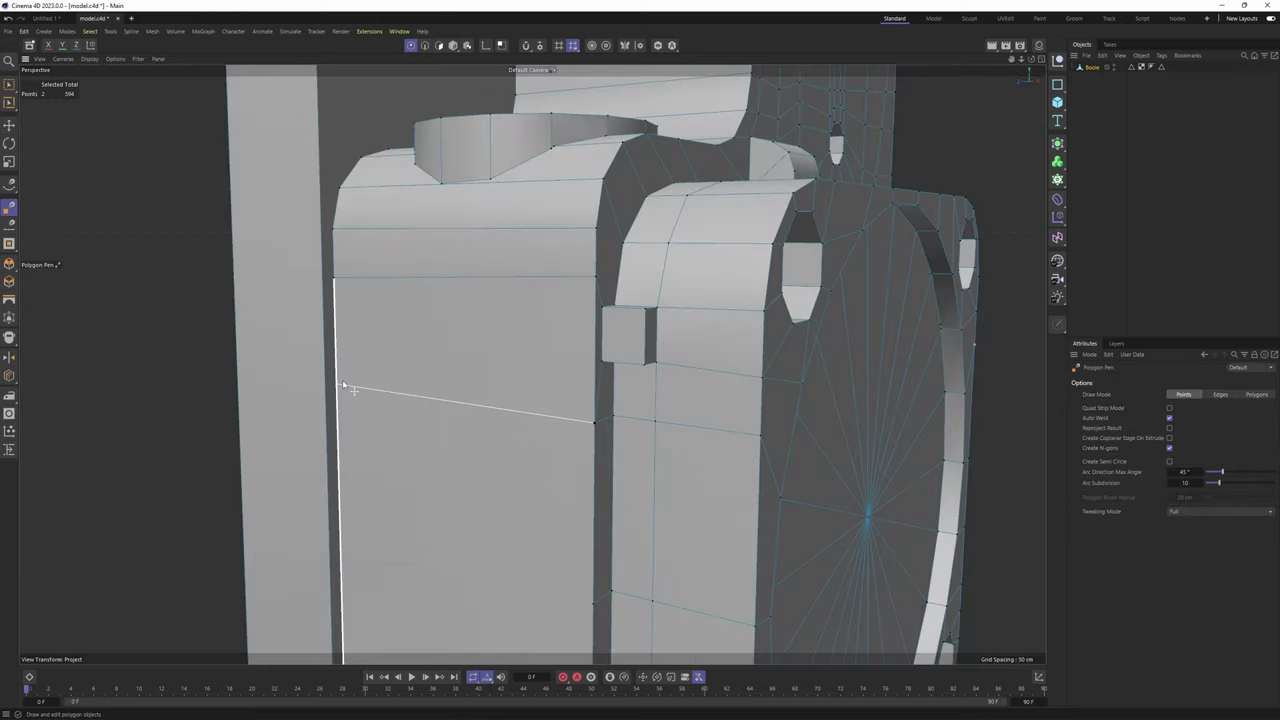
key(e)
Select the flat stepped front face of the main body behind the front block to check its polygons
scroll(338, 413, down, 2)
alt+drag(560, 345, 471, 377)
scroll(471, 377, down, 1)
key(Return)
key(Return)
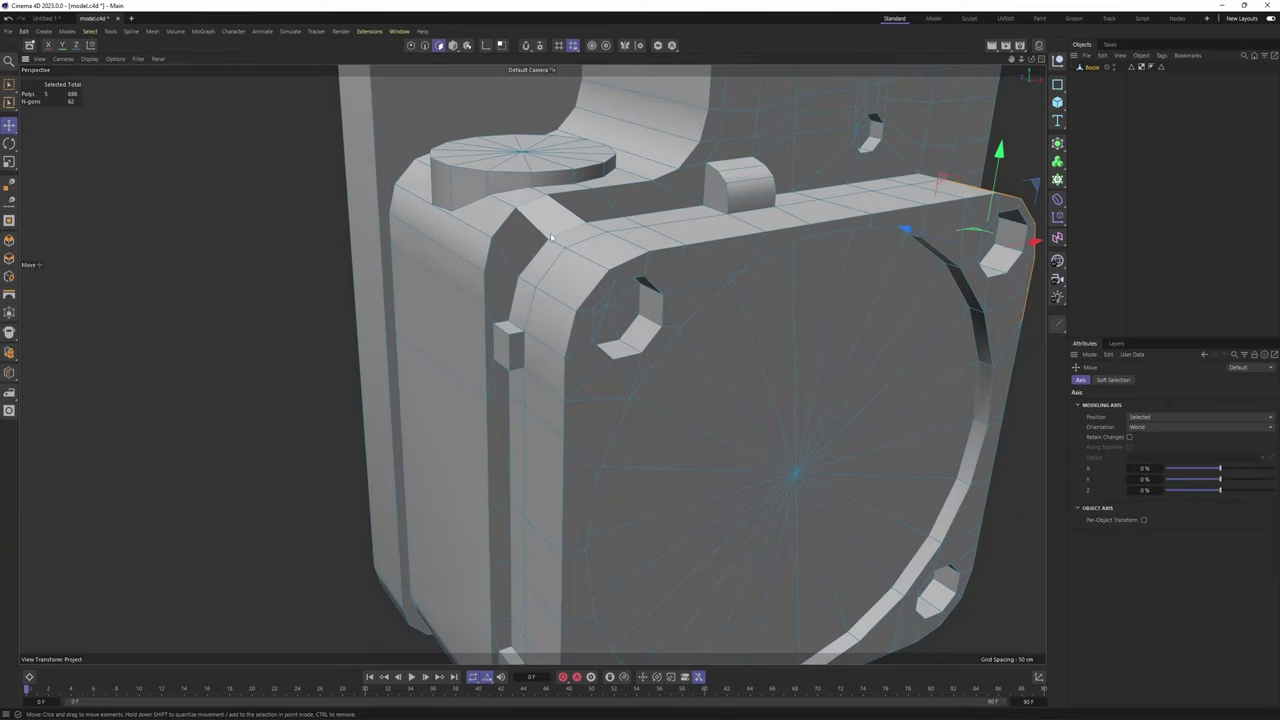
alt+middle_drag(580, 231, 524, 268)
alt+drag(430, 299, 466, 288)
alt+middle_drag(537, 254, 512, 311)
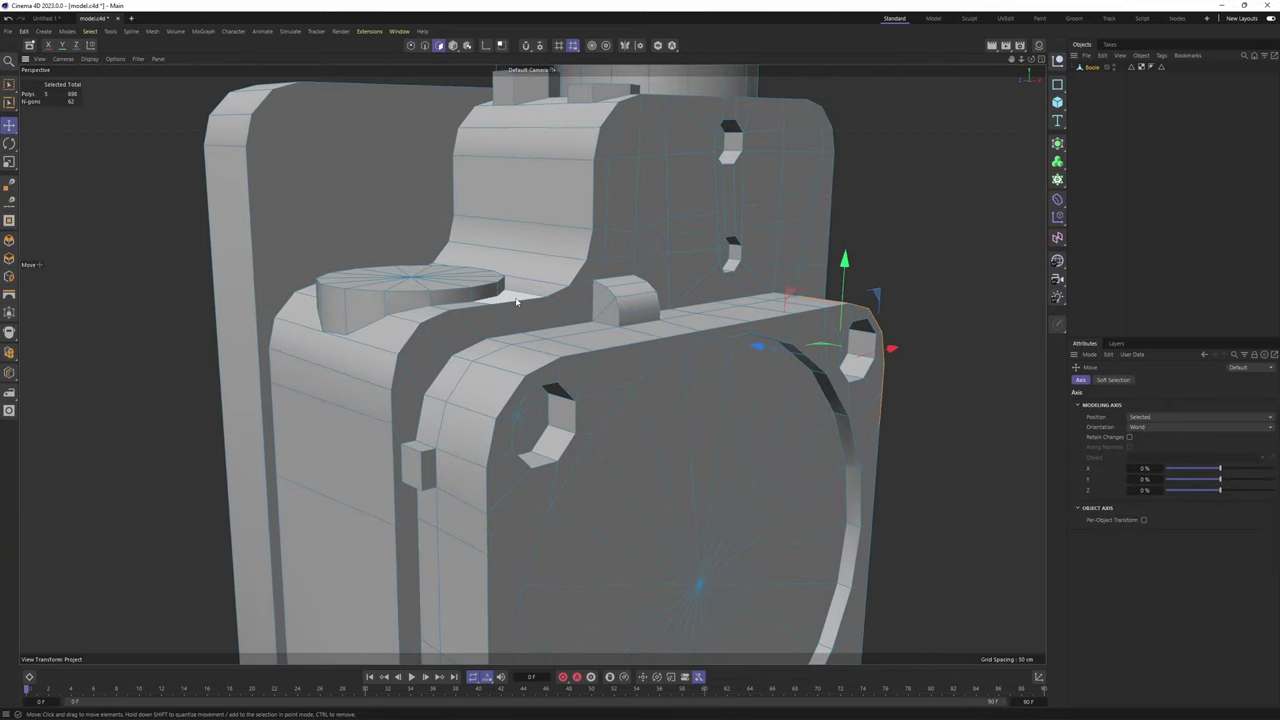
key(u)
key(n)
click(524, 317)
key(e)
scroll(677, 266, down, 2)
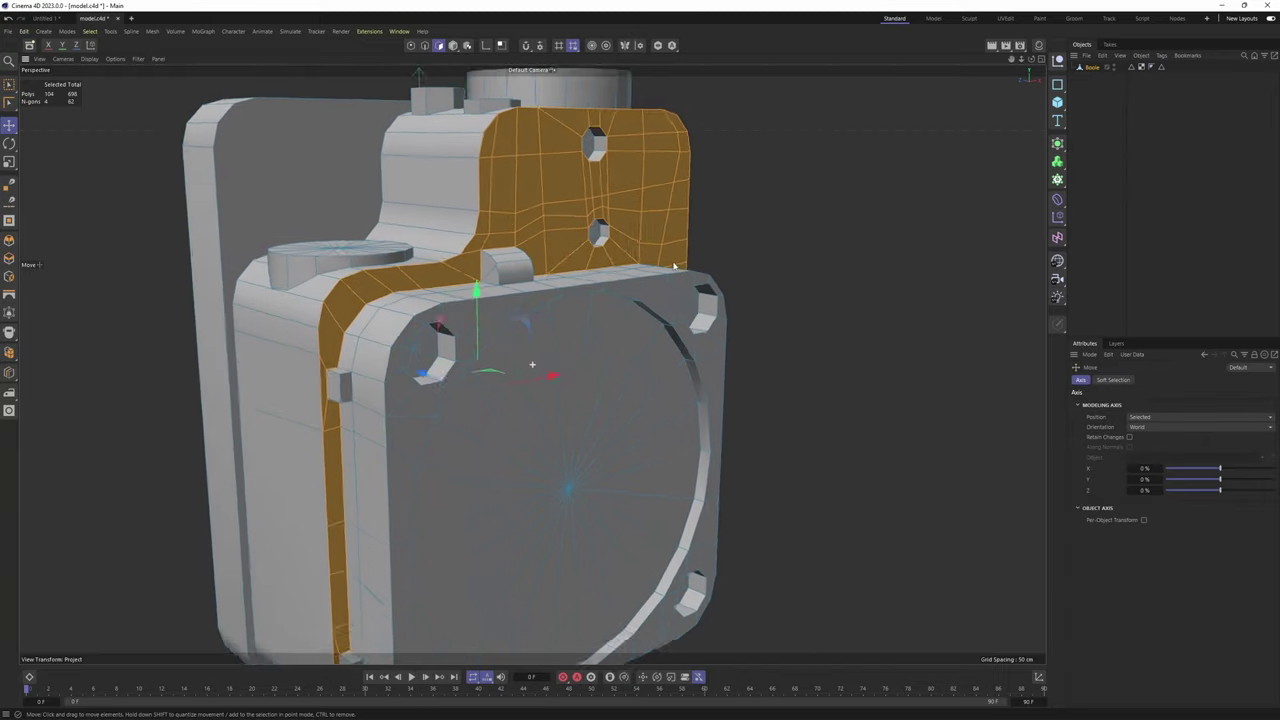
Select the polygon loop around the main body's outer wall to check its flow, and return to point mode
alt+drag(531, 363, 547, 413)
scroll(486, 314, down, 2)
key(u)
key(n)
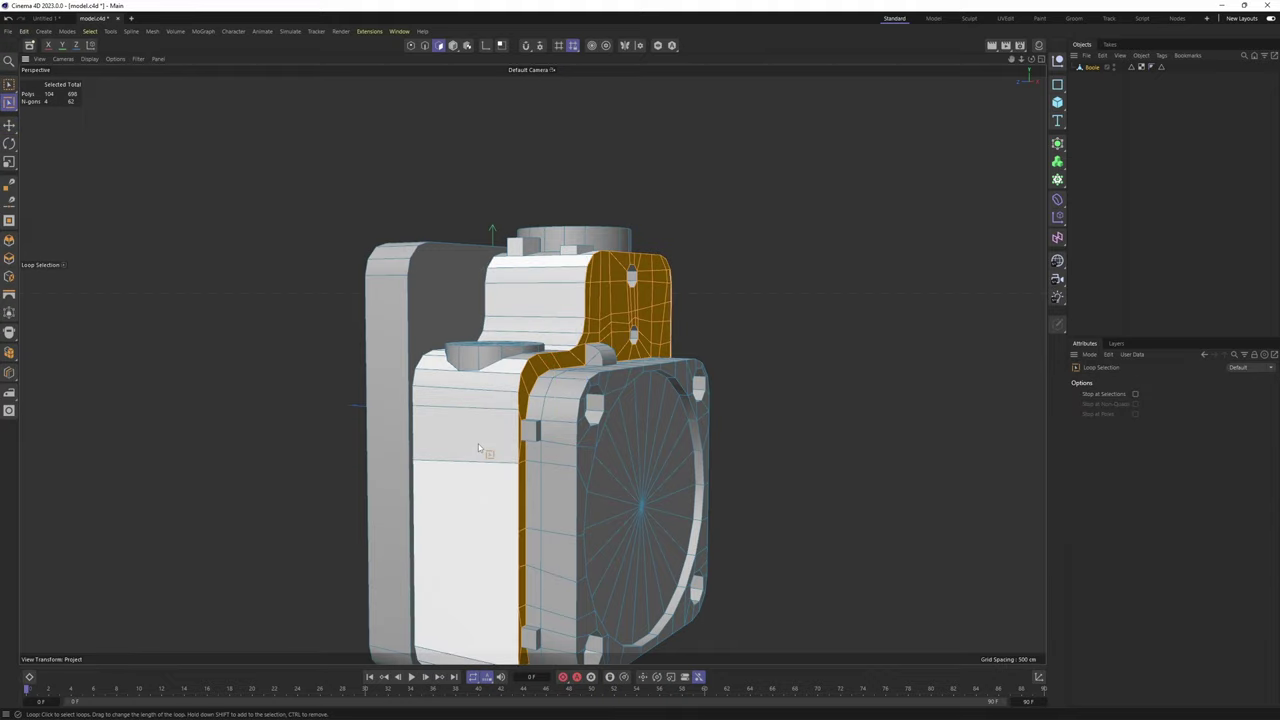
click(478, 444)
alt+drag(510, 300, 583, 357)
key(e)
scroll(520, 371, down, 2)
key(Return)
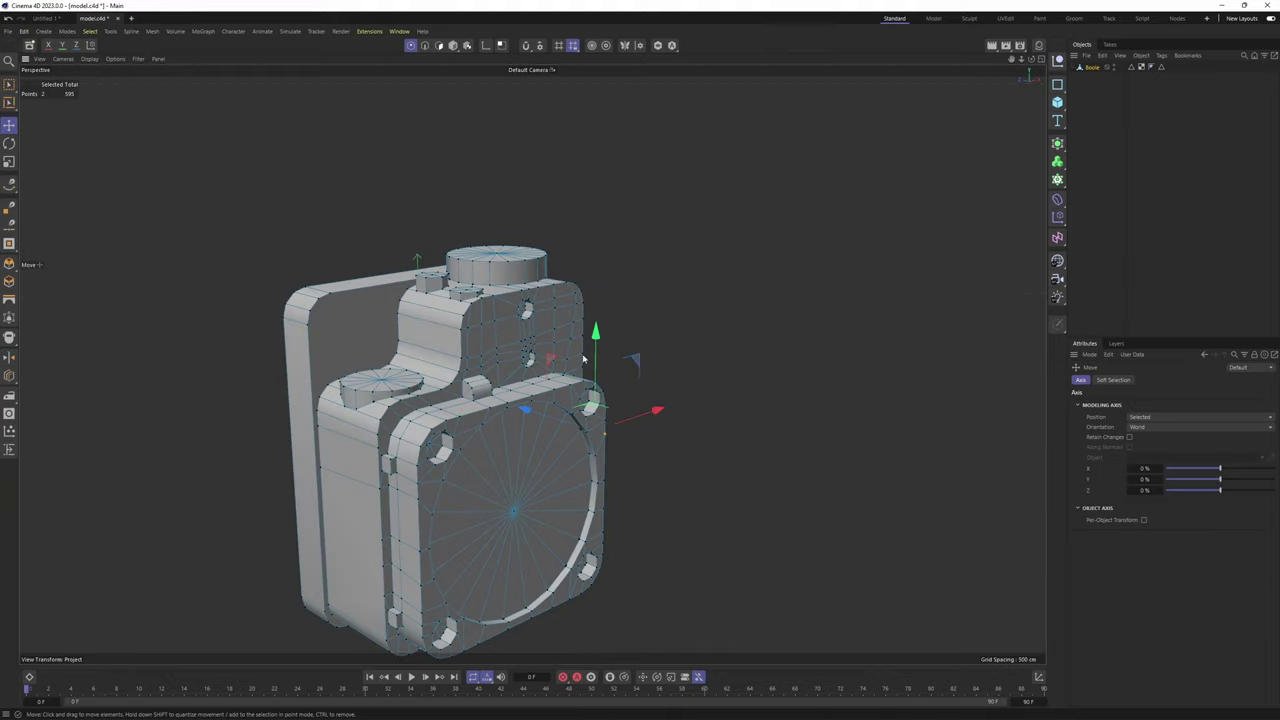
Using the Polygon Pen, weld the stray points on the body's top onto the side disc's front base corners
right_click(614, 353)
click(657, 285)
alt+middle_drag(345, 430, 515, 400)
scroll(515, 400, up, 5)
alt+drag(515, 400, 566, 373)
scroll(571, 410, up, 2)
scroll(571, 414, up, 6)
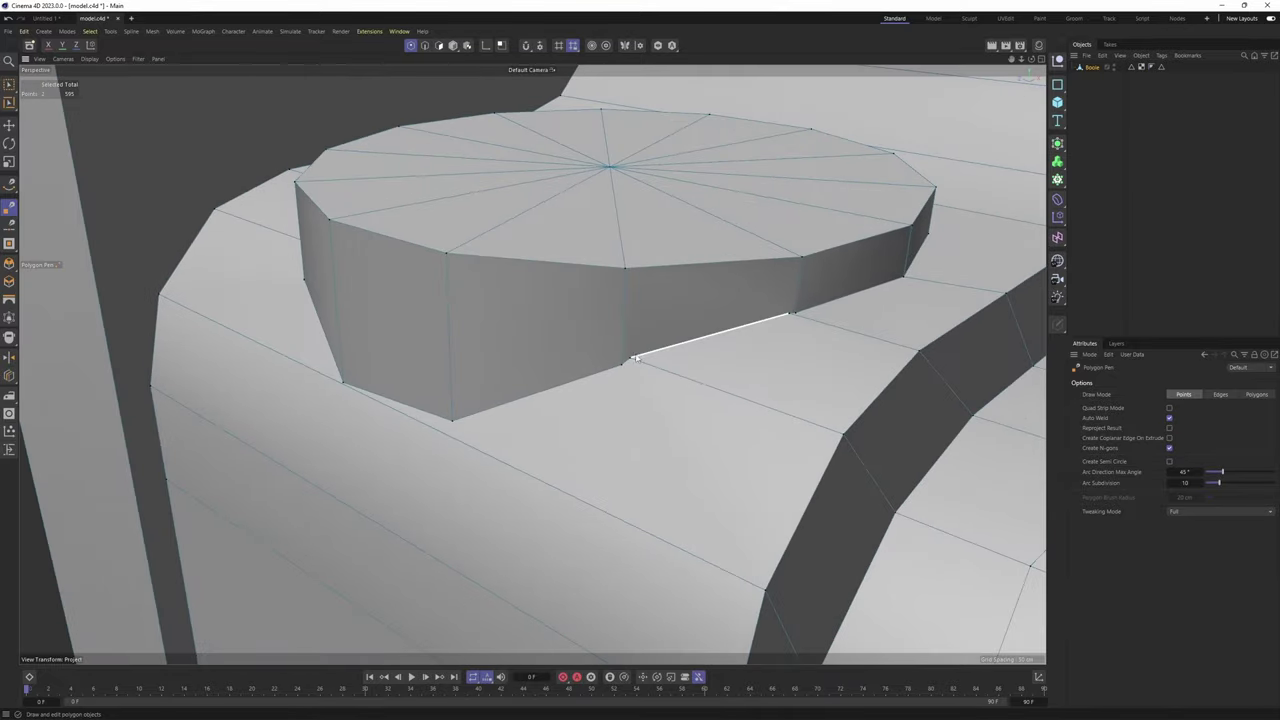
scroll(622, 368, up, 5)
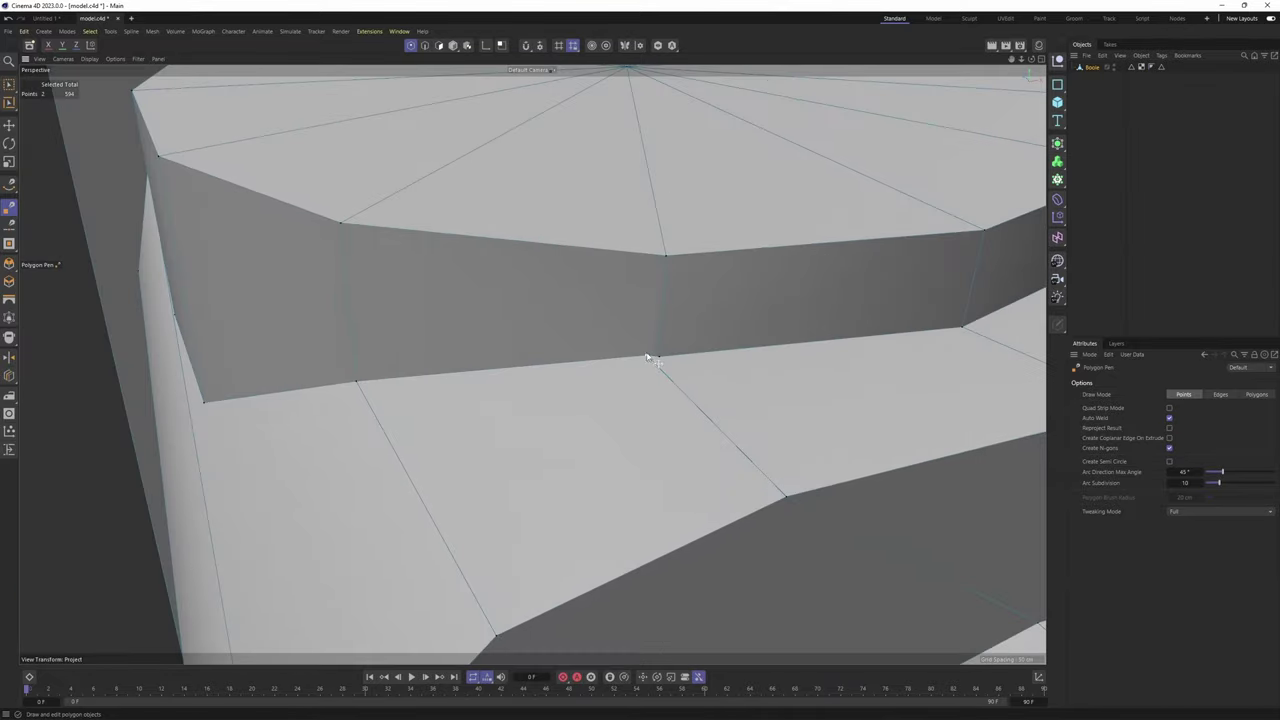
drag(659, 358, 659, 357)
Cut an edge from the side disc's front base corner across the body's top and down to the front block's edge
scroll(659, 358, down, 4)
alt+drag(531, 363, 509, 406)
scroll(534, 377, down, 2)
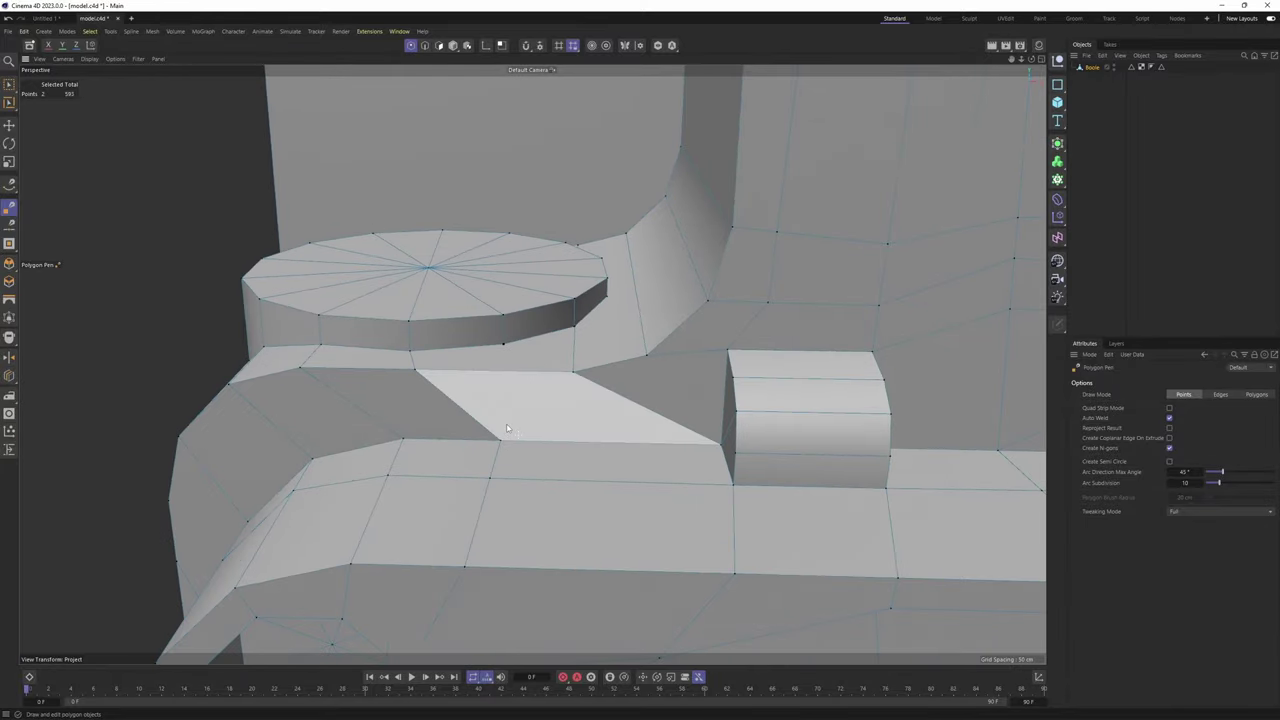
click(500, 441)
Cut two edges from the side disc's lowest base corners down the rounded side wall to the horizontal edge below
alt+drag(640, 352, 506, 434)
scroll(530, 350, down, 1)
scroll(600, 370, up, 4)
alt+drag(618, 350, 517, 265)
scroll(628, 393, down, 2)
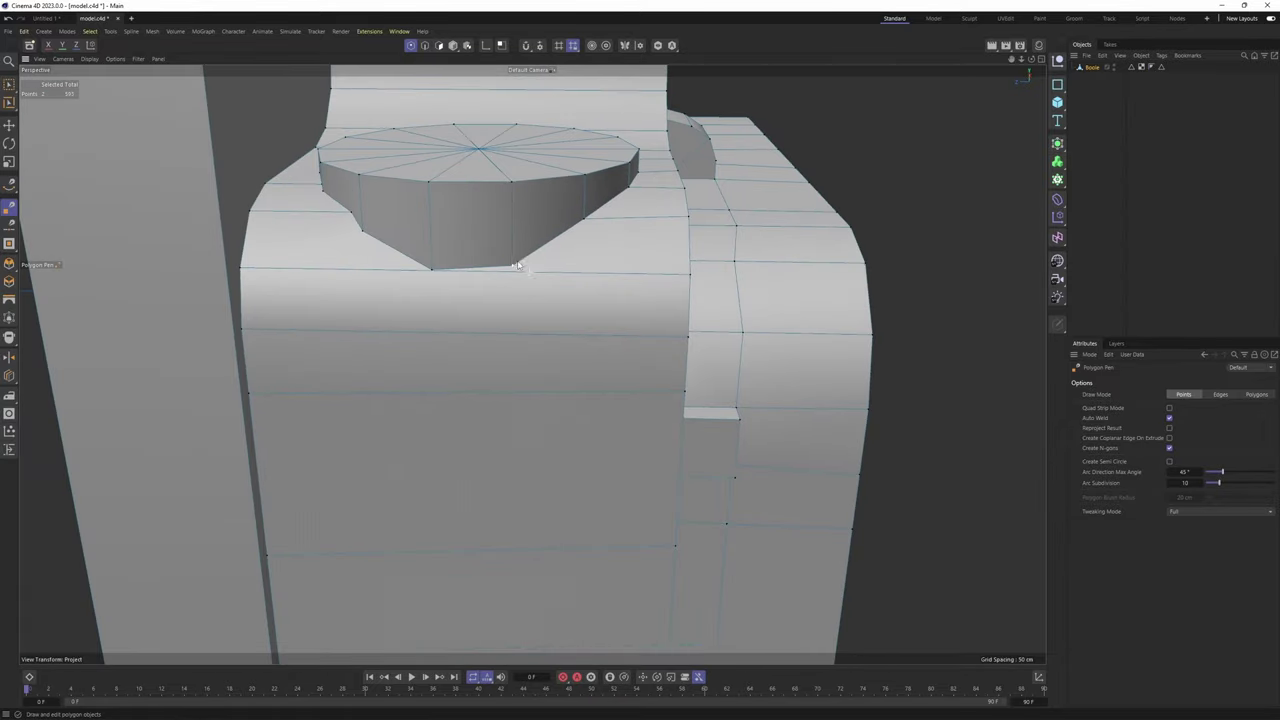
click(513, 267)
click(516, 550)
alt+middle_drag(516, 550, 584, 486)
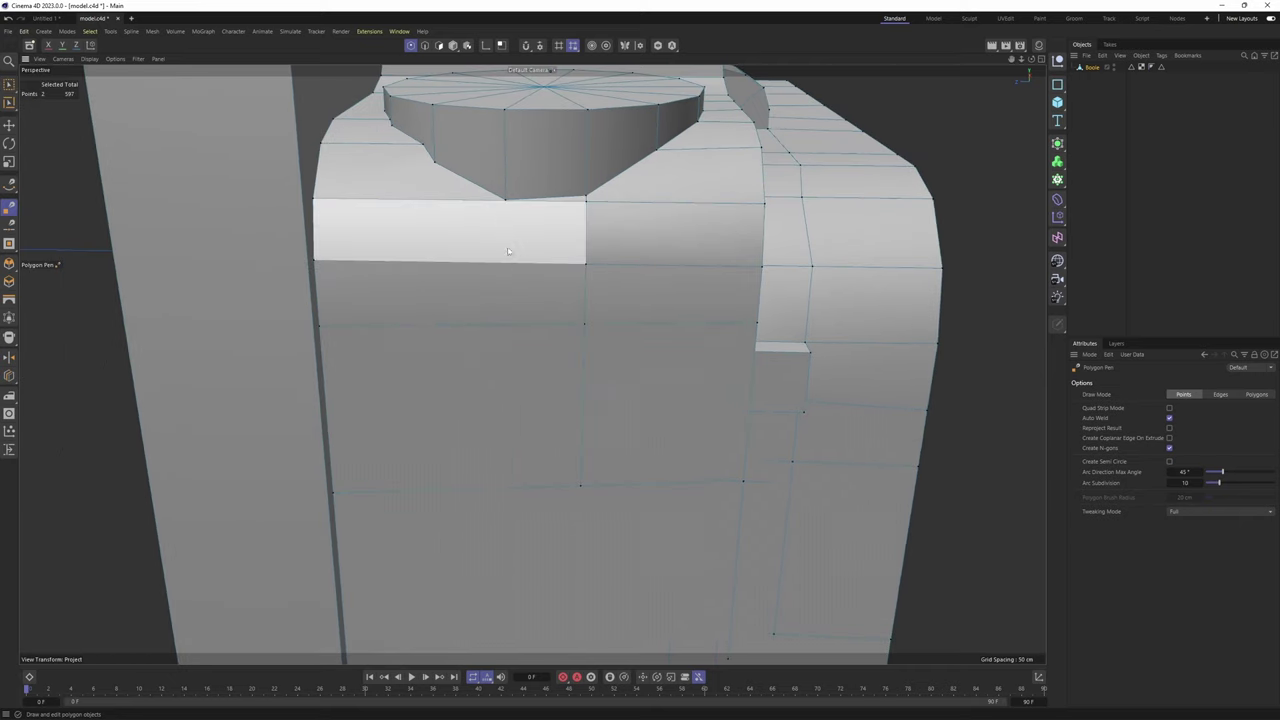
click(506, 201)
click(507, 487)
Weld the duplicate points beside the side disc's two lowest base corners onto those corners
scroll(602, 190, up, 2)
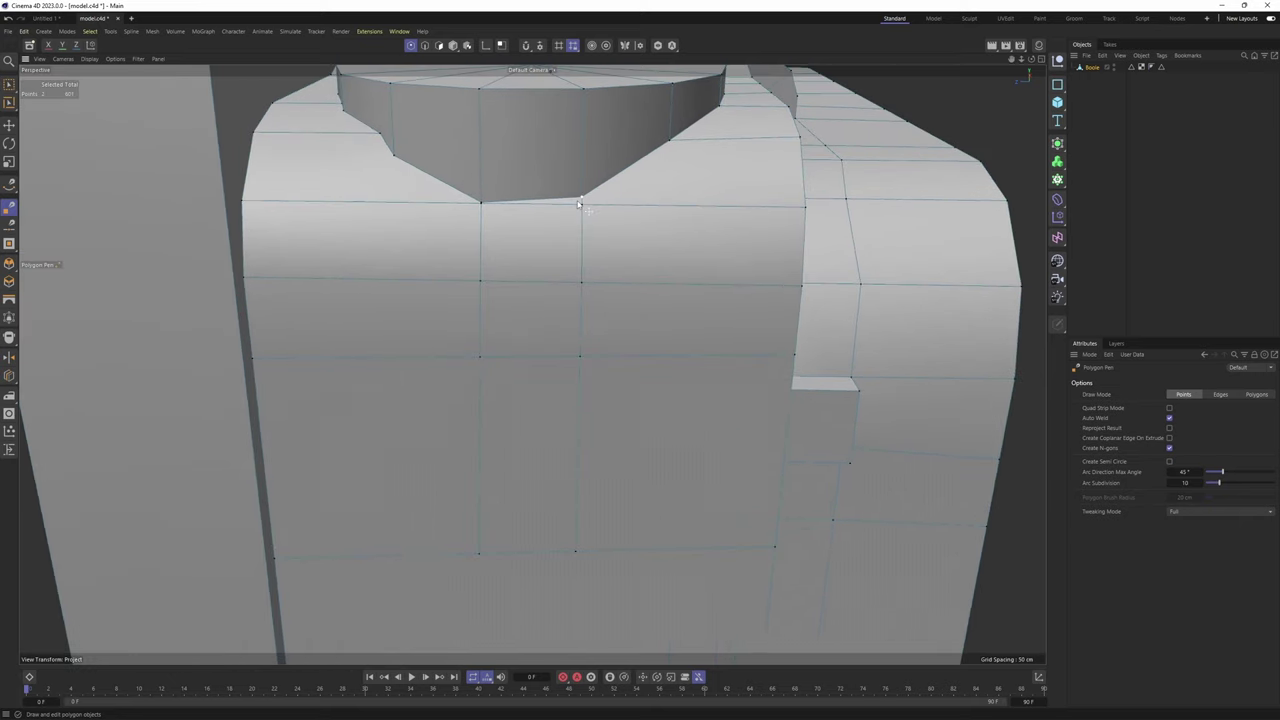
scroll(483, 206, up, 2)
drag(486, 207, 483, 204)
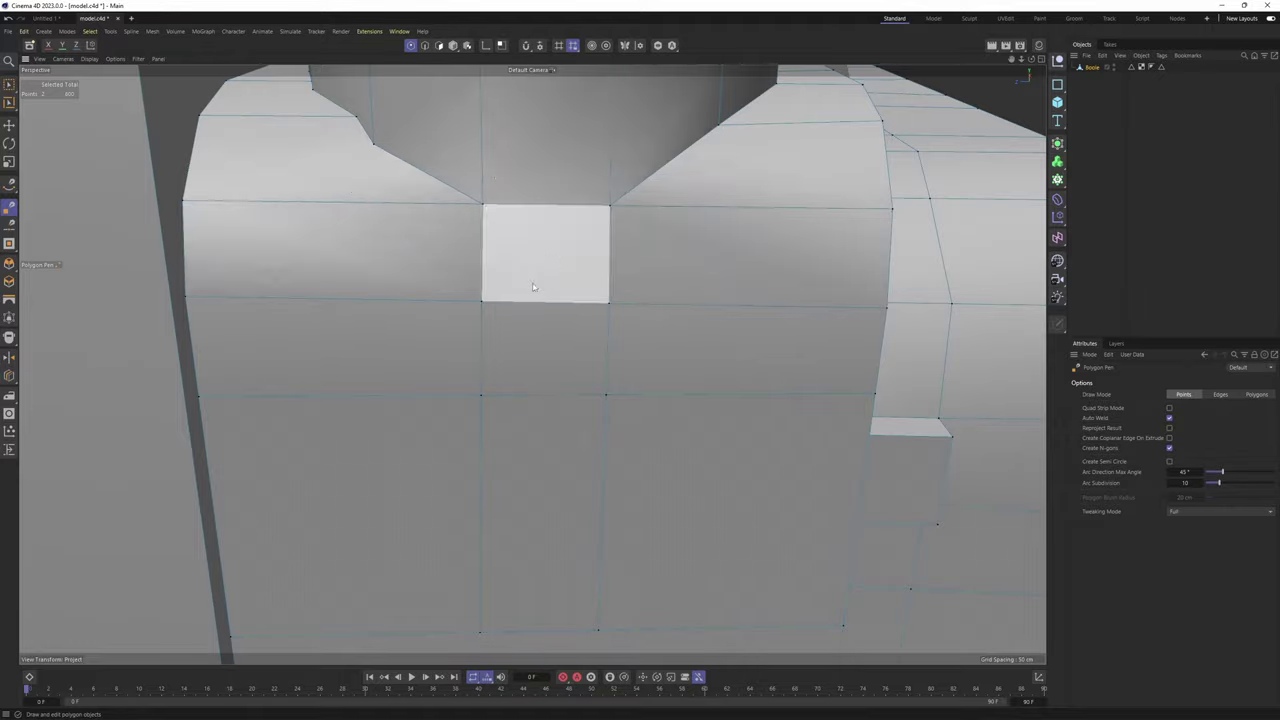
scroll(531, 286, down, 5)
alt+drag(500, 385, 450, 430)
alt+drag(545, 345, 586, 337)
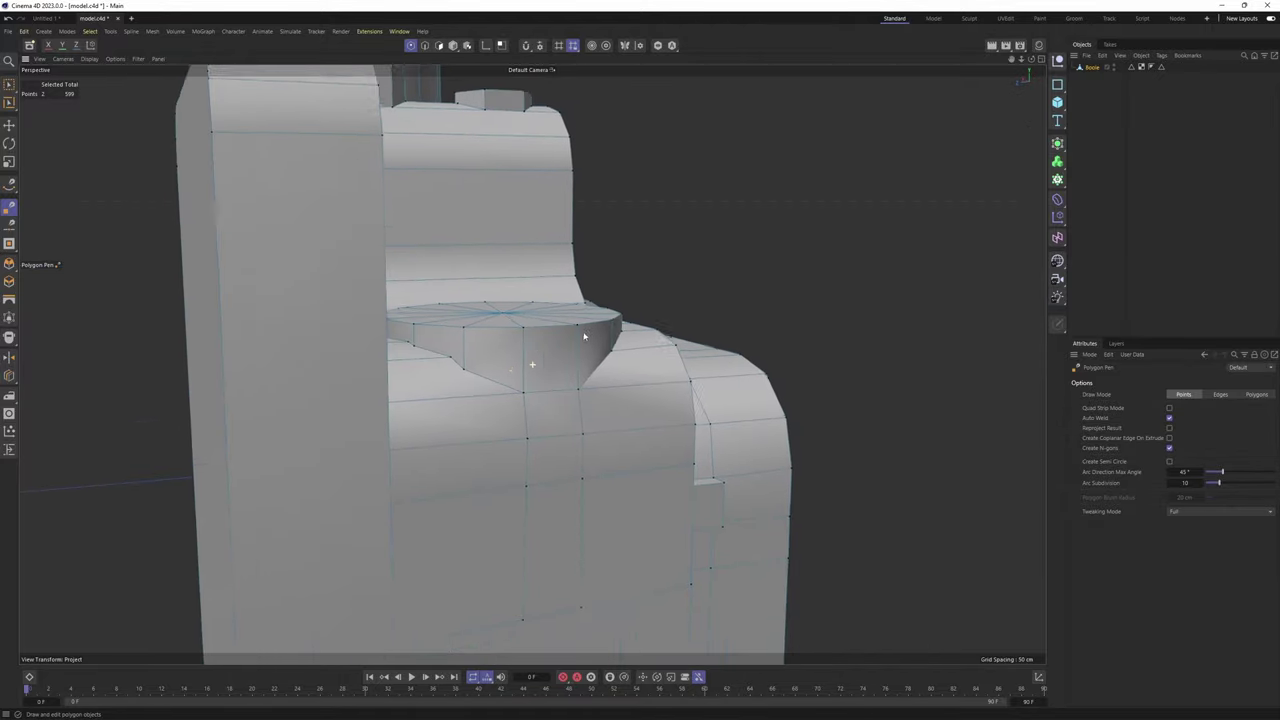
Weld the remaining stray points beside the side disc's rear base corners onto the corners
mouse_move(486, 318)
alt+mouse_down()
mouse_move(472, 384)
mouse_move(487, 363)
alt+mouse_up()
scroll(467, 350, up, 4)
alt+middle_drag(487, 363, 543, 365)
alt+drag(543, 365, 577, 358)
alt+drag(543, 299, 551, 310)
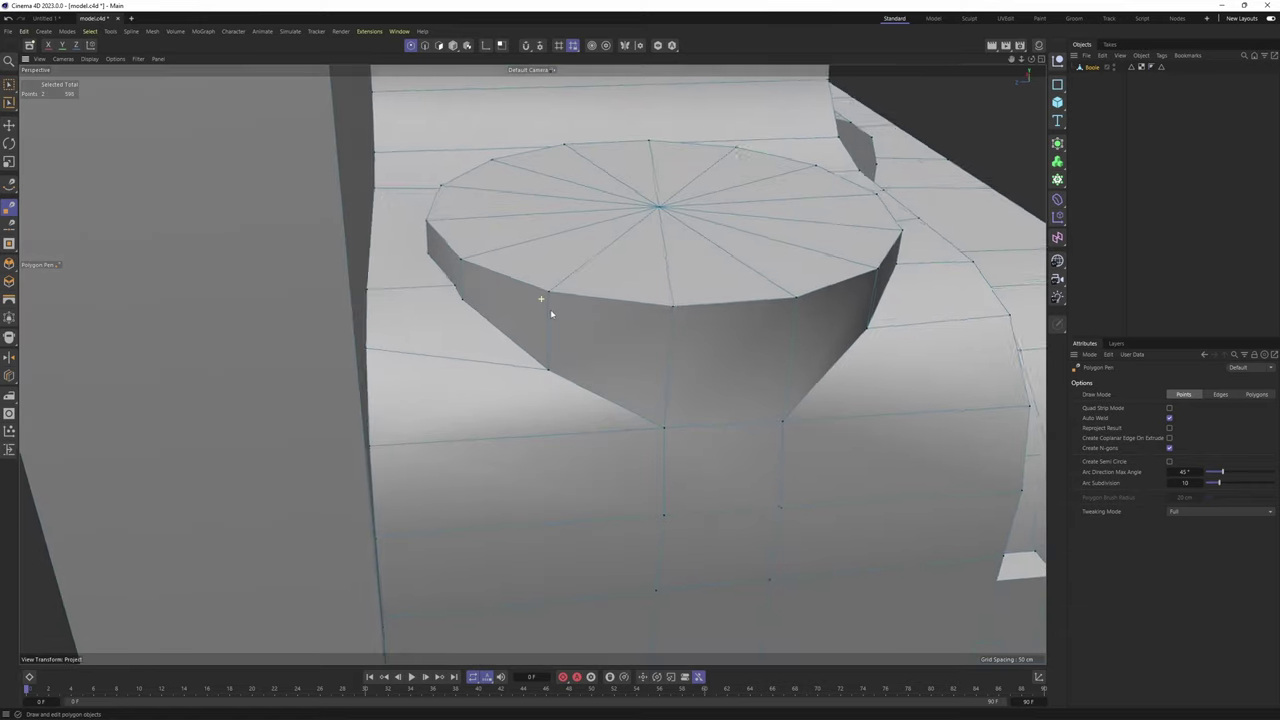
alt+middle_drag(551, 310, 570, 360)
alt+middle_drag(668, 283, 534, 329)
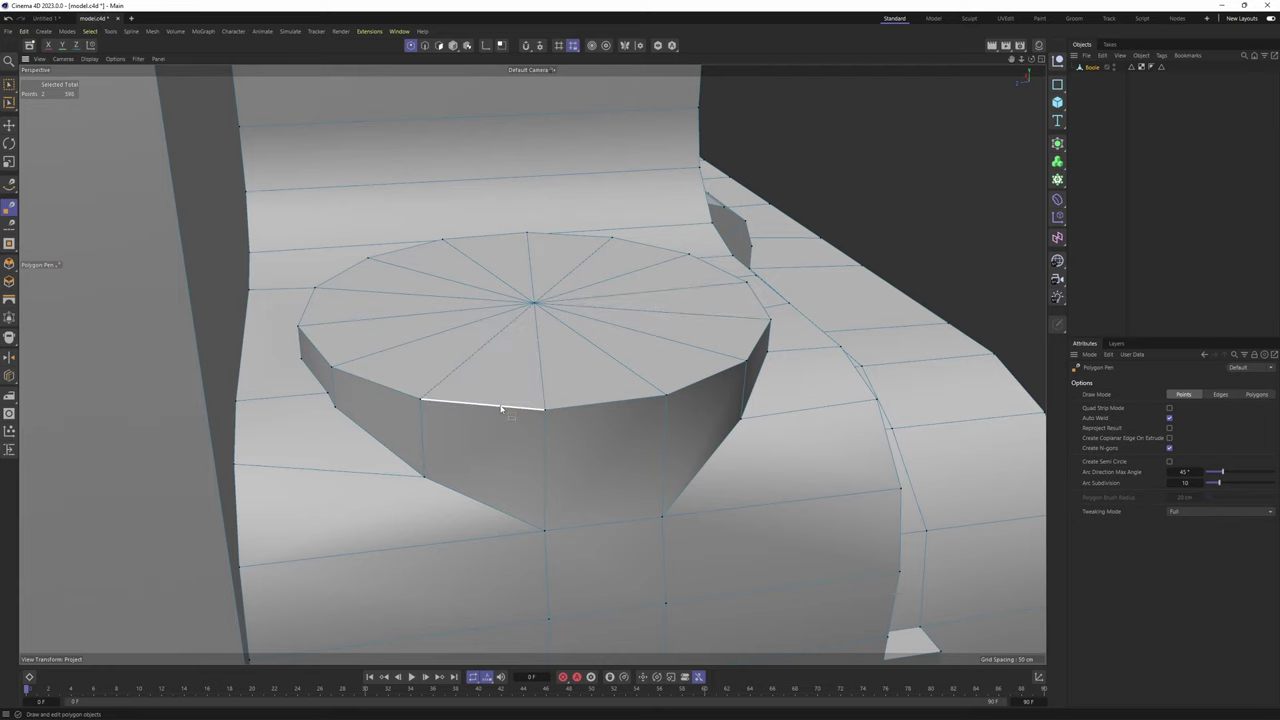
alt+drag(504, 384, 541, 348)
alt+drag(424, 354, 458, 446)
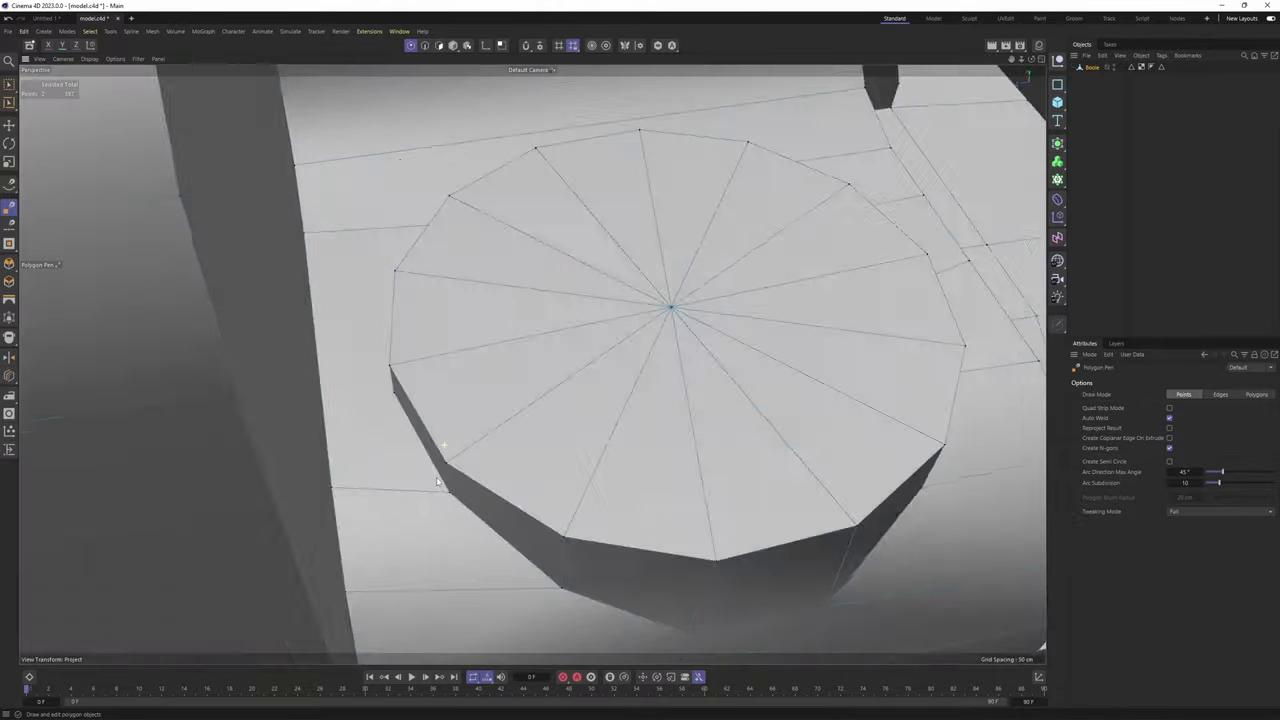
Cut edges from the side disc's rear base corners straight across the body's top to its rear edge
alt+middle_drag(450, 340, 529, 430)
alt+drag(529, 430, 585, 335)
click(505, 430)
click(422, 407)
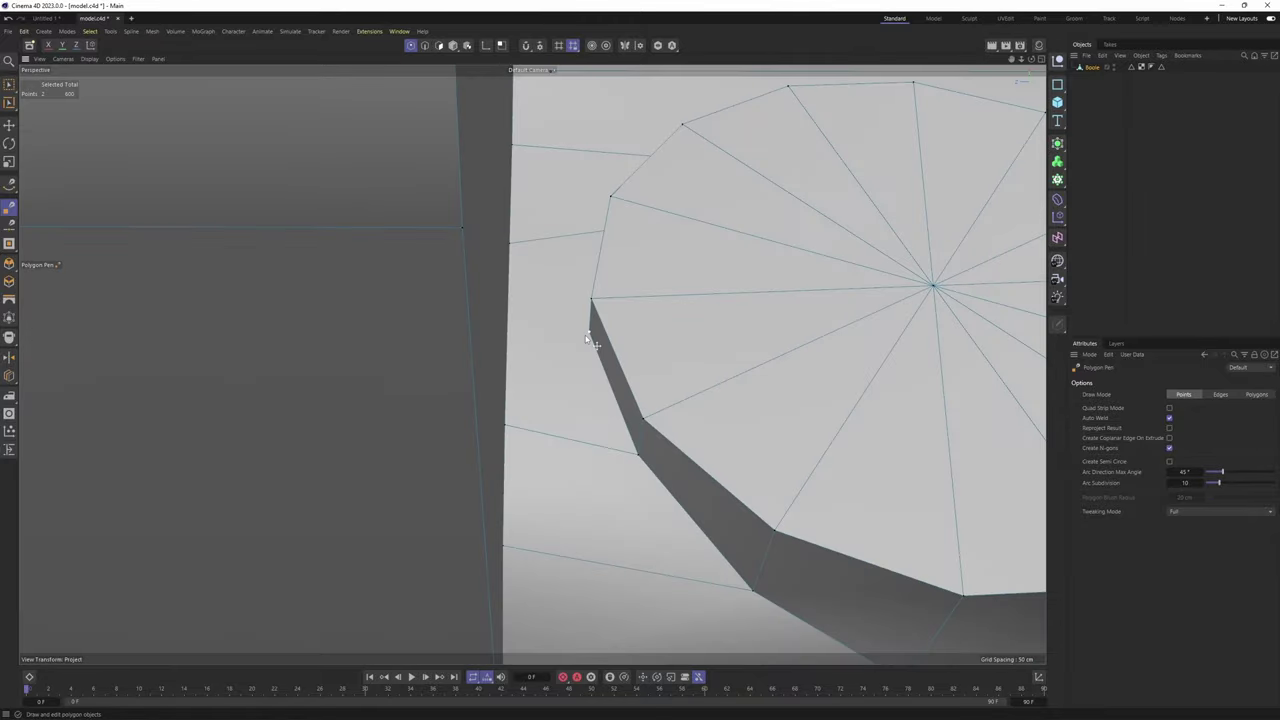
click(511, 333)
Cut edges from both hexagonal buttons' base corners down the curved wall to the fillet above the side disc
scroll(511, 333, down, 6)
alt+drag(545, 376, 474, 436)
alt+middle_drag(645, 372, 573, 441)
alt+drag(573, 441, 735, 445)
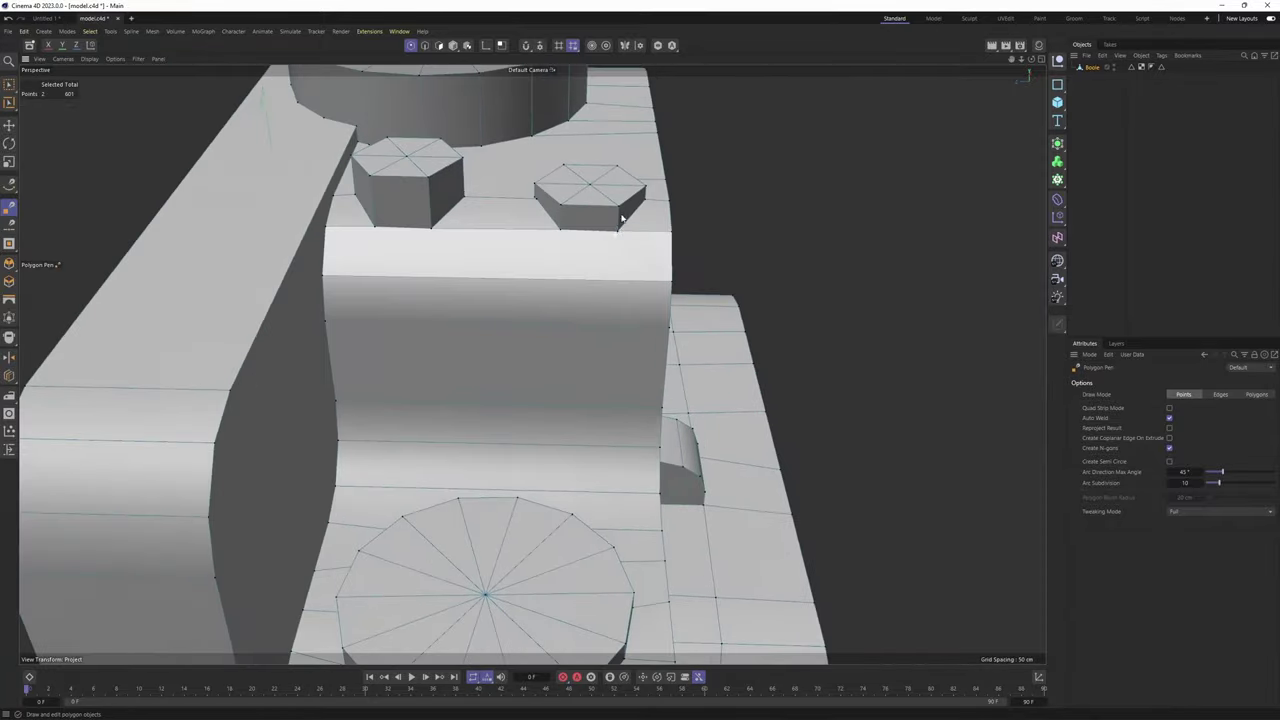
scroll(623, 214, up, 4)
alt+drag(590, 258, 577, 434)
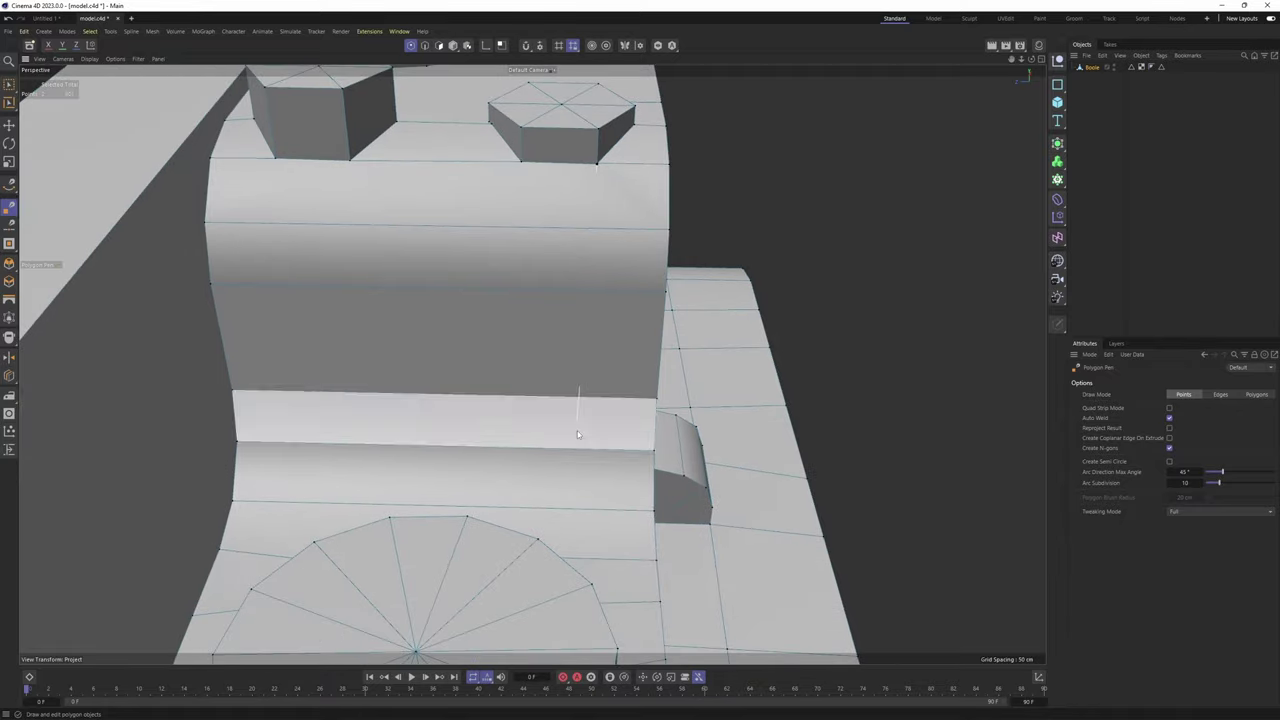
ctrl+click(589, 509)
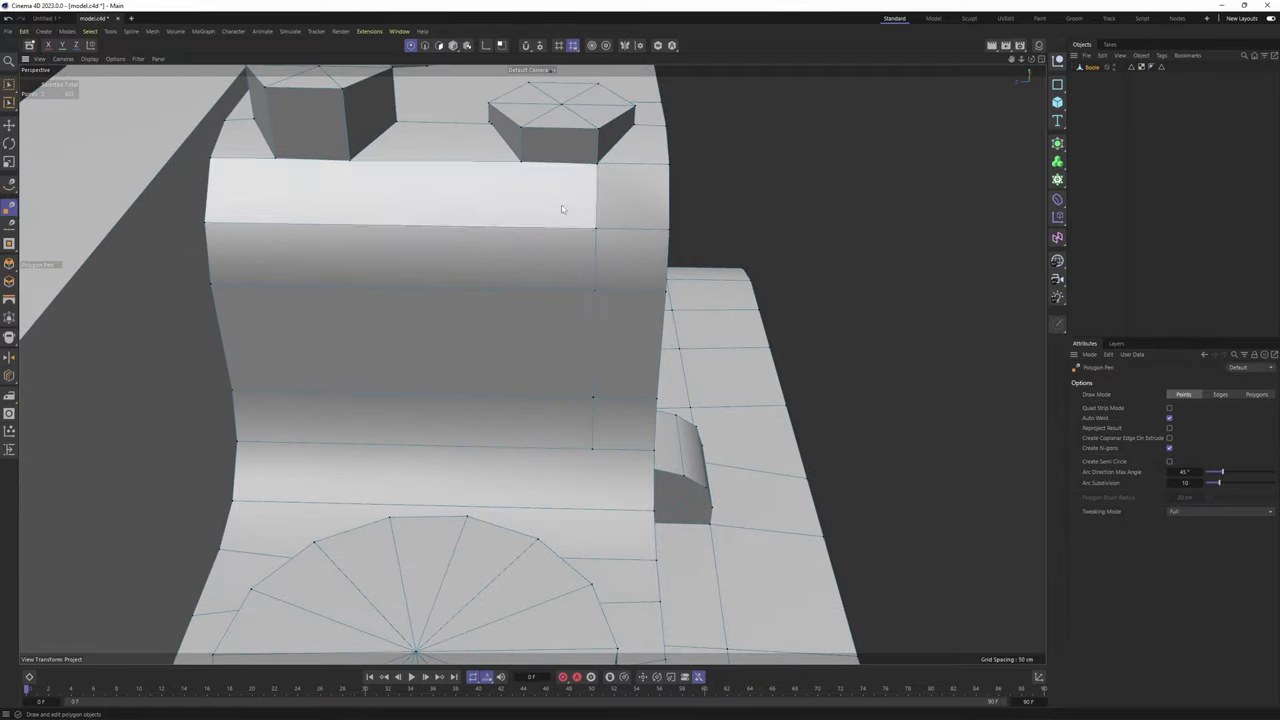
click(525, 449)
alt+middle_drag(443, 285, 608, 294)
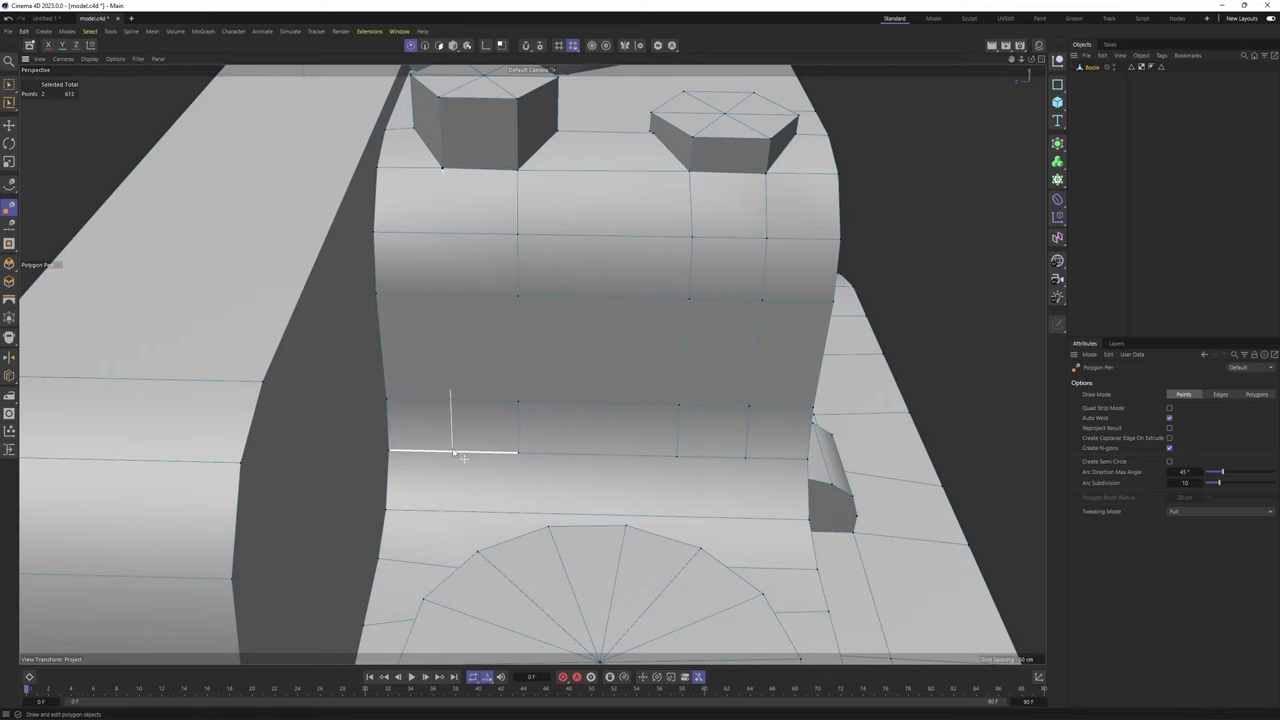
click(453, 453)
Weld the stray points beside the hexagonal buttons' base corners onto the corners, and undo the weld that distorts the shorter button
scroll(500, 173, up, 5)
alt+middle_drag(534, 140, 552, 351)
alt+drag(552, 351, 549, 334)
scroll(547, 337, up, 2)
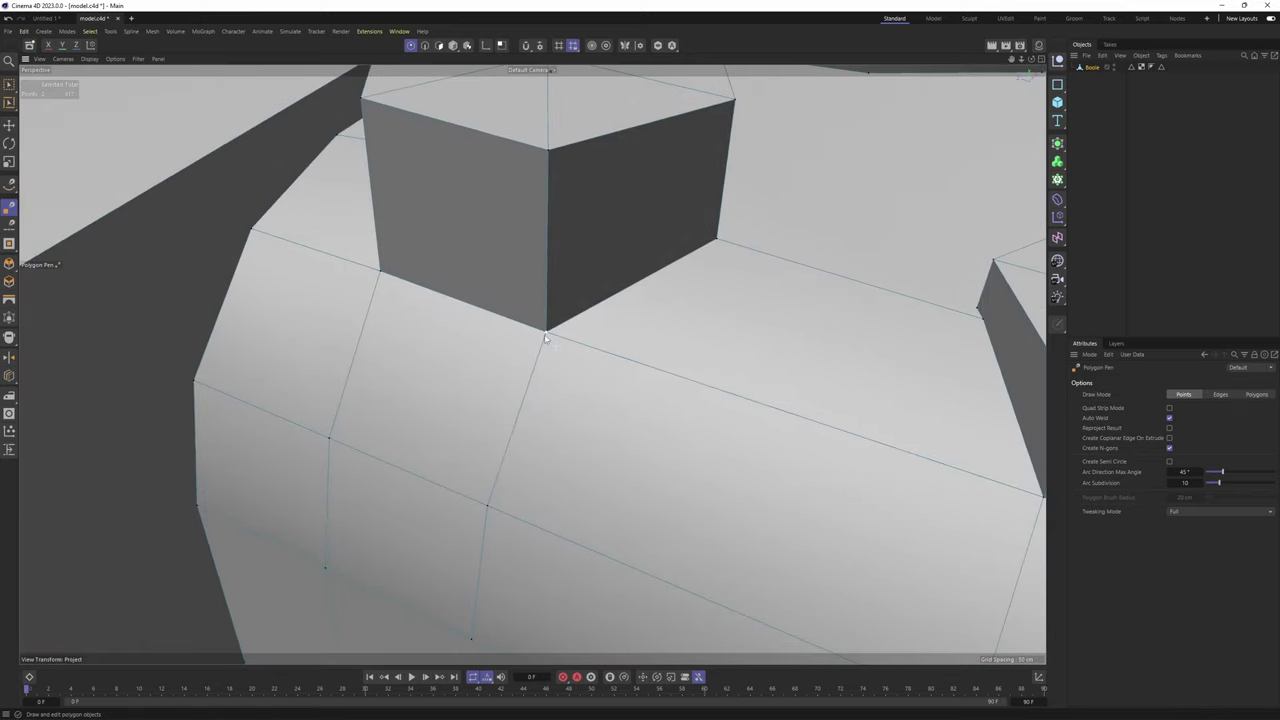
alt+middle_drag(996, 467, 614, 374)
scroll(614, 374, down, 3)
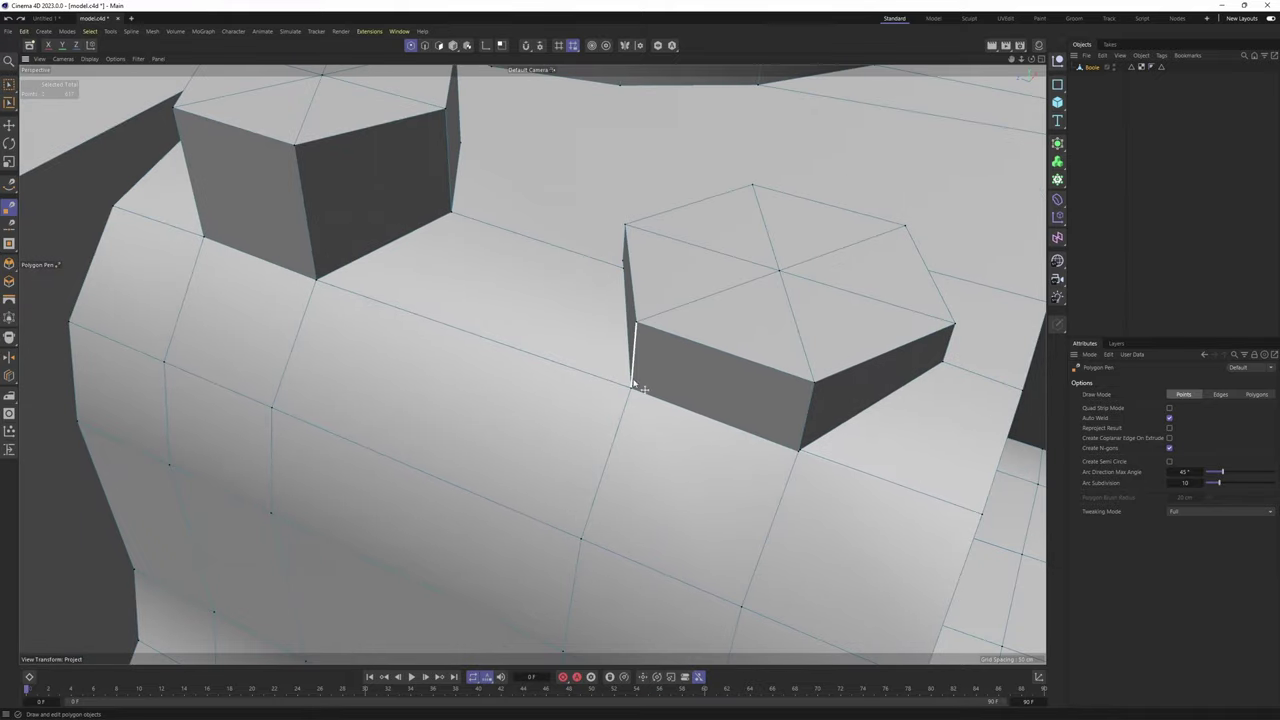
alt+drag(802, 443, 629, 418)
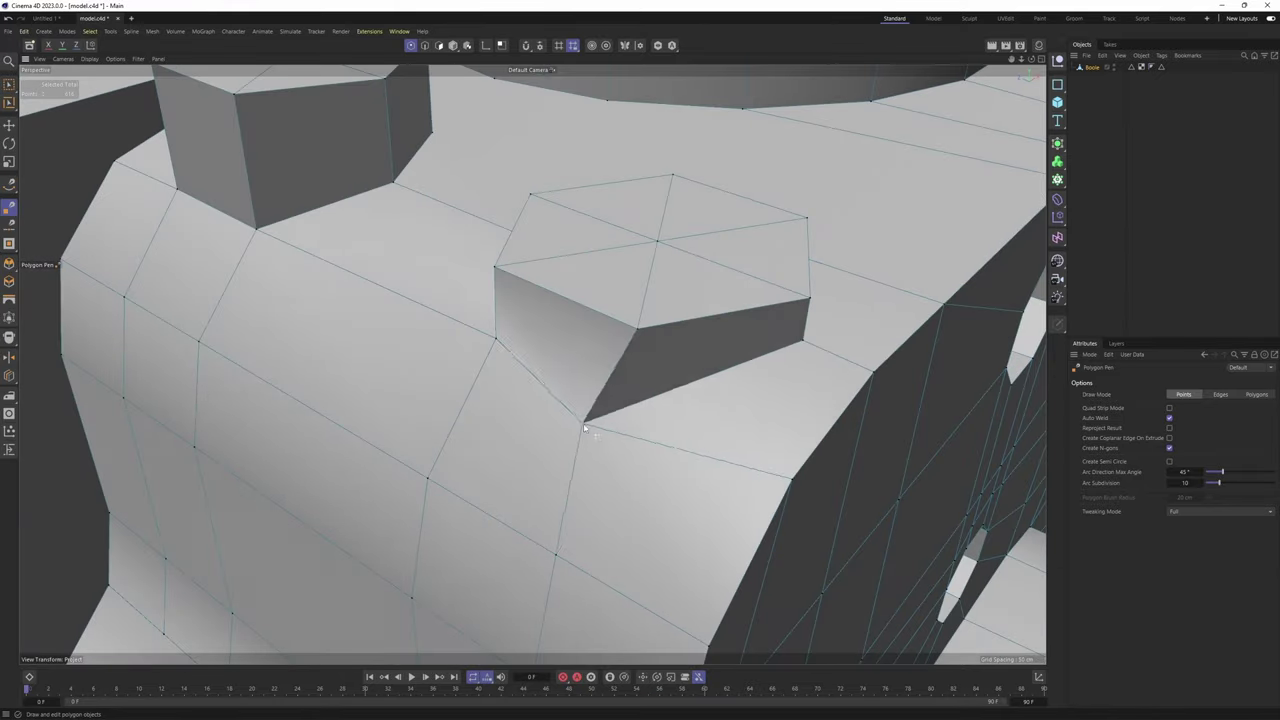
key(ctrl+z)
Cut an edge from the frontmost wall cut's lower end across the fillet to the side disc's nearest base corner
alt+drag(728, 371, 506, 363)
scroll(506, 363, down, 3)
mouse_move(614, 363)
alt+mouse_down()
mouse_move(421, 364)
mouse_move(614, 363)
alt+mouse_up()
scroll(614, 363, down, 5)
scroll(551, 437, up, 4)
alt+drag(551, 437, 646, 437)
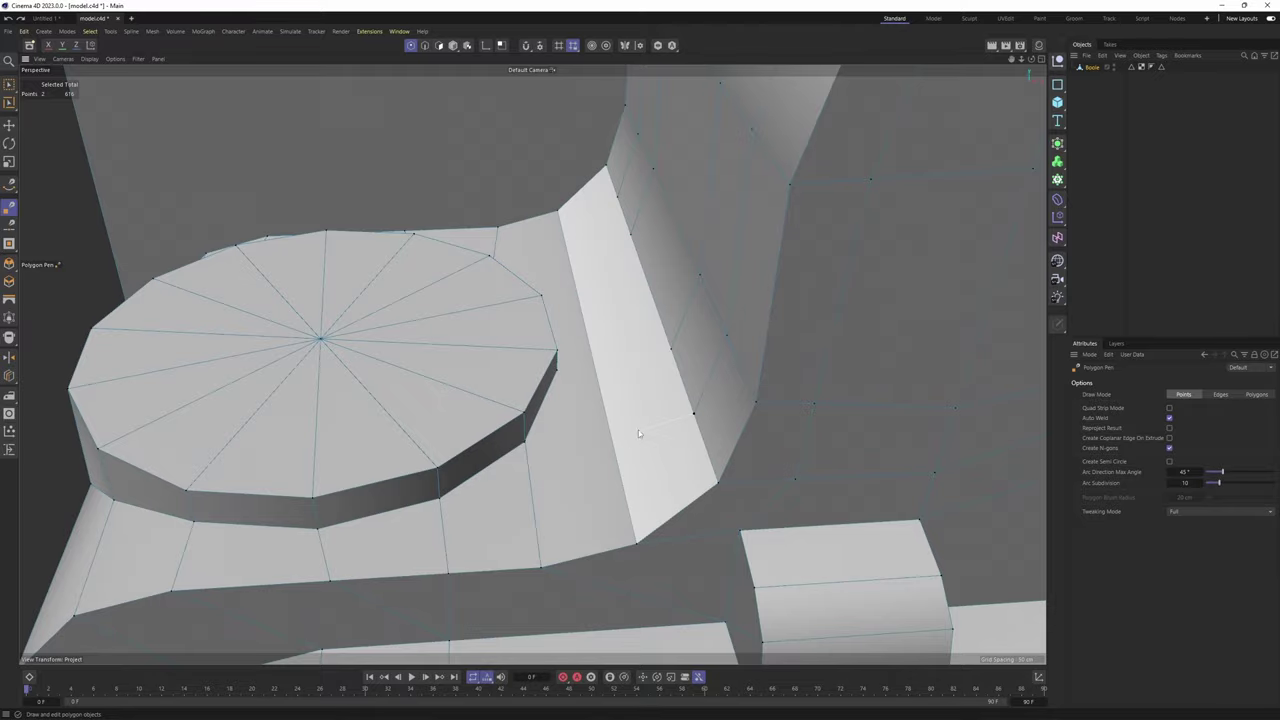
Continue the remaining wall cuts across the fillet to the side disc's other adjacent base corners
alt+drag(634, 384, 604, 382)
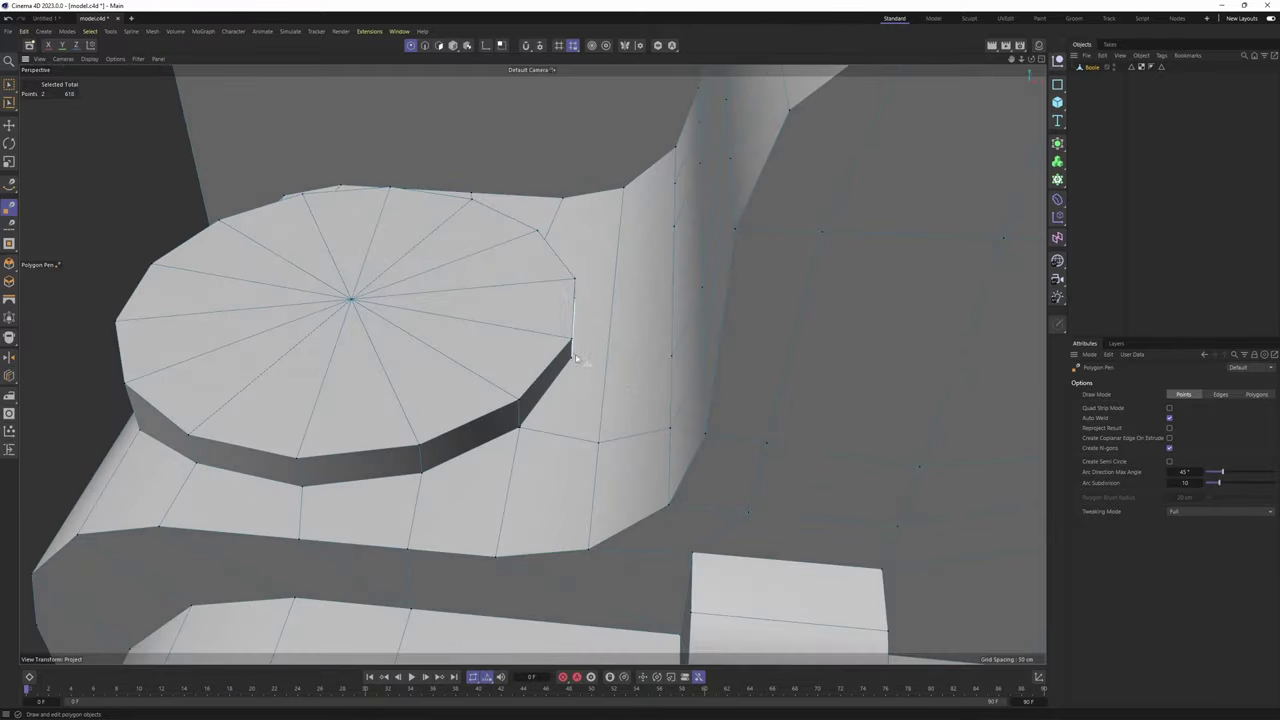
alt+drag(666, 329, 449, 343)
click(451, 324)
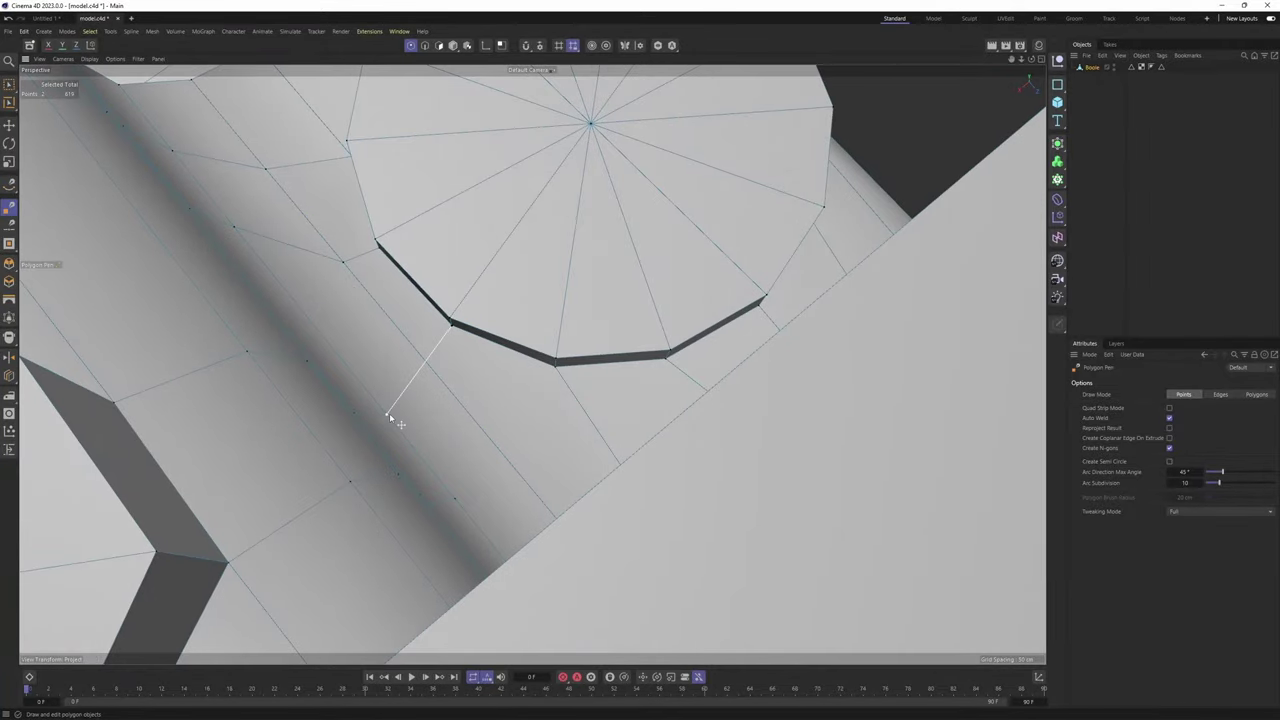
alt+drag(507, 432, 502, 470)
scroll(526, 374, down, 5)
Weld the stray point on the shorter hexagonal button's base edge onto its adjacent corner
alt+middle_drag(502, 470, 547, 357)
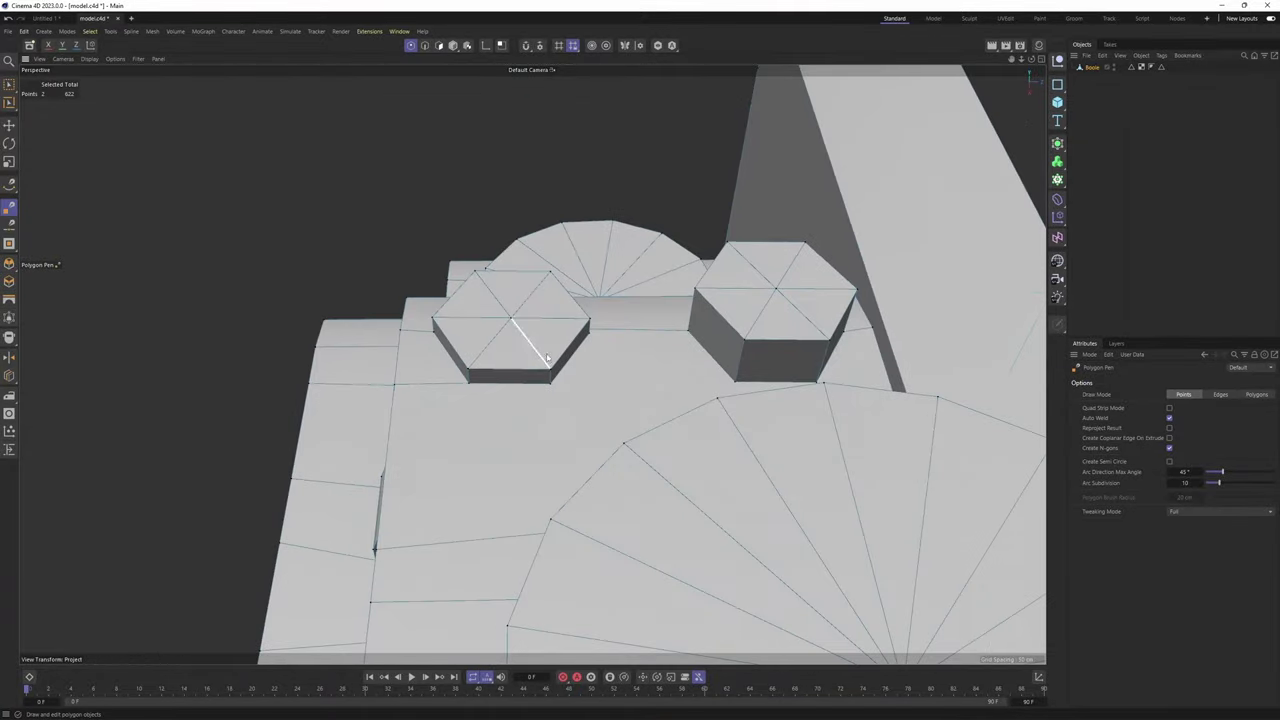
alt+drag(547, 357, 420, 320)
scroll(580, 377, up, 2)
scroll(450, 315, up, 3)
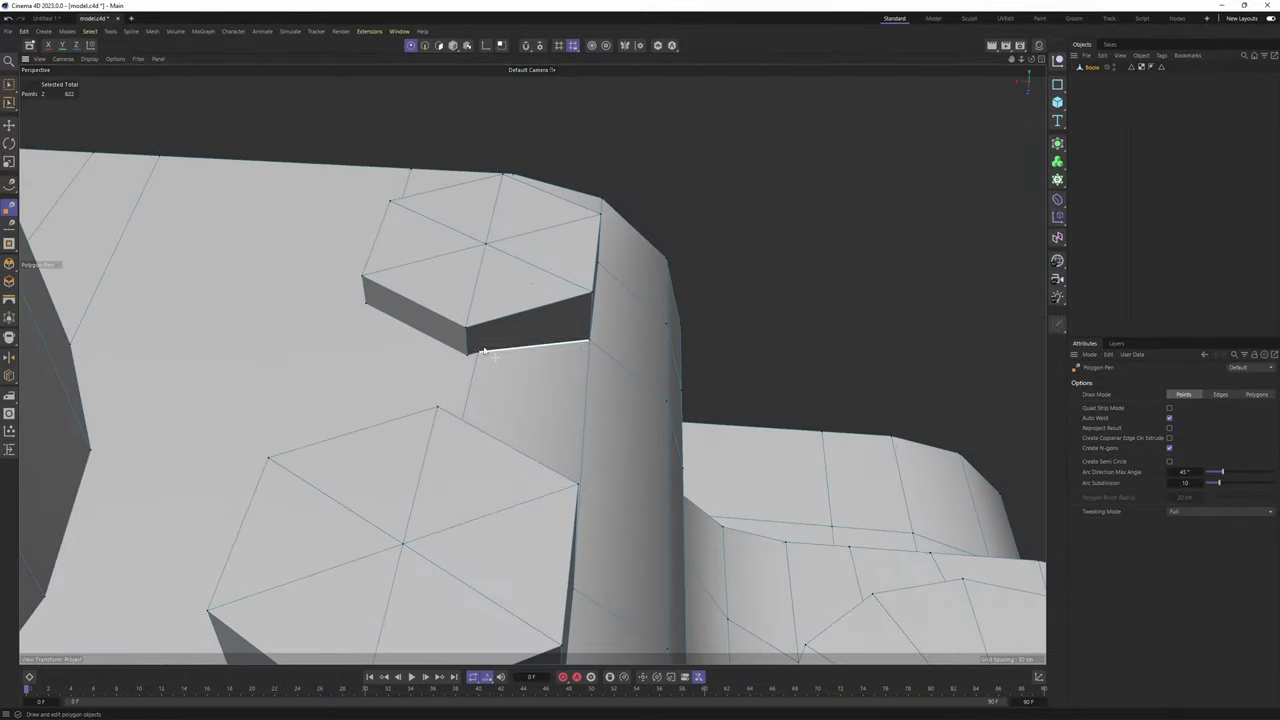
alt+drag(472, 357, 753, 297)
Cut an edge between the facing base corners of the two hexagonal buttons
scroll(650, 295, down, 4)
alt+drag(539, 317, 552, 282)
scroll(572, 220, down, 3)
scroll(500, 310, up, 4)
click(563, 290)
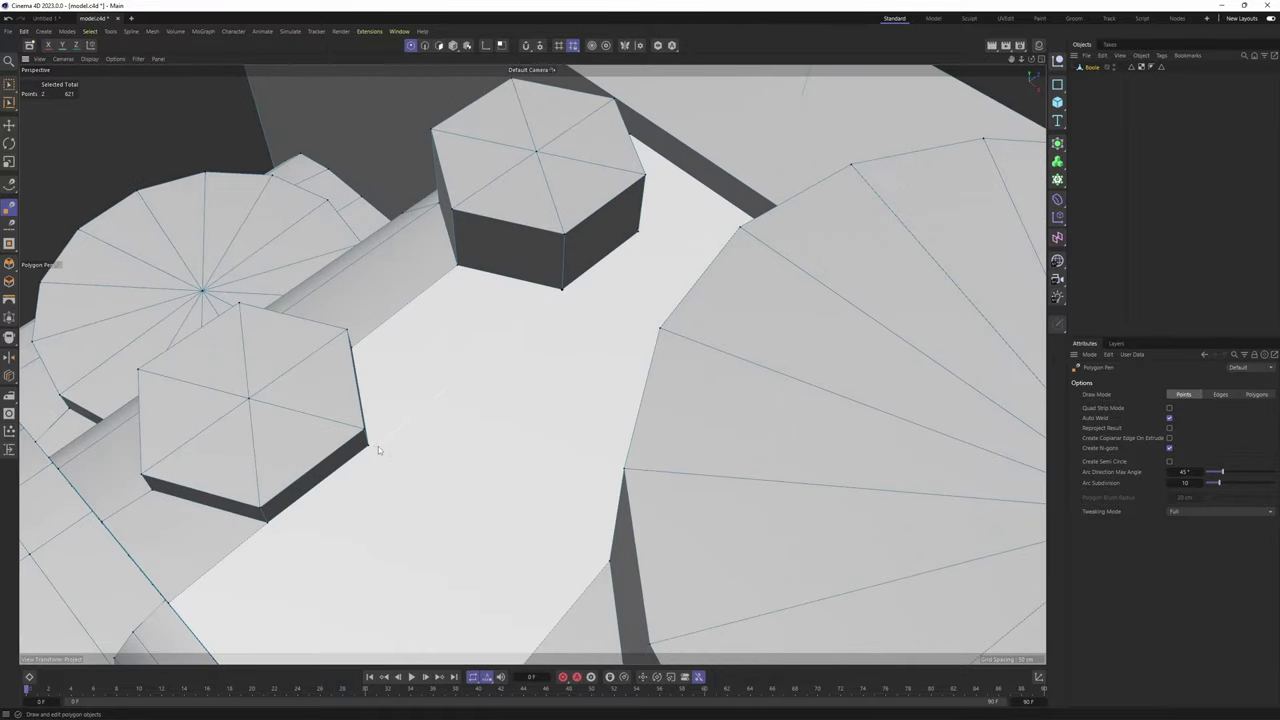
click(369, 446)
alt+middle_drag(369, 448, 476, 309)
scroll(476, 309, down, 2)
alt+drag(476, 309, 455, 316)
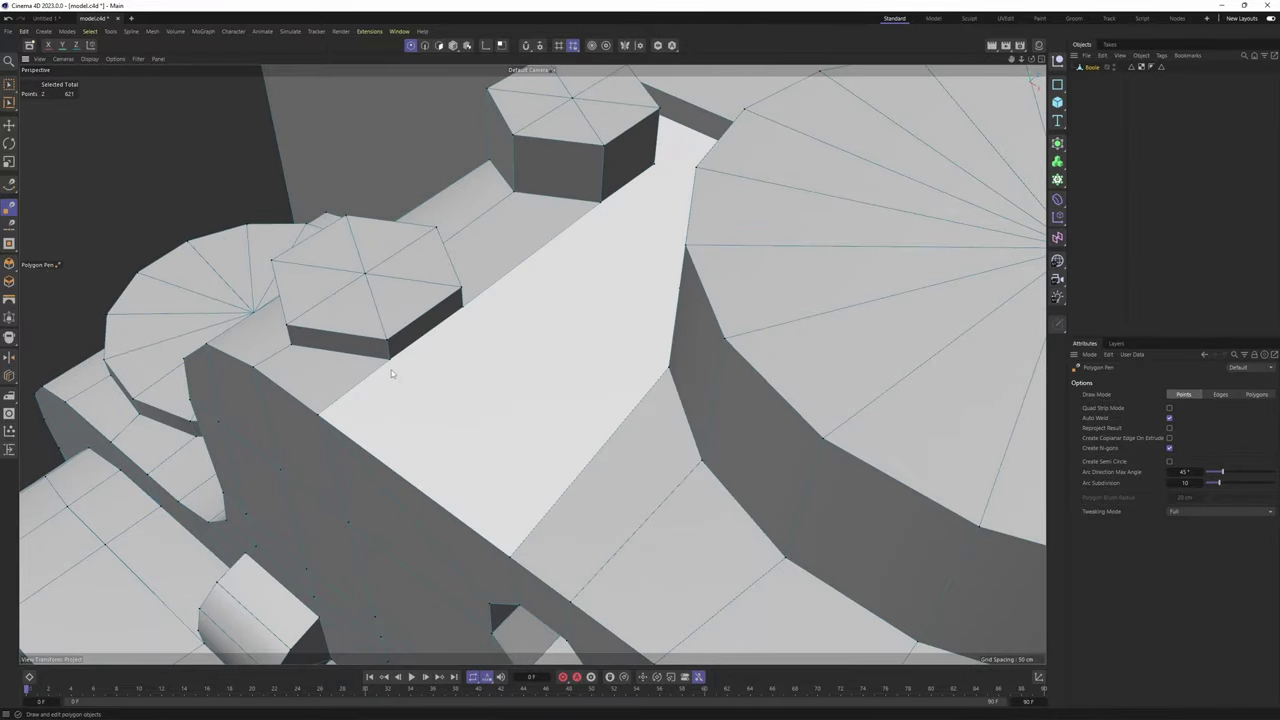
Cut edges from the shorter hexagonal button's two disc-facing base corners across the top face to the adjacent existing cut
click(390, 359)
click(559, 499)
click(462, 306)
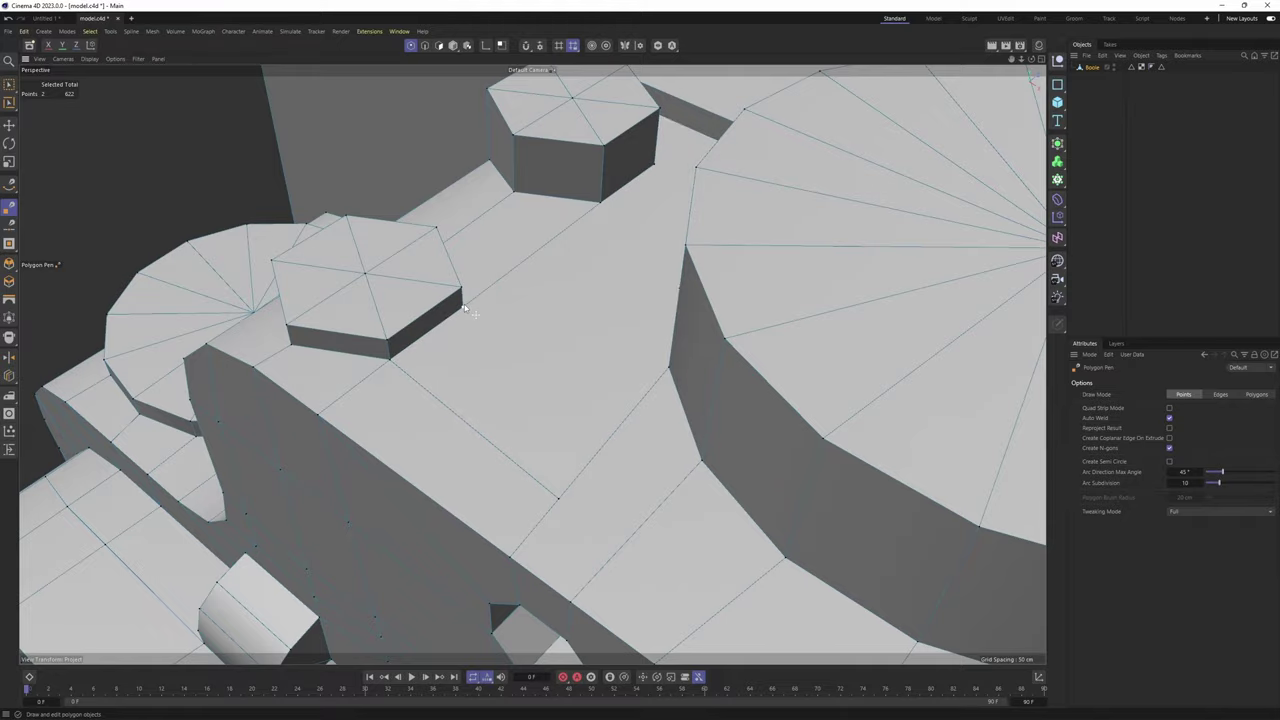
click(610, 437)
Weld the end of the shorter button's new cut nearest the large disc onto the disc's adjacent base corner
alt+middle_drag(574, 266, 532, 364)
alt+drag(532, 364, 643, 454)
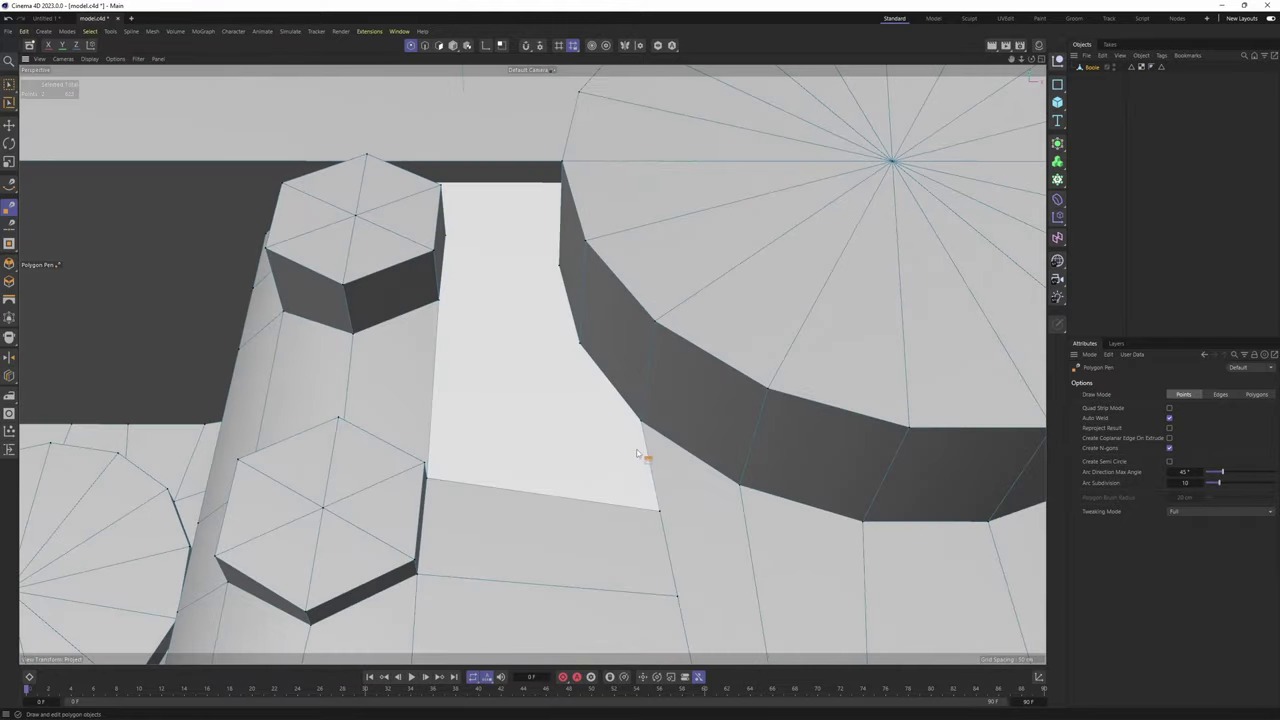
drag(657, 508, 638, 424)
alt+drag(540, 412, 590, 355)
scroll(520, 310, up, 3)
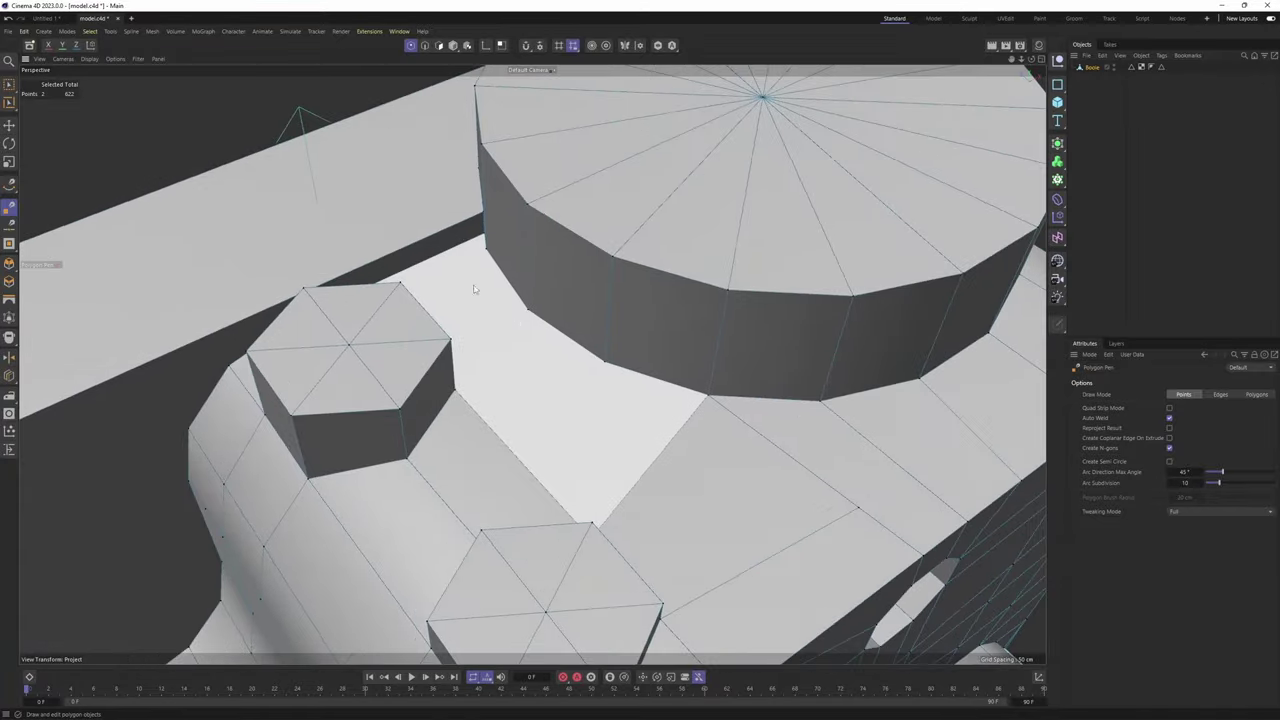
Cut edges from the taller hexagonal button's two disc-facing base corners to the large disc's neighbouring base corners
alt+drag(477, 289, 523, 321)
scroll(410, 331, up, 3)
alt+middle_drag(531, 363, 650, 421)
alt+drag(597, 340, 636, 354)
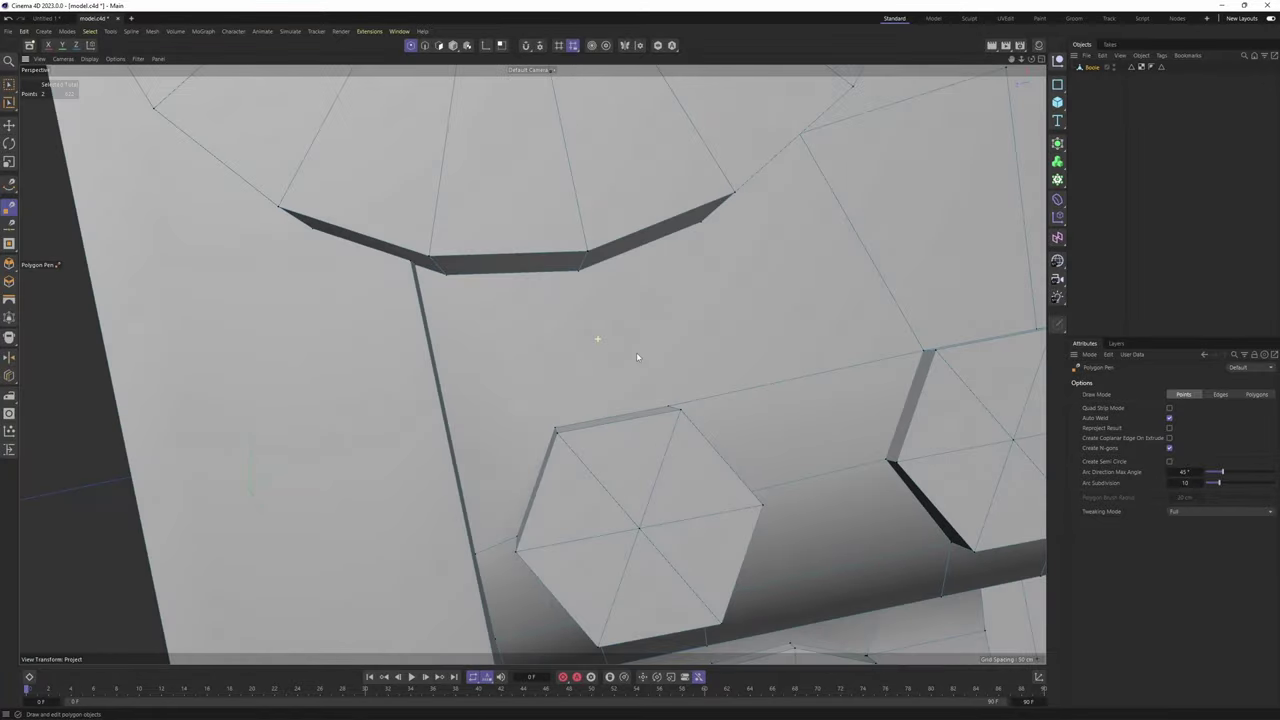
click(576, 276)
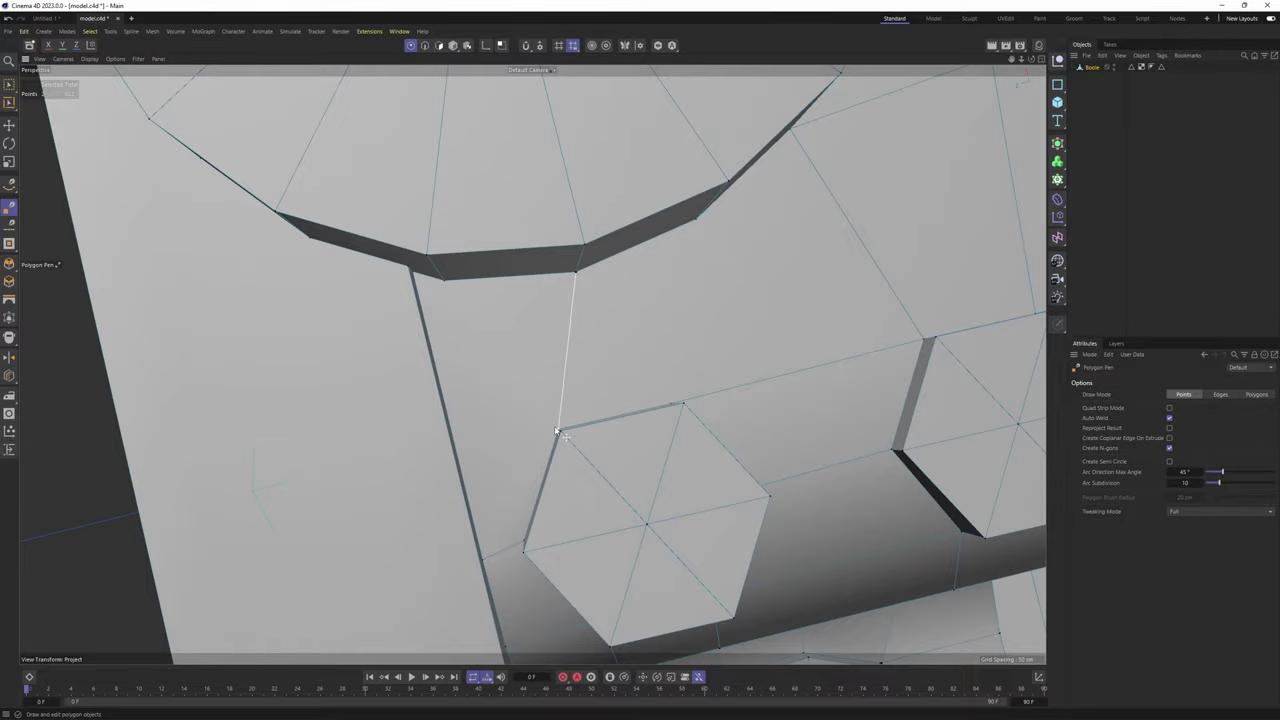
click(557, 431)
alt+middle_drag(593, 366, 531, 363)
alt+drag(531, 363, 456, 411)
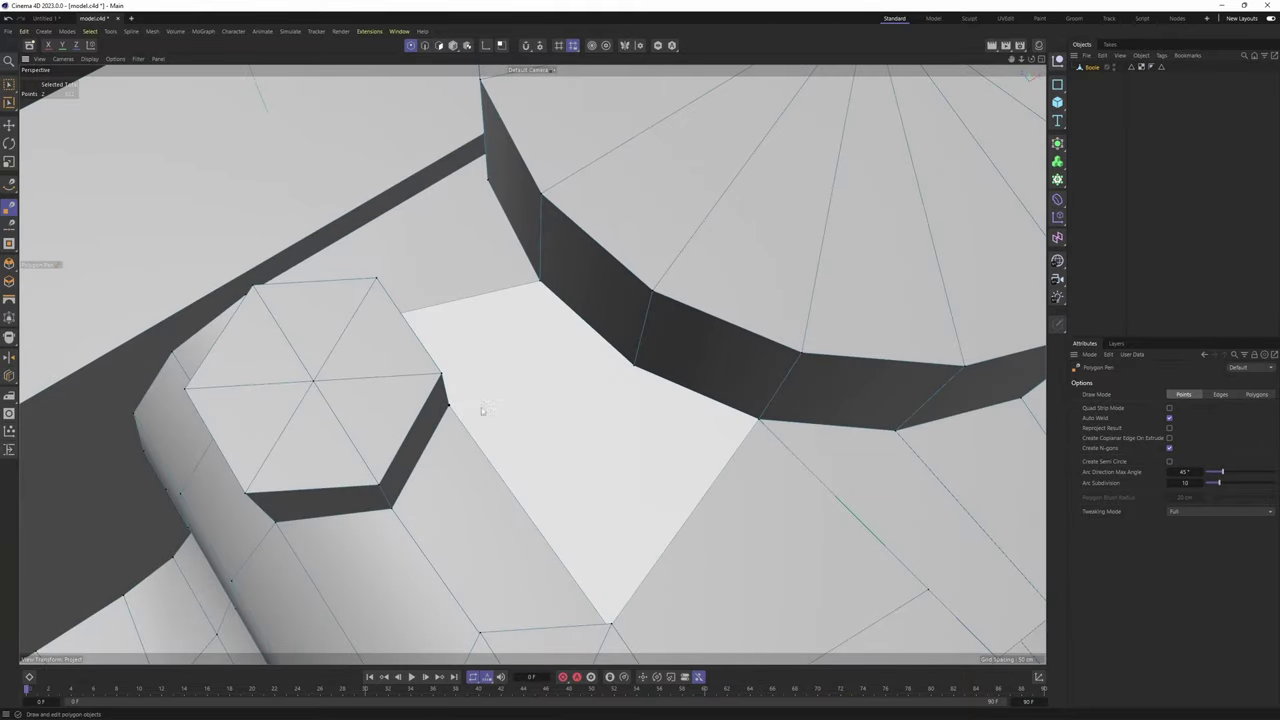
click(449, 405)
click(634, 365)
Examine the top faces between the hexagonal buttons and the large disc for missing edge connections
scroll(634, 367, down, 5)
alt+middle_drag(630, 370, 516, 360)
alt+drag(516, 360, 509, 331)
scroll(458, 234, down, 2)
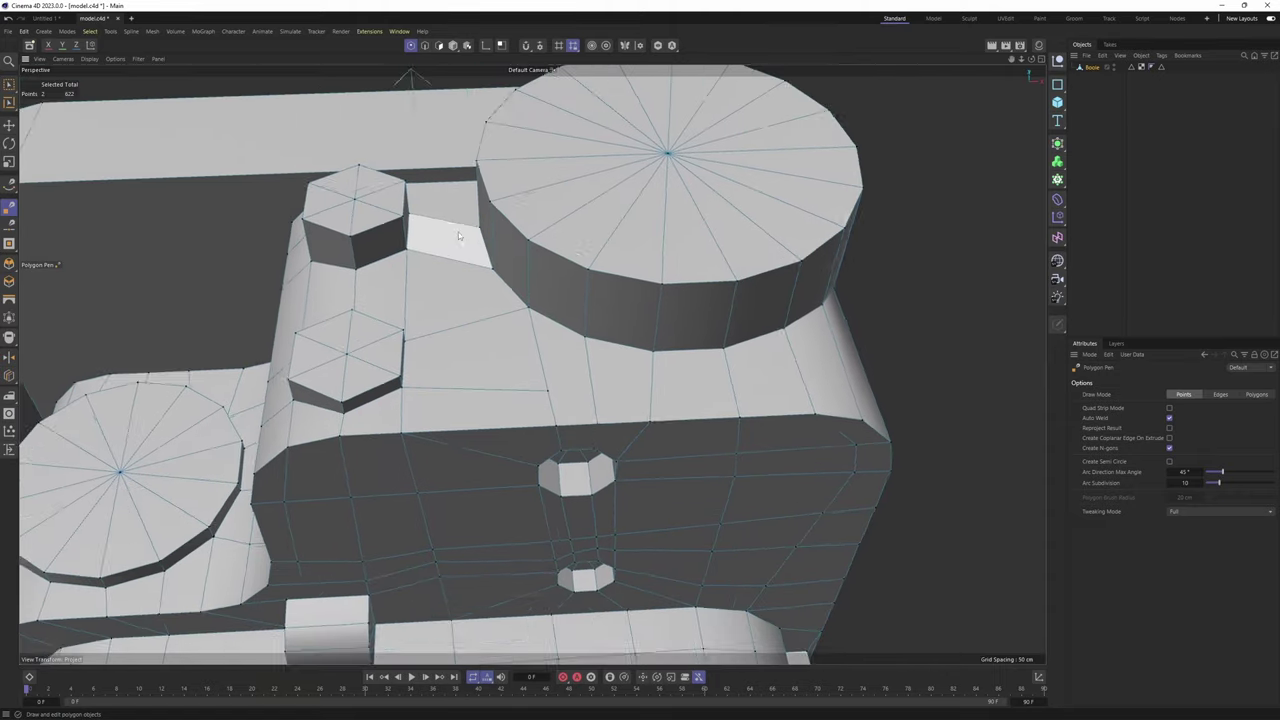
alt+drag(458, 234, 520, 230)
alt+middle_drag(410, 352, 531, 363)
mouse_move(586, 147)
alt+mouse_down()
mouse_move(626, 158)
mouse_move(577, 155)
alt+mouse_up()
scroll(571, 180, up, 4)
scroll(580, 206, up, 4)
alt+middle_drag(589, 220, 540, 295)
alt+drag(549, 242, 462, 248)
Cut an edge from the taller hexagonal button's rear base to the top face's border beside the back plate
scroll(464, 246, down, 3)
alt+drag(571, 331, 497, 425)
scroll(490, 330, up, 3)
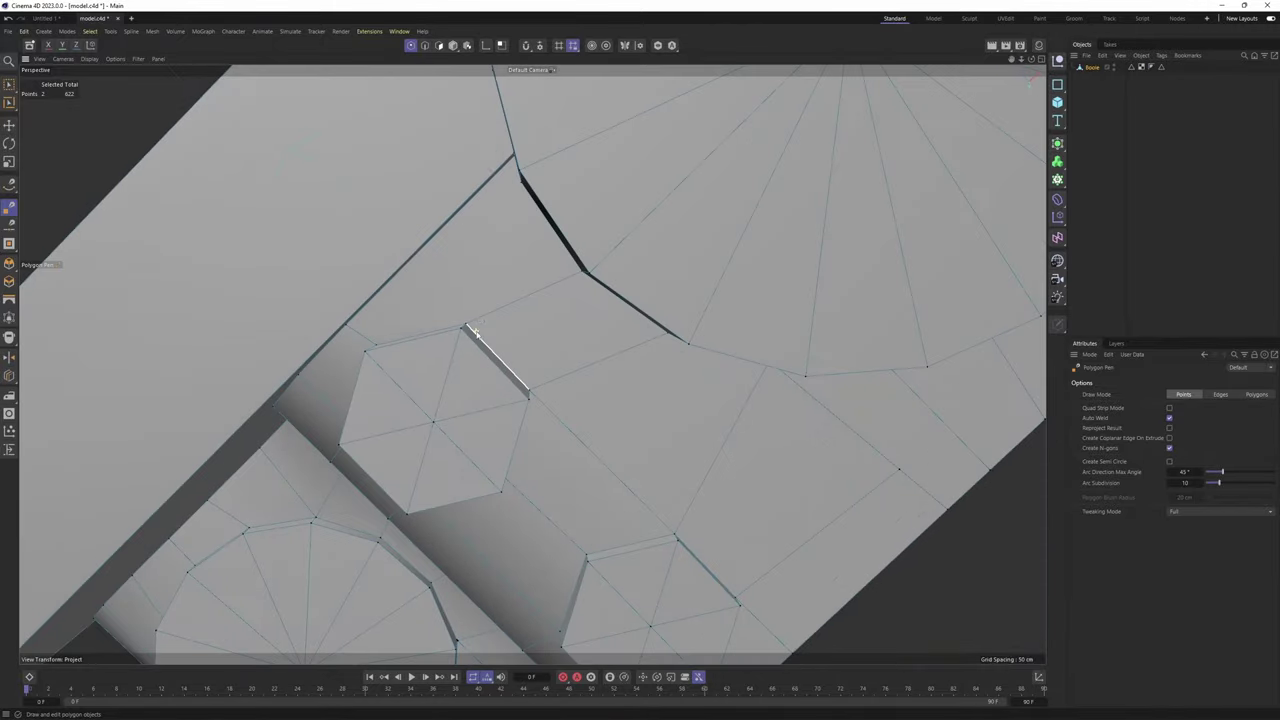
scroll(472, 332, up, 2)
alt+drag(480, 278, 541, 281)
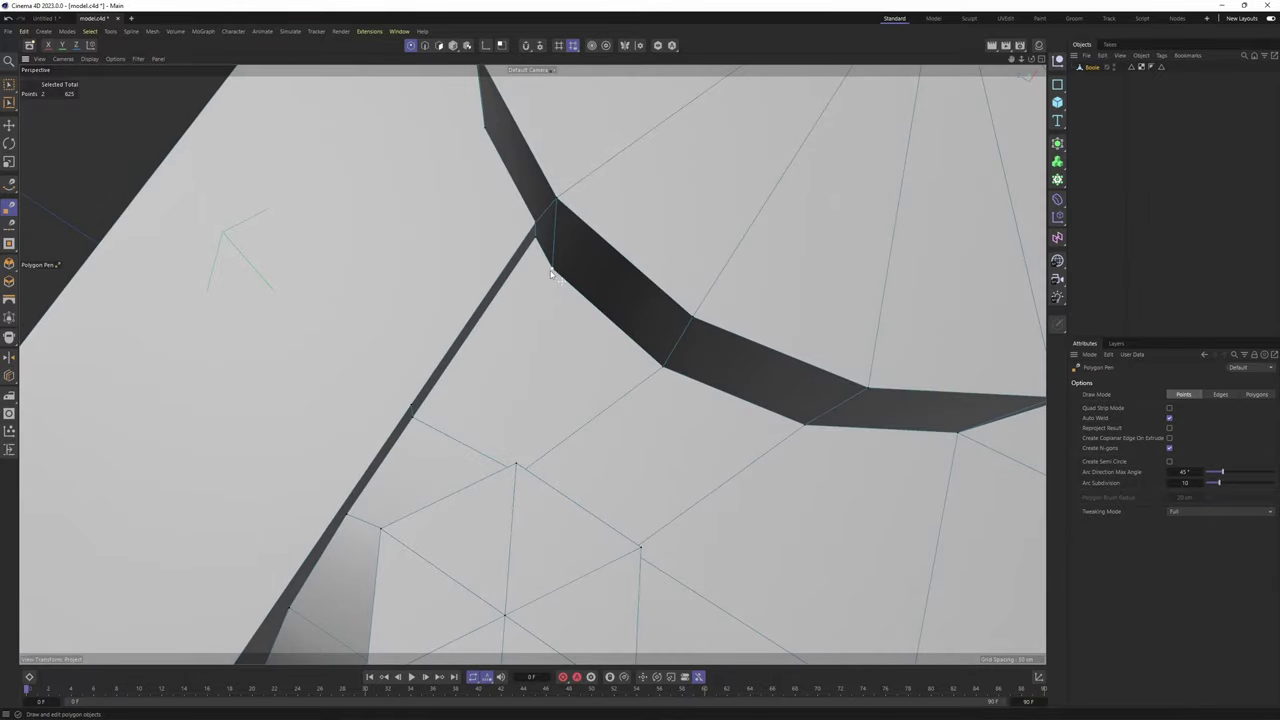
alt+drag(433, 448, 547, 347)
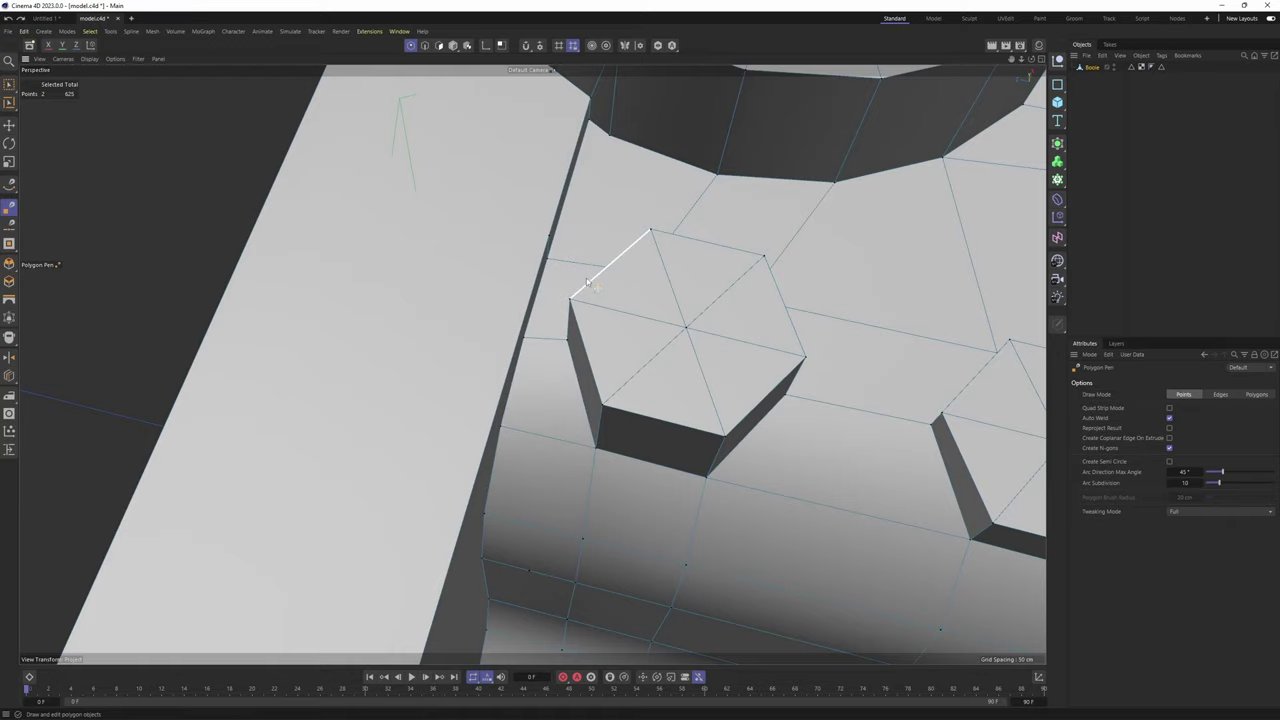
key(e)
key(space)
Examine the large disc's base and the adjoining fillet and back plate for unconnected corner points
scroll(583, 267, down, 2)
alt+drag(583, 267, 529, 180)
scroll(551, 258, down, 4)
scroll(551, 260, down, 4)
alt+drag(640, 272, 557, 309)
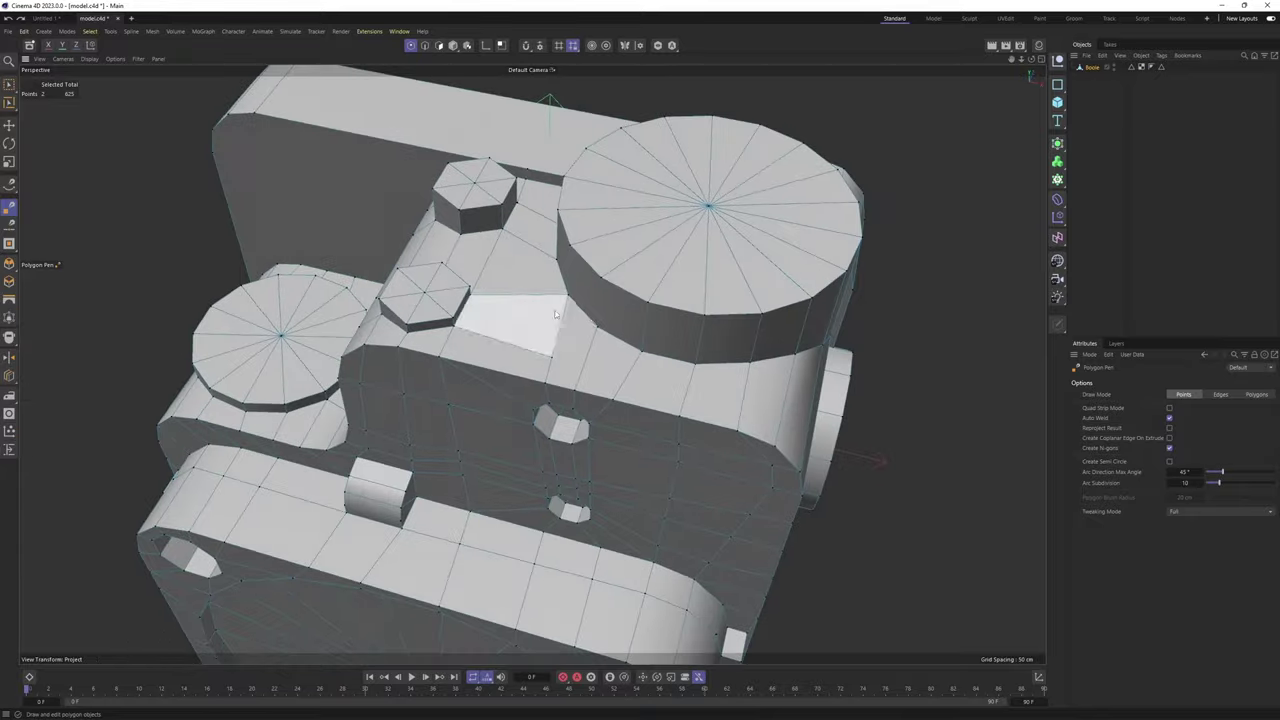
alt+middle_drag(557, 309, 458, 304)
scroll(459, 303, up, 4)
scroll(460, 300, down, 4)
alt+drag(600, 300, 500, 290)
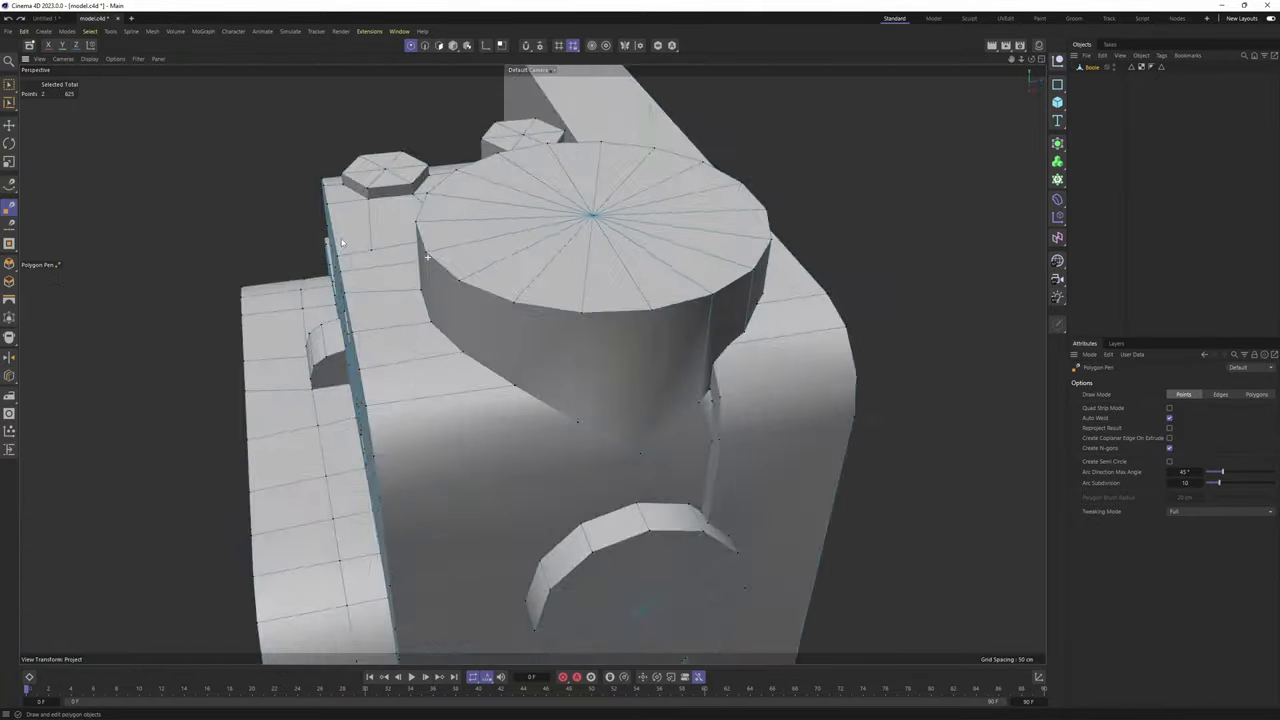
alt+middle_drag(586, 410, 502, 326)
scroll(531, 363, up, 6)
alt+drag(649, 349, 565, 338)
scroll(532, 364, down, 2)
scroll(540, 350, down, 4)
alt+drag(480, 374, 350, 392)
scroll(480, 334, up, 4)
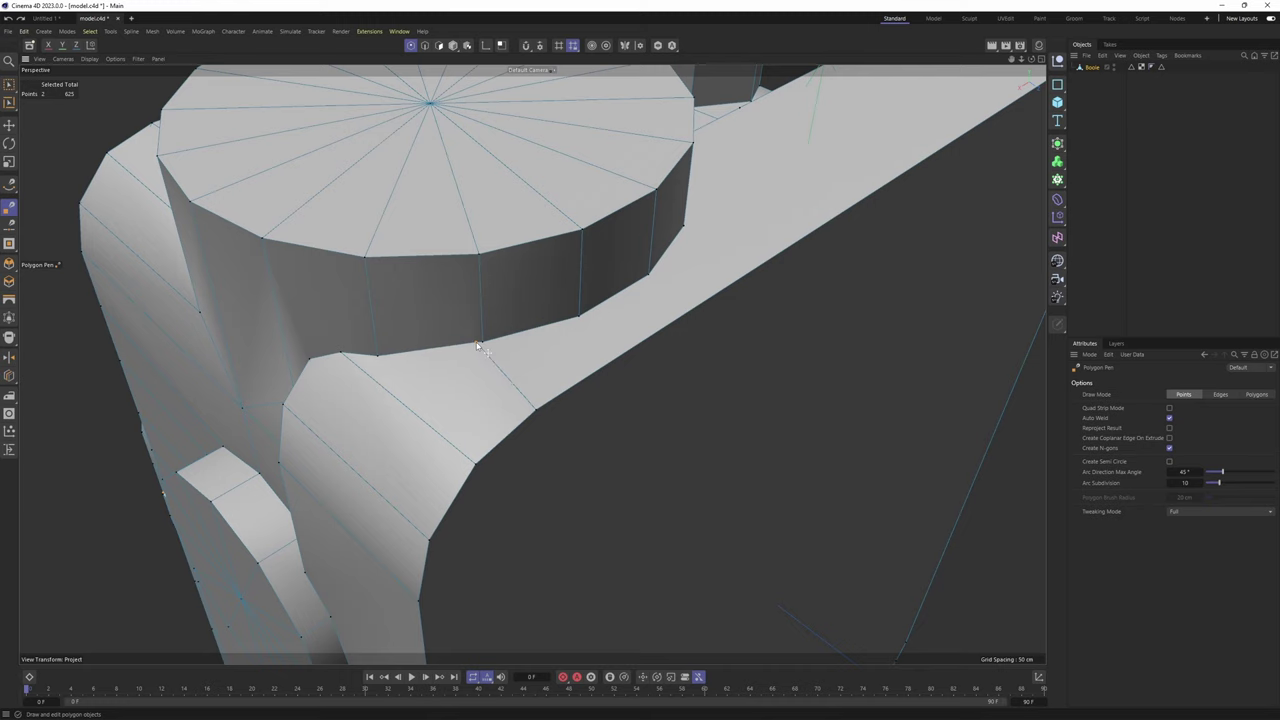
Cut an edge up the large disc's side wall from its base corner beside the back plate to the top rim
alt+drag(480, 346, 389, 355)
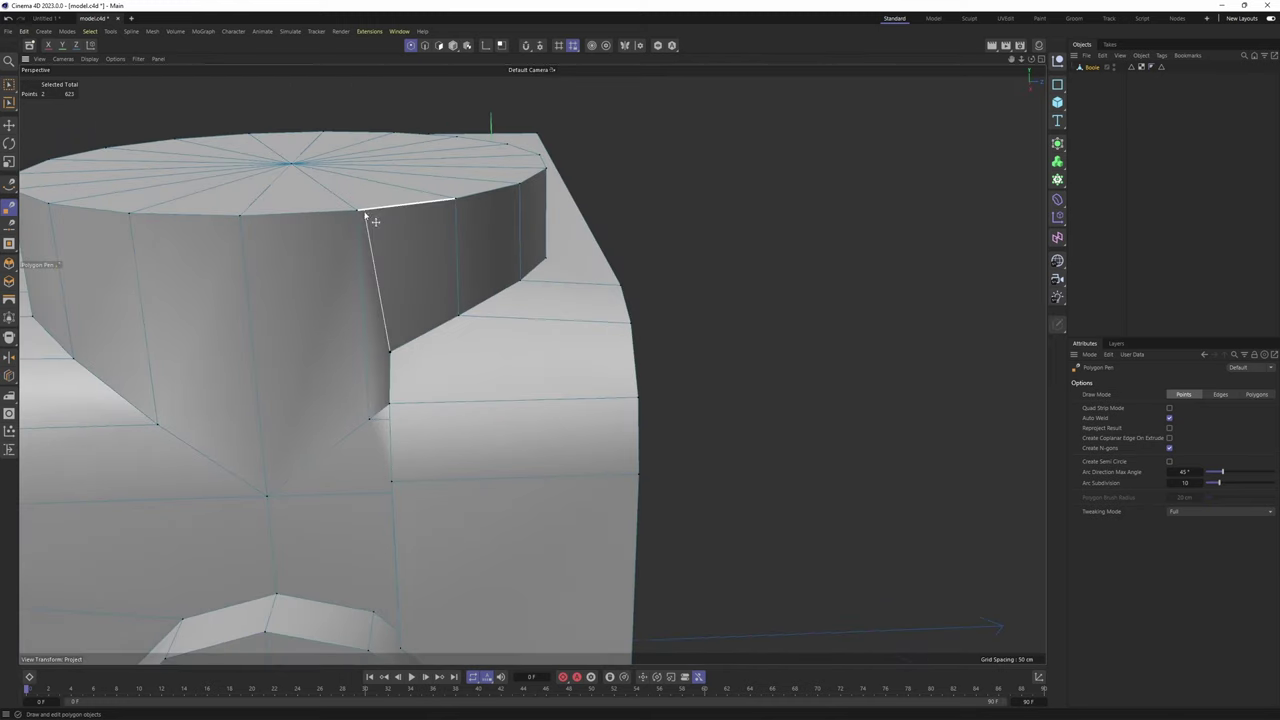
alt+drag(412, 247, 266, 303)
scroll(369, 329, down, 2)
alt+drag(369, 329, 352, 371)
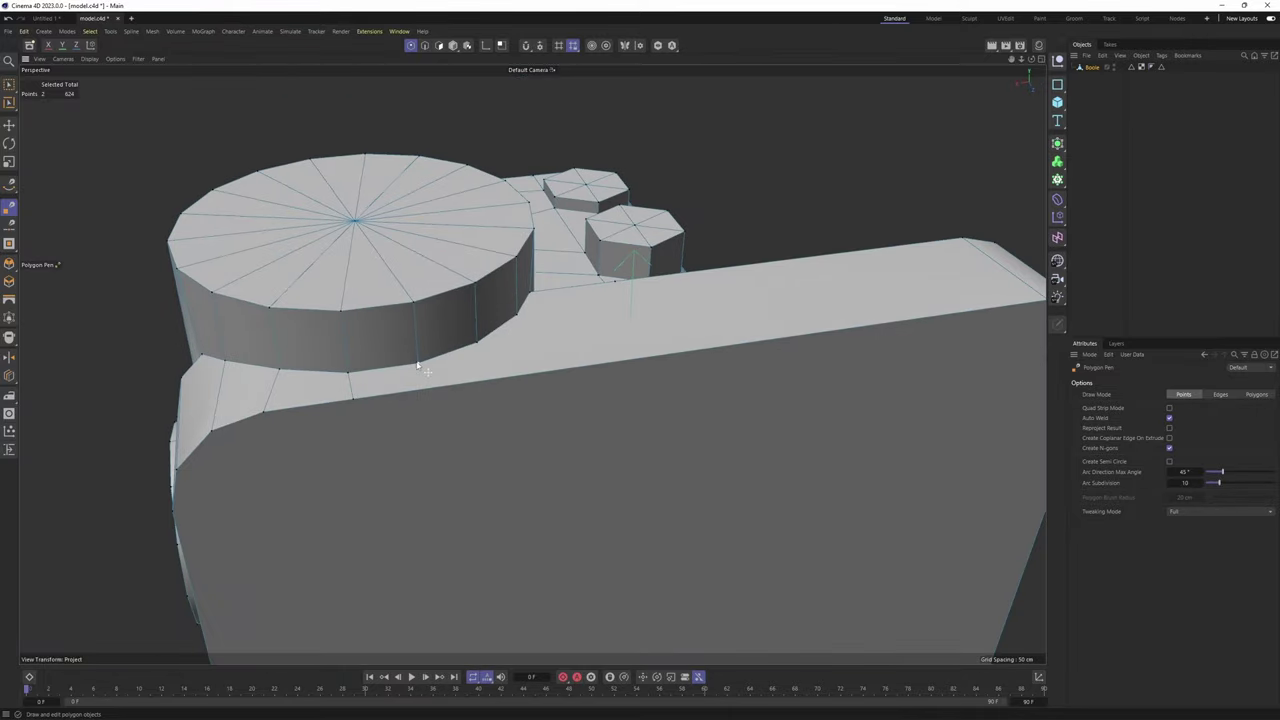
Cut edges from the large disc's remaining rear base corners across the back plate's top face to its outer edge
click(418, 364)
click(423, 388)
alt+drag(423, 388, 392, 384)
alt+drag(389, 364, 350, 385)
click(397, 317)
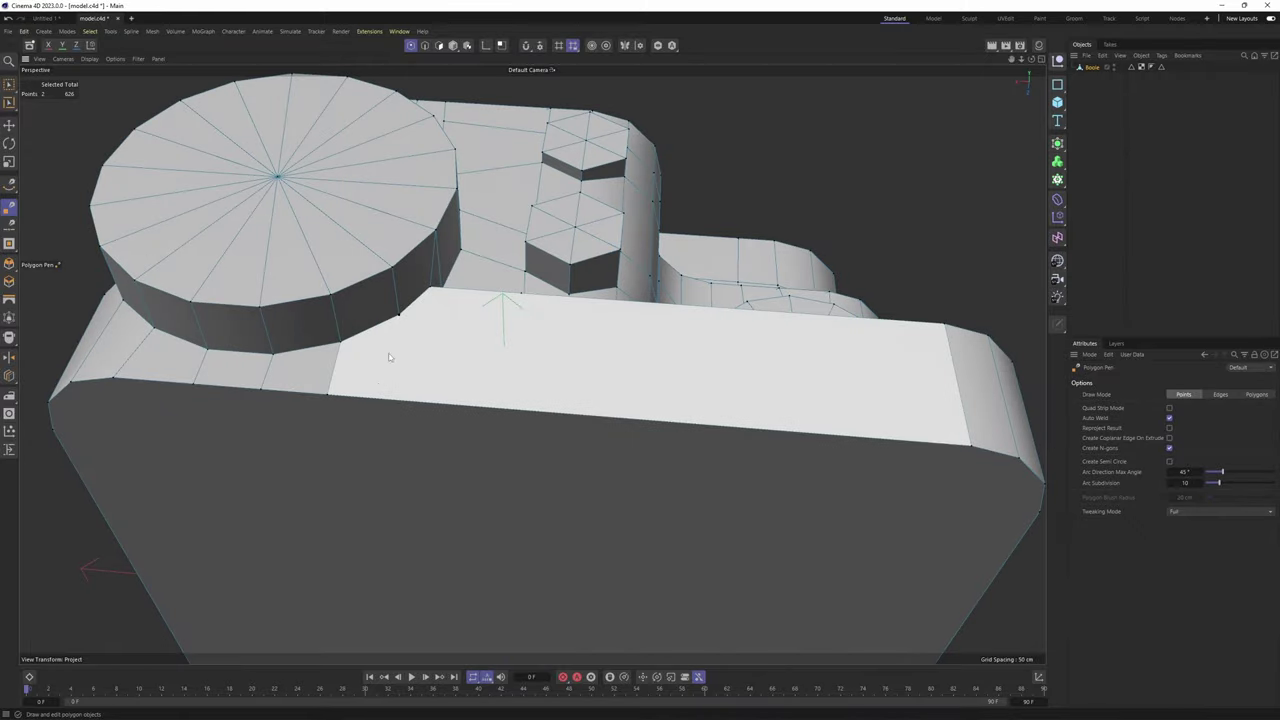
click(378, 391)
alt+drag(439, 333, 407, 397)
click(433, 276)
click(414, 410)
Cut edges from the front block's side points across the side wall and back plate below the side disc
scroll(407, 397, up, 3)
click(390, 456)
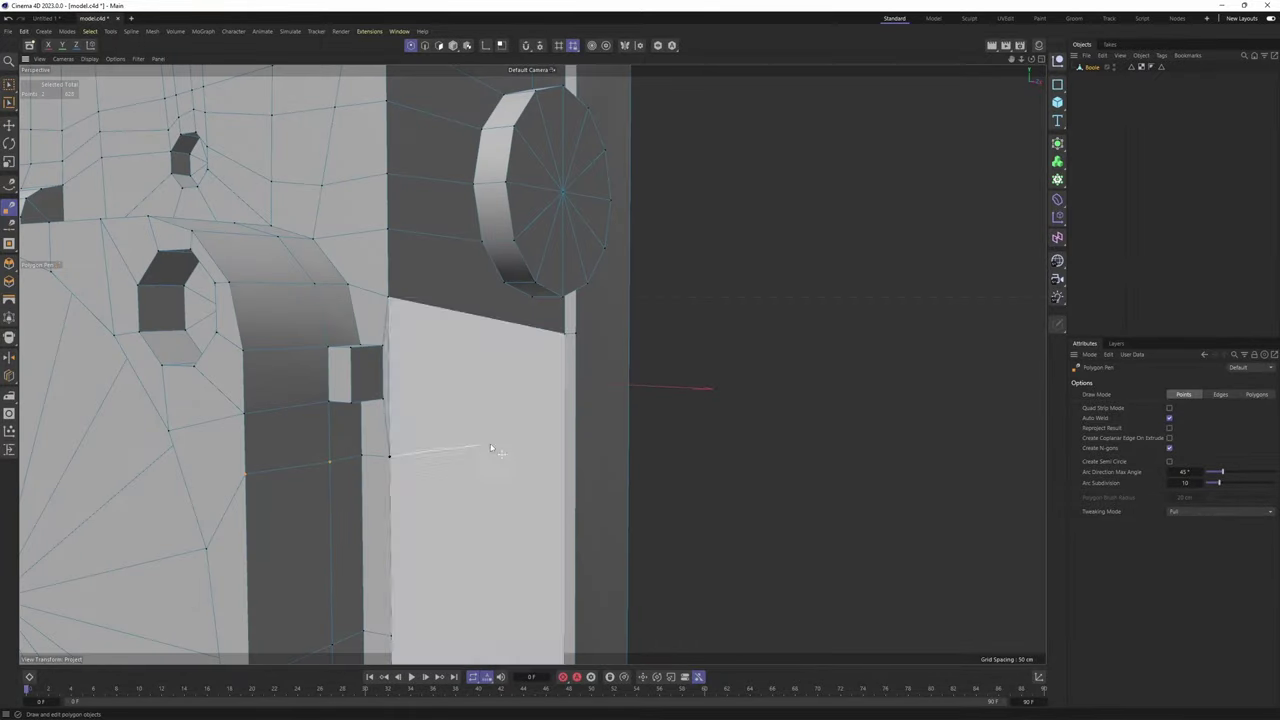
click(630, 336)
scroll(491, 260, down, 4)
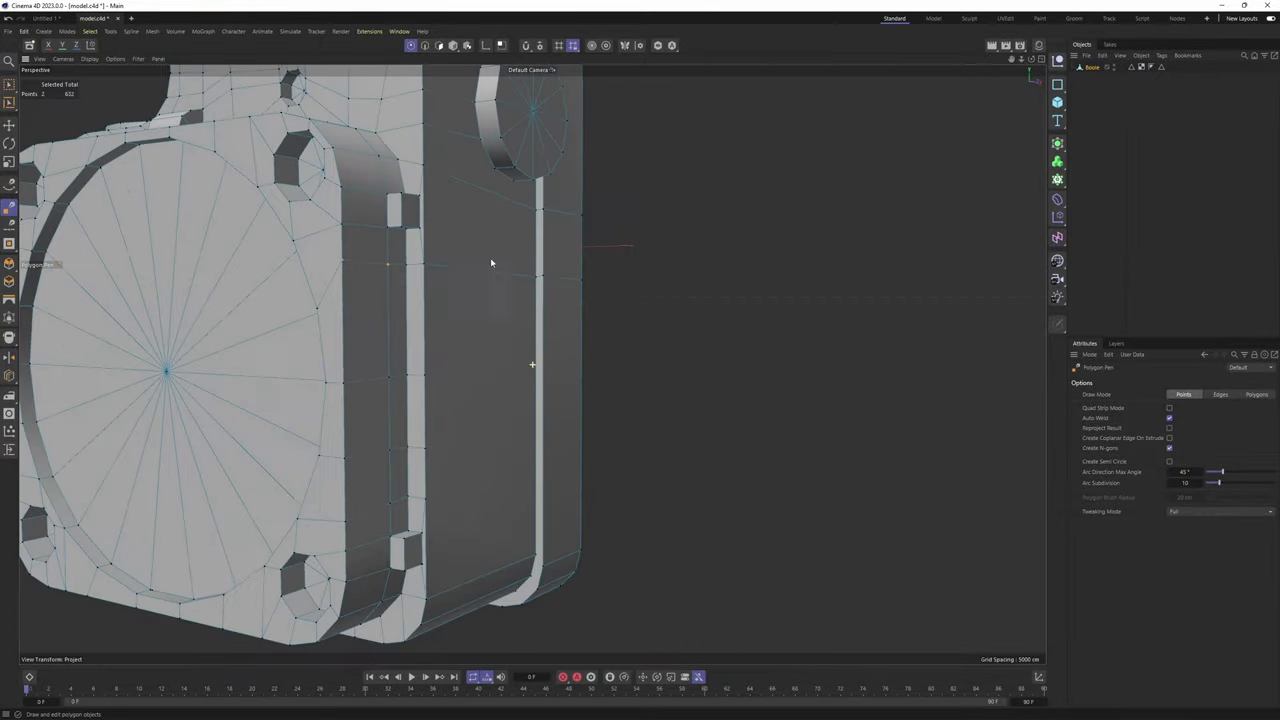
alt+drag(491, 260, 470, 340)
click(409, 457)
click(508, 474)
click(546, 482)
alt+drag(546, 484, 416, 564)
alt+middle_drag(391, 543, 405, 472)
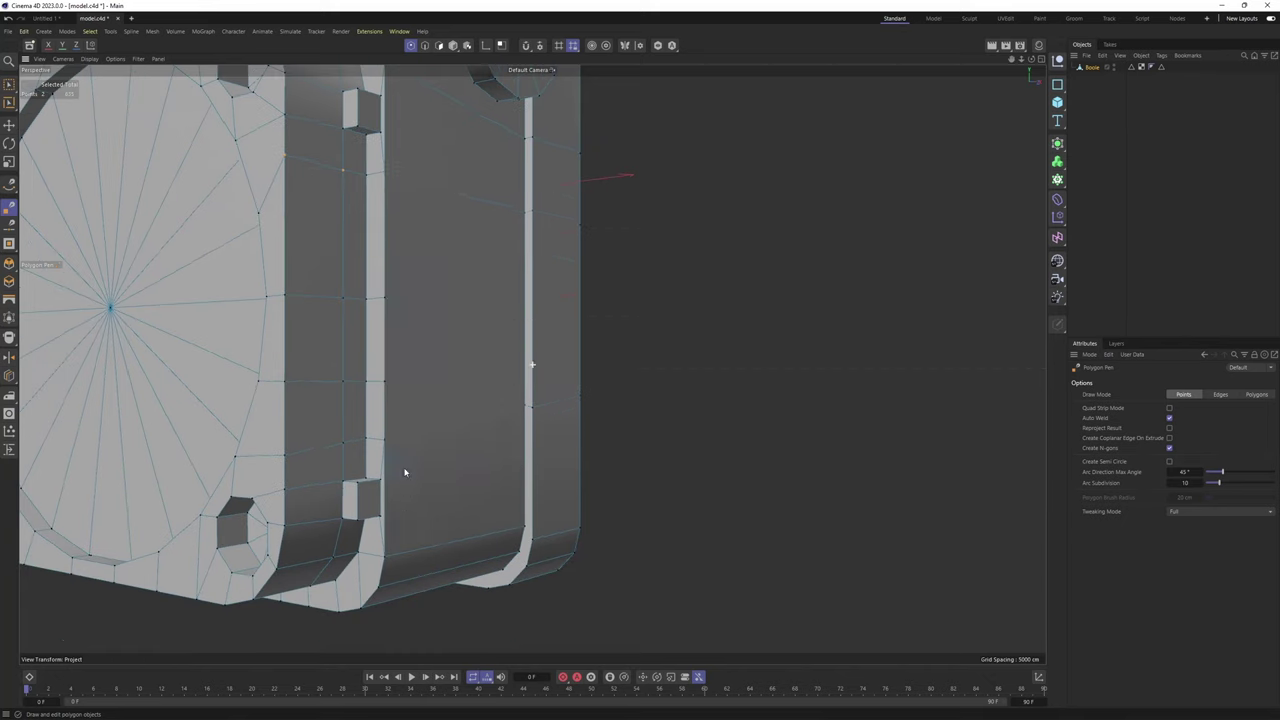
Undo the last side-wall cut and continue the front block's lower horizontal edges across the side wall and back plate
key(ctrl+z)
click(386, 439)
click(581, 431)
click(581, 385)
click(385, 298)
click(580, 306)
Extend the vertical side-wall cut down around the underside and up the opposite wall to the side disc's base
scroll(521, 326, down, 4)
alt+drag(521, 326, 462, 236)
scroll(450, 355, up, 4)
scroll(505, 312, down, 4)
click(456, 218)
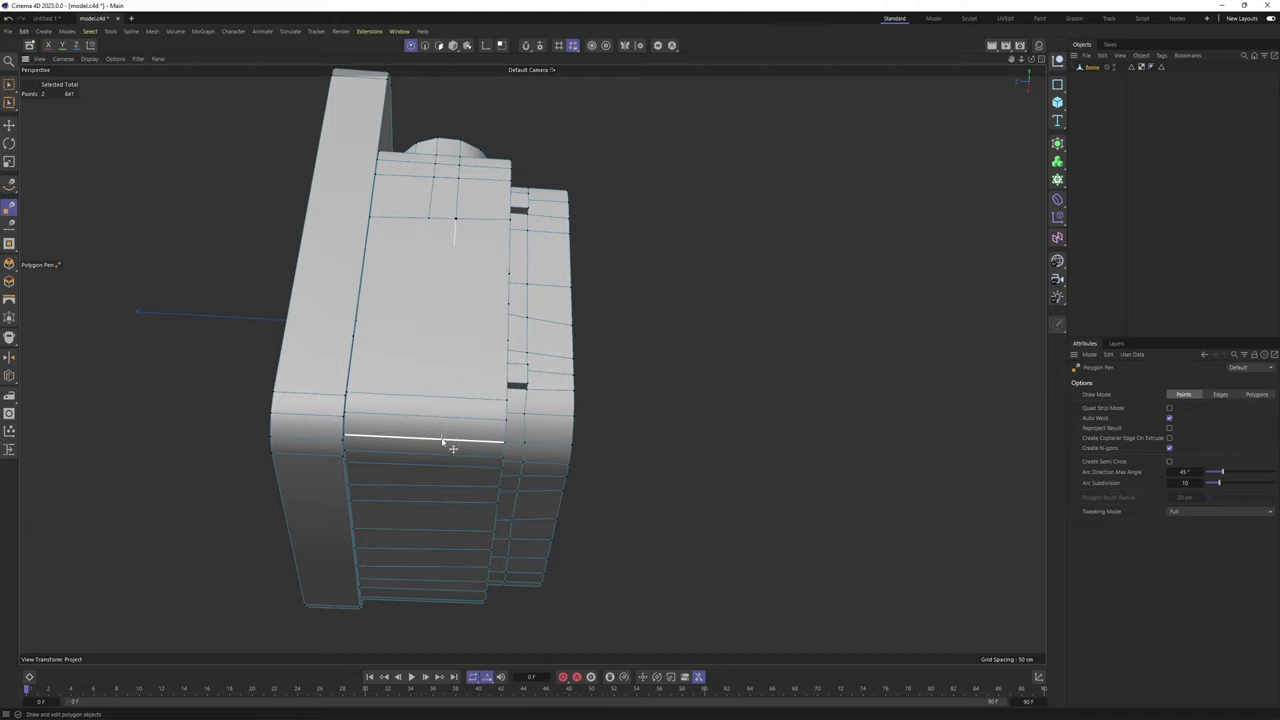
alt+drag(443, 443, 437, 360)
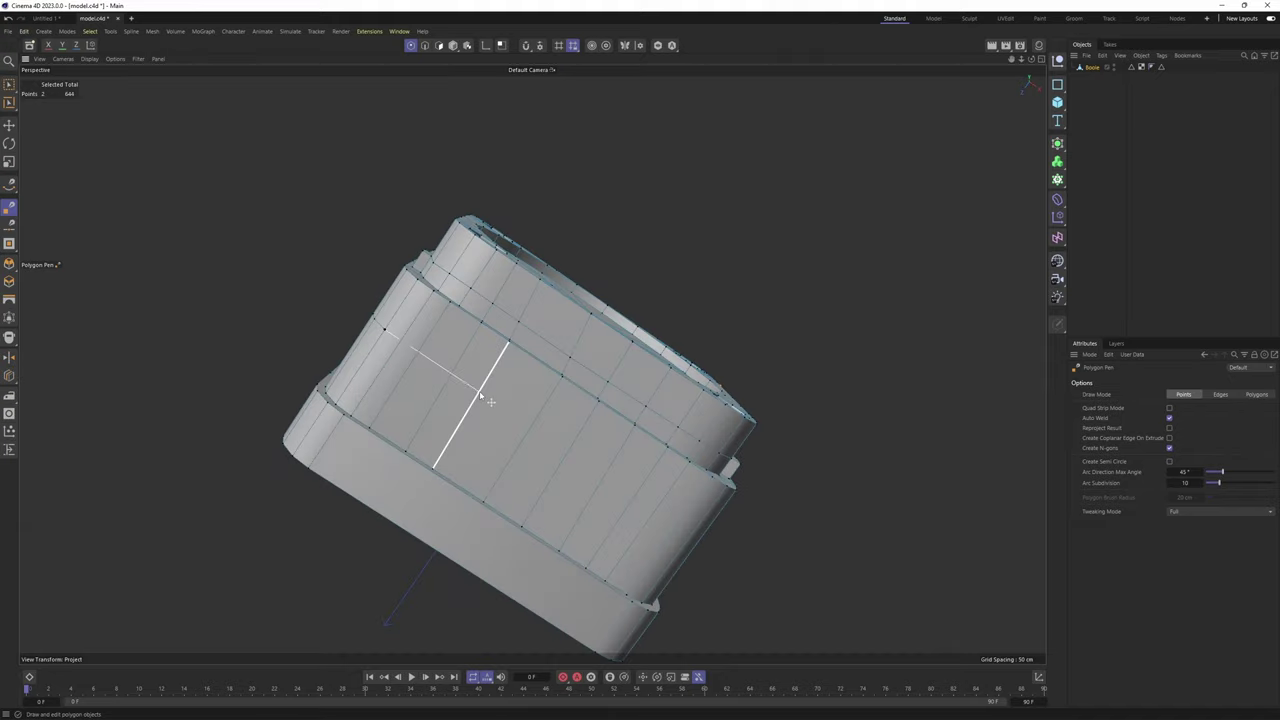
alt+drag(571, 427, 464, 368)
click(451, 327)
alt+drag(487, 120, 556, 190)
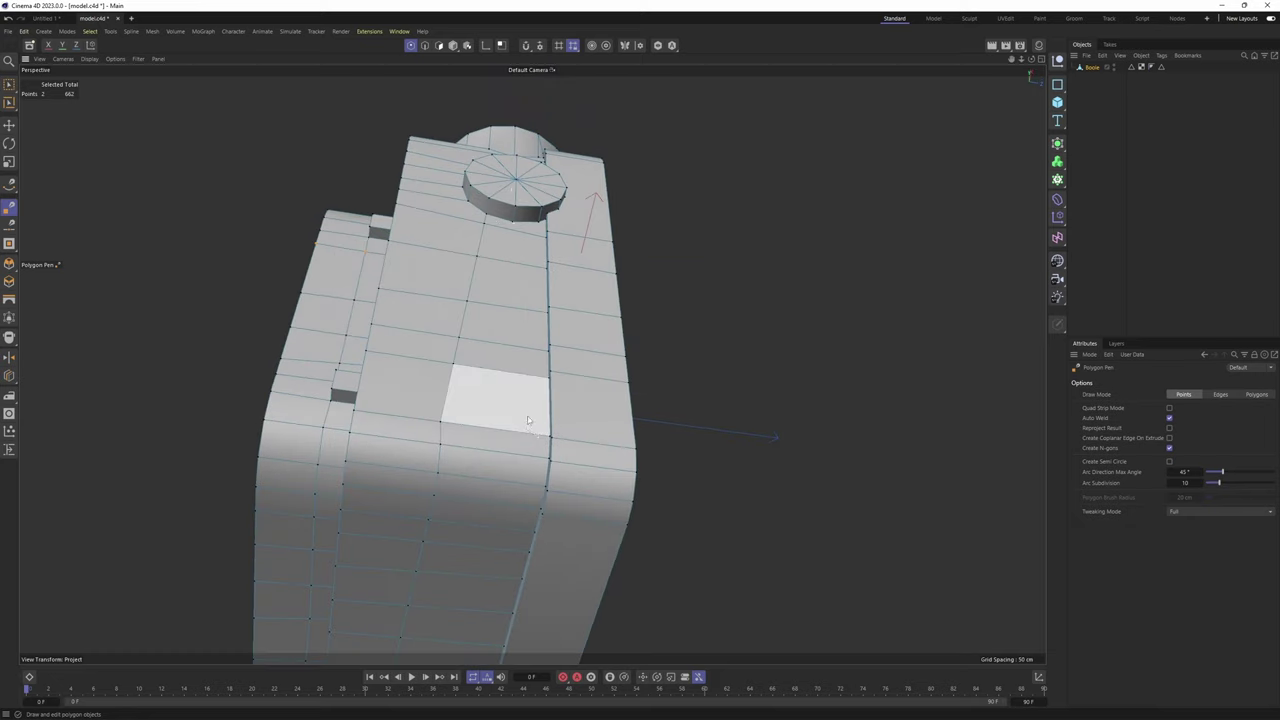
Cut a second parallel edge around the underside and up both side walls of the middle block
alt+drag(528, 420, 529, 212)
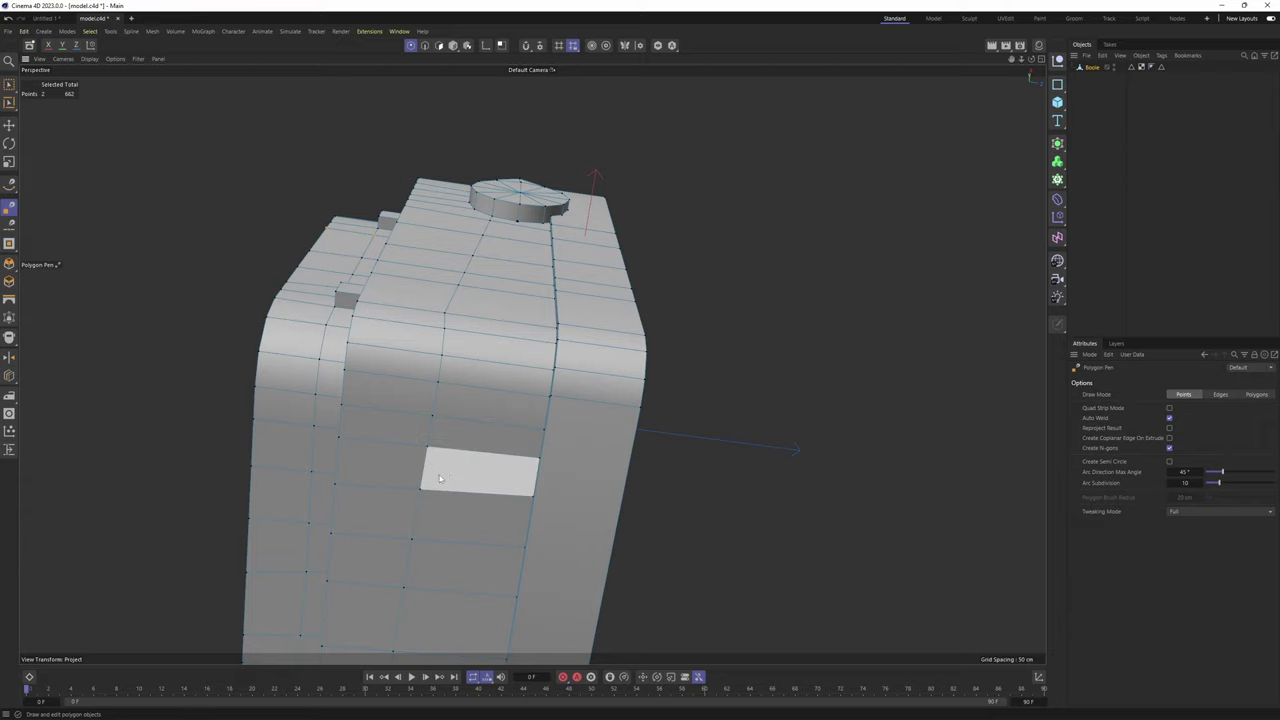
alt+drag(485, 428, 574, 475)
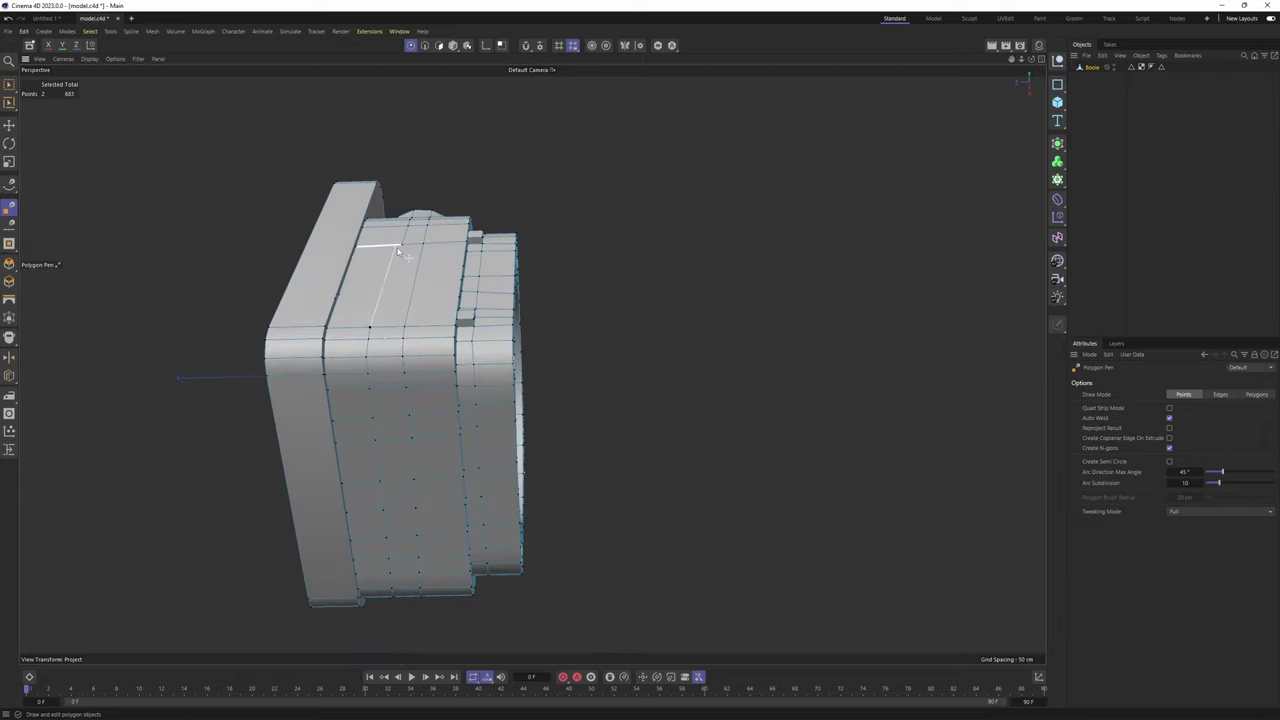
alt+drag(408, 258, 466, 314)
Cut a vertical edge from the side disc's base corner nearest the back plate down across the side wall
scroll(466, 314, up, 4)
alt+drag(531, 363, 560, 300)
scroll(502, 300, up, 4)
alt+drag(589, 347, 575, 309)
click(588, 321)
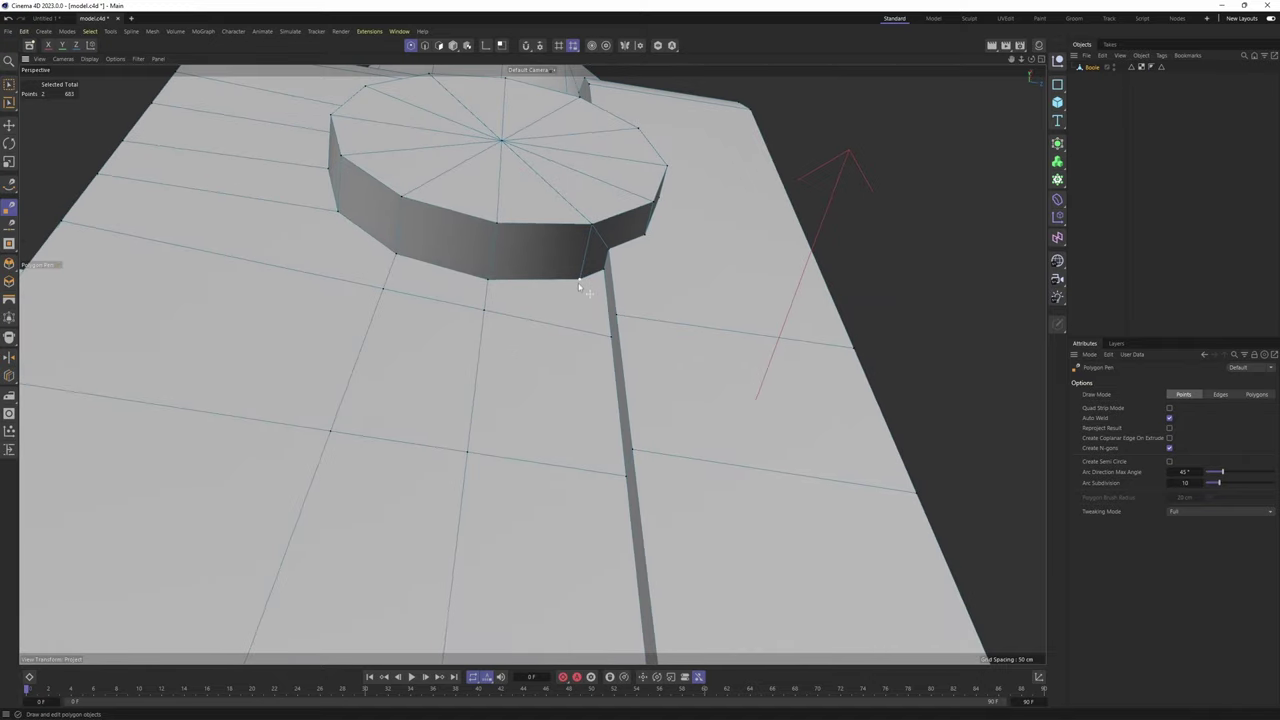
click(579, 283)
scroll(578, 290, down, 3)
alt+drag(572, 386, 531, 363)
scroll(535, 375, down, 4)
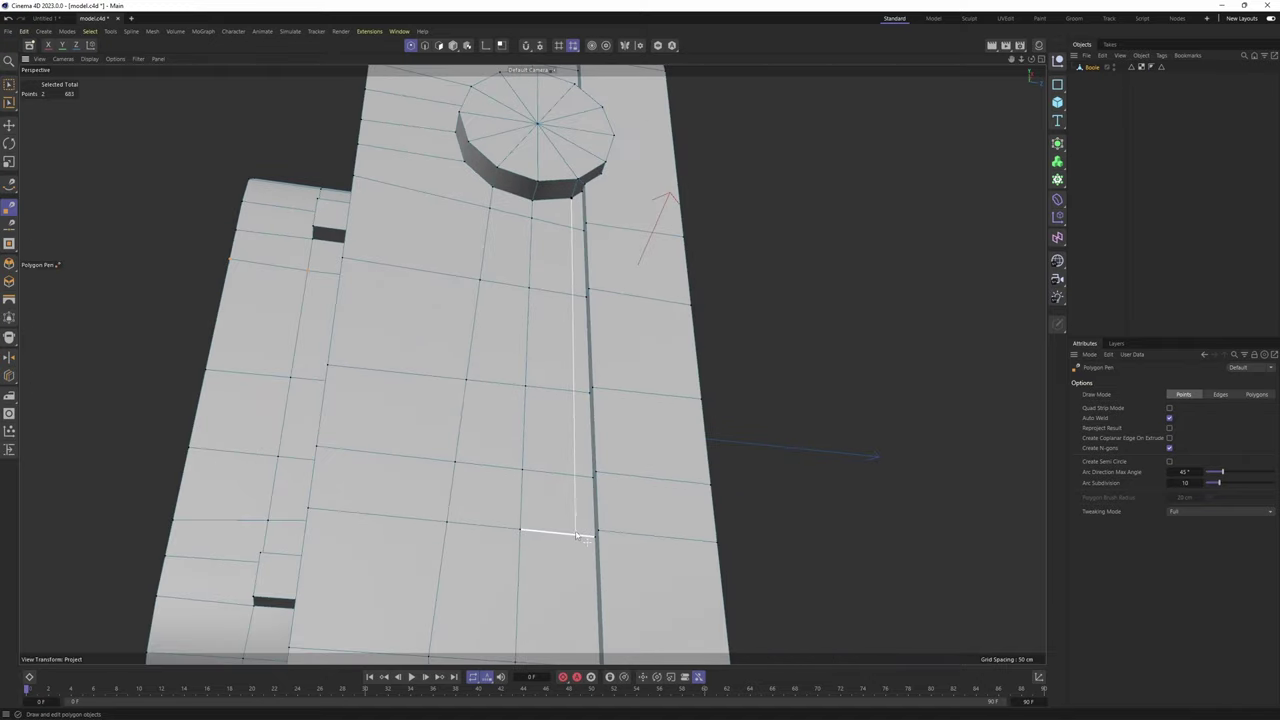
click(576, 535)
Weld the stray points beside the back plate groove onto the new vertical cut and the side disc's base corner
scroll(594, 203, up, 4)
alt+drag(595, 203, 485, 200)
alt+middle_drag(485, 200, 509, 311)
scroll(515, 318, up, 1)
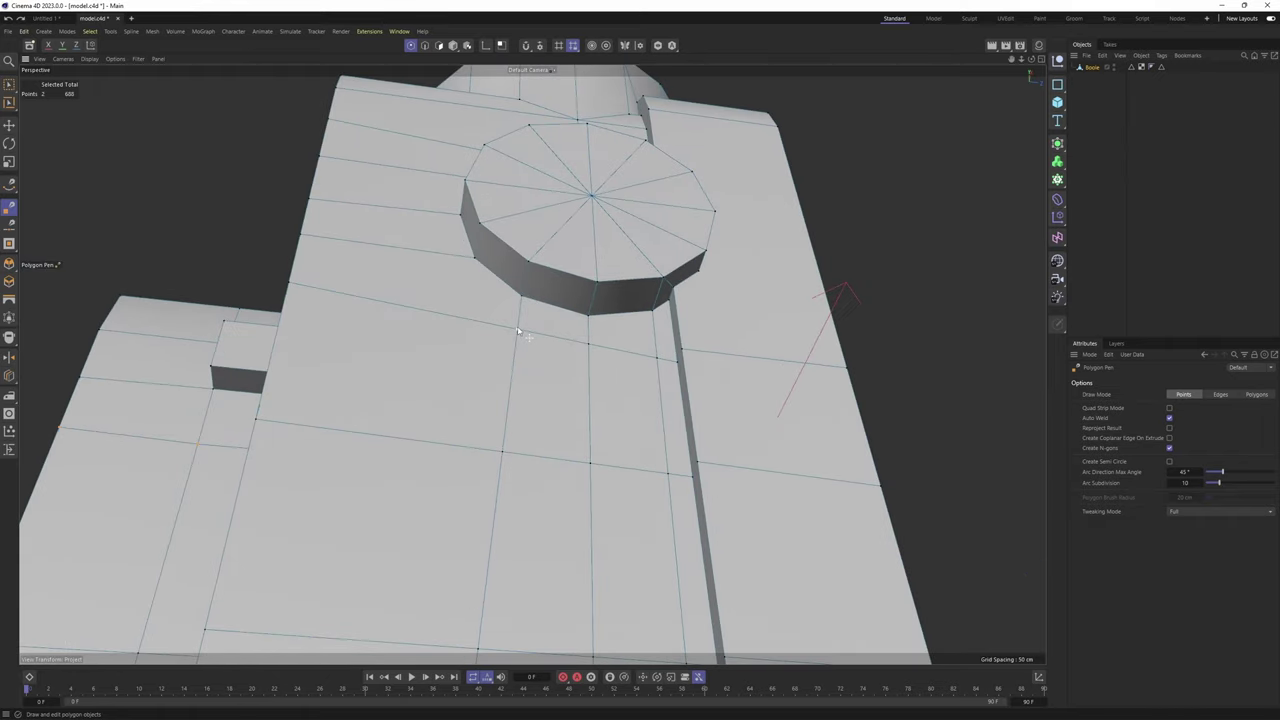
mouse_move(552, 338)
alt+mouse_down()
mouse_move(629, 357)
mouse_move(560, 350)
alt+mouse_up()
scroll(637, 346, up, 3)
alt+drag(702, 381, 679, 296)
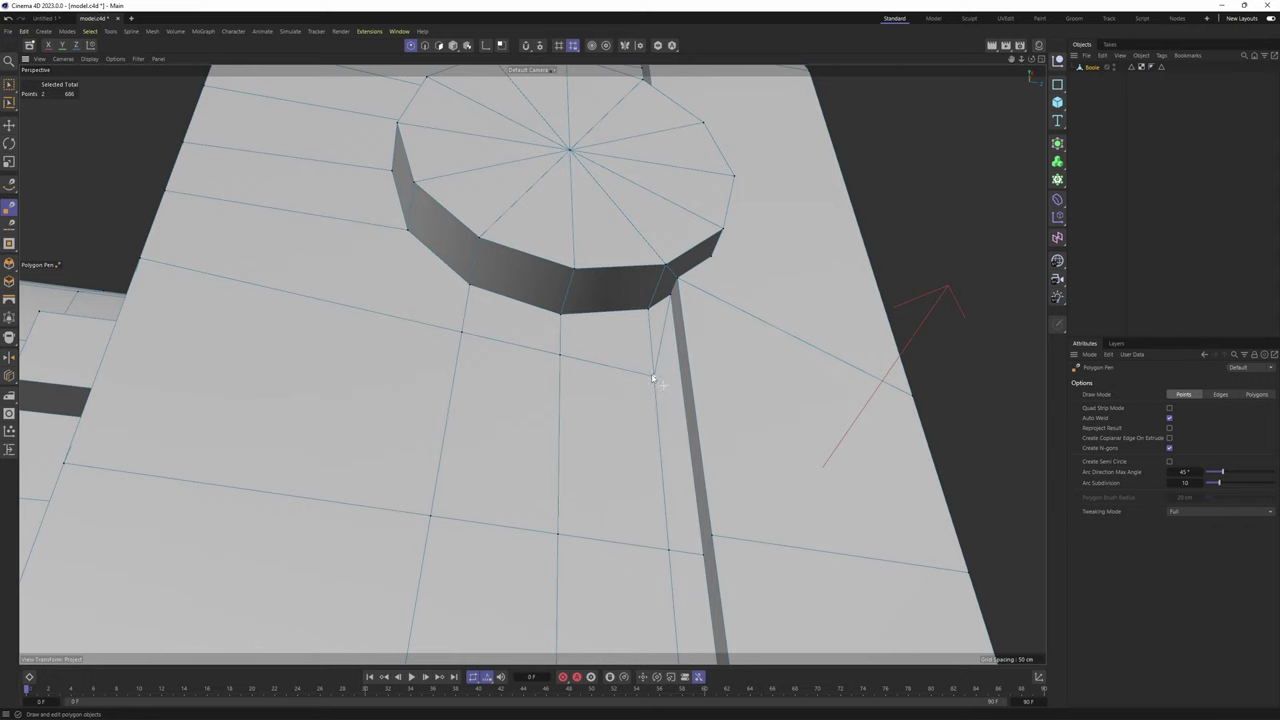
drag(556, 321, 557, 320)
Try to pull the point on the back plate's corner edge downward, and undo the move
scroll(469, 302, down, 4)
drag(474, 287, 460, 384)
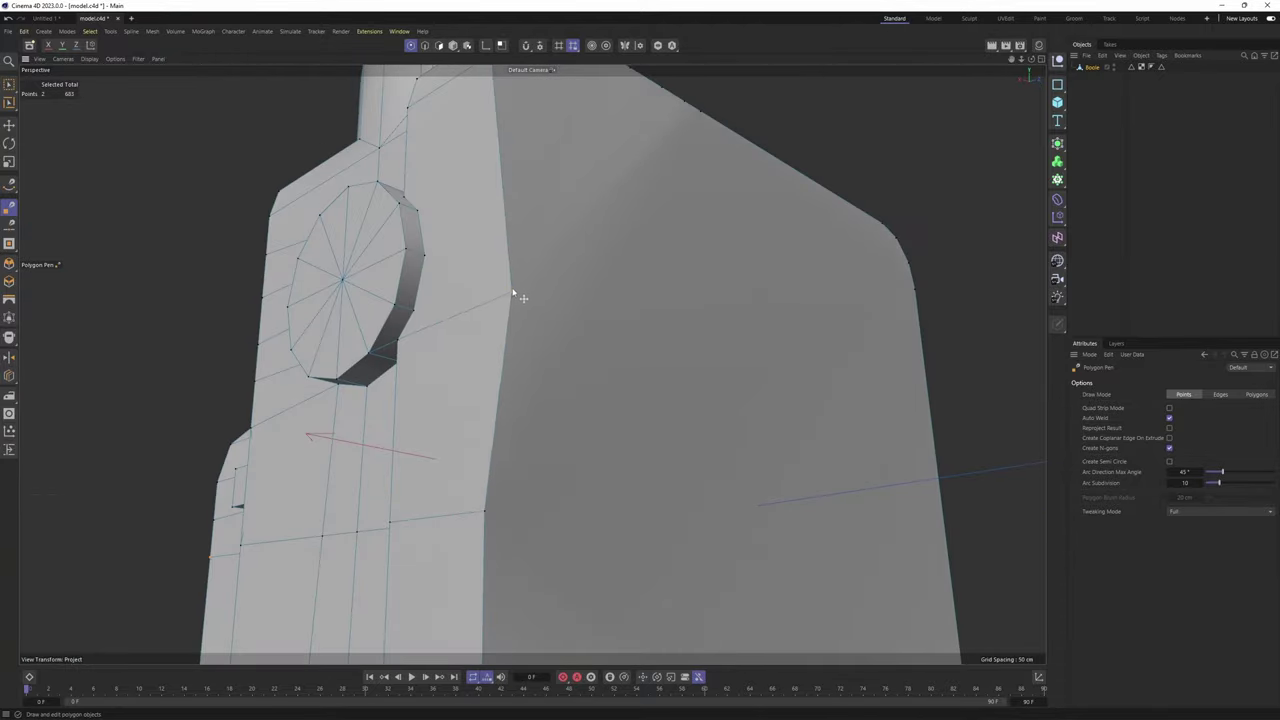
alt+drag(513, 292, 514, 466)
key(ctrl+z)
Try to reposition the back plate's corner-edge point beside the side disc, and undo the last drag
key(m)
key(o)
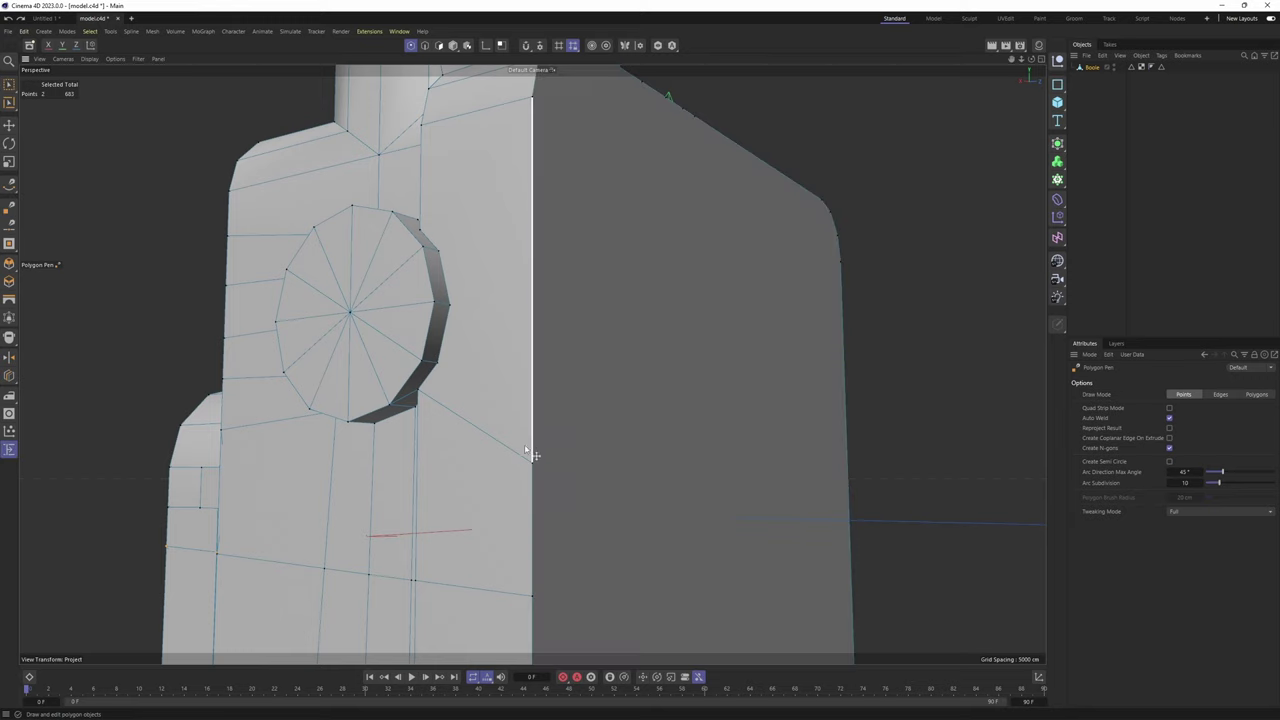
drag(547, 347, 550, 333)
right_click(567, 336)
click(610, 282)
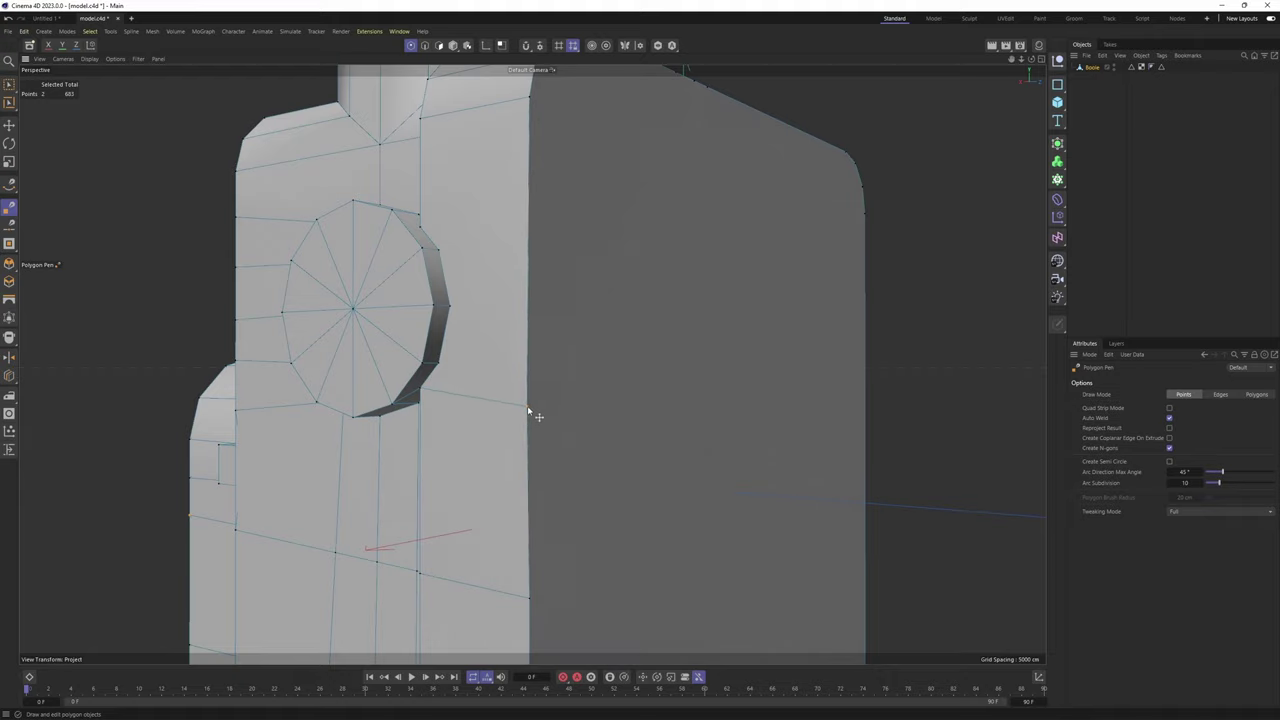
drag(550, 404, 637, 403)
alt+drag(566, 426, 320, 437)
key(ctrl+z)
Slide the back plate's corner-edge point along its edge to straighten the cut leading from the side disc
key(e)
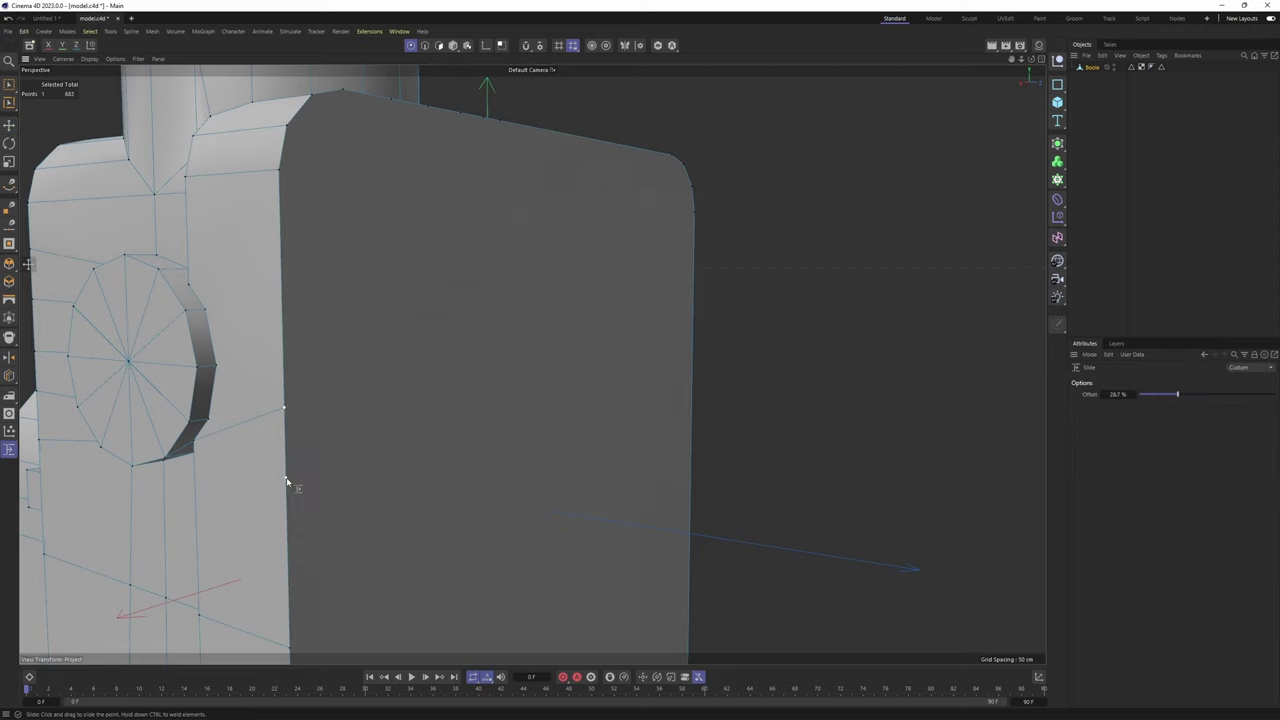
drag(286, 480, 286, 470)
alt+drag(286, 470, 383, 340)
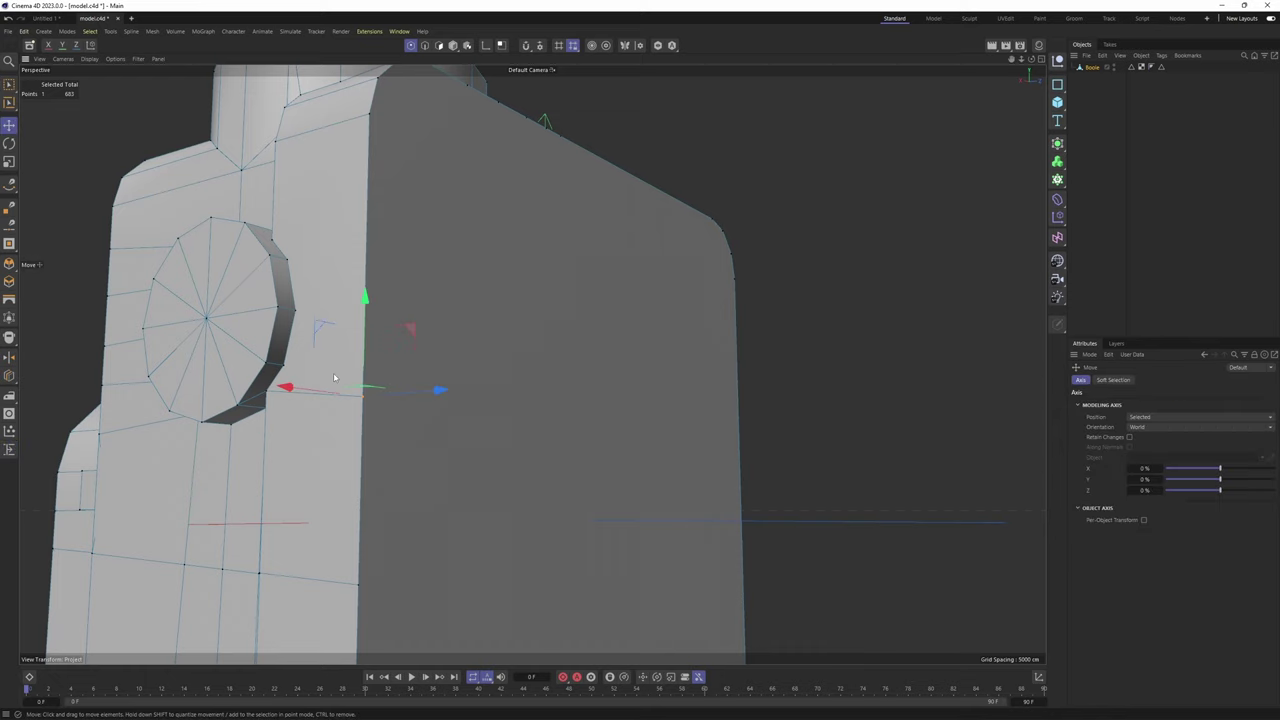
Cut two edges from the side disc's base points straight across to the back plate's corner edge with the Polygon Pen
key(m)
key(e)
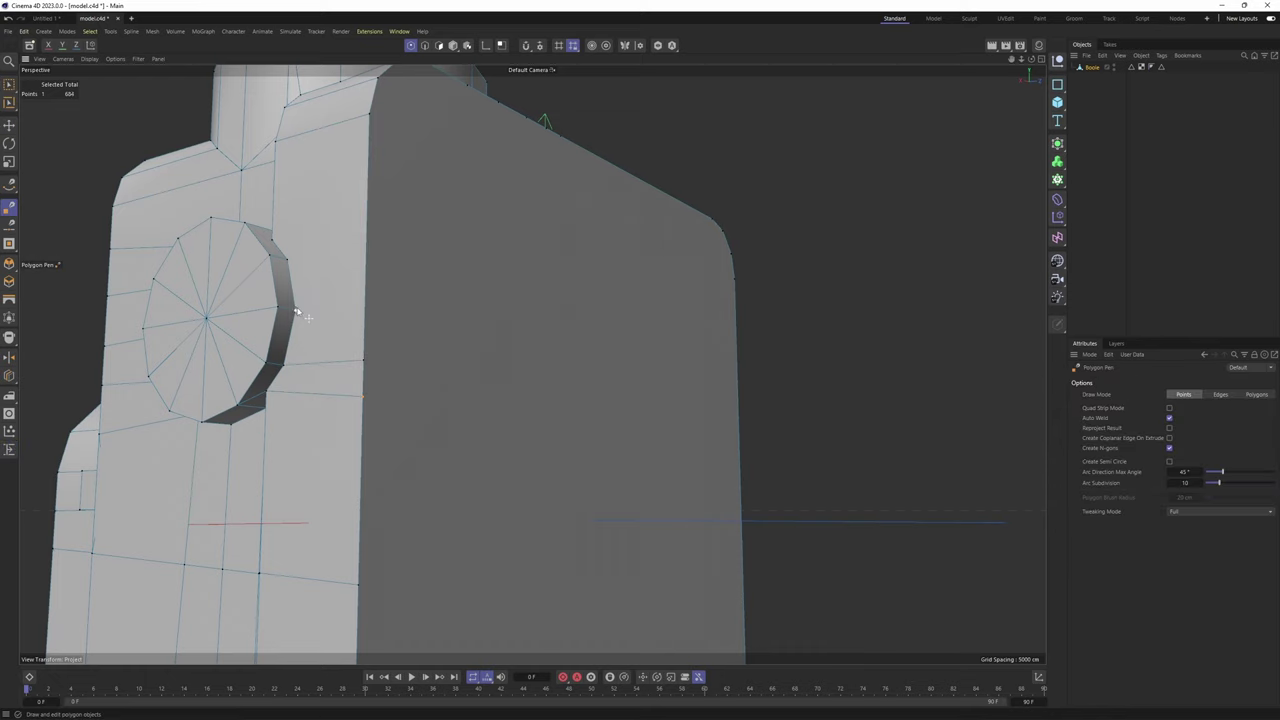
click(295, 309)
click(366, 312)
alt+drag(288, 256, 294, 280)
click(290, 260)
click(364, 263)
Cut another edge from the side disc's upper base corner across to the back plate's corner edge
alt+middle_drag(364, 263, 473, 305)
alt+drag(372, 278, 395, 325)
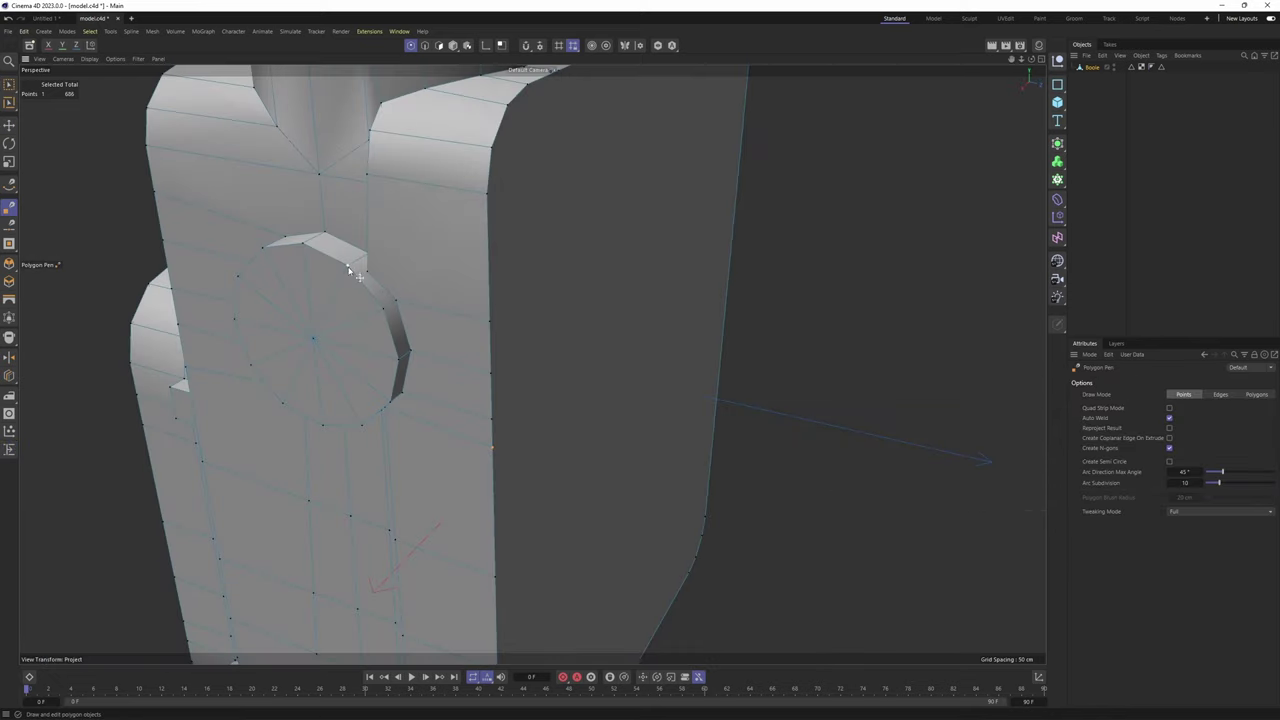
alt+drag(375, 276, 397, 252)
scroll(397, 252, up, 2)
alt+middle_drag(397, 256, 414, 395)
mouse_move(418, 292)
alt+mouse_down()
mouse_move(429, 280)
mouse_move(434, 312)
mouse_move(431, 296)
alt+mouse_up()
scroll(459, 342, down, 2)
alt+drag(459, 343, 383, 264)
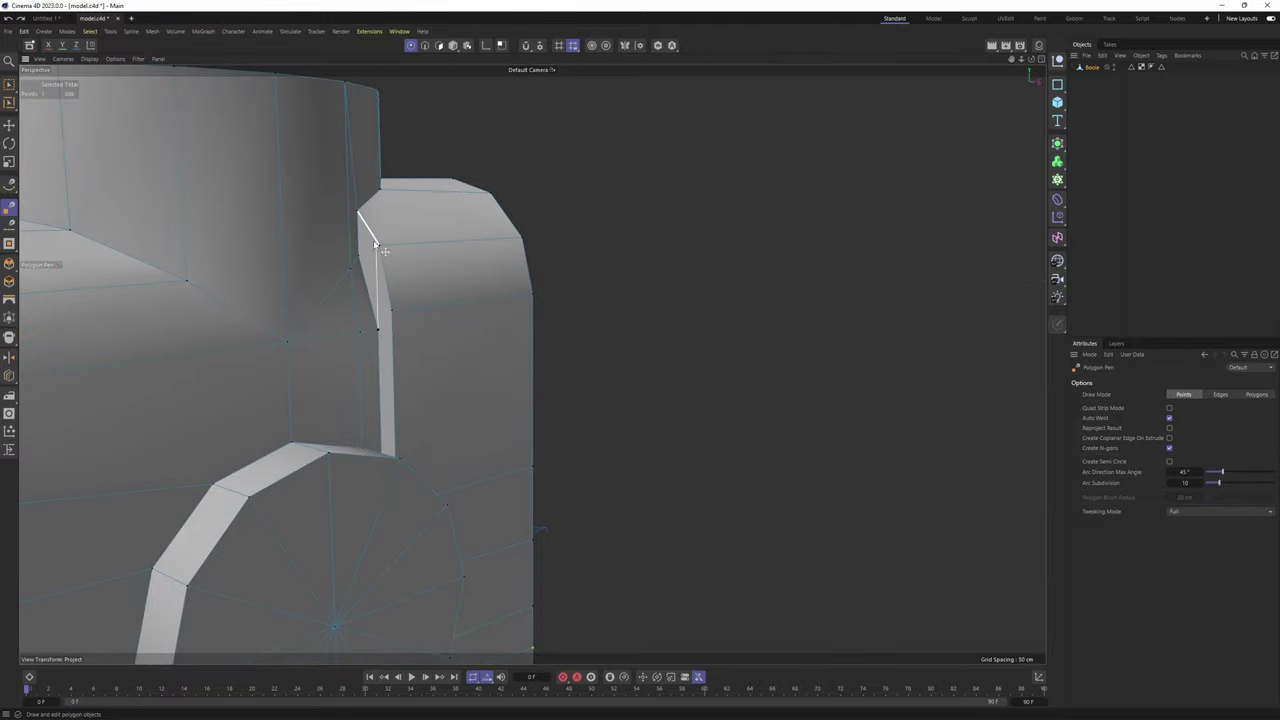
scroll(394, 314, down, 3)
alt+drag(394, 314, 431, 388)
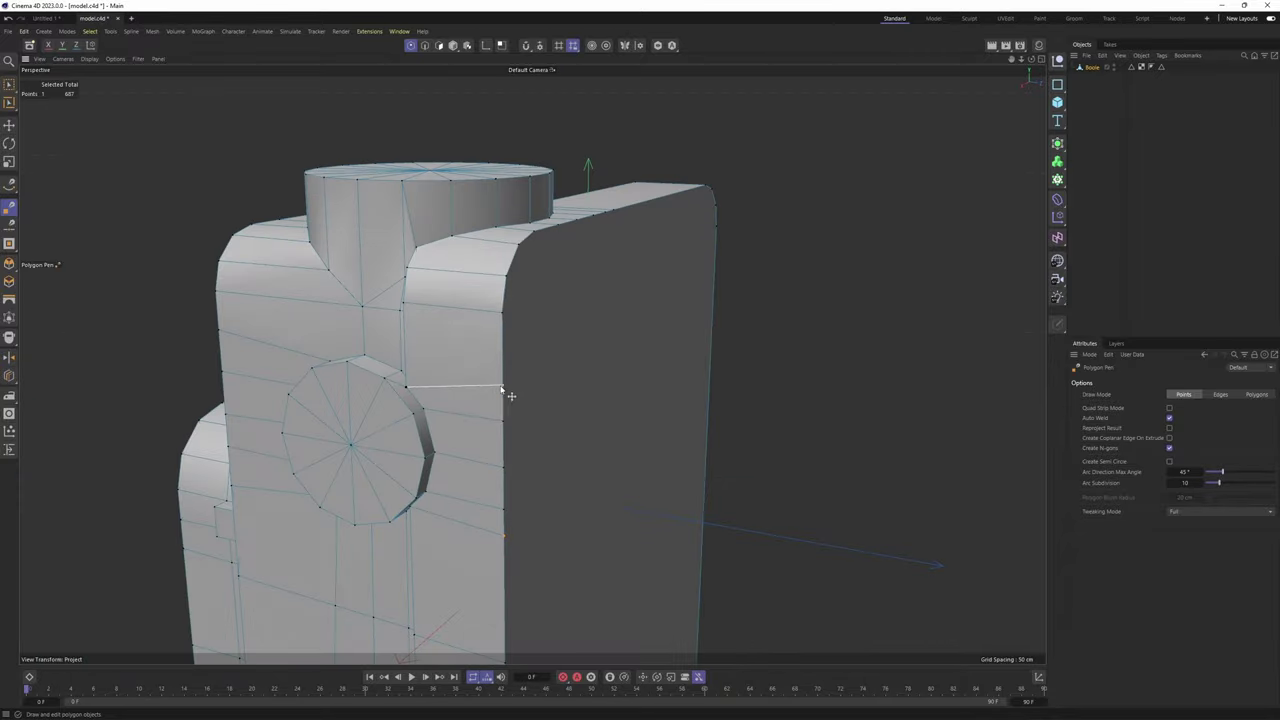
alt+drag(440, 450, 472, 385)
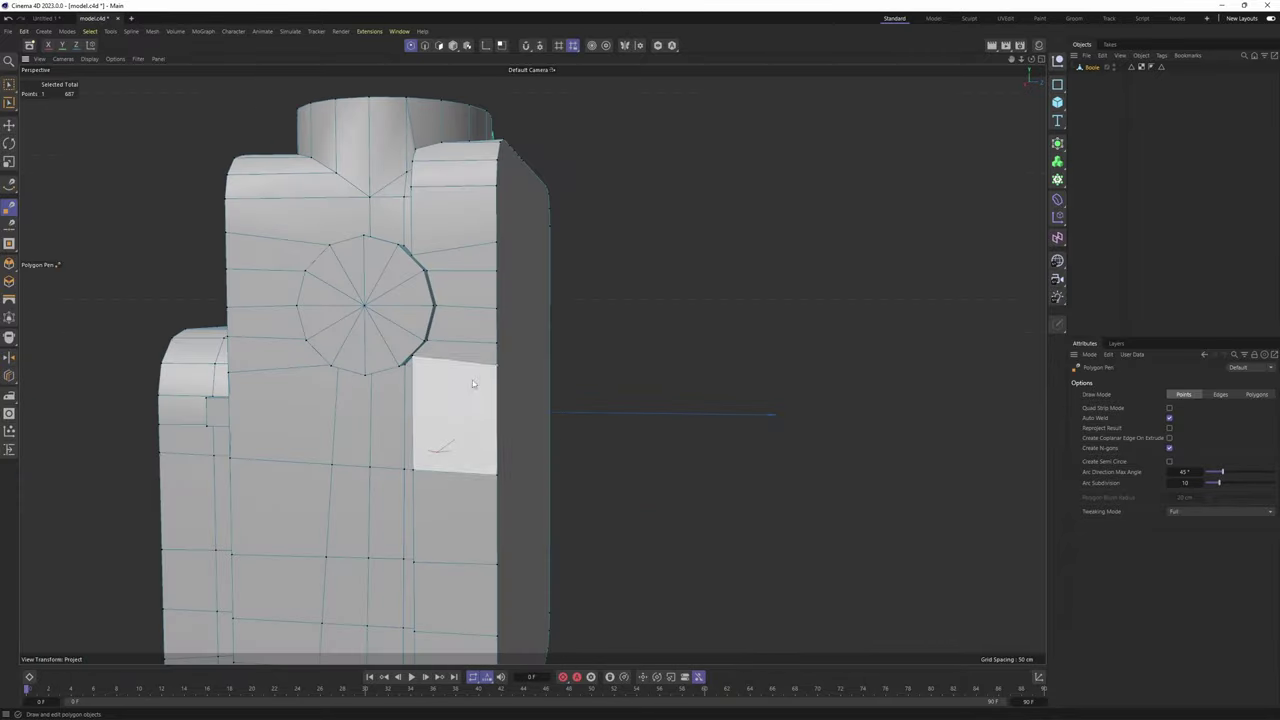
Cut a continuous edge line along the body beside the back plate groove, running over the curved step up to the hexagonal button
alt+middle_drag(450, 560, 500, 380)
alt+drag(500, 380, 526, 343)
scroll(531, 428, up, 1)
alt+drag(532, 428, 537, 298)
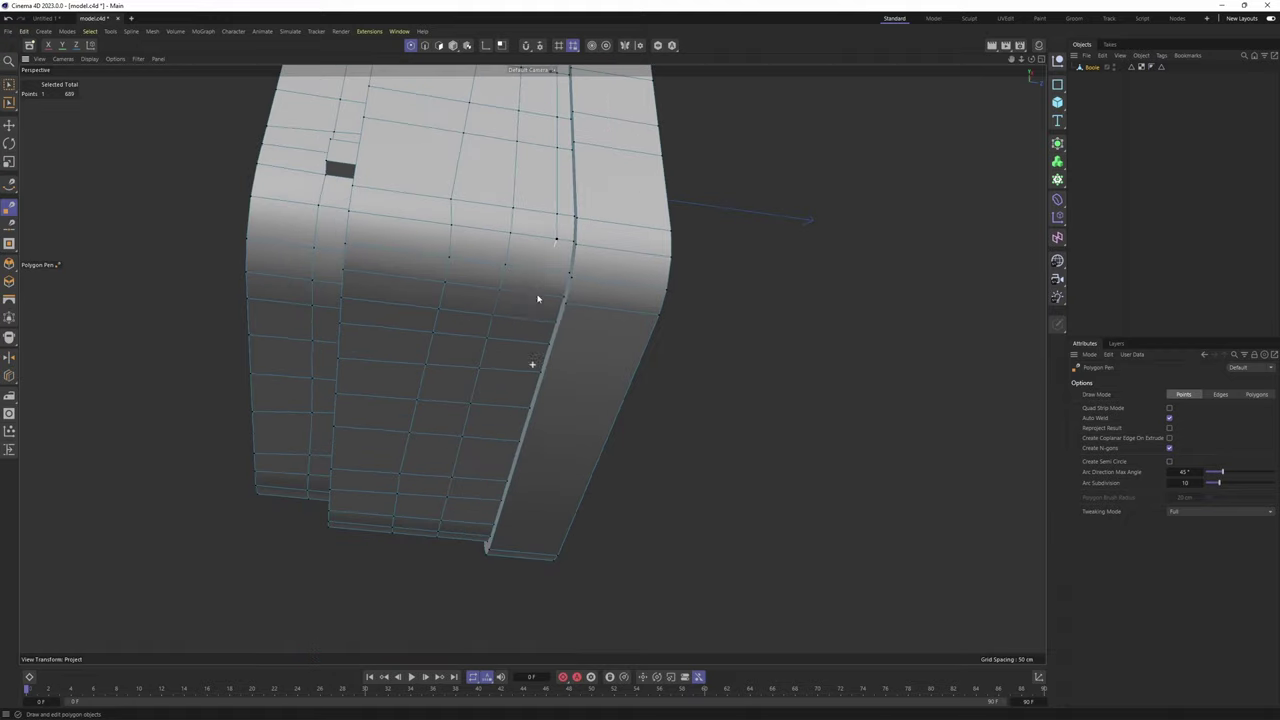
alt+drag(495, 499, 430, 368)
click(394, 184)
click(391, 232)
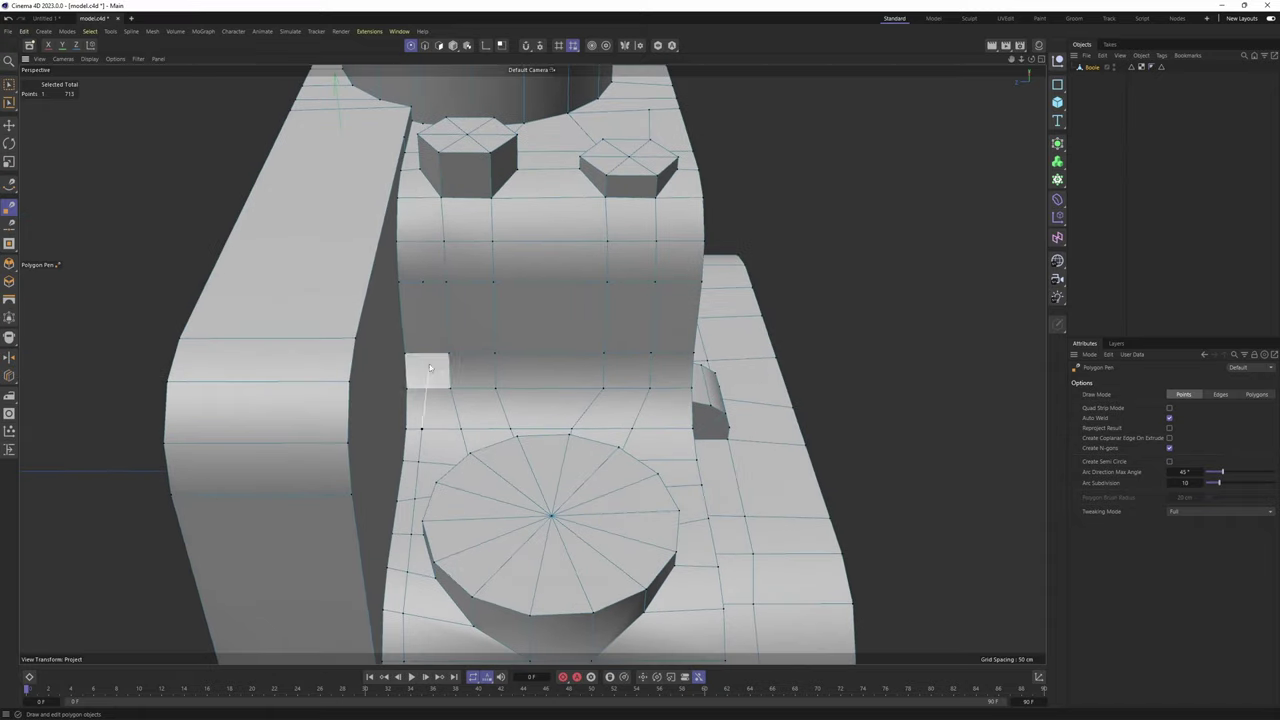
click(412, 202)
alt+drag(412, 203, 442, 293)
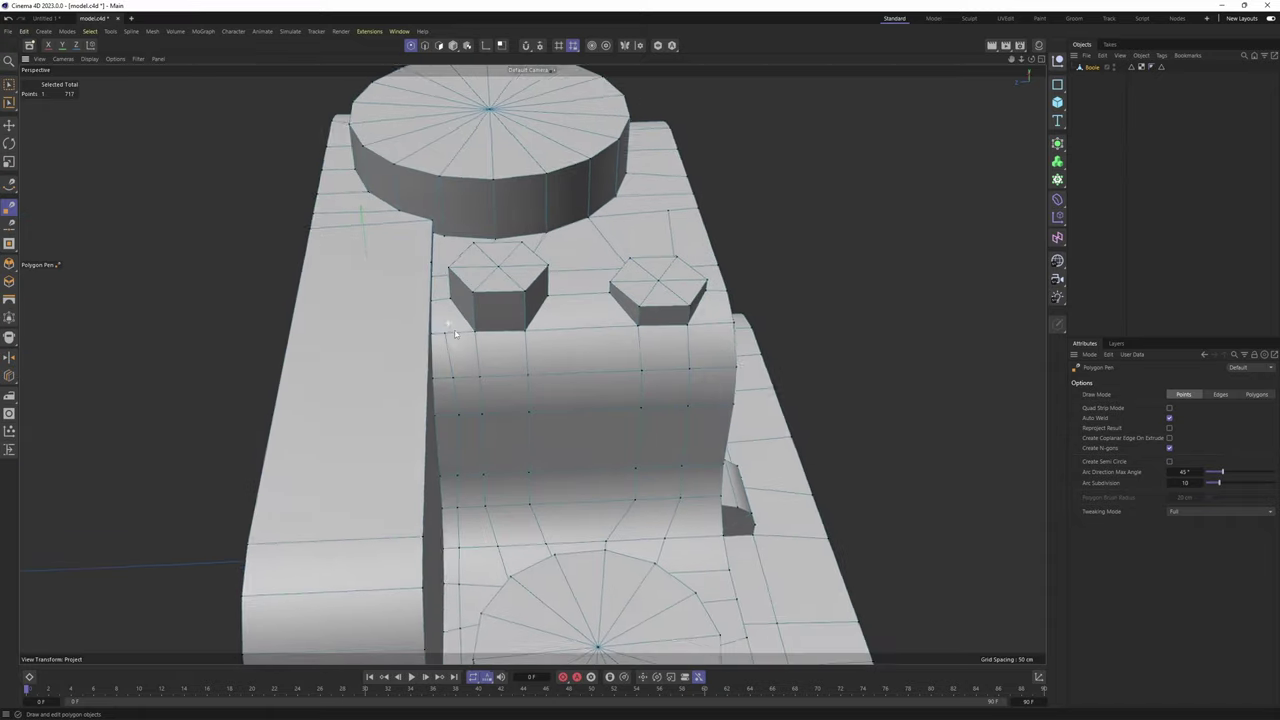
scroll(442, 293, up, 5)
alt+drag(444, 350, 472, 445)
click(432, 247)
Undo the last cut and connect the large top disc's base point to the nearest corner of the second hexagonal button
alt+drag(438, 280, 396, 366)
scroll(400, 340, down, 3)
scroll(414, 252, up, 3)
scroll(490, 381, down, 3)
scroll(436, 362, up, 3)
key(ctrl+z)
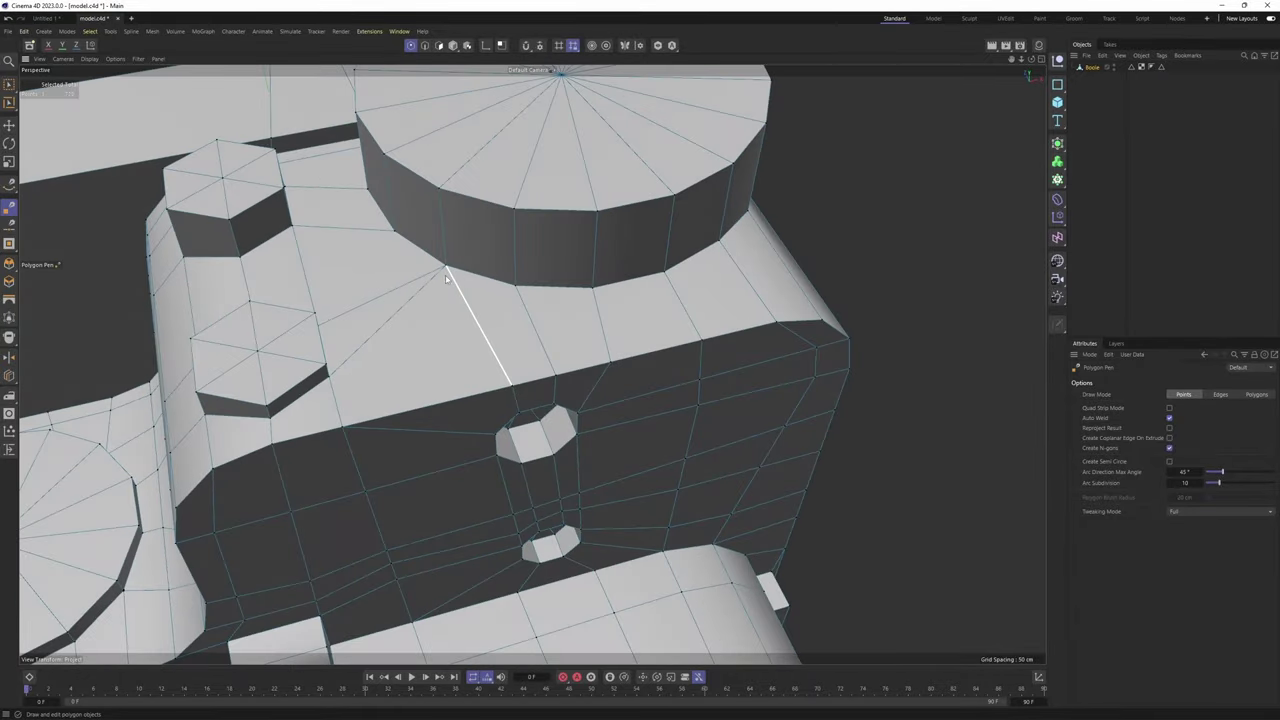
alt+middle_drag(446, 279, 518, 385)
alt+drag(518, 385, 422, 468)
scroll(473, 400, down, 1)
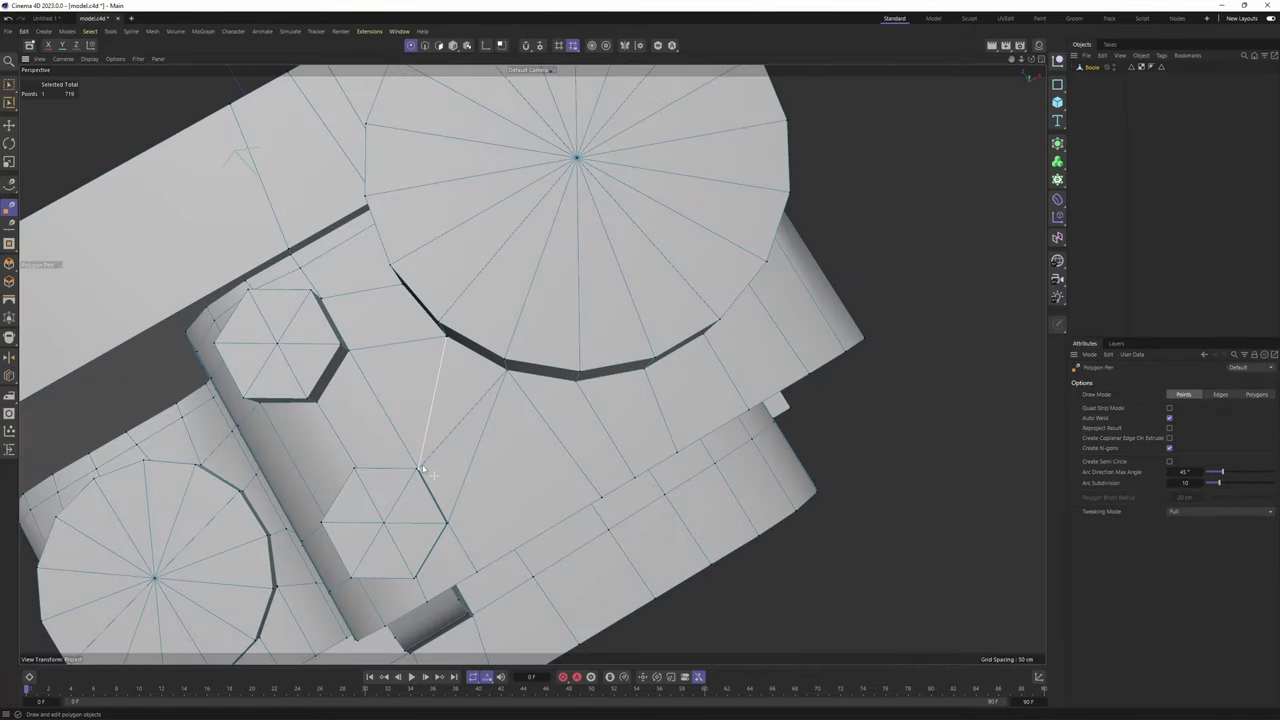
alt+drag(475, 433, 397, 315)
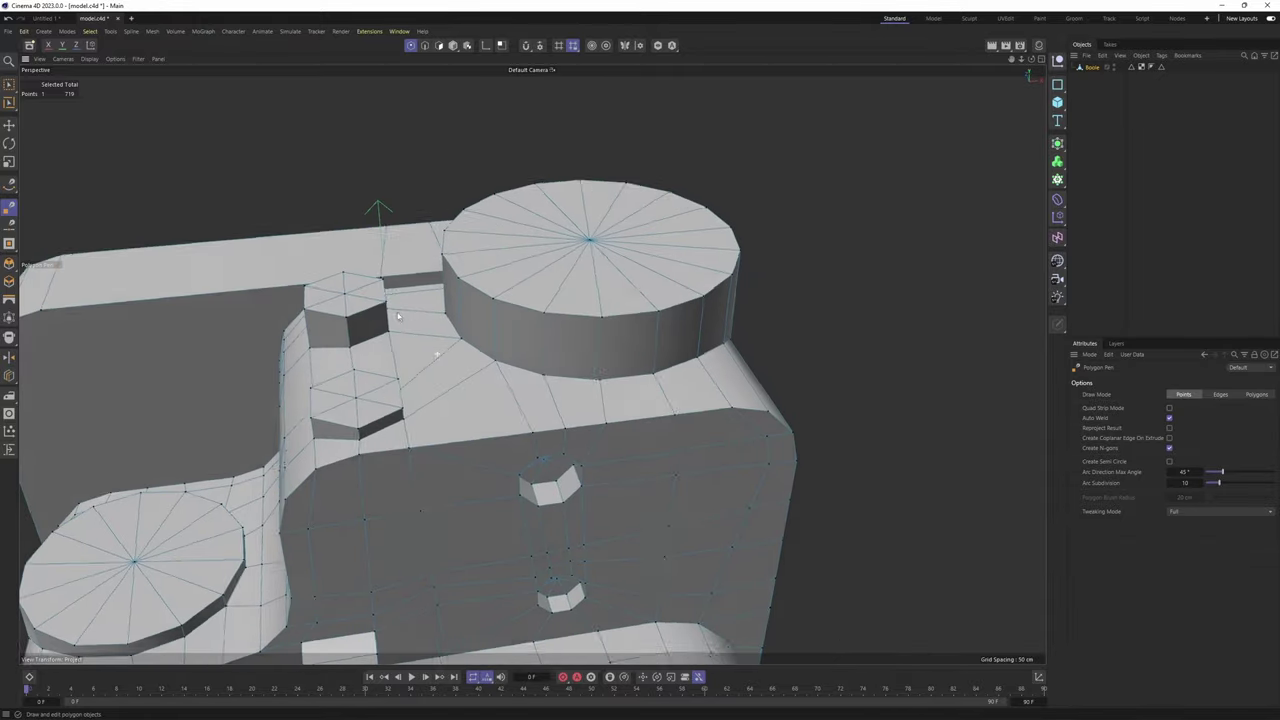
Inspect the edge flow around the side disc, front face, large top disc and back plate for remaining unconnected points
alt+drag(533, 397, 340, 300)
scroll(433, 414, down, 3)
scroll(380, 307, down, 3)
scroll(534, 277, up, 4)
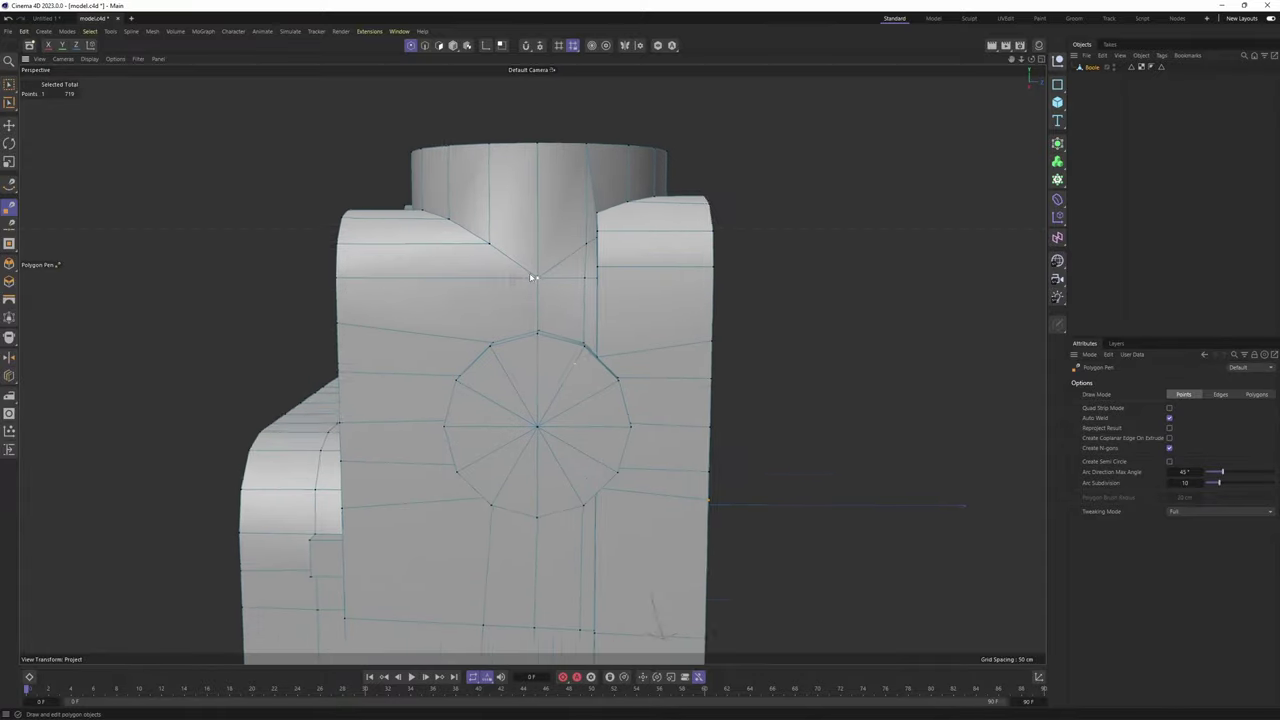
mouse_move(471, 308)
alt+mouse_down()
mouse_move(411, 324)
mouse_move(405, 285)
mouse_move(497, 326)
mouse_move(500, 360)
mouse_move(460, 310)
alt+mouse_up()
scroll(497, 326, up, 5)
scroll(511, 357, down, 3)
scroll(490, 350, down, 3)
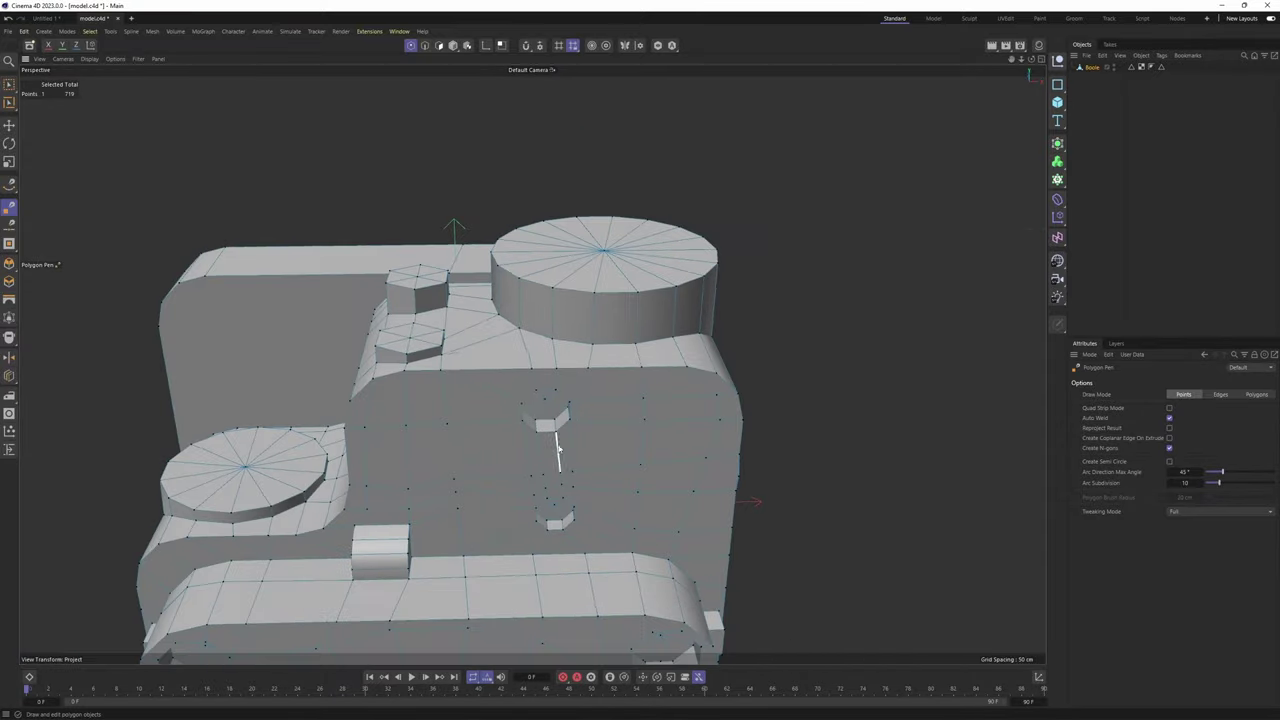
alt+drag(557, 446, 425, 530)
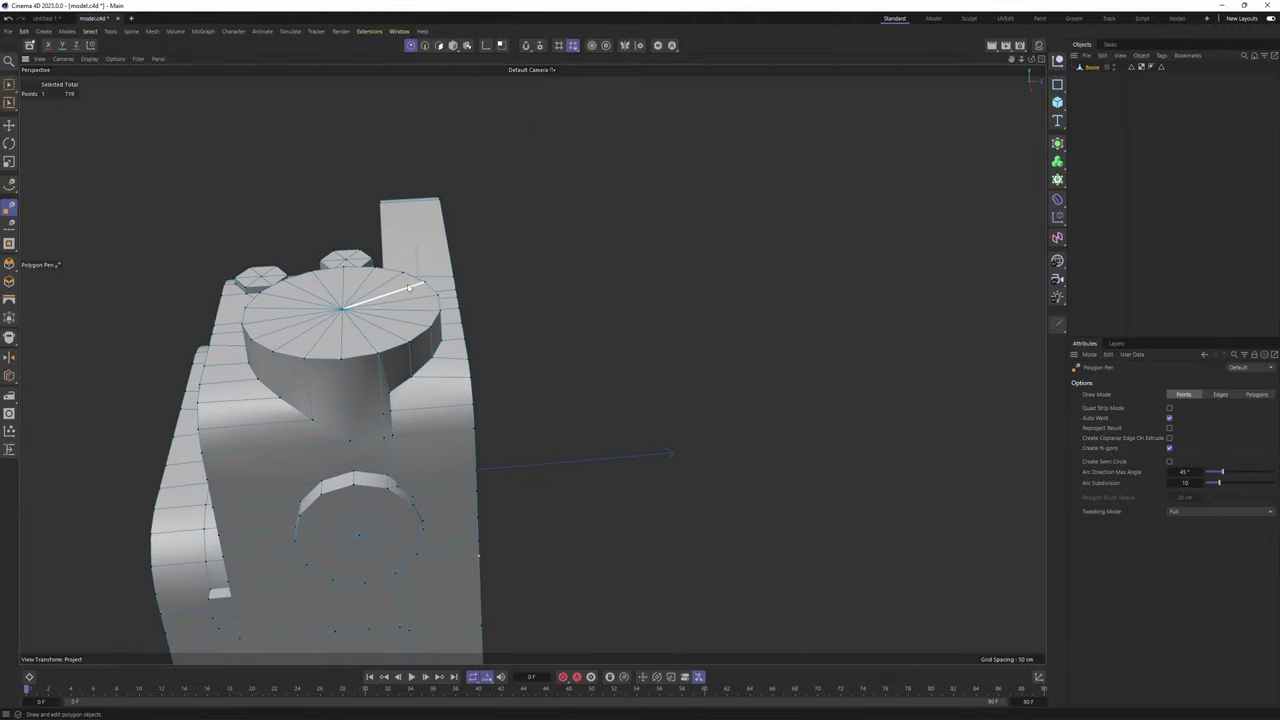
alt+drag(385, 290, 305, 469)
scroll(386, 366, up, 3)
alt+drag(386, 366, 690, 312)
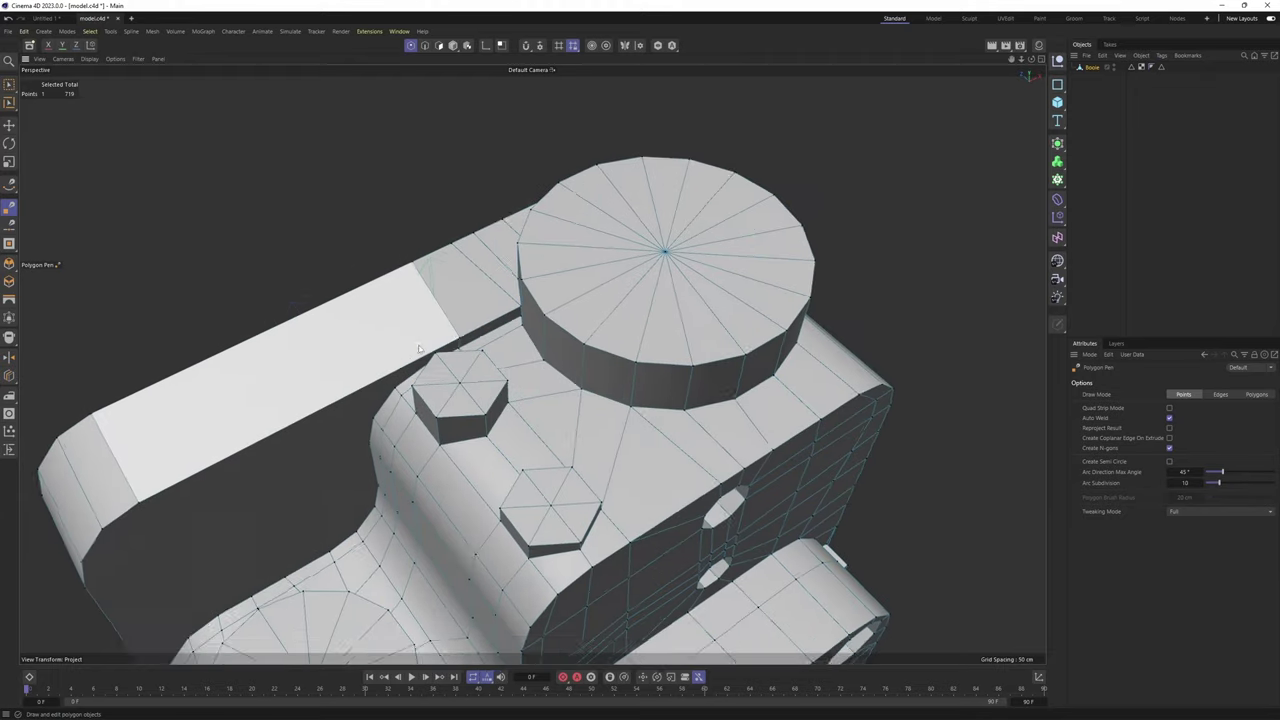
Cut two edges across the back plate's narrow top face beside the first hexagonal button
alt+drag(407, 330, 460, 301)
scroll(440, 358, up, 1)
click(432, 347)
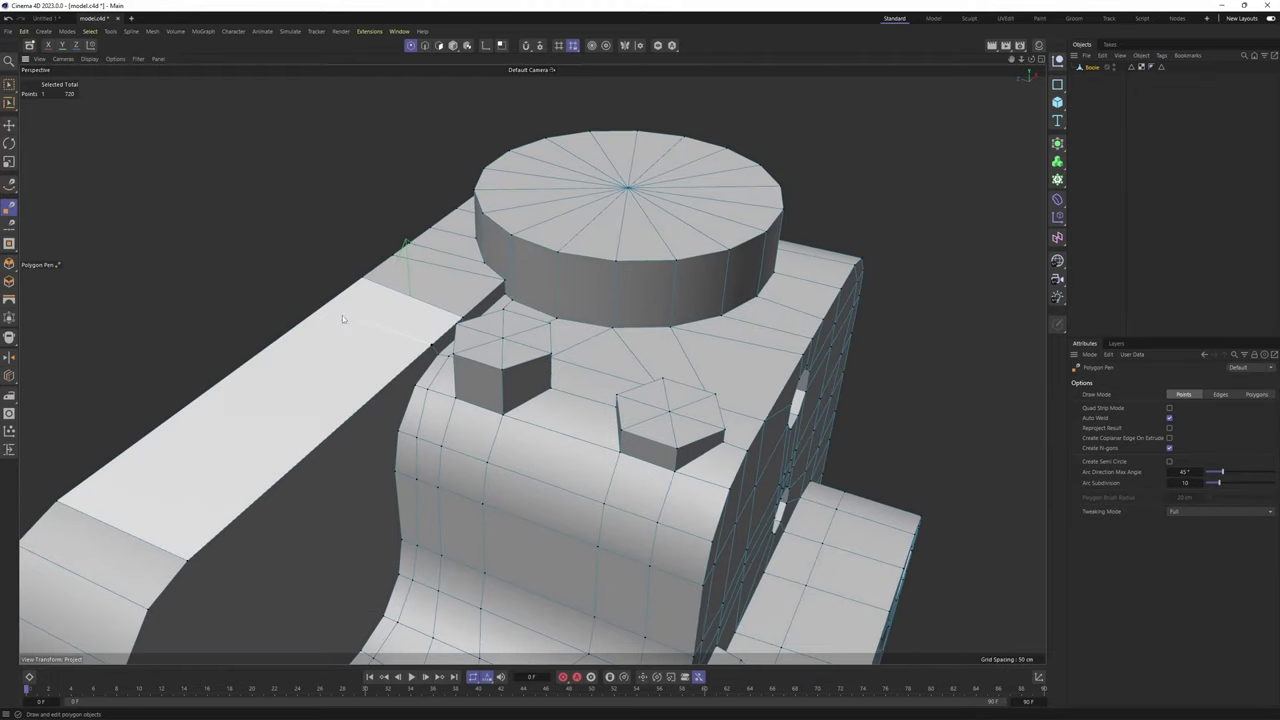
click(325, 305)
alt+drag(468, 418, 424, 390)
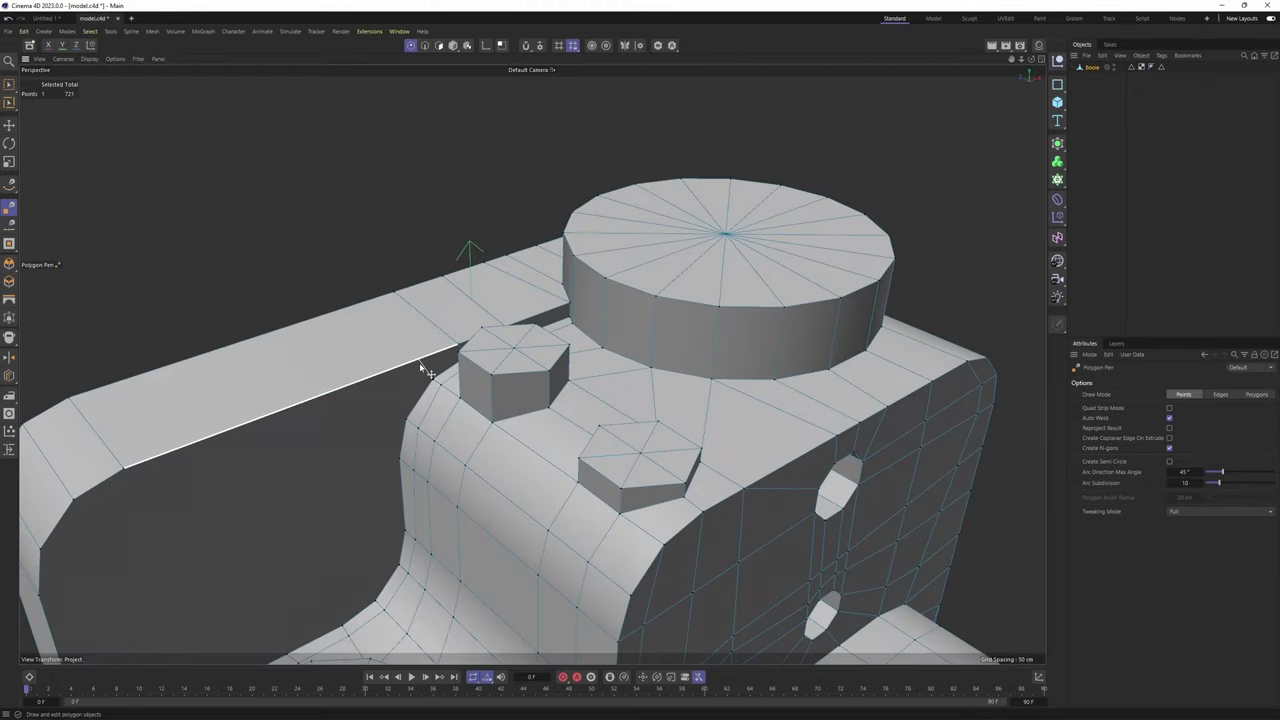
click(420, 364)
click(355, 304)
Cut an edge across the back plate's narrow side face just below its rounded upper corner
scroll(430, 318, down, 3)
alt+drag(436, 322, 443, 283)
alt+middle_drag(305, 340, 337, 291)
alt+drag(337, 291, 384, 330)
scroll(411, 283, down, 2)
alt+middle_drag(370, 425, 382, 353)
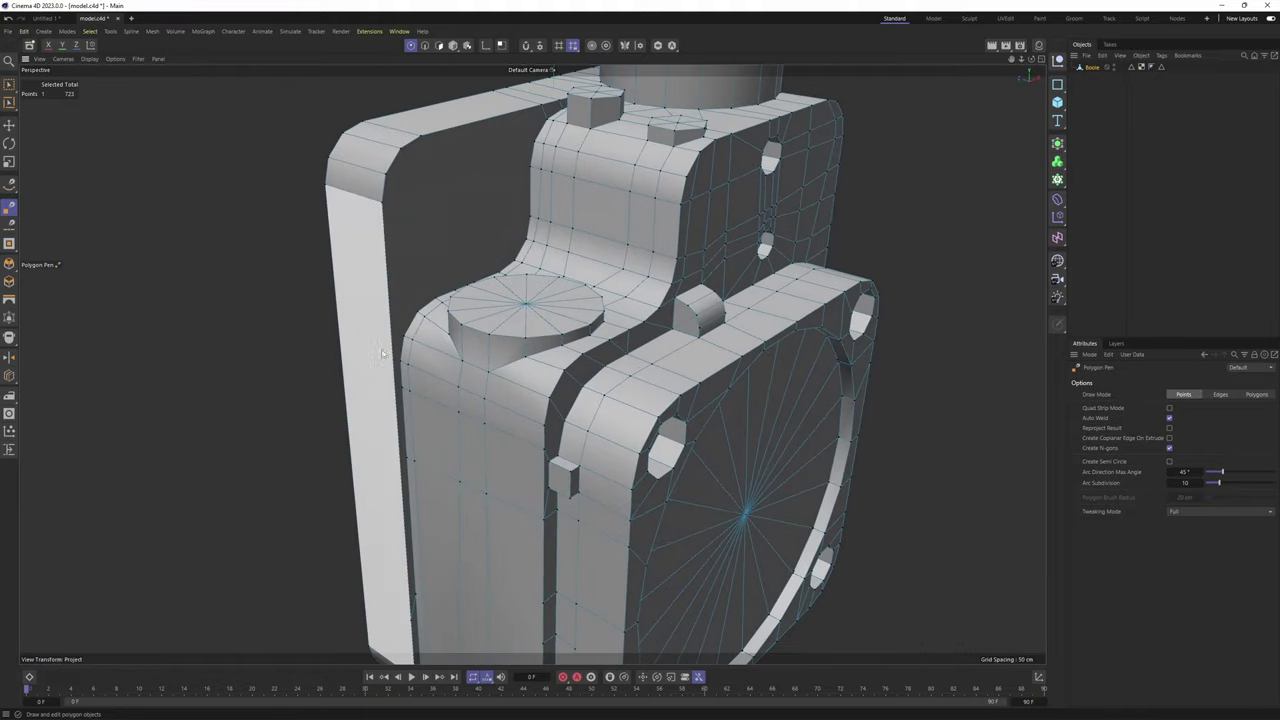
alt+drag(382, 353, 403, 329)
alt+middle_drag(403, 329, 396, 381)
scroll(396, 381, up, 3)
mouse_move(330, 280)
alt+mouse_down()
mouse_move(317, 304)
mouse_move(328, 282)
alt+mouse_up()
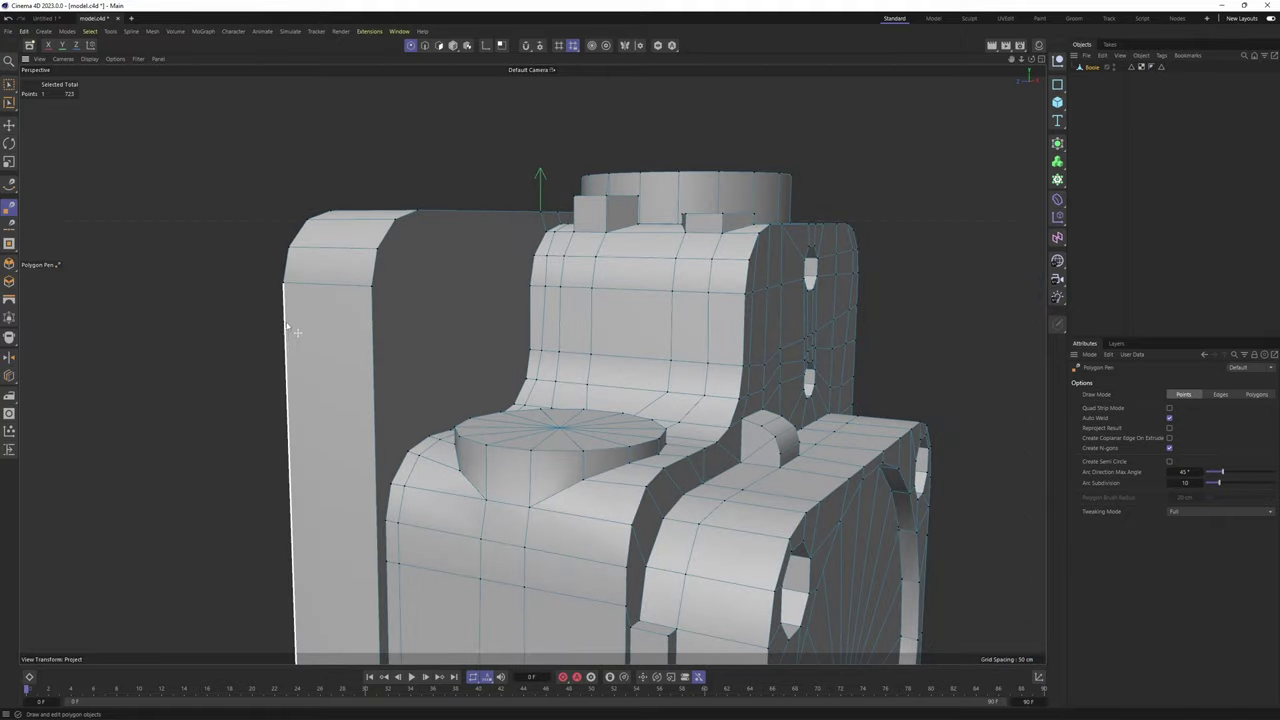
click(286, 325)
click(375, 329)
Cut the back plate's inner face horizontally from the stepped body and vertically below the rounded corner, continuing across the narrow side face
alt+drag(378, 331, 336, 307)
click(565, 246)
click(367, 297)
click(378, 225)
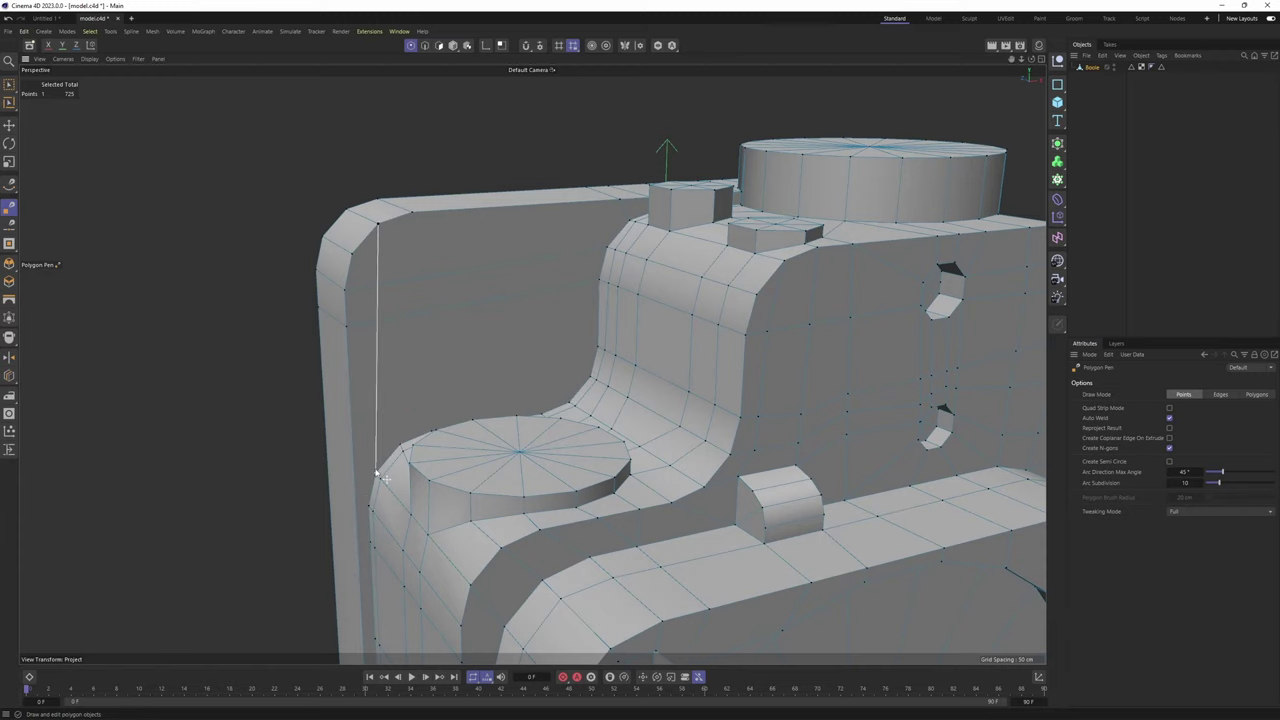
click(331, 473)
click(352, 476)
Cut further connecting edges near the back plate's rounded corner and across its top face in line with the stepped body
alt+drag(353, 476, 413, 397)
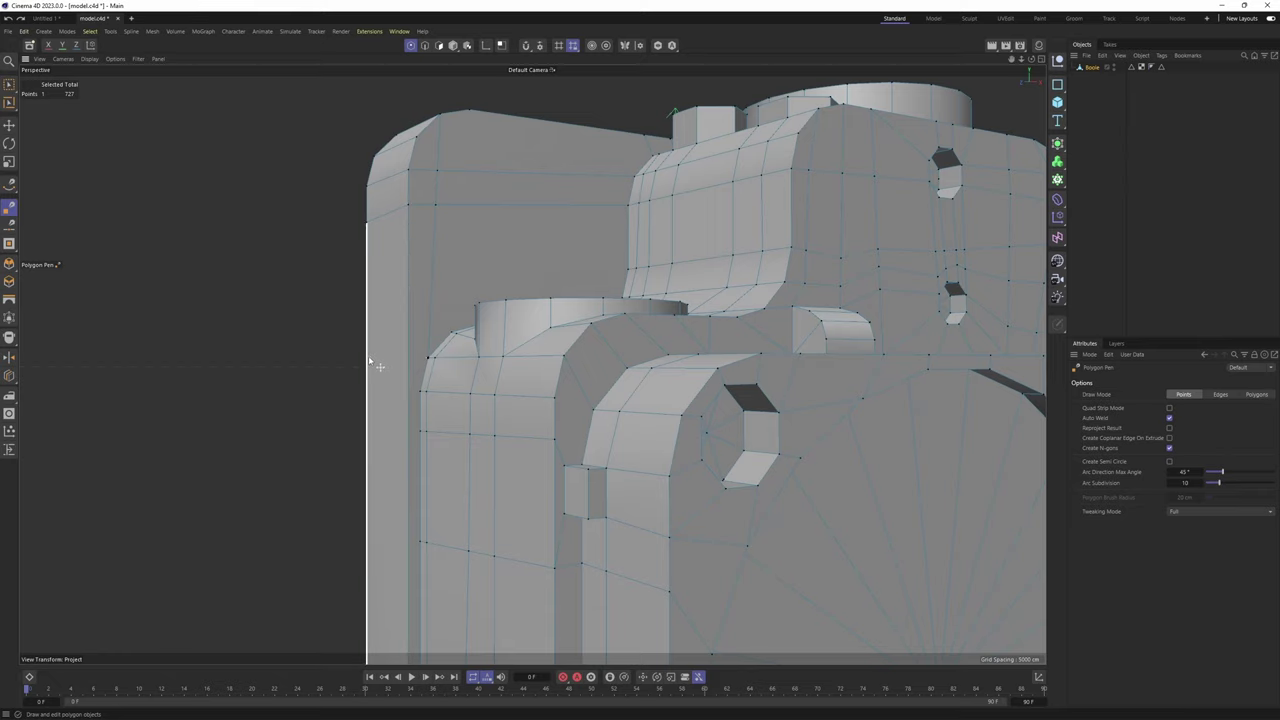
alt+drag(442, 353, 411, 329)
alt+drag(408, 228, 445, 368)
click(398, 437)
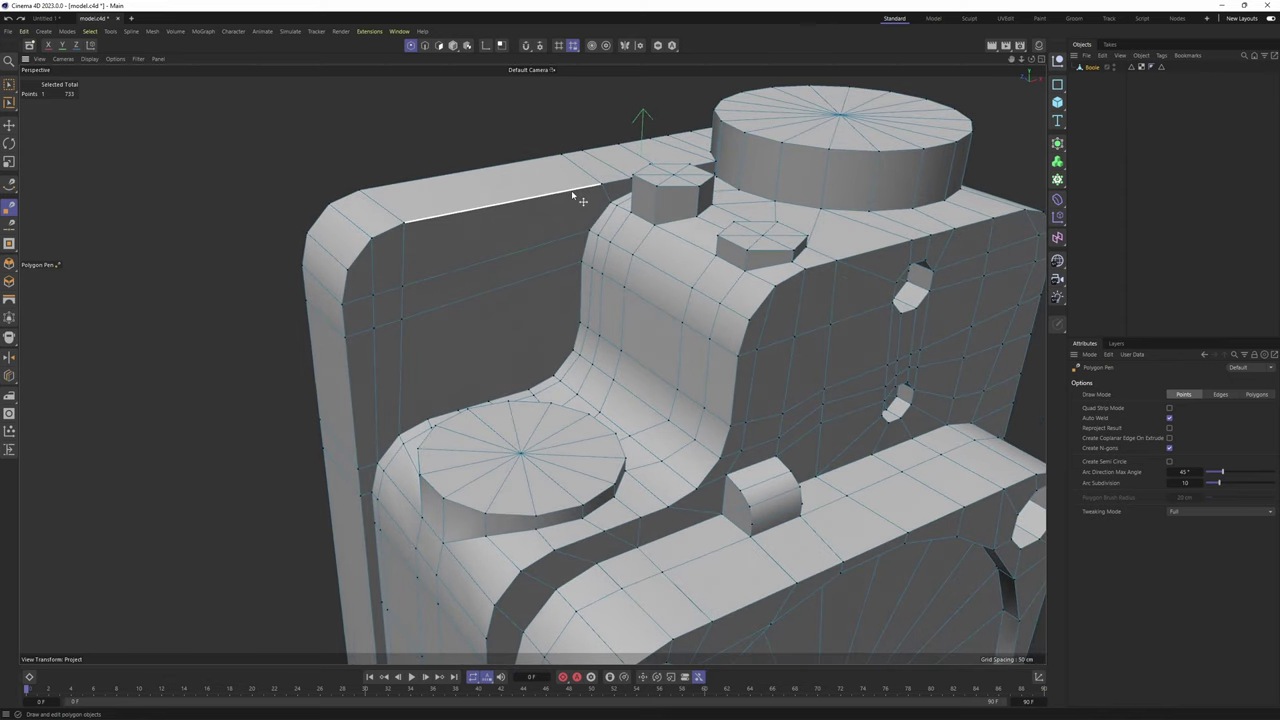
alt+drag(587, 230, 521, 290)
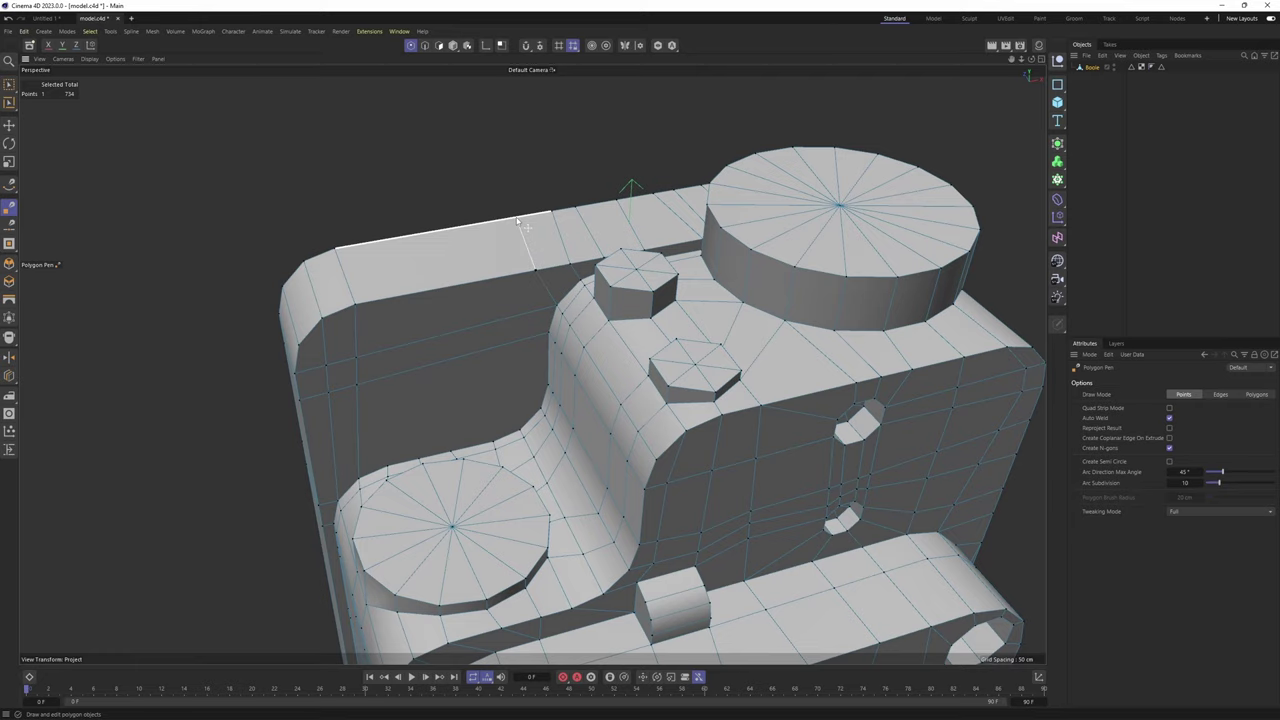
alt+drag(475, 339, 522, 386)
Cut vertical edges from the body points behind the small disc up the back plate's inner face and across its top
click(404, 421)
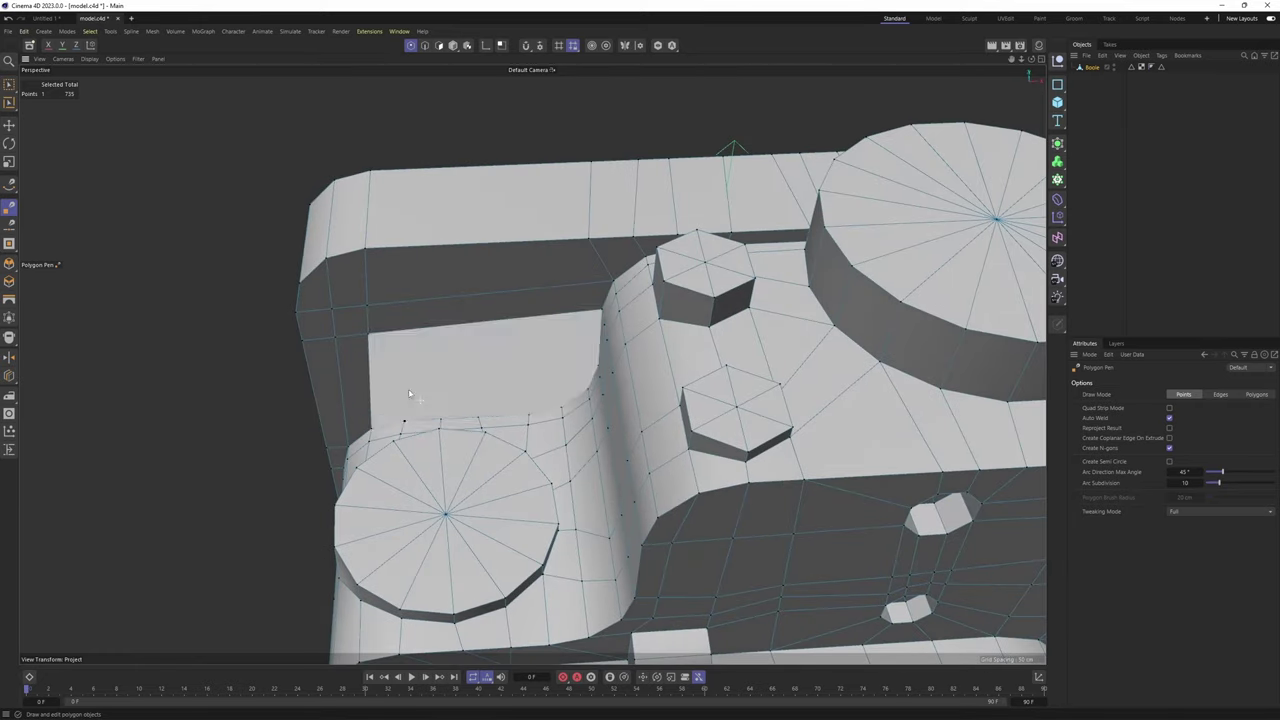
click(405, 174)
alt+drag(443, 384, 448, 411)
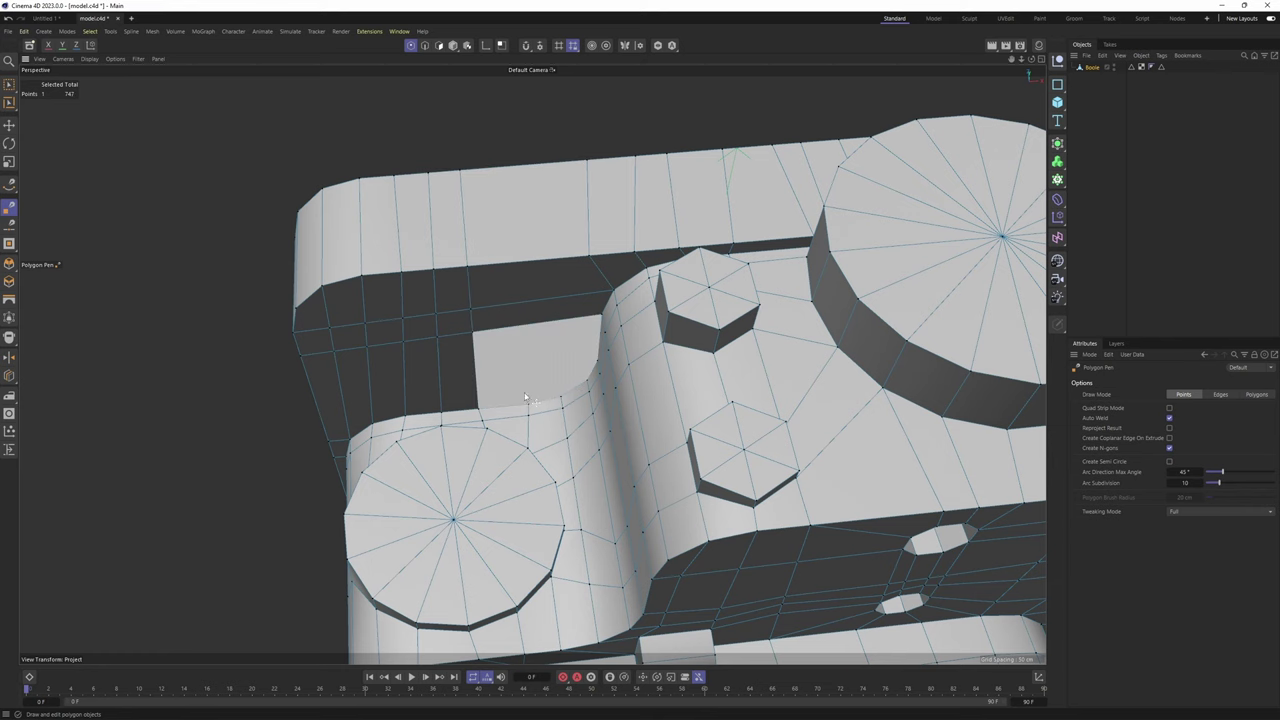
click(503, 168)
Cut an edge across the back plate's narrow side face in line with the body's horizontal edge
alt+drag(546, 326, 503, 349)
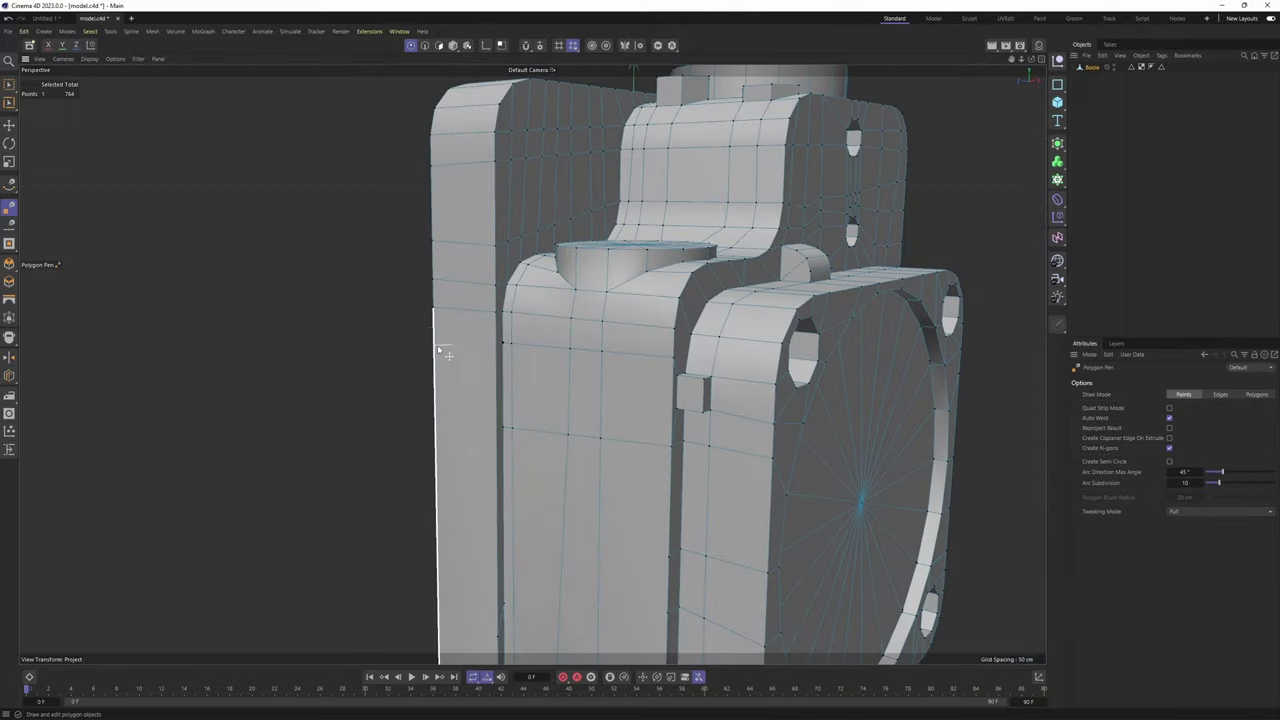
click(502, 430)
click(434, 426)
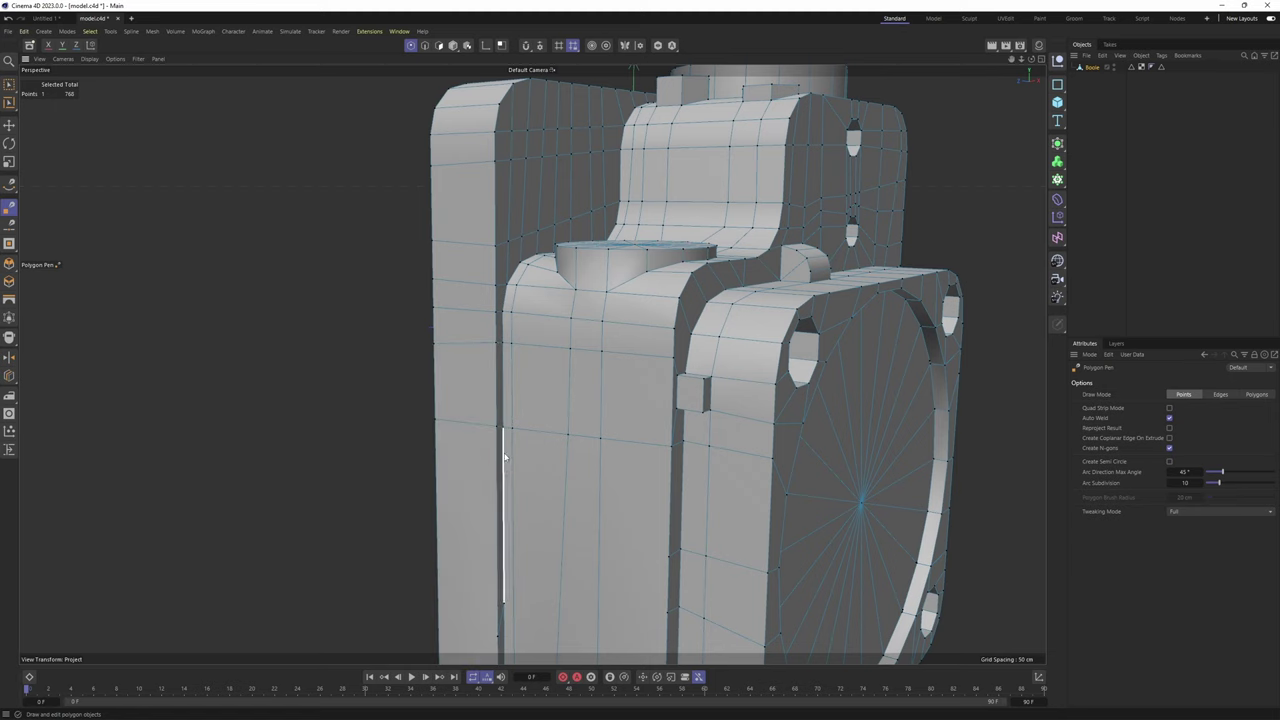
Carry the lower side-wall cuts across the body and groove to the outer edge of the back plate's narrow side face
scroll(505, 452, down, 3)
alt+middle_drag(505, 452, 488, 318)
alt+drag(488, 318, 612, 287)
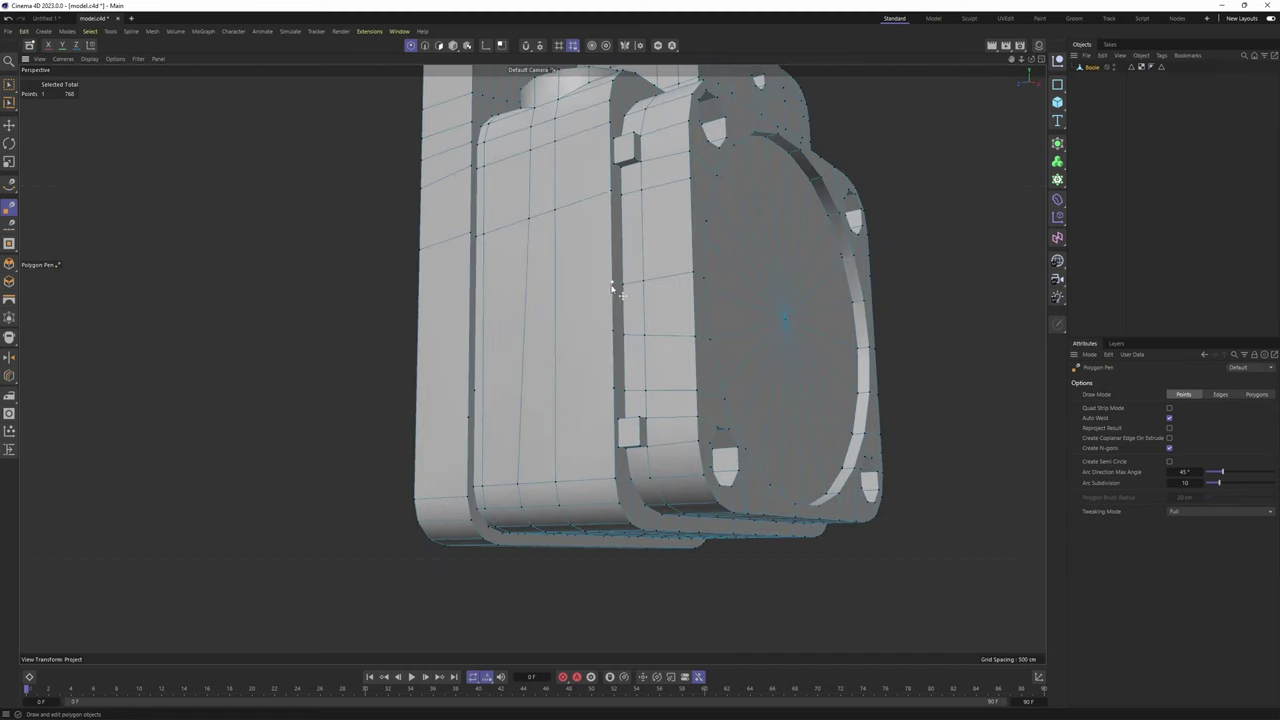
click(611, 330)
click(418, 350)
alt+right_drag(475, 390, 539, 381)
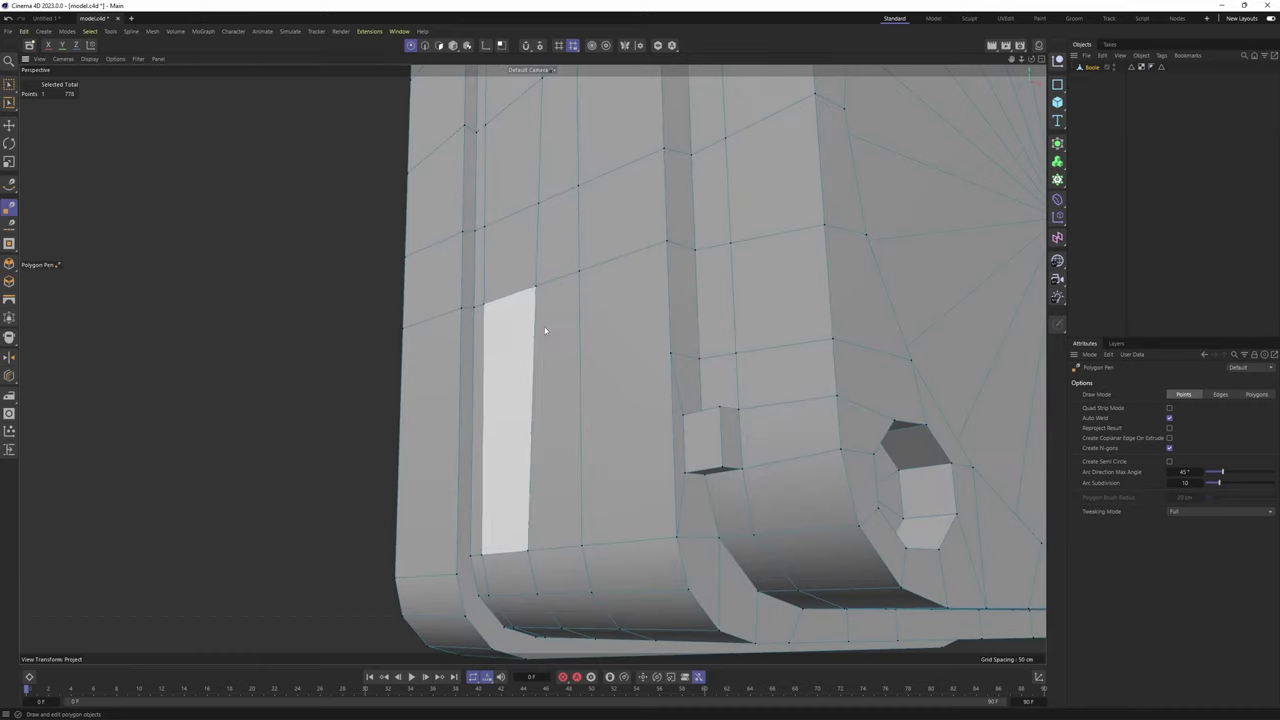
scroll(640, 355, down, 5)
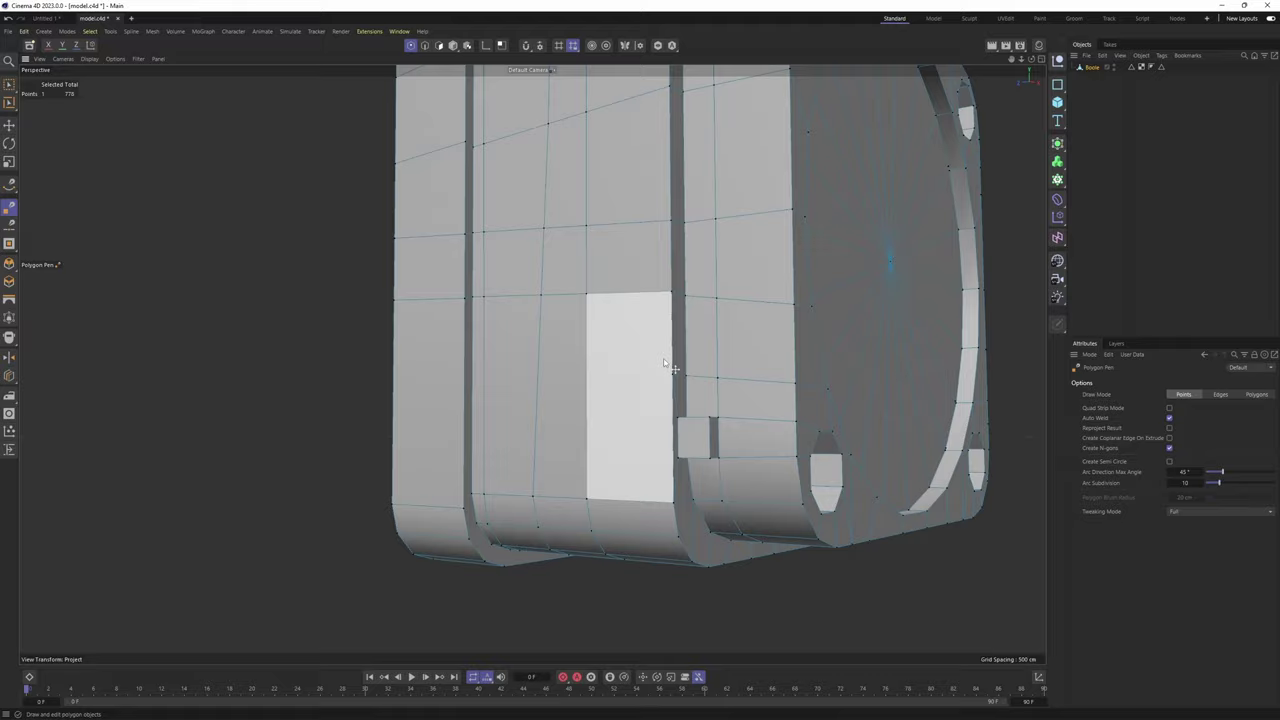
click(398, 358)
Extend the body's underside edges across the groove and the back plate's bottom face, starting from the near rounded corner
alt+middle_drag(604, 423, 547, 369)
alt+drag(620, 385, 480, 350)
scroll(565, 409, down, 5)
alt+drag(425, 293, 397, 217)
scroll(472, 365, up, 2)
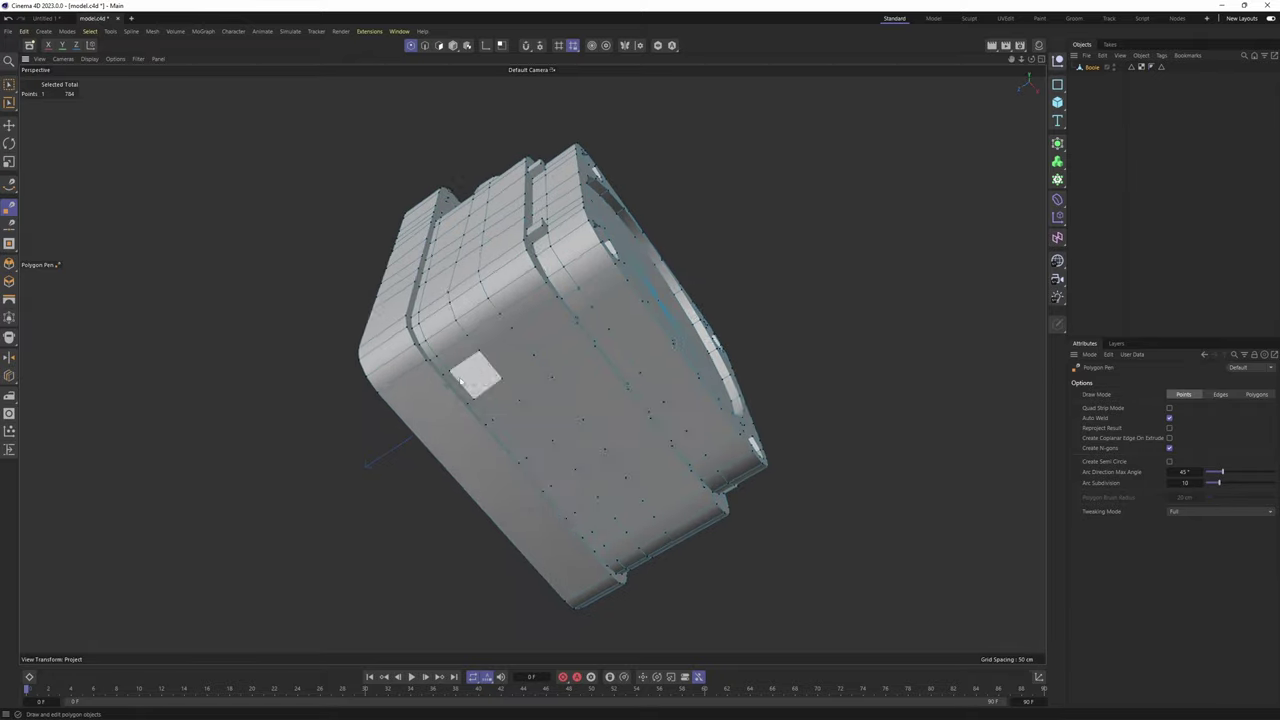
scroll(391, 346, up, 3)
alt+drag(474, 375, 392, 290)
scroll(440, 318, up, 2)
alt+middle_drag(481, 326, 451, 330)
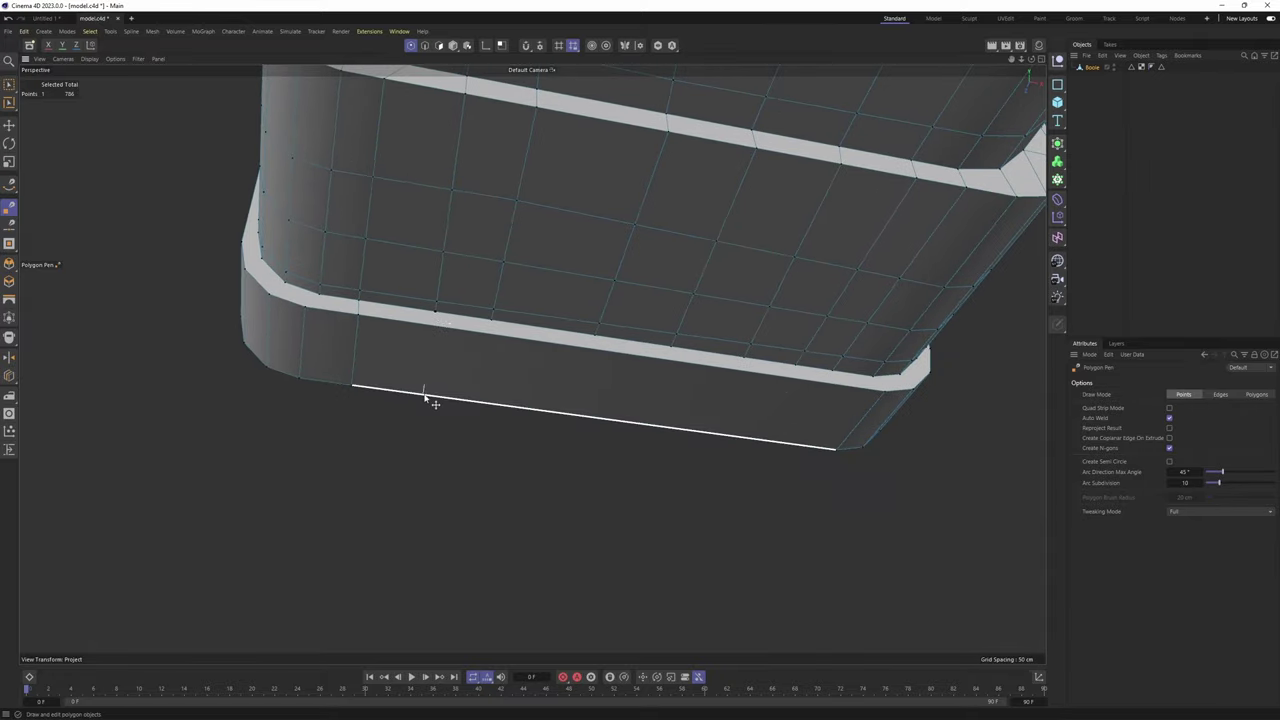
click(487, 333)
click(480, 402)
Cut two more edges across the back plate's bottom face in line with the body's underside edges, toward the far corner
alt+middle_drag(587, 382, 384, 360)
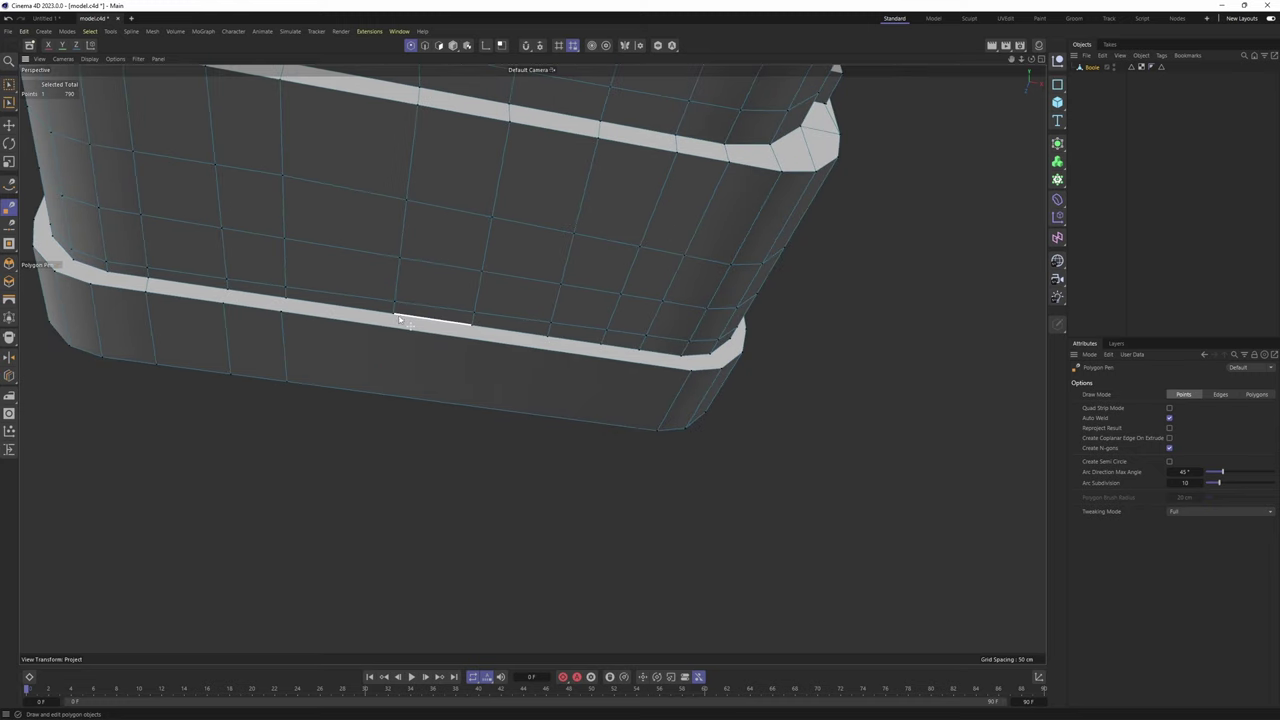
click(376, 394)
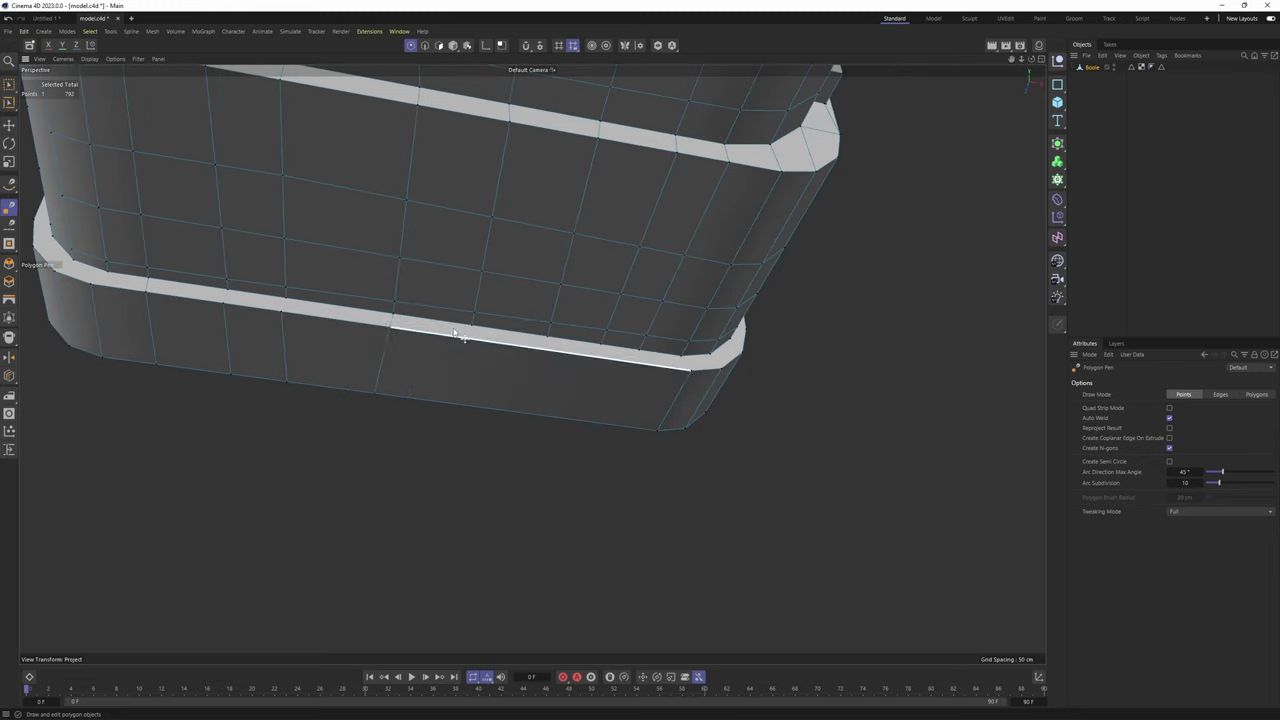
click(457, 405)
alt+middle_drag(535, 355, 408, 340)
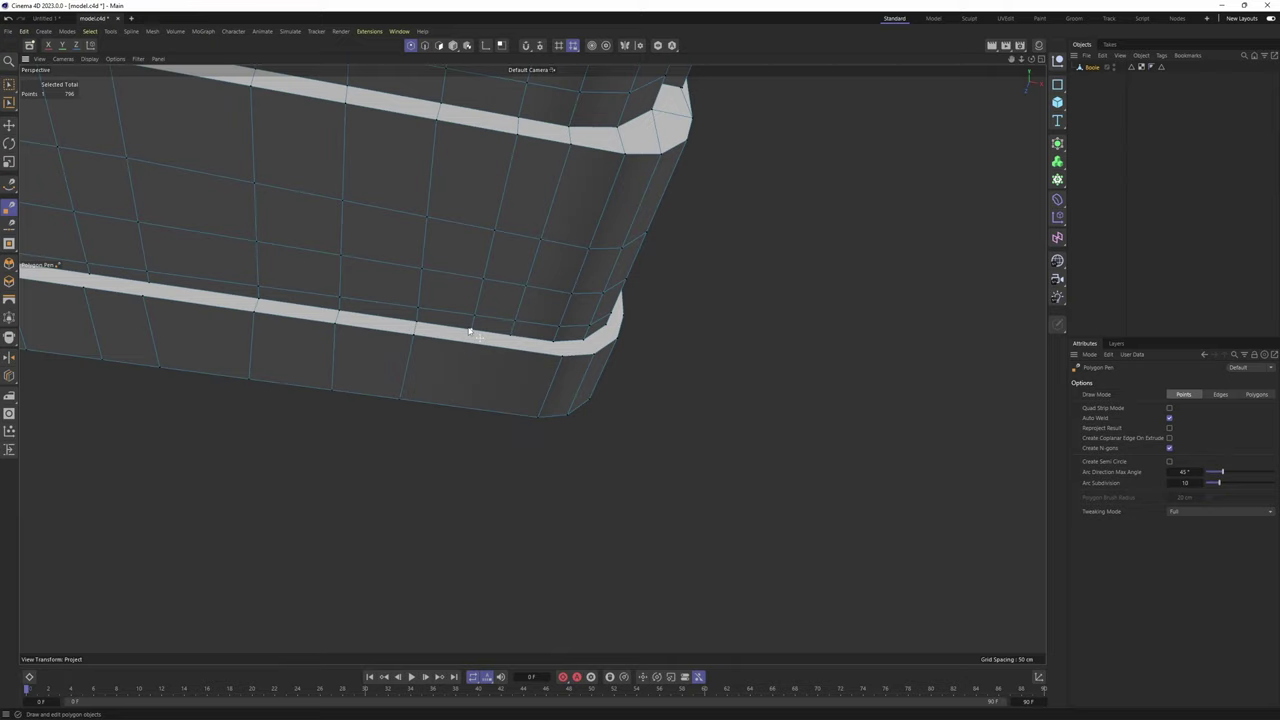
Cut the remaining edge across the groove and the back plate's bottom face near the far corner
alt+drag(458, 401, 430, 329)
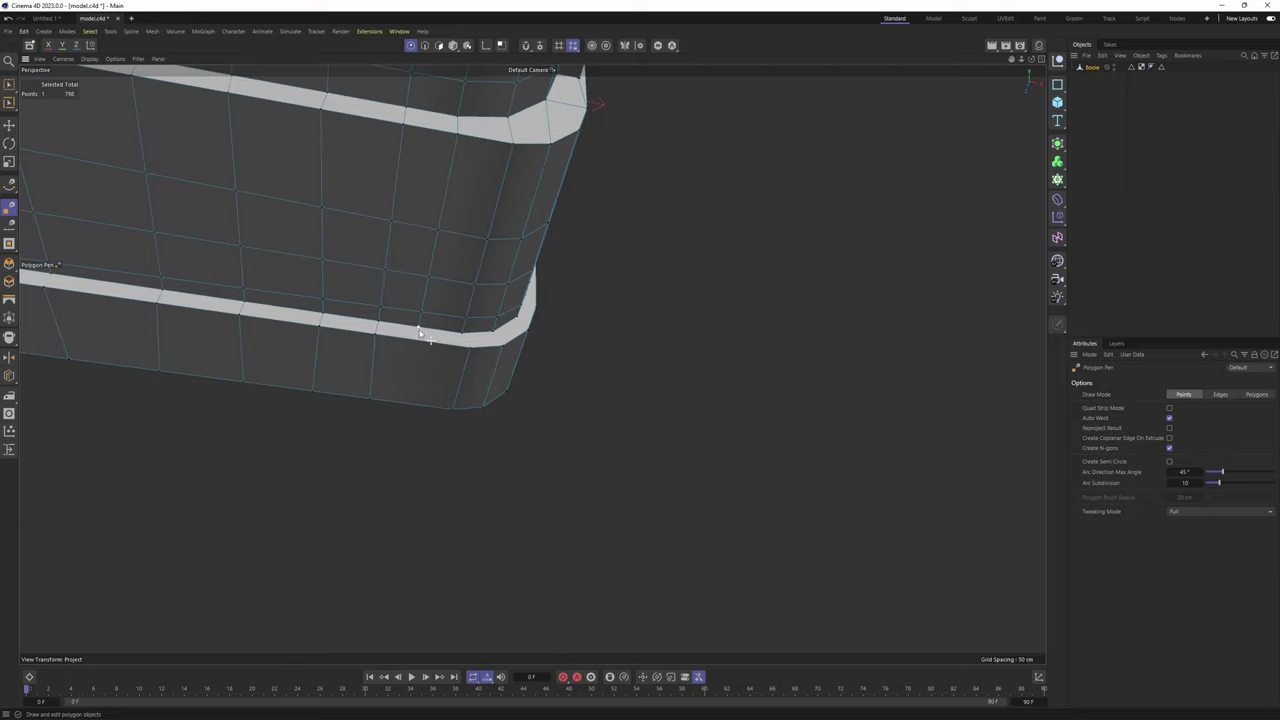
click(400, 405)
scroll(408, 394, down, 5)
mouse_move(408, 394)
alt+mouse_down()
mouse_move(431, 391)
mouse_move(415, 360)
mouse_move(432, 364)
mouse_move(397, 411)
mouse_move(428, 407)
alt+mouse_up()
scroll(425, 378, up, 5)
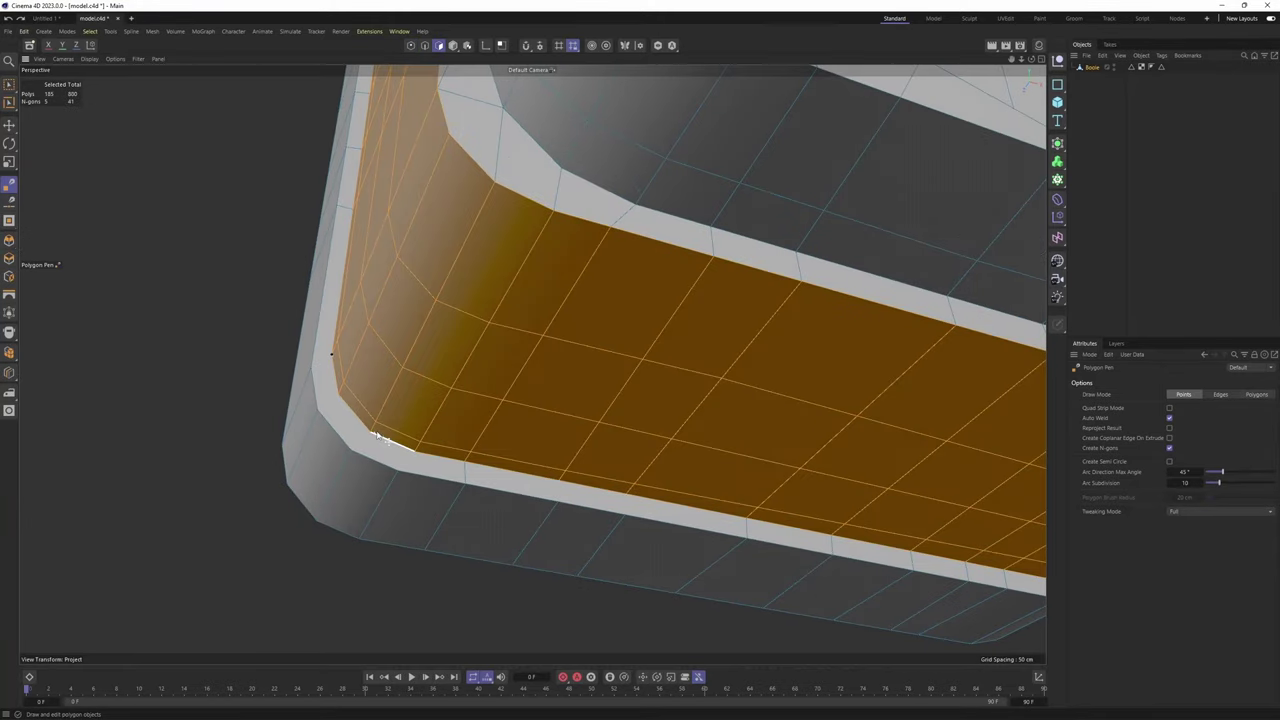
Remove the N-gons from the selected groove ledge polygons around the back plate's rounded lower corner
key(e)
right_click(591, 381)
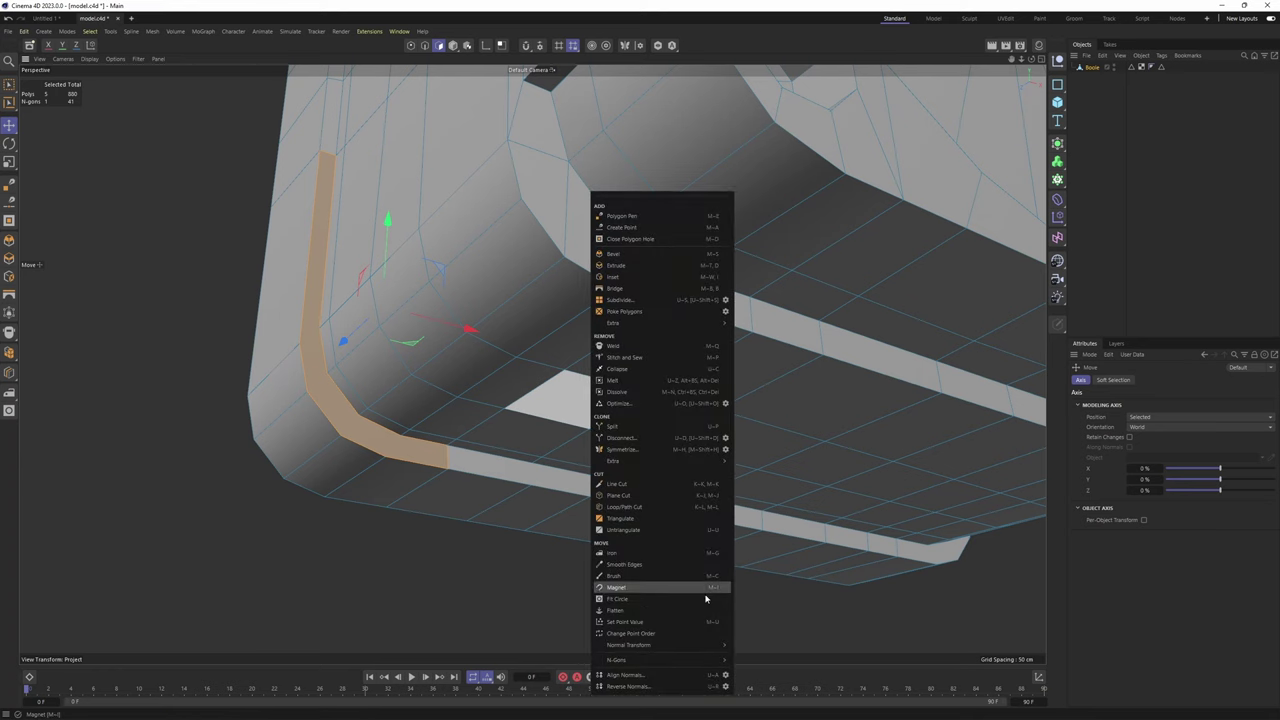
click(771, 677)
mouse_move(440, 463)
alt+mouse_down()
mouse_move(417, 449)
mouse_move(455, 466)
alt+mouse_up()
key(ctrl+shift+a)
key(ctrl+z)
scroll(455, 467, up, 1)
Remove the N-gons from the selected polygons along the straight lower part of the groove ledge
click(455, 467)
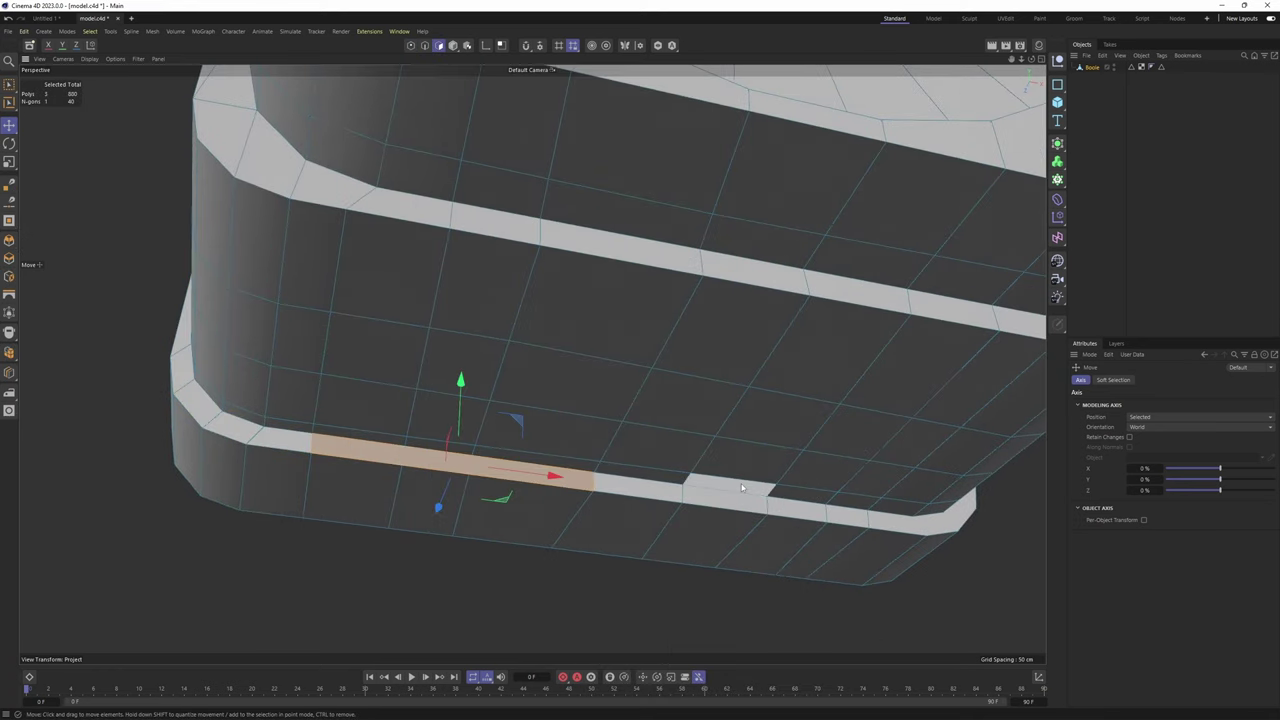
right_click(740, 492)
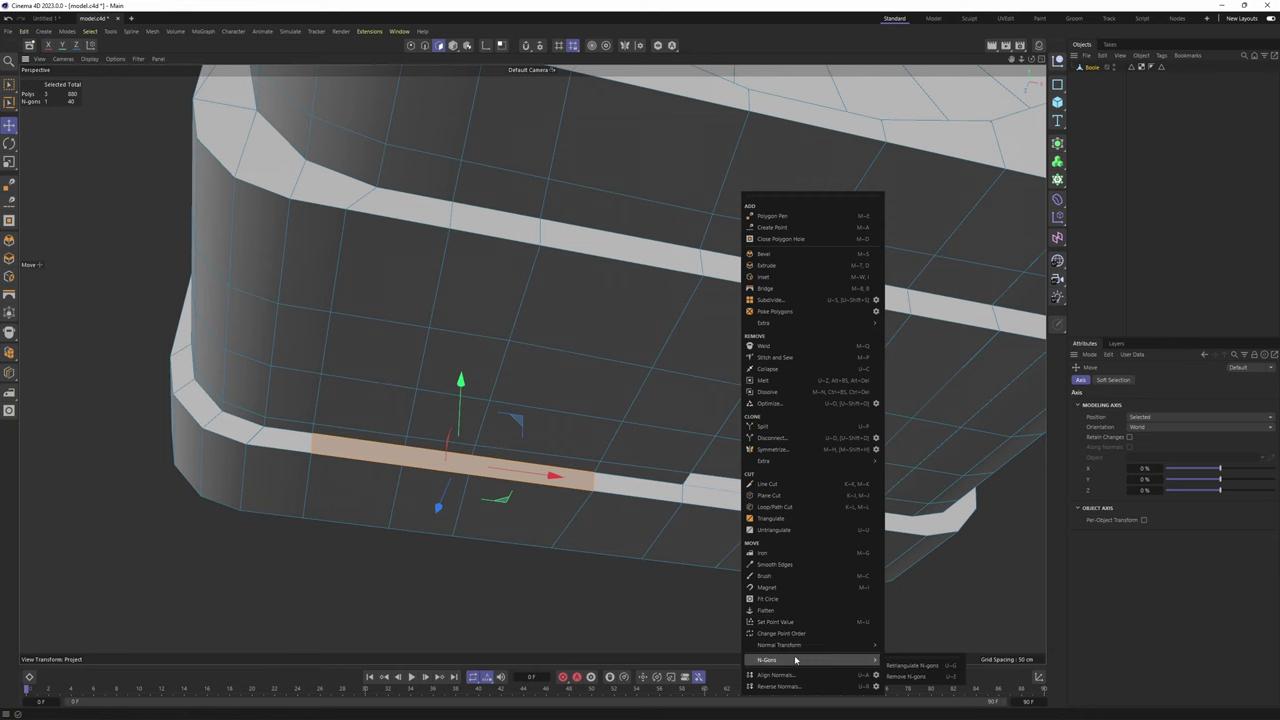
click(906, 679)
scroll(500, 428, down, 3)
alt+drag(446, 440, 461, 456)
key(Return)
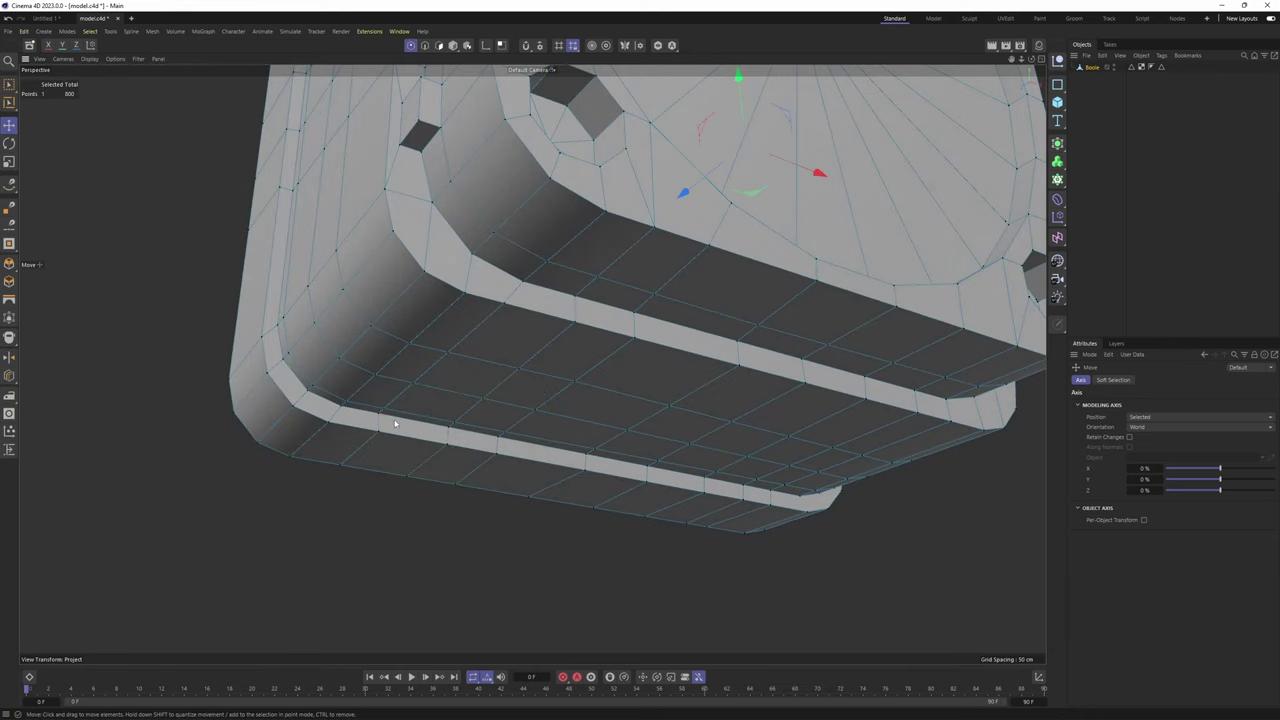
Inset the back plate's large rear face by 28.8 cm and delete the inner polygon
scroll(455, 432, up, 2)
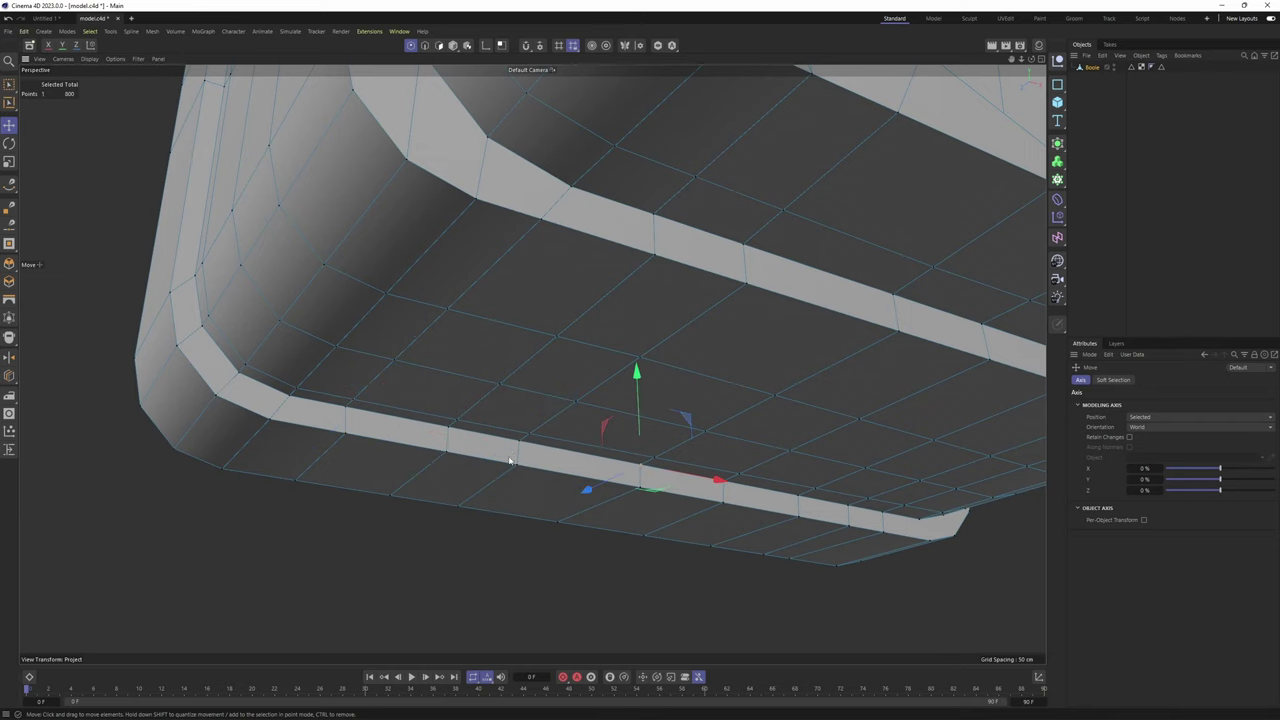
alt+right_drag(530, 445, 400, 430)
alt+drag(400, 430, 428, 495)
scroll(617, 314, down, 5)
alt+drag(617, 314, 588, 387)
key(Return)
key(Return)
click(490, 316)
alt+drag(487, 305, 668, 272)
scroll(525, 366, up, 5)
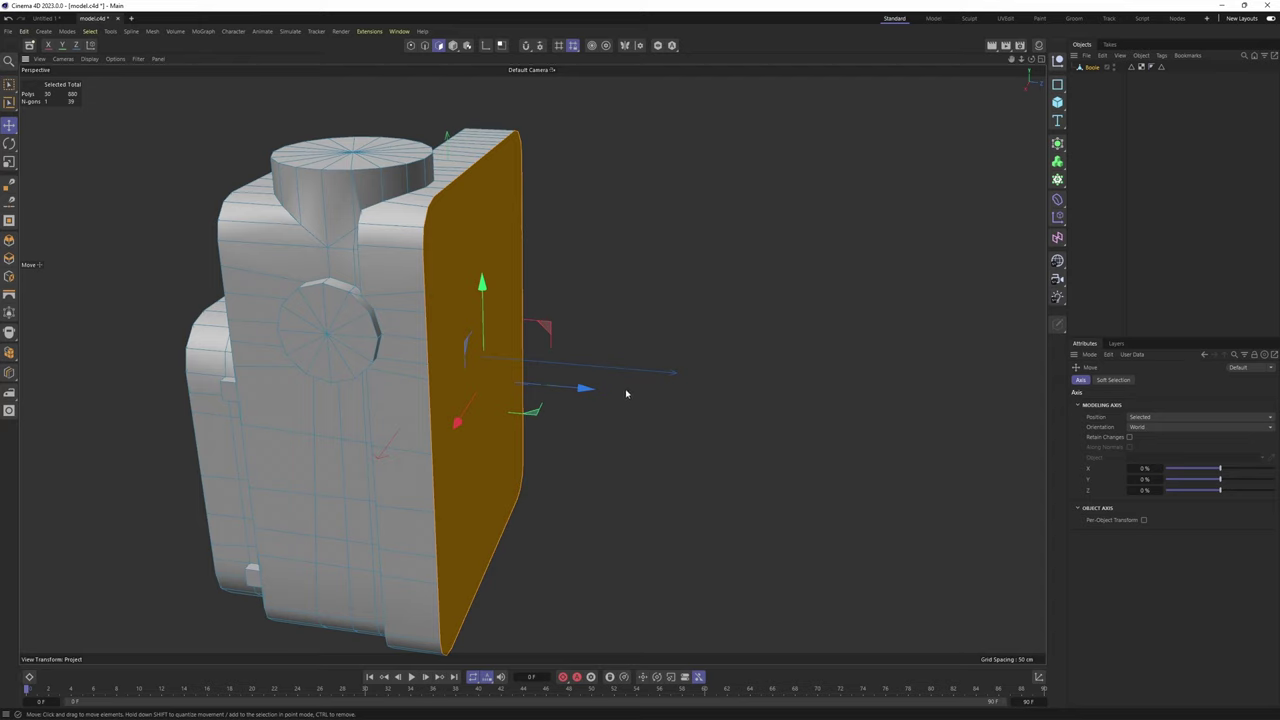
key(i)
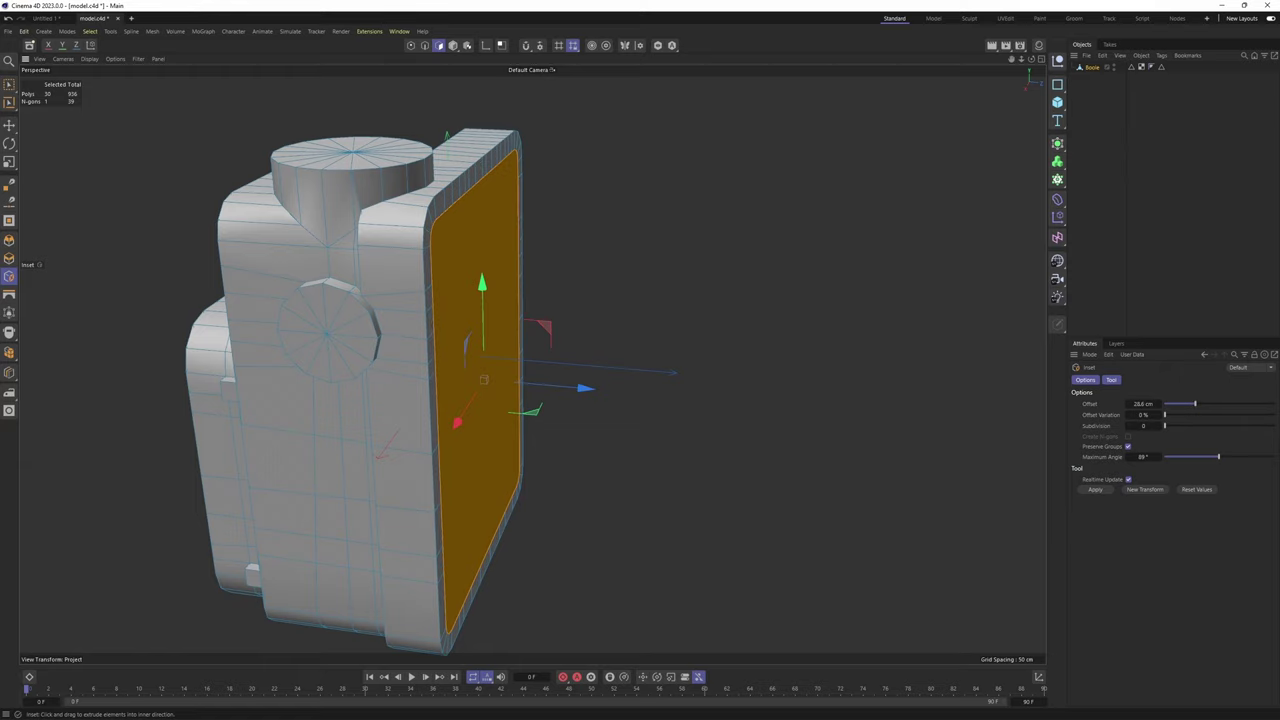
alt+drag(649, 381, 440, 362)
alt+drag(706, 366, 754, 384)
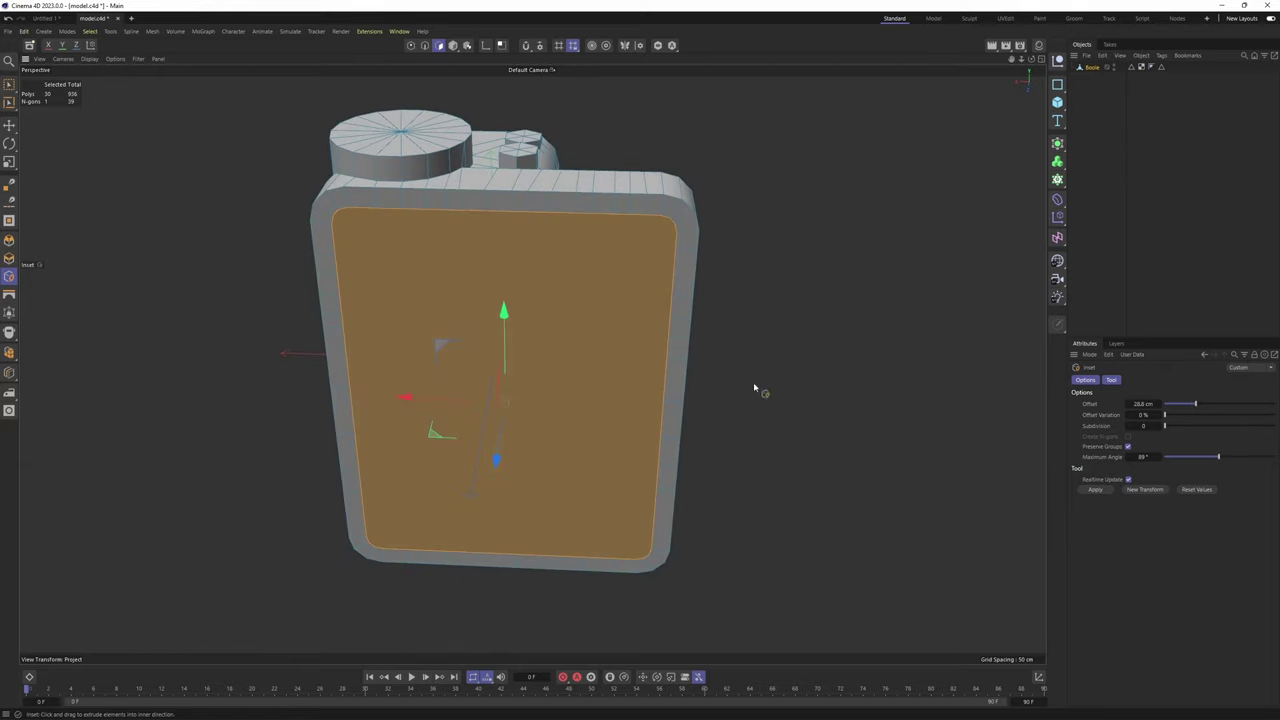
key(Delete)
Try to fill the rear opening using Close Polygon Hole with the Grid polygon type
mouse_move(690, 228)
alt+mouse_down()
mouse_move(642, 160)
mouse_move(664, 148)
mouse_move(676, 245)
alt+mouse_up()
scroll(642, 160, up, 2)
click(665, 149)
right_click(667, 151)
click(719, 201)
alt+middle_drag(676, 245, 725, 214)
alt+drag(725, 214, 755, 244)
click(723, 234)
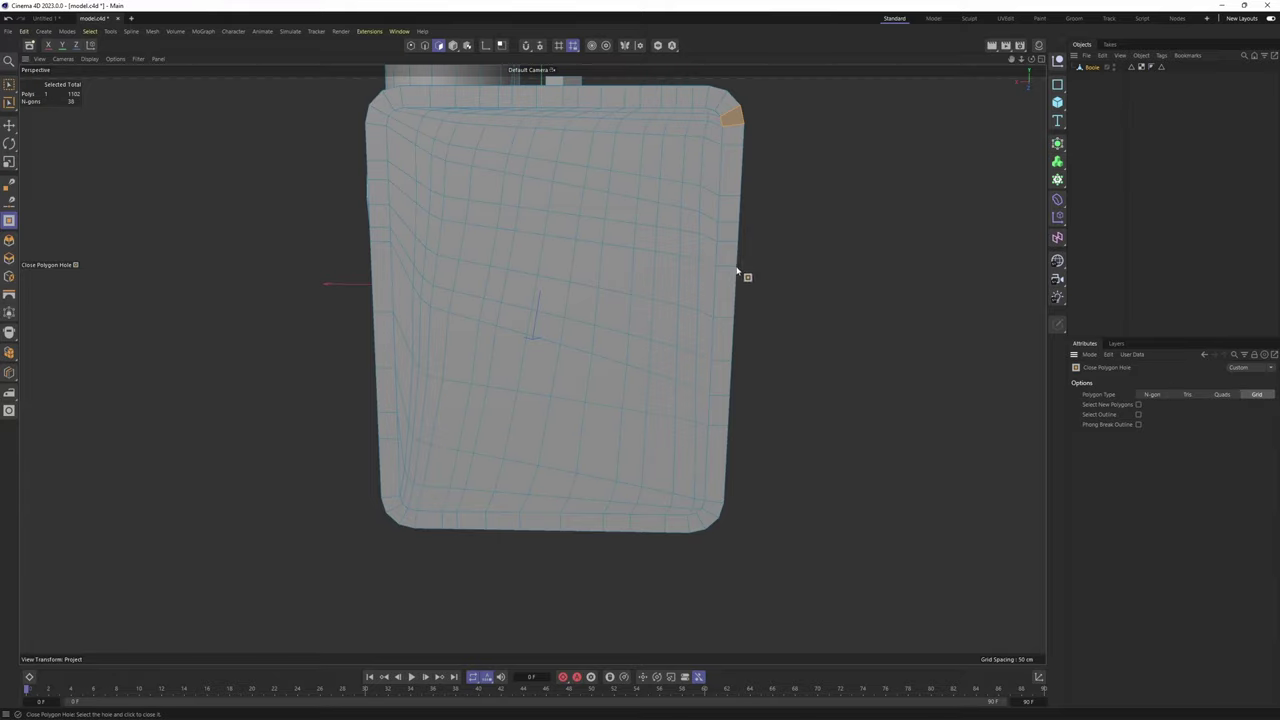
alt+drag(737, 272, 717, 321)
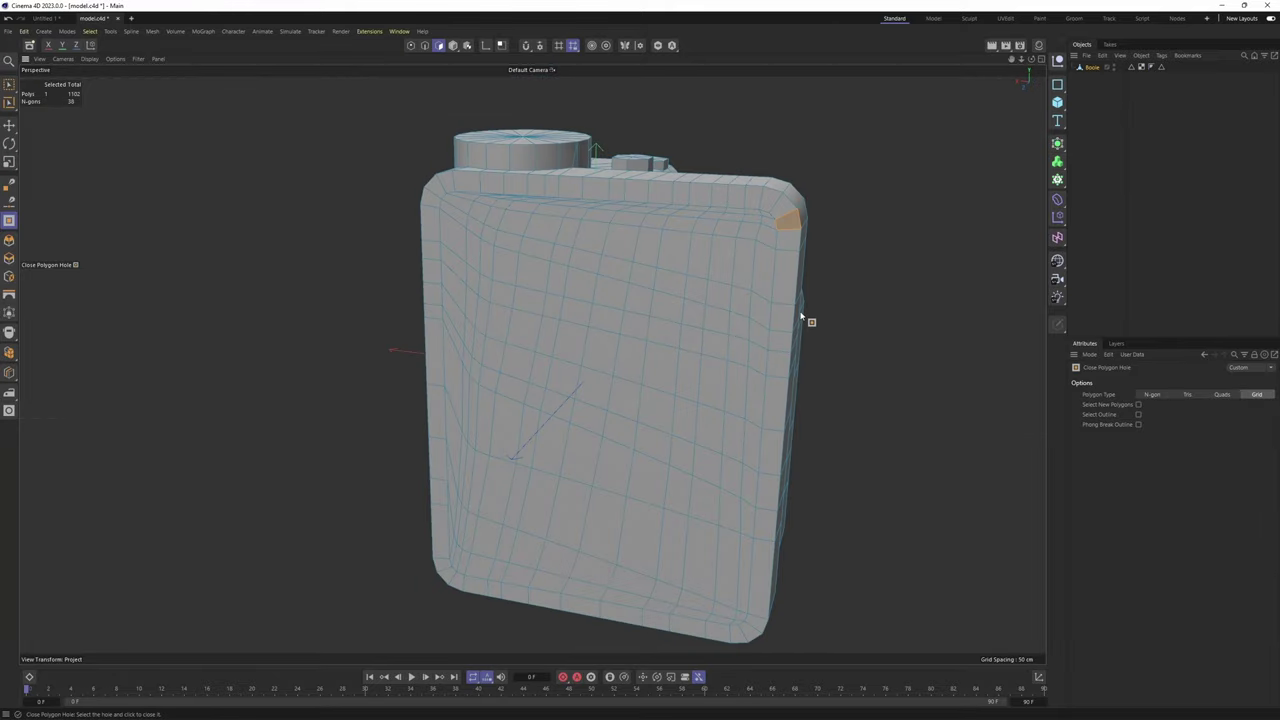
key(ctrl+z)
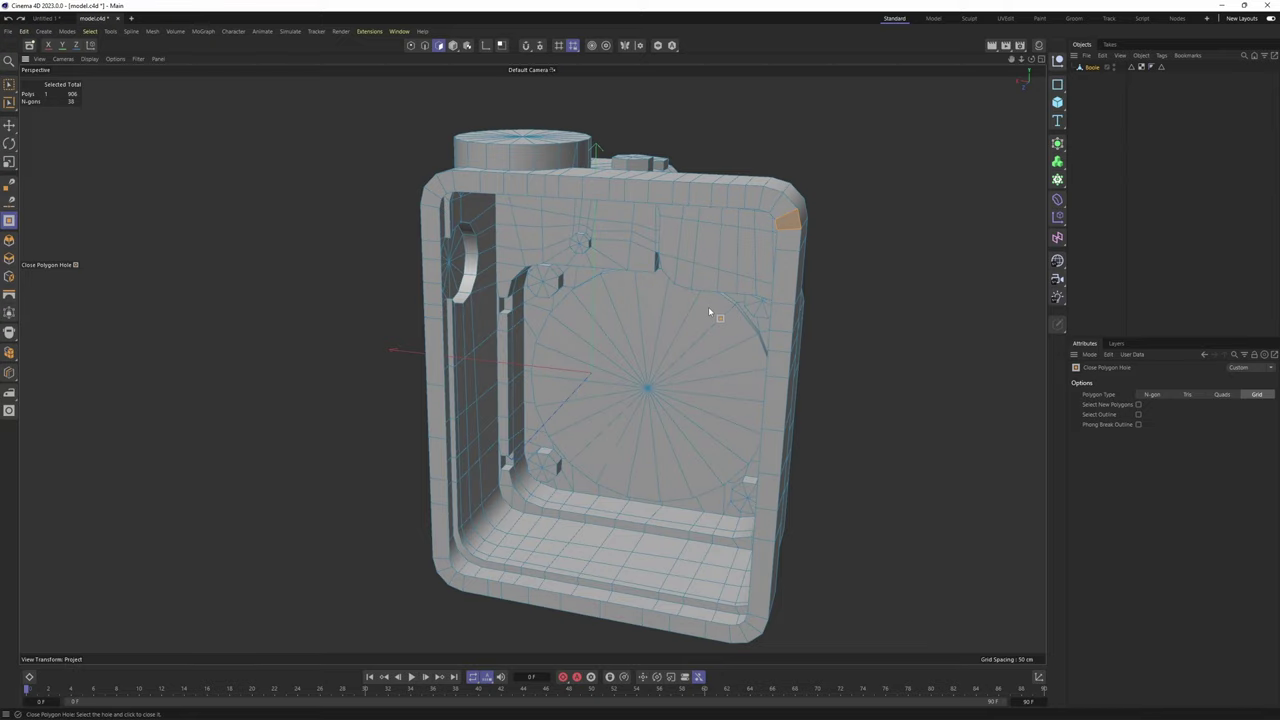
Fill the rear opening with a single polygon using Close Polygon Hole with the N-gon type
key(Return)
alt+drag(708, 306, 686, 246)
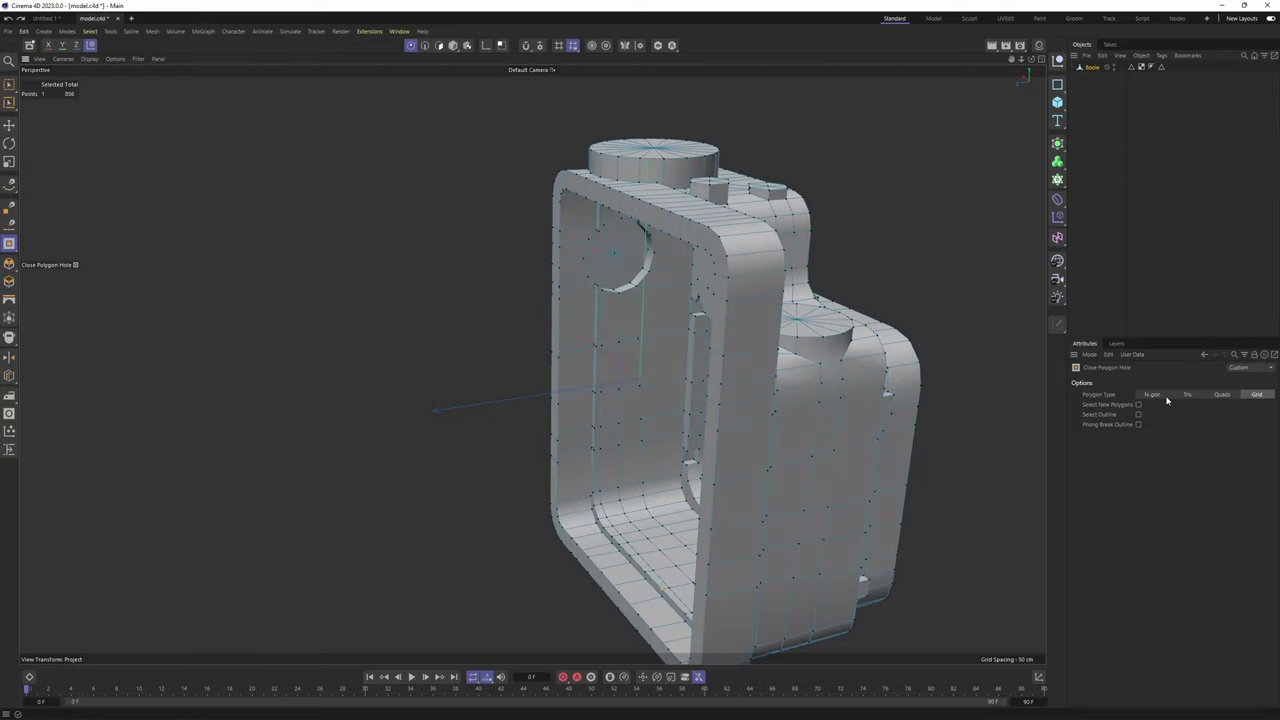
alt+drag(745, 366, 717, 323)
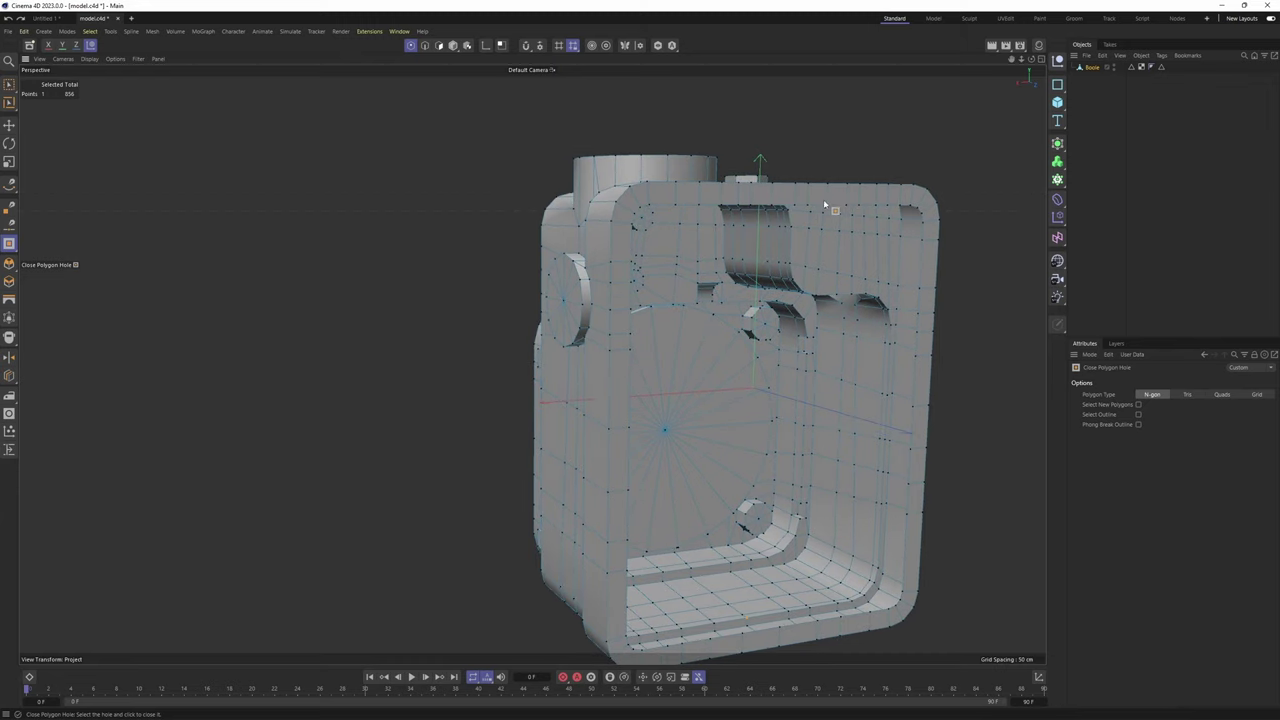
click(824, 209)
right_click(844, 264)
click(881, 281)
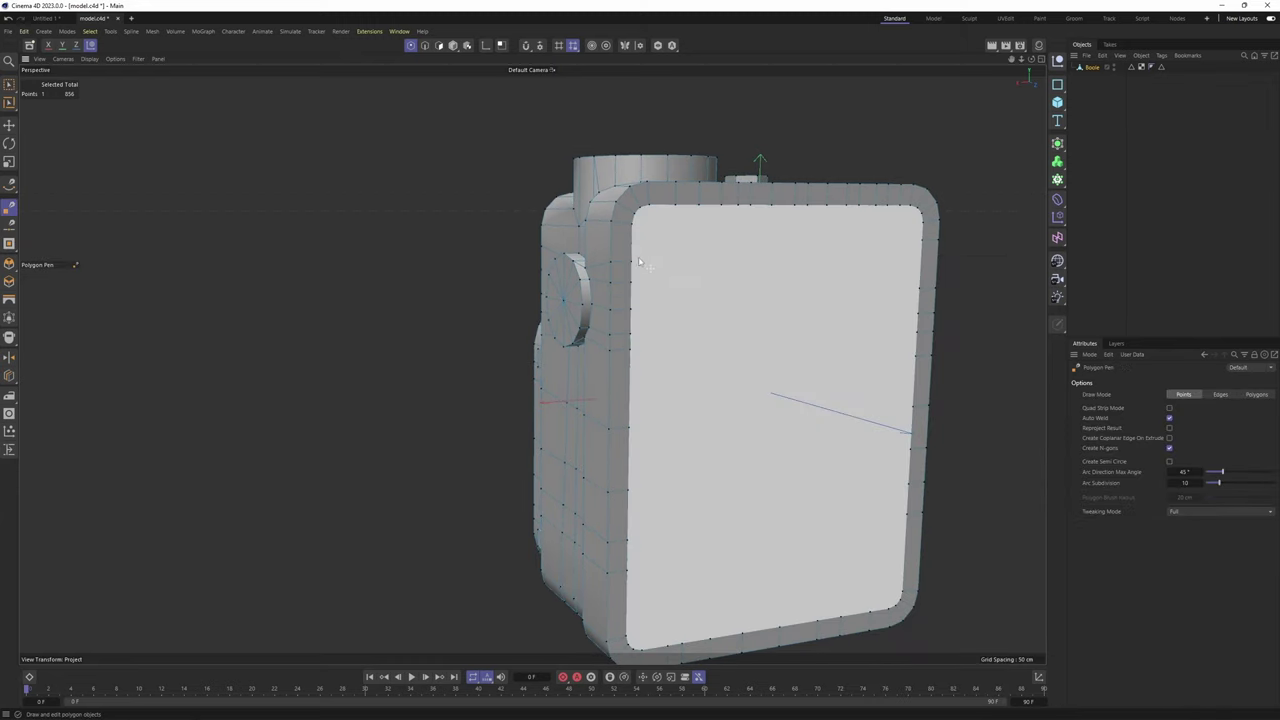
click(632, 261)
alt+drag(917, 306, 656, 303)
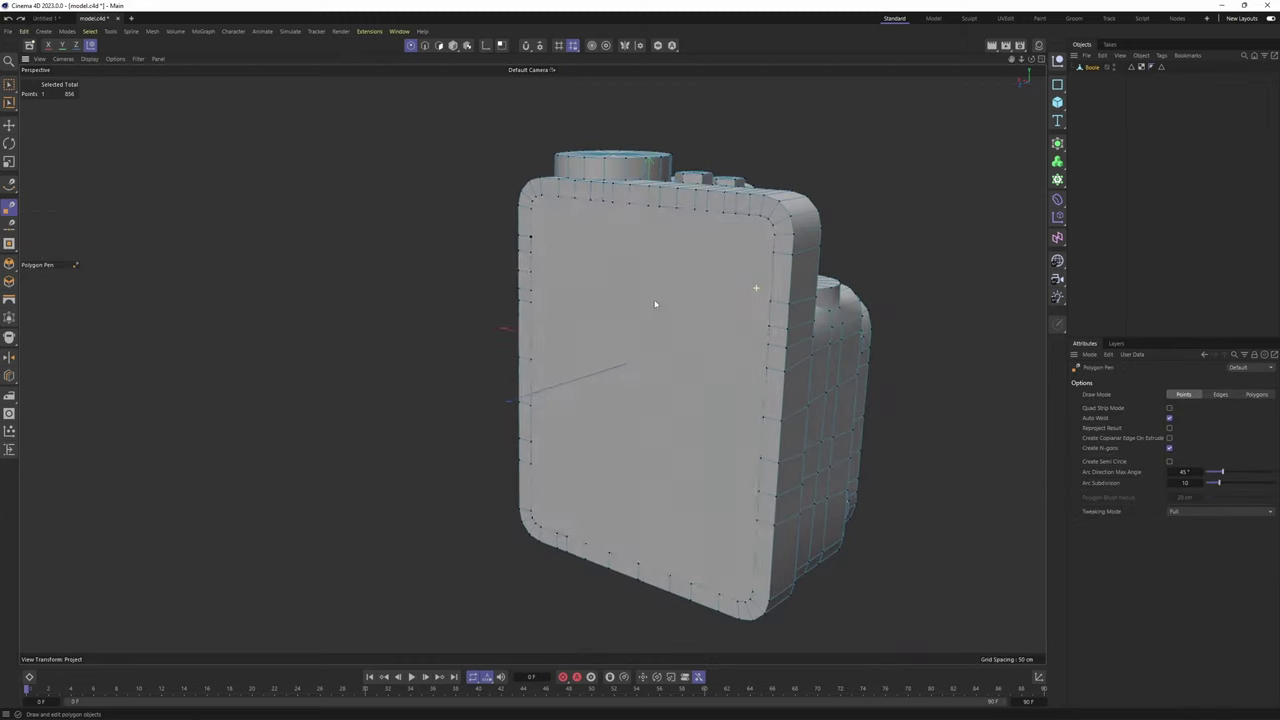
key(e)
Enable mesh checking with isolated points, edge points and complex poles highlighted
scroll(660, 302, down, 2)
alt+drag(719, 270, 557, 196)
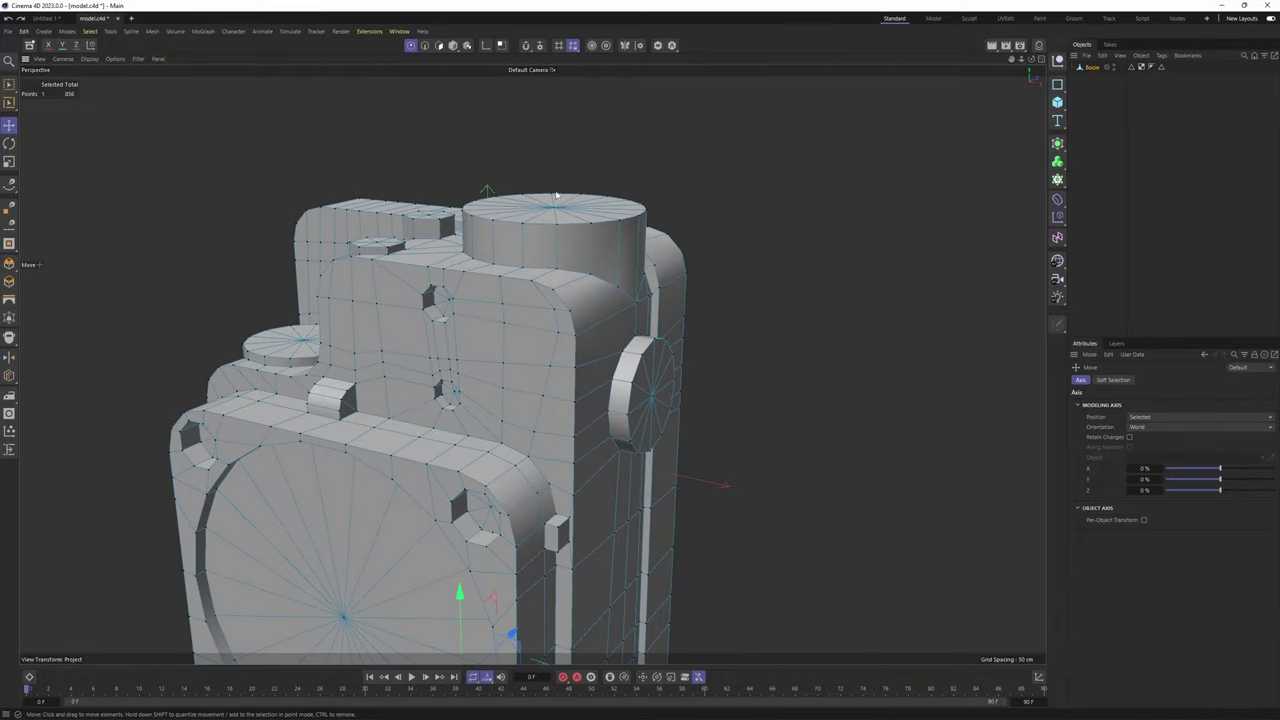
click(550, 47)
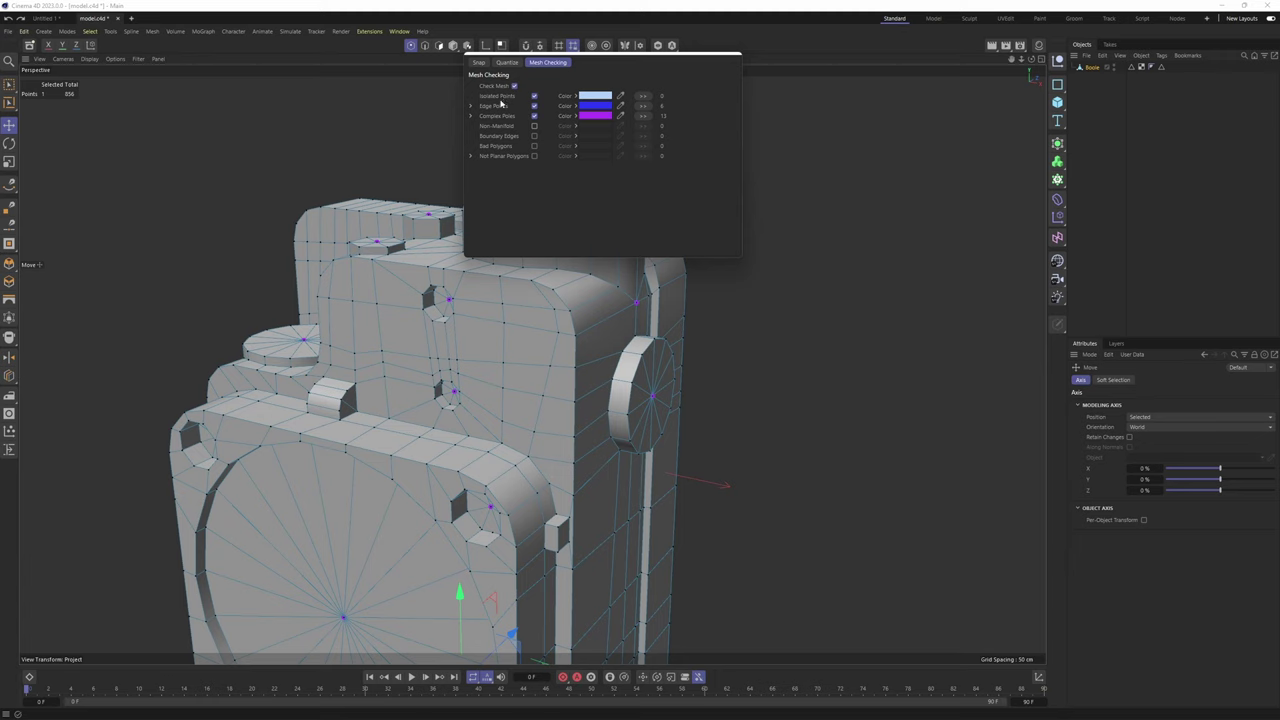
Examine the flagged points on the front screw holes, the top buttons and the discs
alt+right_drag(698, 389, 543, 300)
alt+drag(500, 303, 571, 286)
alt+middle_drag(510, 327, 550, 270)
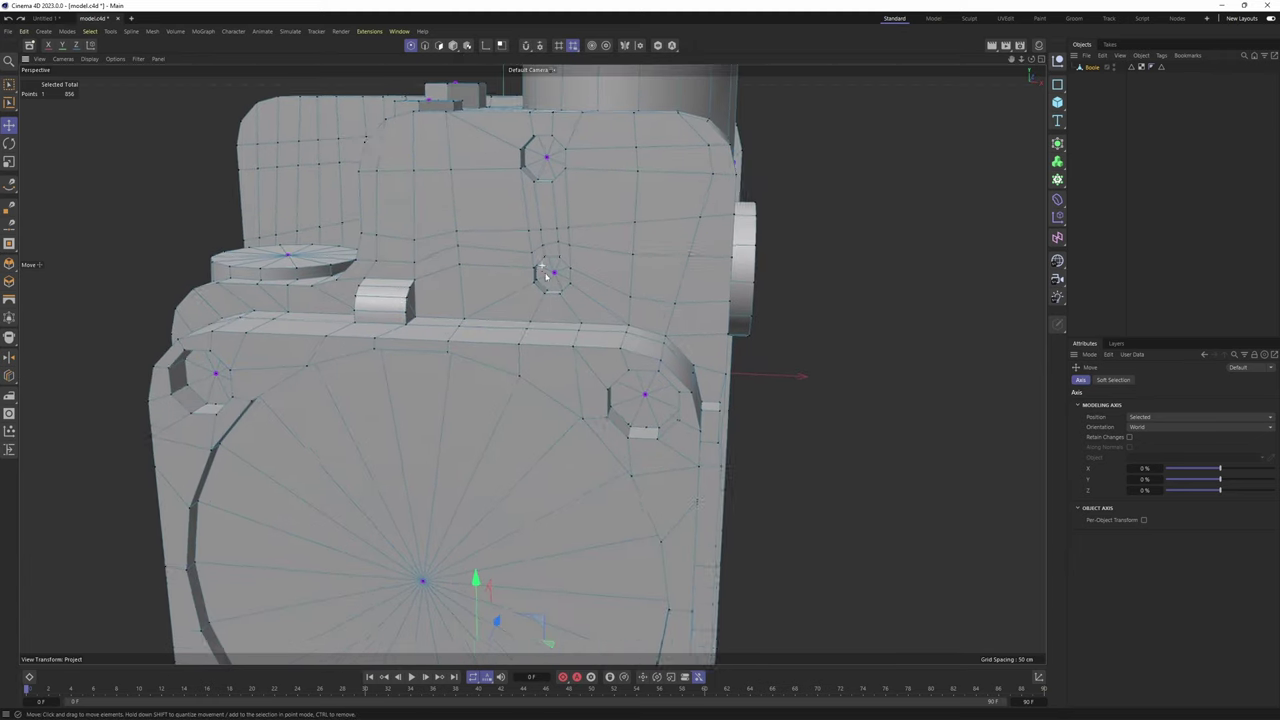
alt+right_drag(550, 270, 604, 245)
scroll(603, 244, up, 4)
scroll(591, 253, down, 4)
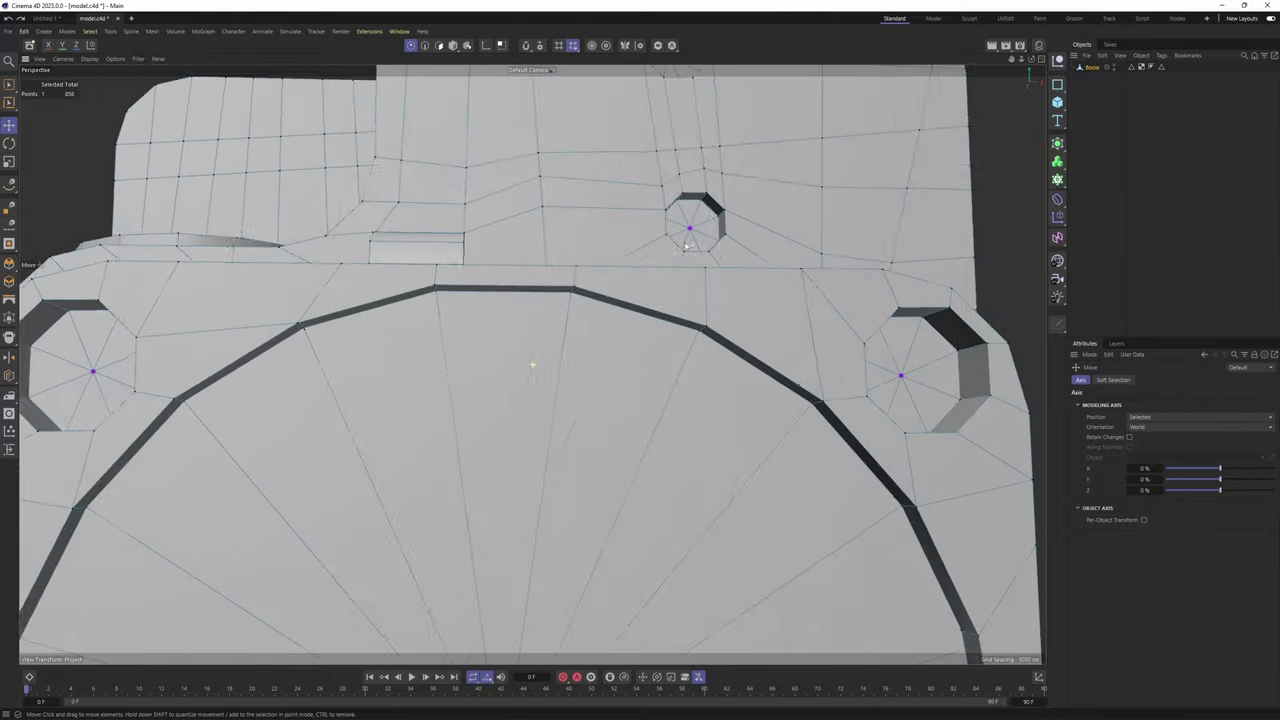
alt+drag(654, 226, 532, 392)
scroll(447, 310, up, 3)
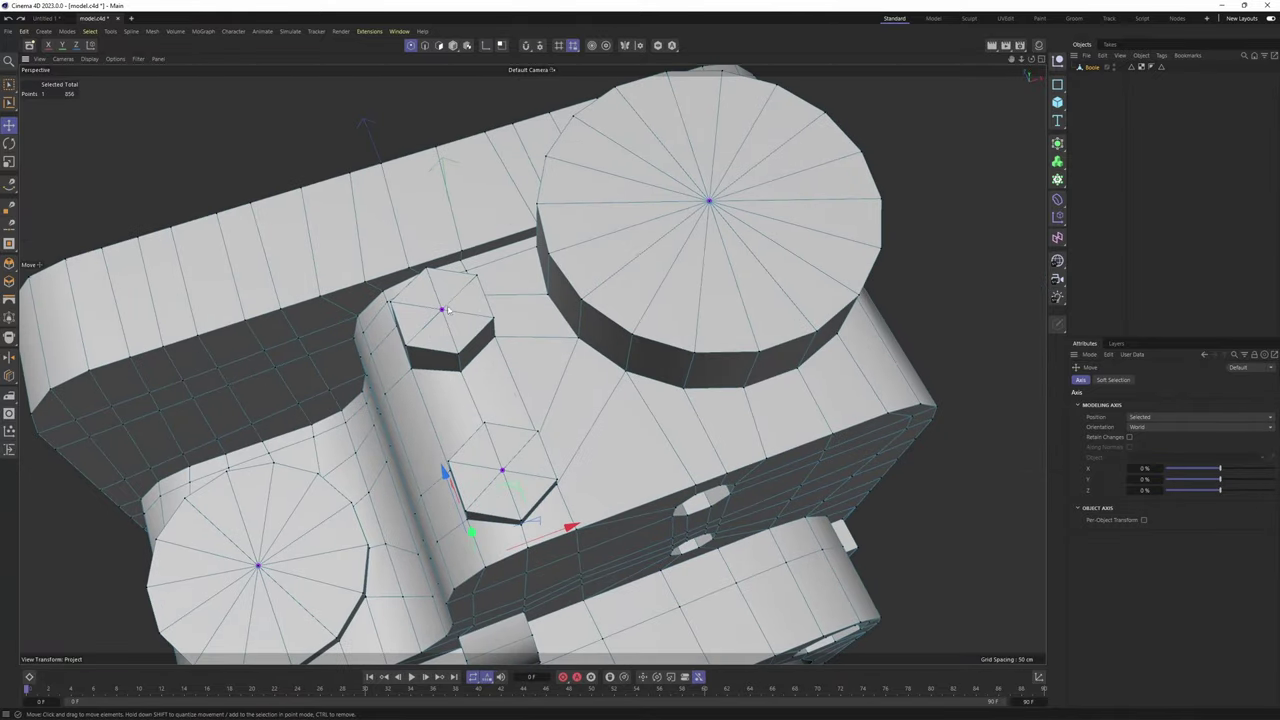
scroll(724, 218, down, 4)
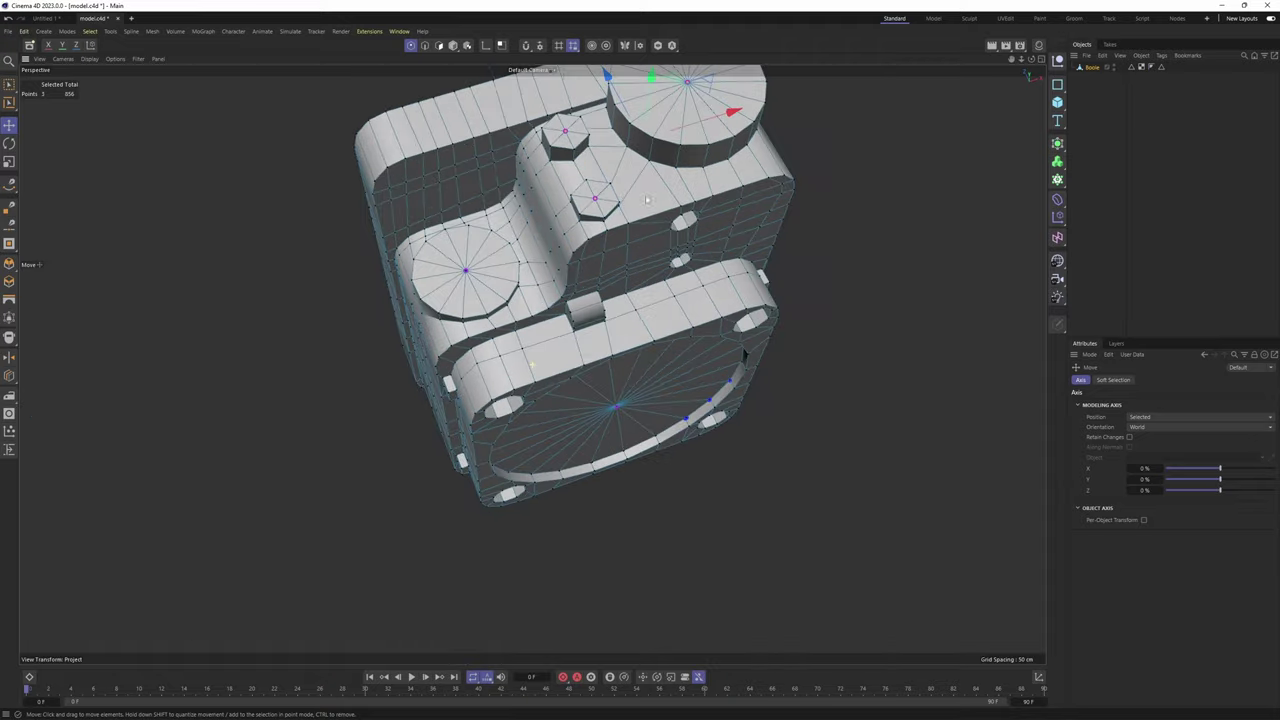
Weld the flagged edge points on the large circular recess's rim into their neighbouring corner points near the lower screw hole
alt+drag(540, 440, 598, 138)
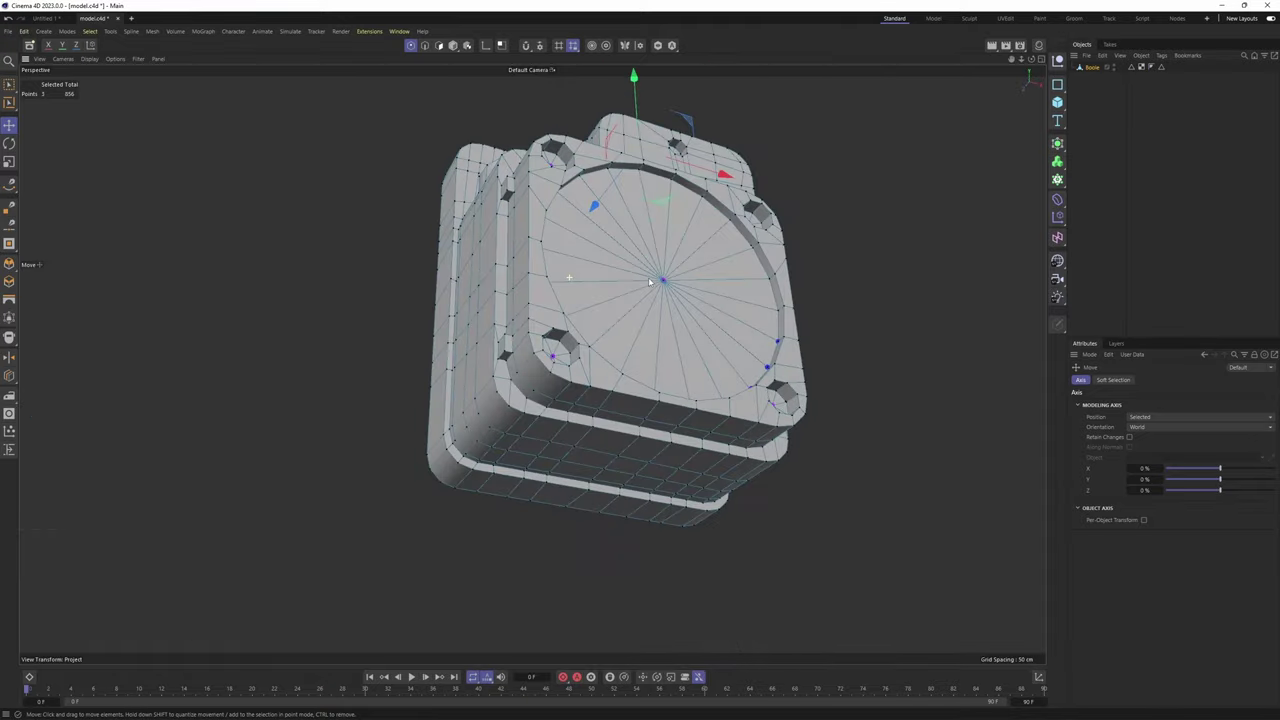
scroll(684, 349, up, 3)
alt+drag(684, 349, 695, 313)
scroll(540, 294, up, 3)
alt+drag(540, 294, 634, 247)
scroll(585, 290, up, 3)
alt+drag(585, 290, 617, 268)
scroll(590, 290, up, 3)
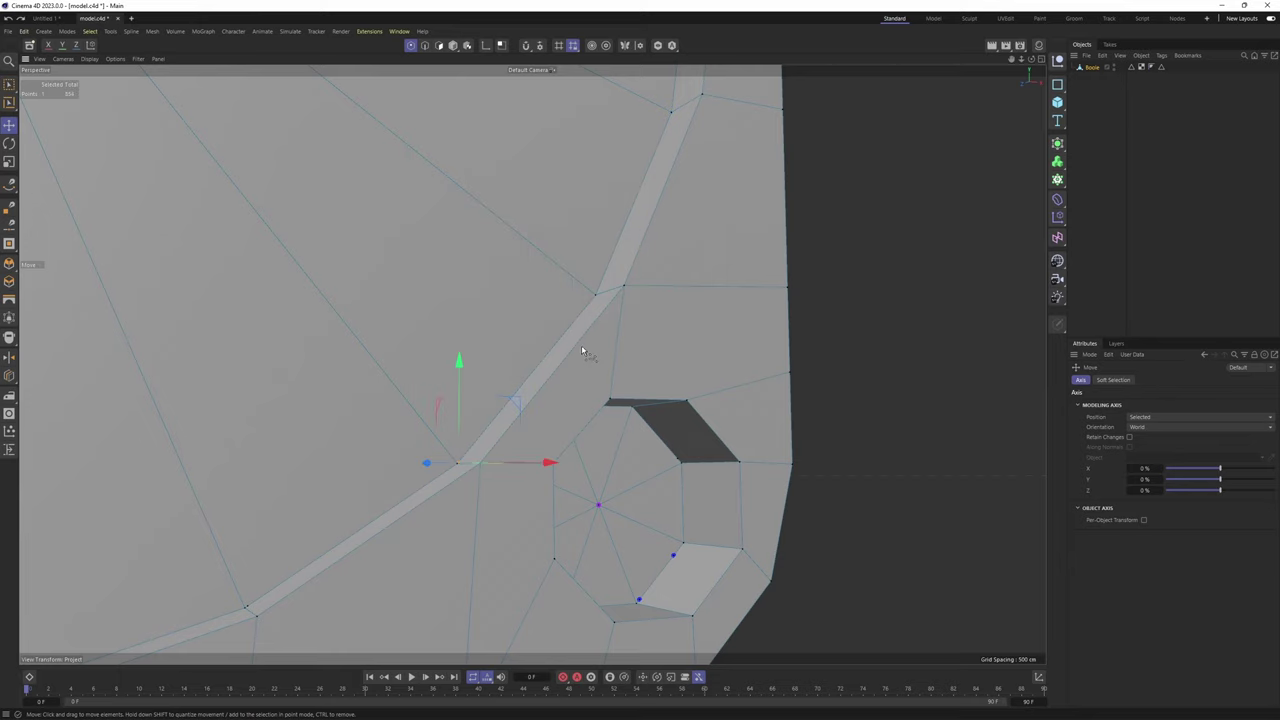
scroll(493, 443, up, 10)
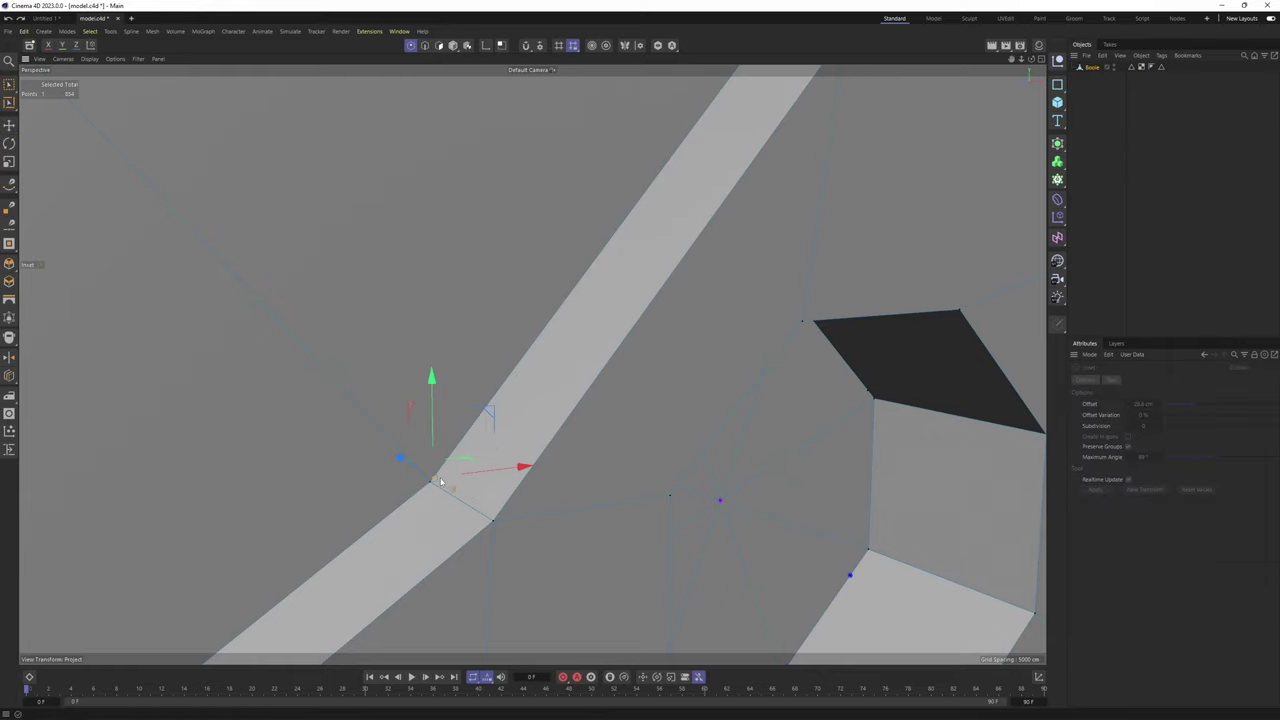
key(m)
key(e)
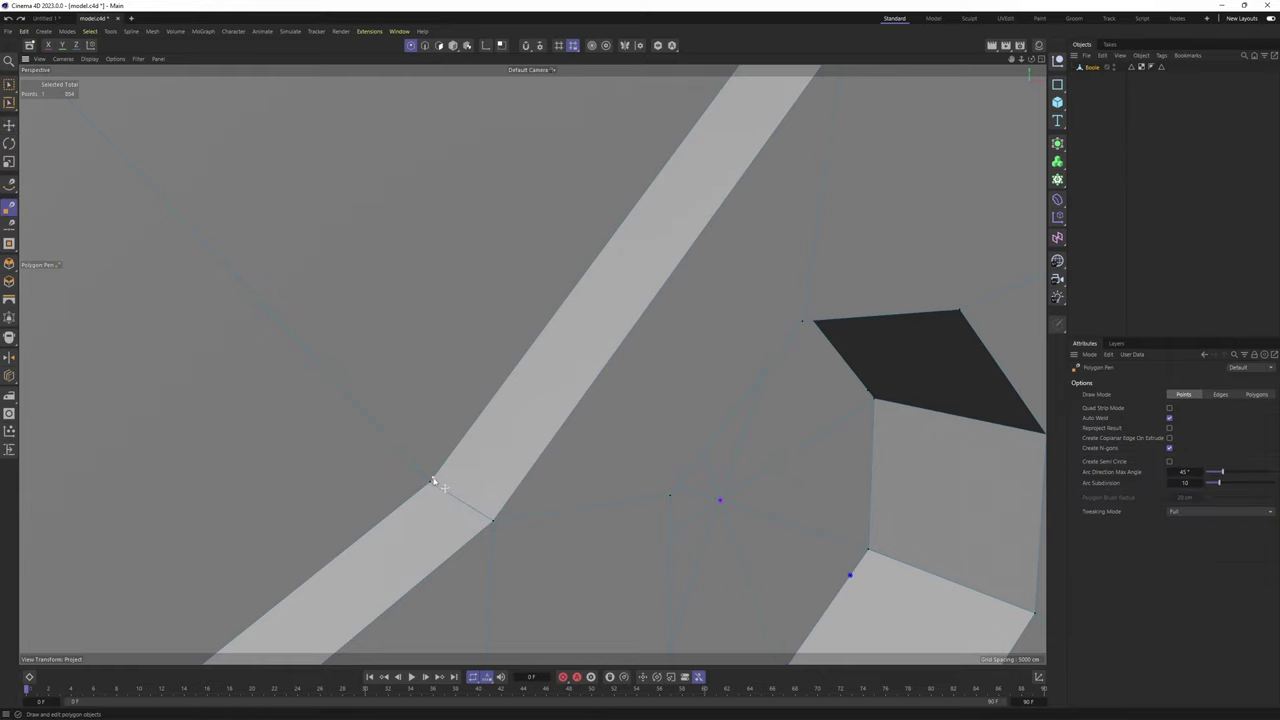
scroll(432, 487, down, 10)
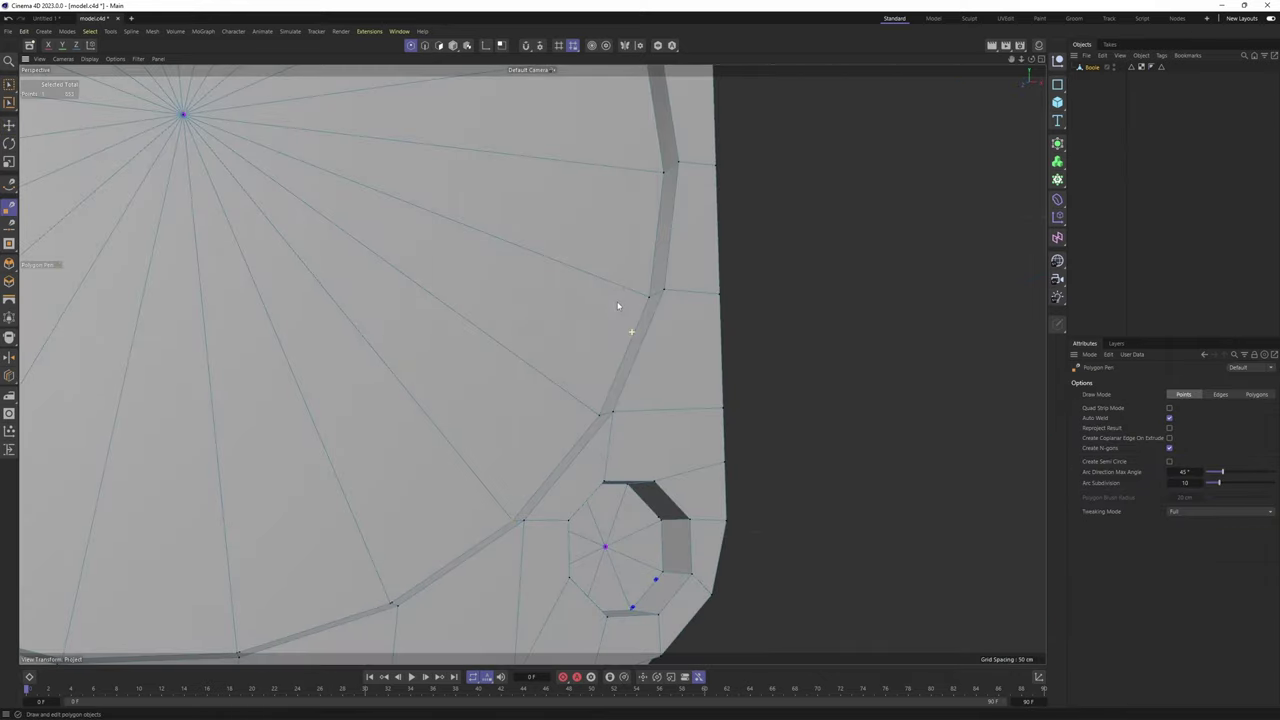
Weld the two flagged edge points inside the front face's lower screw hole into the adjacent rim points
alt+drag(633, 307, 640, 420)
scroll(630, 370, up, 5)
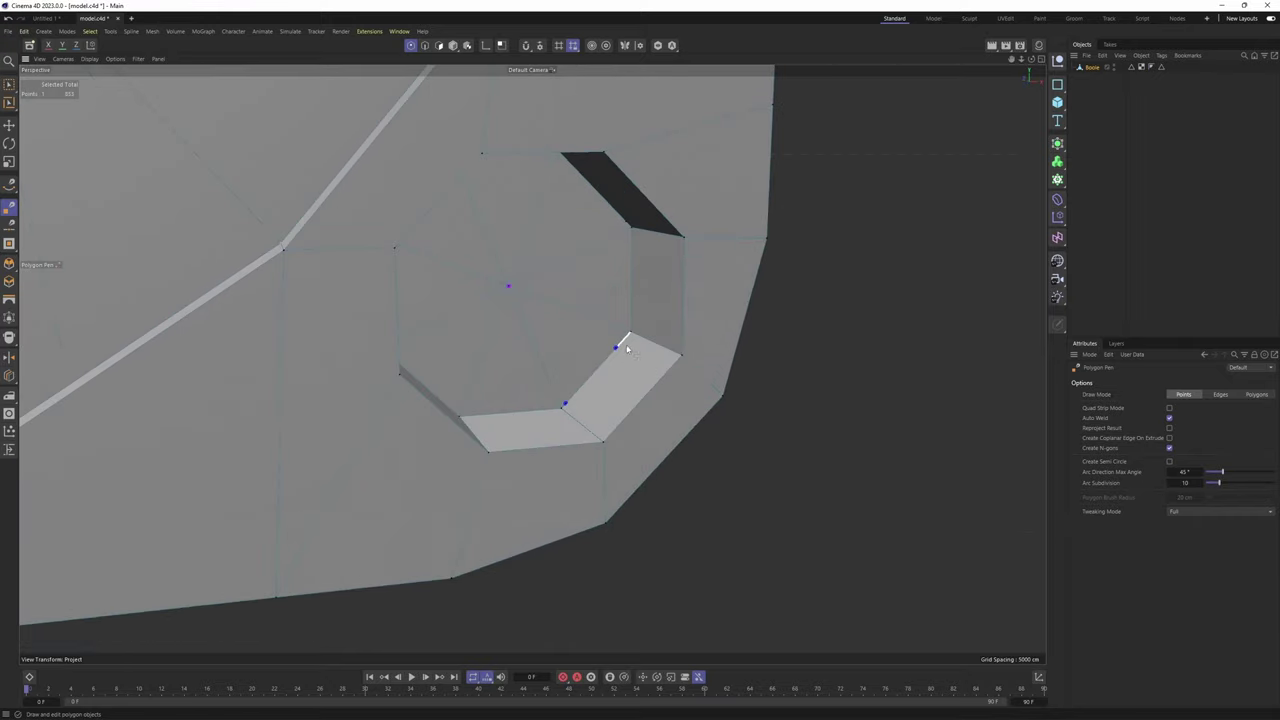
scroll(655, 367, down, 8)
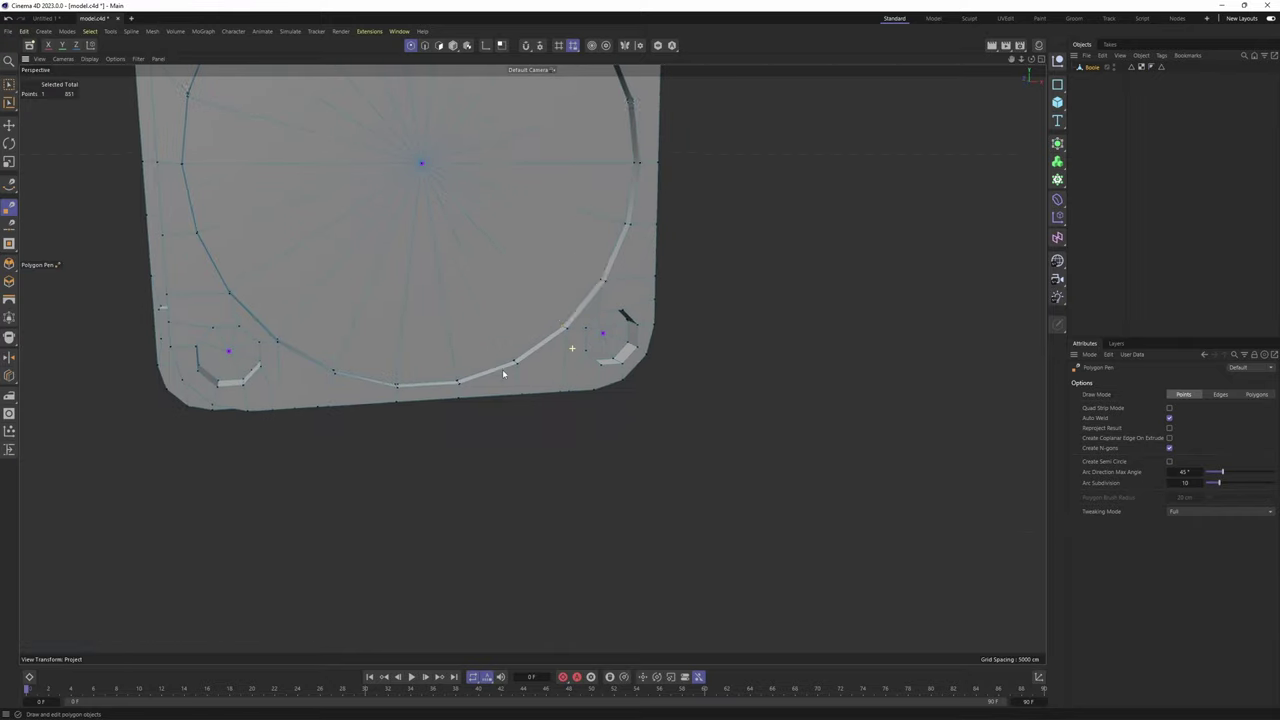
Check the front face for remaining flagged edge points and save the project
alt+middle_drag(503, 371, 548, 551)
alt+drag(589, 366, 604, 280)
right_click(604, 245)
click(647, 268)
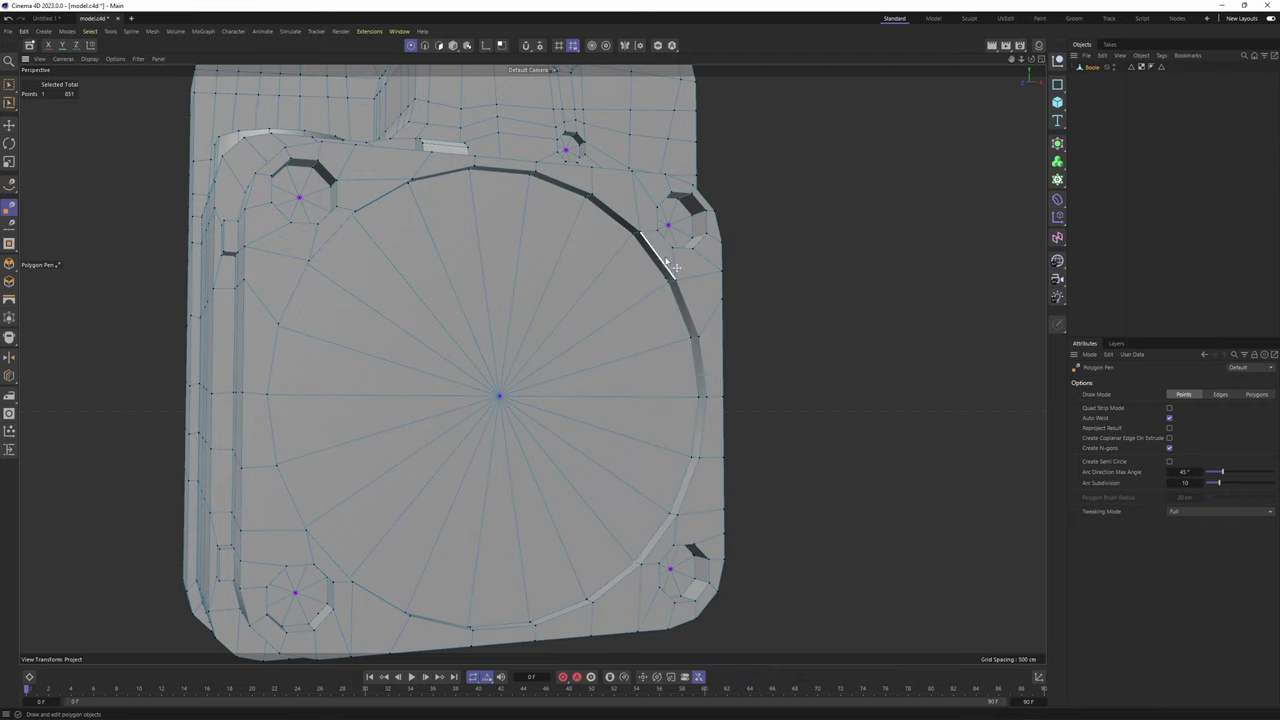
alt+middle_drag(638, 195, 588, 335)
alt+drag(588, 335, 577, 402)
alt+drag(577, 402, 591, 306)
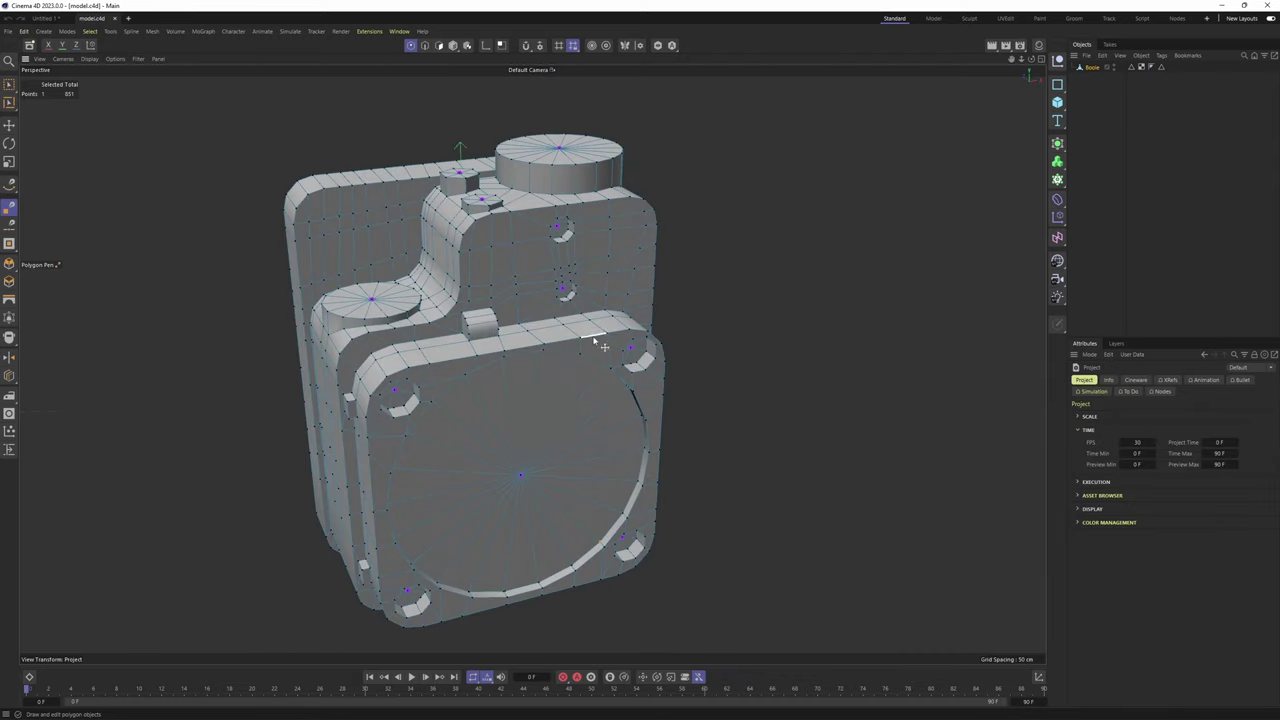
Add a Subdivision Surface as the parent of the boolean model
alt+middle_drag(591, 306, 627, 322)
alt+drag(627, 322, 577, 300)
alt+middle_drag(577, 300, 572, 272)
alt+drag(572, 272, 560, 240)
scroll(563, 337, up, 3)
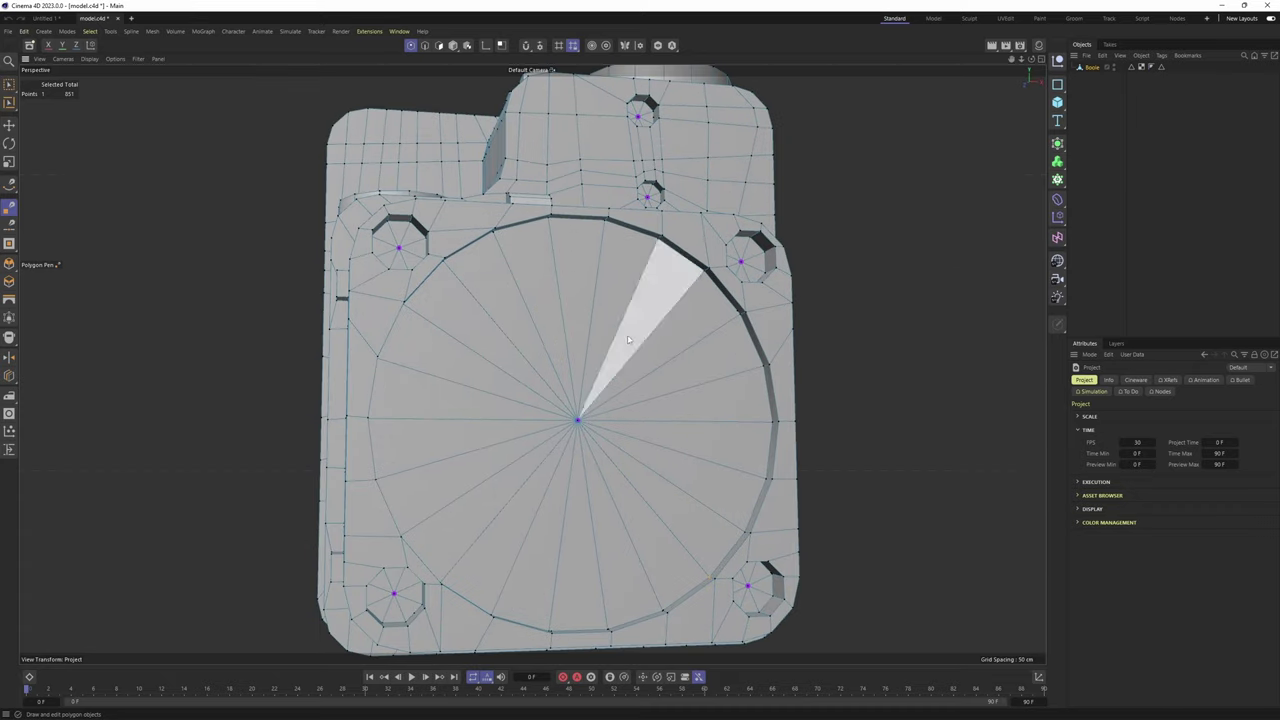
alt+middle_drag(629, 340, 600, 297)
alt+middle_drag(589, 342, 583, 311)
alt+drag(583, 311, 575, 293)
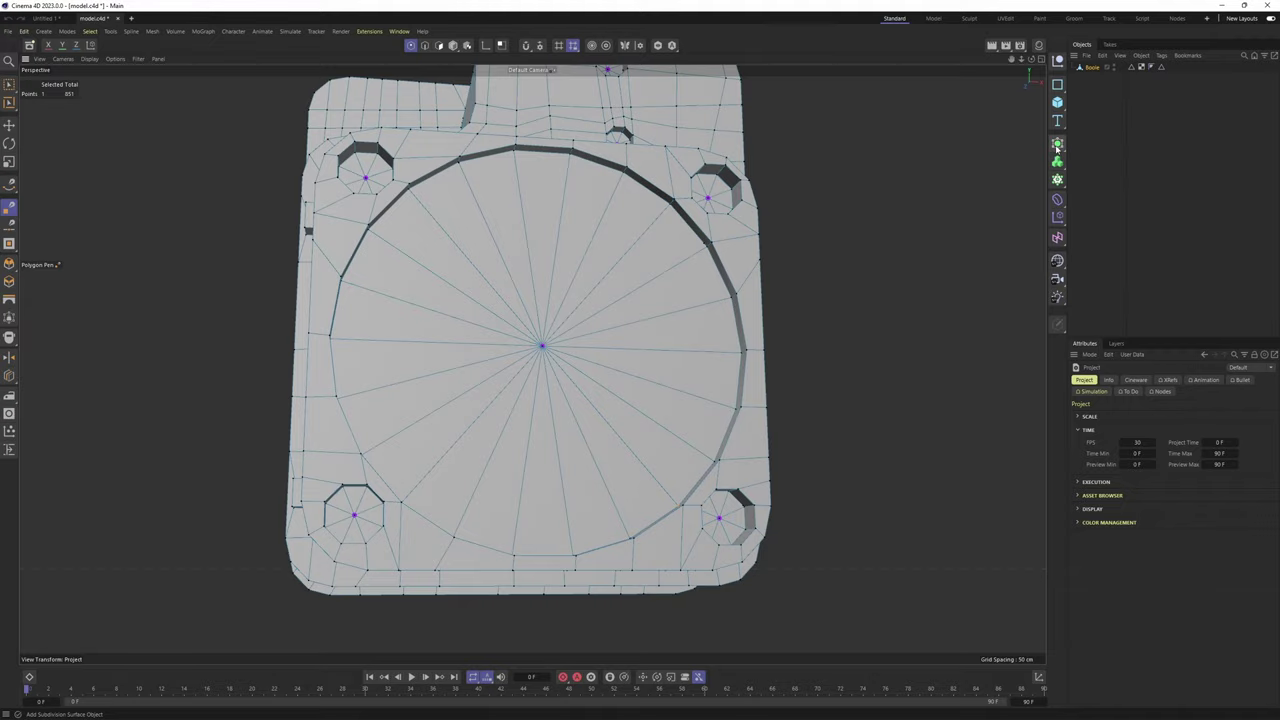
alt+click(1057, 146)
alt+middle_drag(590, 176, 592, 247)
alt+drag(592, 247, 640, 243)
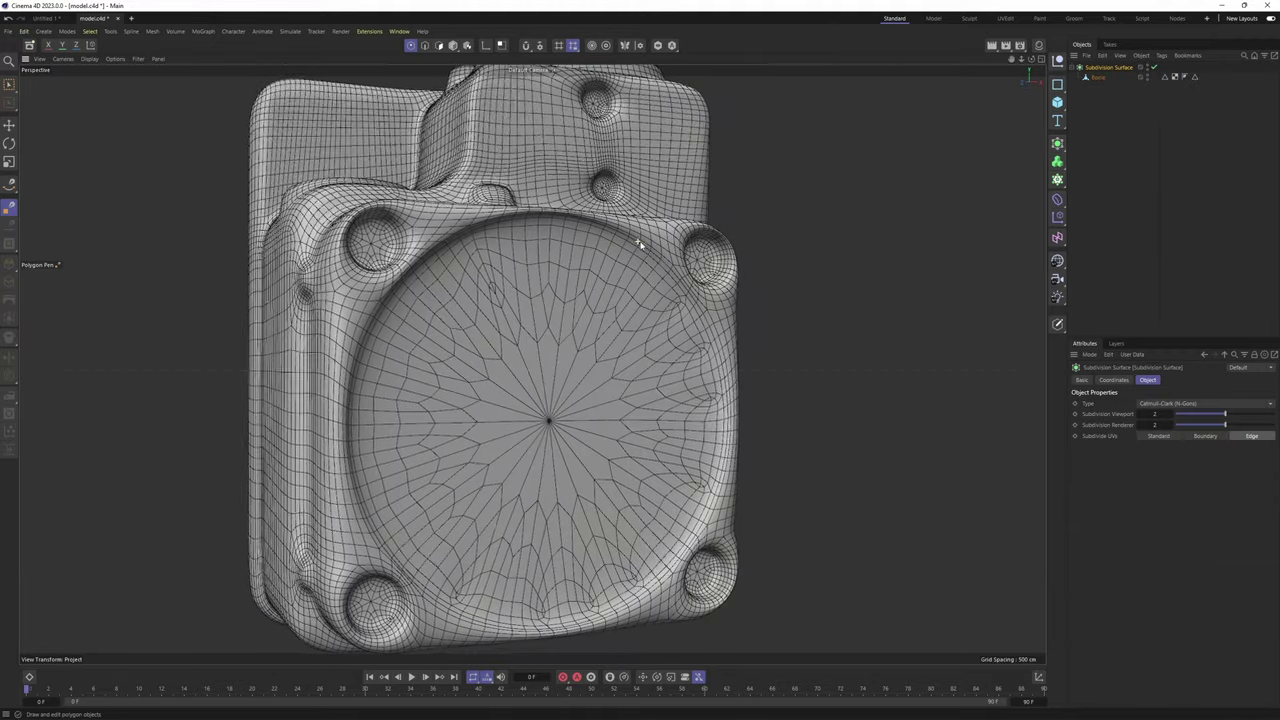
Compare the smoothed model's shading with and without the wireframe lines
alt+right_drag(640, 243, 716, 217)
scroll(626, 137, down, 3)
alt+middle_drag(628, 132, 624, 190)
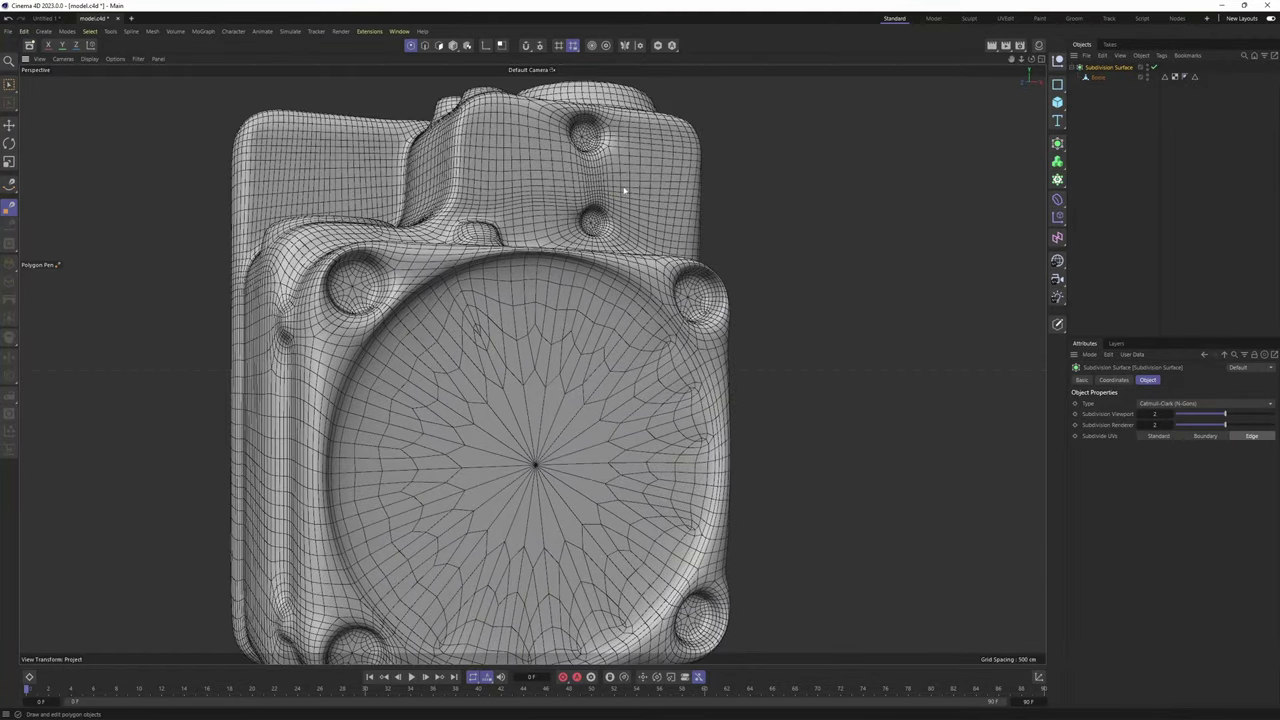
key(n)
key(a)
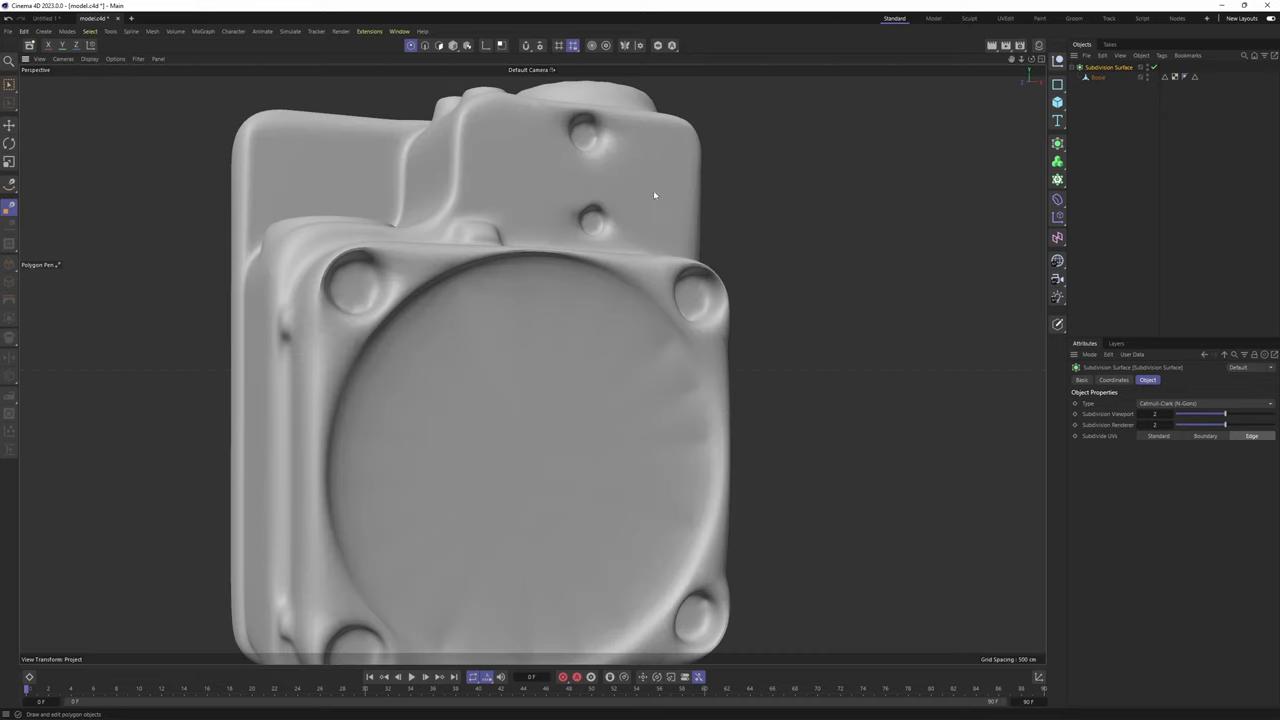
key(n)
key(b)
scroll(642, 234, down, 1)
alt+middle_drag(642, 234, 638, 195)
alt+drag(638, 195, 640, 160)
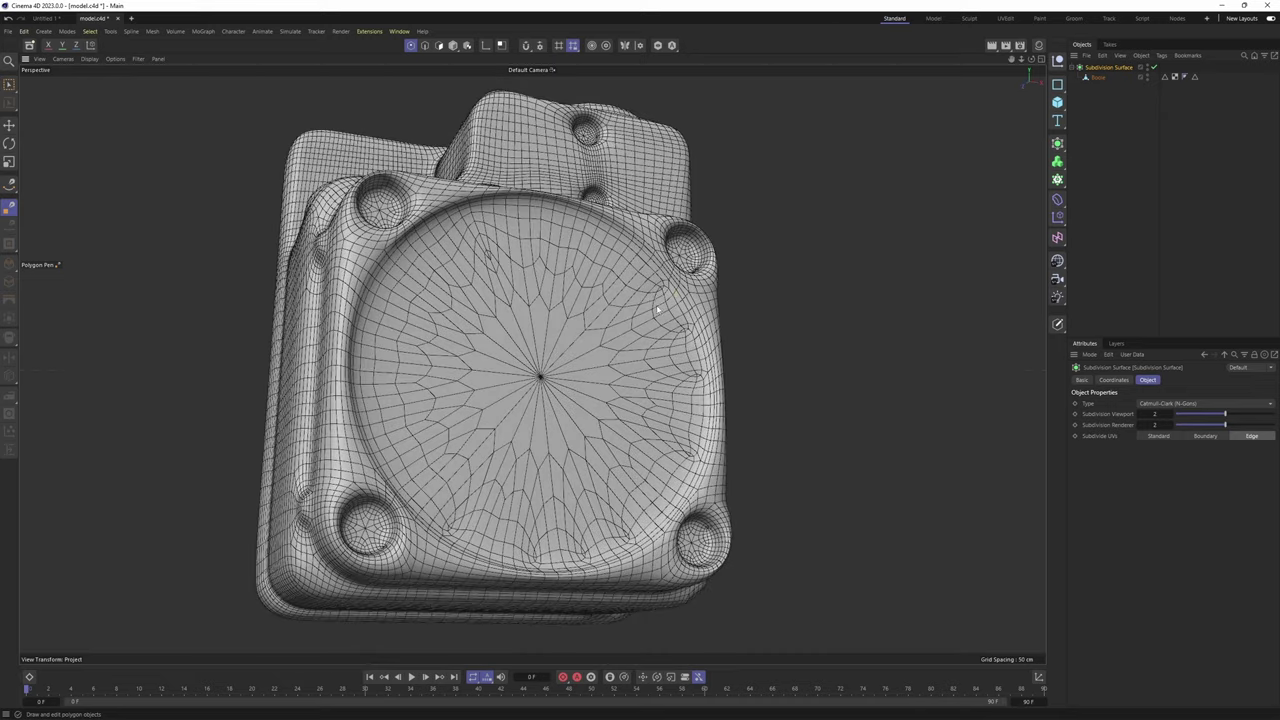
Examine the smoothed mesh on the front recess, the stepped top and the side edge for pinched areas
scroll(660, 300, up, 2)
alt+drag(660, 300, 680, 231)
alt+middle_drag(780, 248, 720, 363)
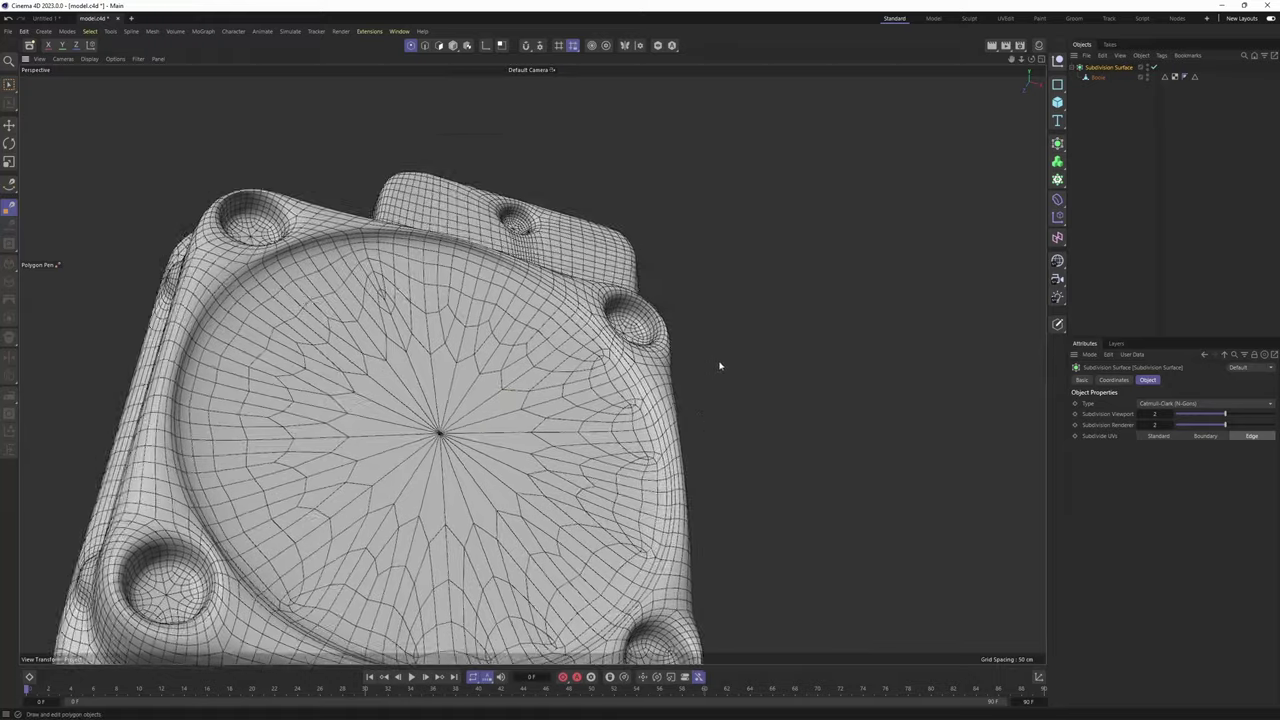
alt+drag(684, 240, 531, 363)
scroll(620, 287, up, 3)
alt+drag(620, 287, 662, 216)
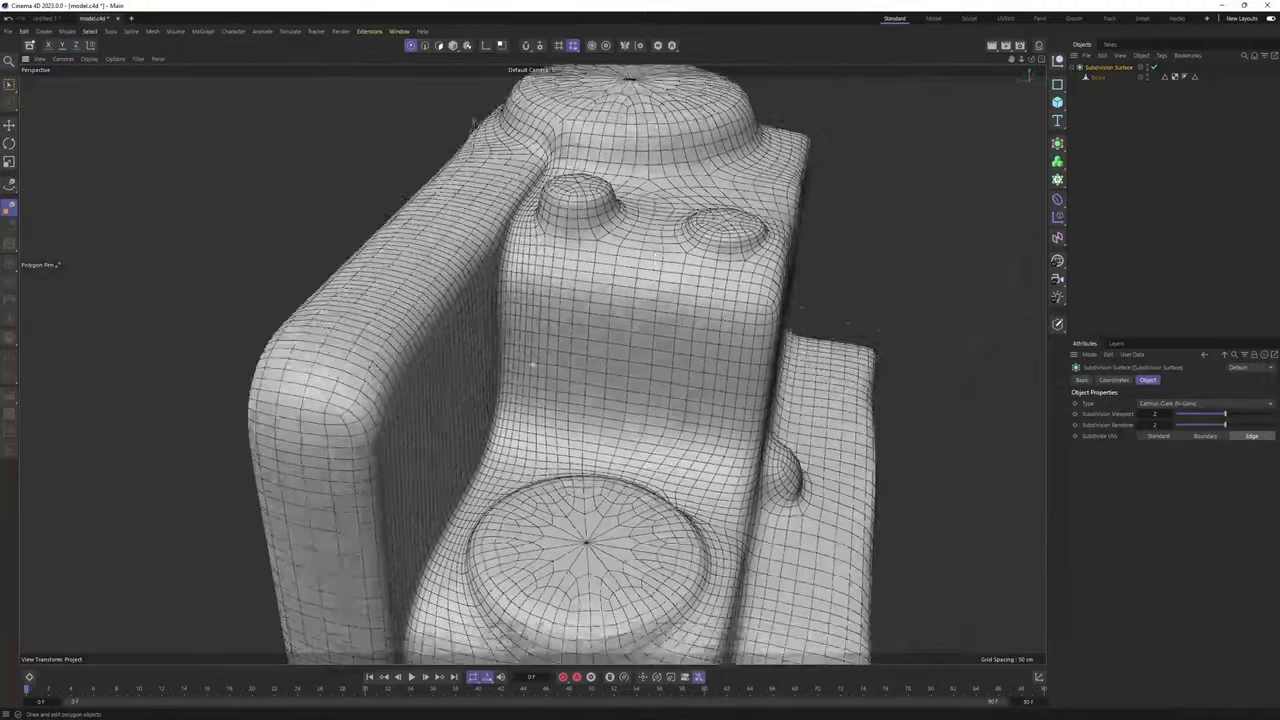
alt+middle_drag(531, 363, 556, 190)
alt+drag(556, 330, 566, 257)
alt+middle_drag(620, 325, 578, 237)
alt+drag(577, 237, 641, 300)
alt+middle_drag(642, 300, 667, 322)
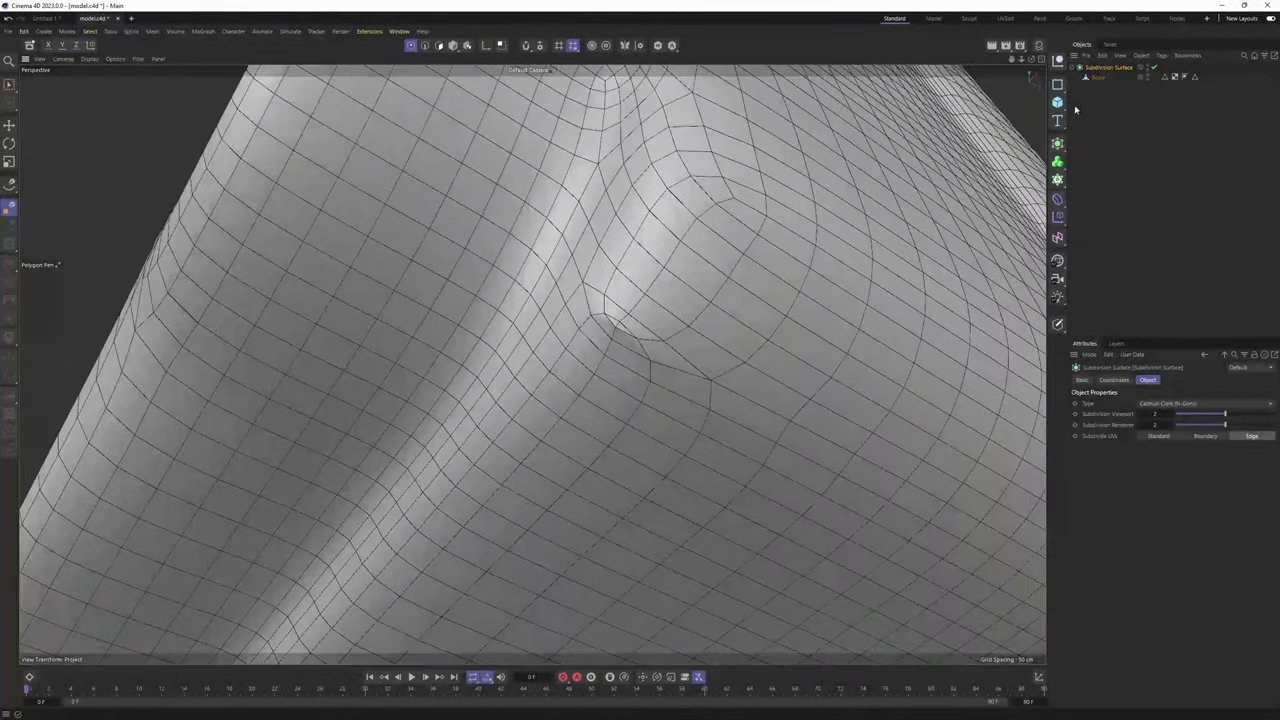
Turn off the subdivision and adjust the boolean mesh's point at the pinched bend of the narrow side strip with the Polygon Pen
click(1091, 78)
key(q)
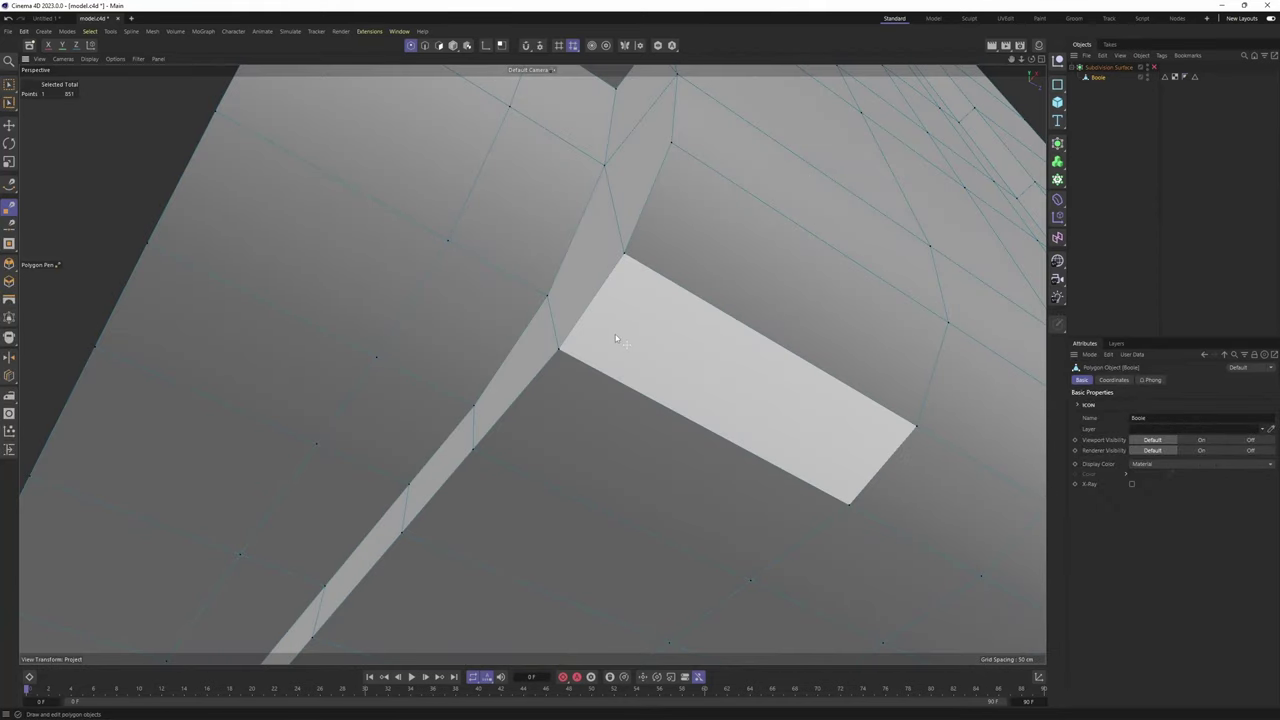
right_click(619, 337)
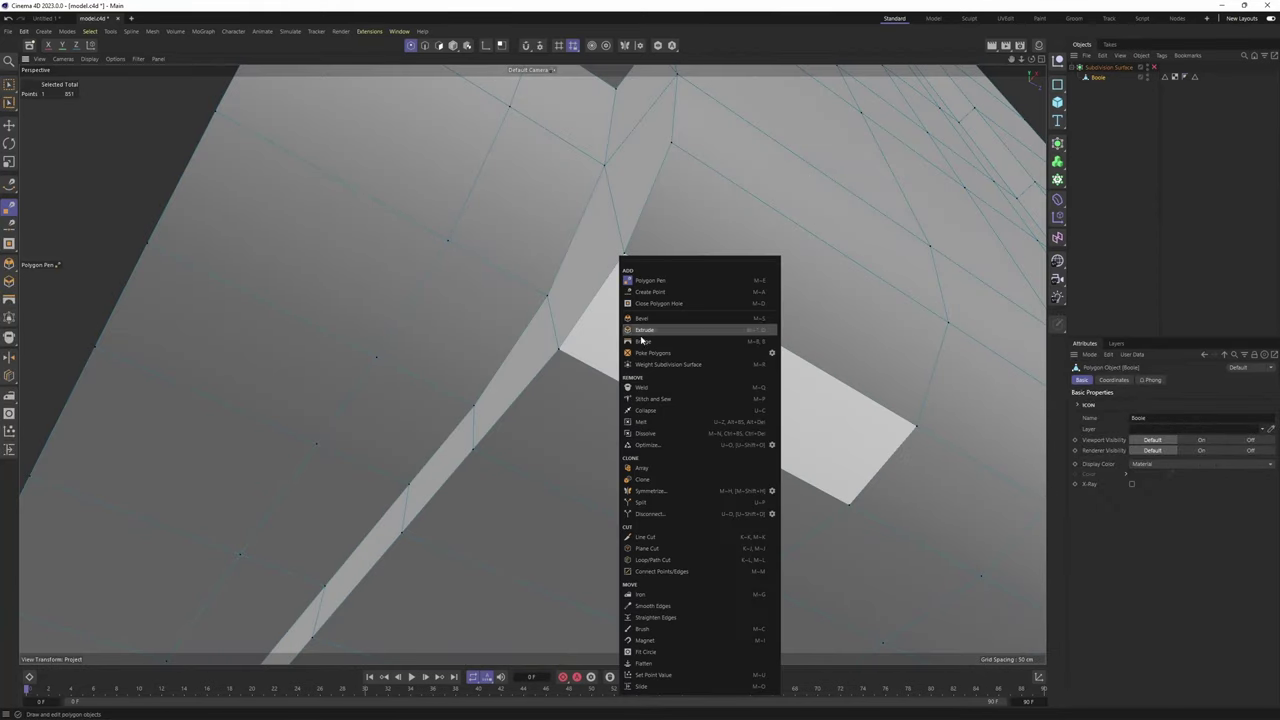
click(672, 281)
alt+drag(634, 297, 706, 264)
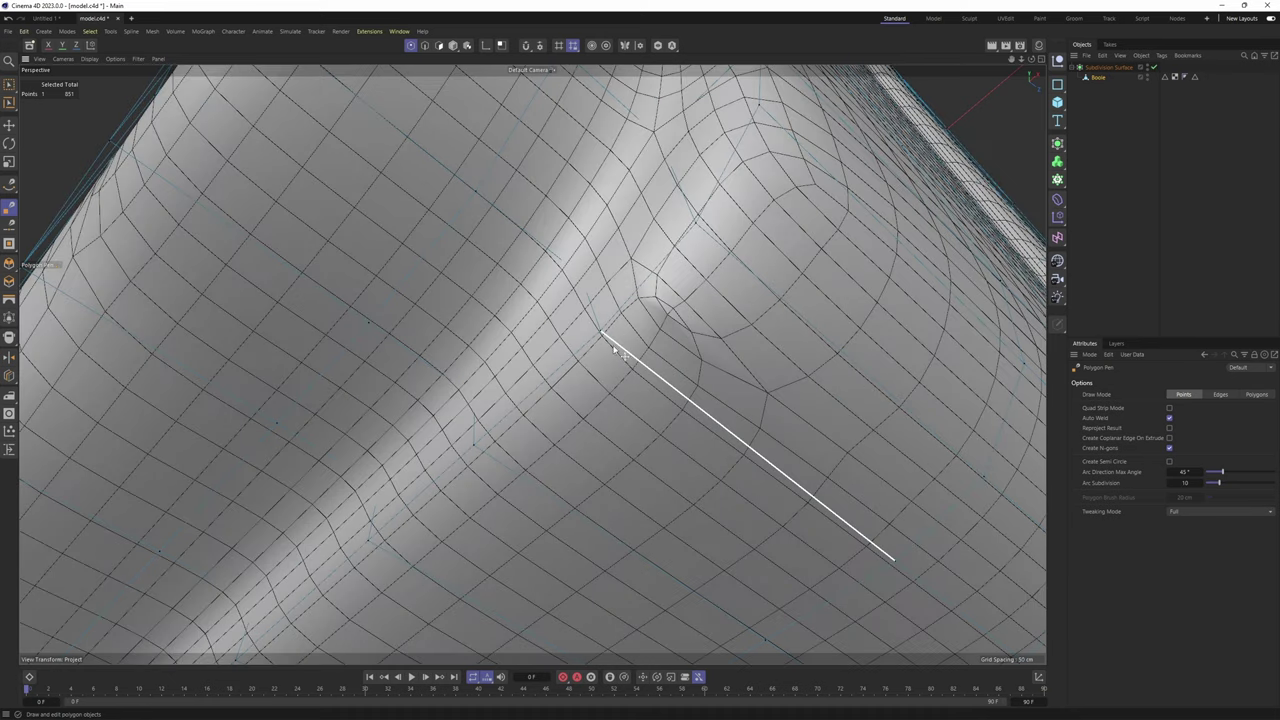
key(q)
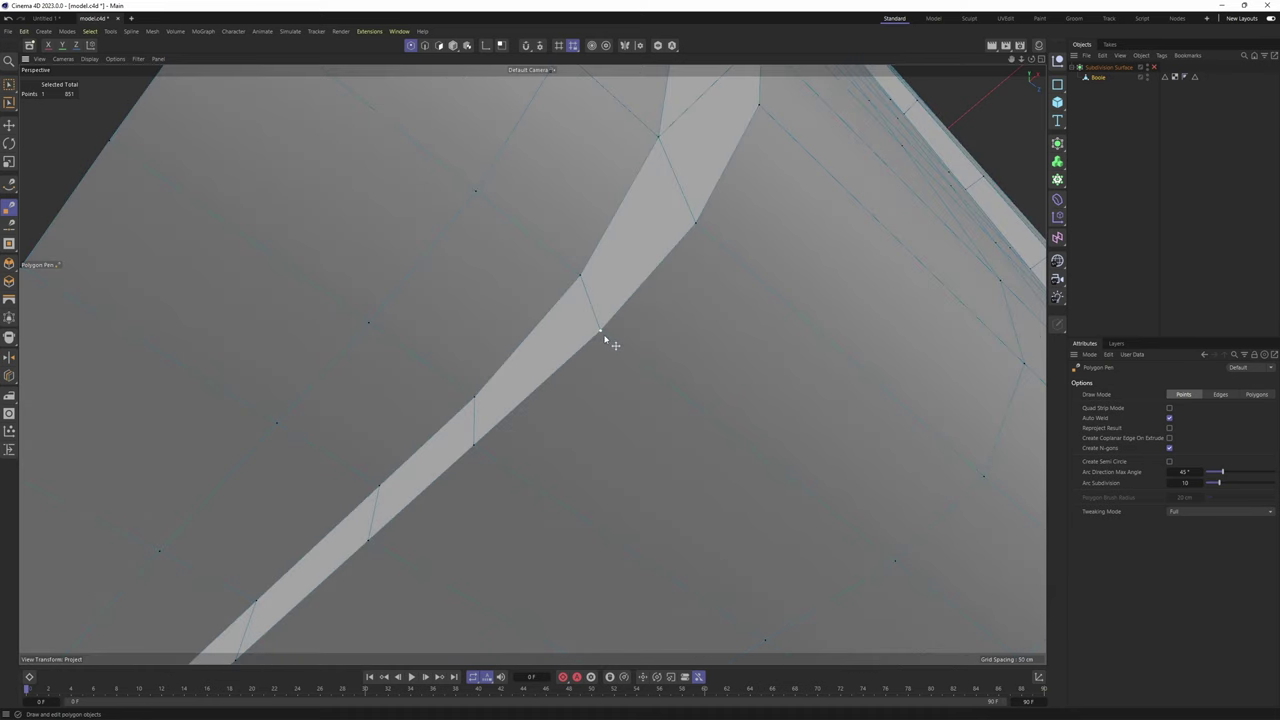
drag(601, 333, 628, 334)
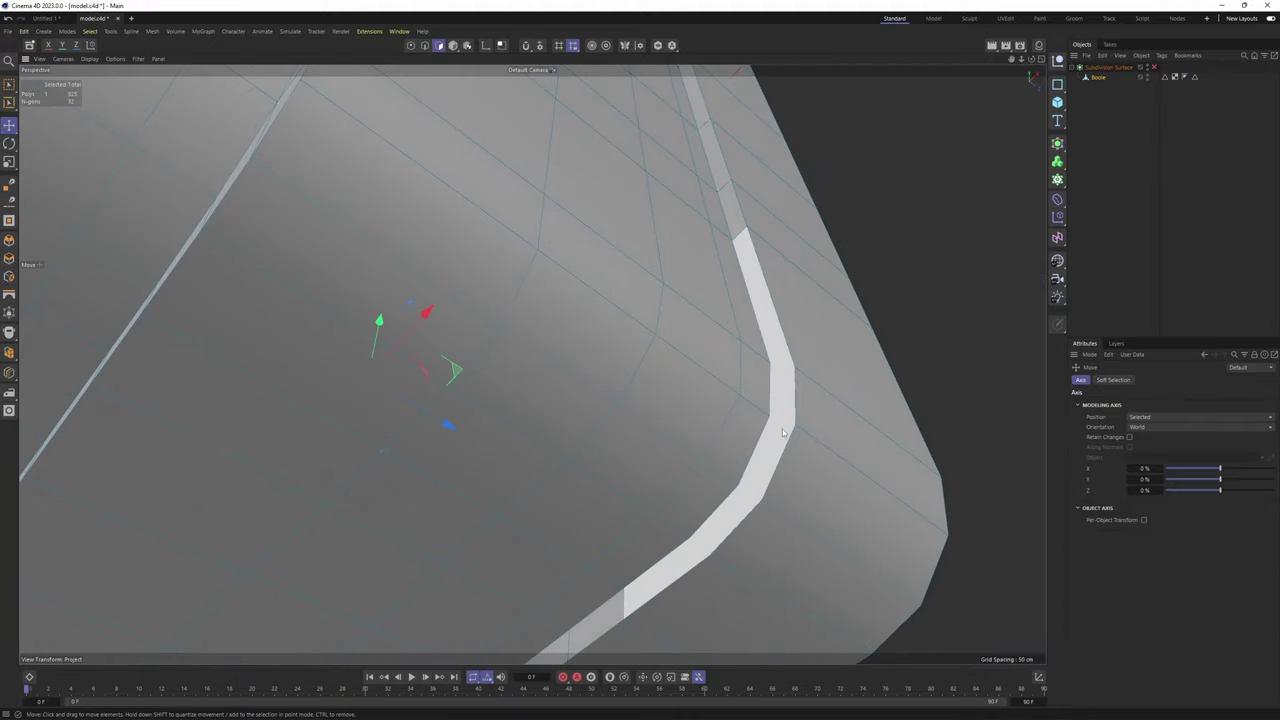
Remove the N-gon from the curved strip at the body's rounded corner and turn the subdivision back on
click(782, 429)
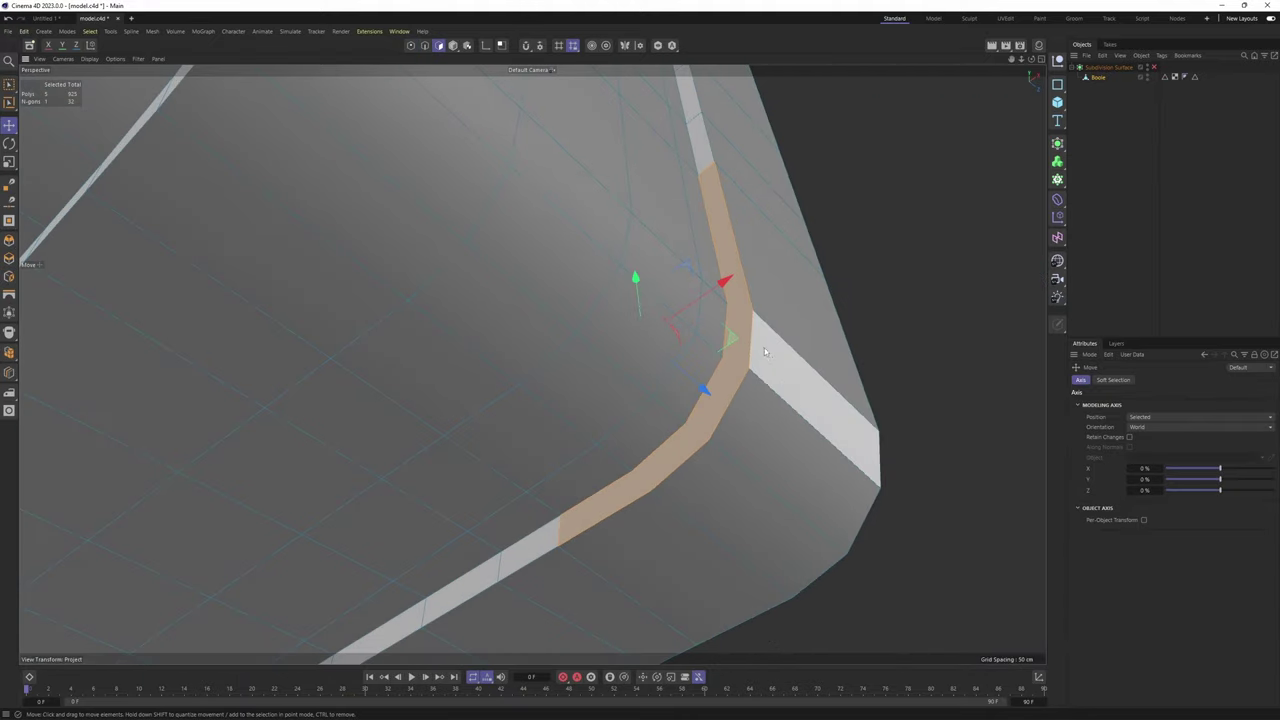
right_click(840, 372)
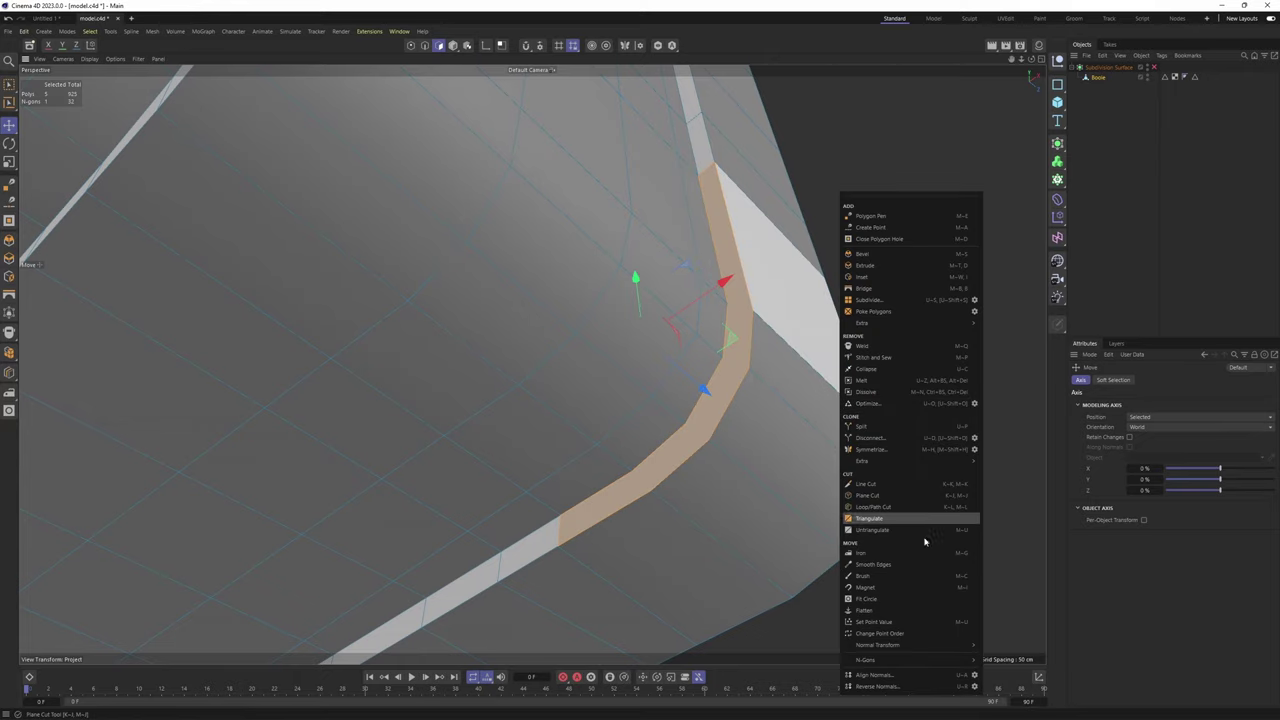
click(1005, 676)
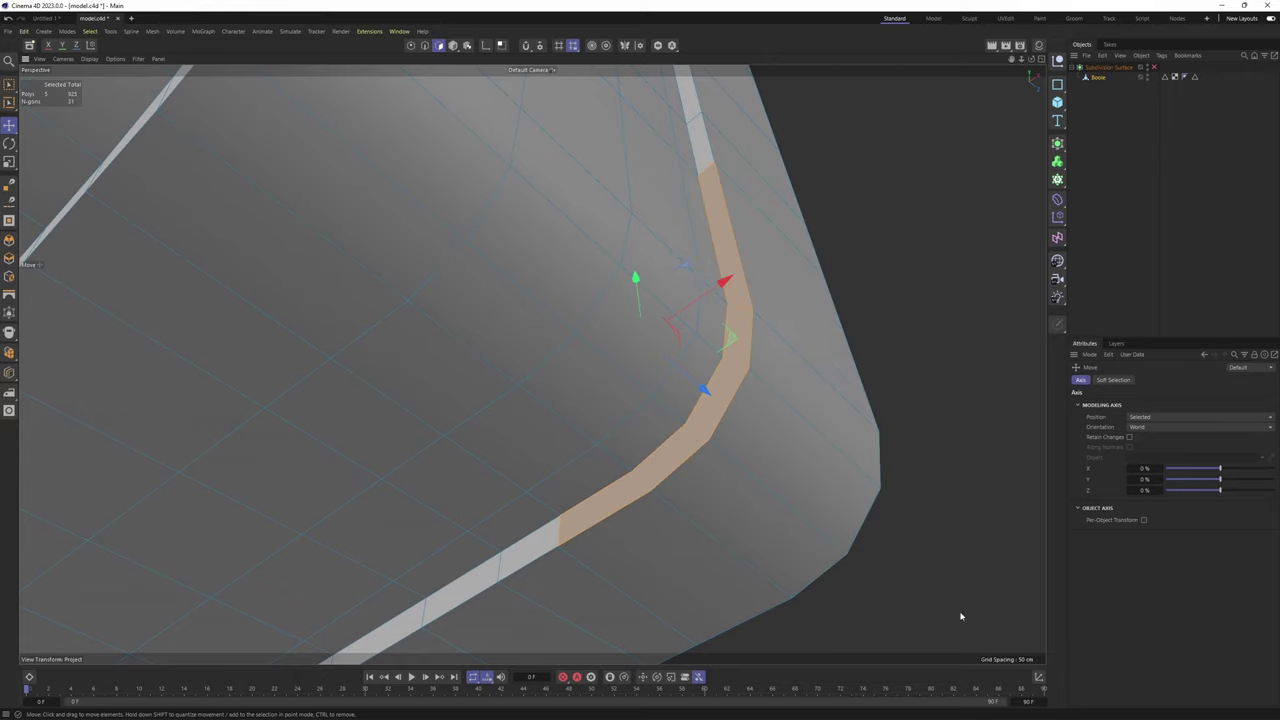
key(q)
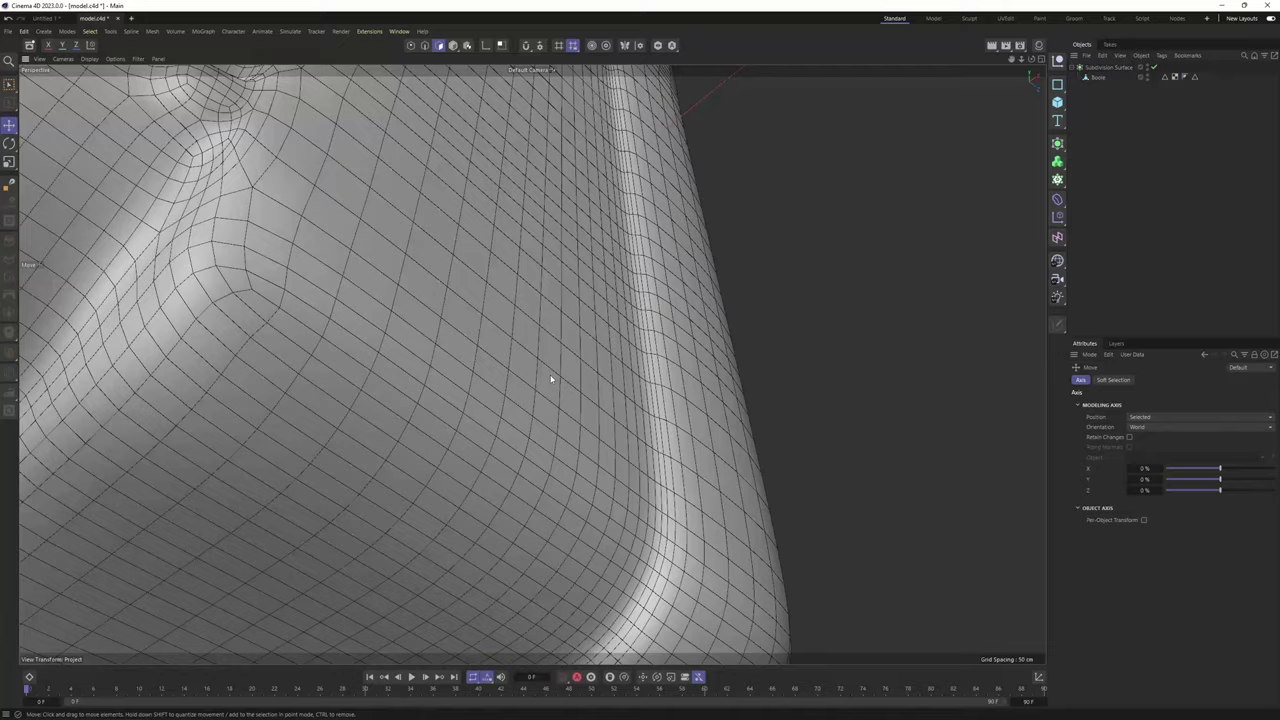
Inspect the smoothed mesh around the body's sides, hollow back and raised top details for remaining pinches
scroll(551, 379, down, 3)
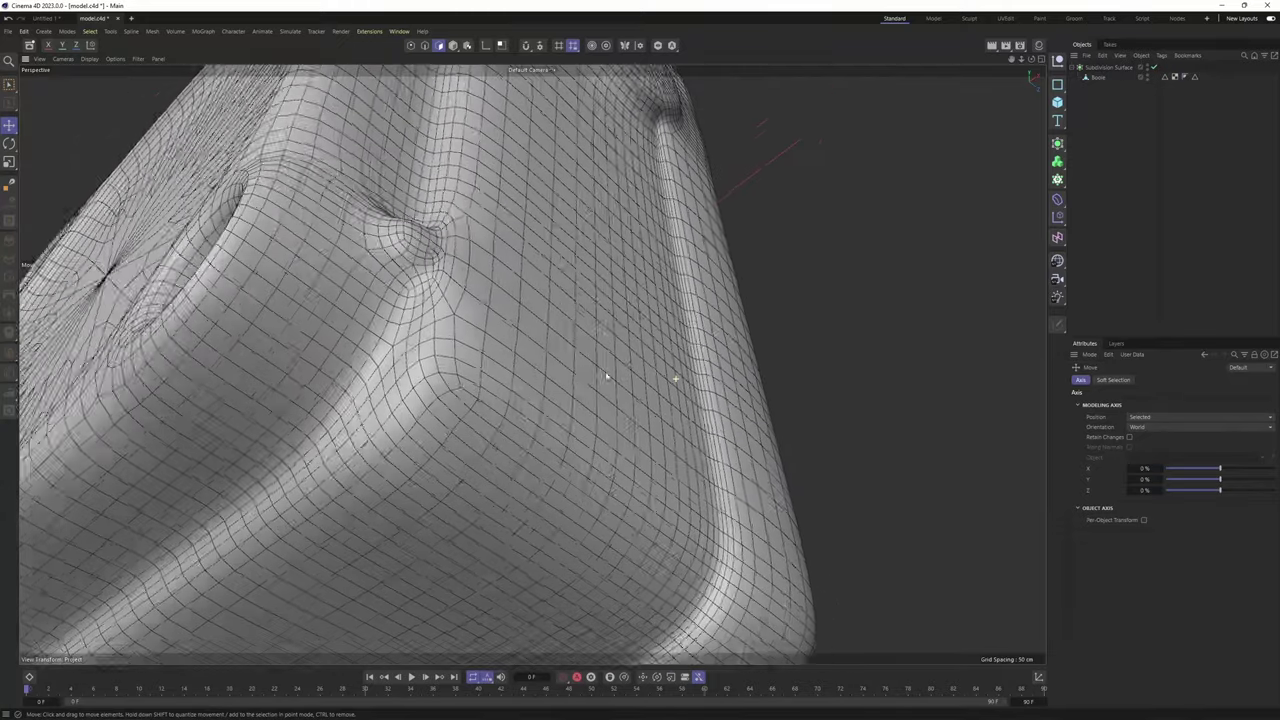
alt+drag(674, 377, 554, 443)
alt+middle_drag(600, 210, 603, 349)
alt+middle_drag(620, 108, 613, 243)
alt+drag(613, 242, 622, 320)
scroll(668, 330, up, 4)
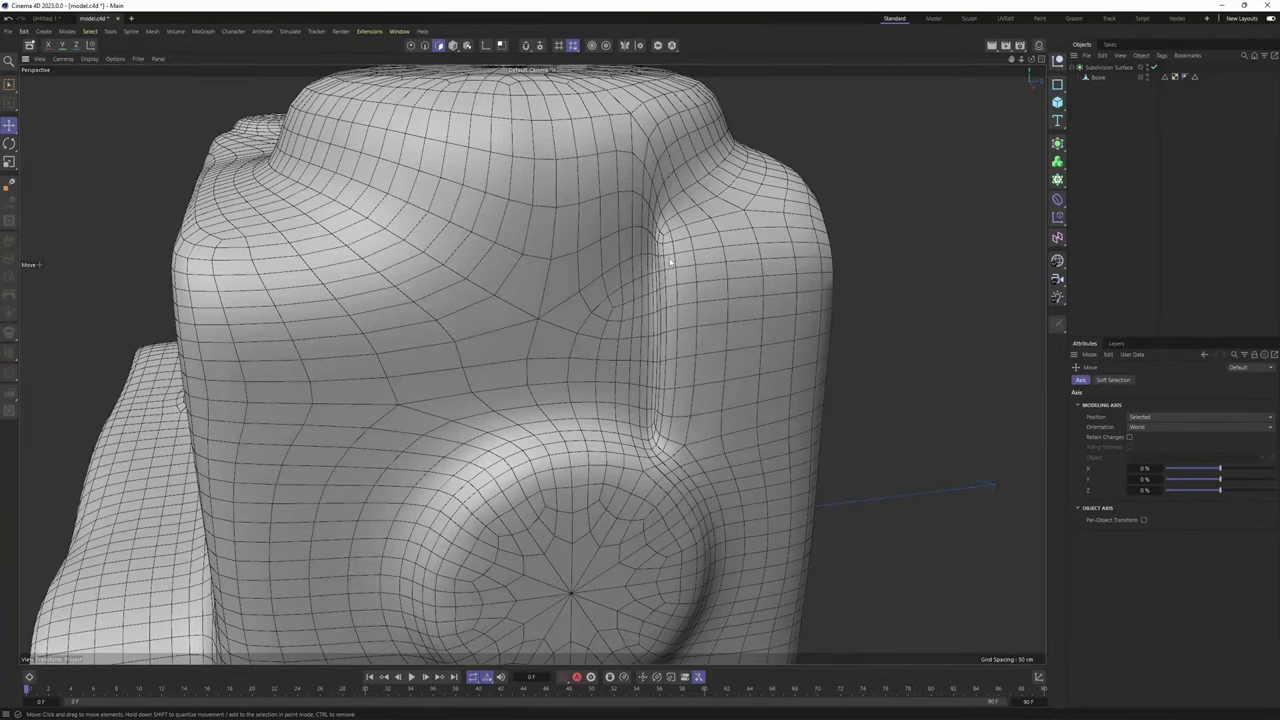
alt+drag(684, 264, 440, 368)
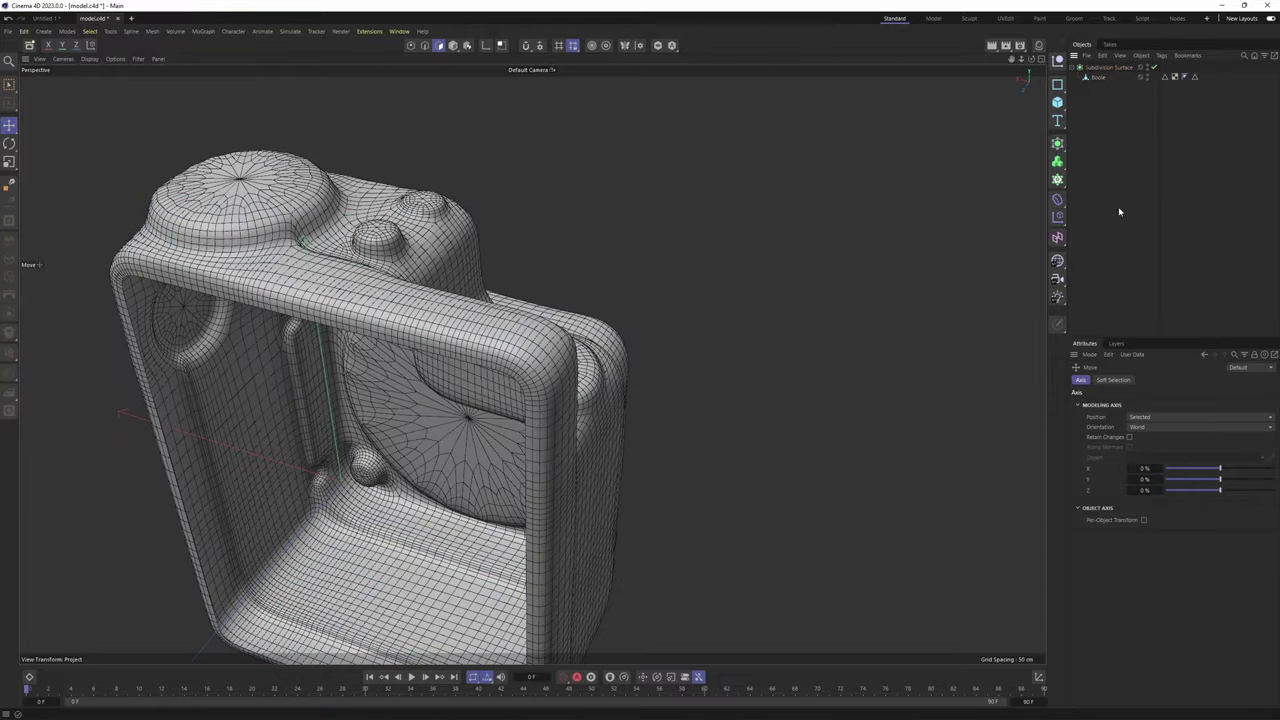
alt+drag(600, 280, 515, 339)
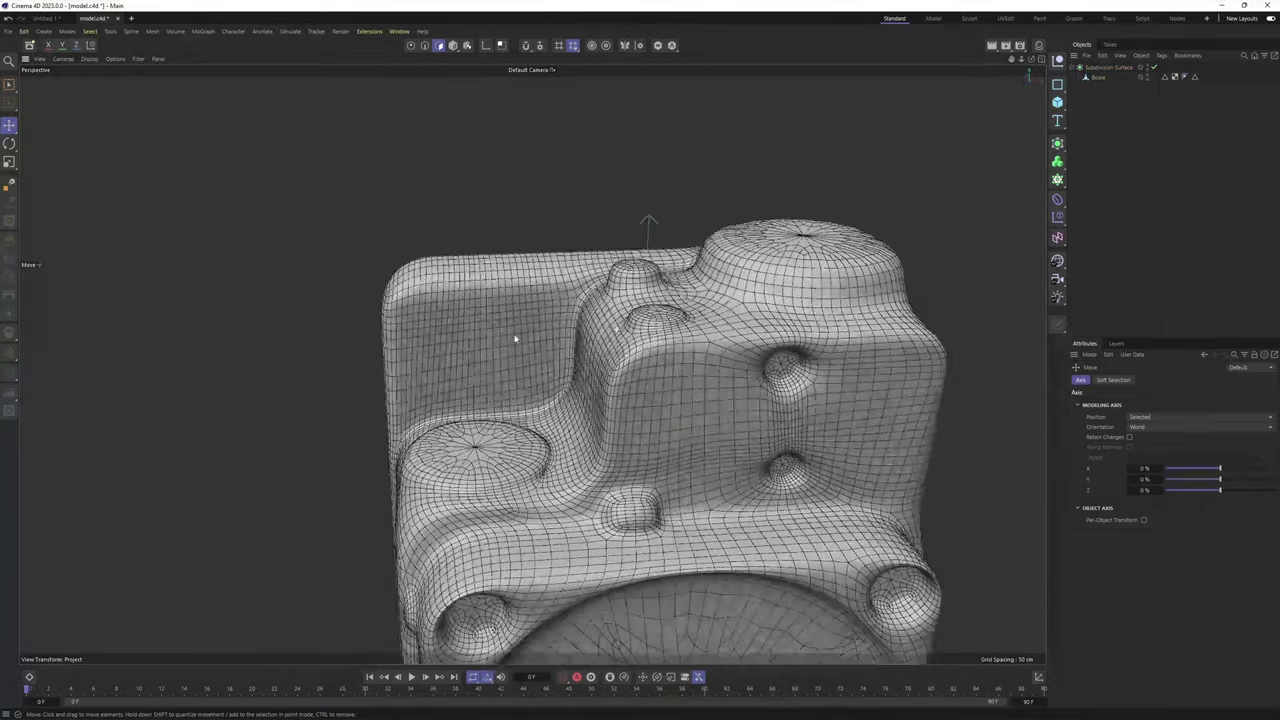
Weld the stray point on the inner rim of the upper block's top small hole into its neighbouring corner and re-enable the subdivision
alt+right_drag(785, 340, 885, 340)
alt+middle_drag(830, 360, 610, 382)
alt+right_drag(610, 382, 690, 372)
alt+drag(690, 372, 681, 353)
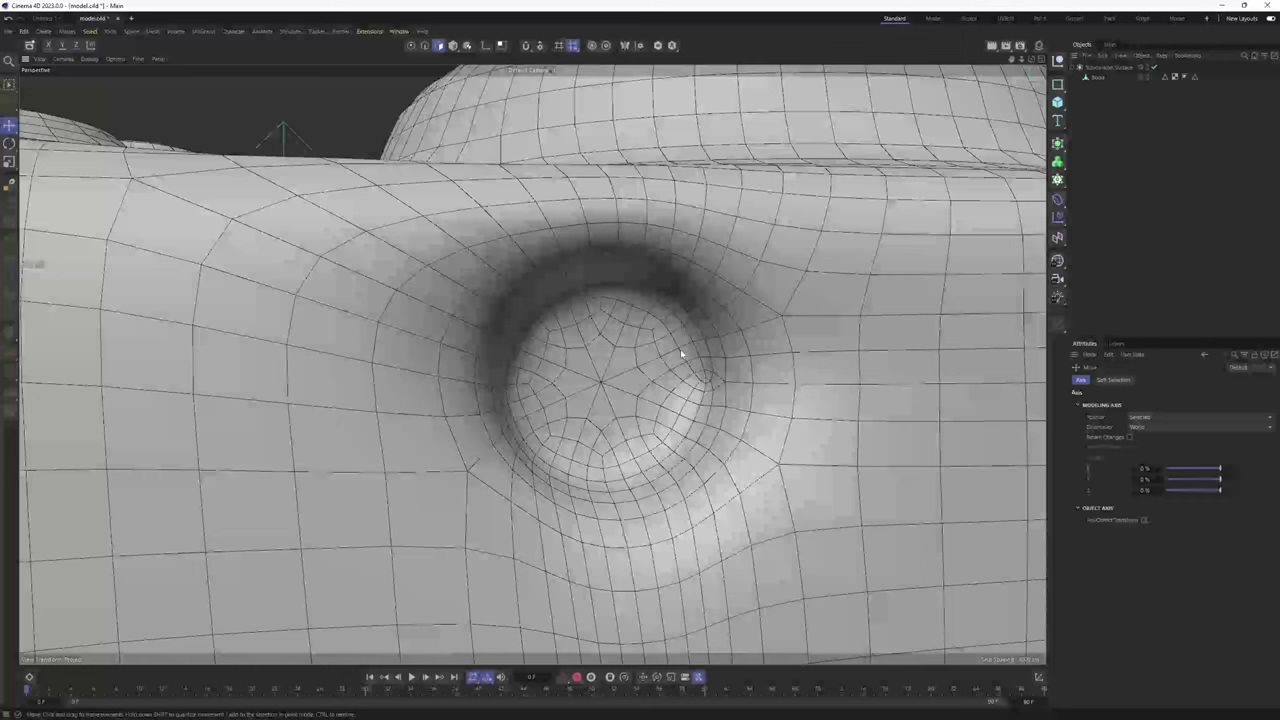
click(1099, 79)
key(q)
key(Return)
scroll(780, 353, up, 1)
right_click(799, 337)
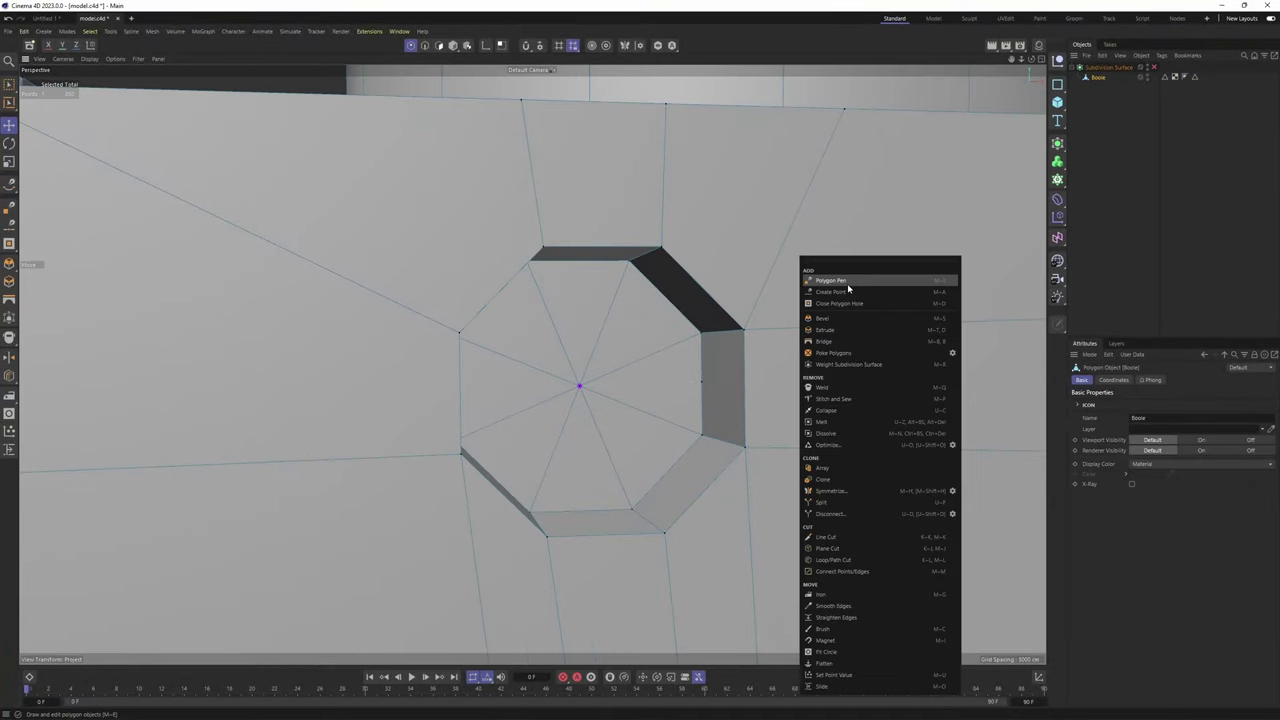
click(847, 283)
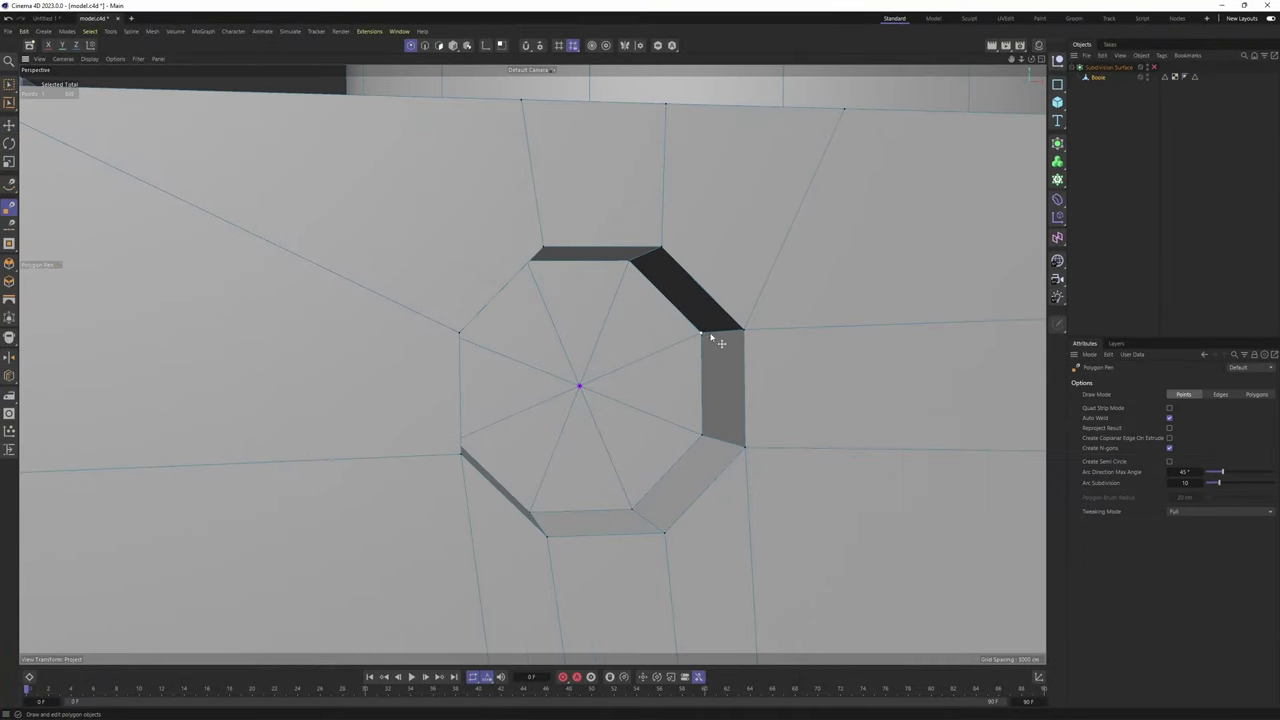
key(q)
click(1112, 200)
Inspect the upper block's lower small hole and the front face's upper-right screw hole for pinched geometry
alt+right_drag(863, 308, 740, 340)
alt+middle_drag(717, 412, 684, 295)
alt+right_drag(684, 295, 752, 318)
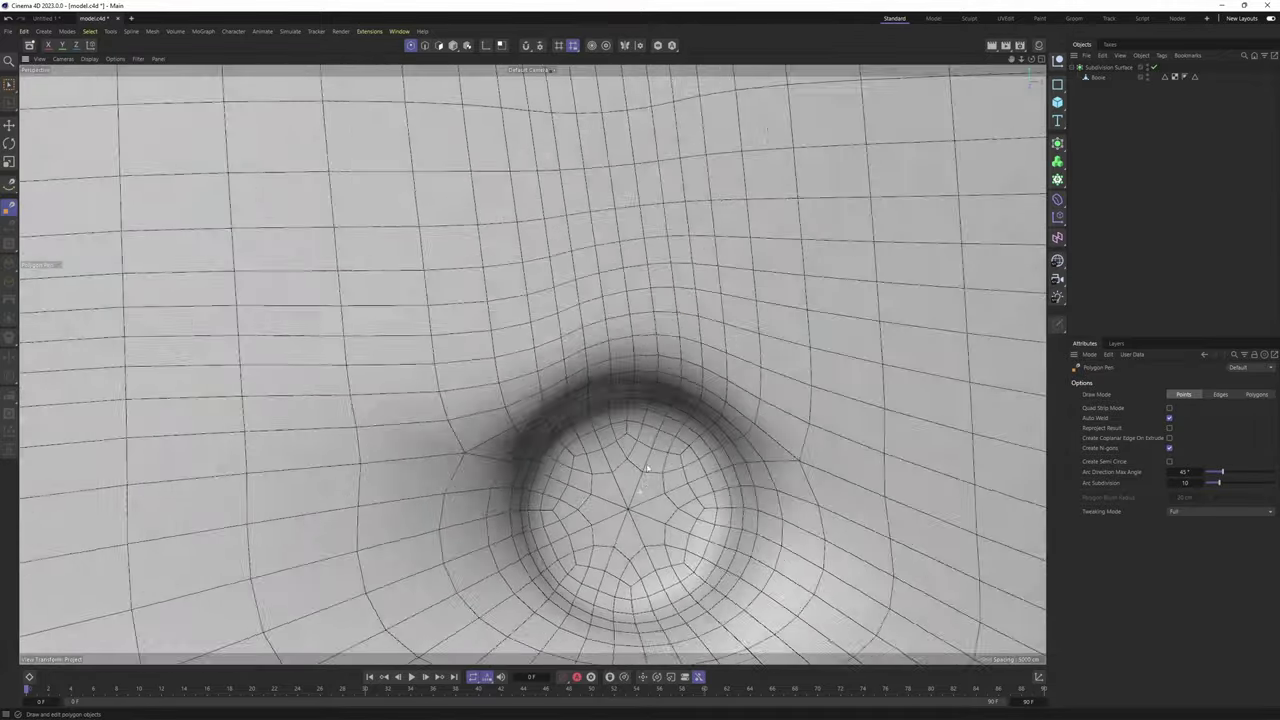
alt+drag(745, 320, 712, 308)
alt+right_drag(706, 305, 538, 408)
scroll(675, 380, up, 10)
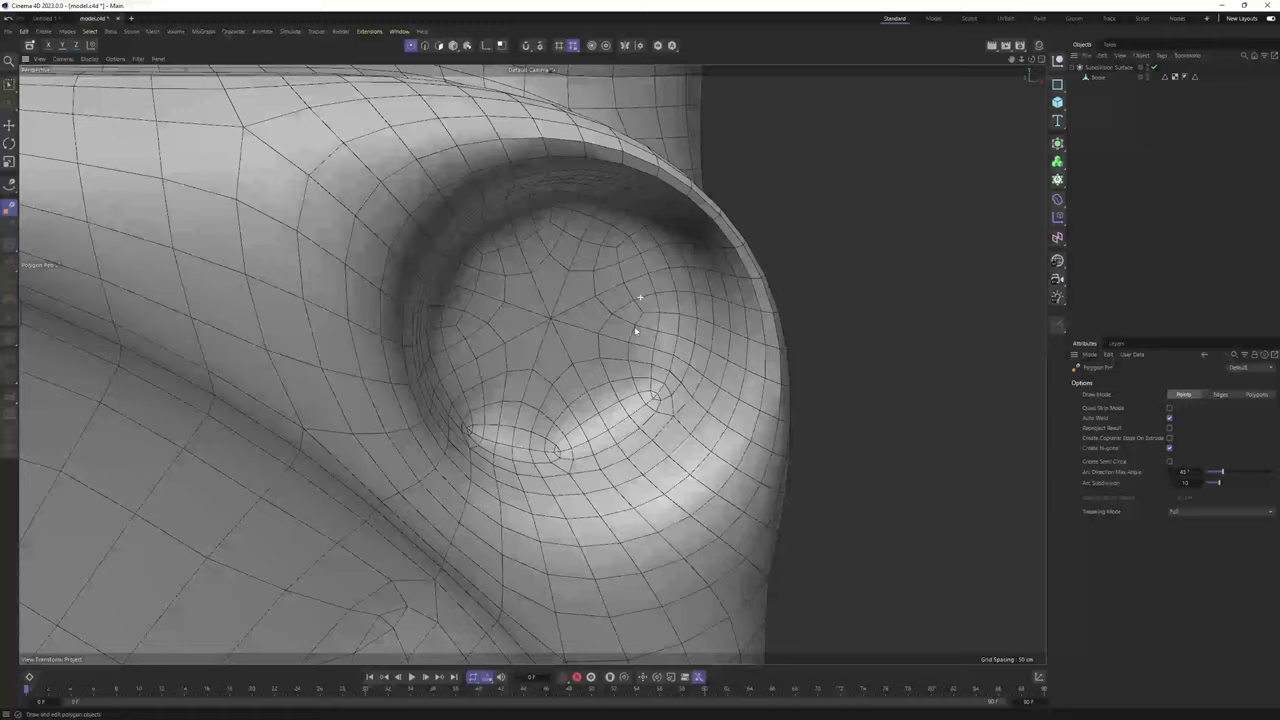
alt+drag(635, 331, 565, 350)
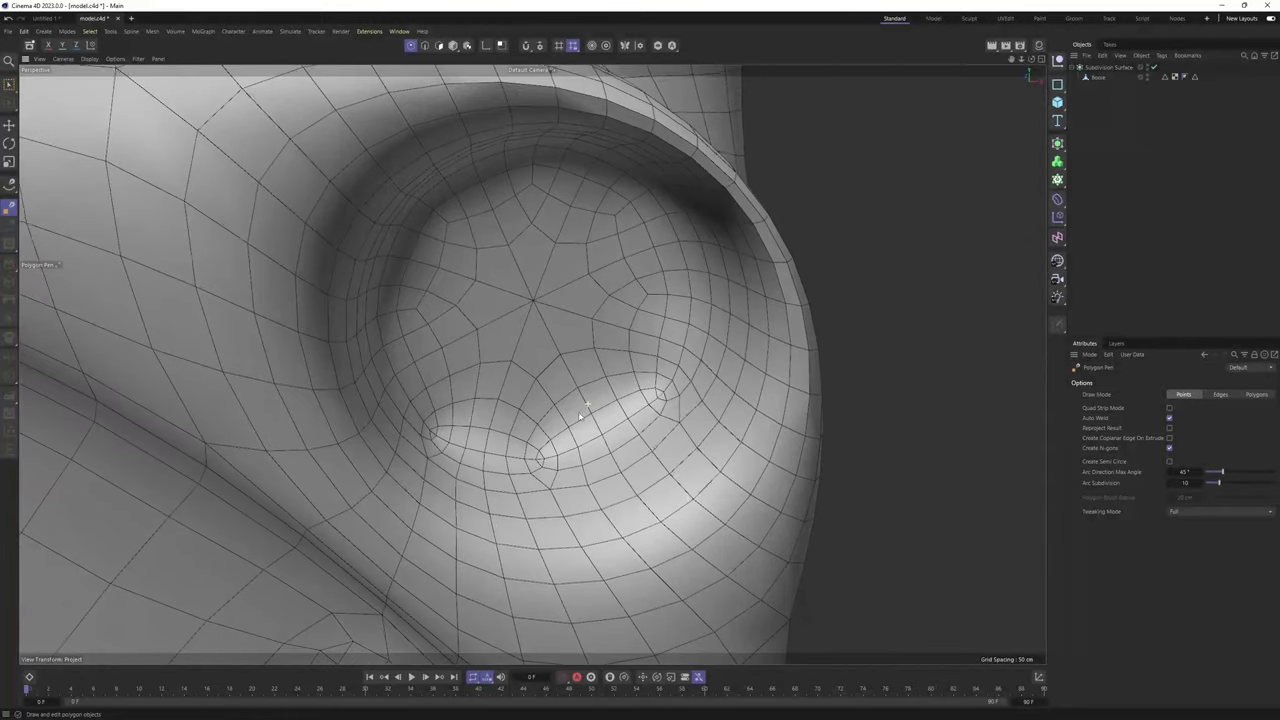
alt+middle_drag(503, 437, 537, 414)
alt+right_drag(425, 428, 475, 413)
alt+drag(475, 413, 433, 415)
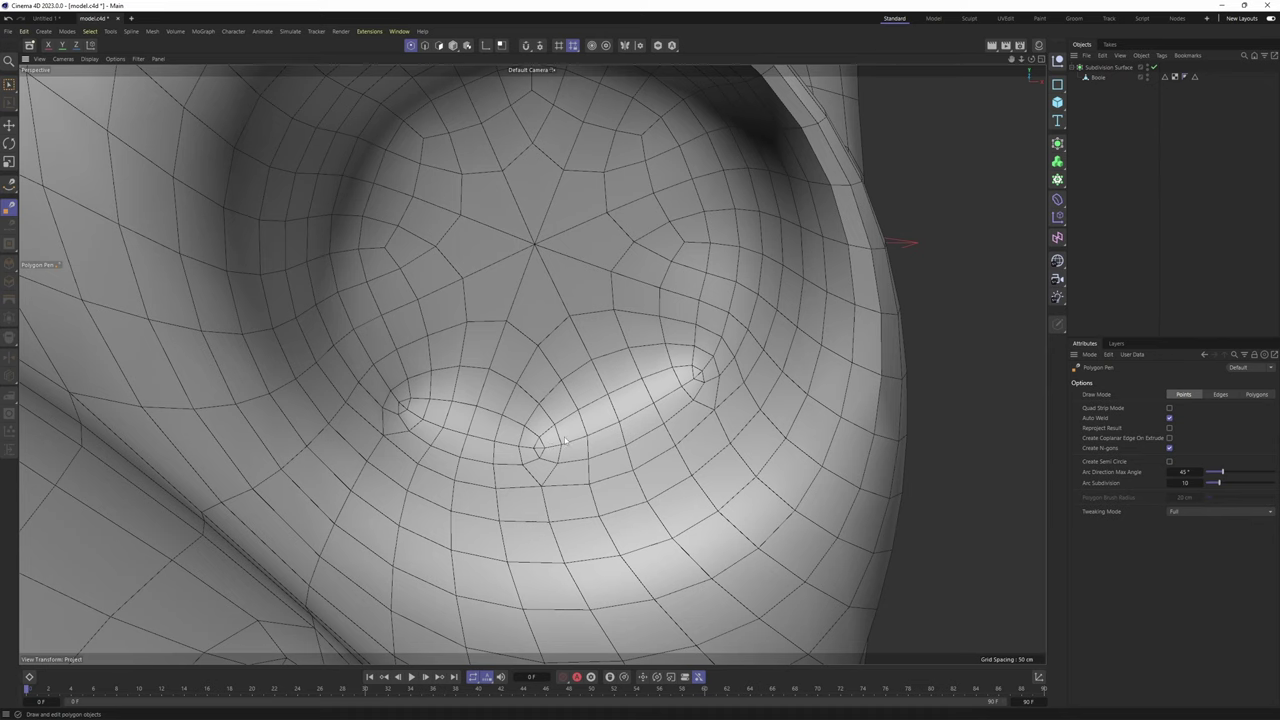
alt+drag(500, 437, 514, 435)
Weld the stray points on the inner rim of the front face's upper-right screw hole into the adjacent corners and re-enable the subdivision
click(1098, 77)
key(q)
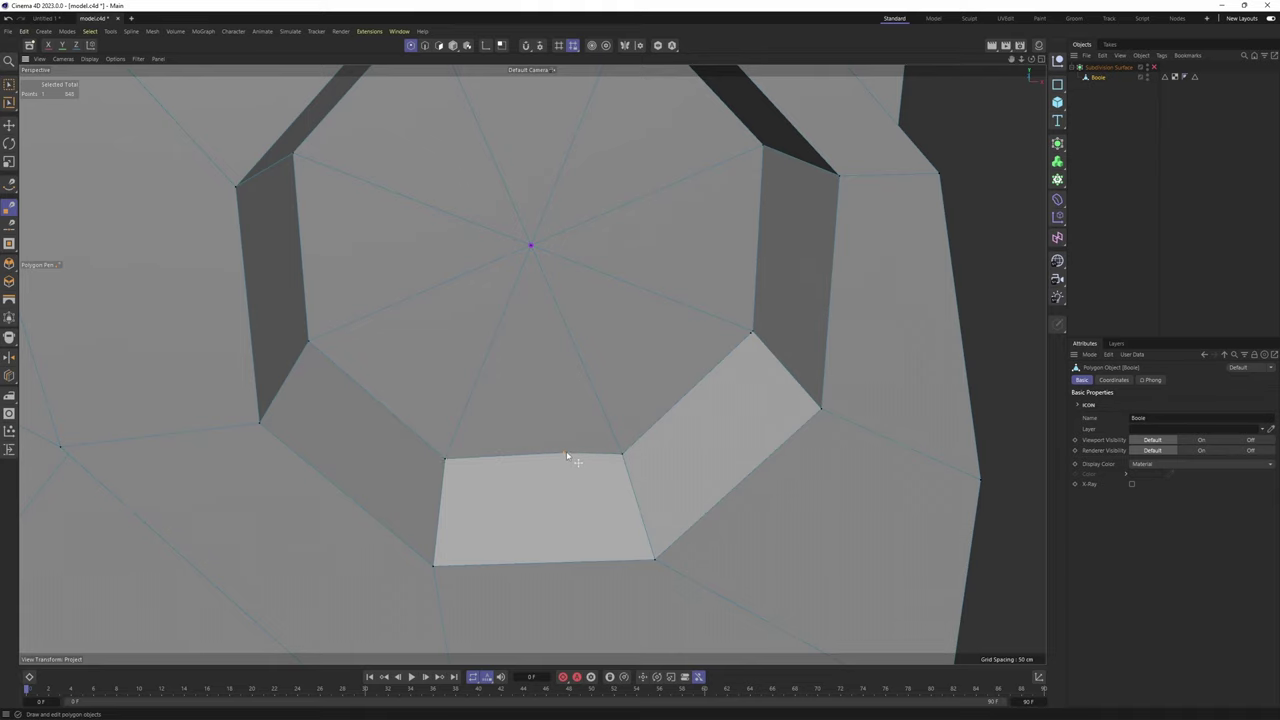
key(q)
key(q)
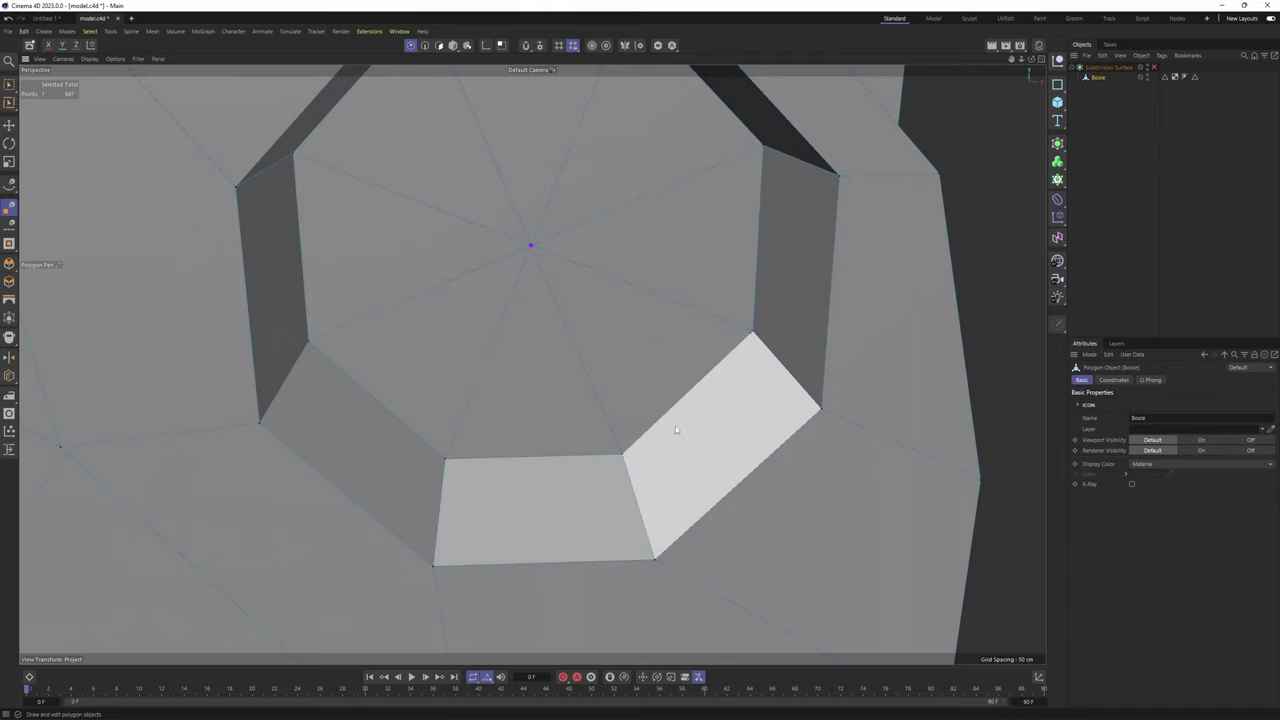
mouse_move(715, 394)
alt+mouse_down()
mouse_move(740, 384)
mouse_move(730, 400)
alt+mouse_up()
key(q)
key(q)
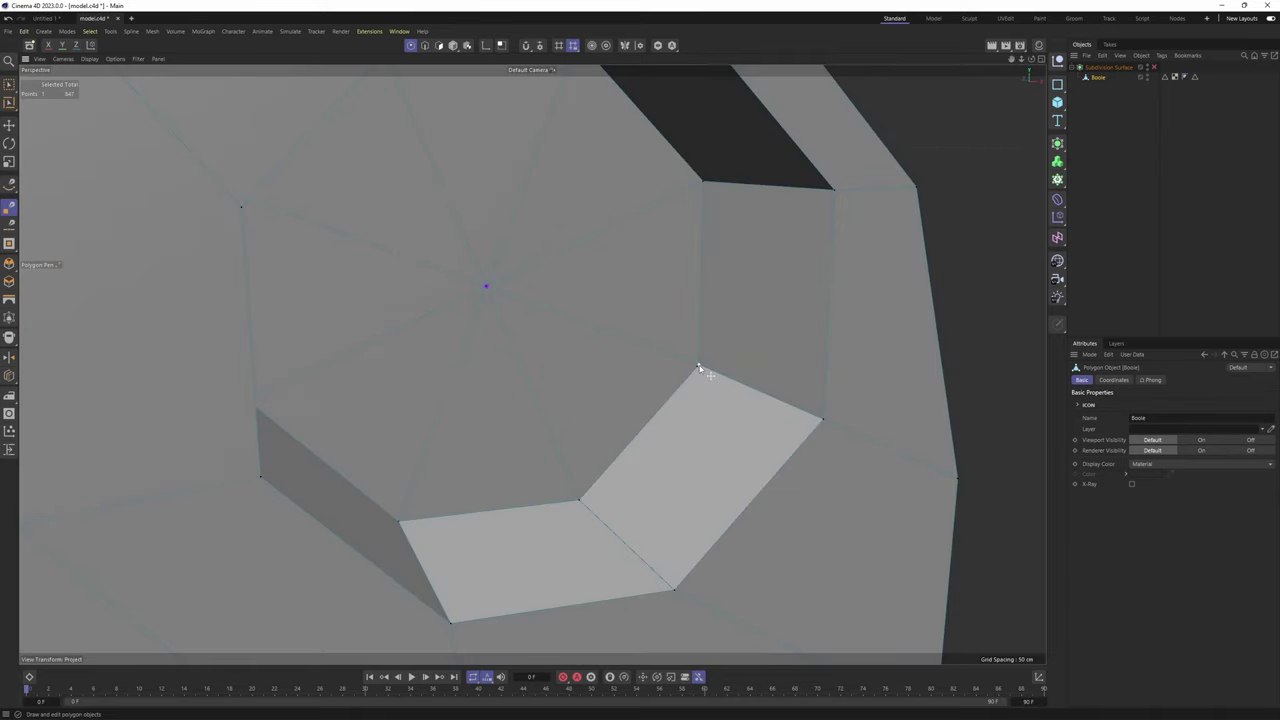
key(q)
key(q)
key(q)
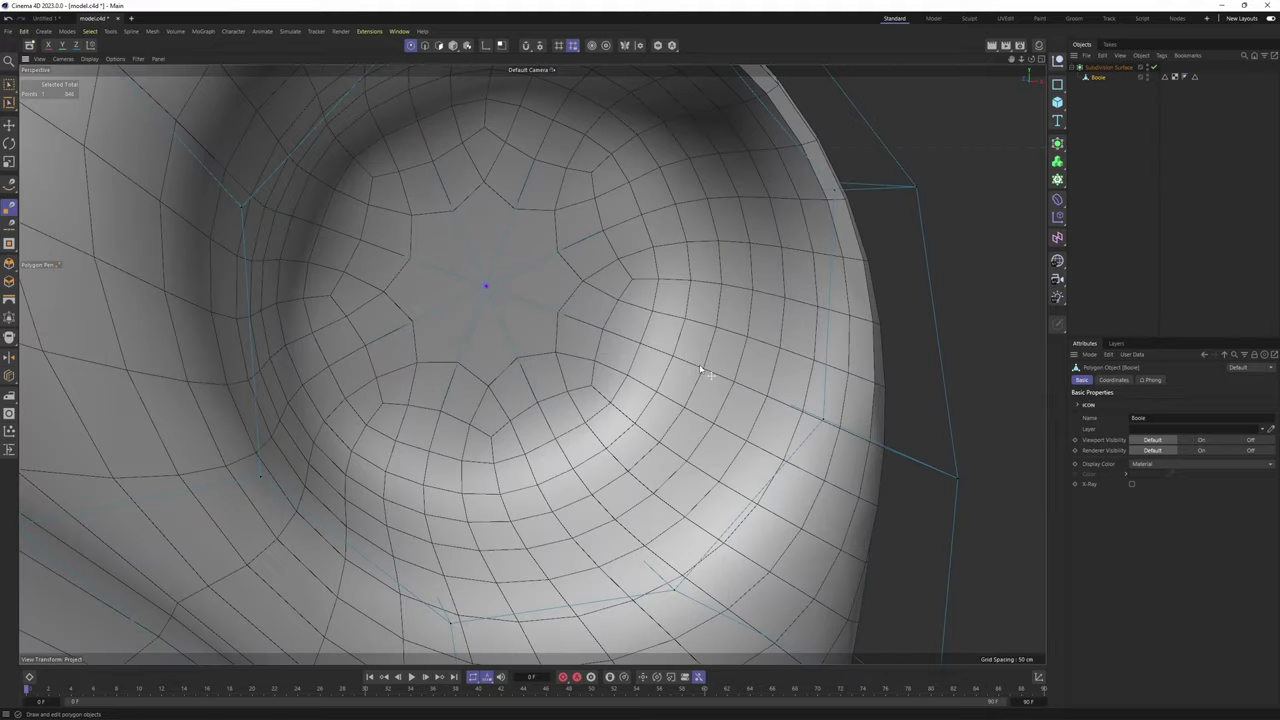
Weld the stray points inside the front face's lower-right screw hole into the adjacent corners, re-enable the subdivision and clear the object selection
scroll(685, 374, down, 4)
alt+drag(600, 366, 509, 366)
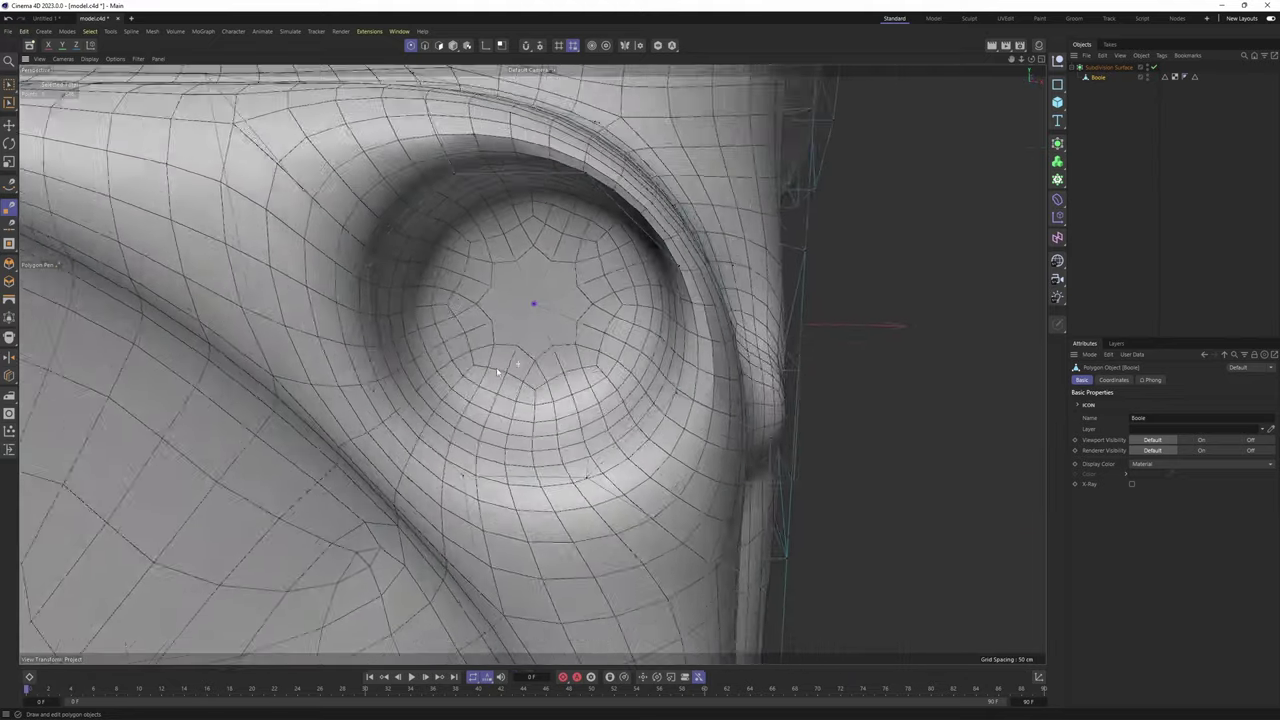
scroll(509, 366, down, 4)
scroll(622, 498, down, 4)
alt+middle_drag(622, 498, 597, 220)
alt+middle_drag(598, 545, 591, 363)
scroll(591, 363, up, 3)
alt+drag(591, 363, 512, 320)
scroll(608, 266, up, 4)
key(q)
scroll(582, 255, up, 3)
key(q)
click(1194, 195)
scroll(503, 323, down, 5)
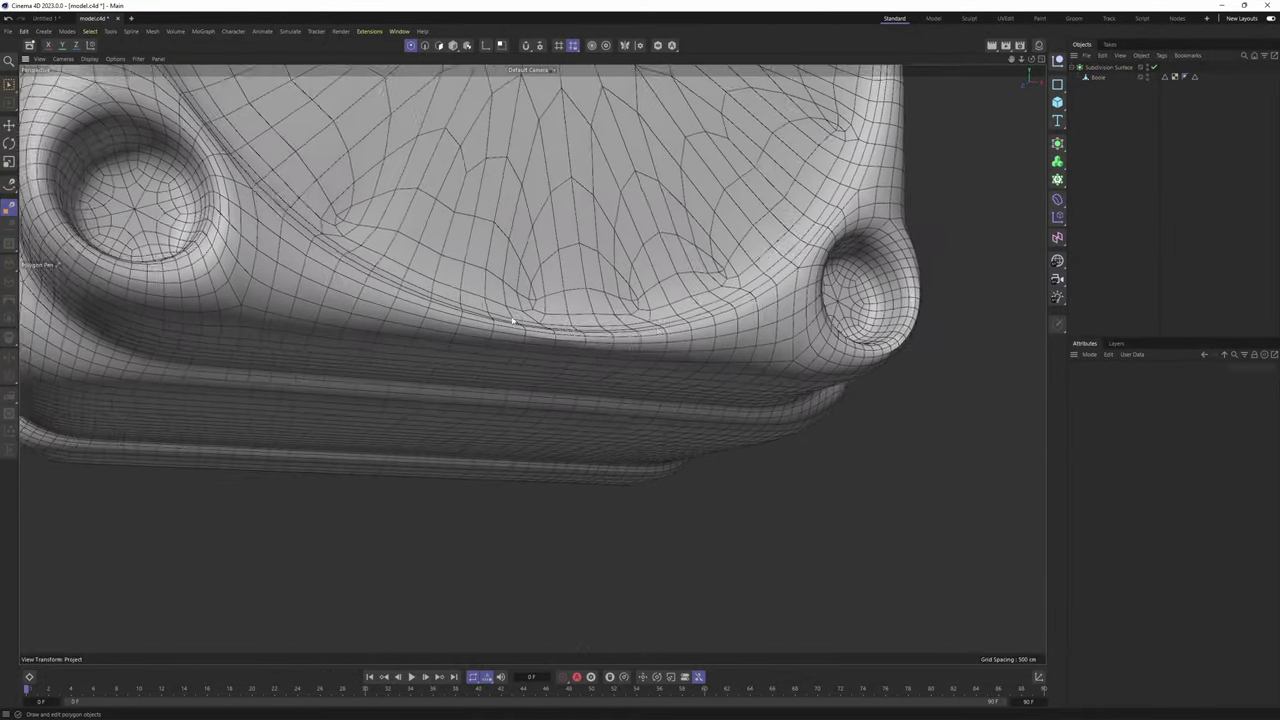
Reselect the boolean mesh and weld the stray point on the inner rim of the front face's lower-left screw hole into its corner
alt+middle_drag(180, 225, 388, 298)
scroll(388, 298, up, 2)
alt+drag(388, 298, 478, 365)
key(ctrl+z)
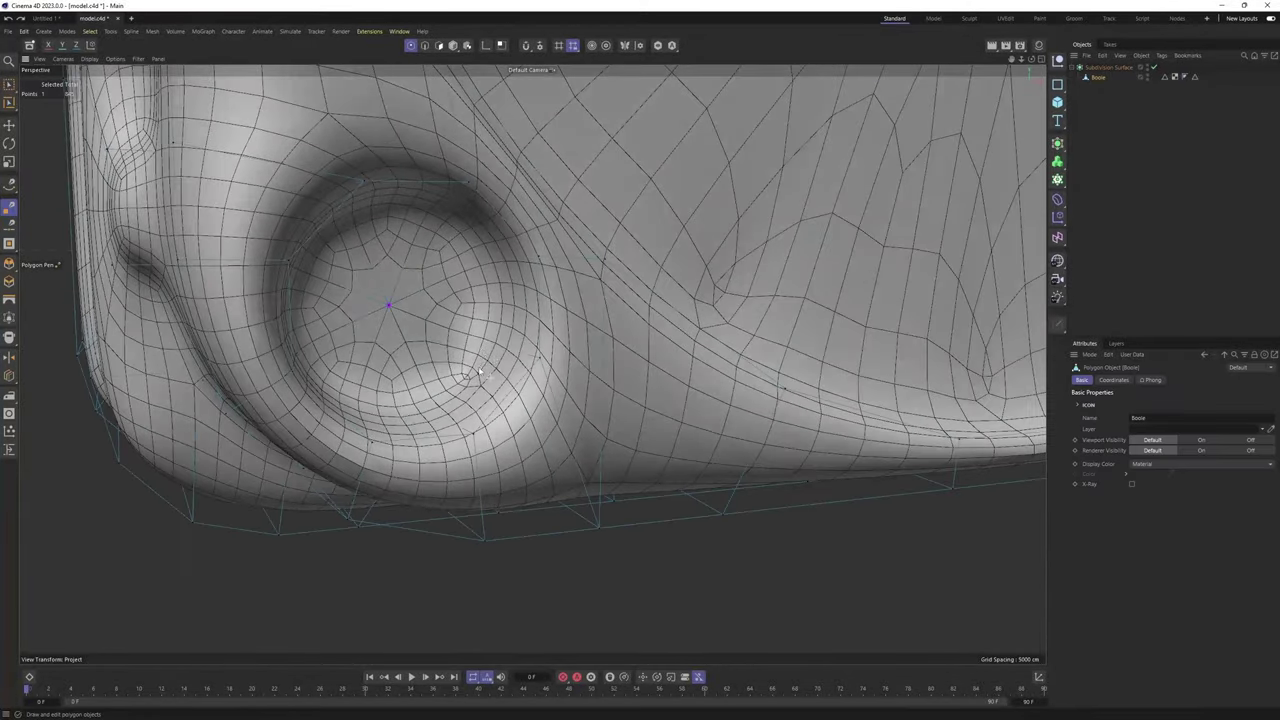
key(q)
scroll(477, 375, up, 3)
scroll(480, 385, down, 5)
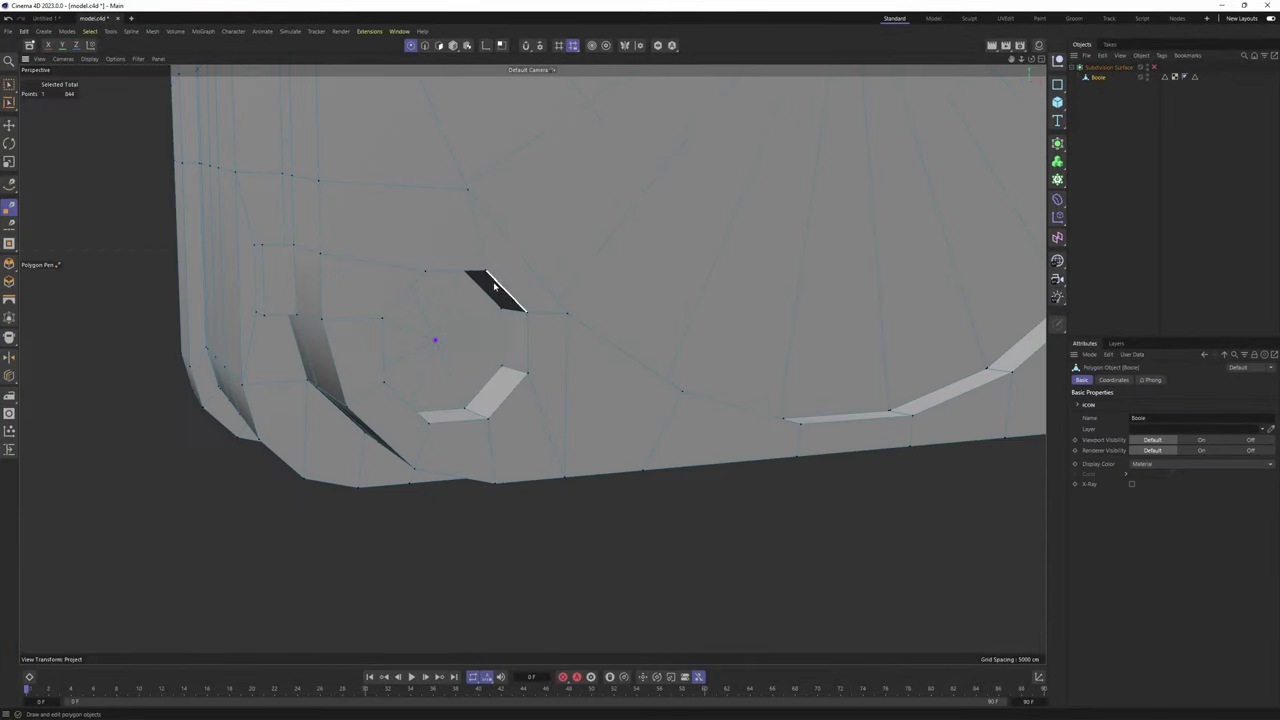
Weld the stray points on the inner rim of the front face's upper-left screw hole into the adjacent corners and re-enable the subdivision
alt+middle_drag(491, 283, 515, 560)
scroll(515, 560, down, 4)
scroll(490, 200, up, 3)
alt+drag(520, 250, 530, 325)
key(q)
scroll(626, 300, up, 8)
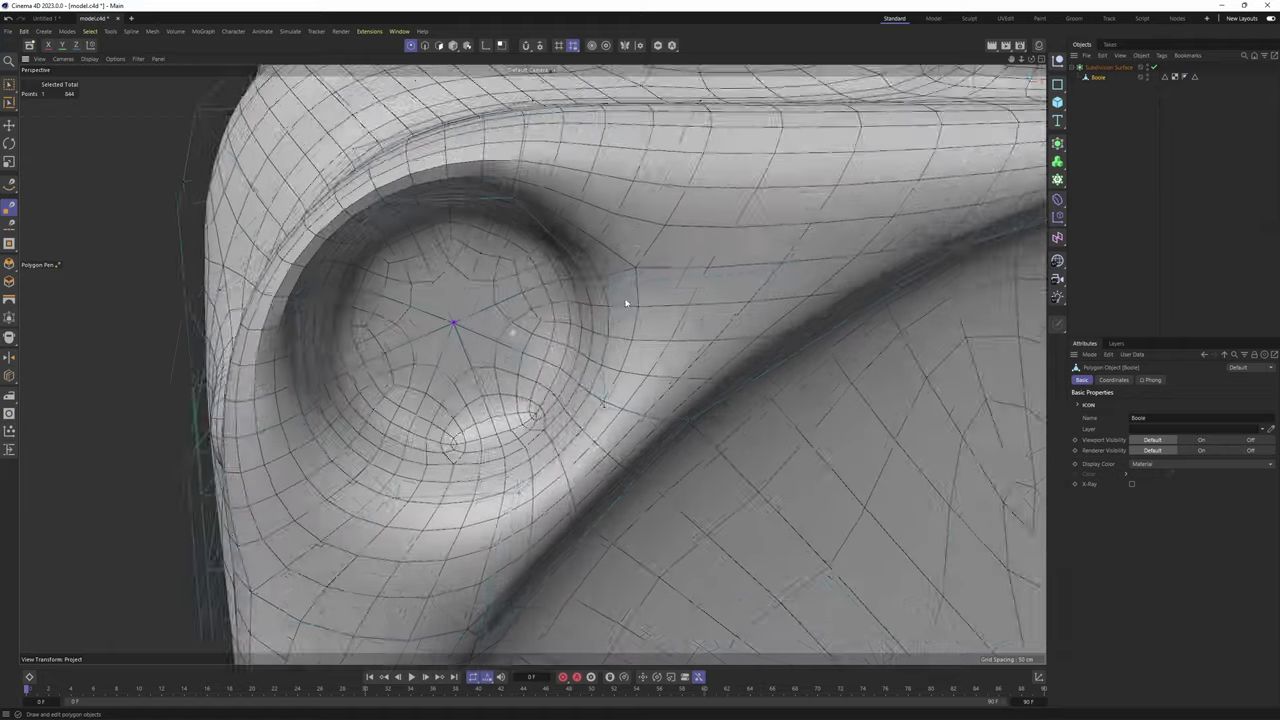
key(q)
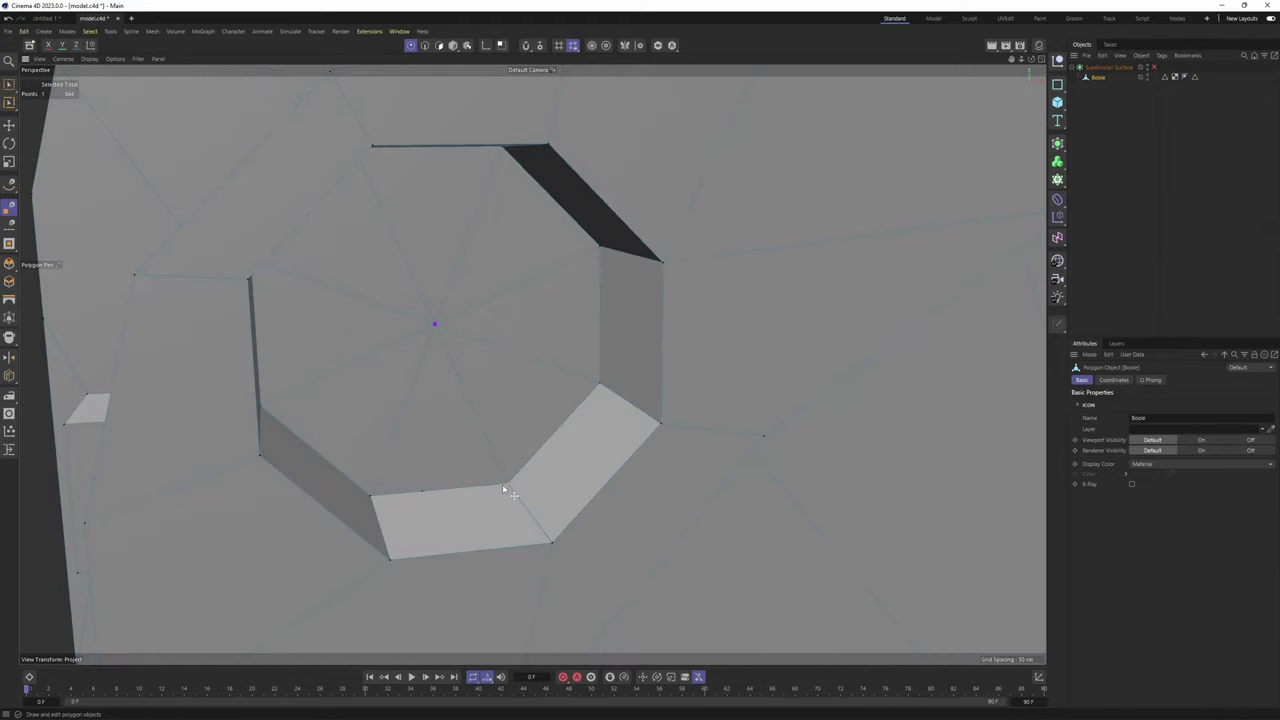
key(q)
click(1237, 266)
scroll(531, 363, down, 5)
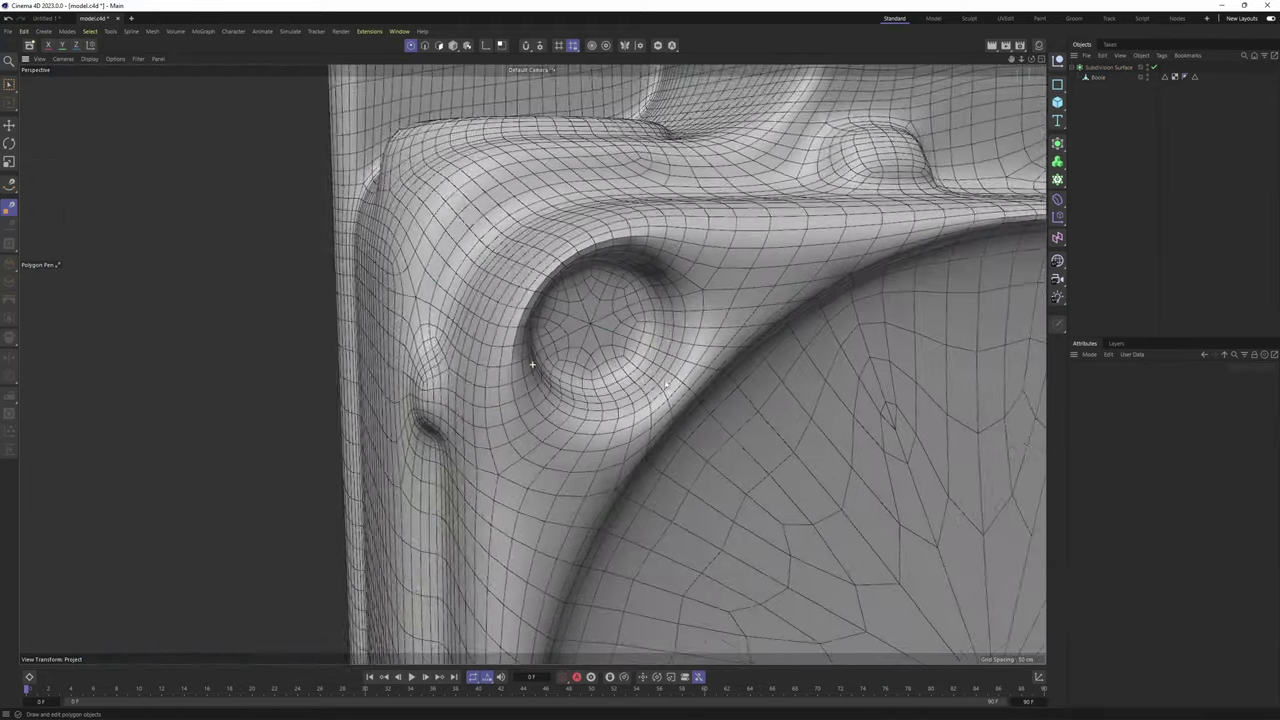
Examine the topology around the front face's upper-left corner and large circle with the subdivision off and on
alt+drag(531, 363, 430, 385)
click(1098, 77)
key(q)
alt+middle_drag(671, 463, 475, 377)
key(q)
click(1194, 223)
scroll(890, 312, down, 5)
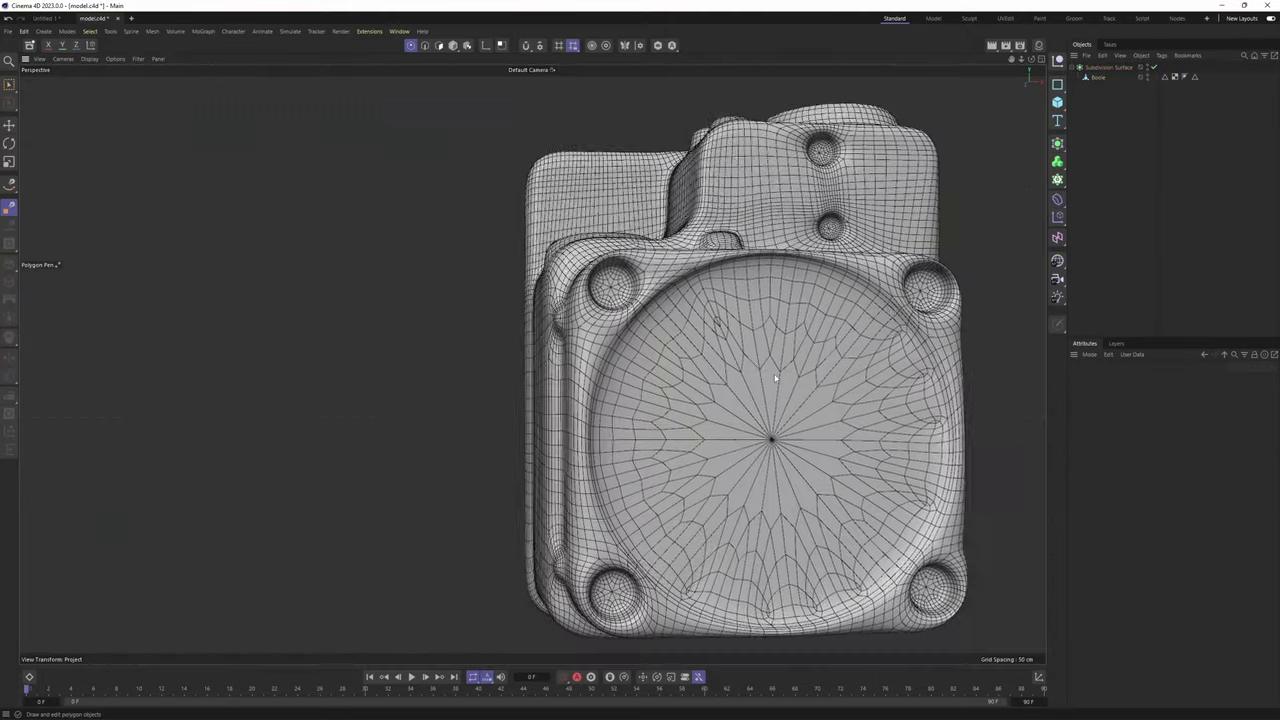
Turn off the subdivision, select all the triangular polygons filling the front face's large circle and delete them
alt+middle_drag(871, 365, 700, 284)
key(e)
key(q)
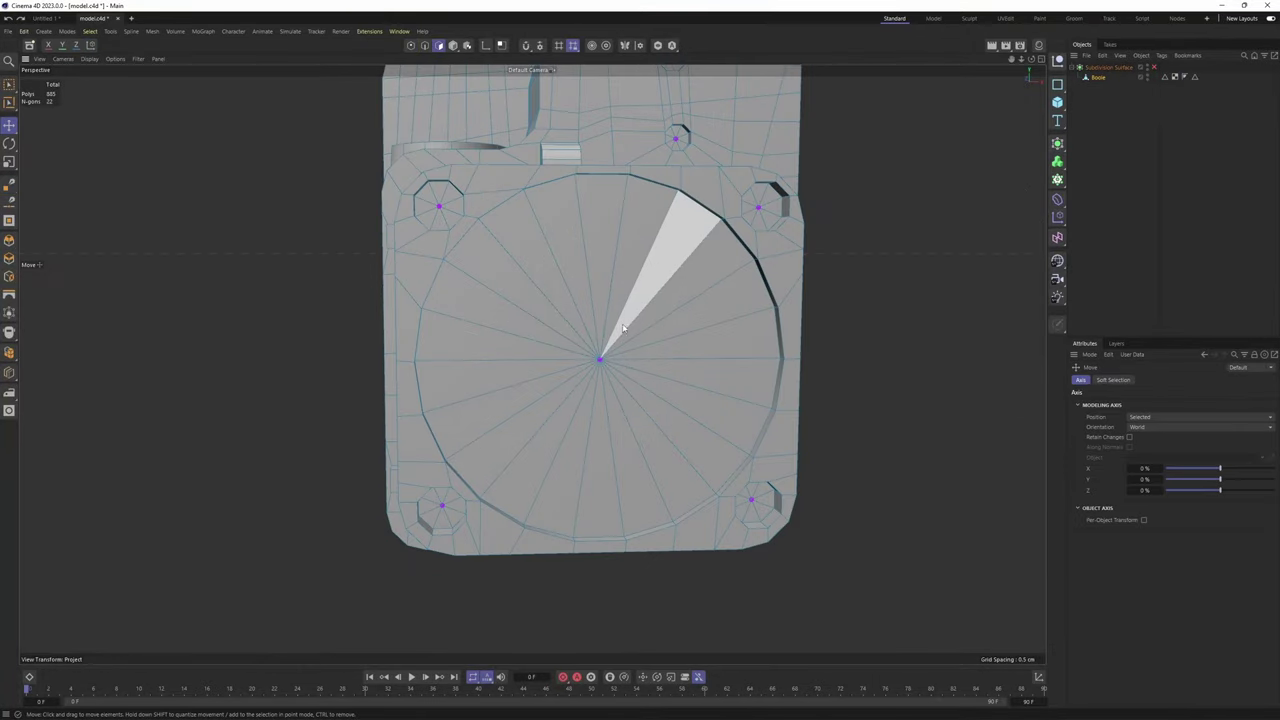
double_click(605, 337)
scroll(620, 386, up, 2)
alt+drag(620, 386, 639, 380)
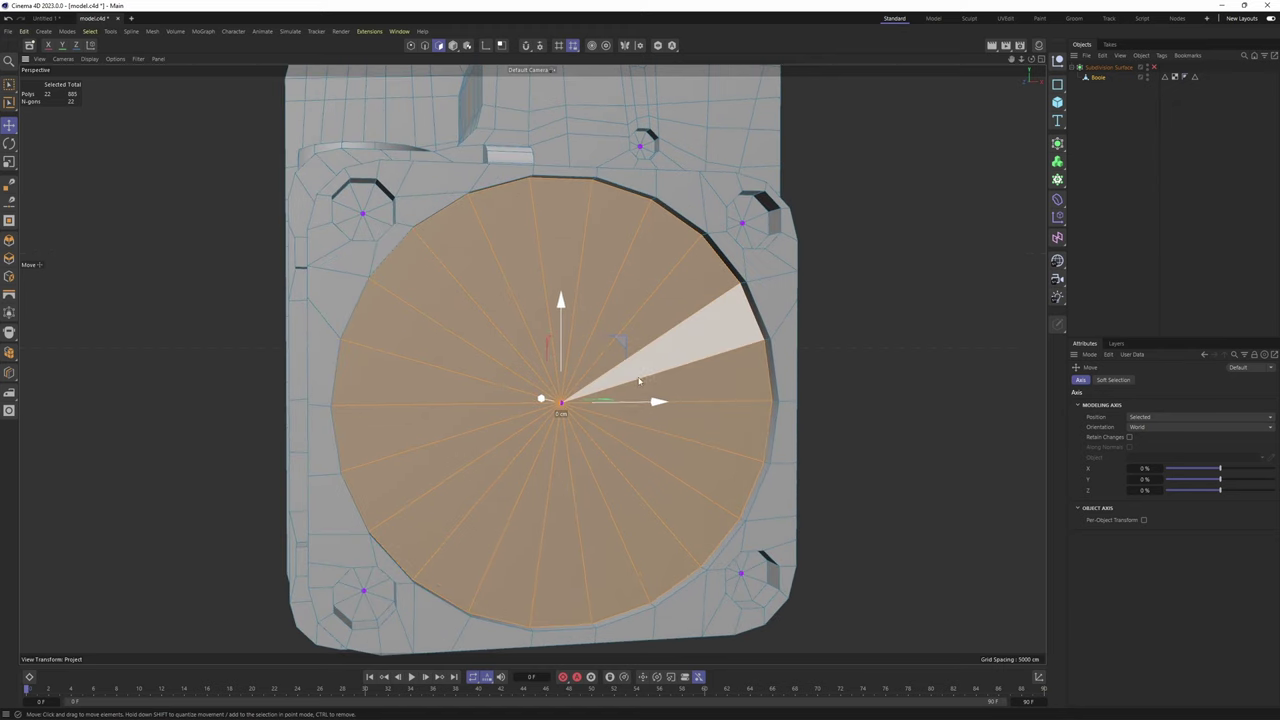
key(Delete)
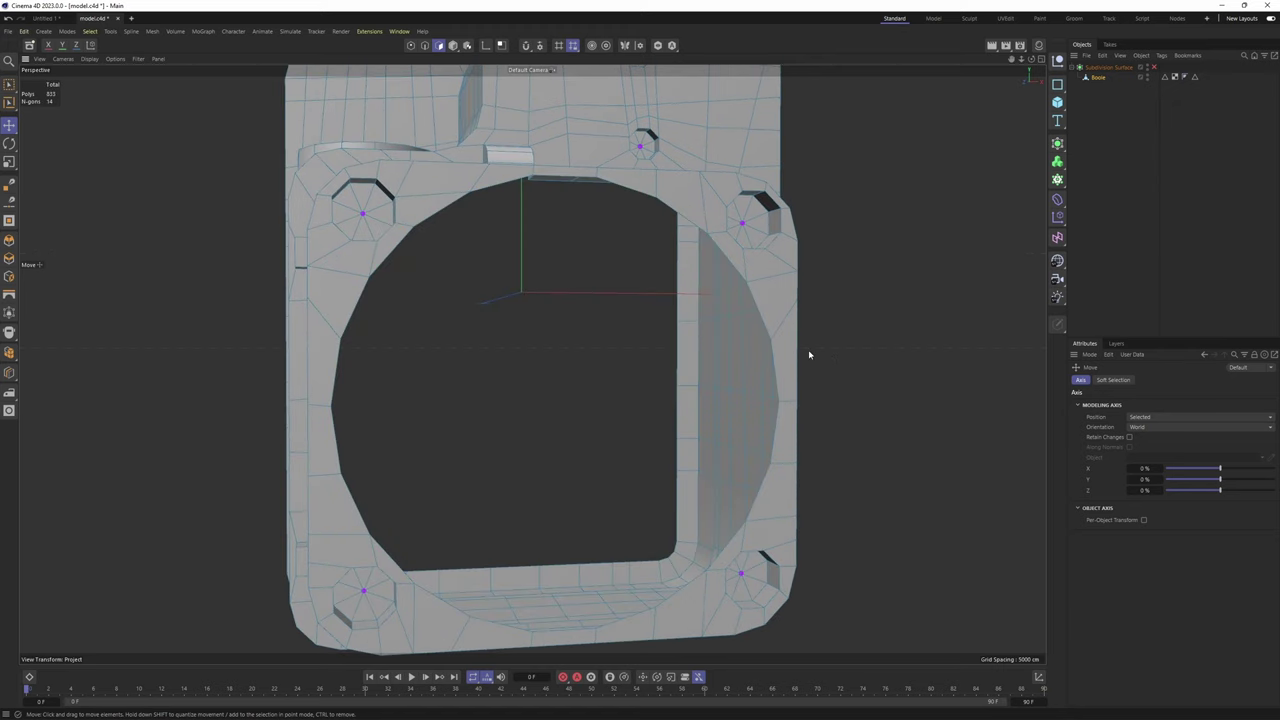
Select the border edge loop of the front face's circular opening and scale it down slightly to match the reference image in the front view
alt+middle_drag(681, 377, 660, 383)
middle_click(712, 470)
middle_click(720, 482)
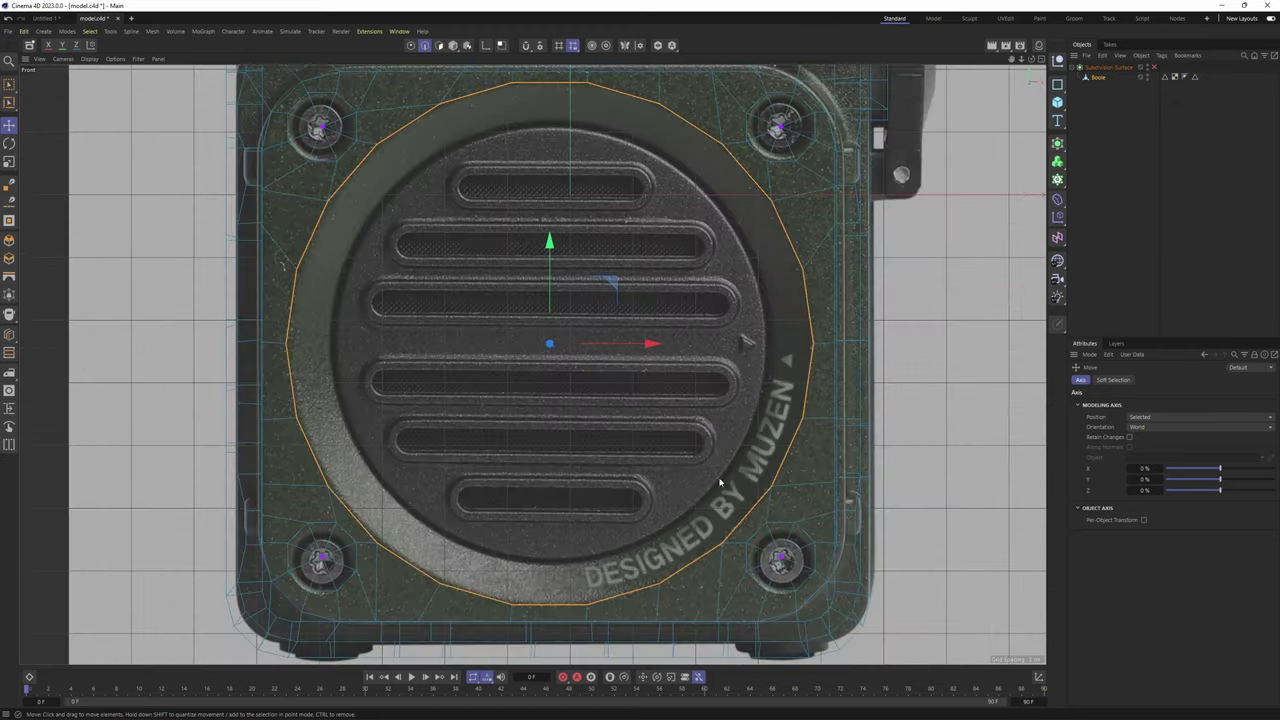
alt+middle_drag(890, 438, 885, 470)
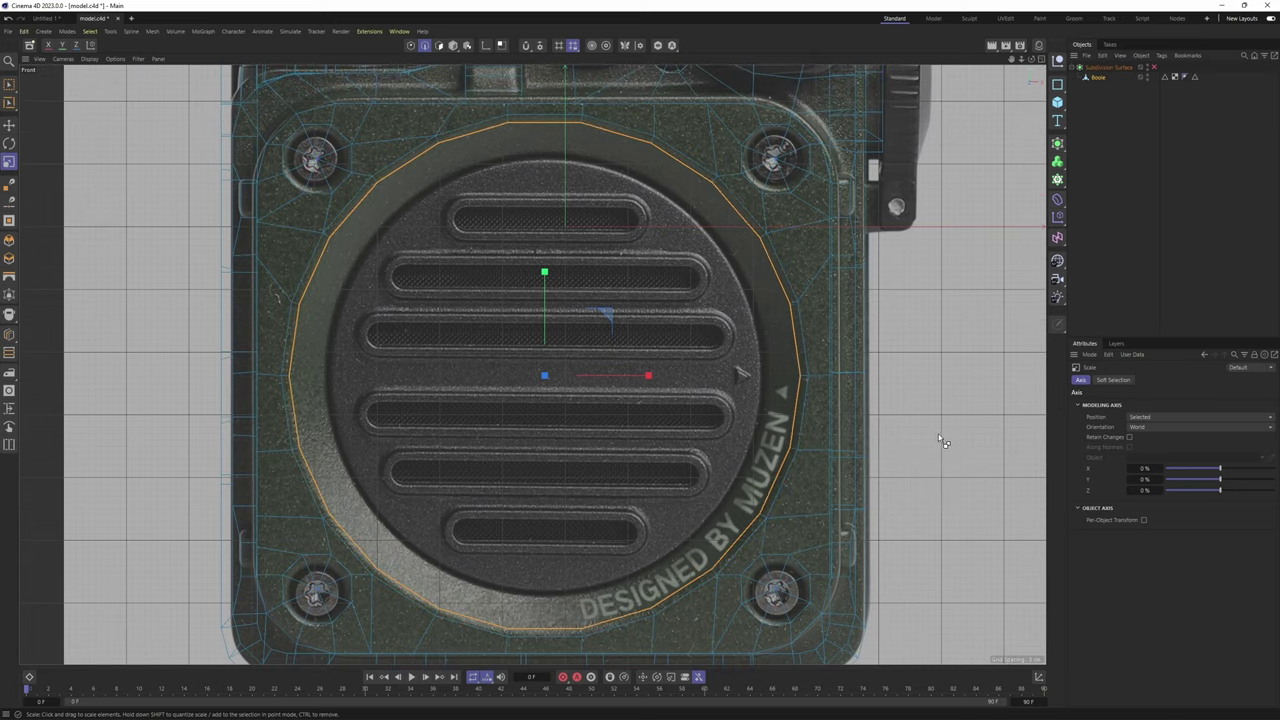
alt+drag(872, 437, 459, 373)
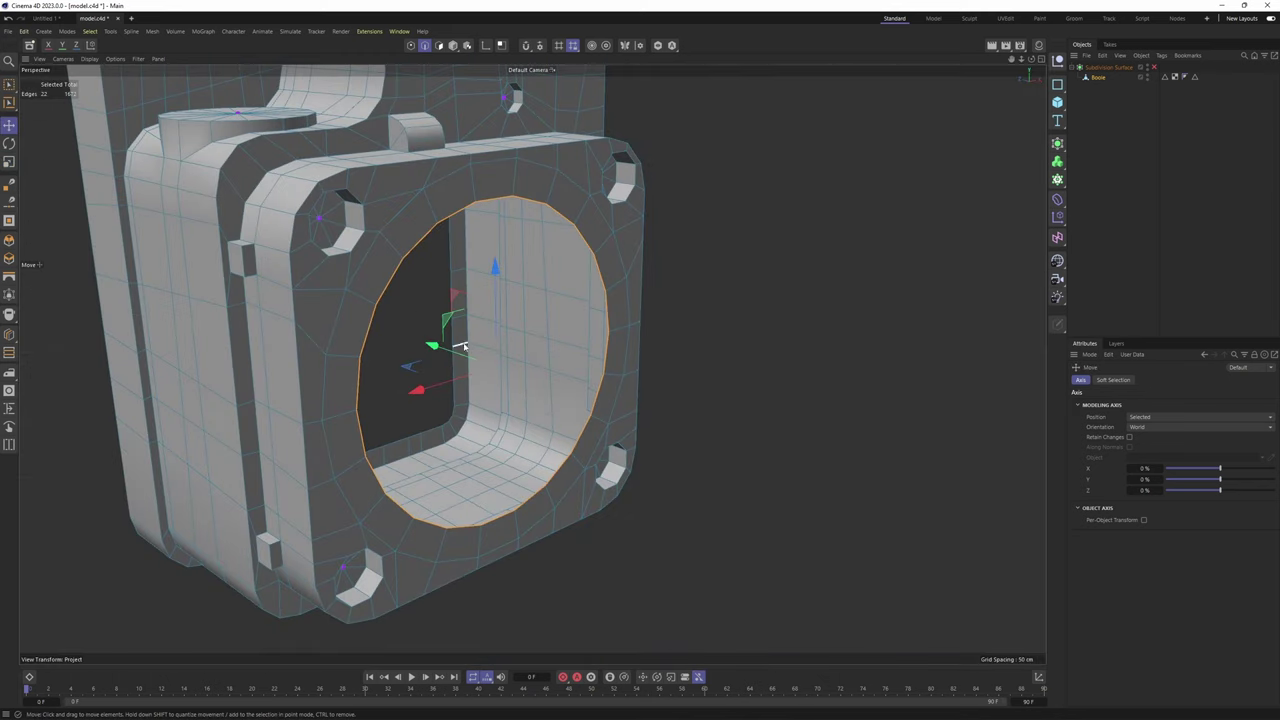
Extrude the circular opening's border edges about 87 cm into the body, re-enable the subdivision and clear the object selection
drag(421, 347, 424, 348)
alt+drag(463, 377, 533, 459)
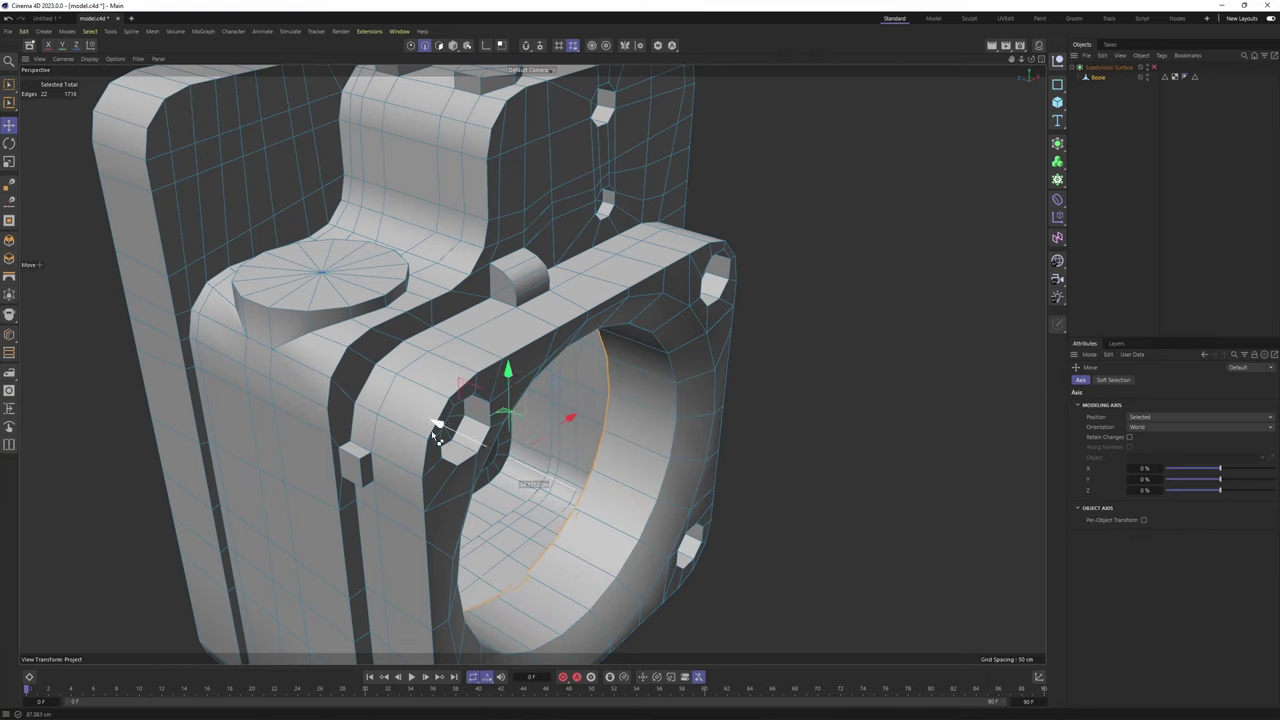
alt+drag(668, 474, 535, 447)
key(q)
click(1124, 244)
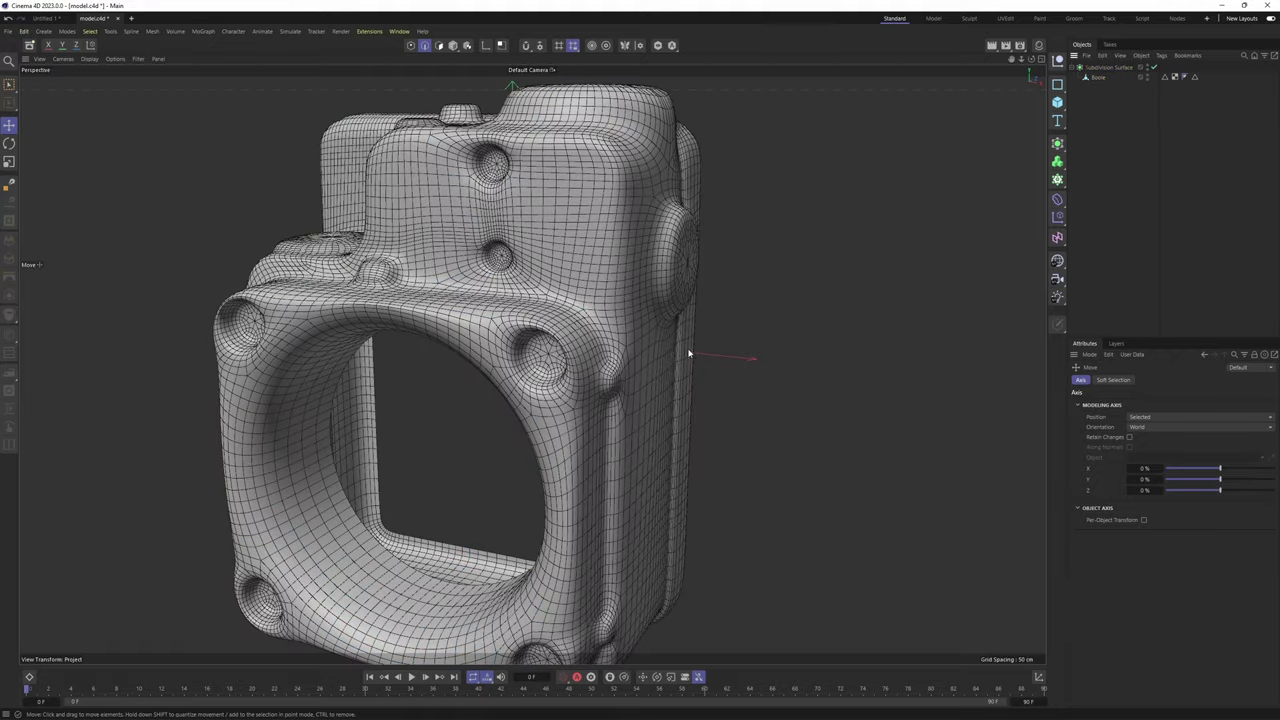
Turn off the Subdivision Surface smoothing to work on the low-poly Boole mesh
alt+drag(665, 358, 727, 516)
alt+drag(539, 403, 991, 297)
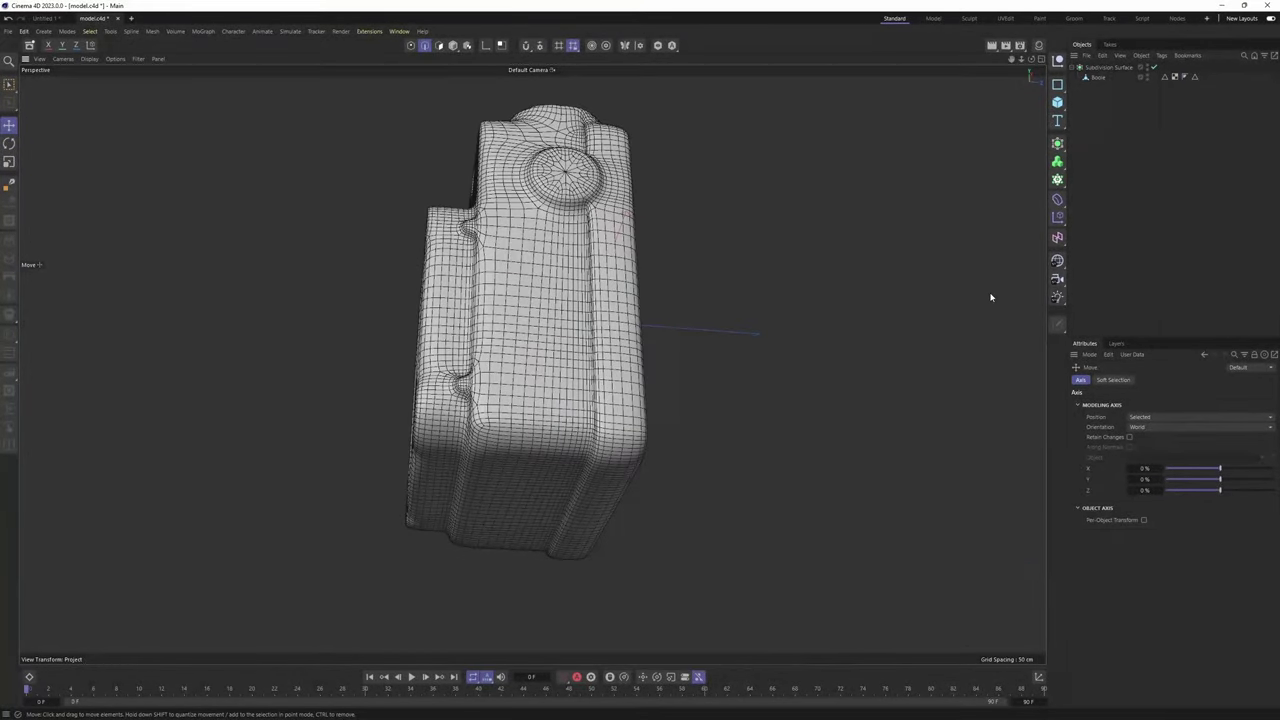
alt+drag(604, 317, 701, 415)
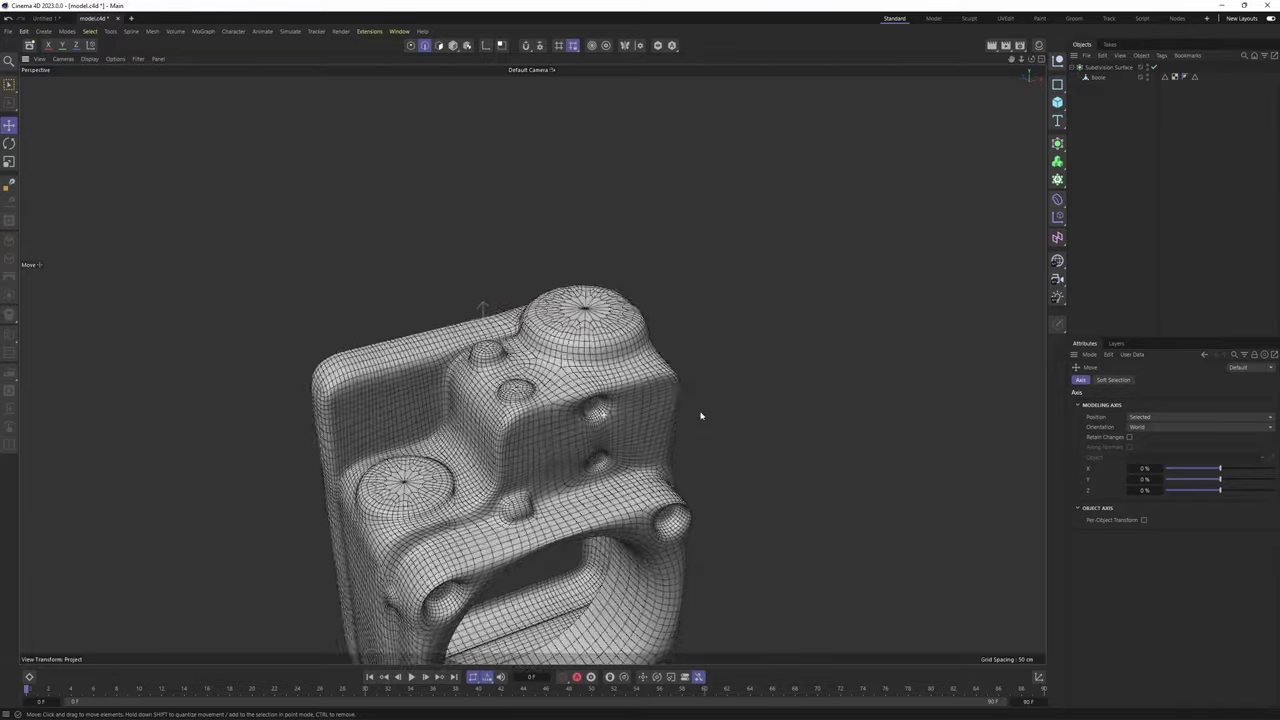
scroll(625, 332, up, 4)
alt+drag(610, 370, 1027, 150)
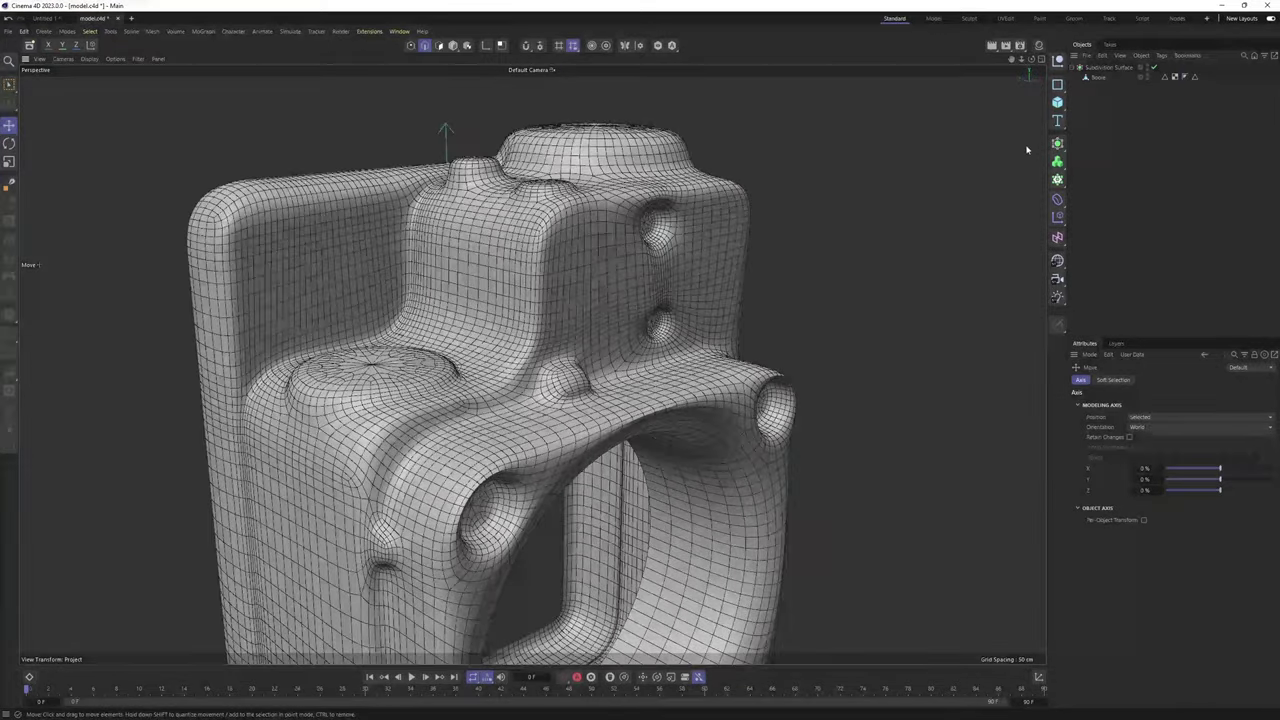
click(1093, 79)
key(q)
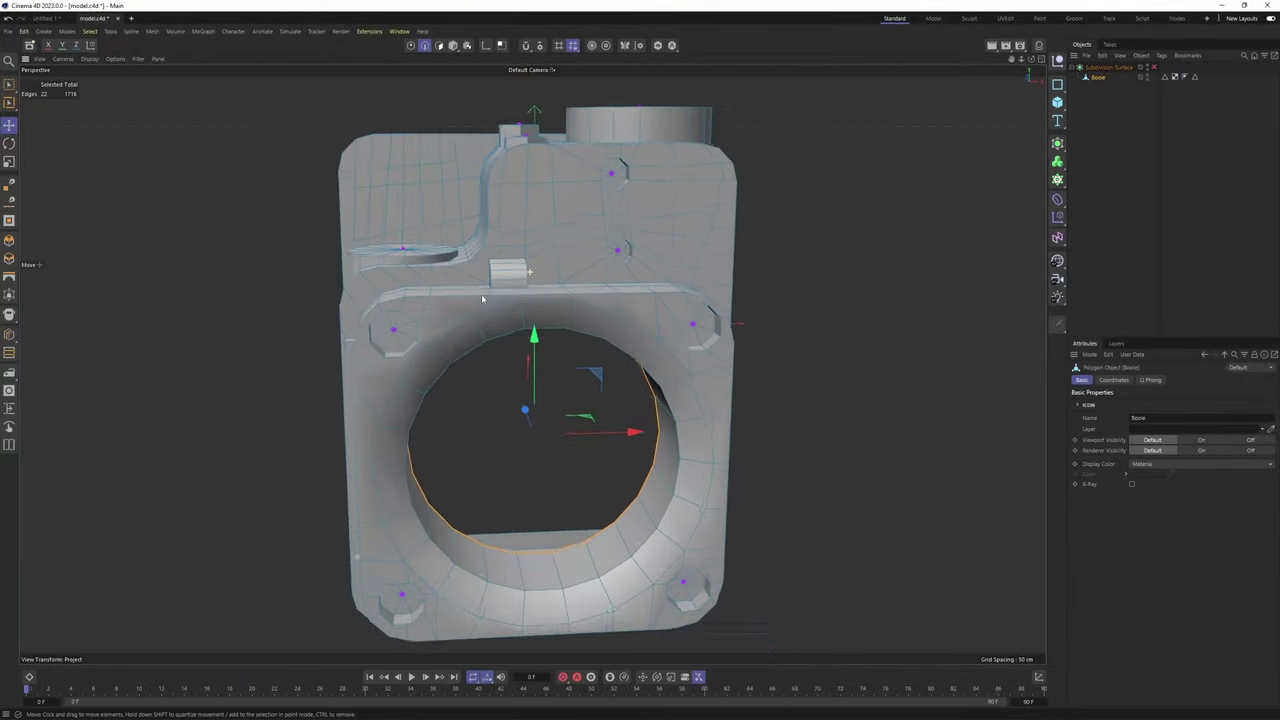
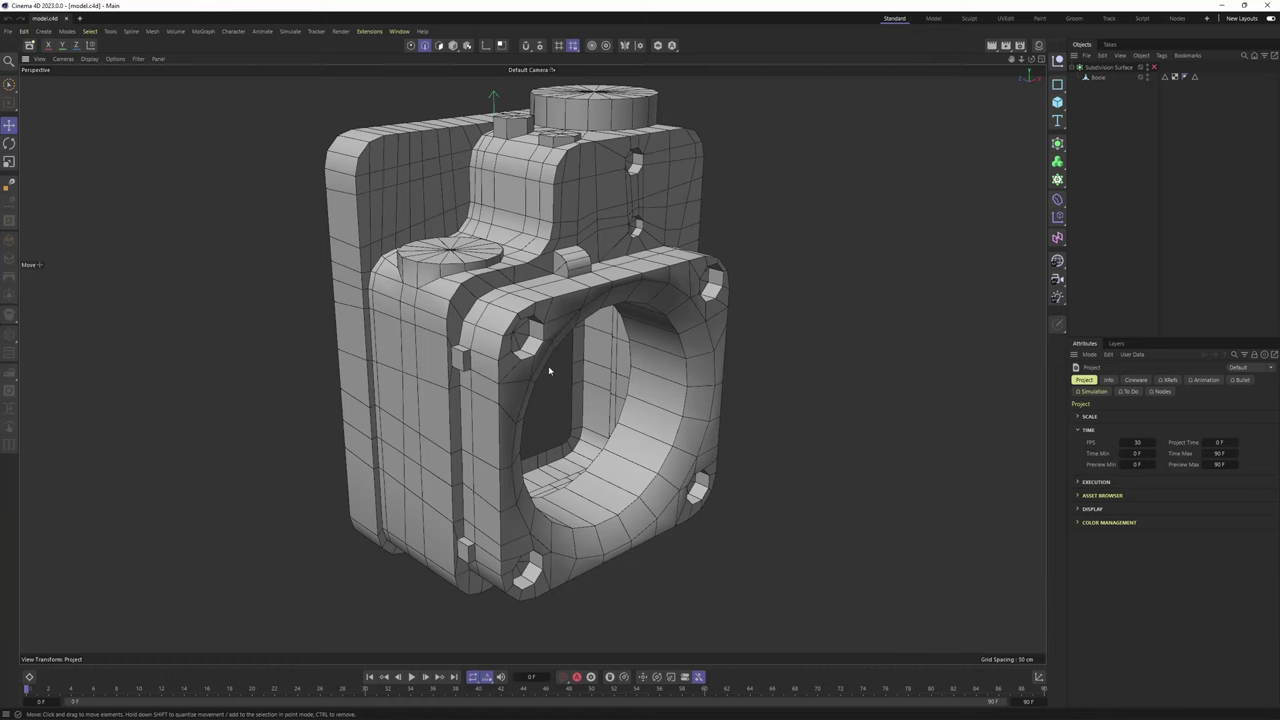
In point mode, select the inner upper corner point of the small block beside the front plate
scroll(472, 348, up, 3)
alt+middle_drag(431, 297, 517, 326)
scroll(517, 326, up, 4)
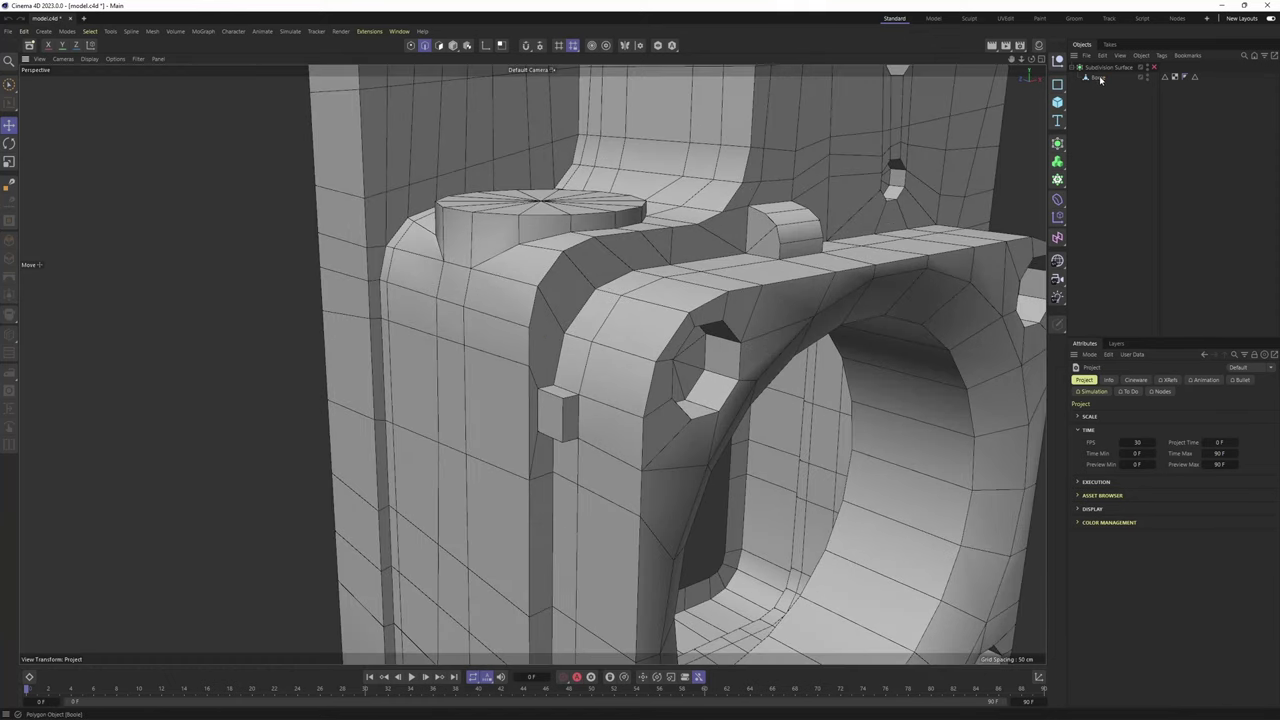
click(1098, 77)
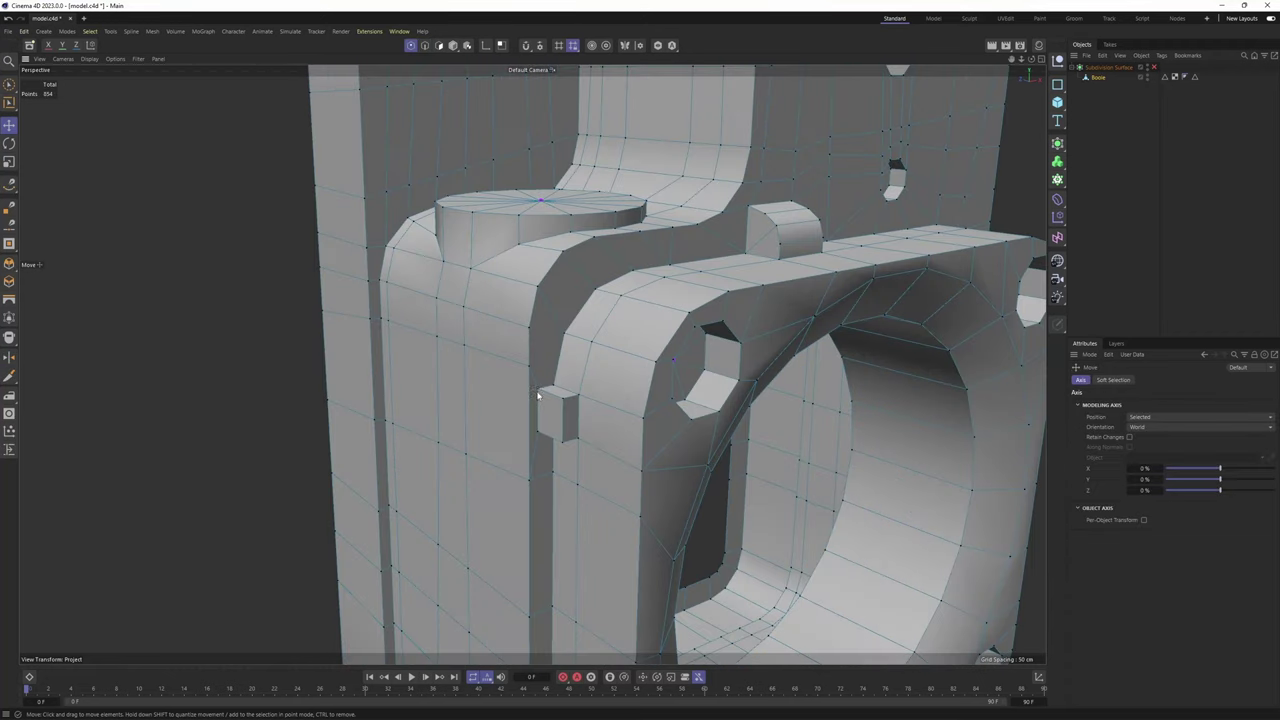
scroll(538, 395, up, 5)
click(540, 394)
alt+middle_drag(540, 392, 498, 404)
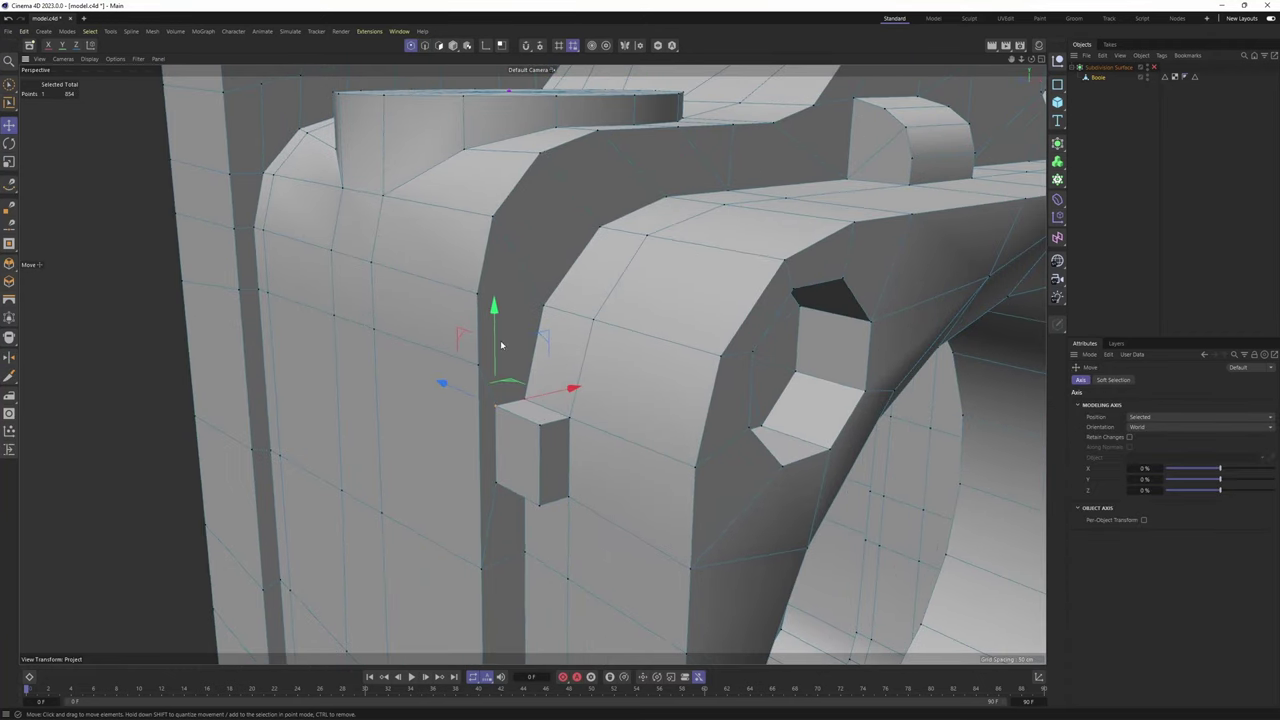
Examine the small side block's polygons with subdivision smoothing on and off
key(Return)
key(Return)
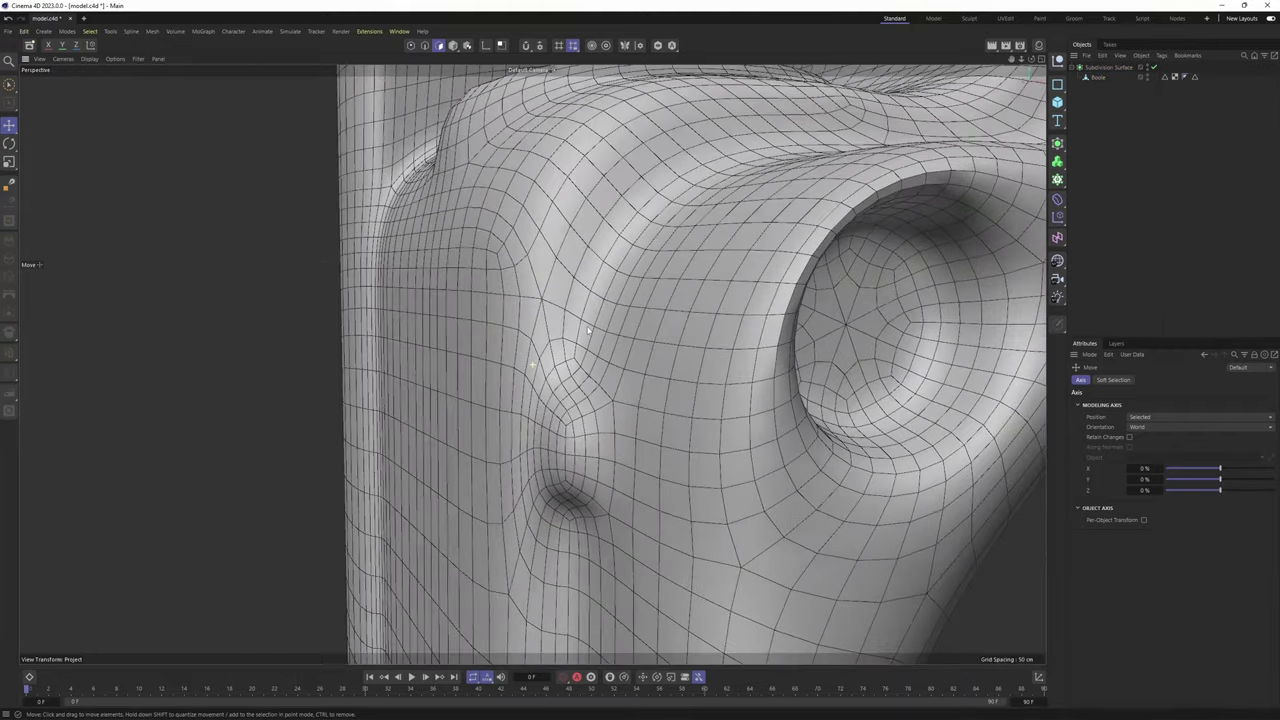
alt+drag(588, 331, 547, 315)
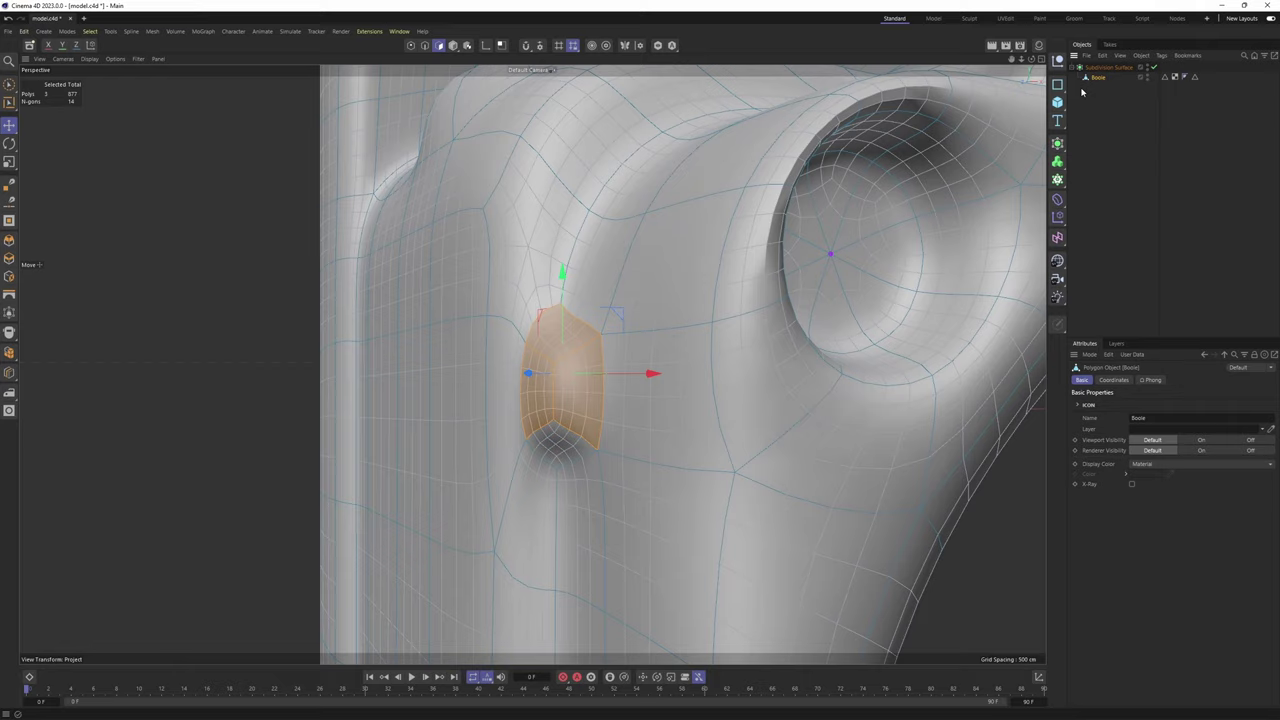
key(q)
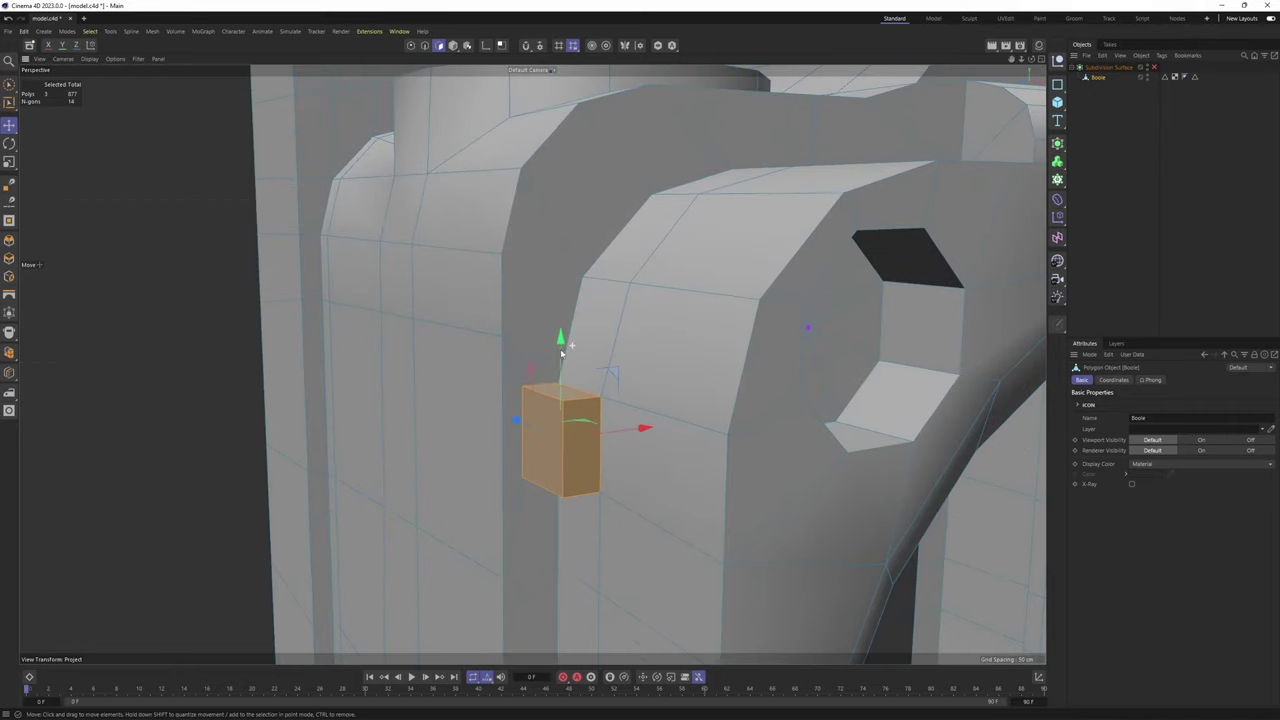
alt+drag(561, 352, 546, 367)
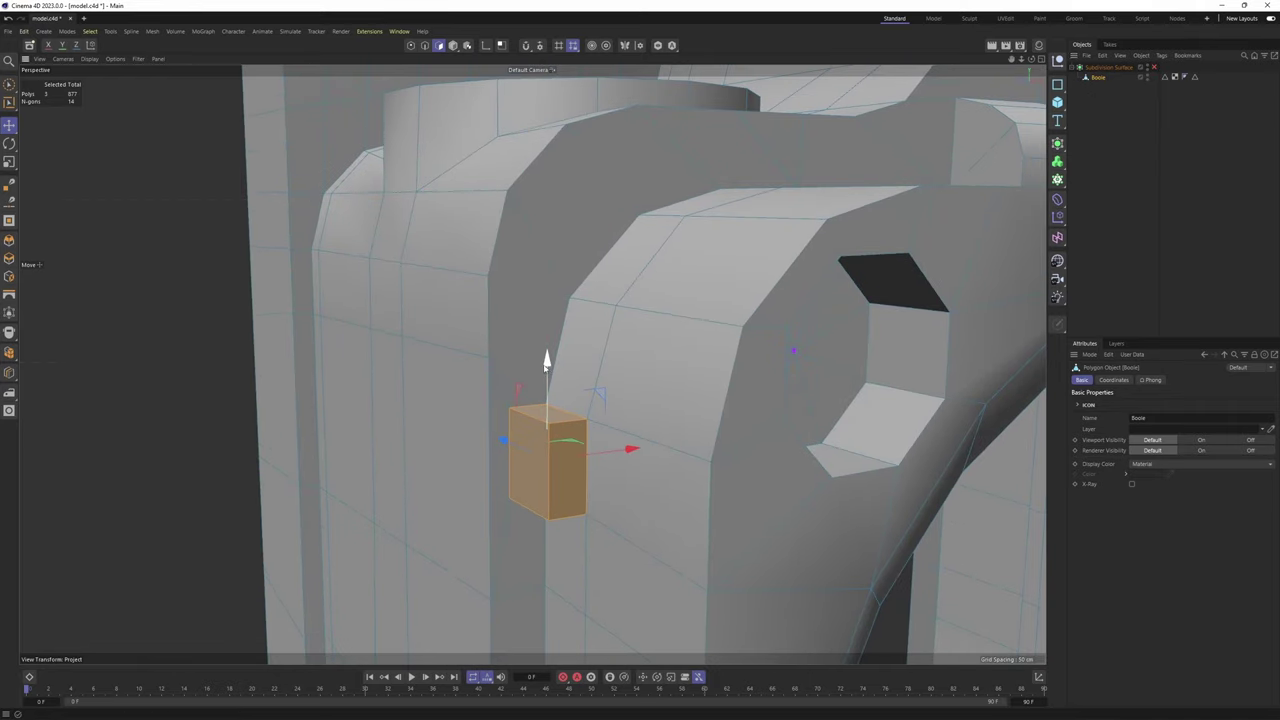
right_click(585, 331)
click(562, 280)
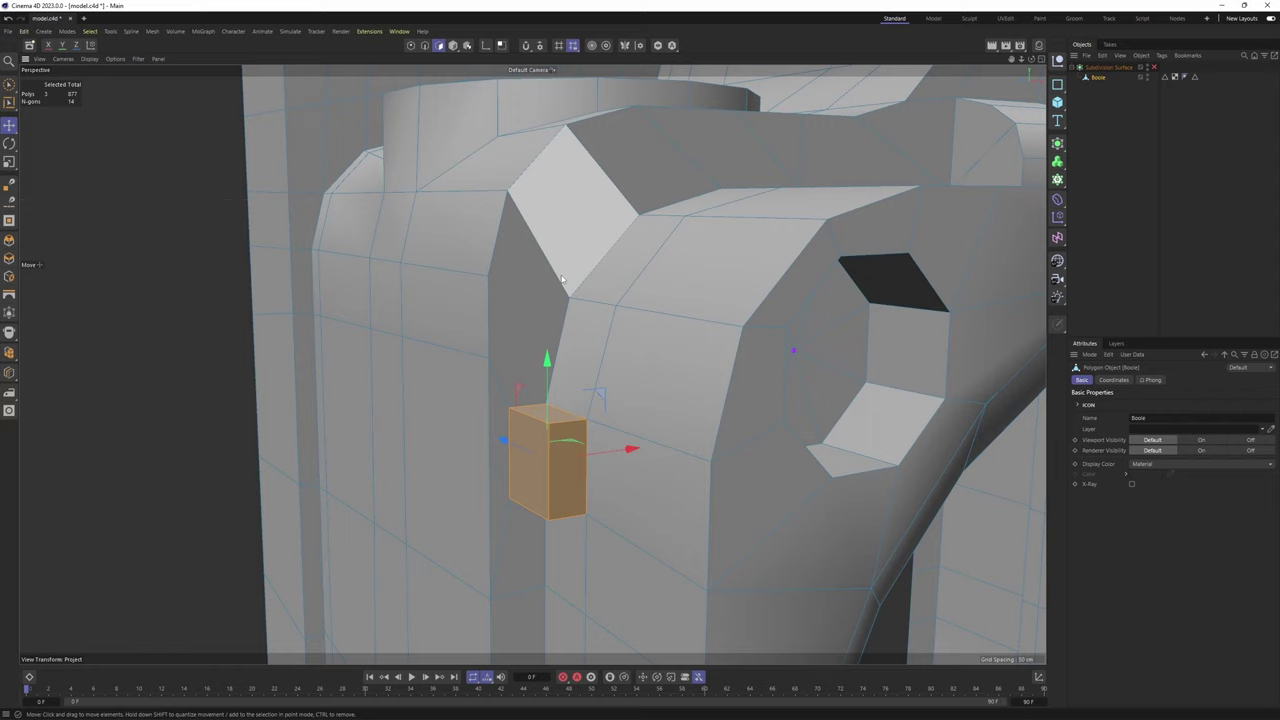
Loop-select the body's front edge that runs past the small block and around the stepped top
key(Return)
click(488, 302)
alt+drag(494, 302, 549, 334)
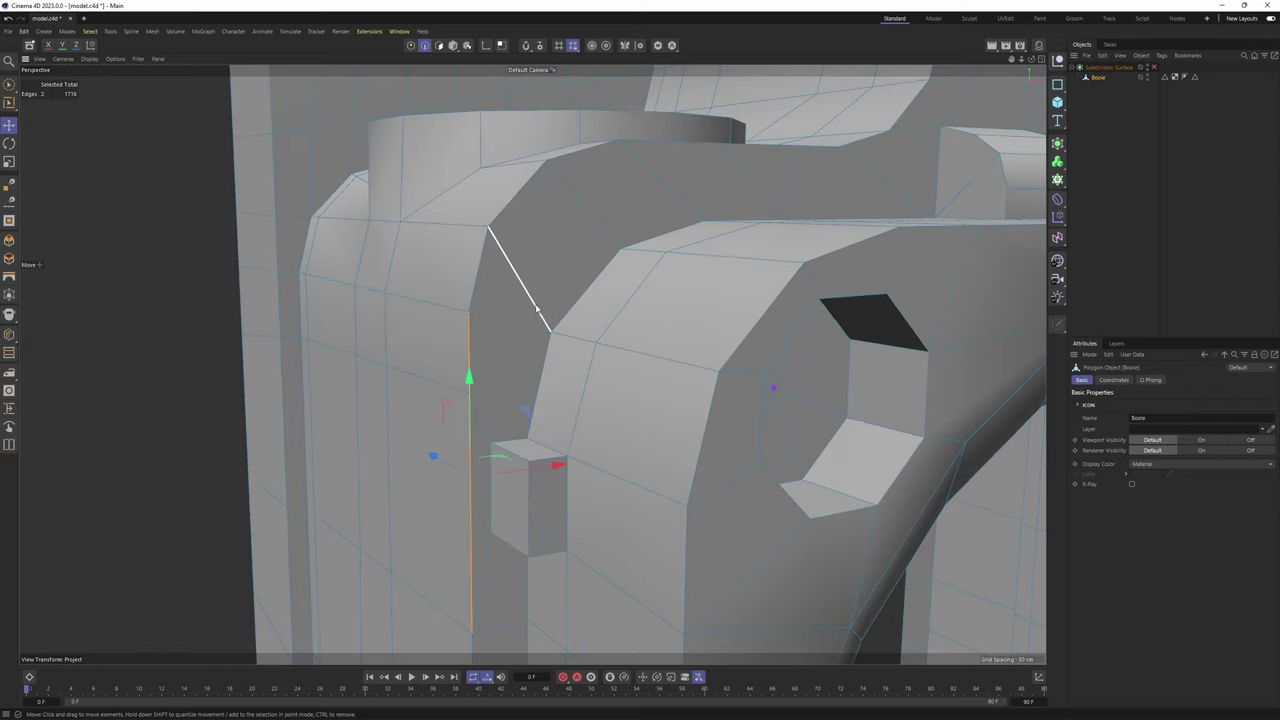
key(u)
key(l)
scroll(490, 266, down, 5)
alt+drag(474, 286, 548, 297)
click(500, 263)
scroll(524, 255, down, 3)
right_click(551, 297)
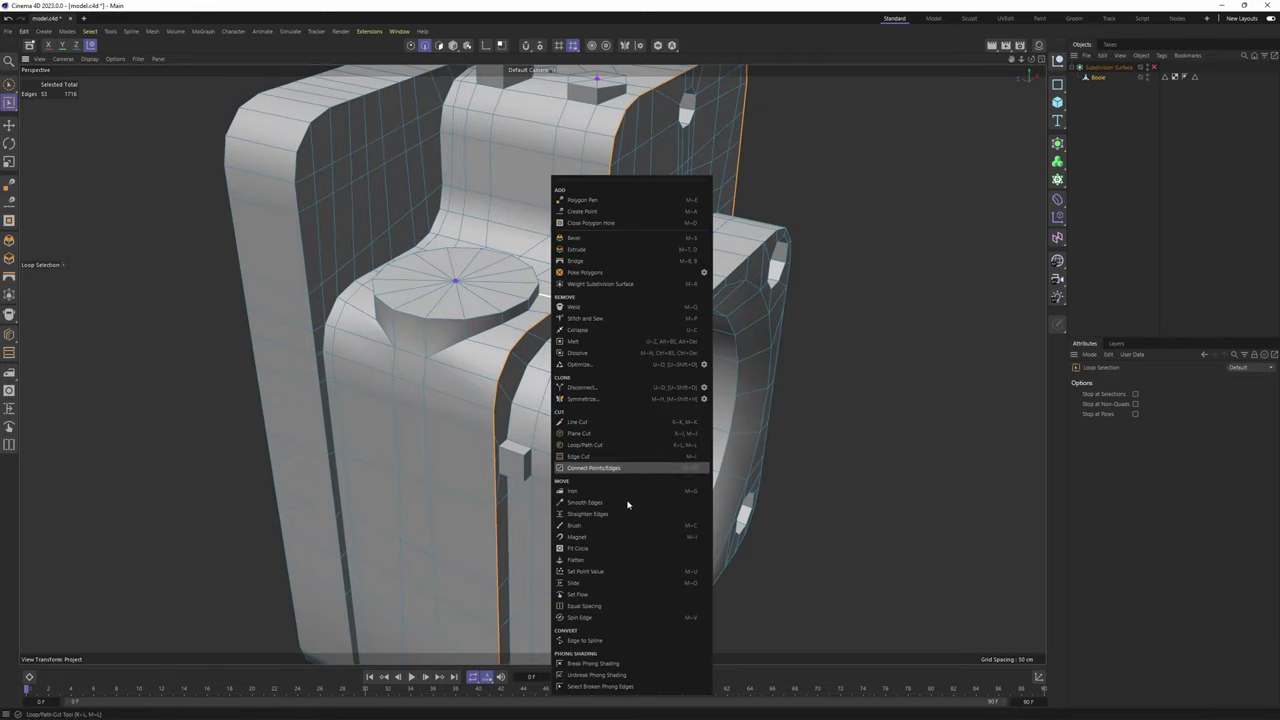
Slide a cloned copy of the selected edge loop inward with an offset of about -3.49 cm
click(585, 583)
alt+drag(545, 465, 498, 414)
scroll(512, 375, up, 4)
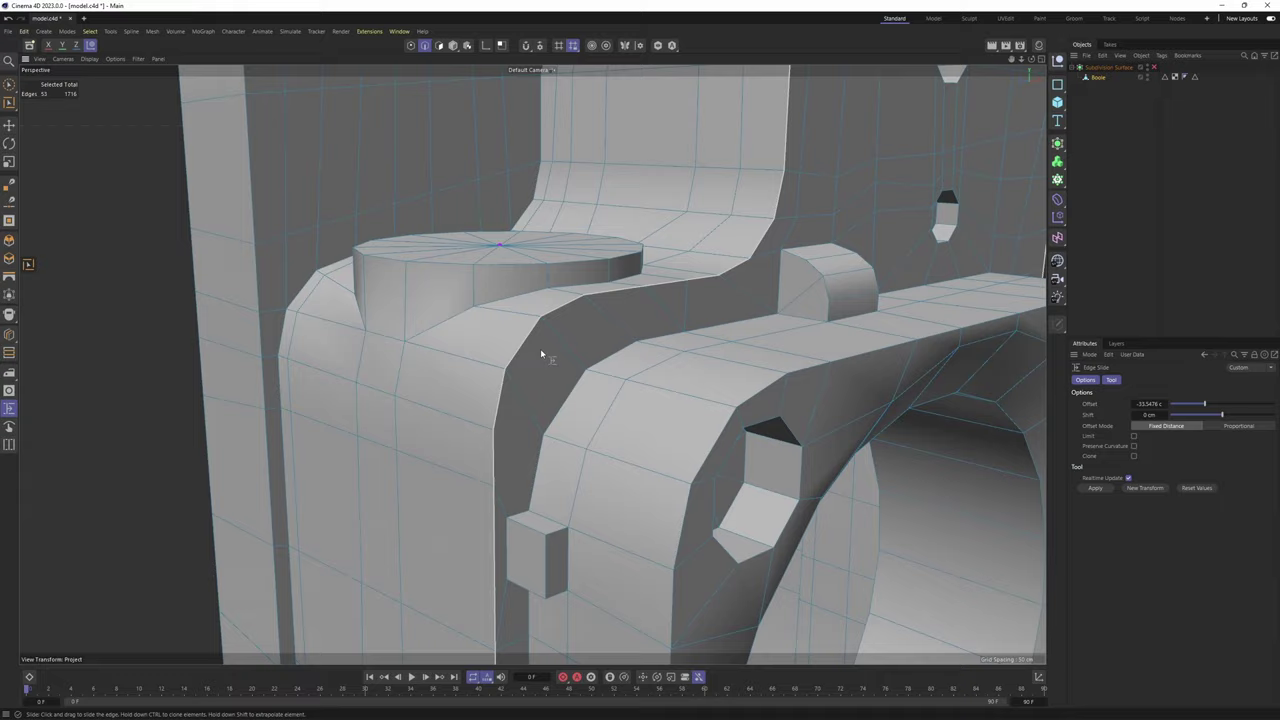
alt+drag(540, 348, 524, 274)
scroll(524, 272, up, 1)
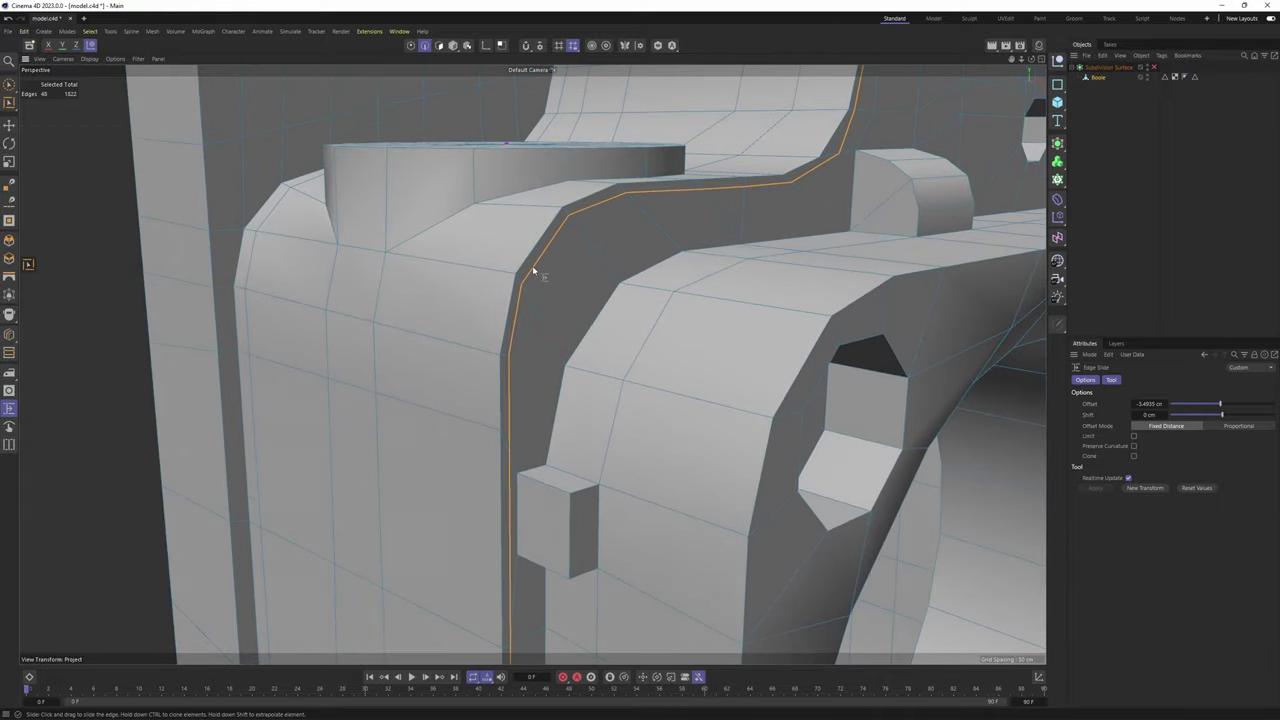
alt+drag(555, 293, 545, 280)
In point mode, weld the new loop's points to the small block's inner upper and lower corners with the Polygon Pen
key(Return)
key(Return)
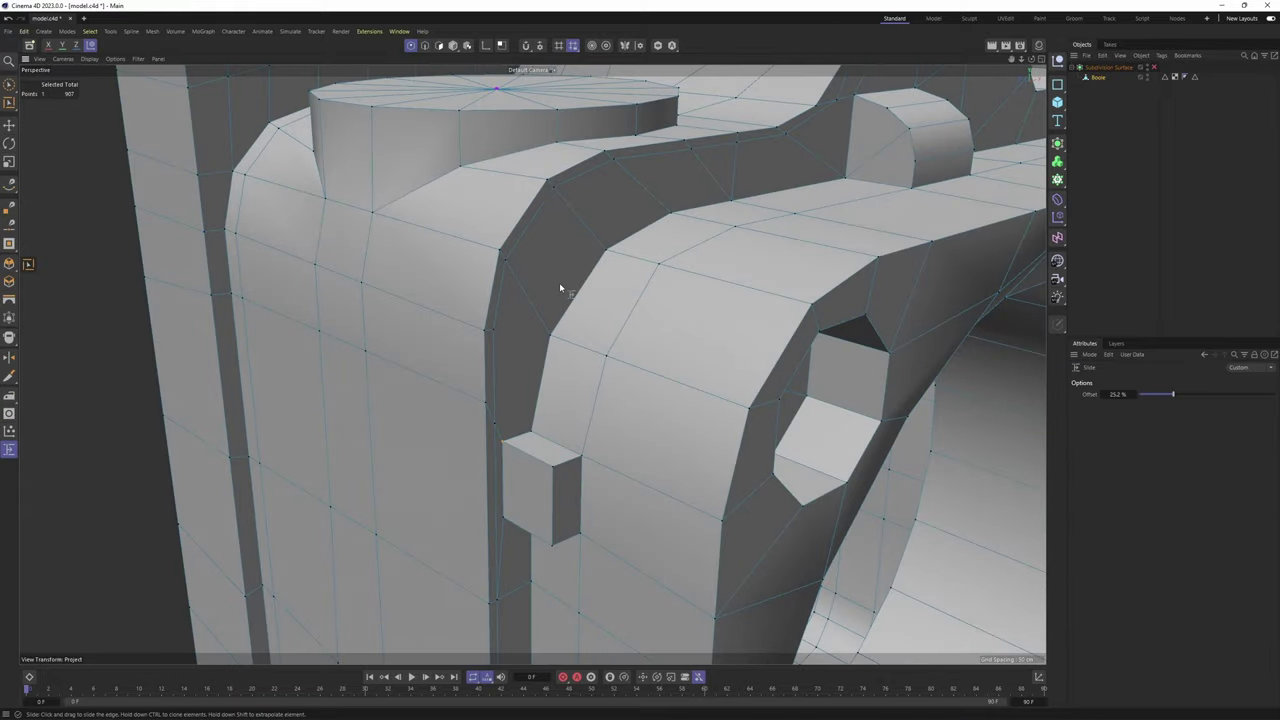
right_click(559, 282)
click(588, 280)
scroll(500, 320, up, 6)
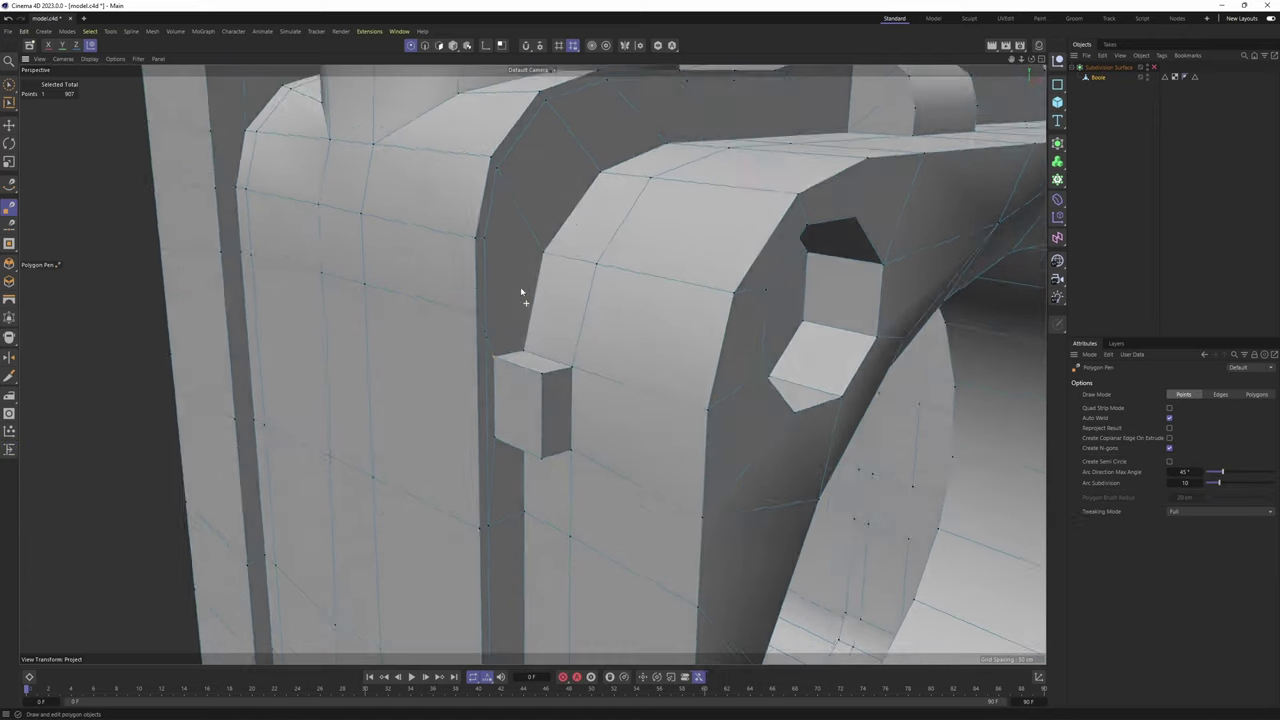
drag(484, 374, 476, 310)
scroll(498, 382, down, 3)
drag(488, 450, 499, 402)
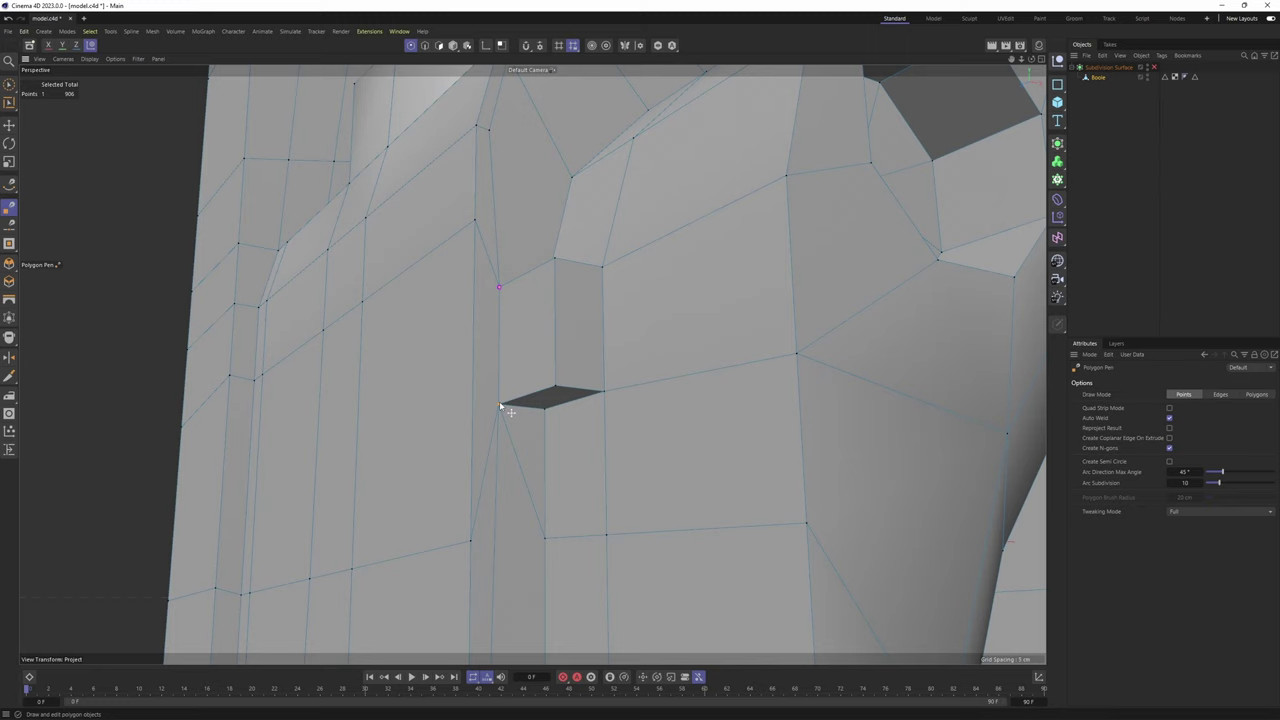
alt+drag(502, 320, 547, 375)
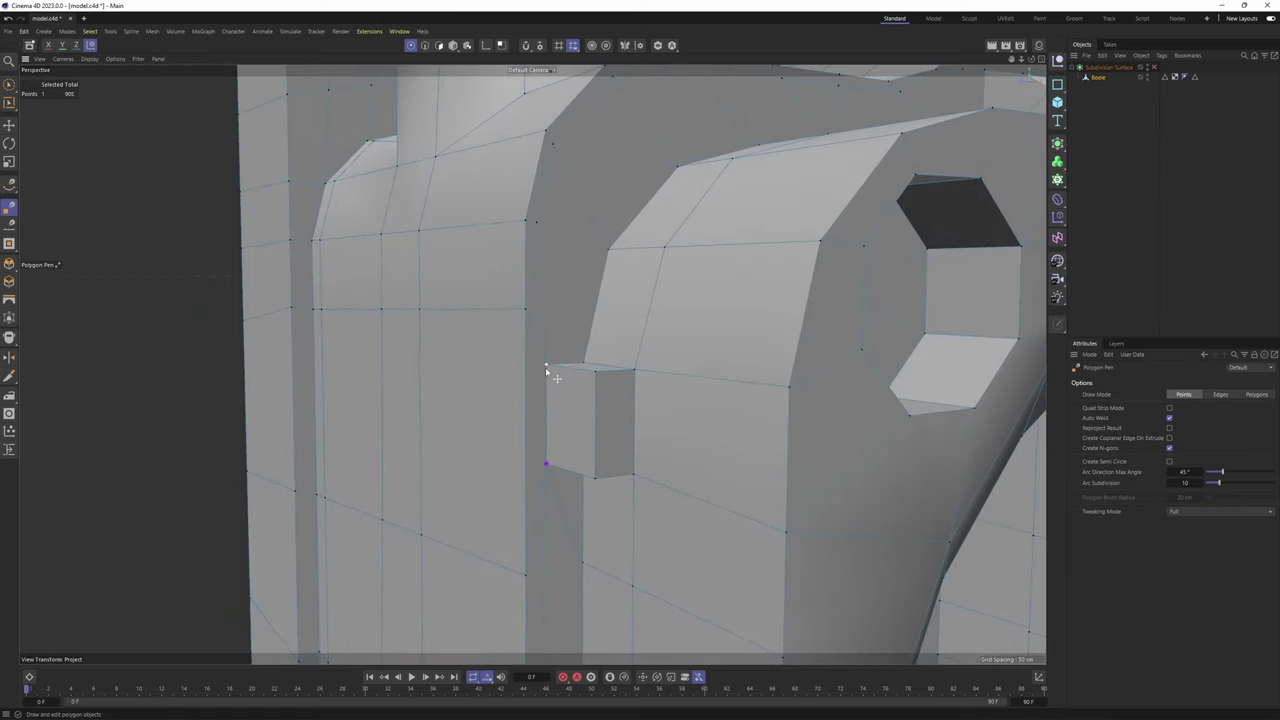
Cut edges from the block's upper and lower inner corners across the side of the body to its back edge
click(245, 354)
alt+drag(502, 325, 572, 336)
click(532, 266)
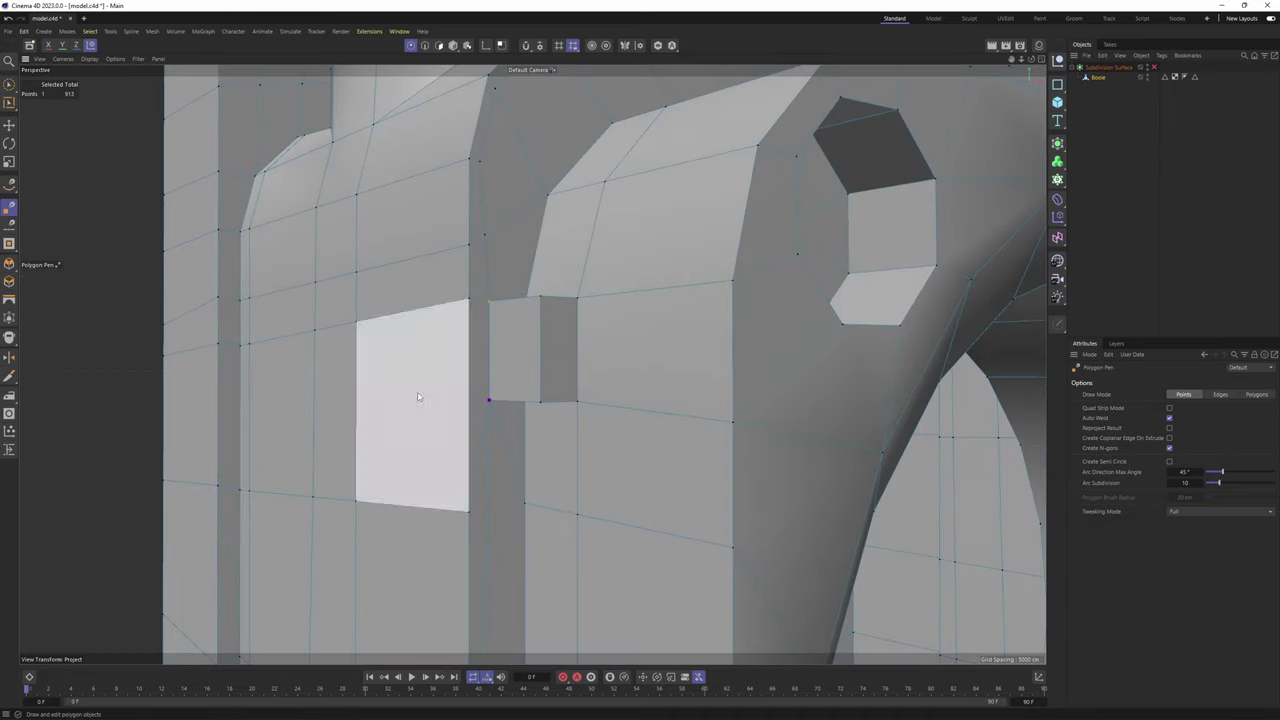
click(166, 418)
alt+drag(434, 463, 405, 452)
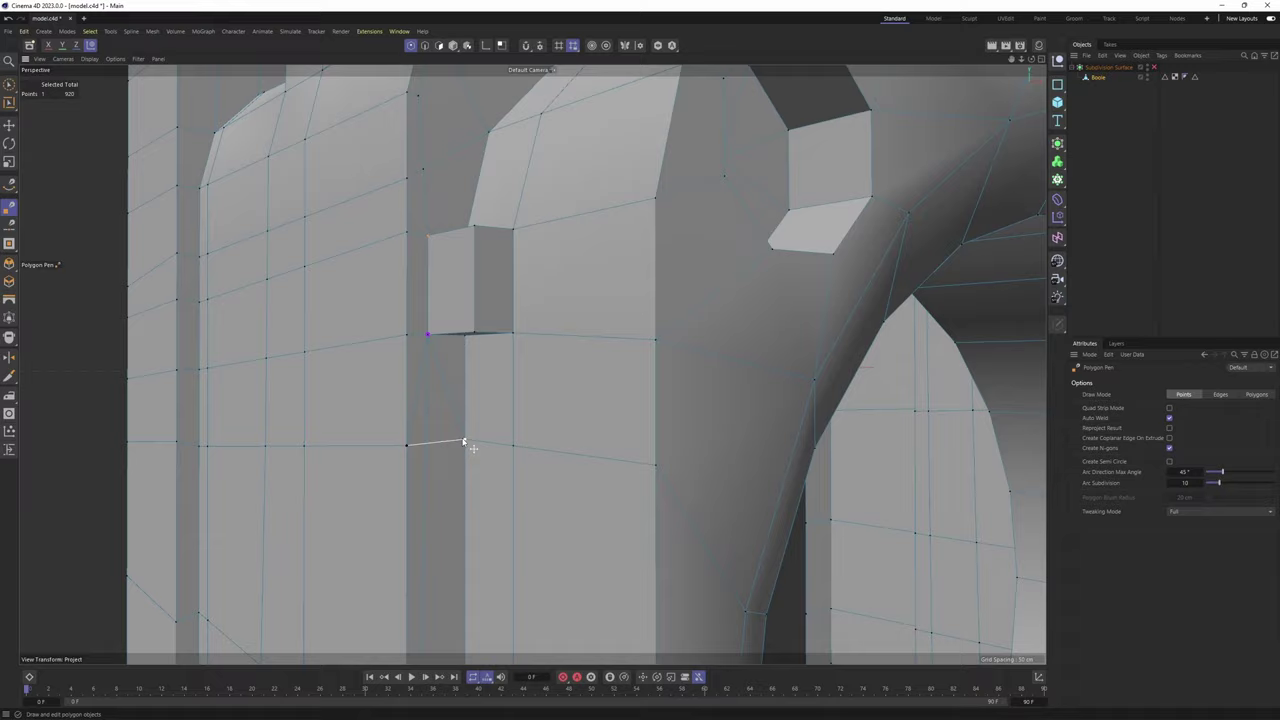
alt+drag(448, 349, 763, 303)
Turn on subdivision smoothing and inspect the mesh around the small blocks on both sides of the front plate
key(q)
scroll(580, 266, down, 4)
click(1237, 155)
alt+right_drag(763, 303, 726, 314)
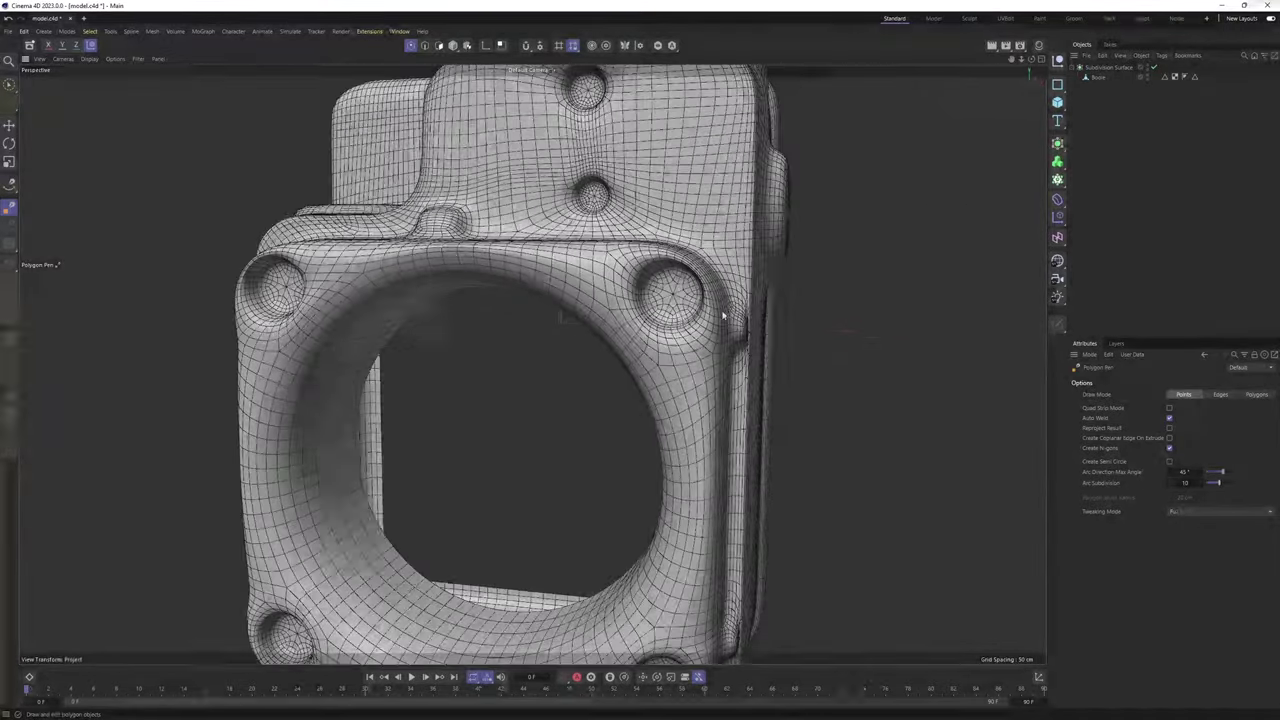
alt+drag(726, 314, 672, 304)
alt+right_drag(723, 304, 906, 270)
alt+drag(906, 270, 757, 285)
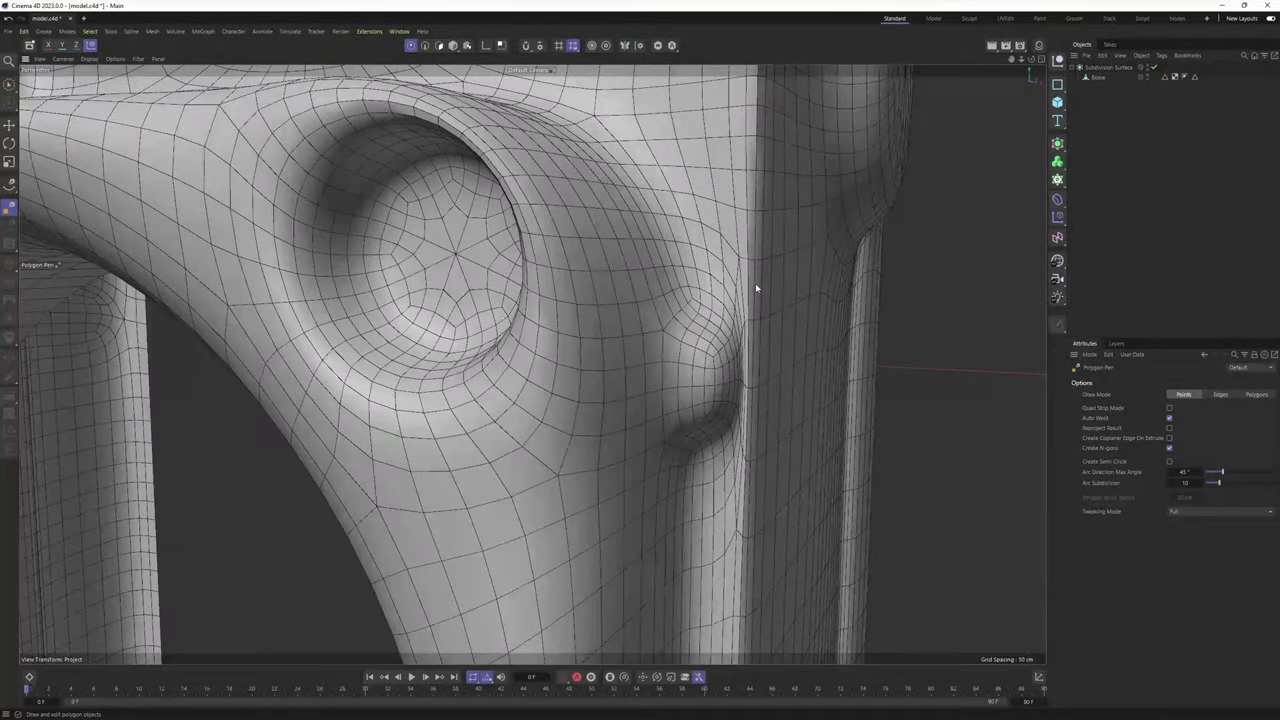
alt+right_drag(757, 285, 554, 346)
alt+drag(554, 346, 542, 268)
alt+right_drag(542, 268, 600, 287)
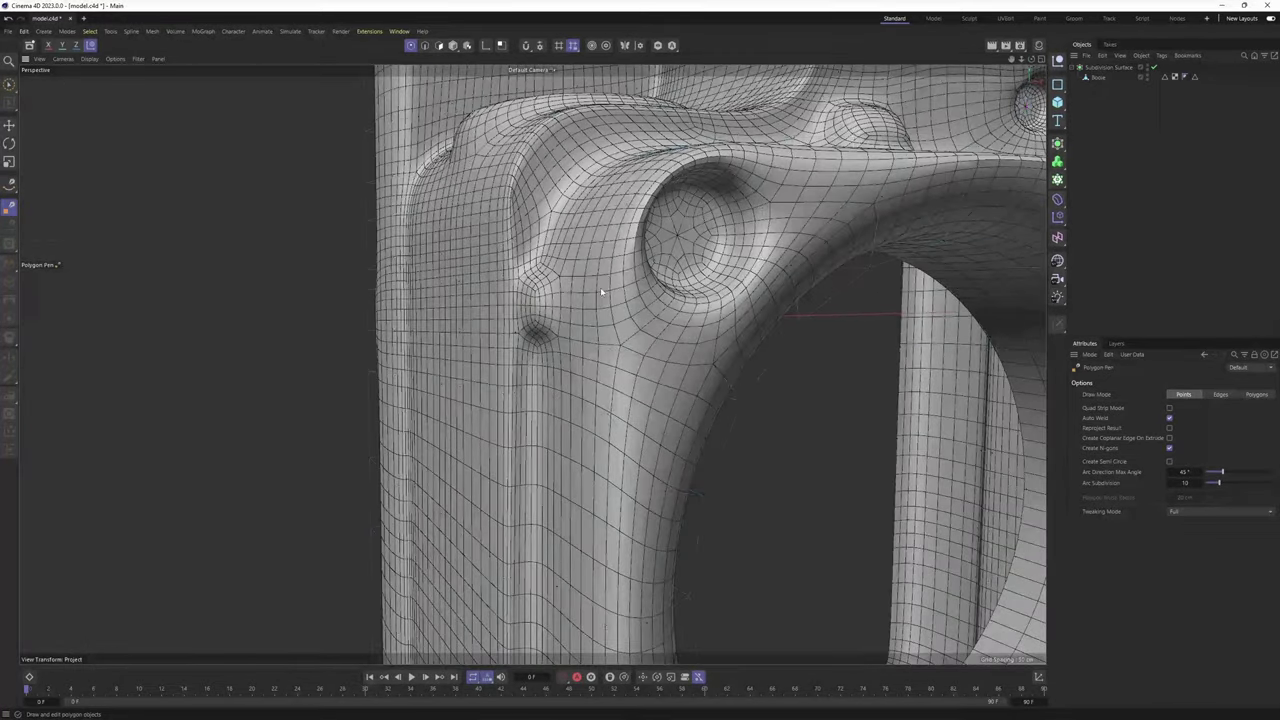
Return to the unsmoothed mesh and cut edges from the lower block's inner corners across the side to the back edge
key(ctrl+z)
key(ctrl+z)
alt+drag(604, 282, 677, 349)
alt+right_drag(677, 349, 688, 355)
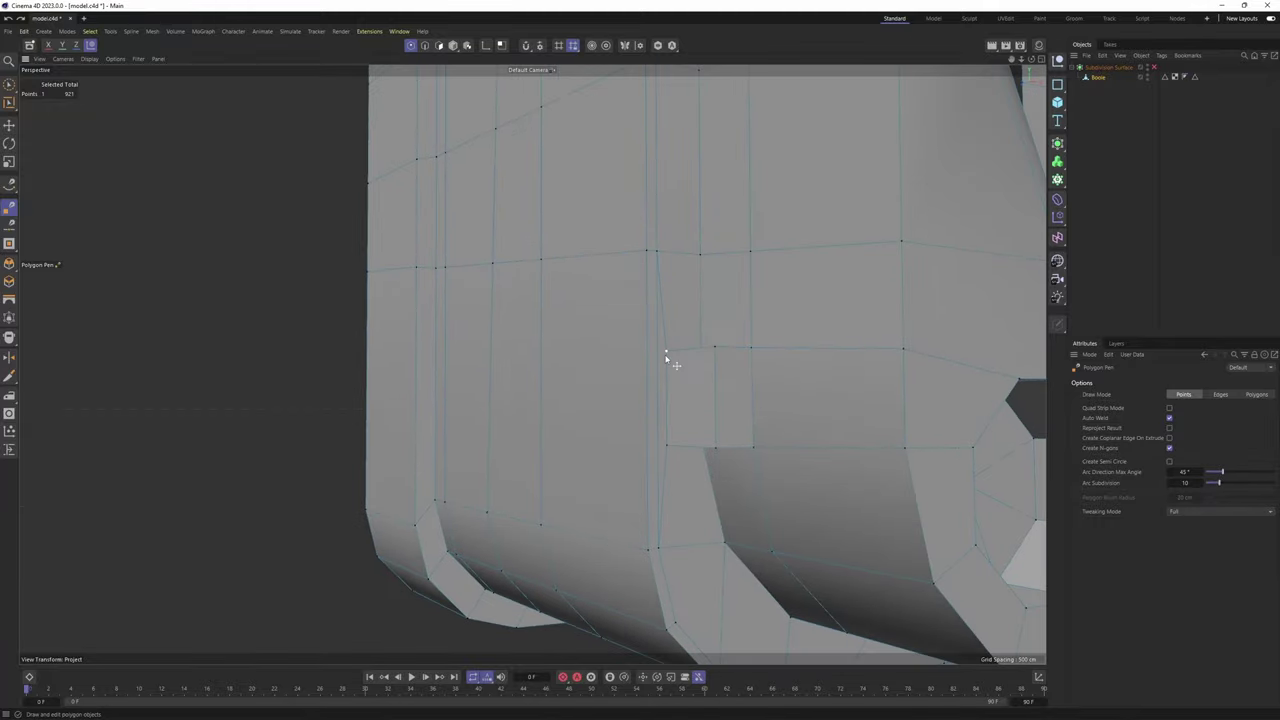
click(367, 347)
alt+drag(688, 308, 696, 323)
alt+middle_drag(696, 323, 658, 381)
alt+right_drag(658, 381, 653, 382)
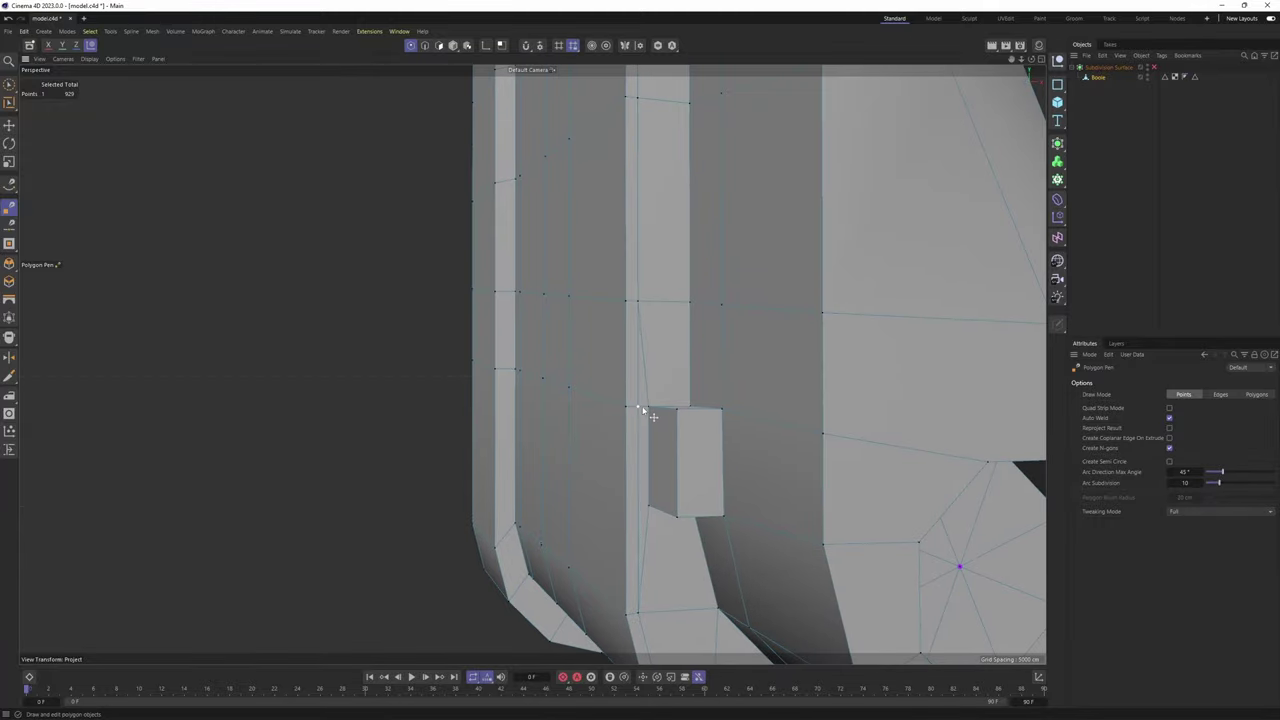
alt+drag(657, 435, 695, 376)
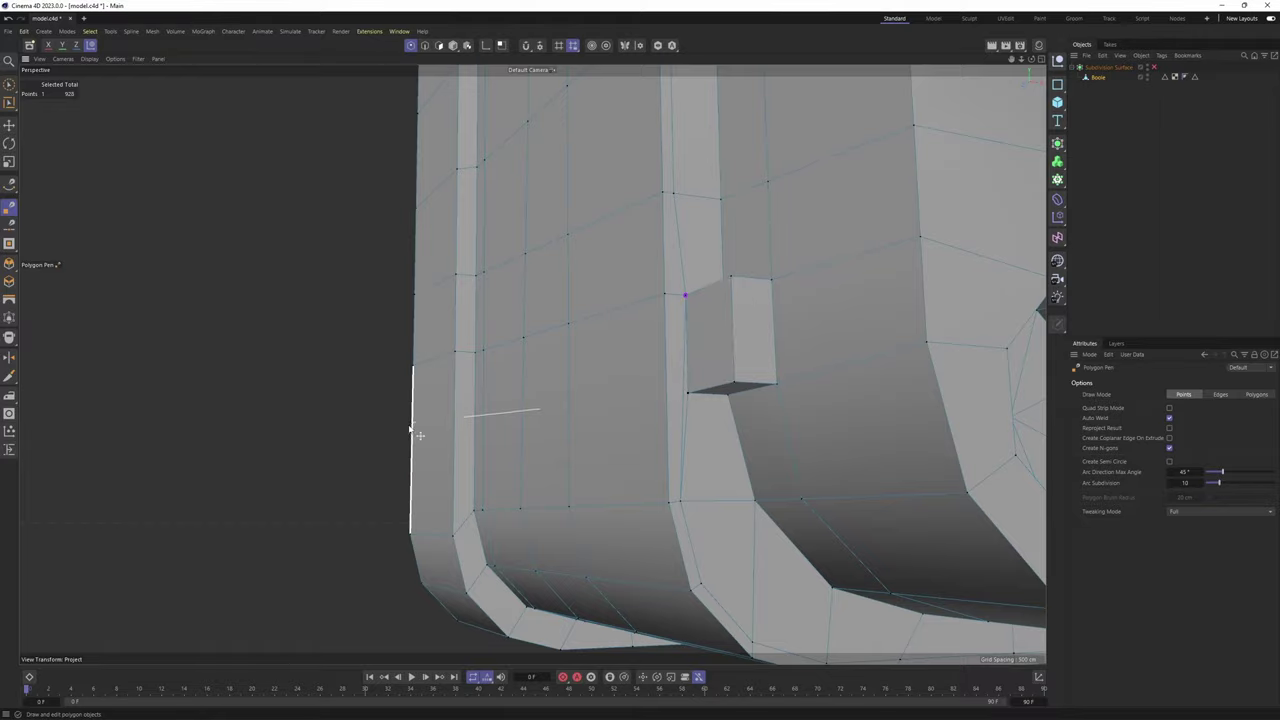
alt+drag(420, 469, 651, 404)
Cut edges from the inner lower and upper corners of the opposite side's lower block across the side to the back edge
alt+right_drag(651, 404, 600, 400)
alt+drag(600, 400, 531, 363)
alt+middle_drag(931, 366, 520, 366)
alt+drag(850, 385, 689, 417)
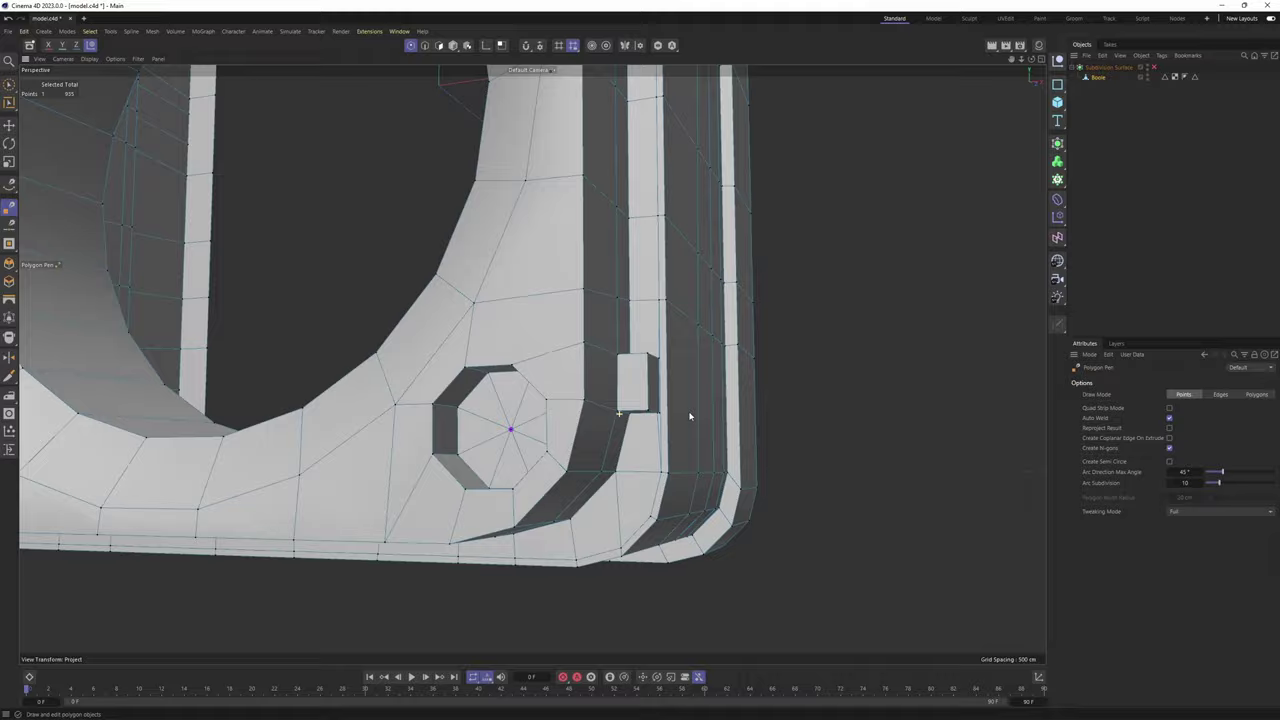
alt+middle_drag(689, 417, 584, 338)
alt+right_drag(584, 338, 621, 306)
scroll(621, 305, up, 6)
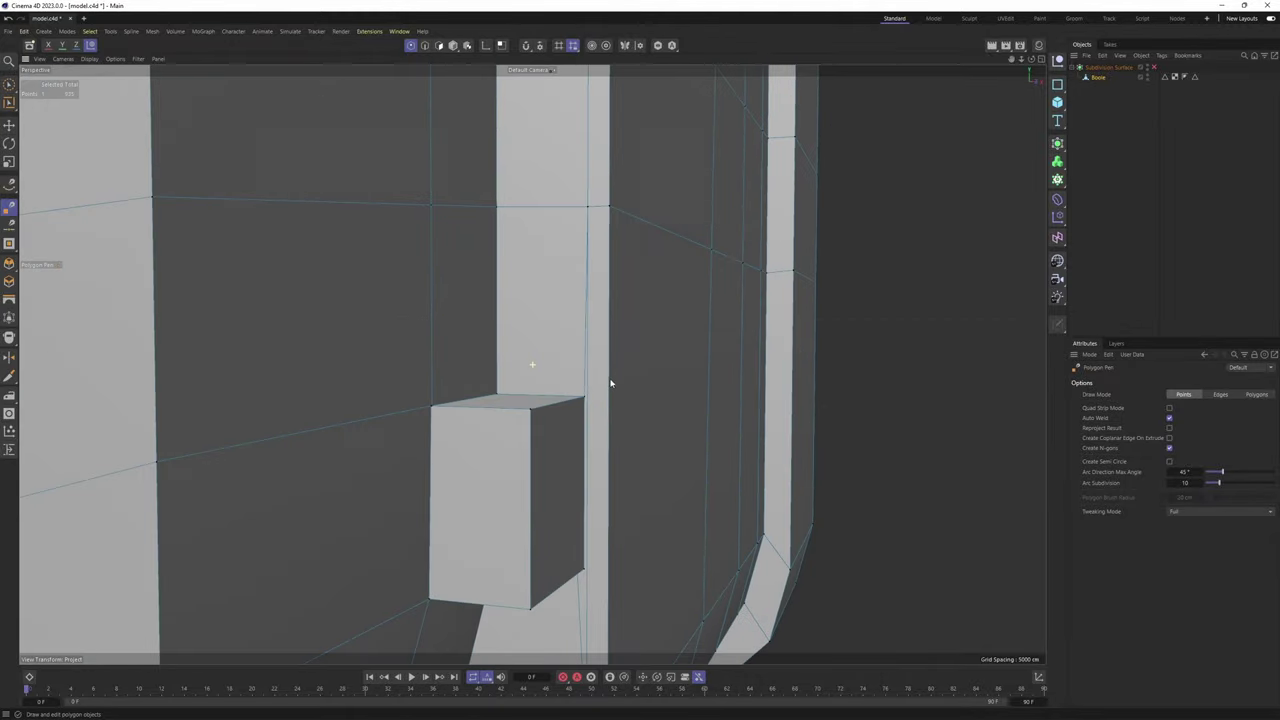
alt+drag(607, 278, 603, 301)
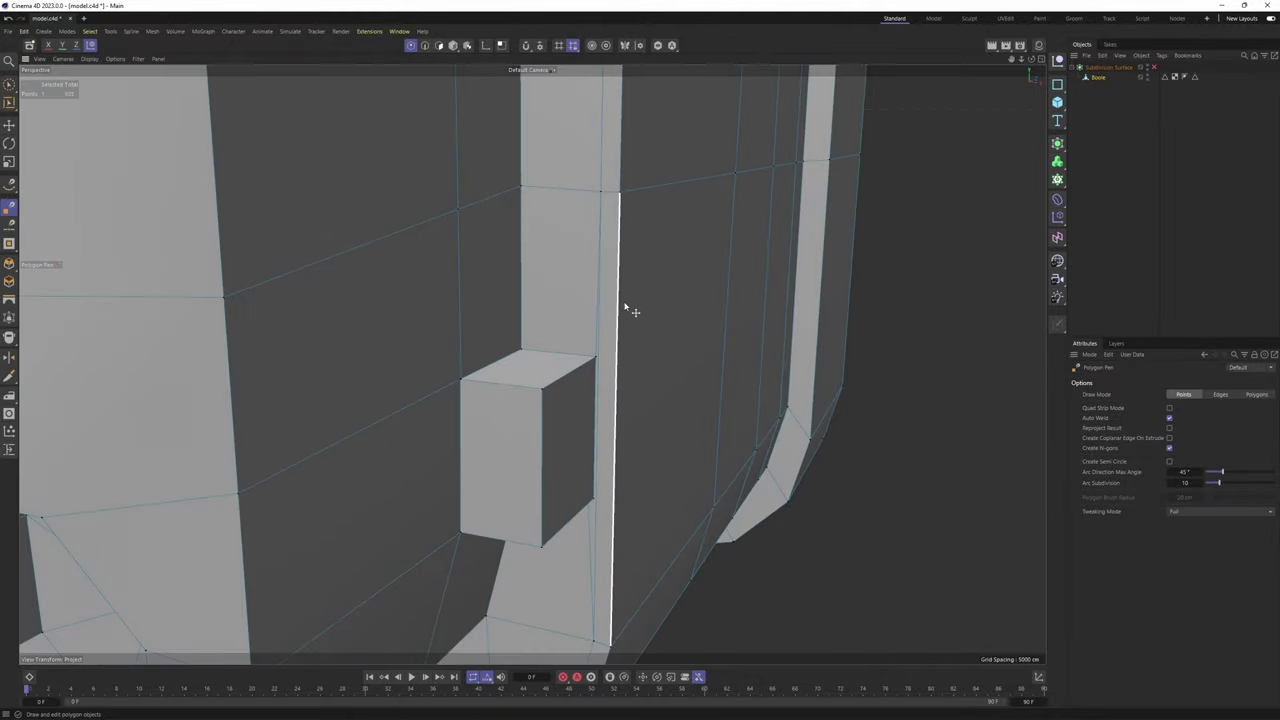
alt+middle_drag(610, 342, 614, 291)
scroll(613, 305, up, 4)
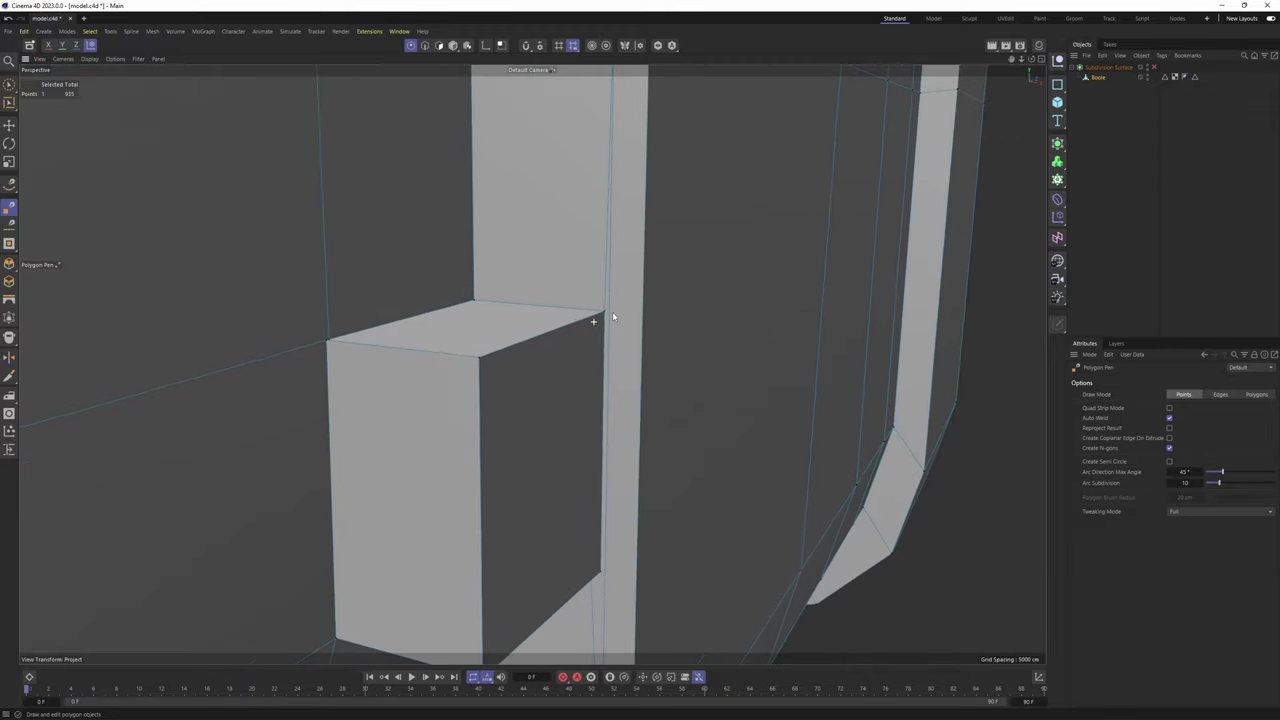
scroll(607, 327, down, 2)
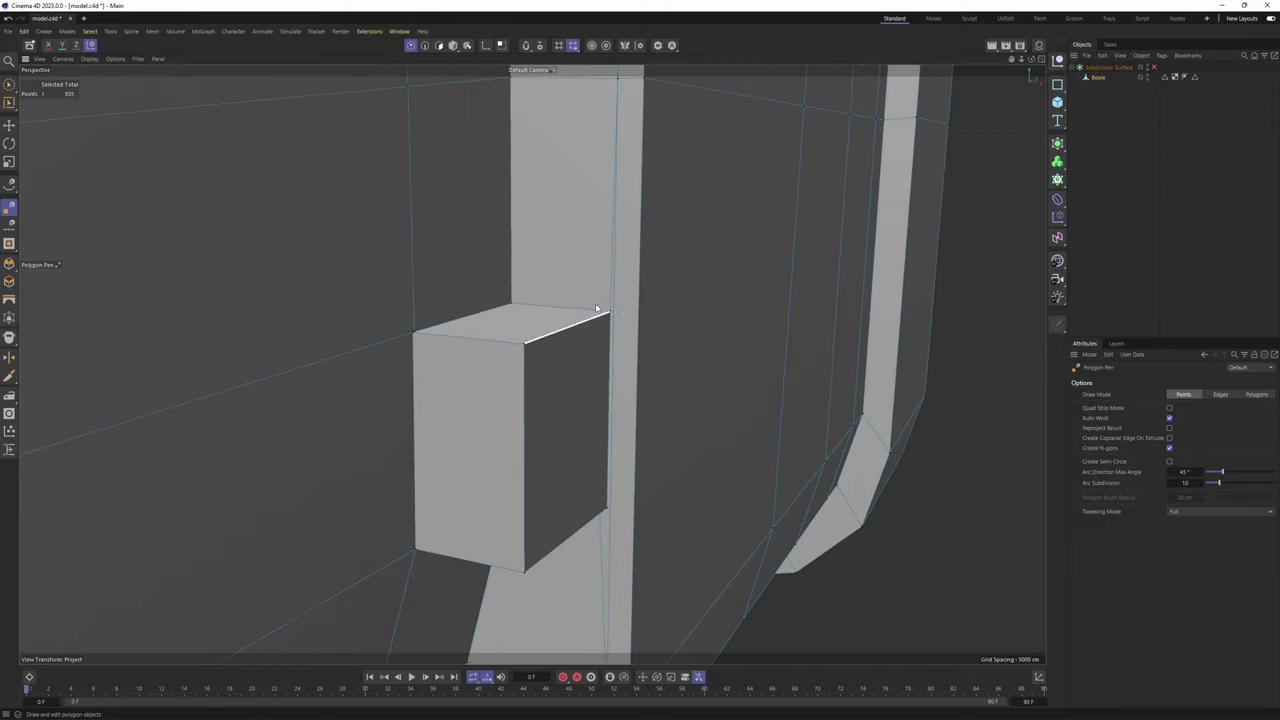
alt+drag(600, 311, 620, 290)
scroll(660, 286, down, 4)
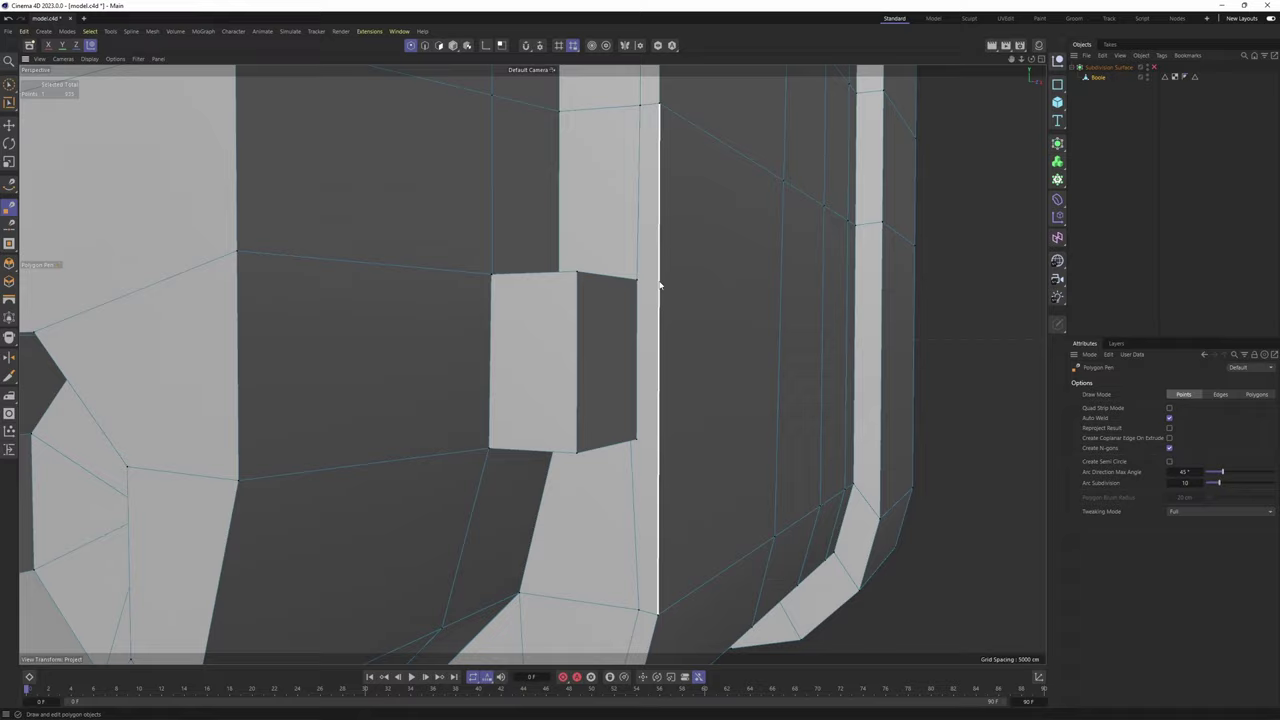
alt+middle_drag(660, 285, 654, 320)
alt+drag(644, 428, 596, 424)
scroll(648, 395, up, 2)
scroll(618, 467, up, 1)
scroll(654, 448, down, 5)
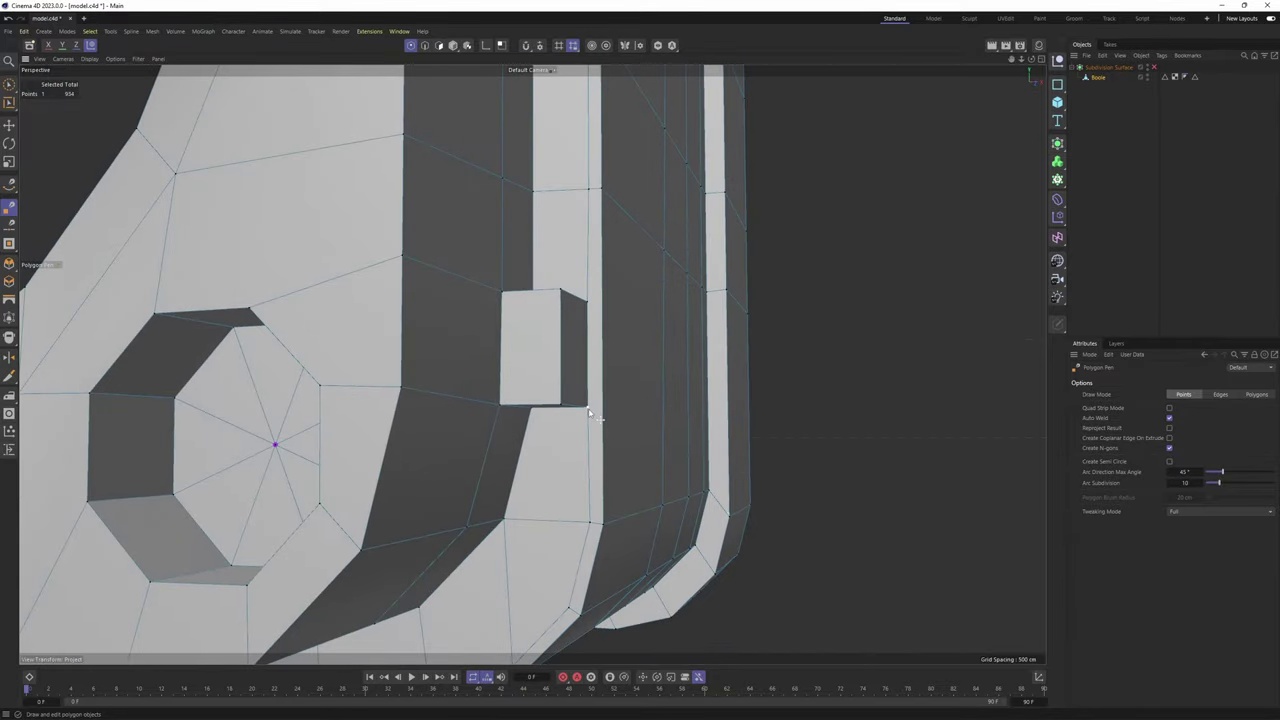
alt+drag(704, 388, 600, 365)
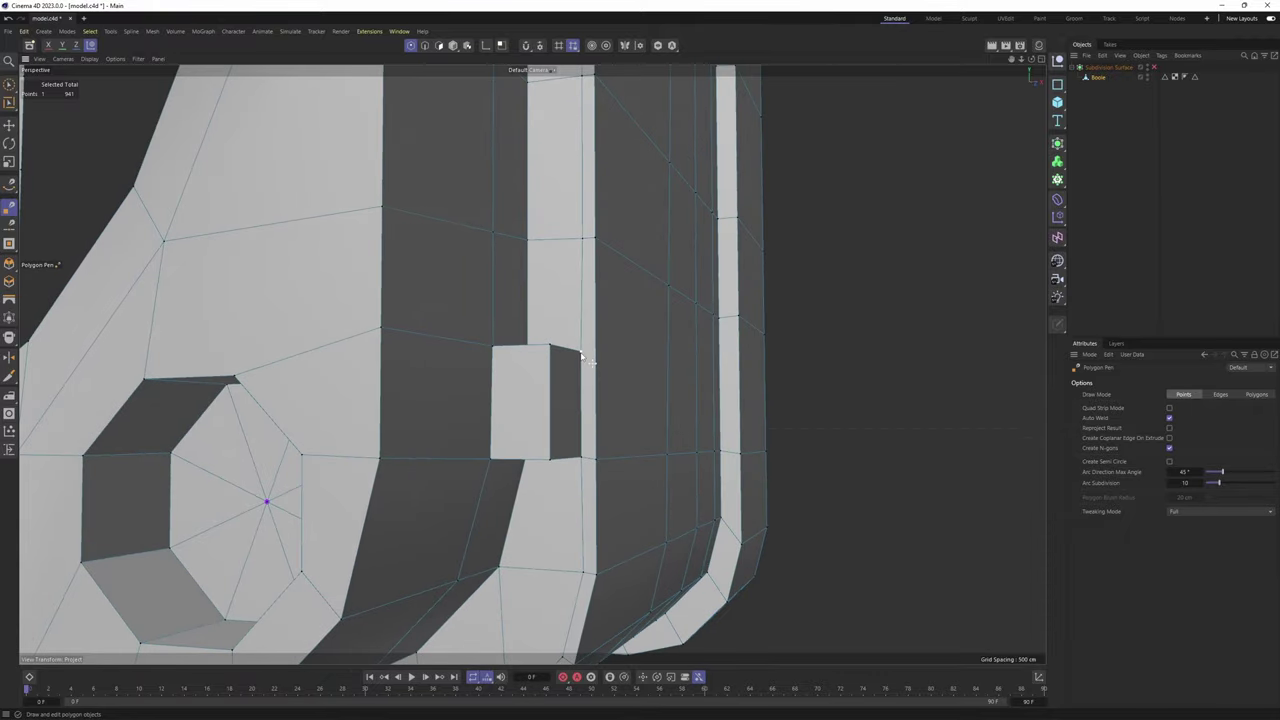
alt+drag(691, 371, 722, 368)
Turn on subdivision smoothing, inspect the mesh around the newly connected lower block, and return to the unsmoothed mesh
key(q)
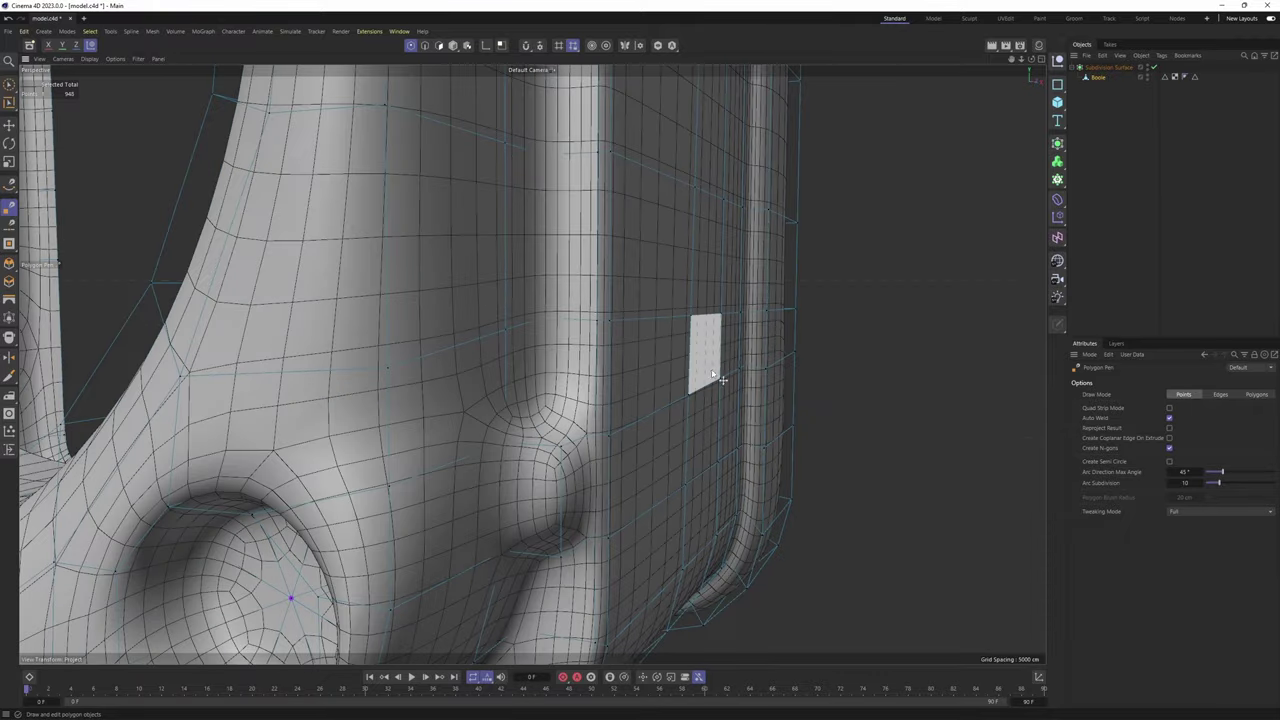
click(1108, 180)
alt+middle_drag(558, 404, 586, 349)
mouse_move(586, 349)
alt+mouse_down()
mouse_move(570, 298)
mouse_move(577, 345)
mouse_move(532, 364)
mouse_move(523, 312)
mouse_move(588, 334)
alt+mouse_up()
key(ctrl+z)
key(ctrl+z)
scroll(588, 330, down, 8)
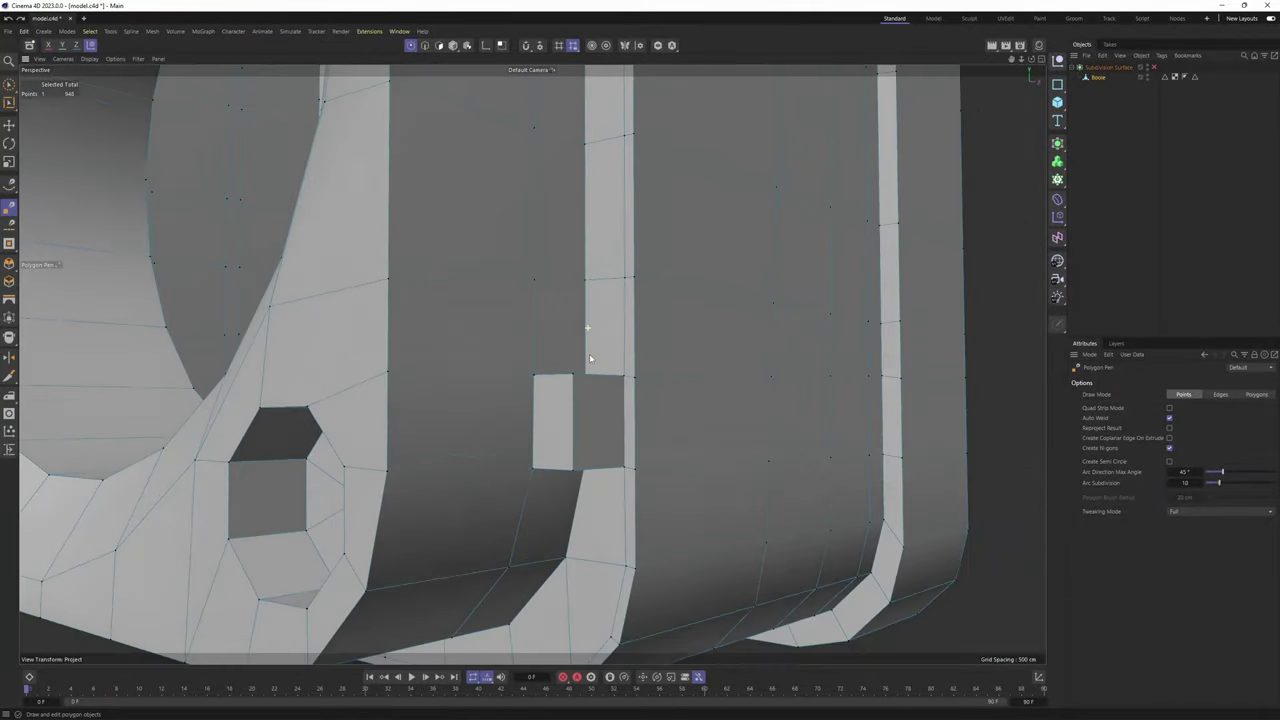
Cut edges from the upper and lower inner corners of the same side's upper block across the side to the back edge
alt+middle_drag(626, 288, 628, 481)
scroll(688, 280, up, 5)
mouse_move(688, 268)
alt+mouse_down()
mouse_move(700, 211)
mouse_move(684, 277)
alt+mouse_up()
scroll(690, 250, up, 3)
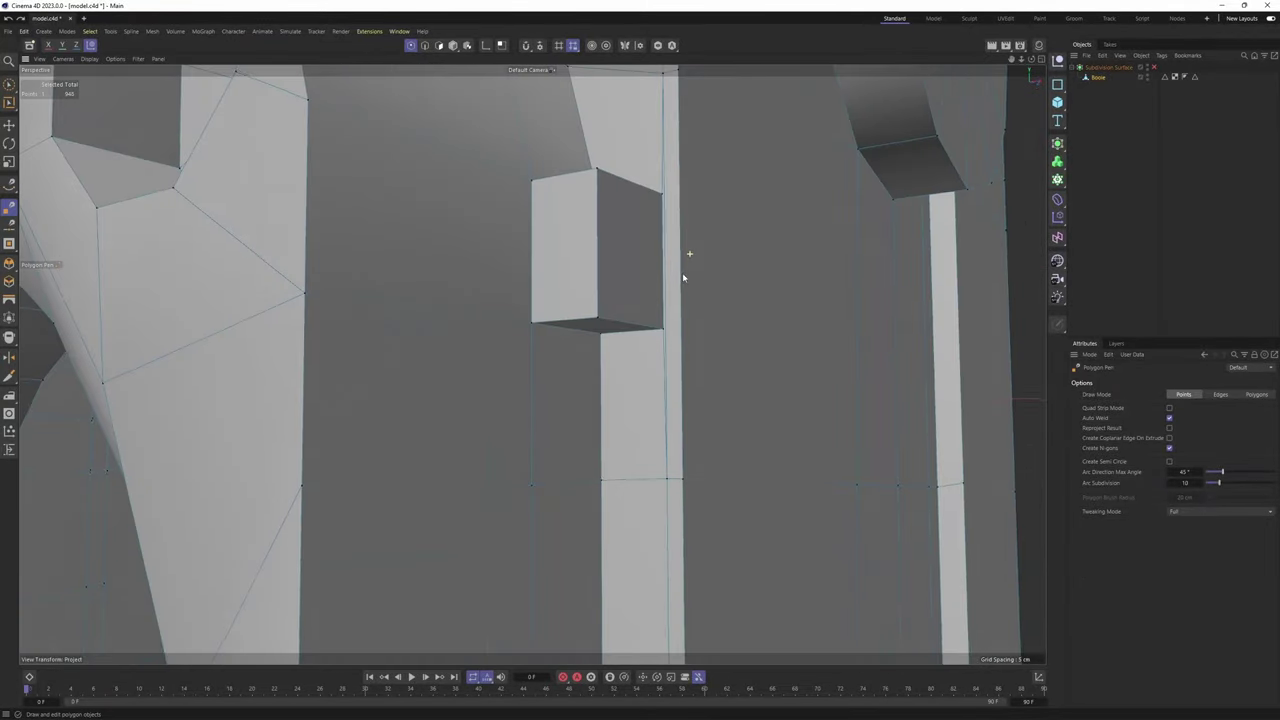
scroll(682, 270, up, 2)
alt+middle_drag(666, 262, 654, 285)
alt+drag(654, 285, 617, 361)
click(611, 364)
alt+drag(832, 446, 685, 385)
scroll(680, 375, down, 4)
alt+middle_drag(677, 369, 645, 310)
click(822, 373)
alt+drag(523, 240, 524, 268)
click(484, 270)
alt+drag(790, 226, 667, 270)
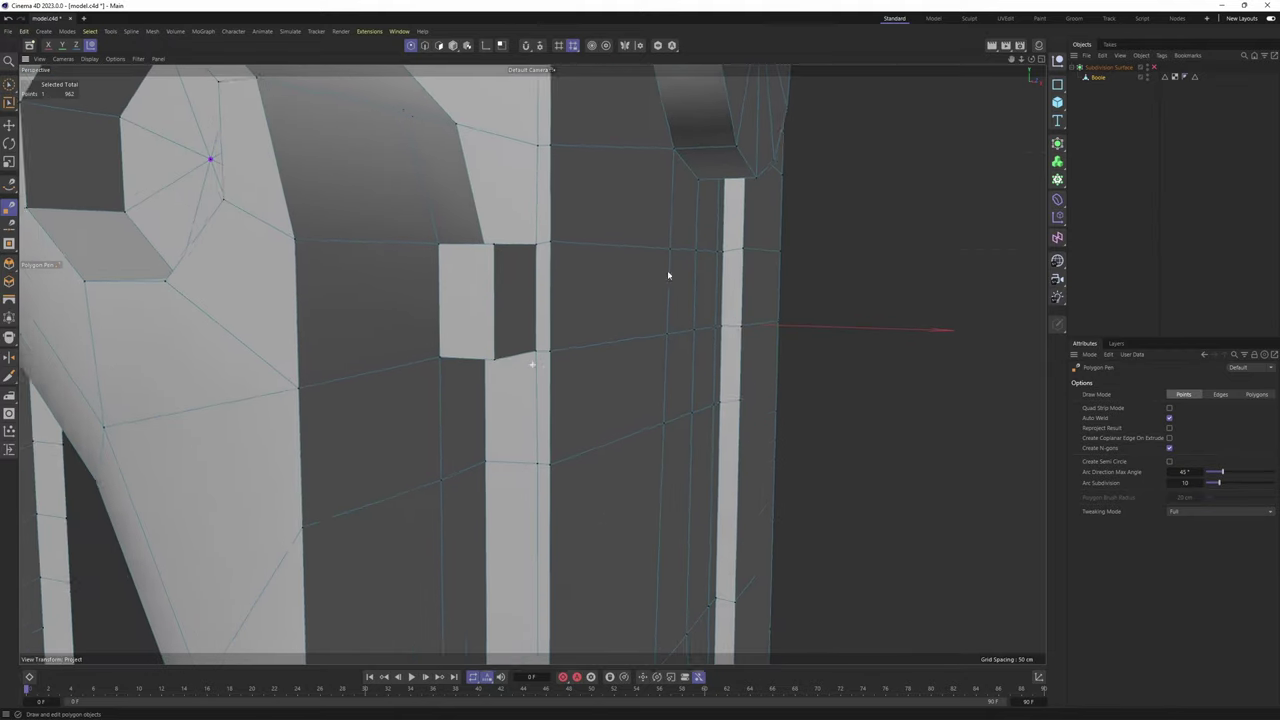
alt+middle_drag(667, 270, 715, 295)
Turn on subdivision smoothing to check the upper block's new edges, and return to the unsmoothed mesh
key(q)
click(1211, 208)
alt+right_drag(801, 264, 738, 278)
alt+drag(738, 278, 709, 286)
alt+right_drag(709, 286, 634, 303)
key(ctrl+z)
key(ctrl+z)
key(e)
Examine the whole camera body and its front plate in polygon mode with the Boole mesh selected
alt+drag(634, 303, 709, 337)
alt+right_drag(709, 337, 760, 320)
alt+drag(398, 308, 352, 309)
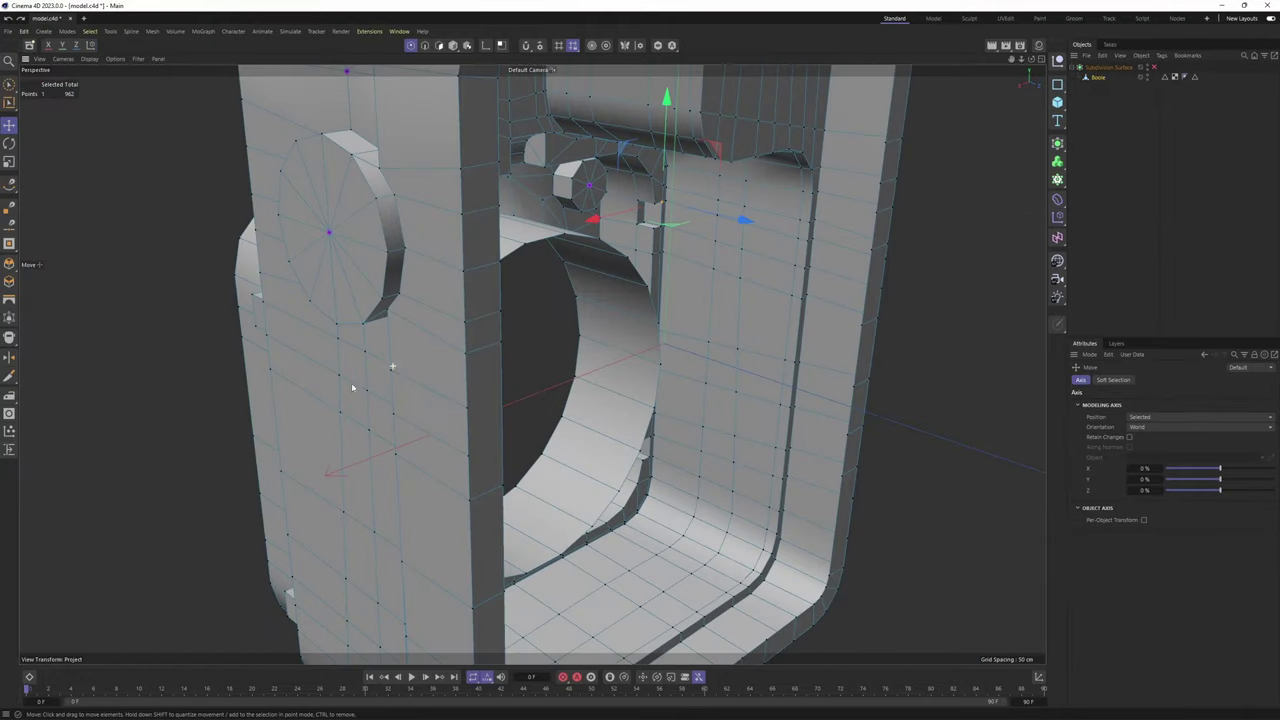
key(u)
key(l)
alt+drag(430, 330, 649, 322)
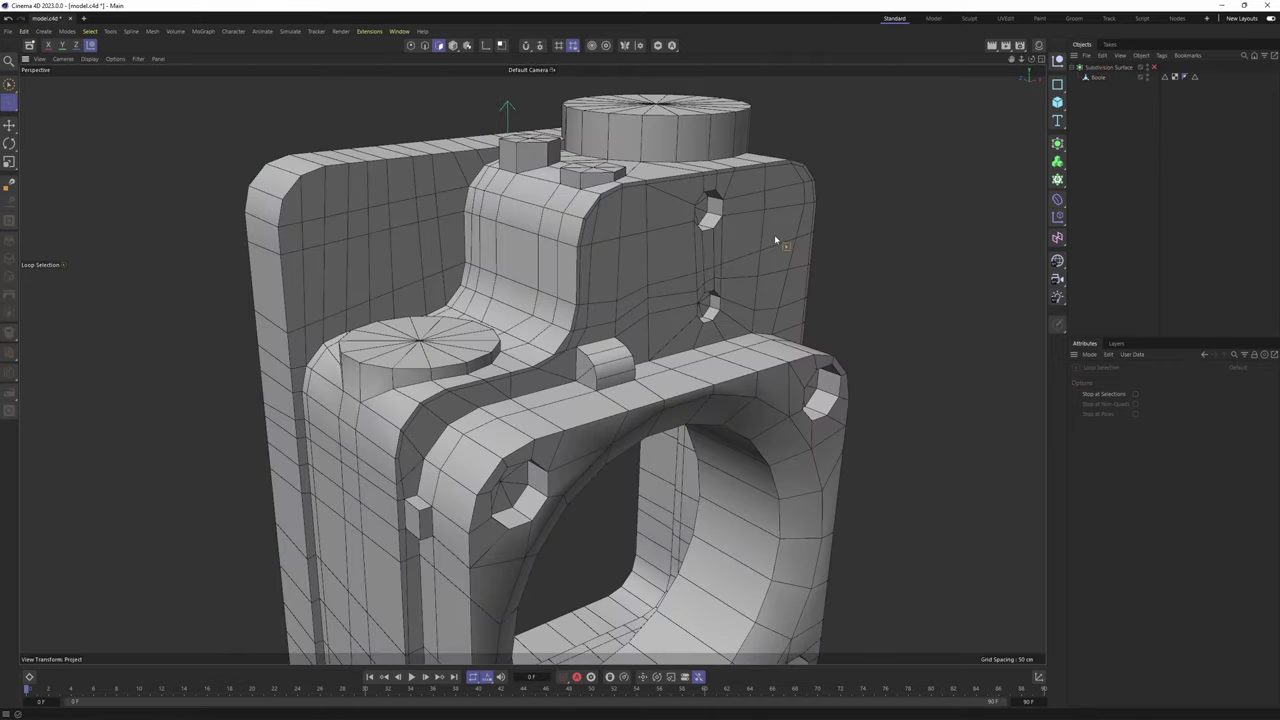
scroll(624, 326, down, 1)
alt+middle_drag(622, 330, 624, 292)
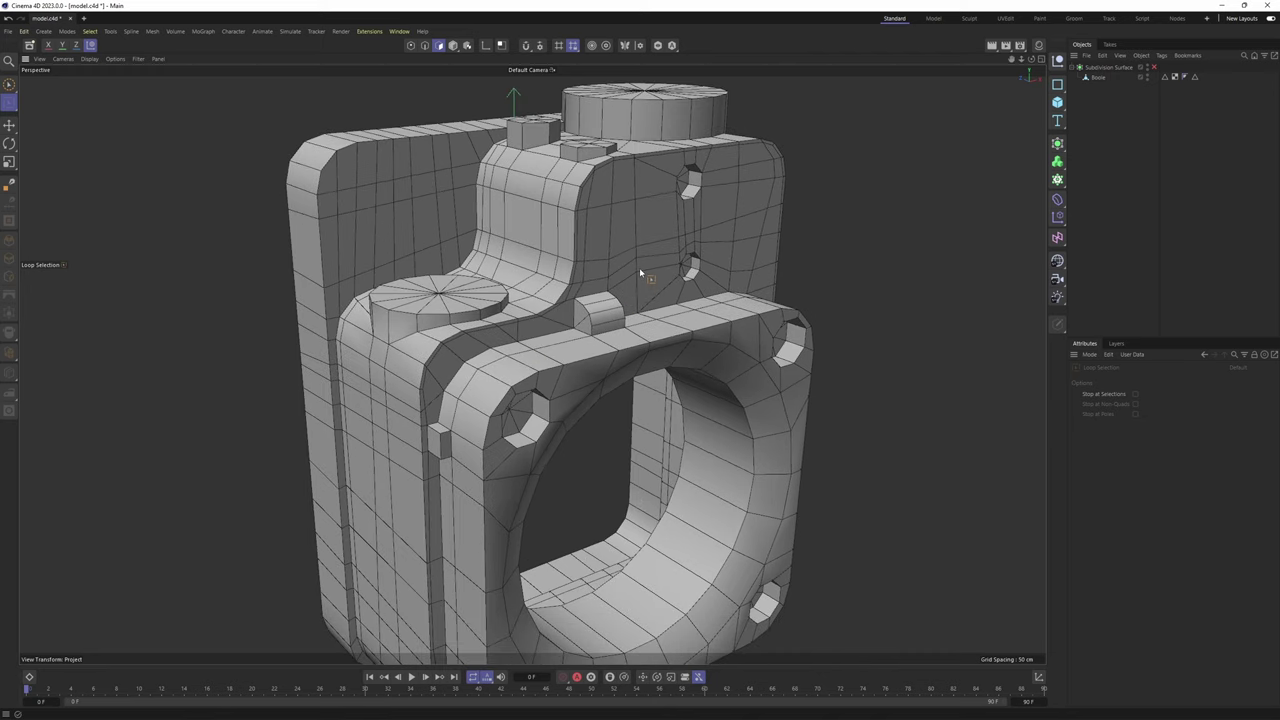
alt+drag(627, 372, 678, 310)
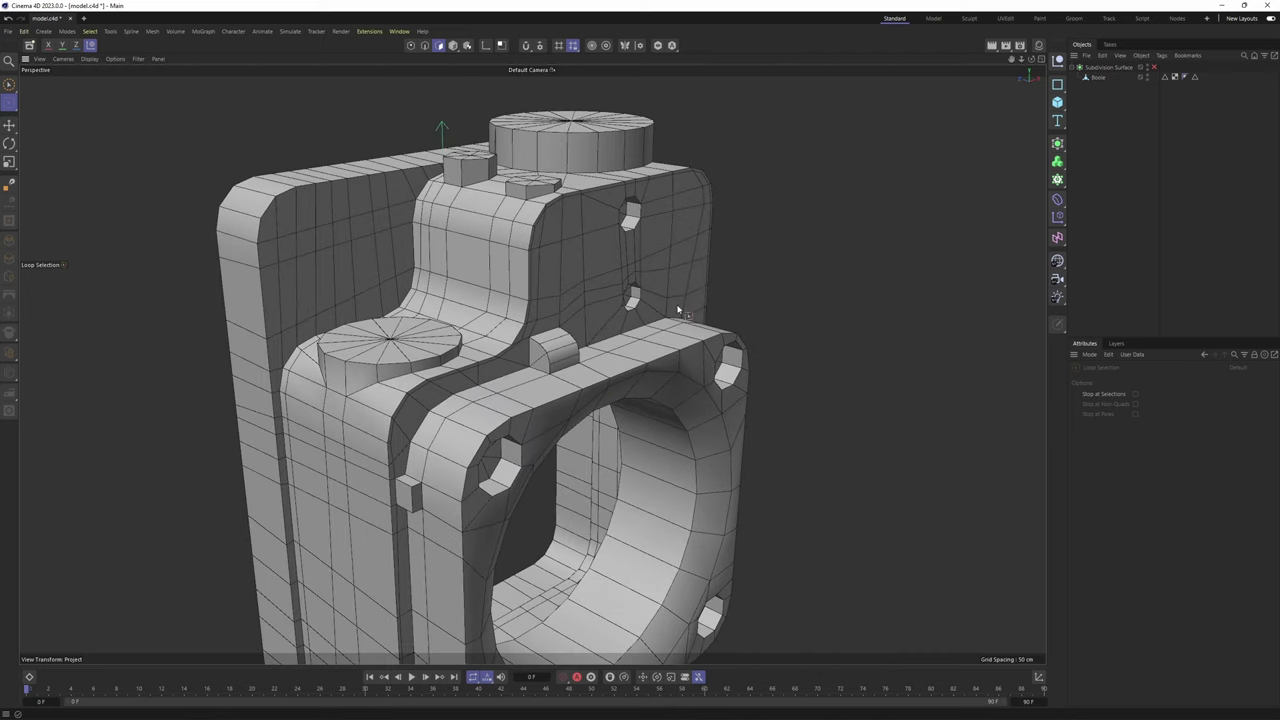
click(1104, 79)
alt+middle_drag(675, 482, 657, 365)
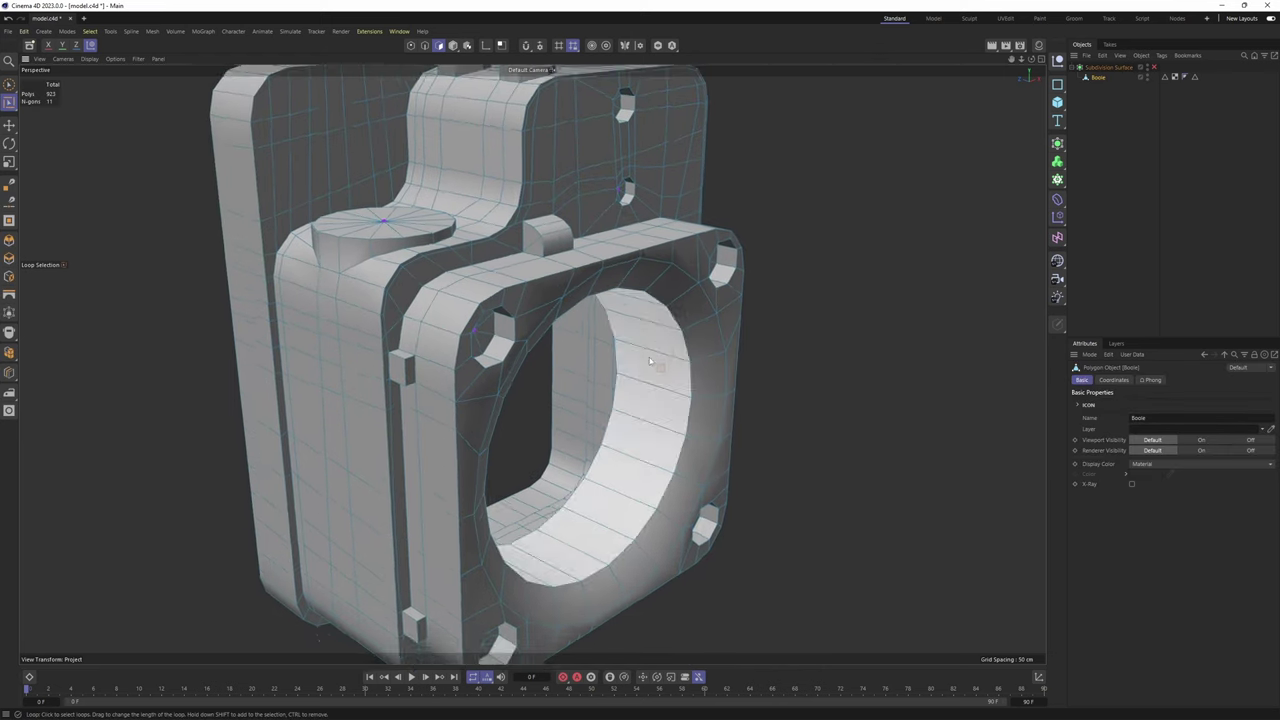
scroll(657, 365, up, 3)
key(k)
key(l)
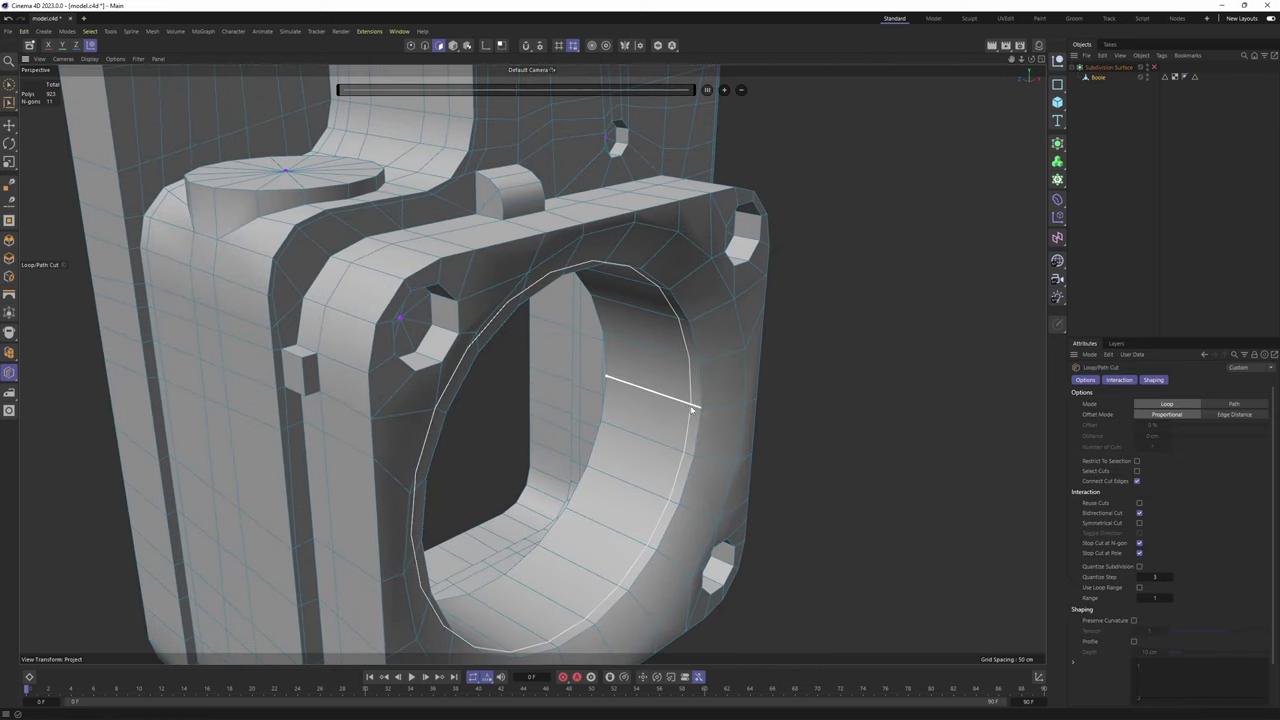
right_click(702, 402)
click(729, 510)
right_click(695, 409)
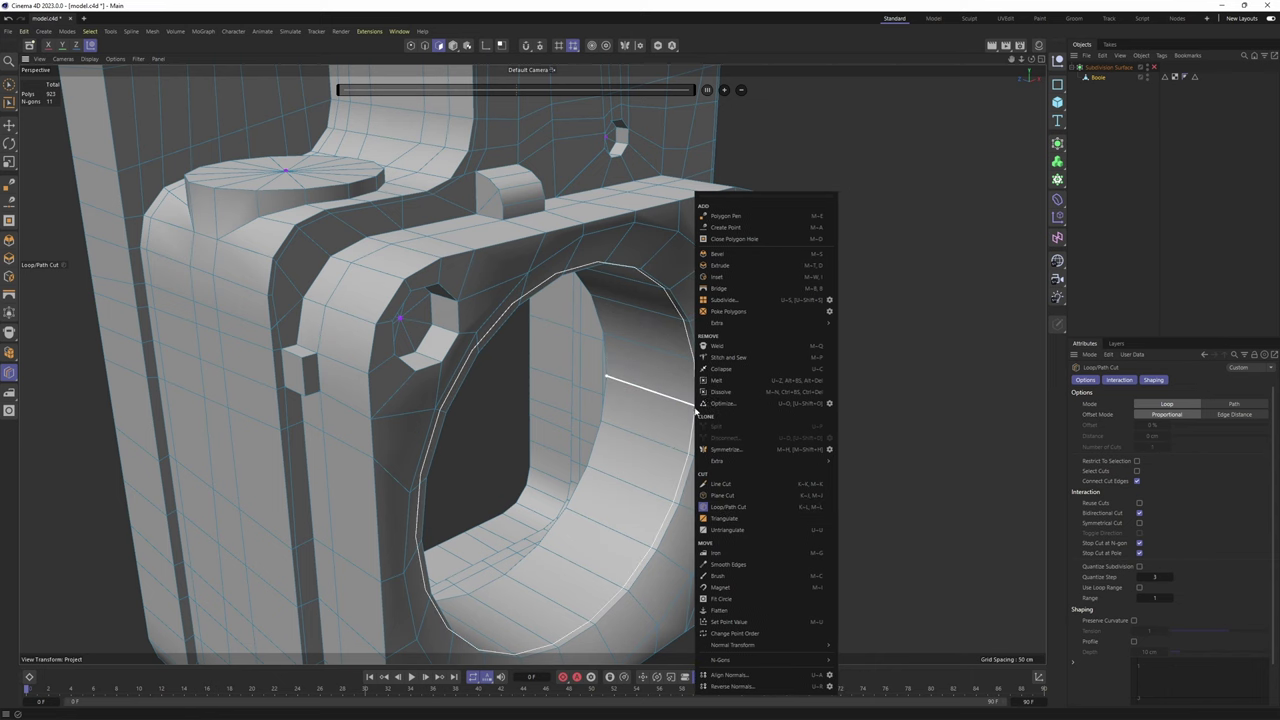
click(740, 217)
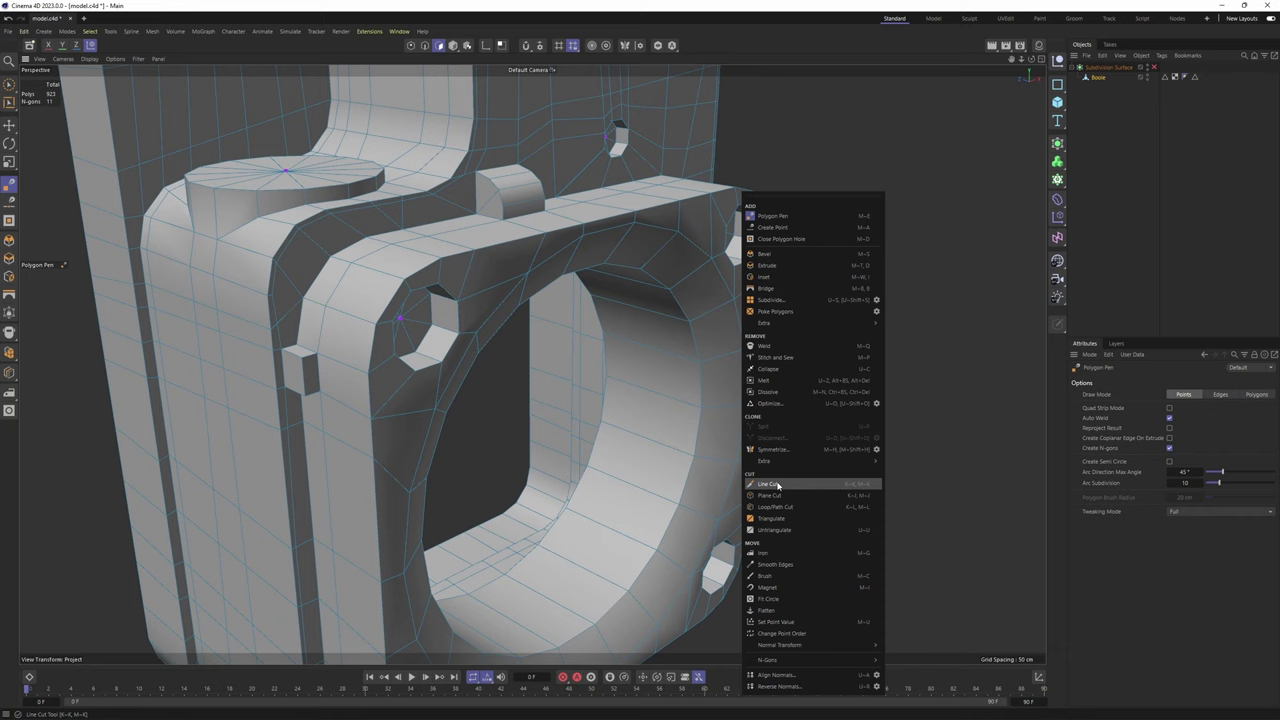
click(690, 461)
Cut a loop around the inner wall of the lens opening close to its front edge
scroll(648, 443, up, 3)
key(k)
key(l)
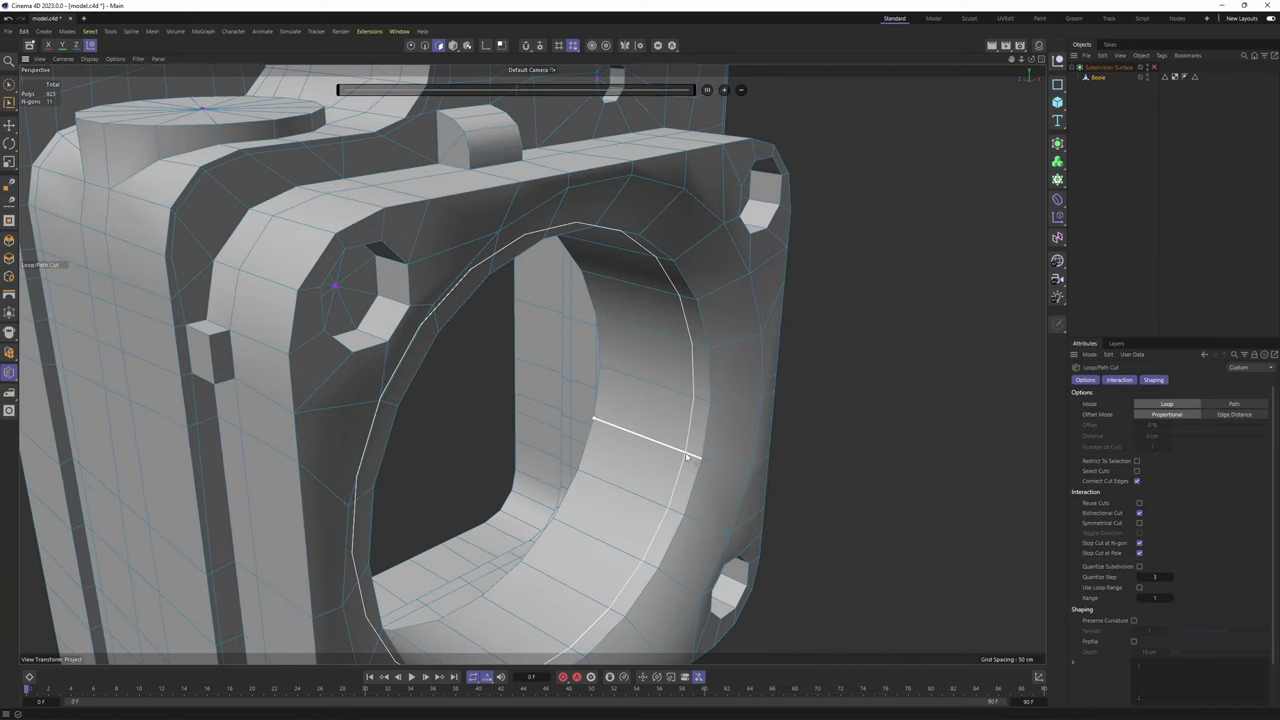
scroll(696, 454, up, 5)
alt+drag(697, 453, 803, 405)
scroll(711, 457, up, 1)
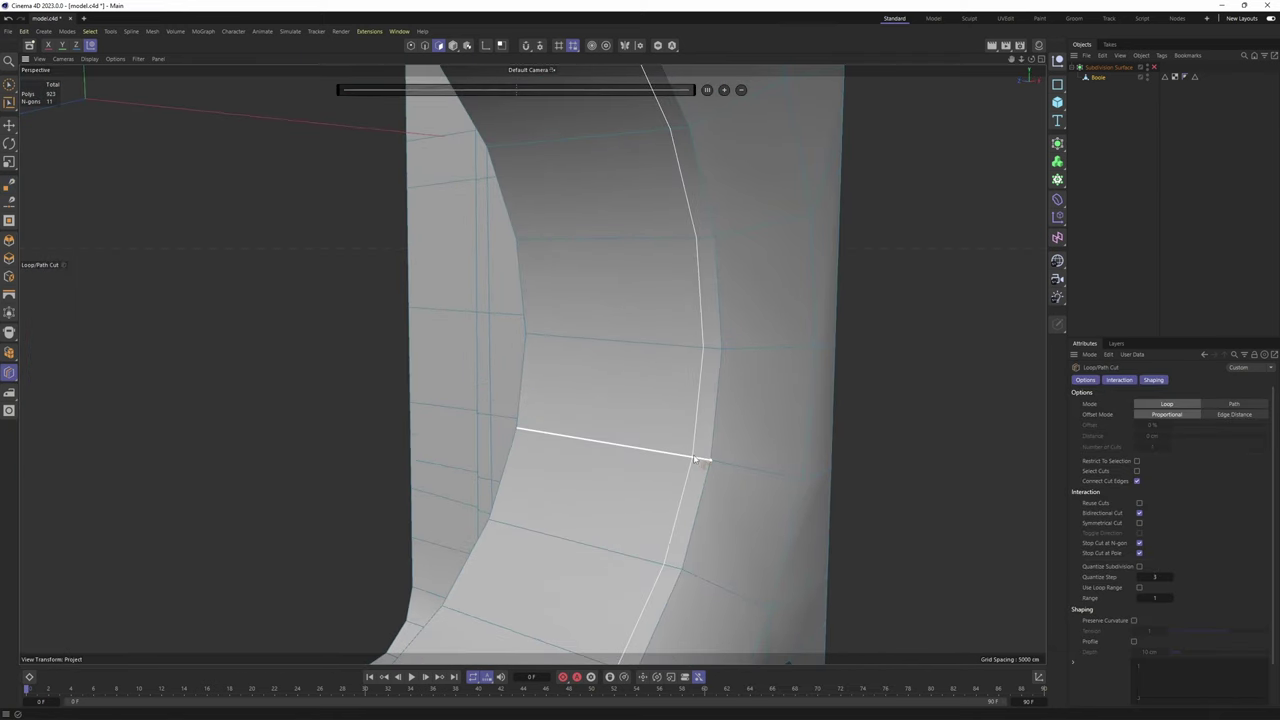
click(719, 467)
Add a loop cut on the lens opening's sloped front ring close to its outer edge, checking it with smoothing
scroll(719, 466, down, 5)
alt+drag(746, 441, 757, 362)
key(q)
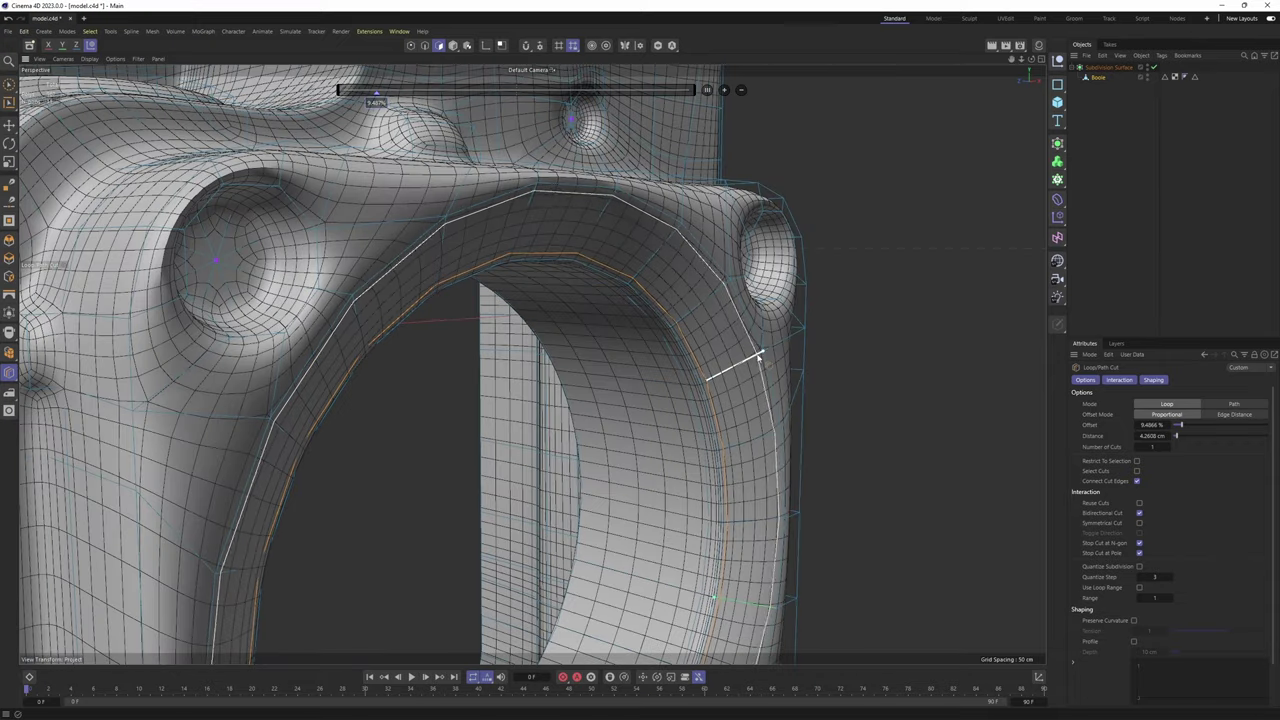
key(q)
click(757, 360)
Cut a support loop at about 90.4 % inside the wall of the front plate's upper-left corner hole
alt+drag(530, 318, 595, 330)
scroll(584, 270, up, 2)
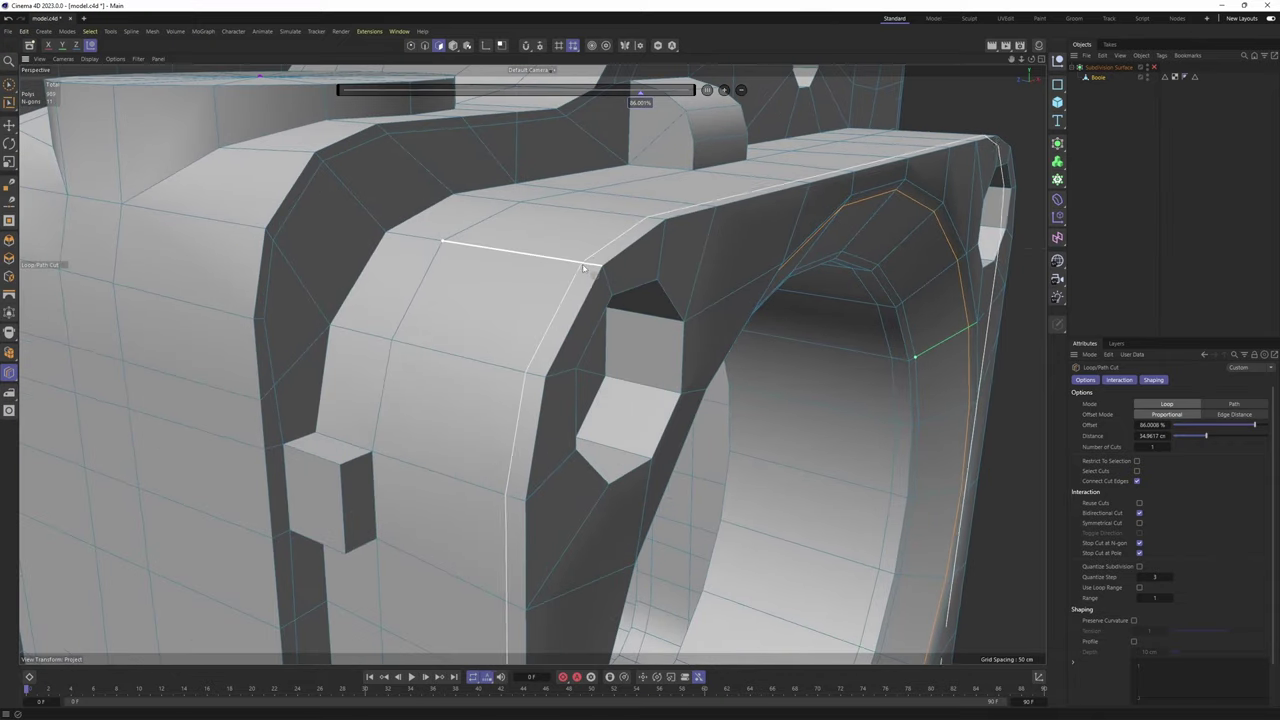
key(q)
scroll(678, 325, up, 2)
key(q)
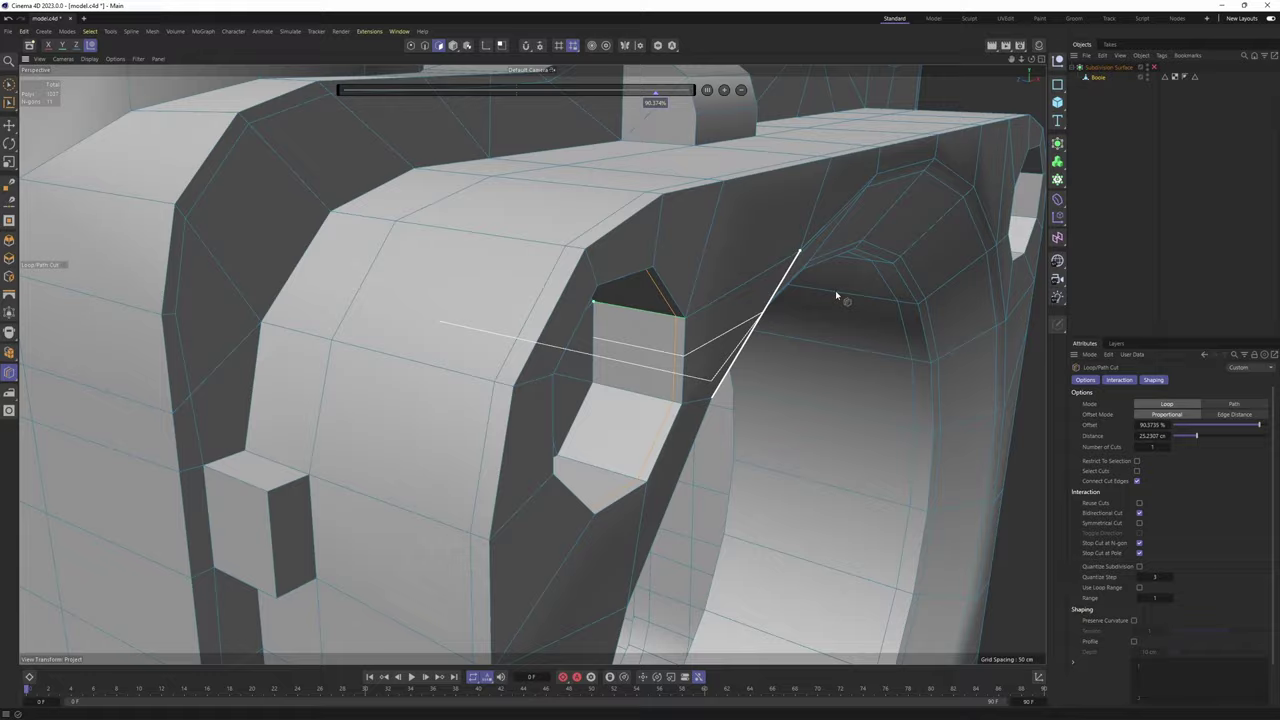
Cut a support loop at about 6.7 % on the floor of the upper-right corner hole near its wall
key(q)
alt+drag(836, 295, 697, 351)
scroll(697, 351, up, 3)
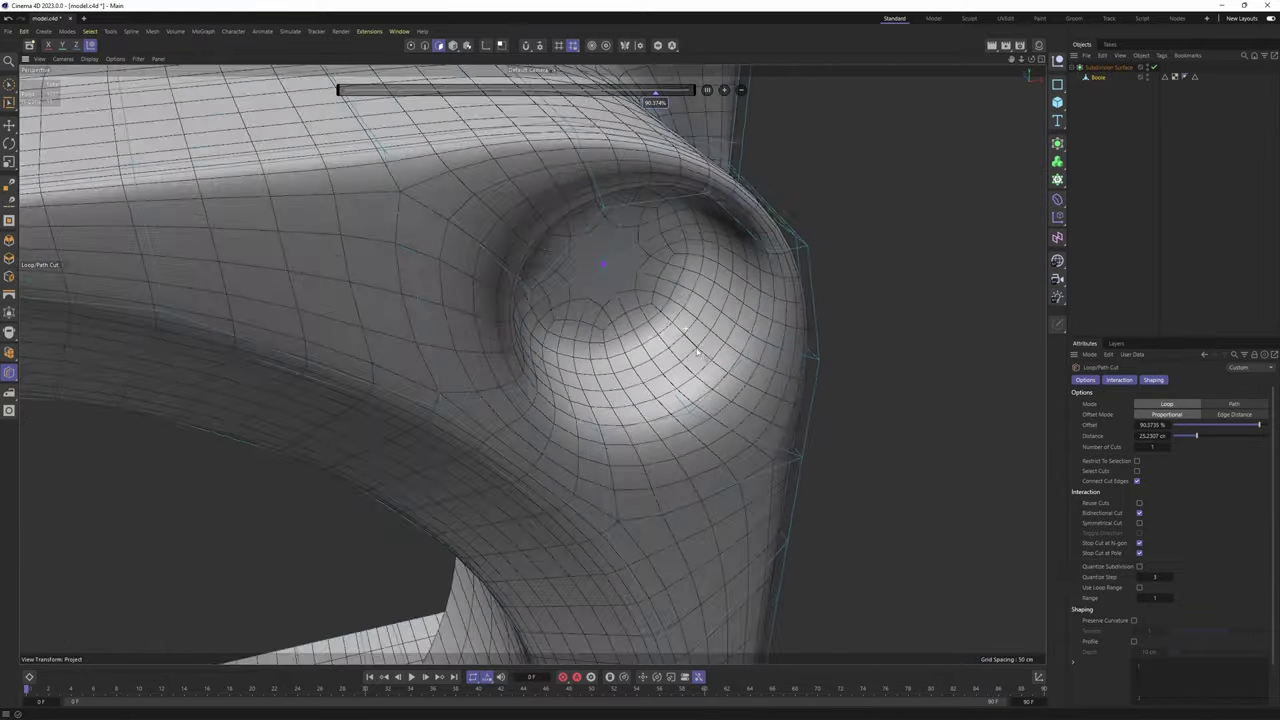
key(q)
key(q)
key(q)
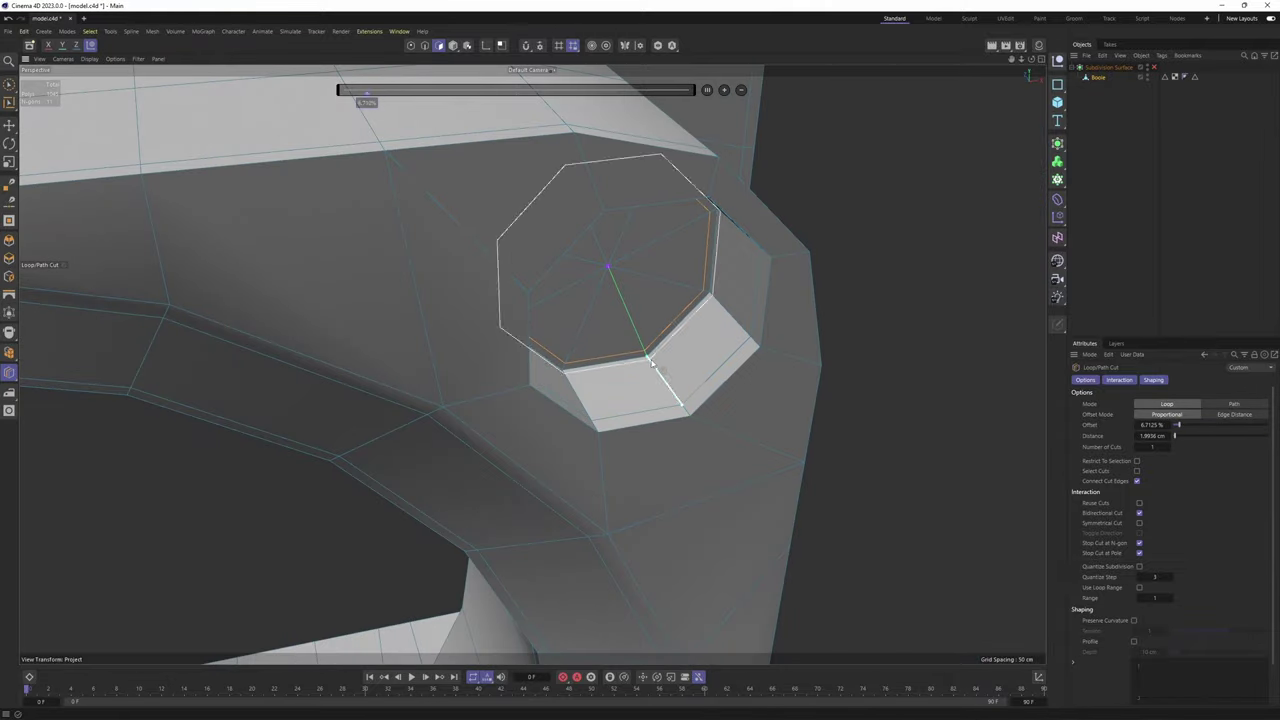
Turn on smoothing, switch to shading without wireframe, and inspect the front plate's lens opening and corner holes
key(q)
click(1265, 194)
scroll(694, 257, down, 4)
mouse_move(694, 257)
alt+mouse_down()
mouse_move(608, 236)
mouse_move(684, 252)
alt+mouse_up()
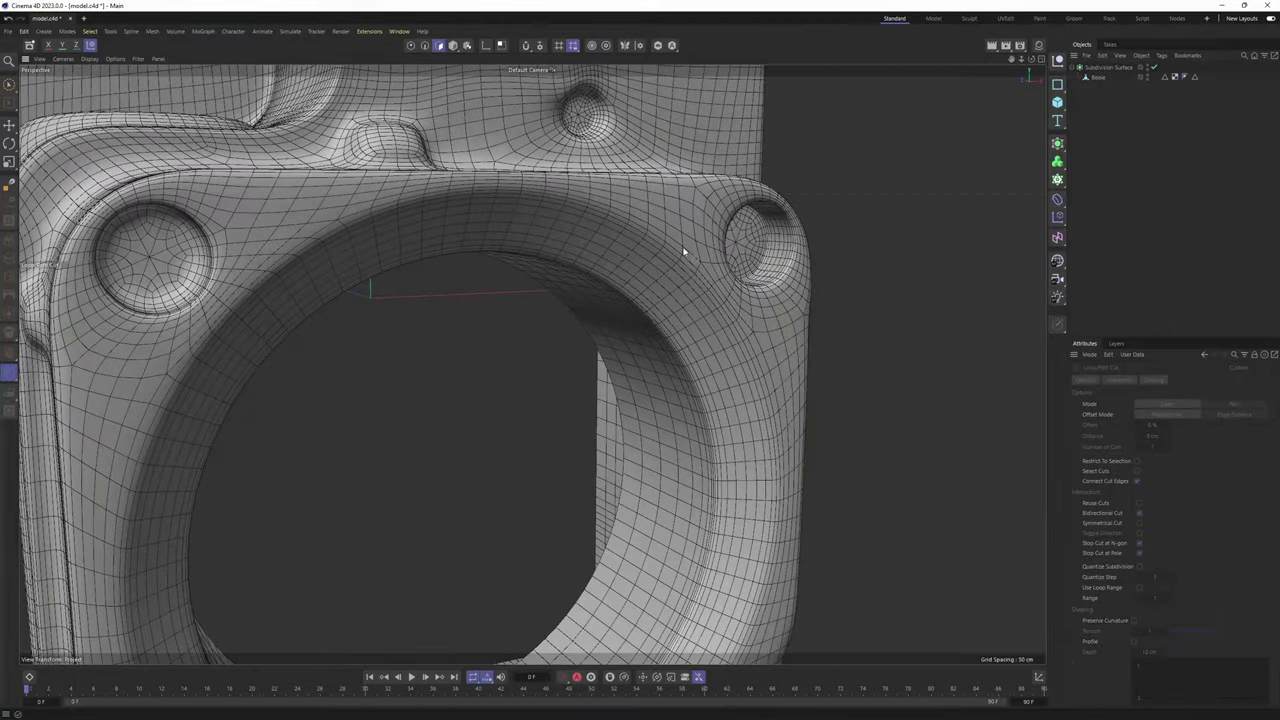
key(n)
key(a)
scroll(676, 250, down, 3)
scroll(520, 252, up, 3)
mouse_move(516, 257)
alt+mouse_down()
mouse_move(583, 245)
mouse_move(623, 257)
mouse_move(574, 263)
mouse_move(587, 234)
alt+mouse_up()
scroll(623, 257, down, 2)
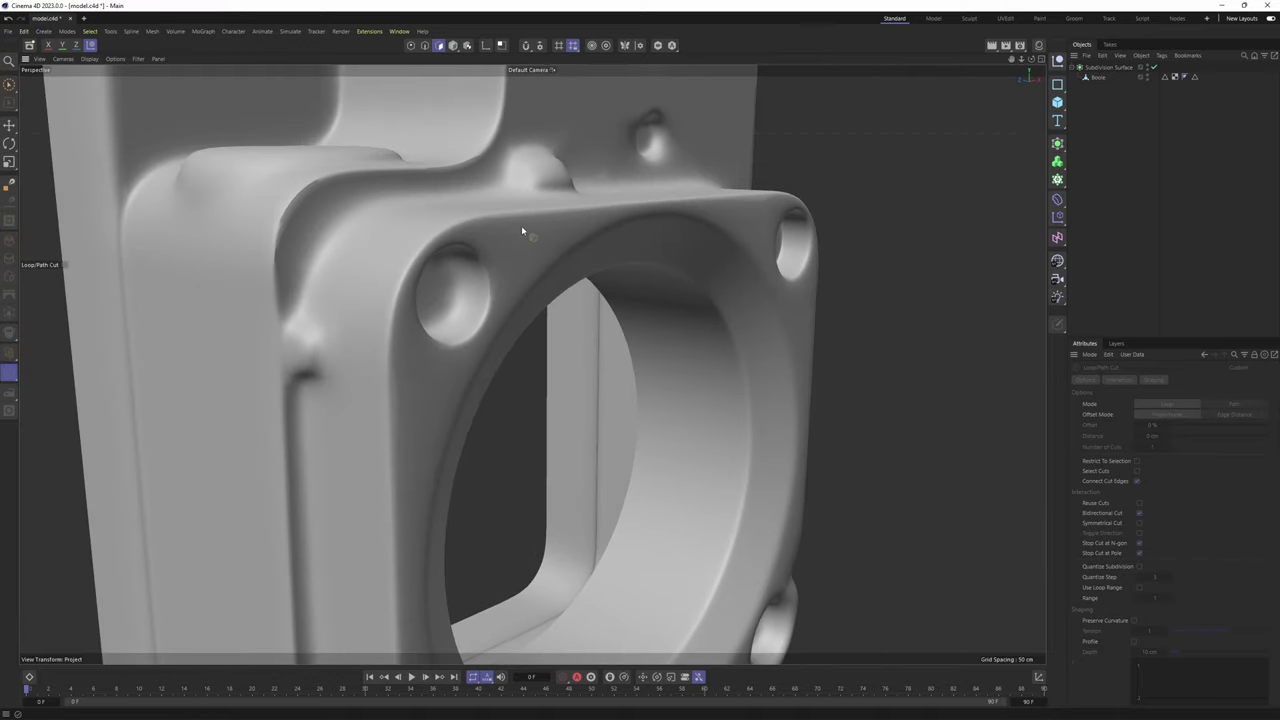
Select the Boole mesh without smoothing and examine how loop cuts run around the front plate's corner holes
key(ctrl+z)
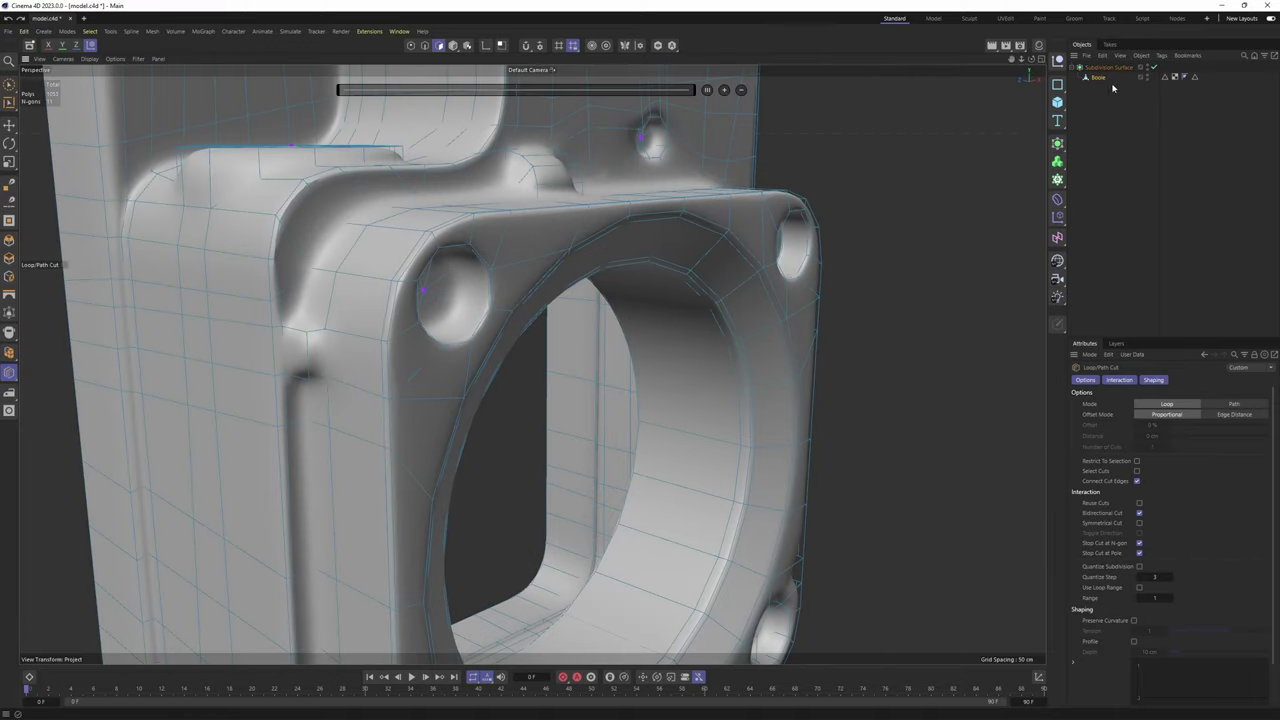
click(1099, 78)
key(q)
alt+drag(588, 212, 611, 300)
scroll(611, 302, up, 3)
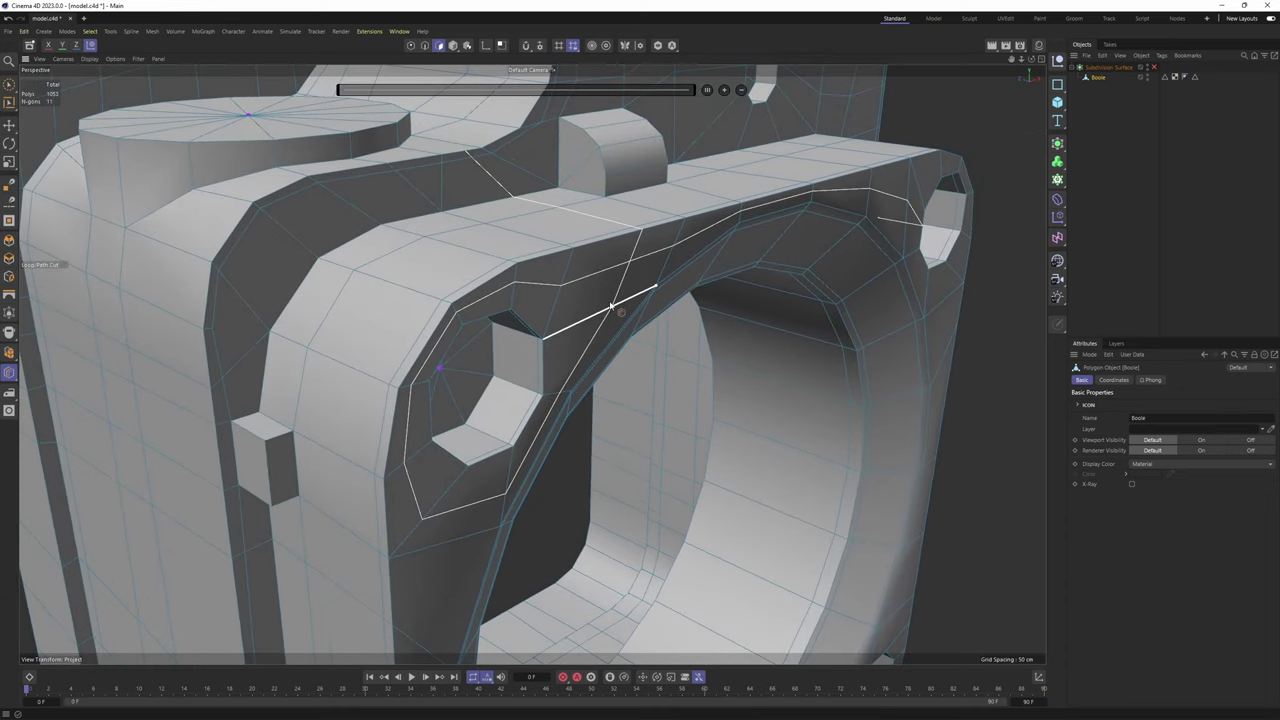
alt+drag(612, 306, 546, 316)
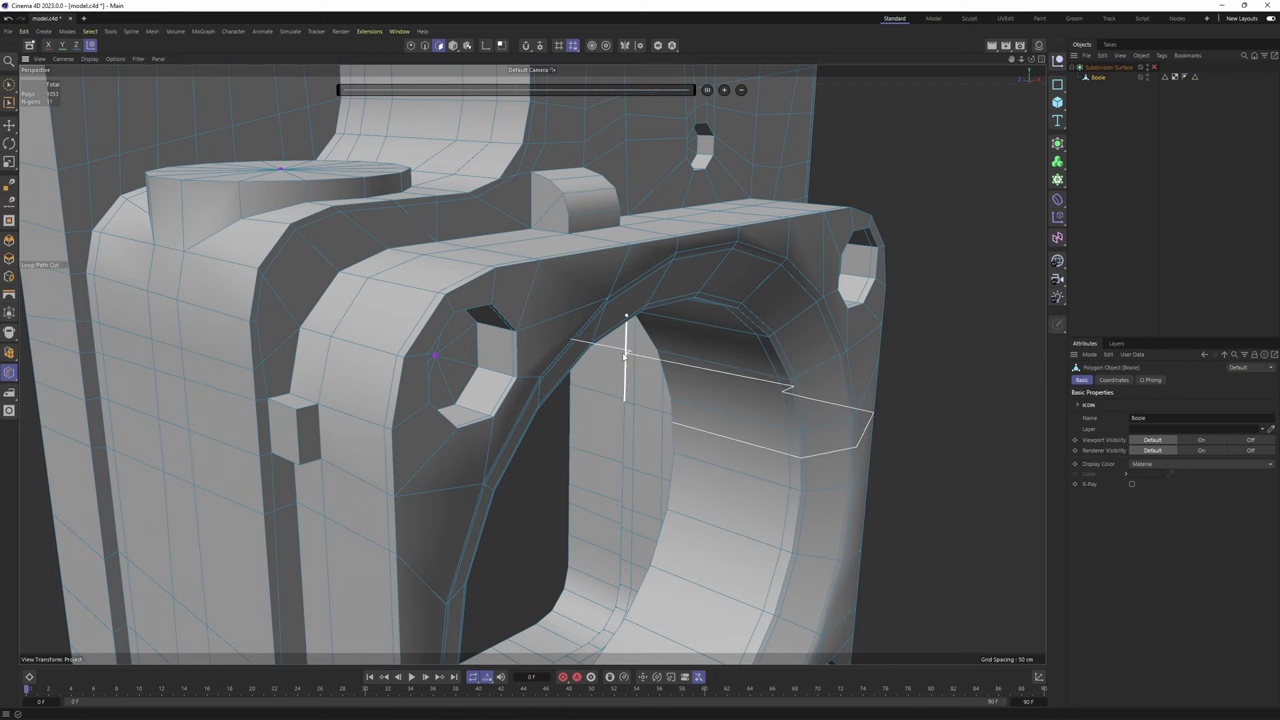
alt+middle_drag(622, 351, 613, 282)
alt+drag(613, 282, 604, 312)
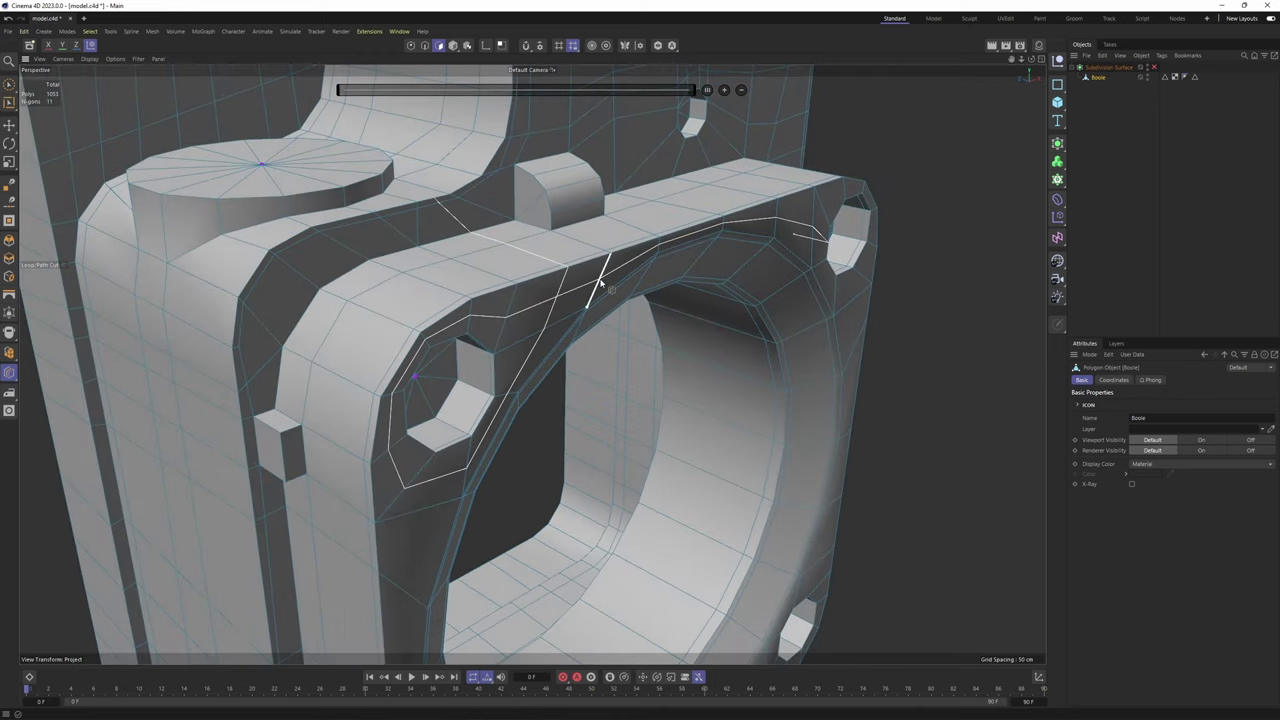
alt+right_drag(600, 283, 866, 316)
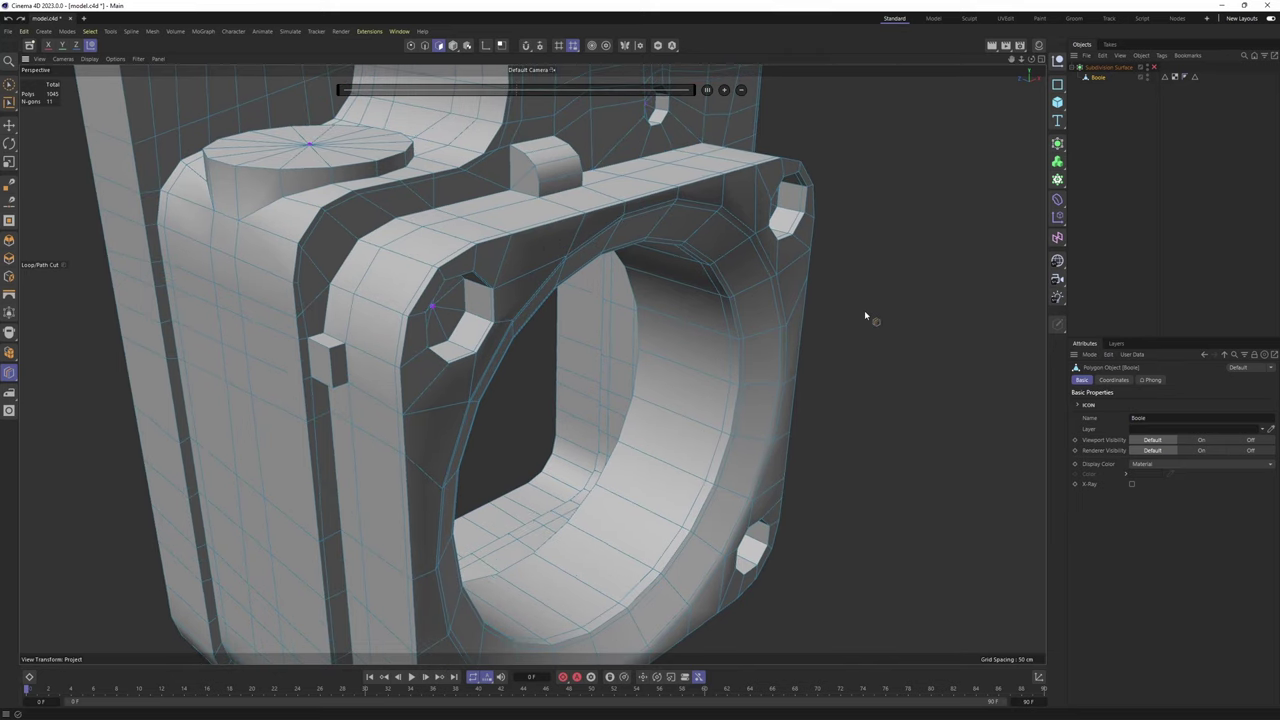
Undo the loop cuts made around the lens opening and the corner holes
key(ctrl+z)
alt+drag(866, 316, 815, 330)
key(ctrl+z)
key(ctrl+z)
key(ctrl+z)
scroll(791, 343, up, 1)
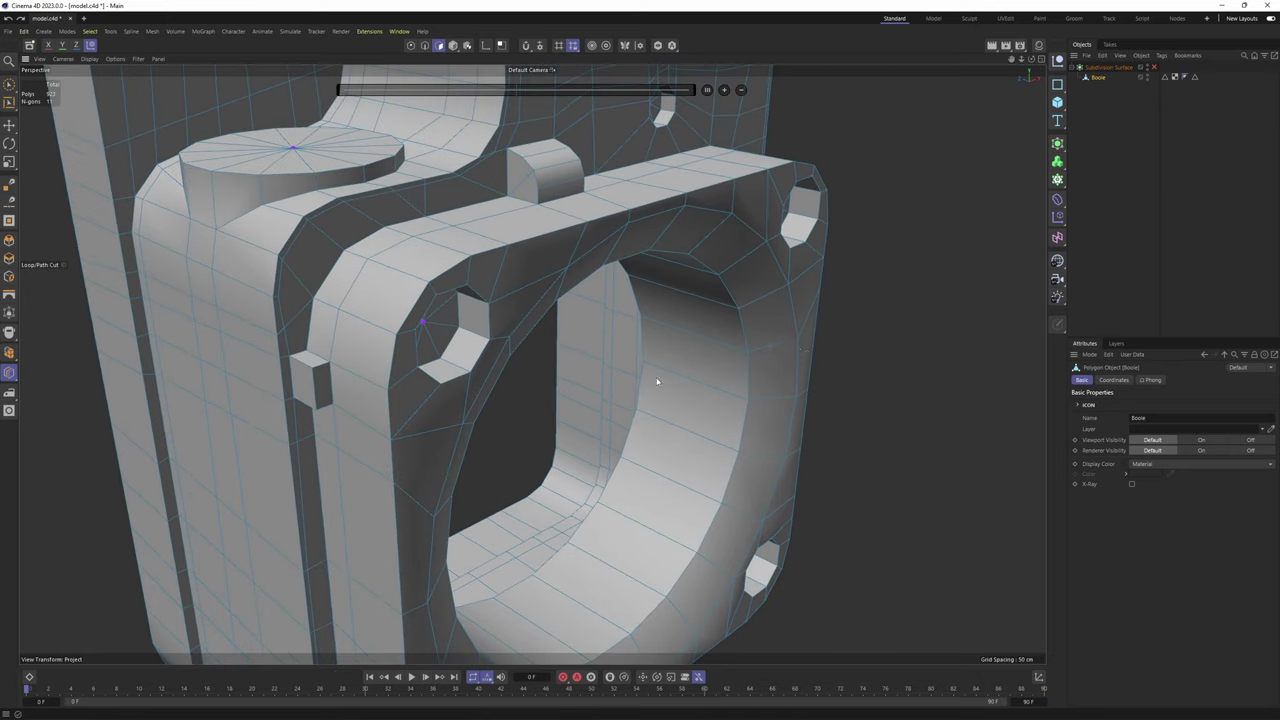
Try support loops inside the lens opening's front rim and on the front face around it
scroll(760, 343, up, 6)
alt+middle_drag(760, 345, 756, 408)
scroll(757, 408, up, 2)
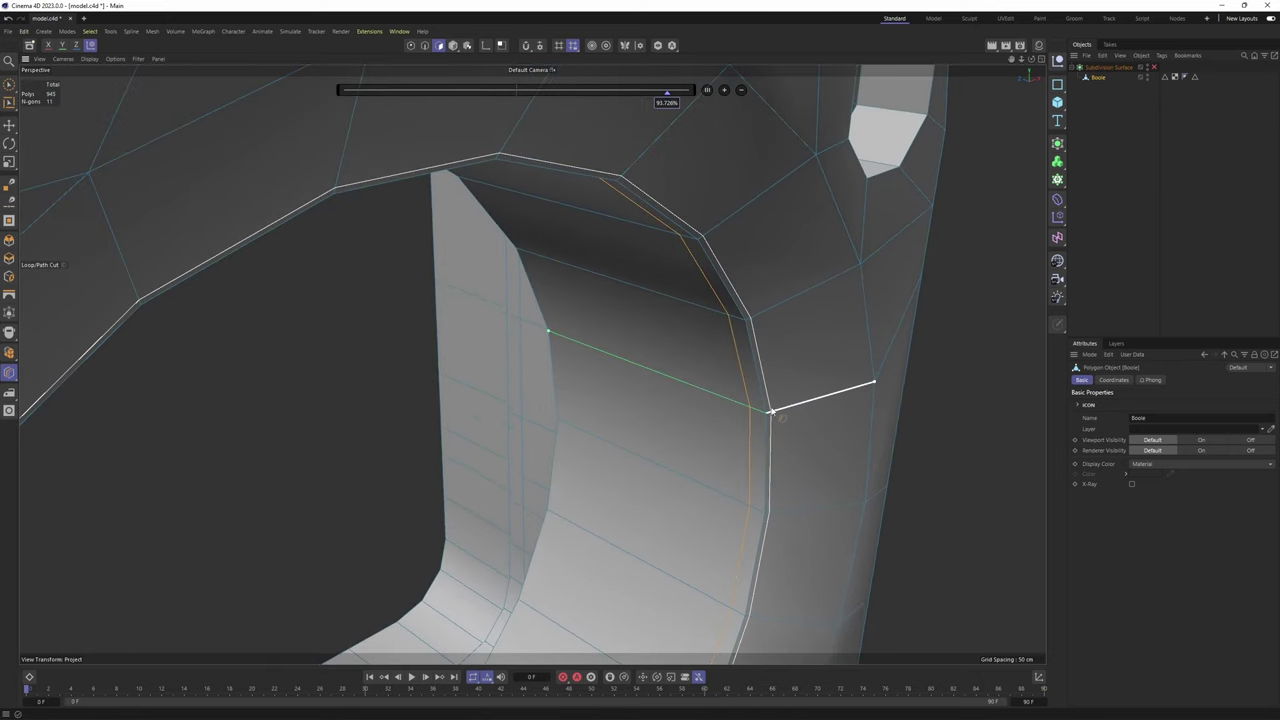
scroll(770, 411, down, 3)
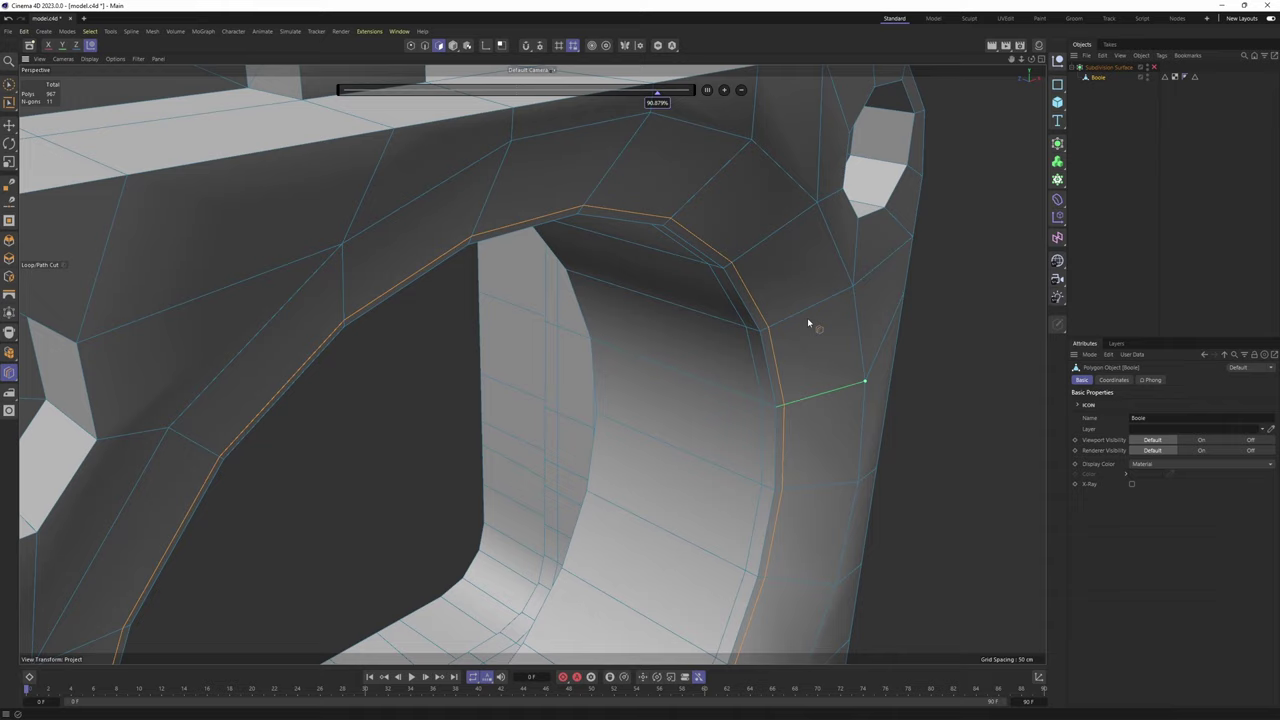
alt+drag(807, 238, 778, 302)
click(782, 291)
scroll(780, 288, down, 4)
alt+drag(706, 266, 712, 240)
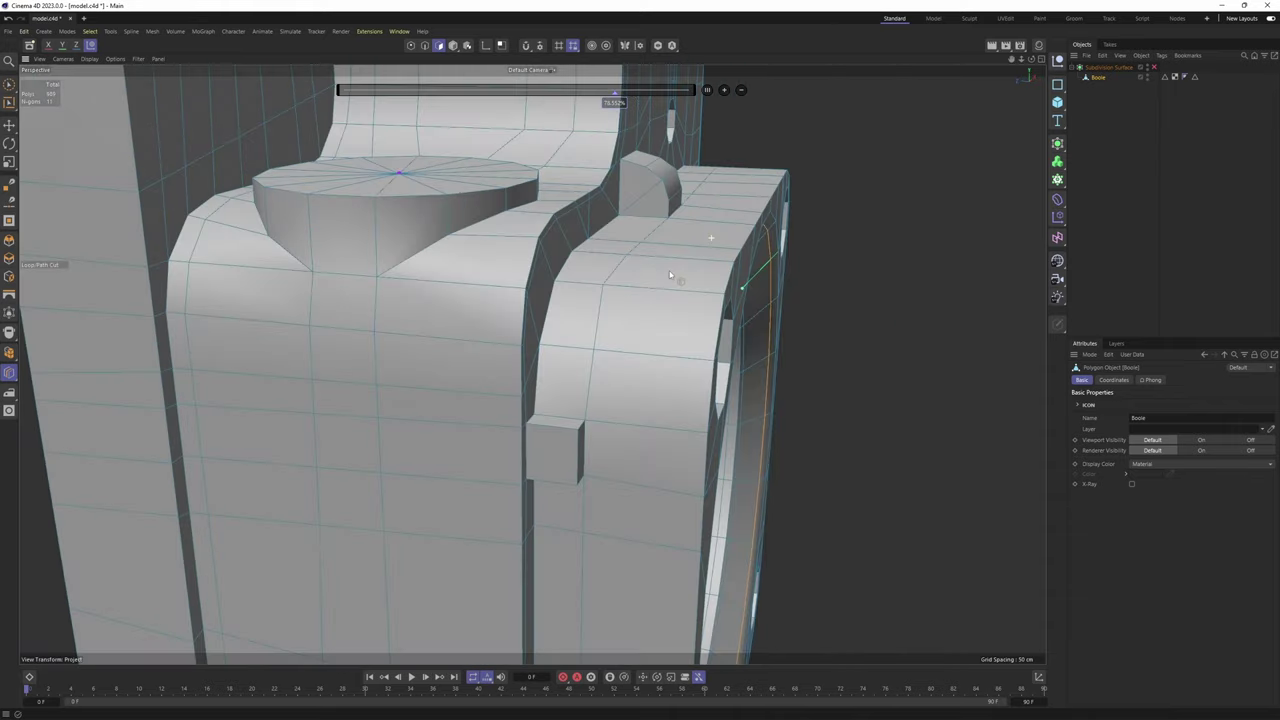
Try a support loop at about 11.4 % on the front plate's outer side, close to its front edge
scroll(715, 260, up, 3)
click(741, 310)
alt+drag(760, 302, 498, 318)
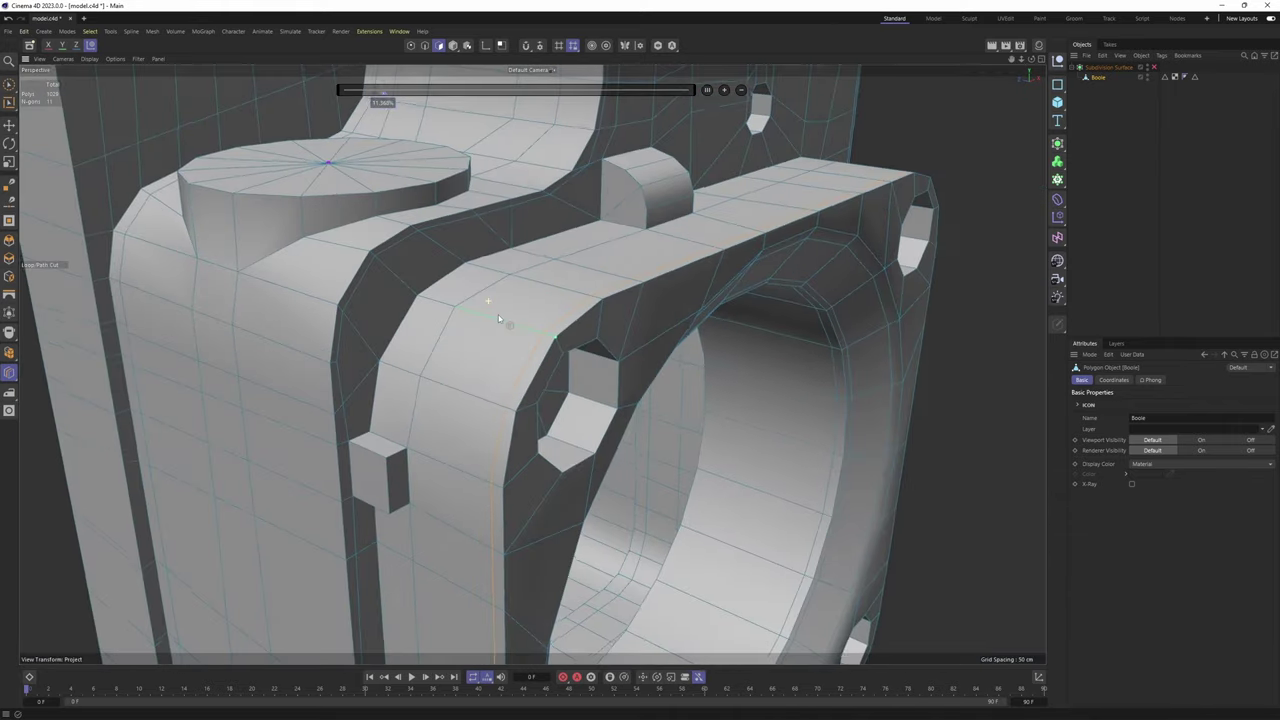
alt+drag(585, 340, 549, 294)
Undo the trial support loops around the lens opening and along the front plate's outer edge
scroll(550, 303, up, 2)
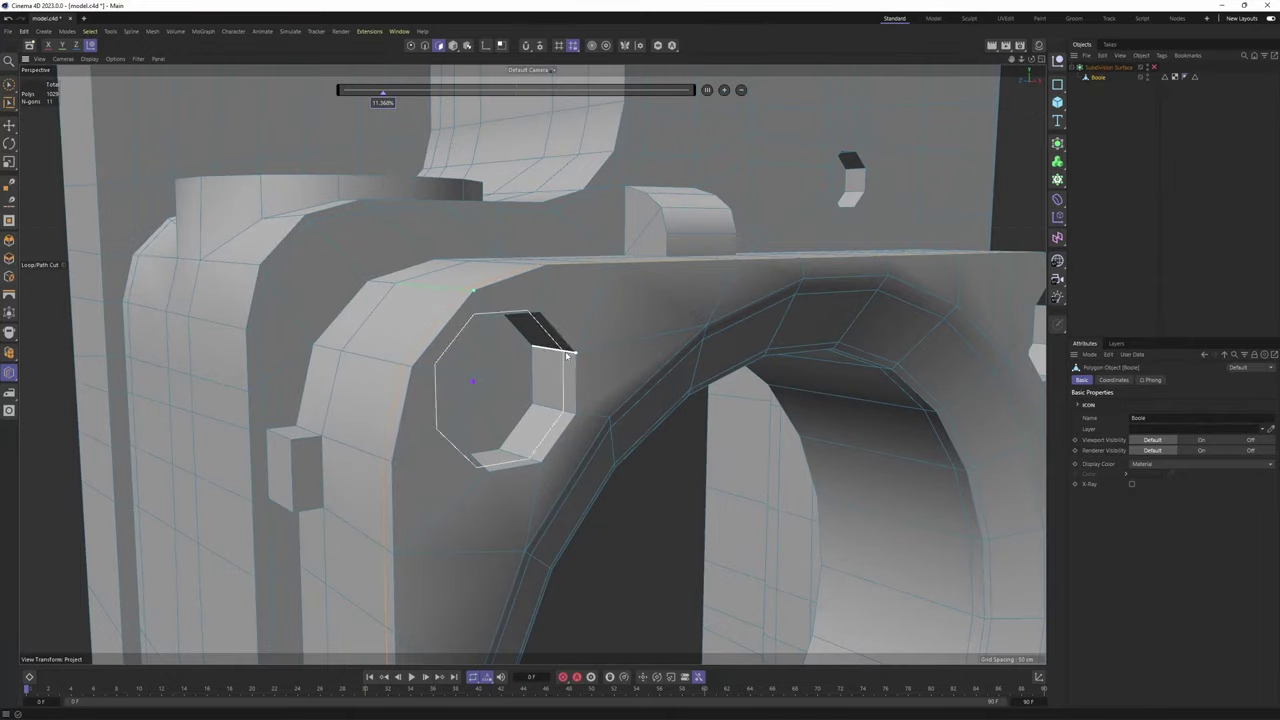
scroll(600, 338, up, 2)
alt+drag(566, 355, 560, 380)
scroll(575, 354, down, 2)
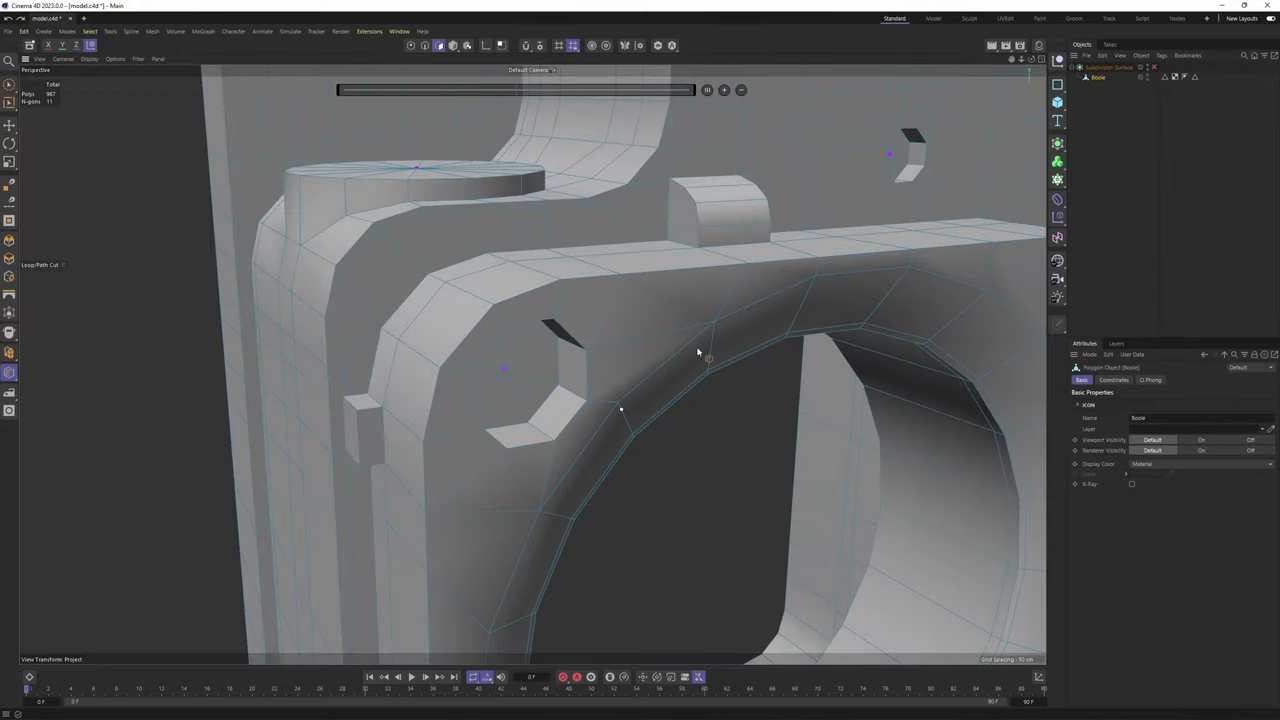
alt+drag(698, 352, 709, 302)
alt+drag(787, 326, 722, 319)
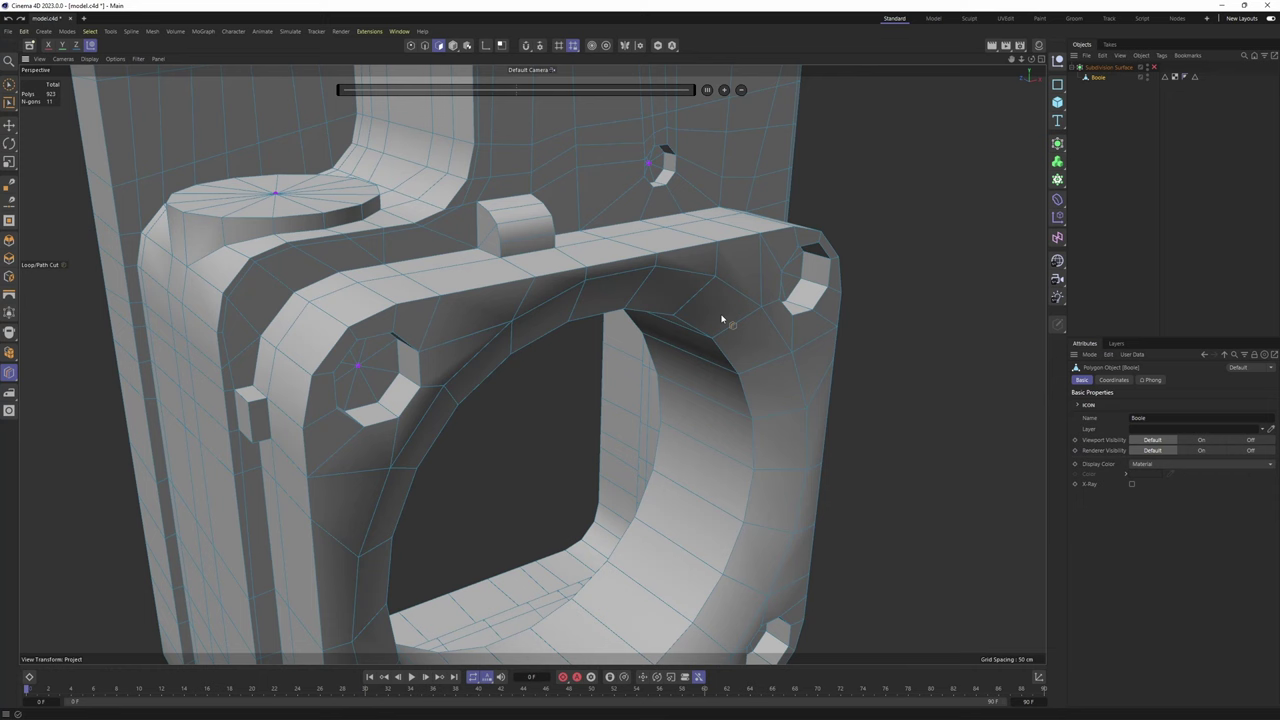
Leave the loop cutting, select the Boole mesh and display it shaded with its wireframe lines
key(2)
key(e)
alt+drag(722, 328, 632, 342)
click(1114, 95)
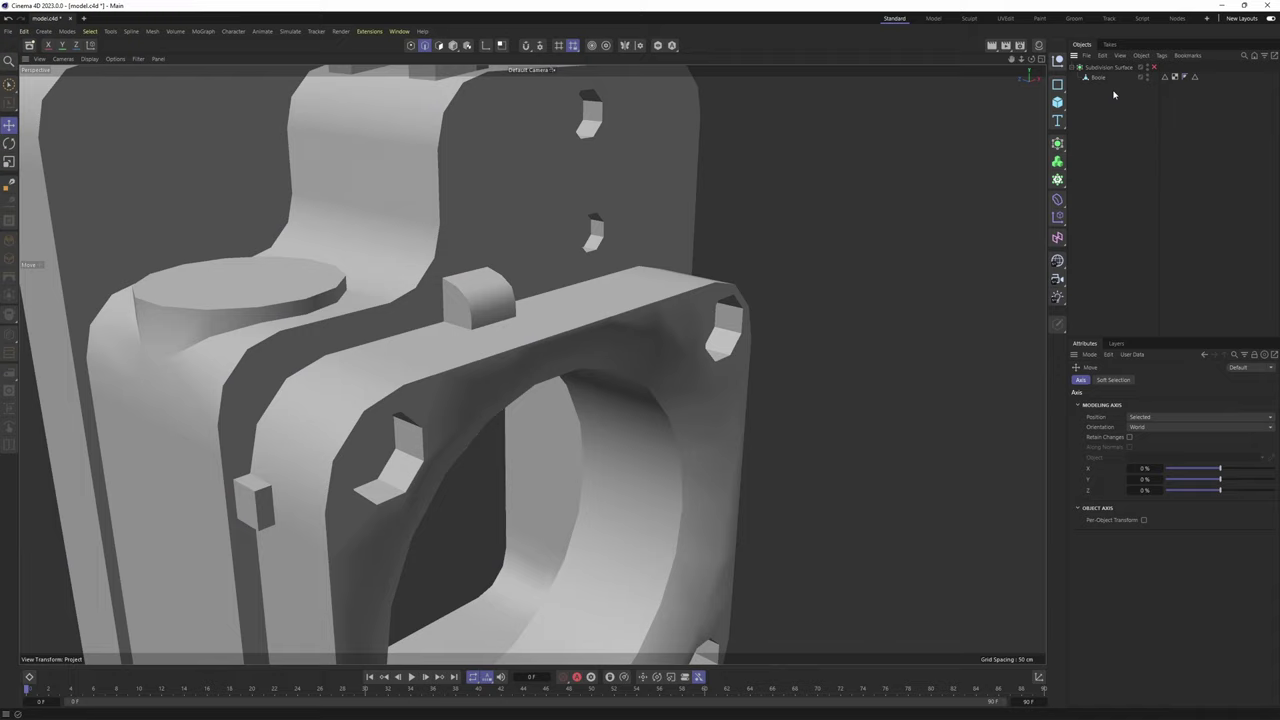
click(1097, 78)
key(Return)
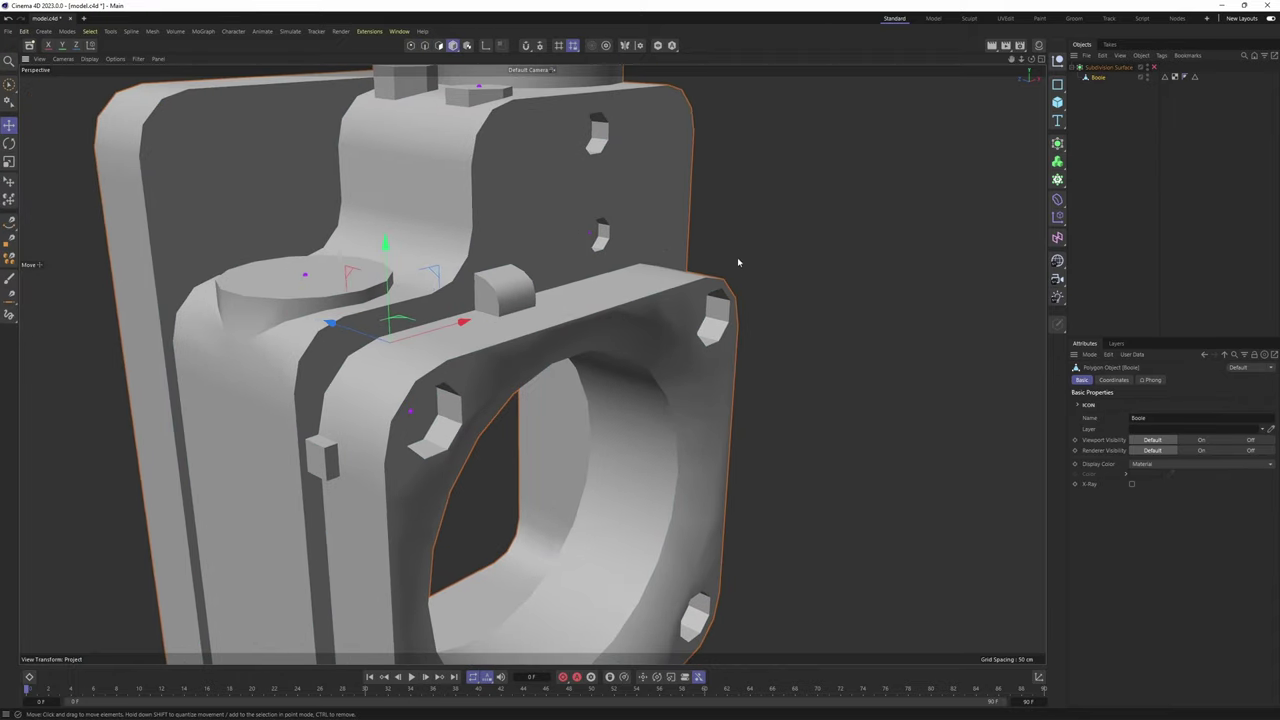
key(n)
key(b)
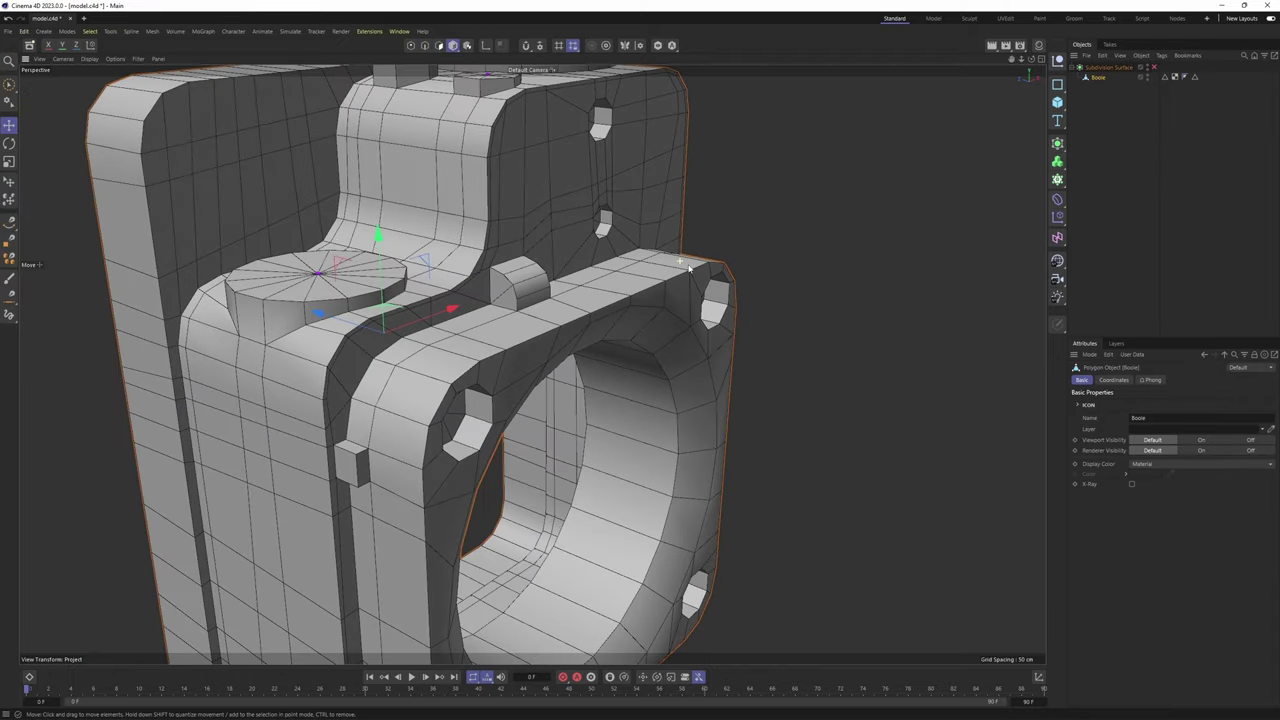
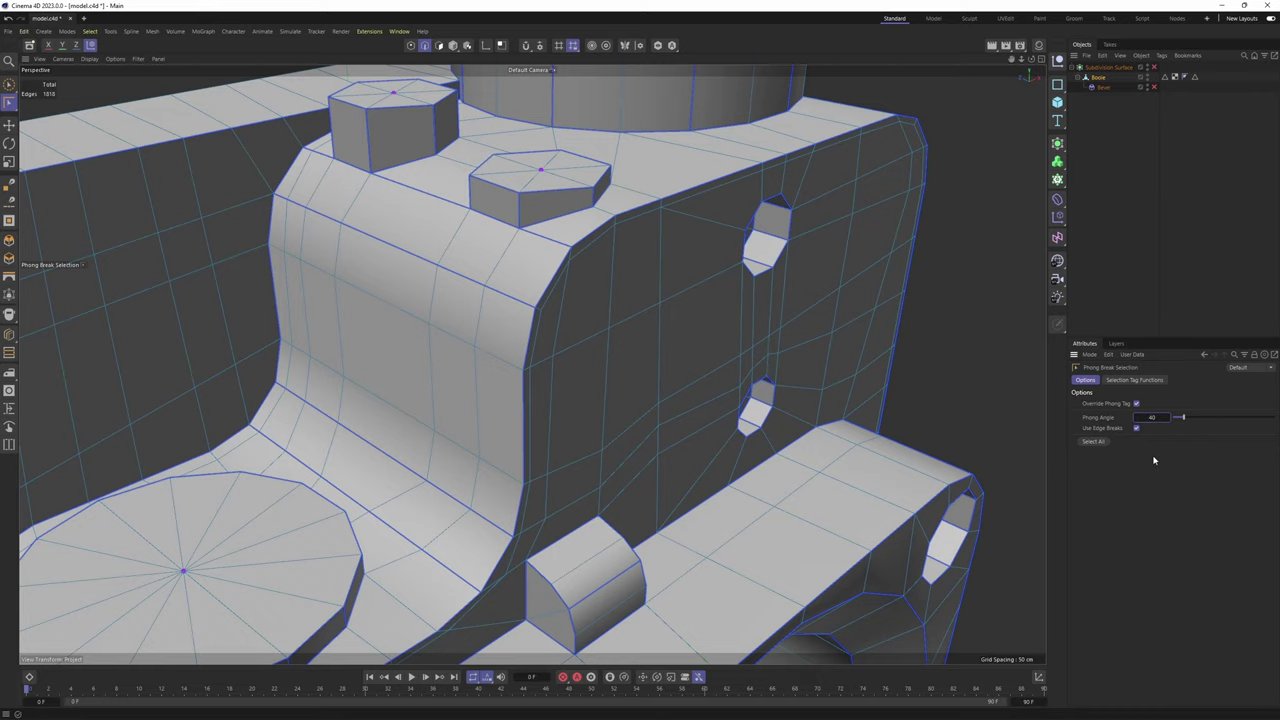
Set the Phong Break Selection angle to 40° and check the edges it detects around the front plate's corner hole
key(Return)
alt+drag(531, 364, 703, 329)
alt+drag(790, 435, 770, 405)
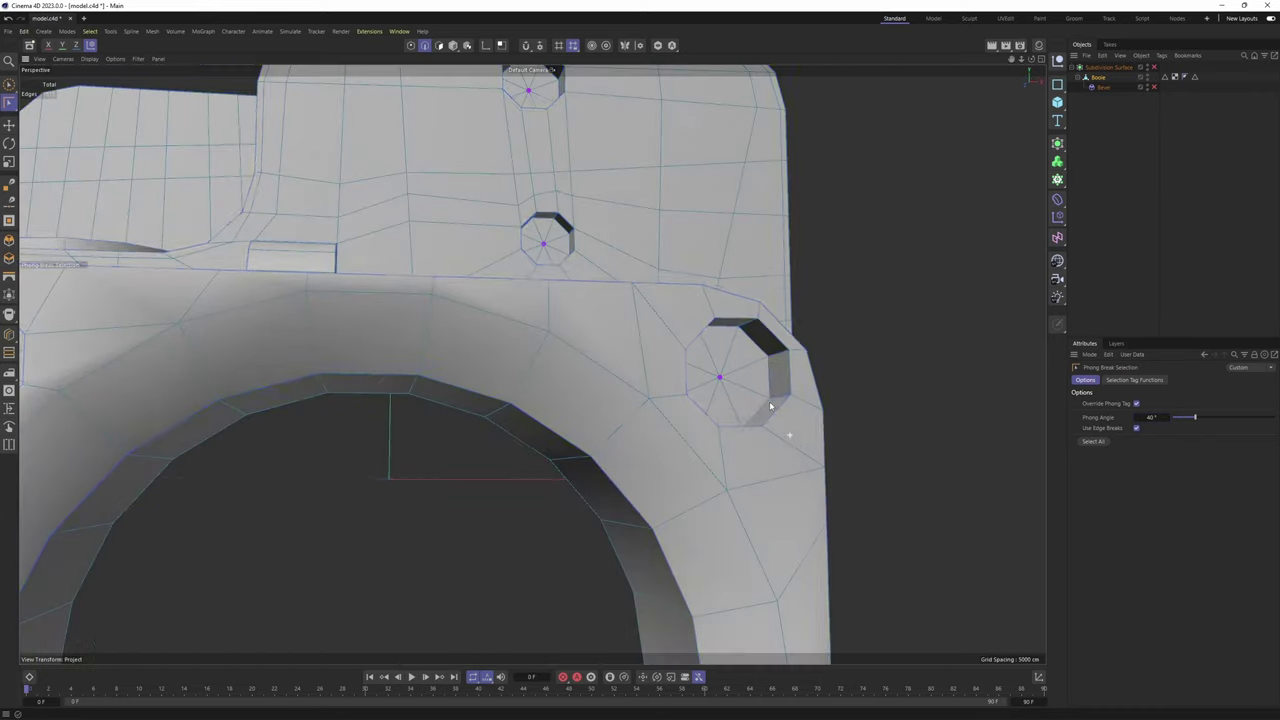
scroll(770, 405, up, 4)
alt+drag(814, 348, 694, 337)
scroll(808, 303, up, 3)
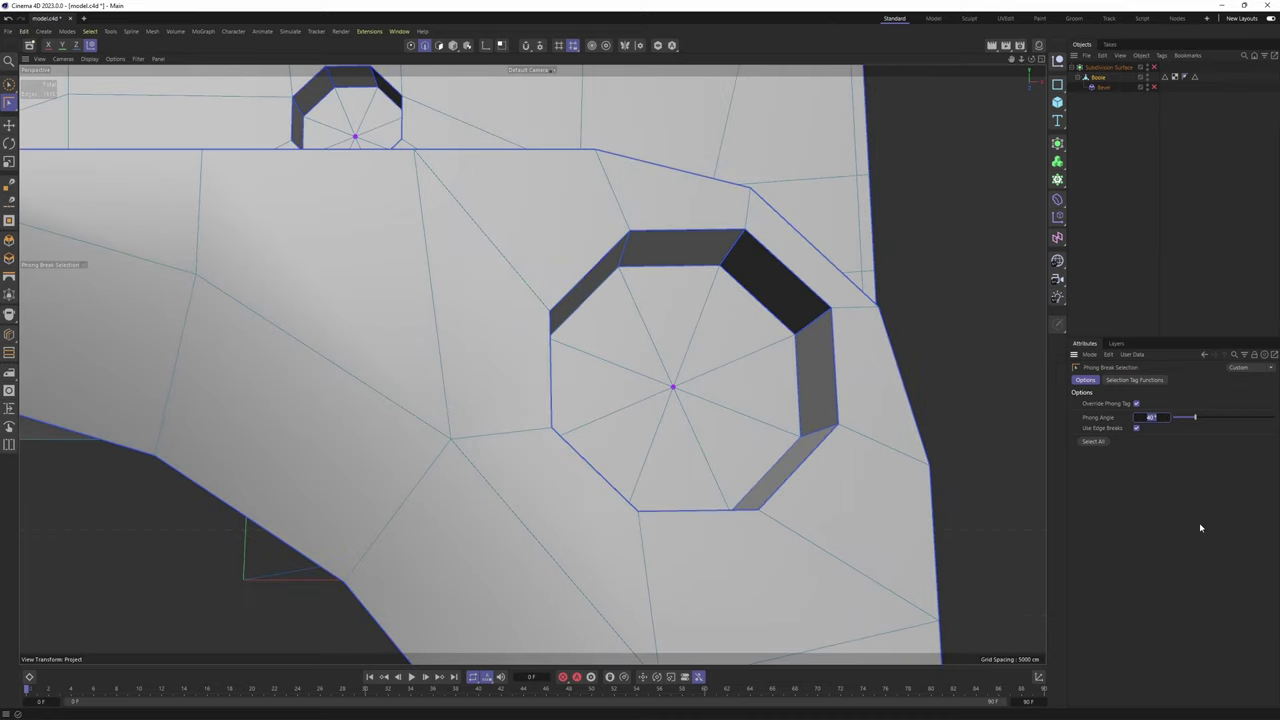
Set the Phong angle to 50° and check the detected edges on the corner holes, lens opening and side dial
text(5)
alt+drag(824, 434, 778, 427)
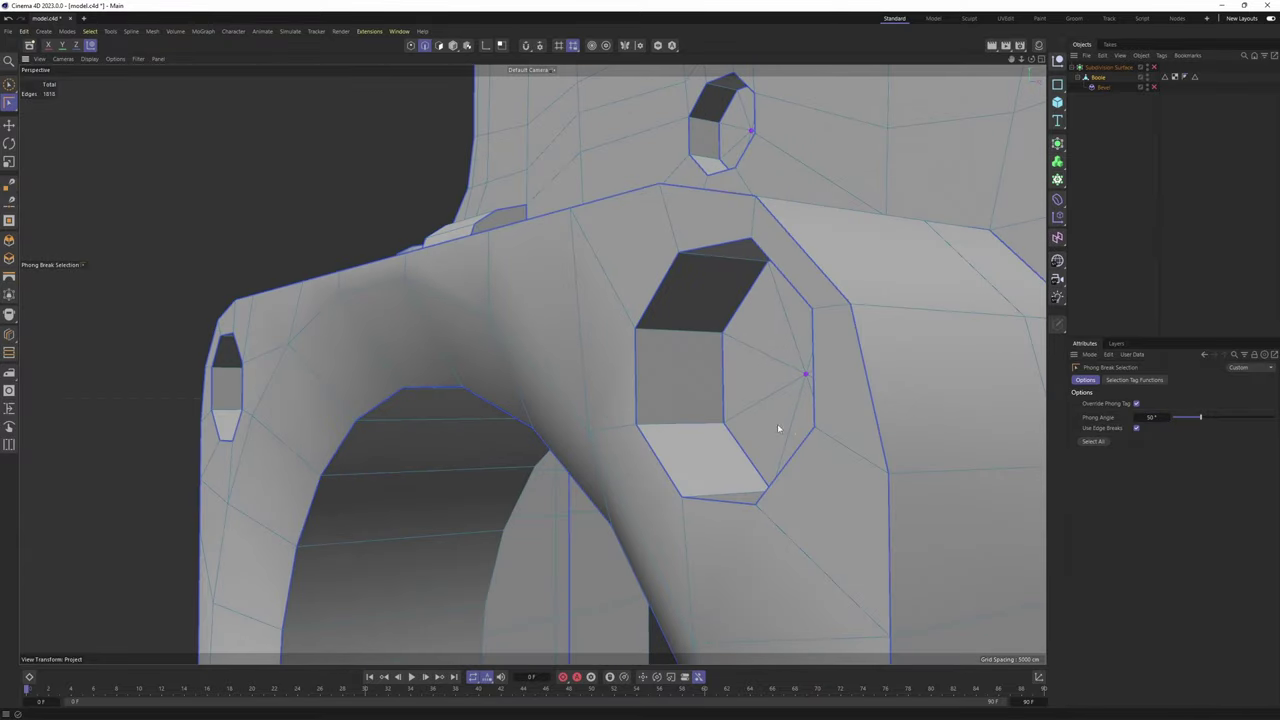
scroll(778, 428, down, 5)
alt+drag(617, 370, 576, 264)
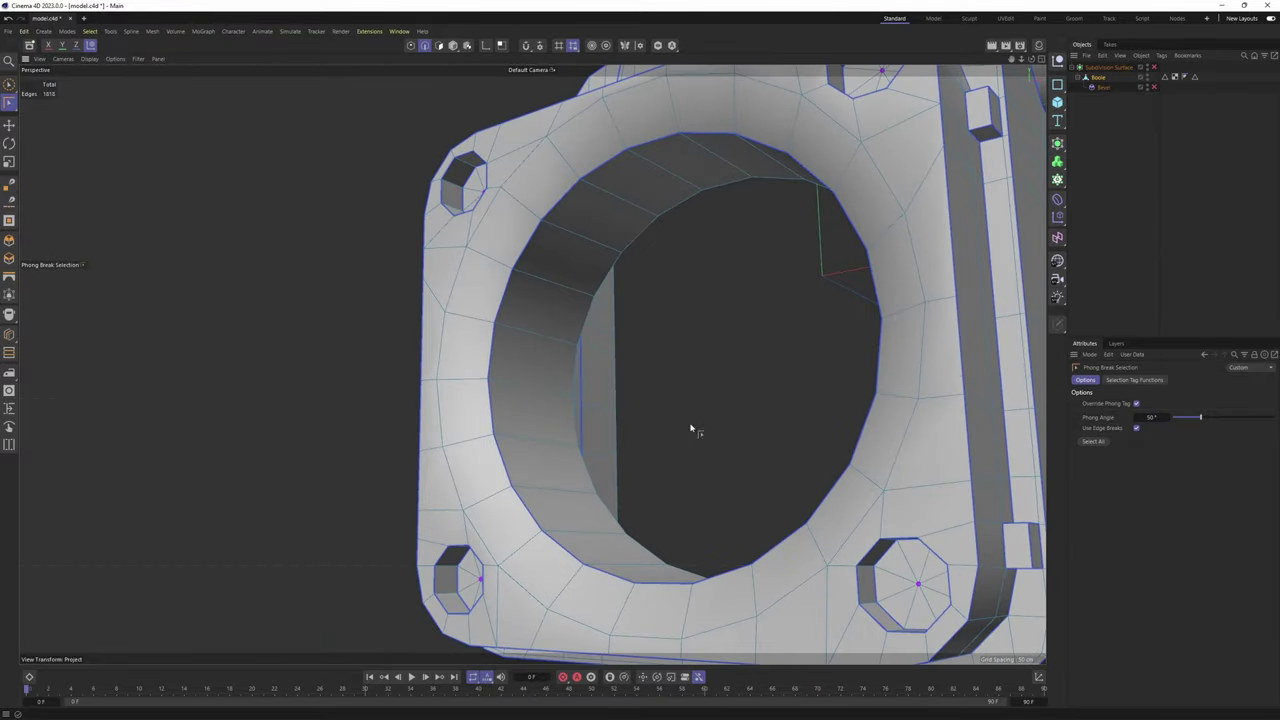
alt+drag(690, 428, 745, 360)
alt+drag(696, 240, 714, 371)
scroll(692, 314, up, 4)
alt+drag(692, 314, 752, 320)
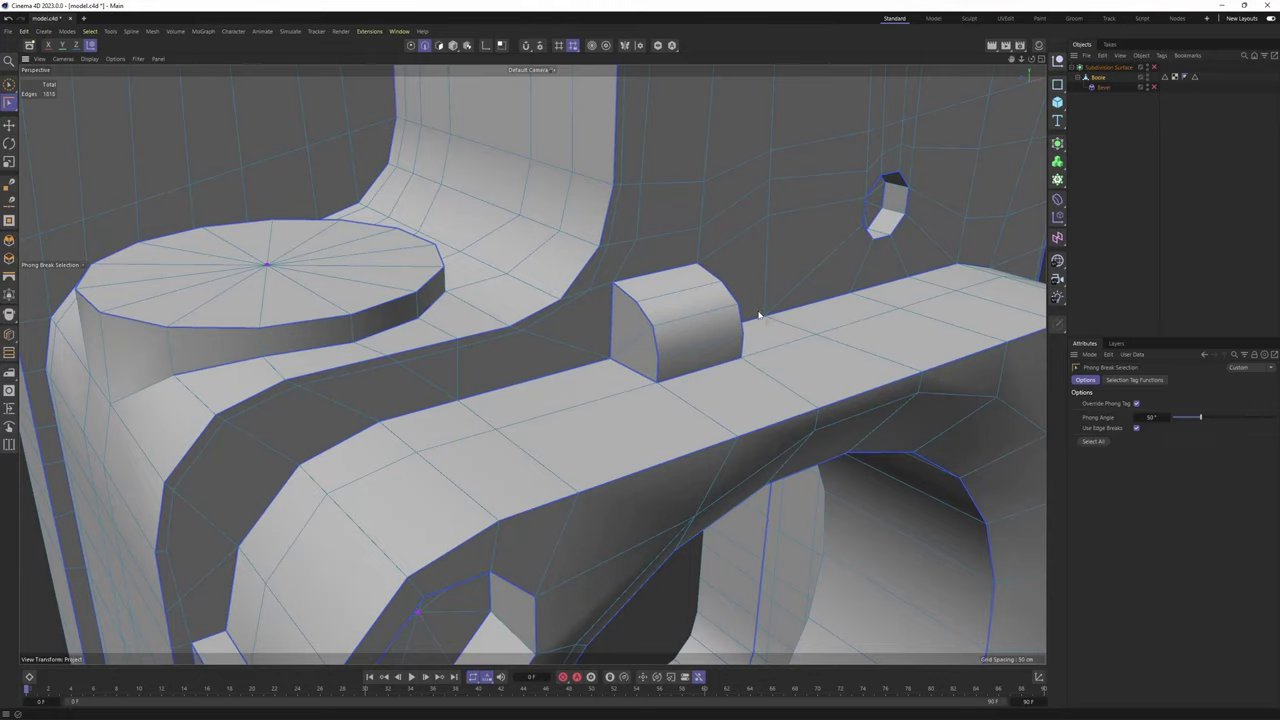
alt+middle_drag(759, 315, 691, 315)
scroll(519, 470, up, 3)
scroll(519, 470, down, 5)
scroll(691, 315, up, 3)
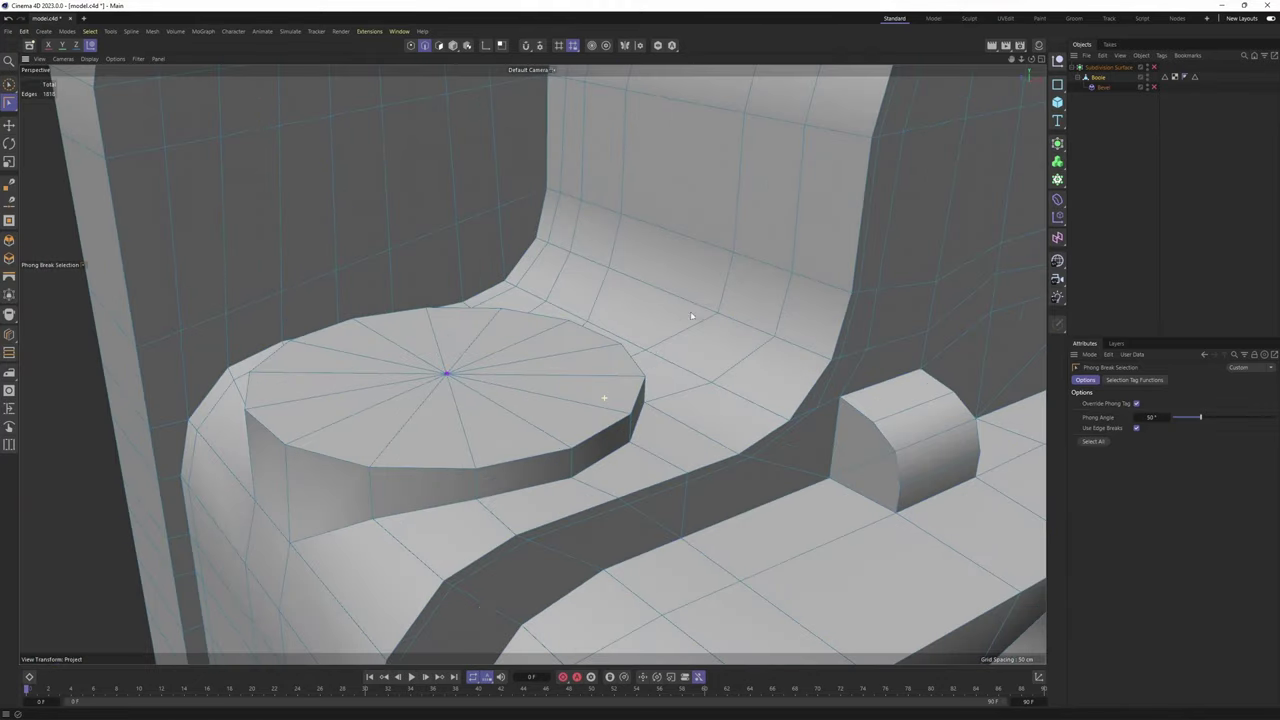
Set the Phong angle to 62° and select all Phong break edges of the camera body
alt+drag(690, 316, 548, 358)
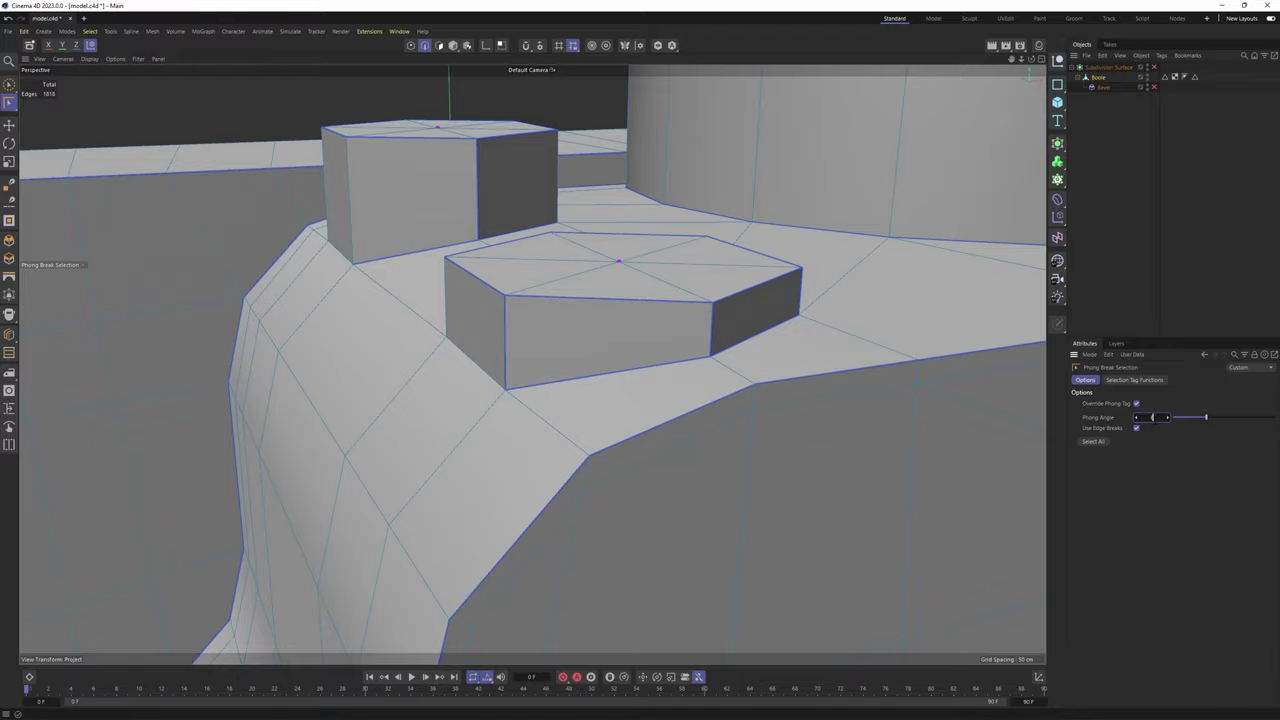
alt+drag(533, 362, 508, 383)
alt+drag(513, 318, 443, 337)
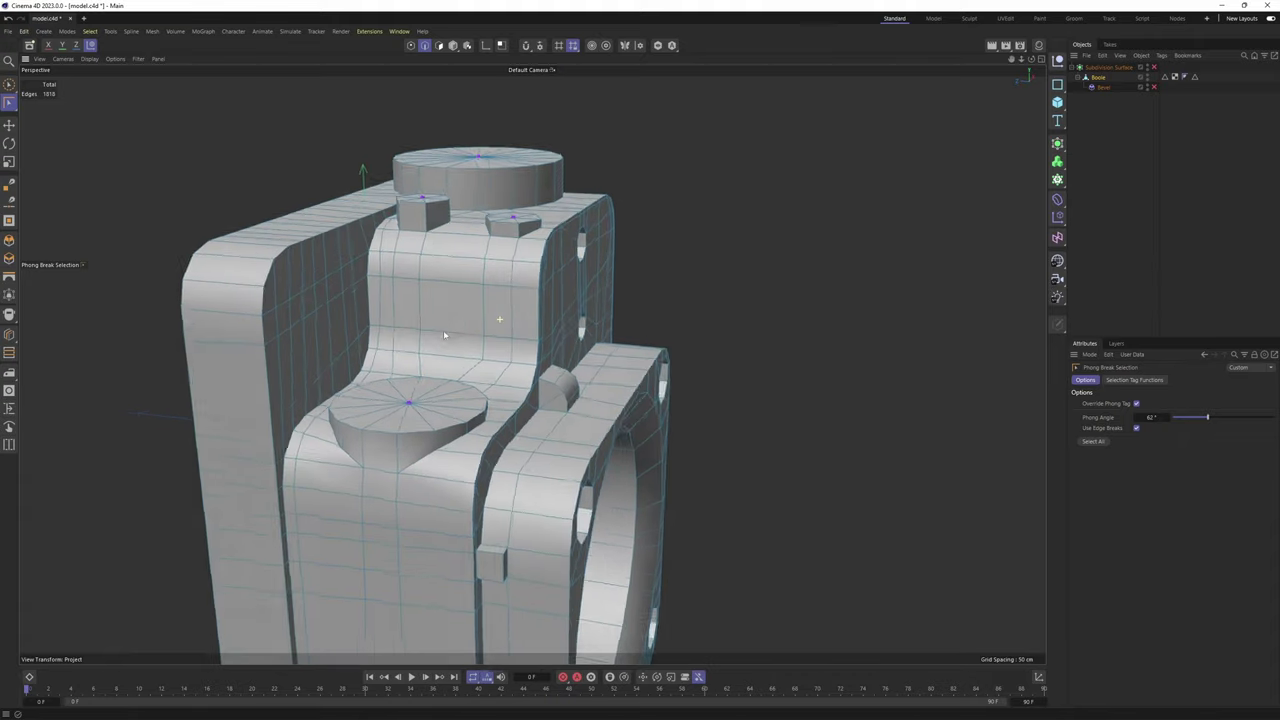
alt+drag(531, 366, 457, 363)
alt+middle_drag(457, 363, 469, 353)
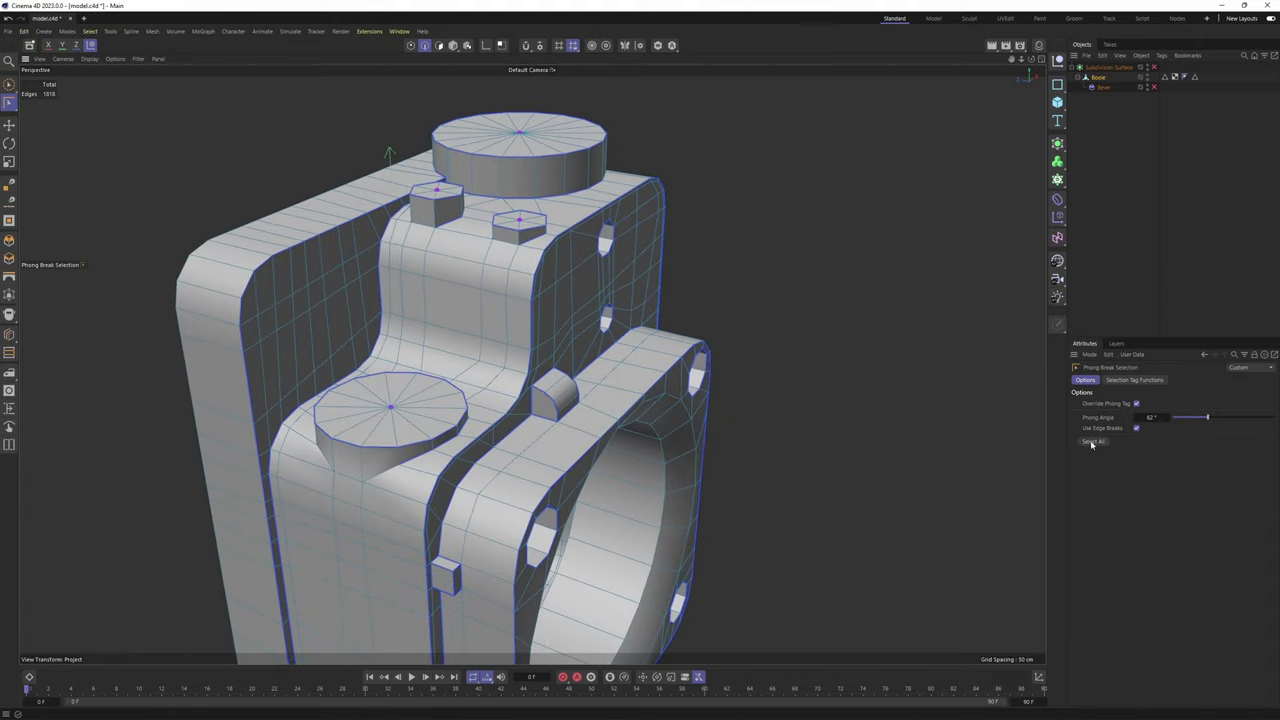
click(1091, 443)
scroll(618, 369, up, 1)
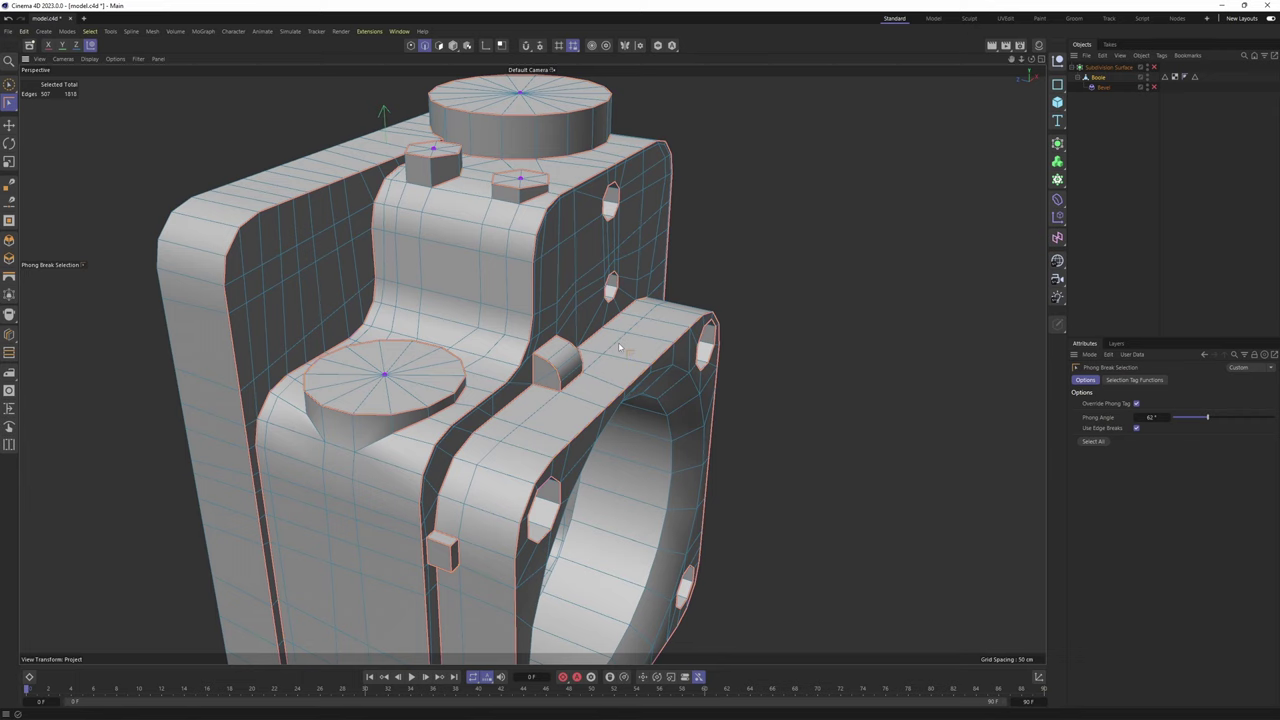
Add the front base edges of both hexagonal buttons to the edge selection
key(e)
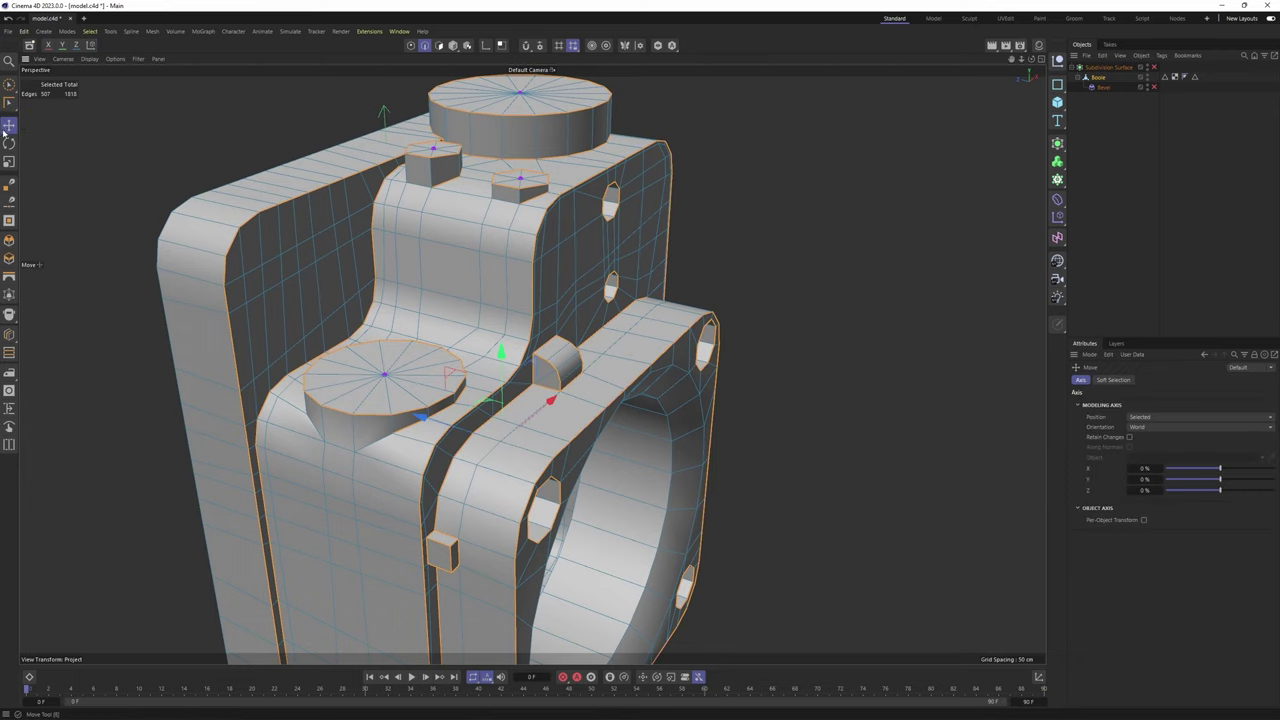
mouse_move(534, 340)
alt+mouse_down()
mouse_move(470, 322)
mouse_move(530, 350)
alt+mouse_up()
scroll(549, 291, up, 5)
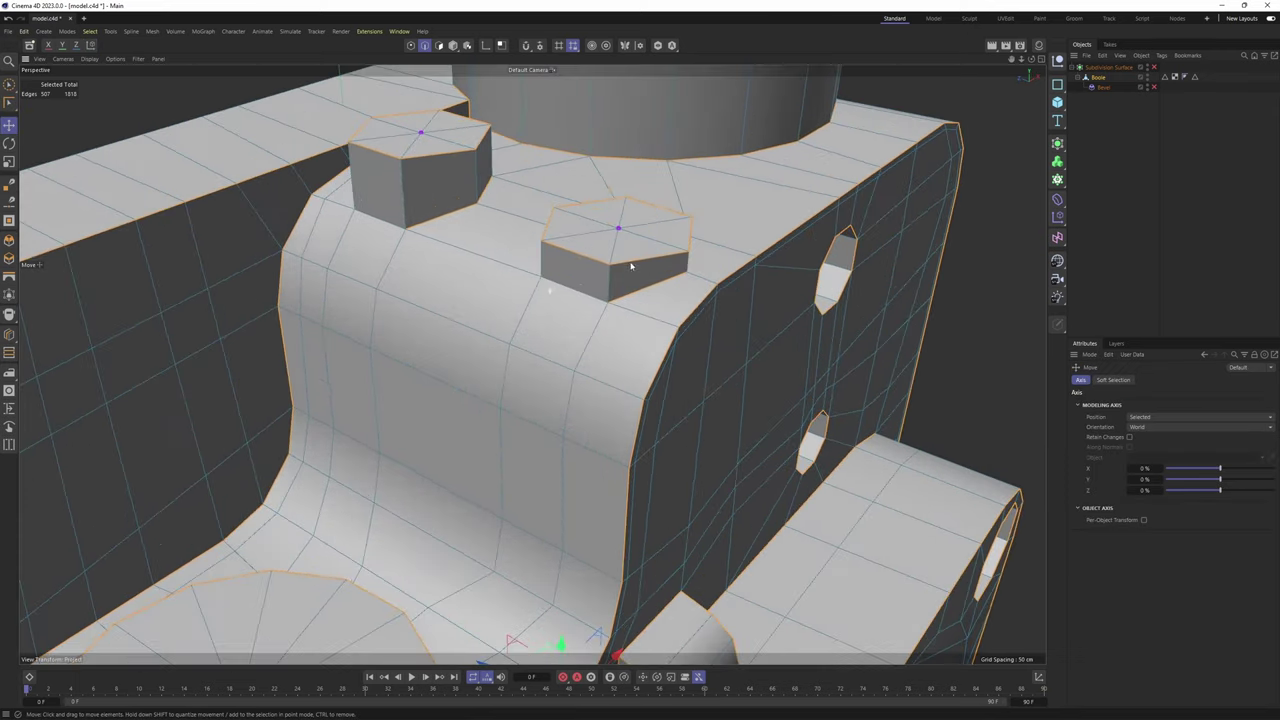
alt+drag(631, 266, 640, 310)
scroll(620, 310, up, 3)
shift+click(575, 377)
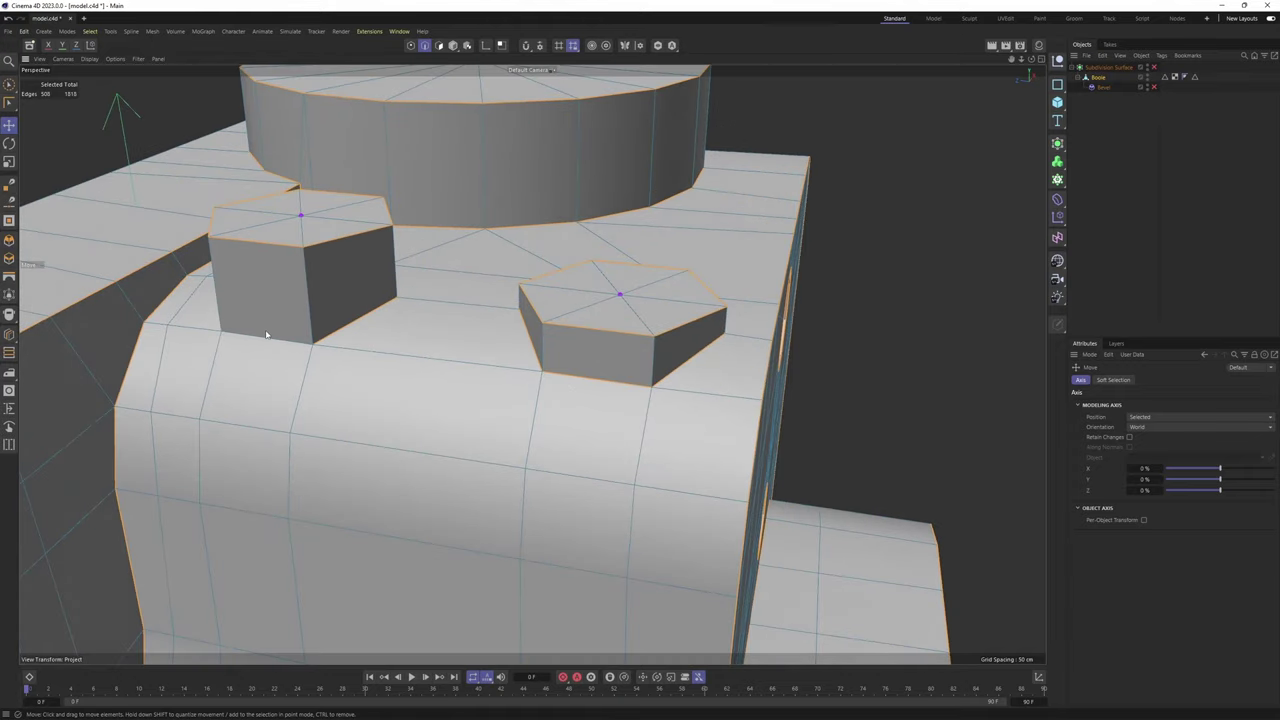
shift+click(266, 335)
alt+middle_drag(340, 349, 460, 337)
alt+drag(460, 337, 560, 332)
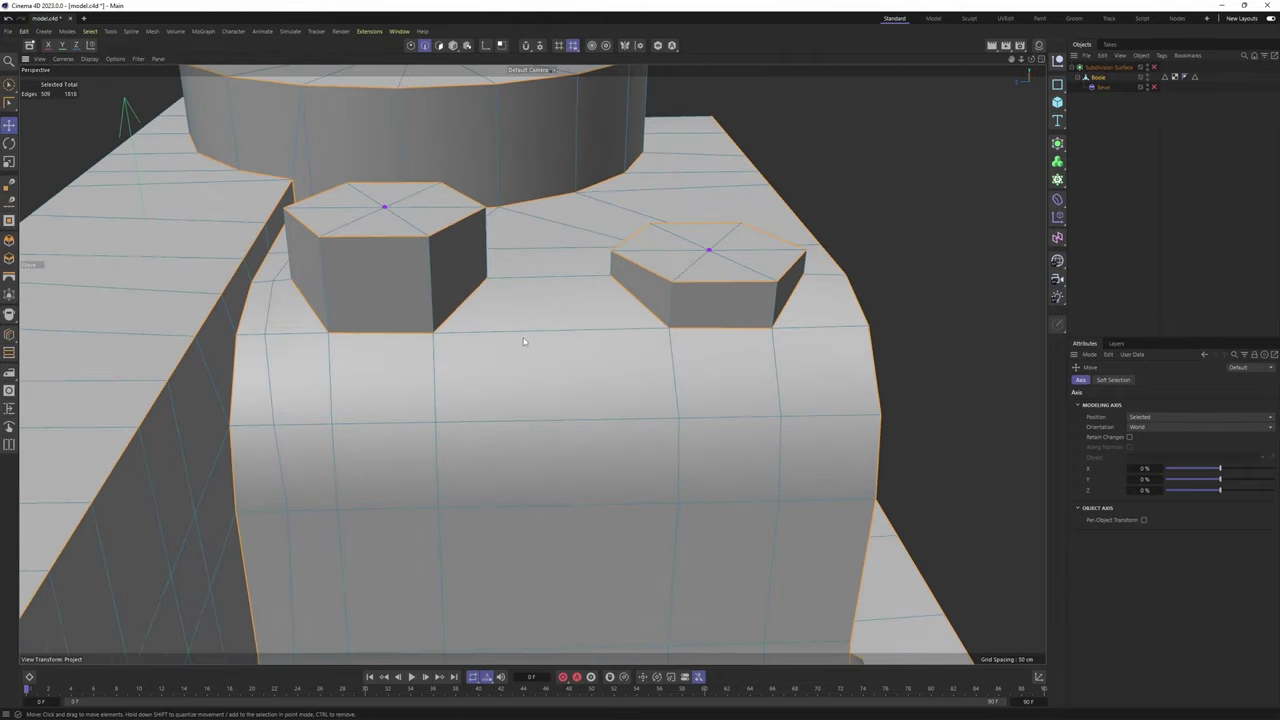
Add the slanted lower edges where the large round dial meets the rounded body to the edge selection
scroll(526, 344, down, 5)
alt+middle_drag(534, 358, 515, 200)
alt+drag(515, 350, 480, 309)
scroll(465, 309, up, 2)
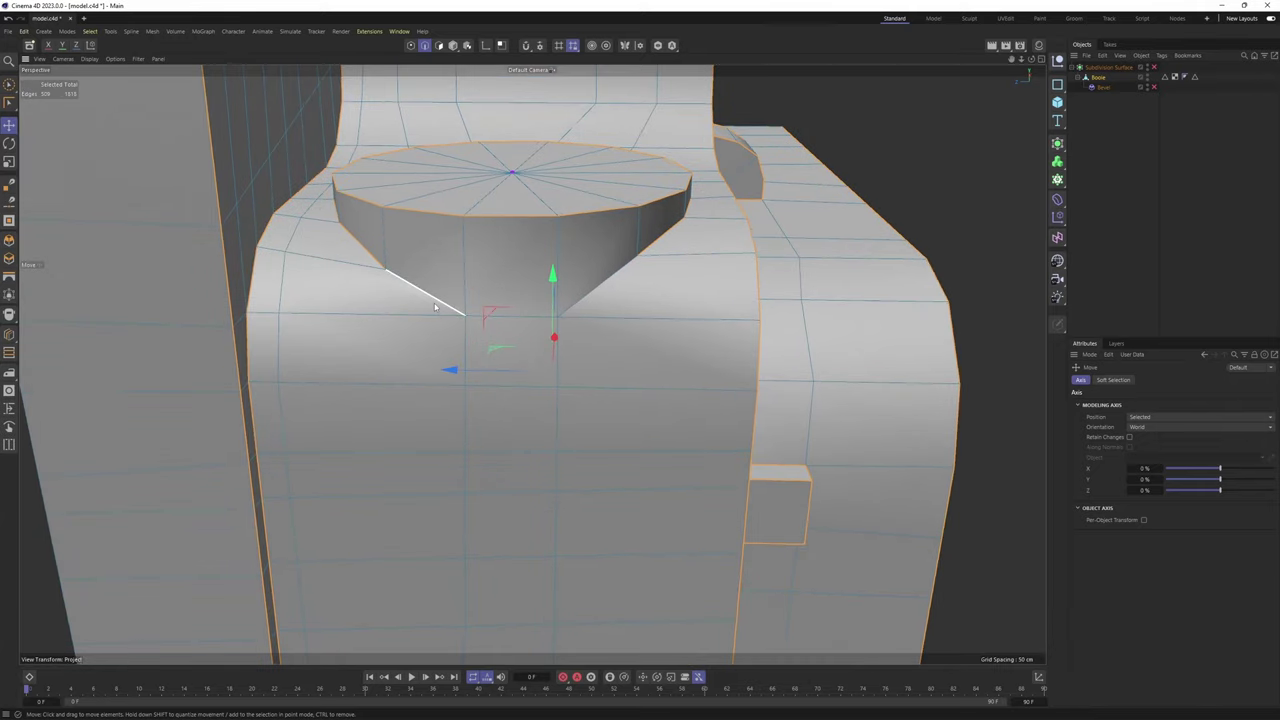
shift+click(600, 297)
scroll(658, 270, down, 4)
alt+drag(629, 334, 489, 337)
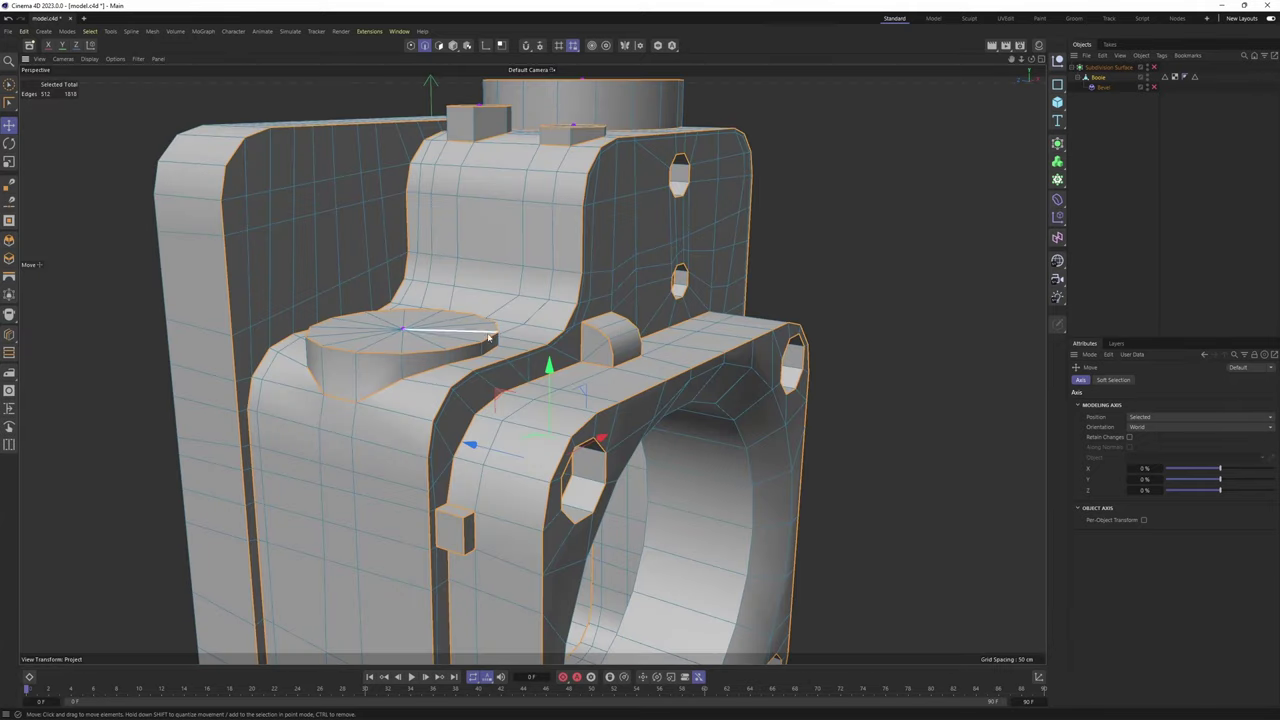
Examine the side holes, front plate, lens opening and corner holes for sharp edges missing from the selection
alt+drag(616, 222, 530, 266)
scroll(574, 243, up, 3)
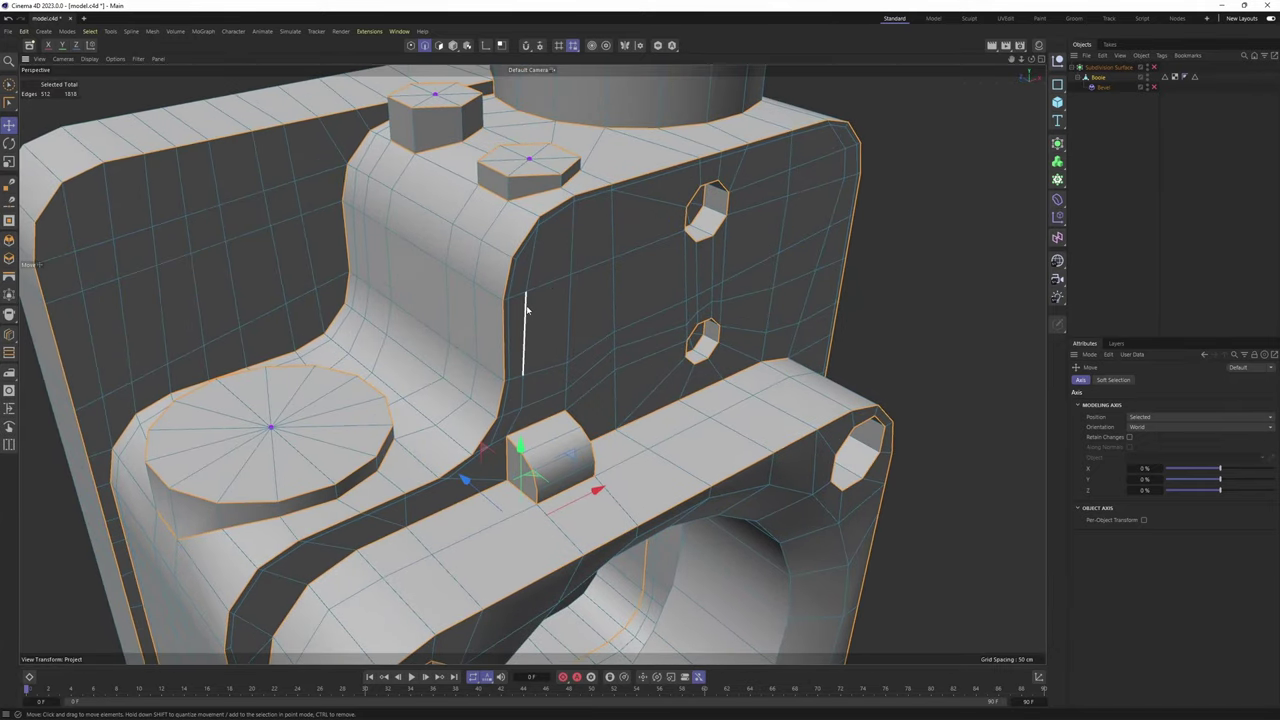
scroll(526, 309, down, 4)
alt+middle_drag(490, 440, 528, 277)
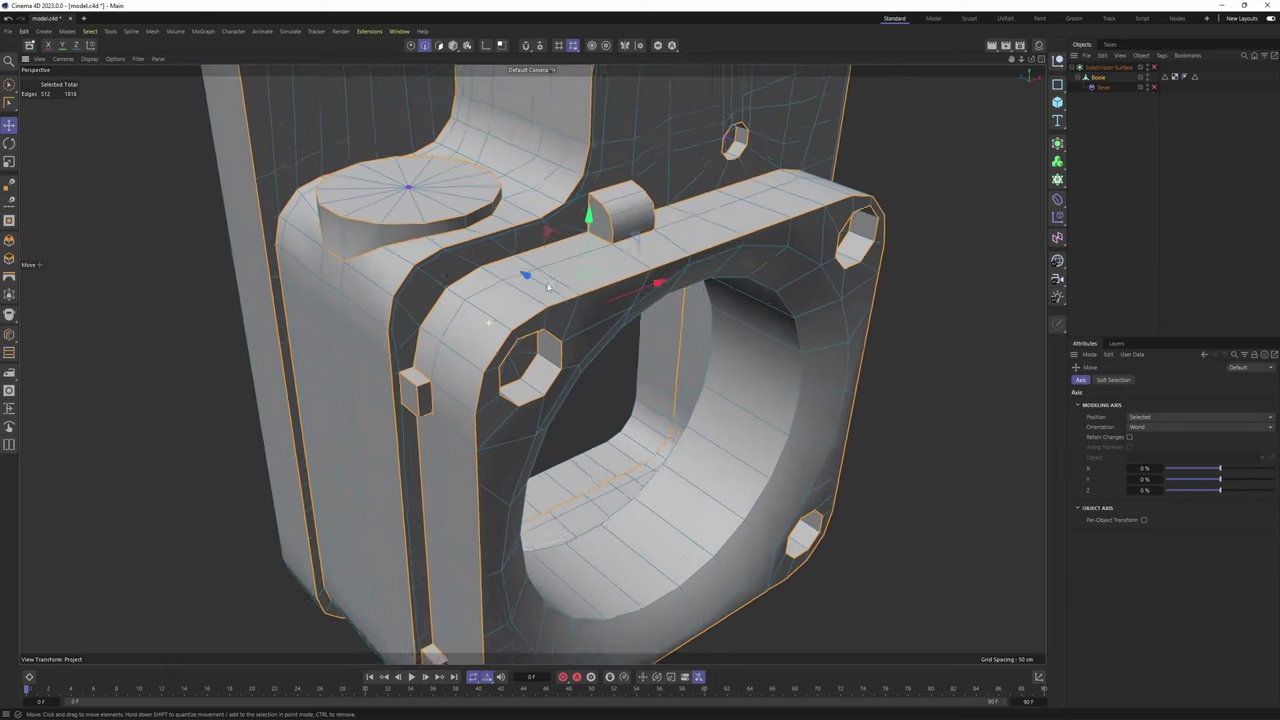
alt+drag(490, 320, 537, 229)
scroll(535, 280, down, 2)
alt+middle_drag(533, 364, 531, 221)
alt+drag(486, 377, 469, 277)
scroll(521, 387, up, 3)
alt+drag(409, 380, 468, 391)
alt+middle_drag(775, 419, 532, 366)
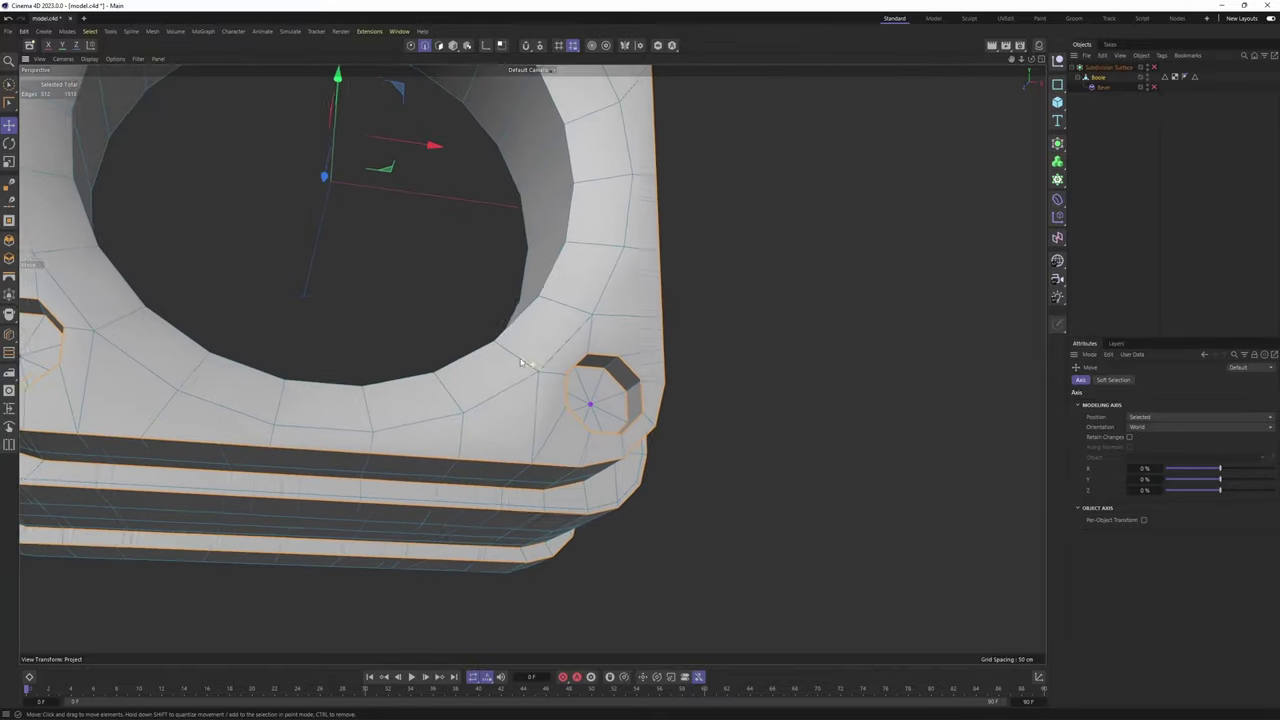
alt+drag(532, 366, 505, 500)
scroll(532, 365, up, 3)
scroll(530, 388, down, 3)
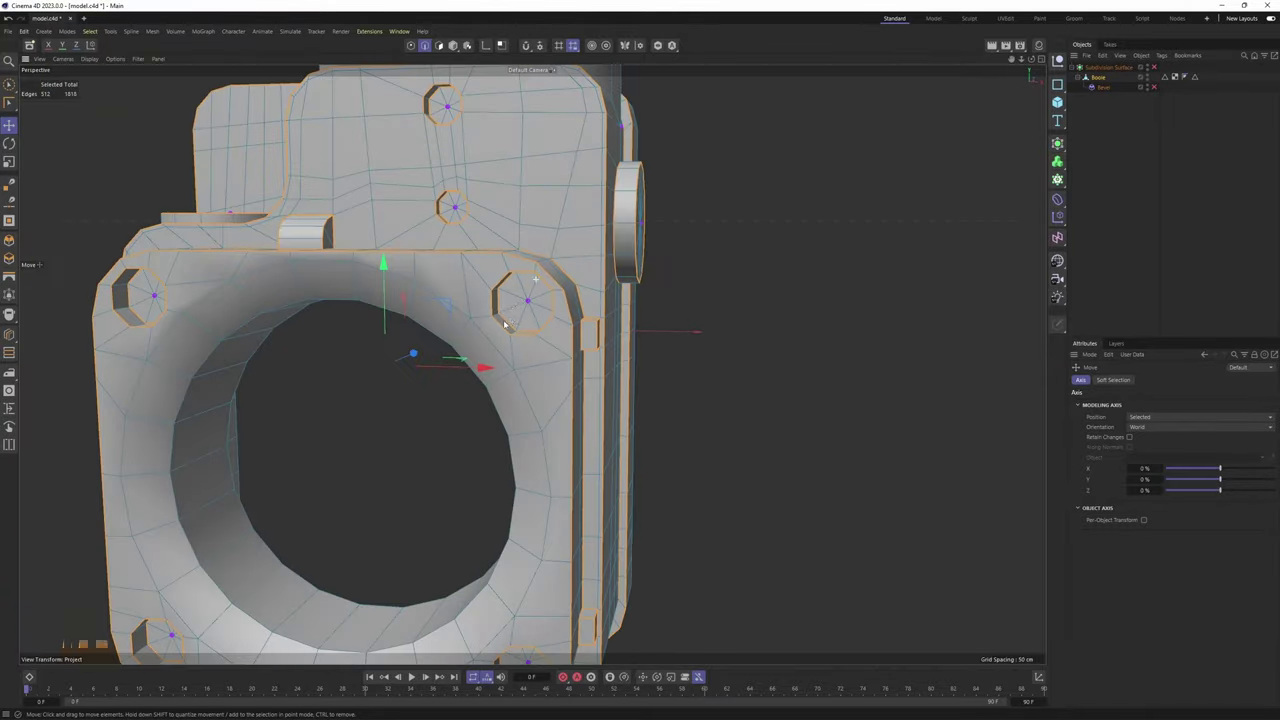
scroll(530, 270, up, 3)
scroll(586, 346, down, 3)
Add the full edge loop of the lens opening's front rim to the selection
alt+drag(597, 264, 550, 249)
shift+double_click(436, 305)
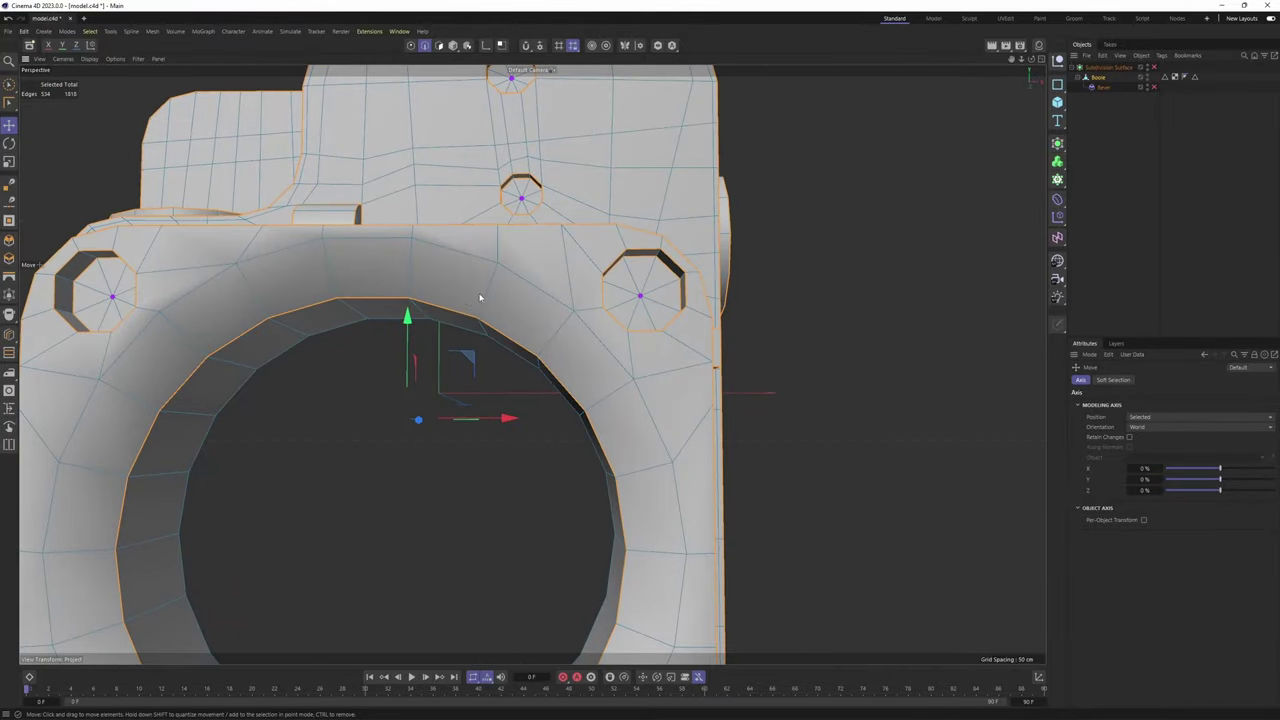
alt+middle_drag(420, 311, 534, 234)
scroll(534, 234, down, 1)
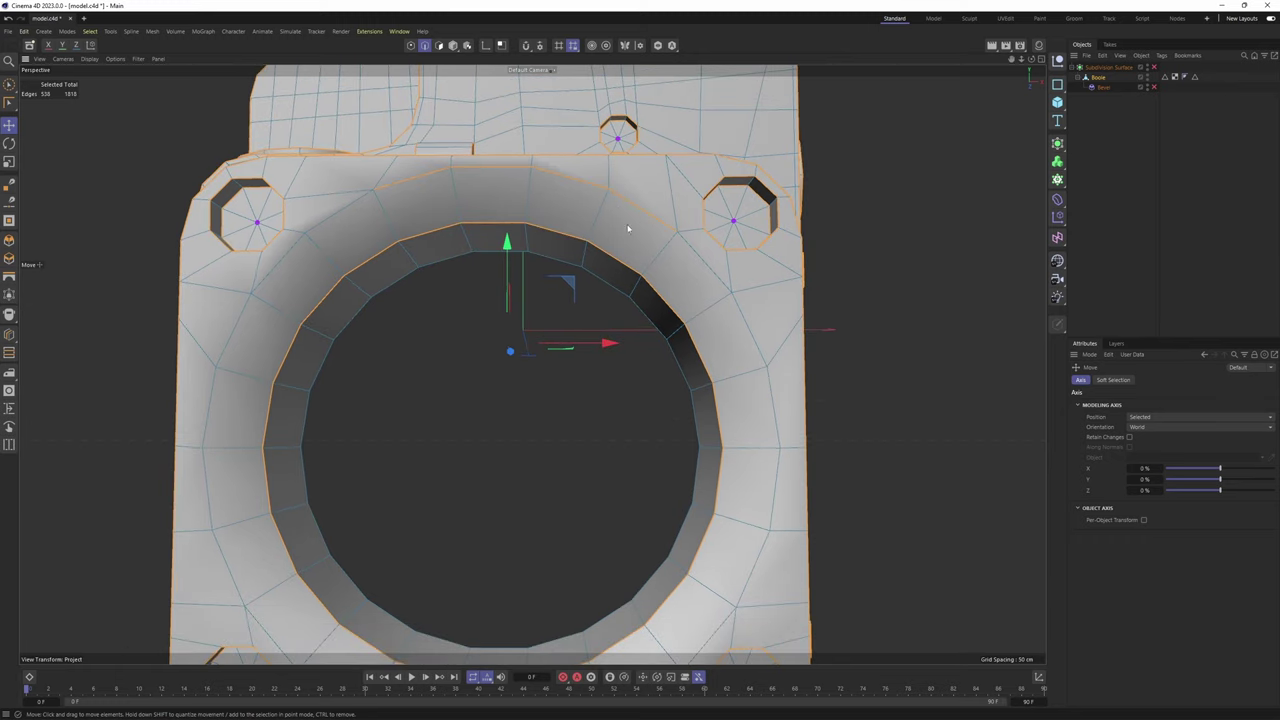
Add the complete outer edge loop surrounding the lens opening on the front plate to the edge selection
alt+middle_drag(628, 229, 690, 191)
shift+click(406, 185)
shift+click(341, 227)
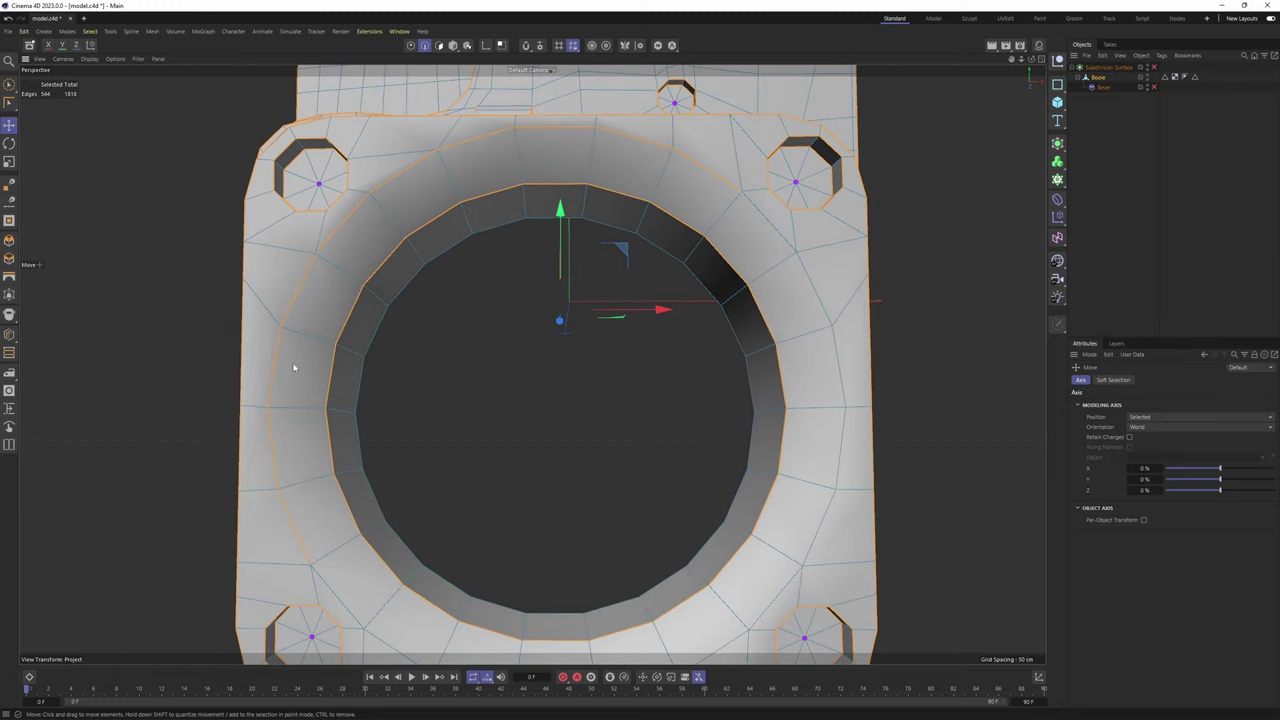
alt+middle_drag(316, 506, 303, 398)
alt+drag(303, 398, 342, 446)
alt+drag(545, 401, 585, 427)
scroll(585, 427, down, 1)
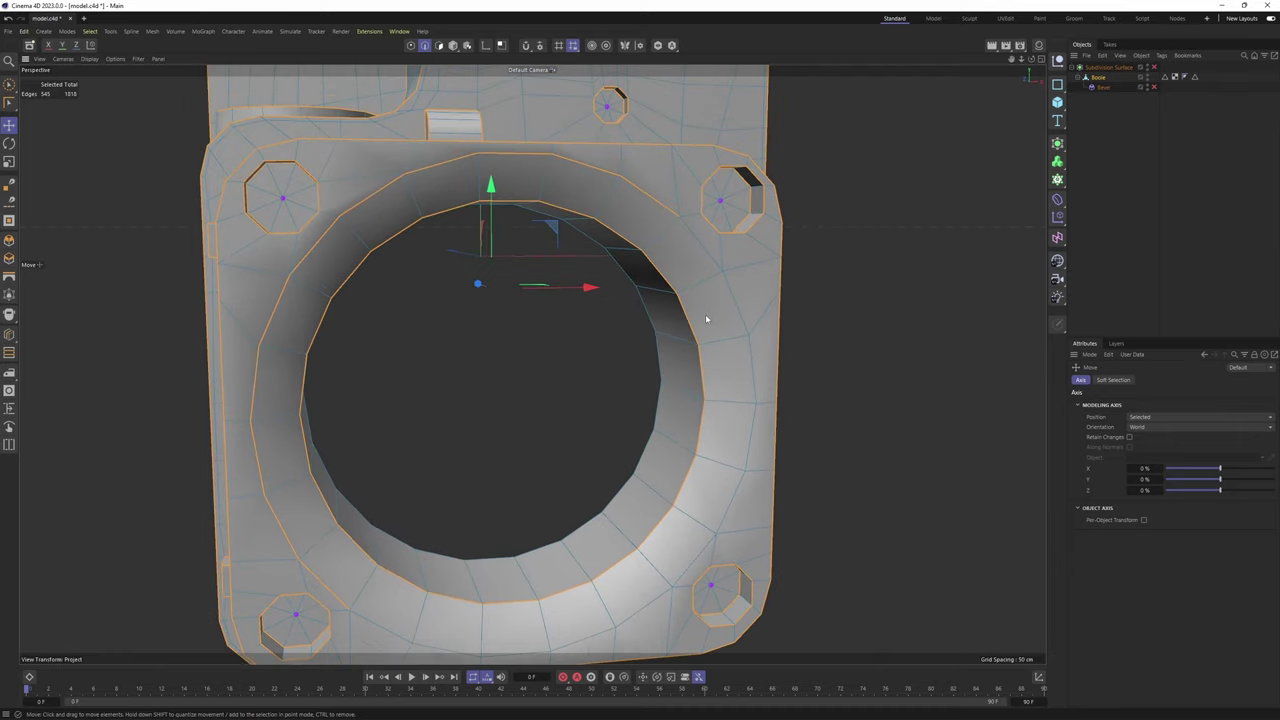
key(u)
key(l)
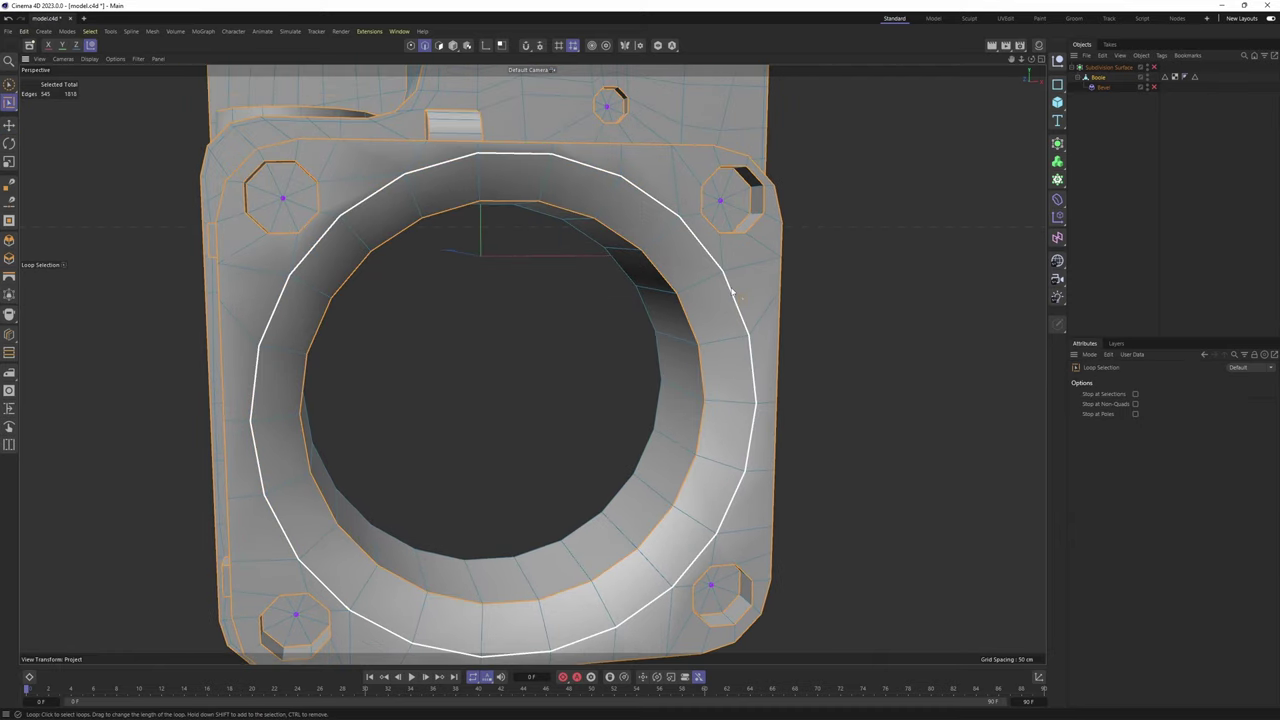
shift+click(733, 293)
Add the missing edges at the lower tip of the large dial's side recess to the edge selection
alt+drag(740, 297, 606, 334)
alt+middle_drag(606, 334, 617, 414)
alt+drag(609, 372, 439, 324)
alt+drag(735, 385, 600, 366)
scroll(600, 366, up, 2)
key(e)
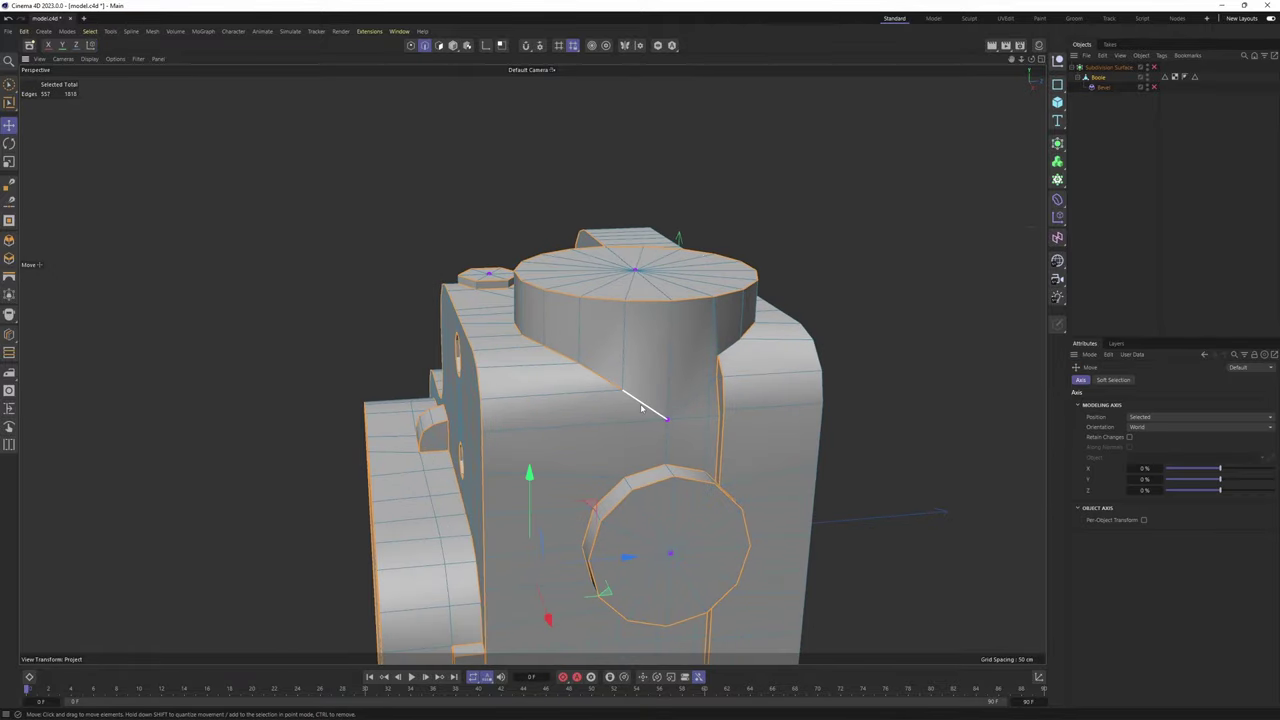
shift+click(684, 406)
scroll(706, 378, up, 4)
shift+click(720, 391)
alt+drag(774, 329, 691, 361)
alt+drag(818, 292, 730, 300)
Store the current edge selection of the camera body as a new selection tag
scroll(600, 318, down, 5)
alt+drag(571, 318, 403, 296)
scroll(403, 296, down, 4)
alt+middle_drag(403, 296, 368, 230)
click(90, 31)
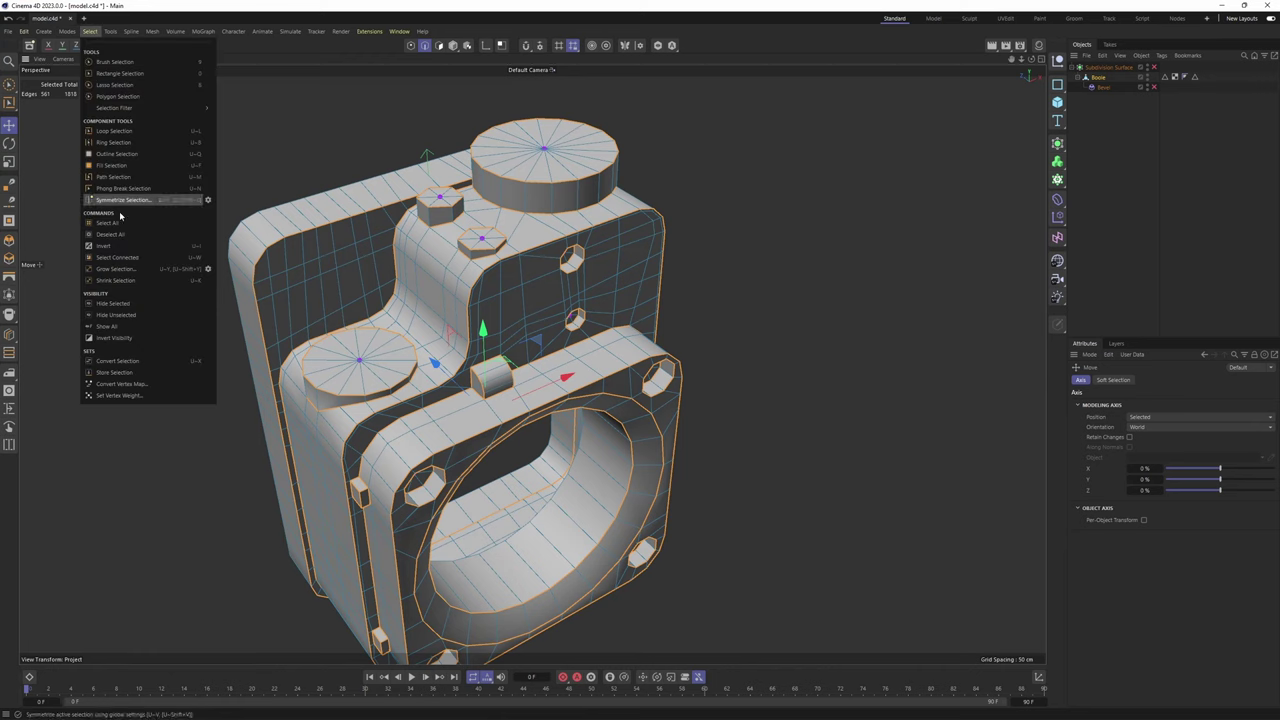
click(116, 374)
Delete the two older selection tags from the camera body, keeping only the newly stored one
alt+middle_drag(528, 300, 500, 320)
alt+right_drag(506, 320, 603, 305)
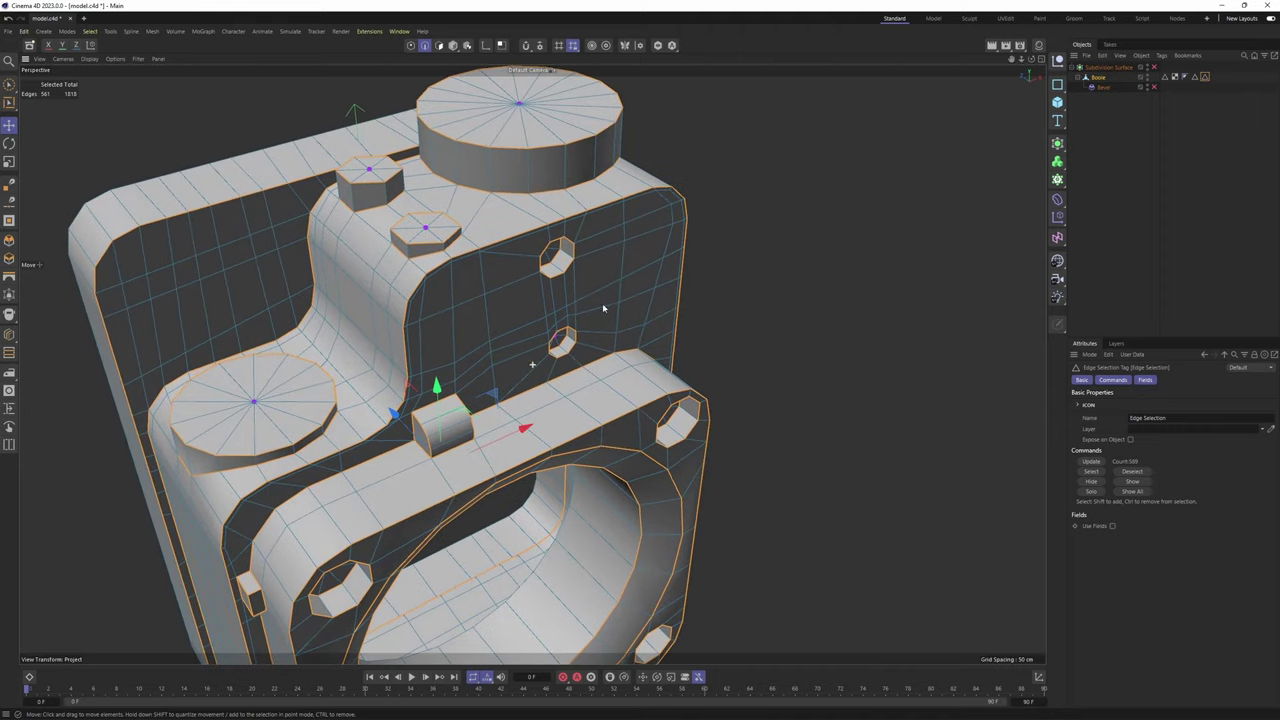
alt+middle_drag(588, 265, 586, 300)
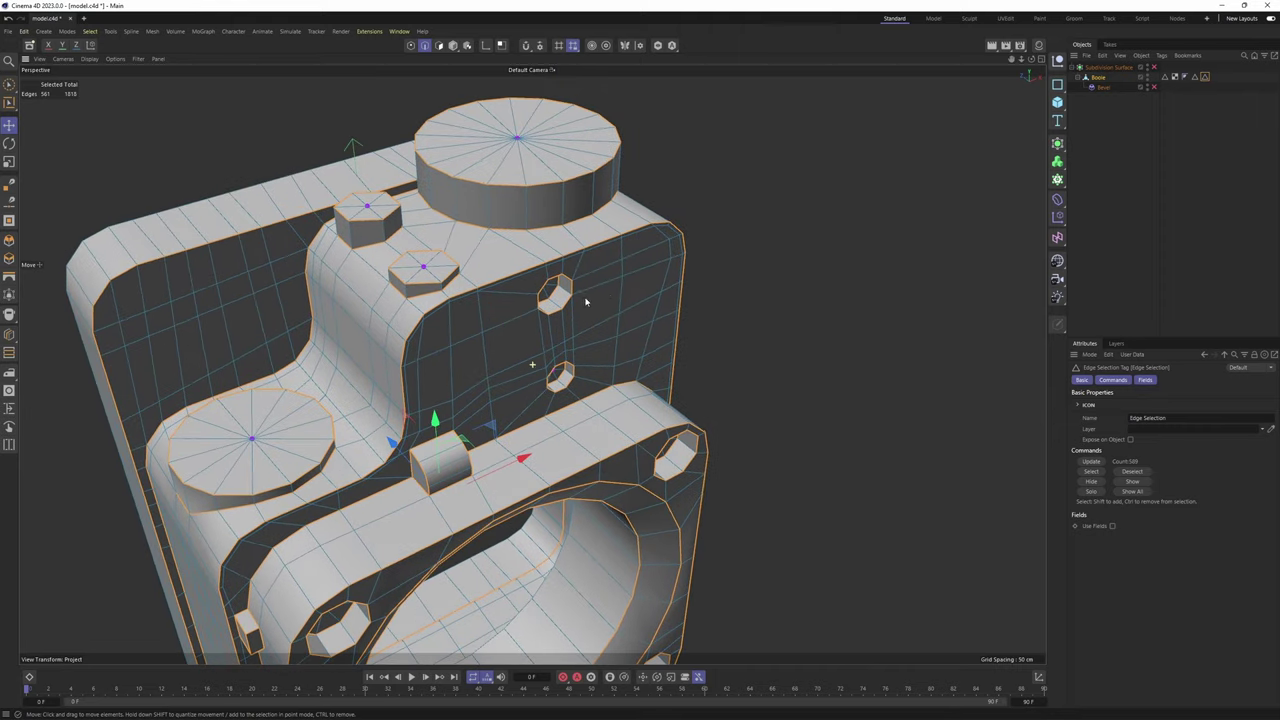
alt+right_drag(586, 300, 638, 283)
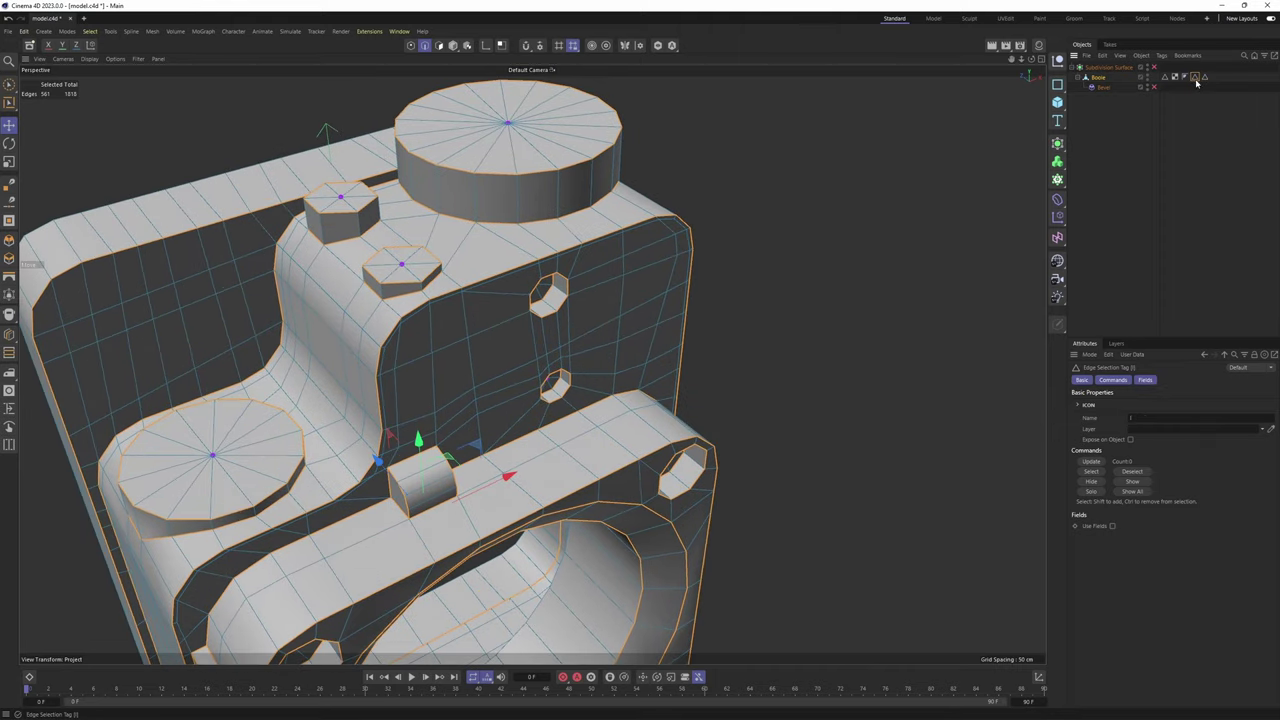
key(Delete)
click(1165, 79)
key(Delete)
Rename the remaining edge selection tag to "bevel"
click(1187, 79)
drag(1174, 418, 1045, 421)
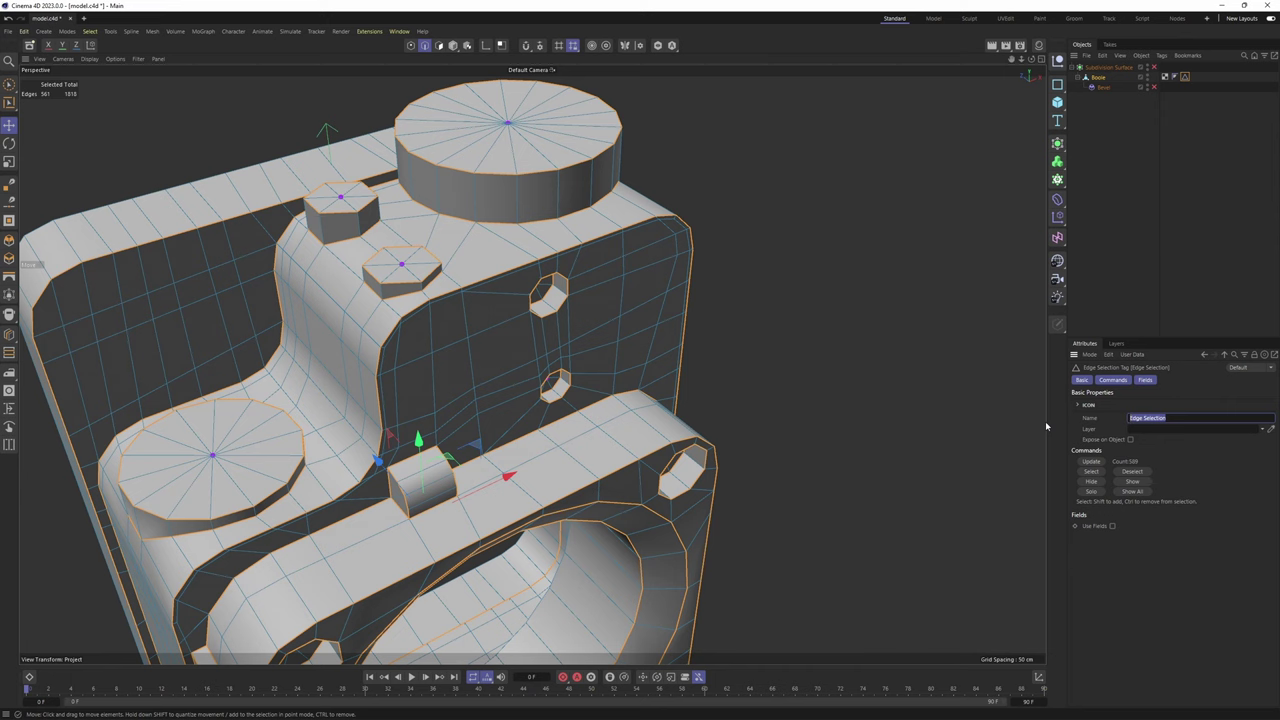
text(bevel)
key(Return)
Assign the "bevel" edge selection to the Bevel deformer and enable the deformer
click(1179, 88)
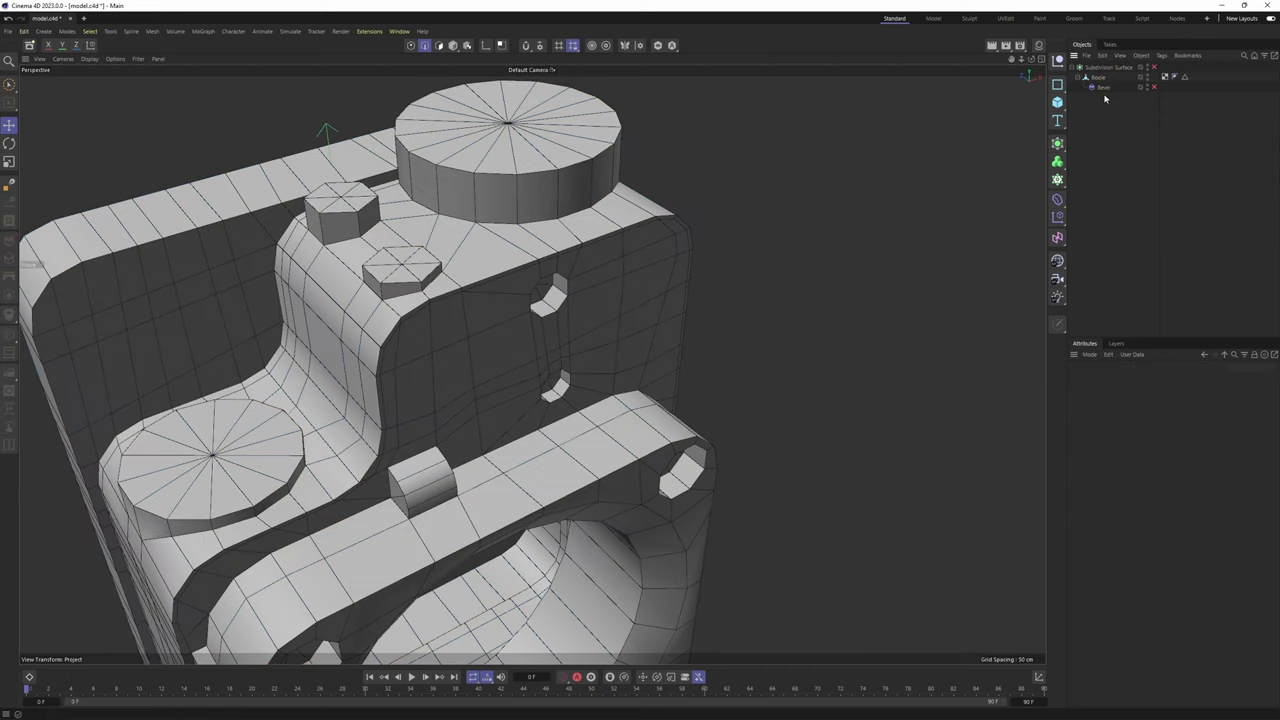
click(1103, 88)
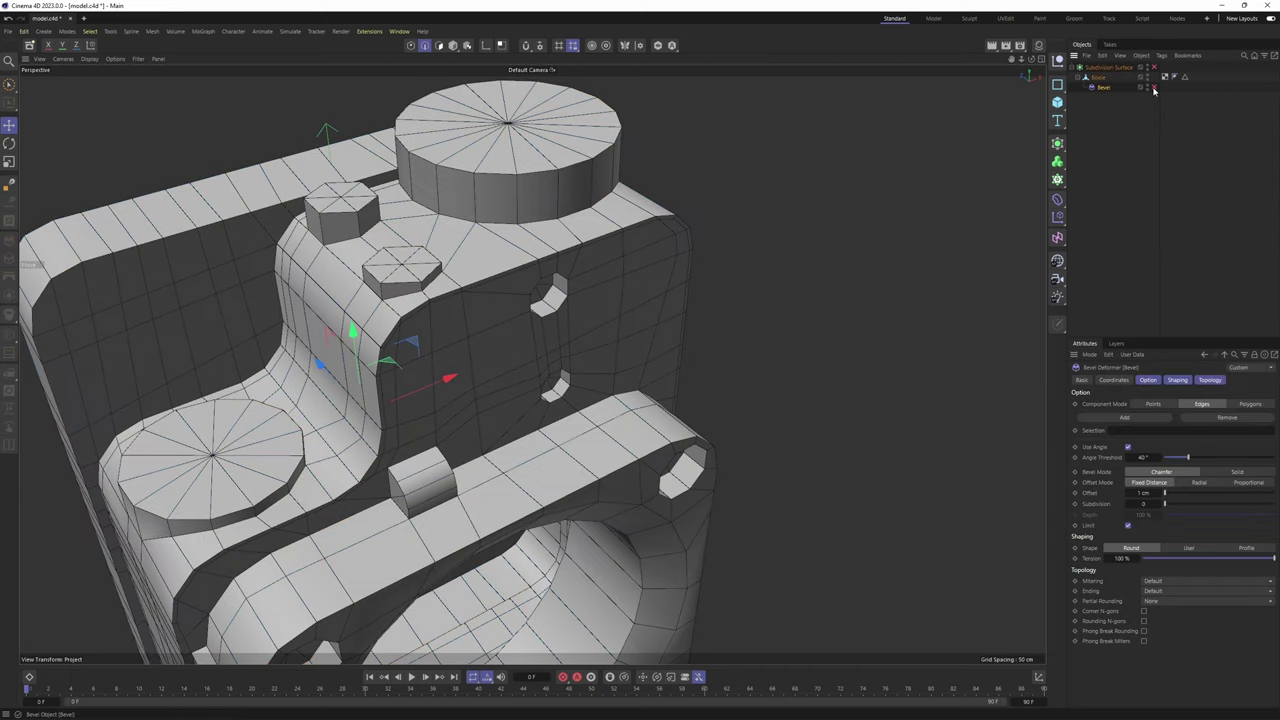
click(1154, 88)
alt+middle_drag(656, 283, 712, 238)
alt+right_drag(712, 238, 790, 232)
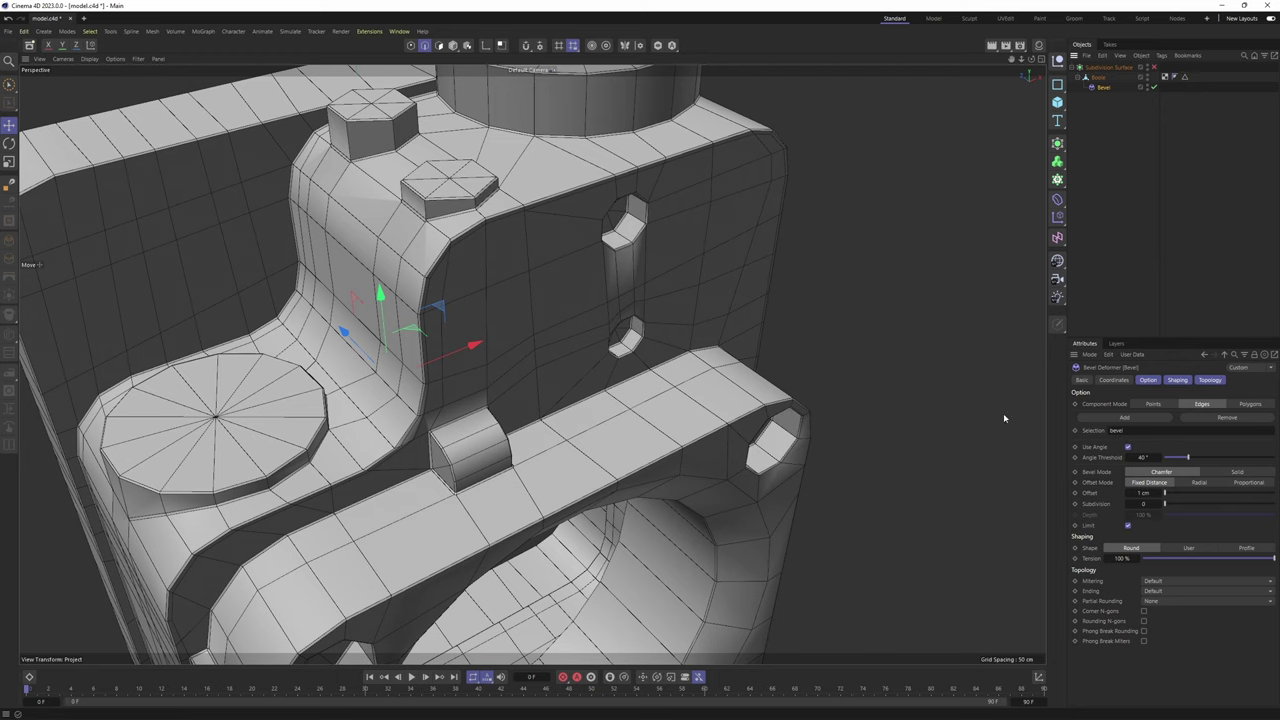
alt+middle_drag(1003, 413, 1075, 342)
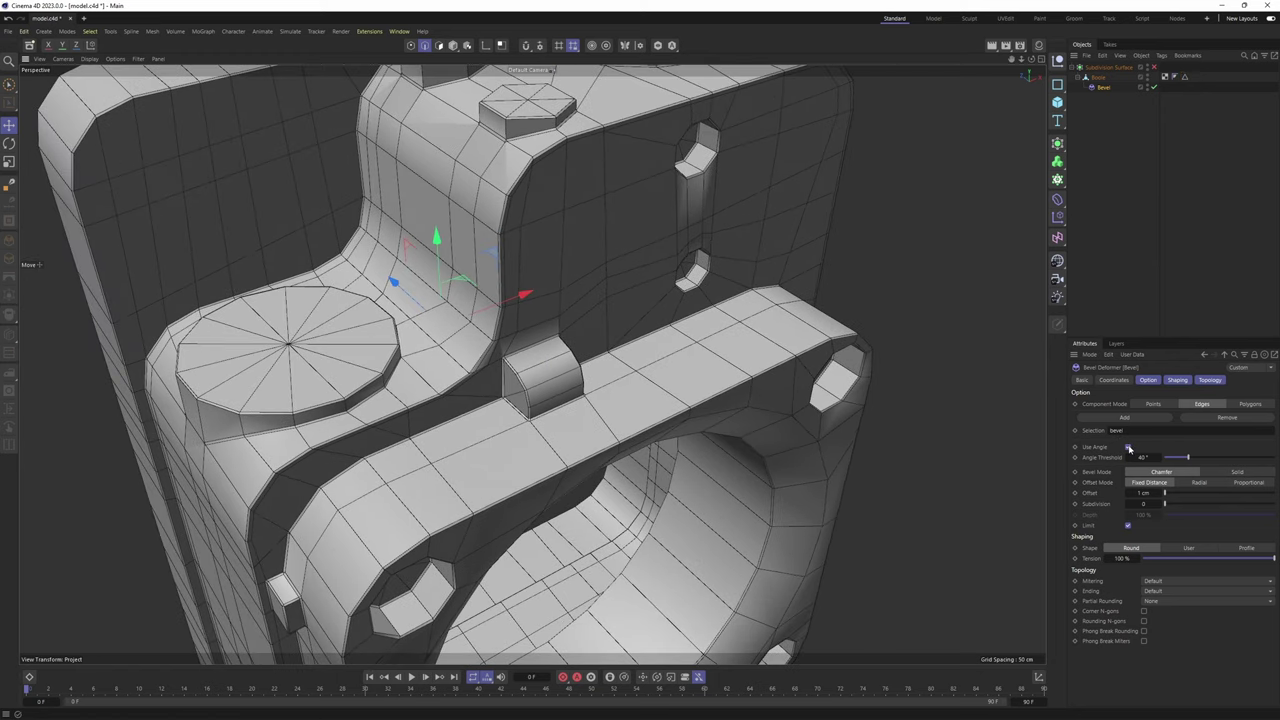
Turn off Use Angle on the Bevel deformer so only the stored edges are bevelled
click(1129, 448)
alt+drag(909, 246, 911, 252)
alt+right_drag(655, 245, 715, 235)
alt+middle_drag(715, 235, 738, 361)
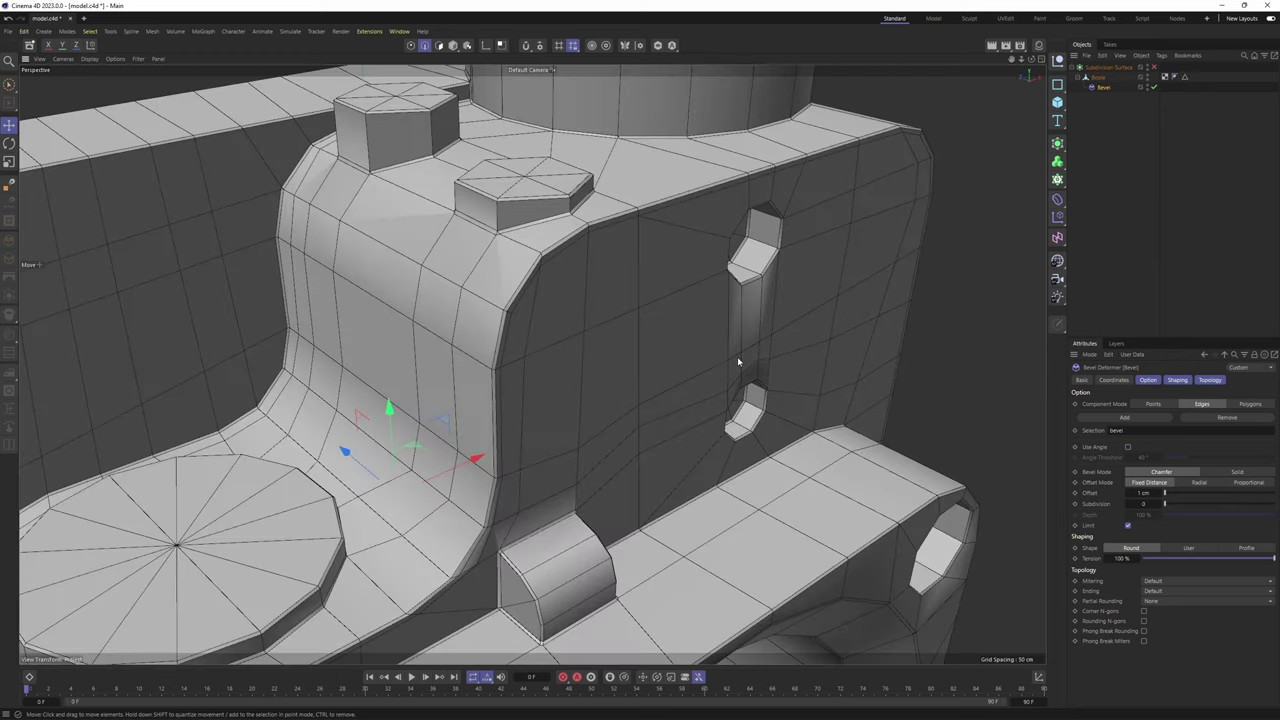
alt+right_drag(807, 248, 660, 250)
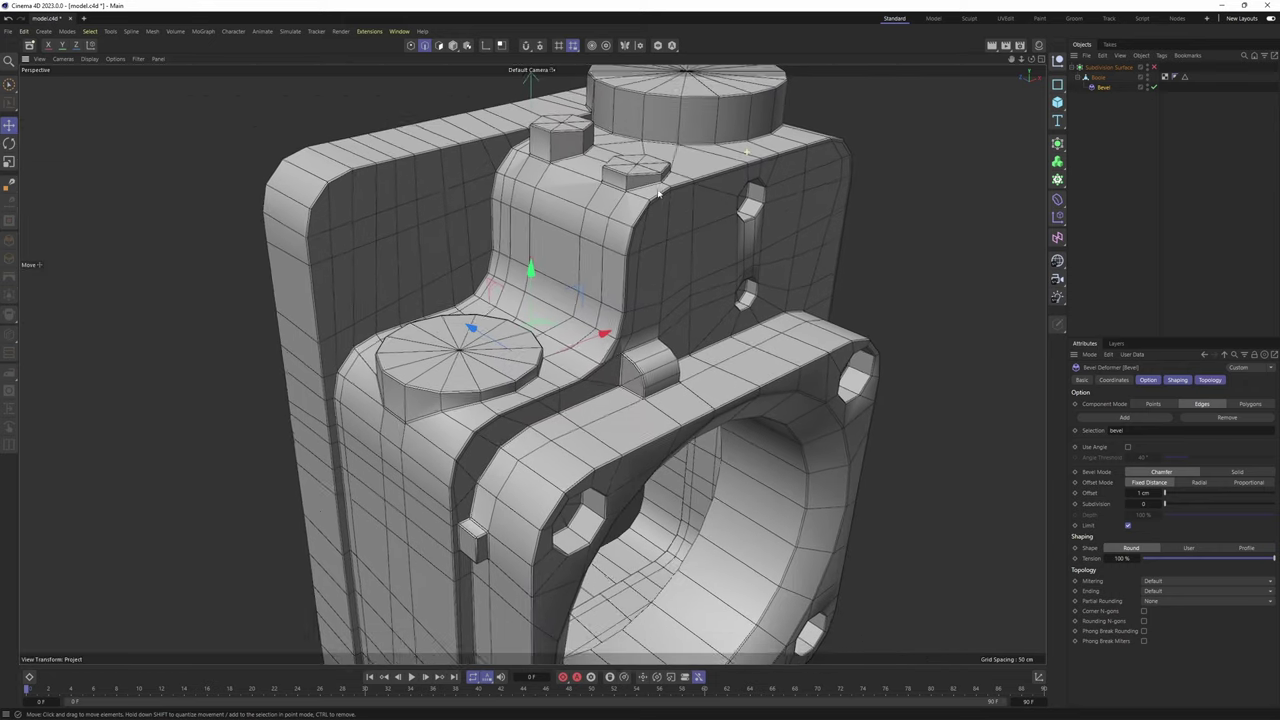
Set the Bevel deformer's offset to 2 cm
alt+drag(660, 250, 610, 205)
alt+right_drag(610, 205, 740, 205)
double_click(1143, 493)
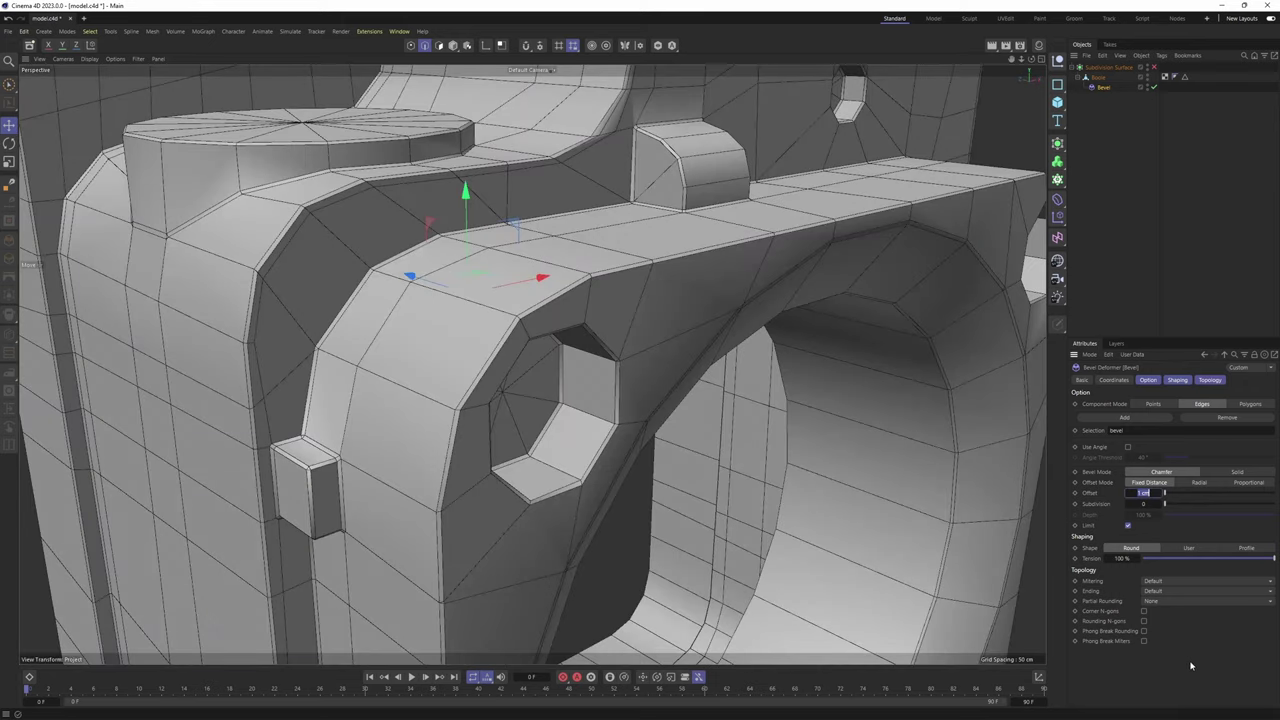
text(2)
key(Return)
alt+right_drag(590, 405, 531, 414)
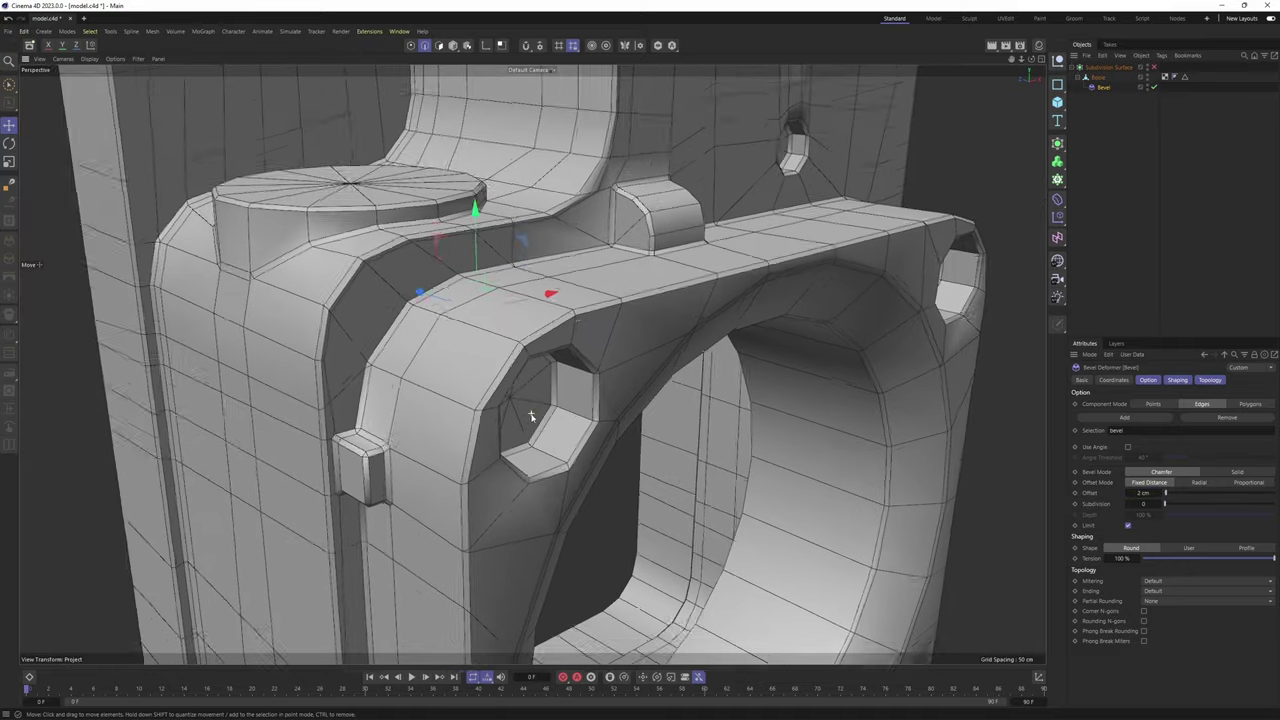
Examine the bevelled edges around the front plate's corner holes, the lens rim and the small raised block
alt+middle_drag(915, 377, 620, 417)
alt+drag(621, 417, 708, 366)
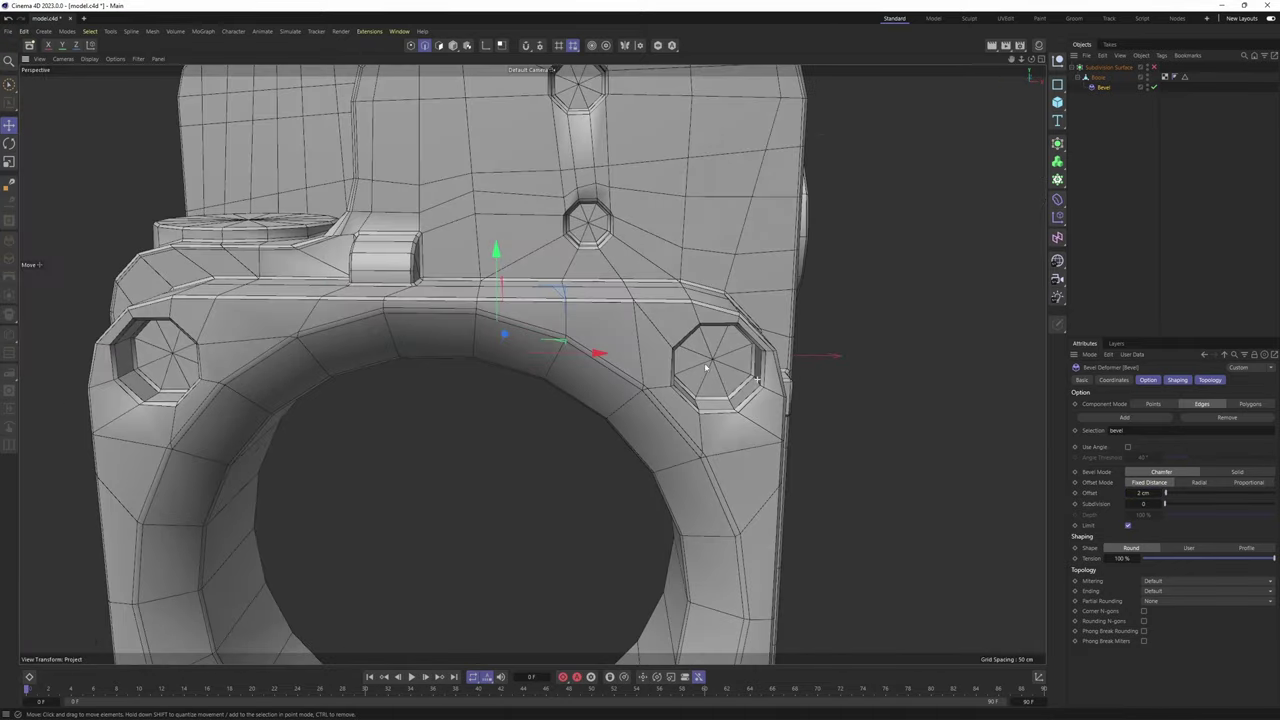
alt+middle_drag(708, 366, 618, 384)
alt+right_drag(618, 384, 800, 404)
alt+drag(820, 402, 783, 394)
alt+right_drag(783, 394, 837, 369)
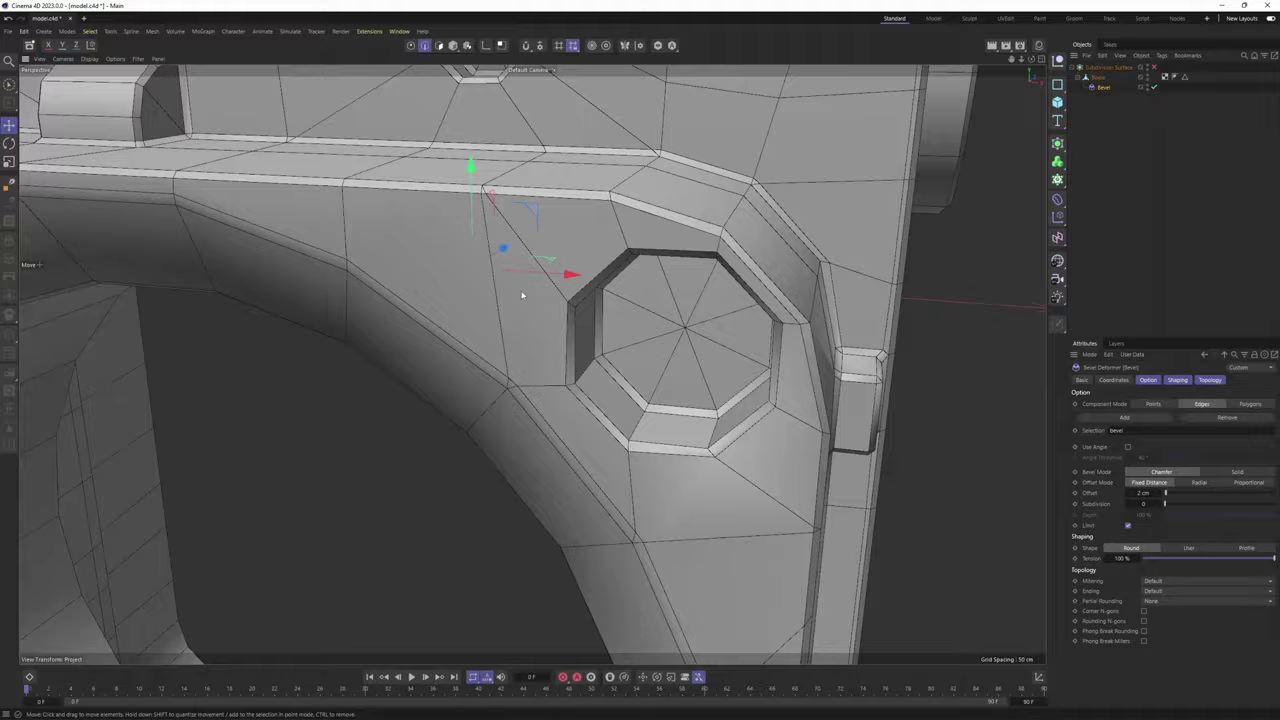
alt+middle_drag(521, 295, 800, 425)
alt+drag(531, 363, 926, 483)
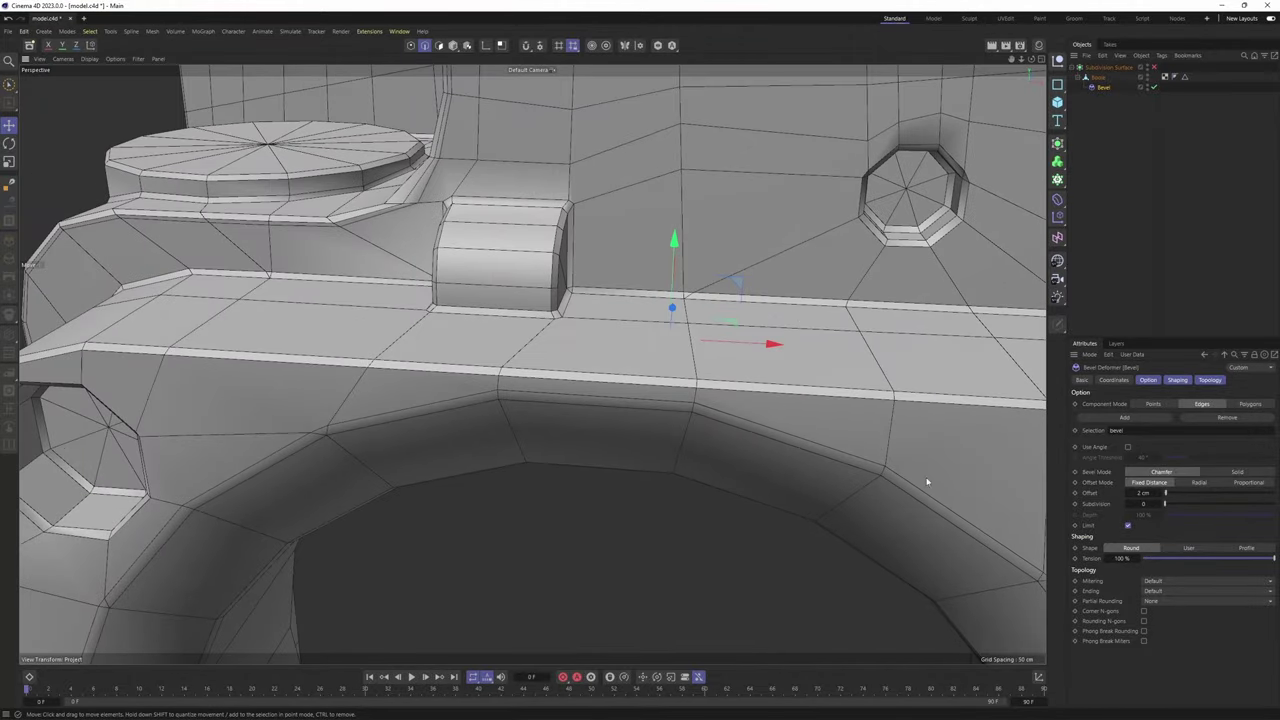
Set the Bevel deformer's mitering to Patch and check the corners of the small raised block
click(1183, 580)
click(1166, 627)
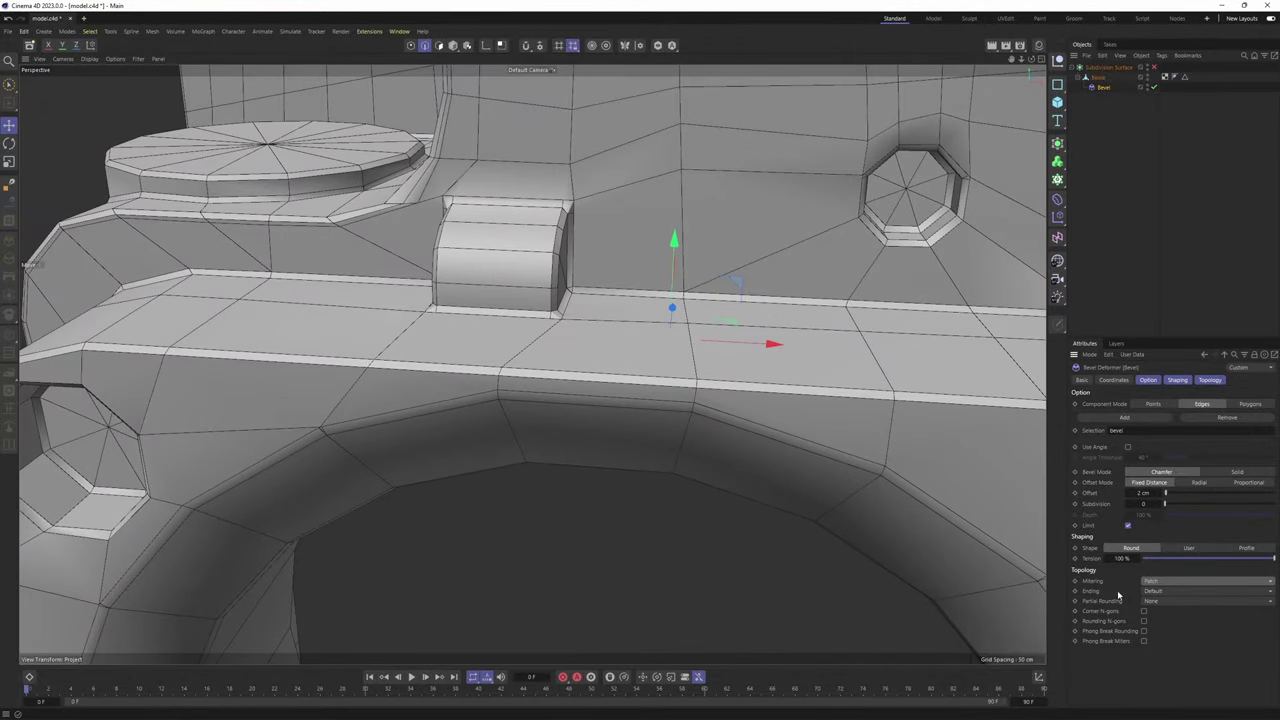
alt+middle_drag(629, 393, 729, 450)
alt+right_drag(597, 369, 630, 361)
alt+drag(570, 372, 651, 419)
alt+right_drag(630, 420, 660, 394)
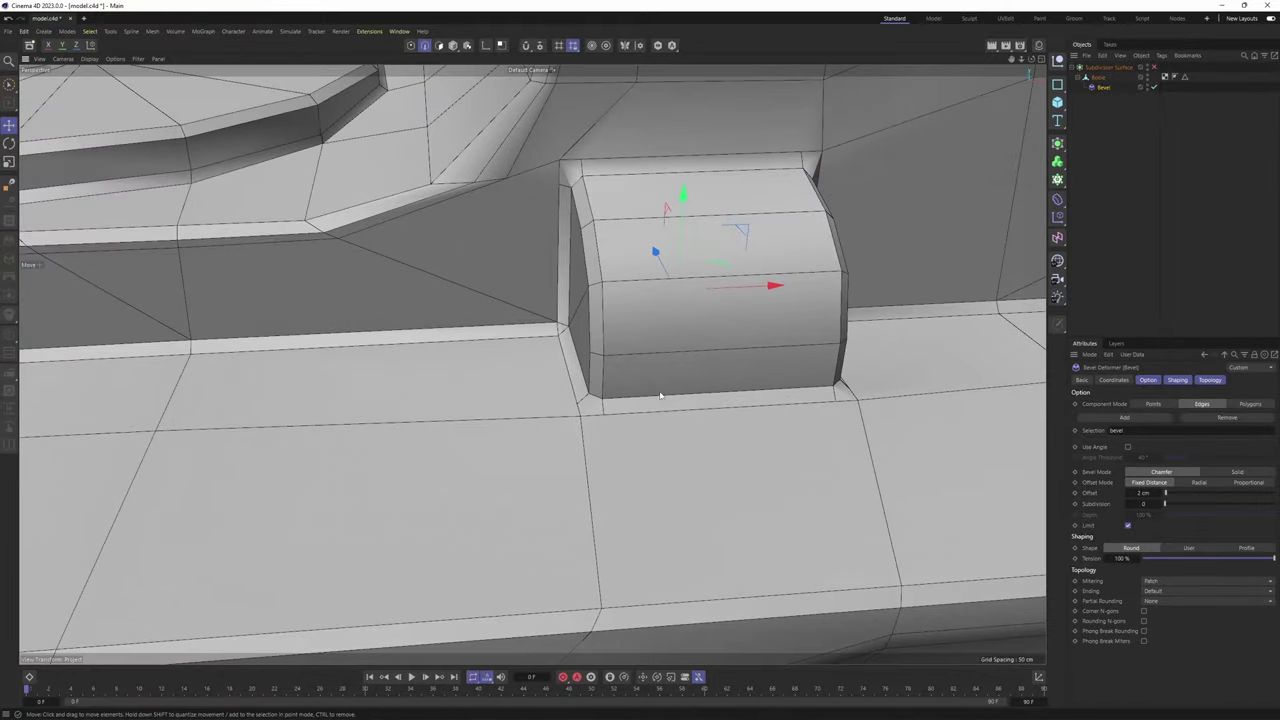
alt+drag(660, 394, 688, 416)
Switch the mitering to Default and back to Patch to compare the small raised block's corner topology
click(1164, 583)
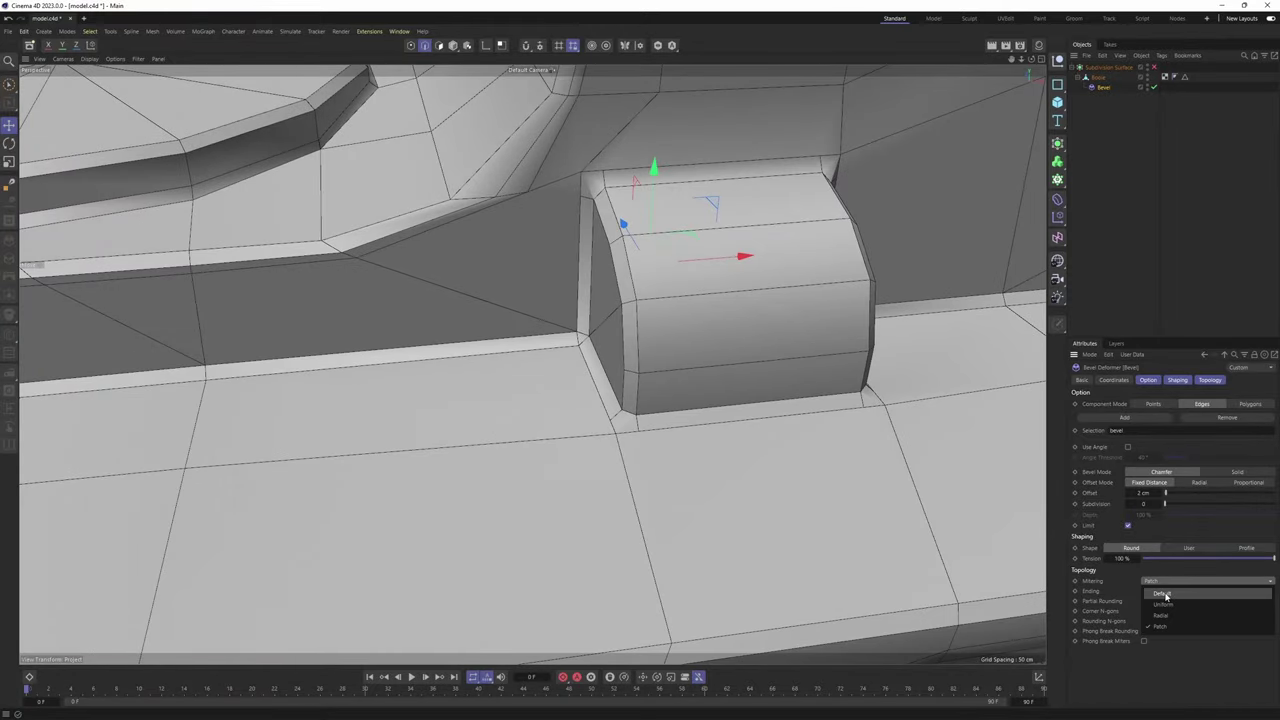
click(1163, 594)
alt+right_drag(610, 456, 636, 432)
alt+drag(636, 432, 654, 419)
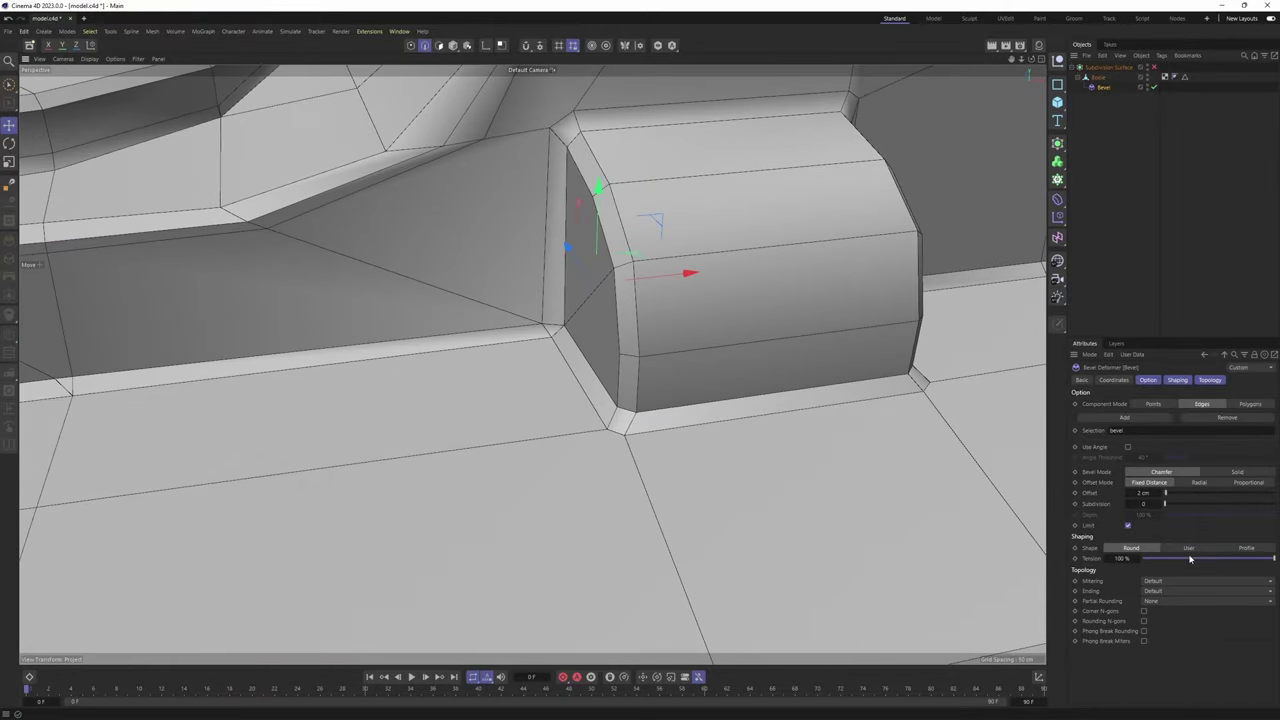
click(1165, 581)
click(1161, 628)
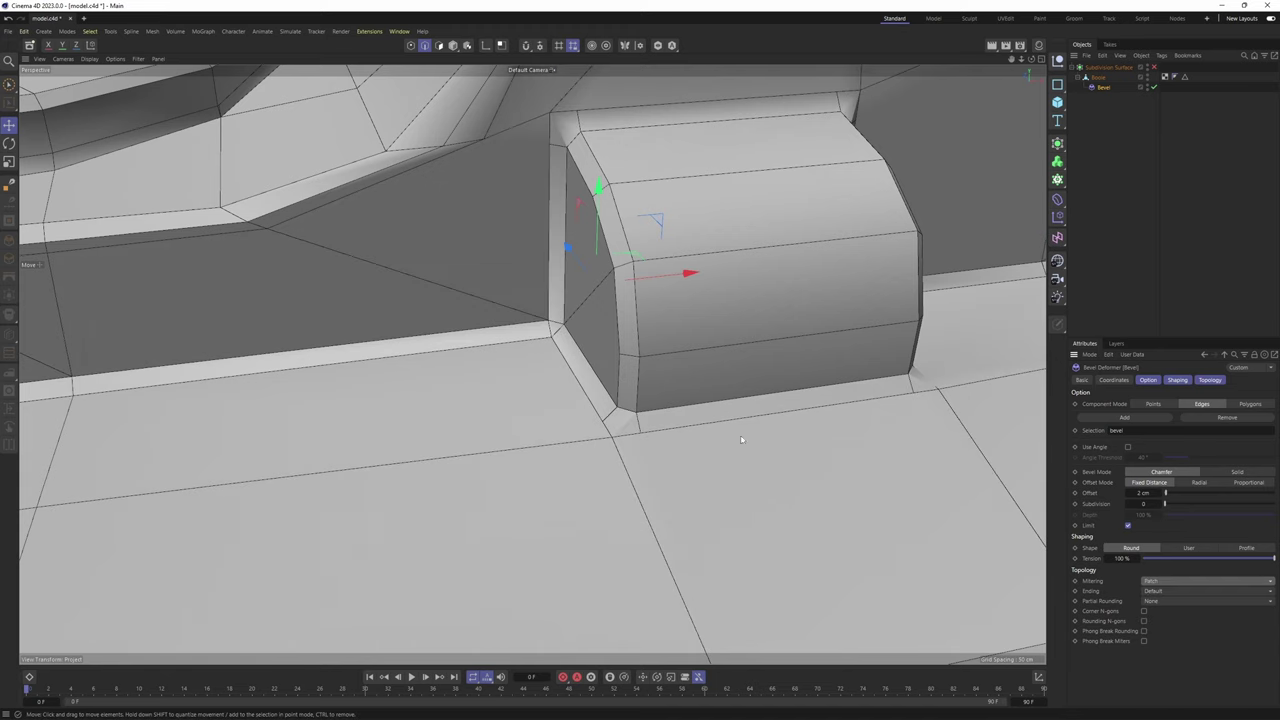
Examine the patch-mitered bevels at the small raised block, the lens rim and the nearby corner hole for topology problems
alt+right_drag(685, 422, 562, 458)
alt+middle_drag(631, 454, 551, 417)
alt+right_drag(551, 417, 617, 389)
alt+drag(618, 392, 618, 388)
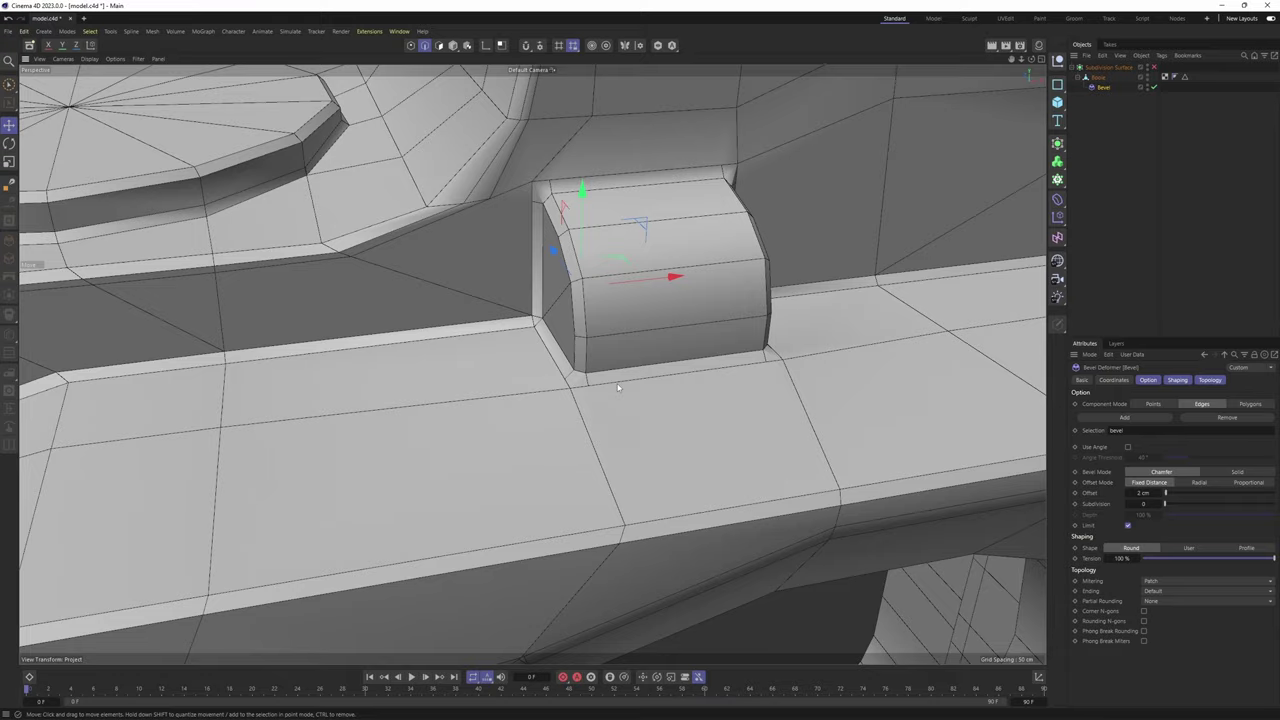
alt+right_drag(618, 388, 408, 422)
alt+drag(408, 422, 583, 291)
alt+right_drag(583, 291, 634, 303)
alt+middle_drag(634, 303, 535, 274)
alt+right_drag(535, 274, 551, 286)
alt+drag(581, 316, 575, 287)
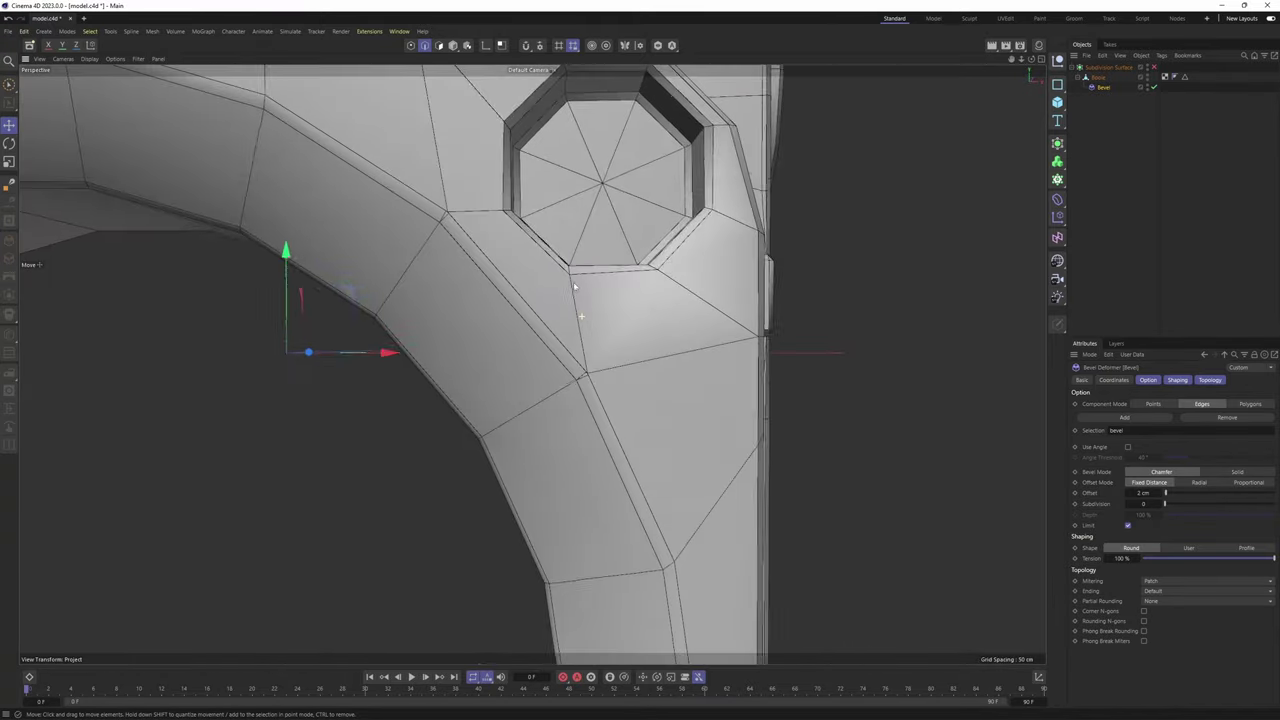
alt+middle_drag(575, 287, 631, 285)
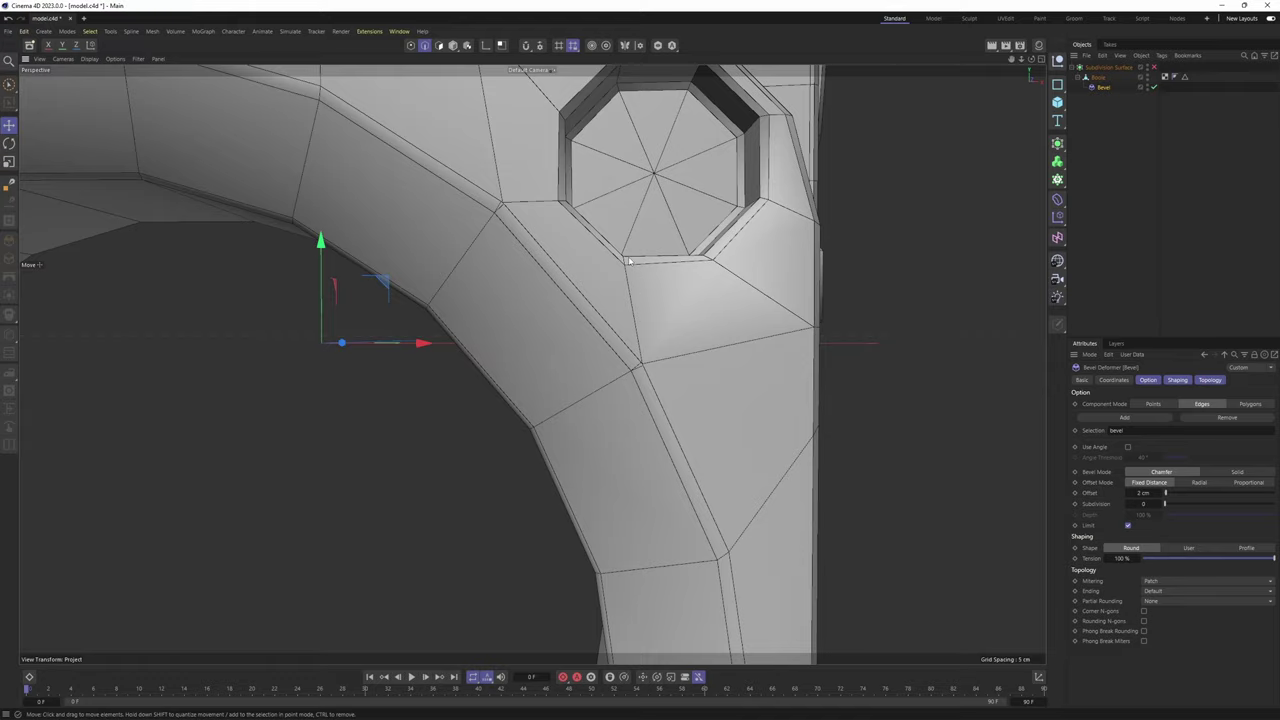
scroll(628, 262, up, 8)
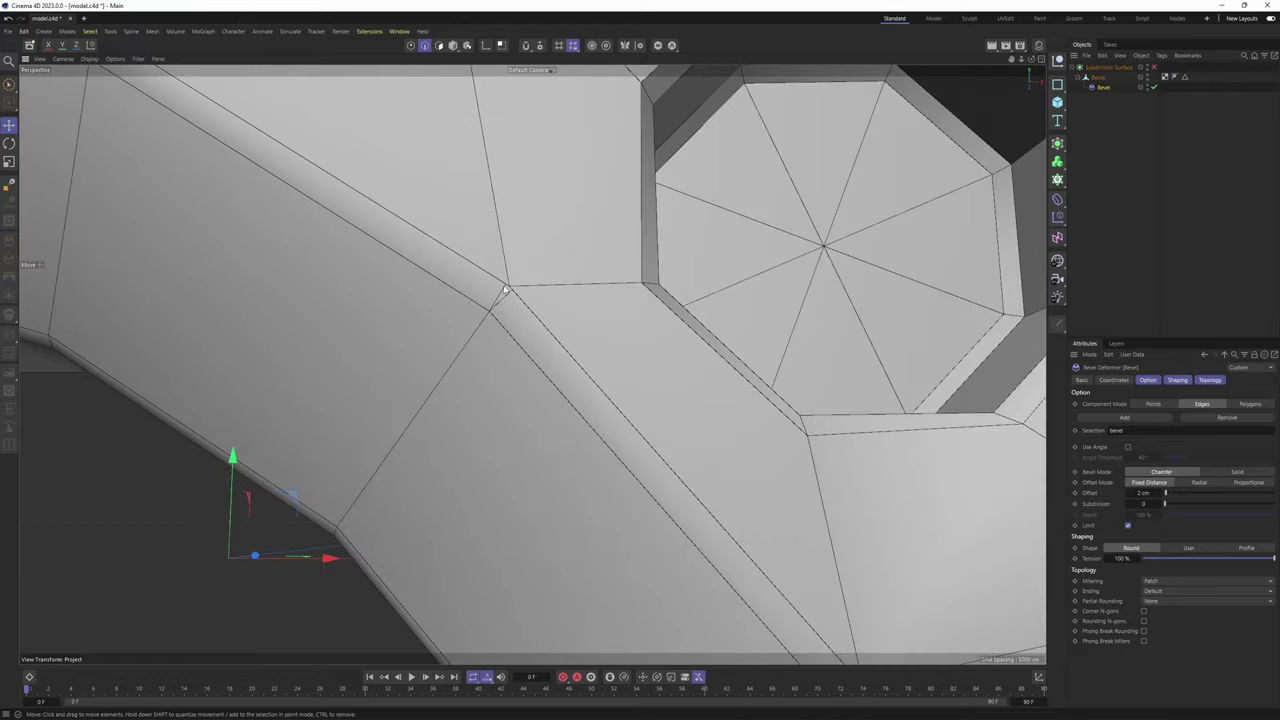
scroll(504, 290, down, 6)
alt+middle_drag(775, 450, 707, 312)
scroll(707, 312, up, 4)
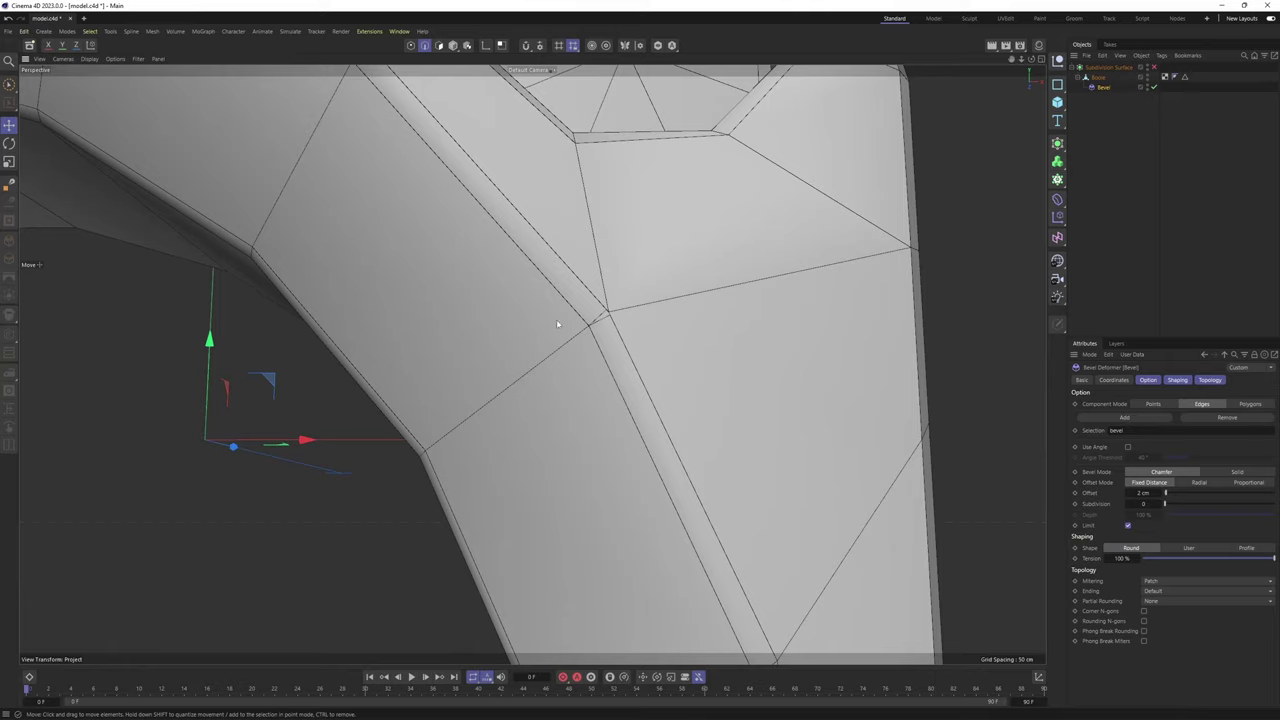
scroll(557, 323, down, 8)
alt+drag(531, 363, 620, 503)
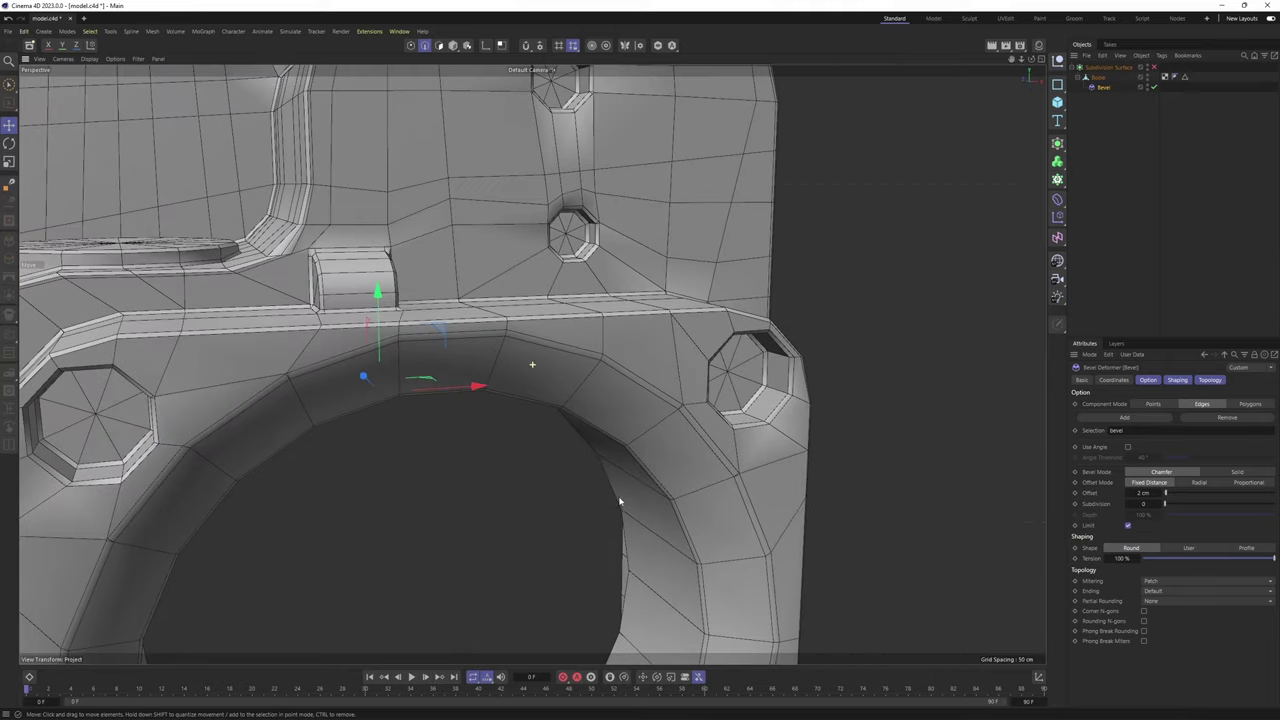
Turn on the Subdivision Surface and examine the smoothed mesh around the lens opening and its corner holes
click(1156, 67)
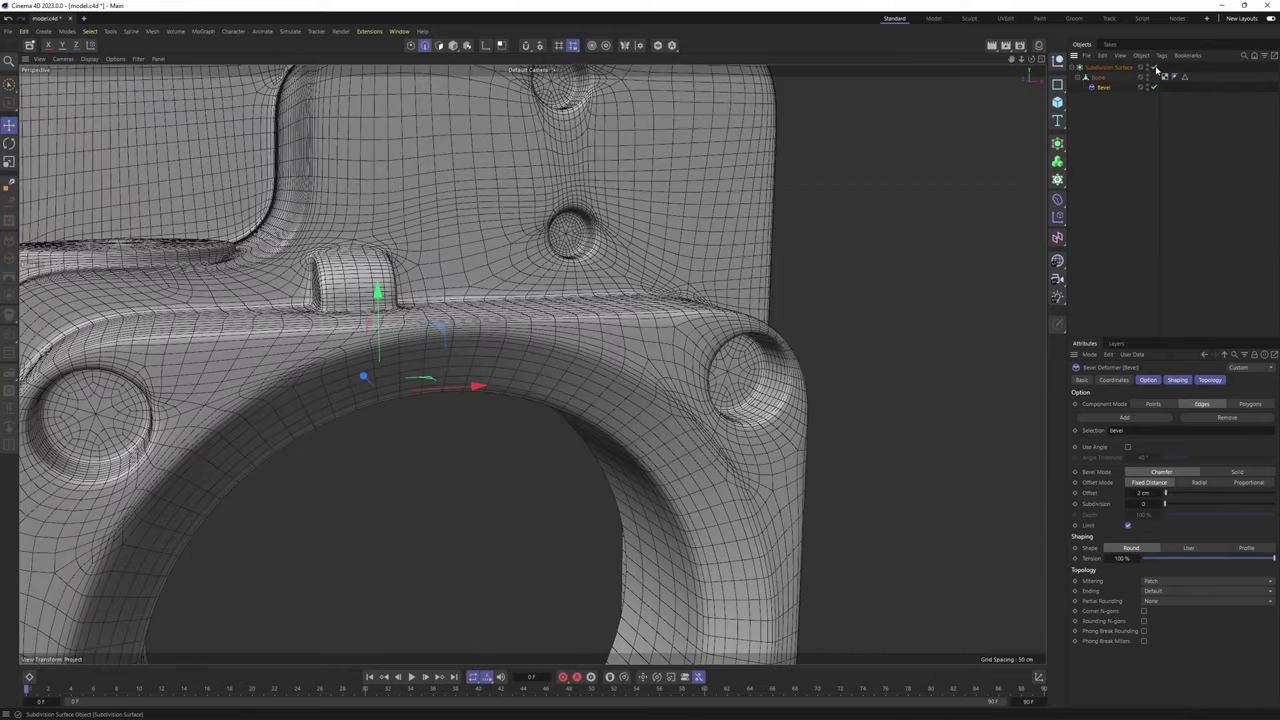
click(1178, 182)
alt+drag(640, 390, 622, 281)
scroll(630, 265, up, 3)
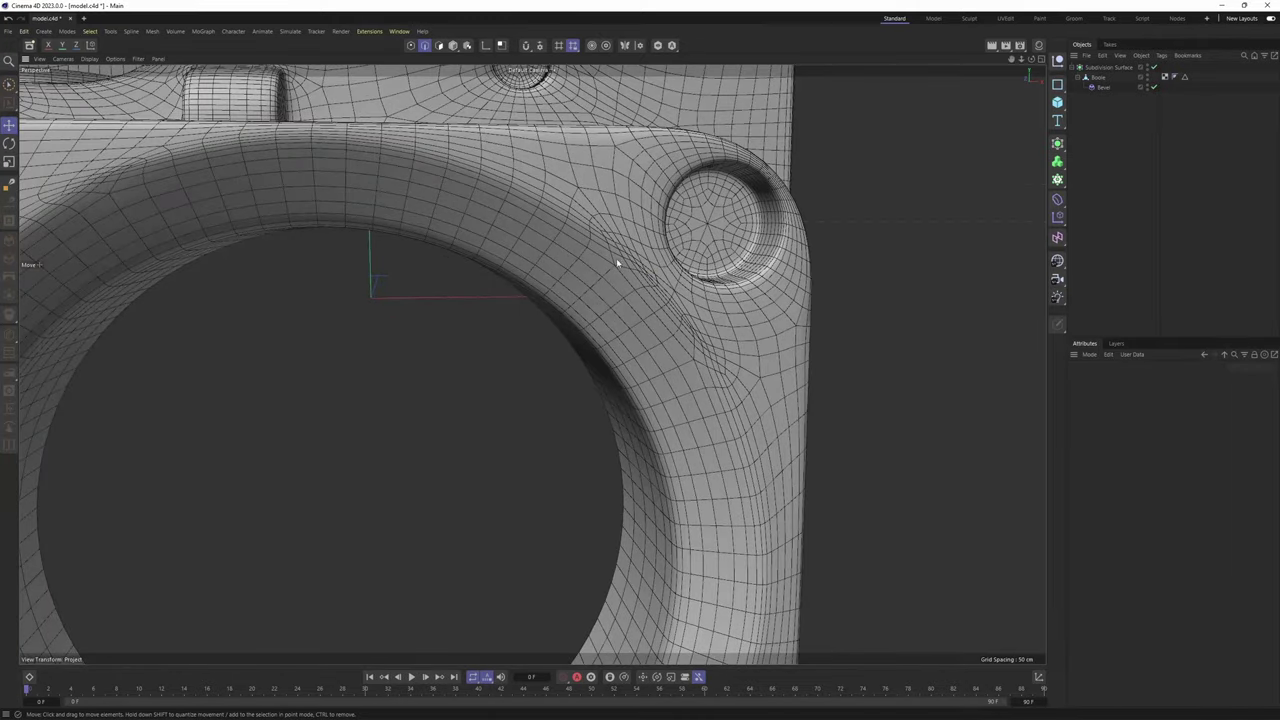
scroll(710, 347, down, 5)
alt+middle_drag(677, 409, 657, 275)
scroll(682, 468, up, 5)
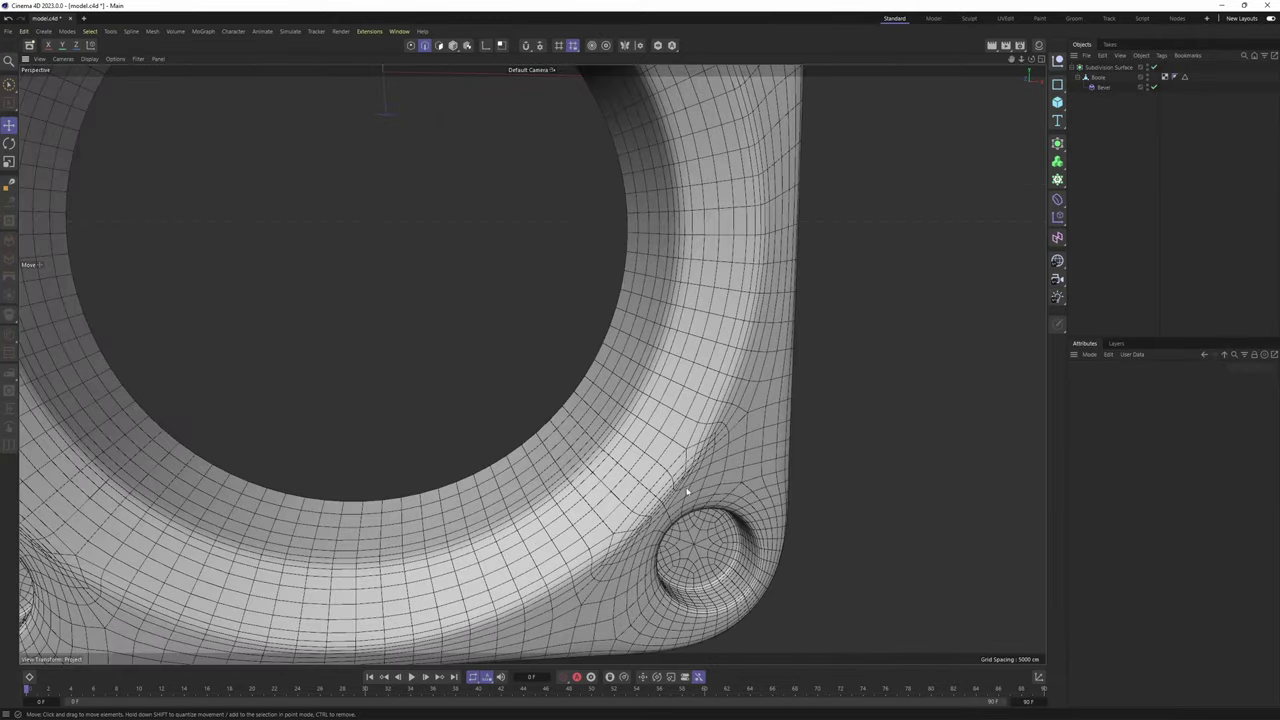
alt+middle_drag(686, 489, 896, 397)
Examine the smoothed upper body with its buttons and dials, and turn the Subdivision Surface off
alt+middle_drag(500, 110, 563, 460)
mouse_move(531, 363)
alt+mouse_down()
mouse_move(557, 337)
mouse_move(554, 357)
alt+mouse_up()
alt+middle_drag(548, 230, 515, 423)
alt+drag(613, 281, 661, 331)
scroll(478, 394, down, 3)
alt+drag(562, 385, 490, 310)
click(1154, 68)
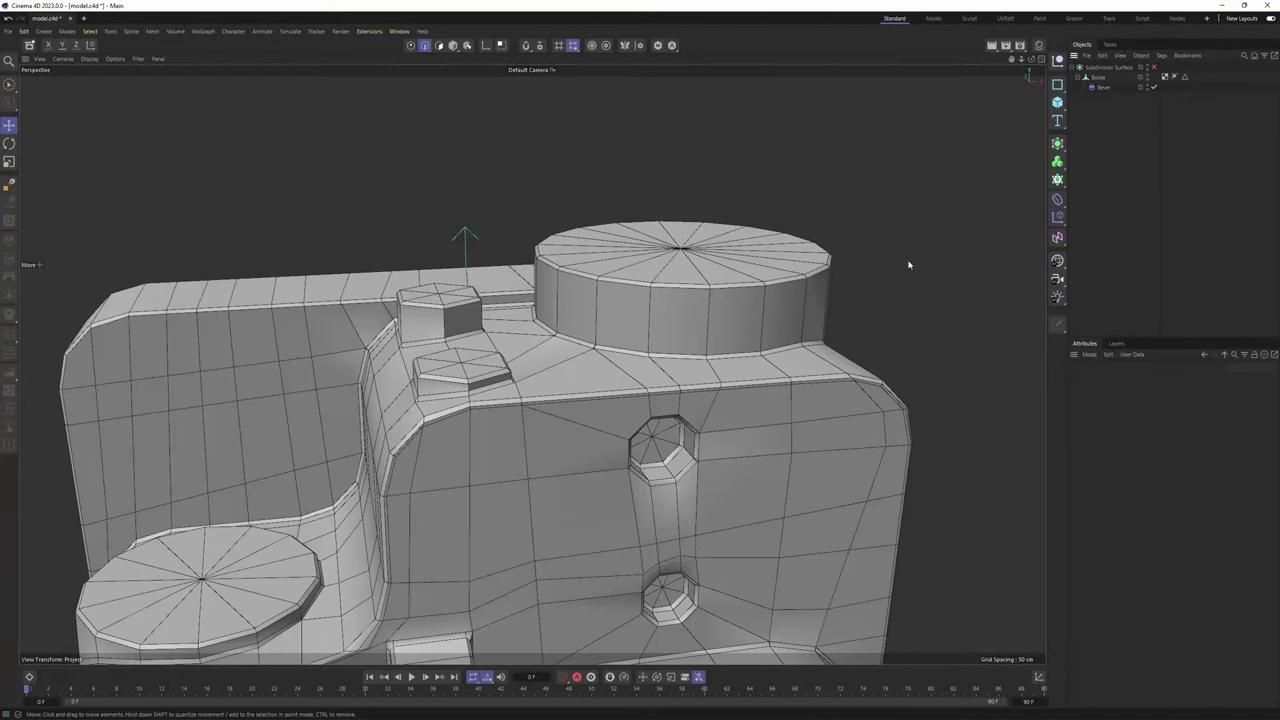
Examine the beveled mesh around the lens plate's corner hole and the neighboring rim edge for closely spaced points
alt+middle_drag(625, 410, 565, 303)
alt+drag(577, 311, 640, 318)
alt+middle_drag(531, 363, 637, 246)
alt+middle_drag(703, 503, 568, 337)
scroll(568, 337, up, 3)
alt+drag(655, 328, 680, 340)
alt+middle_drag(640, 390, 571, 328)
scroll(571, 328, up, 3)
alt+drag(571, 328, 705, 316)
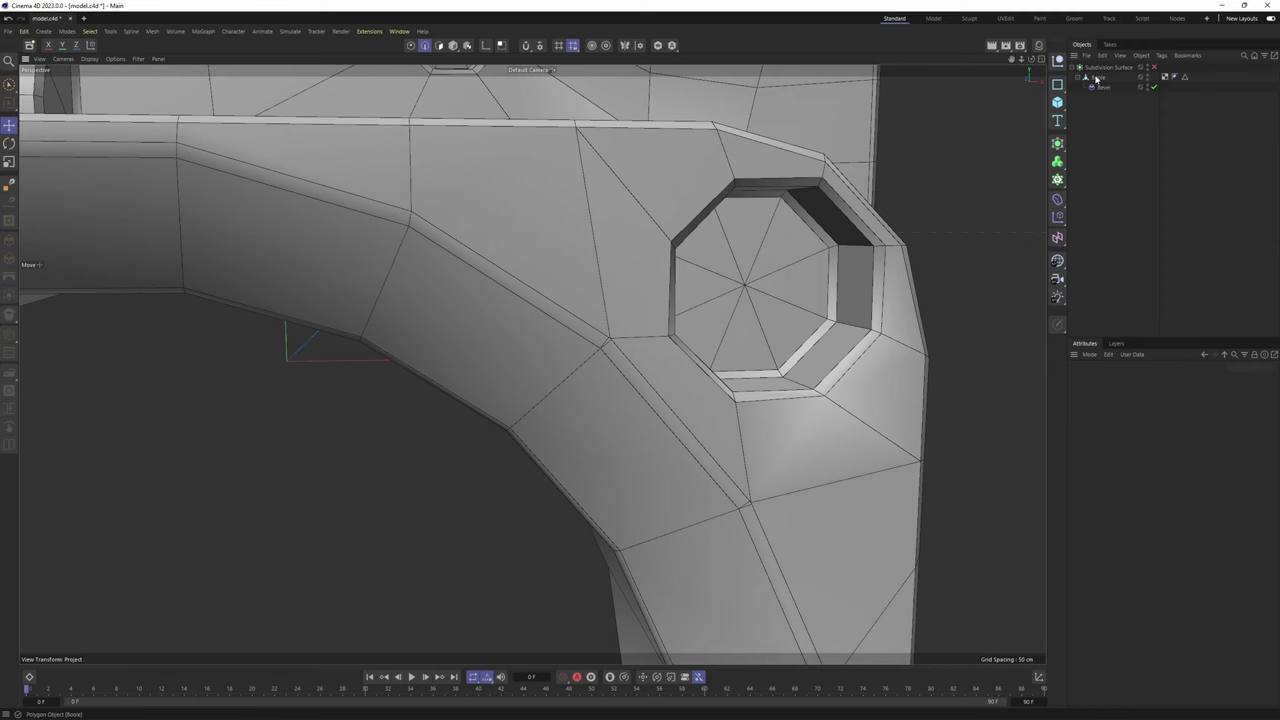
Put the Boole mesh and its Bevel deformer inside a Connect generator beneath the Subdivision Surface
click(1096, 78)
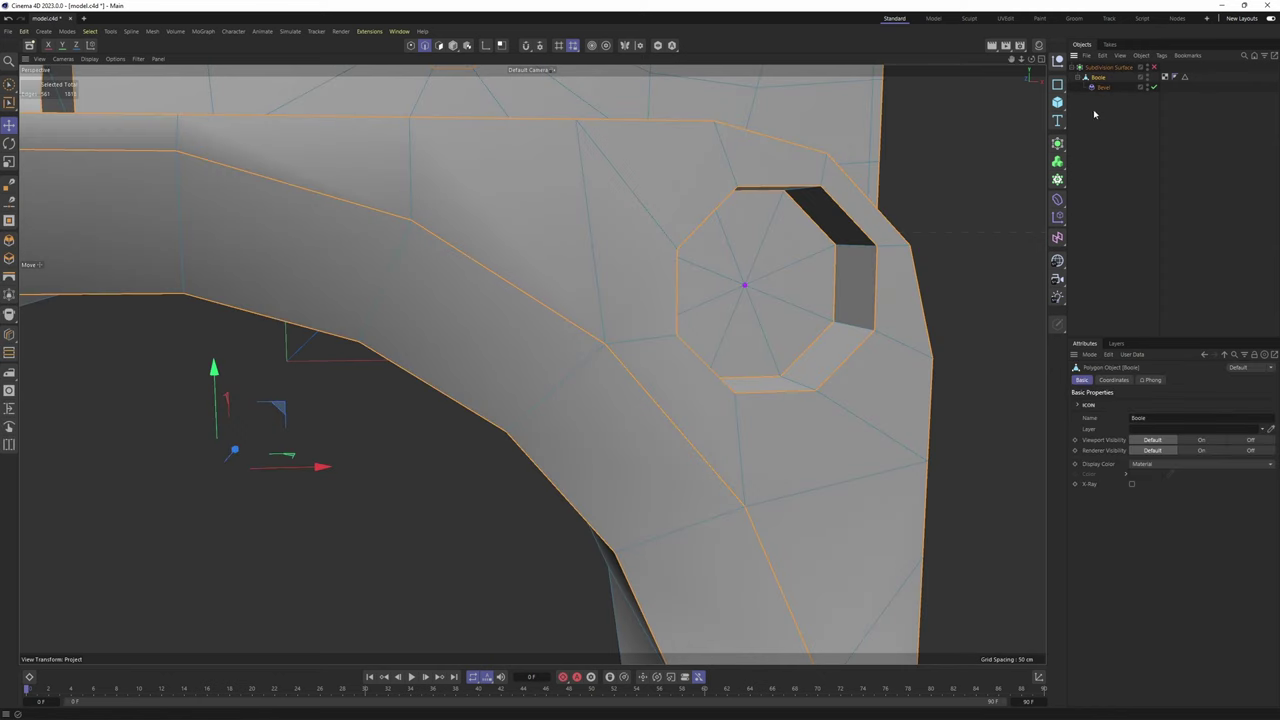
key(Return)
click(1058, 149)
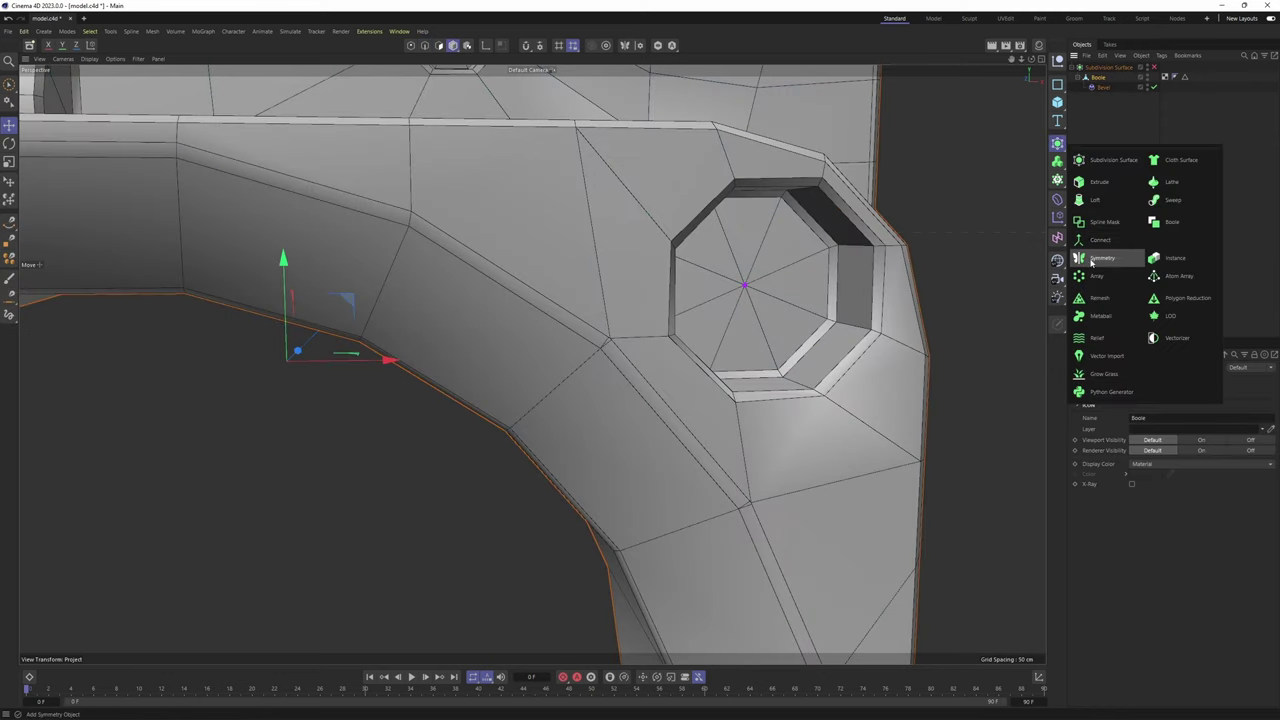
alt+click(1104, 247)
Set the Connect's weld tolerance to 2 cm and check the lens rim point beside the corner hole
alt+middle_drag(576, 352, 531, 363)
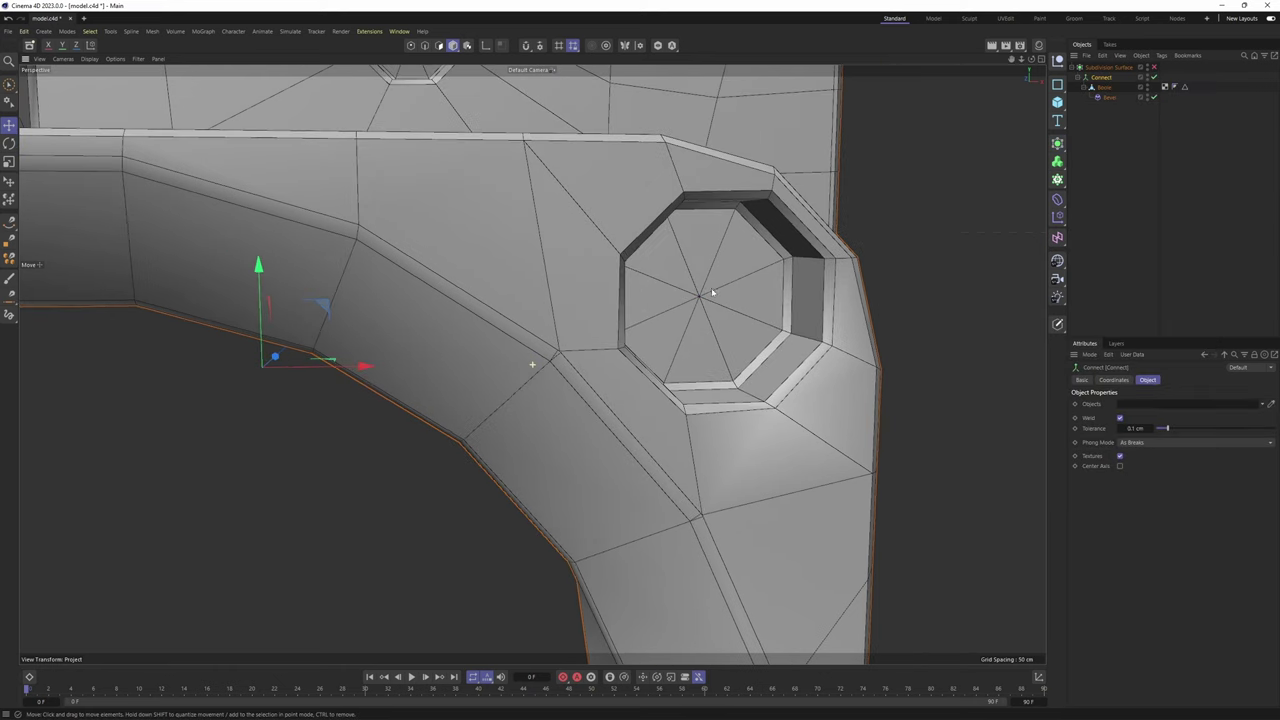
alt+right_drag(531, 363, 940, 190)
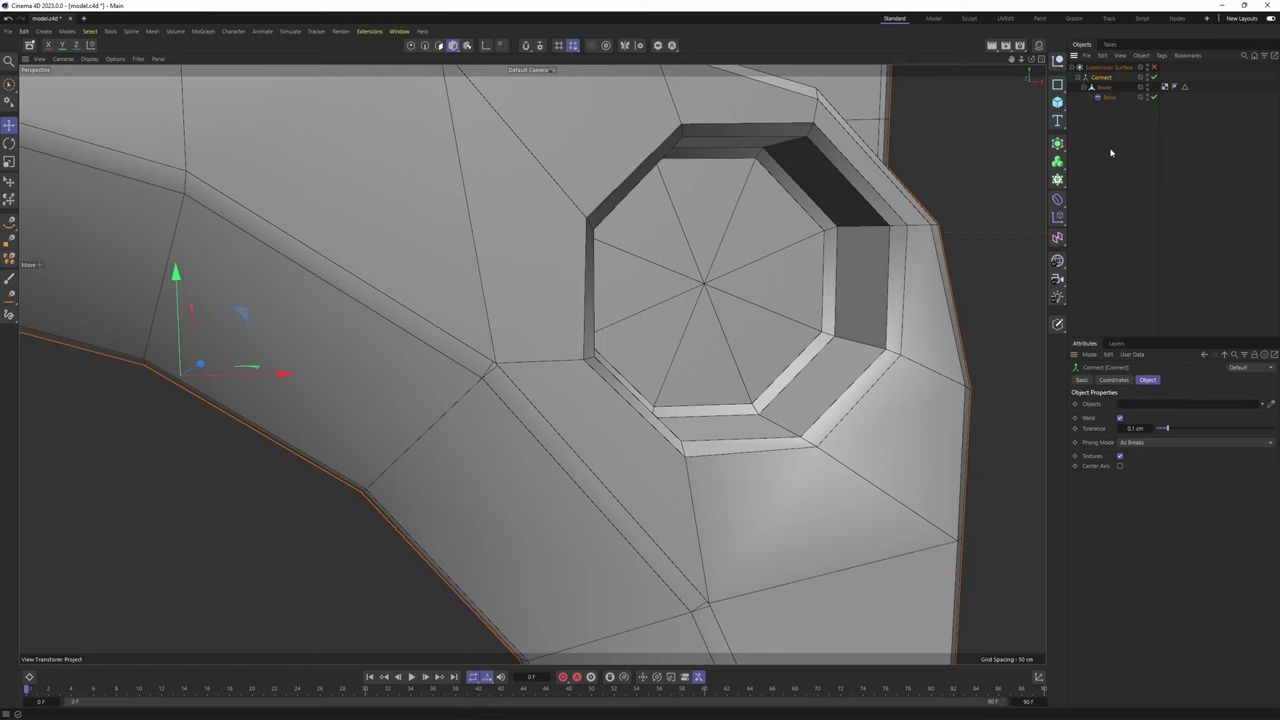
alt+drag(520, 420, 531, 366)
alt+middle_drag(799, 374, 834, 431)
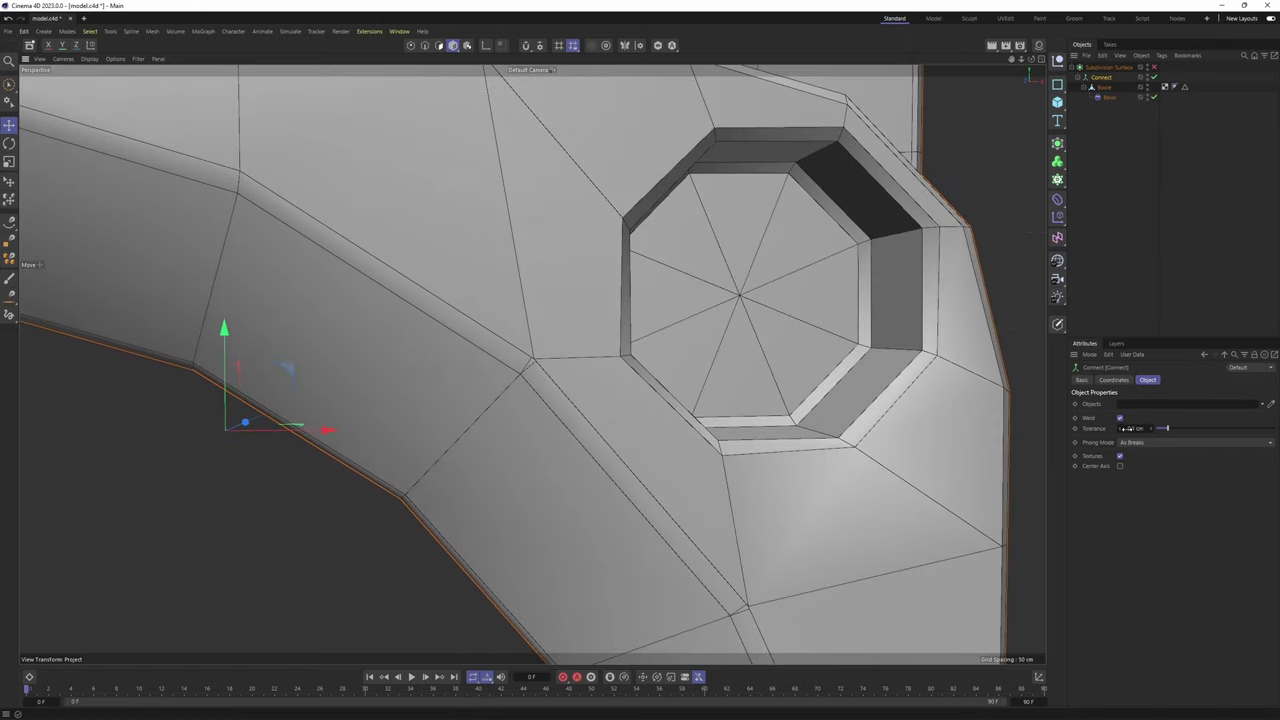
text(2)
key(Return)
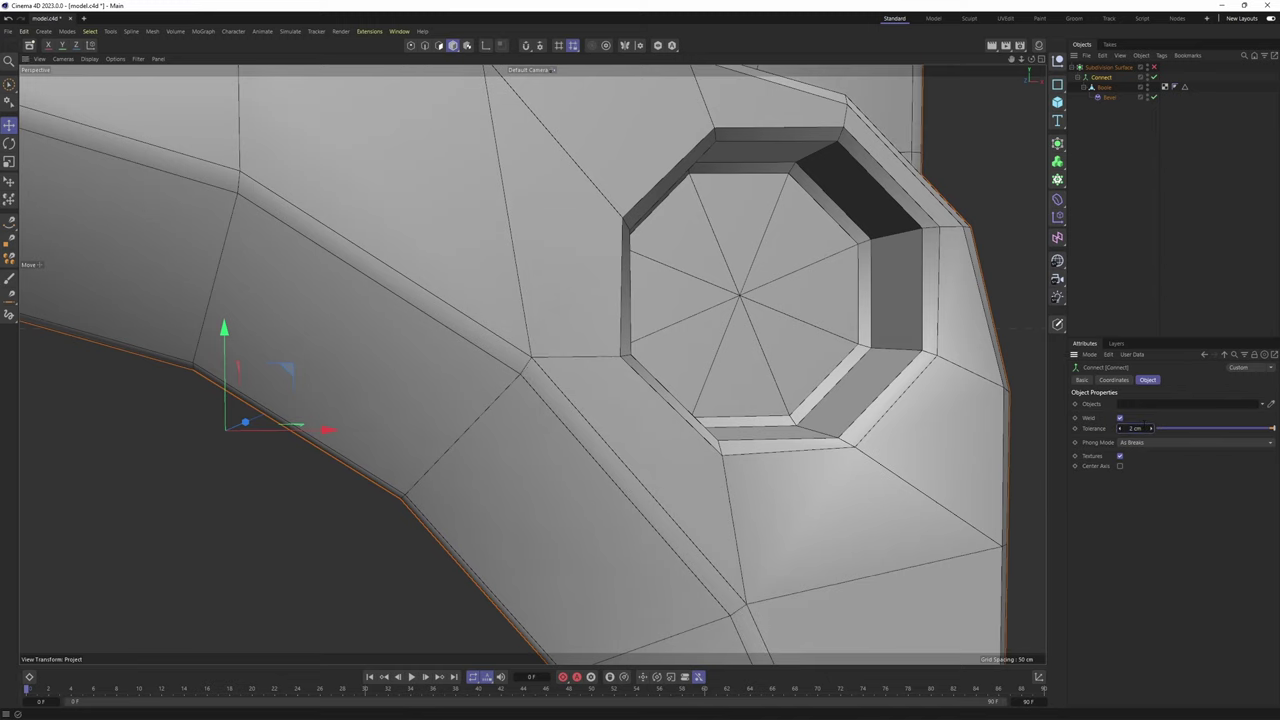
alt+drag(557, 371, 580, 298)
scroll(580, 298, up, 4)
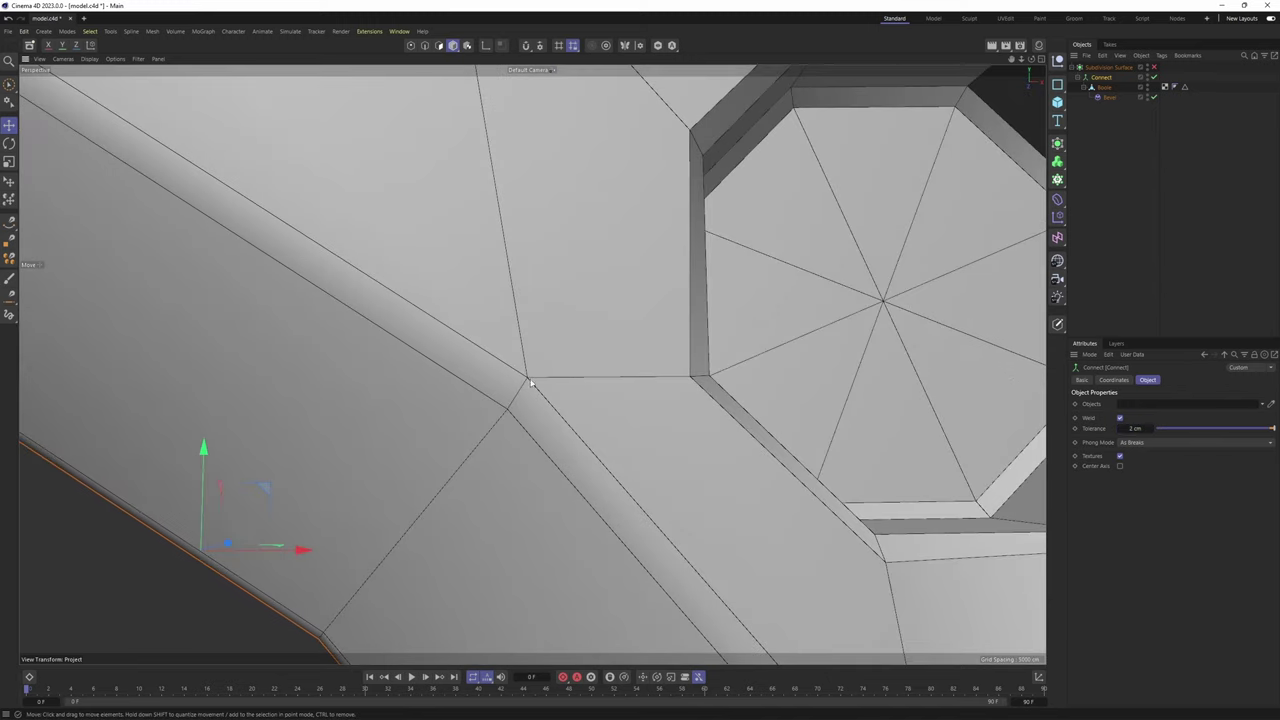
scroll(528, 378, down, 6)
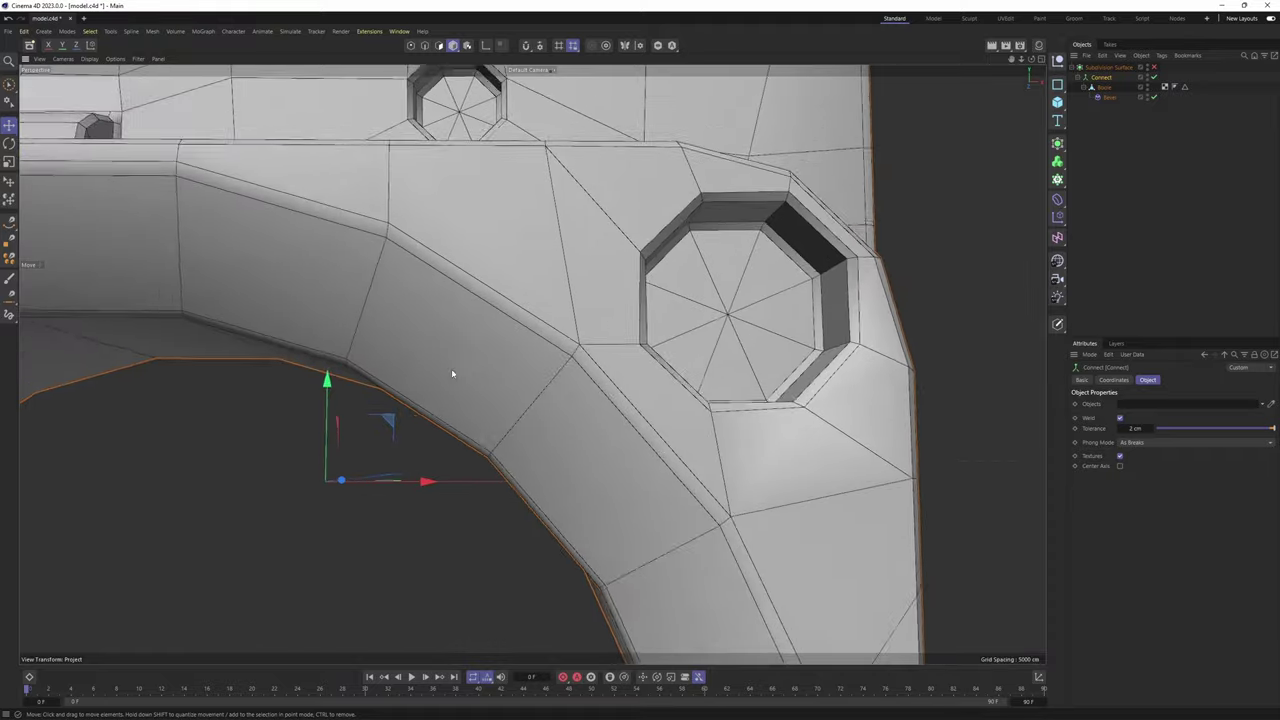
View the whole camera body from the front and turn the Subdivision Surface on
alt+middle_drag(451, 371, 594, 331)
alt+drag(594, 331, 515, 352)
scroll(480, 300, down, 4)
alt+drag(480, 300, 605, 286)
alt+middle_drag(240, 301, 458, 304)
alt+drag(459, 304, 637, 352)
scroll(440, 310, up, 3)
alt+middle_drag(637, 352, 400, 454)
click(1154, 68)
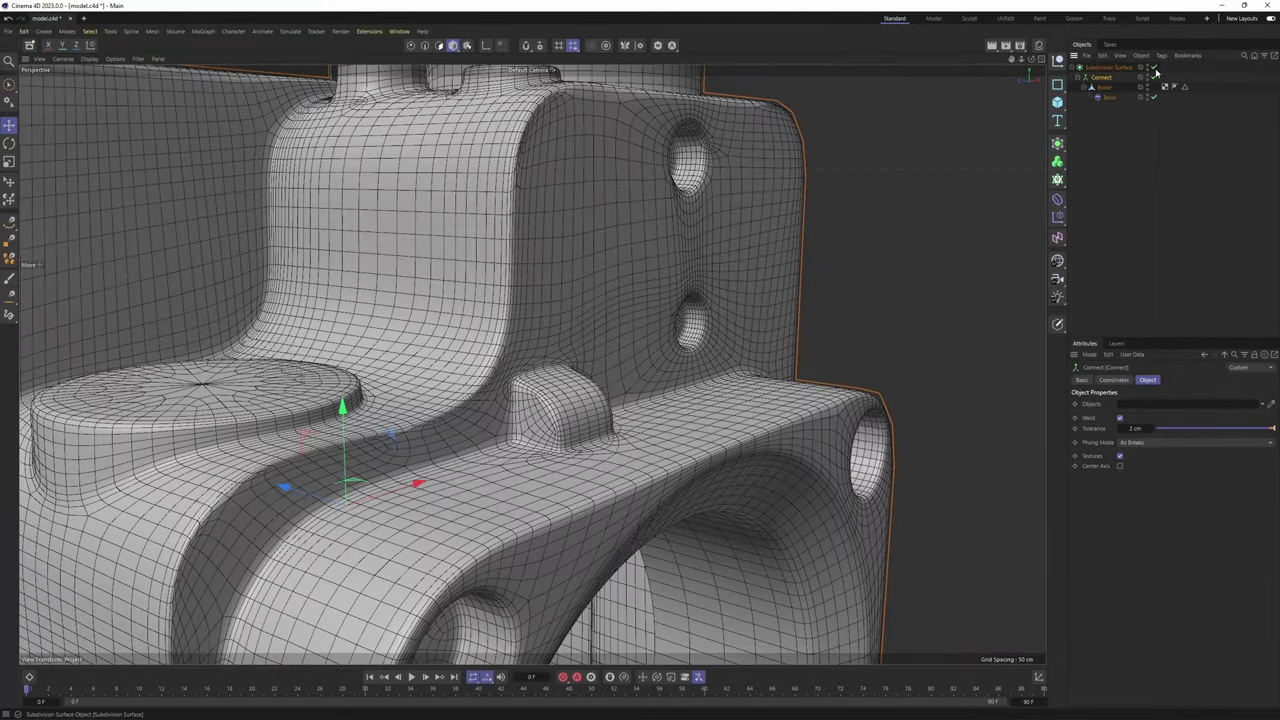
click(891, 289)
Examine the smoothed upper body around its dial and buttons, and turn the Subdivision Surface off
alt+middle_drag(722, 360, 550, 343)
alt+drag(550, 343, 518, 337)
alt+right_drag(552, 374, 585, 366)
alt+middle_drag(531, 363, 588, 520)
alt+drag(446, 329, 494, 337)
alt+middle_drag(588, 330, 565, 428)
alt+drag(587, 422, 590, 442)
alt+middle_drag(590, 442, 700, 423)
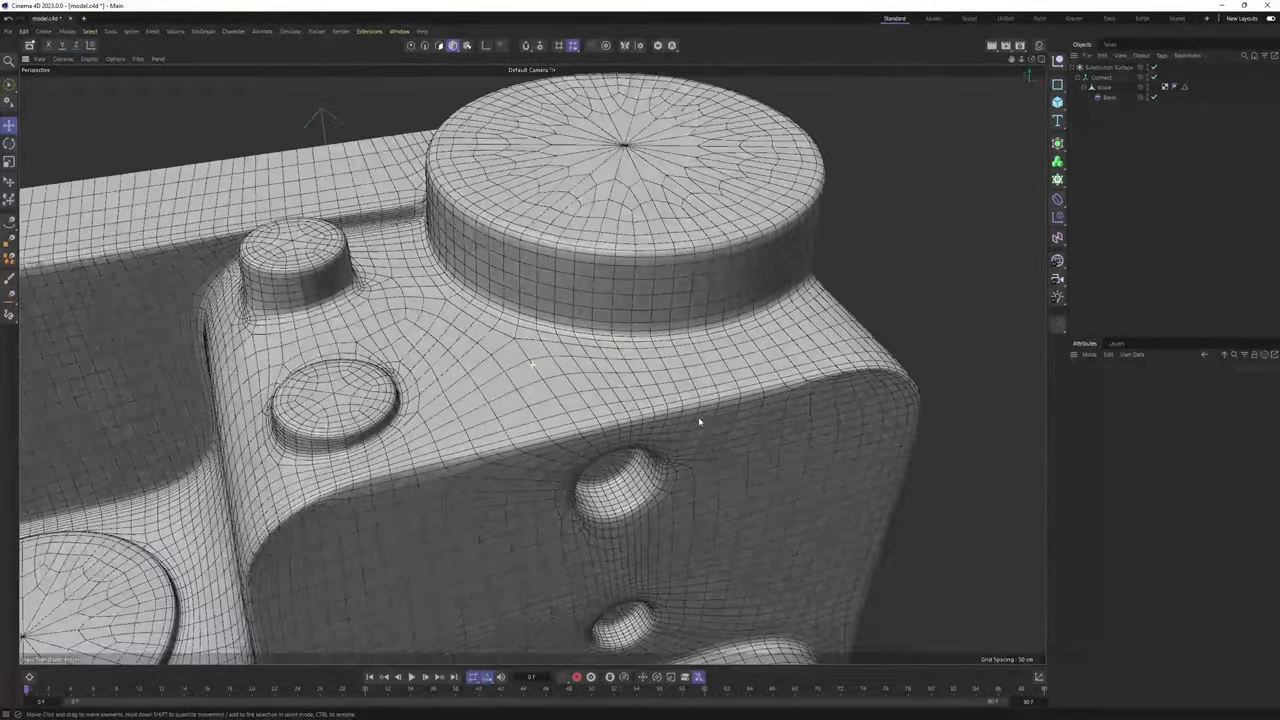
alt+middle_drag(455, 478, 574, 366)
alt+right_drag(574, 366, 607, 339)
alt+middle_drag(607, 339, 653, 304)
click(1153, 67)
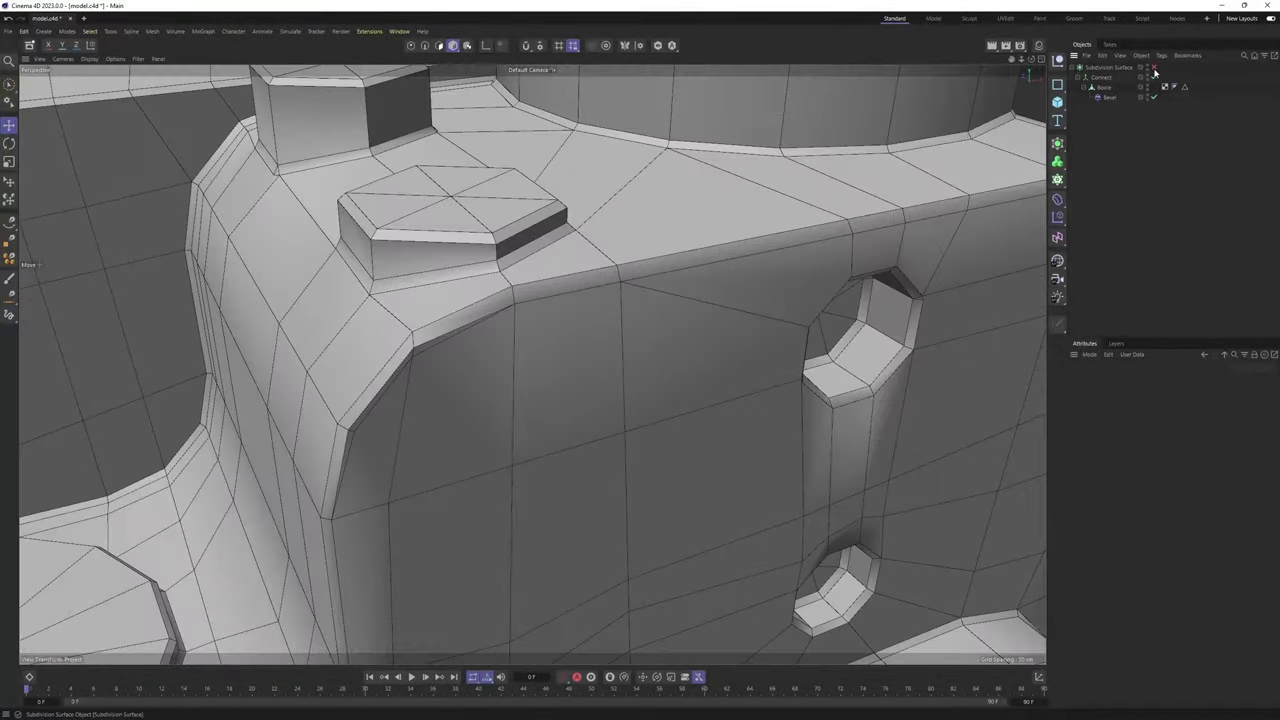
Set the Connect's tolerance to 2.5 cm to weld the split points along the upper body's rounded front edge
alt+middle_drag(774, 291, 686, 280)
alt+drag(686, 280, 701, 251)
alt+middle_drag(456, 316, 523, 271)
alt+drag(523, 270, 465, 162)
alt+middle_drag(475, 166, 571, 188)
scroll(540, 137, up, 3)
alt+drag(571, 188, 550, 230)
scroll(564, 150, up, 3)
alt+middle_drag(564, 150, 544, 245)
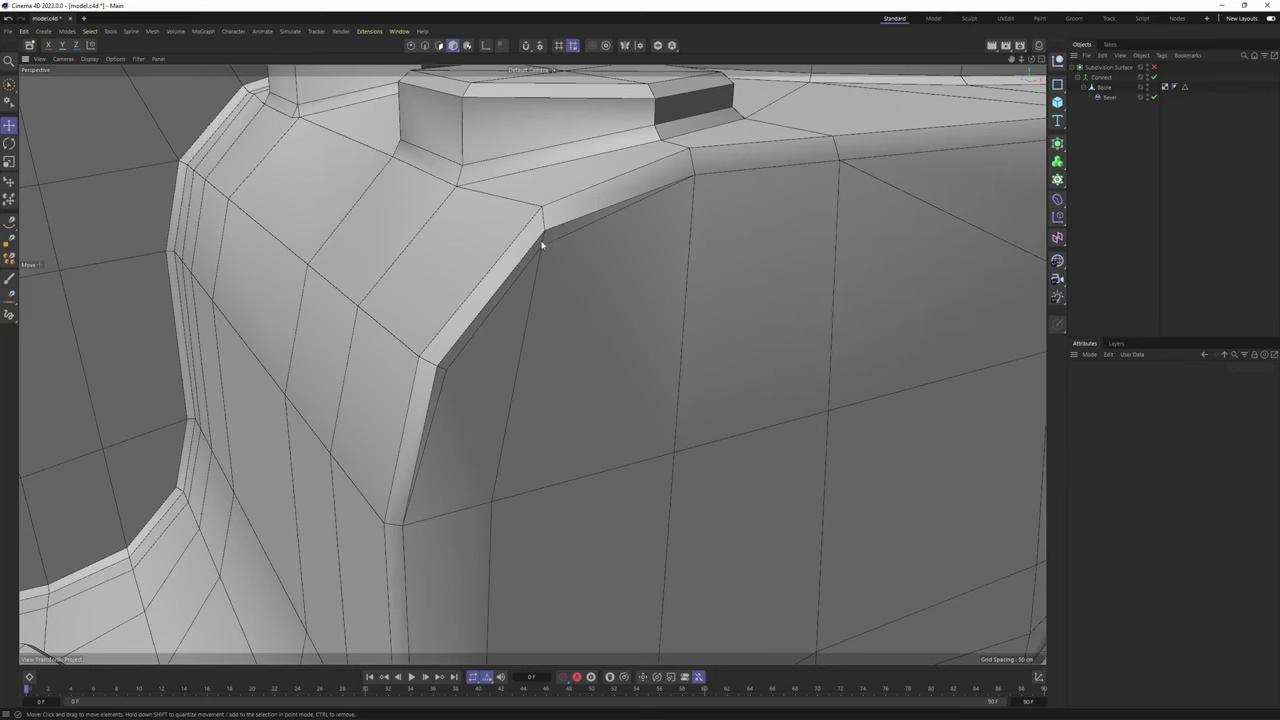
alt+drag(541, 244, 581, 297)
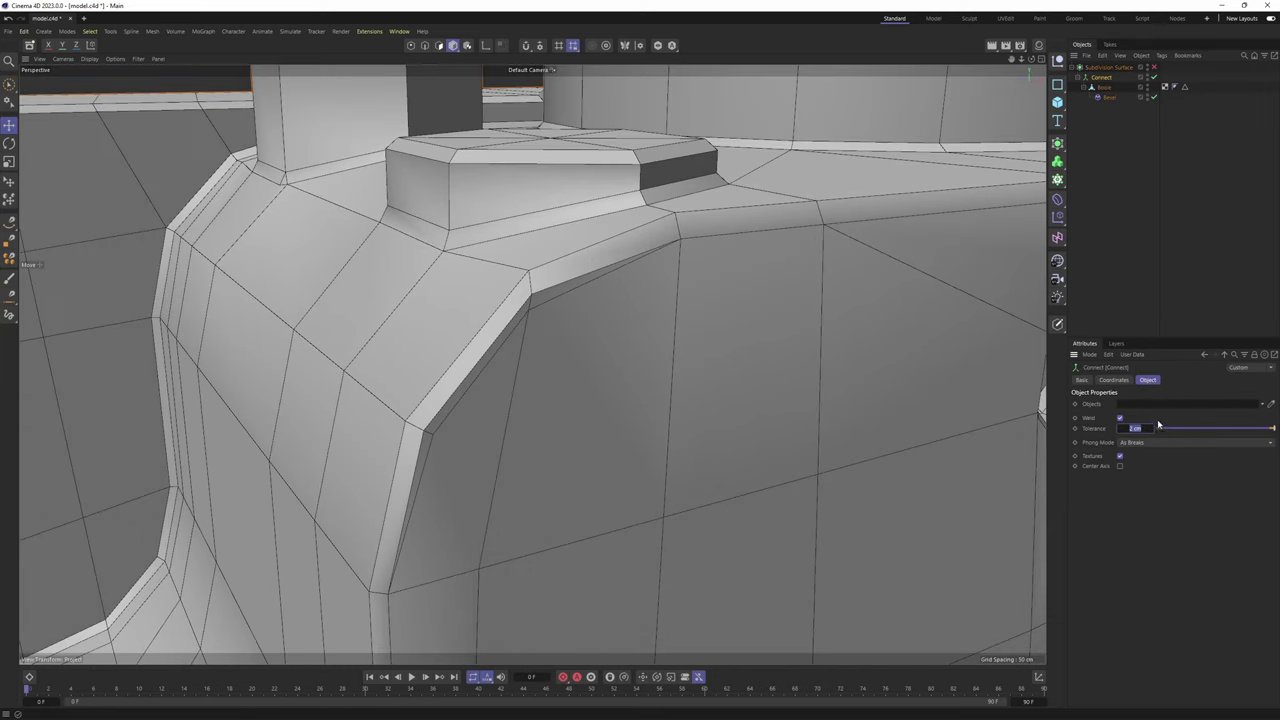
key(Return)
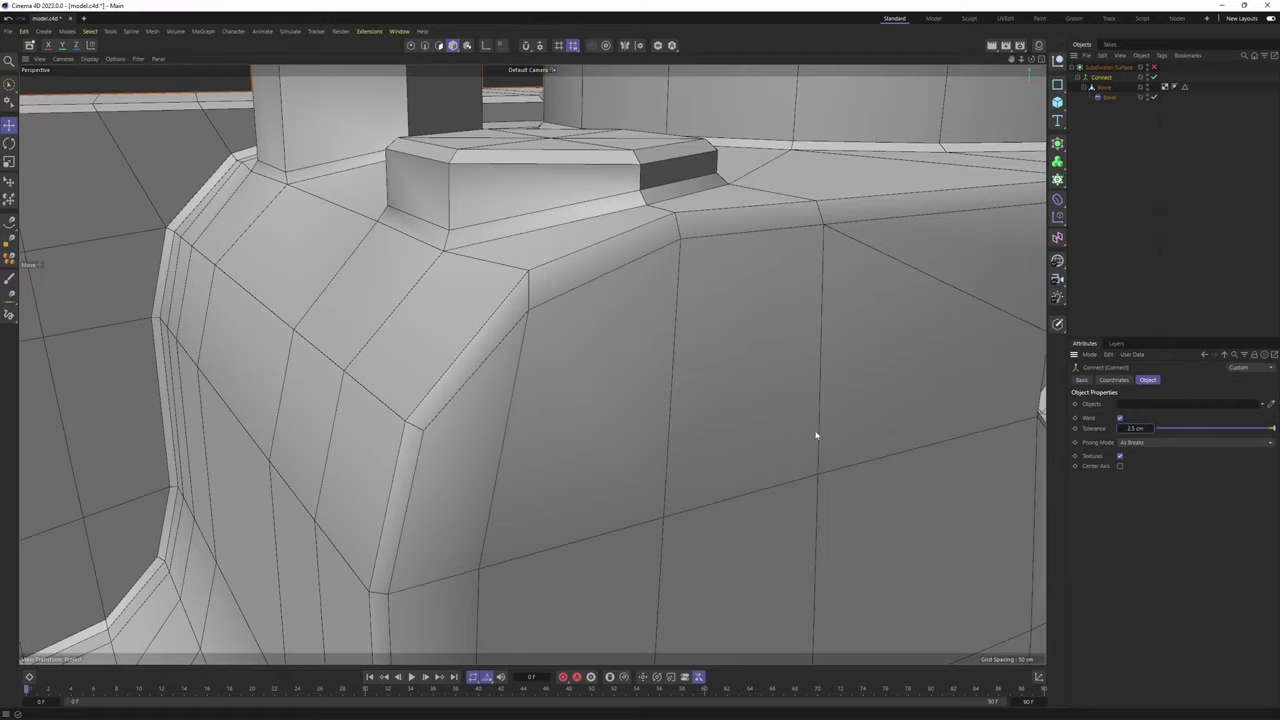
Preview the upper body's front face and rounded edge with the Subdivision Surface on, and turn it off again
scroll(603, 403, down, 3)
click(1154, 67)
click(1203, 186)
scroll(737, 313, down, 4)
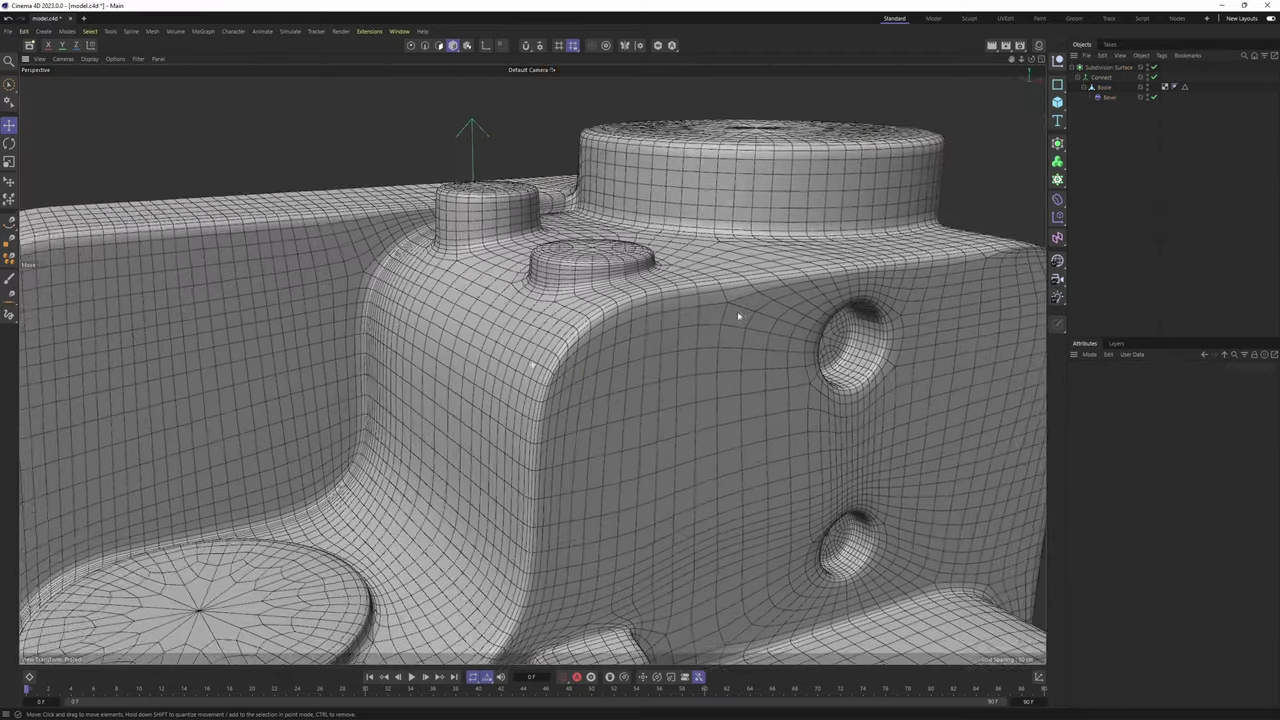
alt+middle_drag(737, 313, 508, 431)
alt+drag(765, 395, 703, 277)
scroll(675, 346, up, 3)
click(1154, 68)
Examine the bevels at the upper body's far corner and around the side dial, toggling the Subdivision Surface for comparison
scroll(703, 277, up, 2)
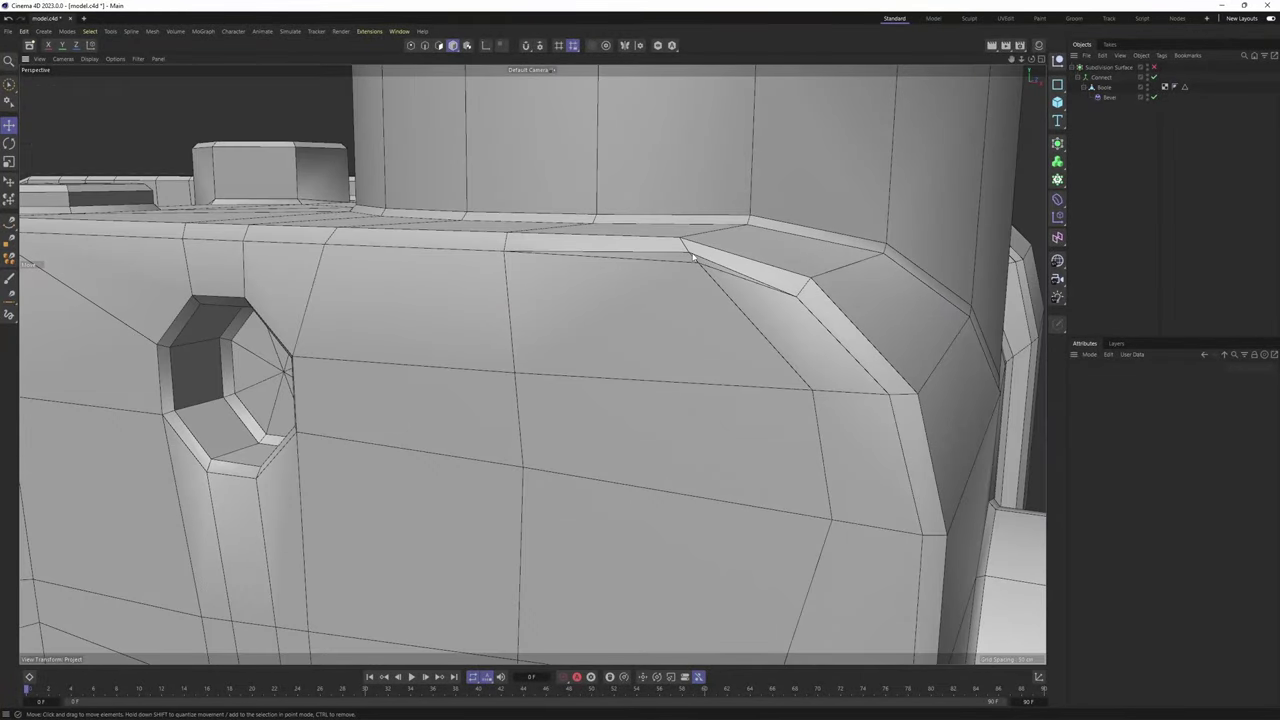
scroll(690, 293, down, 4)
alt+drag(745, 308, 720, 340)
alt+middle_drag(720, 340, 588, 300)
alt+drag(588, 300, 650, 322)
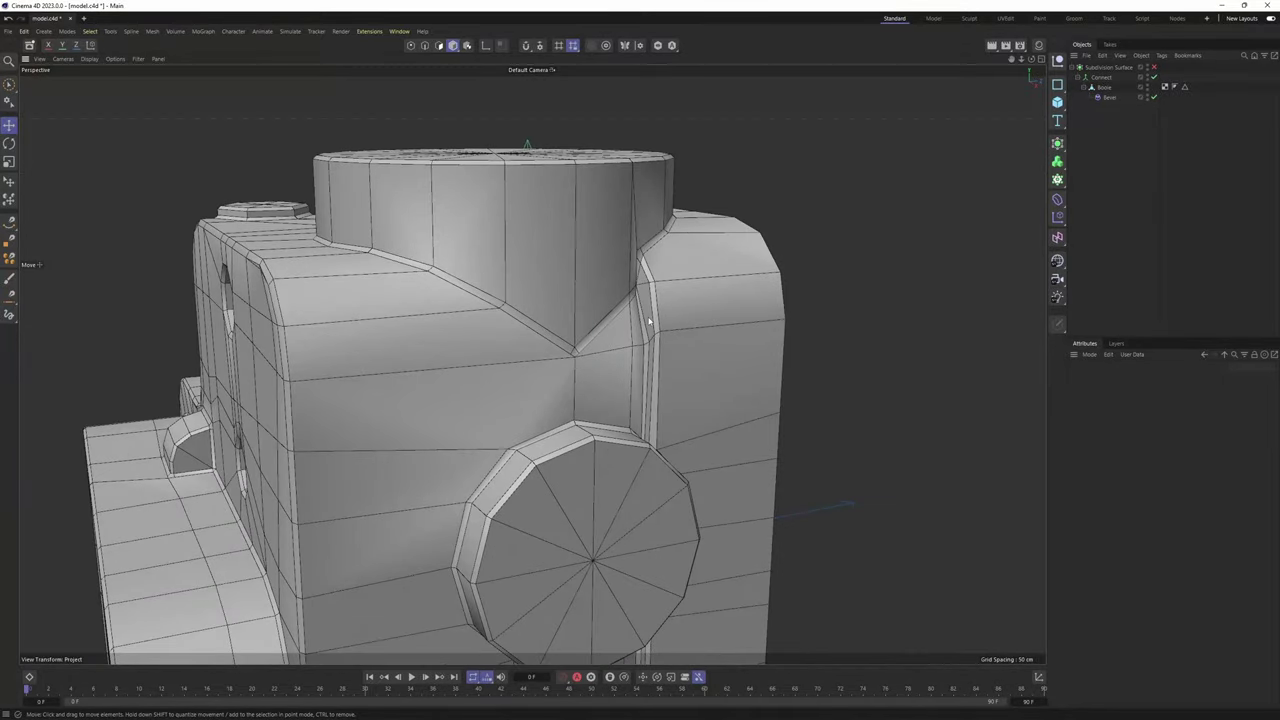
click(1154, 67)
alt+drag(553, 258, 768, 290)
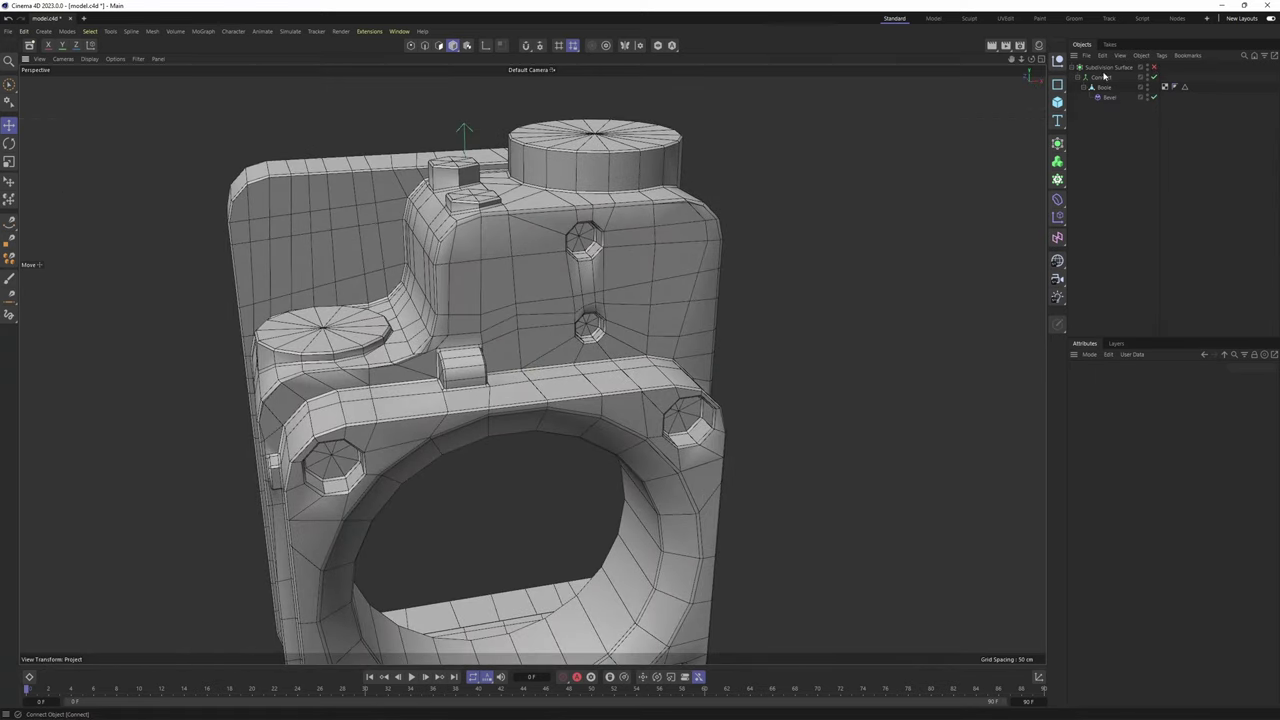
Examine the unsmoothed bevels around the lens plate's corner hole and the small block on its side
alt+middle_drag(514, 345, 597, 280)
alt+drag(597, 280, 706, 260)
scroll(680, 286, up, 2)
alt+middle_drag(475, 412, 557, 368)
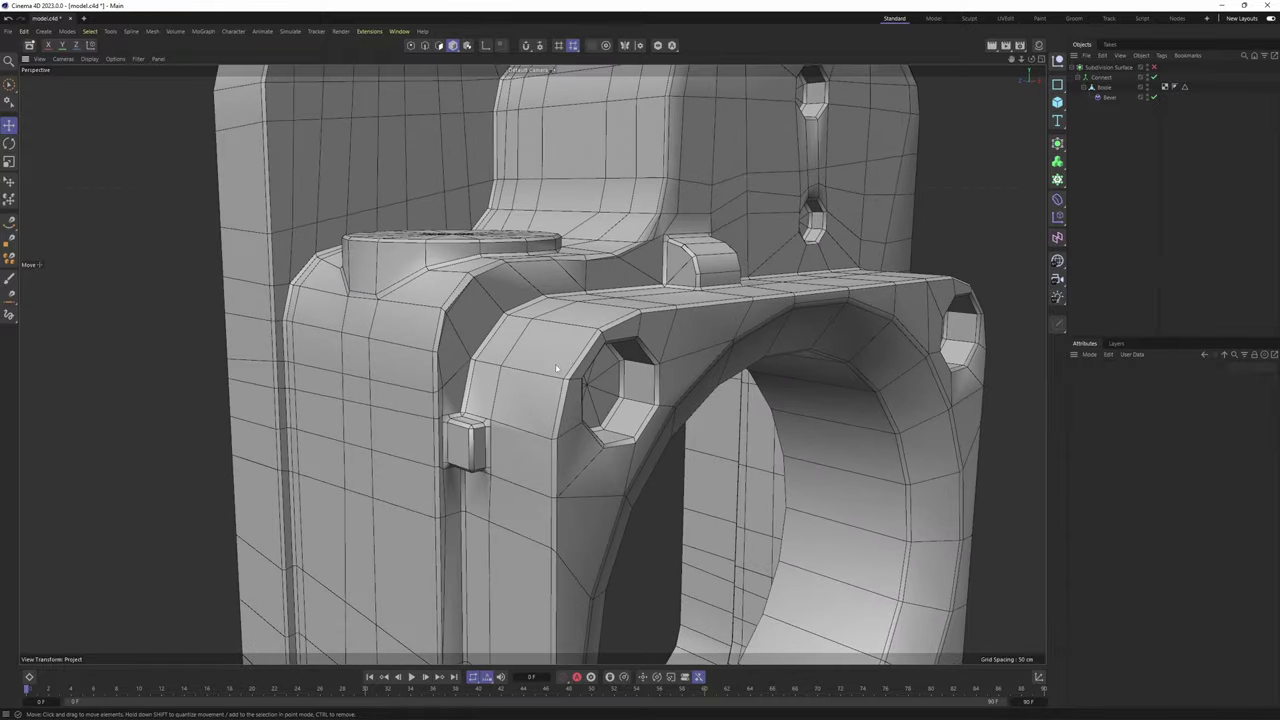
alt+drag(557, 368, 562, 341)
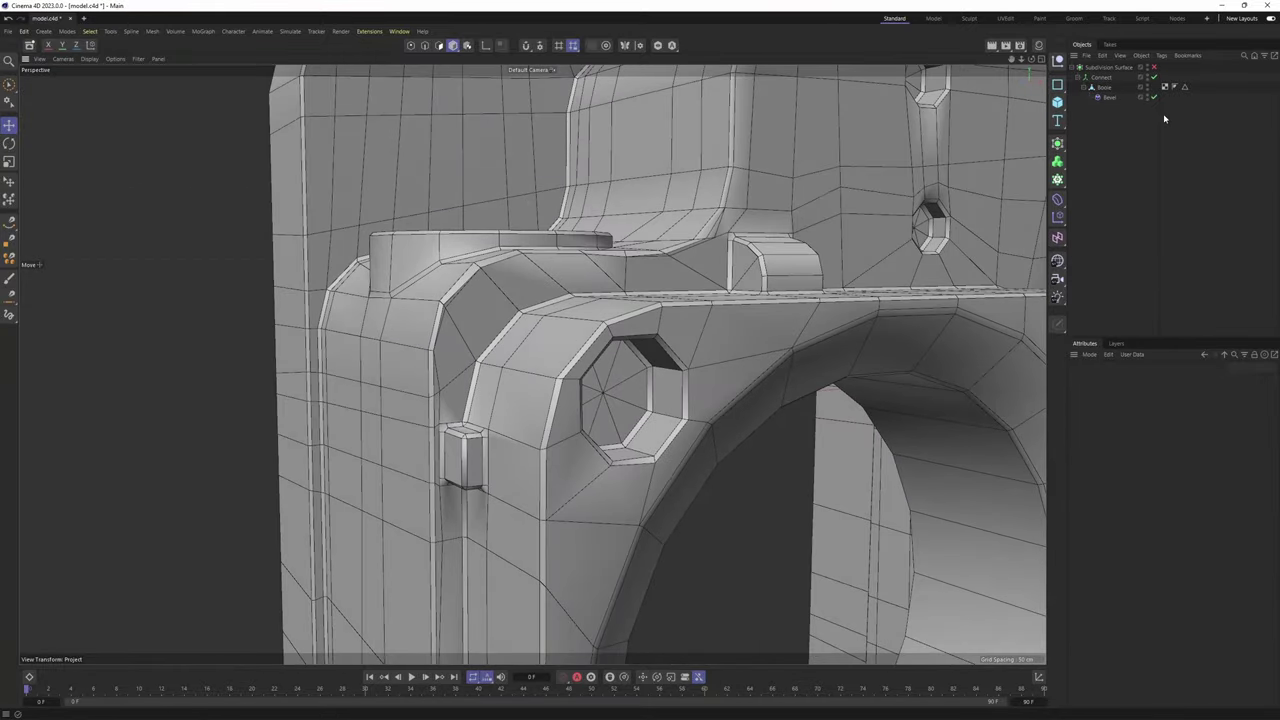
alt+middle_drag(632, 360, 529, 363)
scroll(780, 250, down, 4)
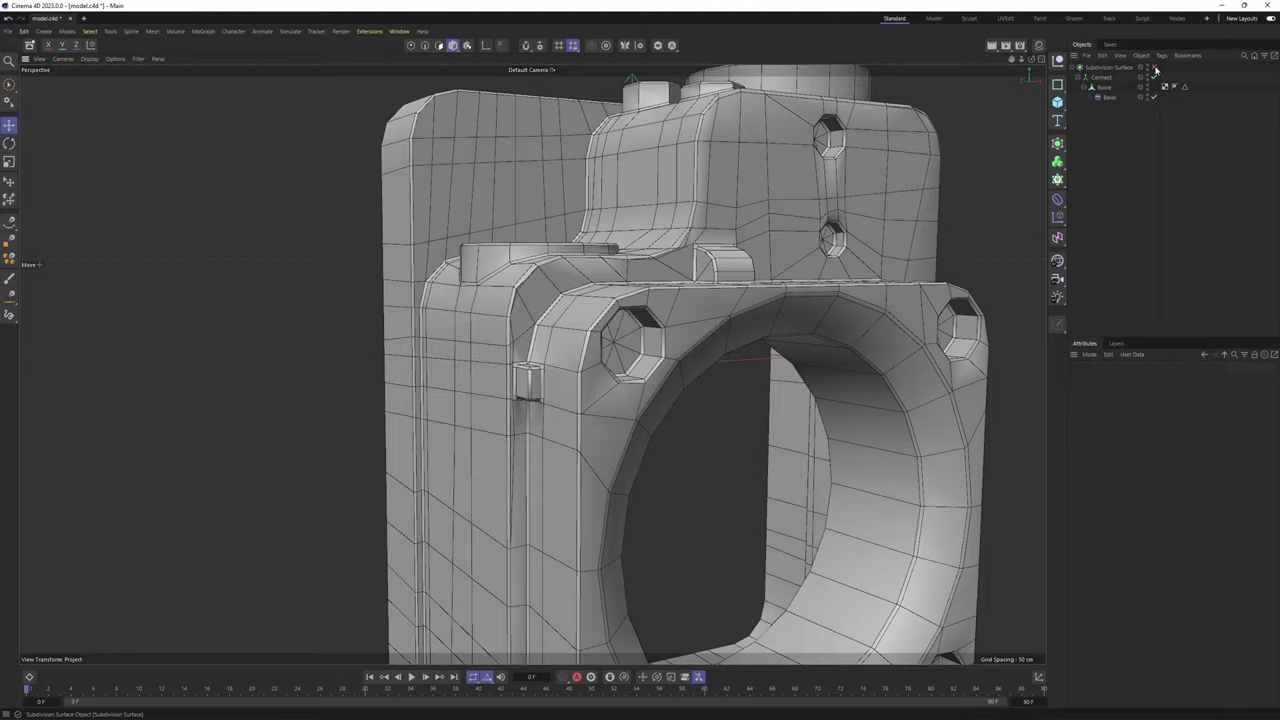
Turn on the Subdivision Surface and examine the smoothed lens opening with its corner holes
click(1154, 67)
alt+drag(730, 390, 654, 371)
alt+right_drag(654, 371, 800, 300)
alt+middle_drag(840, 240, 709, 257)
alt+drag(709, 257, 628, 240)
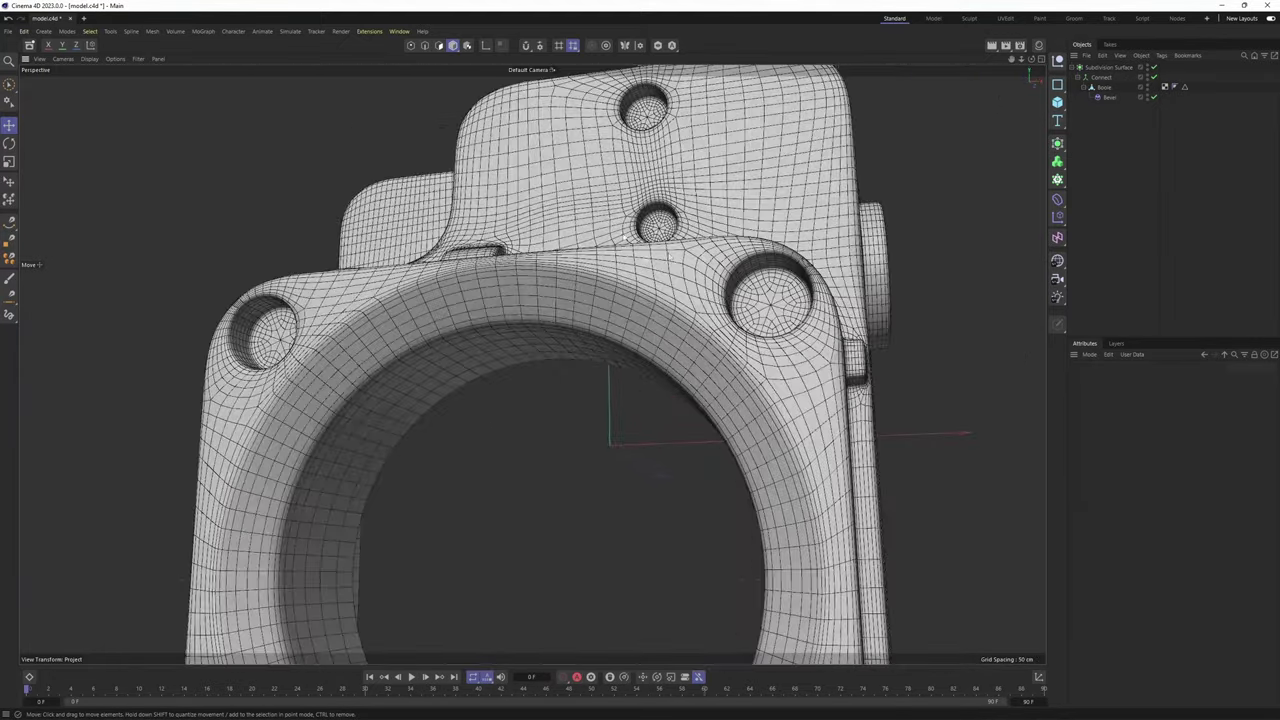
Convert the Connect generator with its Boole mesh and Bevel into a single editable polygon object
alt+right_drag(628, 240, 600, 320)
alt+middle_drag(735, 600, 760, 430)
alt+drag(760, 430, 861, 354)
alt+drag(745, 255, 895, 375)
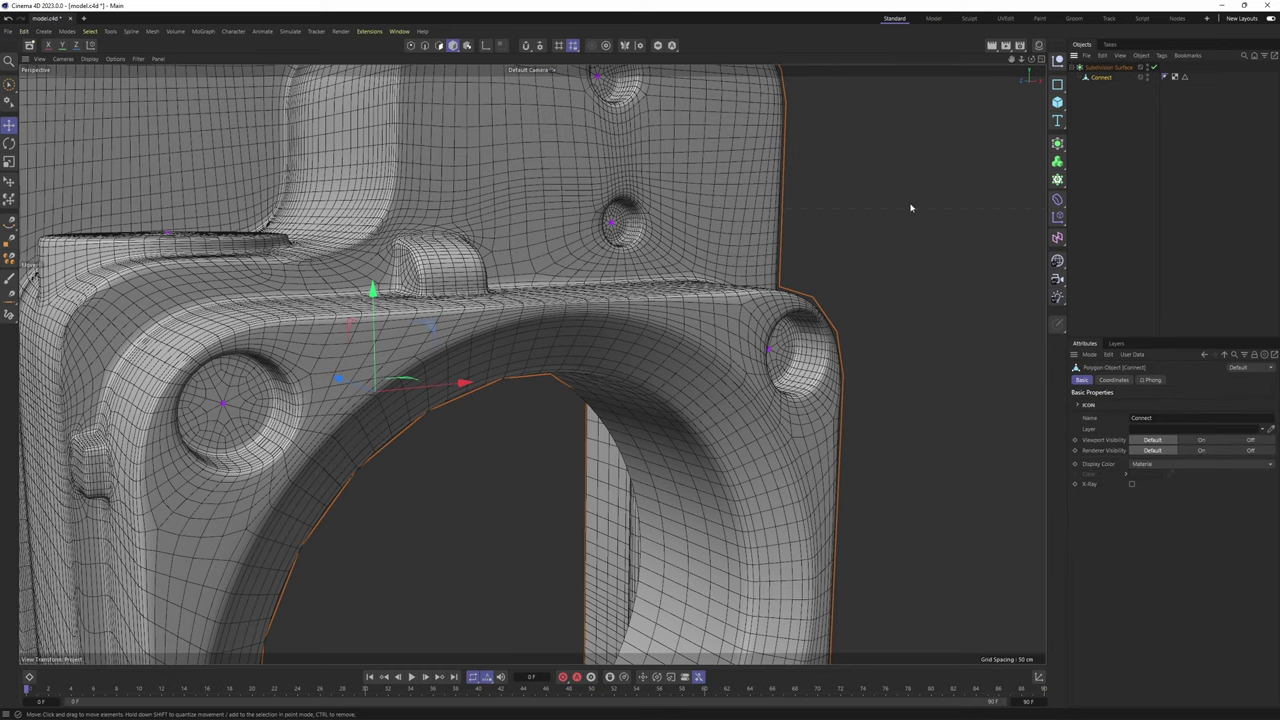
Toggle the Subdivision Surface to compare the converted mesh, and inspect the small block on the body's side
key(q)
alt+drag(697, 286, 757, 320)
key(q)
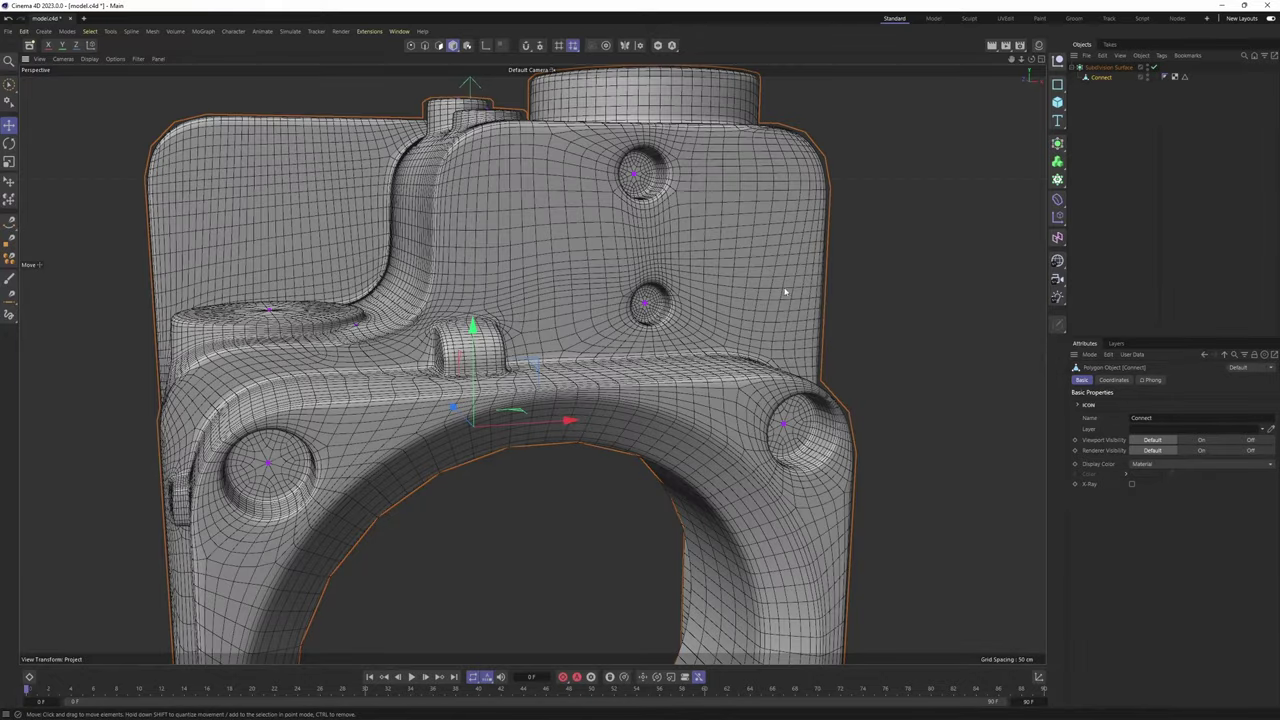
alt+drag(545, 355, 777, 251)
alt+drag(420, 295, 575, 288)
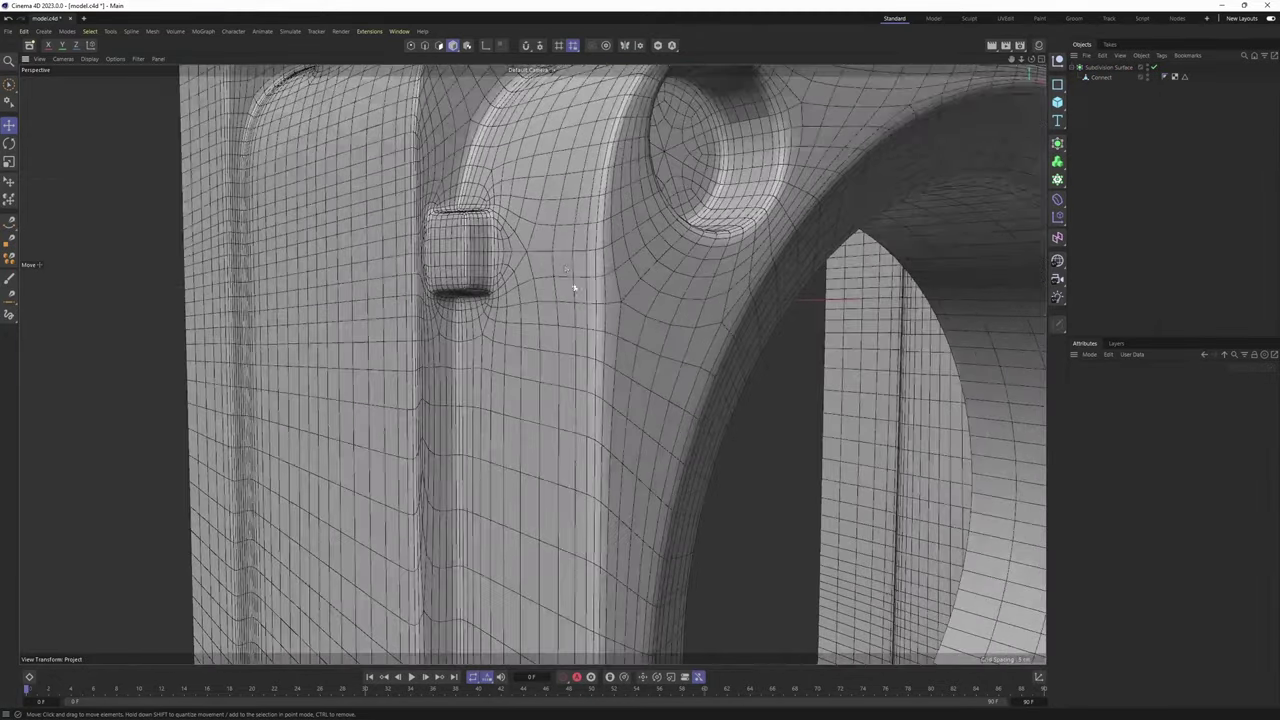
Switch the converted mesh to point editing with the Subdivision Surface off and activate the Polygon Pen
key(ctrl+z)
alt+drag(631, 251, 554, 465)
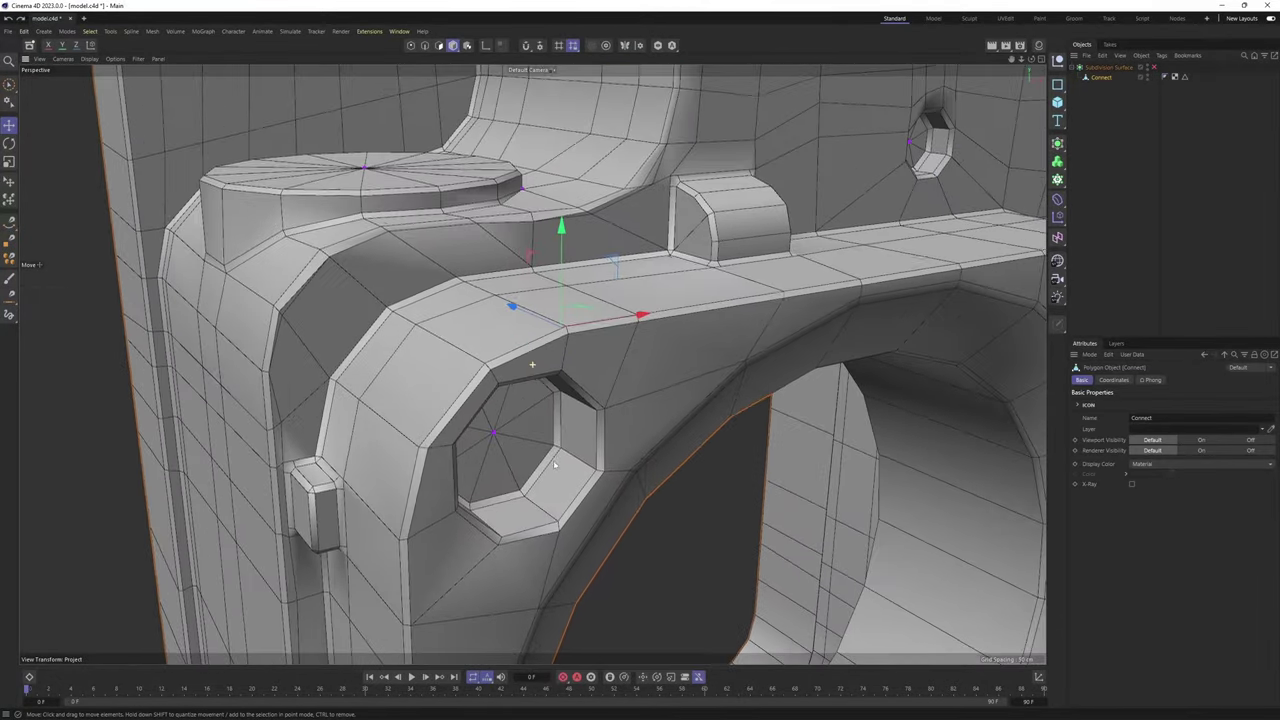
key(Return)
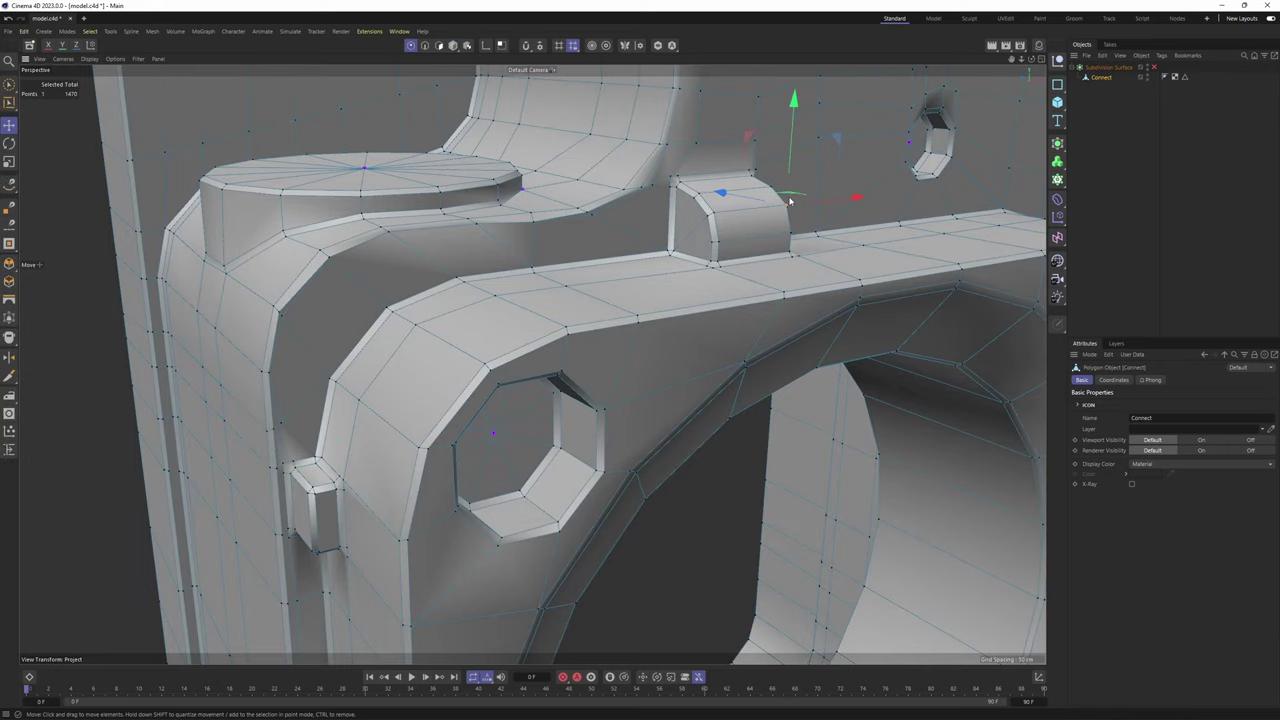
right_click(875, 220)
click(921, 242)
Examine the lens plate's lower edge and corner holes with the Subdivision Surface on, and return to the unsmoothed mesh
alt+middle_drag(748, 250, 675, 274)
alt+drag(675, 274, 654, 277)
scroll(686, 300, down, 3)
alt+middle_drag(686, 300, 617, 254)
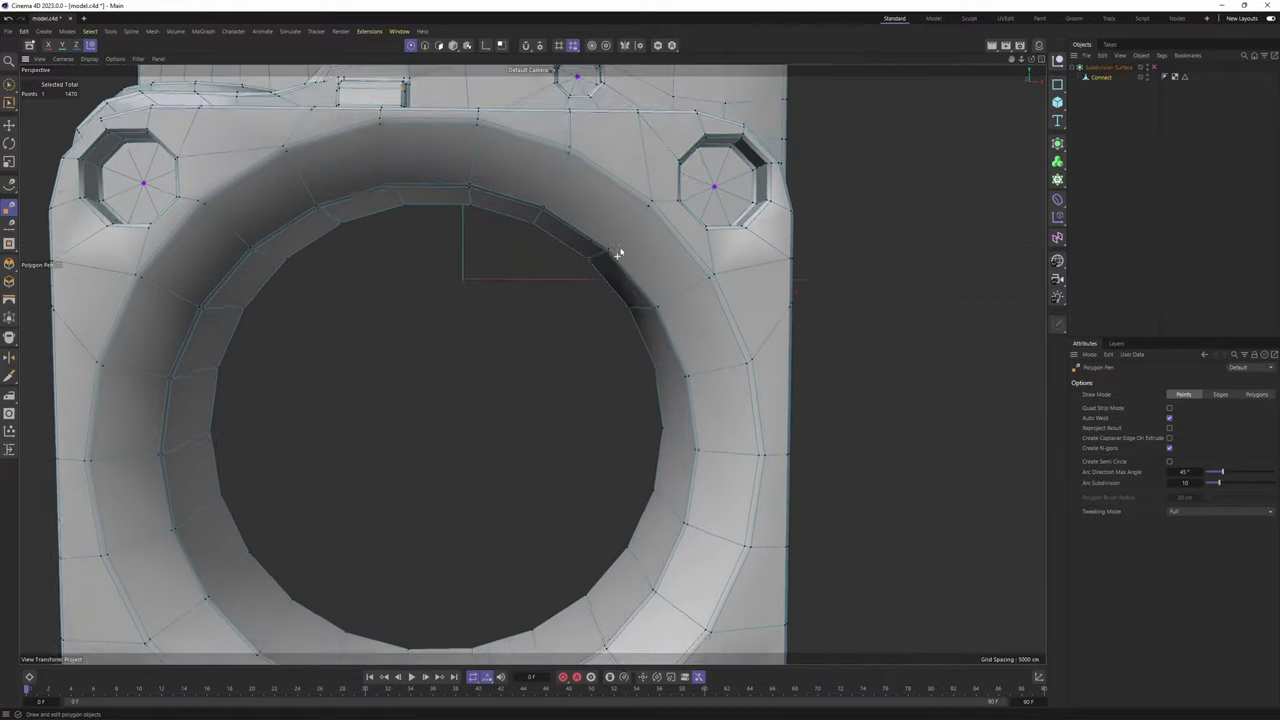
click(1154, 67)
alt+drag(775, 359, 812, 300)
alt+middle_drag(509, 438, 679, 283)
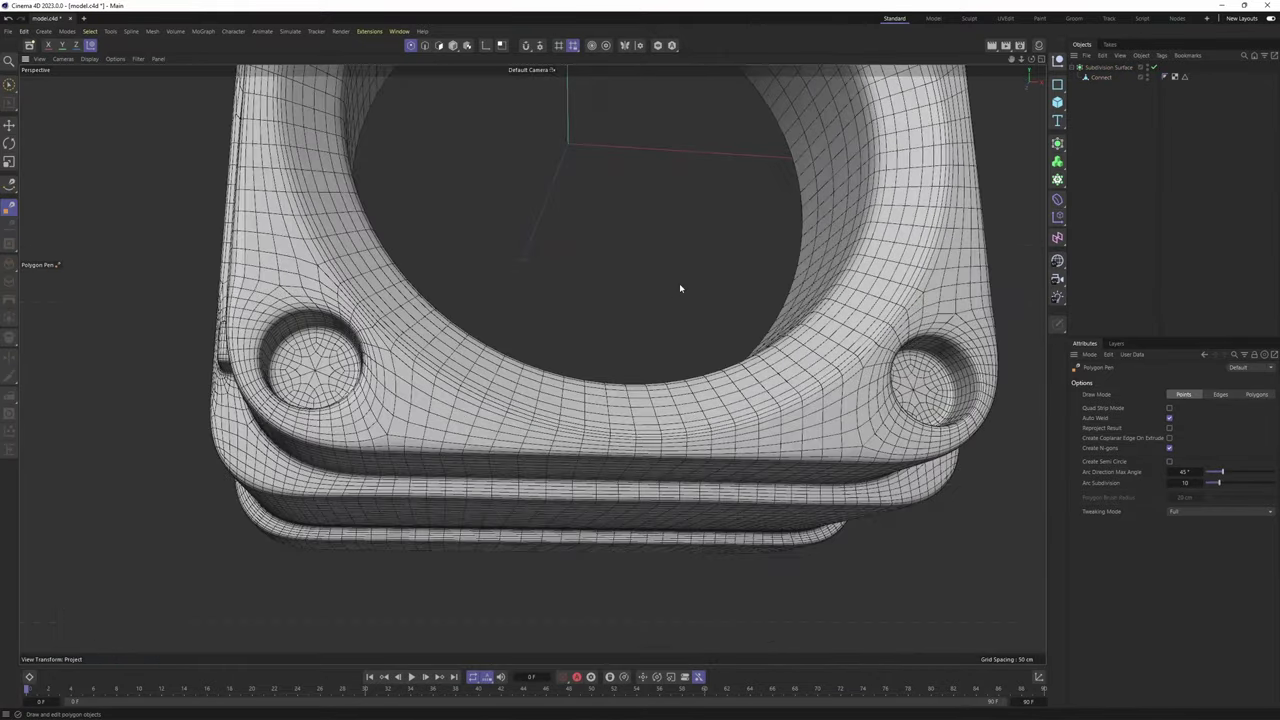
scroll(330, 360, up, 3)
alt+middle_drag(330, 360, 402, 330)
alt+drag(402, 330, 486, 365)
key(ctrl+z)
key(ctrl+z)
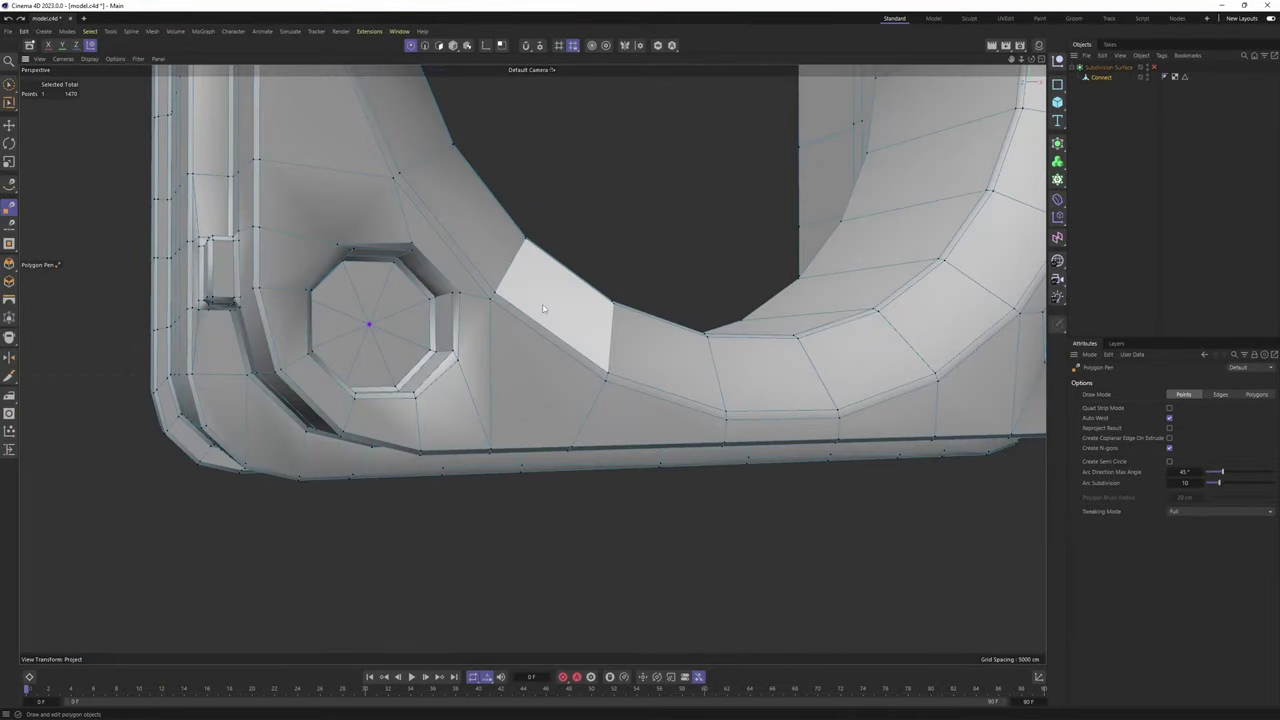
Inspect the smoothed lower side block for pinching with the Subdivision Surface on, and return to the unsmoothed mesh
click(1154, 67)
click(1234, 151)
alt+middle_drag(1010, 333, 720, 358)
alt+drag(720, 358, 640, 338)
scroll(812, 338, up, 2)
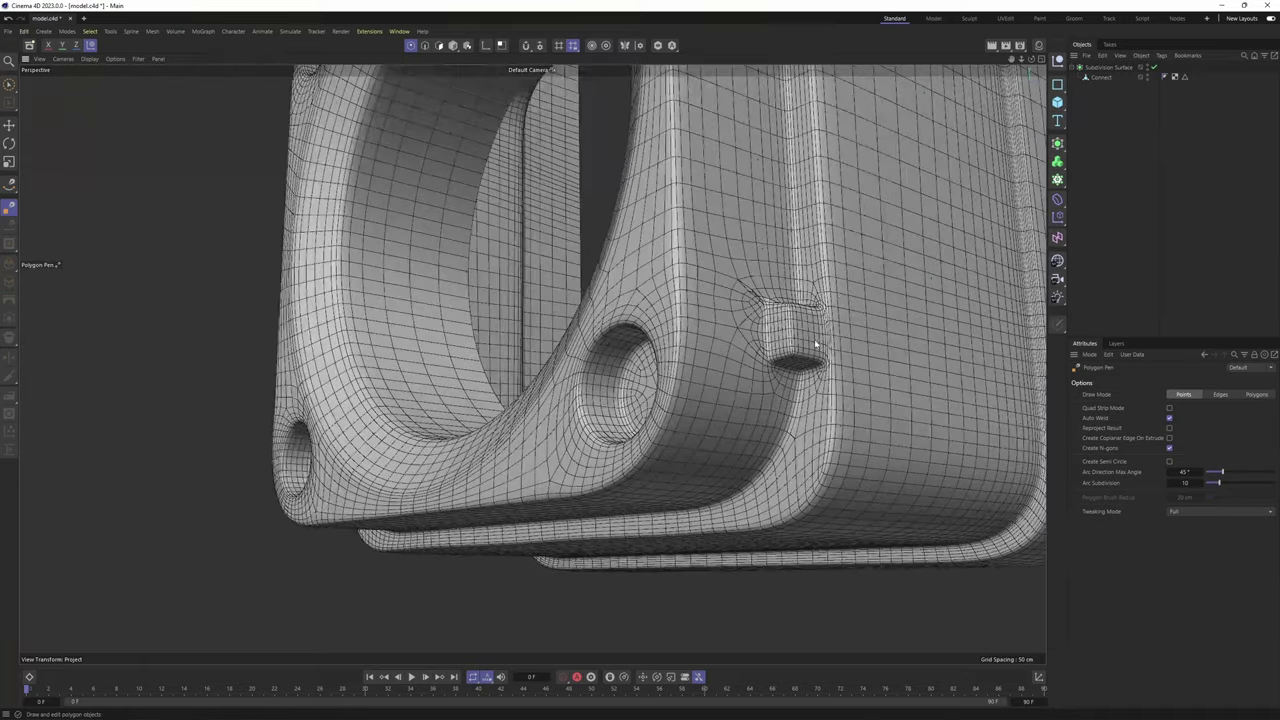
key(ctrl+z)
key(ctrl+z)
Weld the two nearly coincident points at the lower side block's upper corner with the Polygon Pen
alt+drag(780, 286, 680, 385)
scroll(760, 317, up, 4)
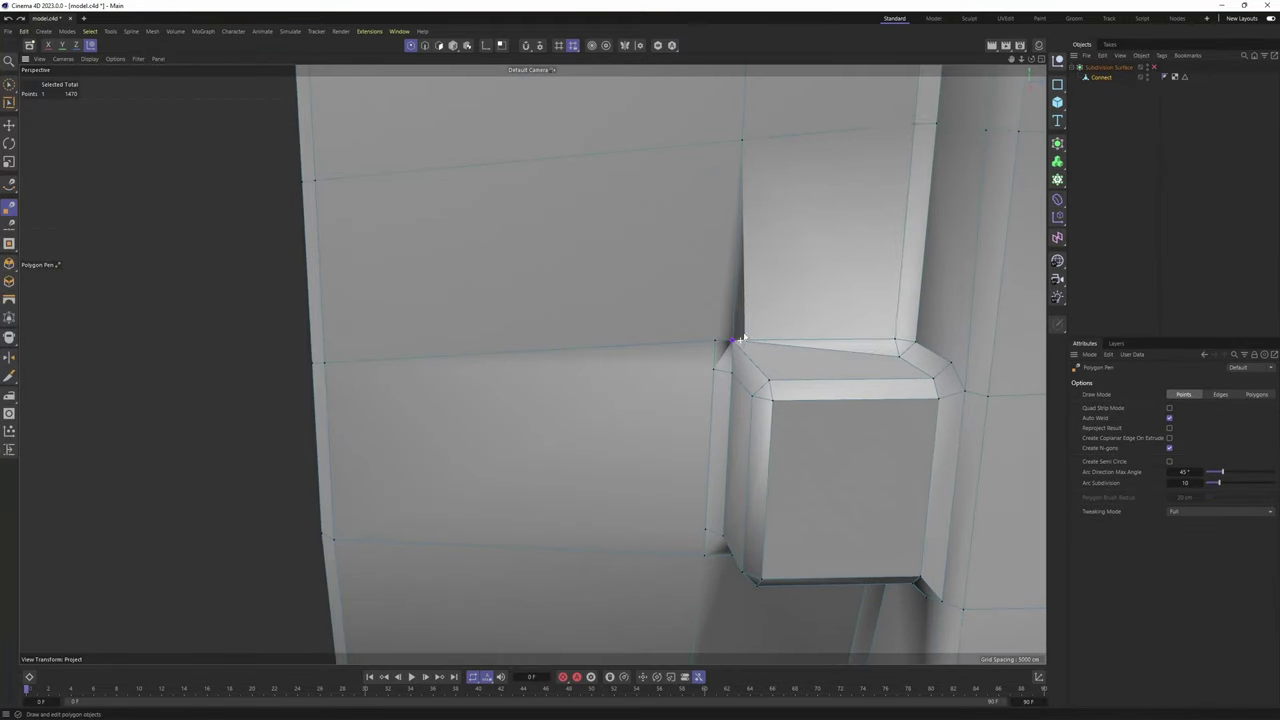
scroll(743, 346, up, 1)
mouse_move(750, 348)
alt+mouse_down()
mouse_move(733, 359)
mouse_move(756, 341)
mouse_move(706, 321)
mouse_move(748, 340)
mouse_move(720, 374)
mouse_move(664, 324)
mouse_move(652, 288)
mouse_move(652, 346)
alt+mouse_up()
scroll(744, 346, down, 3)
scroll(720, 374, down, 2)
scroll(663, 318, up, 1)
scroll(657, 347, up, 3)
scroll(648, 361, down, 2)
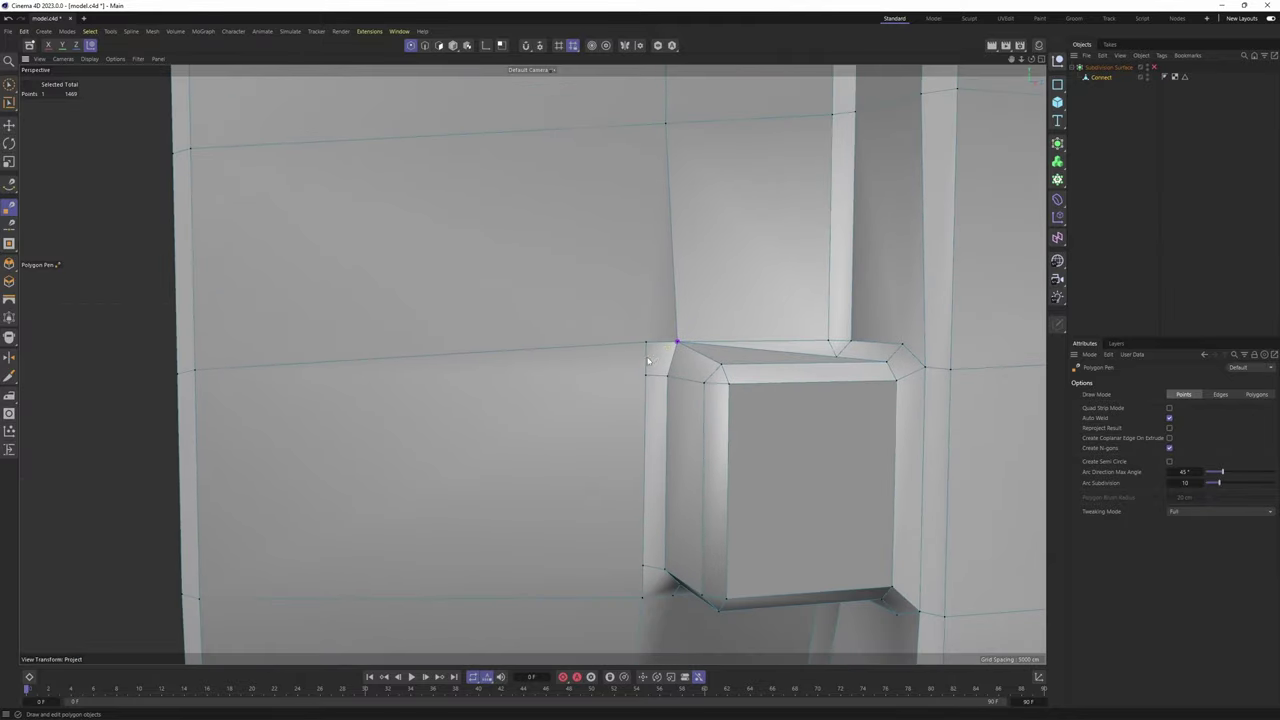
scroll(672, 362, down, 1)
alt+middle_drag(672, 362, 666, 386)
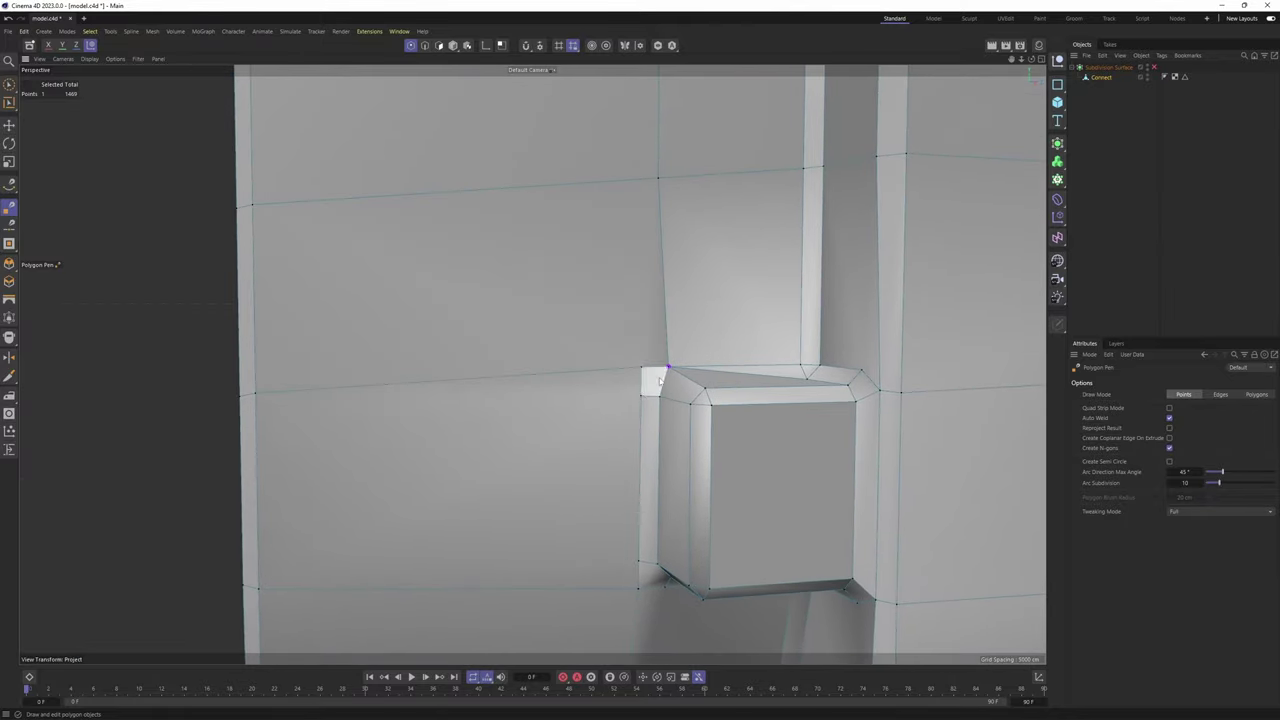
Undo the point weld at the lower side block's upper corner
alt+drag(653, 377, 694, 418)
scroll(676, 395, up, 4)
scroll(684, 395, down, 6)
scroll(663, 475, up, 5)
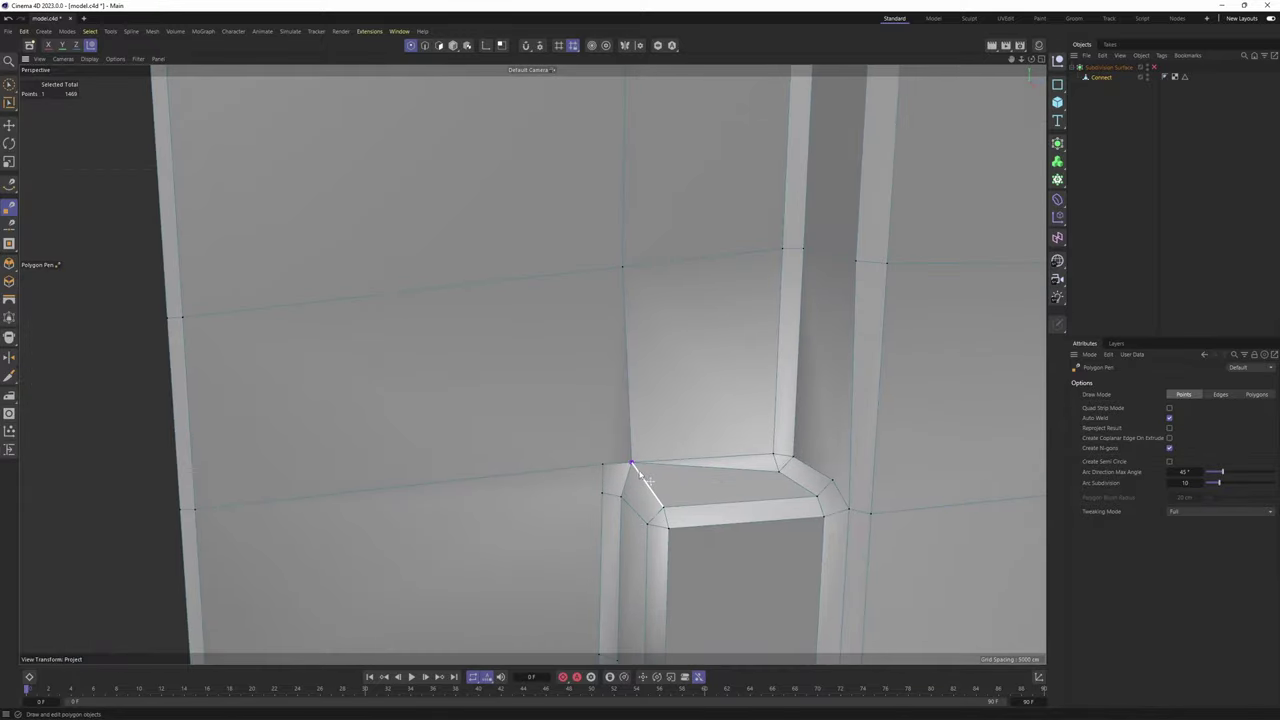
alt+drag(636, 478, 664, 487)
scroll(770, 474, up, 2)
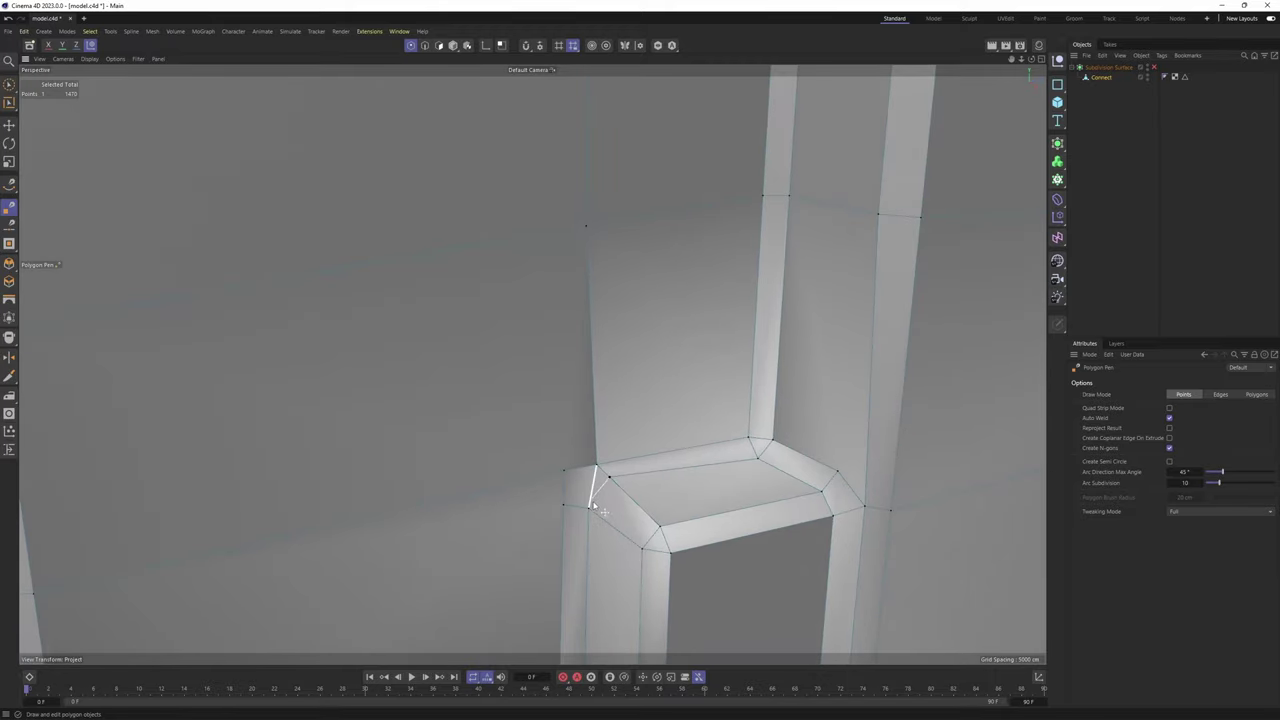
Weld the paired points at the lower side block's outer corners with the Polygon Pen
alt+drag(621, 473, 594, 338)
scroll(604, 486, down, 3)
scroll(593, 306, up, 3)
scroll(593, 306, up, 2)
scroll(597, 321, down, 3)
scroll(590, 308, up, 1)
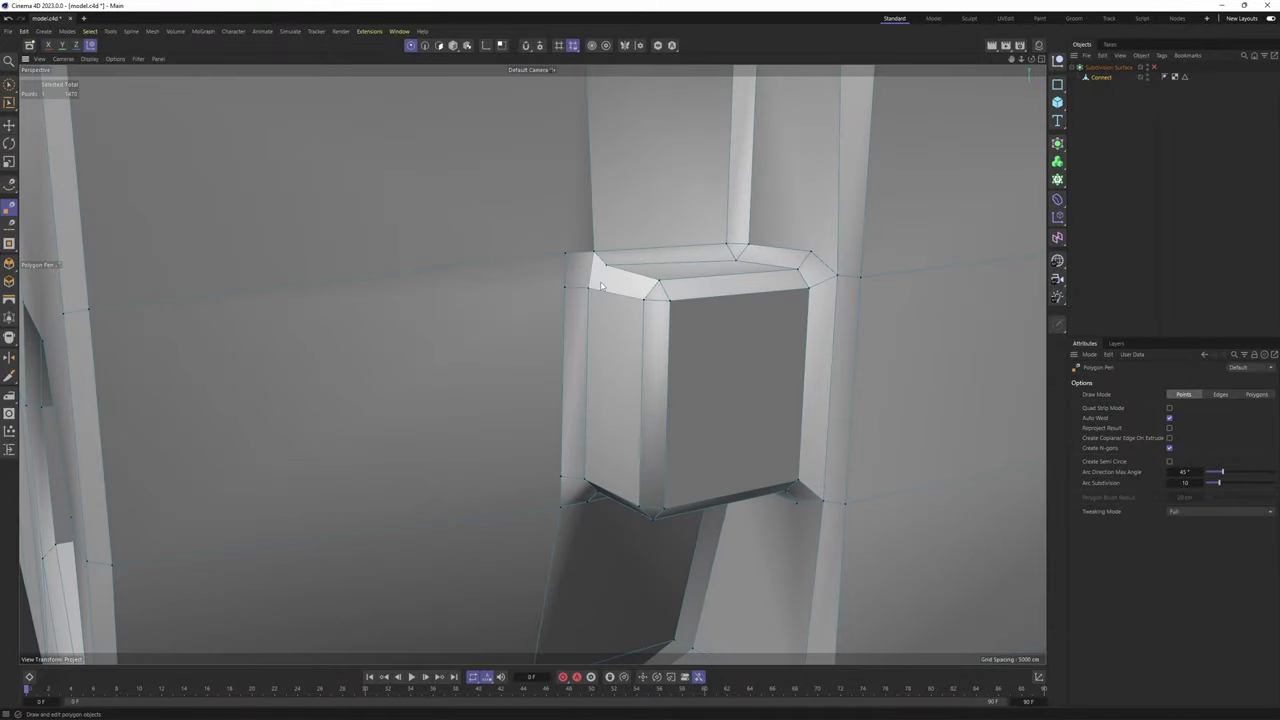
click(605, 267)
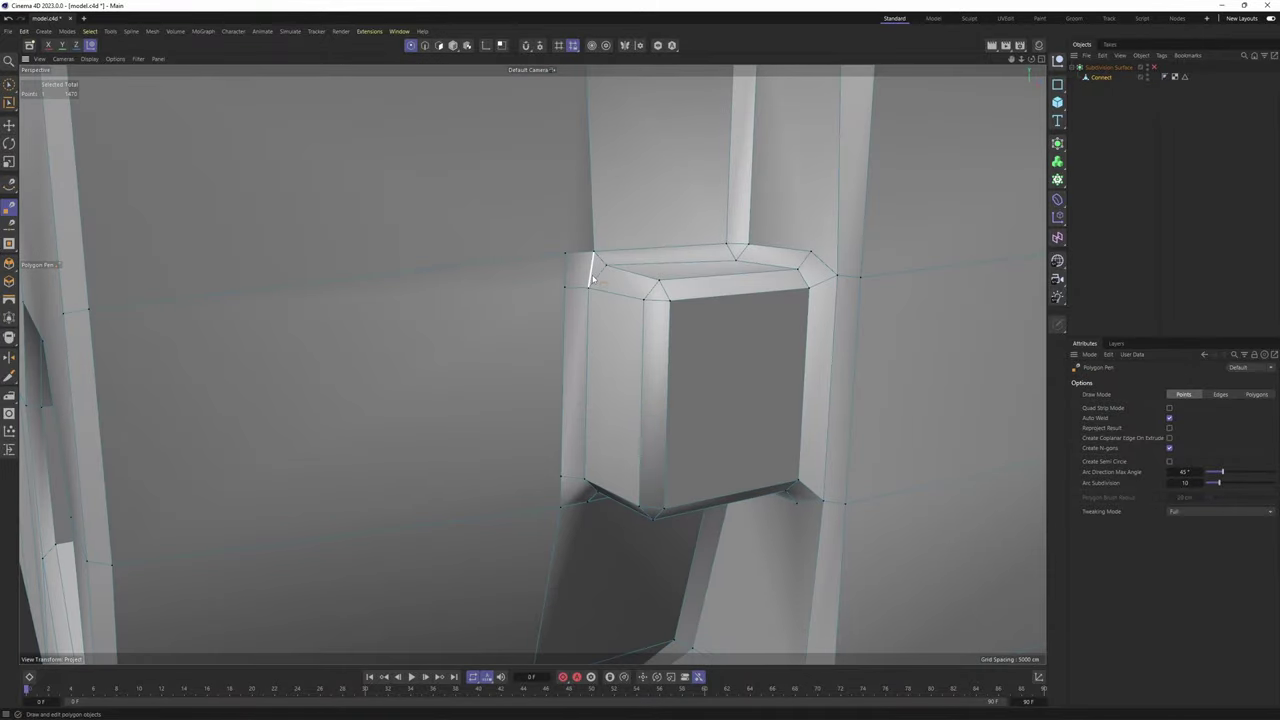
alt+drag(593, 279, 626, 240)
alt+middle_drag(626, 240, 583, 346)
alt+drag(583, 346, 545, 362)
alt+right_drag(533, 370, 519, 356)
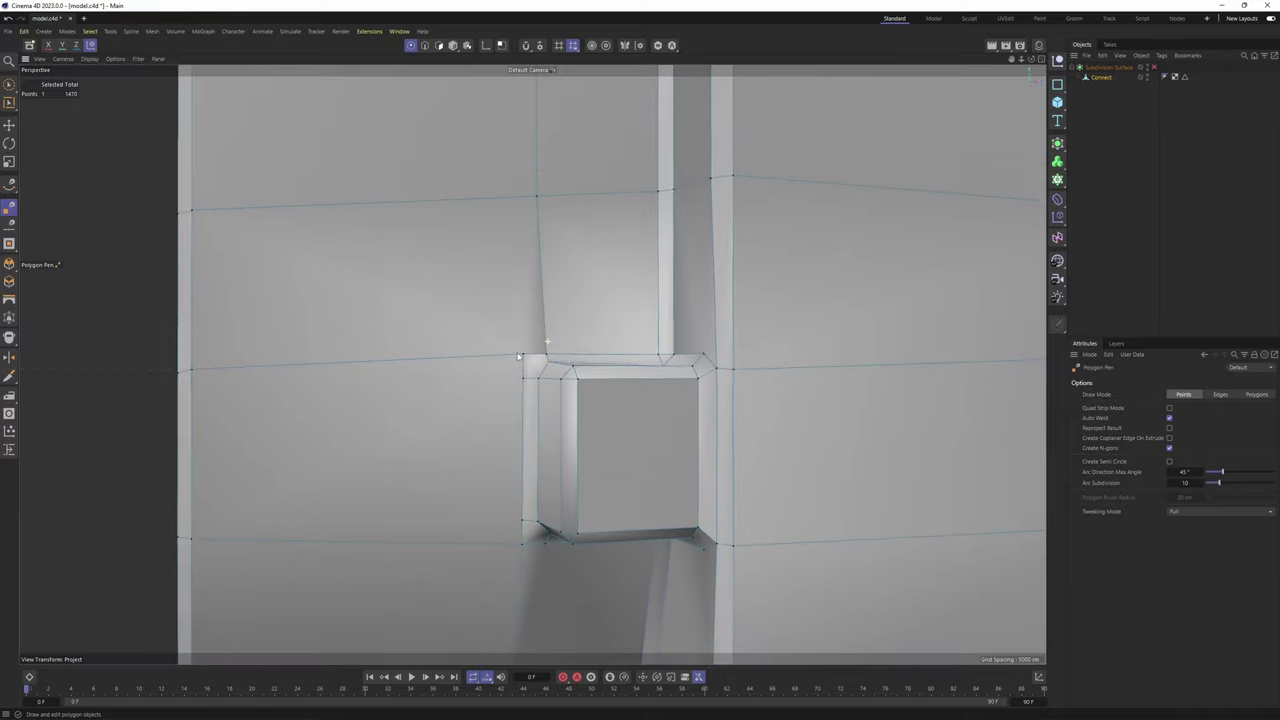
alt+drag(519, 356, 529, 363)
alt+middle_drag(529, 363, 592, 365)
mouse_move(592, 365)
alt+mouse_down()
mouse_move(579, 345)
mouse_move(590, 383)
alt+mouse_up()
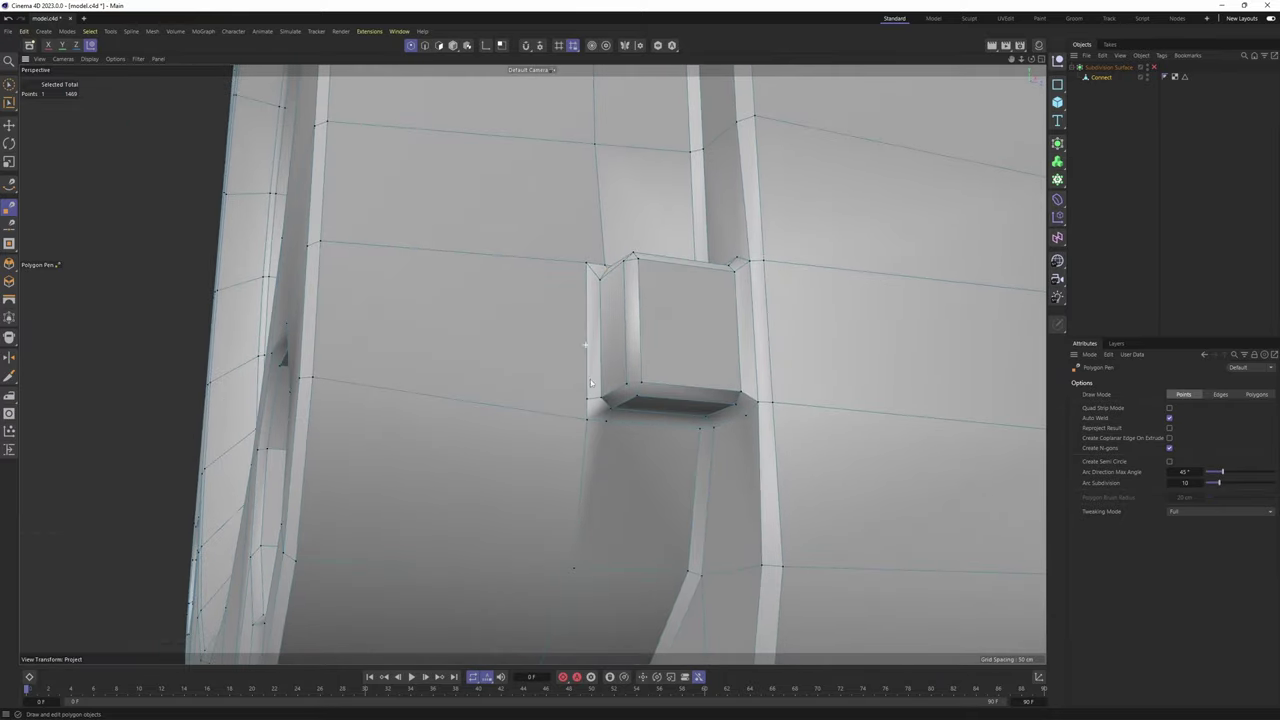
Reroute the vertical edge above the lower side block to the block's outer corner point
alt+drag(595, 138, 596, 161)
alt+middle_drag(596, 161, 574, 375)
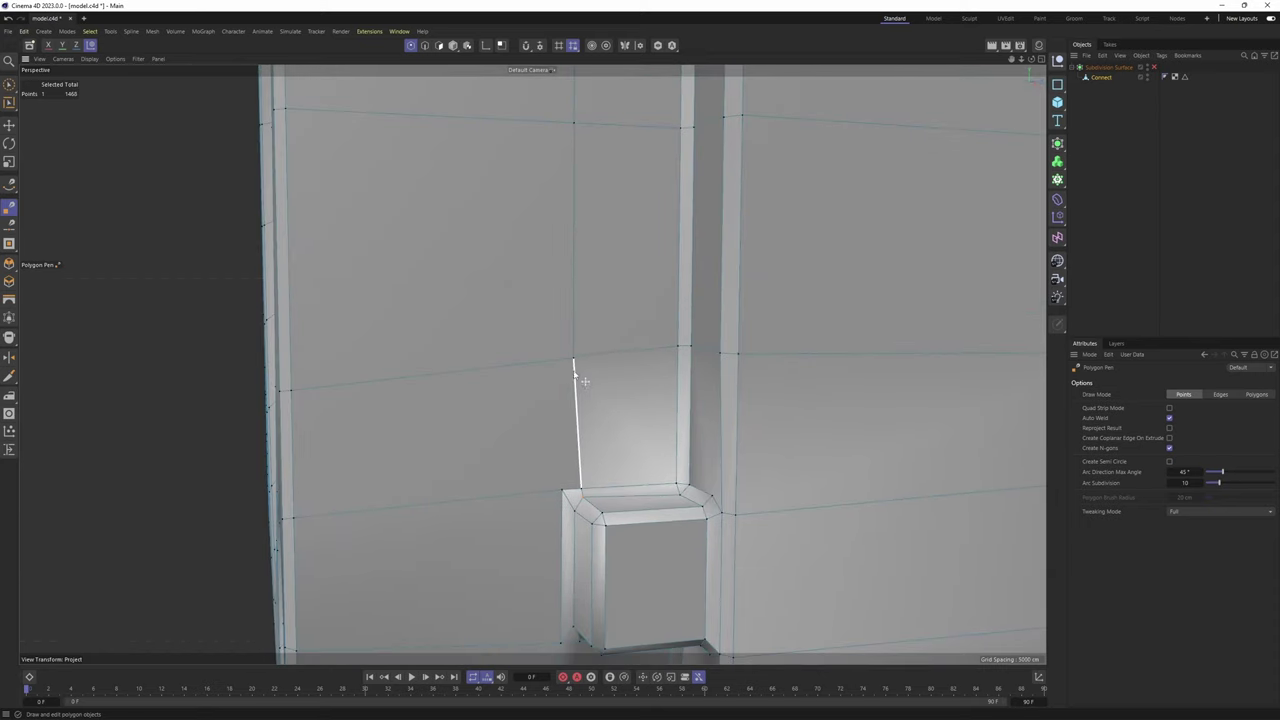
click(573, 360)
alt+drag(584, 460, 591, 463)
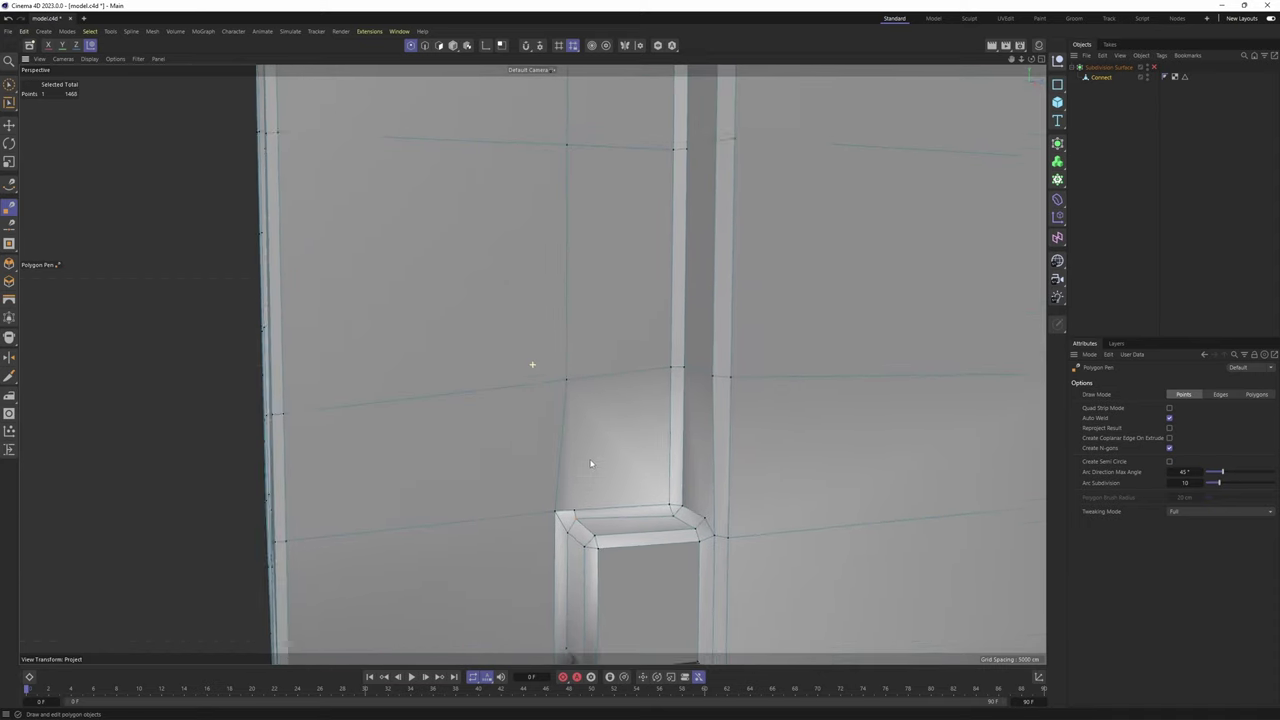
Draw a support edge parallel to the vertical edge from the lower side block up to the upper side block
scroll(590, 463, down, 2)
click(586, 415)
alt+middle_drag(586, 416, 548, 561)
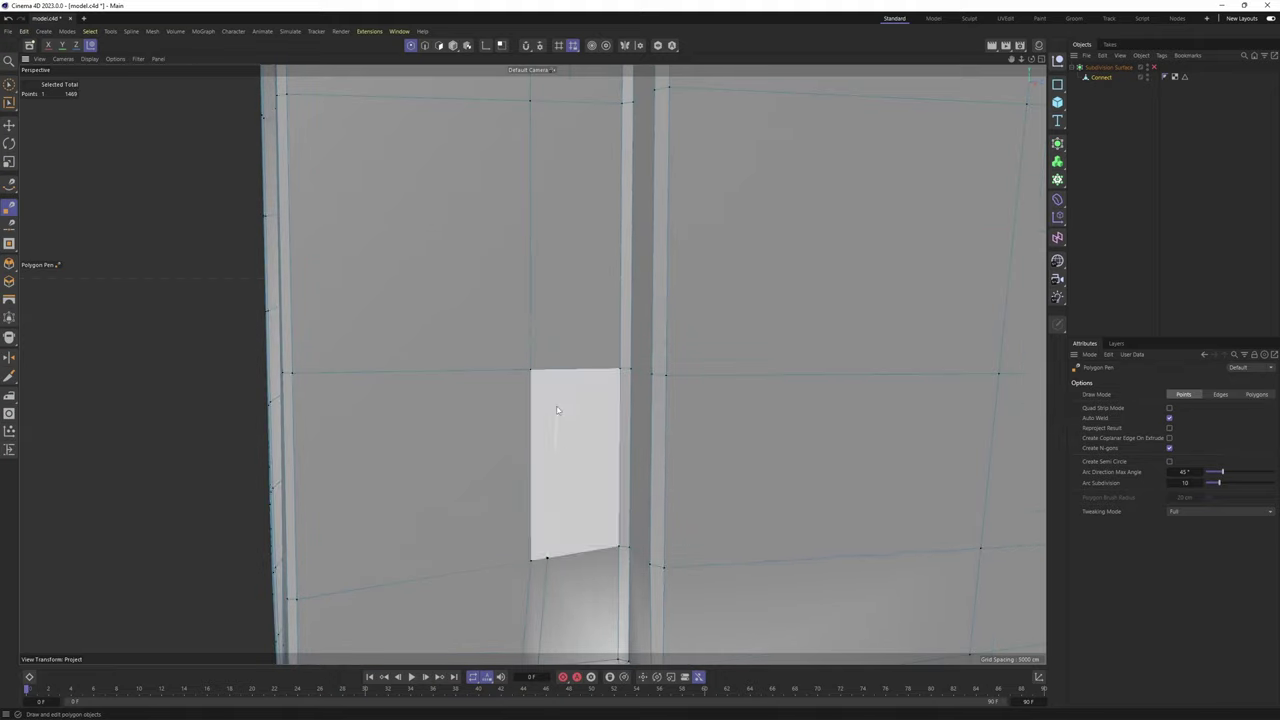
alt+middle_drag(550, 371, 503, 558)
scroll(503, 558, down, 2)
alt+drag(503, 558, 508, 480)
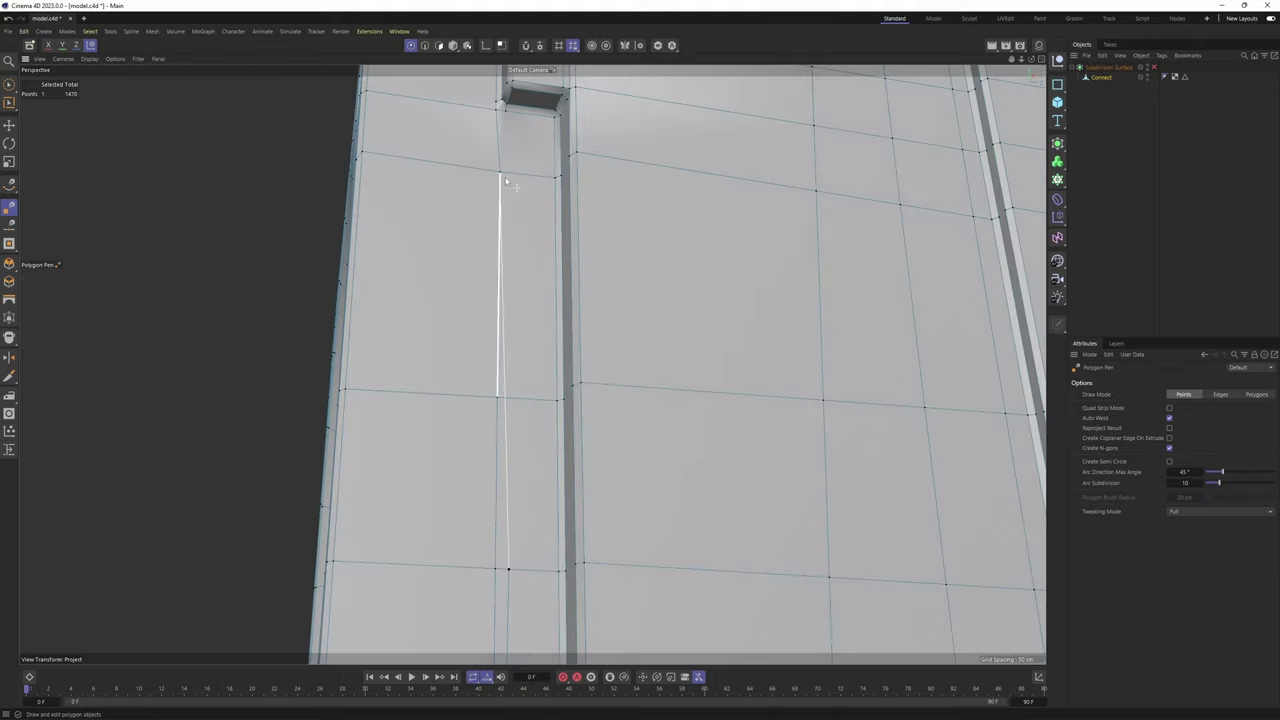
click(512, 176)
alt+middle_drag(536, 244, 531, 363)
scroll(510, 236, up, 3)
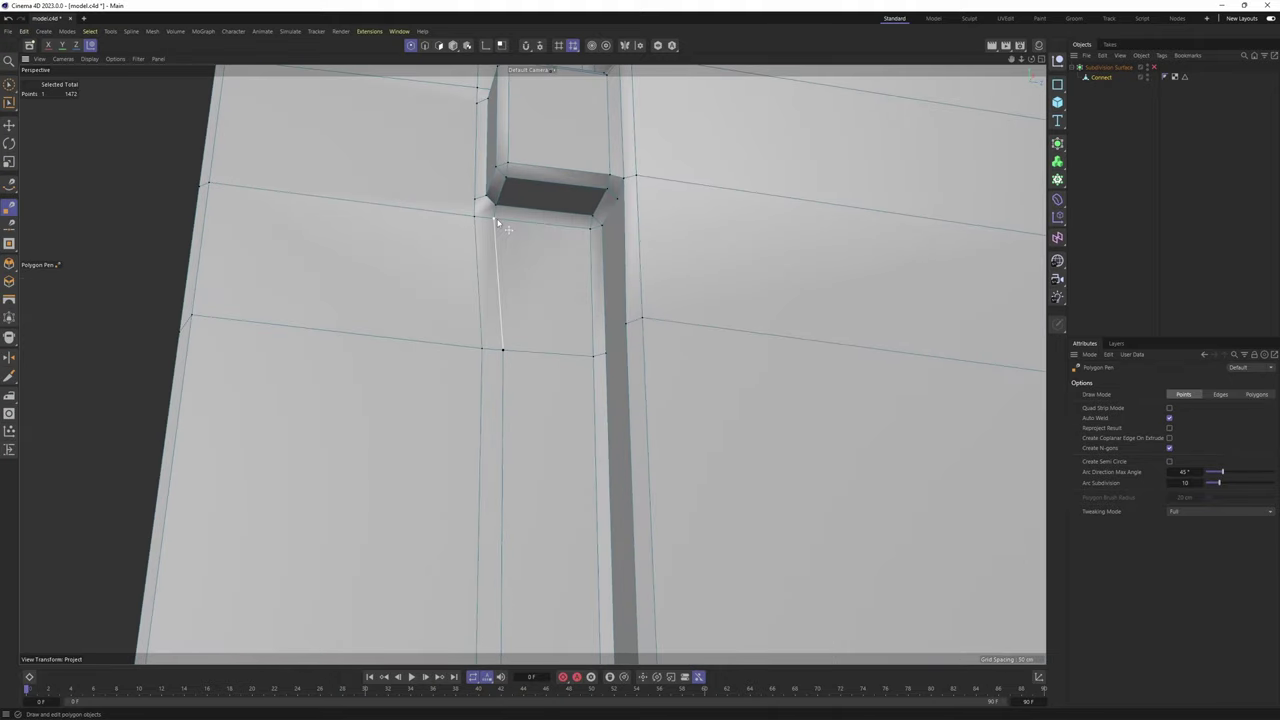
click(497, 222)
Weld the upper side block's outer corner points and draw a support edge from the block over the curved corner to the top block
alt+drag(485, 206, 553, 391)
click(546, 319)
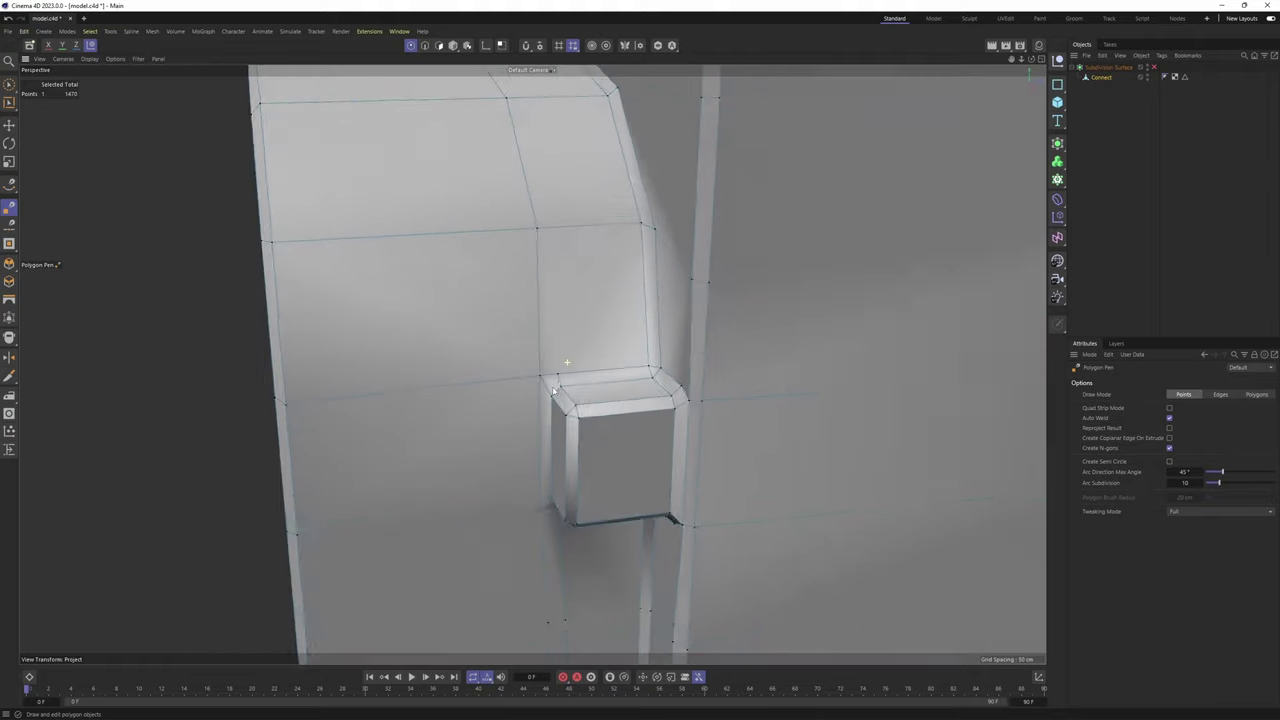
alt+drag(555, 214, 583, 385)
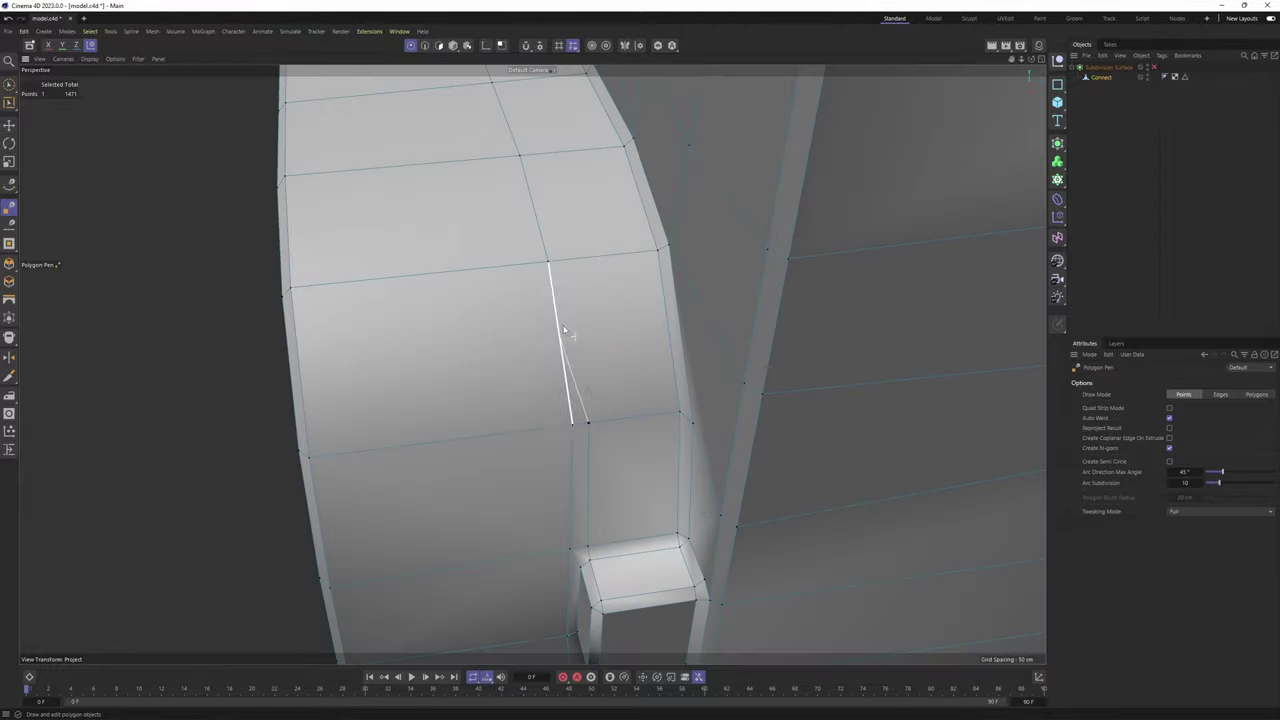
alt+drag(567, 265, 591, 421)
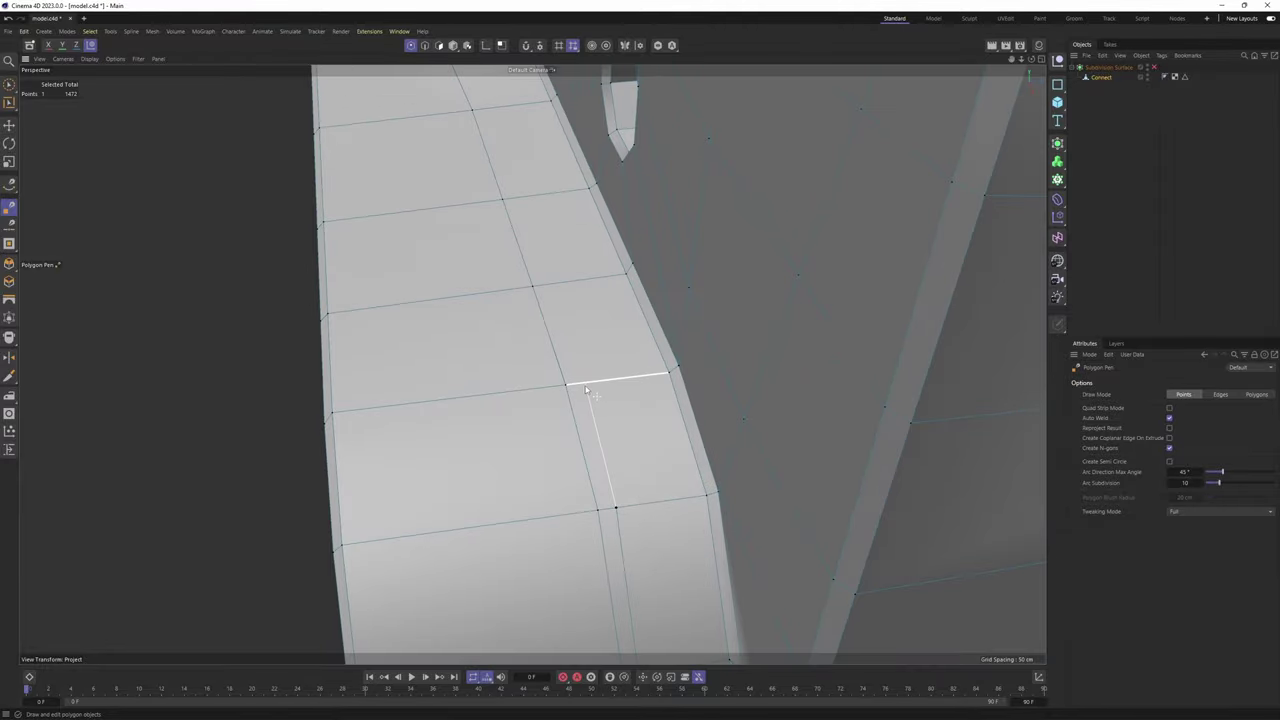
click(586, 386)
alt+middle_drag(511, 267, 531, 363)
alt+drag(531, 363, 535, 395)
alt+middle_drag(549, 229, 603, 440)
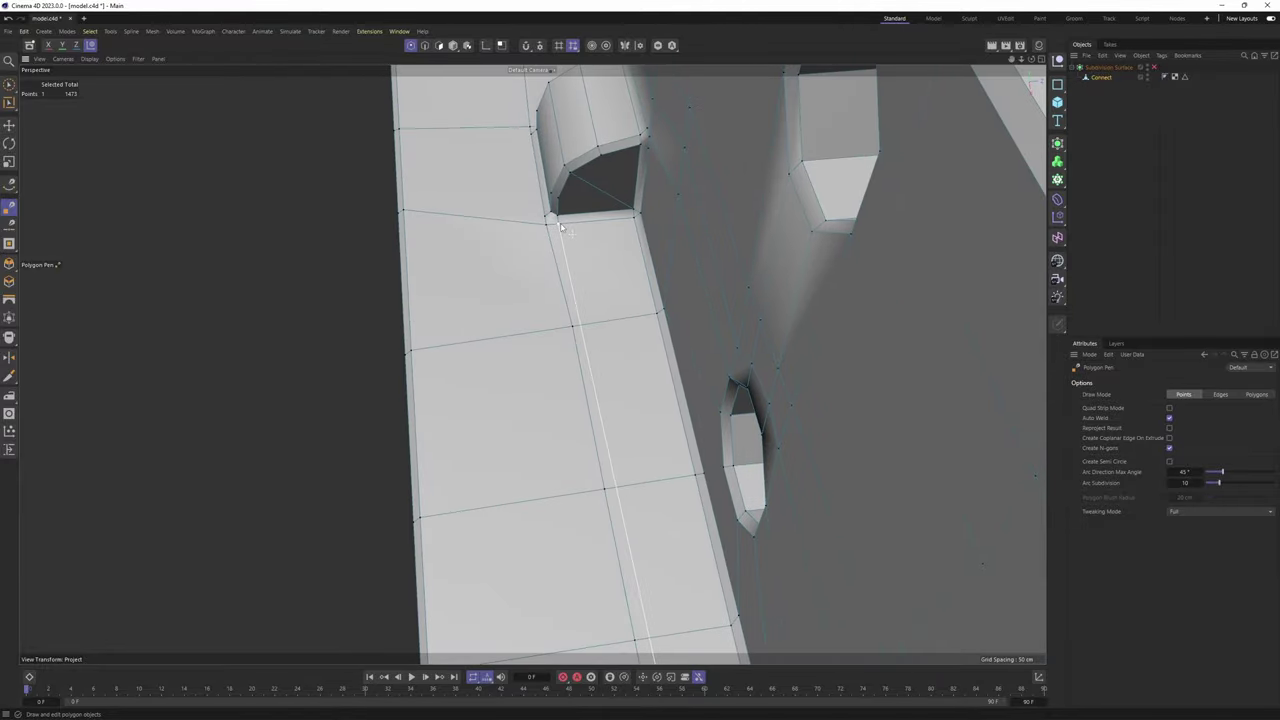
drag(547, 221, 558, 227)
Draw a matching support edge from the top block's other side down over the curve to the opposite upper side block
alt+drag(558, 227, 579, 298)
scroll(587, 313, up, 2)
alt+drag(579, 298, 531, 363)
click(560, 283)
scroll(560, 283, down, 4)
scroll(599, 287, up, 1)
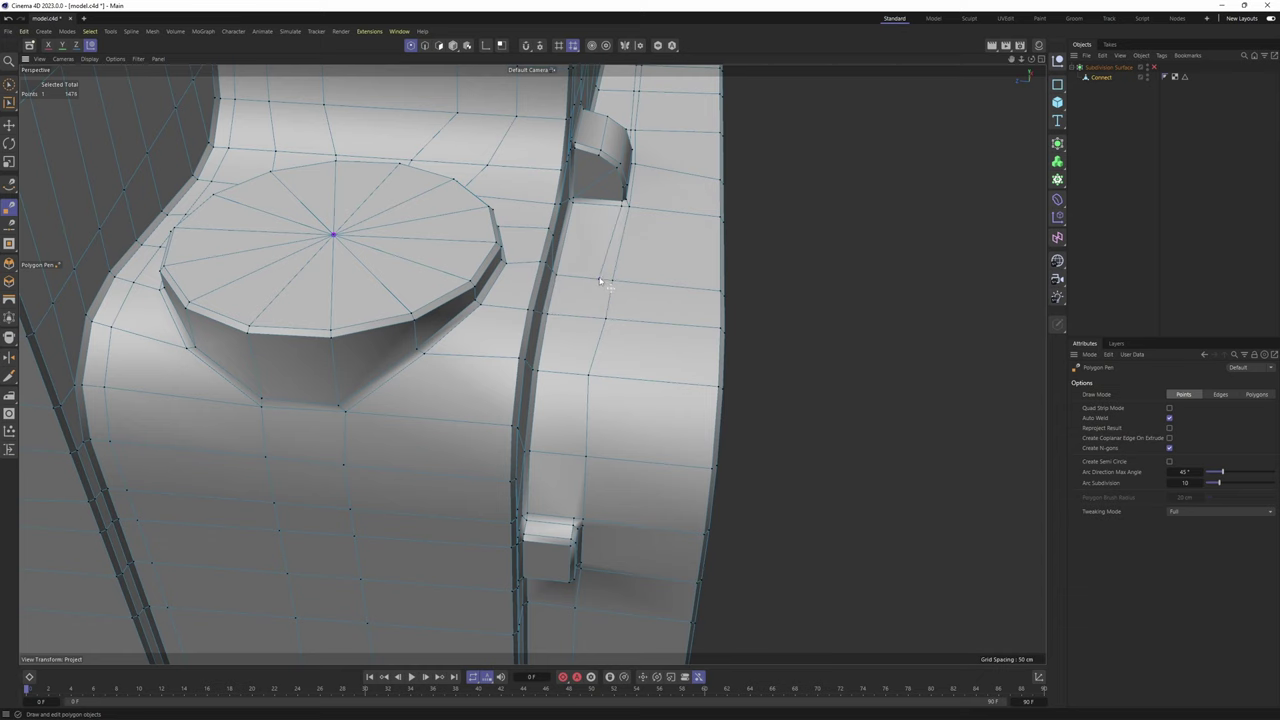
click(578, 375)
scroll(588, 457, up, 3)
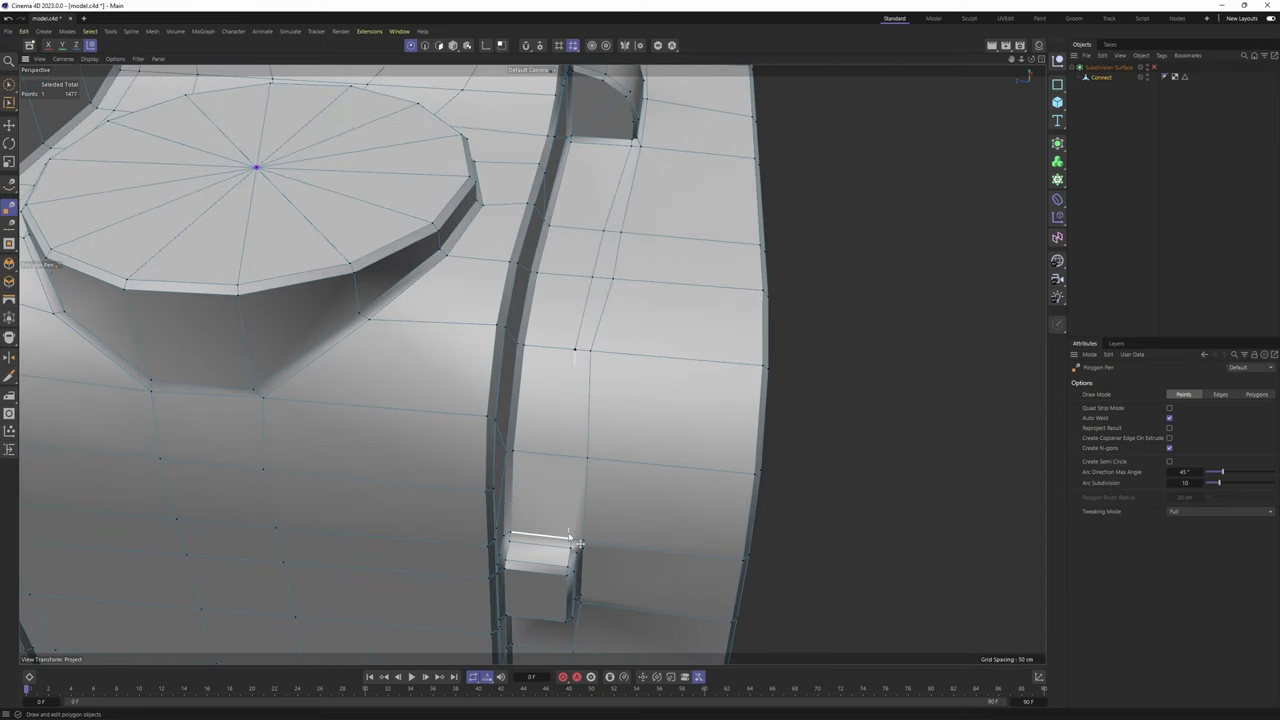
click(570, 538)
Weld the paired points at the opposite upper side block's outer corners
alt+drag(571, 538, 560, 503)
scroll(582, 508, up, 4)
alt+drag(572, 506, 531, 363)
scroll(600, 447, down, 3)
scroll(627, 397, up, 2)
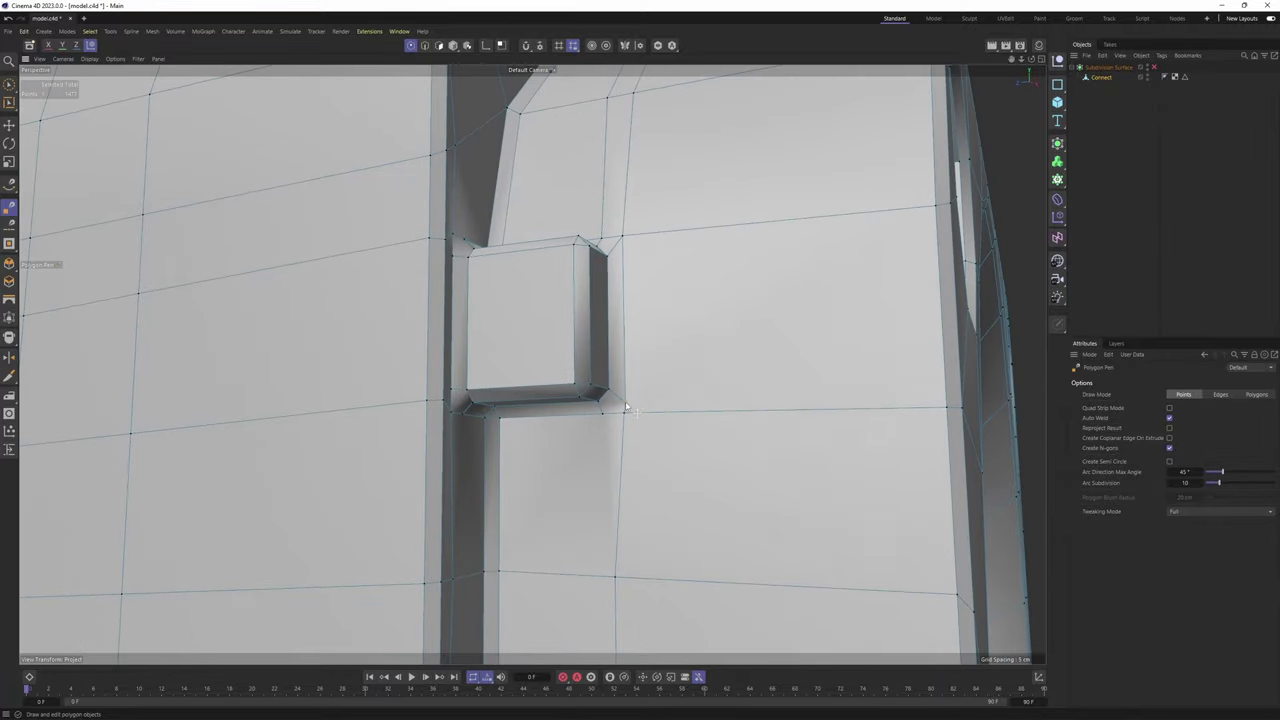
scroll(633, 420, down, 4)
Draw a support edge from the opposite upper side block down the side to the lower side block
alt+drag(645, 262, 666, 244)
click(647, 252)
scroll(655, 268, down, 4)
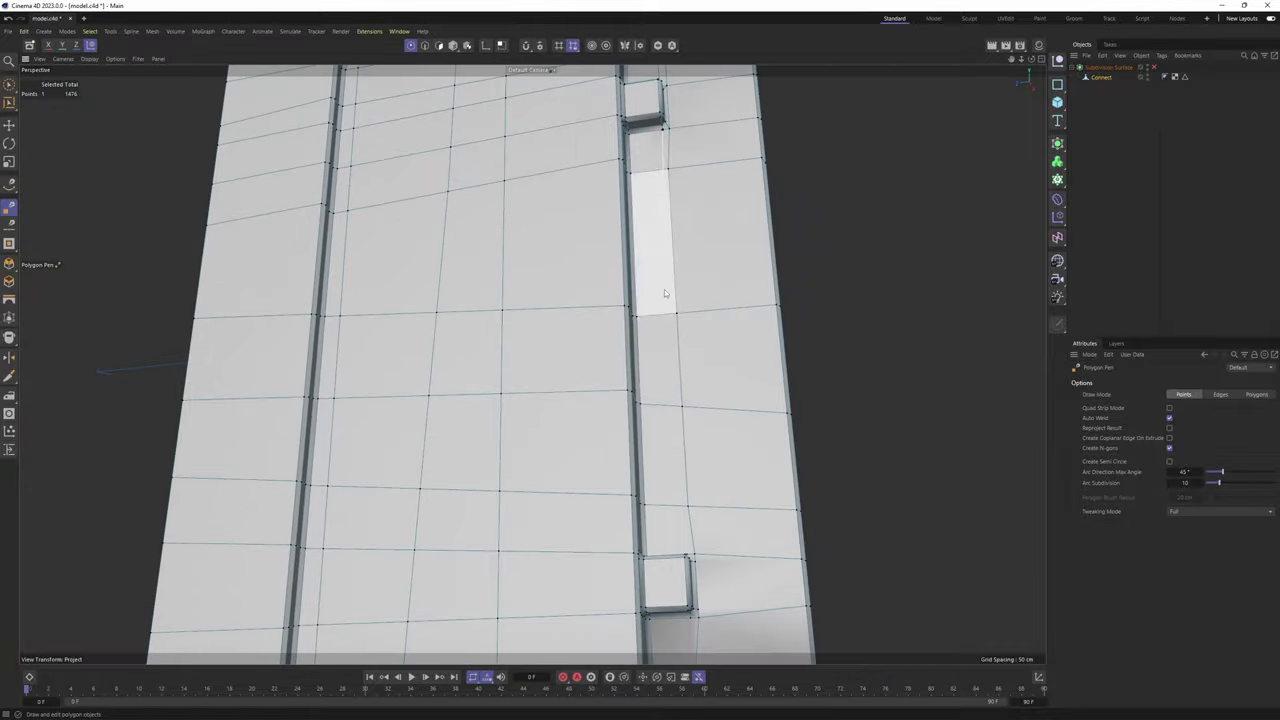
alt+drag(664, 289, 670, 240)
click(680, 388)
alt+drag(683, 398, 603, 400)
scroll(680, 528, up, 3)
click(669, 547)
scroll(661, 490, up, 3)
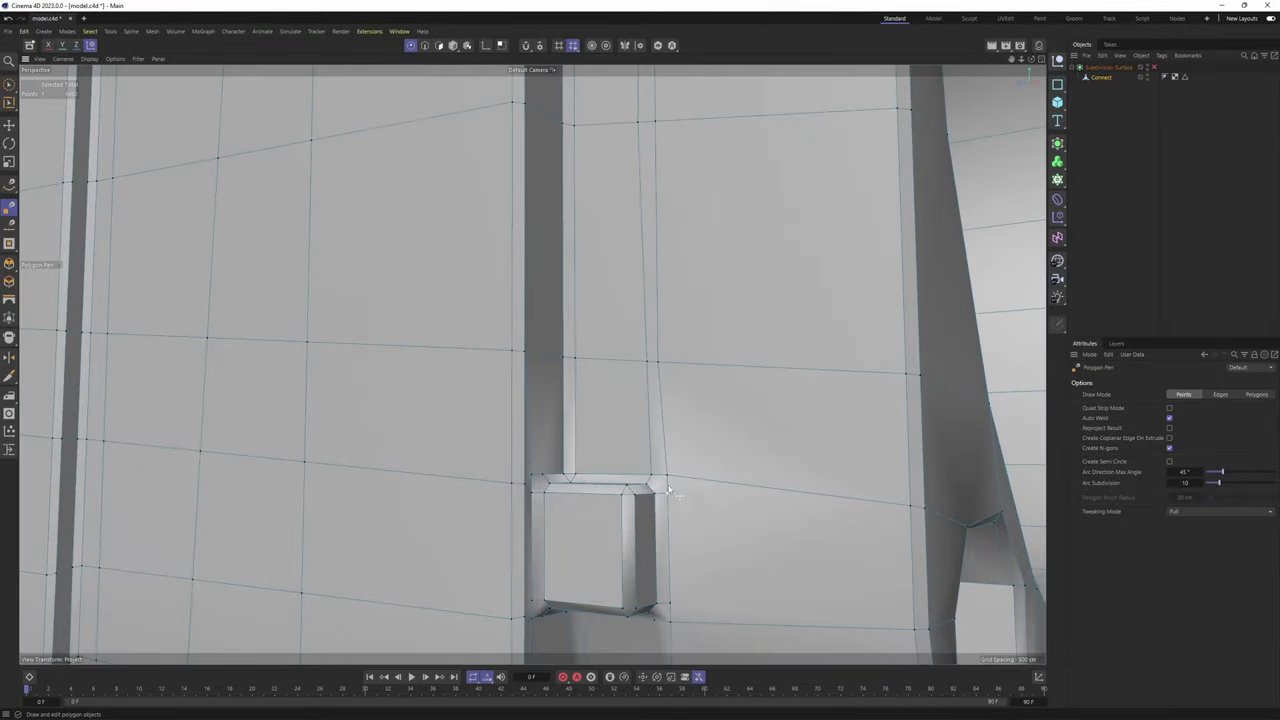
Weld the paired outer corner points of the lower side block on this side
drag(669, 489, 667, 475)
alt+drag(667, 477, 535, 262)
scroll(668, 463, down, 3)
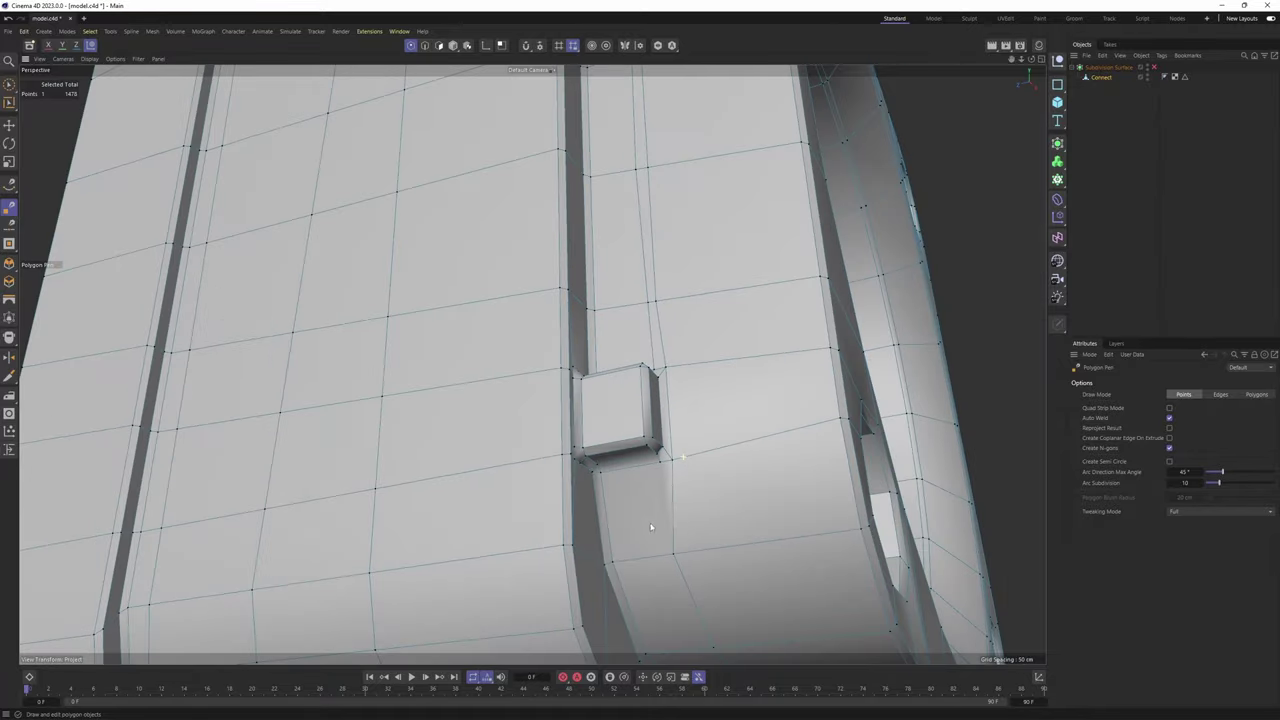
Draw a support edge from this lower side block around the underside to the lower block on the other side
alt+drag(651, 526, 705, 357)
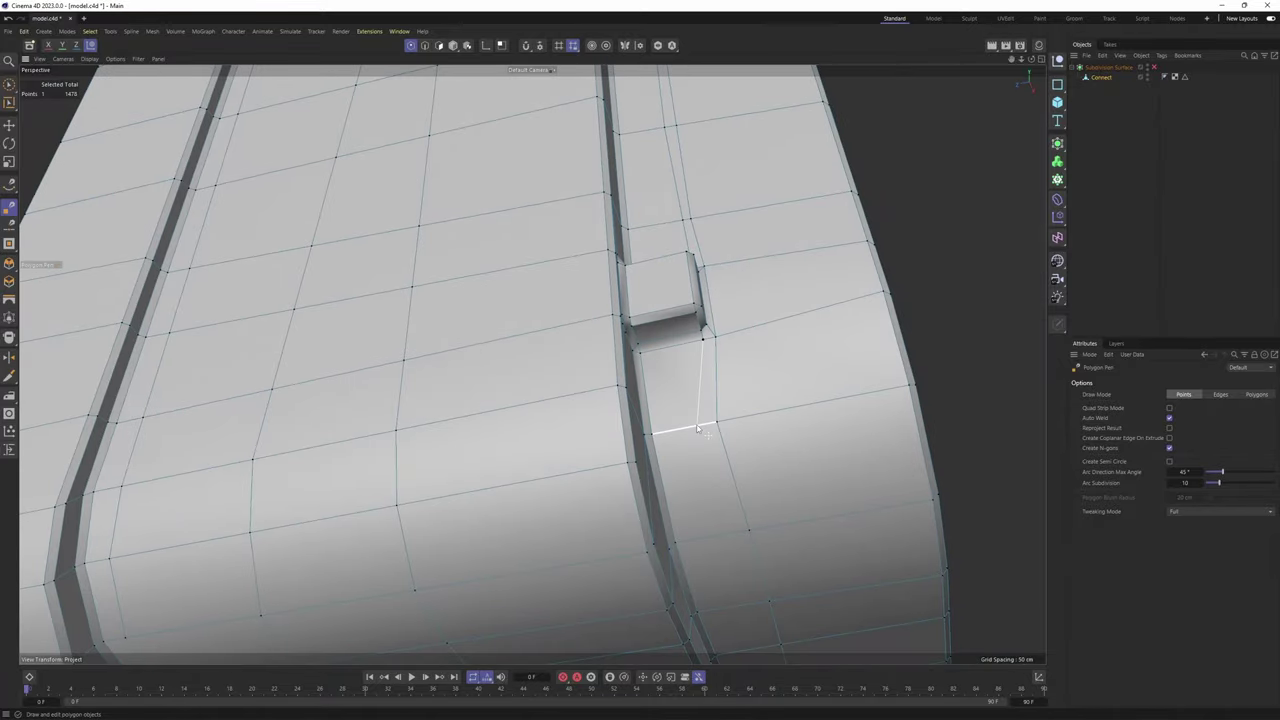
alt+drag(698, 427, 640, 450)
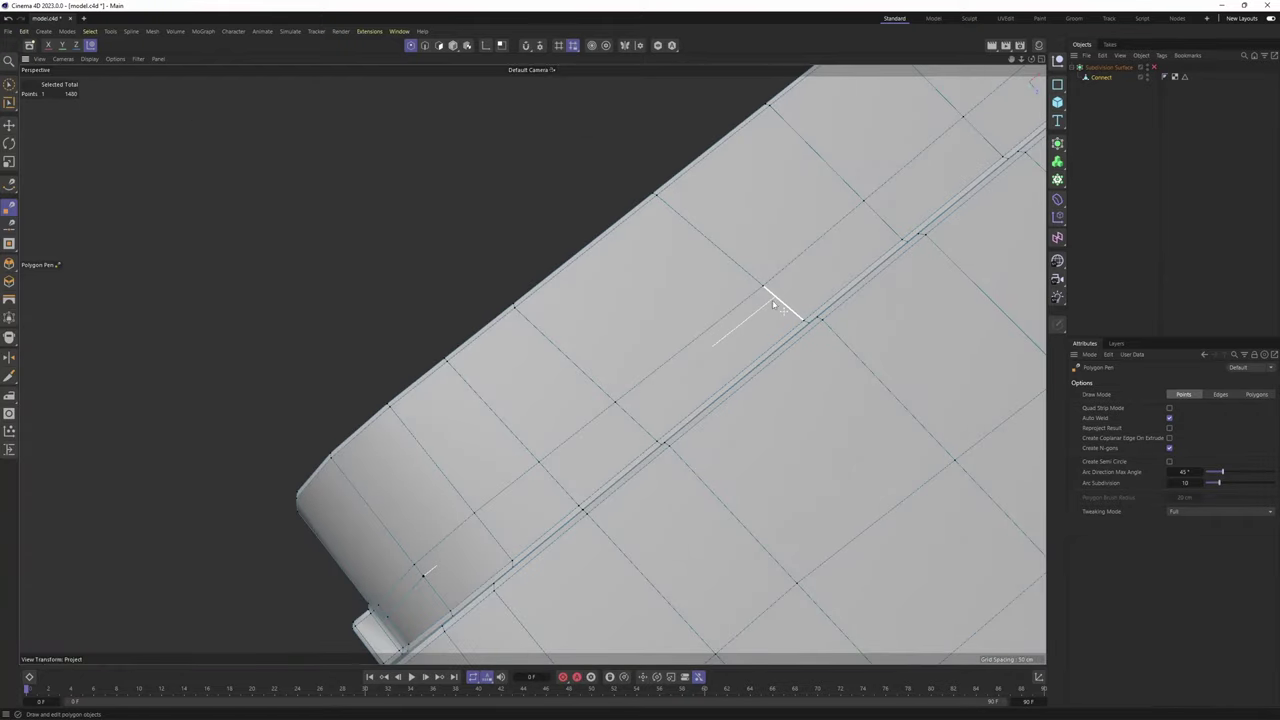
alt+drag(794, 282, 480, 398)
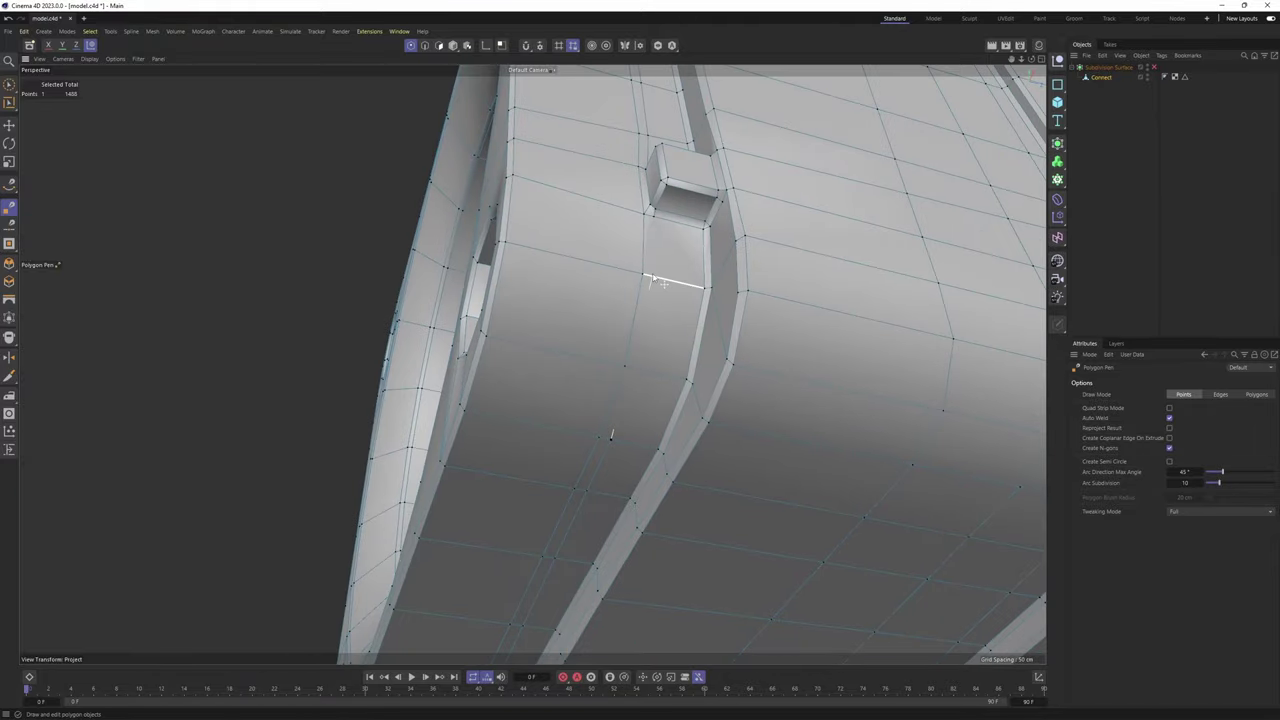
alt+drag(655, 224, 715, 560)
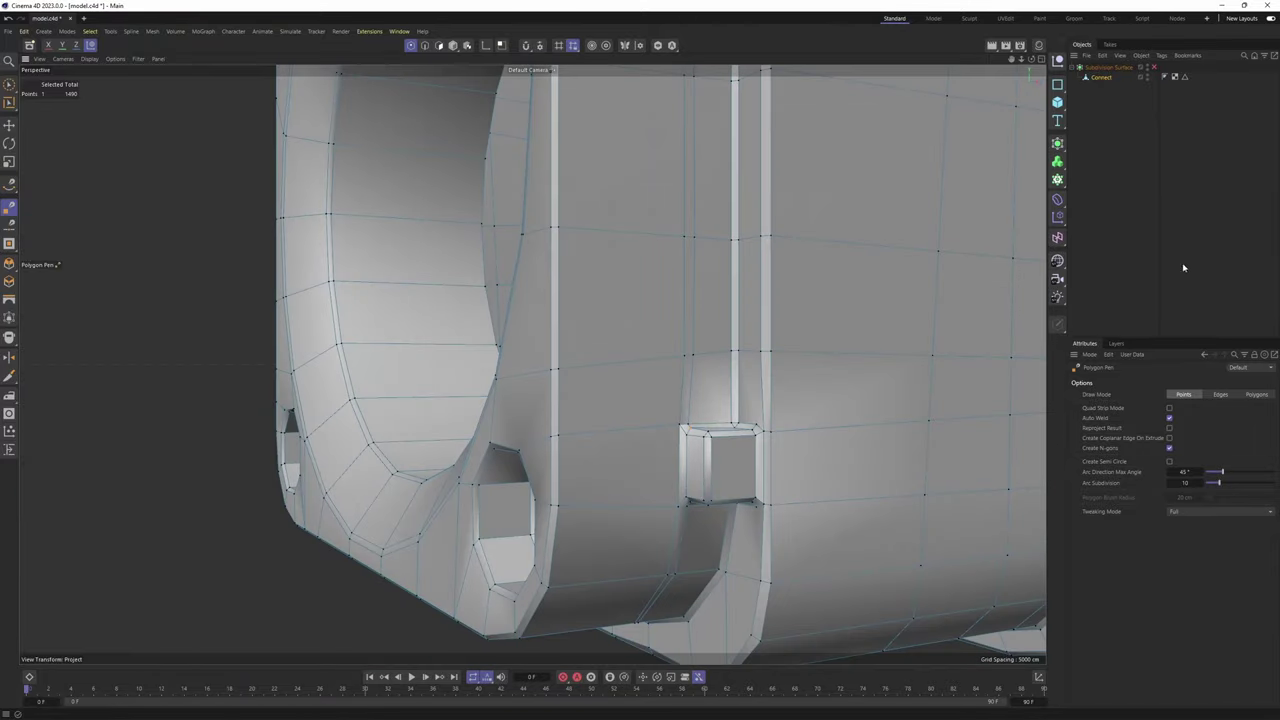
Inspect the smoothed side block and plate edges with the Subdivision Surface on, and return to the unsmoothed mesh
key(q)
click(1186, 268)
scroll(752, 320, up, 4)
alt+drag(752, 322, 712, 366)
scroll(762, 373, up, 3)
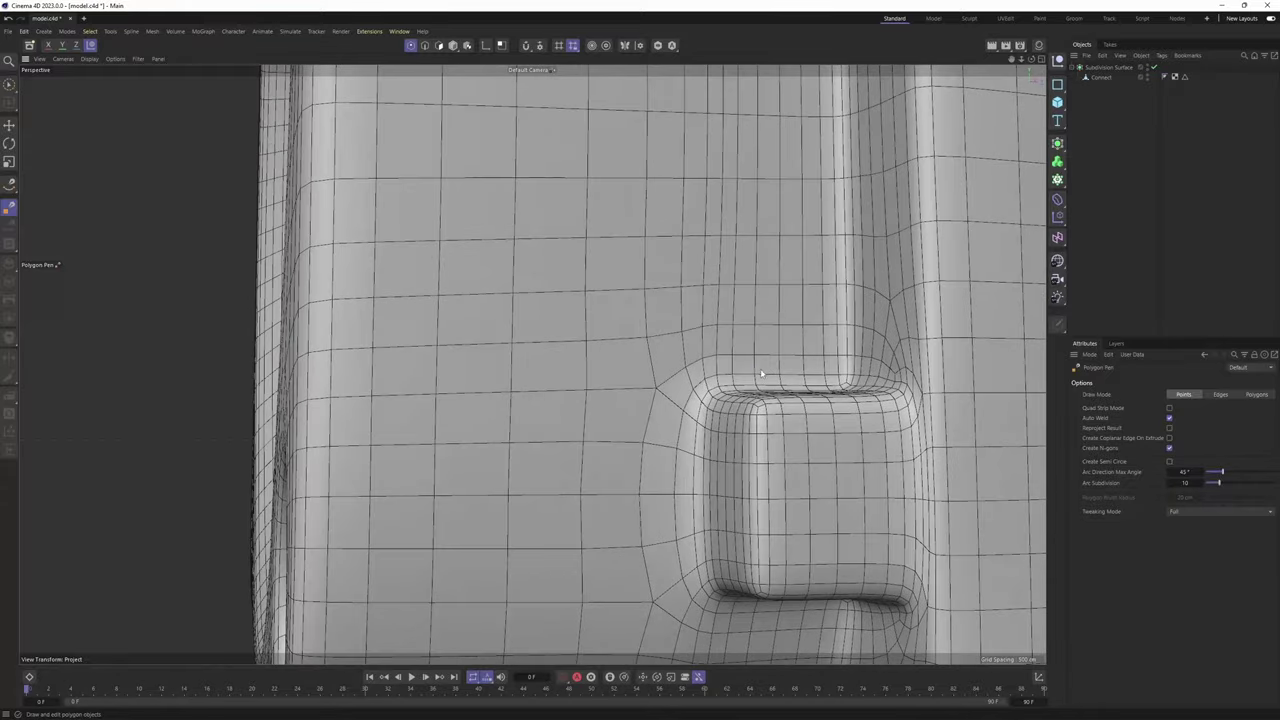
scroll(643, 361, down, 6)
alt+drag(480, 415, 712, 420)
scroll(709, 394, up, 3)
click(769, 371)
key(q)
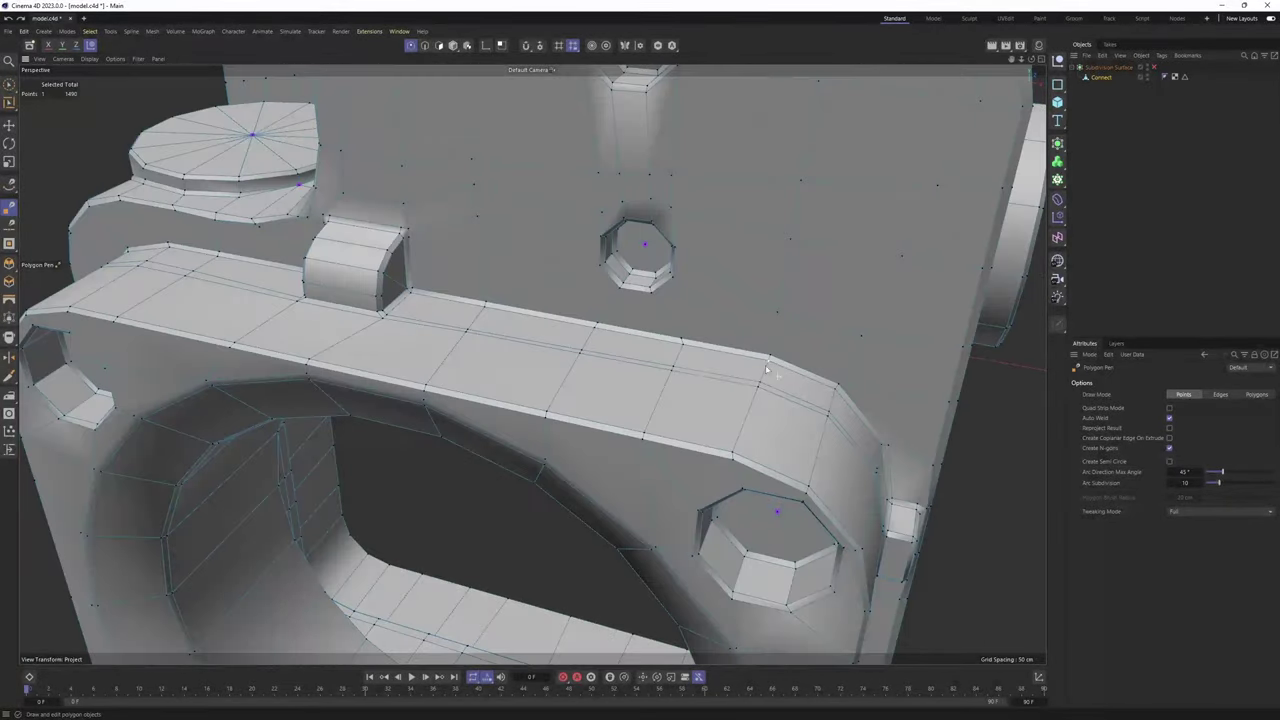
Examine the body's upper corner behind the lens plate, first unsmoothed and again with the Subdivision Surface on
alt+drag(674, 325, 600, 286)
scroll(562, 340, up, 4)
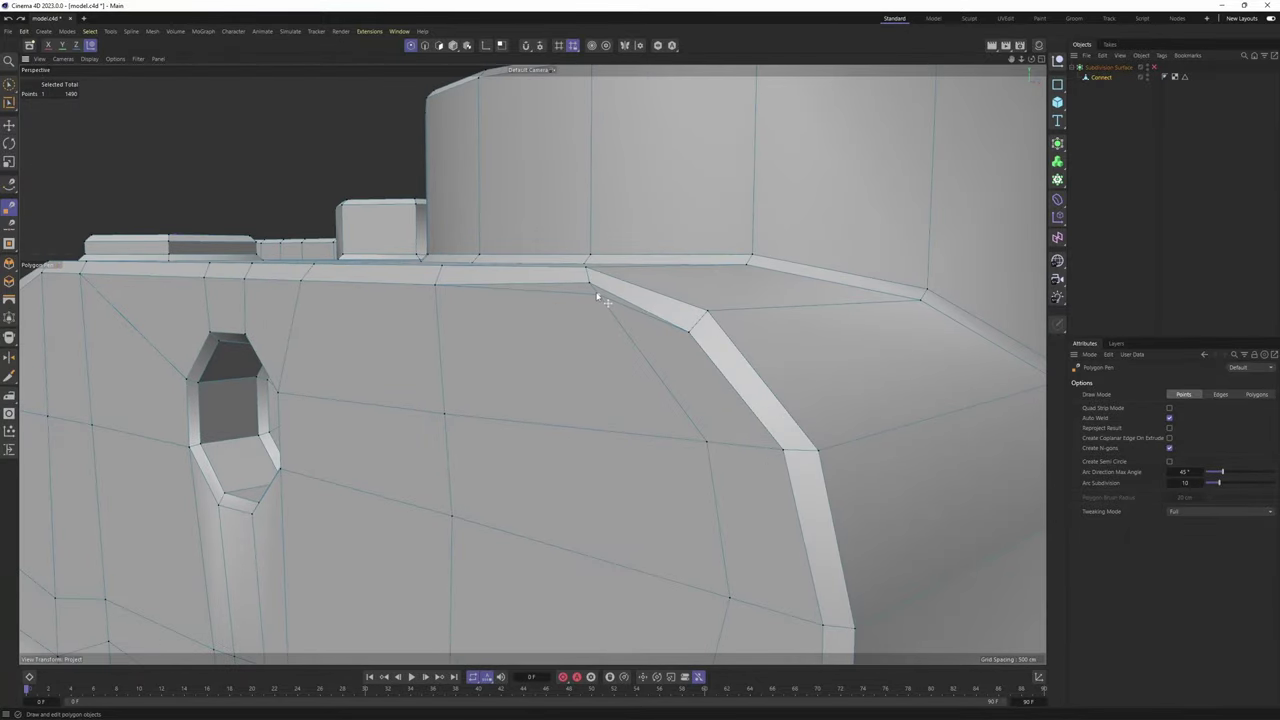
scroll(601, 290, down, 4)
key(q)
click(1206, 229)
scroll(640, 250, down, 3)
alt+drag(690, 240, 632, 295)
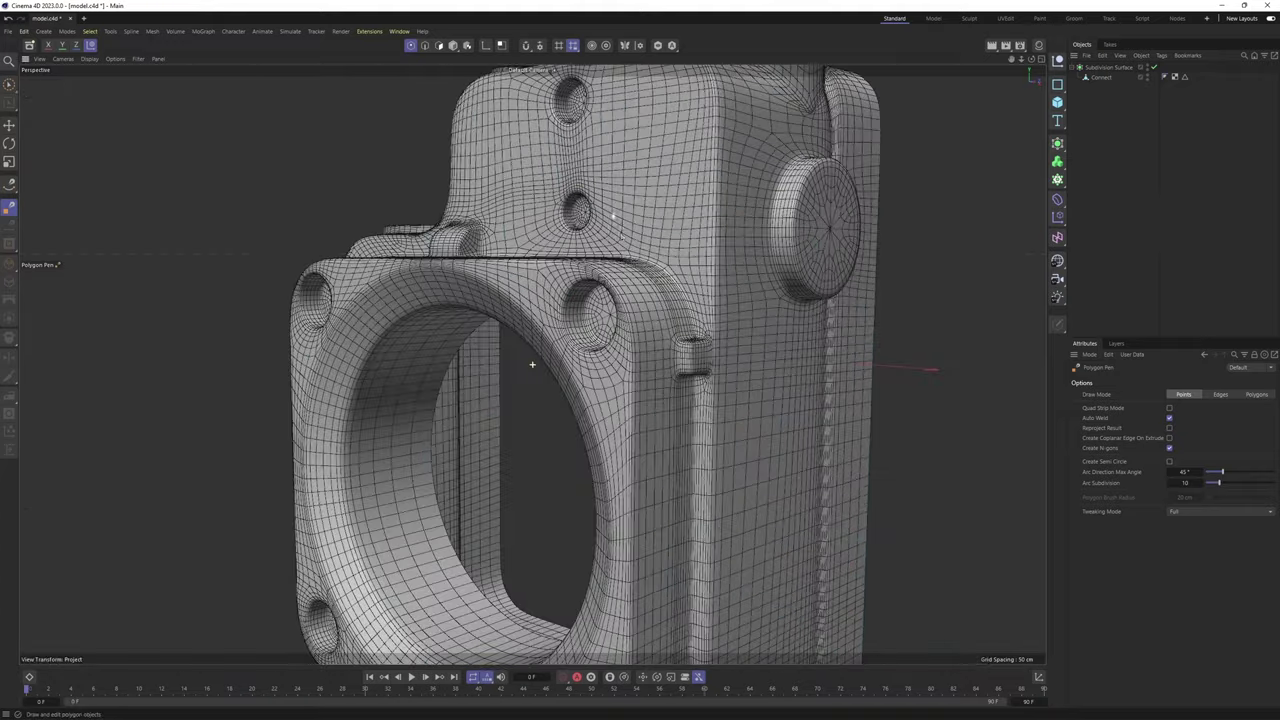
scroll(677, 400, up, 4)
mouse_move(677, 400)
alt+mouse_down()
mouse_move(749, 374)
mouse_move(614, 400)
mouse_move(577, 389)
mouse_move(667, 384)
alt+mouse_up()
Weld the lower side block's body-facing corner points onto the adjacent beveled rail edge in the unsmoothed mesh
key(ctrl+z)
key(ctrl+z)
scroll(575, 300, up, 3)
alt+drag(581, 288, 546, 312)
alt+drag(550, 308, 604, 293)
scroll(600, 270, up, 2)
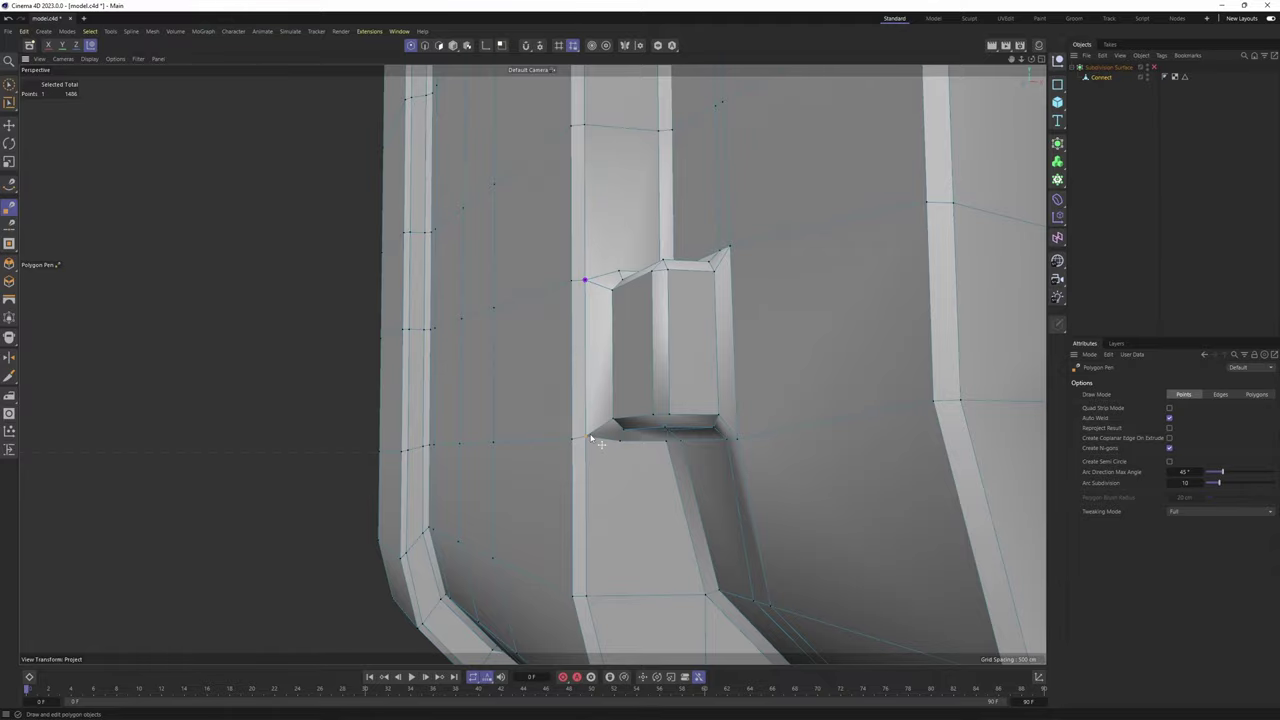
drag(590, 437, 586, 438)
scroll(563, 434, down, 4)
alt+middle_drag(625, 320, 585, 370)
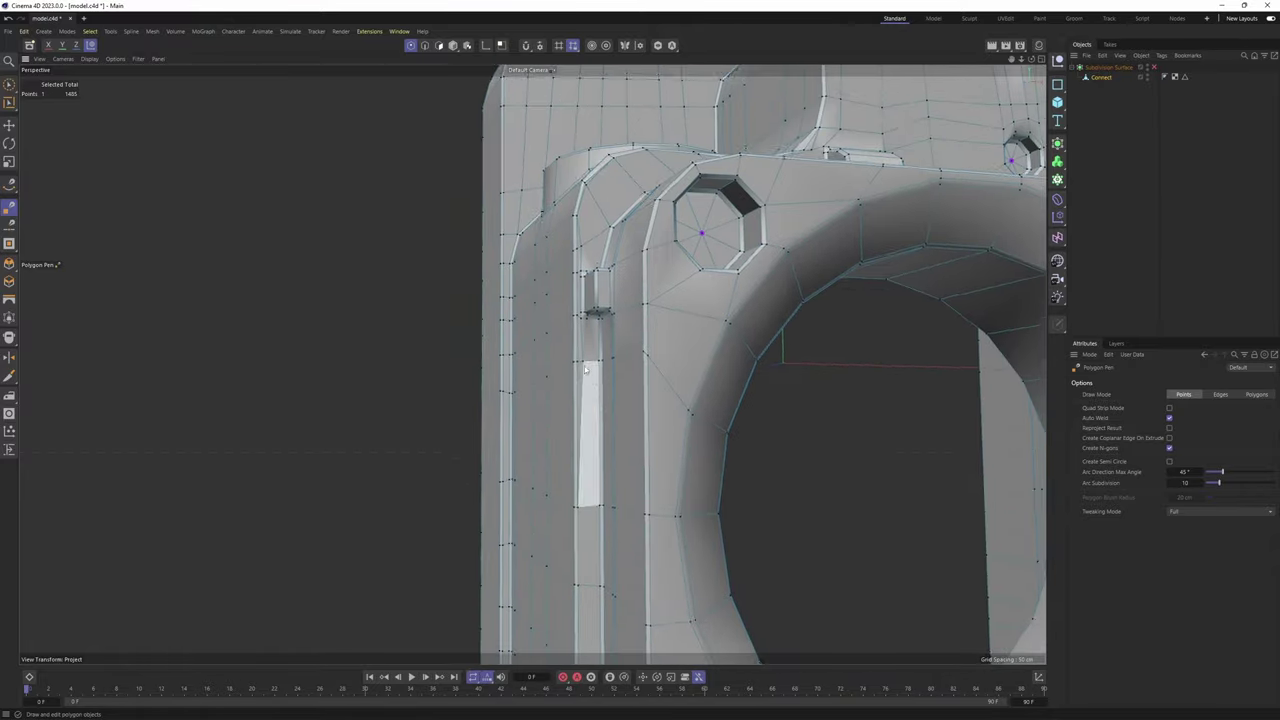
Weld the paired points at the upper side block's corners on the side facing the body
scroll(590, 335, up, 4)
alt+drag(596, 310, 600, 380)
alt+middle_drag(580, 408, 587, 275)
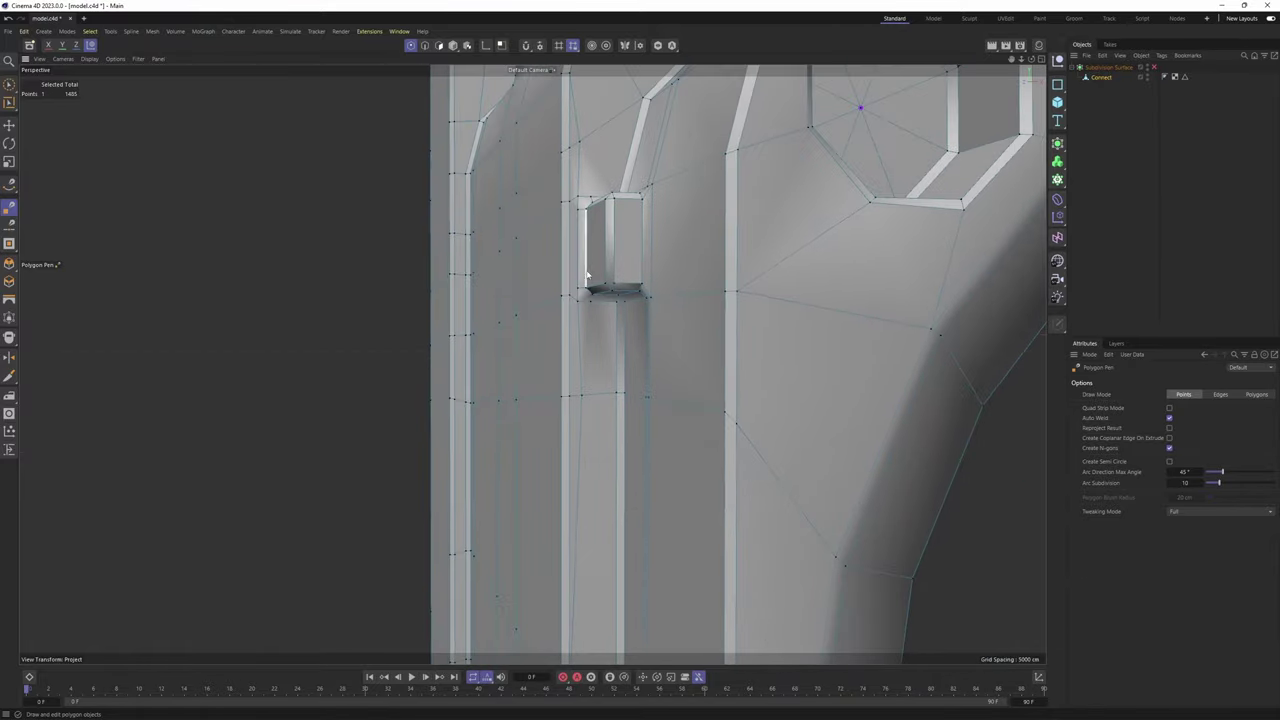
alt+drag(587, 275, 585, 320)
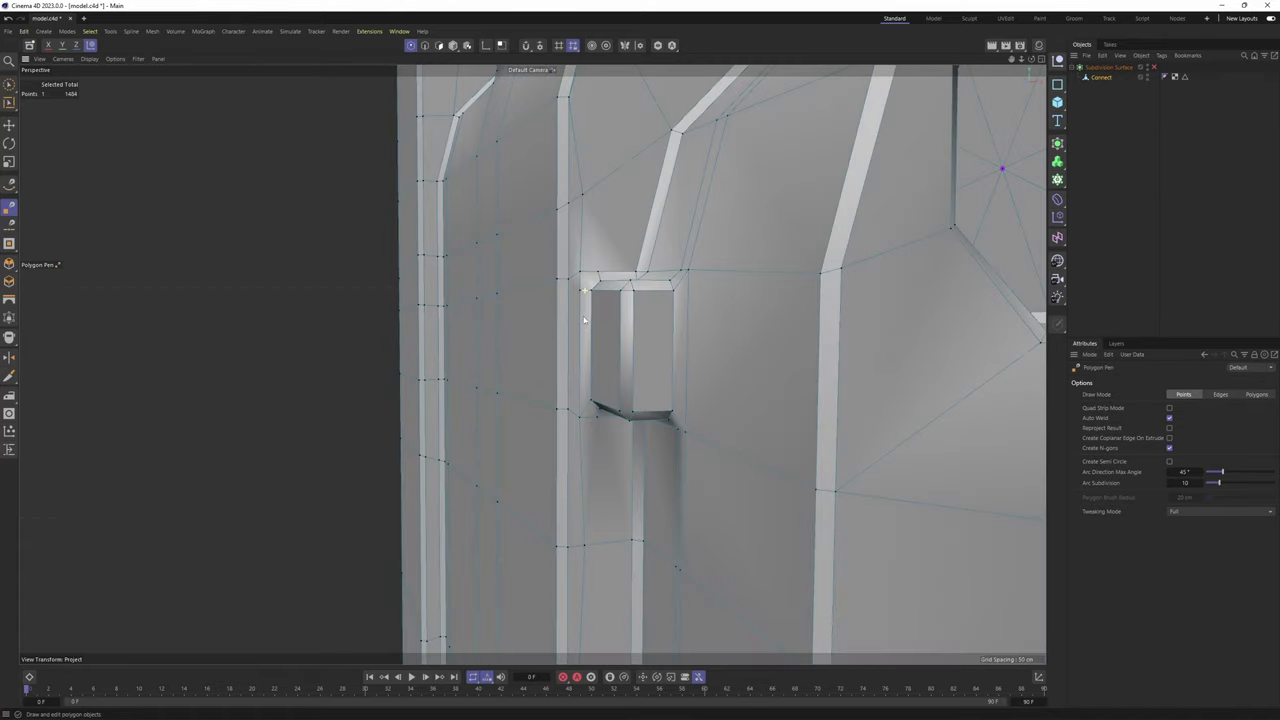
drag(582, 272, 582, 271)
alt+drag(582, 272, 597, 378)
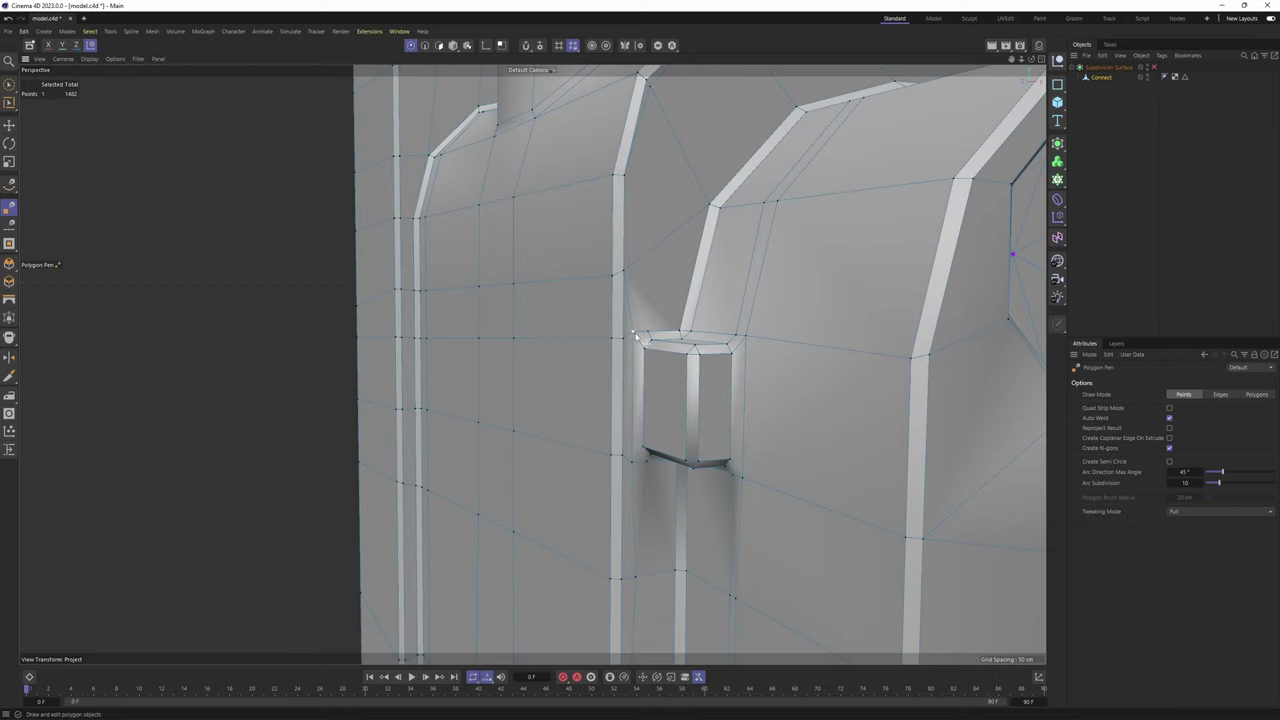
Weld the stray point beside the side block's lower corner and undo the misplaced cut above the block
drag(629, 460, 622, 455)
alt+drag(540, 360, 490, 432)
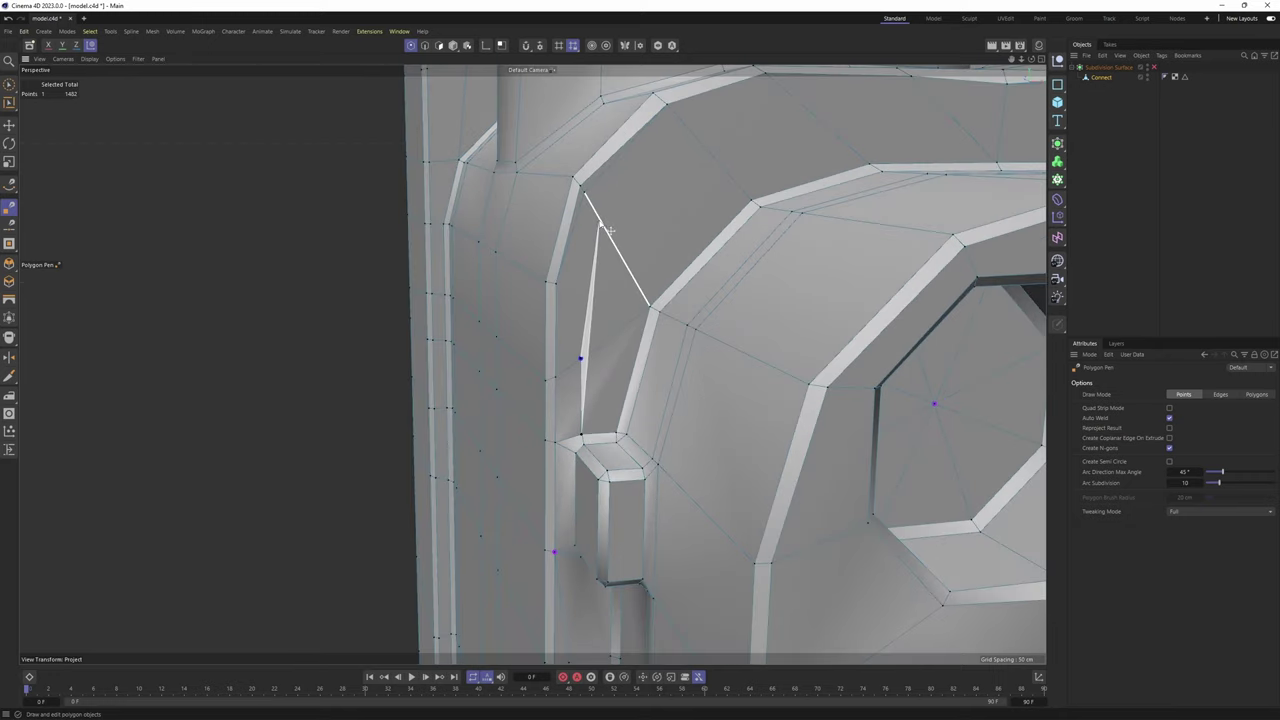
key(ctrl+z)
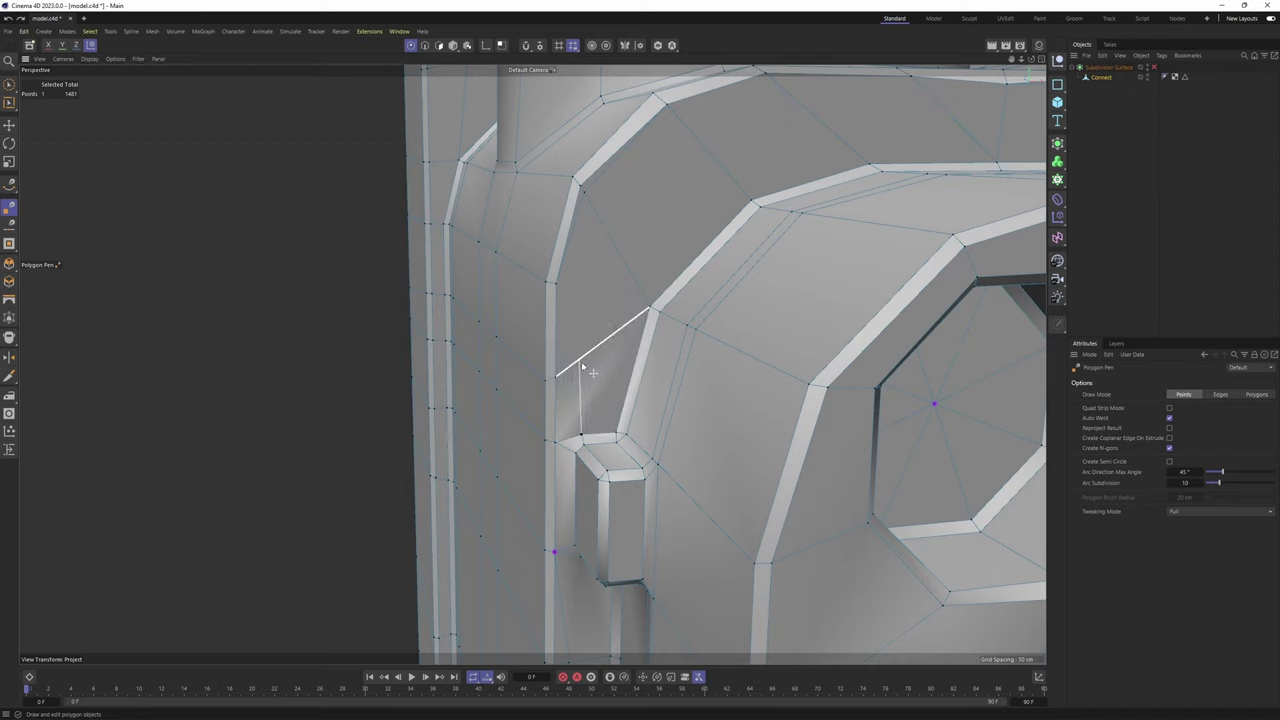
Cut a support edge from the upper side block around the body's upper corner to the raised block on top
key(space)
key(space)
click(582, 359)
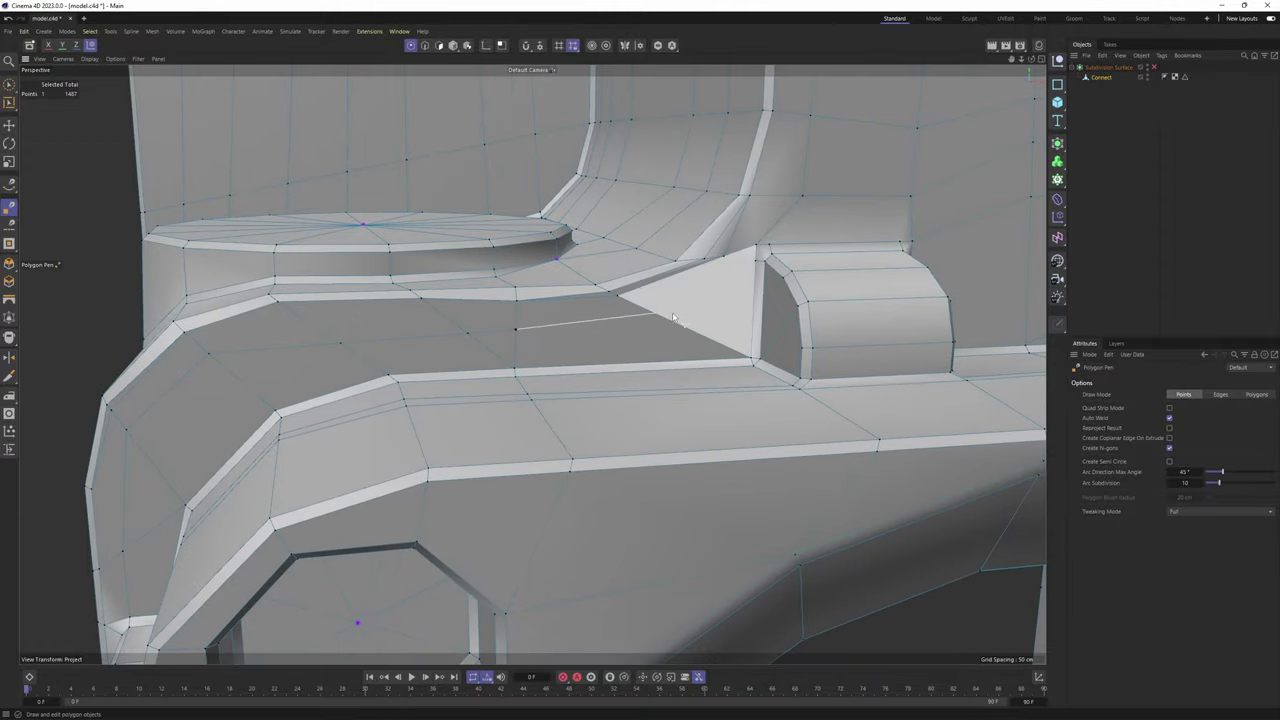
click(755, 263)
alt+drag(755, 264, 700, 270)
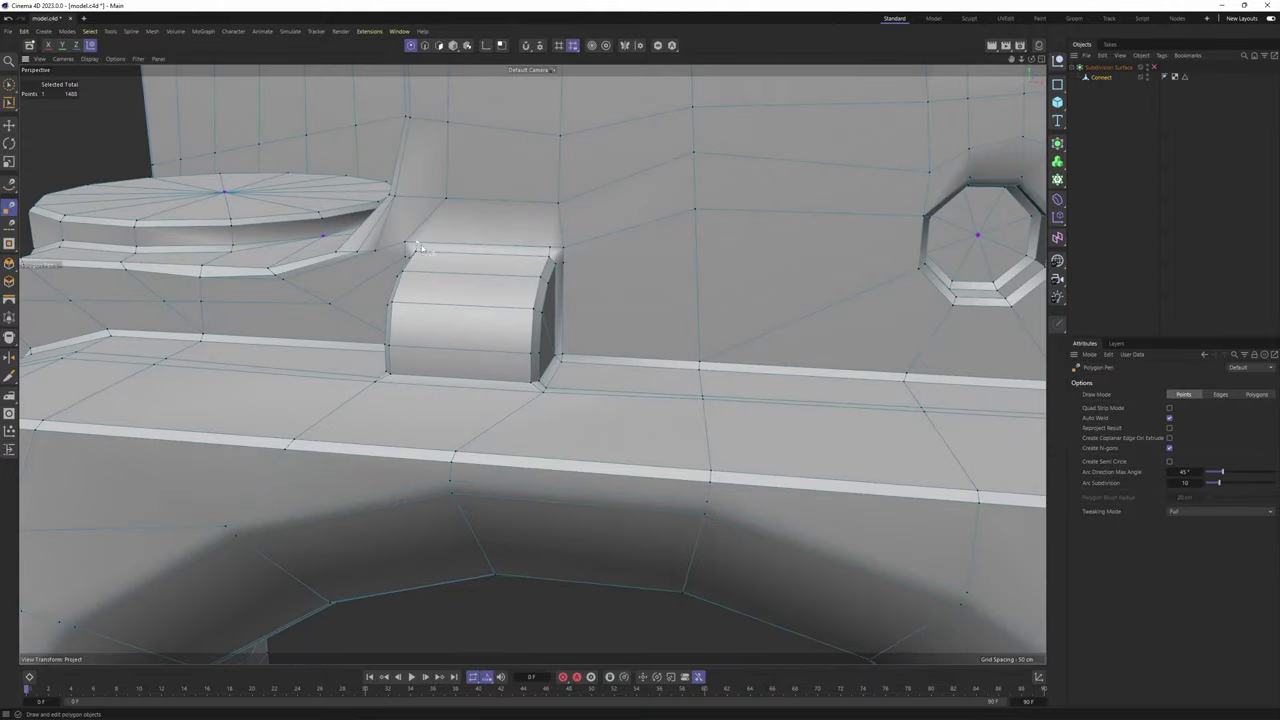
Continue the support edge from the raised top block across the body to the opposite upper side block
alt+drag(567, 263, 536, 268)
scroll(593, 303, down, 4)
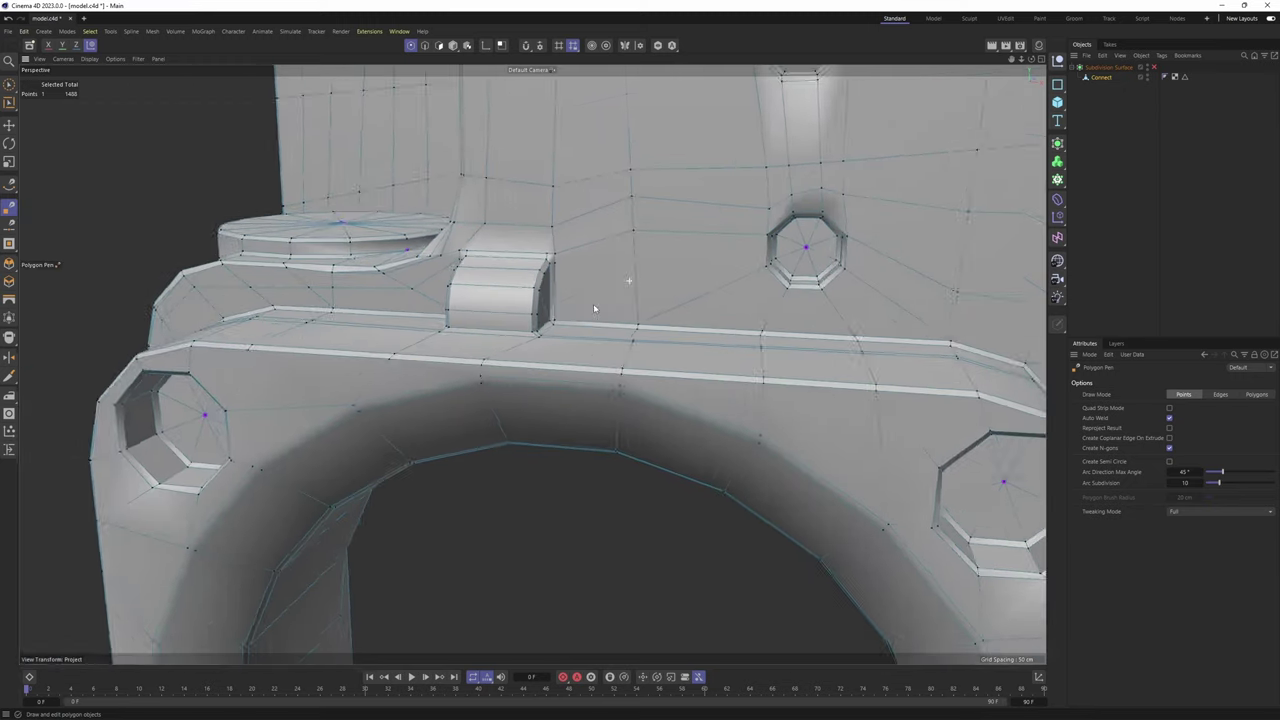
alt+middle_drag(593, 303, 308, 278)
scroll(303, 230, up, 1)
scroll(302, 219, up, 2)
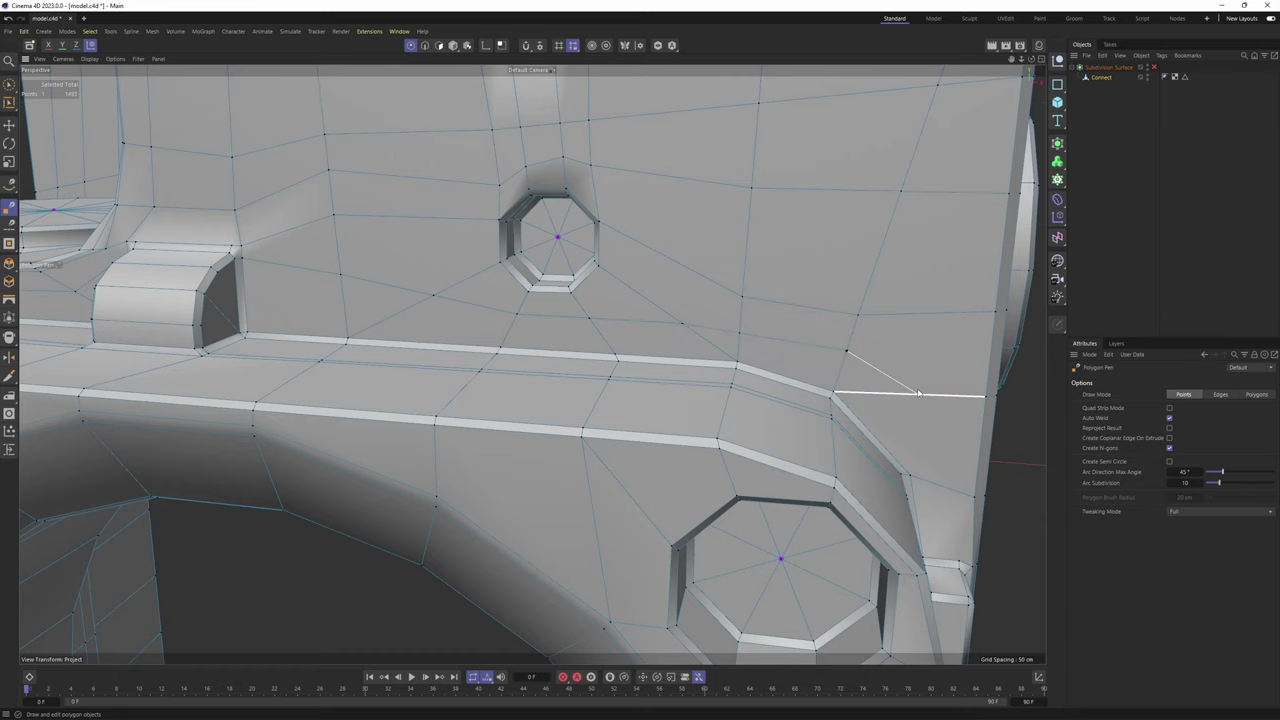
alt+drag(918, 393, 802, 362)
click(842, 537)
Weld the stray points on the body's top side and the doubled point at the raised top block's corner
alt+middle_drag(727, 303, 787, 343)
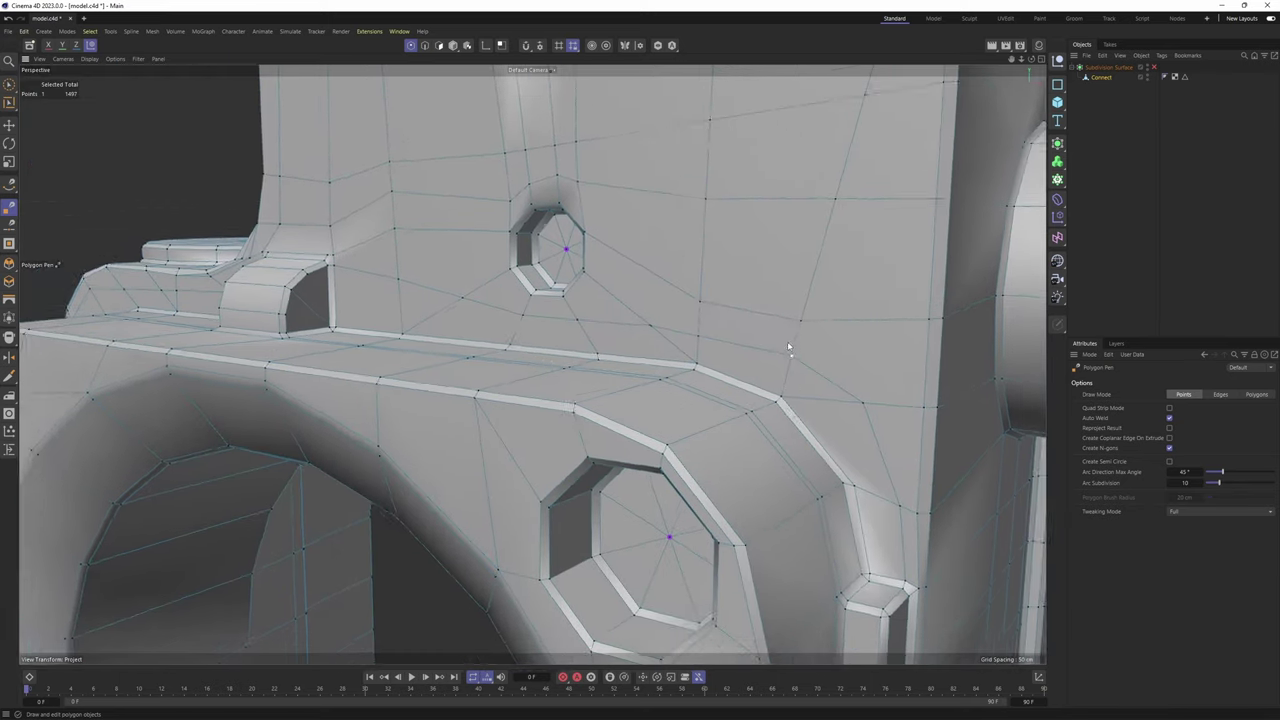
scroll(787, 343, up, 1)
drag(829, 377, 793, 358)
alt+middle_drag(690, 338, 743, 346)
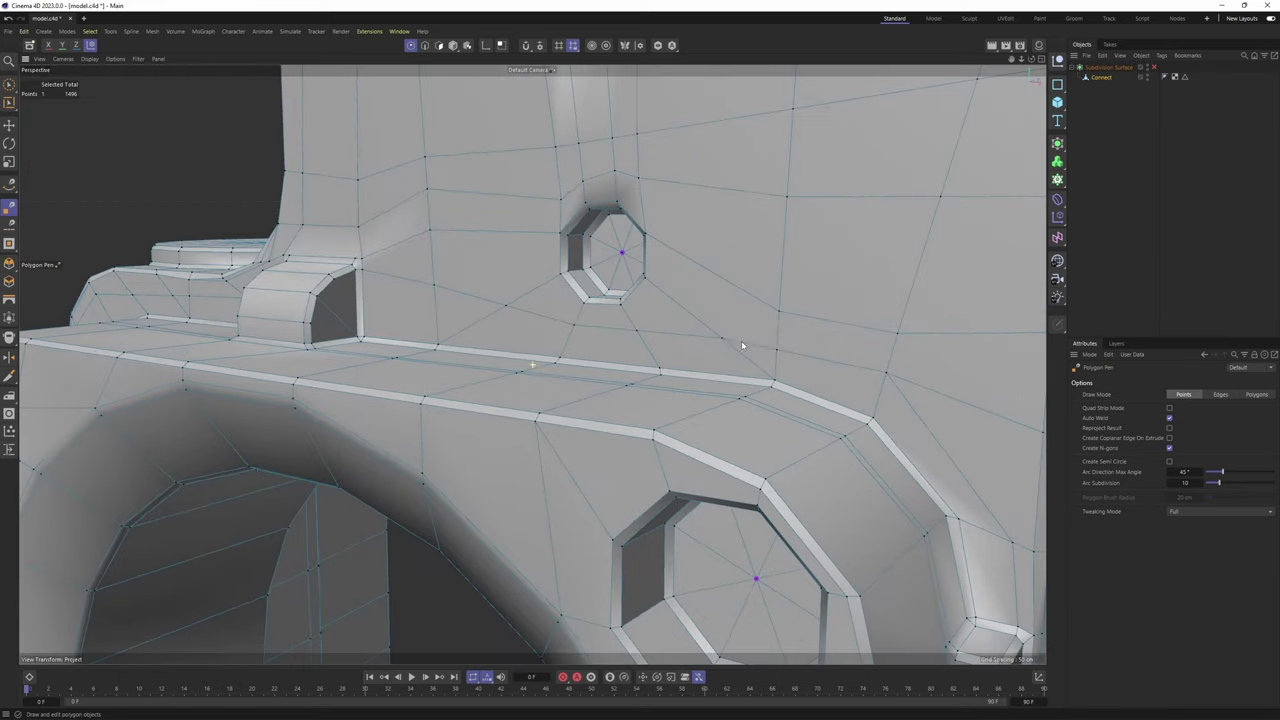
alt+drag(743, 346, 778, 349)
alt+middle_drag(532, 327, 675, 347)
alt+drag(675, 347, 691, 349)
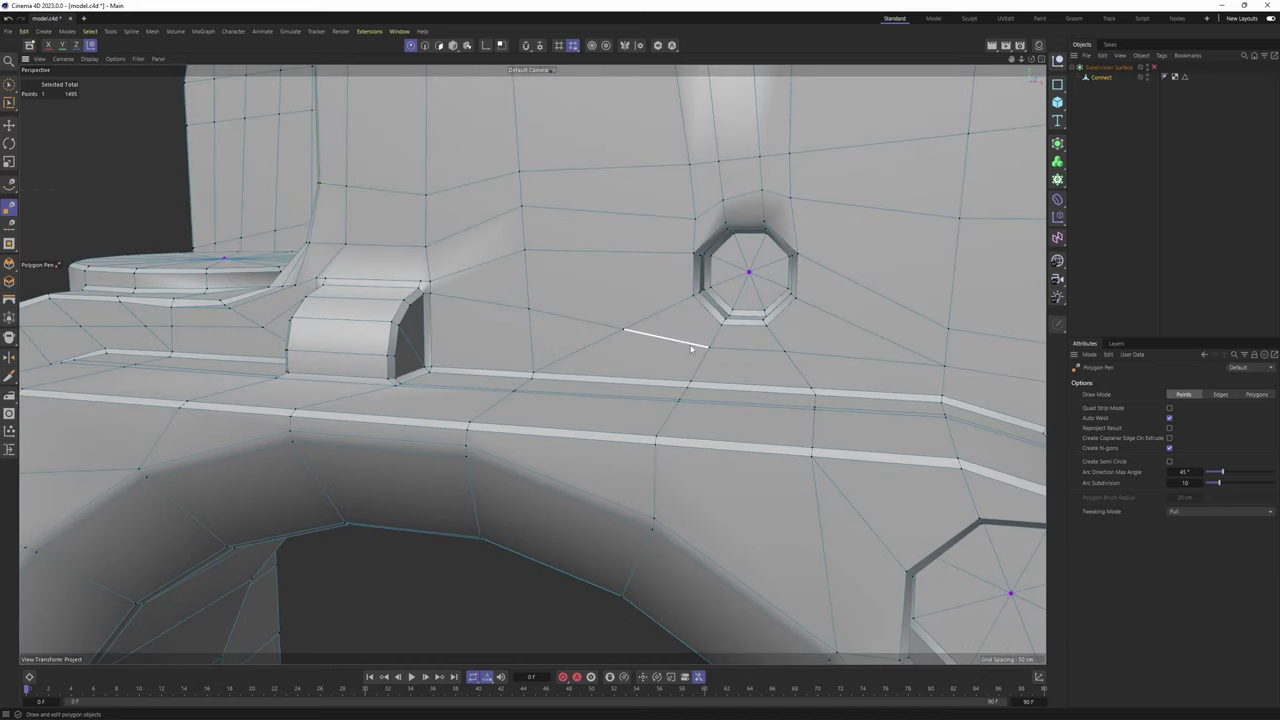
drag(430, 293, 430, 281)
alt+middle_drag(430, 281, 448, 279)
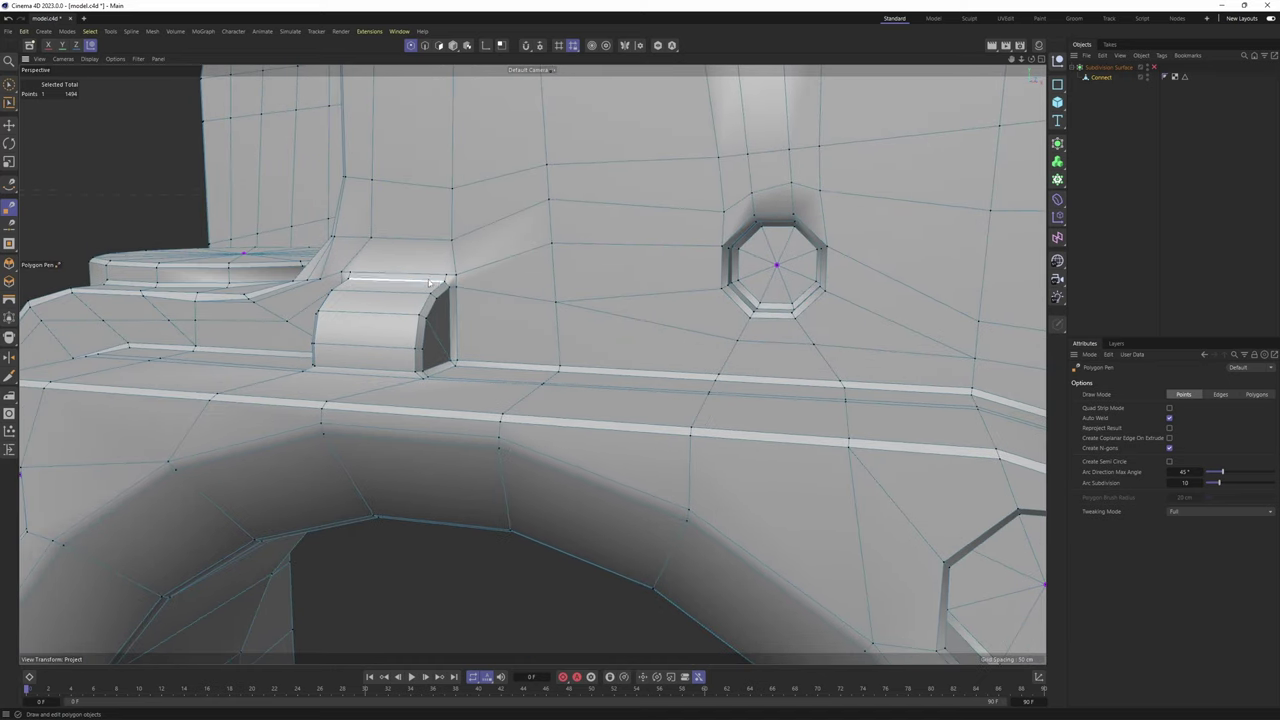
Cut a support edge along the side rail from beneath the upper side block to the lower side block
scroll(446, 280, up, 1)
scroll(646, 286, down, 5)
alt+drag(646, 286, 540, 290)
scroll(640, 345, up, 2)
alt+middle_drag(593, 372, 597, 262)
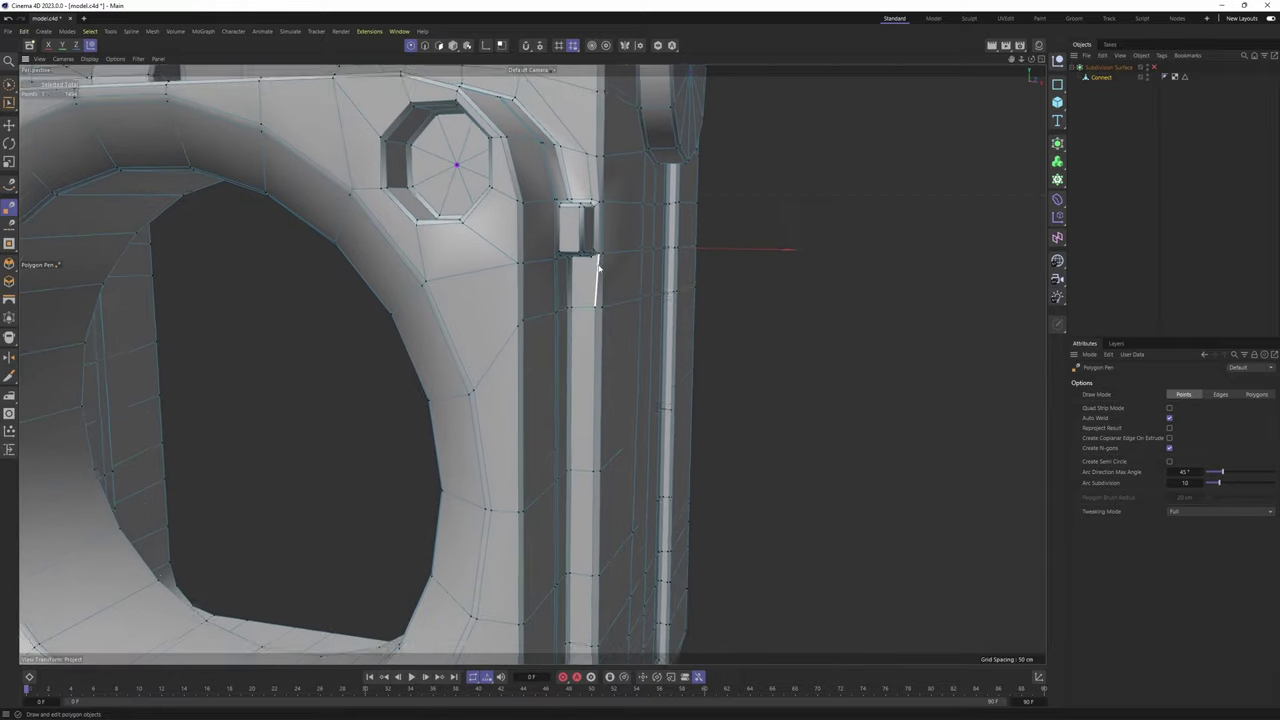
scroll(597, 262, up, 2)
mouse_move(597, 262)
alt+mouse_down()
mouse_move(608, 243)
mouse_move(588, 262)
alt+mouse_up()
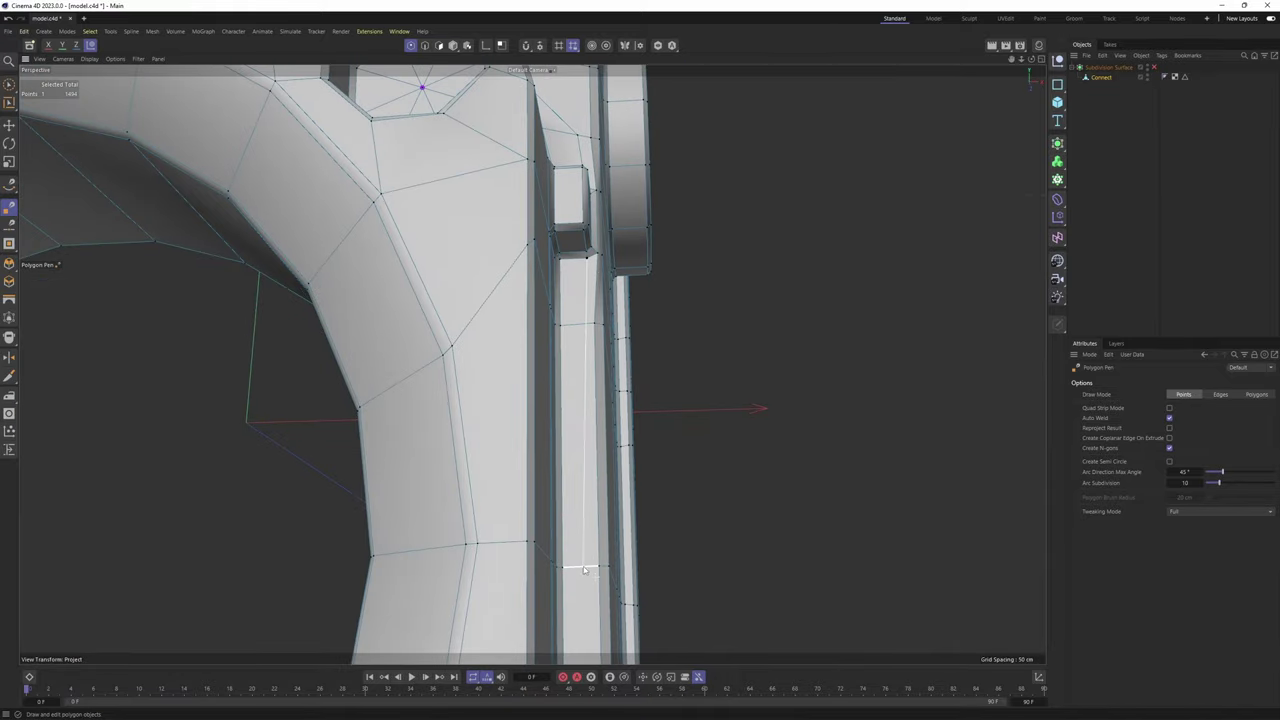
alt+middle_drag(588, 568, 565, 300)
alt+drag(586, 371, 571, 412)
scroll(568, 455, up, 2)
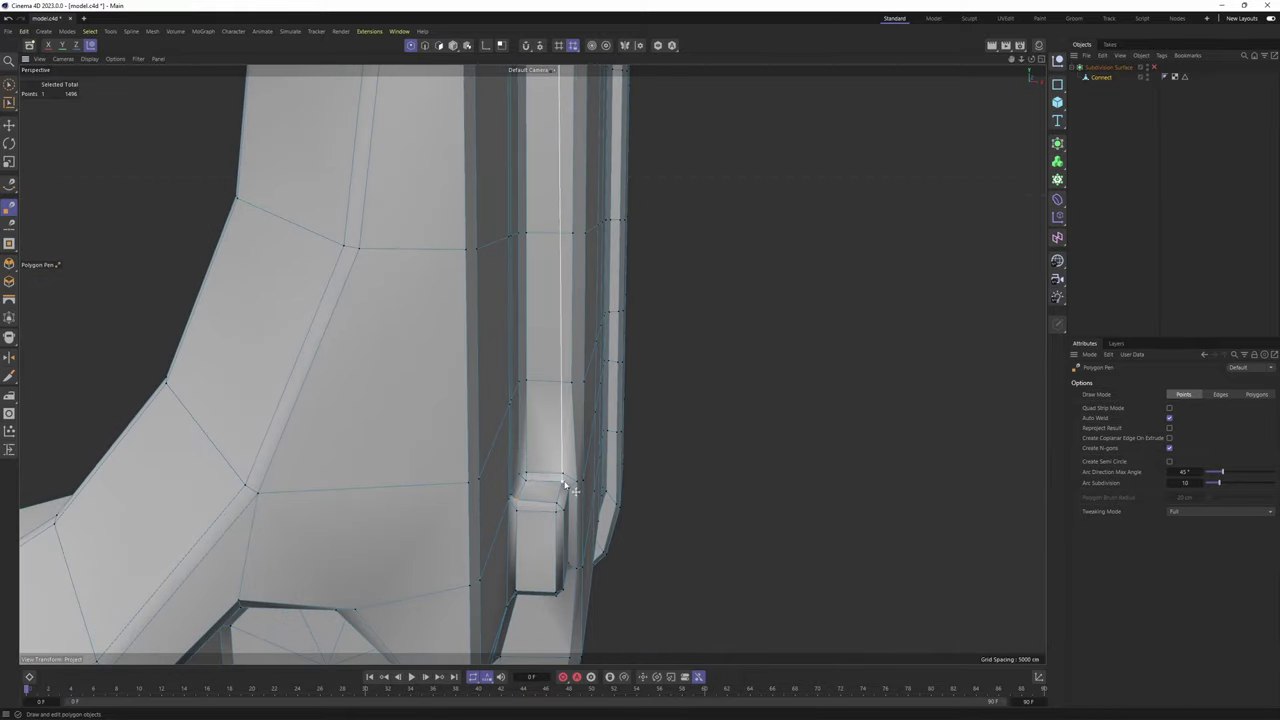
click(563, 476)
Cut a support edge from the lower side block around the body's lower corner onto the underside rail
alt+drag(563, 476, 531, 366)
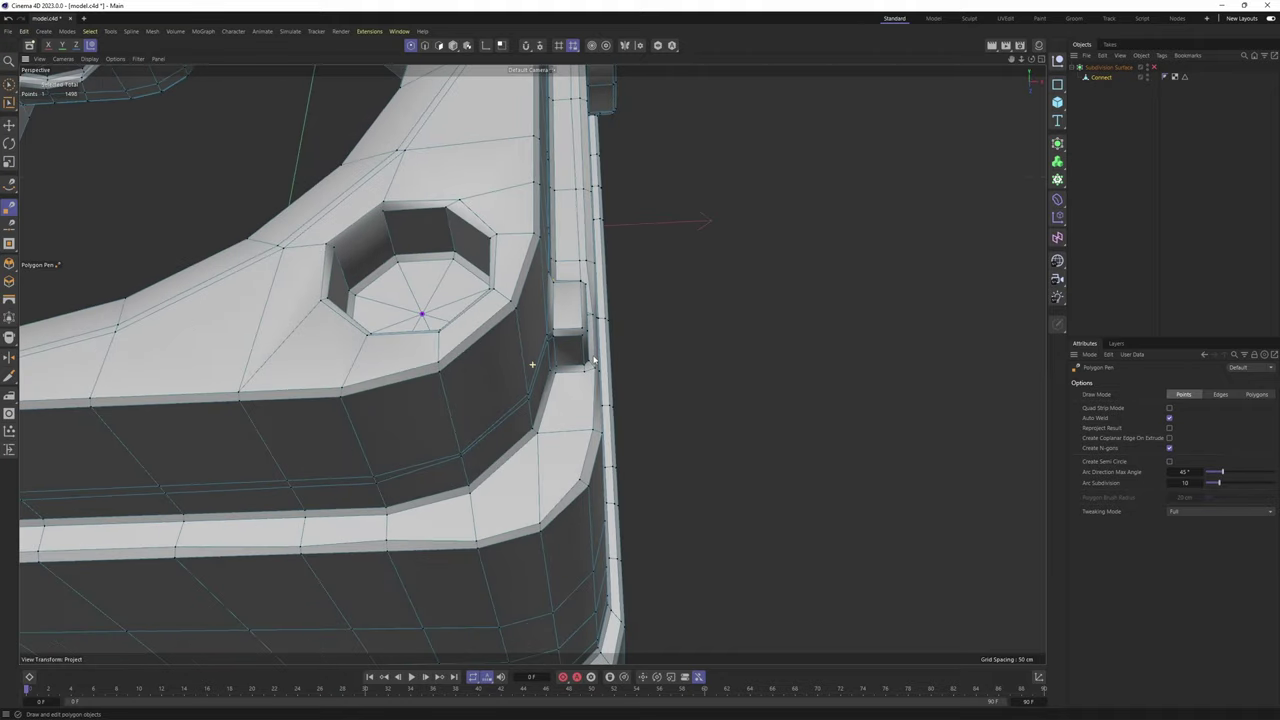
scroll(580, 374, up, 2)
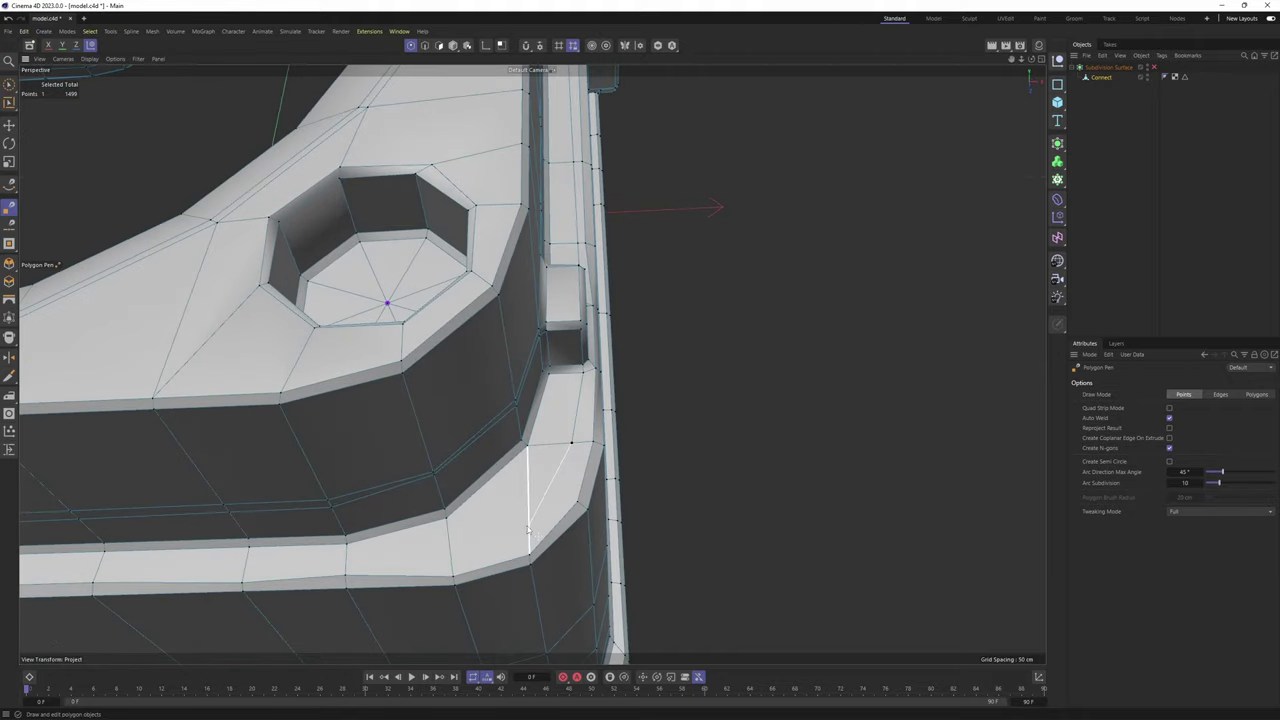
click(457, 563)
alt+middle_drag(370, 562, 566, 486)
alt+drag(566, 486, 482, 490)
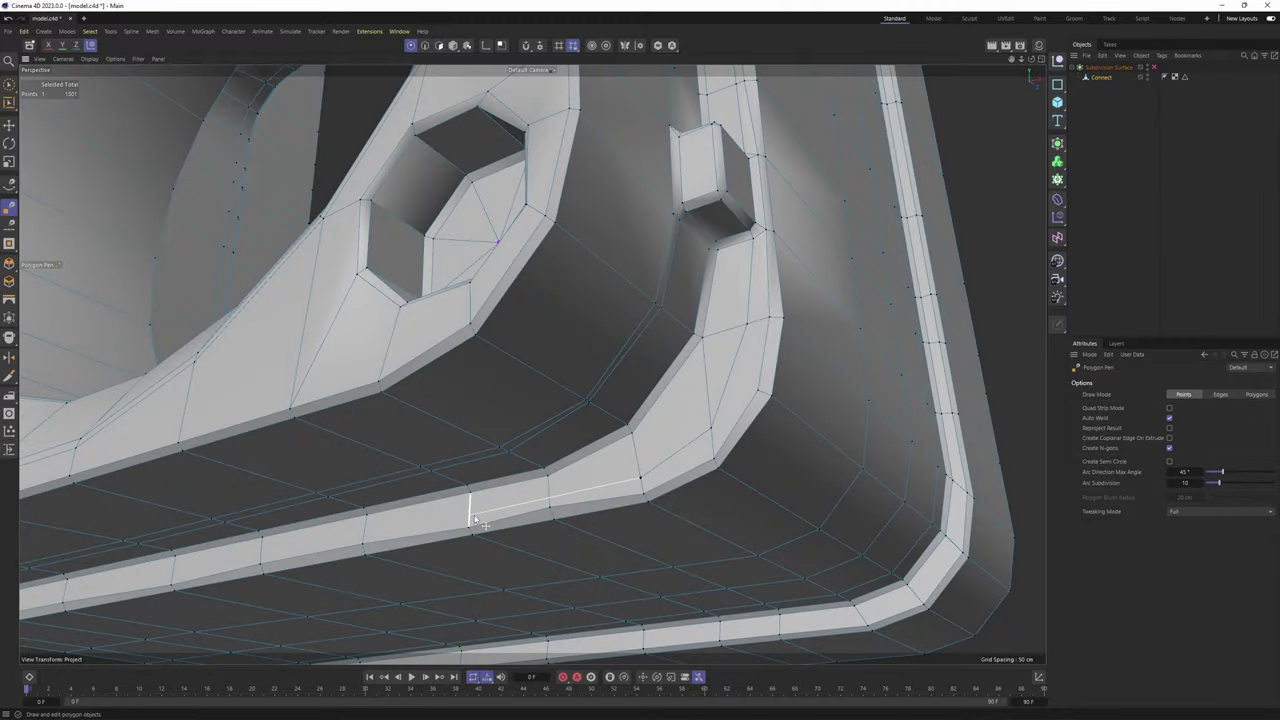
click(470, 516)
Extend the support edge along the underside rail and around the far corner to the opposite lower side block
alt+middle_drag(284, 545, 545, 461)
scroll(367, 515, up, 2)
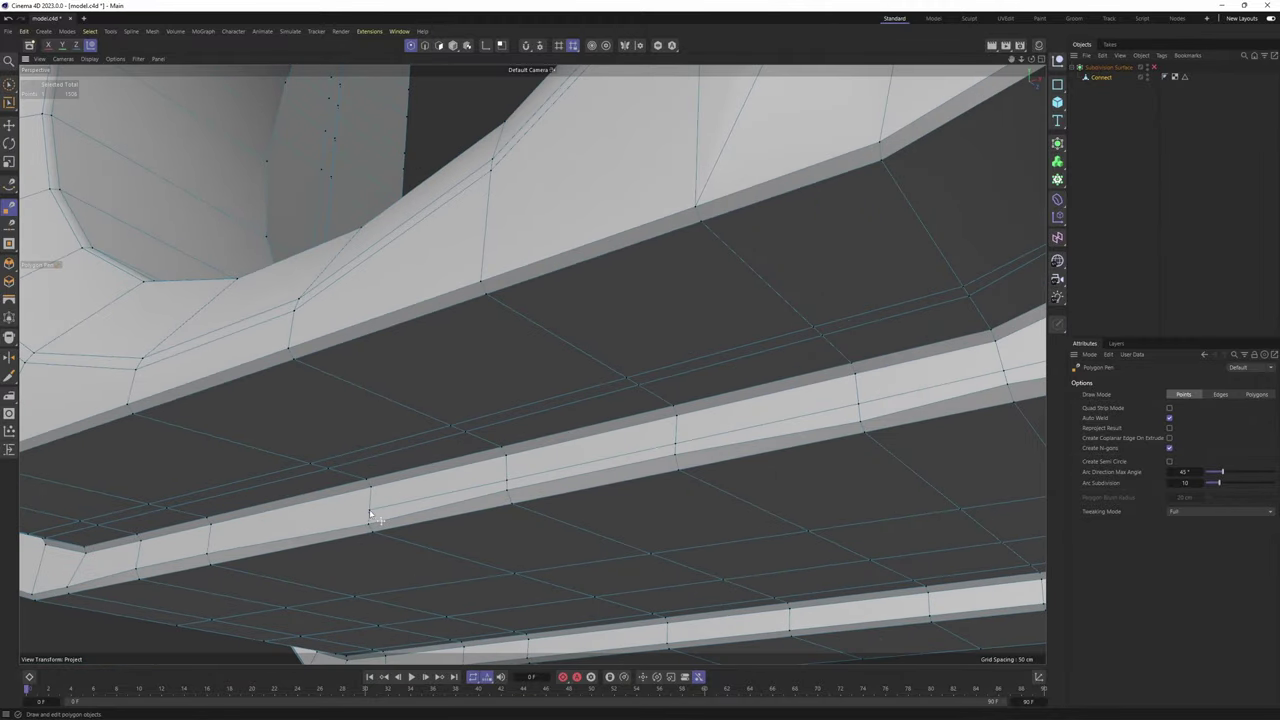
scroll(370, 513, down, 3)
alt+drag(370, 513, 486, 481)
scroll(484, 481, up, 1)
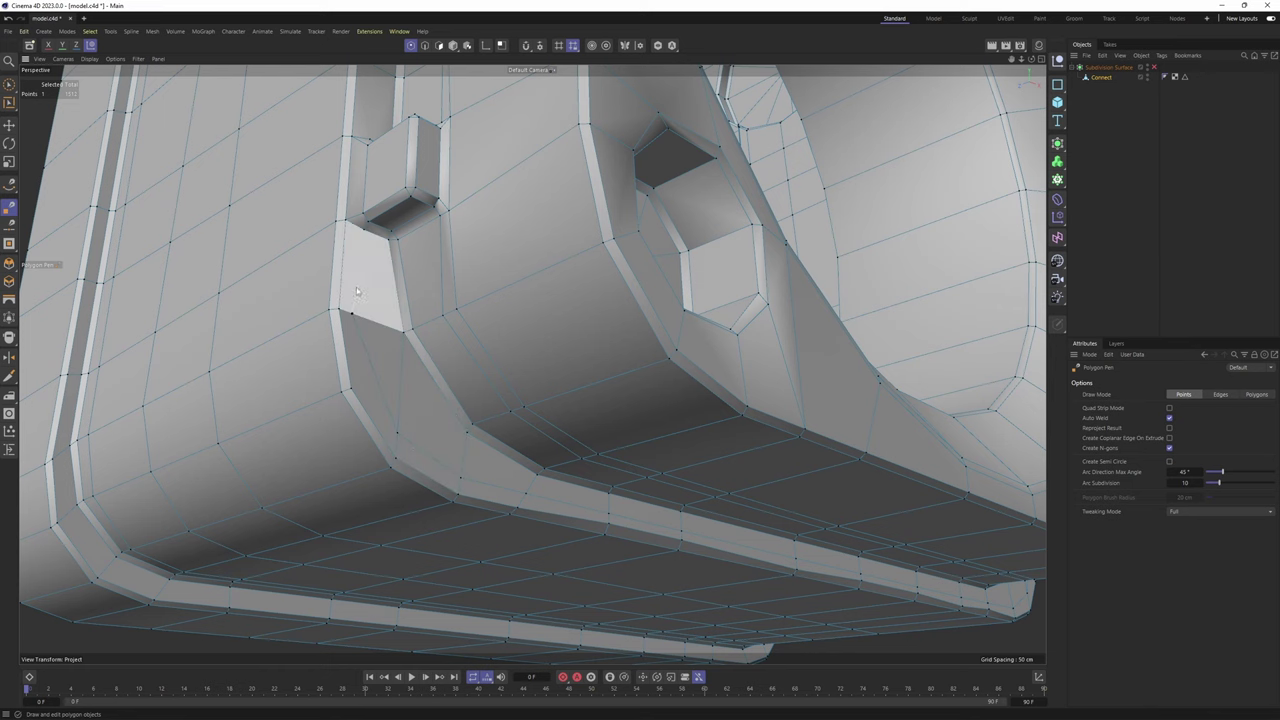
Add a short connecting edge between the rail's outer corner point and the new support edge at both lower corners
scroll(379, 374, up, 2)
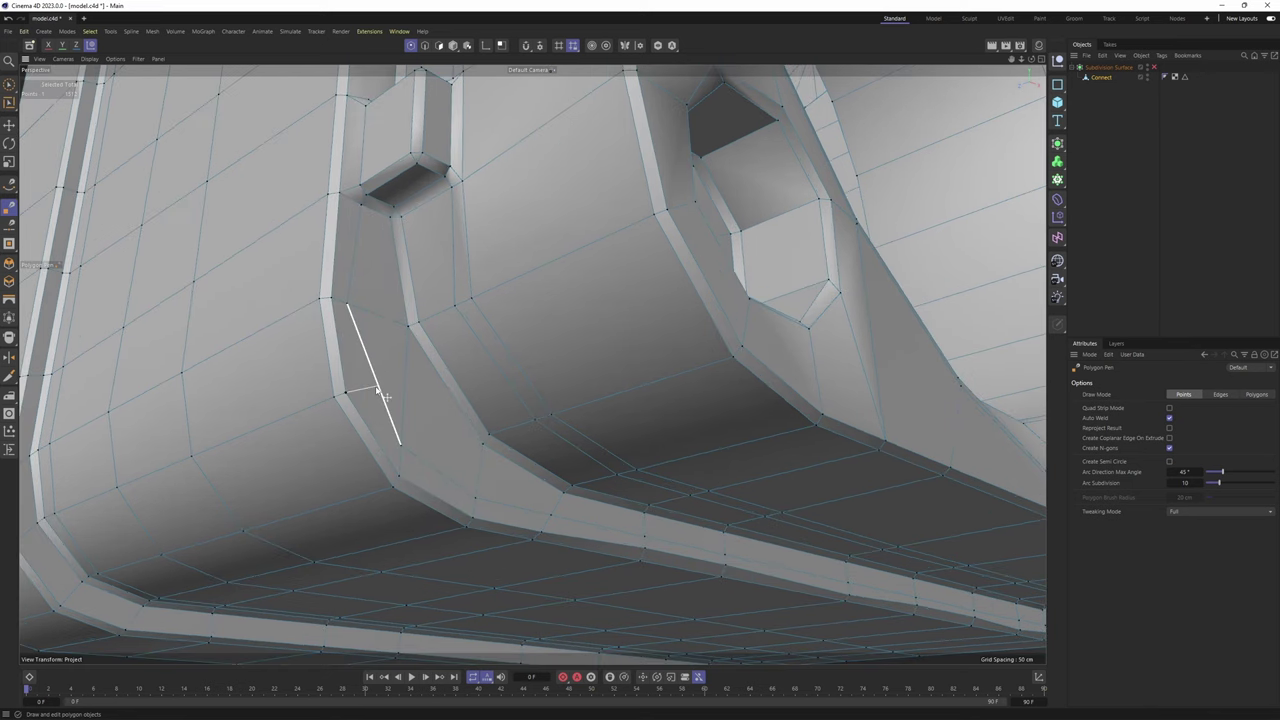
click(377, 390)
alt+drag(448, 409, 600, 512)
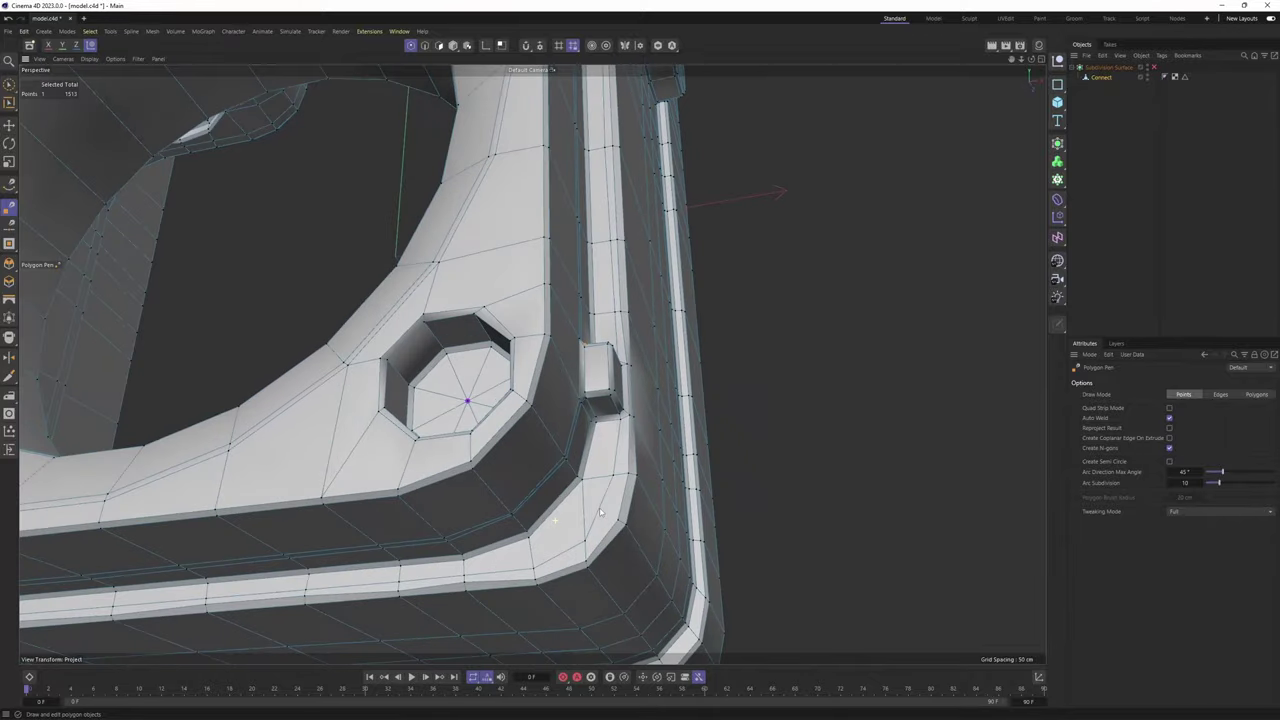
scroll(600, 512, up, 2)
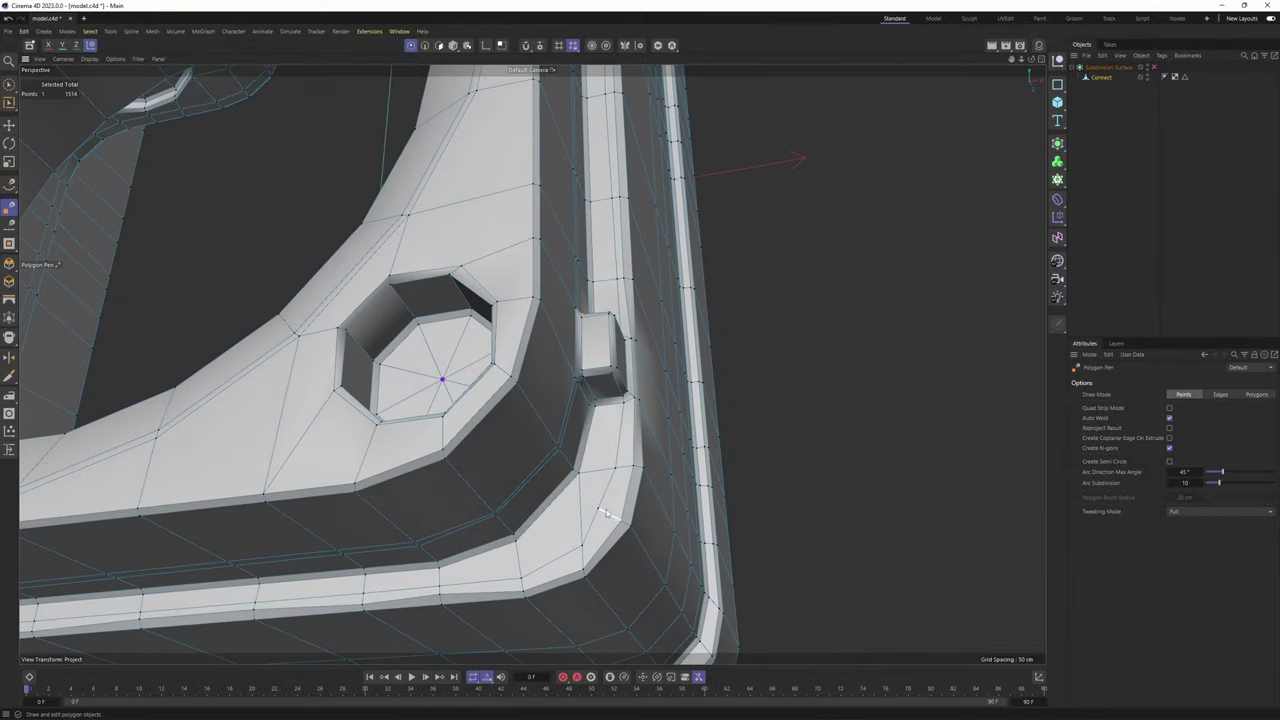
Slide the new connecting point at the lower rail corner along the support edge, with an offset of 44.8 %
drag(615, 514, 617, 515)
scroll(617, 515, down, 4)
alt+drag(617, 515, 690, 510)
scroll(540, 500, up, 5)
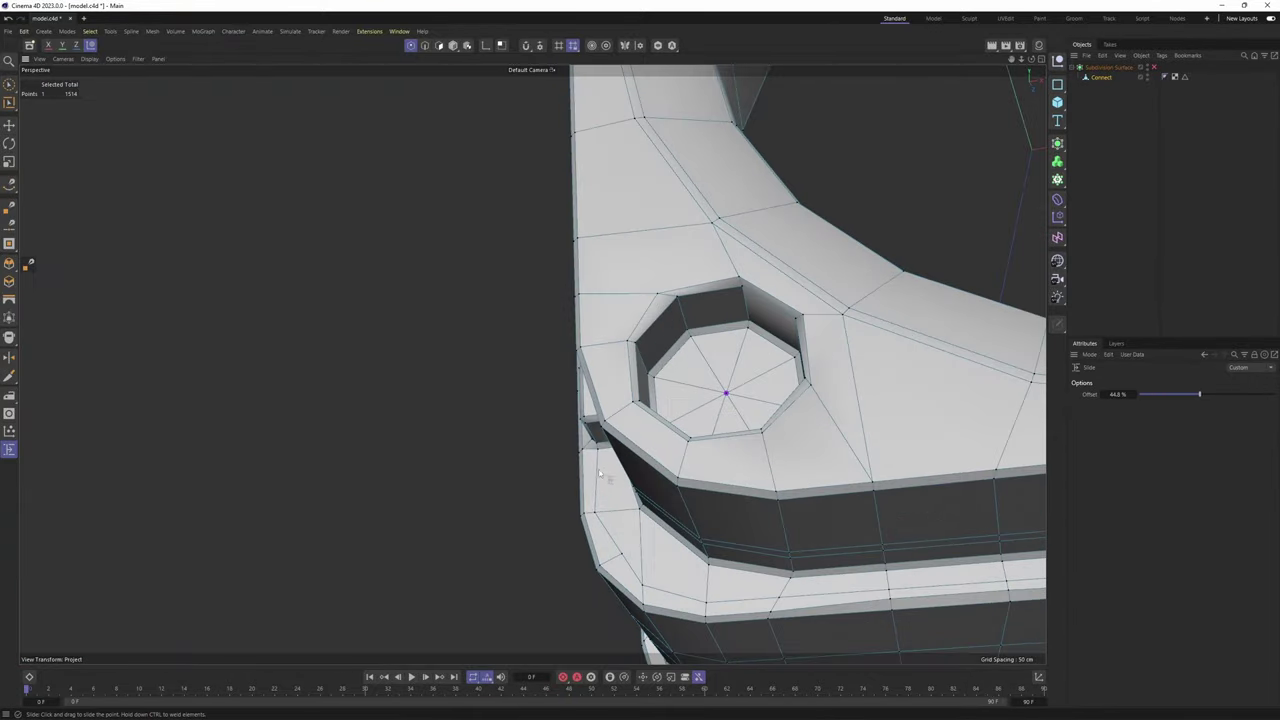
alt+drag(540, 560, 616, 595)
alt+drag(616, 595, 548, 280)
scroll(605, 389, down, 2)
scroll(610, 433, down, 3)
scroll(540, 290, up, 3)
scroll(528, 296, up, 2)
click(528, 295)
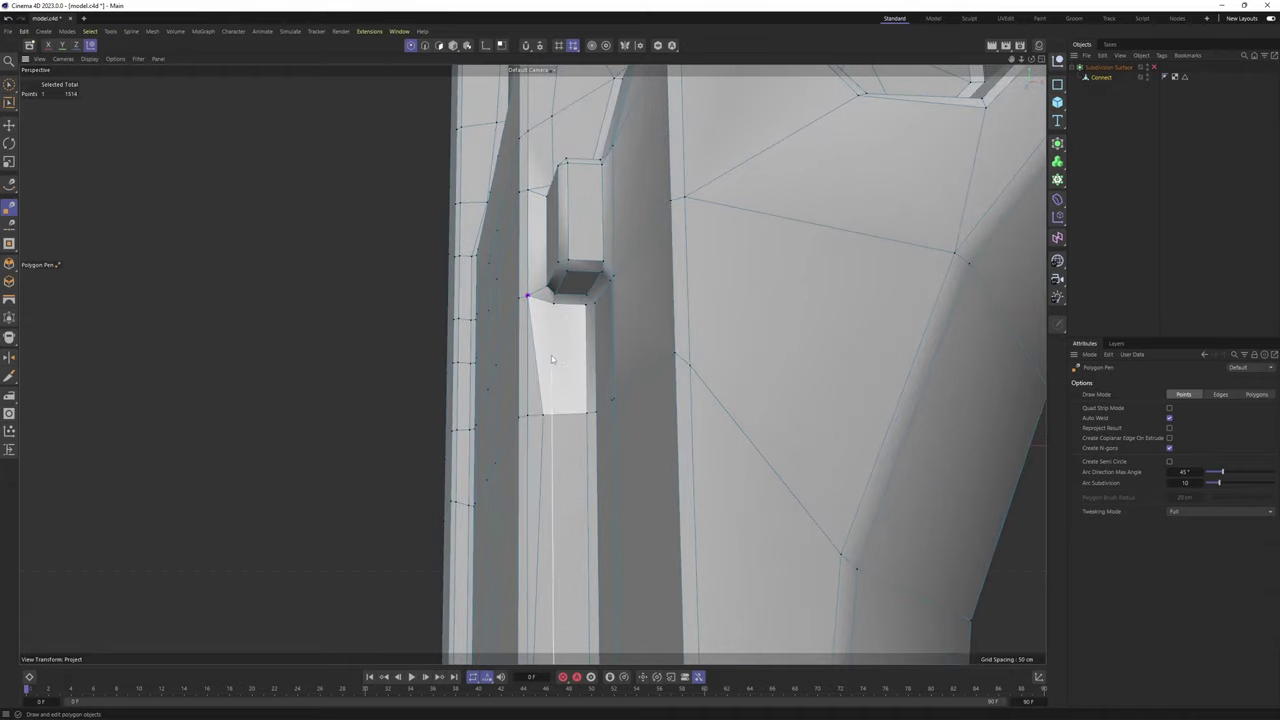
scroll(568, 361, down, 3)
alt+middle_drag(535, 453, 548, 246)
scroll(592, 145, up, 2)
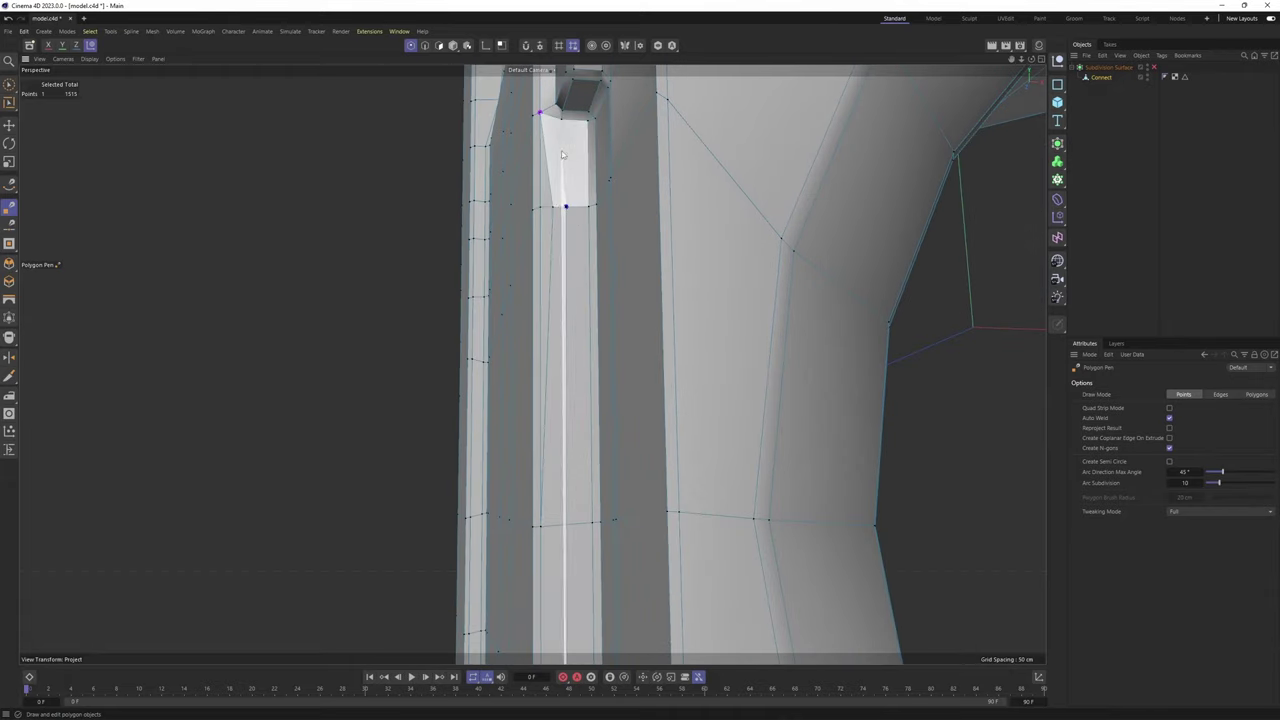
key(ctrl+z)
scroll(580, 184, down, 3)
alt+drag(540, 289, 551, 306)
scroll(546, 482, up, 2)
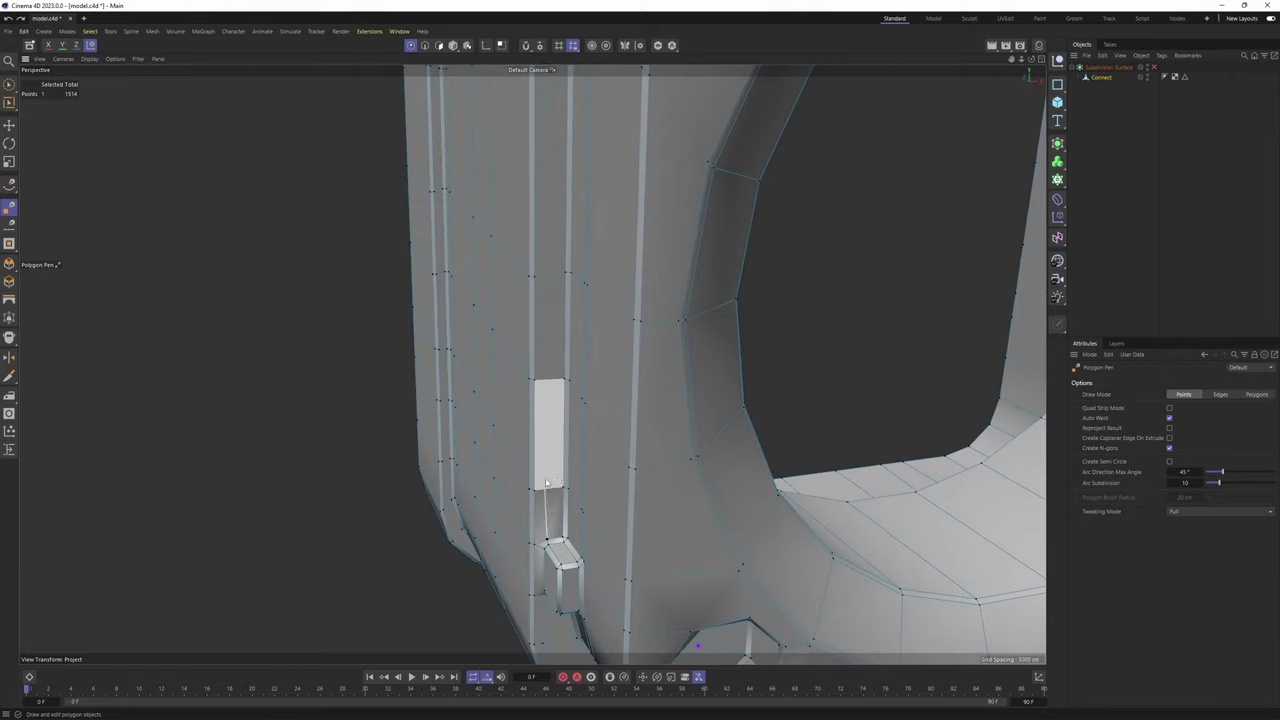
key(space)
key(space)
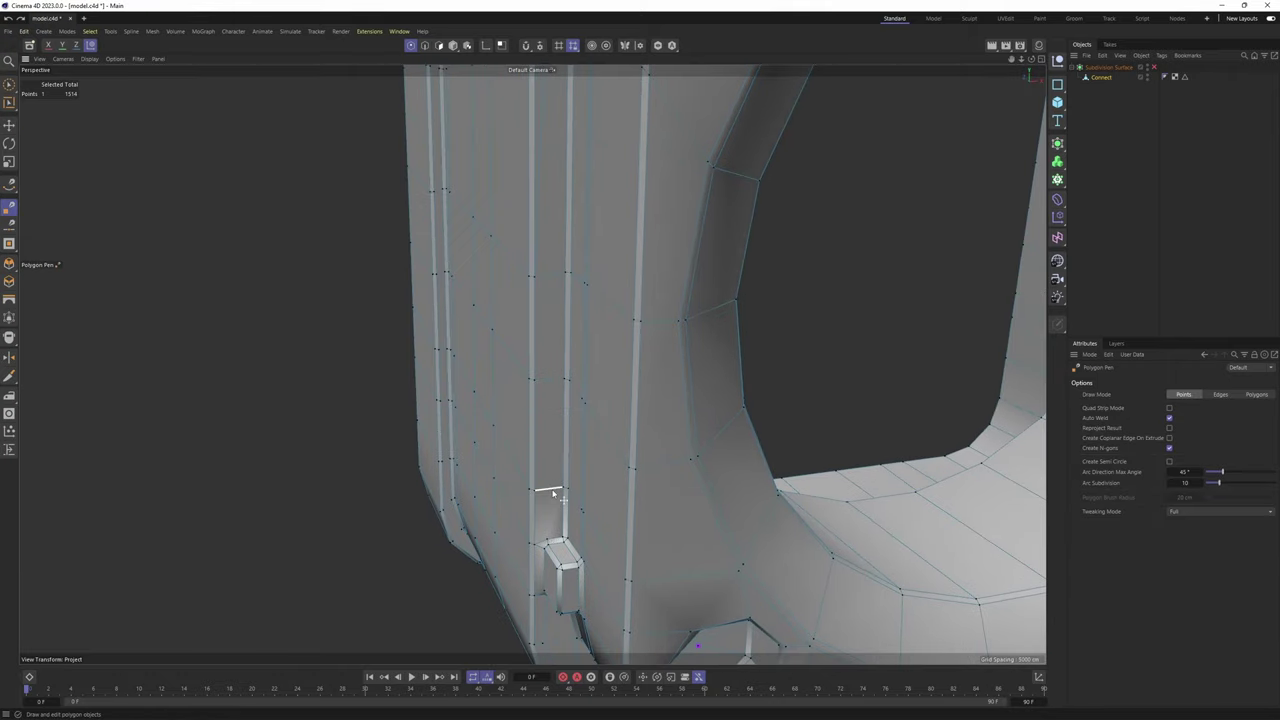
alt+drag(546, 488, 520, 434)
scroll(531, 158, up, 4)
click(500, 141)
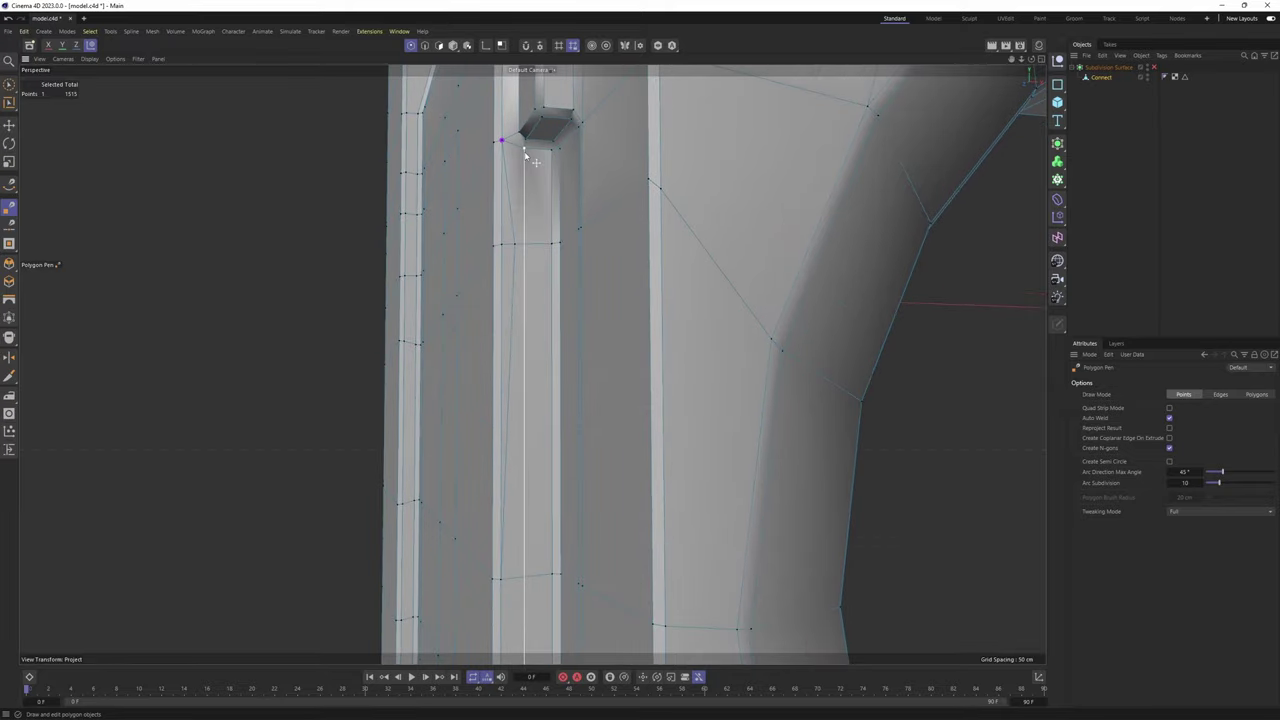
alt+drag(532, 165, 560, 297)
scroll(538, 443, up, 2)
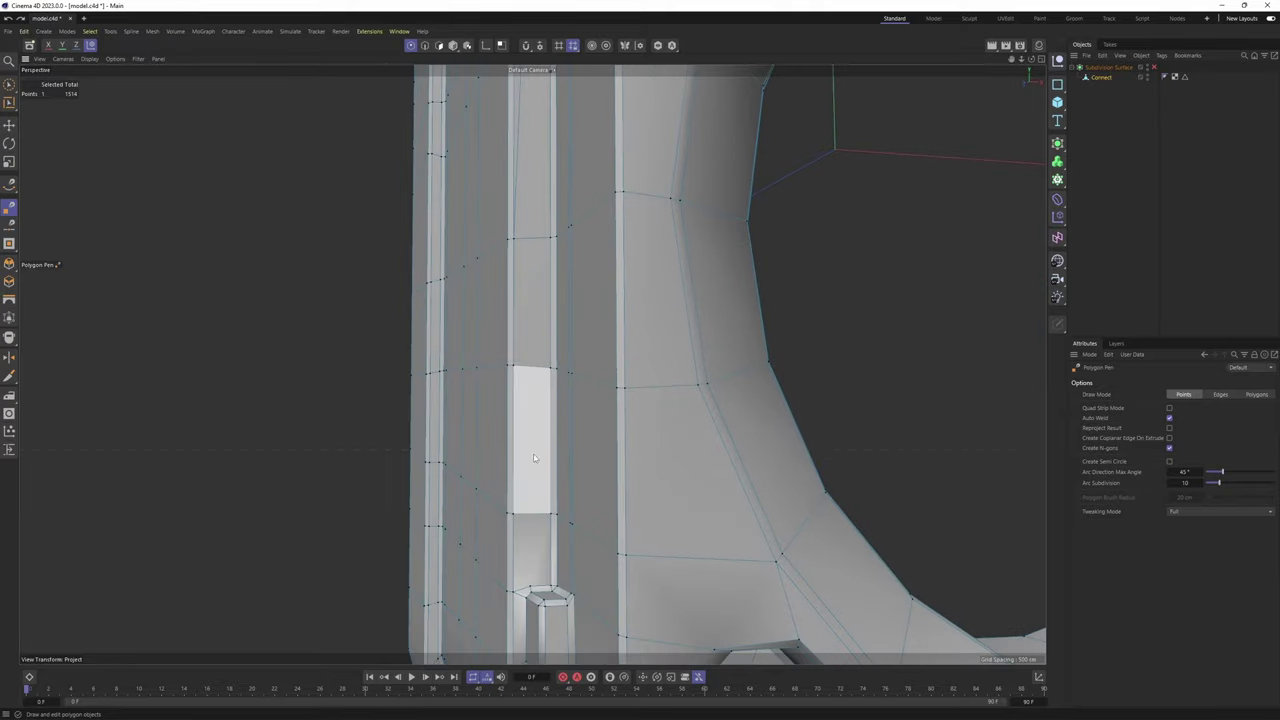
Weld the doubled point beneath the remaining upper side block and cut a support edge down the rail to the lower block
alt+drag(535, 459, 492, 253)
scroll(527, 250, up, 1)
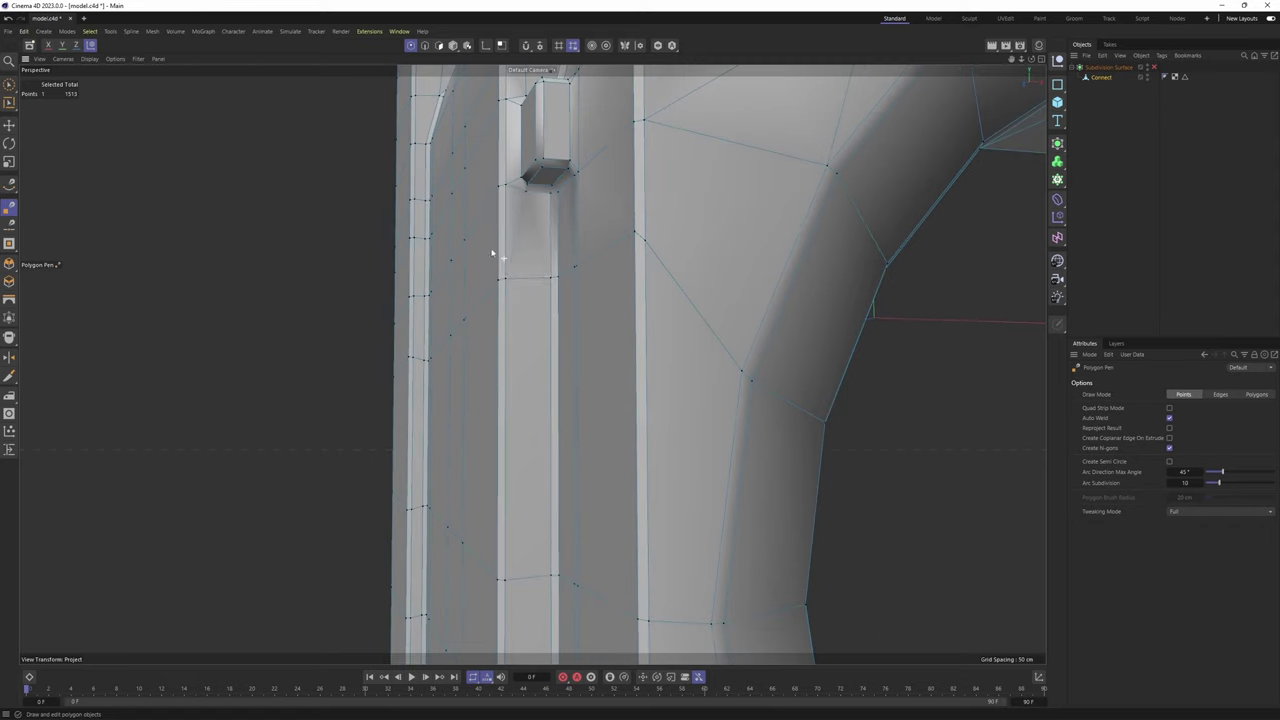
click(526, 193)
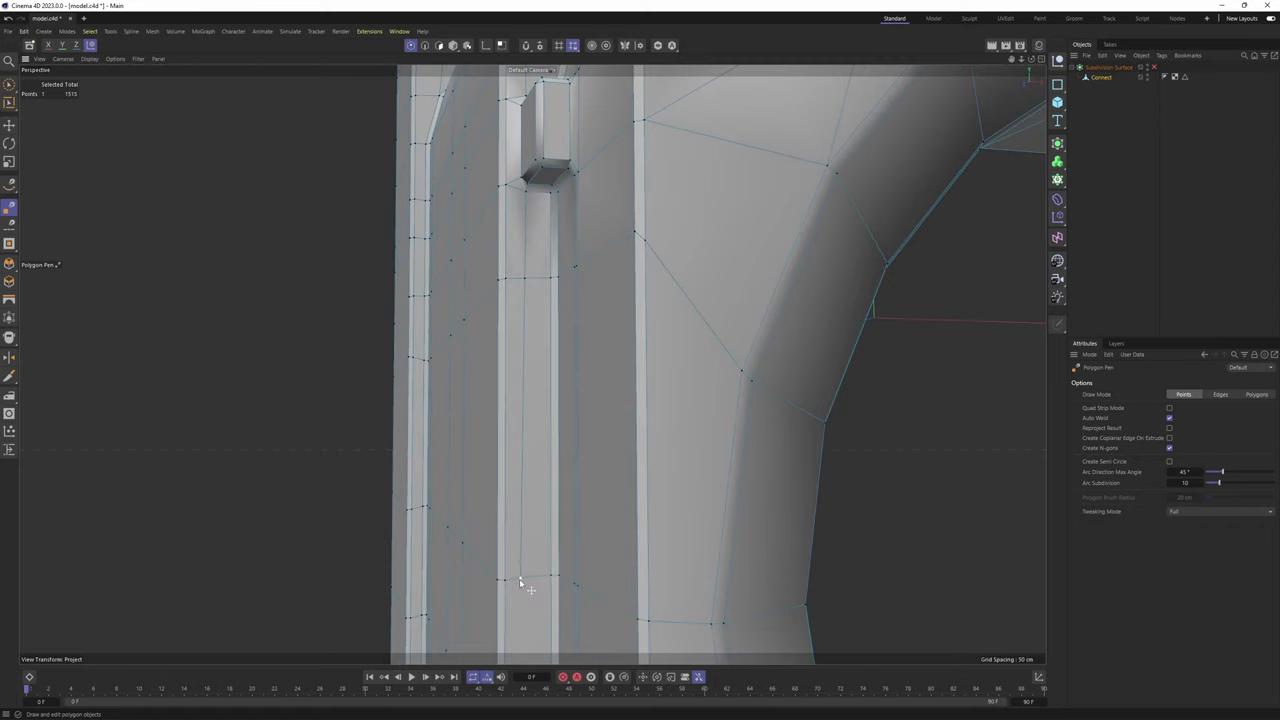
alt+middle_drag(520, 580, 508, 366)
scroll(508, 366, down, 3)
alt+drag(508, 366, 472, 422)
scroll(480, 590, up, 3)
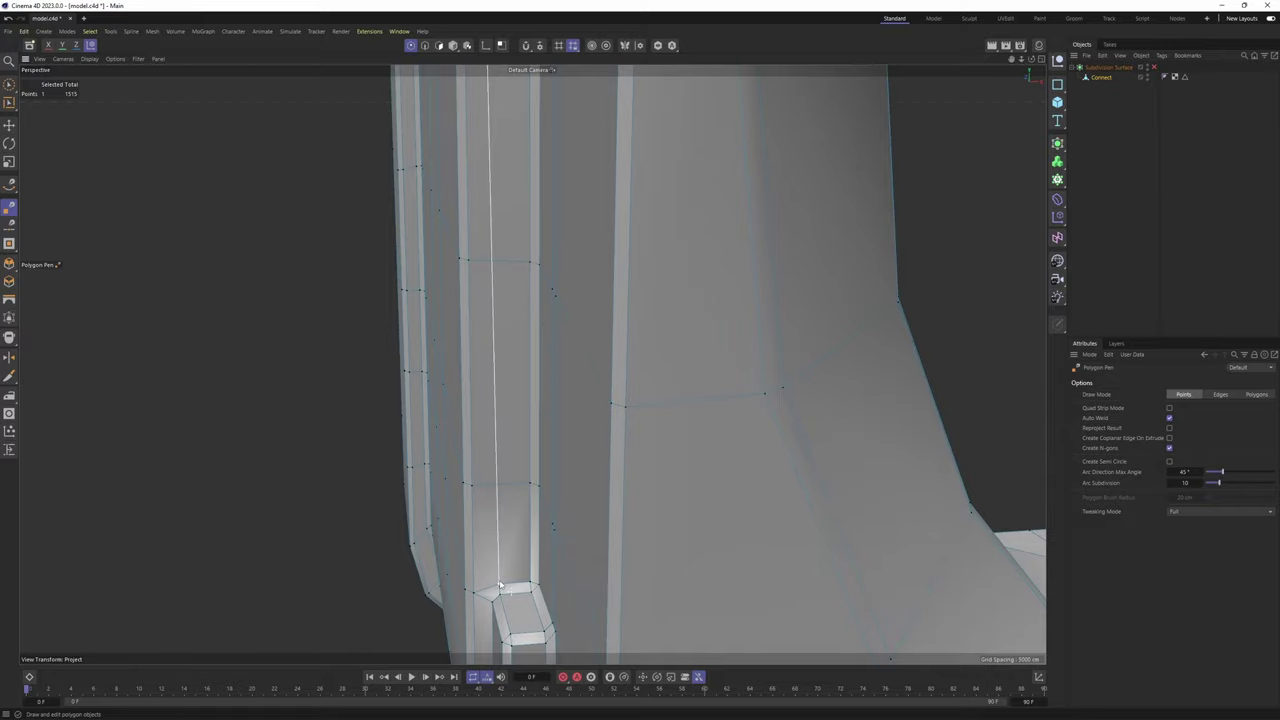
Turn the Subdivision Surface on and inspect the smoothed rail and lower side block
key(q)
scroll(583, 369, down, 4)
alt+drag(583, 369, 715, 340)
click(1186, 246)
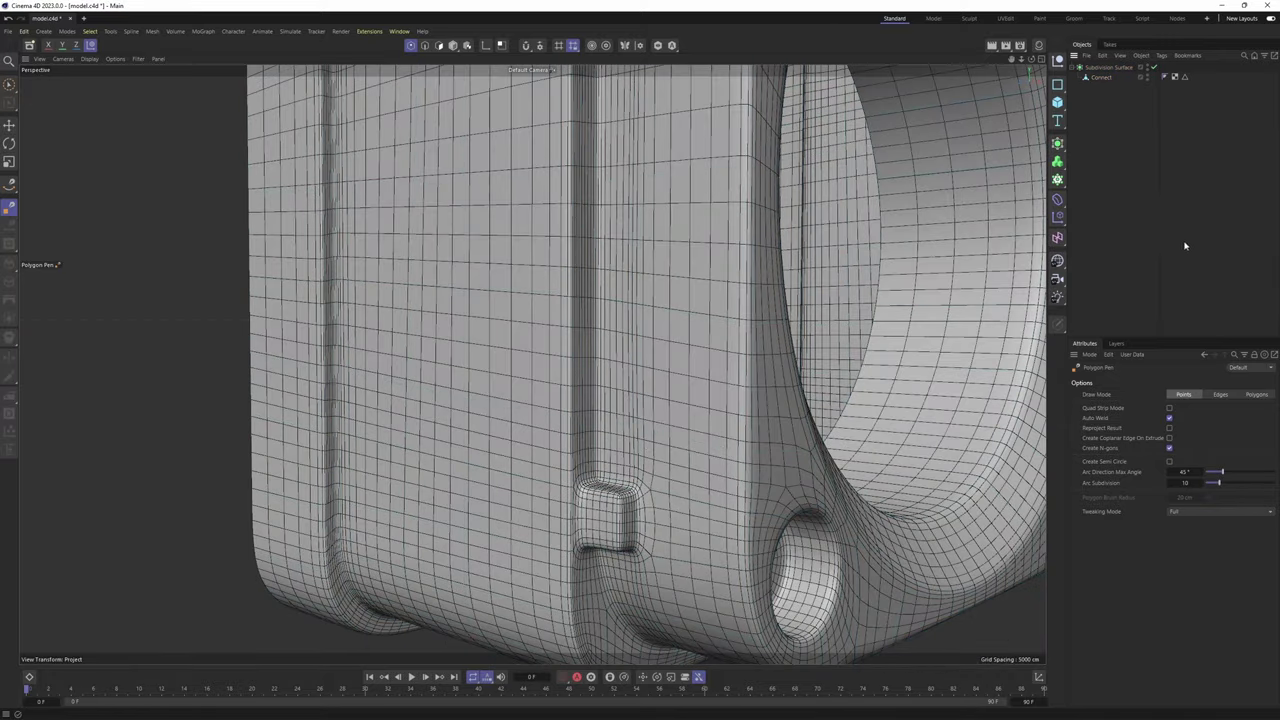
scroll(614, 481, up, 3)
alt+drag(614, 481, 700, 490)
Examine the lower side block's corner polygons in the unsmoothed mesh and again with the Subdivision Surface on
key(ctrl+z)
key(ctrl+z)
scroll(580, 472, up, 2)
key(Return)
key(Return)
key(e)
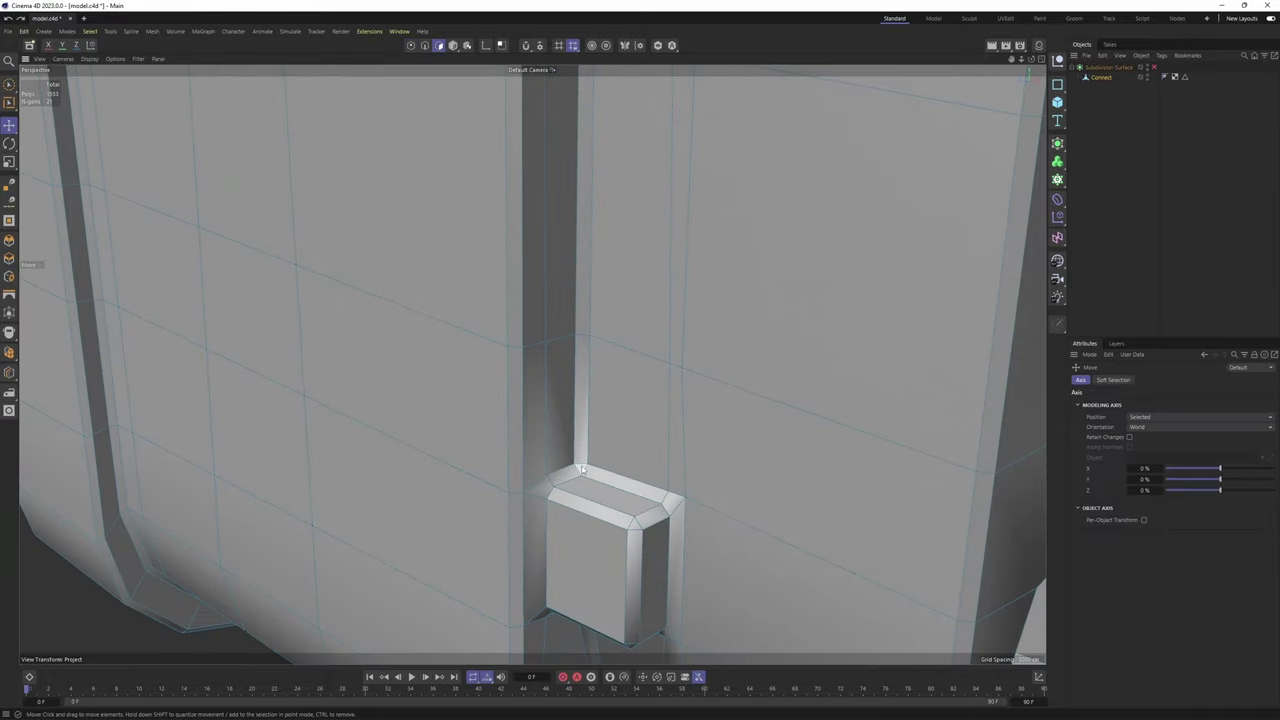
scroll(580, 472, up, 2)
click(581, 473)
scroll(712, 490, down, 3)
click(672, 533)
key(q)
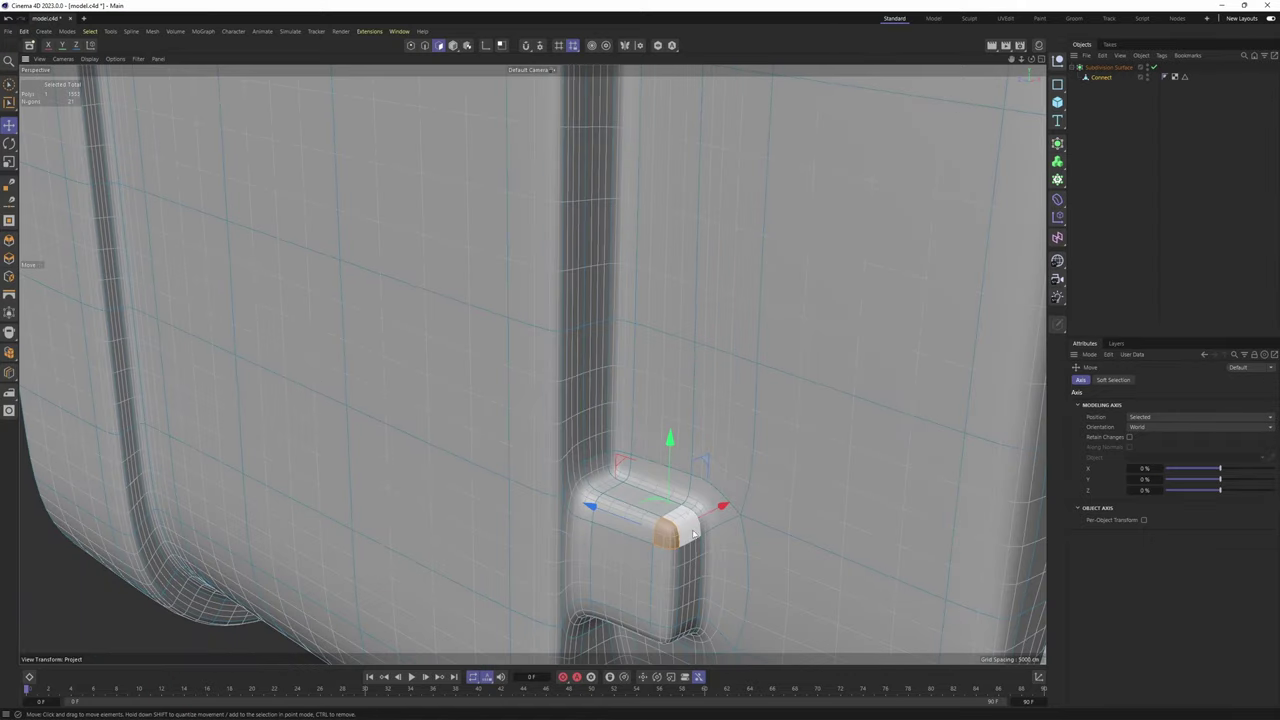
click(1232, 232)
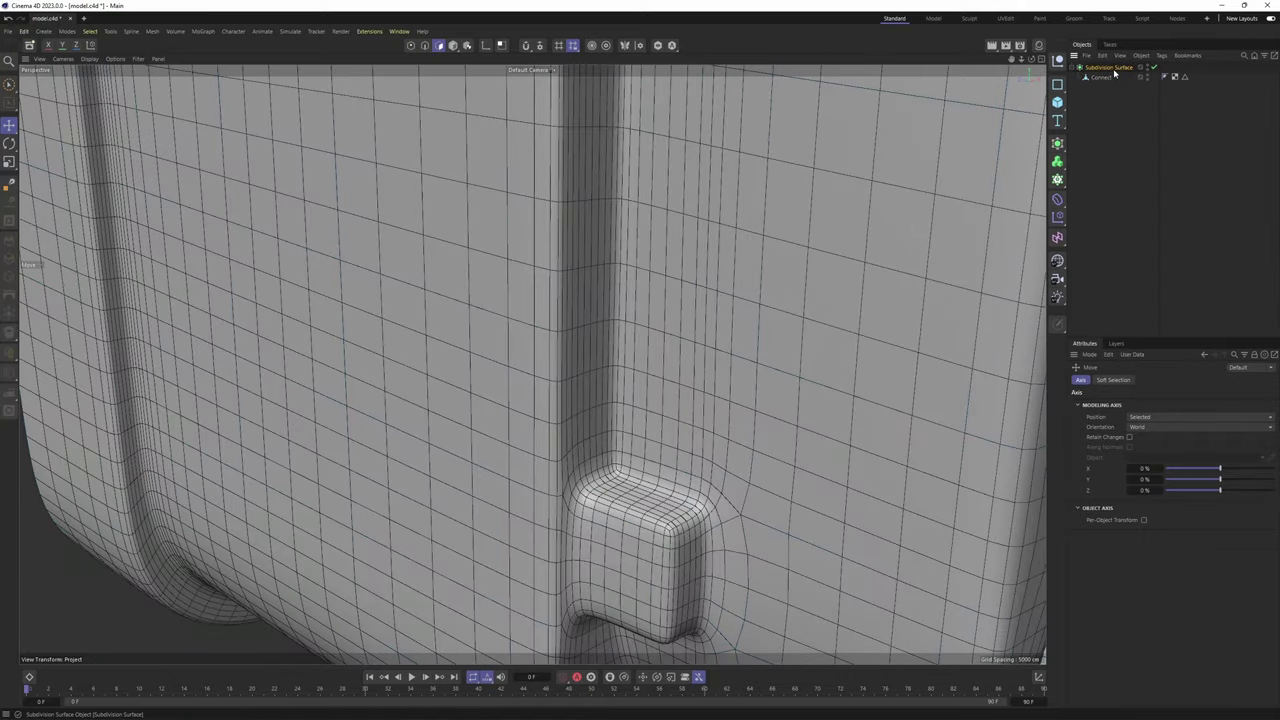
Inspect the wireframe of the smoothed lower side block from several angles, with the mesh selected and deselected
click(1114, 70)
alt+drag(600, 425, 571, 415)
scroll(600, 400, up, 2)
alt+drag(690, 395, 675, 371)
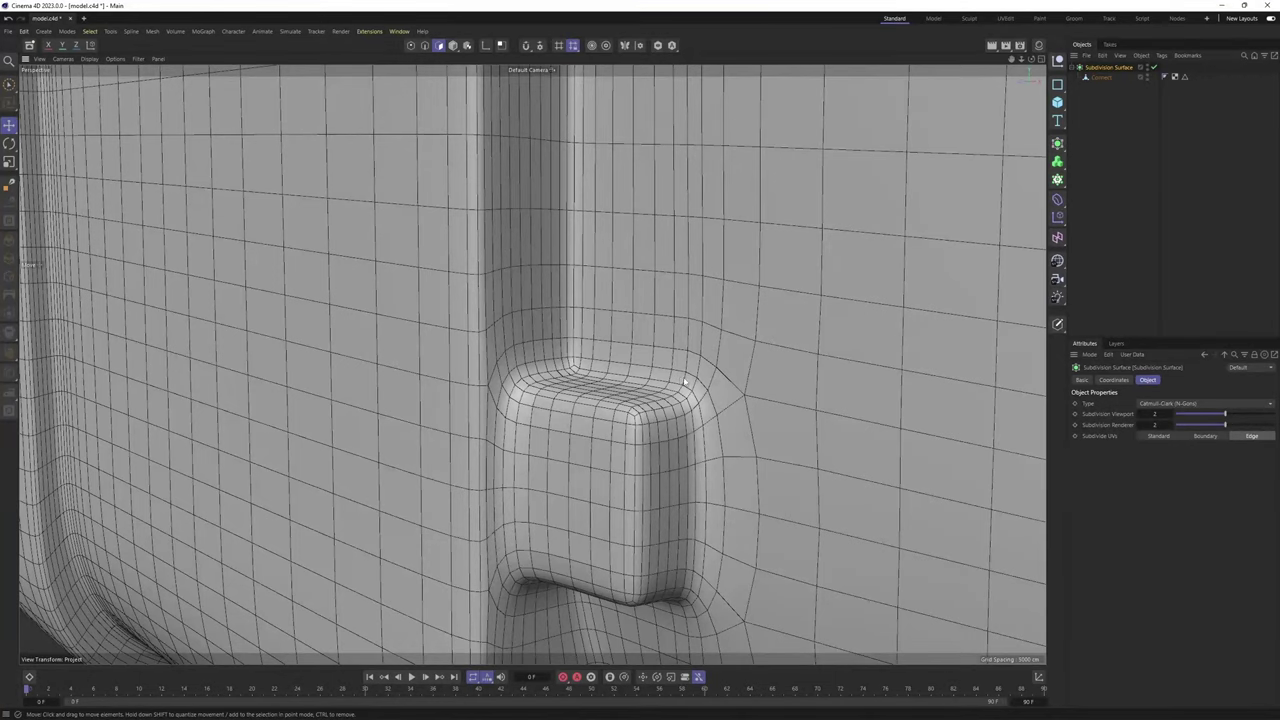
alt+middle_drag(685, 381, 640, 415)
click(1100, 77)
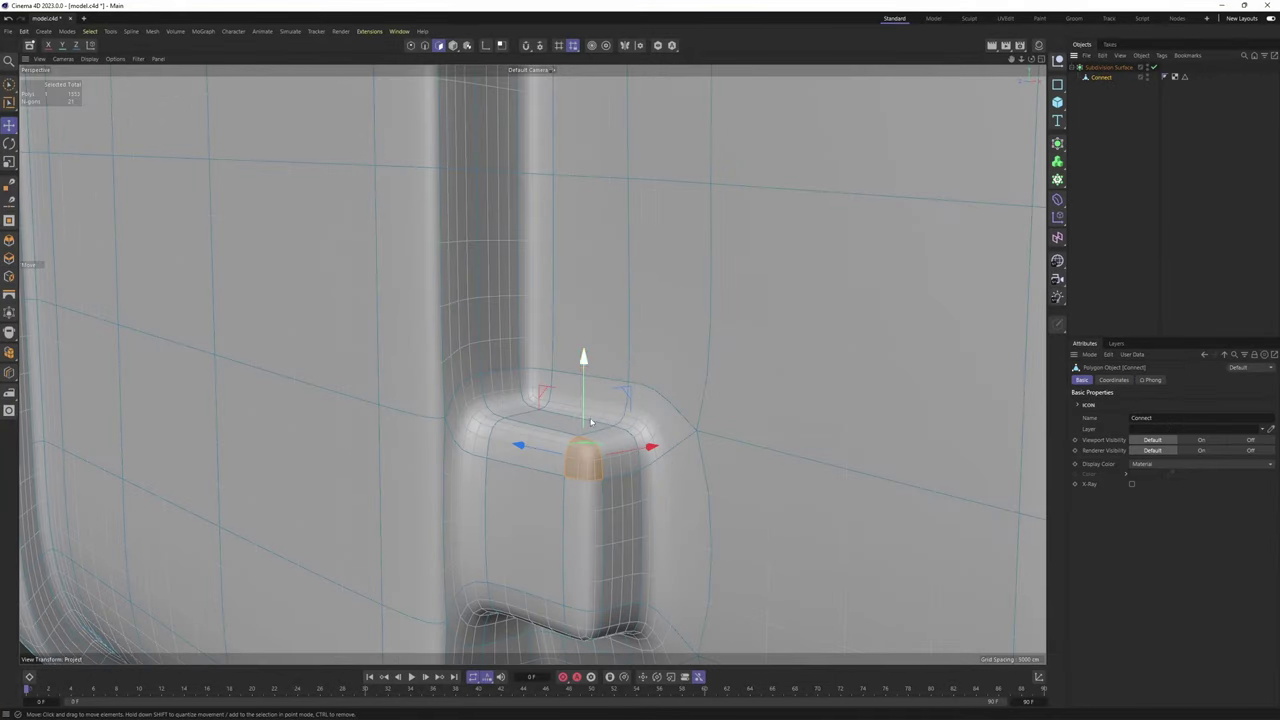
click(1228, 175)
alt+middle_drag(640, 465, 583, 405)
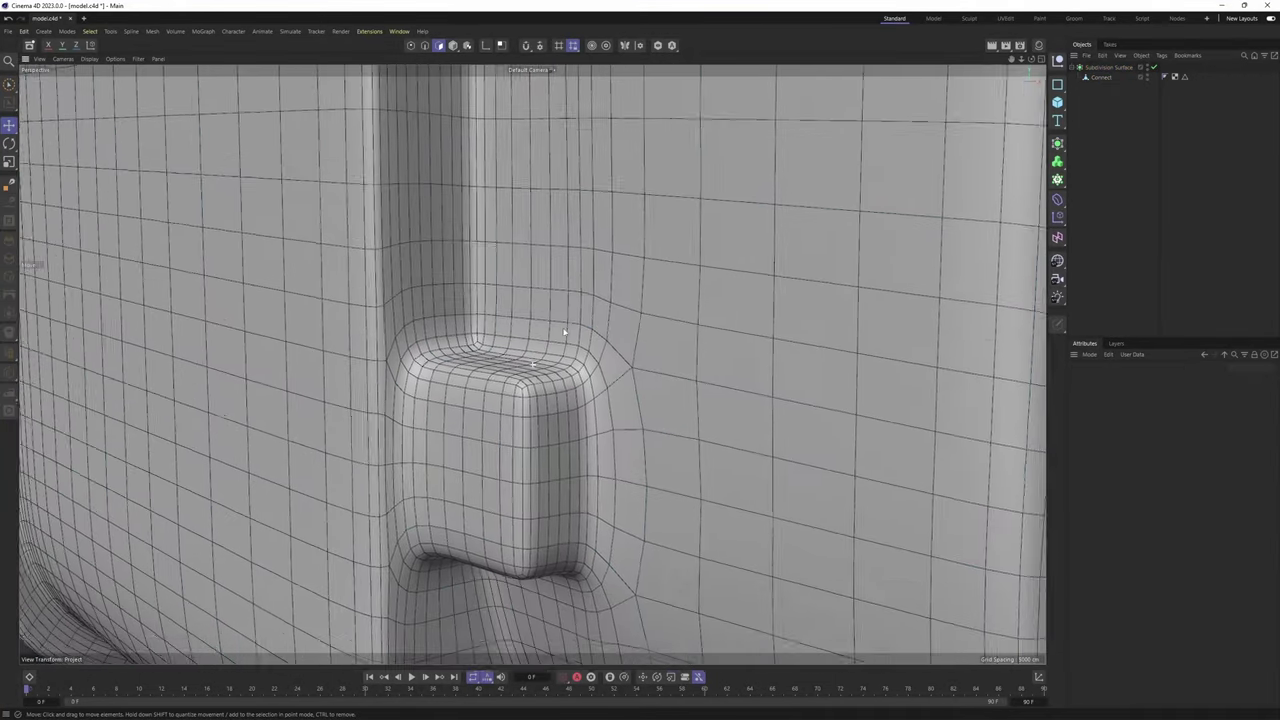
alt+drag(545, 395, 560, 435)
scroll(563, 446, down, 5)
alt+drag(600, 340, 434, 372)
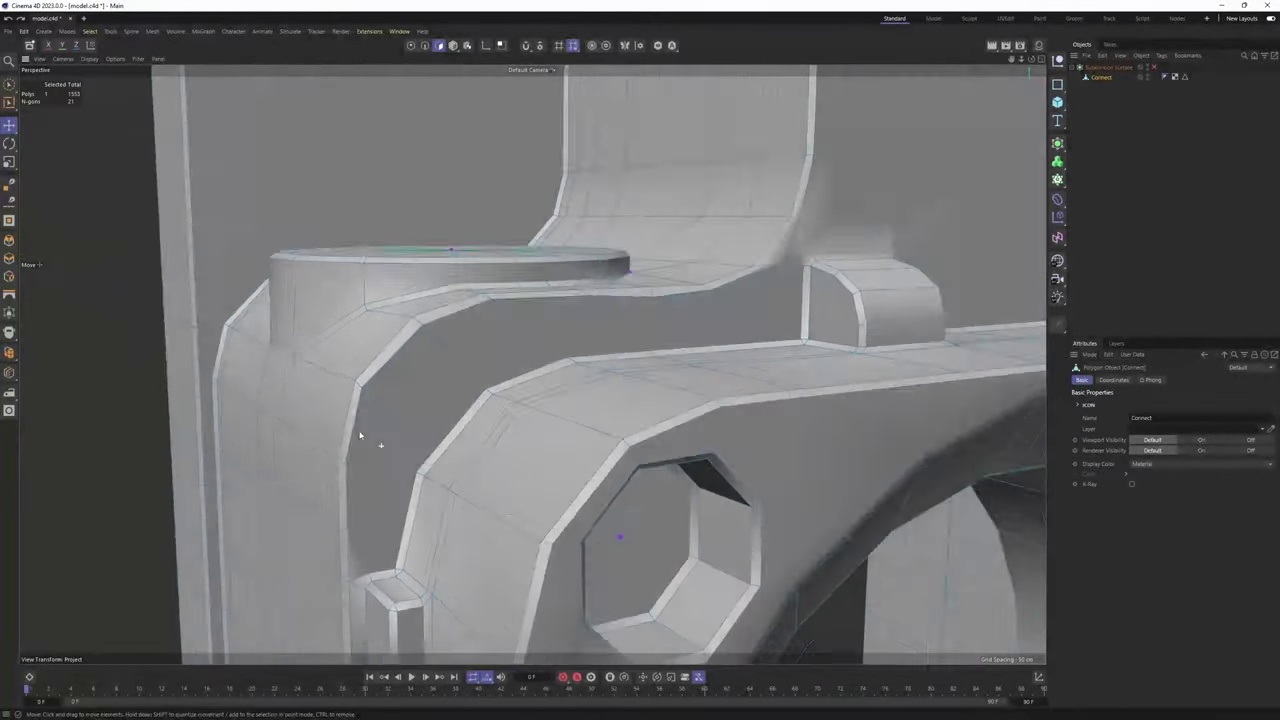
Switch to point editing with the Polygon Pen and compare the smoothed and unsmoothed shoulder around the flat round disc
alt+drag(360, 437, 367, 431)
key(Return)
scroll(364, 400, up, 3)
key(m)
key(e)
key(q)
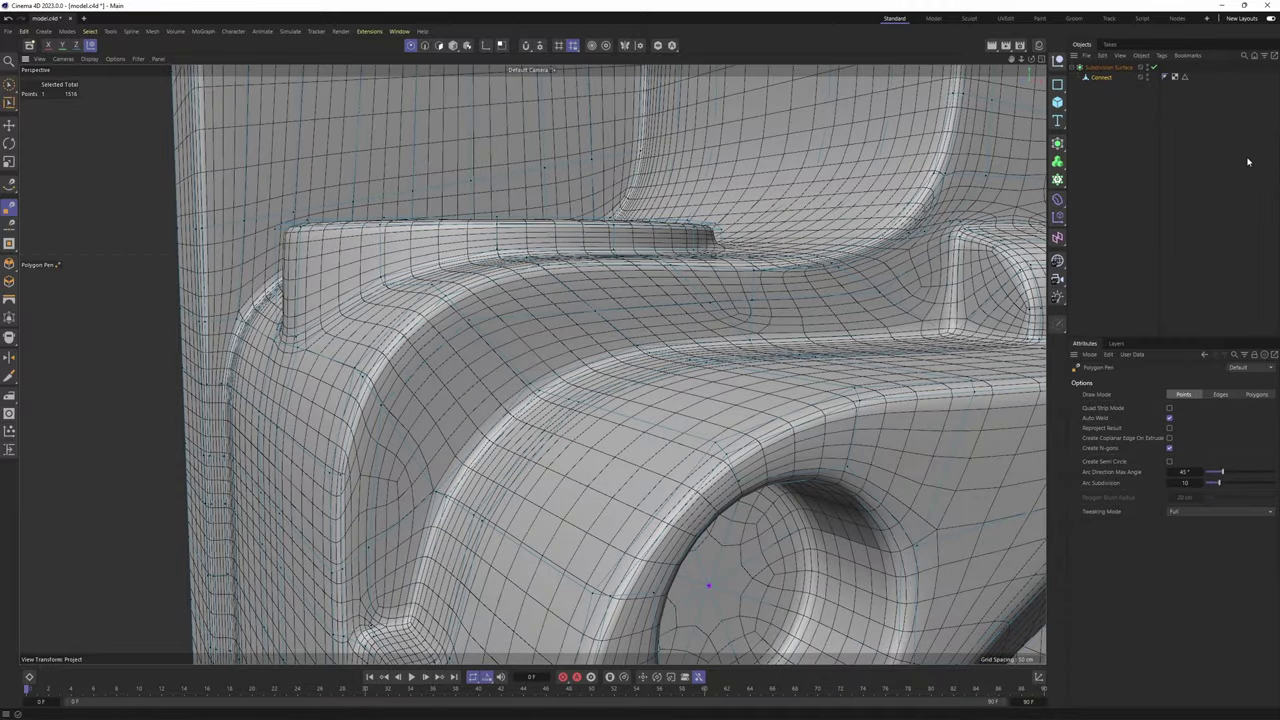
click(1246, 163)
alt+drag(600, 345, 640, 352)
click(1101, 77)
key(q)
Weld the stray points on the shoulder beside the flat round disc using the Slide tool
scroll(449, 424, up, 1)
click(447, 420)
alt+drag(640, 352, 610, 425)
key(q)
click(1183, 226)
alt+drag(655, 385, 620, 318)
key(ctrl+z)
key(q)
scroll(645, 312, up, 2)
Examine the rail corner beside the small rounded block, both unsmoothed and with the Subdivision Surface on
scroll(522, 358, up, 1)
alt+drag(617, 318, 685, 335)
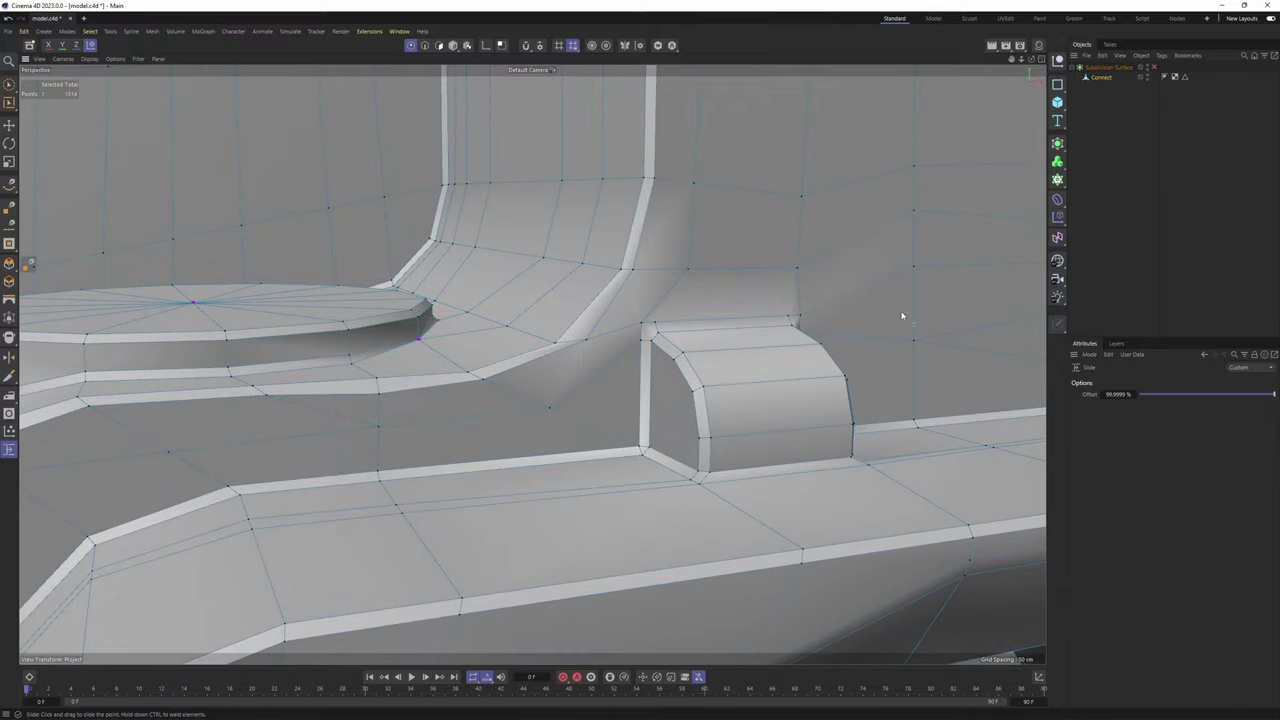
key(q)
key(q)
mouse_move(643, 297)
alt+mouse_down()
mouse_move(576, 306)
mouse_move(617, 311)
mouse_move(609, 279)
mouse_move(655, 302)
alt+mouse_up()
key(q)
click(1177, 177)
scroll(586, 291, down, 4)
Set the viewport to Gouraud shading without lines and turn off Use Edge Breaks in the mesh's Phong tag
key(n)
key(a)
scroll(640, 298, down, 3)
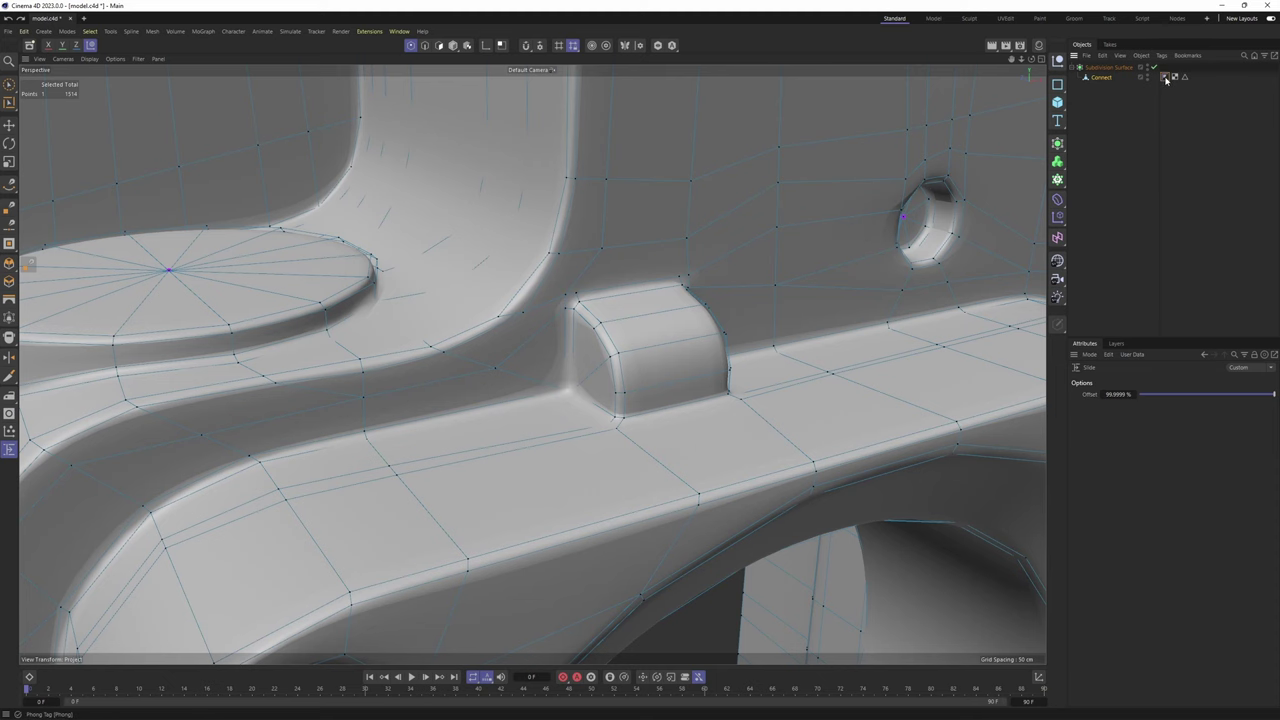
alt+drag(980, 229, 729, 302)
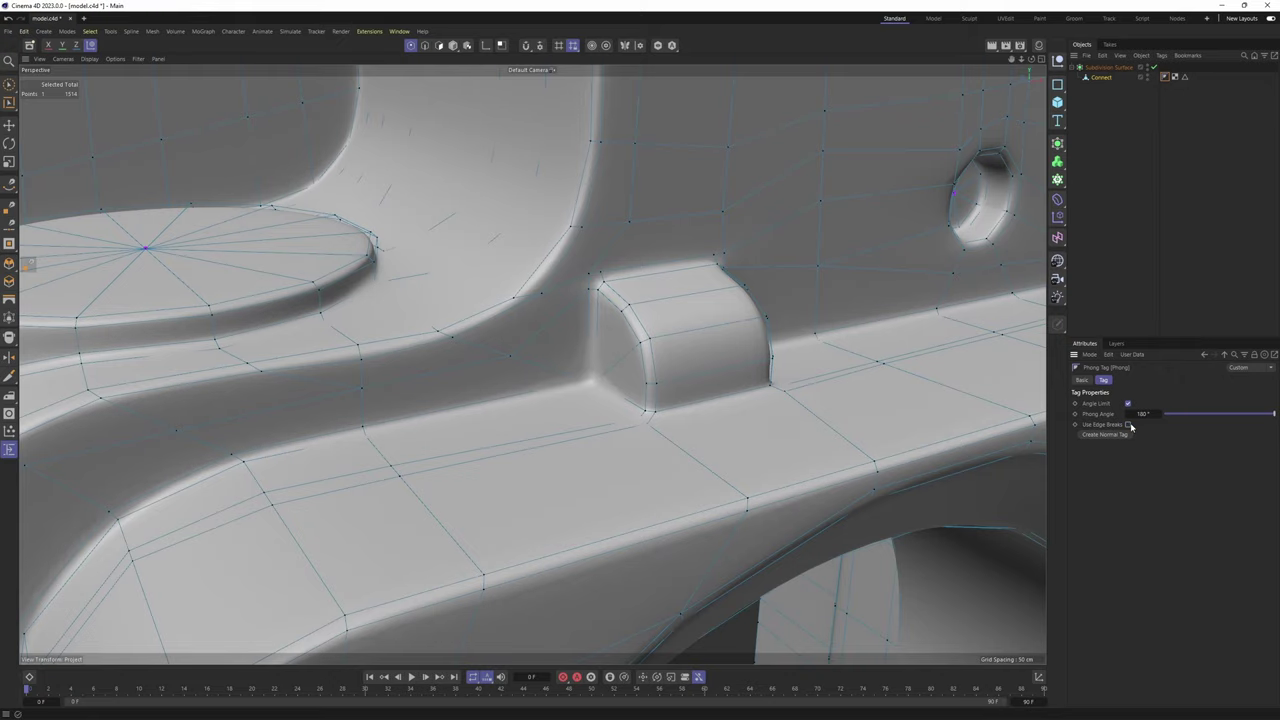
Inspect the smooth shading of the body around the flat disc and small rounded block
scroll(749, 346, down, 4)
click(1115, 190)
scroll(628, 312, down, 2)
alt+drag(626, 310, 594, 323)
scroll(626, 309, down, 2)
key(ctrl+z)
key(q)
scroll(631, 332, up, 3)
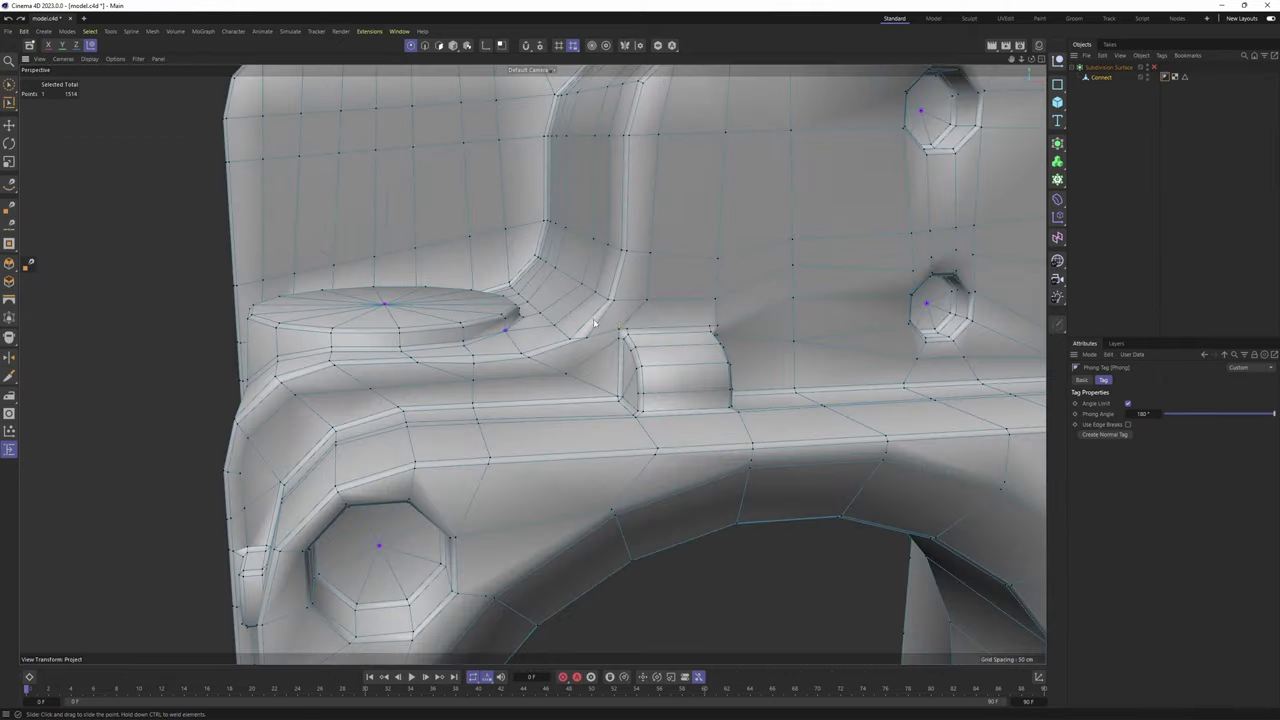
Connect the small rounded block's upper corner points to the rail corner and the wall point with Polygon Pen edges
right_click(594, 323)
click(631, 280)
scroll(606, 337, up, 5)
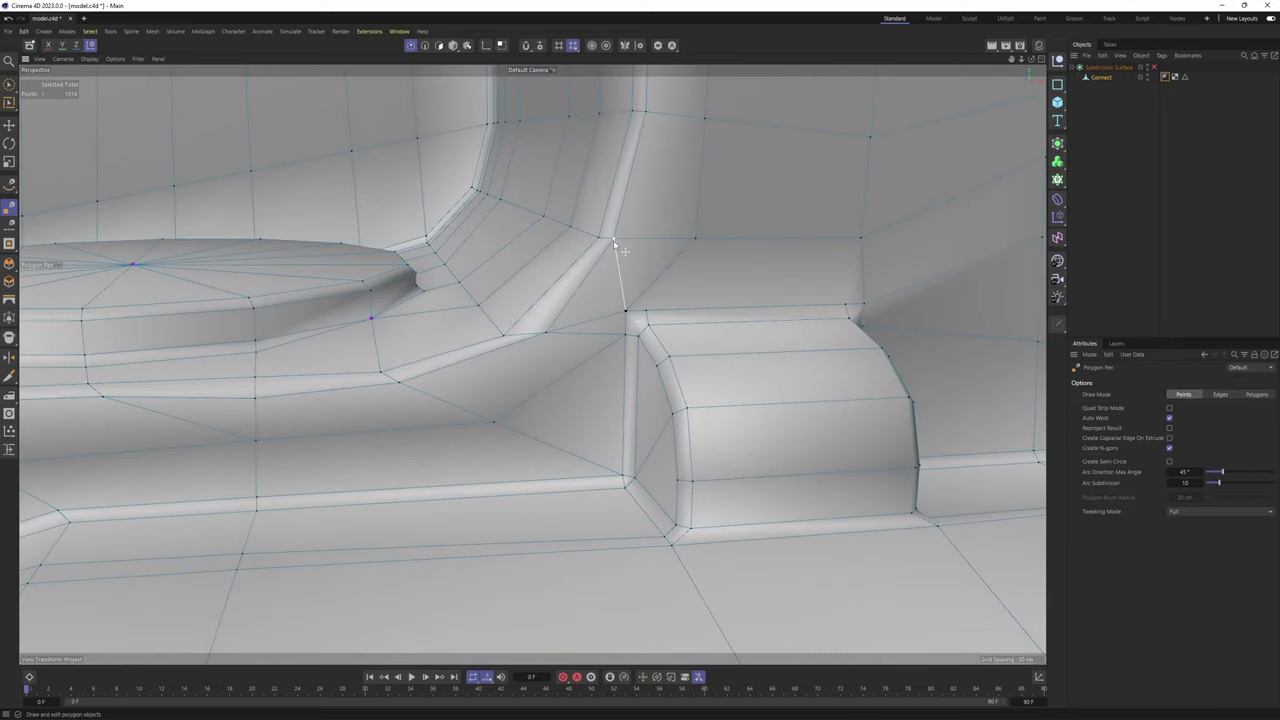
ctrl+click(599, 322)
alt+middle_drag(685, 298, 645, 312)
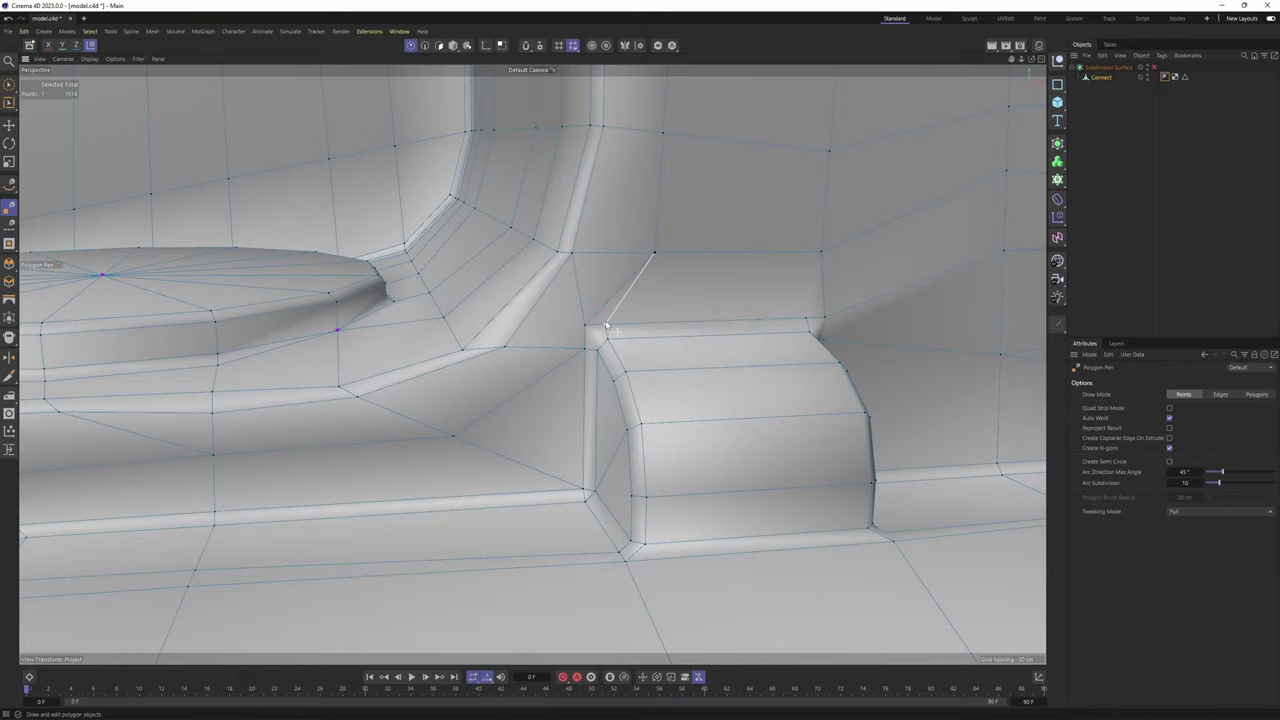
alt+middle_drag(731, 281, 614, 311)
Check the small rounded block's new corner edges in the smoothed surface and from its far side unsmoothed
key(q)
click(1191, 209)
mouse_move(503, 349)
alt+mouse_down()
mouse_move(543, 346)
mouse_move(480, 341)
alt+mouse_up()
key(ctrl+z)
scroll(675, 331, down, 3)
alt+drag(675, 331, 615, 356)
key(q)
scroll(608, 347, down, 1)
scroll(615, 356, up, 1)
alt+middle_drag(632, 350, 574, 357)
scroll(574, 357, up, 1)
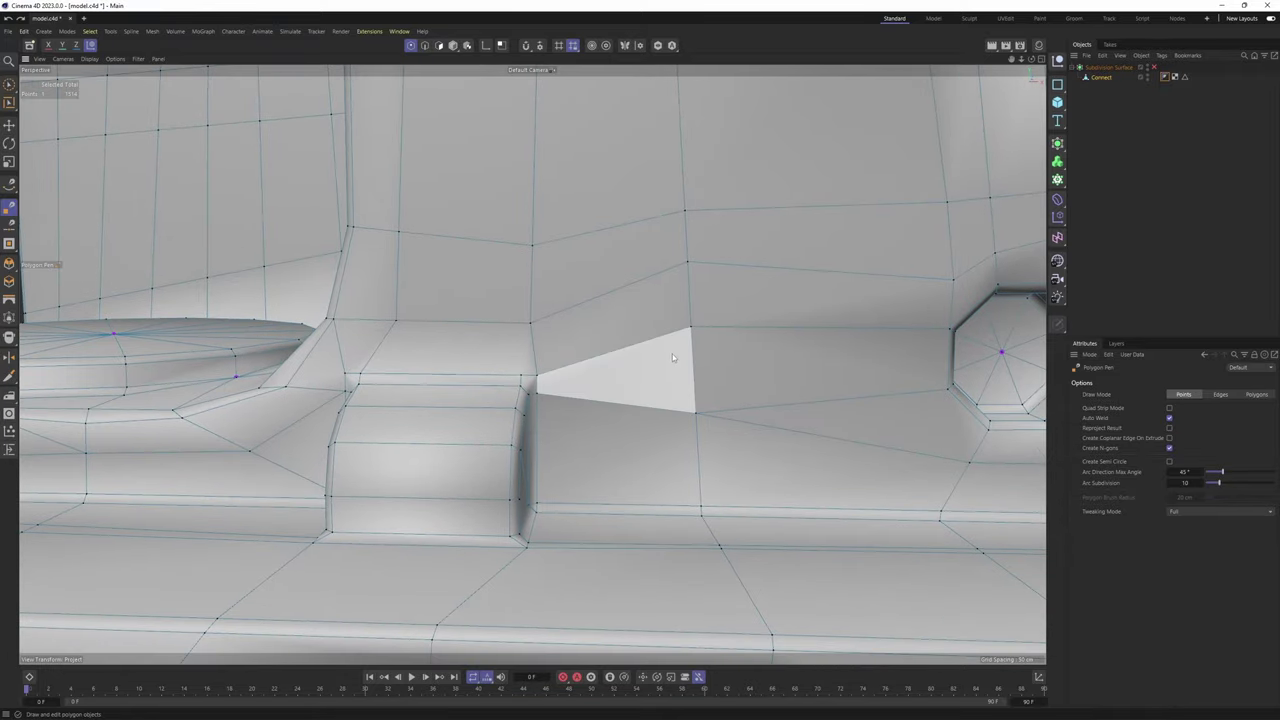
alt+drag(672, 353, 661, 363)
Examine the smoothed body around the disc and rail, continuing up to the large top dial
key(q)
click(1257, 146)
scroll(703, 243, down, 3)
alt+drag(703, 243, 725, 339)
scroll(637, 309, down, 2)
key(ctrl+z)
key(ctrl+z)
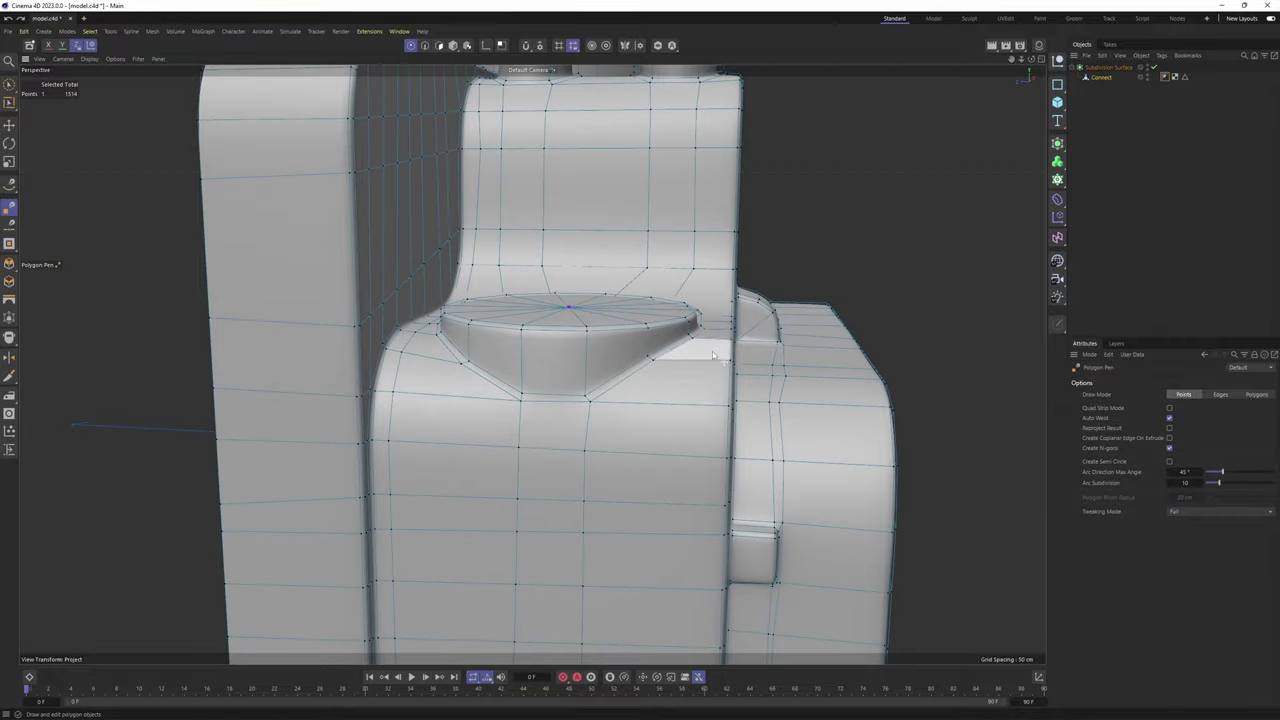
scroll(590, 396, up, 2)
alt+drag(592, 397, 606, 380)
key(q)
click(1231, 126)
alt+drag(529, 363, 634, 403)
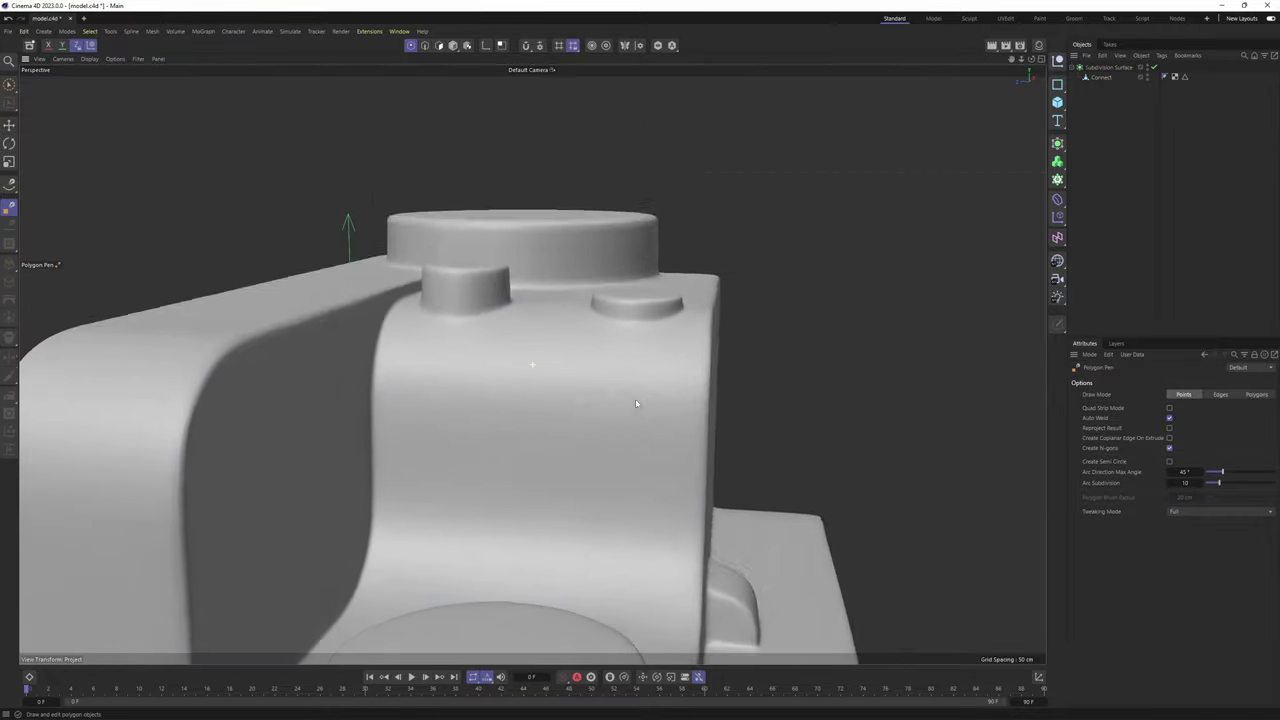
scroll(617, 343, up, 3)
alt+drag(617, 343, 554, 350)
scroll(563, 338, down, 3)
Weld the doubled point at the lowest tip of the large top dial's base edge
key(ctrl+z)
key(ctrl+z)
scroll(618, 398, up, 8)
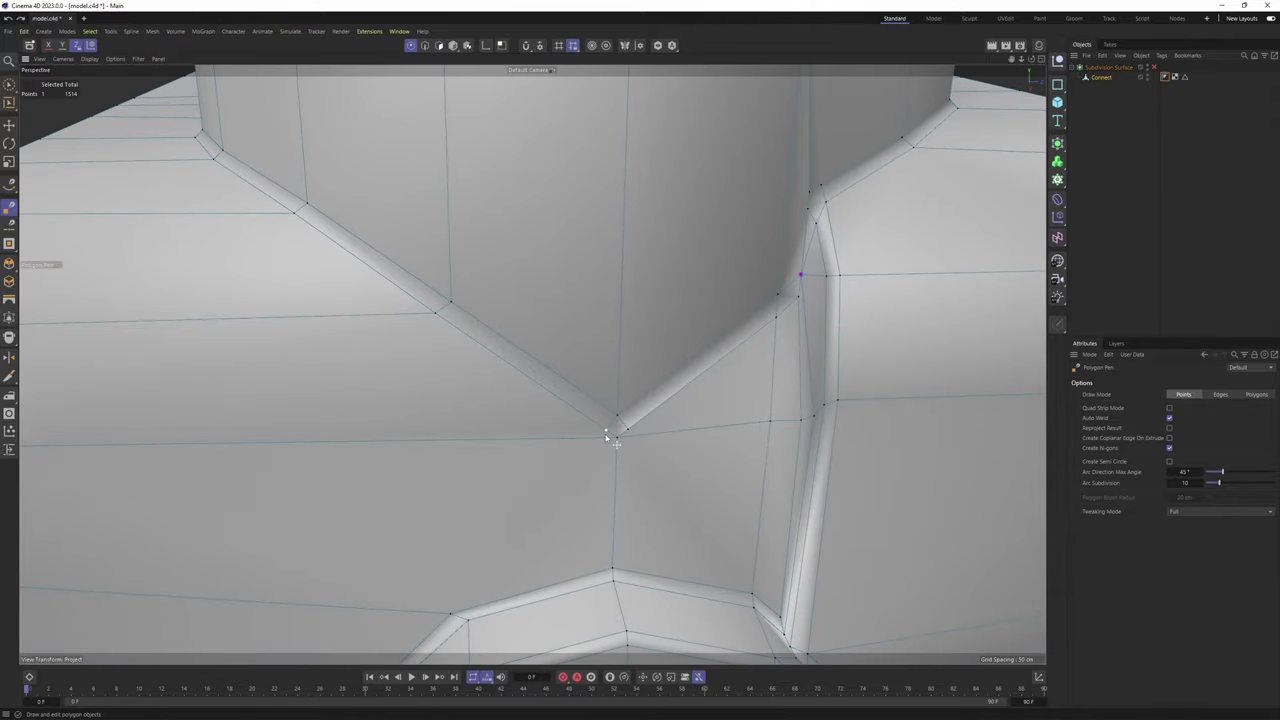
drag(628, 430, 617, 438)
key(q)
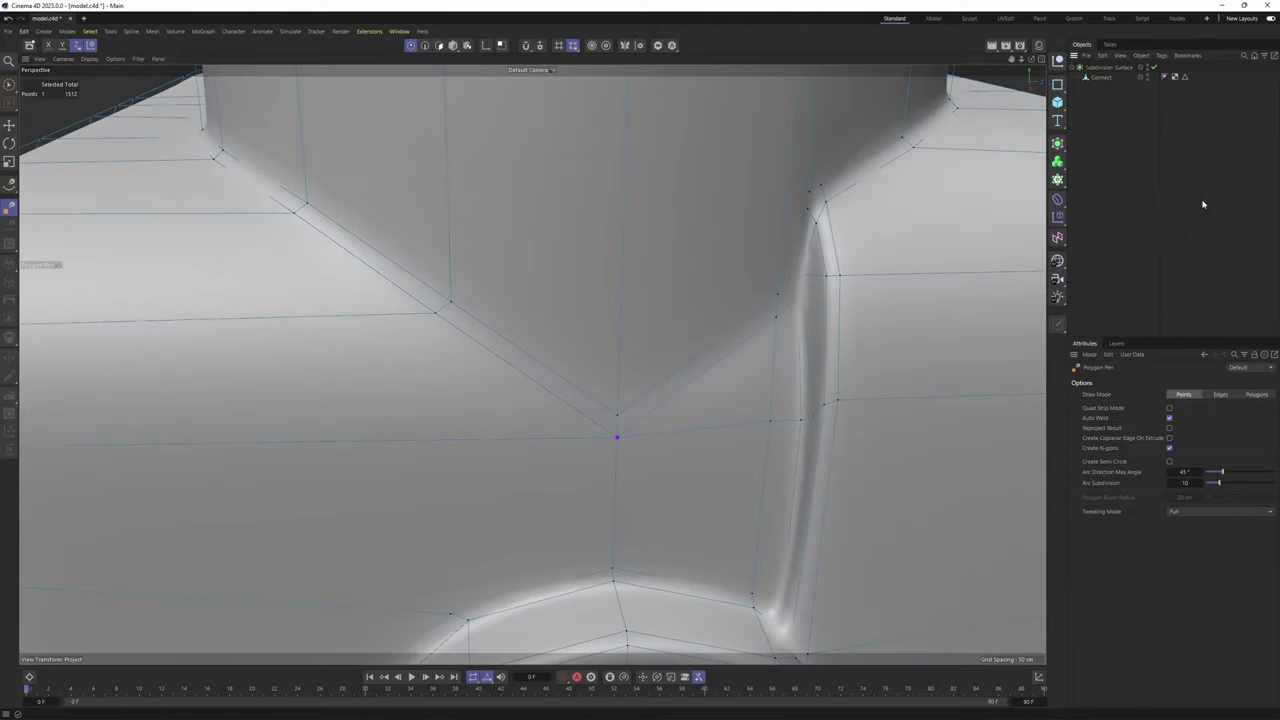
Inspect the large top dial's base where the body's step edge meets it
click(1204, 204)
scroll(532, 365, down, 6)
alt+drag(532, 365, 300, 368)
scroll(612, 314, up, 4)
key(ctrl+z)
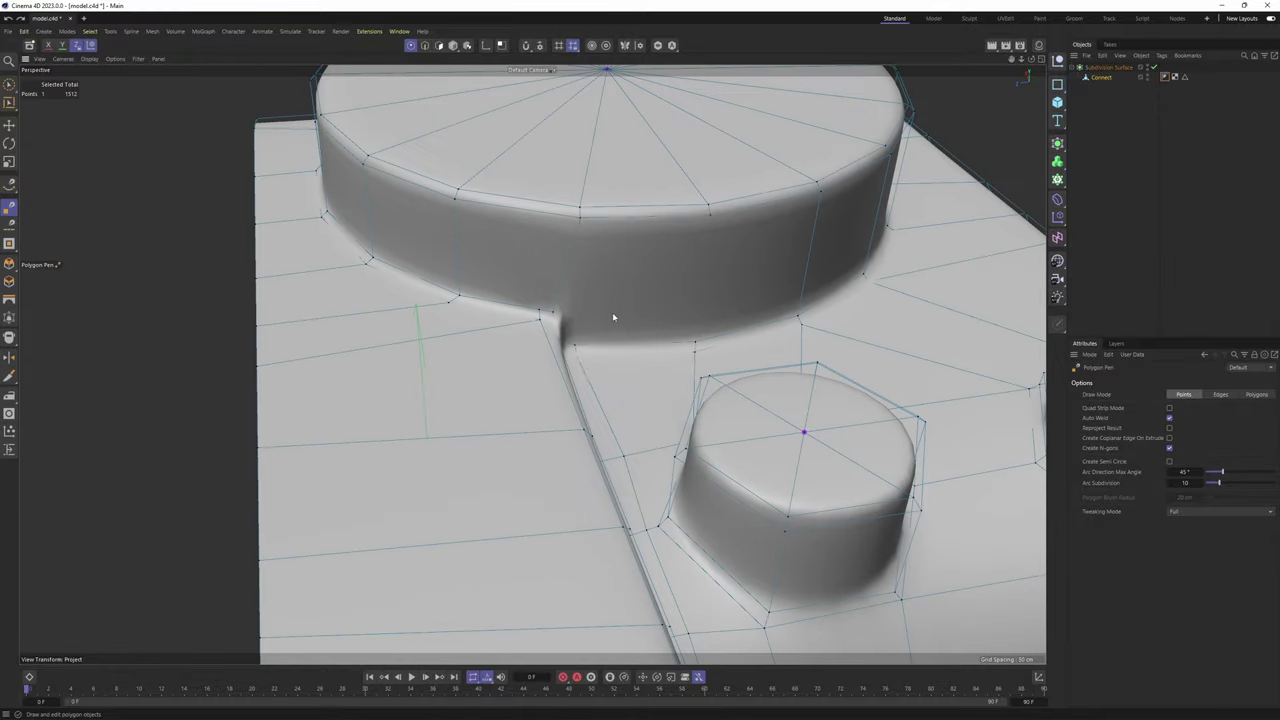
scroll(606, 316, up, 2)
key(ctrl+z)
alt+drag(577, 340, 562, 285)
scroll(502, 352, up, 4)
click(522, 345)
mouse_move(511, 377)
alt+mouse_down()
mouse_move(475, 394)
mouse_move(510, 401)
mouse_move(516, 383)
alt+mouse_up()
Try cutting a diagonal edge from the dial's notch corner to the far rim point of the same side face
key(e)
key(m)
key(e)
scroll(543, 391, down, 3)
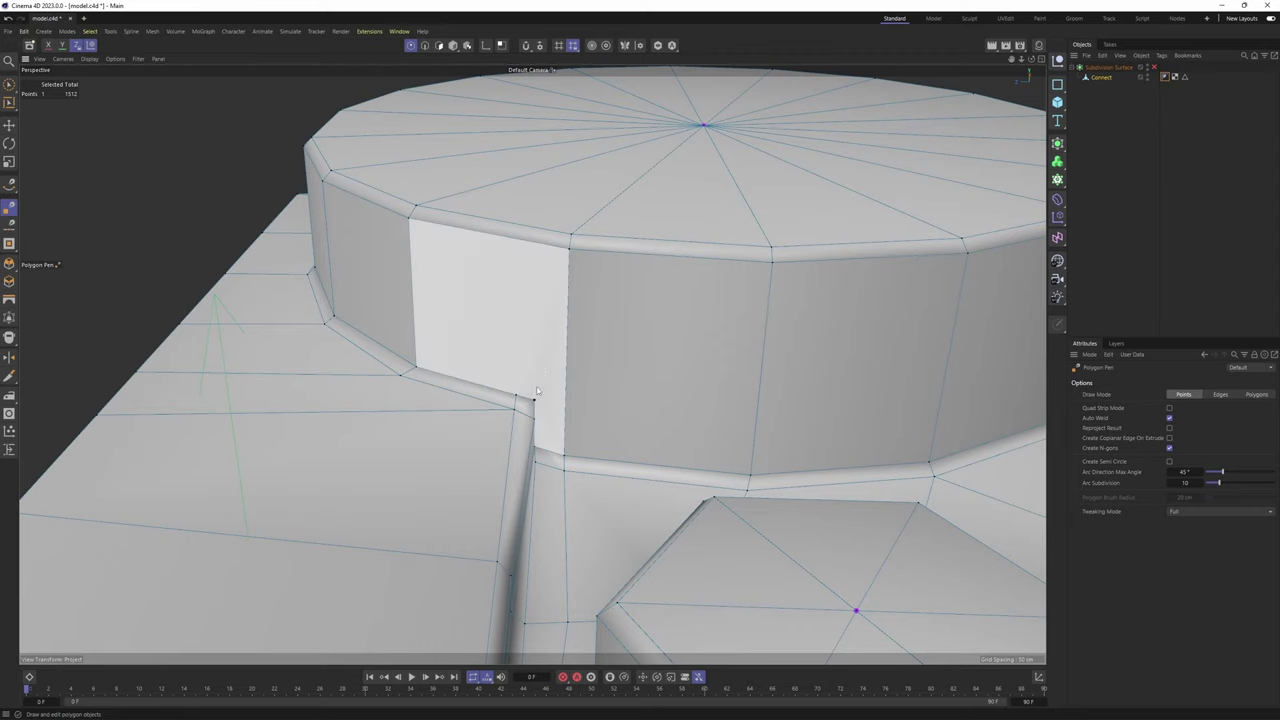
click(409, 220)
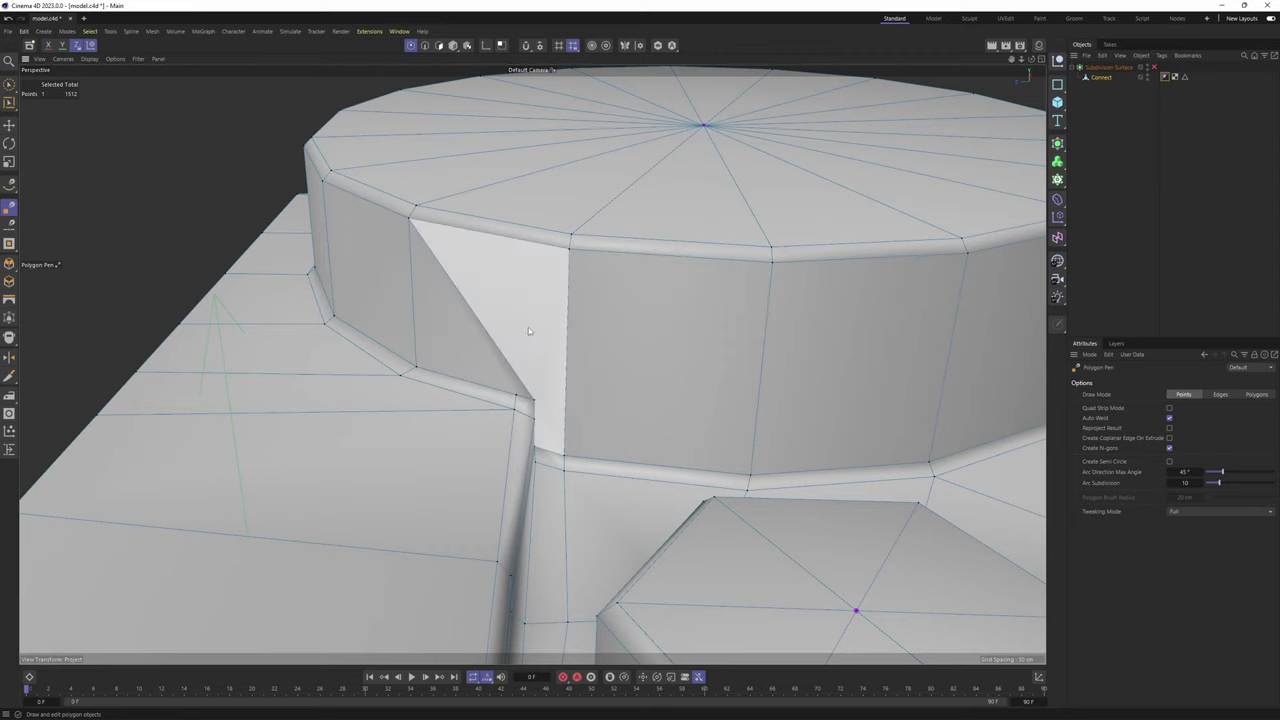
alt+drag(528, 328, 522, 321)
click(1154, 67)
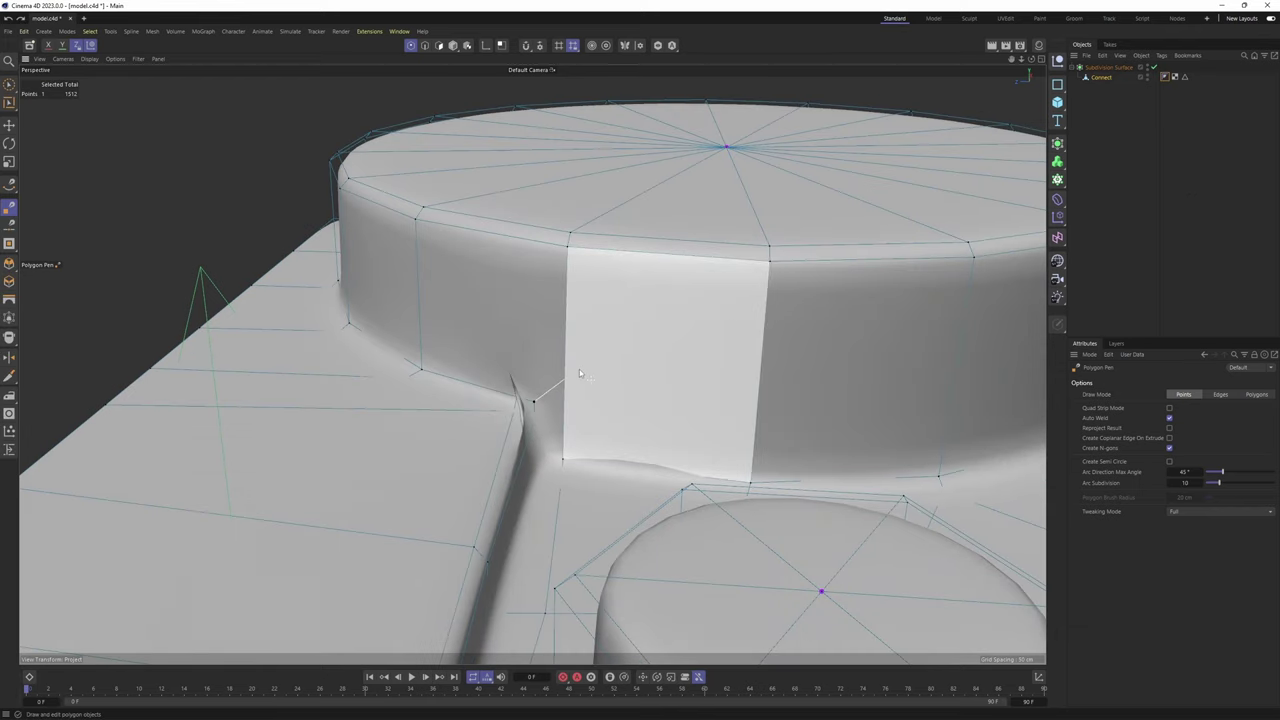
key(q)
alt+drag(540, 388, 554, 388)
Cut an edge on the large dial's side from the notch corner up to the nearer rim point
key(e)
key(m)
key(e)
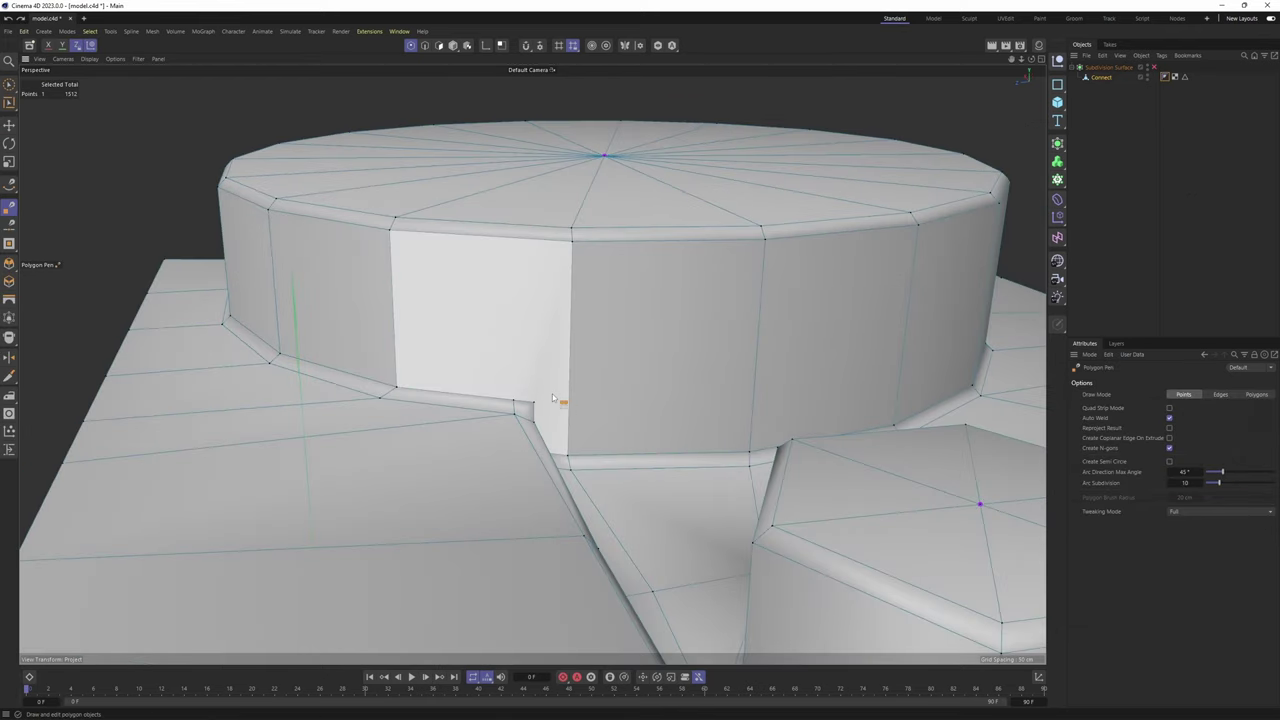
alt+middle_drag(590, 386, 461, 453)
scroll(529, 419, down, 2)
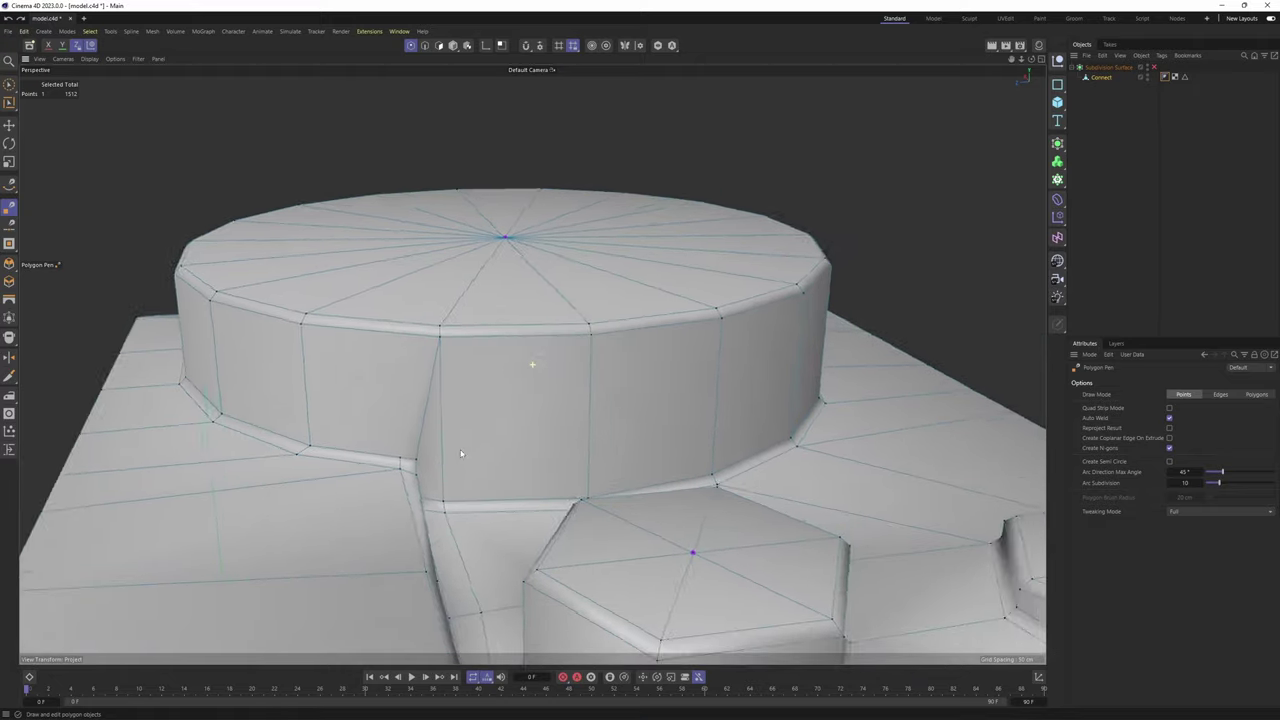
alt+drag(461, 453, 422, 470)
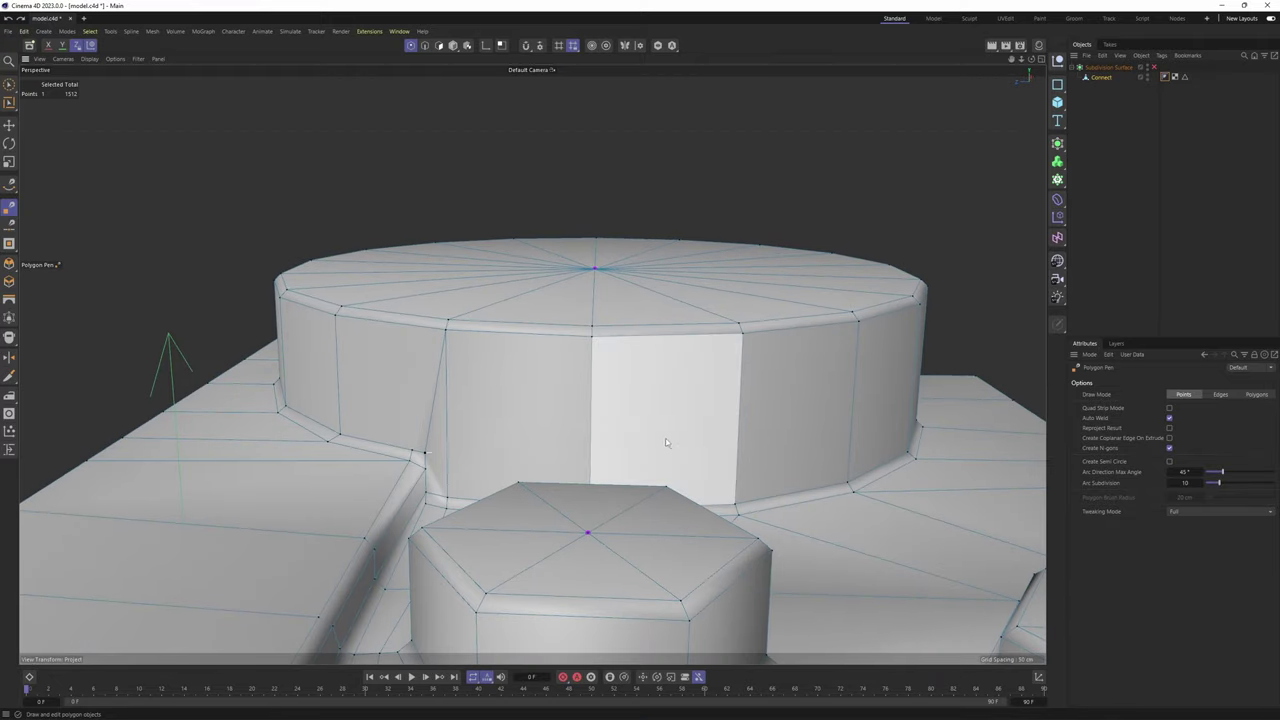
Cut a horizontal support edge across the large dial's side faces, running outward from the notch corner
click(737, 460)
alt+drag(737, 460, 657, 432)
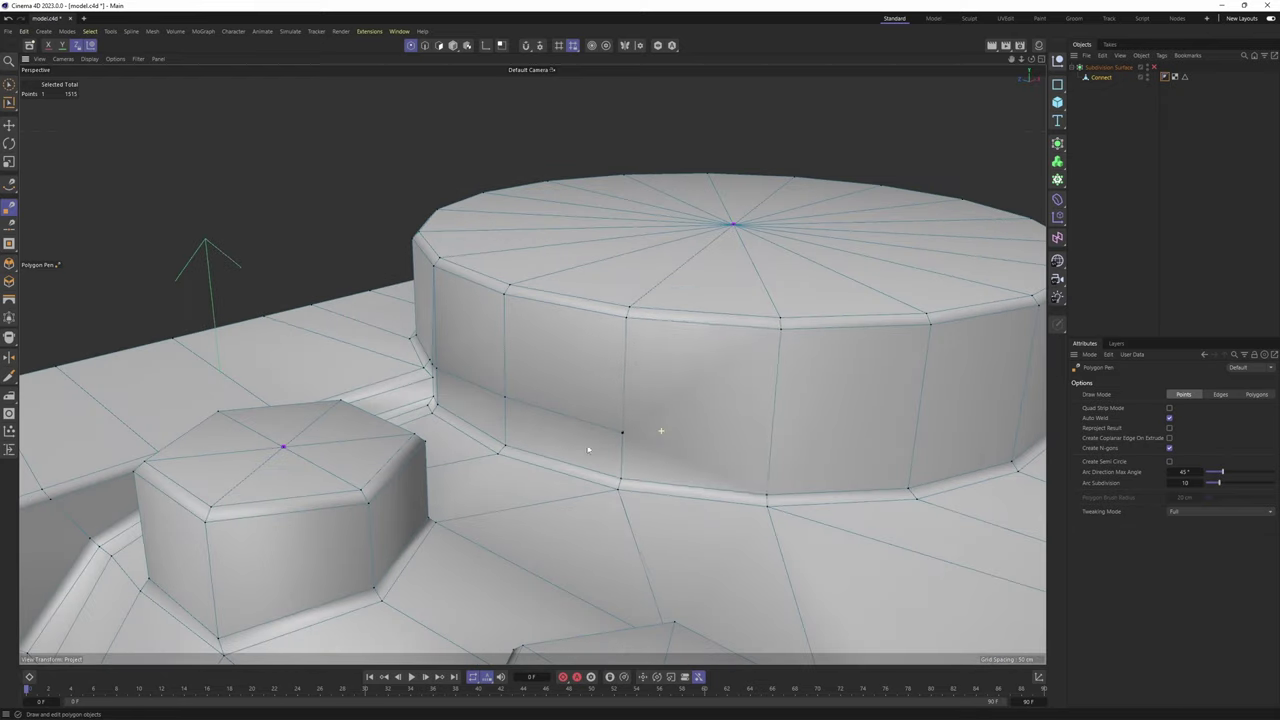
click(770, 446)
click(920, 433)
alt+drag(472, 390, 552, 389)
ctrl+click(594, 399)
Compare the dial's notch corner in the smoothed surface and the unsmoothed mesh
key(q)
click(1223, 217)
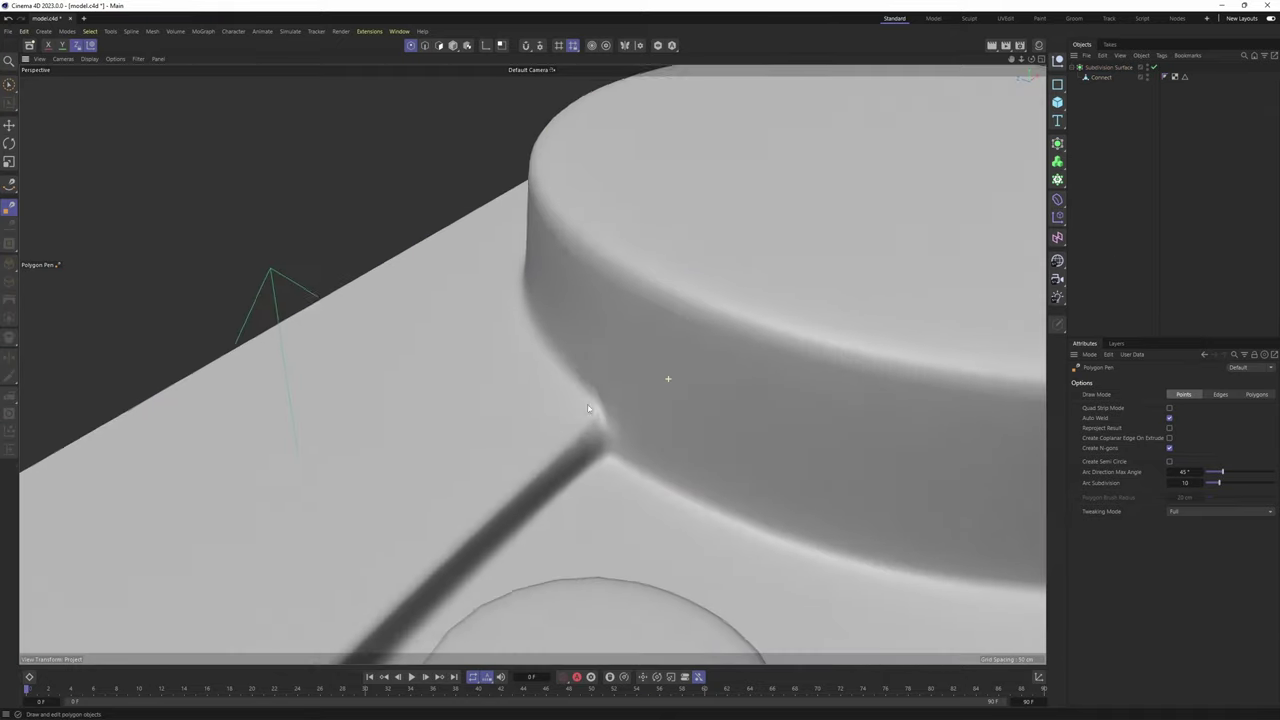
scroll(588, 408, down, 5)
key(q)
scroll(552, 389, up, 2)
key(q)
key(q)
alt+drag(555, 464, 520, 512)
scroll(570, 480, up, 1)
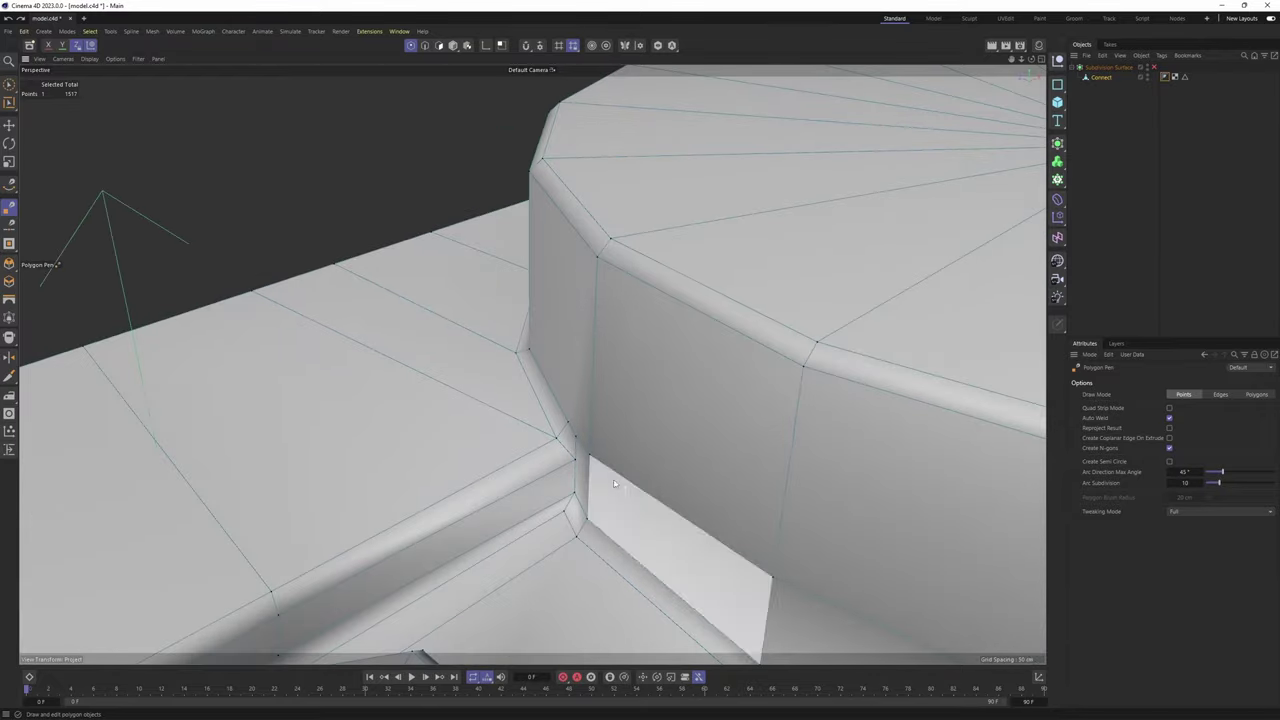
Try removing the slanted edge and its points at the dial's notch corner
key(q)
key(q)
alt+drag(555, 470, 566, 433)
key(q)
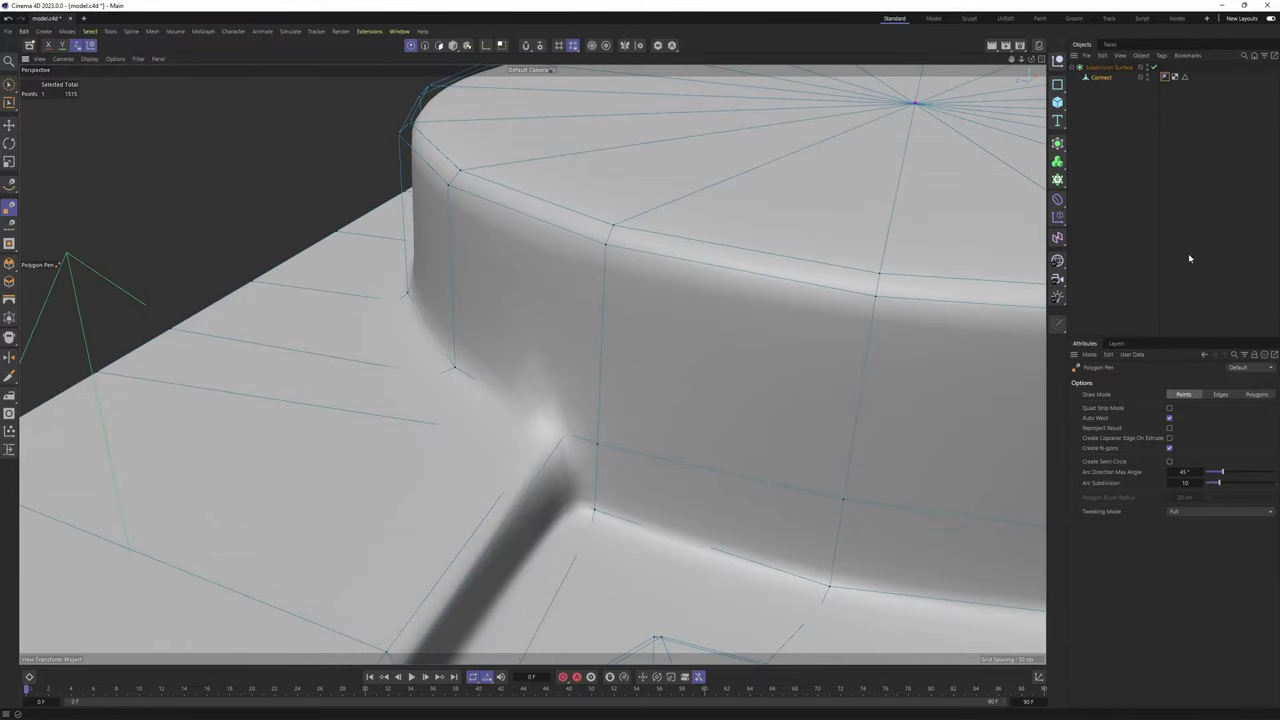
key(ctrl+z)
key(ctrl+z)
Inspect the large dial's smoothed side along the new horizontal support edge
key(q)
key(q)
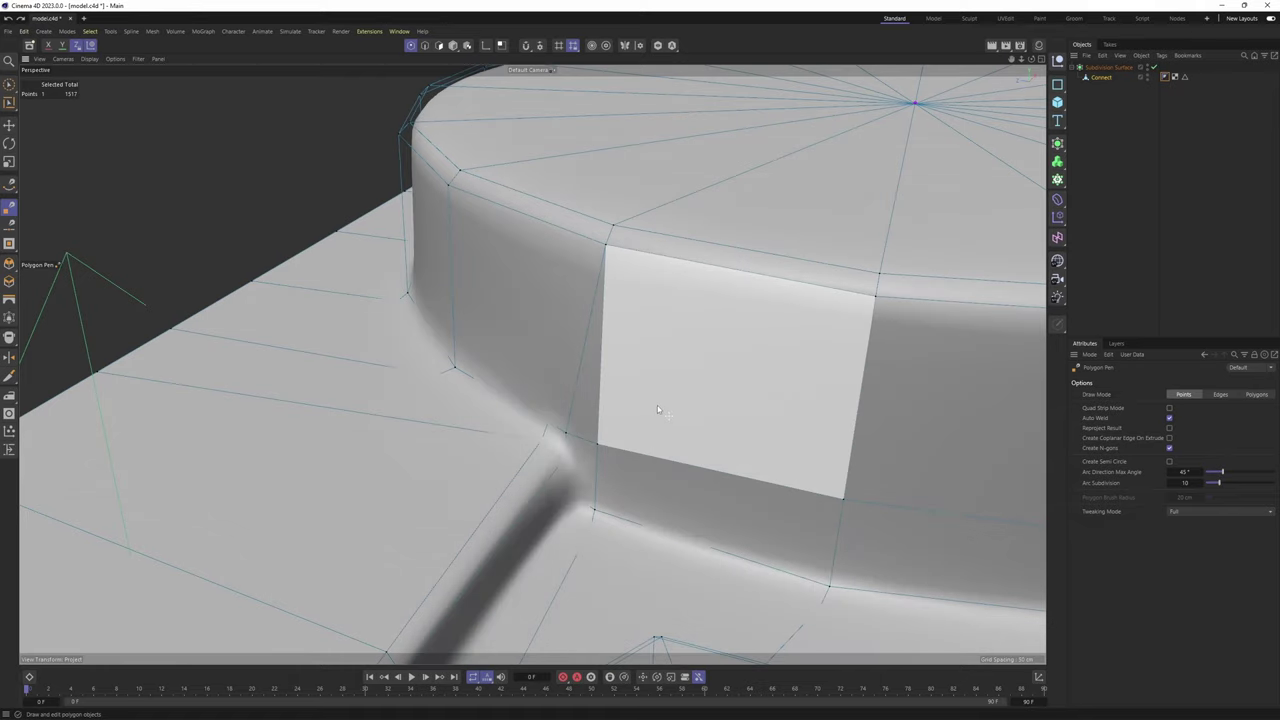
key(q)
key(q)
alt+right_drag(771, 374, 714, 400)
alt+middle_drag(714, 400, 535, 405)
click(1248, 197)
alt+middle_drag(820, 380, 671, 408)
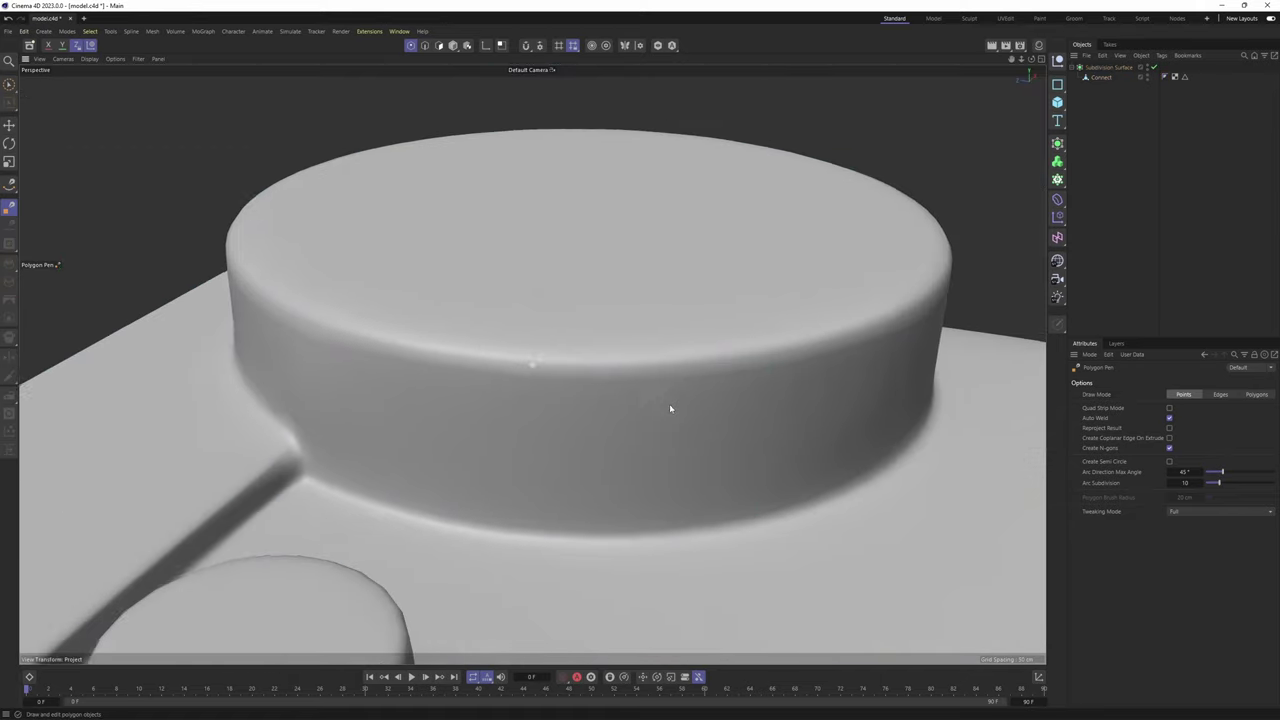
alt+drag(670, 408, 580, 428)
key(q)
Weld the doubled points where the rail's upper corner meets the opposite side of the large dial
alt+middle_drag(338, 424, 469, 420)
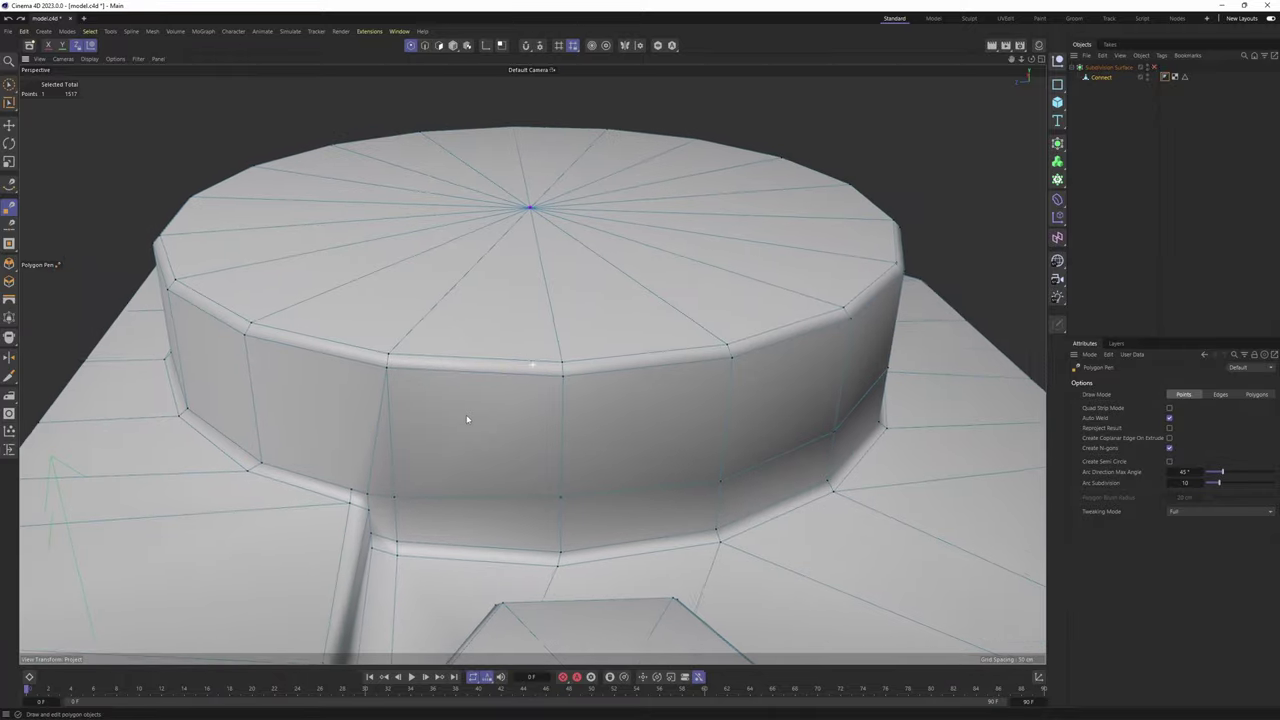
alt+drag(449, 434, 426, 420)
alt+drag(532, 364, 343, 486)
alt+middle_drag(343, 486, 545, 380)
scroll(552, 375, up, 5)
scroll(552, 375, up, 2)
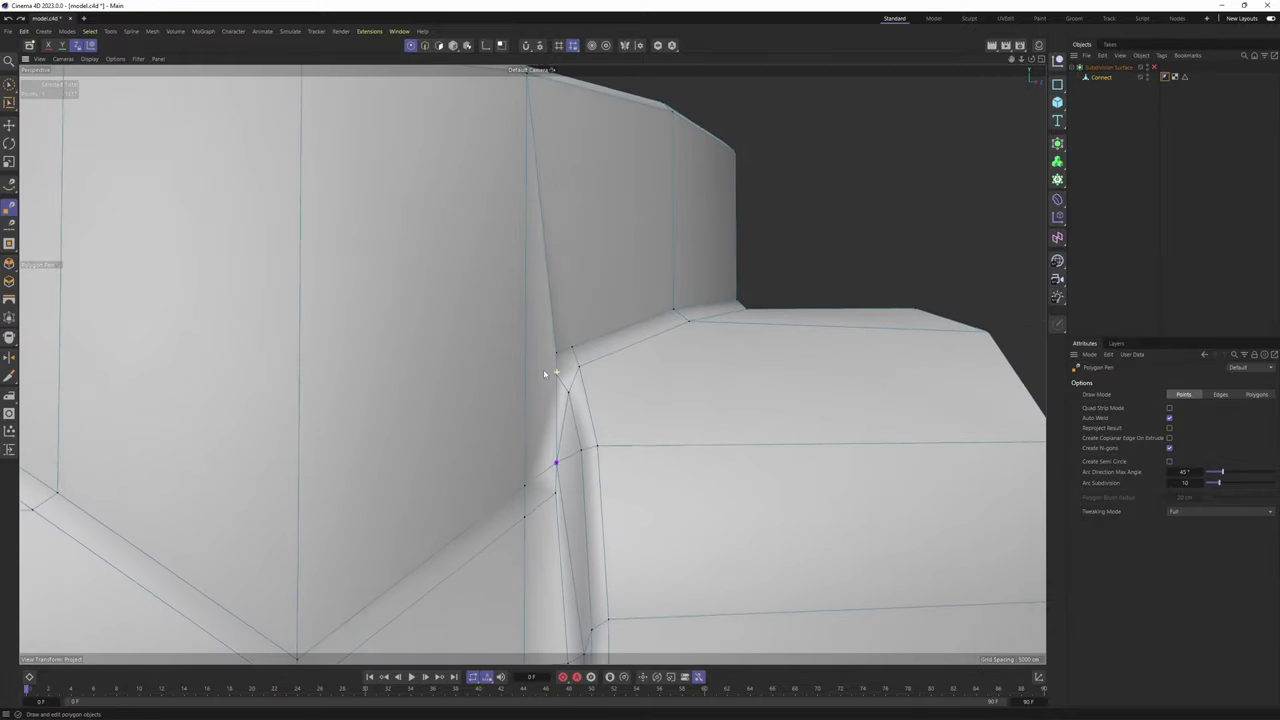
alt+drag(545, 370, 565, 371)
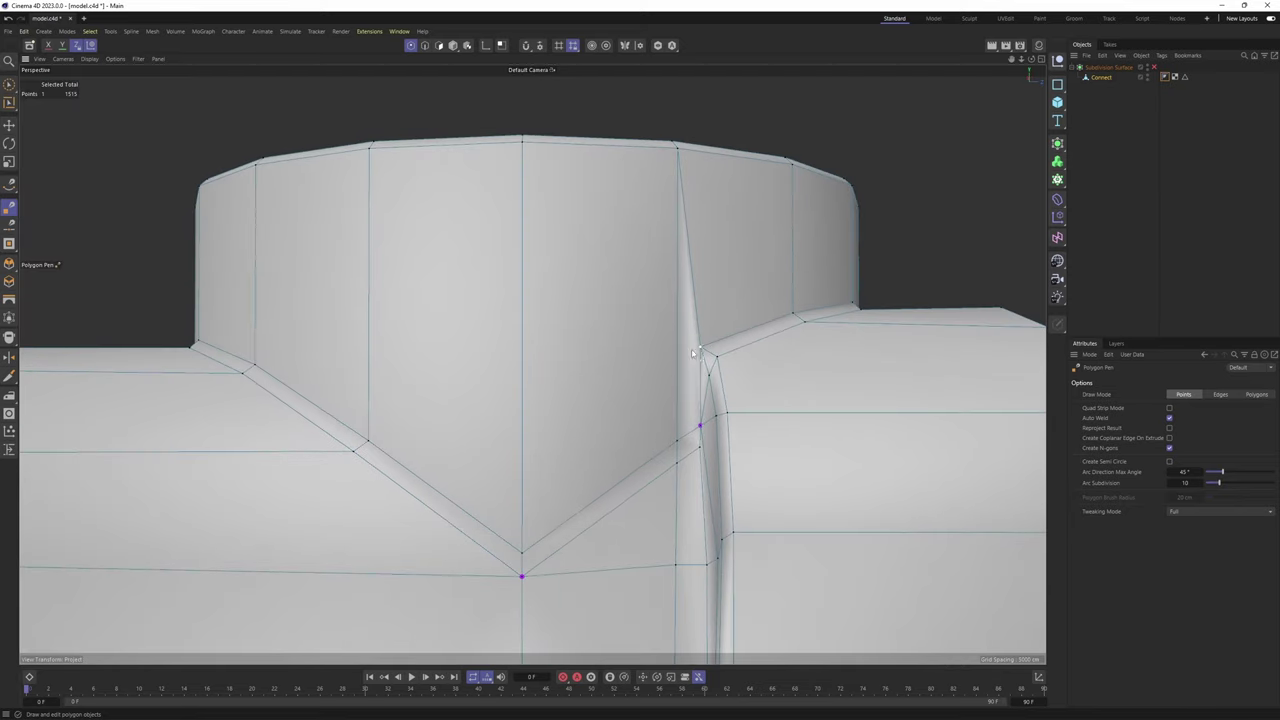
Continue the horizontal support edge around the remaining side faces of the large dial
alt+drag(370, 339, 348, 340)
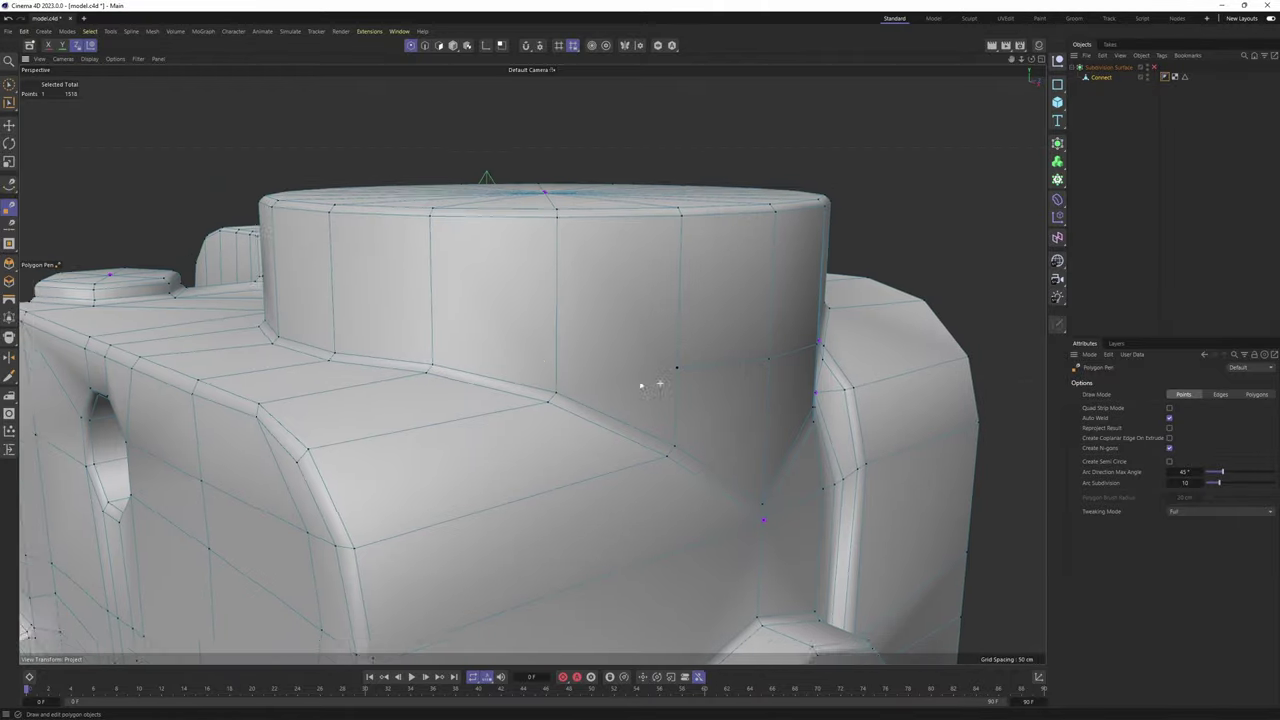
alt+right_drag(648, 387, 600, 375)
alt+drag(471, 335, 568, 360)
alt+middle_drag(568, 360, 753, 352)
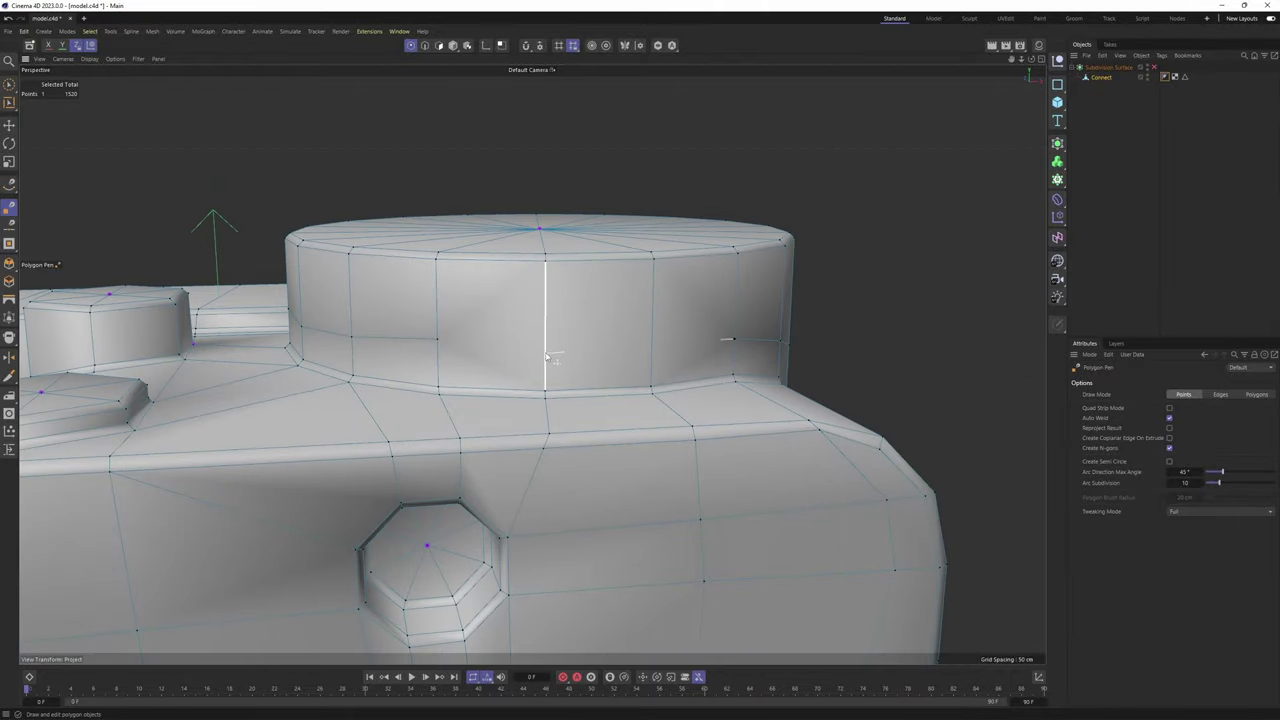
alt+drag(680, 347, 520, 374)
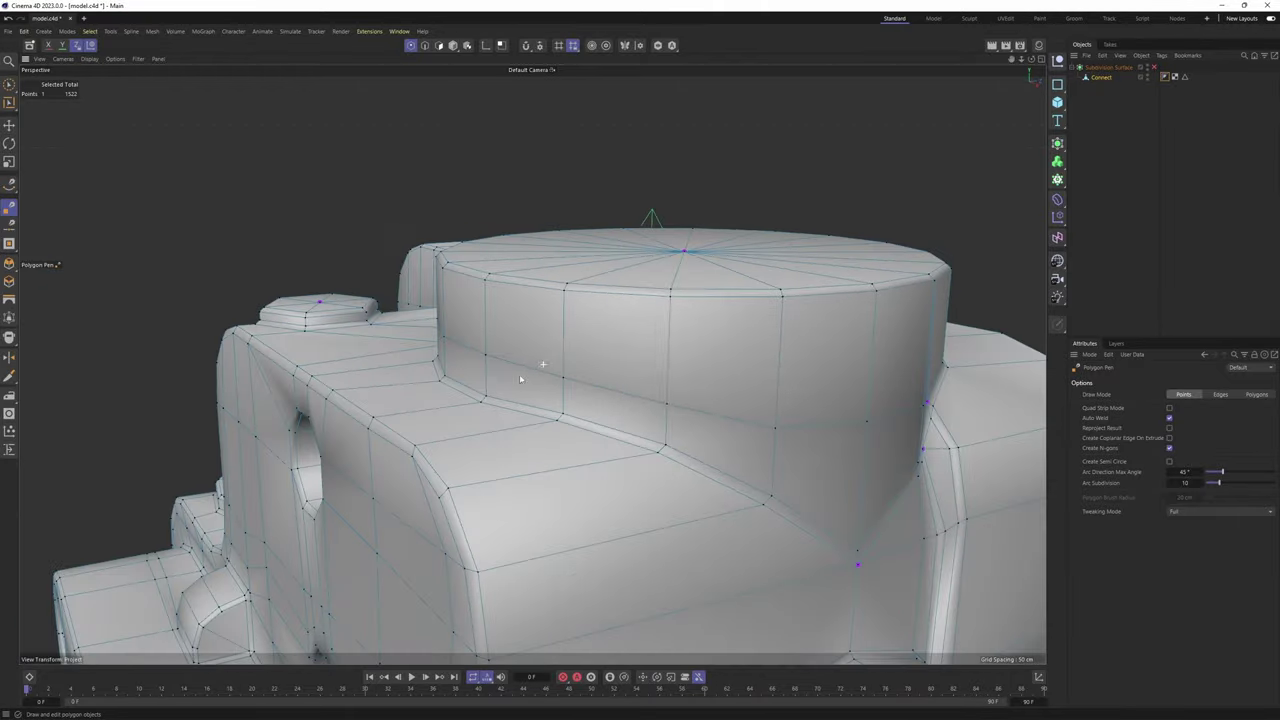
Inspect the large dial's side faces above the notch corner with and without smoothing
alt+middle_drag(520, 374, 380, 378)
alt+drag(586, 380, 511, 378)
alt+middle_drag(511, 378, 429, 360)
alt+right_drag(429, 360, 506, 374)
alt+drag(506, 374, 488, 362)
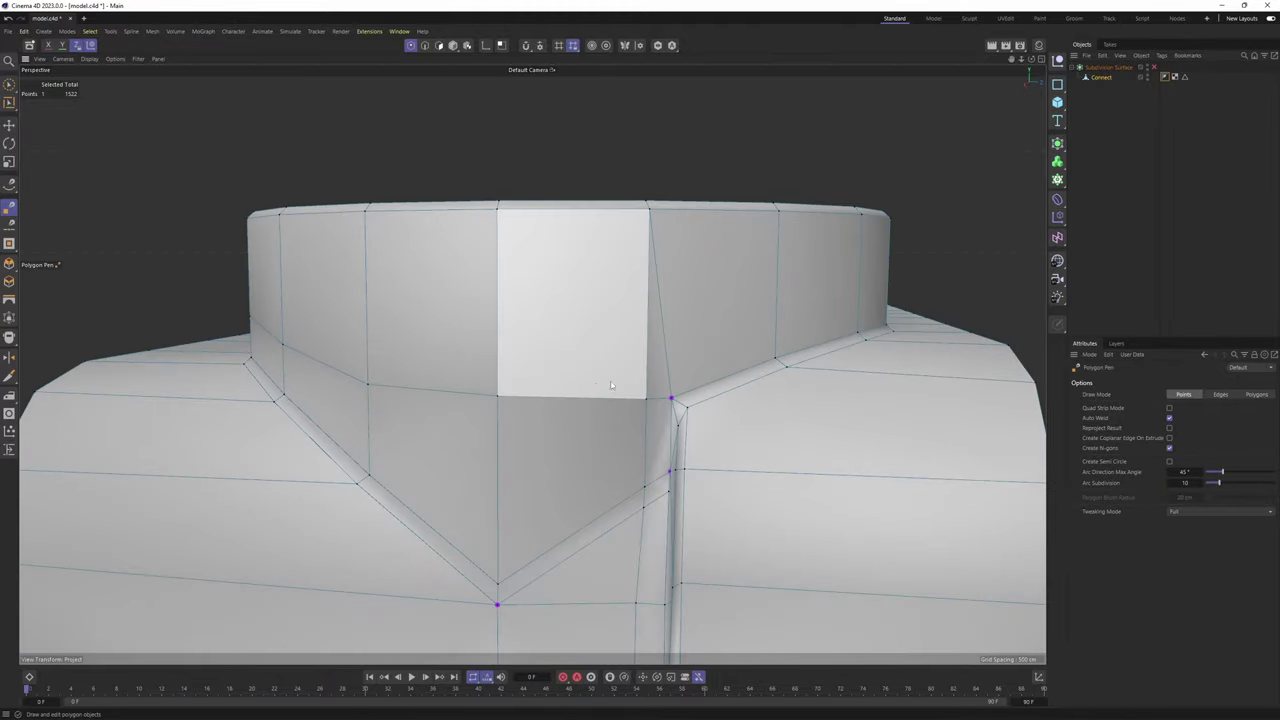
alt+drag(676, 340, 567, 341)
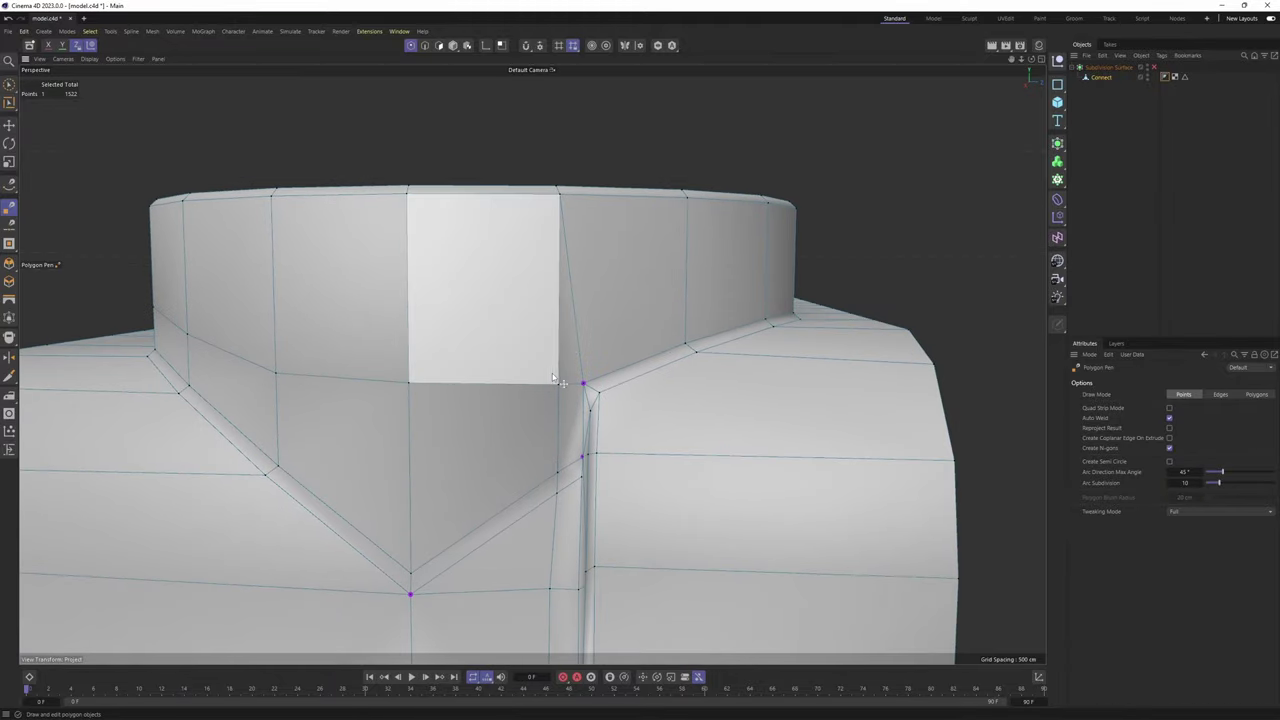
alt+middle_drag(622, 304, 613, 312)
alt+drag(613, 312, 660, 334)
key(q)
key(q)
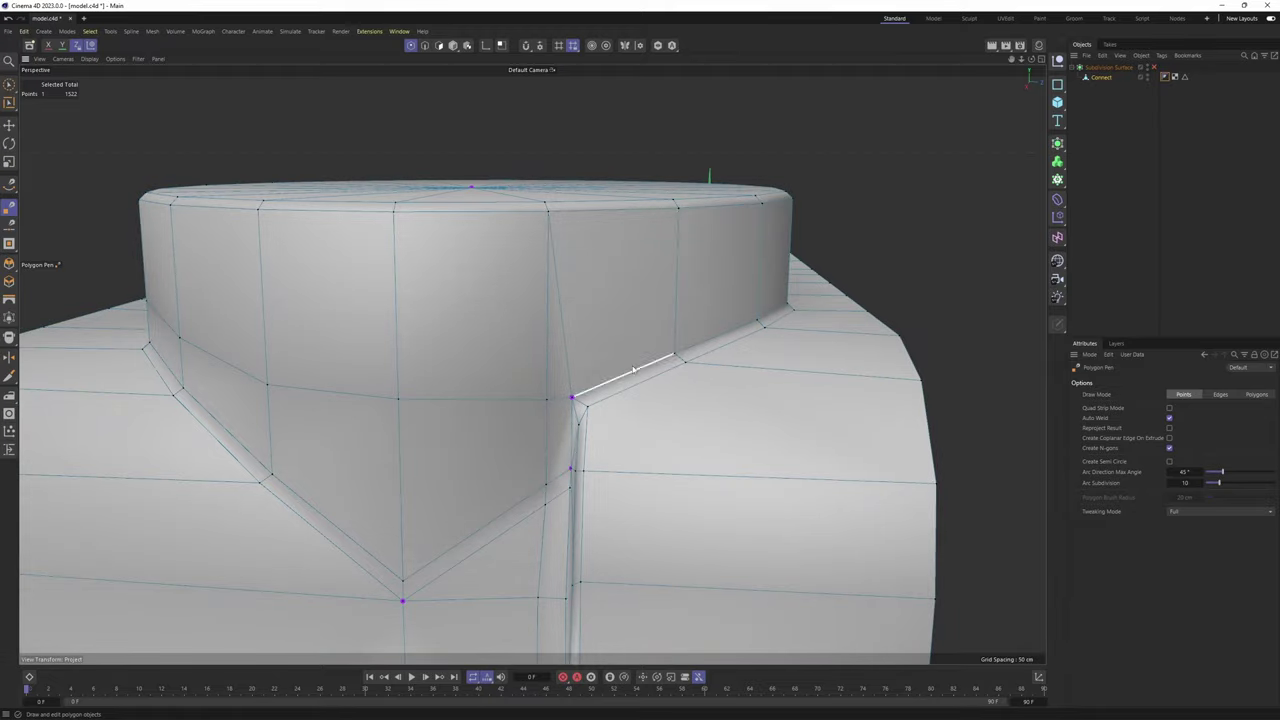
Examine the corner where the rail's upper end meets the large dial, comparing the mesh with its smoothed form
alt+drag(606, 386, 691, 380)
alt+right_drag(660, 423, 700, 440)
alt+drag(641, 445, 627, 441)
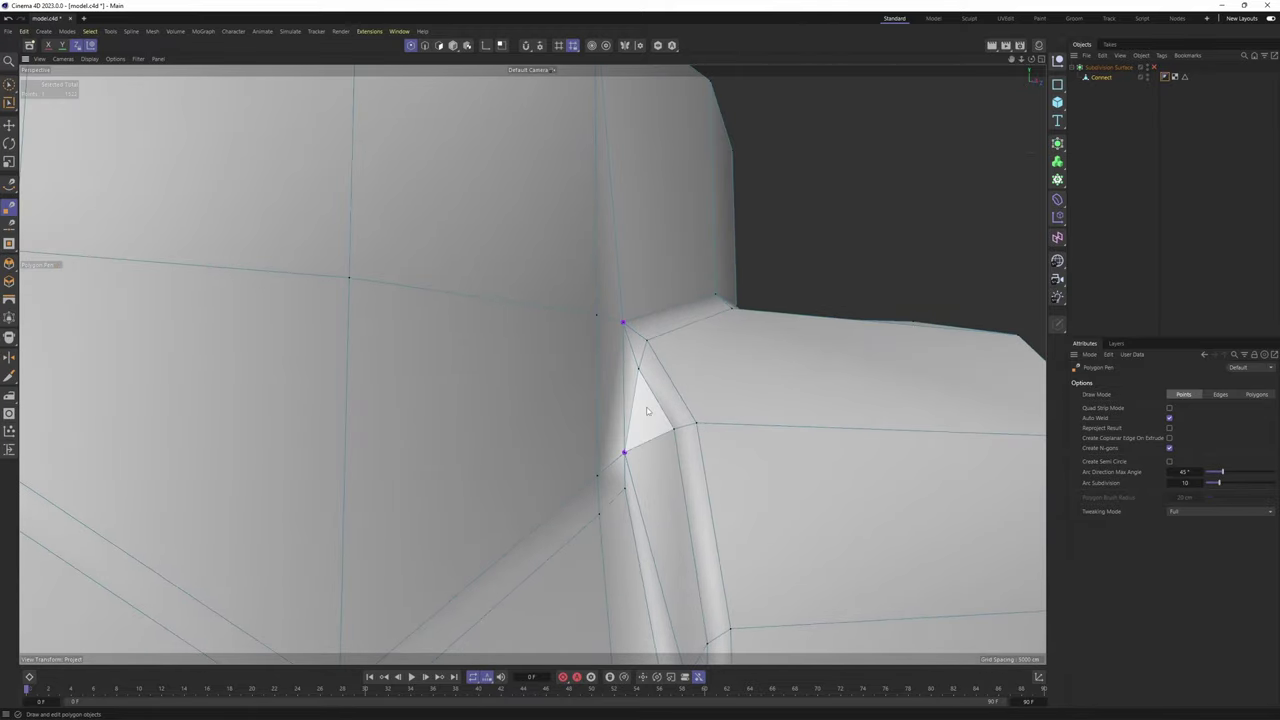
mouse_move(648, 384)
alt+mouse_down()
mouse_move(634, 402)
mouse_move(636, 383)
mouse_move(662, 394)
alt+mouse_up()
alt+middle_drag(648, 488, 673, 378)
alt+drag(673, 378, 699, 325)
key(q)
click(1208, 155)
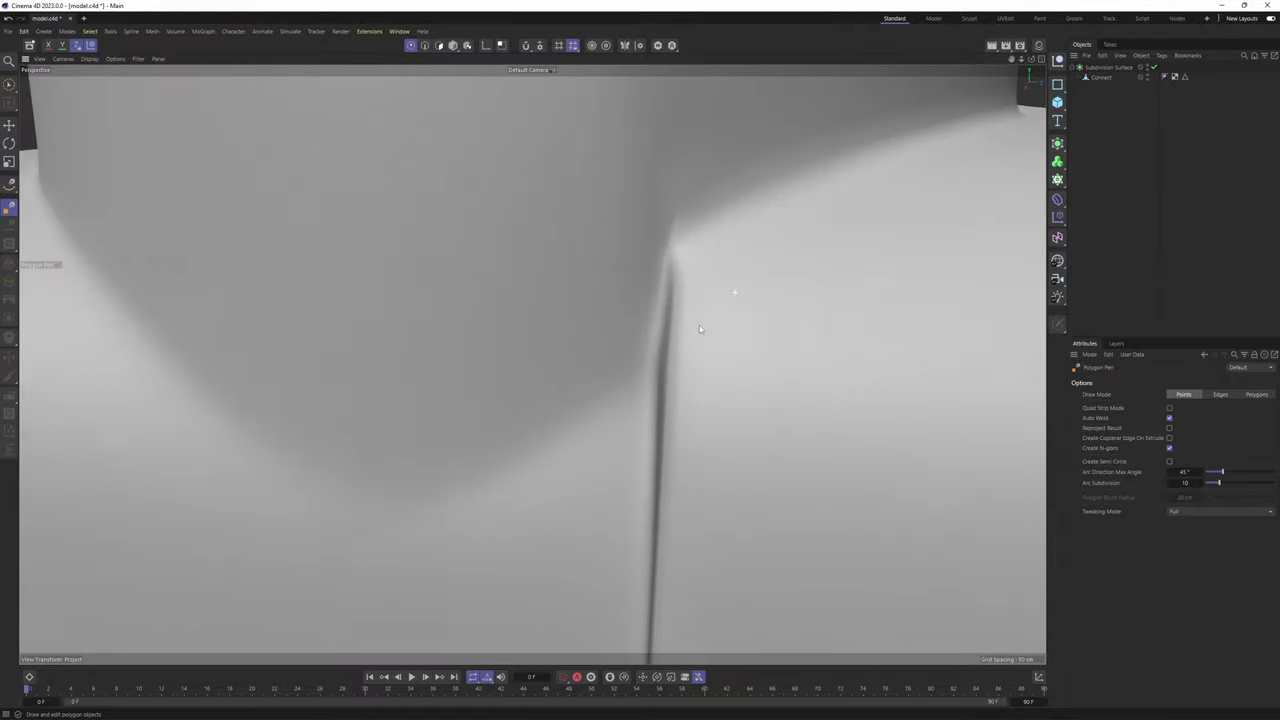
scroll(700, 330, down, 3)
key(ctrl+z)
key(ctrl+z)
Remove the slanted edge on the large dial's side above the notch corner and check the smoothed result
alt+drag(711, 226, 645, 420)
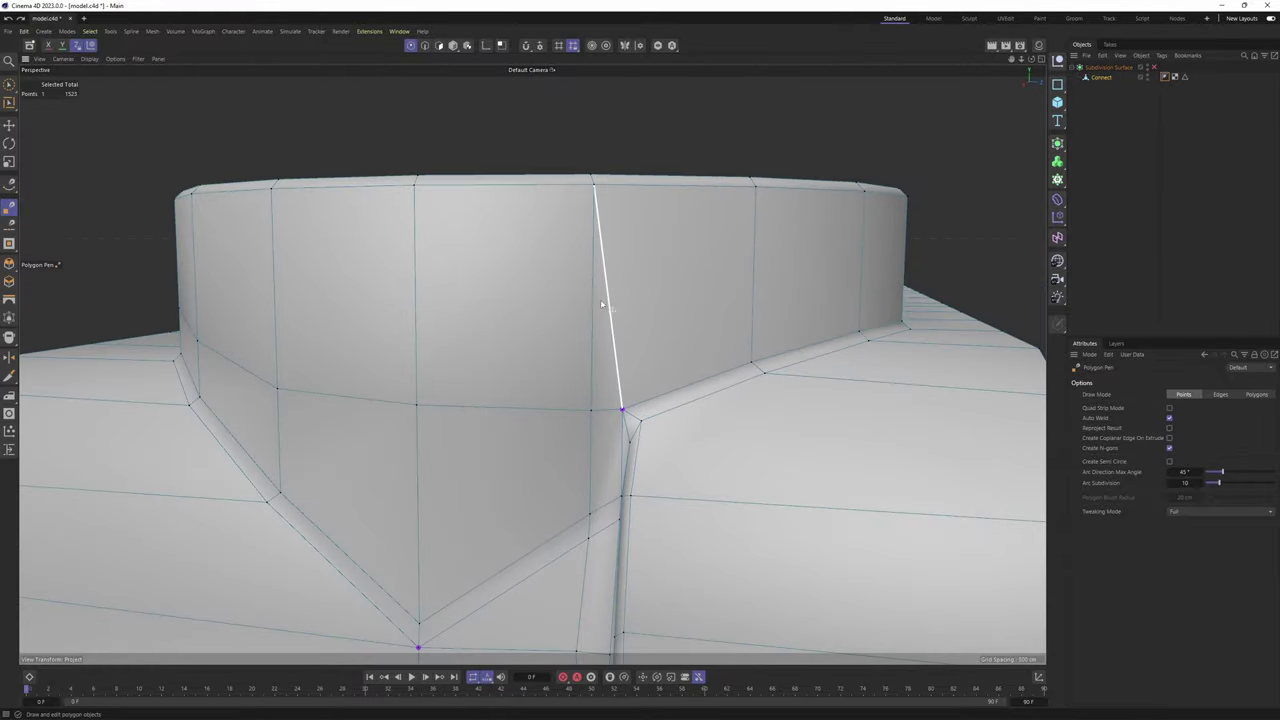
alt+drag(601, 304, 613, 386)
ctrl+click(566, 392)
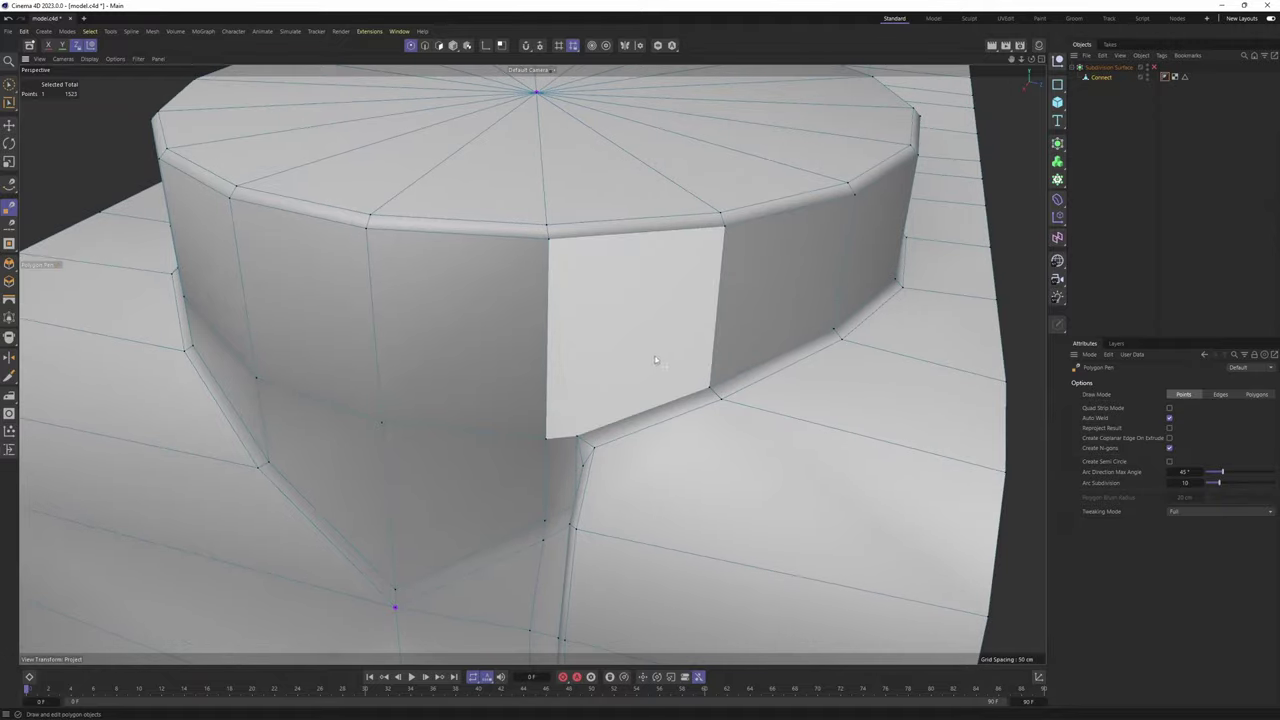
key(q)
click(1254, 166)
mouse_move(660, 294)
alt+mouse_down()
mouse_move(617, 395)
mouse_move(674, 292)
alt+mouse_up()
scroll(627, 338, down, 3)
alt+drag(627, 338, 729, 325)
key(ctrl+z)
key(ctrl+z)
key(Return)
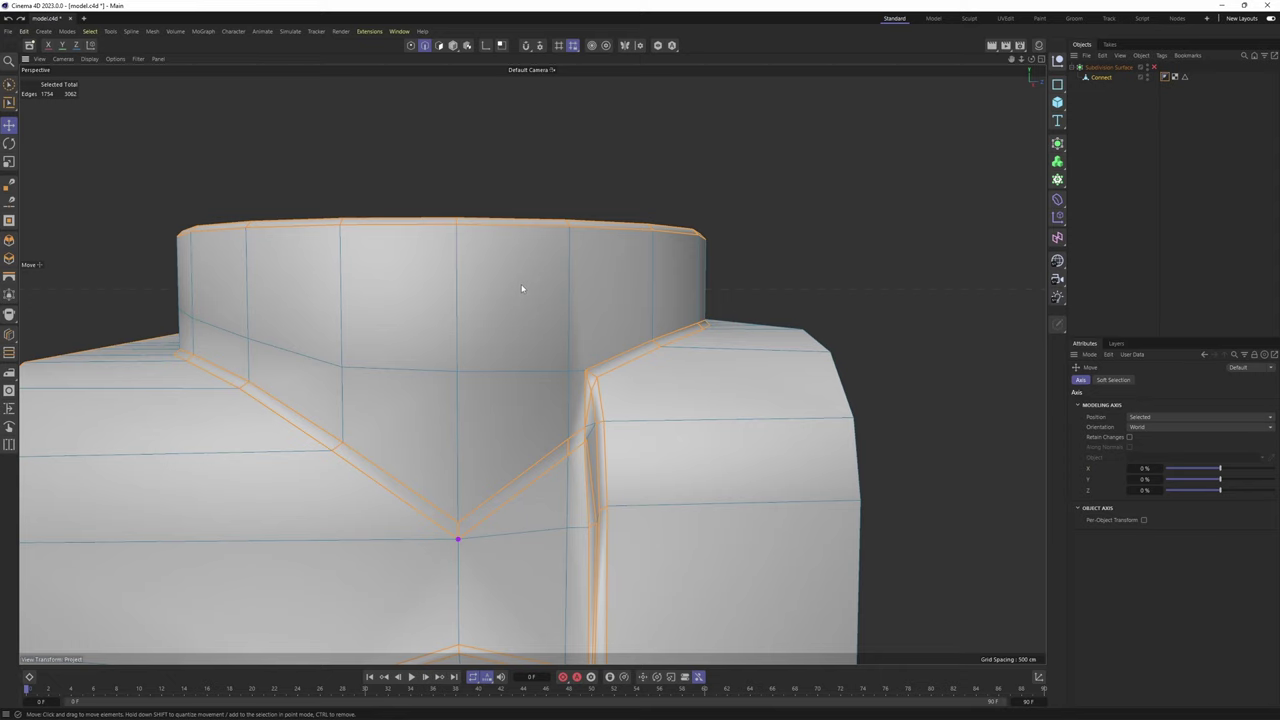
Clone the large dial's upper edge loop down its side by about 22.2 cm with Edge Slide as a support loop
scroll(612, 299, down, 1)
key(m)
key(o)
scroll(547, 238, up, 1)
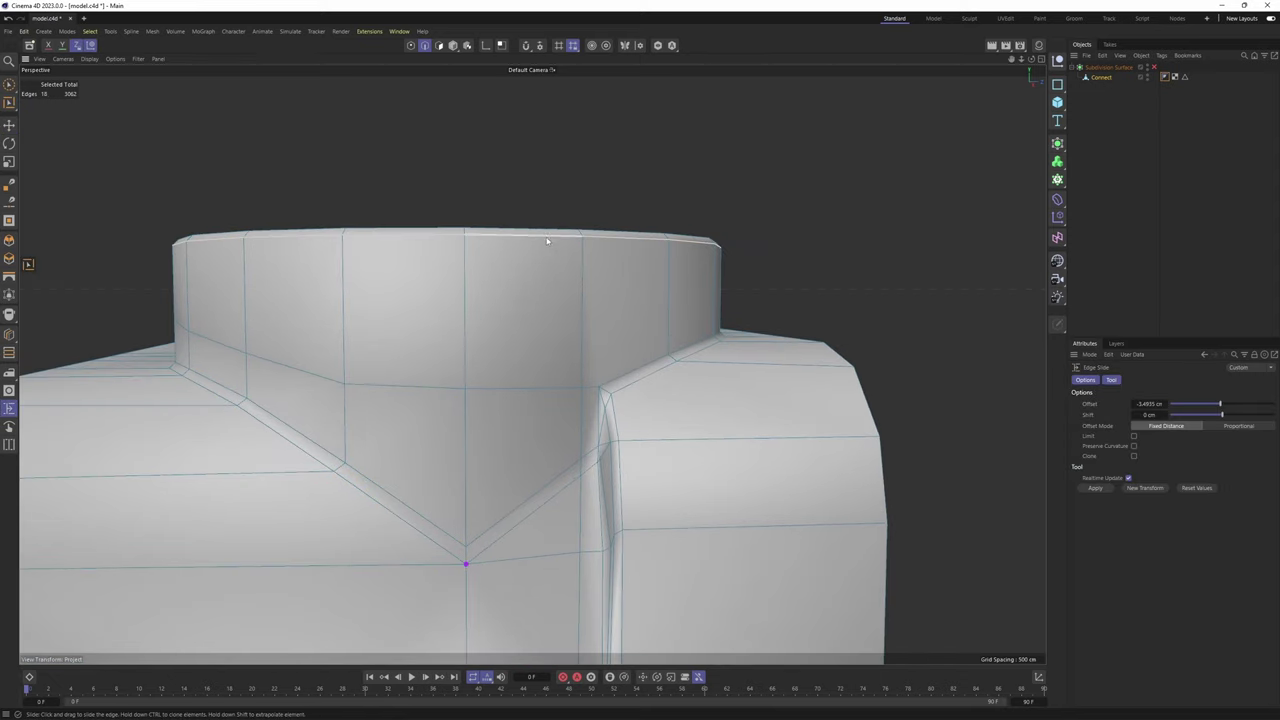
alt+drag(547, 239, 529, 272)
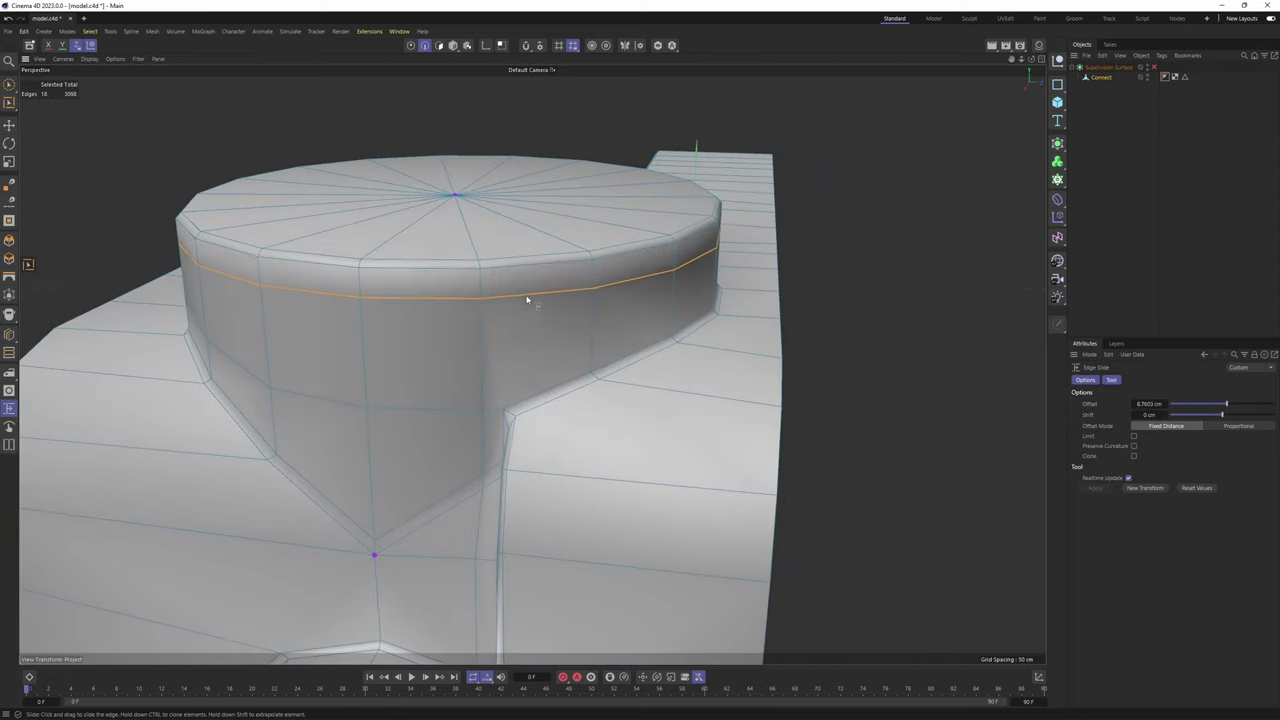
alt+drag(516, 343, 549, 312)
scroll(549, 312, up, 2)
key(q)
click(1096, 281)
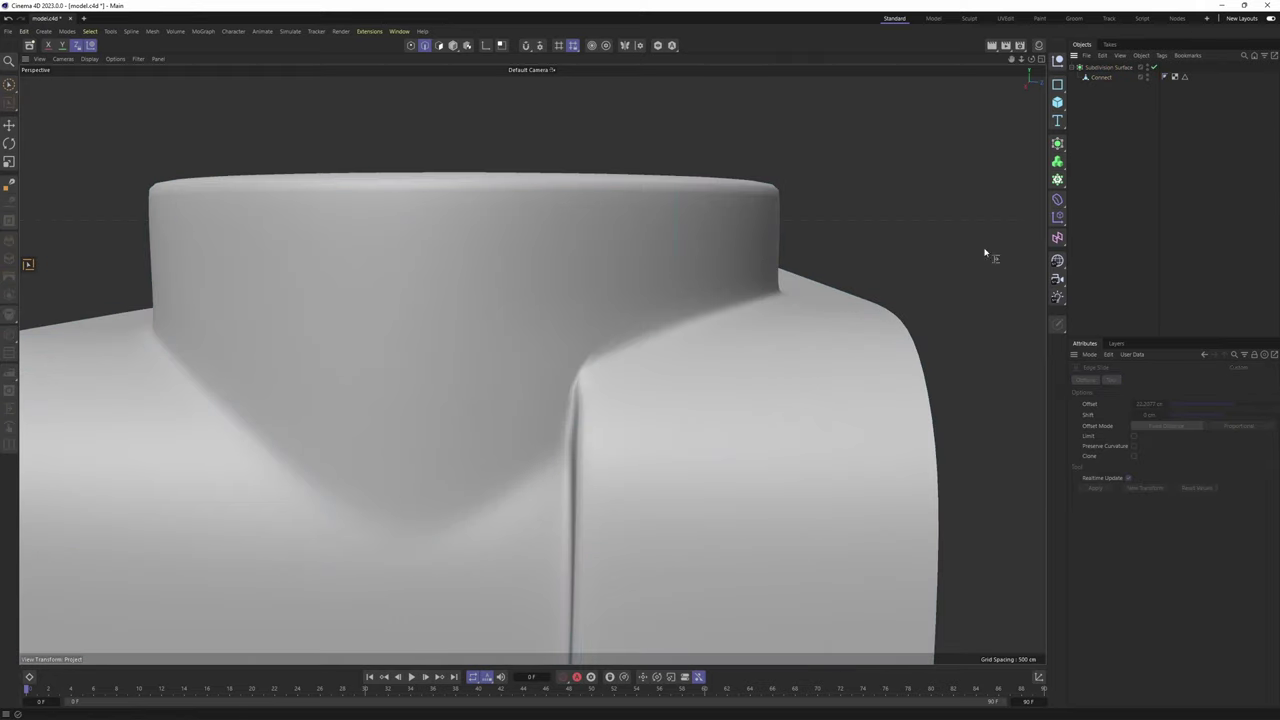
alt+drag(531, 363, 586, 397)
key(ctrl+z)
key(q)
scroll(586, 397, up, 2)
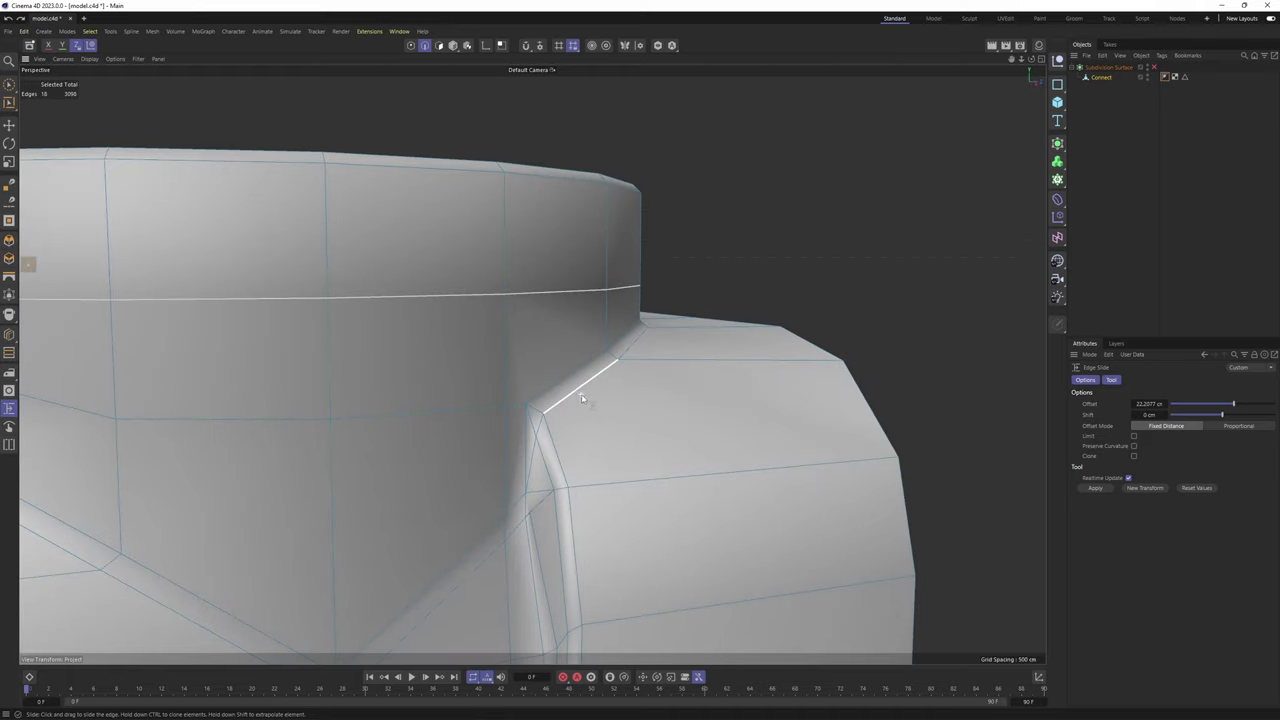
Inspect the smoothed transition between the rail corner and the large dial, including the dial's opposite side
key(Return)
scroll(522, 437, up, 1)
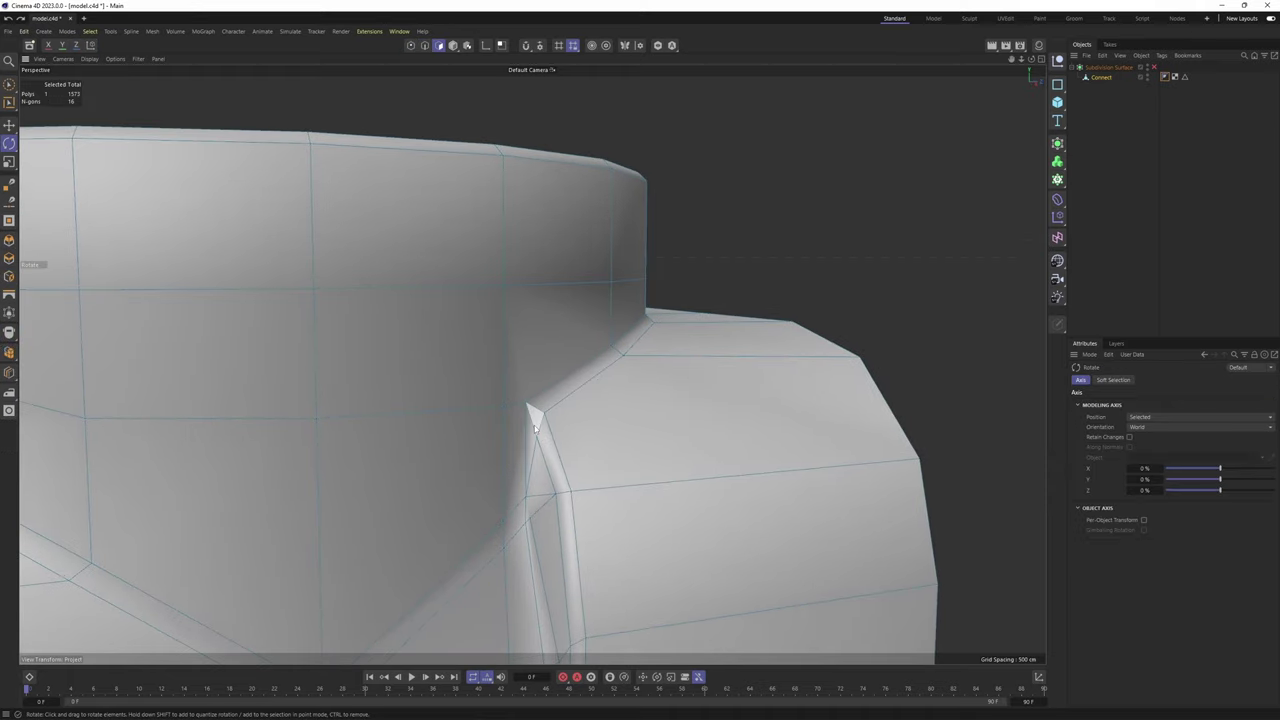
alt+drag(540, 428, 602, 434)
key(q)
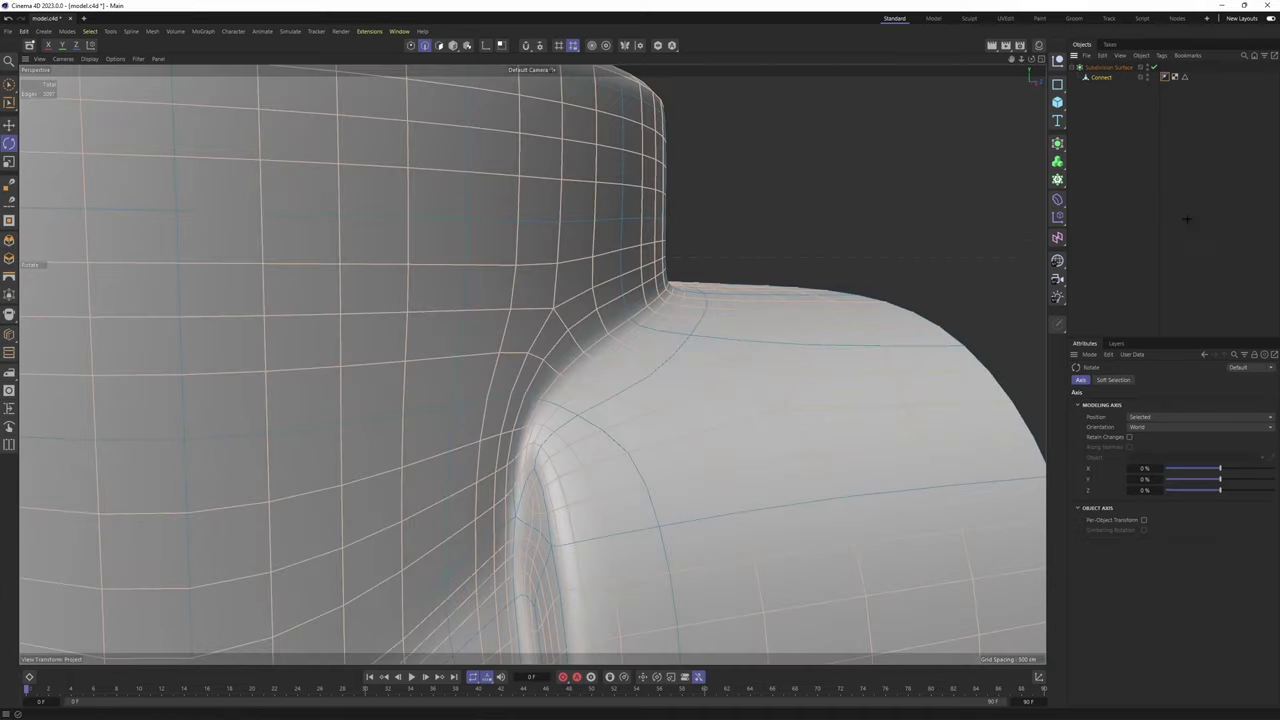
click(1189, 220)
mouse_move(548, 402)
alt+mouse_down()
mouse_move(591, 428)
mouse_move(523, 428)
mouse_move(602, 428)
mouse_move(554, 405)
alt+mouse_up()
scroll(591, 428, down, 5)
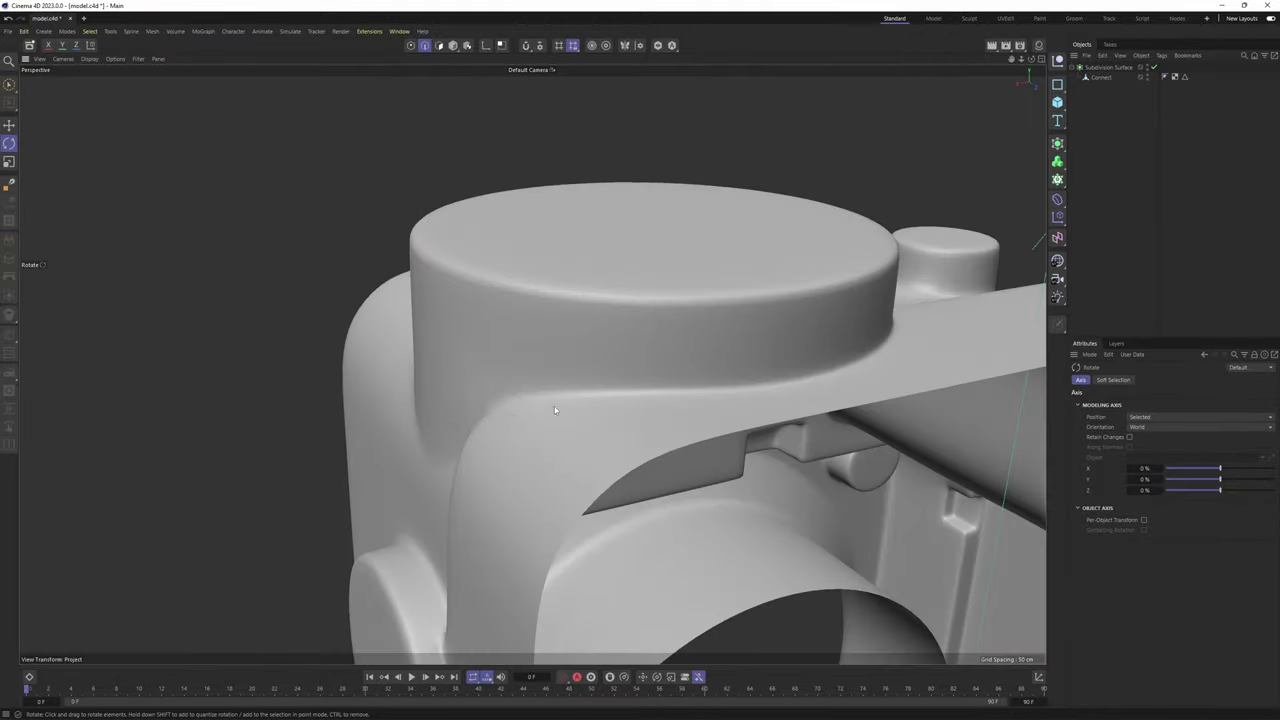
alt+drag(652, 383, 506, 357)
scroll(714, 379, up, 2)
key(ctrl+z)
key(ctrl+z)
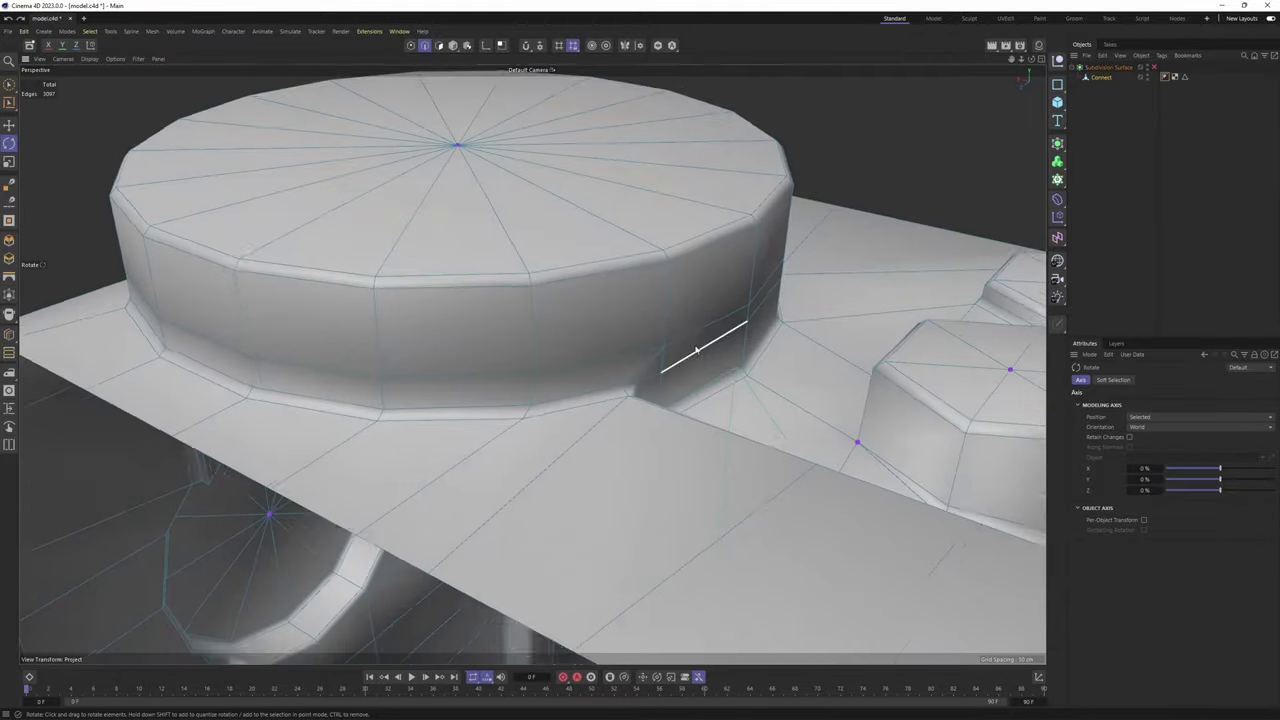
Try drawing a diagonal edge with the Polygon Pen from the opposite side's notch corner to the dial's upper rim
scroll(697, 349, up, 2)
alt+drag(674, 363, 465, 417)
scroll(463, 394, up, 3)
scroll(446, 424, up, 1)
key(Return)
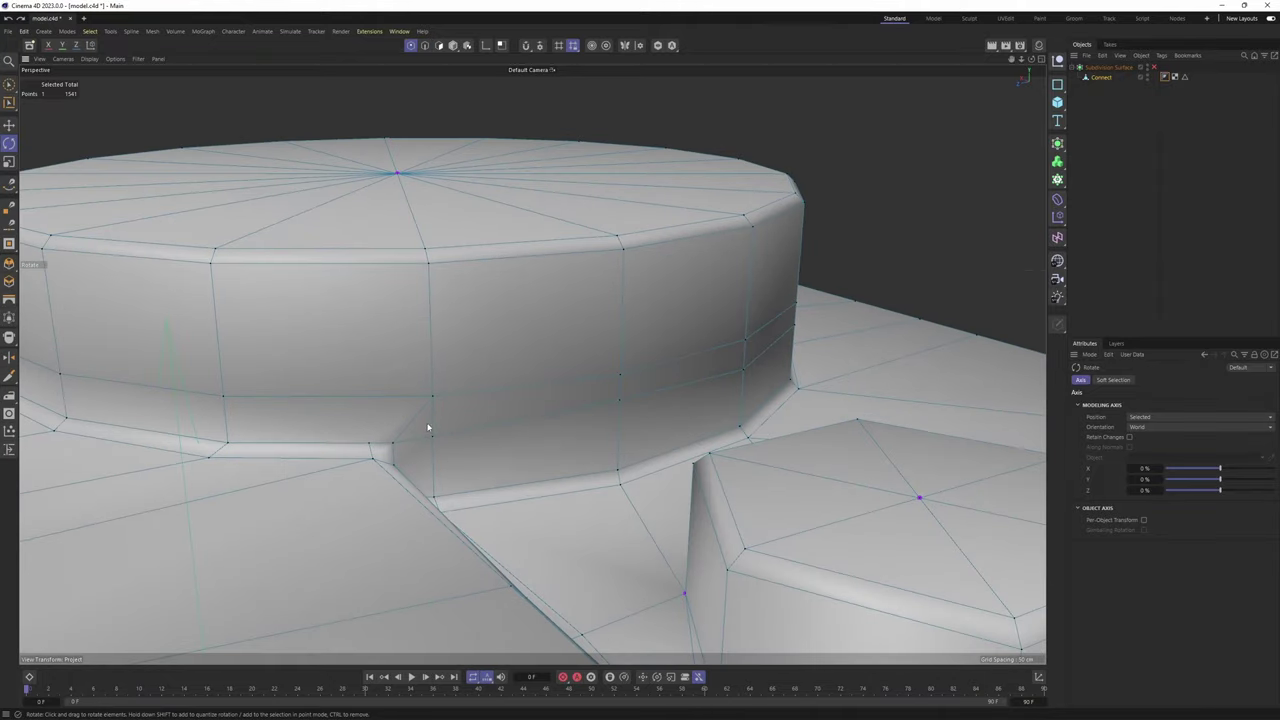
scroll(429, 424, up, 2)
key(m)
key(e)
alt+drag(430, 421, 488, 481)
click(489, 477)
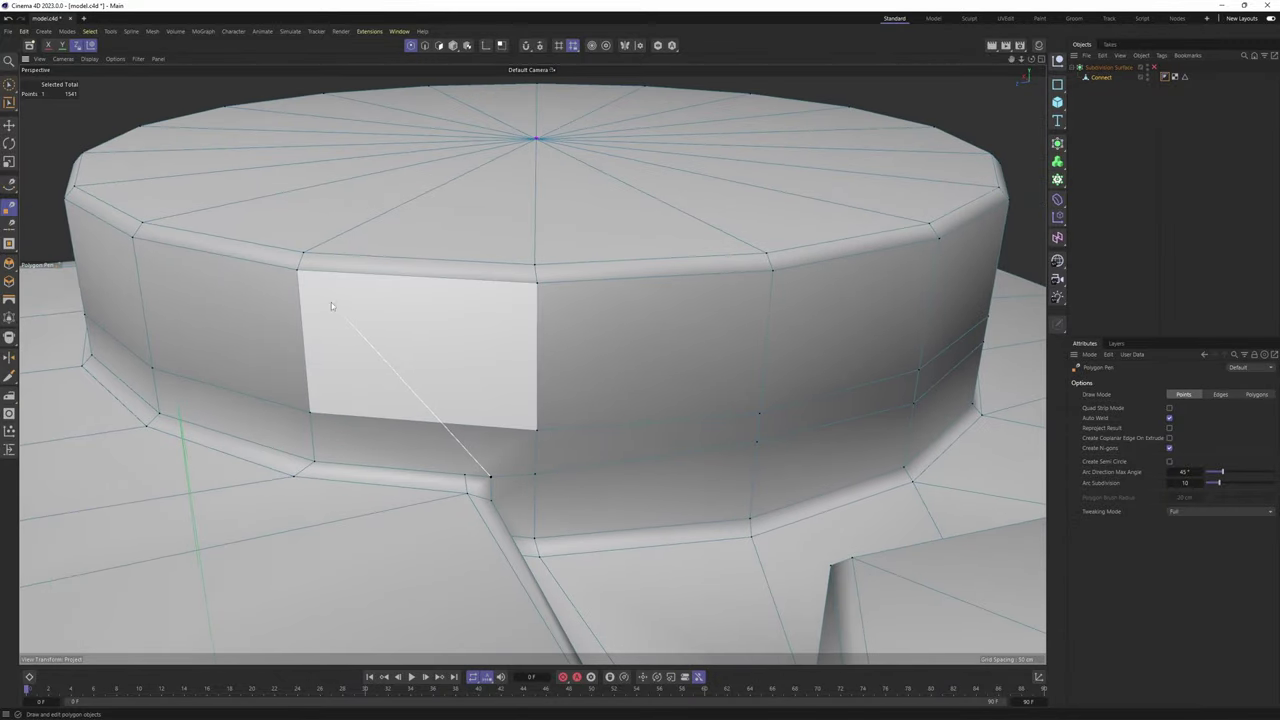
click(299, 271)
key(q)
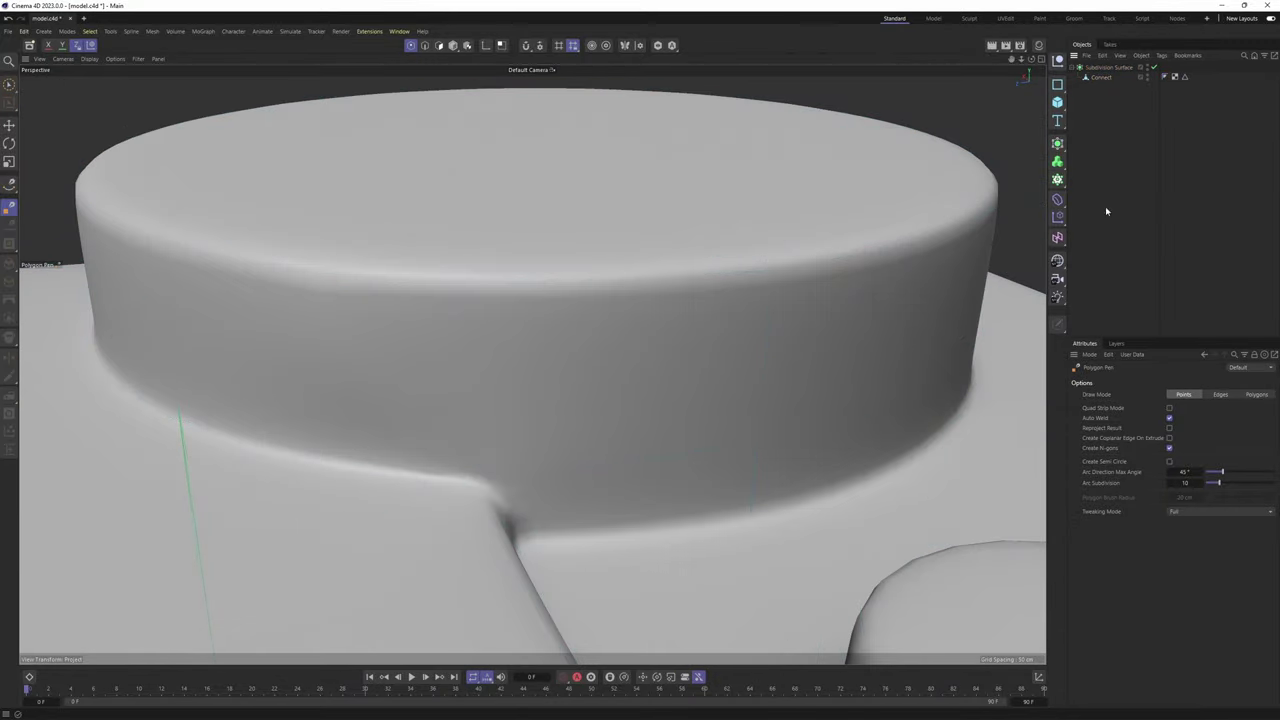
Remove the diagonal edge and weld the lower point above the opposite notch corner onto the upper support edge
scroll(452, 352, down, 5)
alt+drag(452, 354, 484, 366)
key(ctrl+z)
key(q)
scroll(433, 362, up, 2)
scroll(446, 373, up, 2)
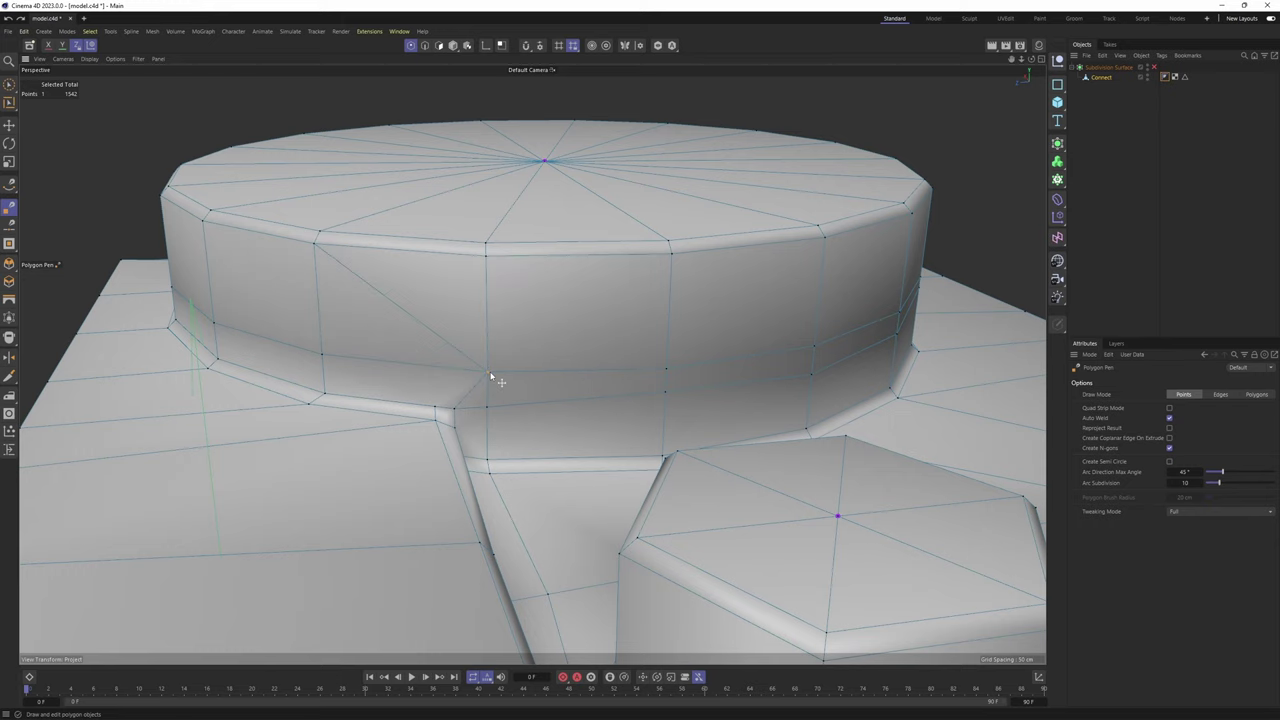
key(q)
click(1208, 217)
alt+drag(586, 351, 497, 350)
key(ctrl+z)
key(q)
alt+drag(496, 396, 463, 360)
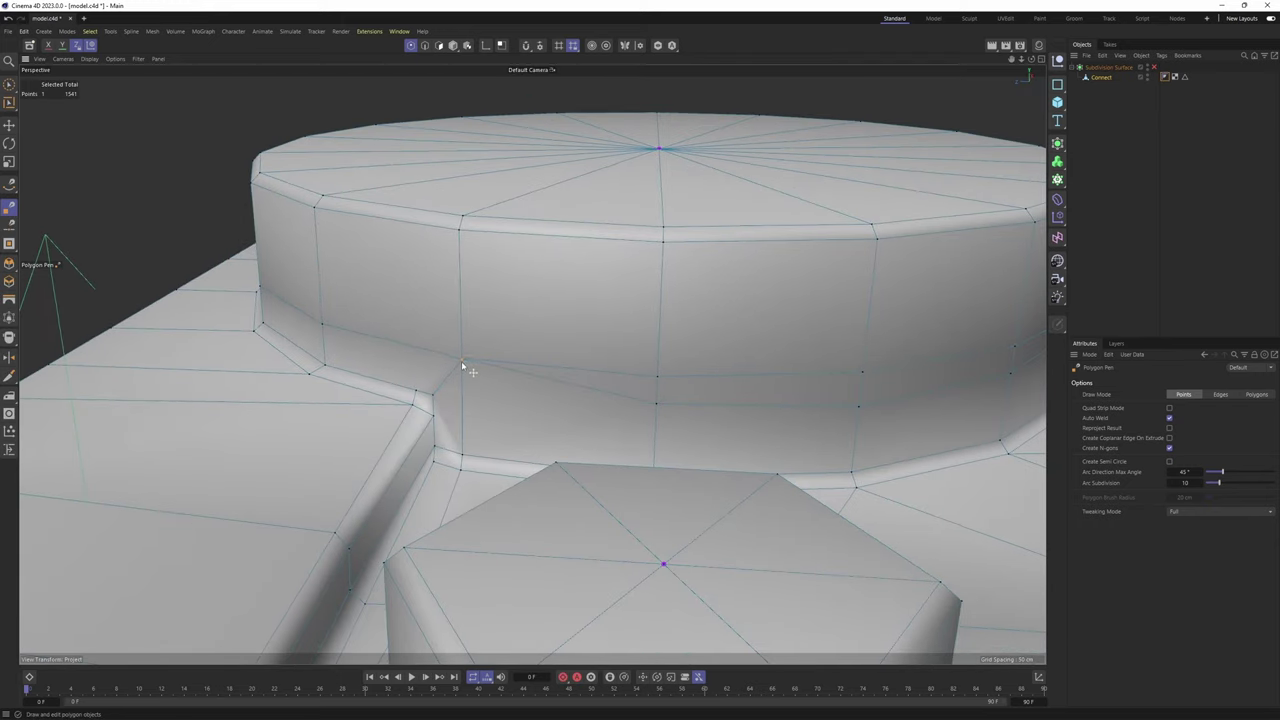
Weld the doubled points on the neighbouring dial columns behind the small hexagonal knob into one support edge
key(q)
click(1270, 181)
alt+drag(436, 306, 530, 350)
key(ctrl+z)
key(q)
scroll(634, 362, down, 5)
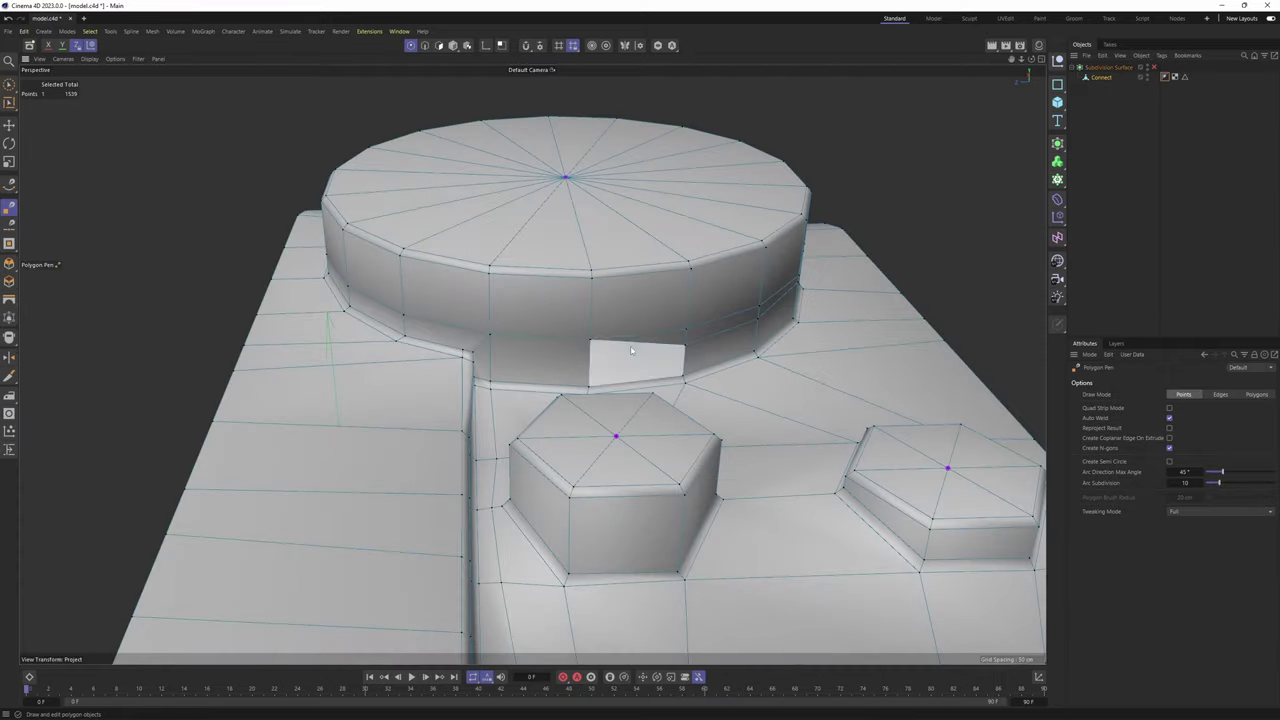
Continue merging the old horizontal support edge's points into the new loop around the rest of the dial
mouse_move(634, 362)
alt+mouse_down()
mouse_move(508, 334)
mouse_move(622, 350)
mouse_move(614, 372)
mouse_move(642, 384)
alt+mouse_up()
key(q)
click(1225, 212)
scroll(642, 384, up, 3)
key(ctrl+z)
key(q)
alt+drag(720, 358, 585, 415)
drag(588, 429, 588, 421)
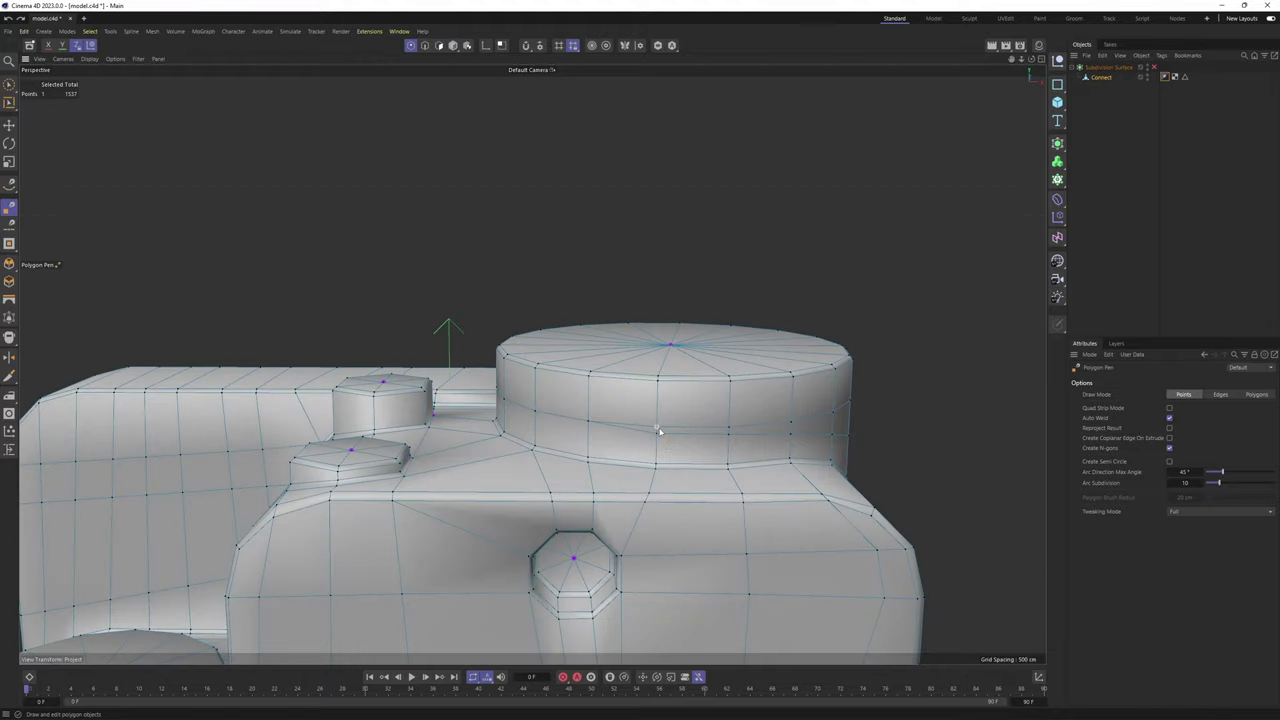
alt+drag(790, 427, 622, 431)
mouse_move(622, 432)
alt+mouse_down()
mouse_move(537, 434)
mouse_move(604, 432)
alt+mouse_up()
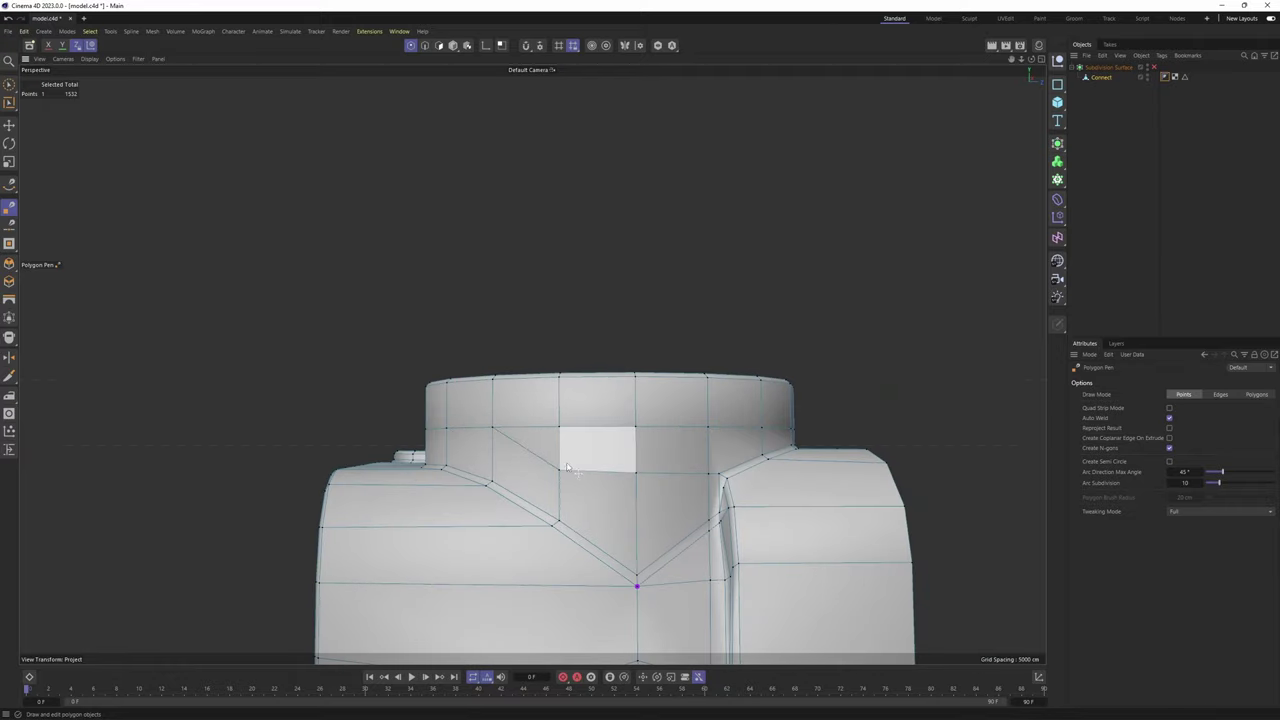
Weld the remaining old support-edge points on the faces above the dial's V-shaped base into the new loop
alt+drag(573, 431, 514, 368)
key(q)
click(1237, 217)
mouse_move(614, 371)
alt+mouse_down()
mouse_move(557, 428)
mouse_move(622, 380)
alt+mouse_up()
alt+right_drag(560, 374, 648, 342)
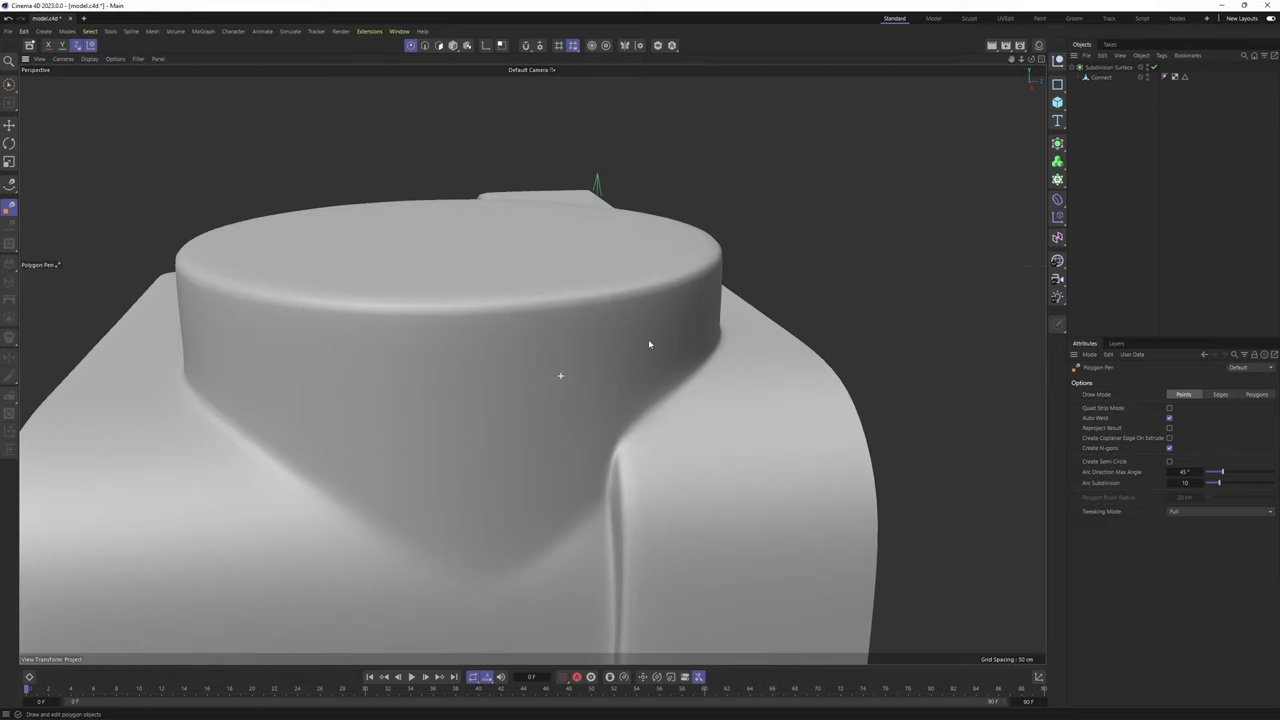
key(ctrl+z)
key(ctrl+z)
alt+drag(628, 380, 504, 386)
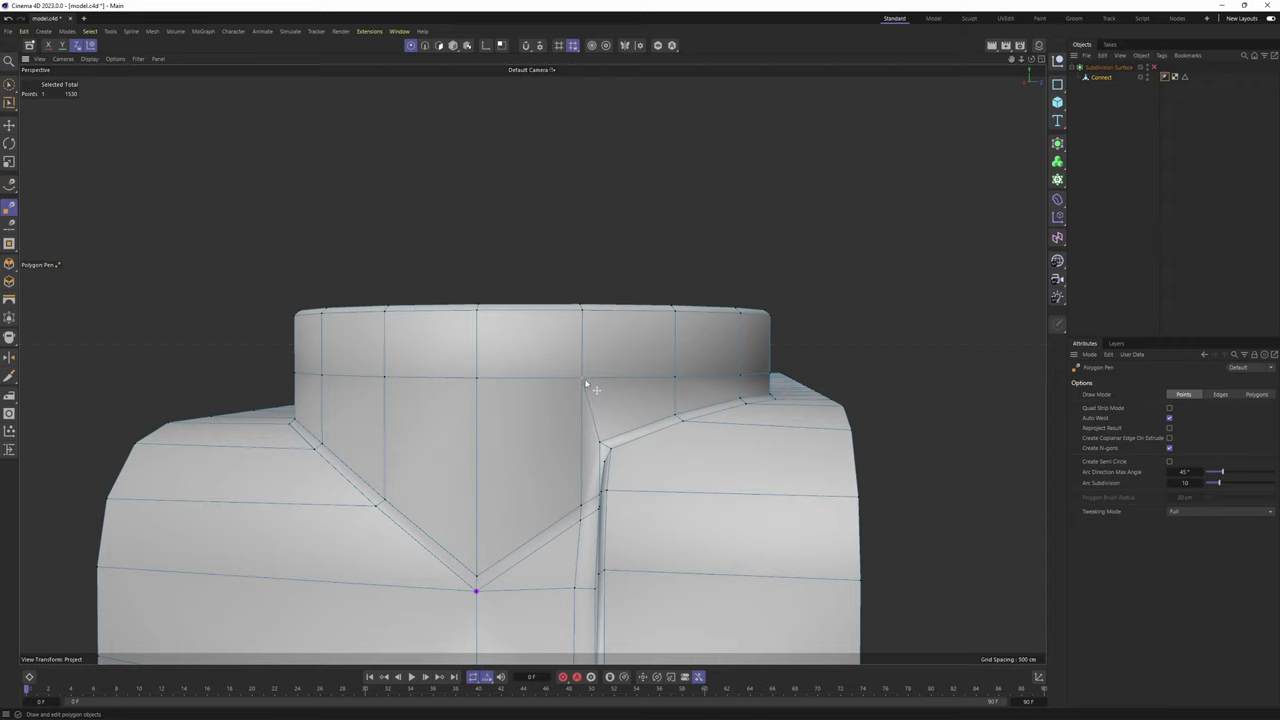
Weld the leftover extra point on the dial's support loop above the rail corner
drag(586, 383, 586, 382)
key(q)
alt+drag(668, 369, 654, 366)
scroll(654, 366, up, 1)
key(ctrl+z)
key(ctrl+z)
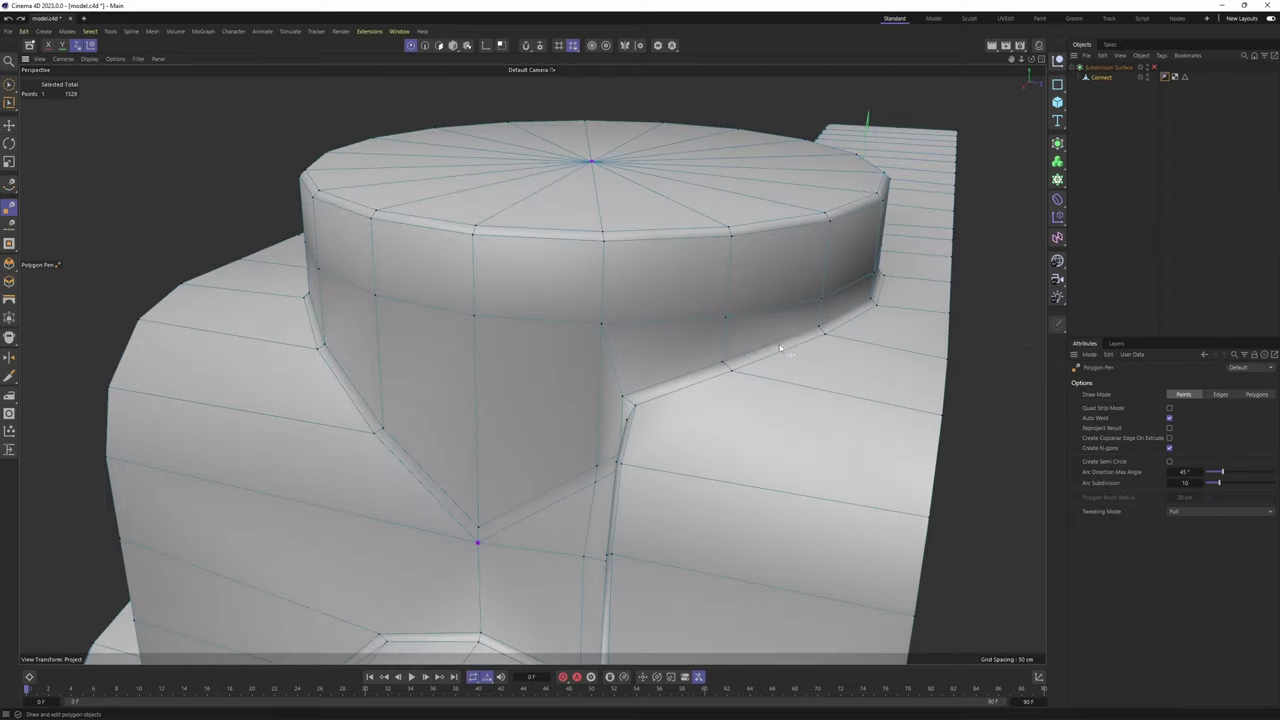
Inspect the smoothed large dial and the body's flat face with its two small round recesses
alt+drag(849, 281, 905, 254)
key(q)
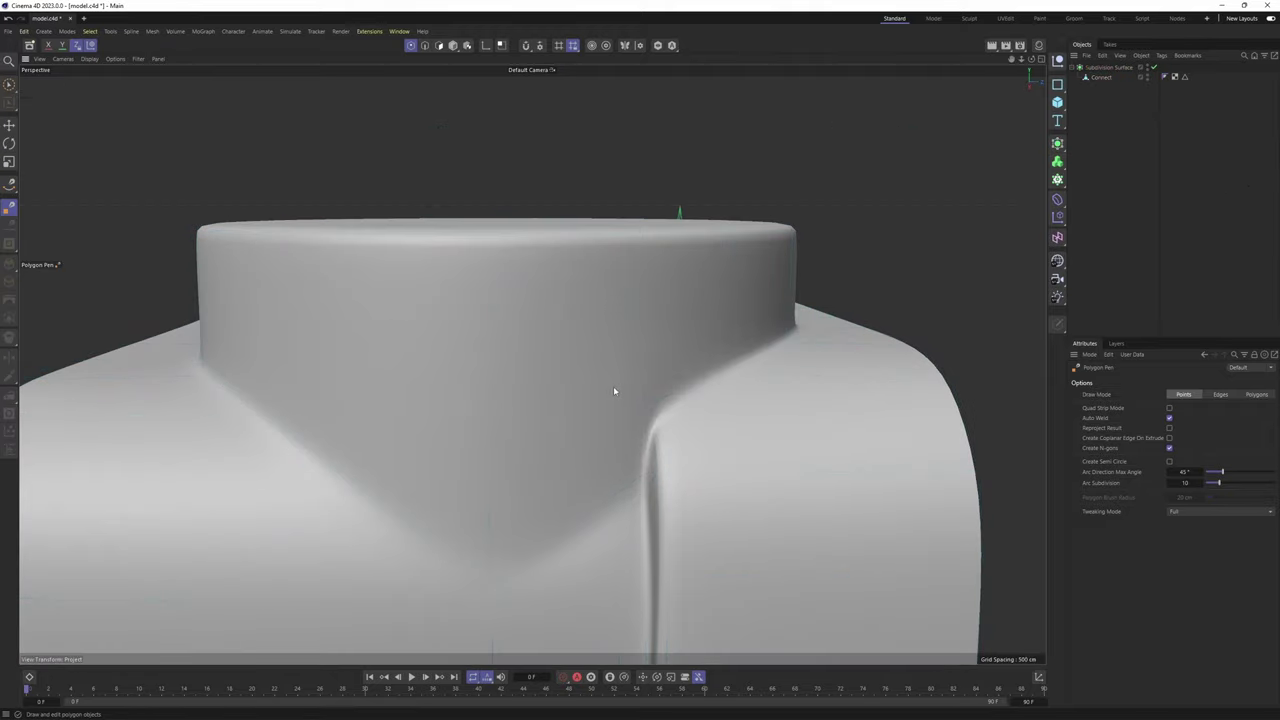
scroll(614, 391, down, 3)
alt+drag(689, 366, 577, 403)
alt+drag(531, 363, 637, 420)
alt+drag(664, 374, 785, 419)
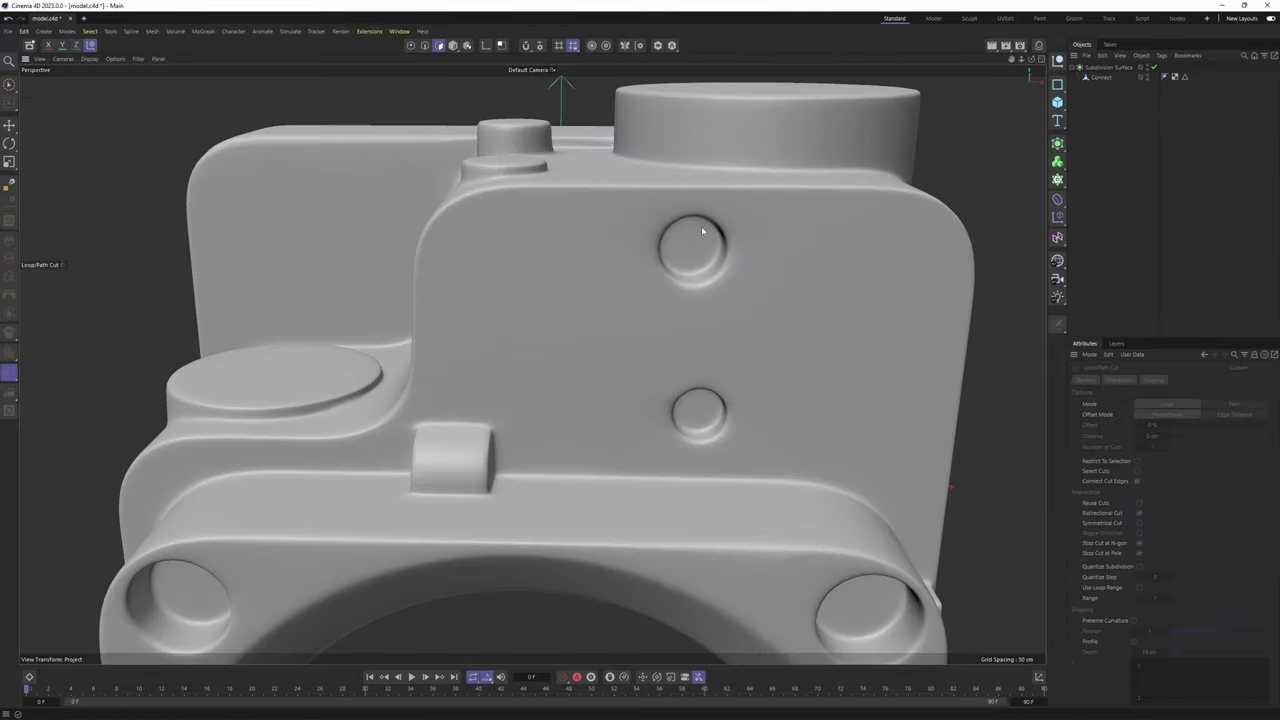
scroll(703, 231, up, 3)
alt+drag(703, 231, 765, 195)
Clone the upper round recess's rim edge loop outward by about 1.8 cm with Edge Slide
click(1102, 77)
key(q)
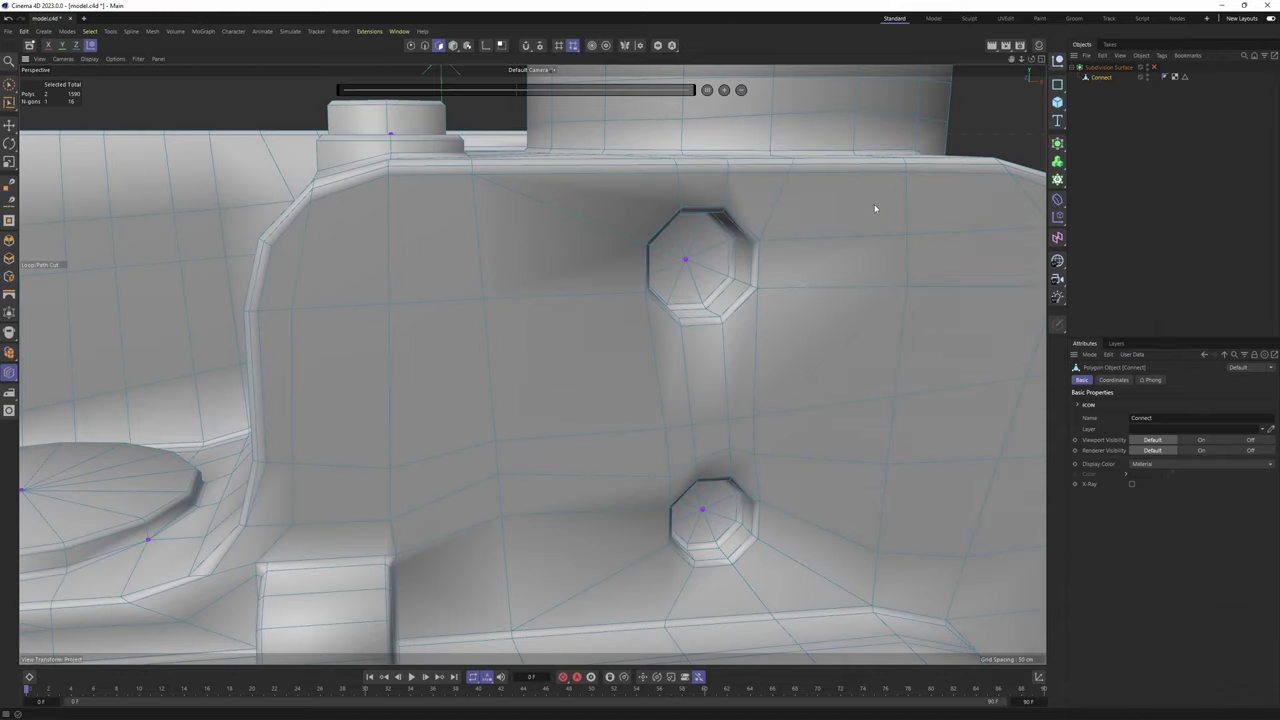
scroll(761, 245, up, 2)
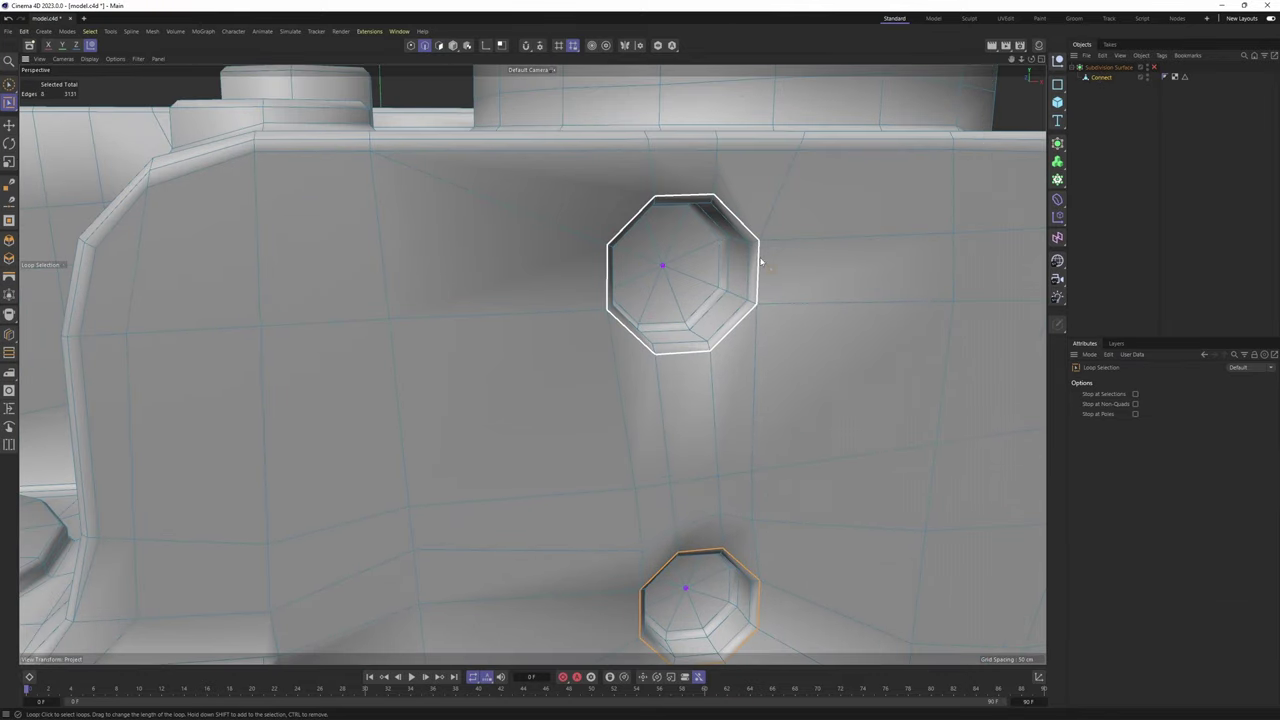
scroll(761, 262, up, 3)
key(m)
key(o)
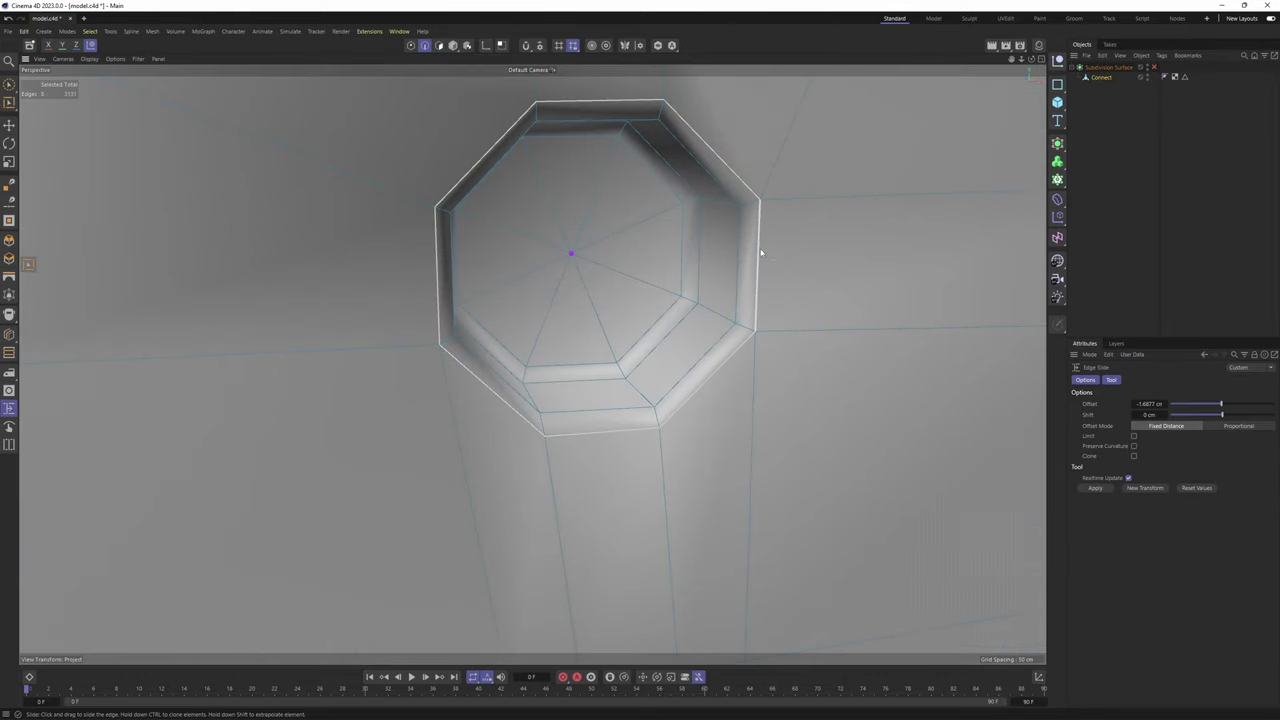
drag(761, 253, 781, 294)
middle_click(751, 217)
middle_click(815, 434)
scroll(779, 294, up, 5)
middle_click(785, 290)
middle_click(428, 186)
alt+drag(532, 364, 678, 222)
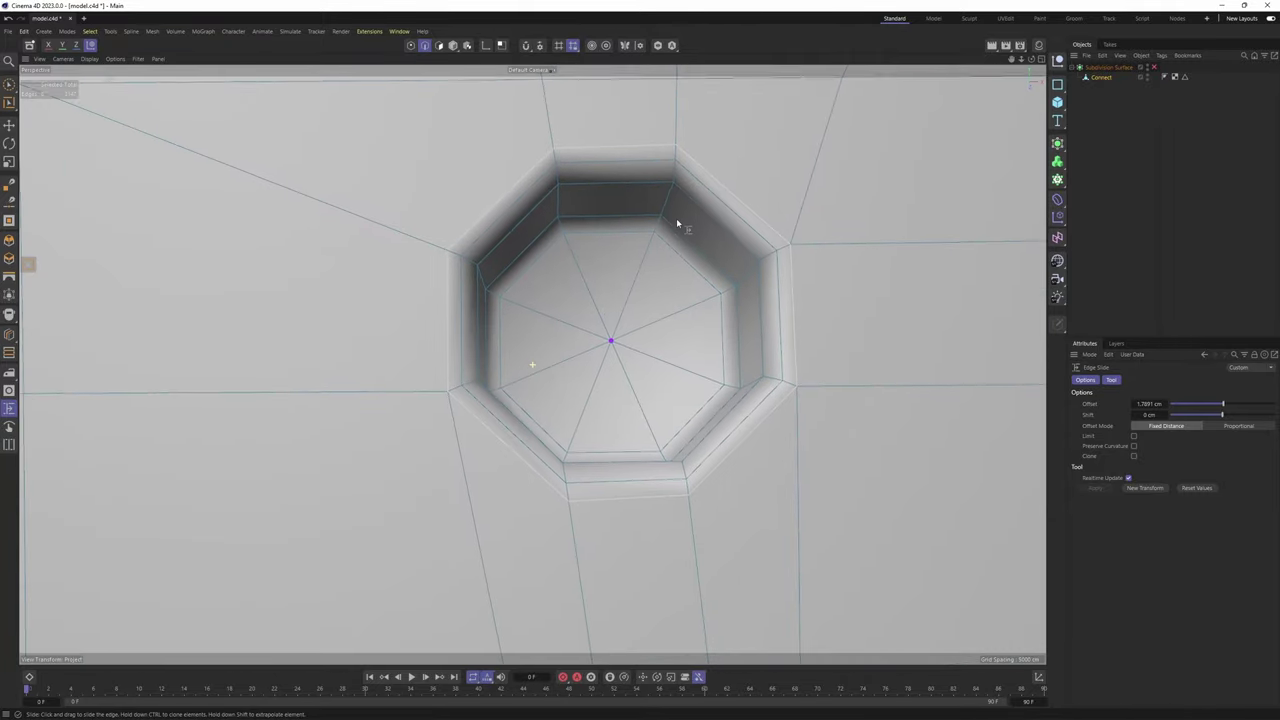
Examine the lower round recess's rim and its surrounding surface with smoothing on and off
scroll(696, 245, down, 5)
alt+middle_drag(759, 478, 668, 288)
scroll(661, 345, up, 2)
key(q)
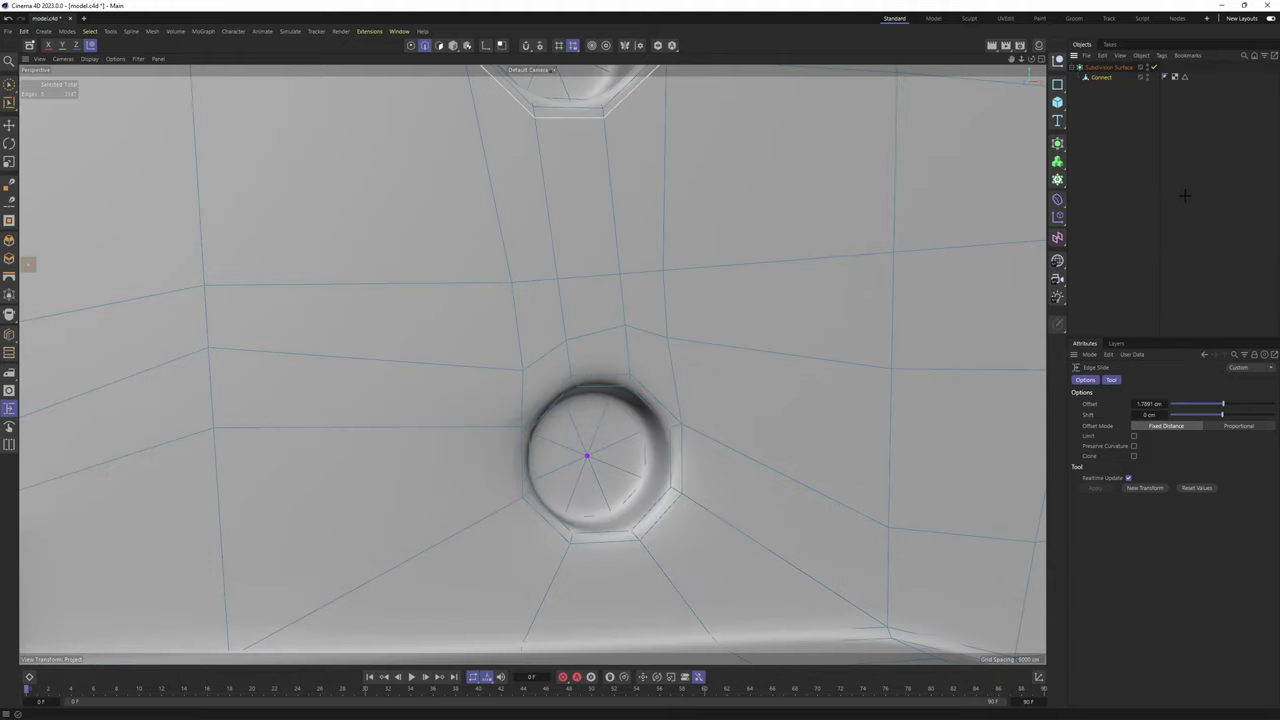
click(1185, 195)
scroll(640, 459, down, 4)
alt+middle_drag(640, 459, 625, 326)
scroll(632, 320, up, 3)
key(ctrl+z)
scroll(628, 405, up, 3)
key(q)
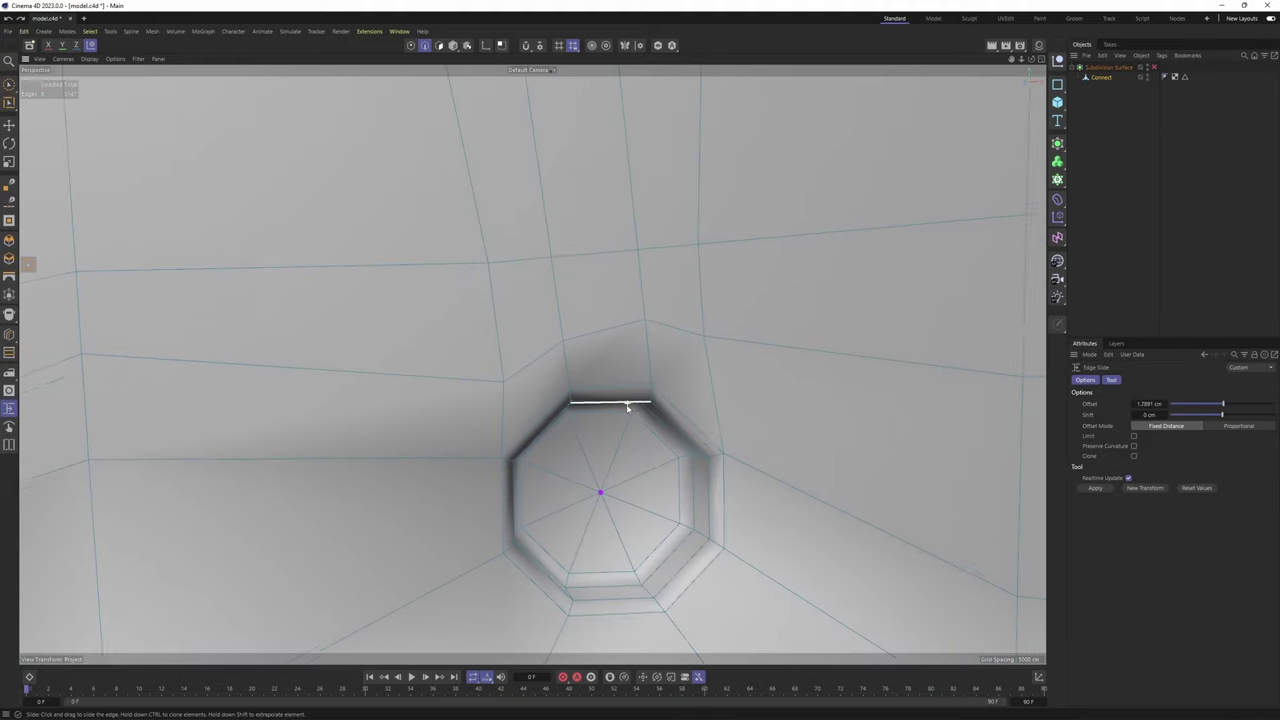
Clone the lower round recess's rim edge loop outward by about 1.7 cm with Edge Slide
scroll(628, 406, up, 1)
key(u)
key(l)
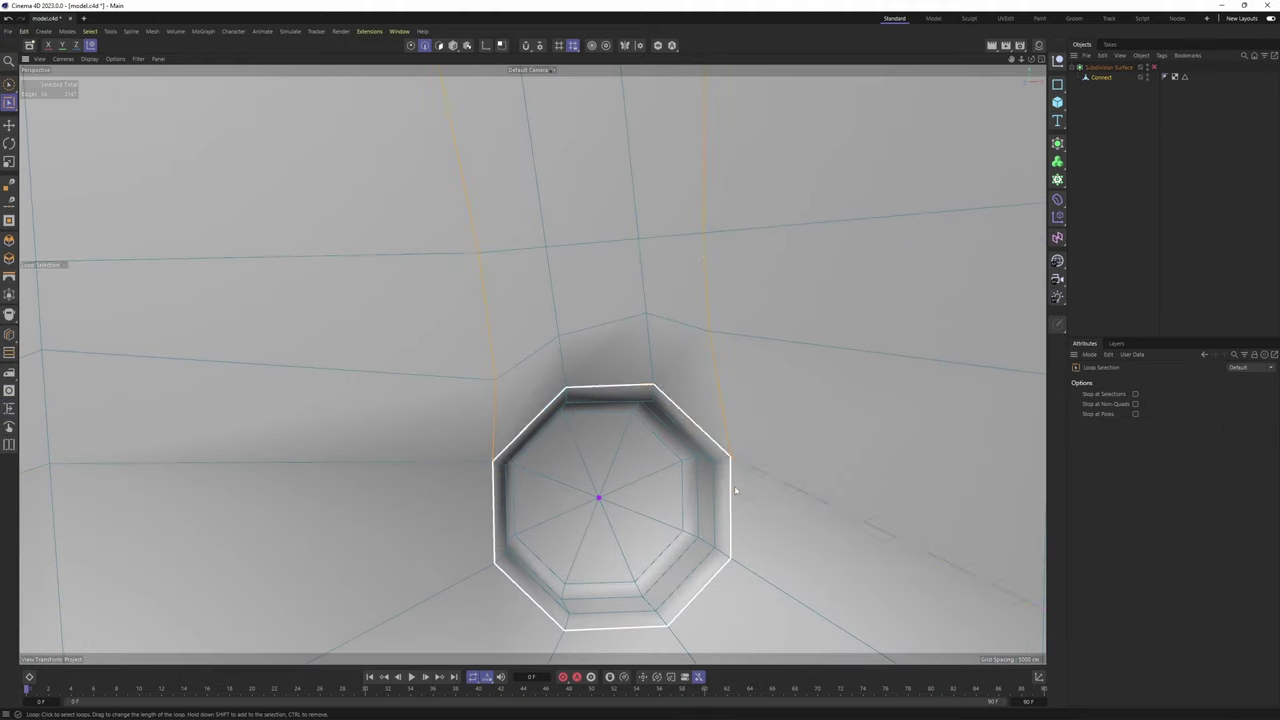
drag(730, 478, 735, 478)
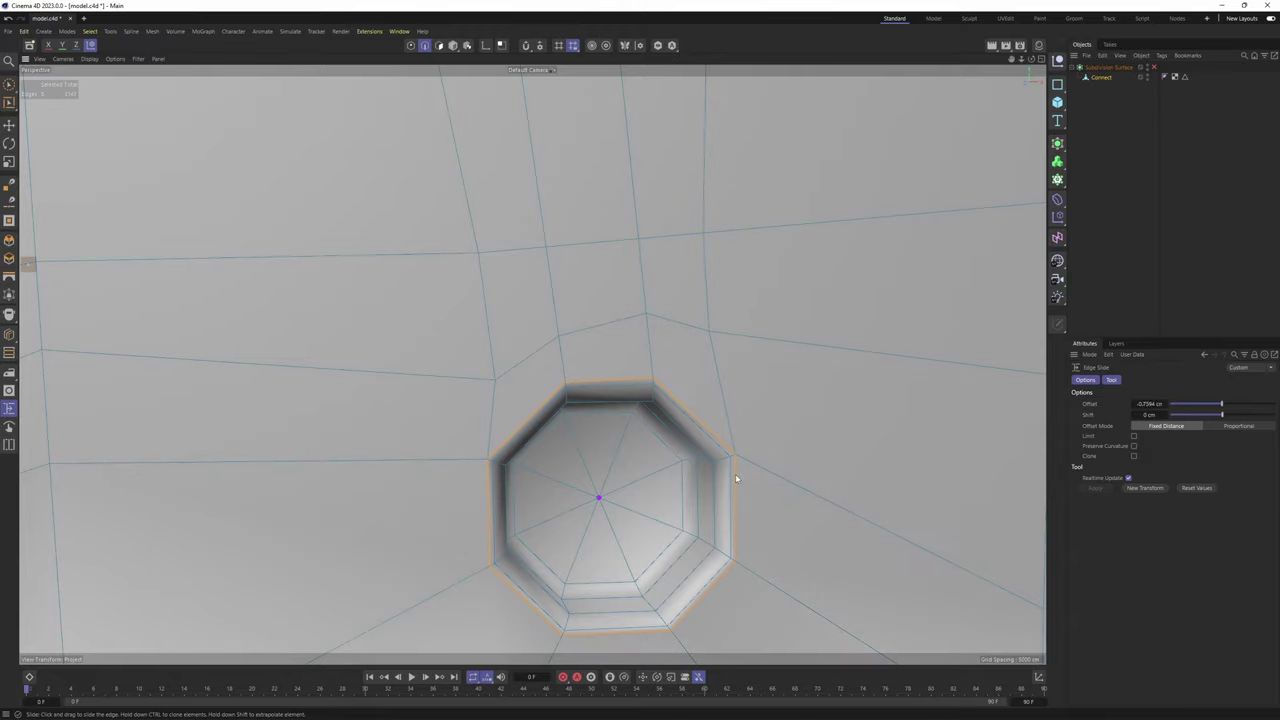
Examine both round recesses and the surrounding flat face with smoothing on and off
scroll(762, 456, down, 3)
alt+middle_drag(680, 467, 654, 354)
scroll(654, 354, down, 2)
alt+drag(654, 354, 684, 359)
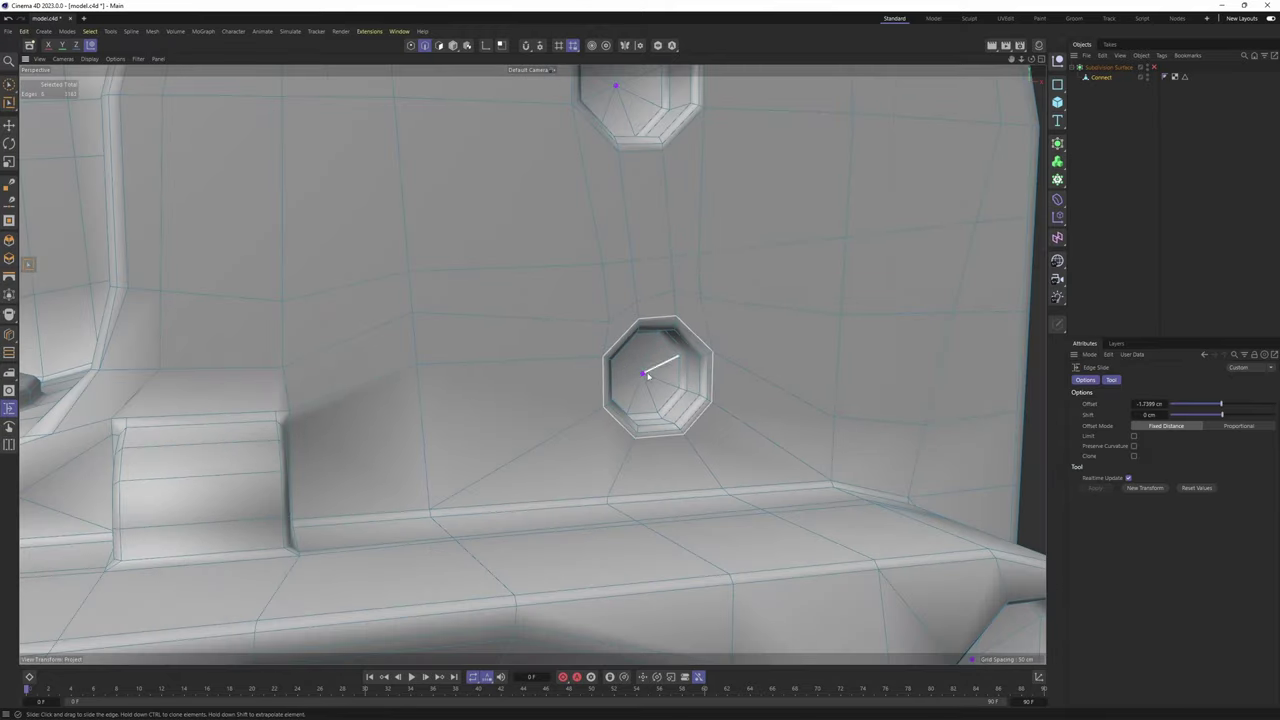
key(q)
click(1085, 235)
scroll(587, 334, down, 3)
alt+drag(587, 334, 540, 354)
key(ctrl+z)
key(q)
scroll(400, 338, up, 4)
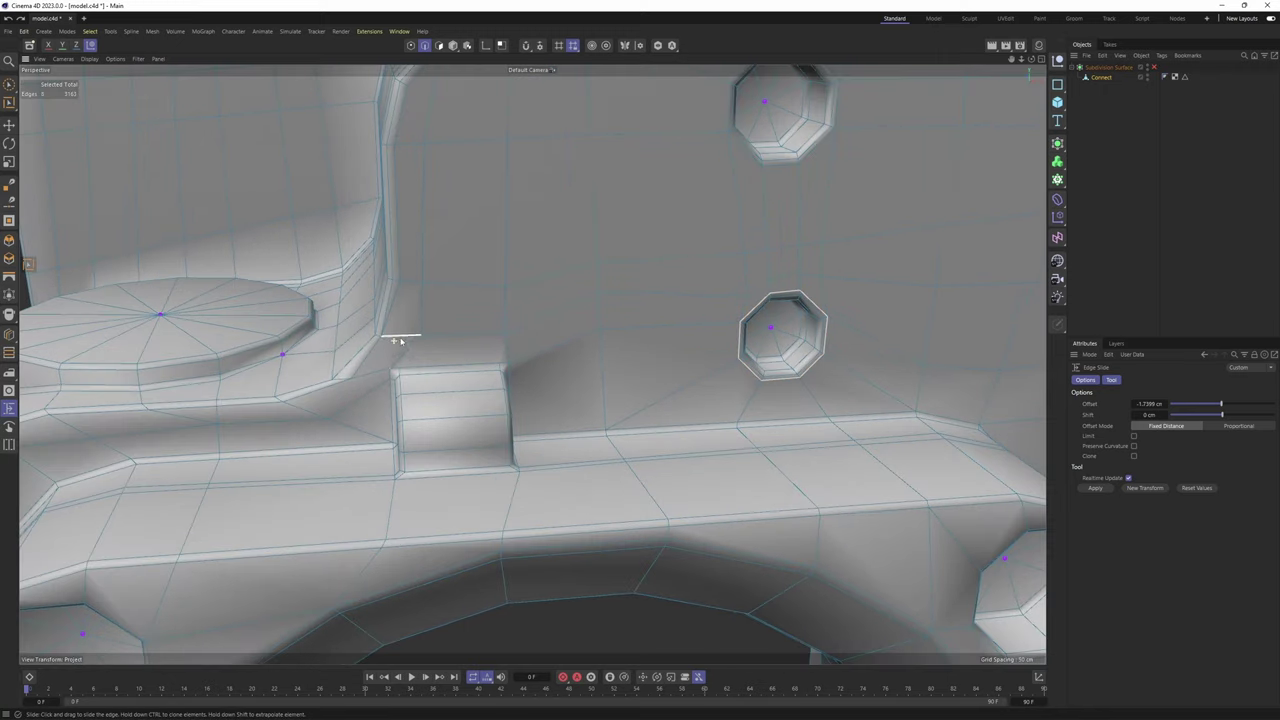
Connect the wall point above the small block to the block's upper corner with the Polygon Pen and add an inset edge row above the block
mouse_move(460, 343)
alt+mouse_down()
mouse_move(467, 314)
mouse_move(477, 324)
alt+mouse_up()
right_click(477, 325)
click(508, 226)
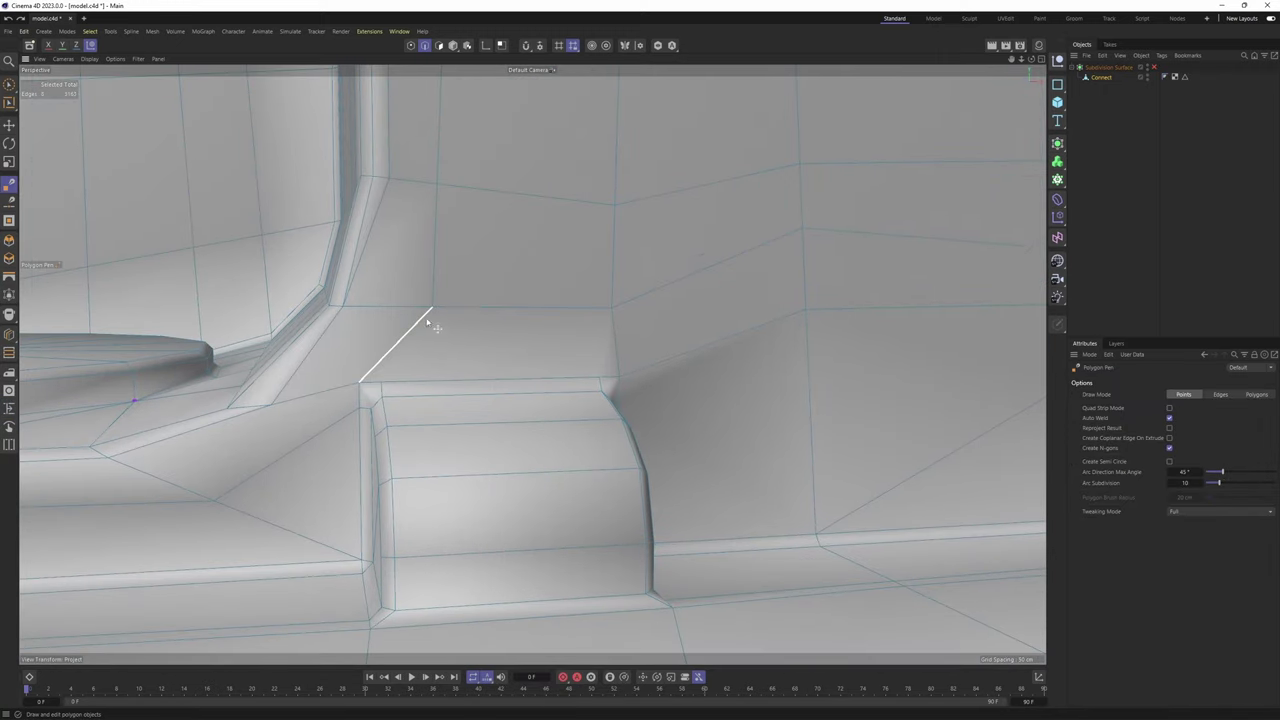
click(381, 383)
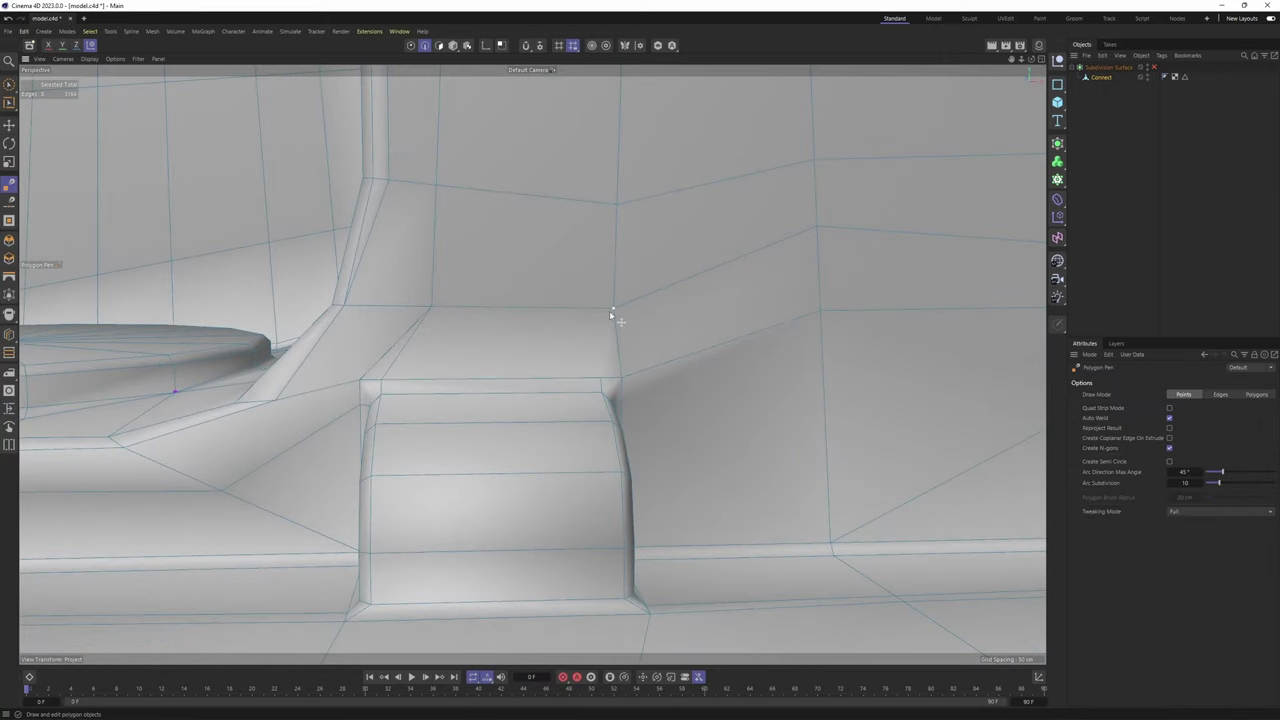
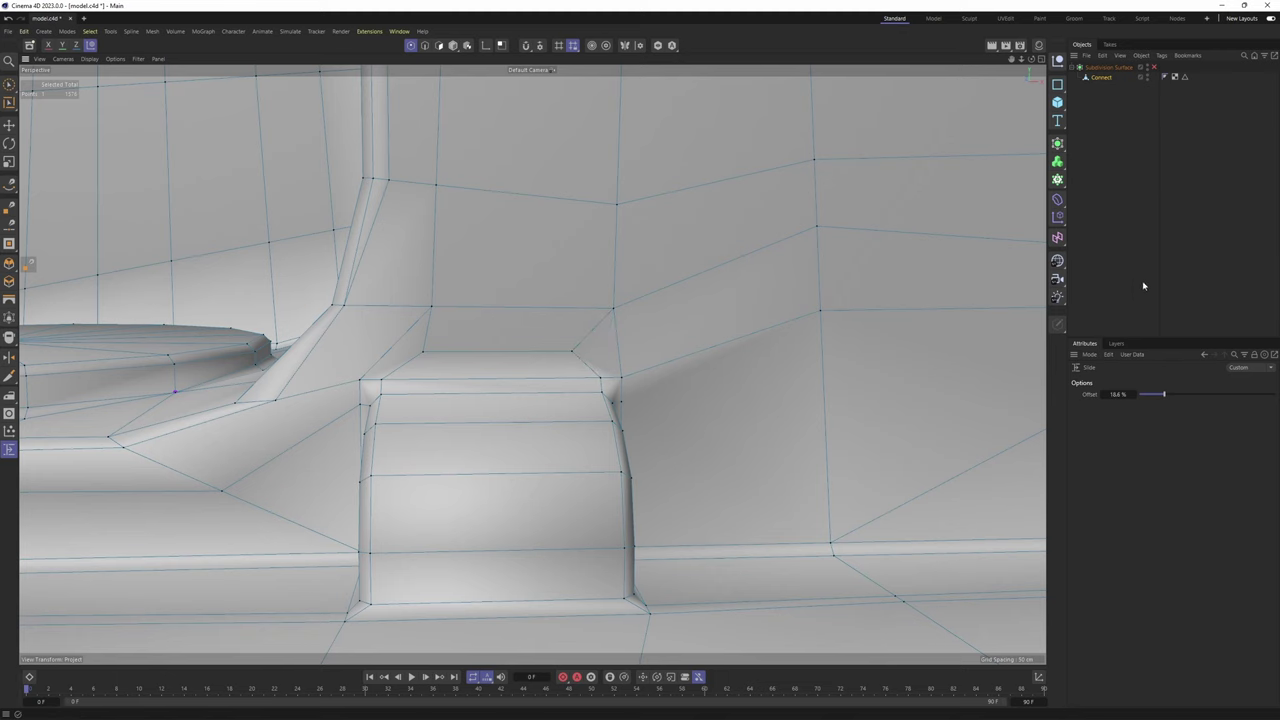
Select the polygons around the inset row above the small block and check the area with smoothing on and off
click(600, 356)
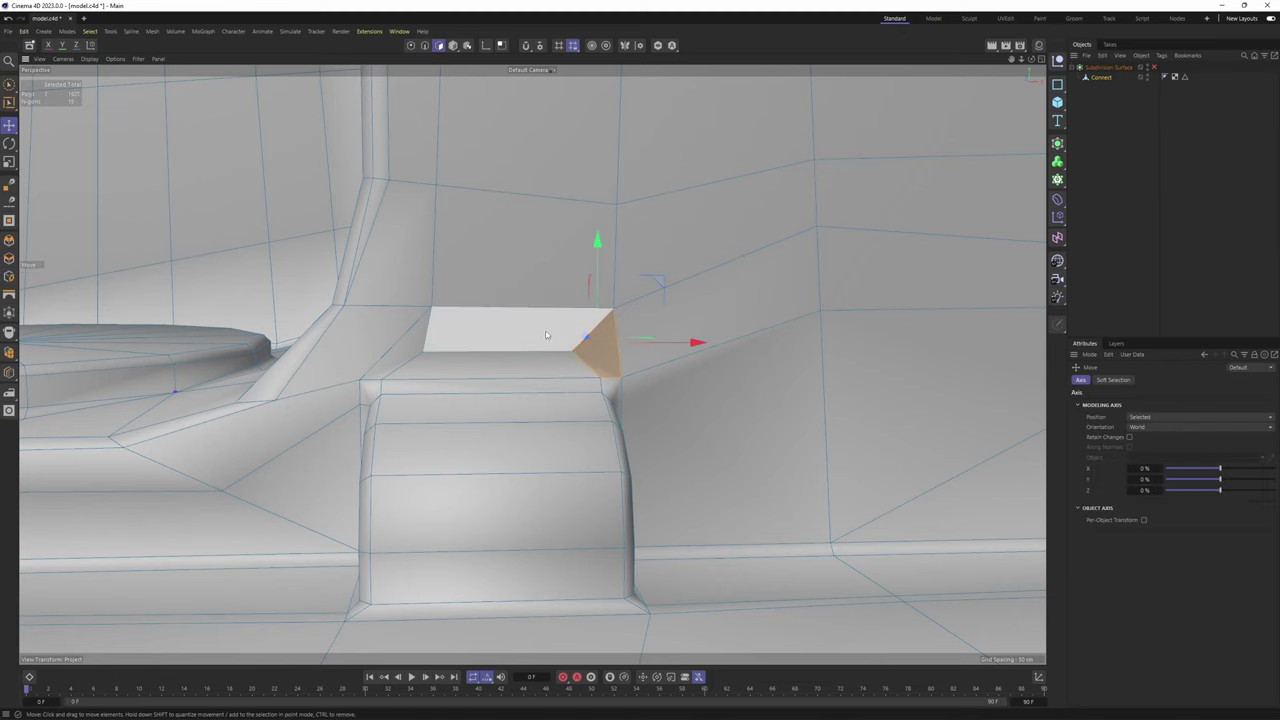
shift+click(548, 336)
shift+click(406, 350)
shift+click(500, 366)
key(q)
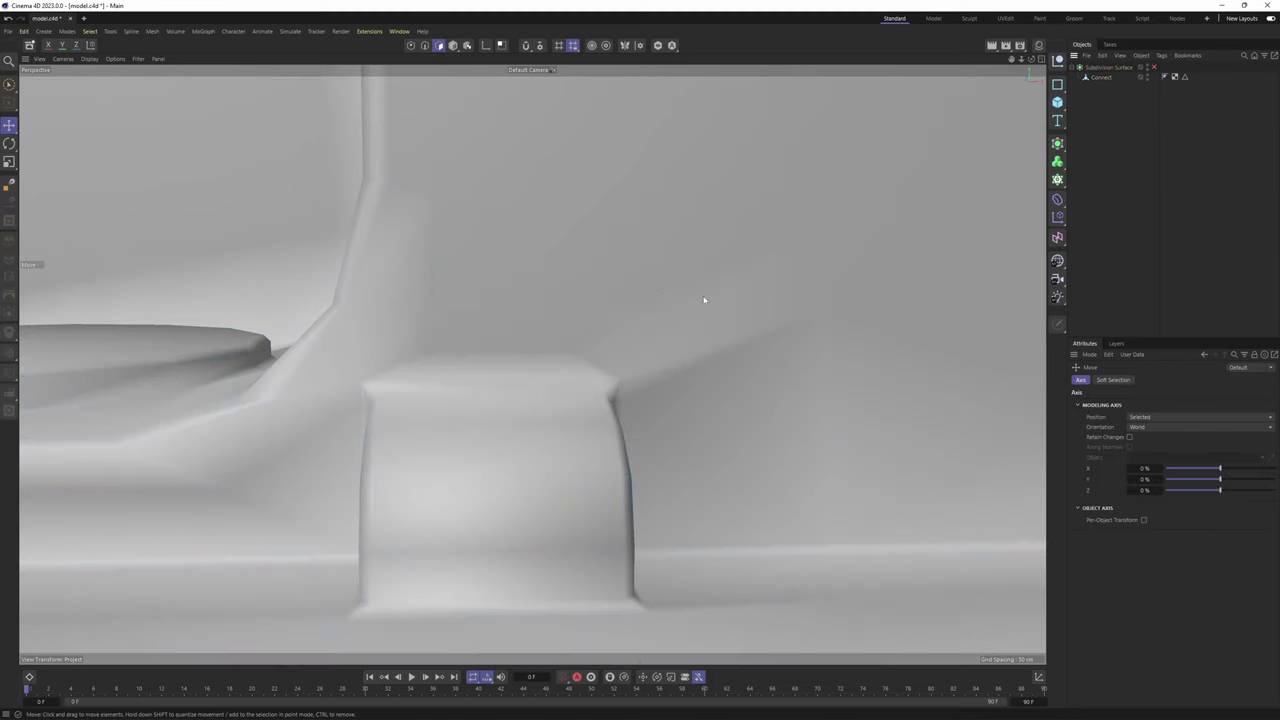
key(q)
Draw an edge with the Polygon Pen from the dial alcove's support loop corner to the small block's upper corner
alt+drag(535, 369, 555, 357)
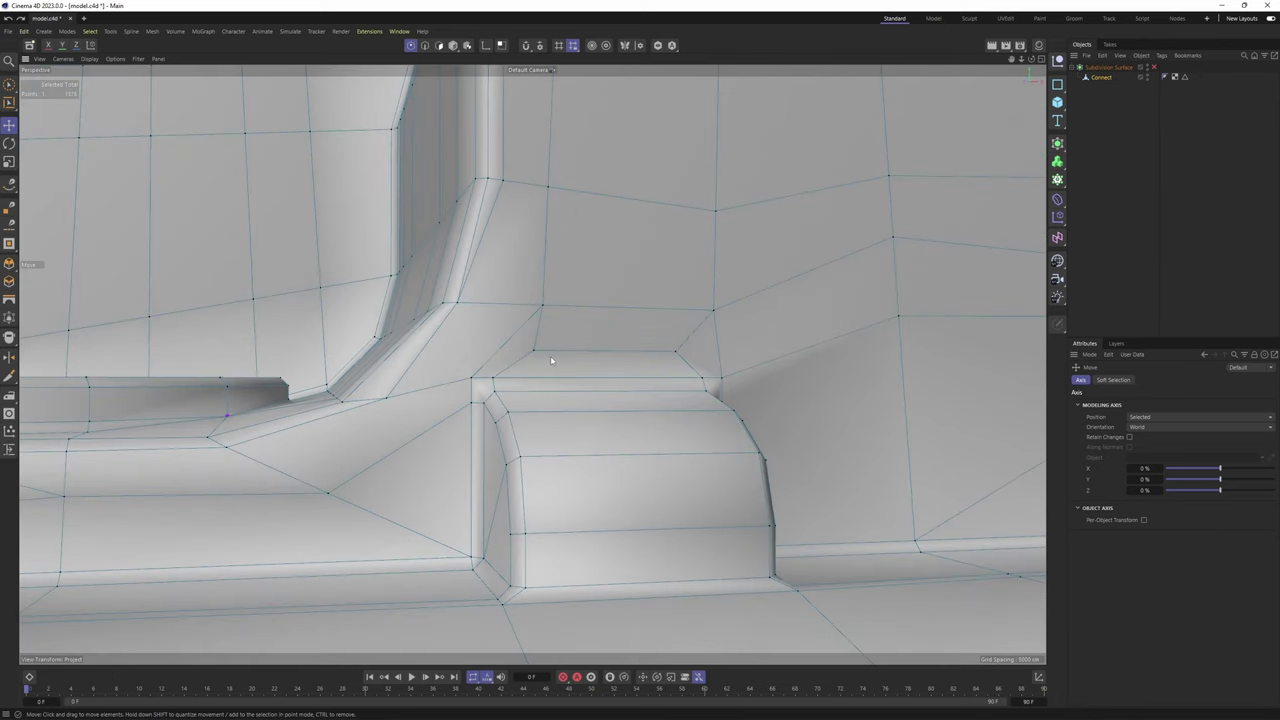
key(m)
key(e)
scroll(443, 386, up, 1)
alt+drag(443, 386, 548, 341)
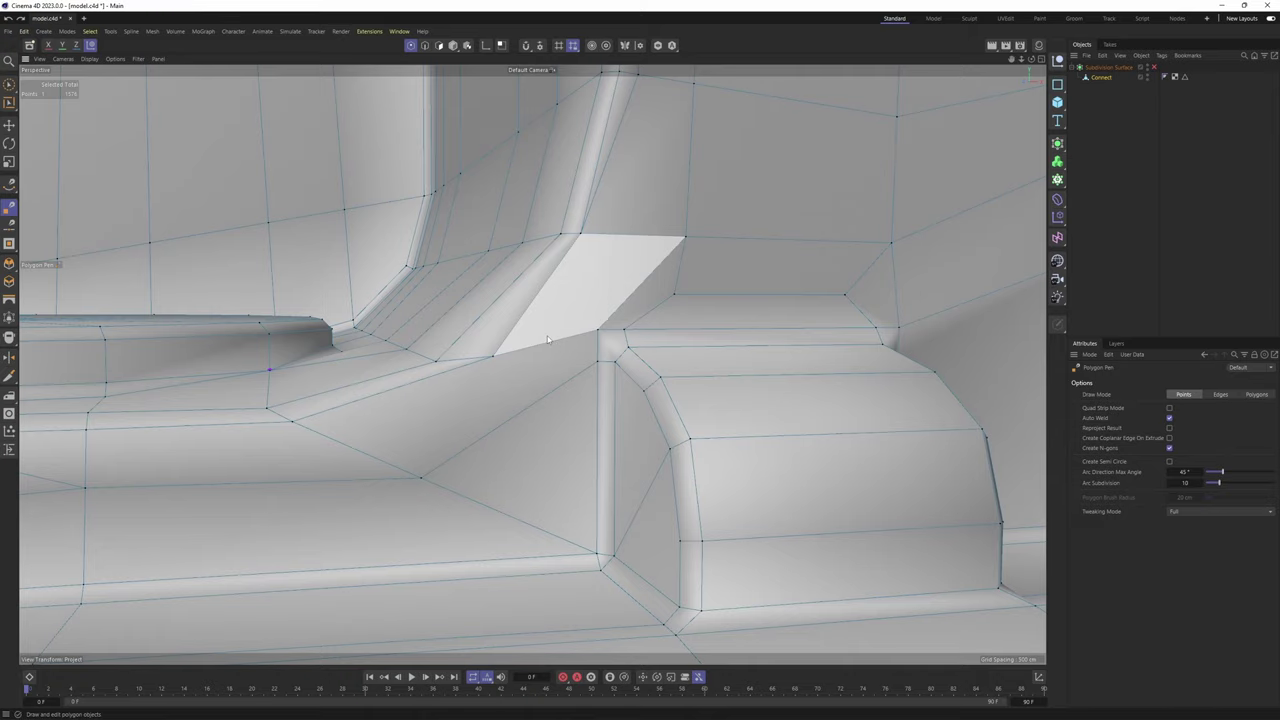
alt+right_drag(548, 341, 468, 394)
alt+right_drag(560, 392, 476, 432)
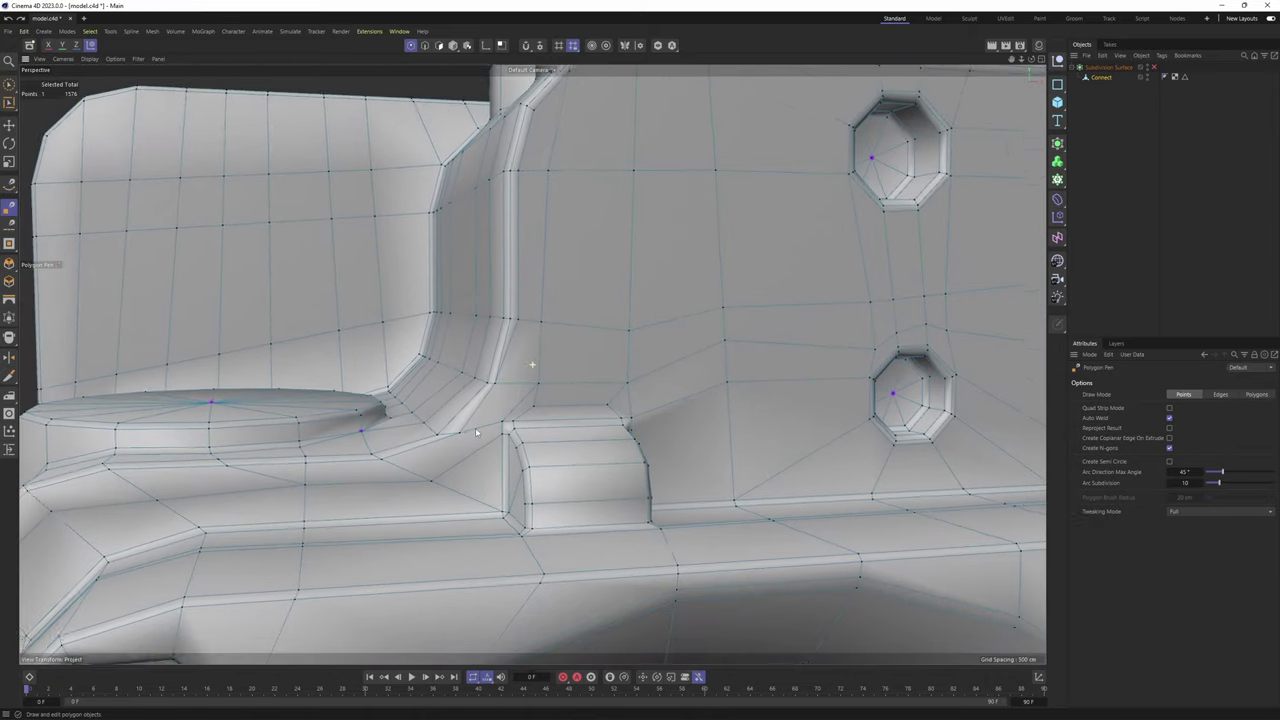
alt+middle_drag(476, 432, 470, 449)
alt+middle_drag(593, 348, 611, 274)
alt+right_drag(510, 376, 484, 388)
alt+drag(484, 388, 570, 362)
alt+right_drag(613, 336, 640, 325)
alt+drag(620, 325, 571, 306)
alt+right_drag(571, 306, 640, 300)
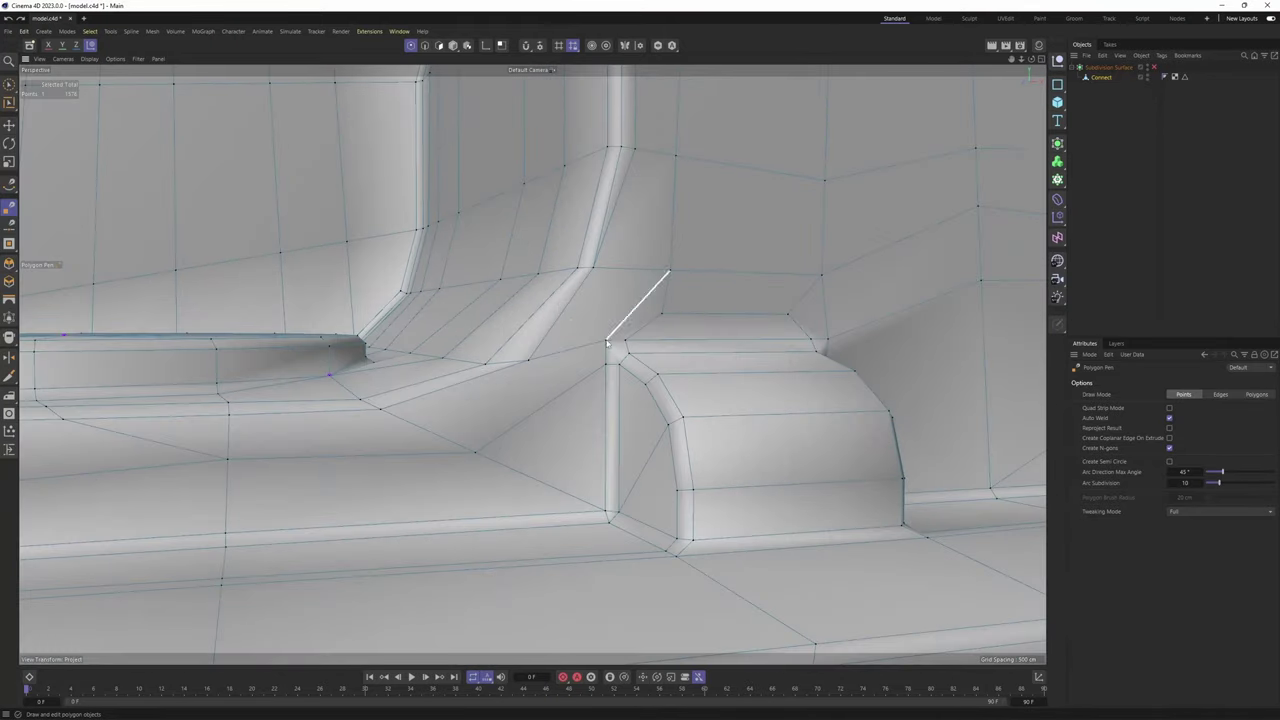
alt+right_drag(560, 350, 580, 353)
alt+drag(575, 354, 519, 371)
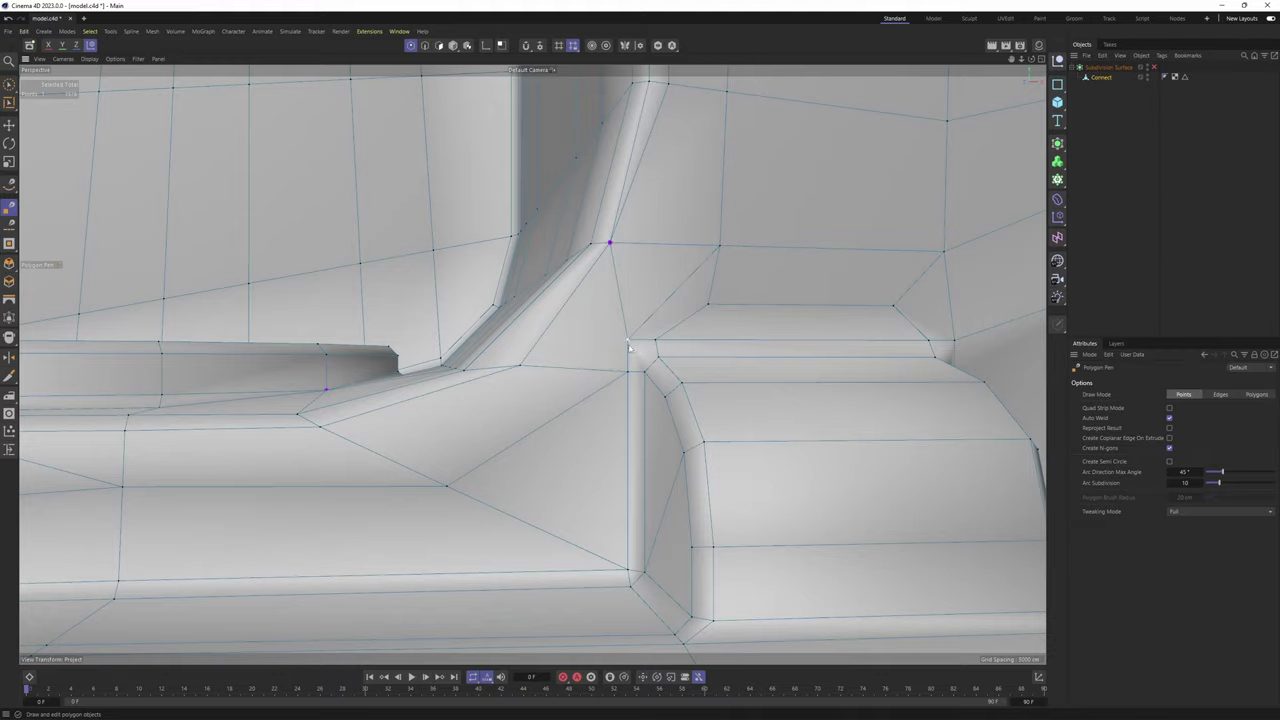
Weld the wall point above the small block onto the adjacent end point of the inset row
alt+drag(629, 346, 560, 361)
alt+middle_drag(646, 329, 589, 369)
alt+drag(589, 369, 616, 345)
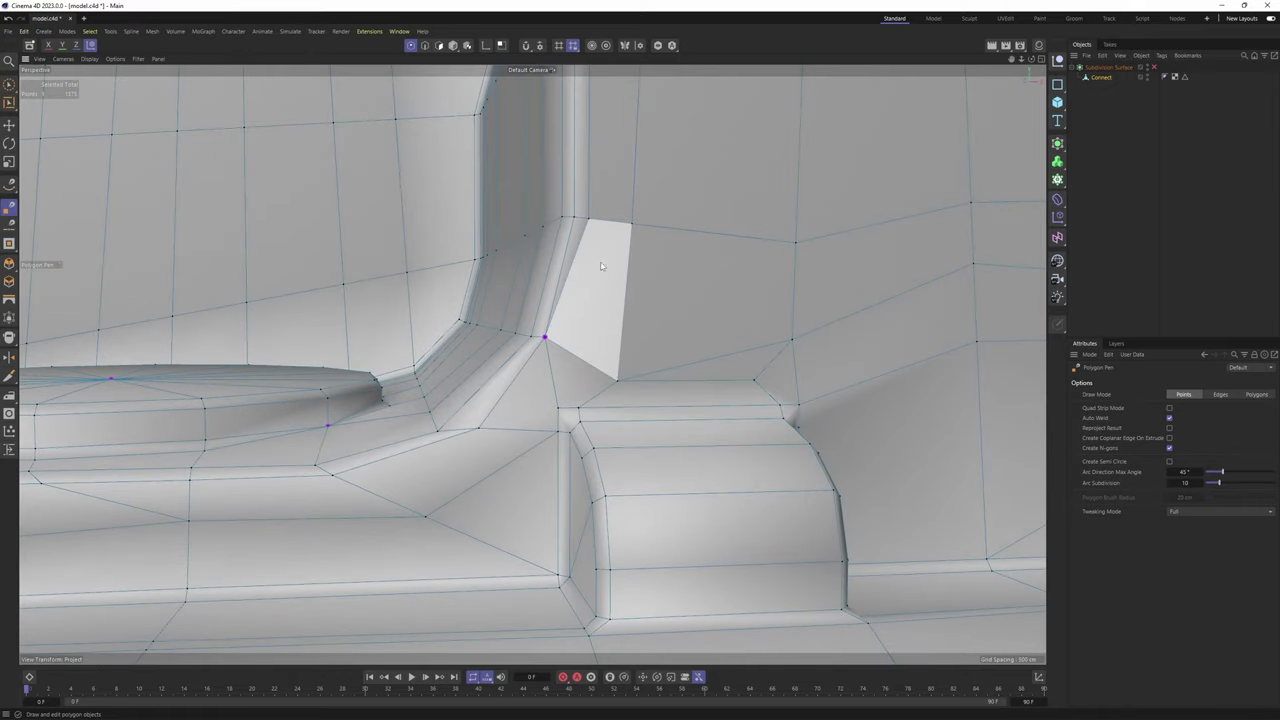
alt+drag(595, 254, 553, 342)
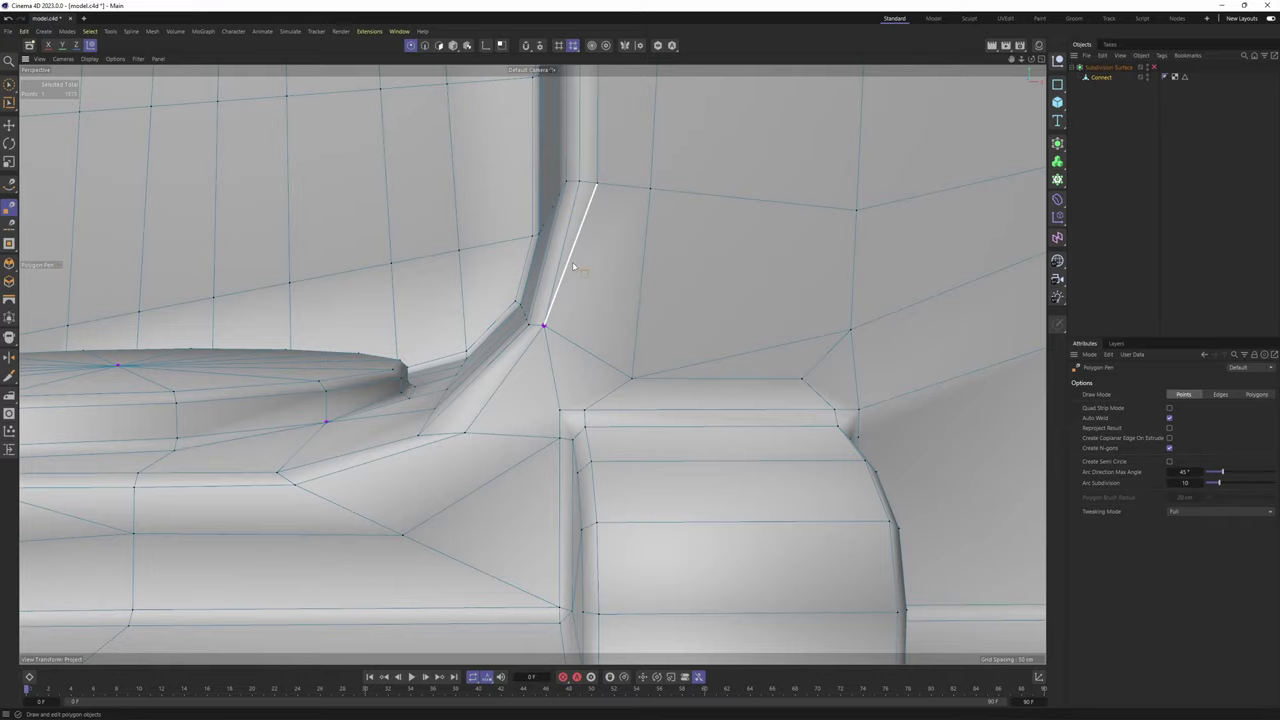
Collapse the inset row by welding its far point to the wall point above and its near point to the block's upper corner
scroll(572, 264, down, 5)
alt+middle_drag(734, 126, 431, 232)
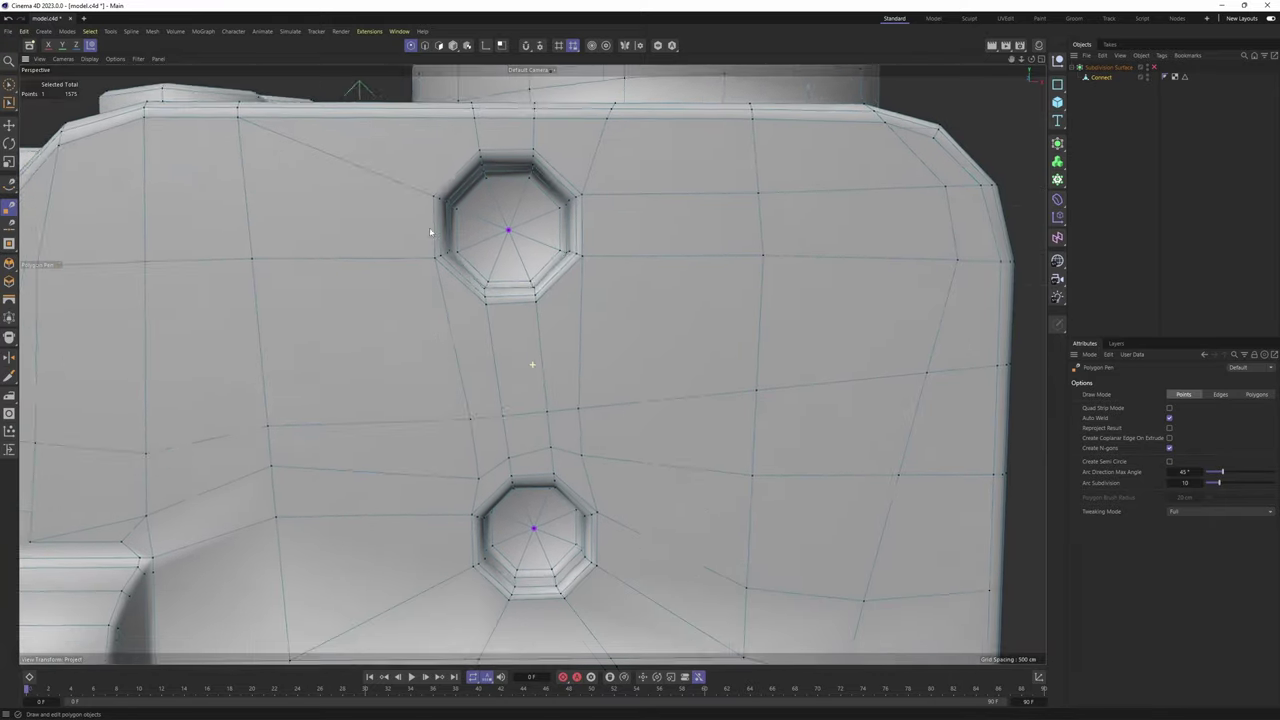
alt+drag(430, 232, 438, 290)
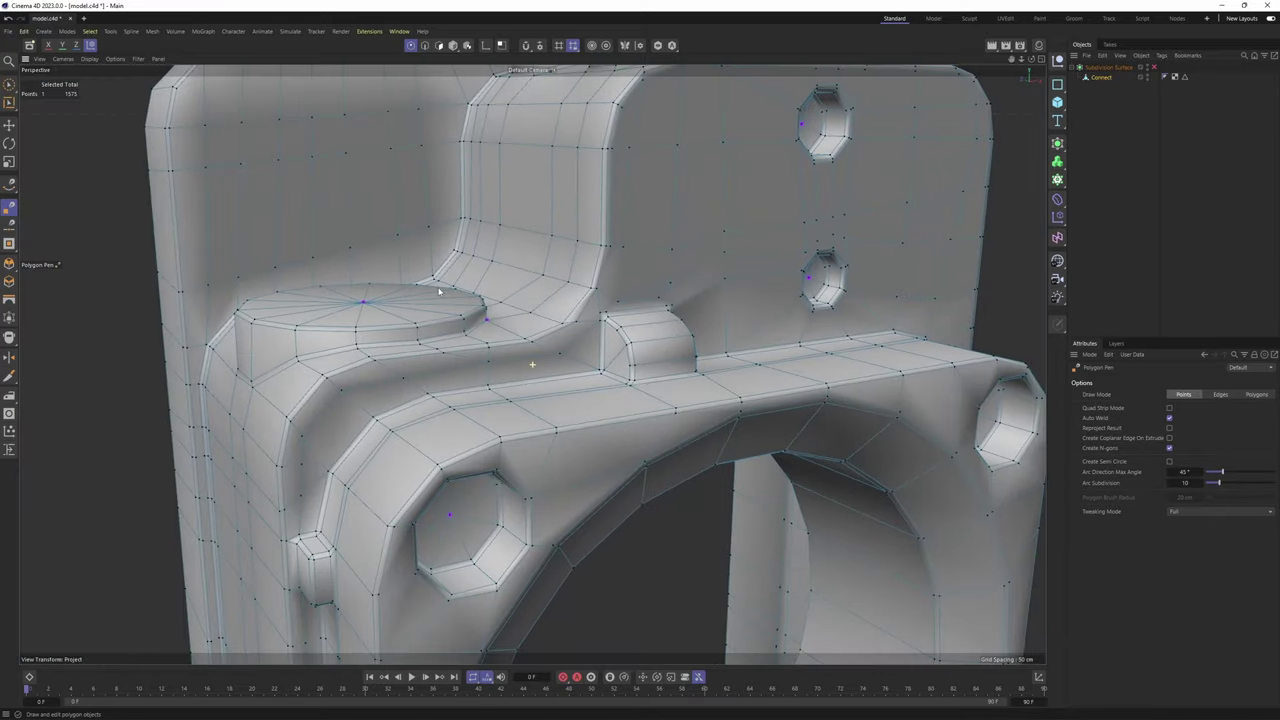
scroll(443, 318, up, 5)
alt+middle_drag(700, 262, 480, 329)
alt+drag(480, 329, 451, 358)
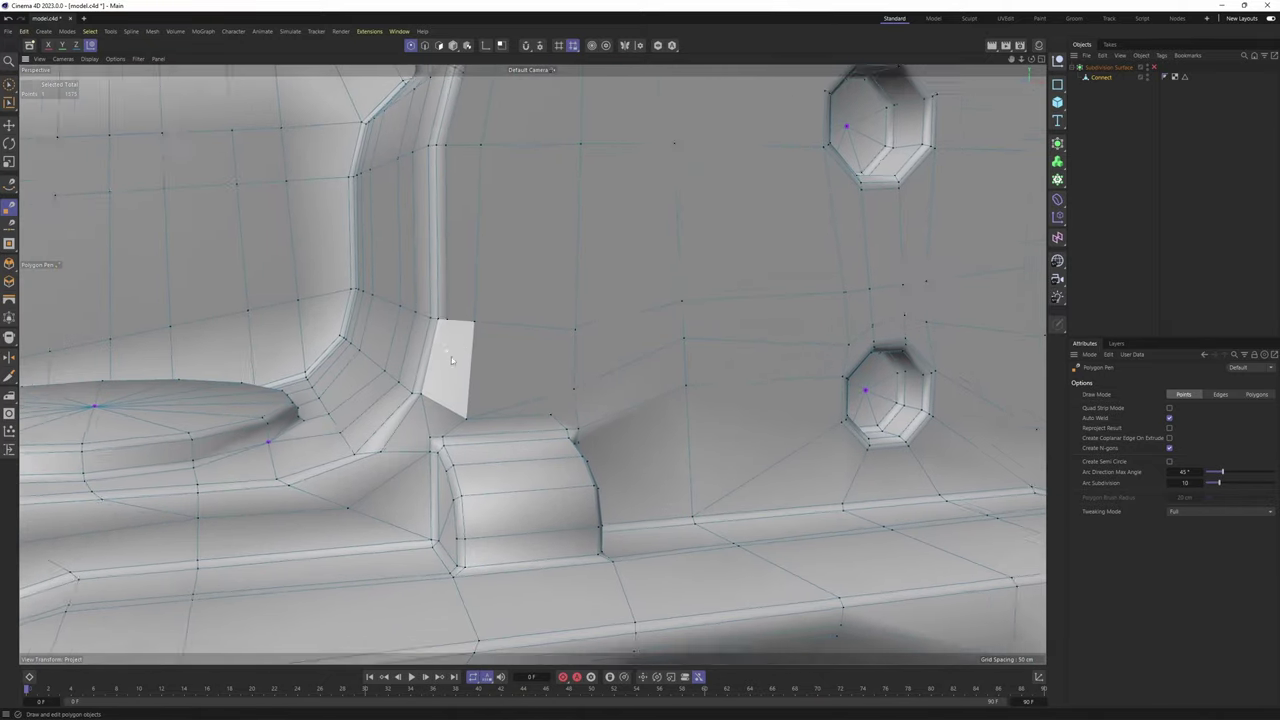
scroll(449, 322, up, 1)
scroll(449, 320, up, 3)
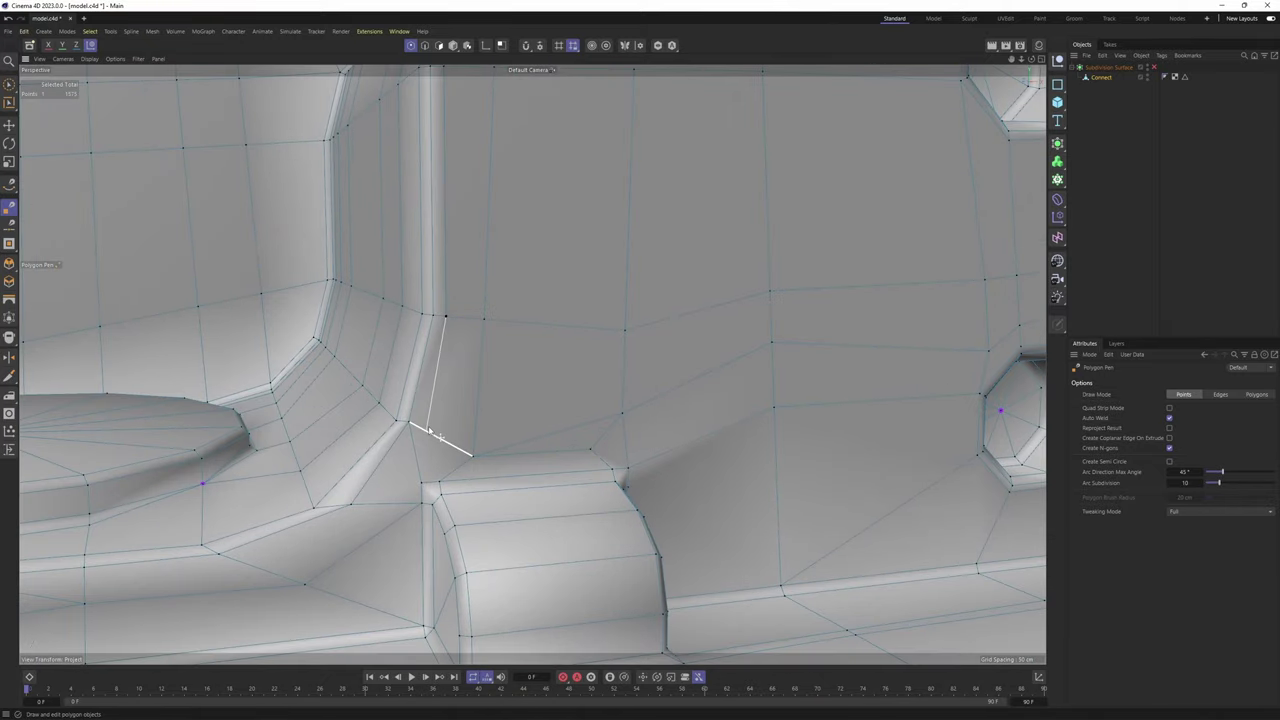
alt+drag(456, 447, 486, 410)
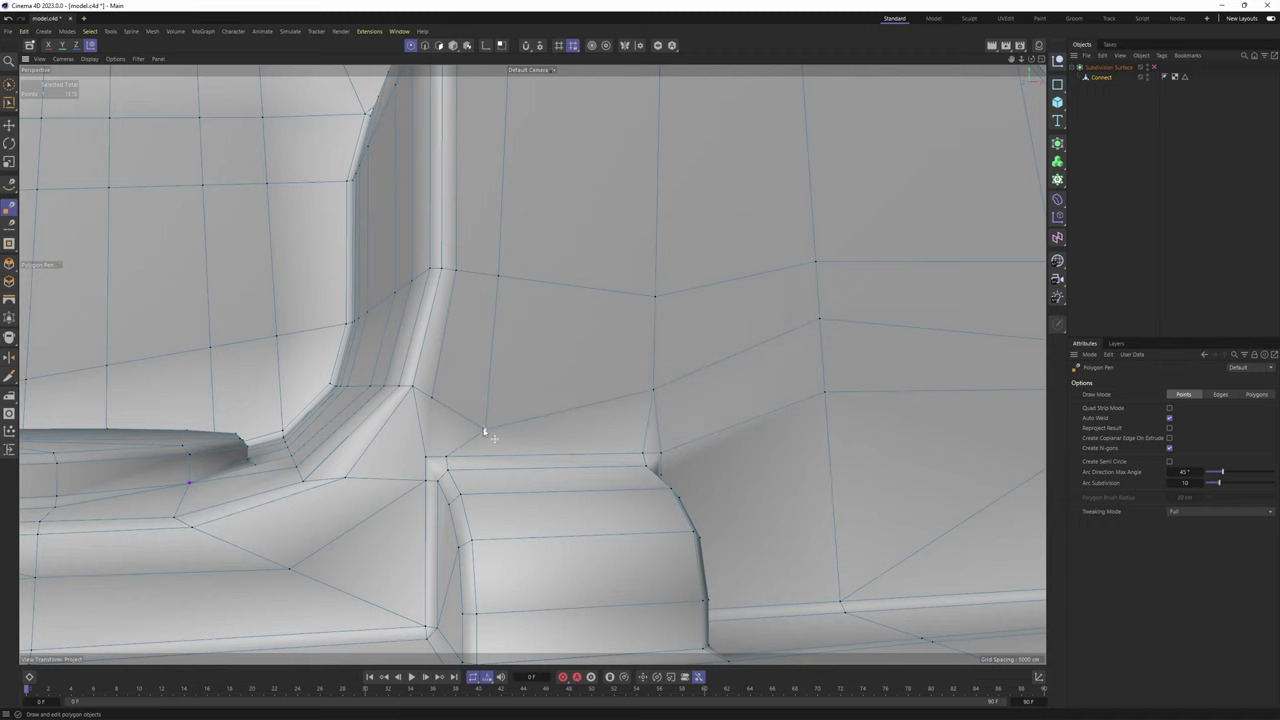
click(448, 459)
alt+drag(540, 395, 405, 425)
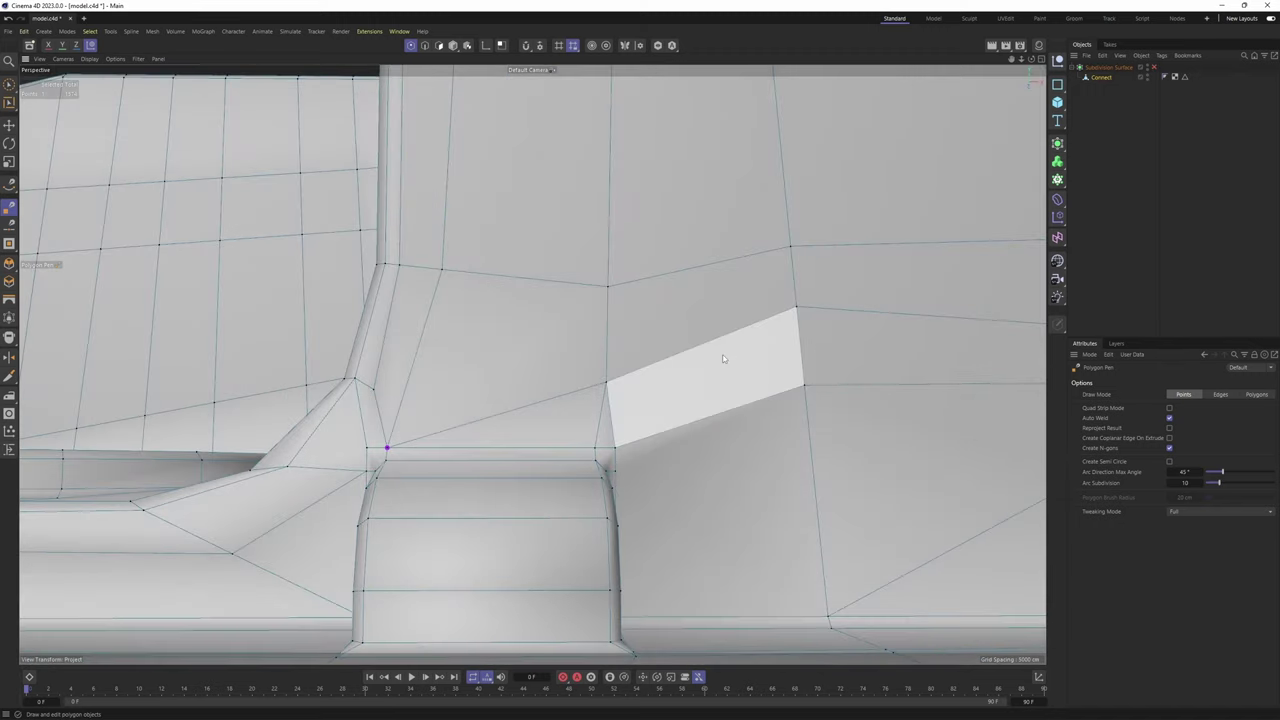
Inspect the body around the small block, round recesses and front frame with smoothing on and off
alt+drag(715, 361, 551, 391)
key(q)
click(1194, 187)
scroll(563, 414, down, 5)
key(ctrl+z)
key(q)
scroll(757, 326, down, 5)
alt+middle_drag(757, 326, 598, 348)
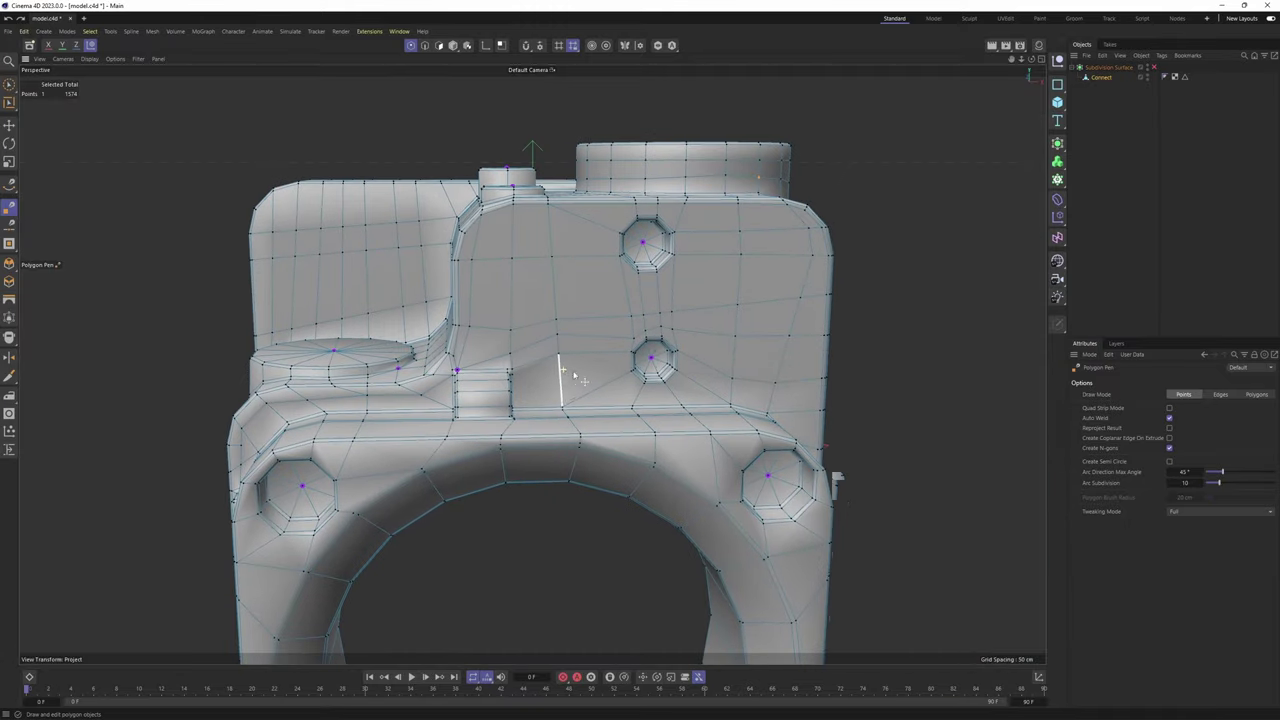
key(q)
click(1172, 193)
alt+drag(643, 319, 617, 305)
alt+middle_drag(450, 394, 566, 354)
mouse_move(566, 354)
alt+right_down()
mouse_move(600, 363)
mouse_move(580, 343)
alt+right_up()
key(ctrl+z)
key(ctrl+z)
alt+drag(415, 322, 457, 328)
alt+right_drag(457, 328, 477, 340)
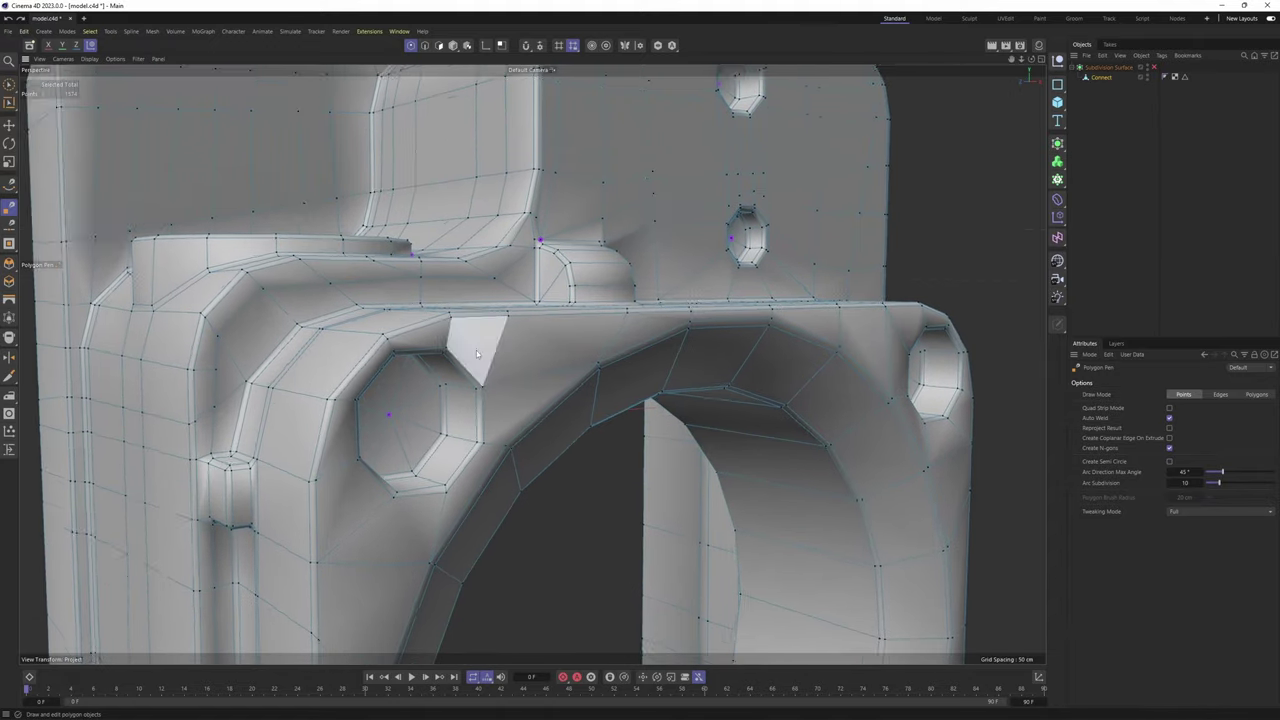
Loop-select both polygon rings of the inner wall in the screw recess on the dial side and compare them with the front-view reference photo
alt+drag(477, 340, 542, 362)
key(Return)
key(Return)
key(u)
key(l)
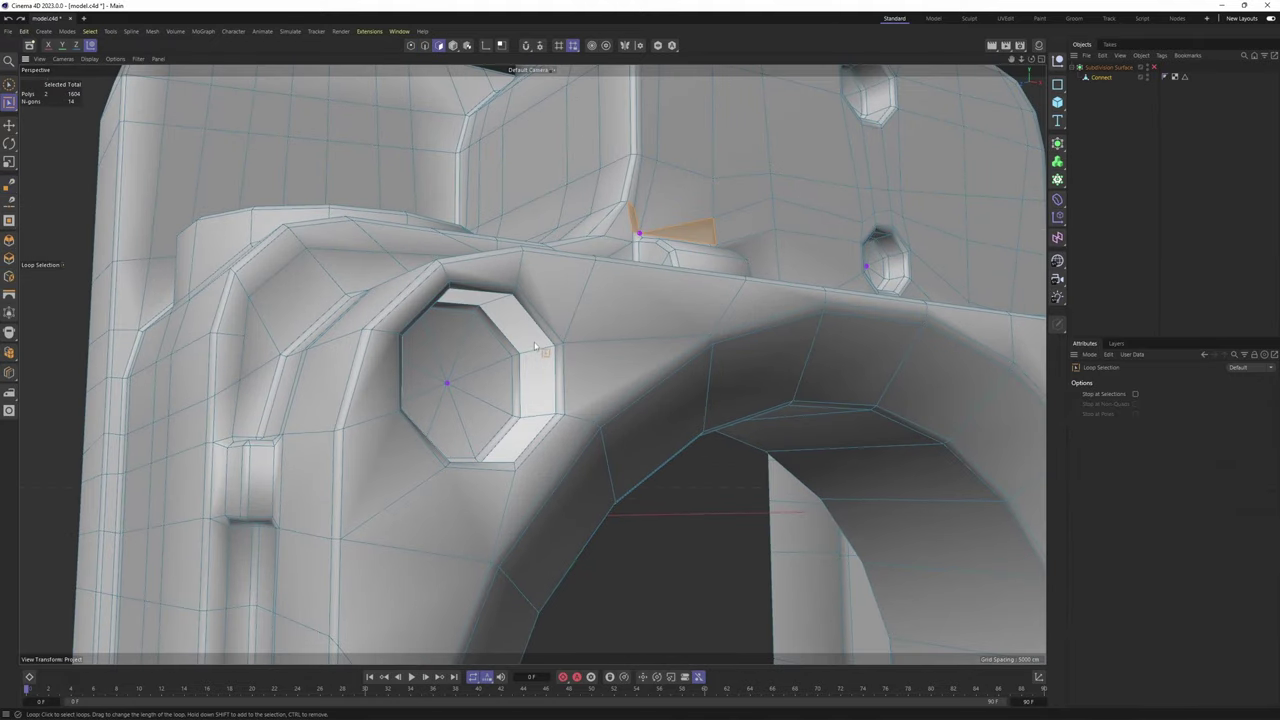
click(526, 354)
alt+right_drag(508, 351, 519, 360)
shift+click(519, 361)
alt+drag(552, 372, 559, 392)
key(t)
alt+right_drag(559, 392, 450, 480)
middle_click(660, 420)
middle_click(714, 480)
alt+middle_drag(450, 480, 624, 323)
alt+right_drag(624, 323, 723, 297)
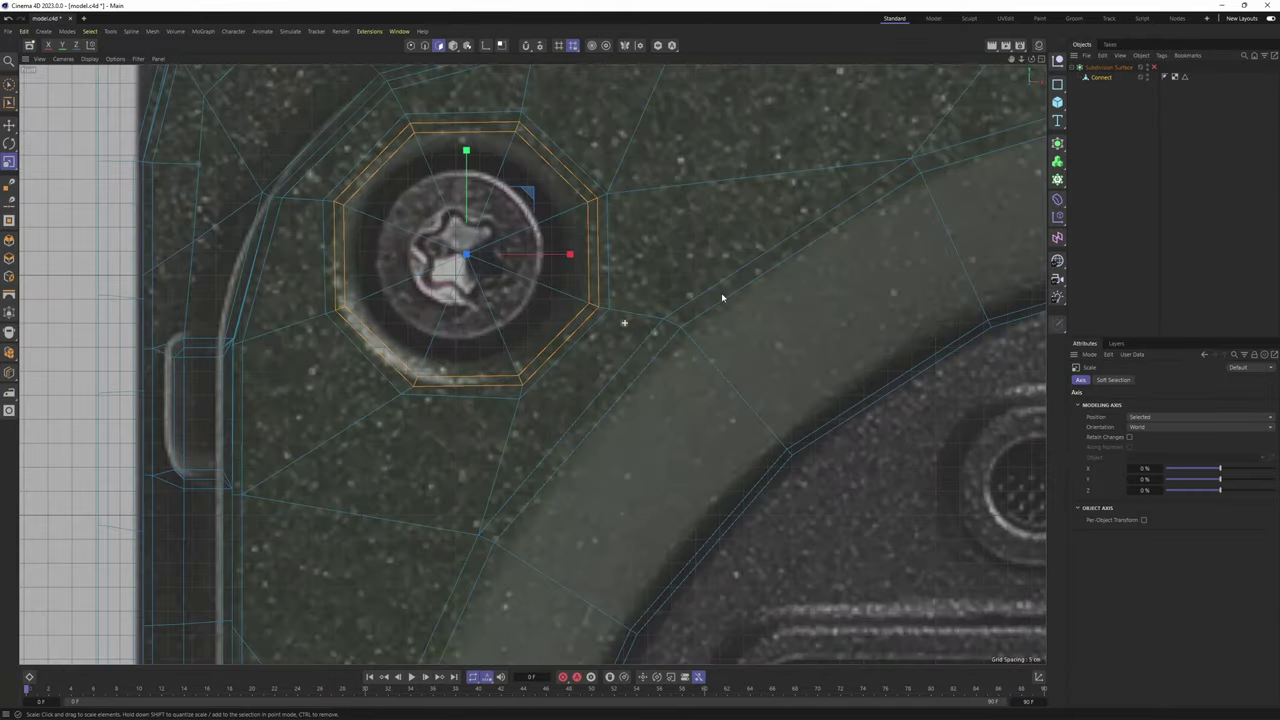
middle_click(720, 297)
middle_click(383, 263)
alt+right_drag(383, 263, 543, 263)
alt+drag(543, 263, 769, 386)
drag(846, 370, 779, 388)
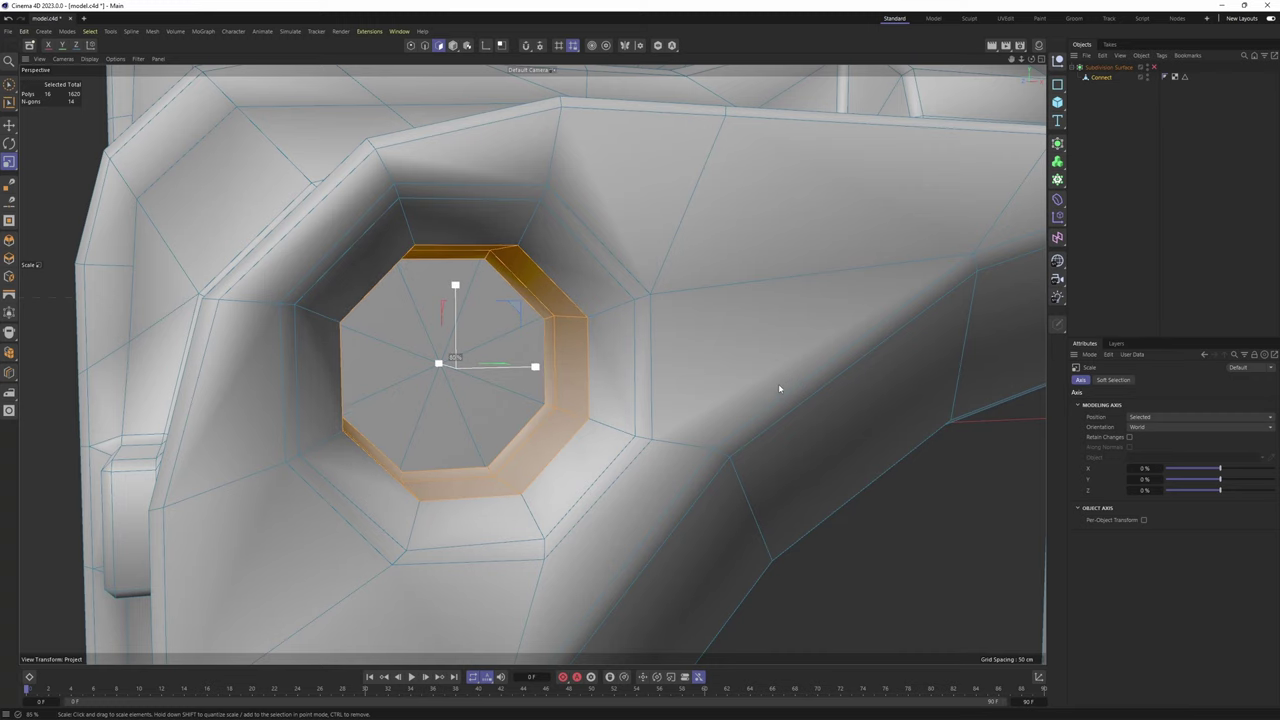
key(ctrl+z)
mouse_move(856, 370)
mouse_down()
mouse_move(792, 392)
mouse_move(836, 382)
mouse_up()
key(ctrl+z)
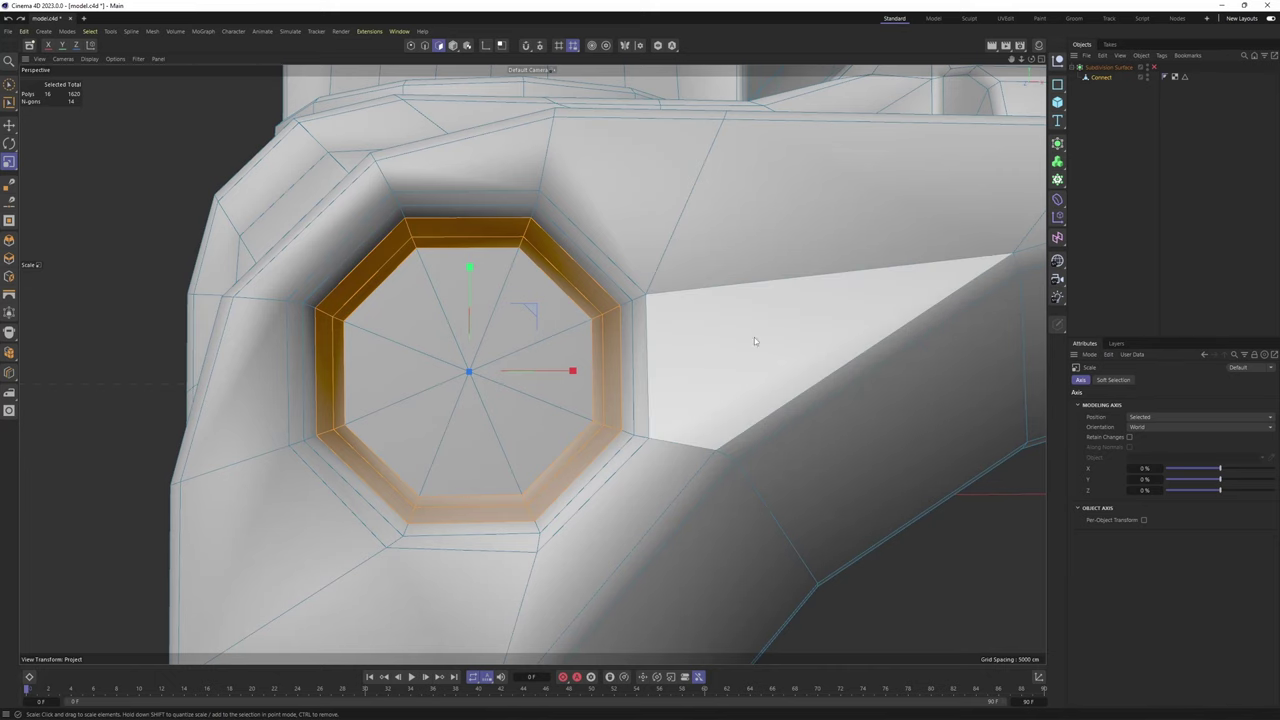
alt+drag(745, 331, 762, 348)
key(ctrl+z)
drag(838, 405, 799, 394)
mouse_move(700, 385)
alt+mouse_down()
mouse_move(686, 406)
mouse_move(703, 409)
alt+mouse_up()
key(ctrl+z)
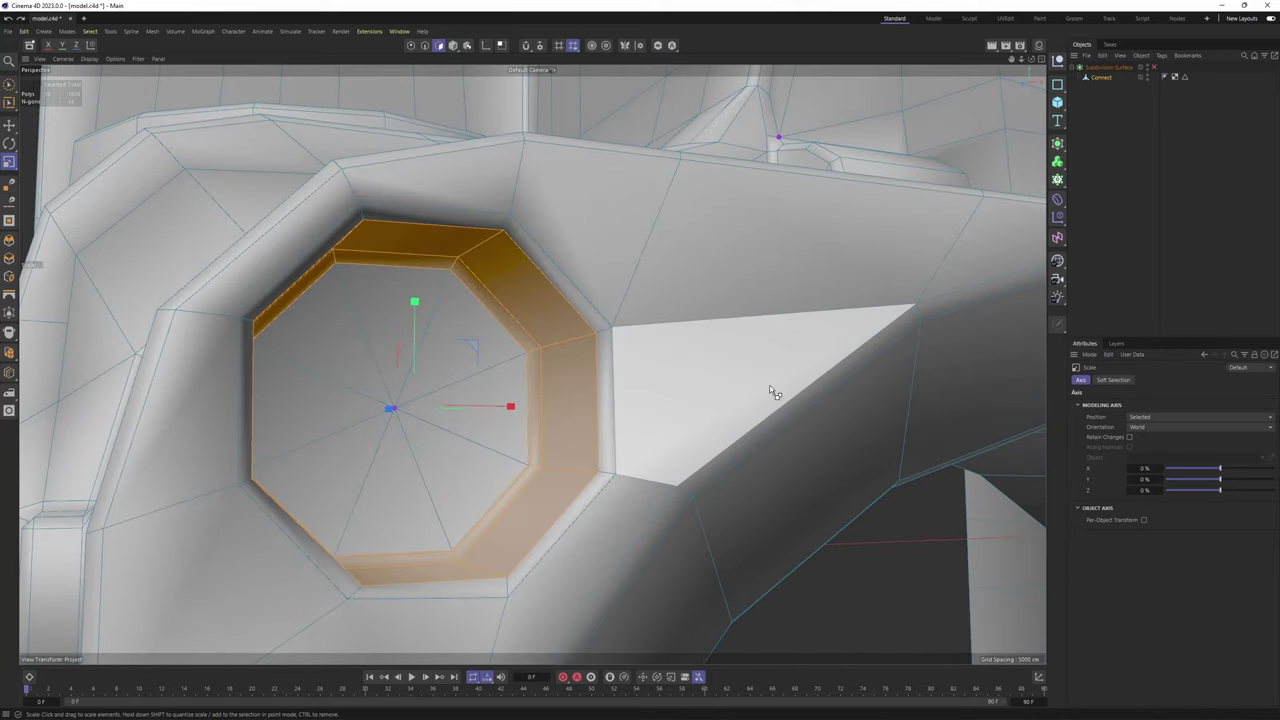
Scale the screw recess's selected wall rings slightly inward and cut a support loop into its rim band at about 74%
drag(802, 393, 510, 300)
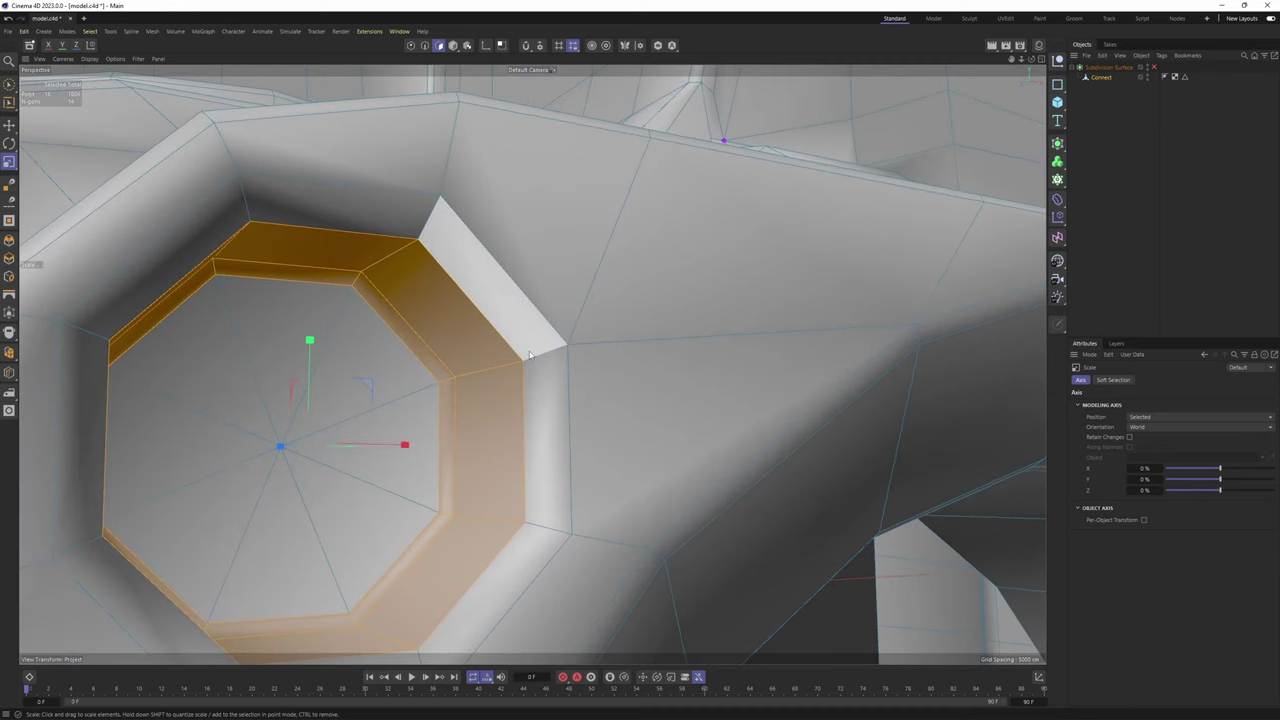
key(k)
key(l)
click(520, 366)
click(557, 350)
key(q)
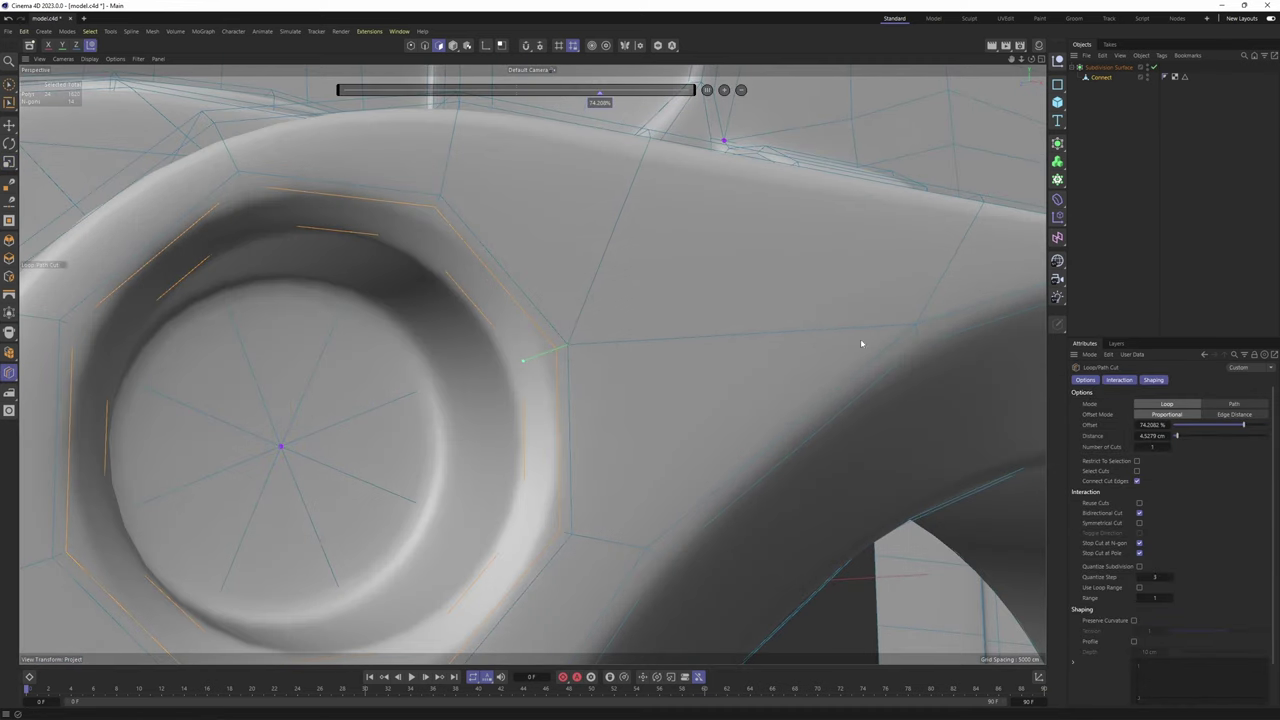
scroll(700, 262, down, 5)
click(1272, 179)
alt+drag(814, 337, 762, 354)
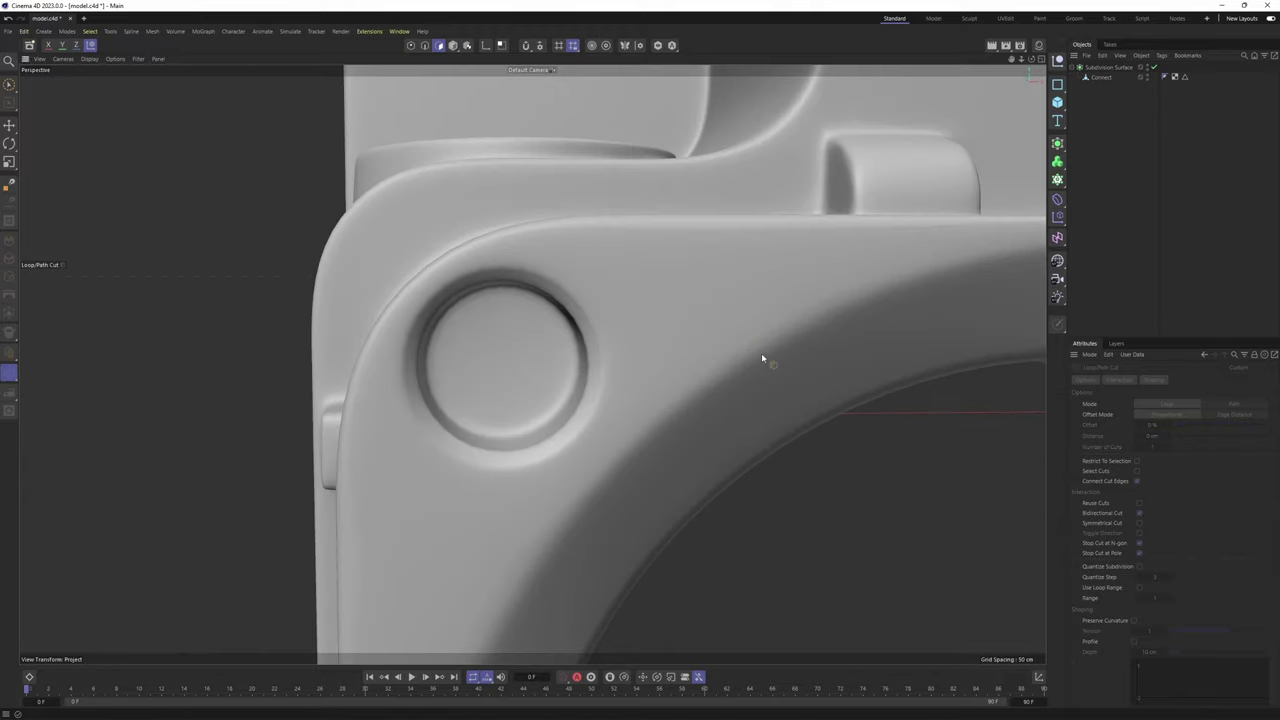
key(ctrl+z)
key(q)
Loop-select both polygon rings of the inner wall in the front frame's other upper corner recess
alt+middle_drag(760, 360, 529, 363)
scroll(703, 391, up, 4)
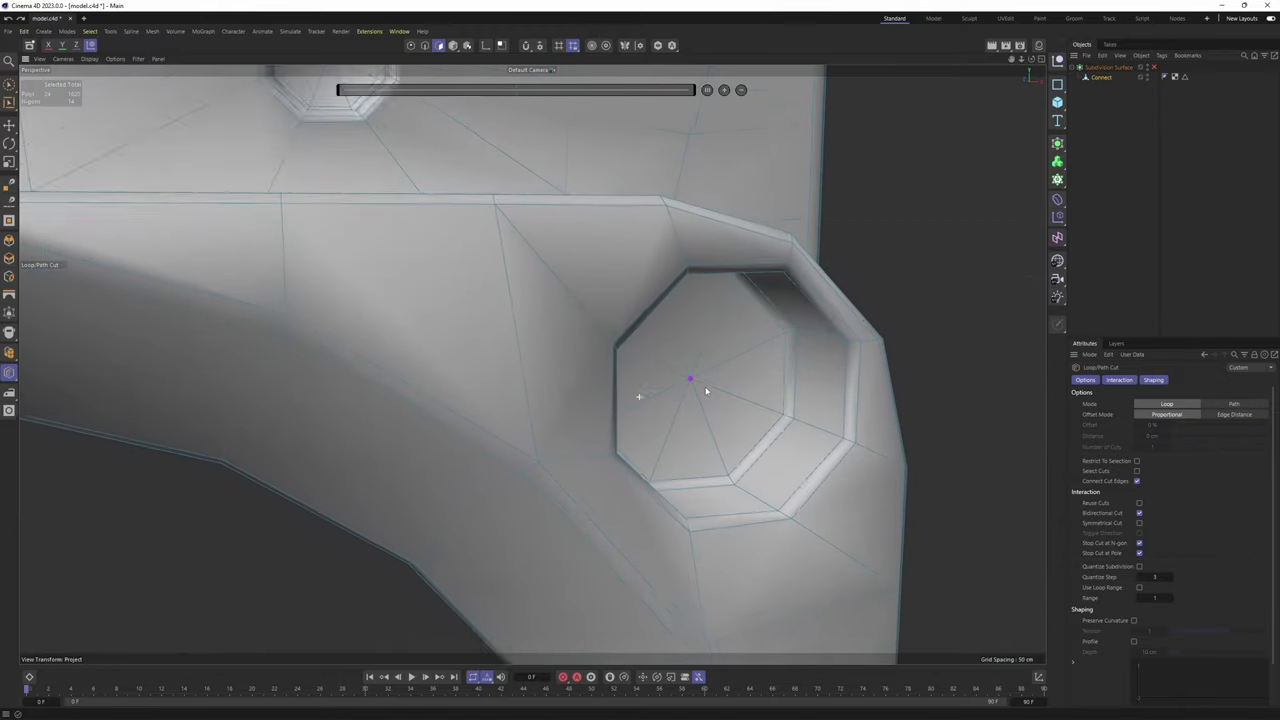
alt+middle_drag(703, 391, 590, 422)
key(e)
click(644, 438)
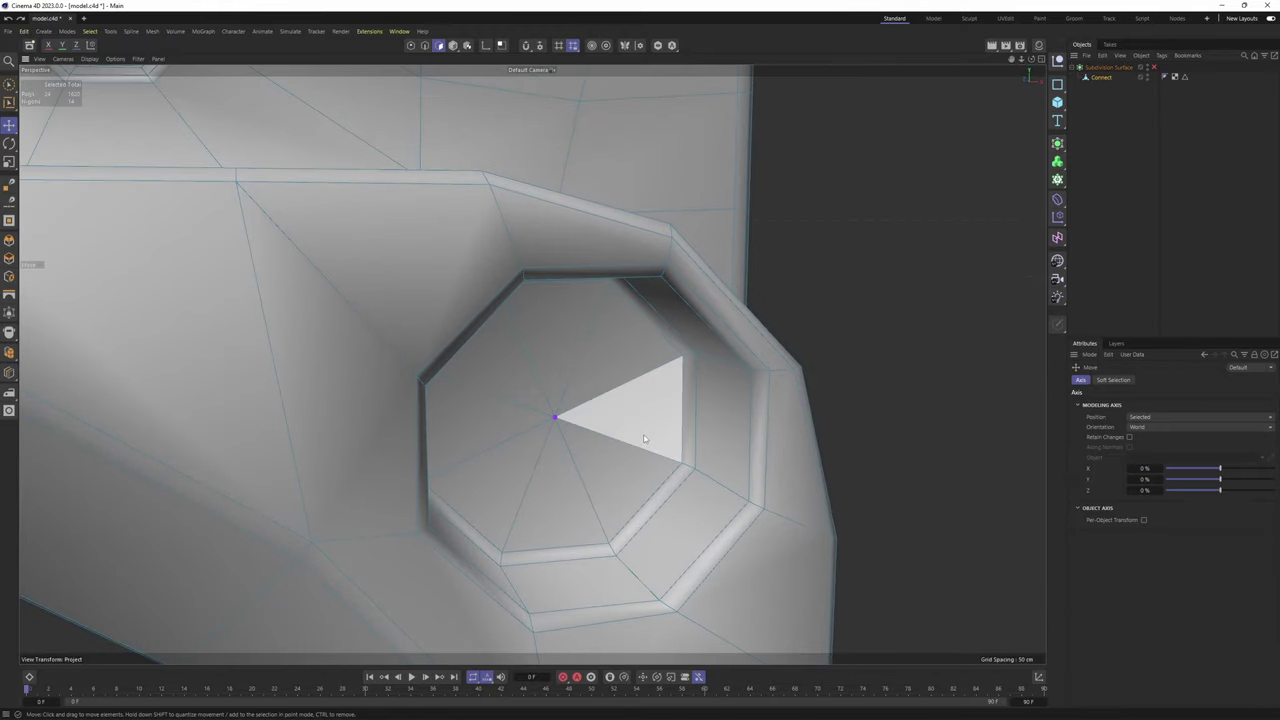
alt+drag(654, 432, 629, 404)
scroll(646, 411, up, 1)
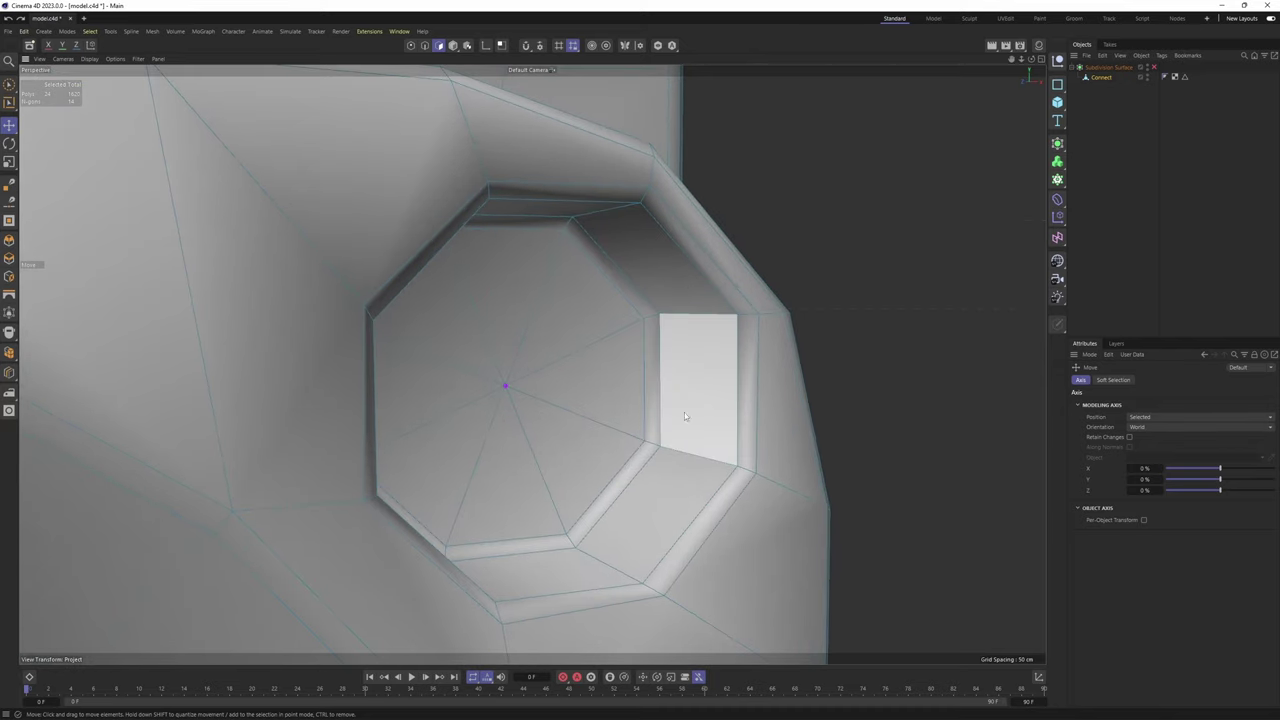
key(u)
key(l)
click(729, 326)
mouse_move(671, 324)
alt+mouse_down()
mouse_move(653, 316)
mouse_move(681, 345)
alt+mouse_up()
shift+click(652, 323)
key(t)
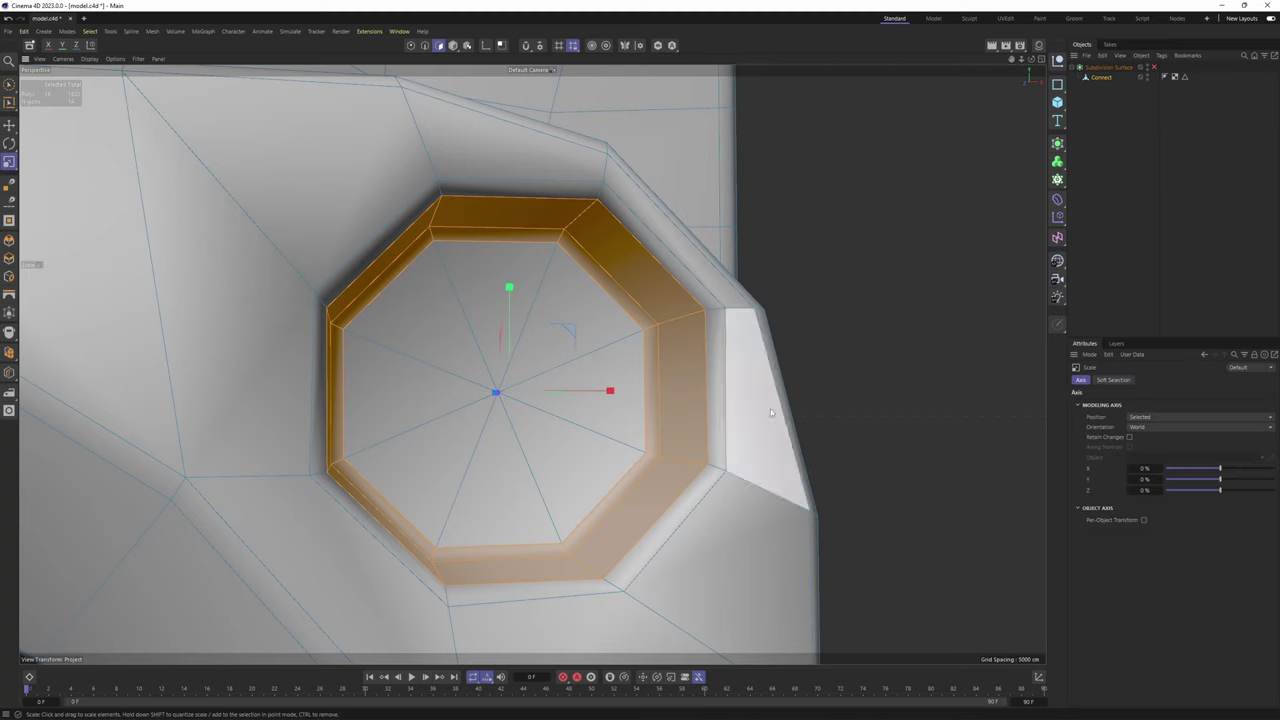
Scale this recess's selected wall rings slightly inward and cut a support loop into its rim band at about 70%
drag(894, 447, 855, 452)
alt+drag(770, 420, 689, 396)
key(k)
key(l)
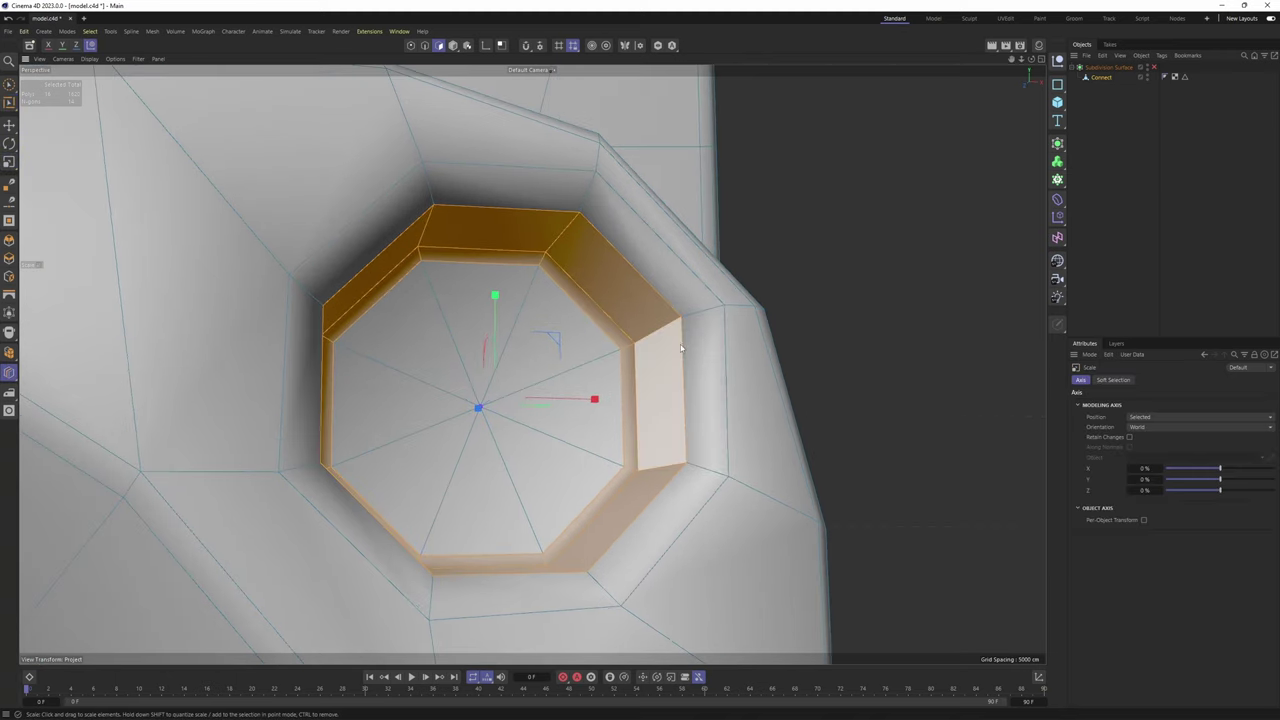
key(ctrl+z)
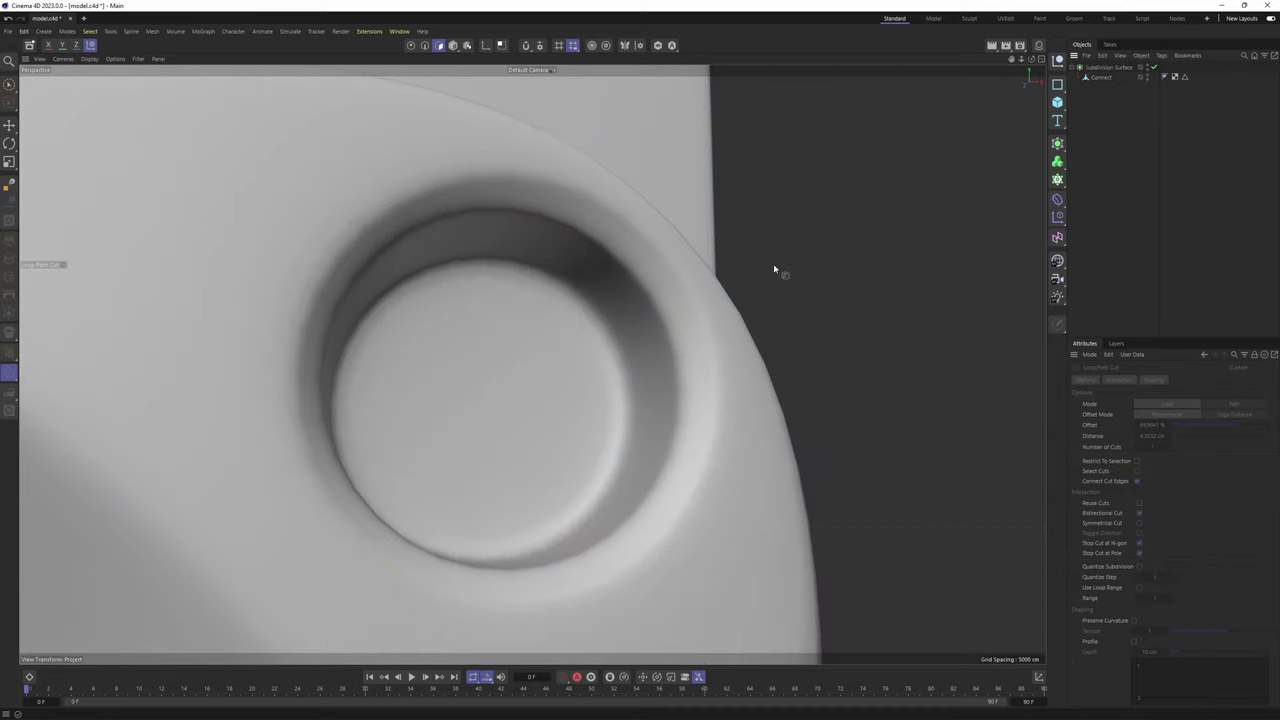
Loop-select both inner wall rings of the lower corner recess directly below and scale them slightly inward
alt+drag(774, 266, 709, 390)
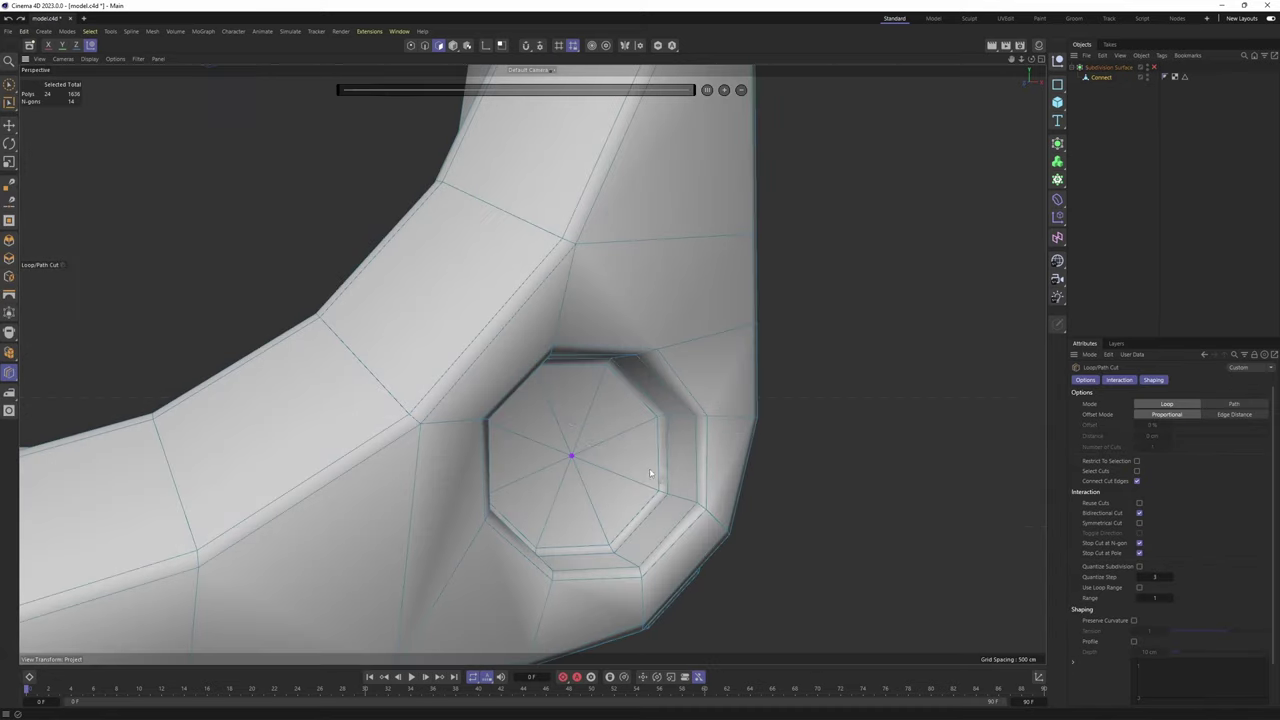
scroll(650, 470, up, 2)
key(u)
key(l)
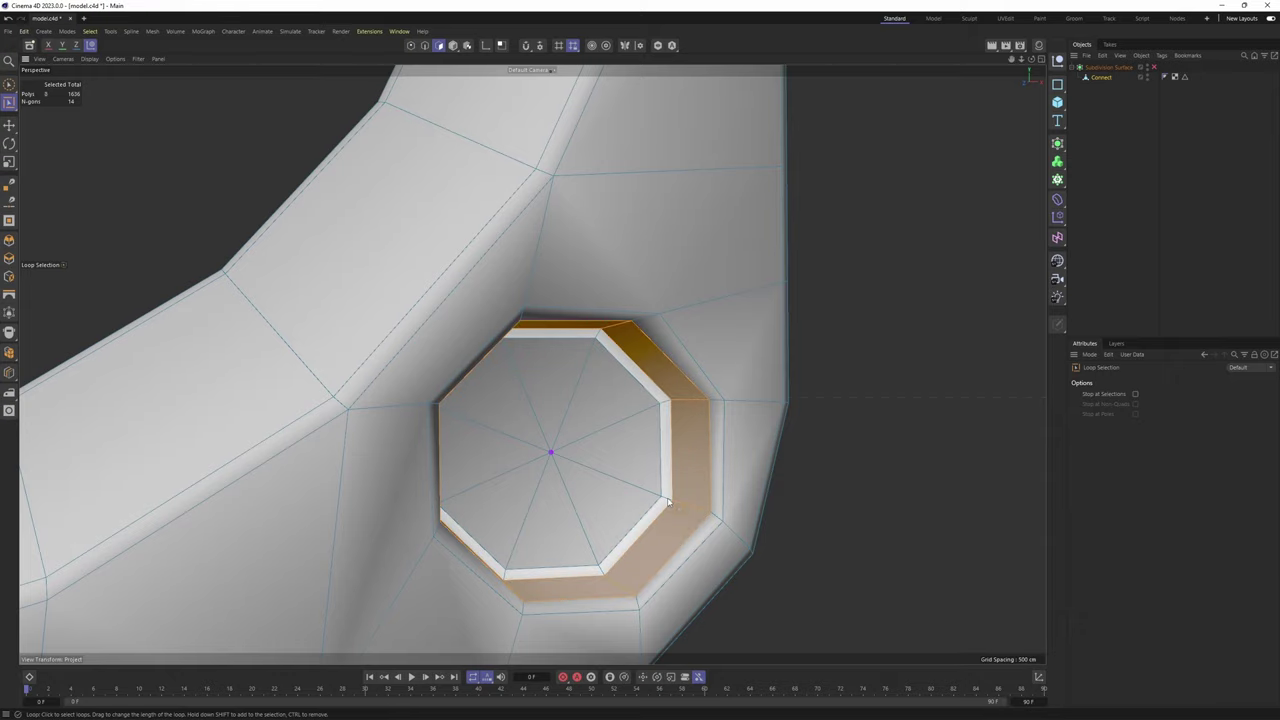
shift+click(668, 502)
scroll(704, 494, up, 3)
key(t)
drag(922, 538, 852, 537)
scroll(685, 500, up, 2)
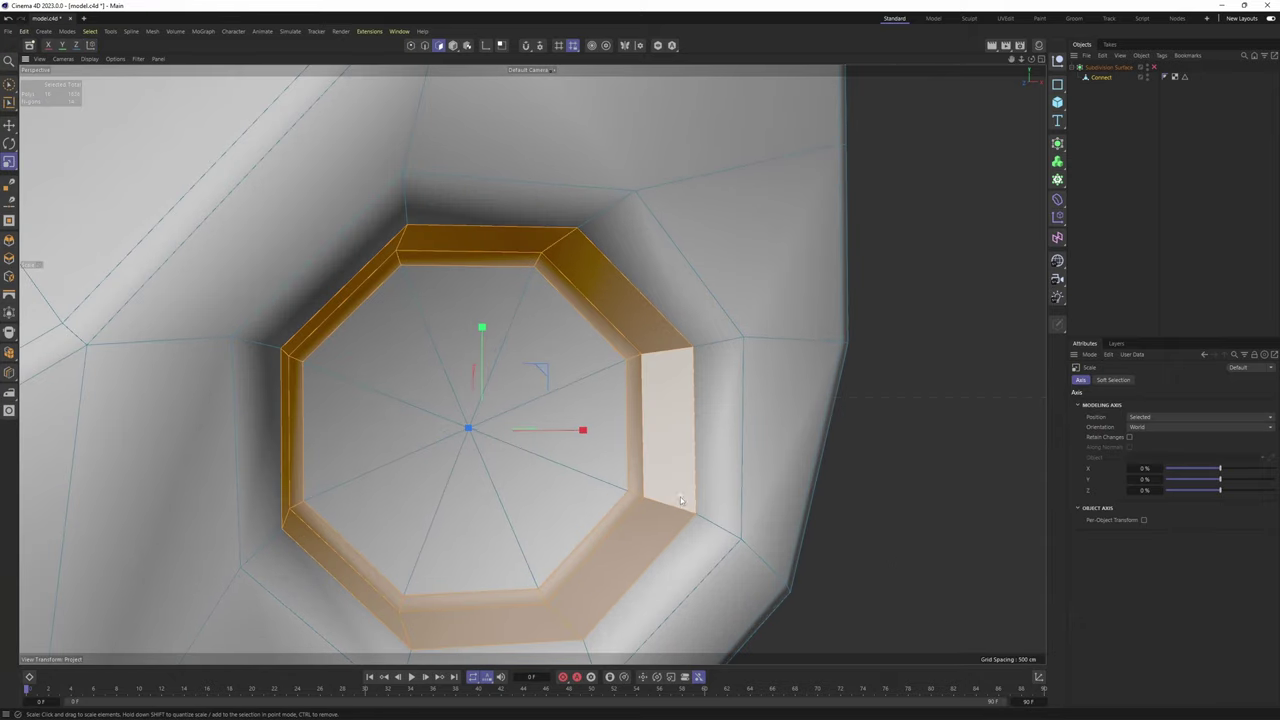
Cut a support loop into the rim band around that lower corner recess
key(k)
key(l)
click(728, 532)
scroll(757, 511, down, 5)
Loop-select both inner wall rings of the remaining lower corner recess, on the small tab's side, and scale them slightly inward
alt+middle_drag(400, 430, 845, 426)
scroll(610, 400, up, 3)
key(e)
scroll(700, 398, up, 2)
key(u)
key(l)
click(714, 419)
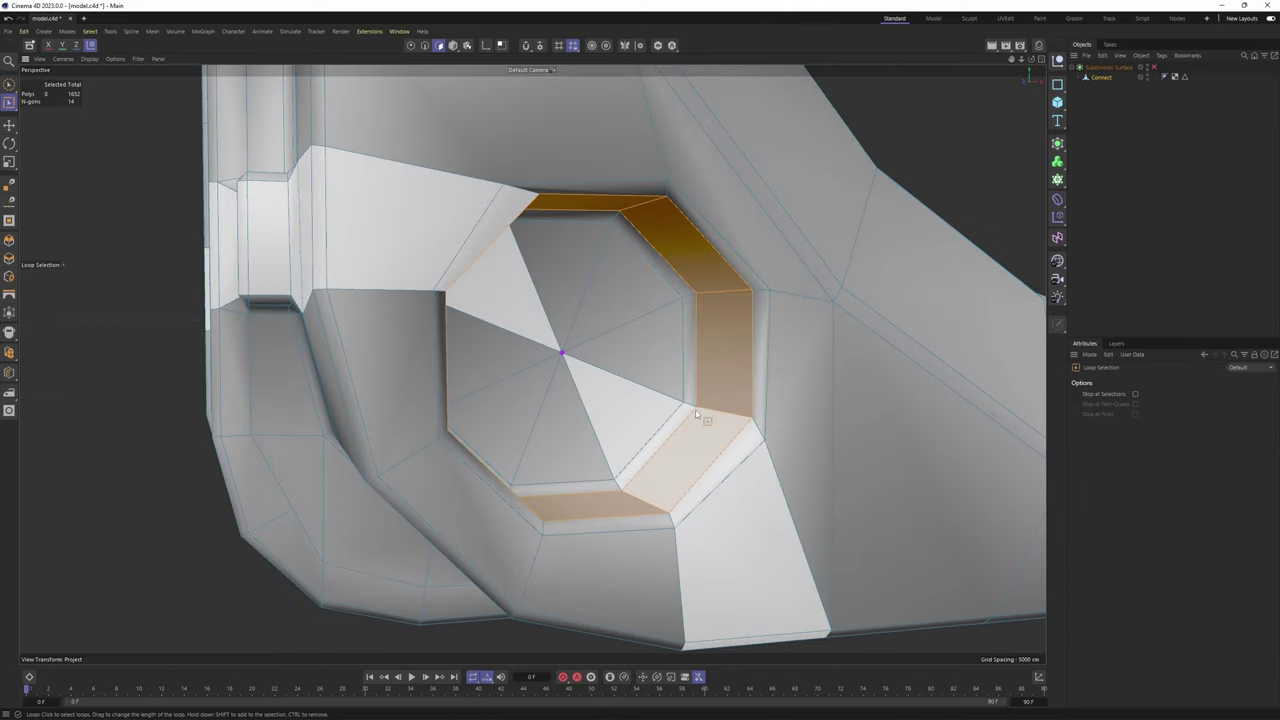
shift+click(687, 412)
key(t)
drag(925, 494, 881, 494)
Cut a support loop into the remaining recess's rim band and check the corner with smoothing on and off
key(d)
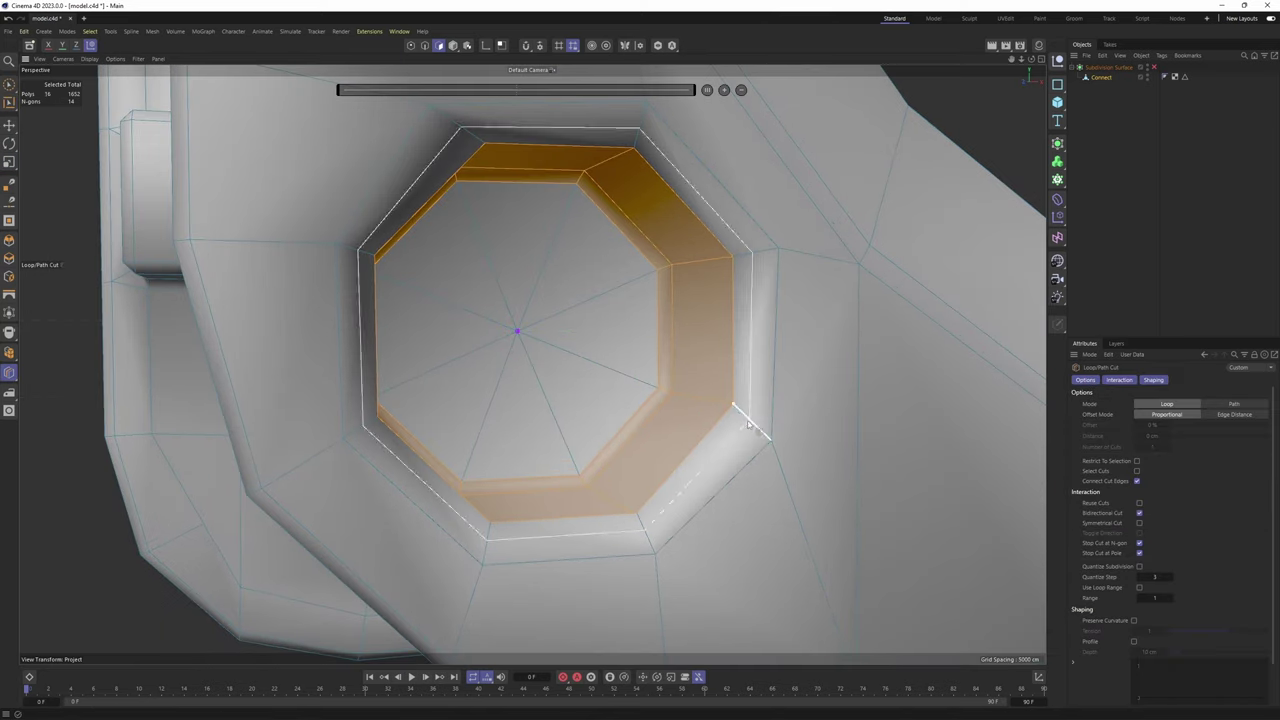
key(q)
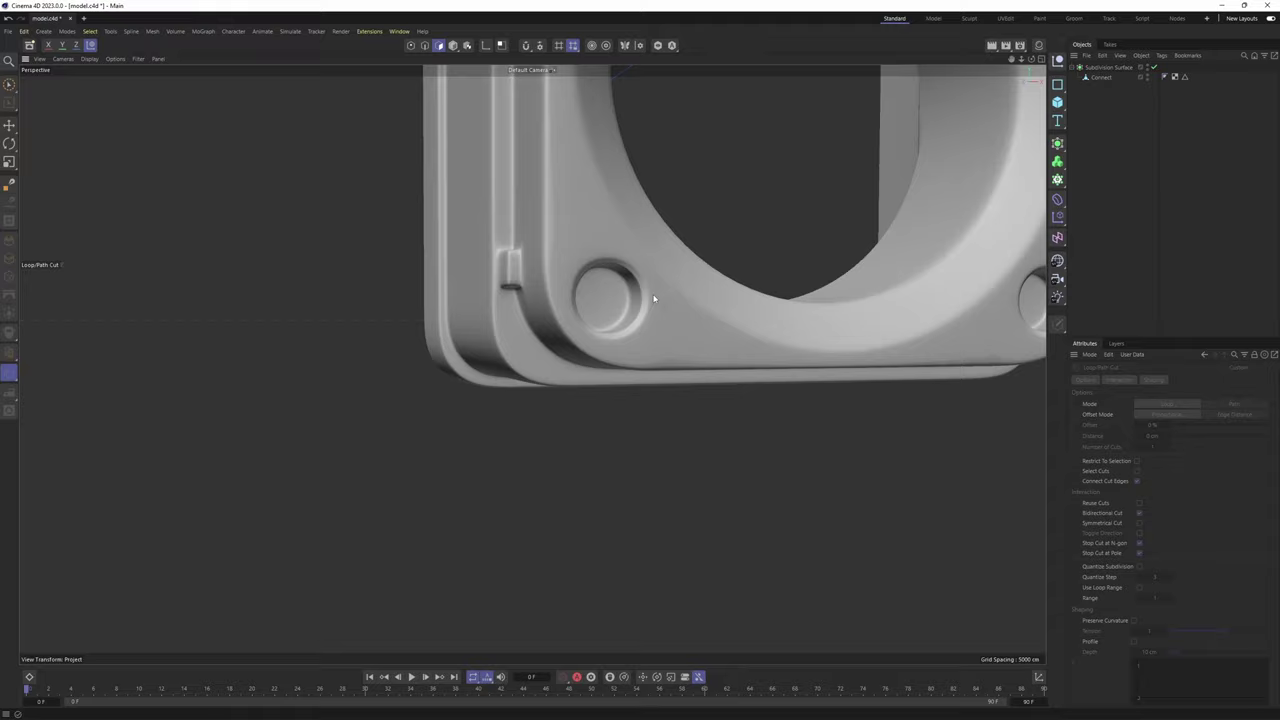
alt+drag(654, 298, 577, 323)
scroll(717, 311, up, 3)
key(q)
scroll(738, 304, up, 1)
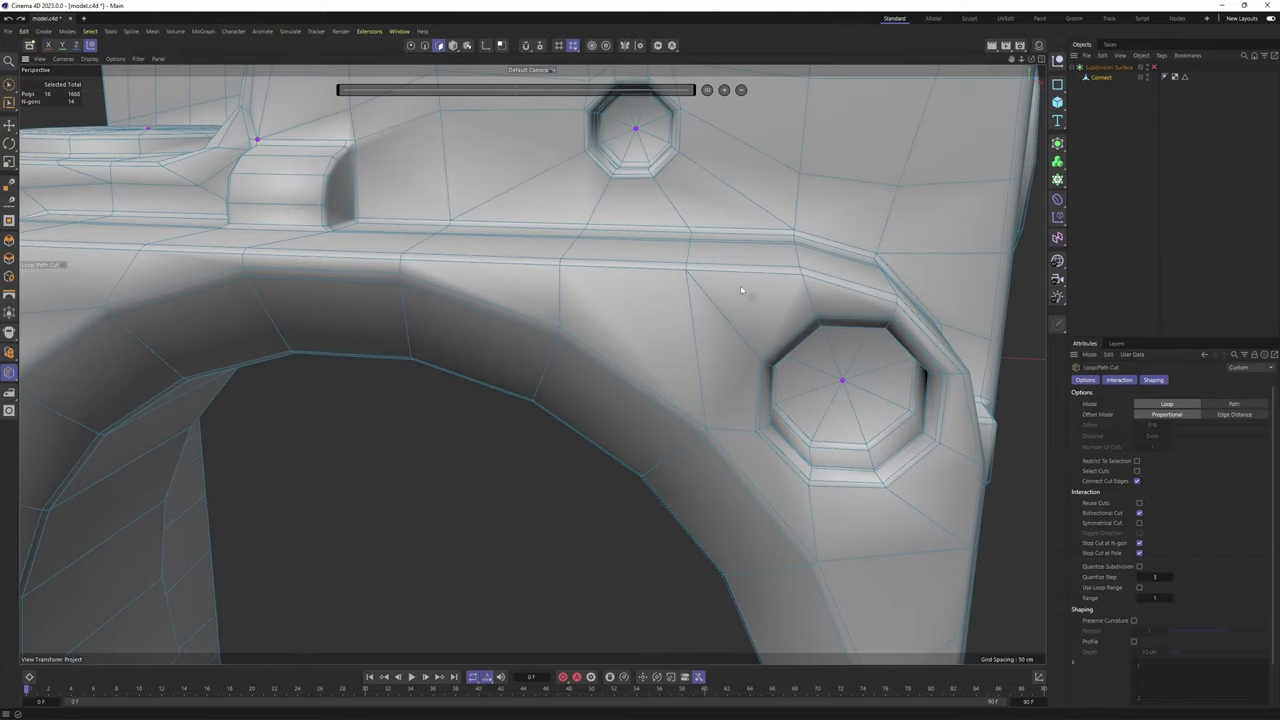
Loop-select the edge loop running around the outer border of the frame's front face
alt+drag(751, 291, 617, 343)
scroll(619, 342, up, 1)
key(Return)
key(Return)
key(e)
key(u)
key(l)
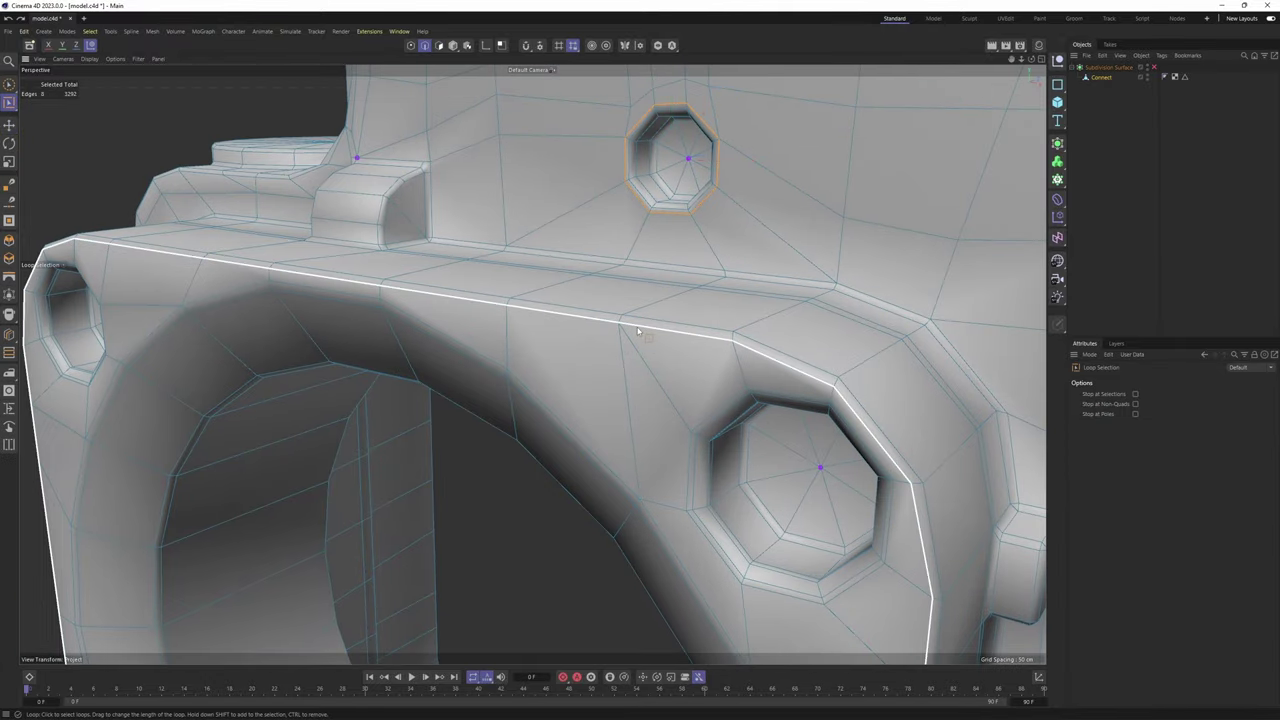
click(638, 330)
Try to clone the selected border loop onto the frame's front face with Edge Slide at an offset of about 1.1 cm
scroll(640, 330, down, 2)
alt+drag(740, 322, 677, 326)
scroll(646, 326, up, 2)
key(m)
key(o)
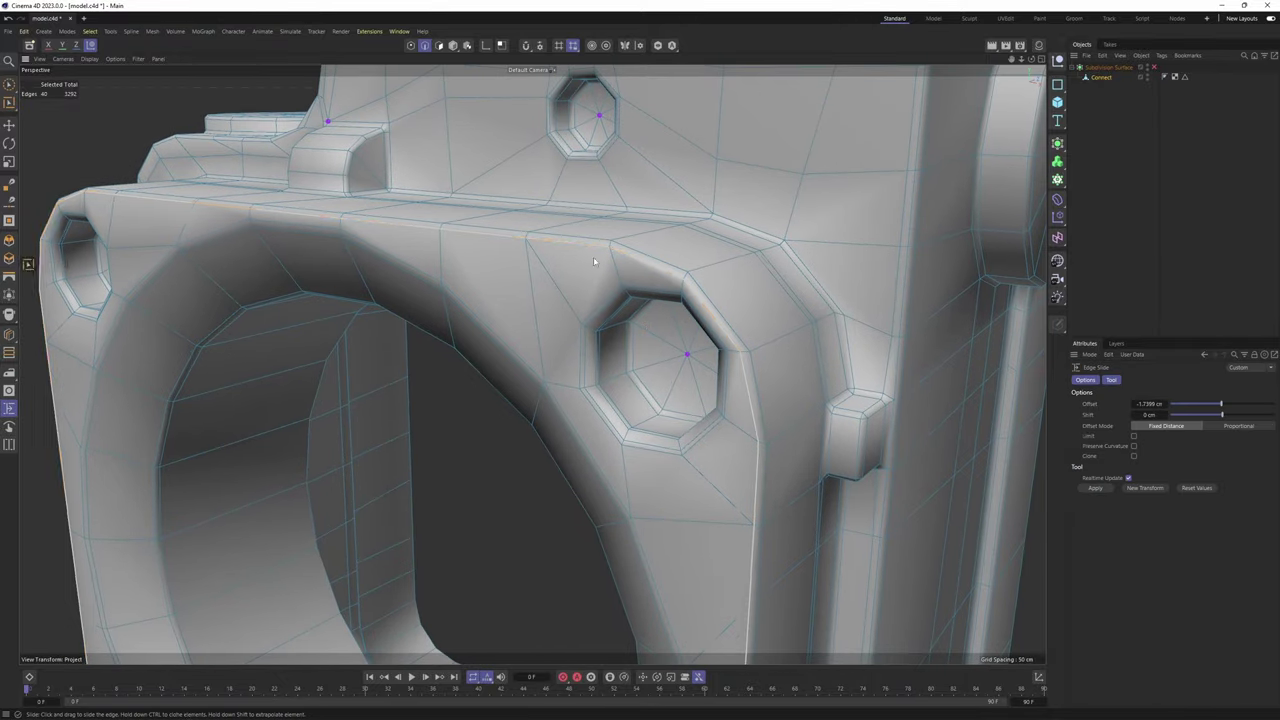
scroll(590, 244, up, 5)
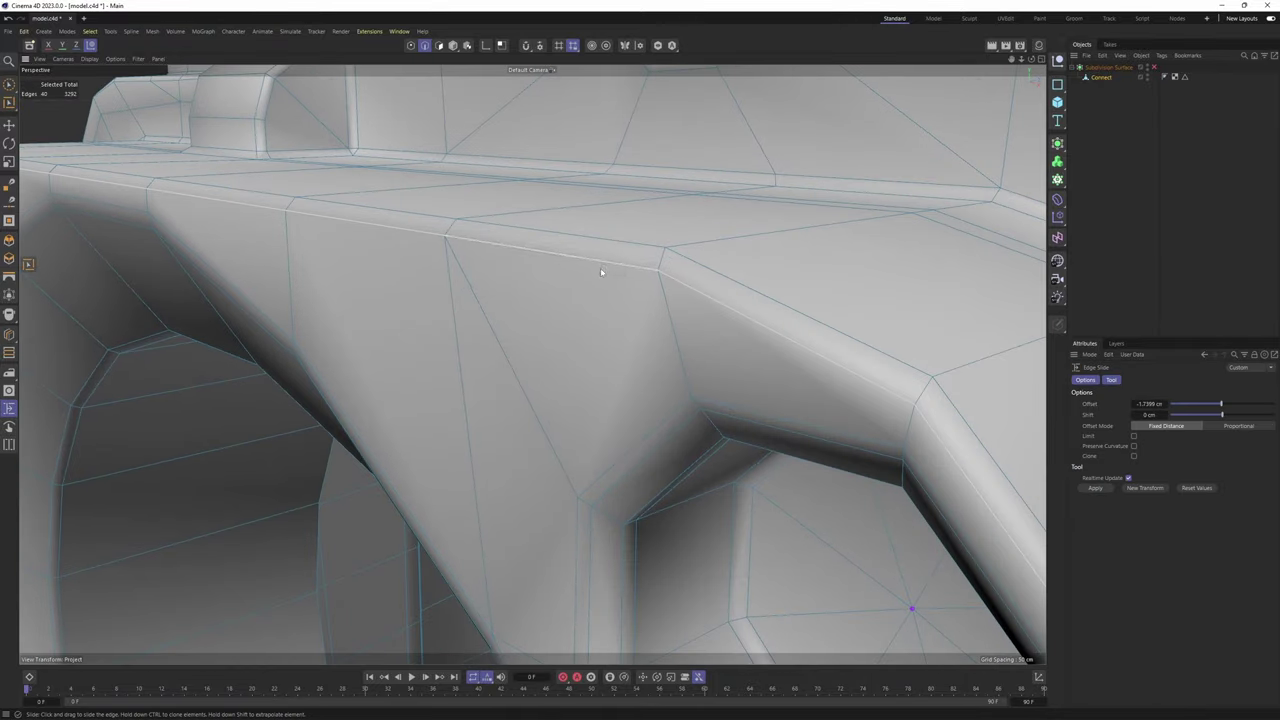
ctrl+drag(614, 265, 616, 276)
alt+middle_drag(616, 276, 625, 283)
alt+drag(625, 283, 609, 269)
key(ctrl+z)
alt+middle_drag(609, 269, 637, 331)
alt+drag(637, 331, 627, 334)
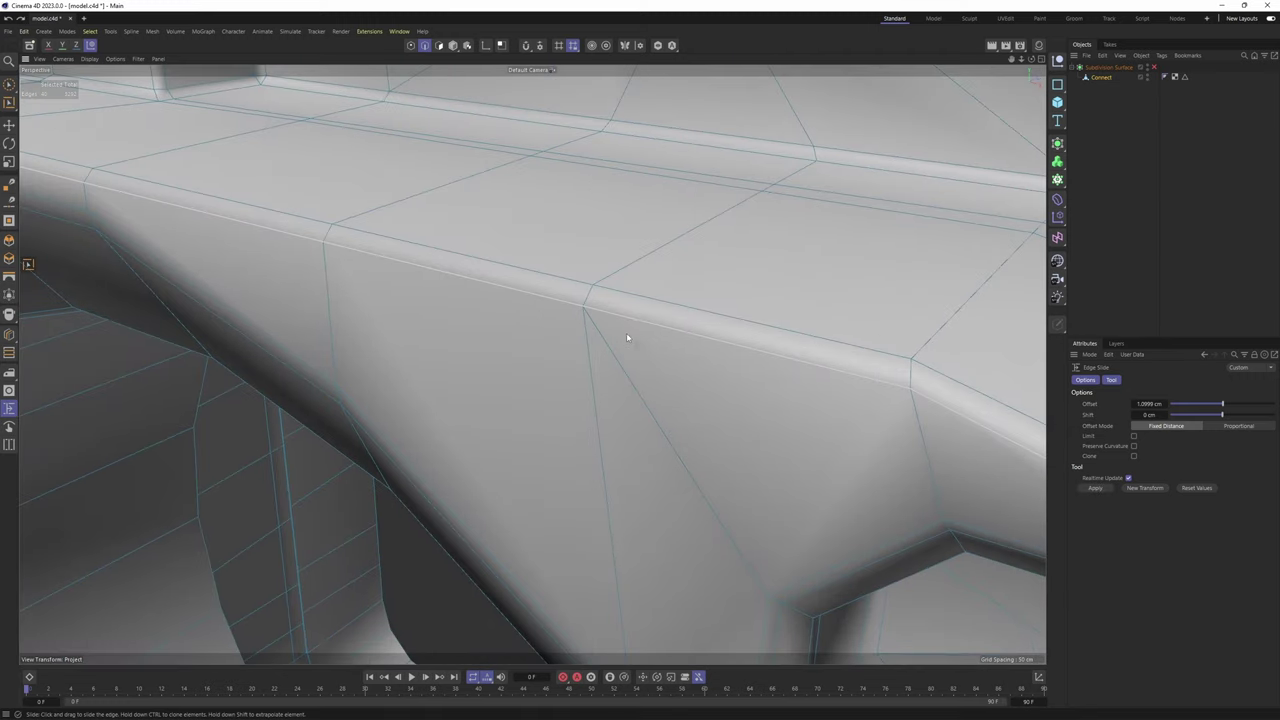
Examine the smoothed frame border and the point where several edges meet beside the upper corner recess
key(Return)
key(Return)
key(e)
key(q)
scroll(650, 330, down, 4)
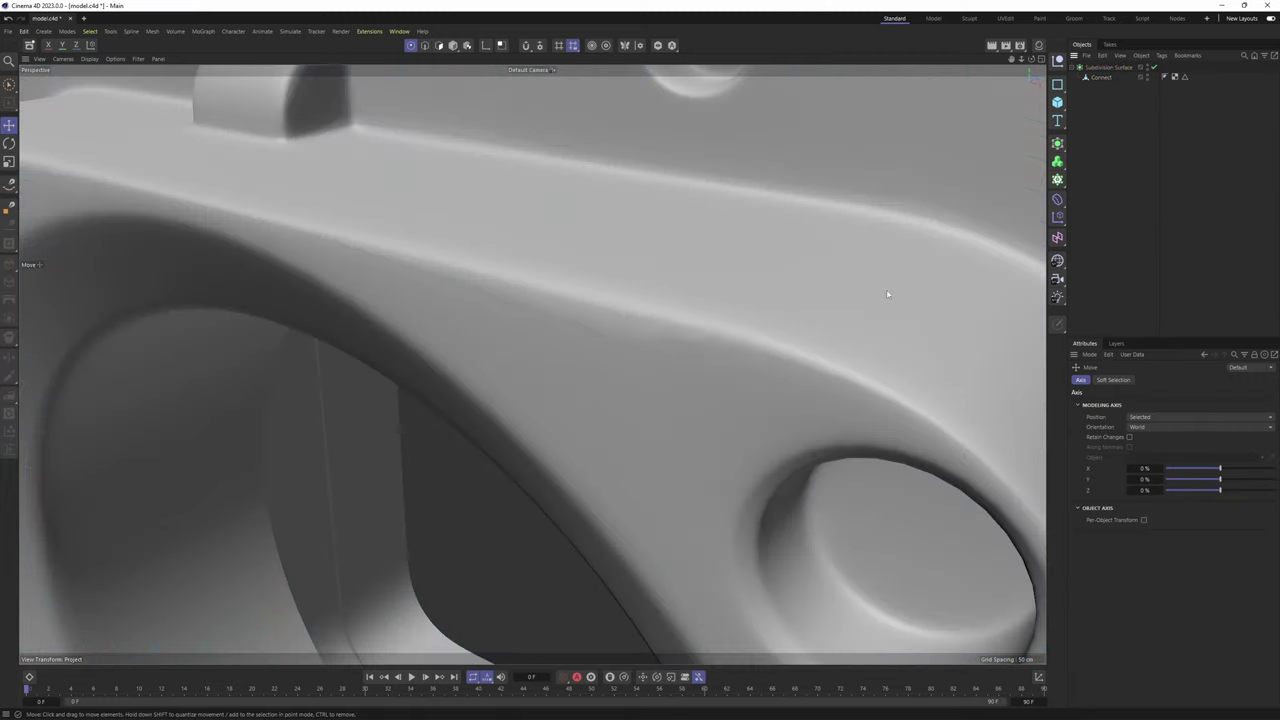
alt+drag(886, 289, 596, 308)
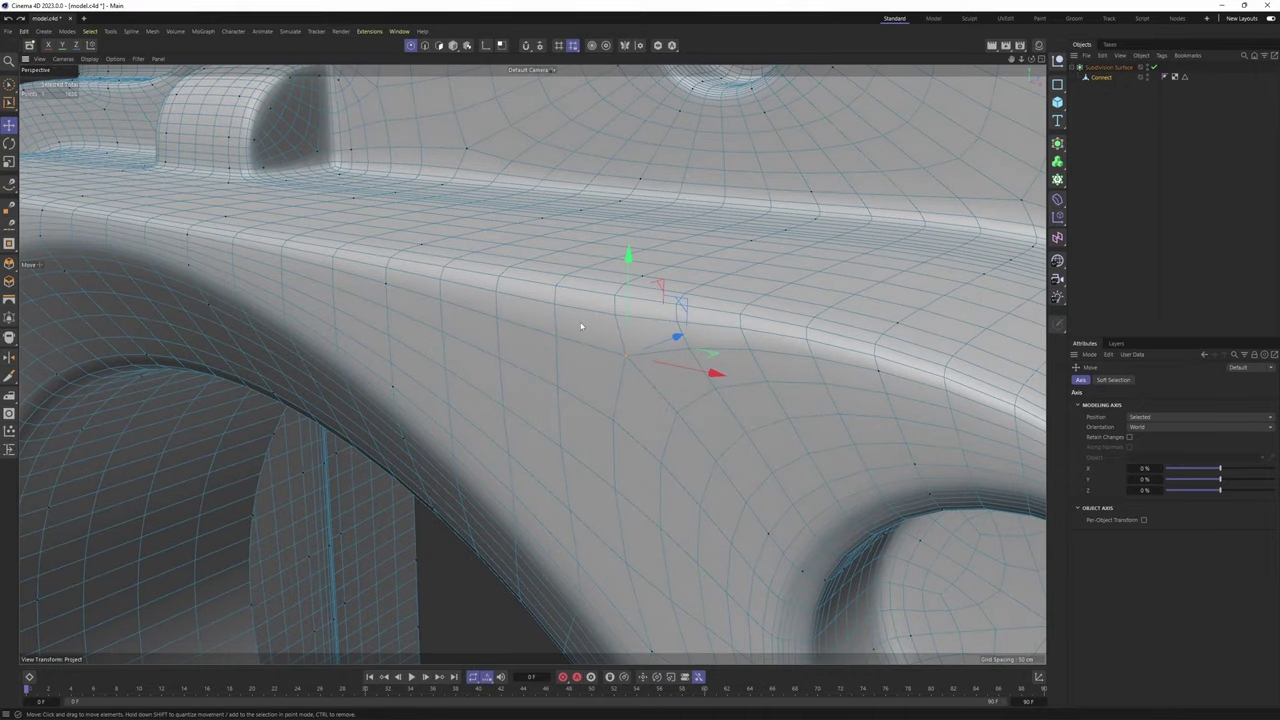
alt+drag(628, 364, 637, 340)
key(q)
scroll(655, 346, down, 3)
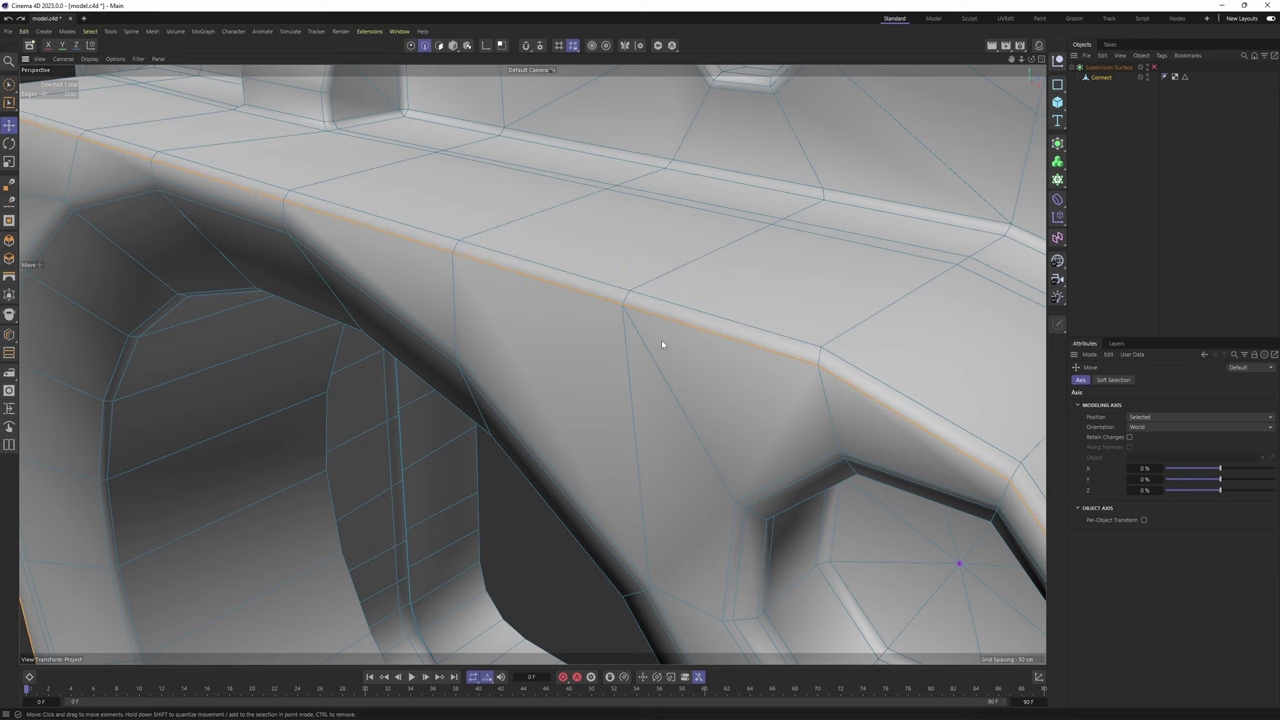
Try to clone the frame's border edge loop onto the front face with Edge Slide at an offset of about 1.69 cm
scroll(663, 345, down, 4)
key(m)
key(o)
alt+middle_drag(780, 361, 706, 328)
scroll(716, 326, up, 2)
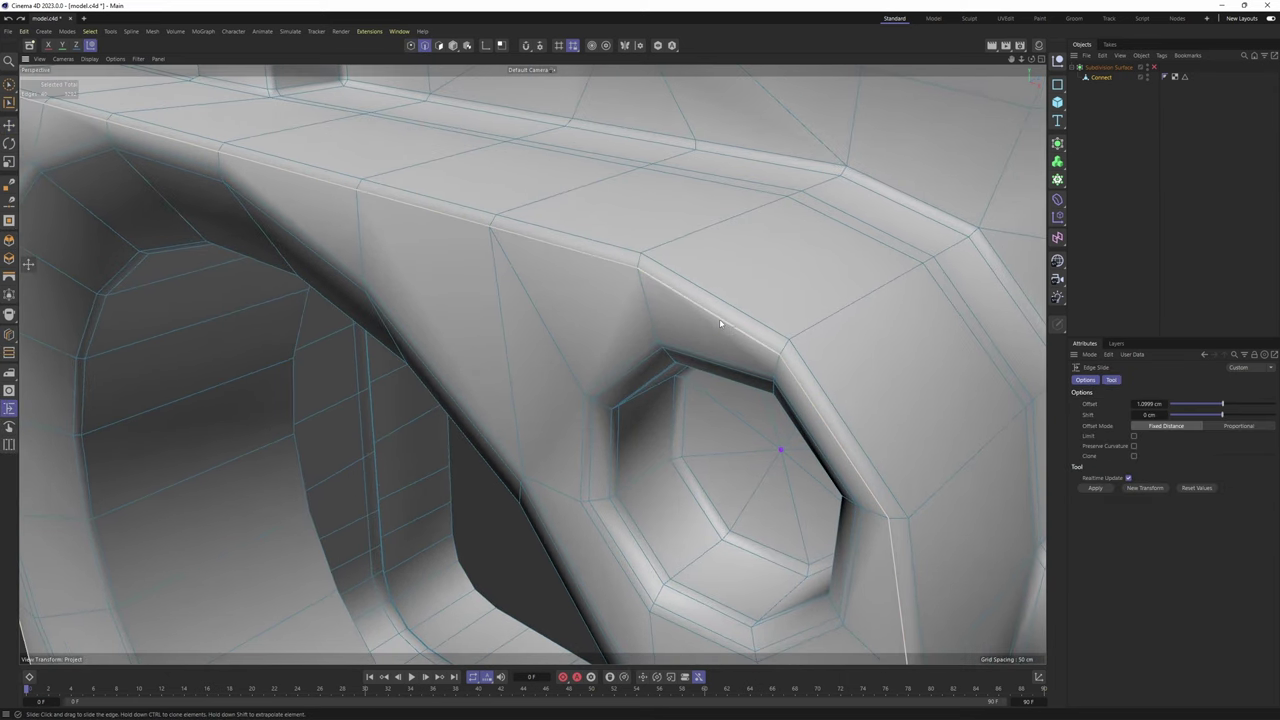
drag(720, 323, 723, 333)
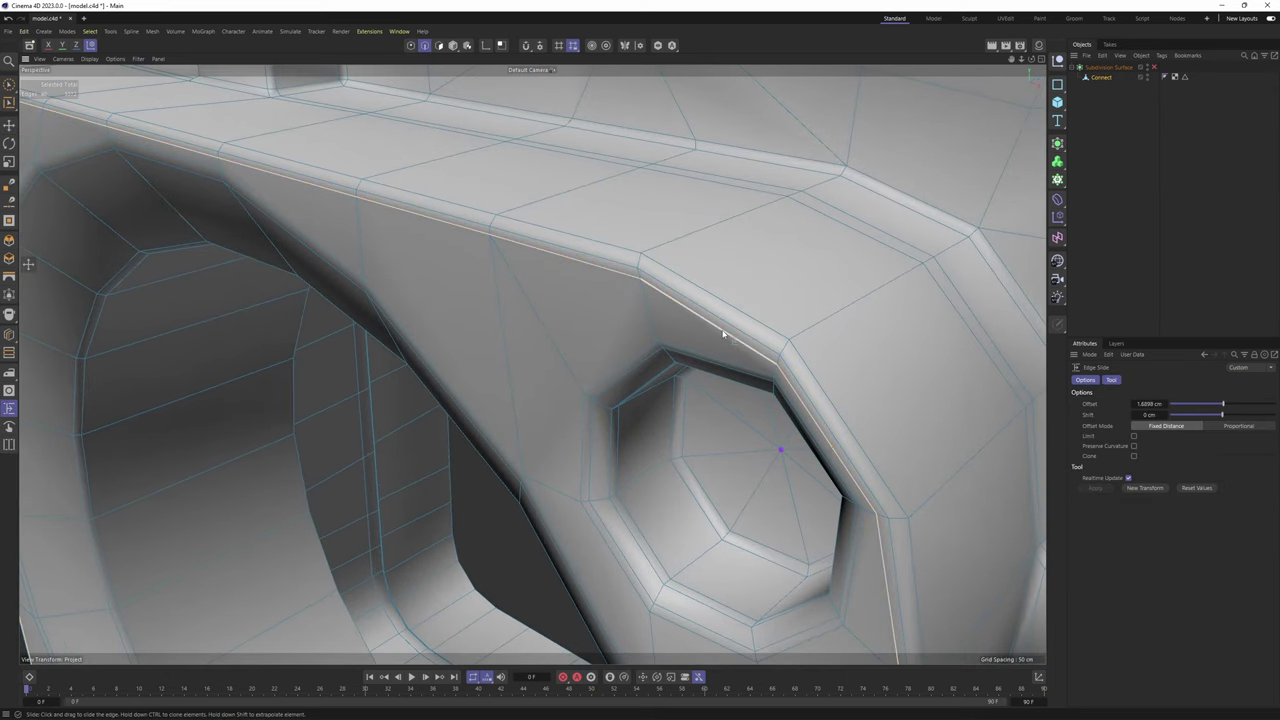
scroll(724, 333, down, 4)
key(e)
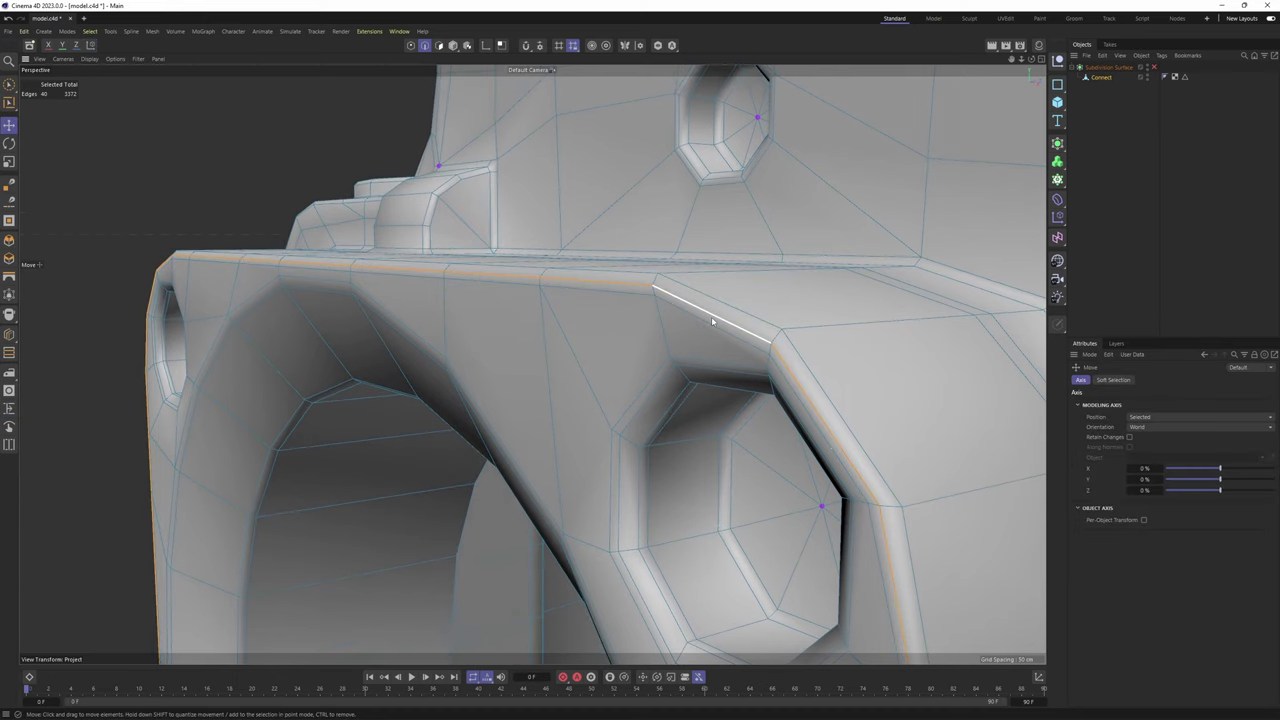
scroll(712, 320, up, 1)
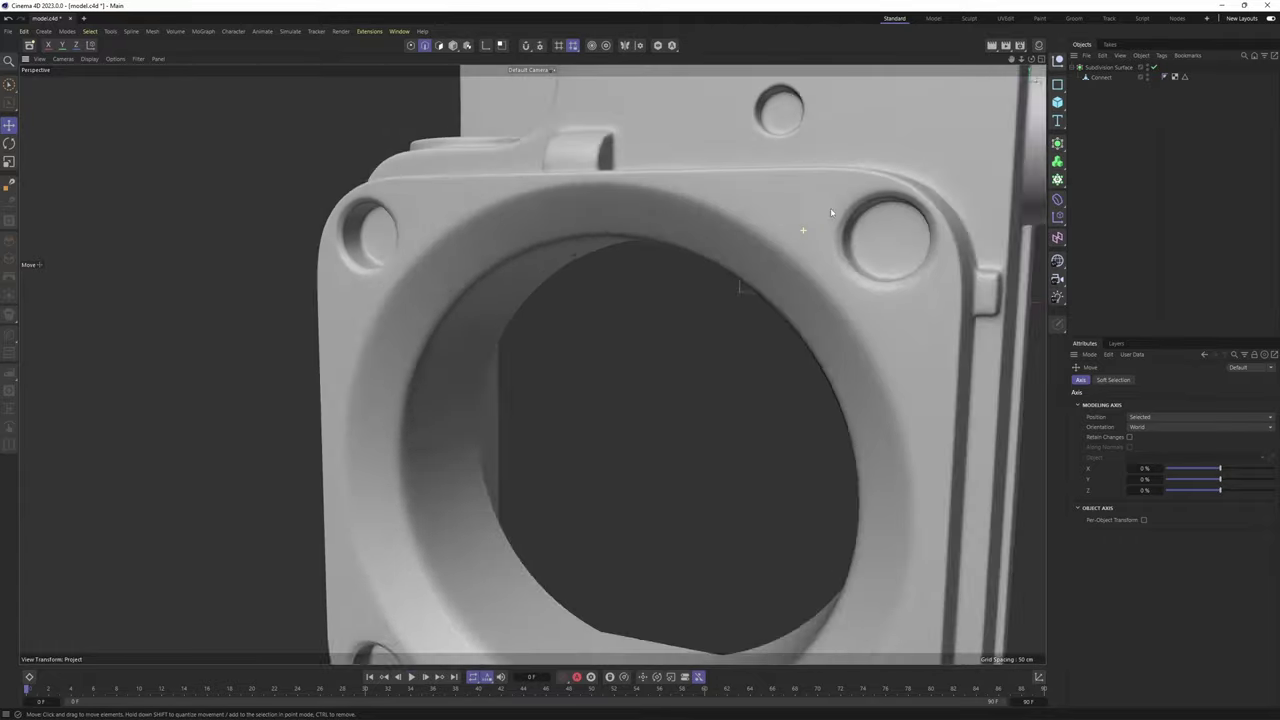
Undo the last cloned loop and redo the Edge Slide clone of the frame's border loop at about -1.48 cm
alt+drag(831, 212, 655, 298)
key(ctrl+z)
key(q)
scroll(712, 308, up, 3)
key(m)
key(o)
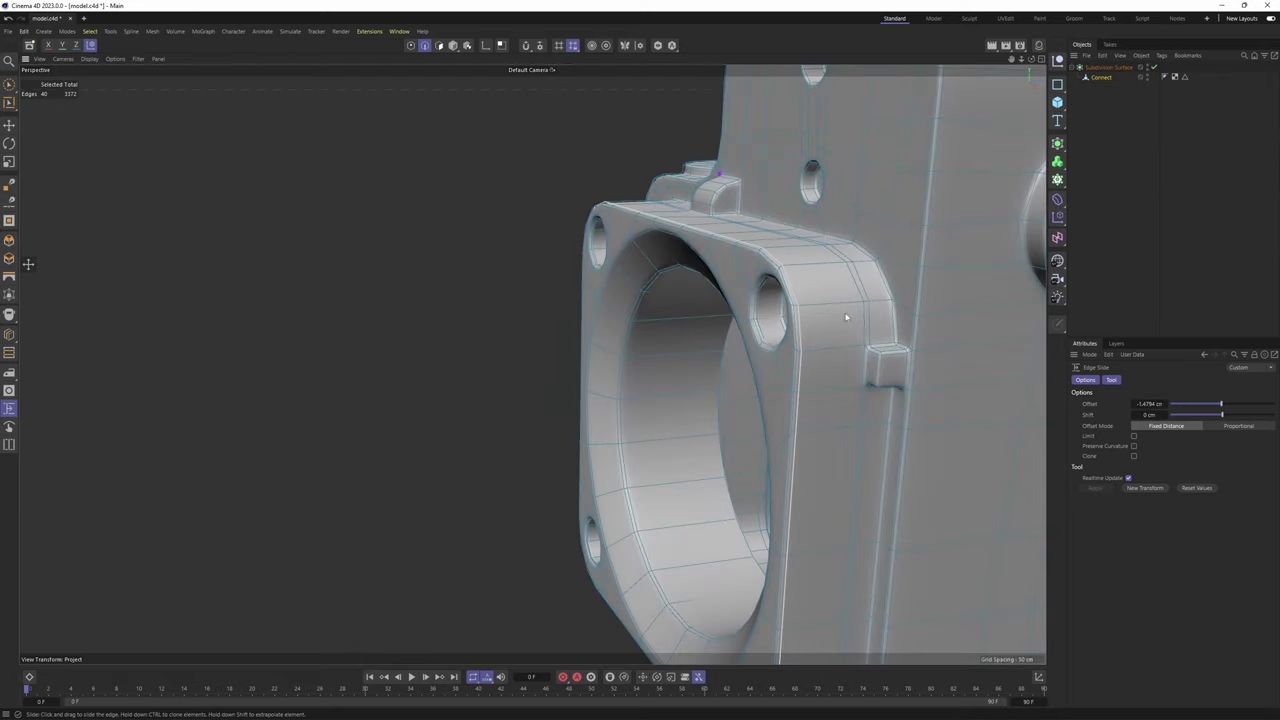
click(1168, 187)
Select all triangular cap polygons on top of the large dial
alt+drag(675, 310, 716, 344)
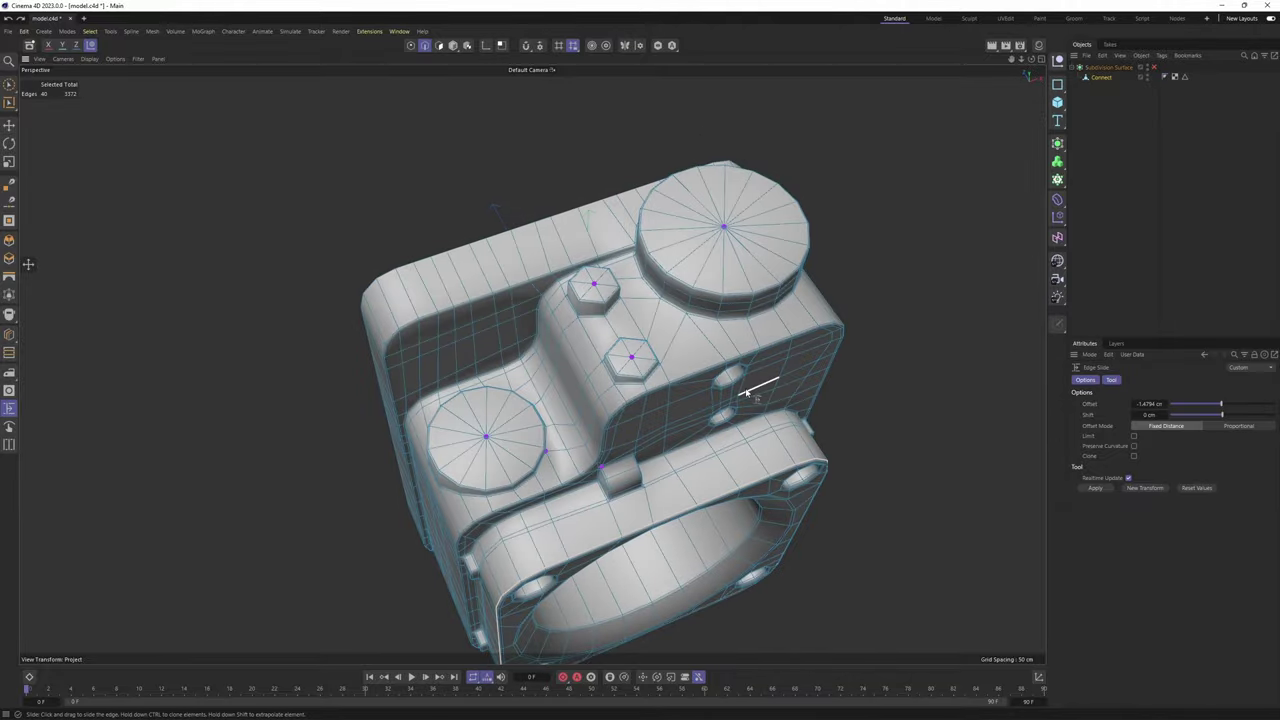
scroll(705, 382, up, 1)
key(Return)
key(e)
scroll(690, 348, up, 5)
mouse_move(734, 354)
alt+mouse_down()
mouse_move(690, 346)
mouse_move(602, 386)
alt+mouse_up()
alt+middle_drag(602, 386, 627, 398)
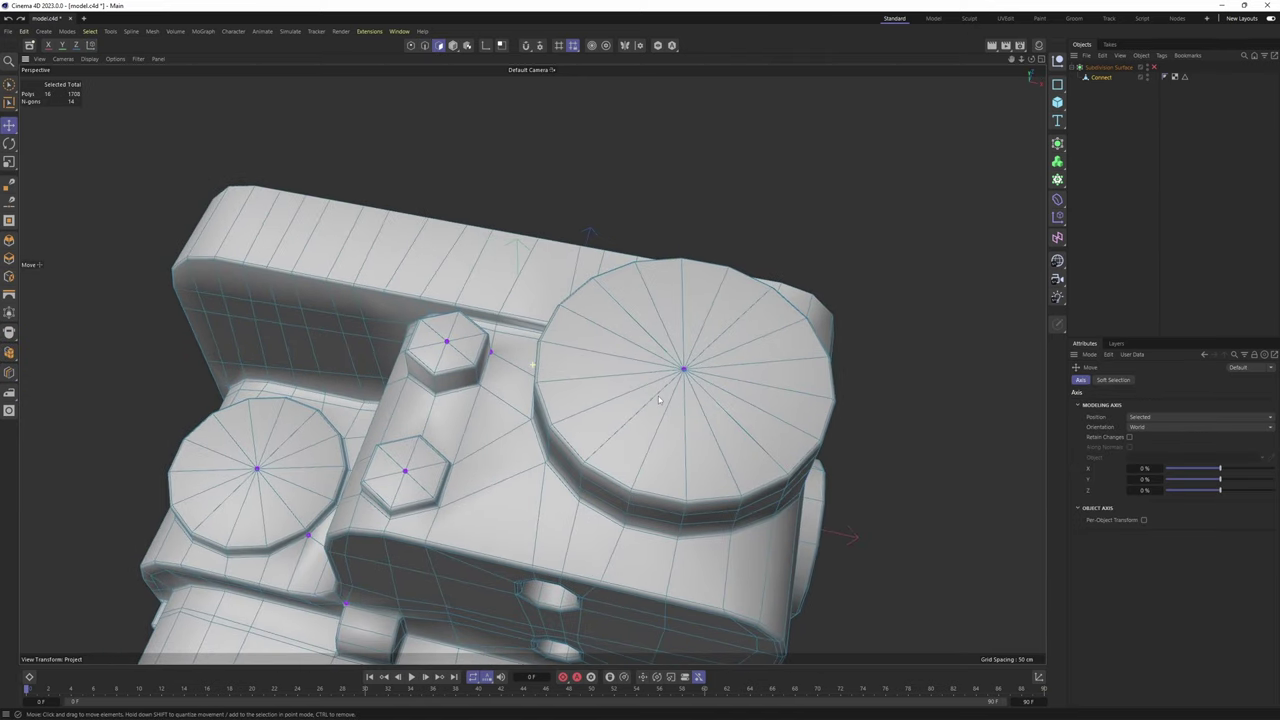
scroll(627, 398, up, 2)
alt+drag(627, 398, 680, 396)
mouse_move(660, 365)
right_down()
mouse_move(576, 332)
mouse_move(664, 366)
right_up()
key(Delete)
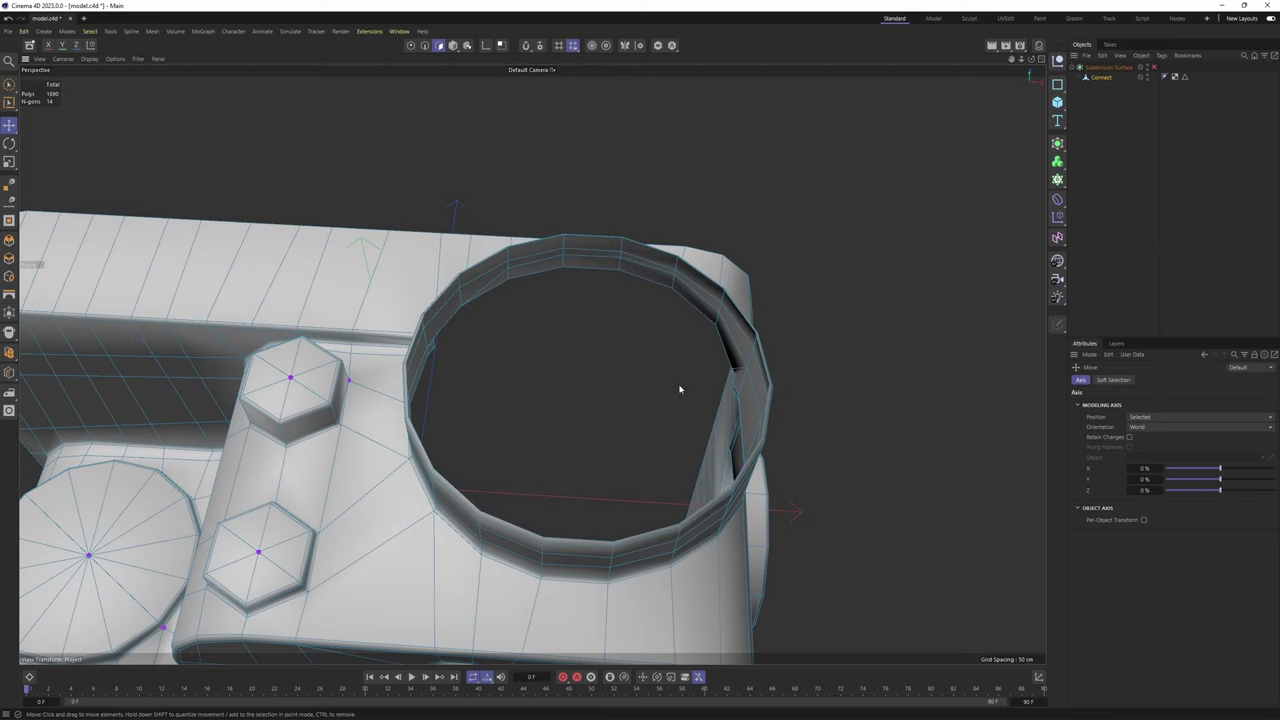
key(ctrl+z)
Inset the large dial's cap by scaling a copy of the selected polygons slightly inward
key(t)
ctrl+drag(953, 445, 894, 440)
alt+drag(735, 430, 729, 374)
alt+middle_drag(690, 345, 668, 397)
scroll(668, 397, up, 3)
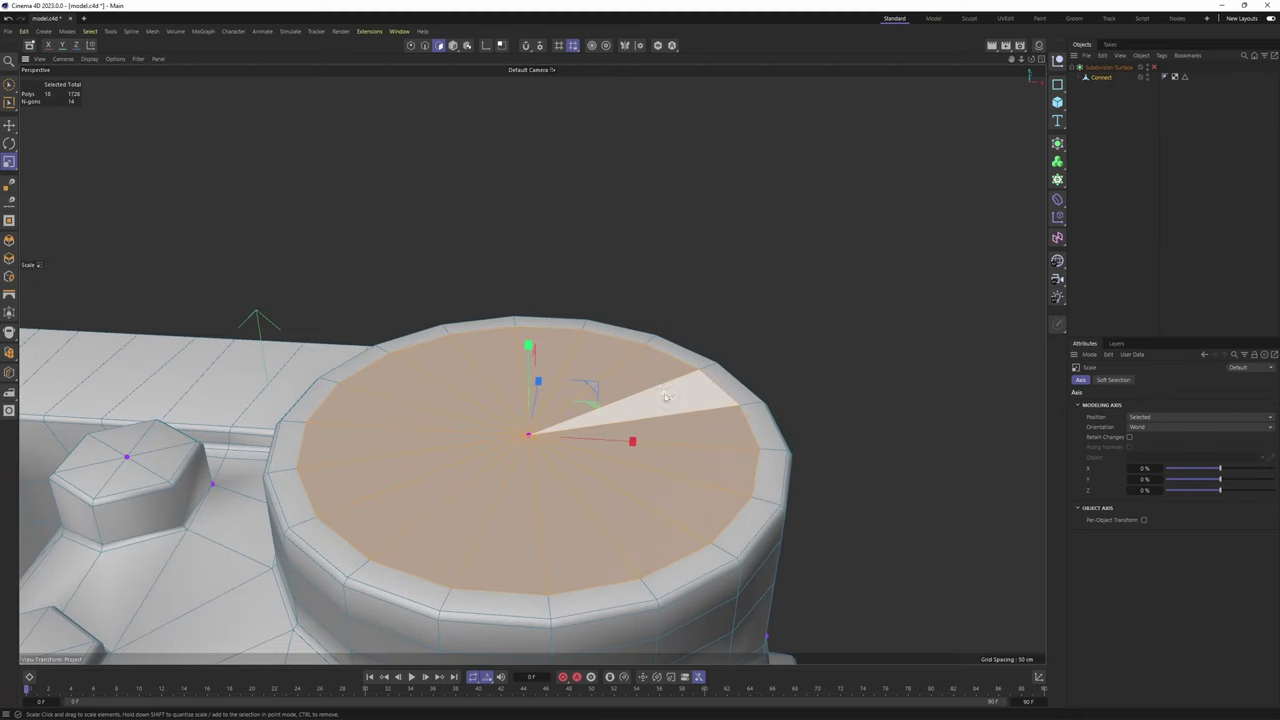
Delete the large dial's inner cap triangles and close the hole with the Grid polygon type
key(Delete)
right_click(713, 358)
click(784, 265)
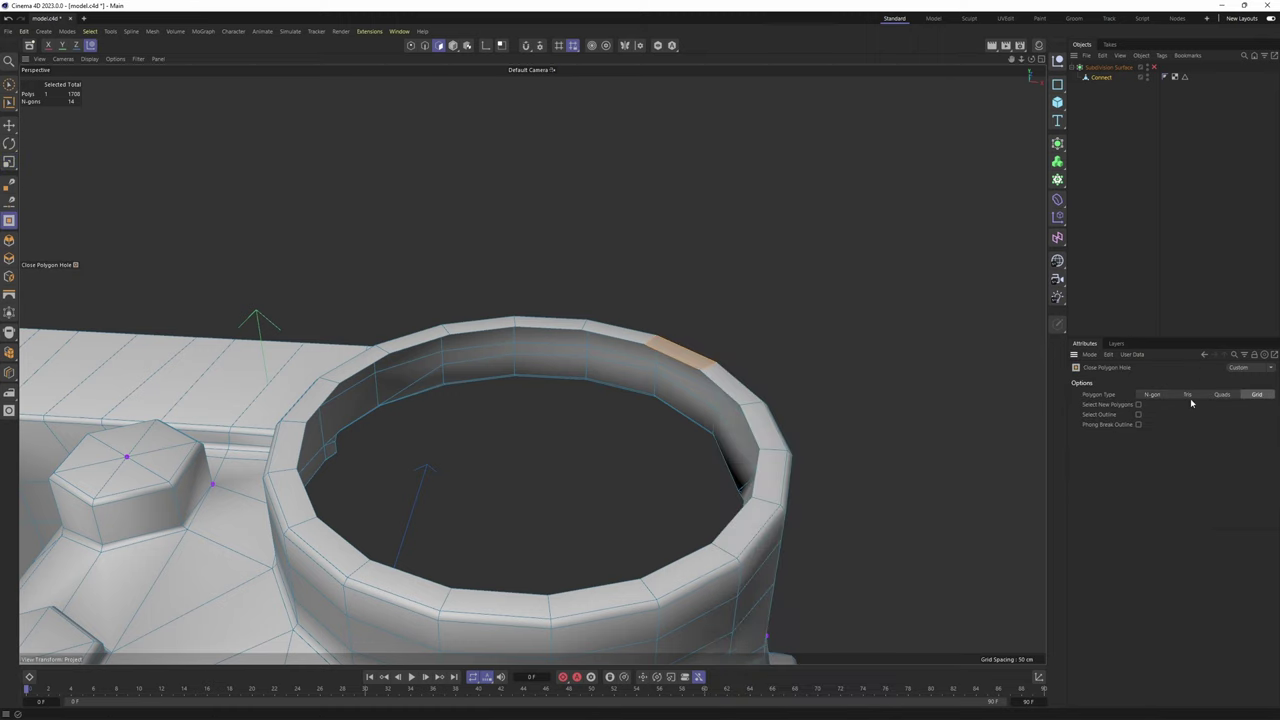
click(771, 388)
Inspect the large dial's new grid cap with smoothing on and off
scroll(765, 370, down, 3)
alt+drag(728, 317, 751, 391)
key(q)
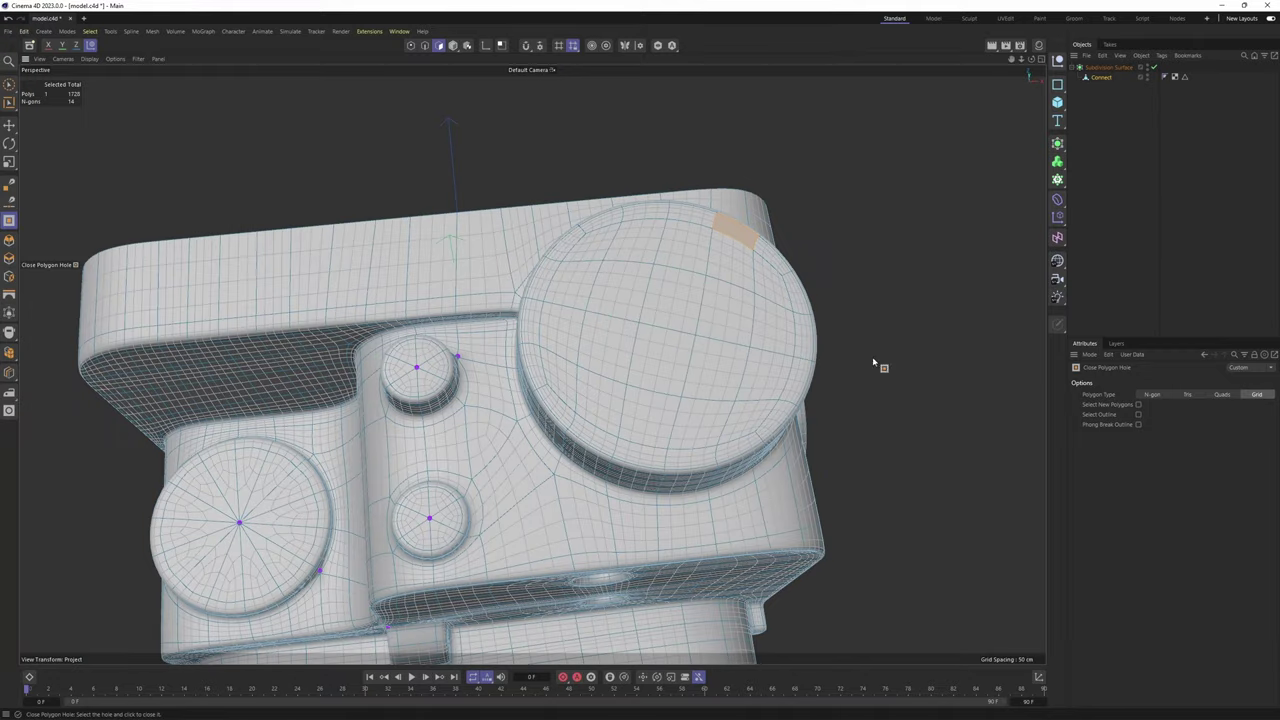
double_click(874, 360)
alt+middle_drag(746, 361, 814, 373)
key(ctrl+z)
key(ctrl+z)
alt+drag(723, 410, 645, 325)
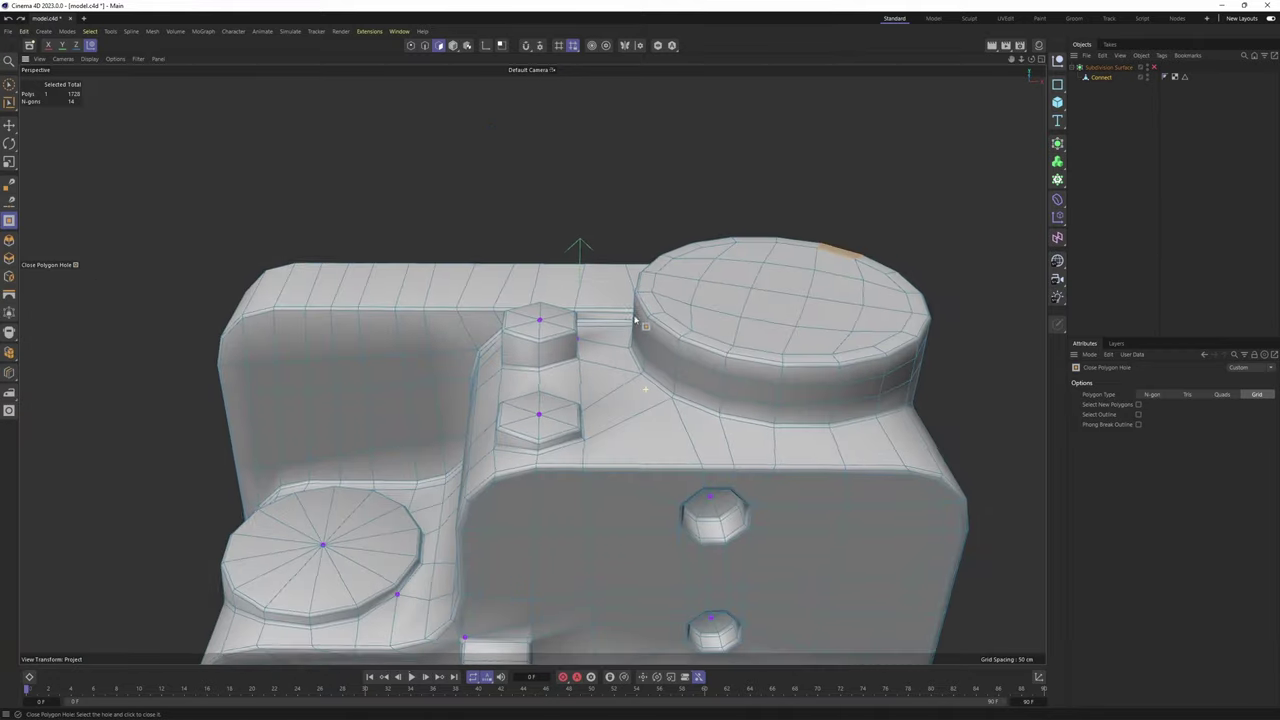
Select the small dial's cap triangles together with the narrow rim polygons around them
scroll(660, 370, down, 3)
alt+middle_drag(680, 408, 612, 358)
key(e)
alt+middle_drag(652, 288, 760, 303)
scroll(630, 379, up, 3)
alt+drag(480, 300, 563, 354)
mouse_move(577, 418)
right_down()
mouse_move(589, 487)
mouse_move(575, 455)
mouse_move(416, 373)
right_up()
Lower the small dial's selected cap and rim polygons vertically, checking their height against the knurled knob in the front reference view
key(F4)
alt+middle_drag(416, 373, 487, 411)
alt+right_drag(733, 322, 808, 322)
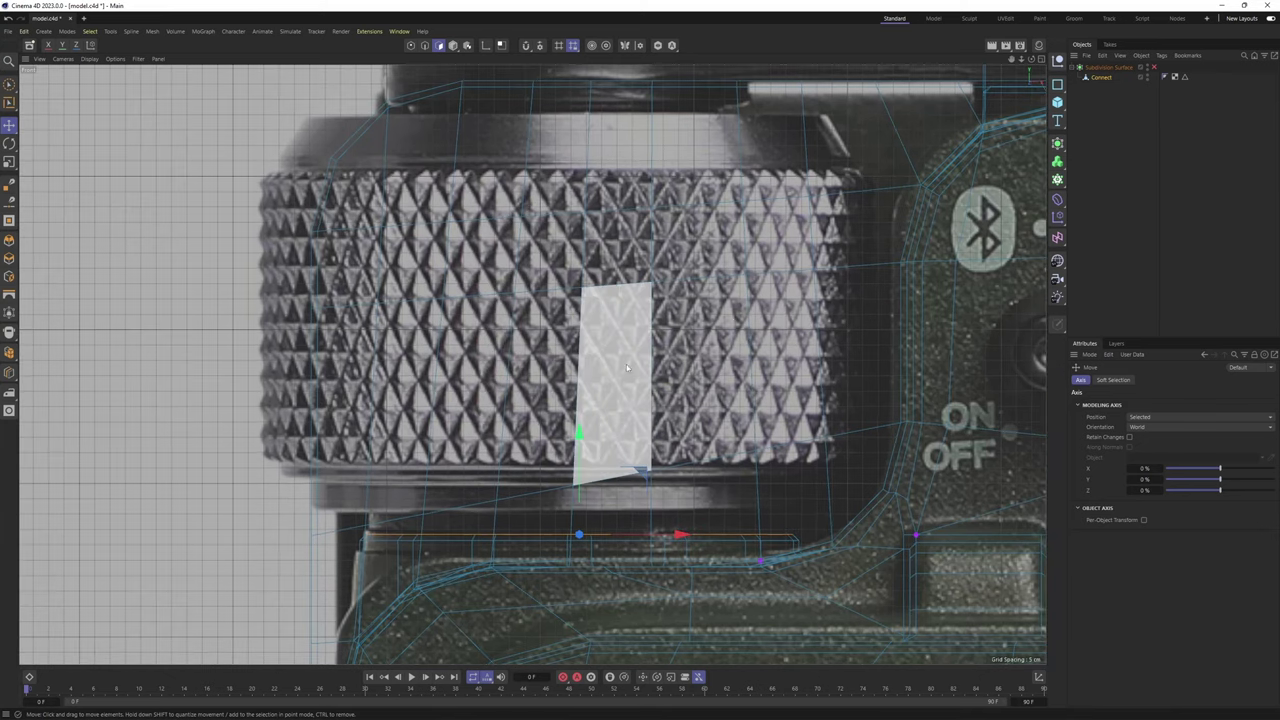
middle_click(541, 380)
middle_click(337, 249)
scroll(577, 367, up, 3)
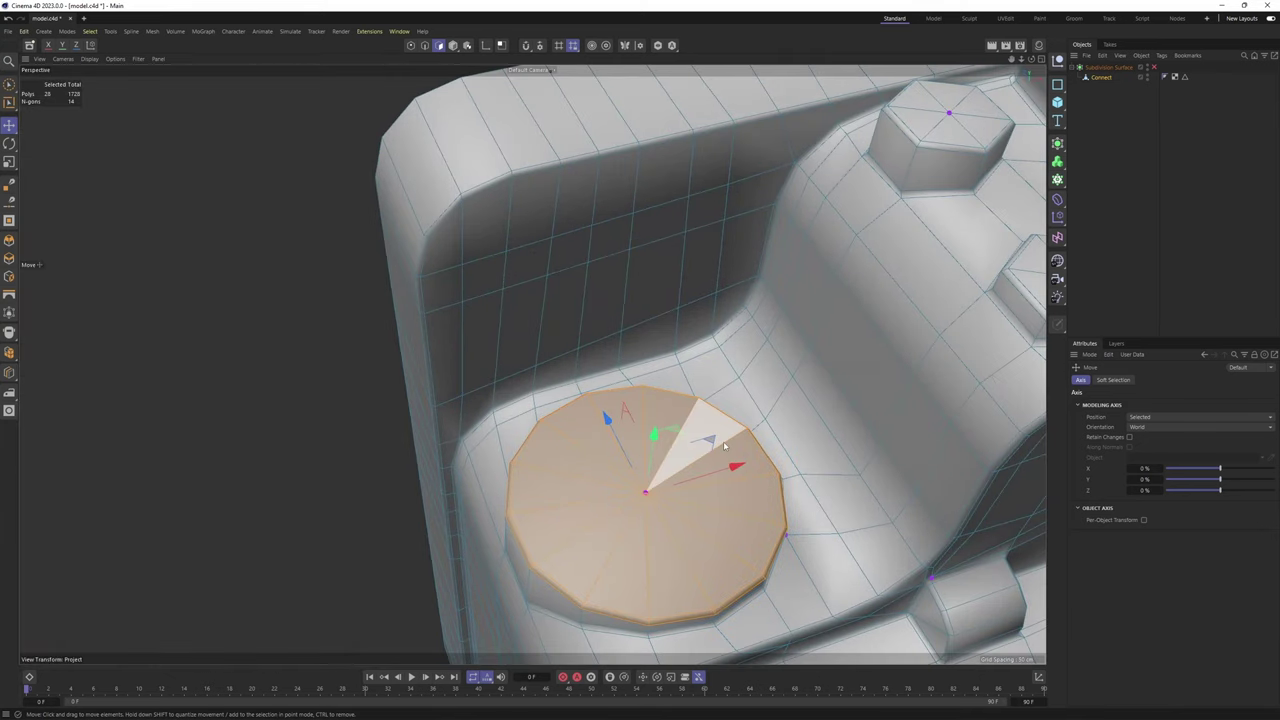
scroll(755, 455, up, 2)
alt+drag(755, 455, 637, 333)
scroll(627, 318, up, 3)
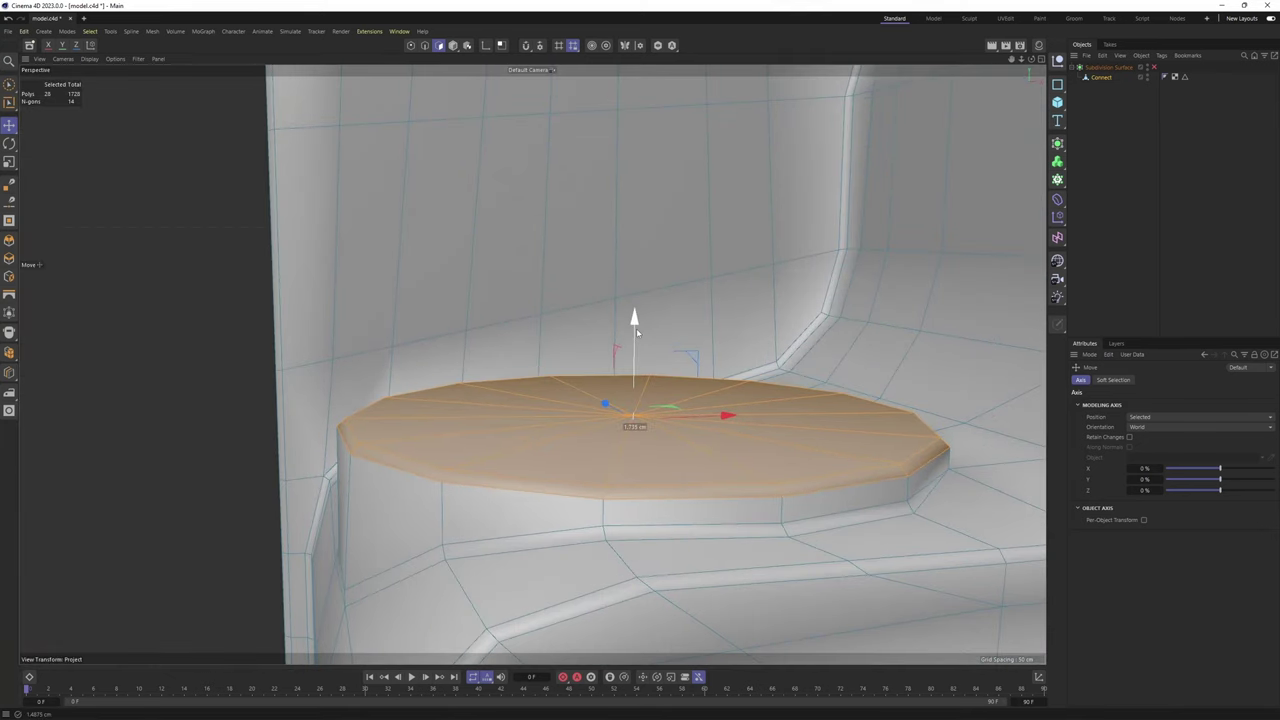
middle_click(637, 333)
middle_click(636, 475)
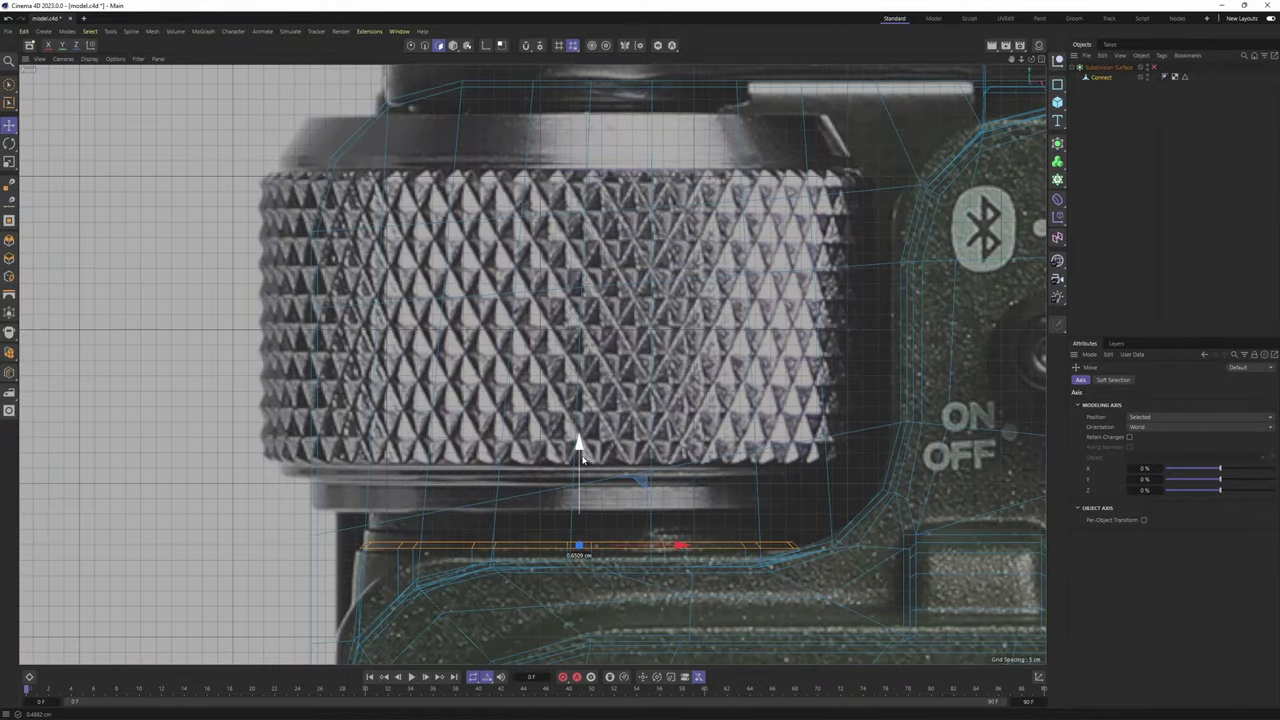
middle_click(583, 457)
drag(583, 459, 600, 520)
middle_click(495, 345)
scroll(503, 389, up, 1)
Select only the small dial's cap triangles and inset them slightly inside the rim
ctrl+drag(665, 490, 602, 450)
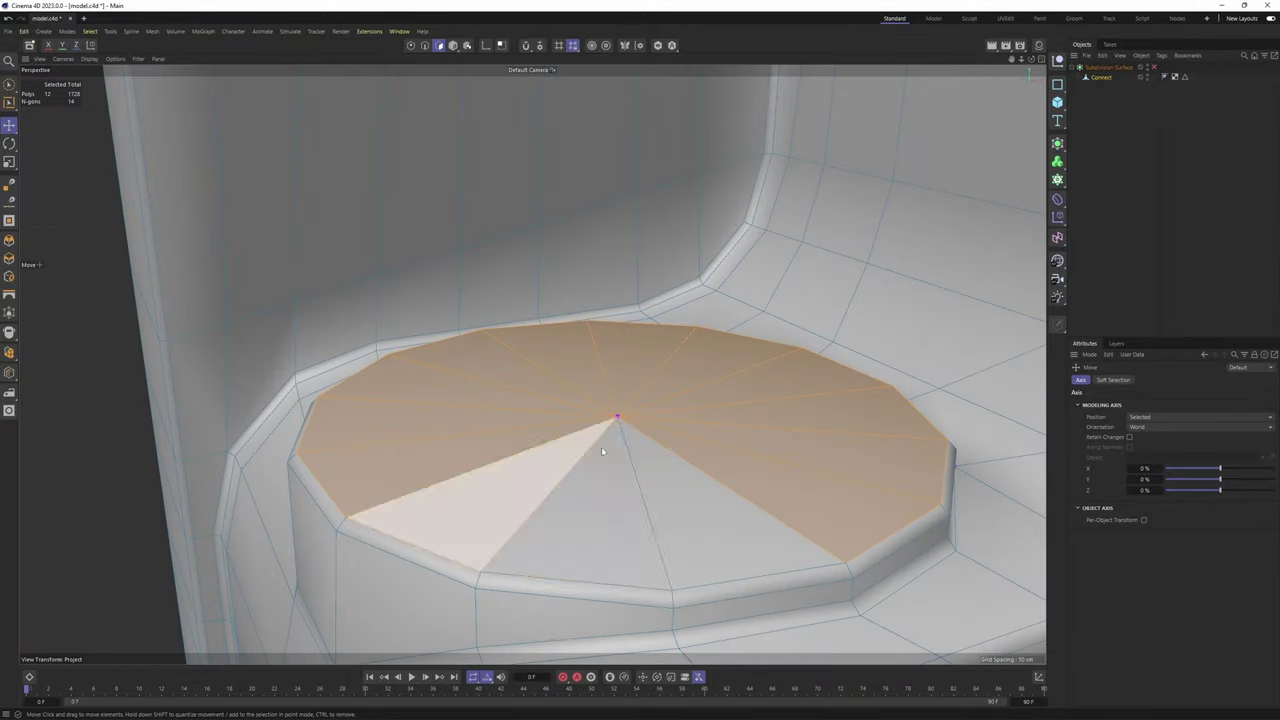
right_drag(602, 452, 640, 372)
scroll(640, 400, down, 2)
key(i)
drag(745, 548, 788, 541)
middle_click(790, 540)
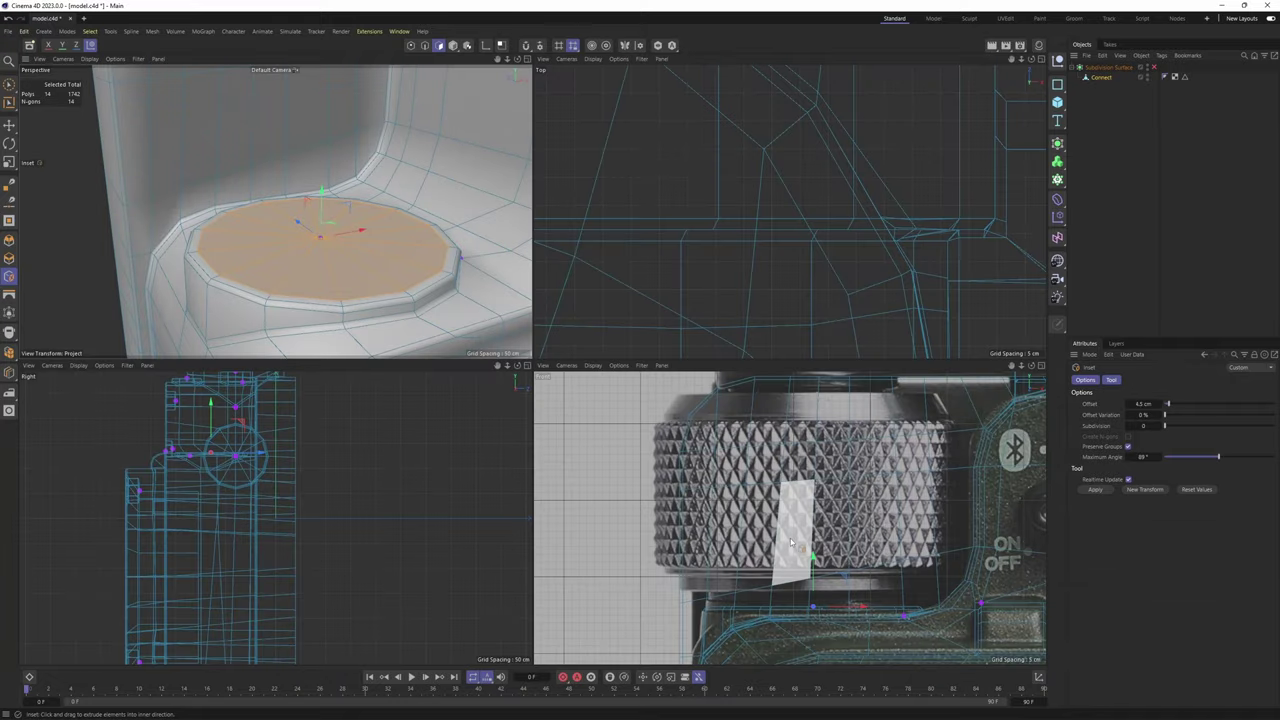
middle_click(390, 353)
scroll(535, 350, up, 2)
Extrude the small dial's cap upward, inset it by 3.72 cm and extrude it upward again to form a second stepped ring
ctrl+drag(651, 339, 650, 318)
drag(785, 475, 832, 475)
alt+drag(710, 445, 650, 342)
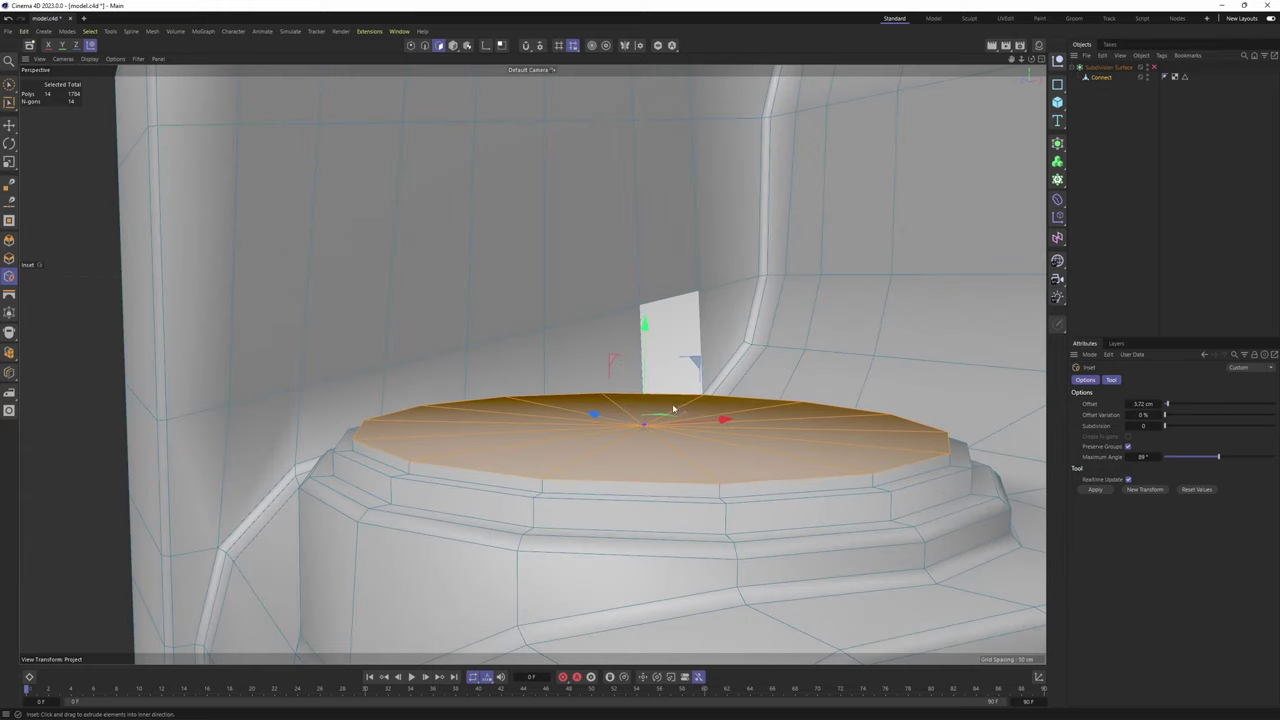
alt+drag(673, 408, 678, 427)
Inset the raised cap by about 2.9 cm, extrude it down into the dial and delete its bottom polygons
drag(800, 458, 755, 415)
ctrl+drag(637, 288, 635, 417)
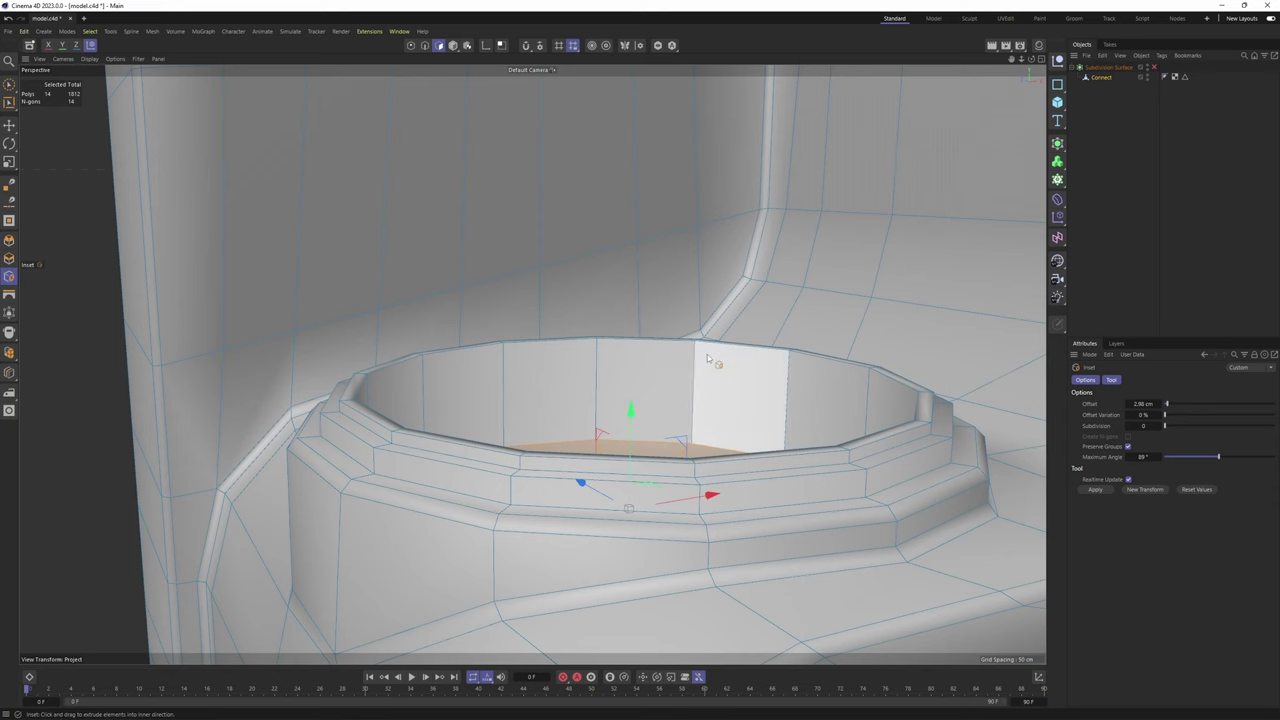
key(Delete)
Add support loop cuts around the small dial's stepped rings and one near the inner wall's upper edge at about 6% offset
scroll(557, 434, up, 2)
key(k)
key(l)
scroll(580, 470, up, 1)
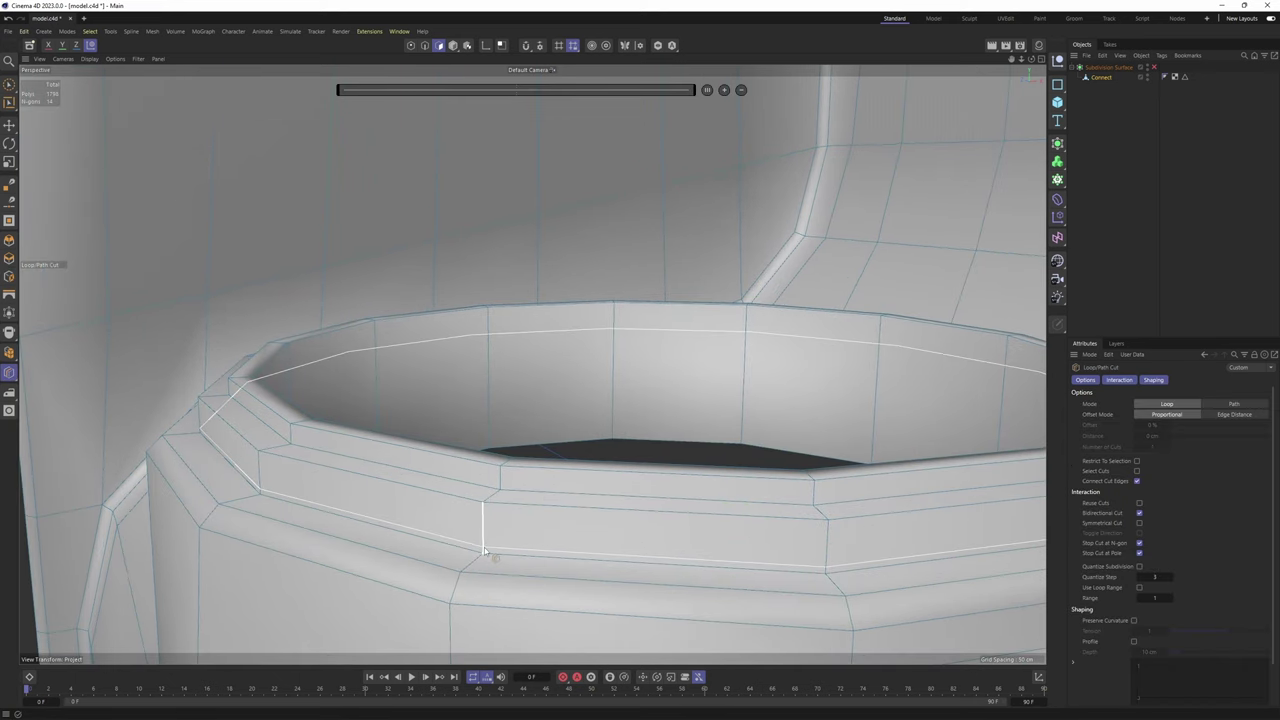
click(484, 547)
click(485, 511)
scroll(498, 490, up, 2)
click(504, 488)
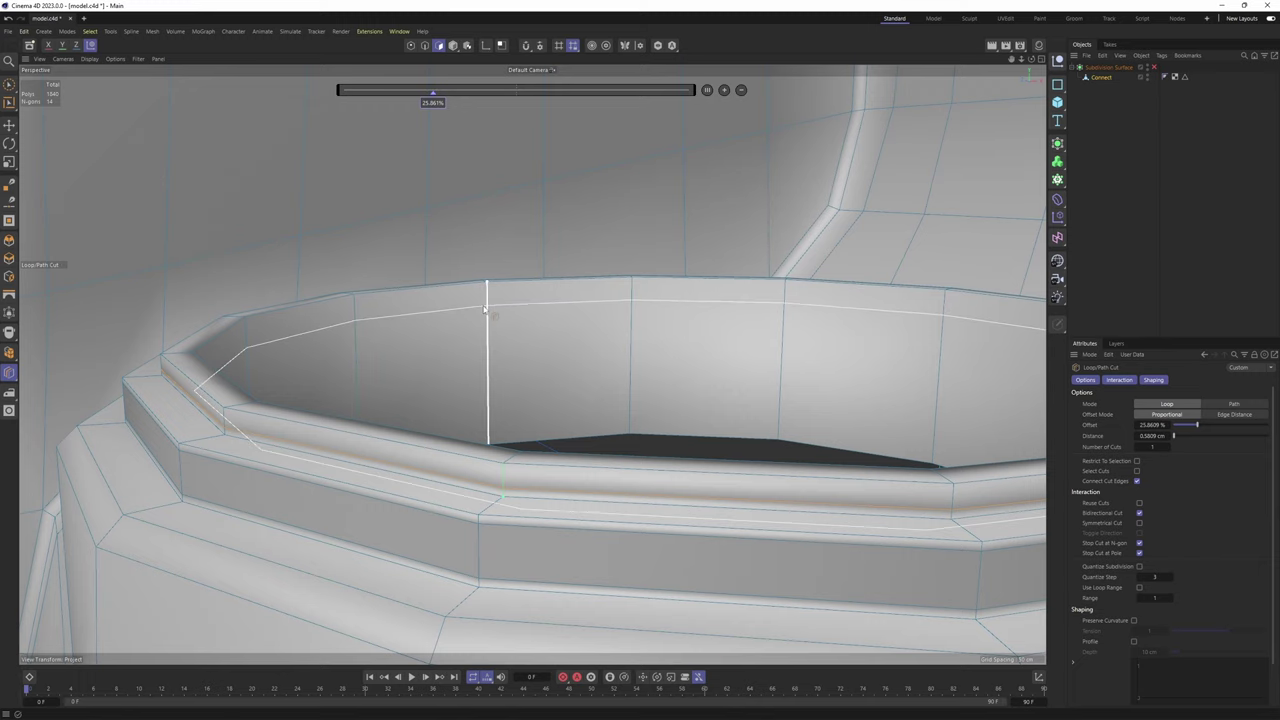
click(486, 308)
drag(392, 98, 363, 98)
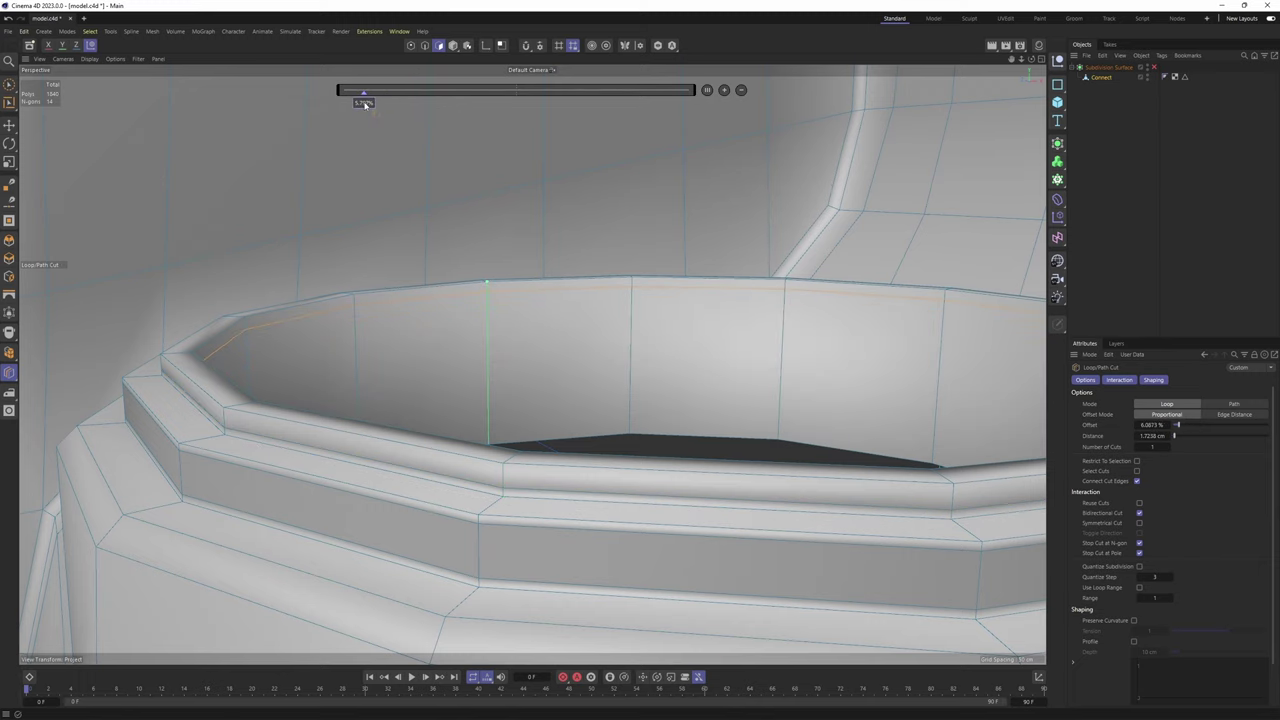
Enable subdivision smoothing and inspect the small dial's stepped opening and the whole camera body from several angles
key(q)
click(1200, 140)
scroll(540, 327, down, 5)
alt+drag(540, 327, 640, 385)
scroll(545, 332, up, 4)
click(546, 334)
scroll(546, 334, down, 4)
click(897, 258)
alt+drag(897, 258, 514, 294)
scroll(571, 305, down, 3)
alt+middle_drag(548, 270, 592, 269)
alt+drag(592, 269, 581, 350)
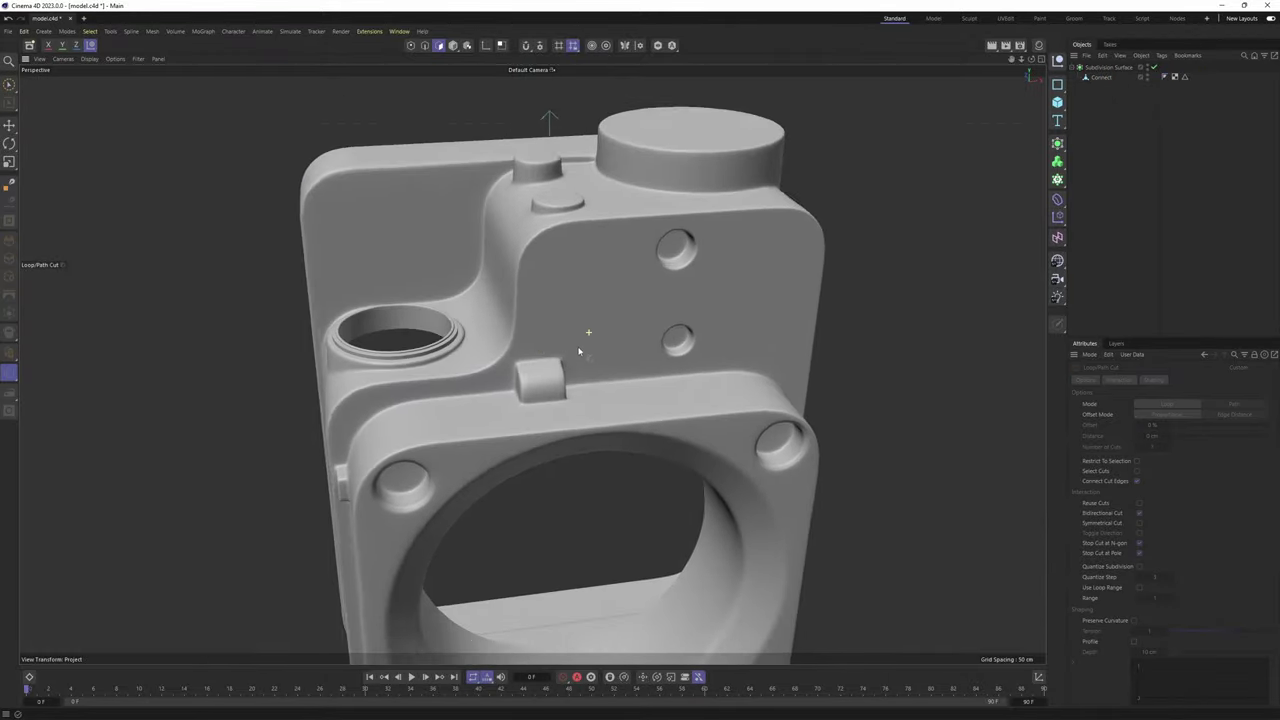
alt+middle_drag(581, 350, 535, 415)
scroll(608, 345, up, 3)
alt+drag(611, 343, 742, 337)
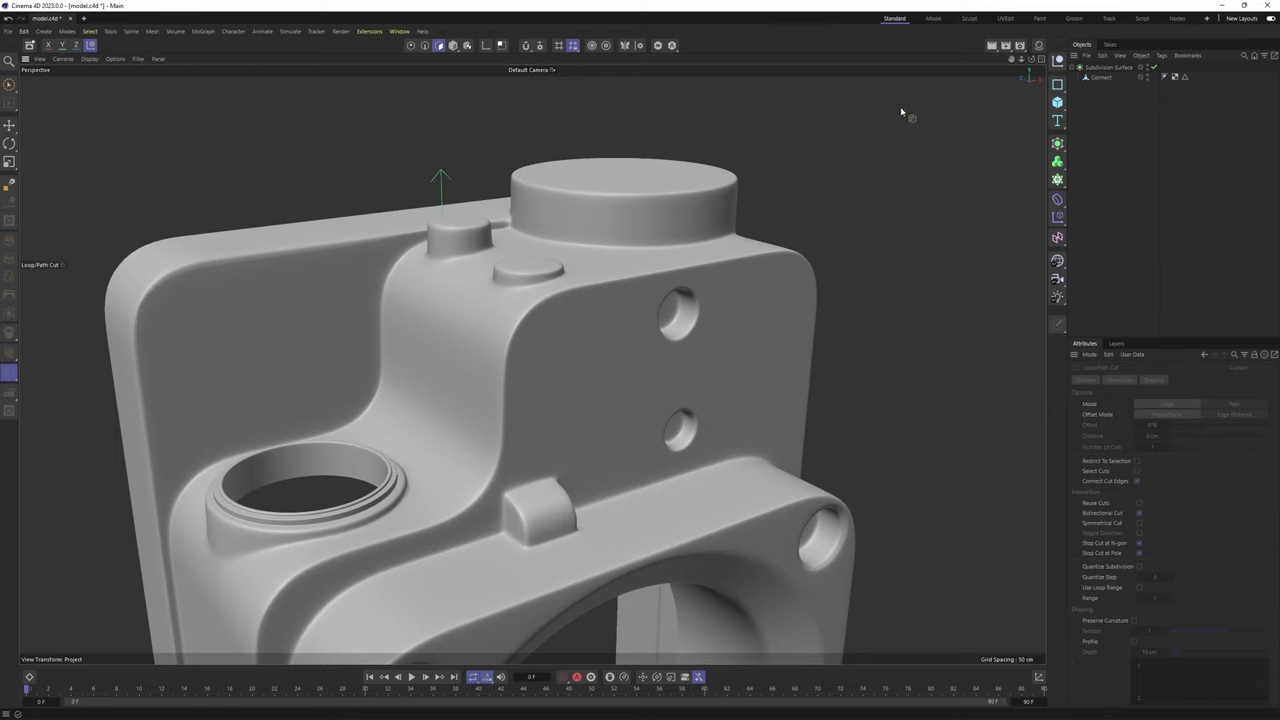
Add a Bevel deformer and set its mitering to Patch
click(1056, 197)
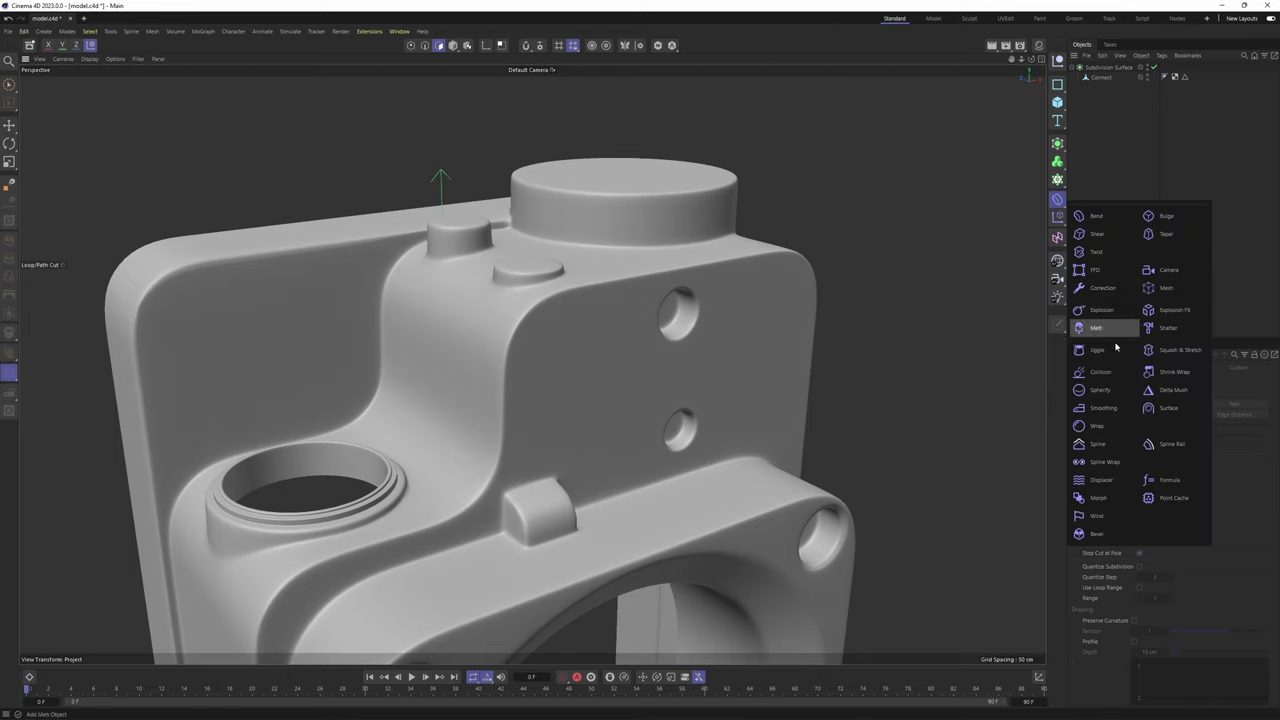
click(1098, 535)
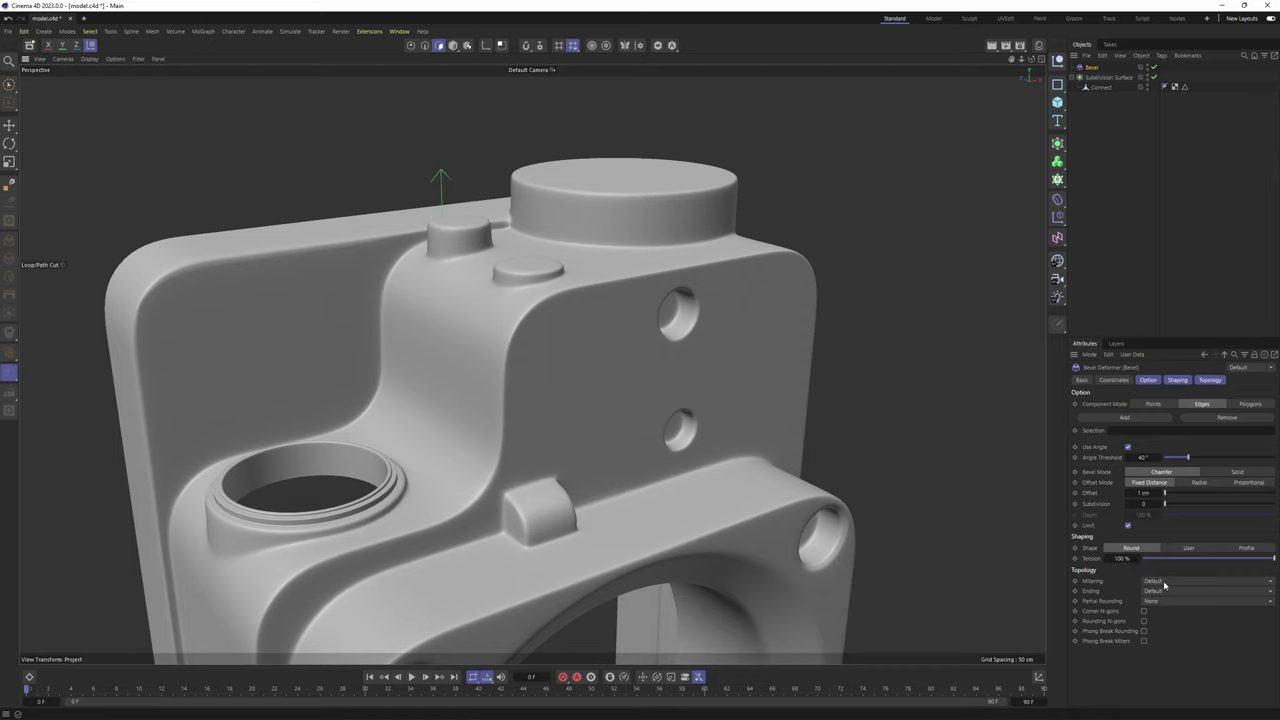
click(1157, 582)
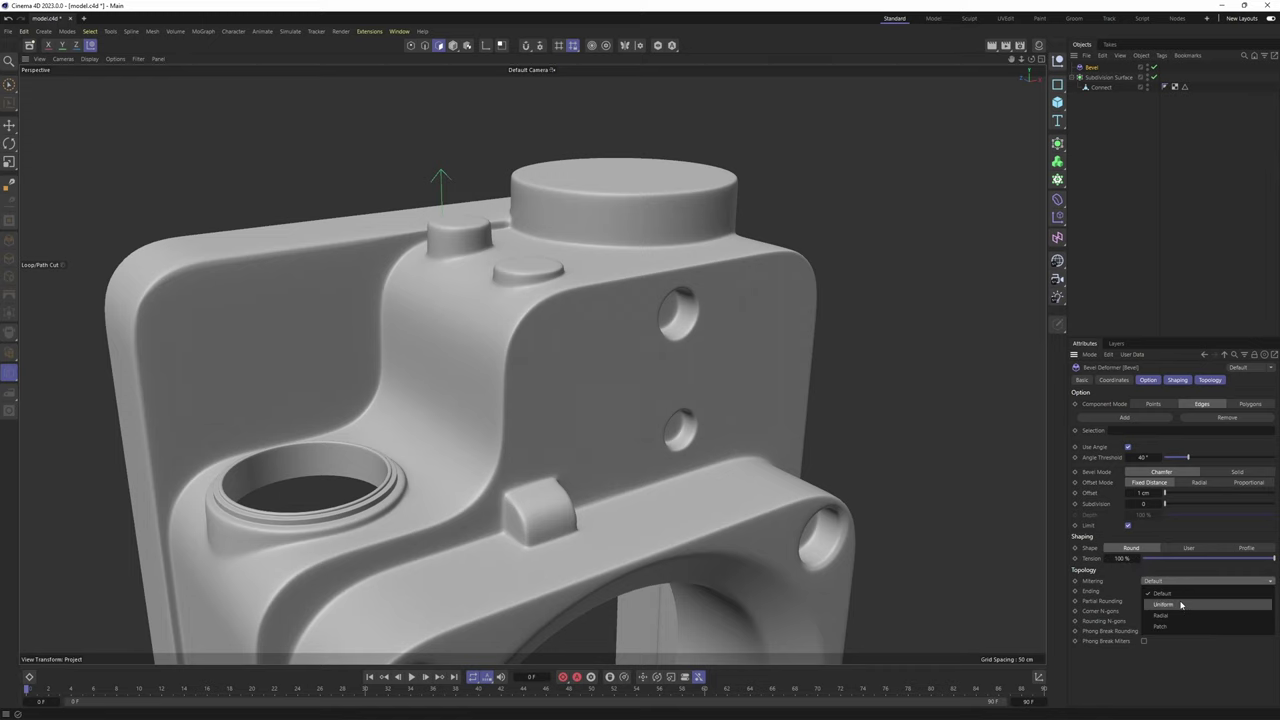
click(1167, 626)
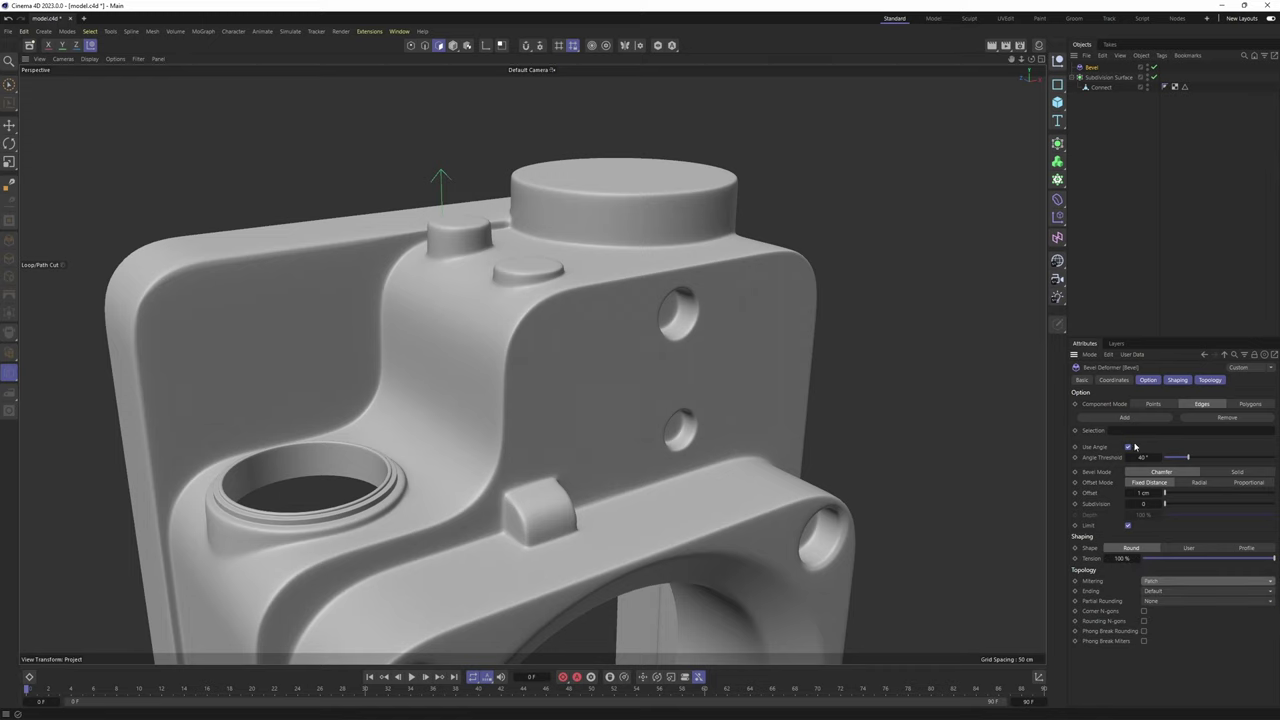
Add a Connect generator as the parent of the Bevel deformer
click(1058, 144)
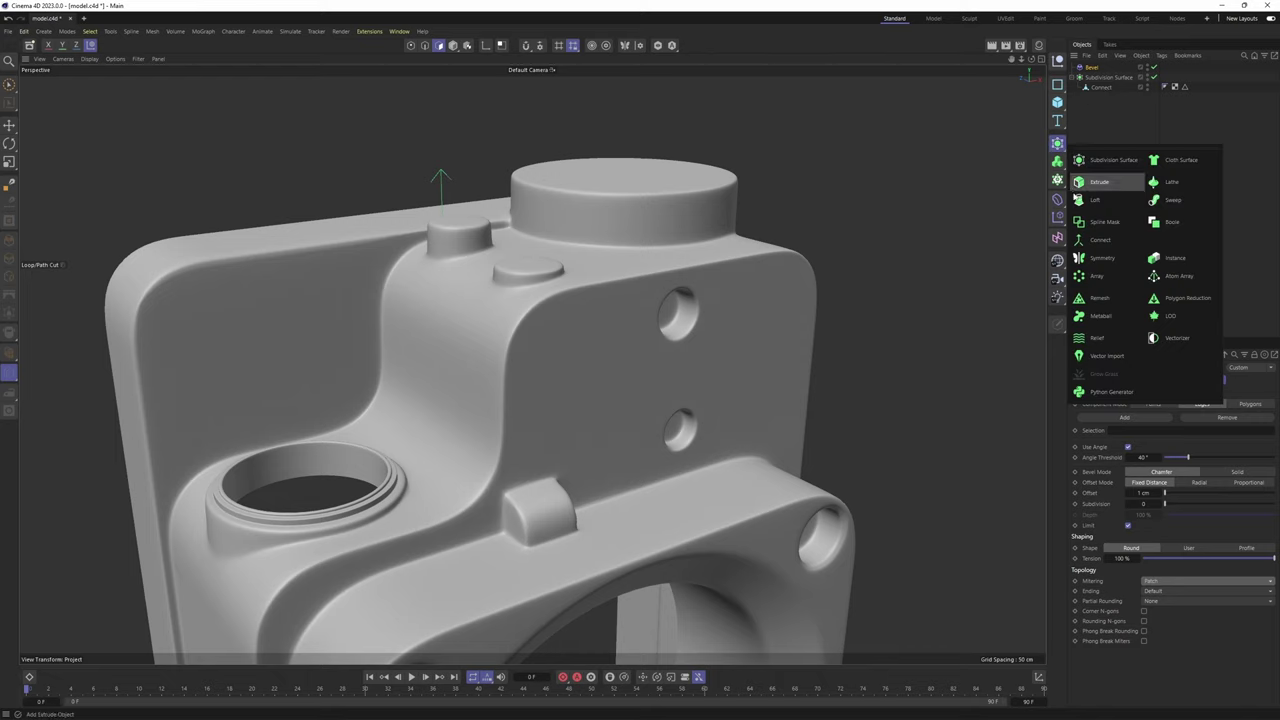
alt+click(1101, 241)
scroll(730, 282, up, 3)
alt+middle_drag(829, 230, 849, 246)
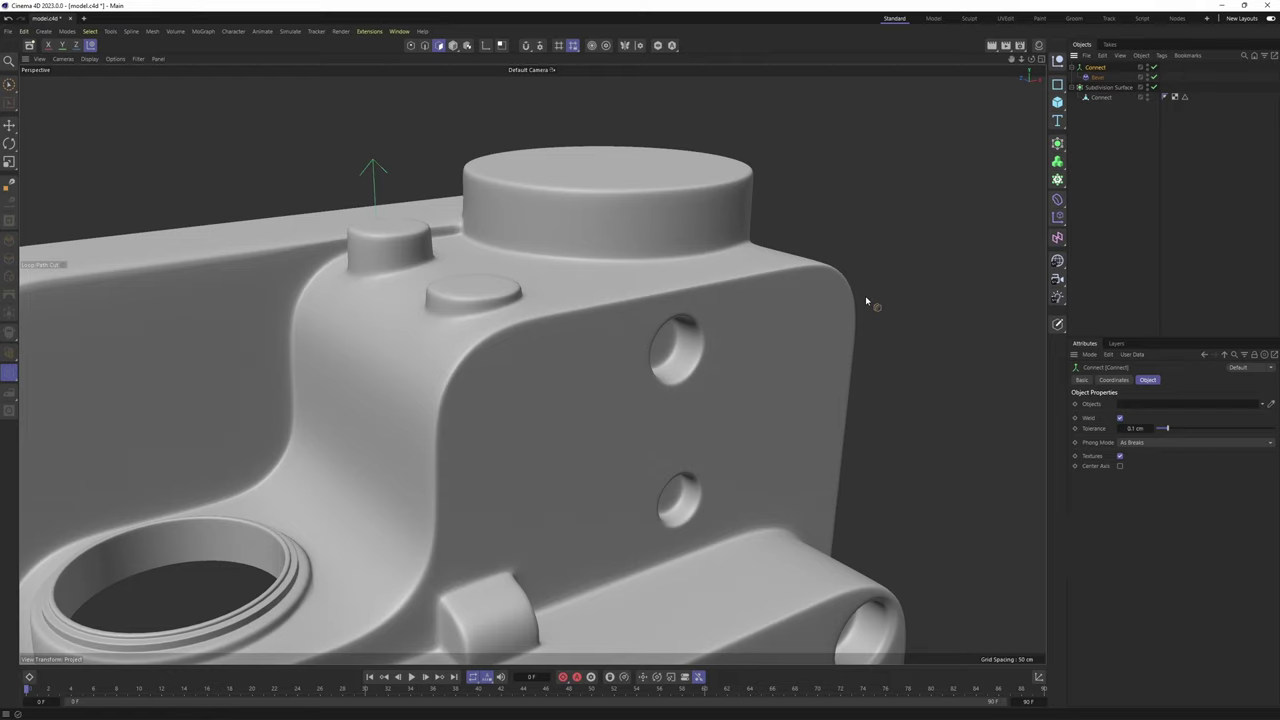
Select the Bevel deformer and open its mitering options
click(1097, 77)
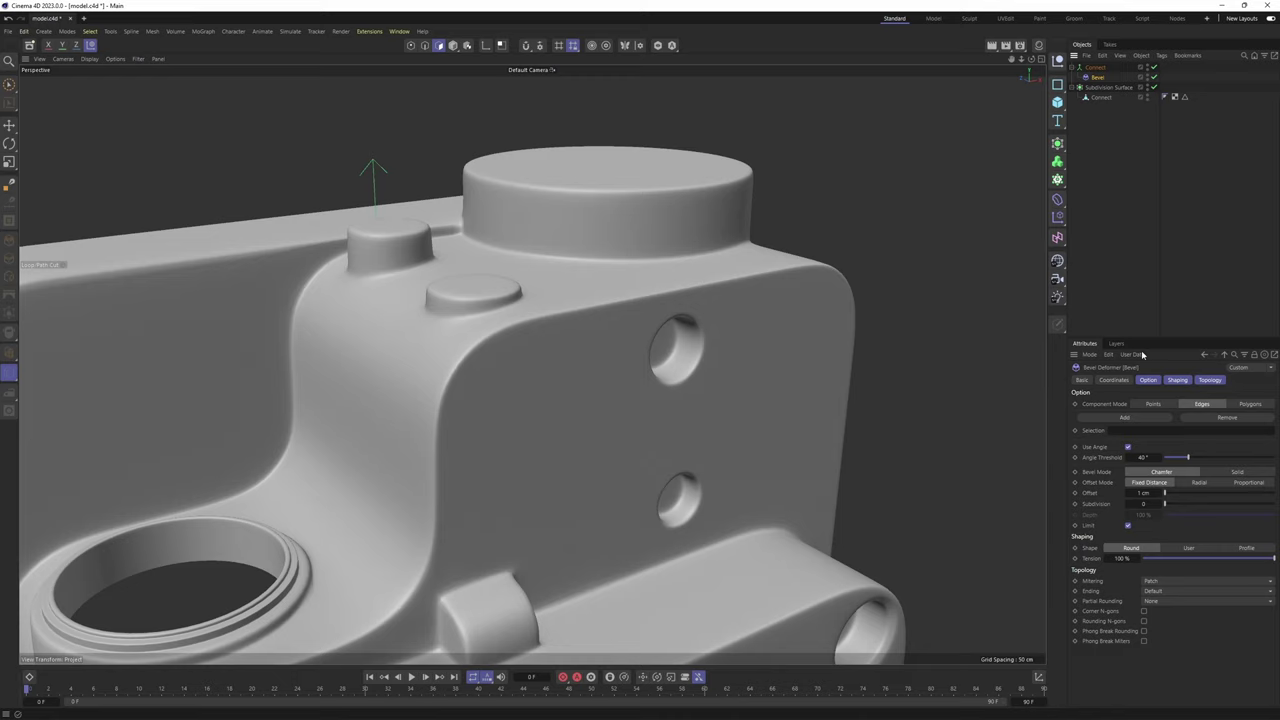
click(1161, 582)
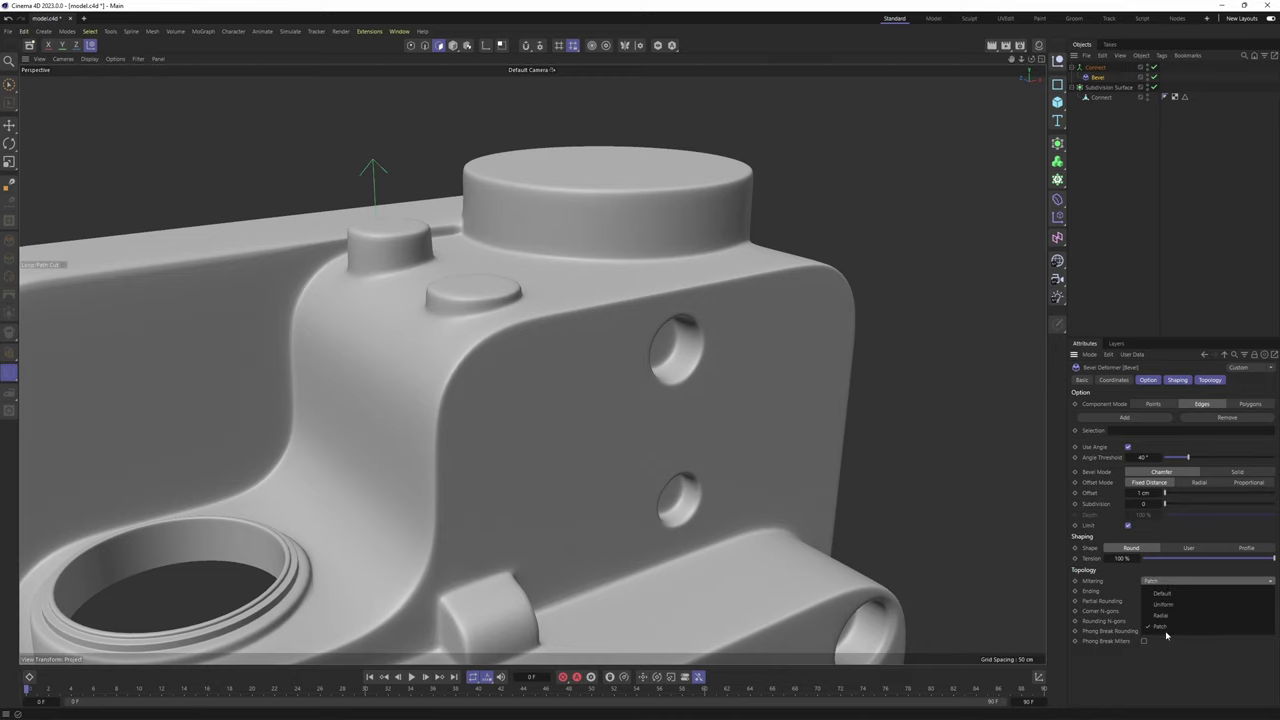